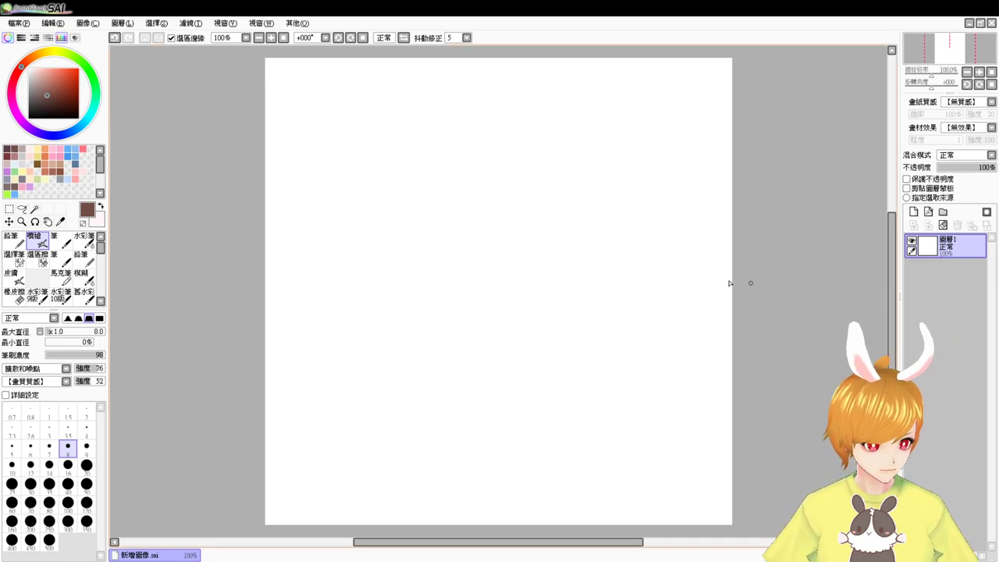
# Step: Handwrite "拿巧克力吃!" in brown across the upper part of the canvas, using a brush size of 12
pyautogui.moveTo(483, 241); pyautogui.dragTo(484, 242)
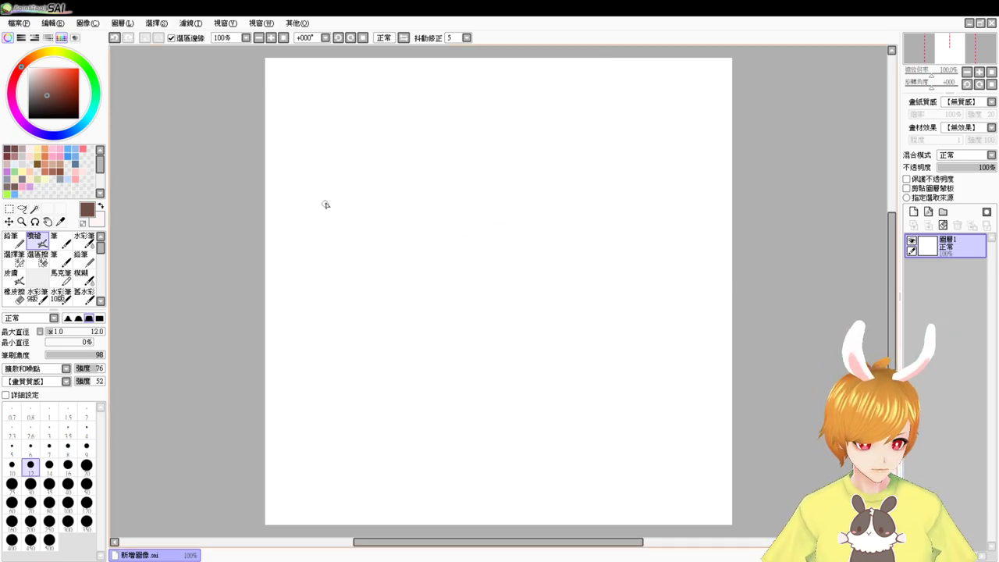
pyautogui.moveTo(326, 204)
pyautogui.mouseDown()
pyautogui.moveTo(348, 190)
pyautogui.moveTo(335, 211)
pyautogui.mouseUp()
pyautogui.moveTo(335, 204); pyautogui.dragTo(347, 209)
pyautogui.moveTo(336, 211)
pyautogui.mouseDown()
pyautogui.moveTo(345, 210)
pyautogui.moveTo(336, 215)
pyautogui.mouseUp()
pyautogui.moveTo(336, 220)
pyautogui.mouseDown()
pyautogui.moveTo(349, 222)
pyautogui.moveTo(335, 228)
pyautogui.moveTo(374, 215)
pyautogui.mouseUp()
pyautogui.moveTo(372, 188)
pyautogui.mouseDown()
pyautogui.moveTo(384, 183)
pyautogui.moveTo(389, 201)
pyautogui.mouseUp()
pyautogui.moveTo(389, 201); pyautogui.dragTo(383, 219)
pyautogui.moveTo(399, 175); pyautogui.dragTo(412, 173)
pyautogui.moveTo(405, 167); pyautogui.dragTo(402, 198)
pyautogui.moveTo(401, 185)
pyautogui.mouseDown()
pyautogui.moveTo(415, 196)
pyautogui.moveTo(402, 213)
pyautogui.moveTo(428, 212)
pyautogui.mouseUp()
pyautogui.moveTo(428, 188)
pyautogui.mouseDown()
pyautogui.moveTo(448, 189)
pyautogui.moveTo(439, 206)
pyautogui.mouseUp()
pyautogui.moveTo(442, 170); pyautogui.dragTo(434, 211)
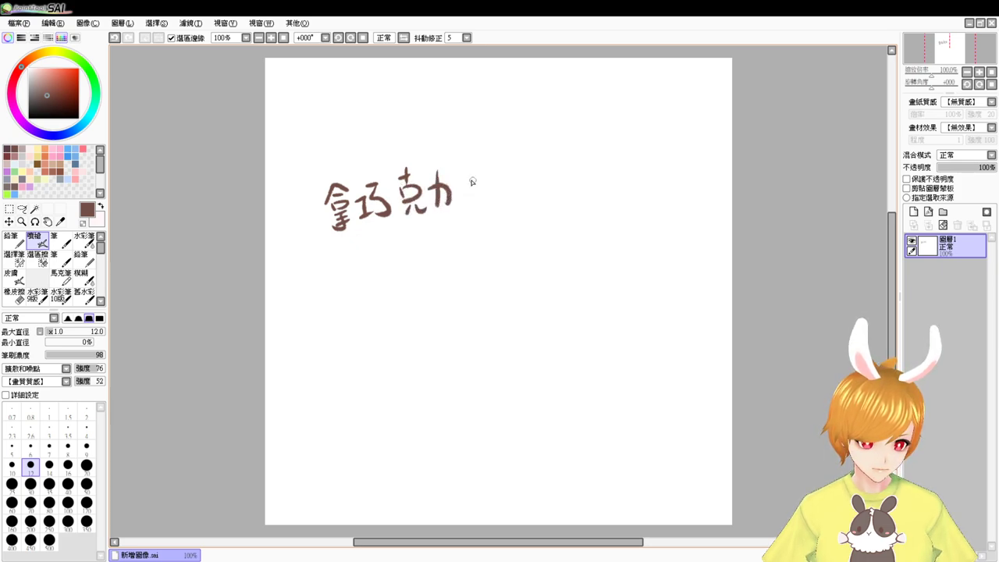
pyautogui.moveTo(467, 178); pyautogui.dragTo(468, 190)
pyautogui.moveTo(469, 177); pyautogui.dragTo(479, 183)
pyautogui.moveTo(483, 181)
pyautogui.mouseDown()
pyautogui.moveTo(498, 180)
pyautogui.moveTo(516, 201)
pyautogui.mouseUp()
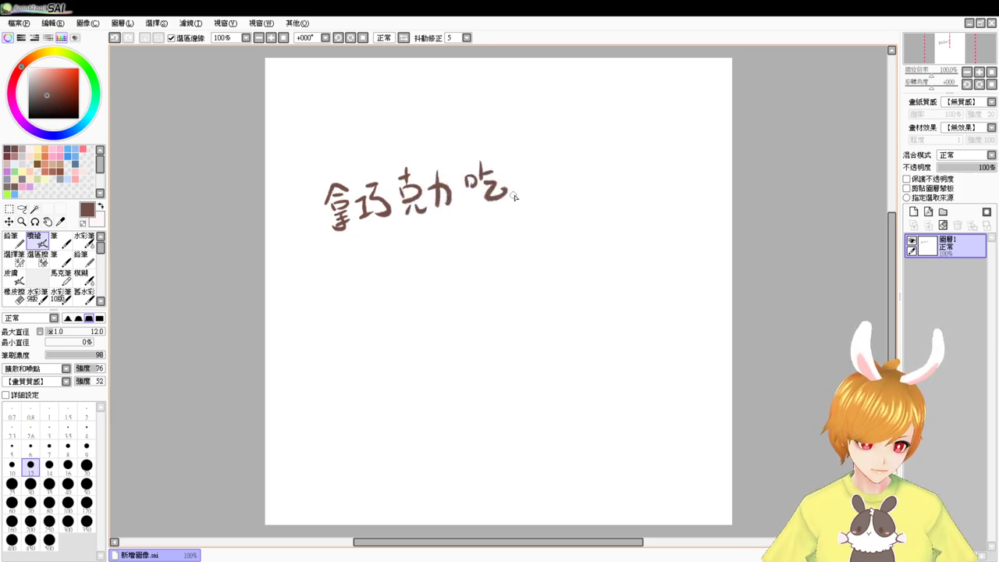
pyautogui.moveTo(521, 160); pyautogui.dragTo(516, 206)
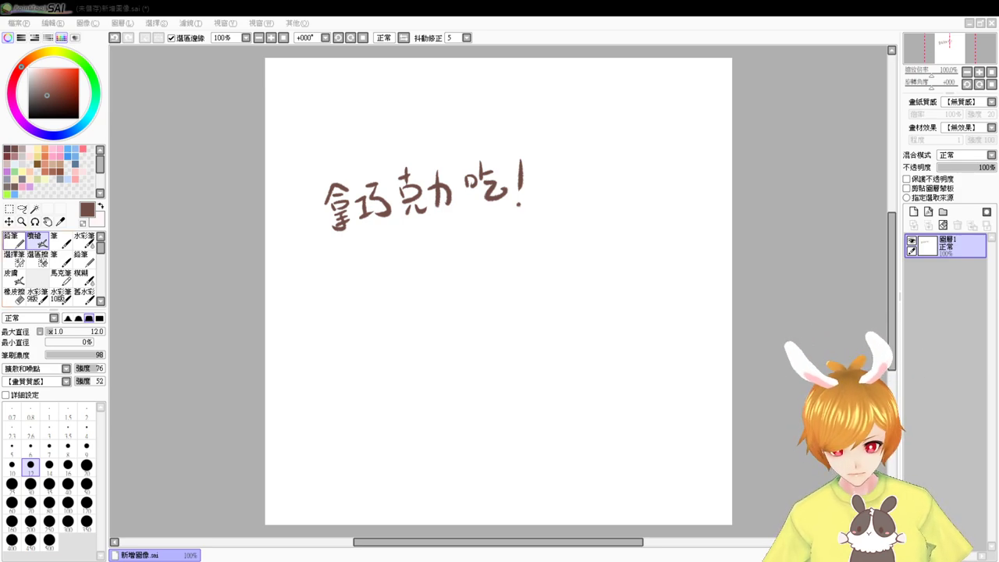
# Step: Undo all the handwritten strokes until the canvas is blank
pyautogui.hotkey('ctrl', 'z')
pyautogui.hotkey('ctrl', 'z')
pyautogui.hotkey('ctrl', 'z')
pyautogui.hotkey('ctrl', 'z')
pyautogui.hotkey('ctrl', 'z')
pyautogui.hotkey('ctrl', 'z')
pyautogui.hotkey('ctrl', 'z')
pyautogui.hotkey('ctrl', 'z')
pyautogui.hotkey('ctrl', 'z')
pyautogui.hotkey('ctrl', 'z')
pyautogui.hotkey('ctrl', 'z')
pyautogui.hotkey('ctrl', 'z')
pyautogui.hotkey('ctrl', 'z')
pyautogui.hotkey('ctrl', 'z')
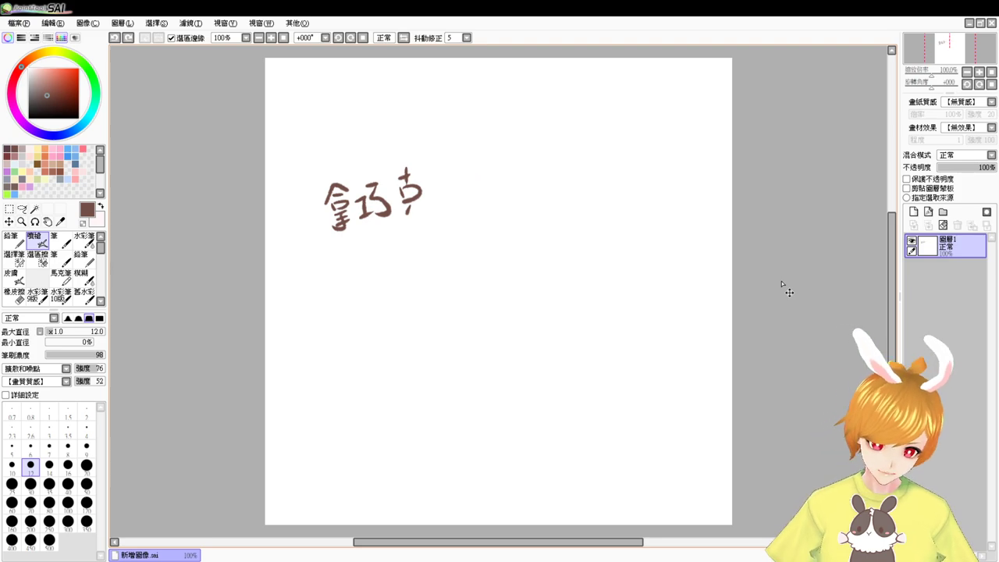
pyautogui.hotkey('ctrl', 'z')
pyautogui.hotkey('ctrl', 'z')
pyautogui.hotkey('ctrl', 'z')
pyautogui.hotkey('ctrl', 'z')
pyautogui.hotkey('ctrl', 'z')
pyautogui.hotkey('ctrl', 'z')
pyautogui.hotkey('ctrl', 'z')
pyautogui.hotkey('ctrl', 'z')
pyautogui.hotkey('ctrl', 'z')
pyautogui.hotkey('ctrl', 'z')
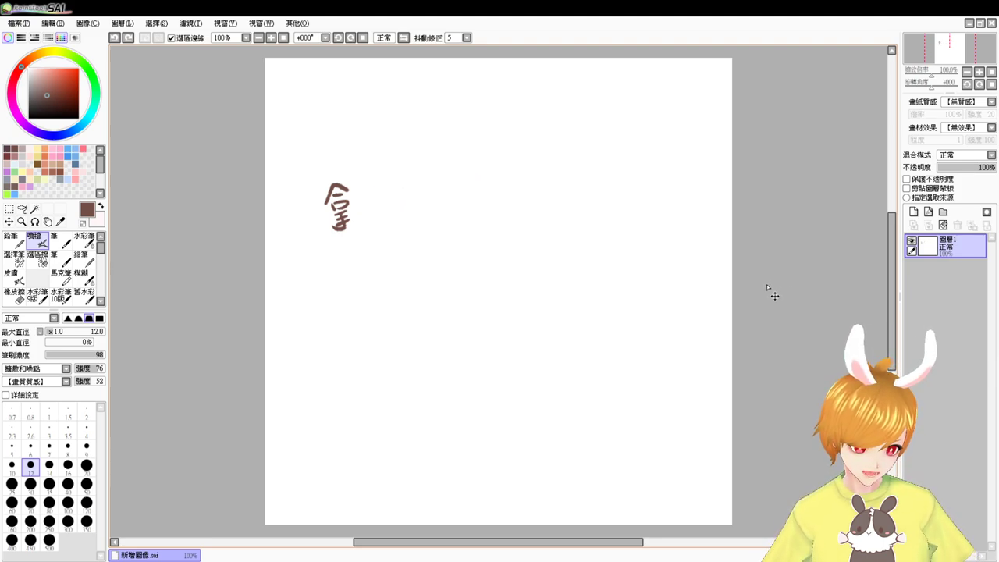
pyautogui.hotkey('ctrl', 'z')
pyautogui.hotkey('ctrl', 'z')
pyautogui.hotkey('ctrl', 'z')
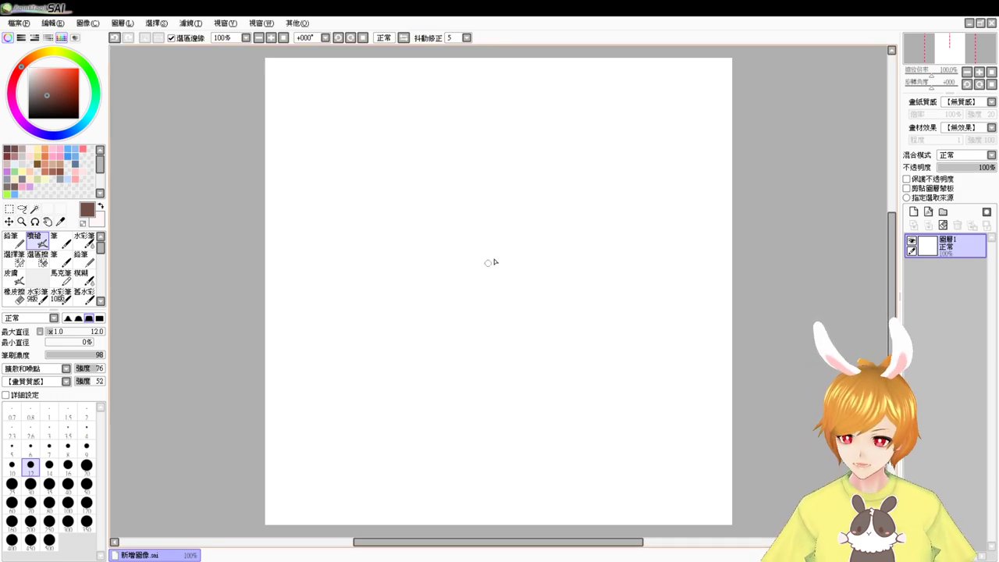
# Step: Try a few curved strokes for the side of the head with the brush size at 13, undoing each one
pyautogui.moveTo(471, 249); pyautogui.dragTo(474, 248)
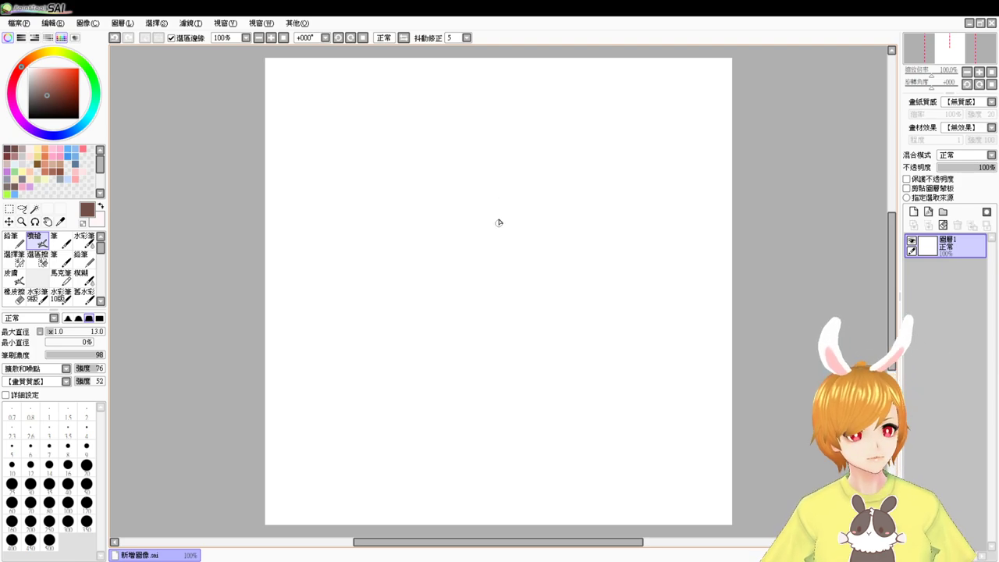
pyautogui.moveTo(493, 202); pyautogui.dragTo(500, 270)
pyautogui.hotkey('ctrl', 'z')
pyautogui.hotkey('ctrl', 'z')
pyautogui.moveTo(504, 218); pyautogui.dragTo(493, 281)
pyautogui.hotkey('ctrl', 'z')
pyautogui.moveTo(508, 208); pyautogui.dragTo(486, 270)
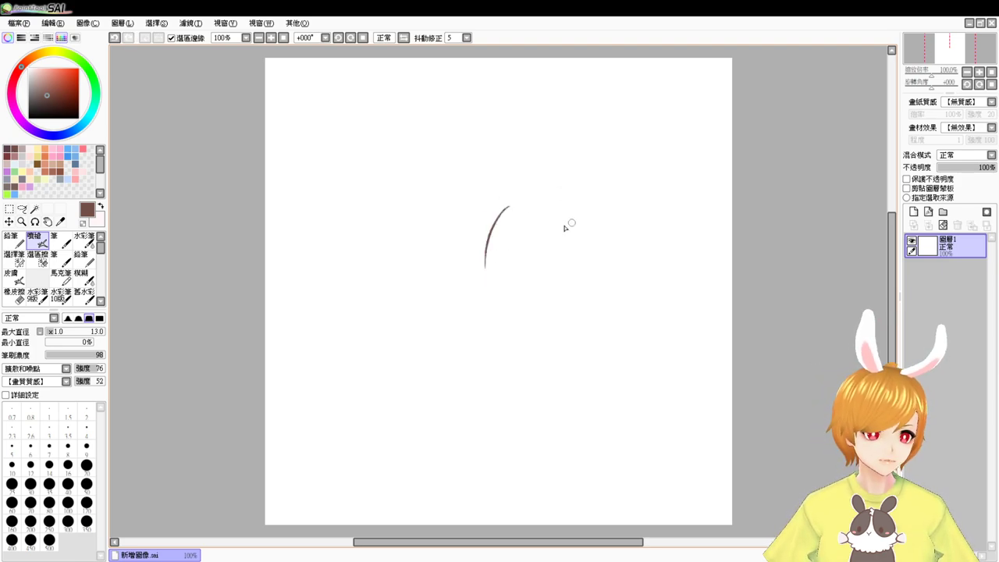
pyautogui.hotkey('ctrl', 'z')
# Step: Sketch the head's left side, the rounded left cheek and the chin as separate curved strokes
pyautogui.moveTo(483, 209)
pyautogui.mouseDown()
pyautogui.moveTo(469, 270)
pyautogui.moveTo(482, 277)
pyautogui.moveTo(469, 272)
pyautogui.moveTo(564, 293)
pyautogui.mouseUp()
pyautogui.hotkey('ctrl', 'z')
pyautogui.hotkey('ctrl', 'z')
pyautogui.hotkey('ctrl', 'z')
pyautogui.hotkey('ctrl', 'z')
pyautogui.hotkey('ctrl', 'z')
# Step: Sketch the curve for the head's right side down towards the chin, undoing and redrawing it closer to the face
pyautogui.moveTo(604, 242)
pyautogui.mouseDown()
pyautogui.moveTo(595, 268)
pyautogui.moveTo(573, 289)
pyautogui.mouseUp()
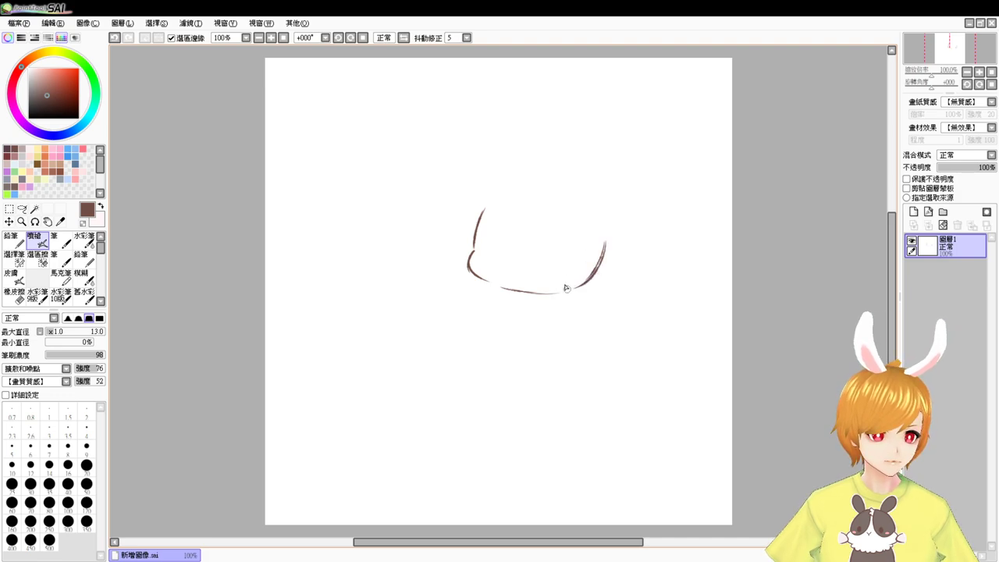
pyautogui.hotkey('ctrl', 'z')
pyautogui.hotkey('ctrl', 'z')
pyautogui.moveTo(591, 226); pyautogui.dragTo(586, 281)
pyautogui.hotkey('ctrl', 'z')
pyautogui.hotkey('ctrl', 'z')
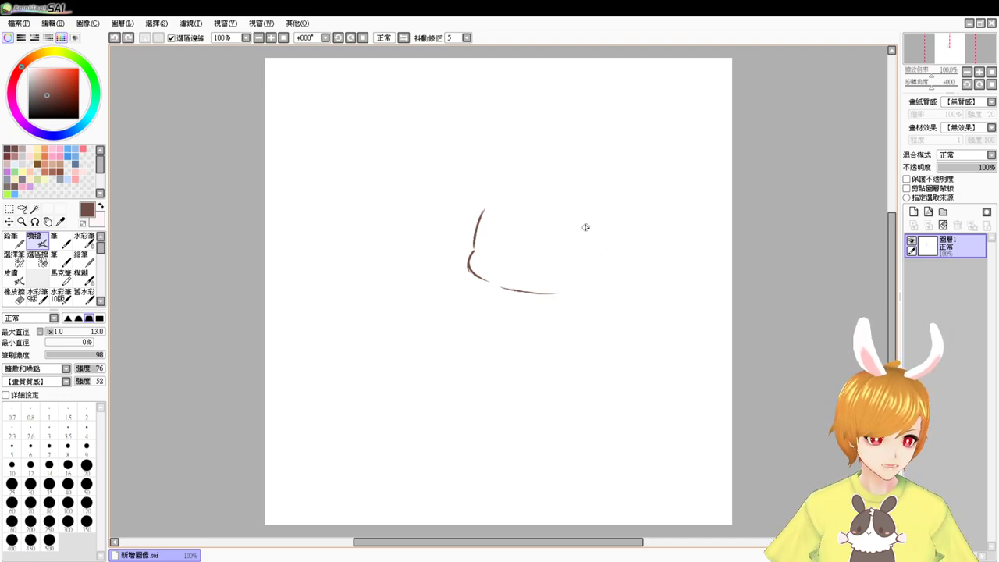
pyautogui.moveTo(595, 232); pyautogui.dragTo(579, 280)
pyautogui.hotkey('ctrl', 'z')
pyautogui.hotkey('ctrl', 'z')
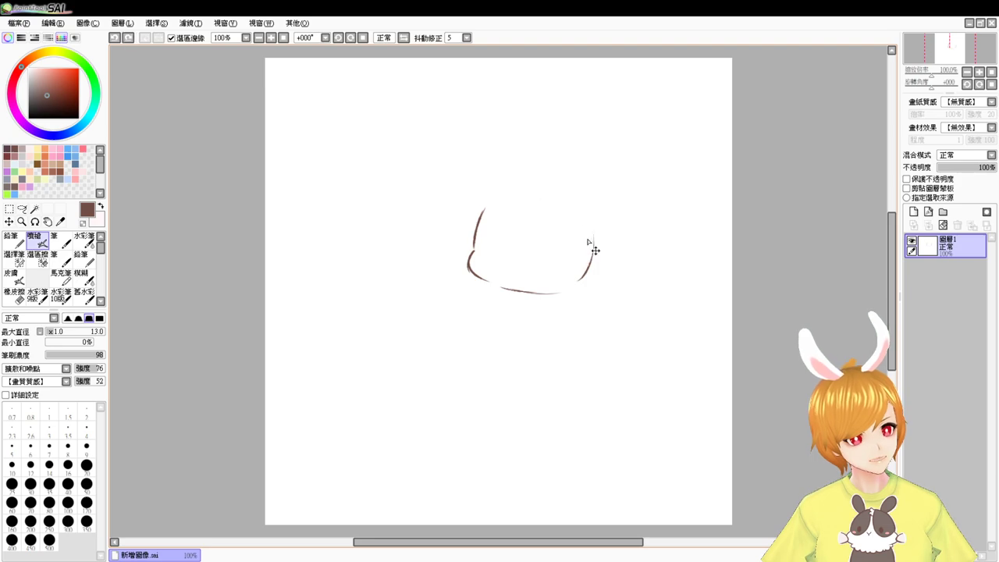
# Step: Sketch the top of the head with two arcs that round off the outline
pyautogui.moveTo(502, 195)
pyautogui.mouseDown()
pyautogui.moveTo(540, 185)
pyautogui.moveTo(585, 218)
pyautogui.mouseUp()
pyautogui.hotkey('ctrl', 'z')
pyautogui.hotkey('ctrl', 'z')
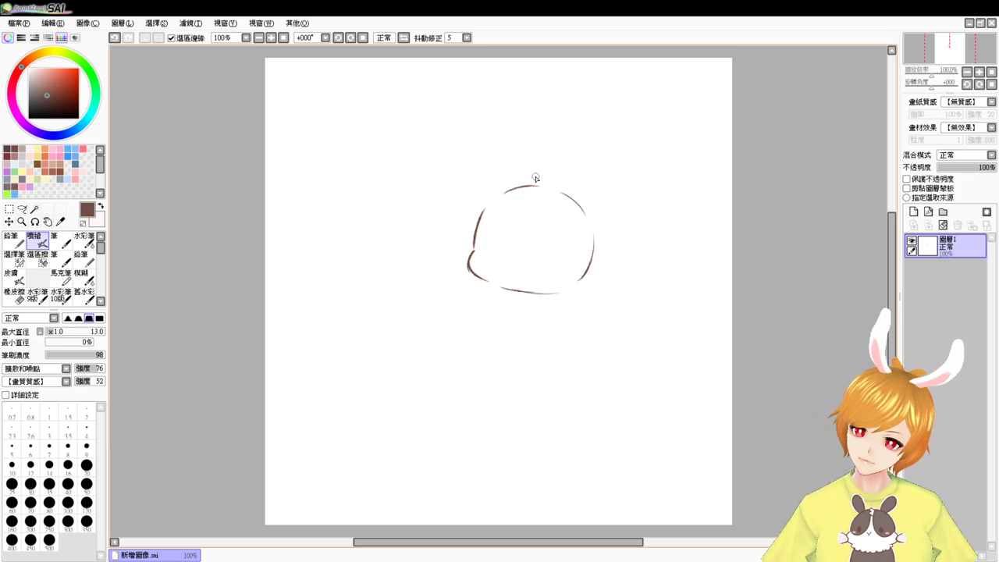
pyautogui.hotkey('alt', 'Tab')
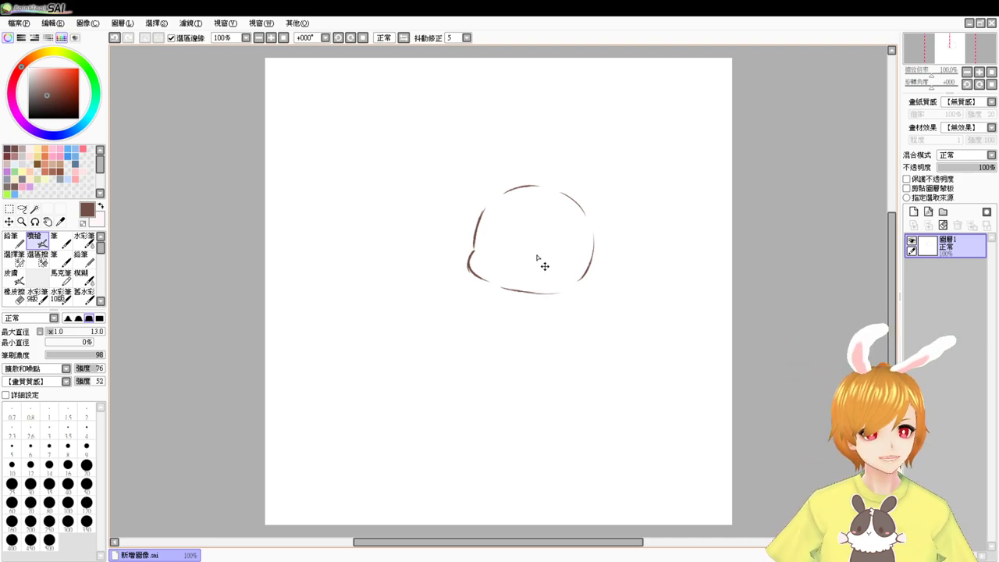
# Step: Move the head sketch lower on the canvas and draw a small collar point under the chin
pyautogui.moveTo(547, 299); pyautogui.dragTo(515, 328)
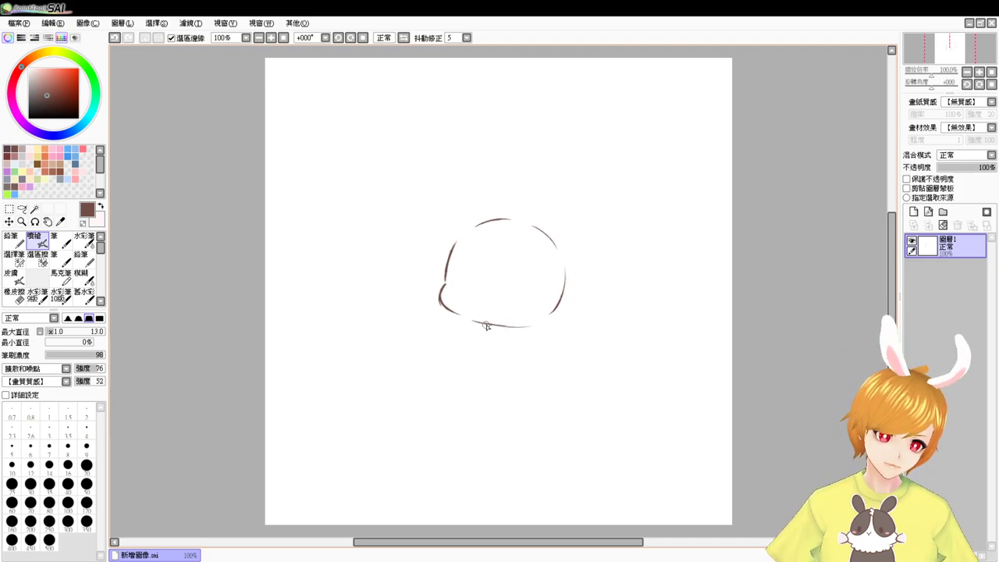
pyautogui.moveTo(487, 323); pyautogui.dragTo(497, 324)
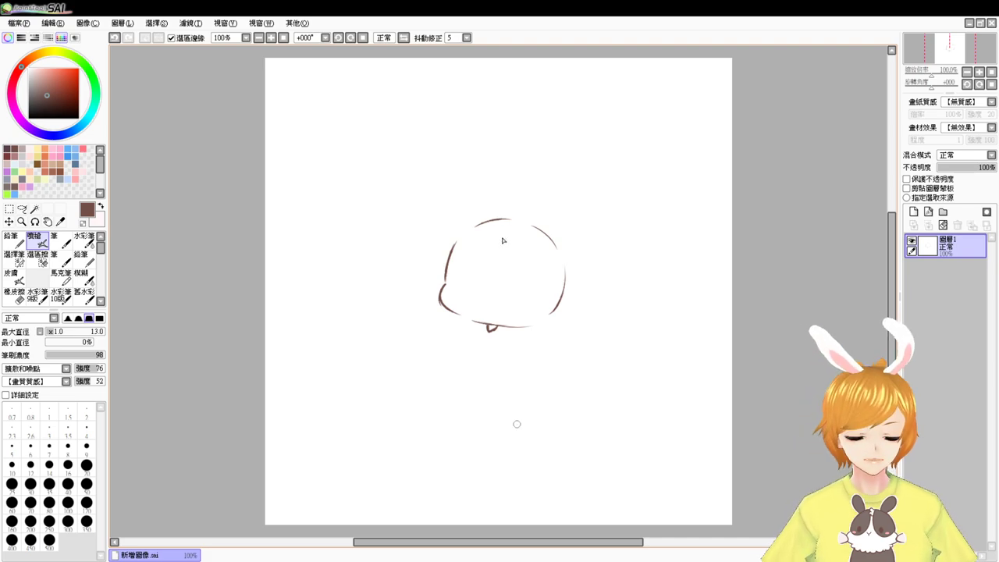
pyautogui.moveTo(586, 318)
pyautogui.mouseDown()
pyautogui.moveTo(598, 346)
pyautogui.moveTo(607, 324)
pyautogui.mouseUp()
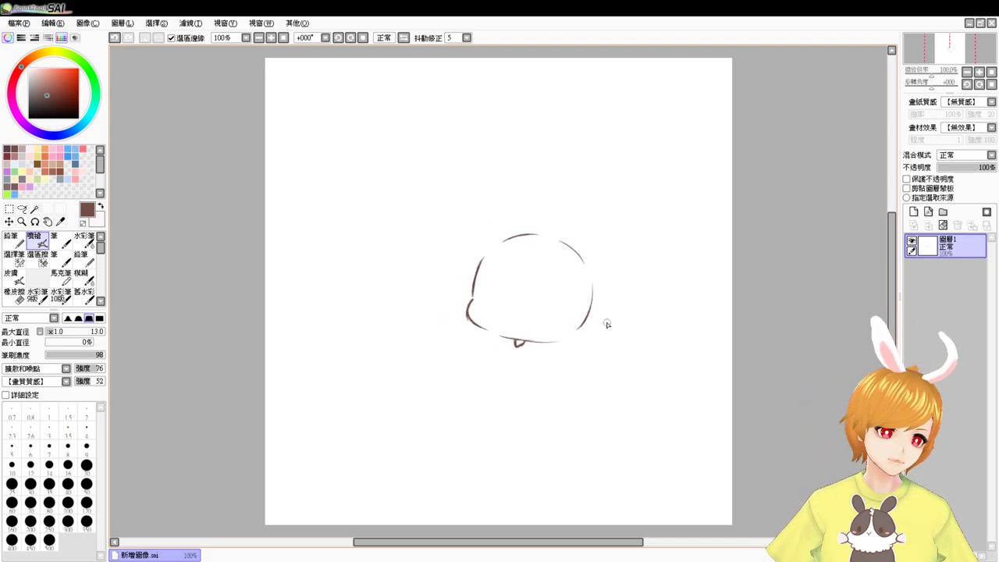
# Step: Sketch the torso's two flared sides below the head, with a scalloped collar and two buttons
pyautogui.moveTo(508, 335)
pyautogui.mouseDown()
pyautogui.moveTo(497, 370)
pyautogui.moveTo(539, 380)
pyautogui.mouseUp()
pyautogui.hotkey('ctrl', 'z')
pyautogui.hotkey('ctrl', 'z')
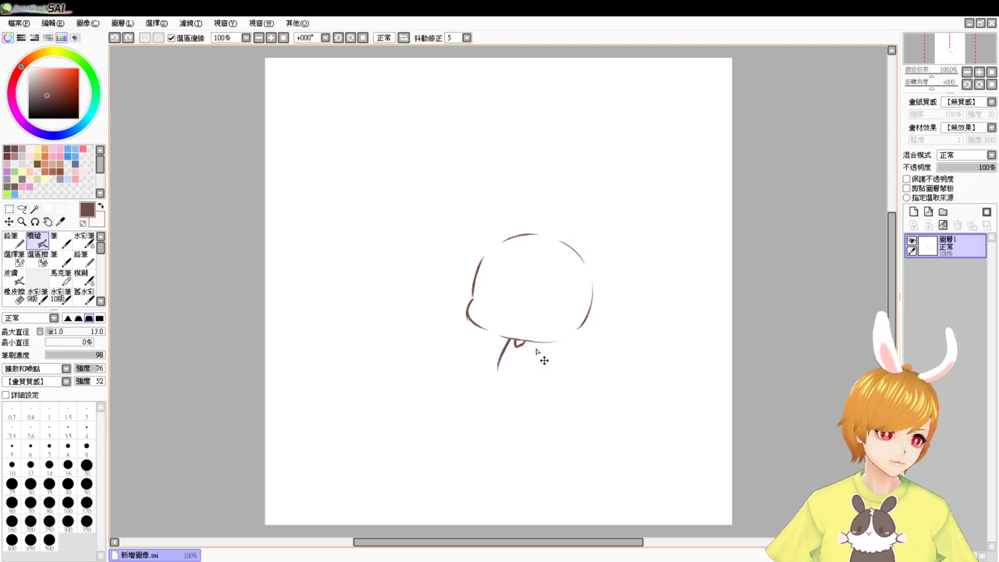
pyautogui.moveTo(534, 342); pyautogui.dragTo(544, 373)
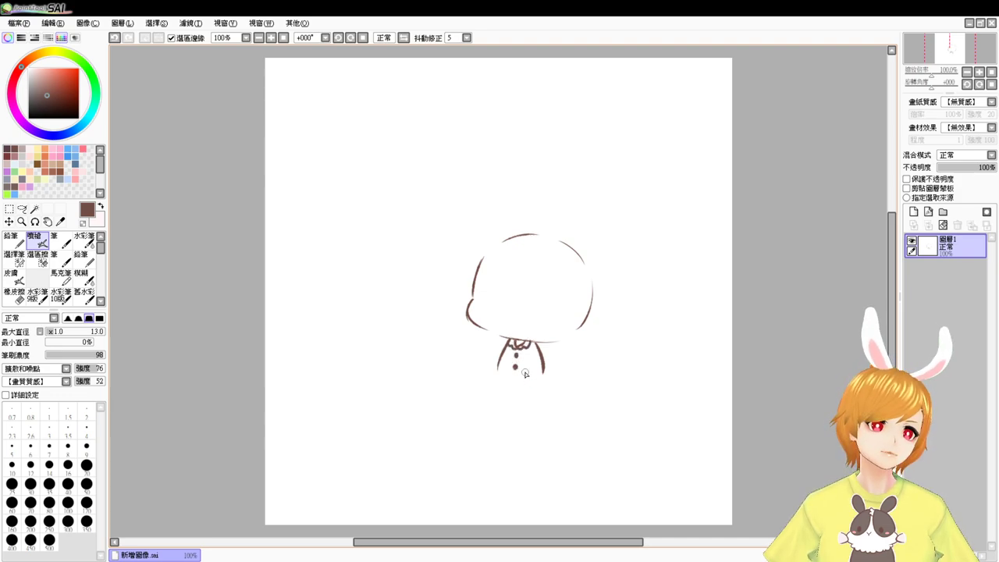
# Step: Sketch a waistline and a dark belt with a buckle across the bottom of the torso
pyautogui.moveTo(498, 376); pyautogui.dragTo(537, 376)
pyautogui.scroll(2, 508, 383)
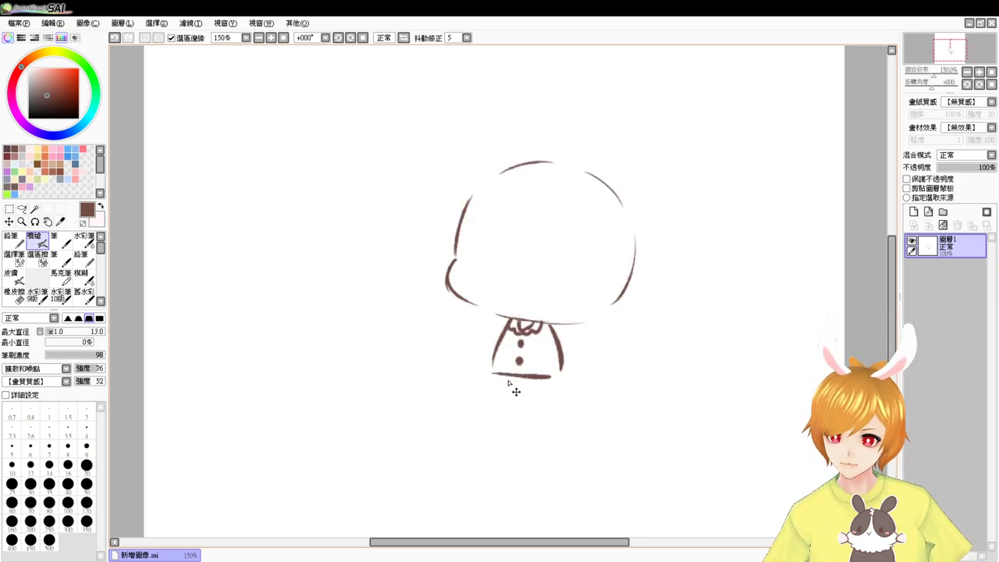
pyautogui.hotkey('ctrl', 'z')
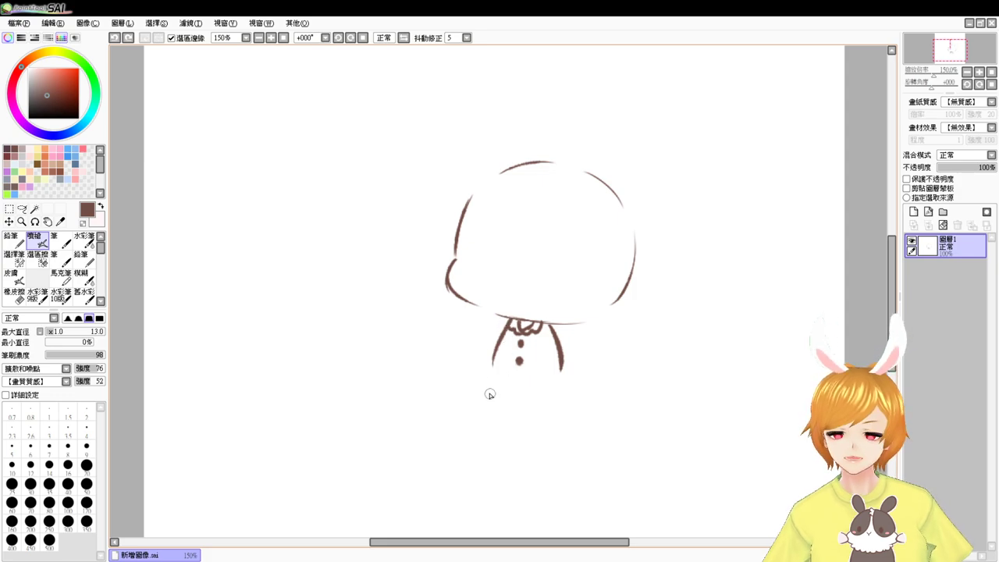
pyautogui.moveTo(494, 367)
pyautogui.mouseDown()
pyautogui.moveTo(559, 364)
pyautogui.moveTo(496, 370)
pyautogui.moveTo(531, 373)
pyautogui.moveTo(505, 381)
pyautogui.moveTo(526, 385)
pyautogui.moveTo(495, 369)
pyautogui.moveTo(560, 377)
pyautogui.mouseUp()
pyautogui.hotkey('ctrl', 'z')
pyautogui.hotkey('ctrl', 'z')
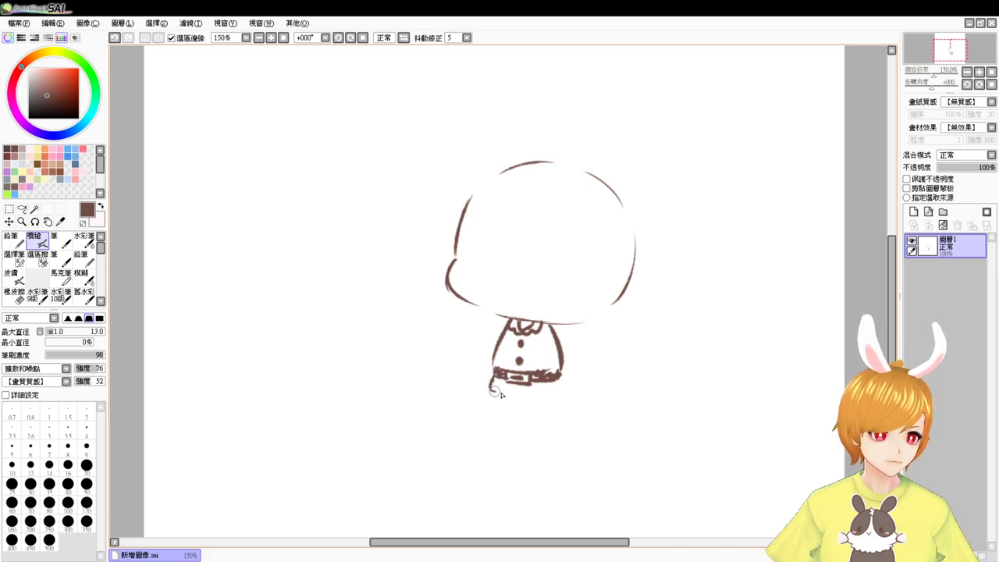
# Step: Try to sketch a skirt hem below the belt, then undo its strokes
pyautogui.moveTo(497, 393)
pyautogui.mouseDown()
pyautogui.moveTo(547, 399)
pyautogui.moveTo(560, 374)
pyautogui.moveTo(570, 390)
pyautogui.moveTo(555, 385)
pyautogui.mouseUp()
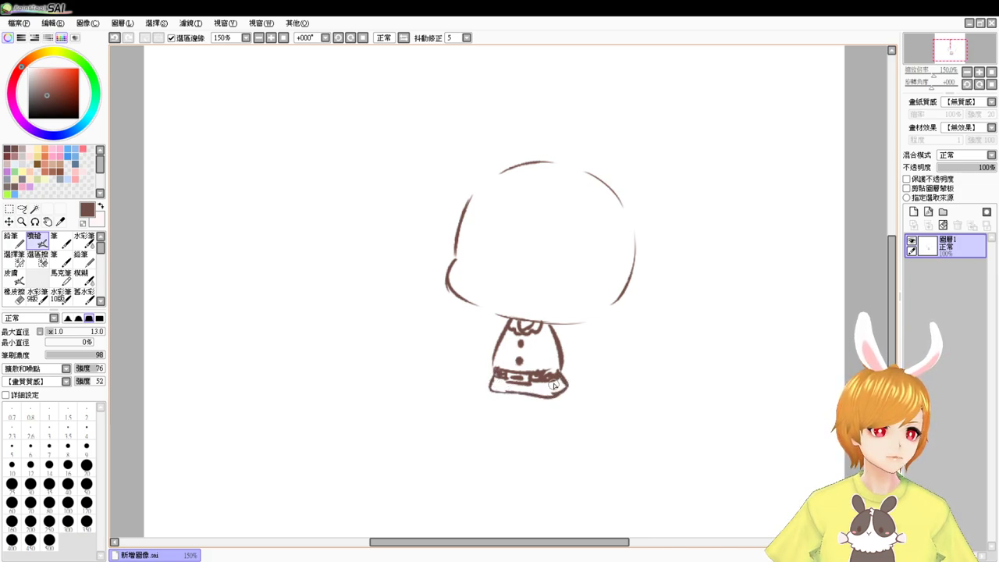
pyautogui.hotkey('ctrl', 'z')
pyautogui.hotkey('ctrl', 'z')
pyautogui.hotkey('ctrl', 'z')
pyautogui.hotkey('ctrl', 'z')
pyautogui.hotkey('ctrl', 'z')
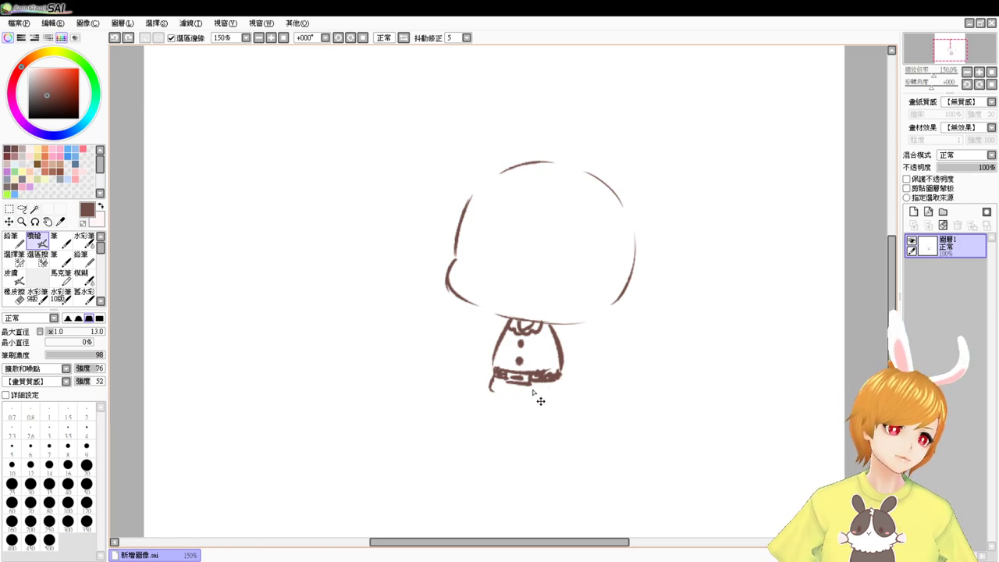
# Step: Erase the belt and the leftover hem stroke from the bottom of the torso
pyautogui.press('e')
pyautogui.moveTo(489, 370)
pyautogui.mouseDown()
pyautogui.moveTo(536, 380)
pyautogui.moveTo(501, 386)
pyautogui.moveTo(495, 375)
pyautogui.mouseUp()
pyautogui.press('v')
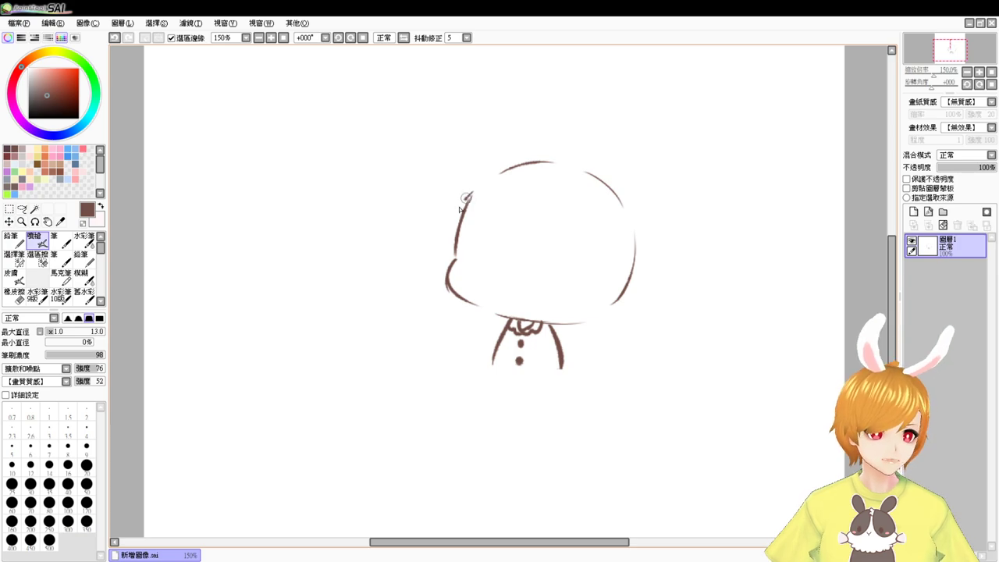
# Step: Sketch straight bangs with two pointed notches across the forehead, undoing and redrawing strokes as needed
pyautogui.hotkey('ctrl', 'z')
pyautogui.moveTo(467, 198)
pyautogui.mouseDown()
pyautogui.moveTo(449, 232)
pyautogui.moveTo(512, 241)
pyautogui.moveTo(518, 215)
pyautogui.mouseUp()
pyautogui.hotkey('ctrl', 'z')
pyautogui.moveTo(517, 216)
pyautogui.mouseDown()
pyautogui.moveTo(508, 239)
pyautogui.moveTo(518, 215)
pyautogui.moveTo(515, 239)
pyautogui.moveTo(586, 251)
pyautogui.moveTo(573, 254)
pyautogui.moveTo(581, 224)
pyautogui.moveTo(576, 253)
pyautogui.moveTo(615, 261)
pyautogui.moveTo(599, 302)
pyautogui.mouseUp()
pyautogui.hotkey('ctrl', 'z')
pyautogui.hotkey('ctrl', 'z')
pyautogui.hotkey('ctrl', 'z')
pyautogui.hotkey('ctrl', 'z')
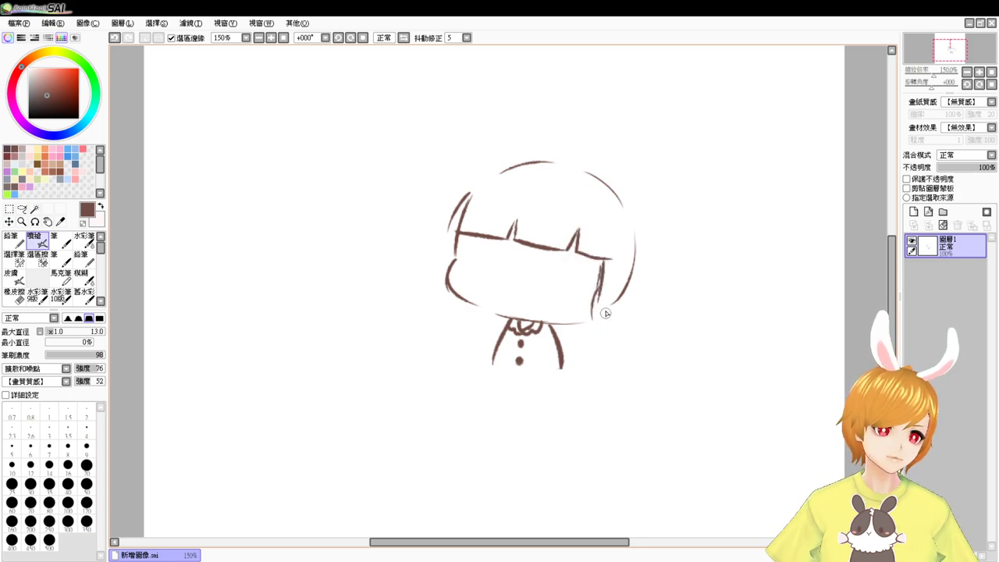
# Step: Redraw the right hair strand below the bangs and add a hair lock outside the left cheek
pyautogui.hotkey('ctrl', 'z')
pyautogui.moveTo(602, 264); pyautogui.dragTo(592, 315)
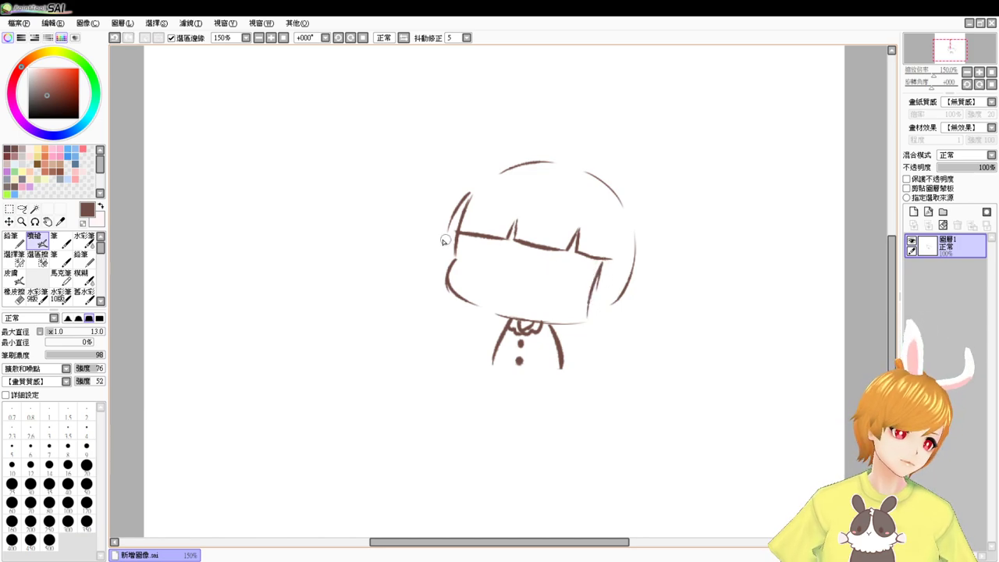
pyautogui.moveTo(455, 235); pyautogui.dragTo(435, 268)
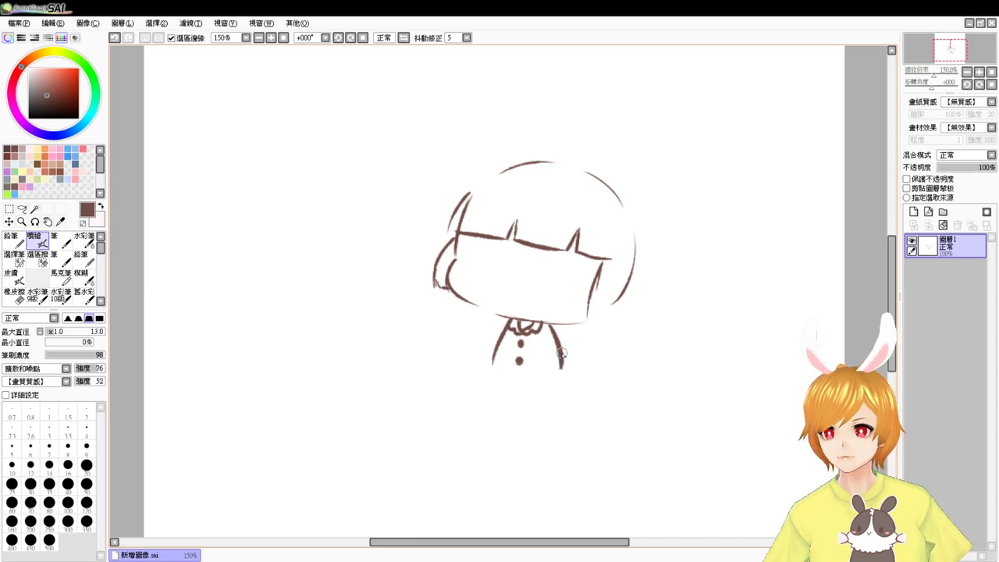
# Step: Erase the overlapping face and cheek lines below the left end of the bangs
pyautogui.moveTo(573, 357); pyautogui.dragTo(538, 357)
pyautogui.press('e')
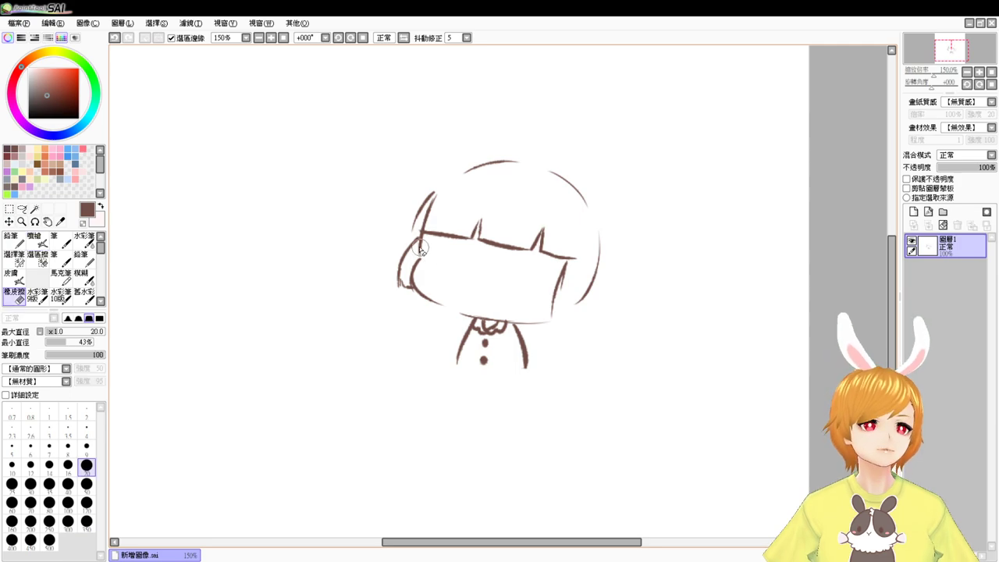
pyautogui.moveTo(415, 279); pyautogui.dragTo(427, 284)
pyautogui.press('b')
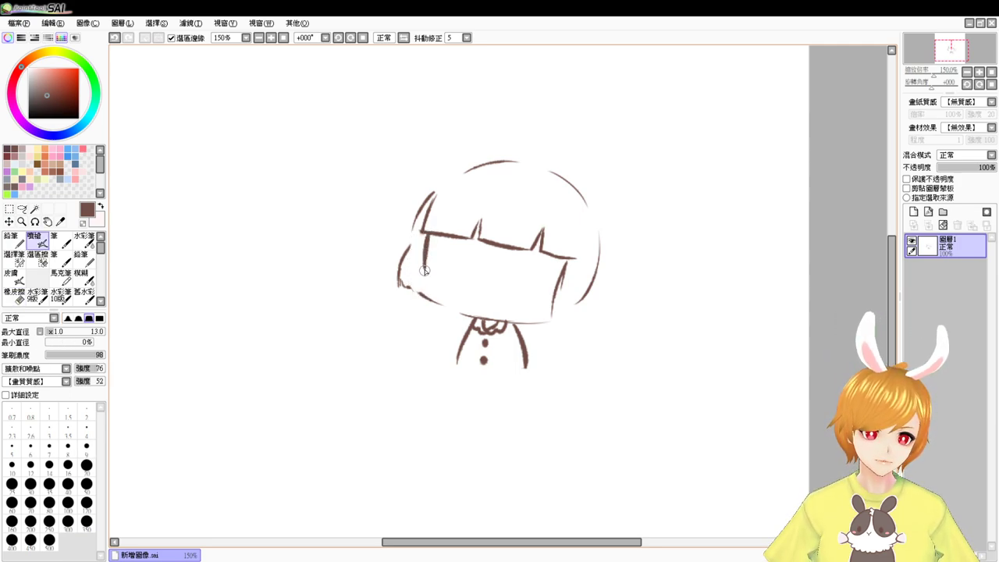
# Step: Redraw the face's left edge from the bangs down to the rounded cheek
pyautogui.hotkey('ctrl', 'z')
pyautogui.moveTo(428, 236)
pyautogui.mouseDown()
pyautogui.moveTo(411, 289)
pyautogui.moveTo(437, 306)
pyautogui.mouseUp()
pyautogui.hotkey('ctrl', 'z')
pyautogui.hotkey('ctrl', 'z')
pyautogui.hotkey('ctrl', 'z')
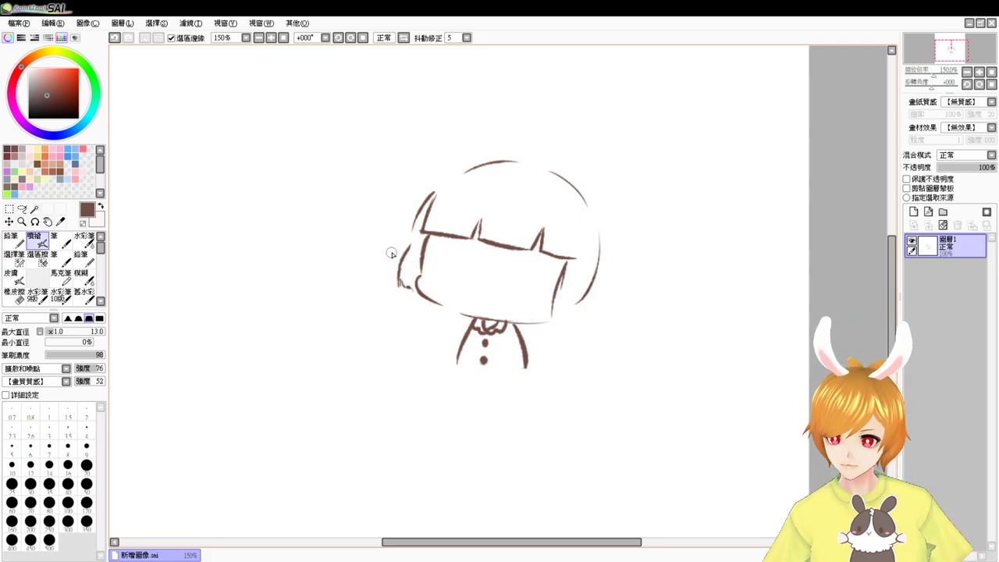
# Step: Erase the hair lock outside the left cheek and the inner line above the left end of the bangs
pyautogui.press('e')
pyautogui.moveTo(407, 243); pyautogui.dragTo(406, 288)
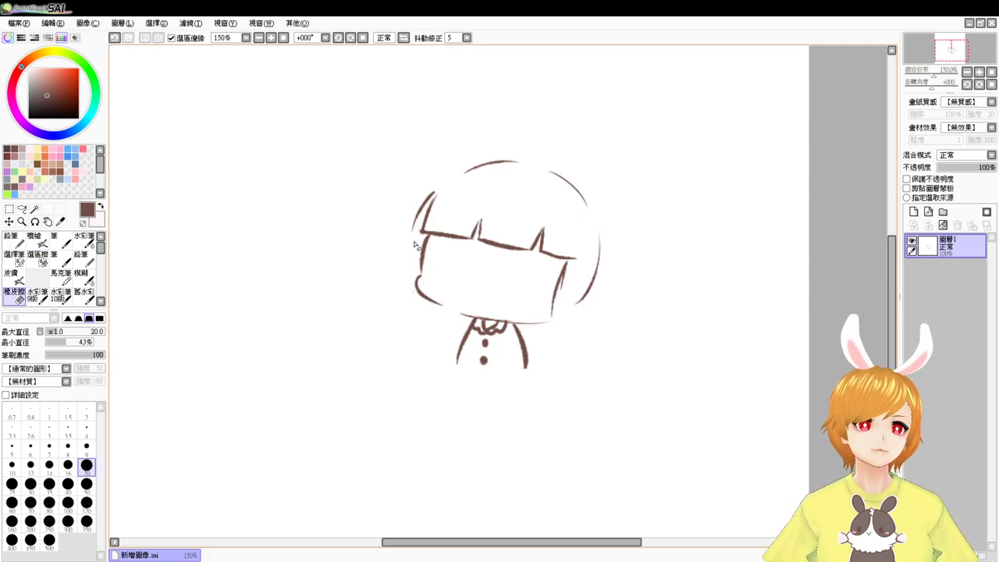
pyautogui.press('b')
pyautogui.press('e')
pyautogui.moveTo(439, 195); pyautogui.dragTo(426, 225)
pyautogui.press('b')
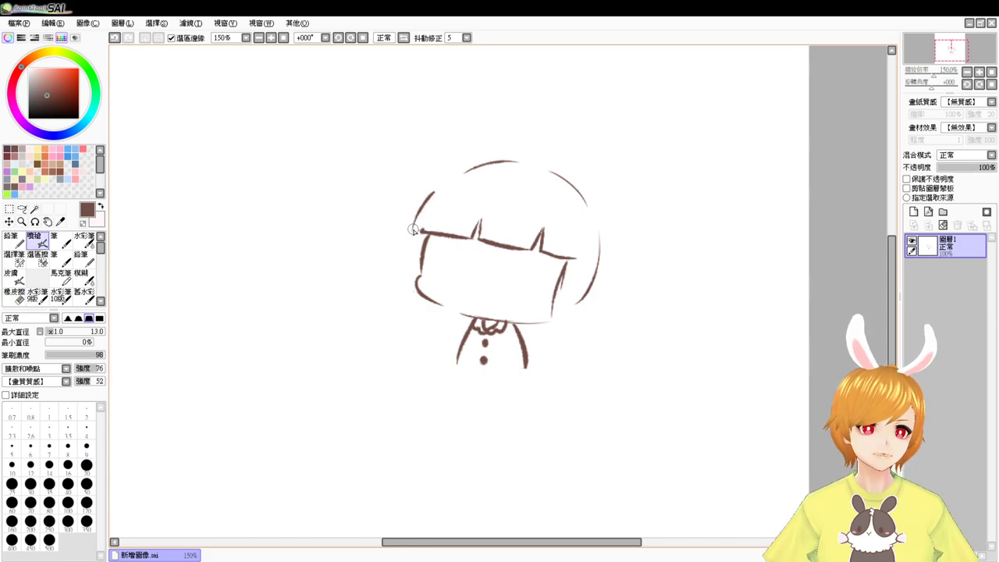
# Step: Join the left end of the bangs to the outer hair outline and touch up the face edge above the cheek
pyautogui.press('e')
pyautogui.press('v')
pyautogui.moveTo(419, 267)
pyautogui.mouseDown()
pyautogui.moveTo(427, 235)
pyautogui.moveTo(422, 273)
pyautogui.mouseUp()
# Step: Erase the right hair strand hanging below the bangs and trim the right end of the bangs
pyautogui.press('e')
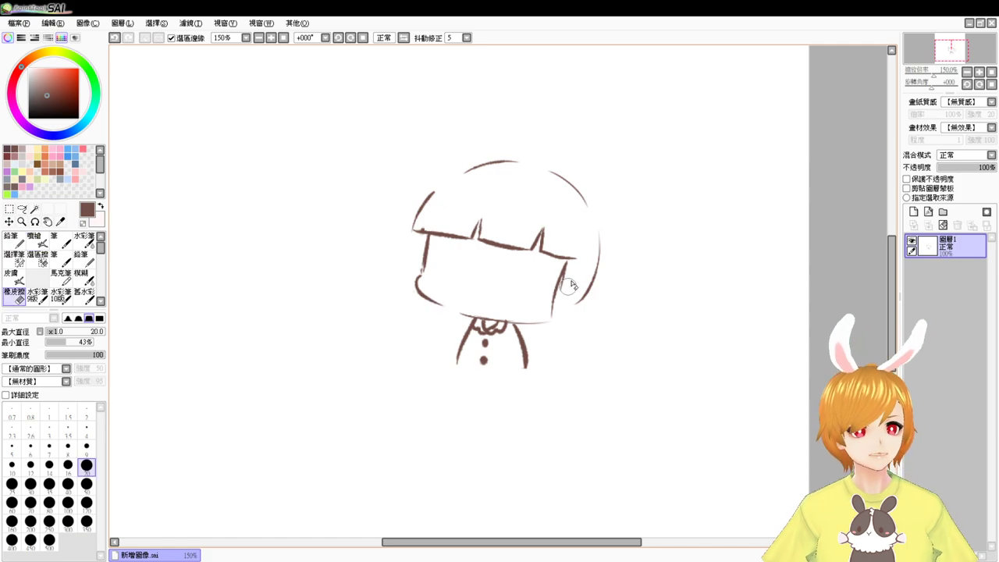
pyautogui.moveTo(572, 286)
pyautogui.mouseDown()
pyautogui.moveTo(570, 261)
pyautogui.moveTo(556, 304)
pyautogui.mouseUp()
pyautogui.press('v')
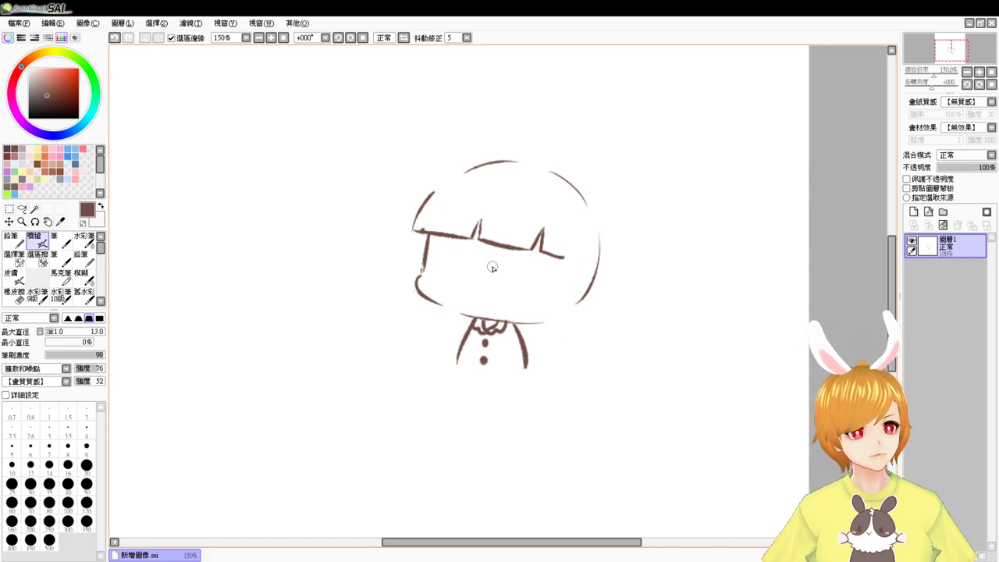
# Step: Draw a short curved hair lock outside the left cheek, hanging from the left end of the bangs
pyautogui.moveTo(425, 239); pyautogui.dragTo(406, 281)
pyautogui.hotkey('ctrl', 'z')
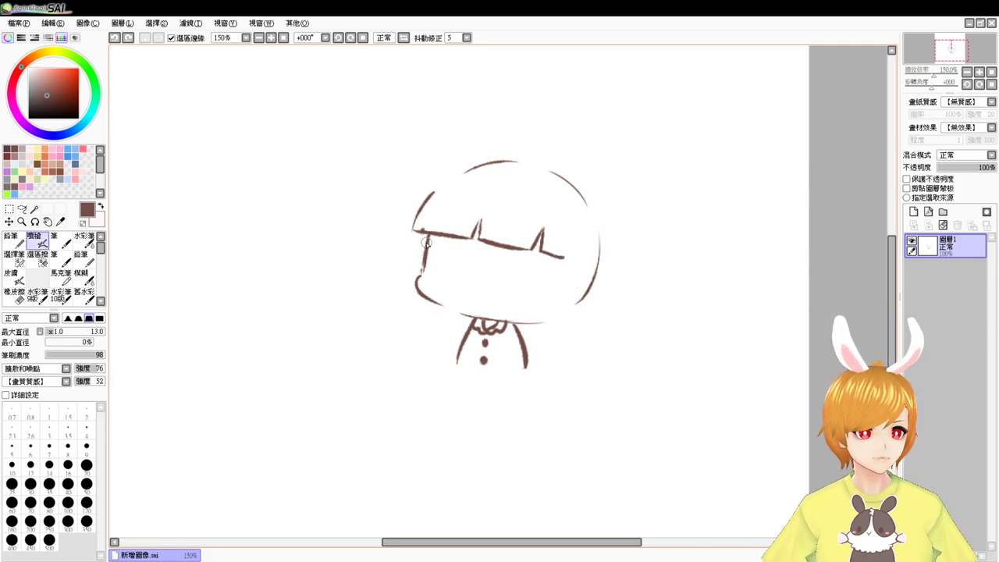
pyautogui.moveTo(427, 241); pyautogui.dragTo(409, 281)
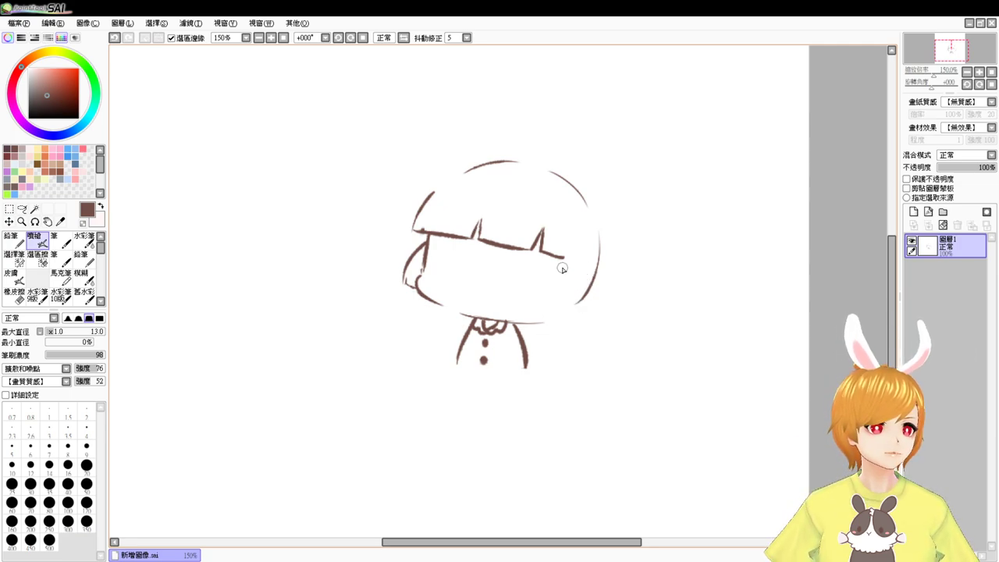
# Step: Draw the right side of the face below the bangs with a short blunt-ended hair lock beside the right cheek
pyautogui.moveTo(562, 258); pyautogui.dragTo(550, 326)
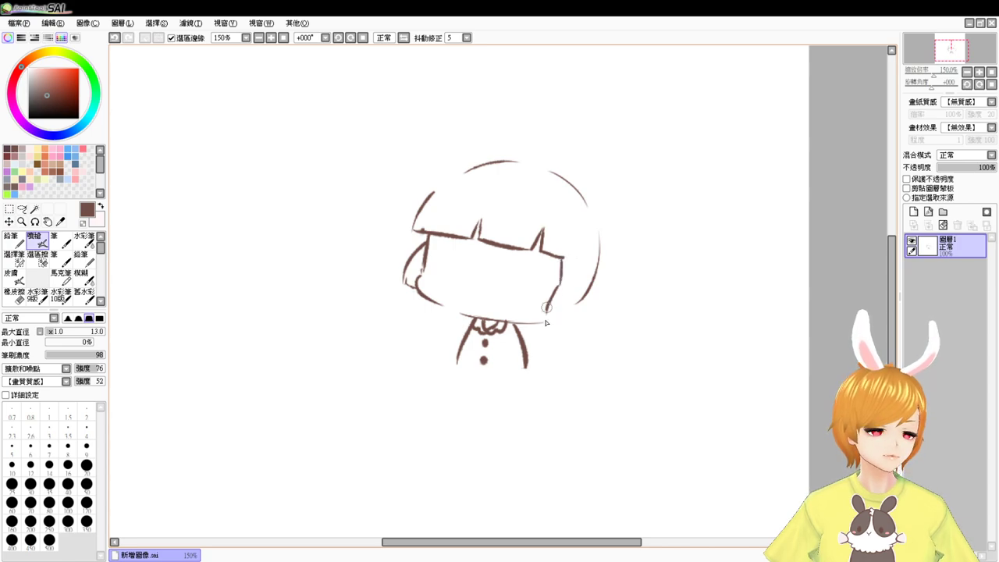
pyautogui.moveTo(569, 288)
pyautogui.mouseDown()
pyautogui.moveTo(571, 326)
pyautogui.moveTo(552, 329)
pyautogui.moveTo(576, 333)
pyautogui.mouseUp()
pyautogui.hotkey('ctrl', 'z')
pyautogui.hotkey('ctrl', 'z')
pyautogui.hotkey('ctrl', 'z')
pyautogui.hotkey('ctrl', 'z')
pyautogui.hotkey('ctrl', 'z')
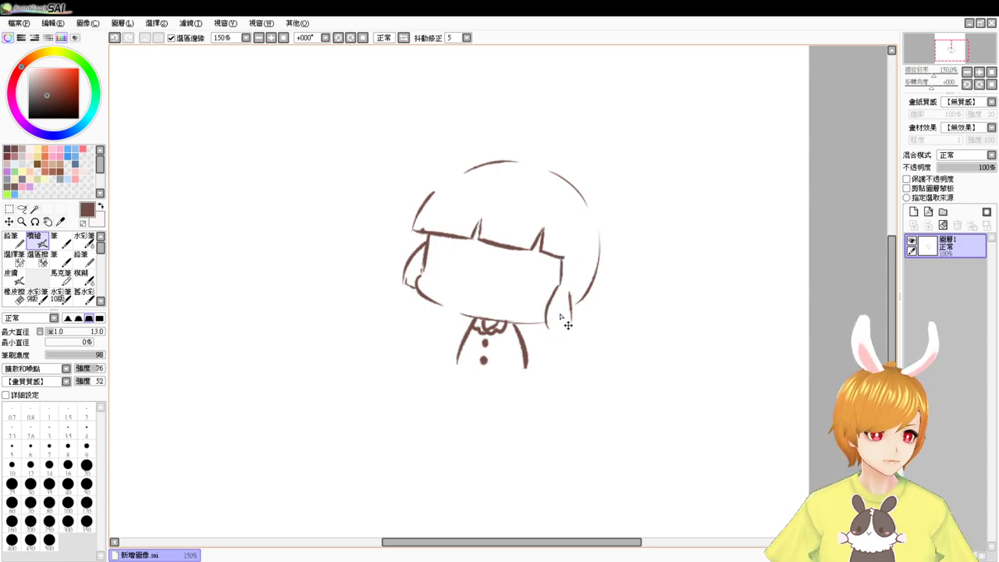
pyautogui.moveTo(556, 276)
pyautogui.mouseDown()
pyautogui.moveTo(543, 322)
pyautogui.moveTo(570, 299)
pyautogui.moveTo(552, 318)
pyautogui.moveTo(561, 252)
pyautogui.moveTo(554, 277)
pyautogui.mouseUp()
pyautogui.press('e')
pyautogui.press('b')
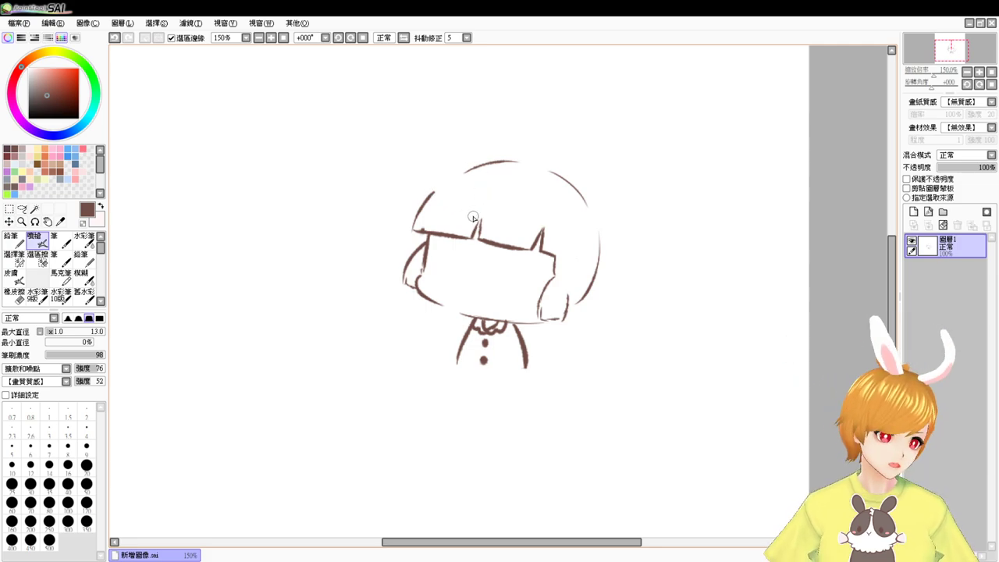
# Step: Rotate the whole sketch slightly counter-clockwise so the bangs sit nearly level, and apply the transformation
pyautogui.hotkey('ctrl', 't')
pyautogui.moveTo(669, 445); pyautogui.dragTo(687, 435)
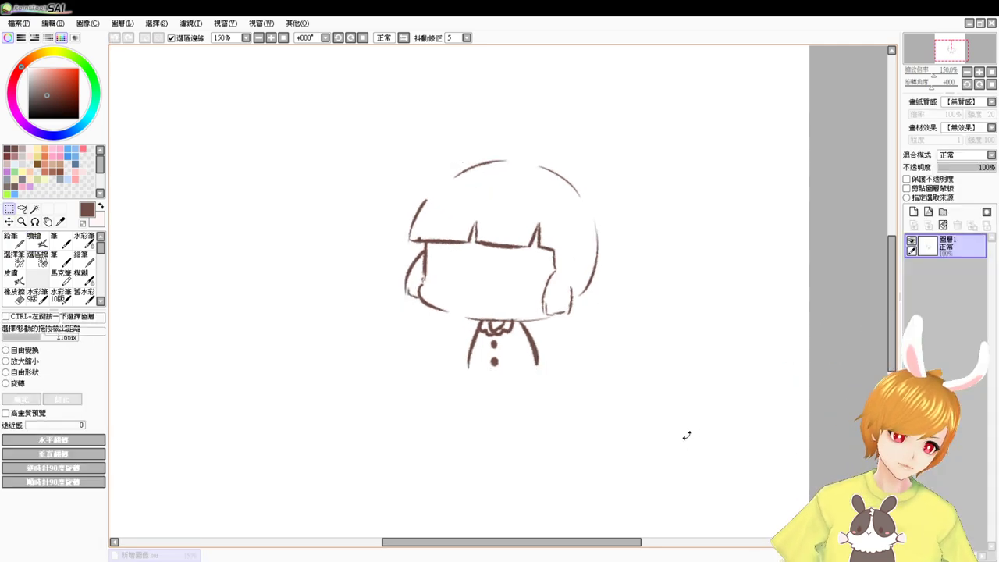
pyautogui.press('Return')
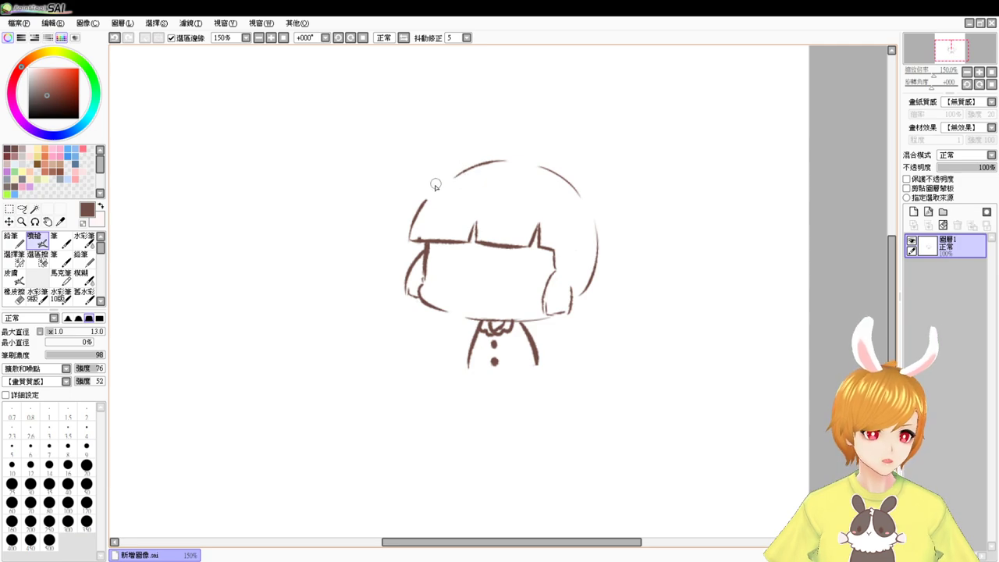
# Step: Redraw the outer hair outline as a fuller arc over the crown and down the right side to the side lock
pyautogui.moveTo(431, 195)
pyautogui.mouseDown()
pyautogui.moveTo(486, 156)
pyautogui.moveTo(482, 167)
pyautogui.moveTo(454, 179)
pyautogui.moveTo(486, 157)
pyautogui.moveTo(445, 178)
pyautogui.moveTo(478, 157)
pyautogui.moveTo(517, 159)
pyautogui.moveTo(465, 164)
pyautogui.moveTo(577, 193)
pyautogui.moveTo(491, 155)
pyautogui.moveTo(516, 154)
pyautogui.moveTo(564, 167)
pyautogui.moveTo(578, 189)
pyautogui.mouseUp()
pyautogui.hotkey('ctrl', 'z')
pyautogui.hotkey('ctrl', 'z')
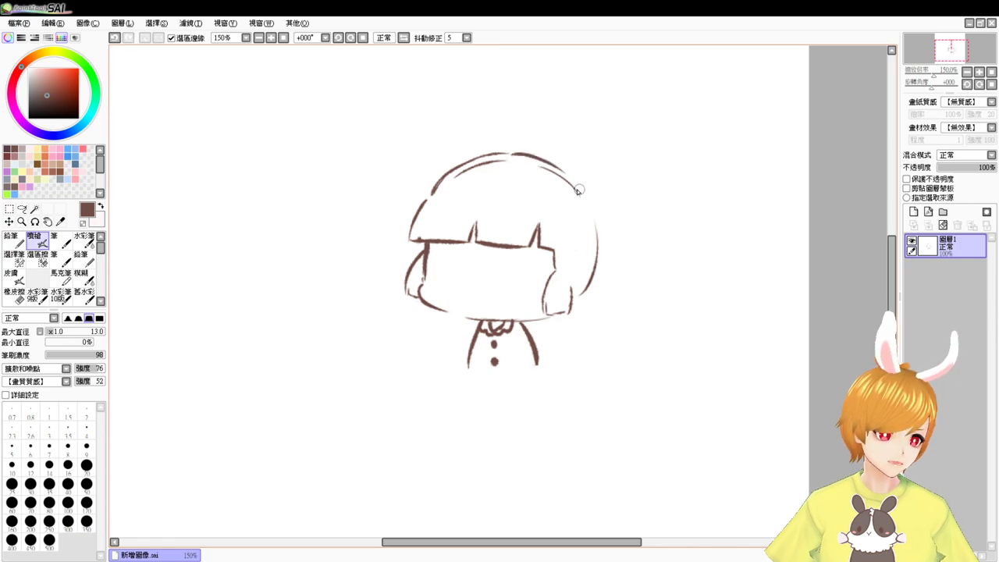
pyautogui.hotkey('ctrl', 'z')
pyautogui.moveTo(511, 154)
pyautogui.mouseDown()
pyautogui.moveTo(580, 187)
pyautogui.moveTo(601, 233)
pyautogui.mouseUp()
pyautogui.hotkey('ctrl', 'z')
pyautogui.hotkey('ctrl', 'z')
pyautogui.moveTo(581, 189)
pyautogui.mouseDown()
pyautogui.moveTo(598, 264)
pyautogui.moveTo(594, 210)
pyautogui.moveTo(588, 297)
pyautogui.mouseUp()
pyautogui.hotkey('ctrl', 'z')
pyautogui.moveTo(601, 239)
pyautogui.mouseDown()
pyautogui.moveTo(593, 282)
pyautogui.moveTo(575, 309)
pyautogui.mouseUp()
pyautogui.hotkey('ctrl', 'z')
pyautogui.moveTo(599, 266); pyautogui.dragTo(569, 308)
pyautogui.hotkey('ctrl', 'z')
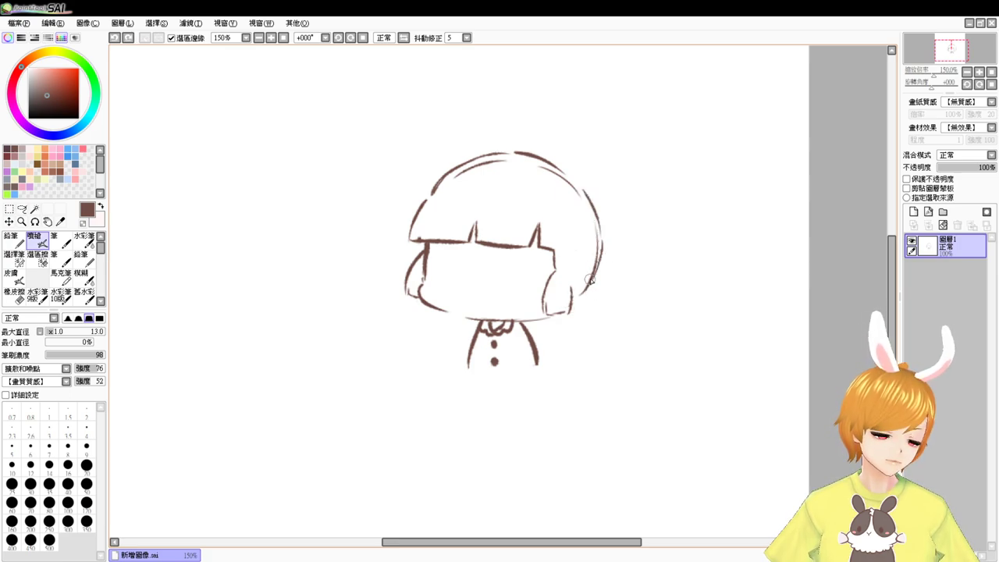
pyautogui.moveTo(595, 274); pyautogui.dragTo(570, 311)
# Step: Erase the old inner hair outline beneath the crown and at the upper right of the head
pyautogui.press('e')
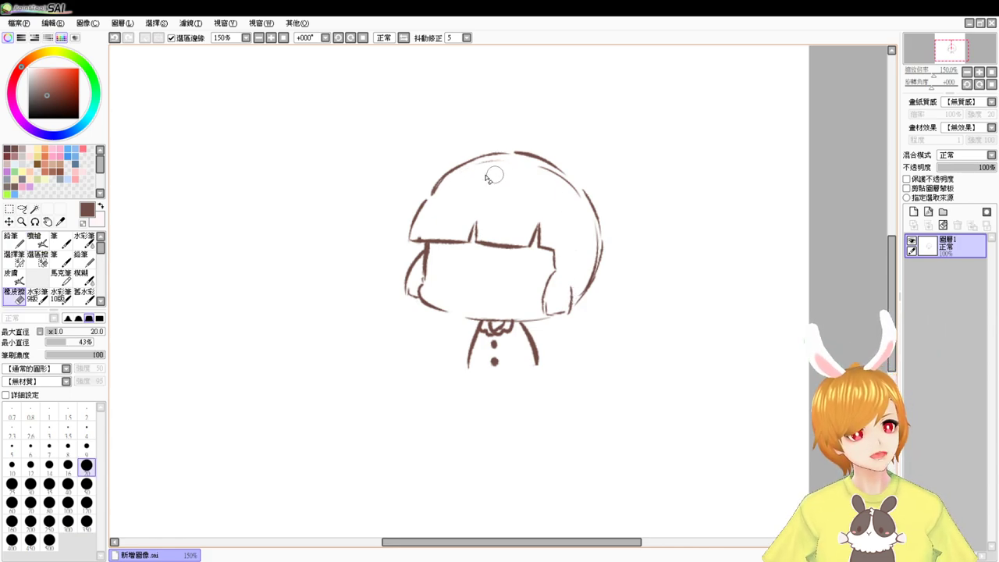
pyautogui.moveTo(481, 166); pyautogui.dragTo(506, 164)
pyautogui.moveTo(565, 189); pyautogui.dragTo(540, 170)
# Step: Draw a small leaf-shaped hair loop sticking up from the upper left of the head
pyautogui.press('b')
pyautogui.press('e')
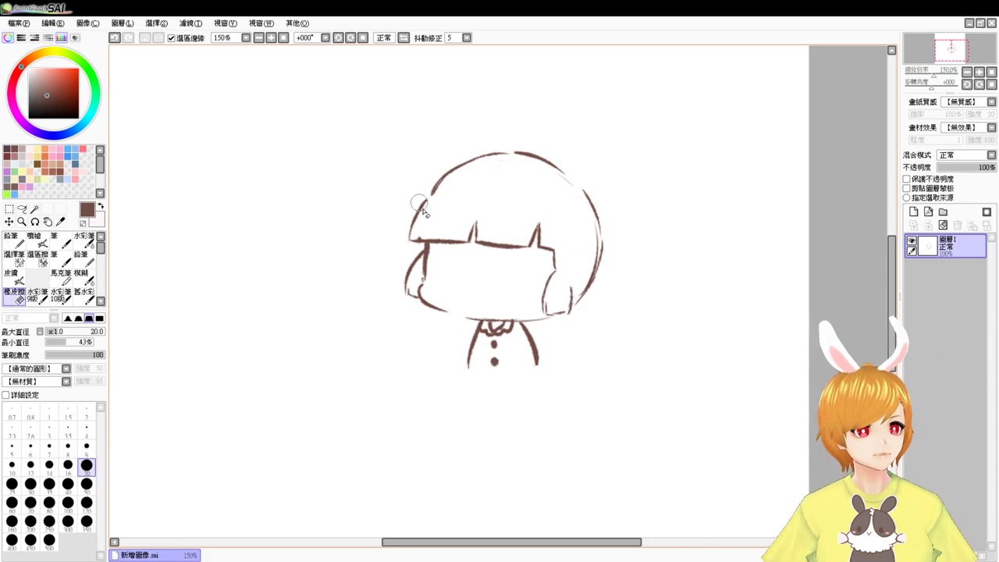
pyautogui.press('e')
pyautogui.moveTo(420, 163); pyautogui.dragTo(428, 190)
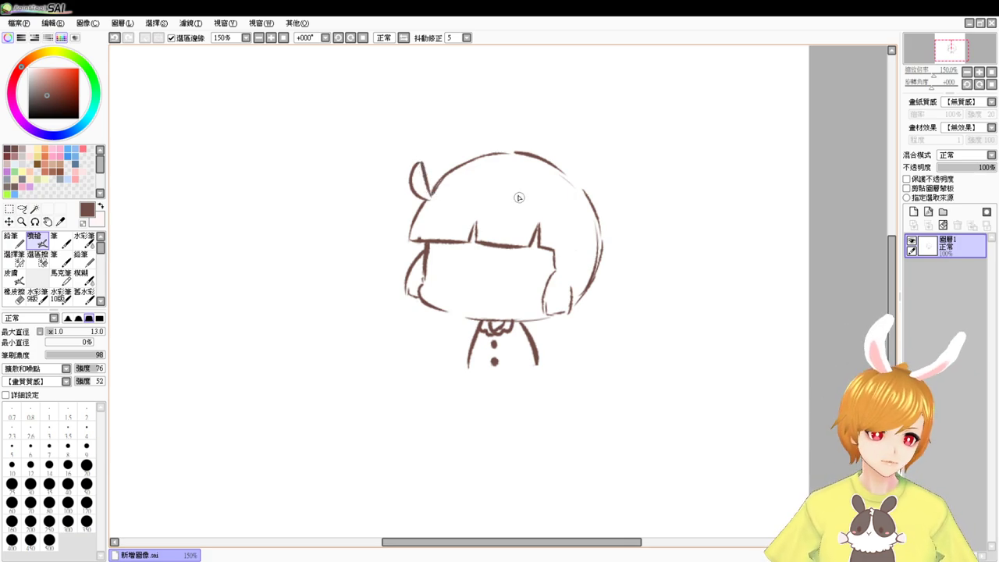
pyautogui.press('e')
pyautogui.moveTo(499, 306)
pyautogui.mouseDown()
pyautogui.moveTo(506, 334)
pyautogui.moveTo(481, 330)
pyautogui.moveTo(509, 328)
pyautogui.moveTo(475, 333)
pyautogui.moveTo(470, 356)
pyautogui.mouseUp()
pyautogui.moveTo(496, 343); pyautogui.dragTo(467, 362)
pyautogui.press('b')
pyautogui.hotkey('ctrl', 'z')
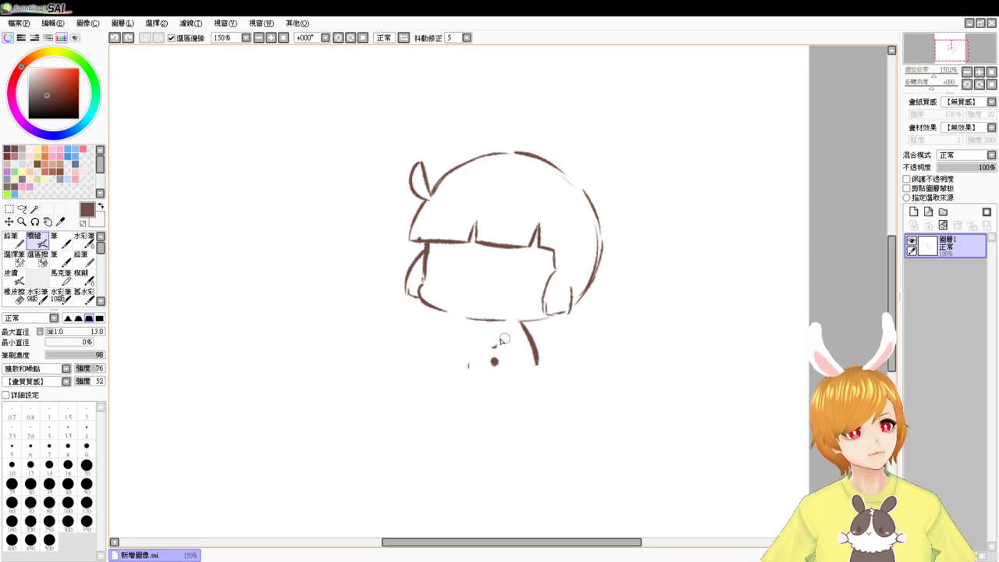
pyautogui.press('e')
pyautogui.press('v')
pyautogui.moveTo(477, 320)
pyautogui.mouseDown()
pyautogui.moveTo(467, 364)
pyautogui.moveTo(522, 325)
pyautogui.mouseUp()
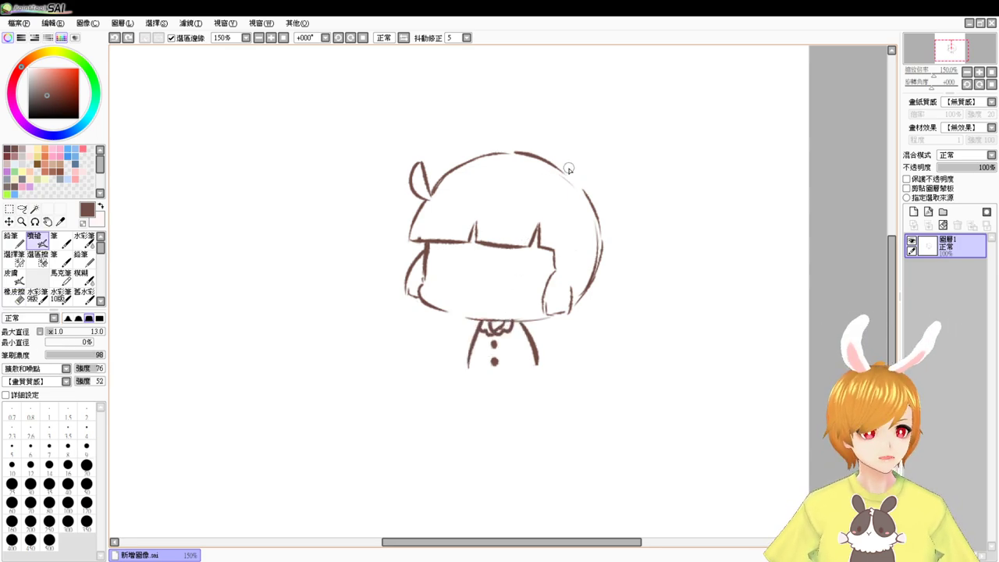
# Step: Draw a short curved stroke off the upper right of the head to start the ponytail
pyautogui.moveTo(569, 169); pyautogui.dragTo(582, 166)
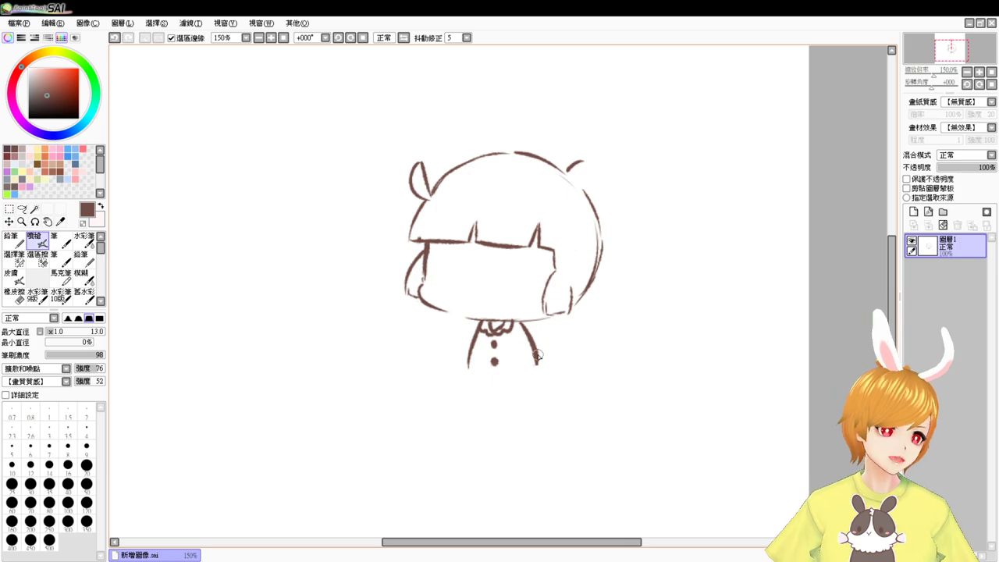
pyautogui.scroll(1, 546, 366)
pyautogui.moveTo(538, 356); pyautogui.dragTo(559, 400)
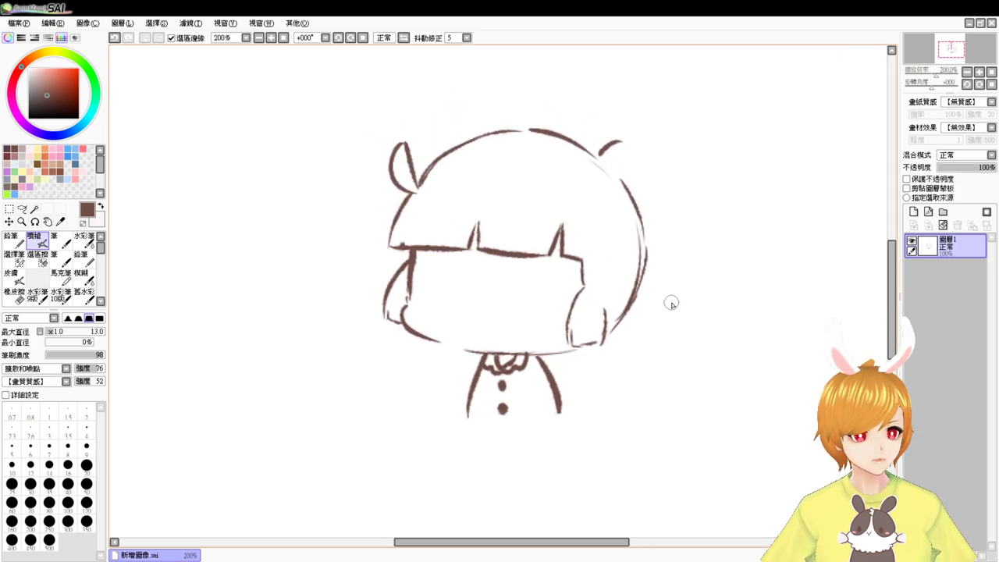
# Step: Erase the two notches in the bangs and redraw them narrower and slightly further left, closing the lower hairline
pyautogui.press('e')
pyautogui.moveTo(530, 236)
pyautogui.mouseDown()
pyautogui.moveTo(551, 241)
pyautogui.moveTo(536, 249)
pyautogui.moveTo(469, 224)
pyautogui.moveTo(491, 245)
pyautogui.moveTo(452, 248)
pyautogui.moveTo(528, 255)
pyautogui.moveTo(533, 235)
pyautogui.moveTo(535, 255)
pyautogui.moveTo(584, 257)
pyautogui.moveTo(559, 243)
pyautogui.mouseUp()
pyautogui.press('v')
pyautogui.press('e')
pyautogui.press('v')
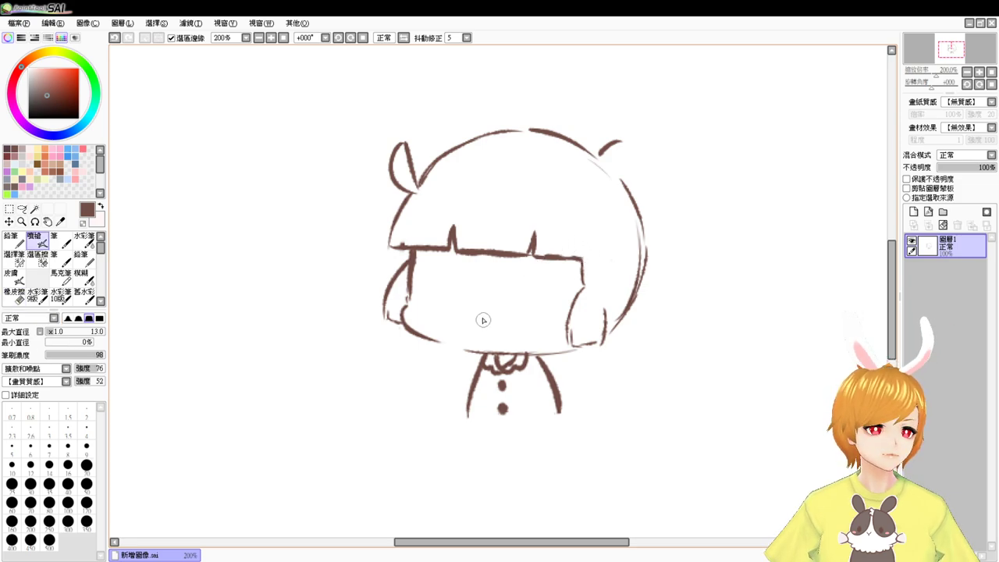
# Step: Draw two solid oval eyes and a small curved smile between them
pyautogui.moveTo(444, 302); pyautogui.dragTo(449, 299)
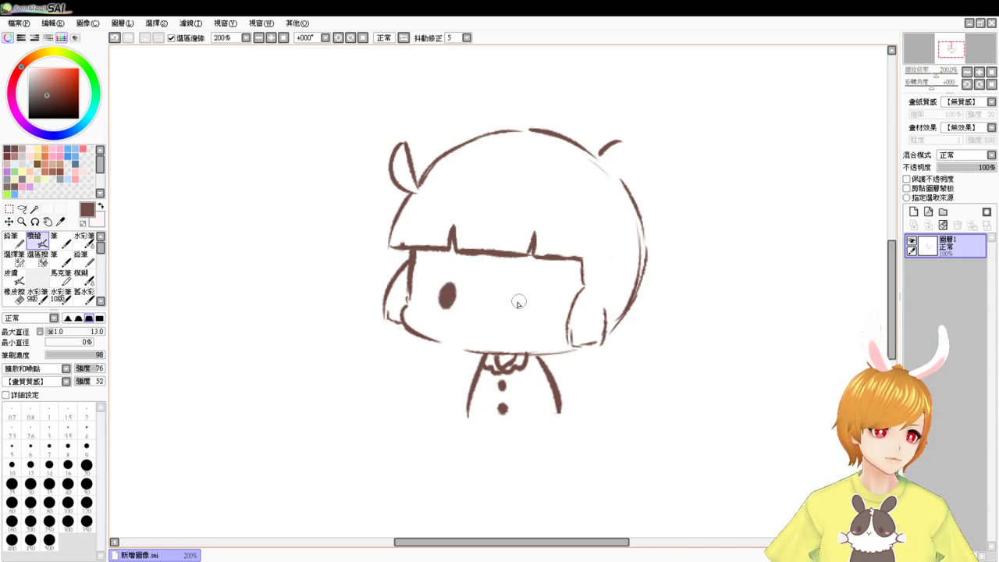
pyautogui.moveTo(520, 307)
pyautogui.mouseDown()
pyautogui.moveTo(525, 298)
pyautogui.moveTo(490, 316)
pyautogui.moveTo(498, 305)
pyautogui.mouseUp()
pyautogui.hotkey('ctrl', 'z')
pyautogui.hotkey('ctrl', 'z')
pyautogui.hotkey('ctrl', 'z')
pyautogui.hotkey('ctrl', 'z')
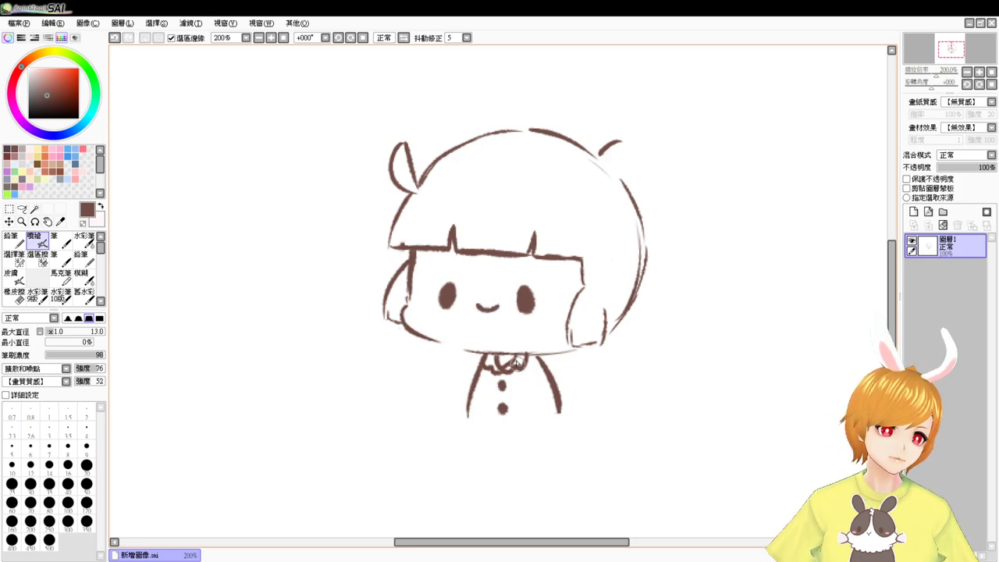
# Step: Clean up the overlapping lines inside the collar's neck opening below the chin
pyautogui.press('e')
pyautogui.moveTo(511, 359); pyautogui.dragTo(510, 354)
pyautogui.press('b')
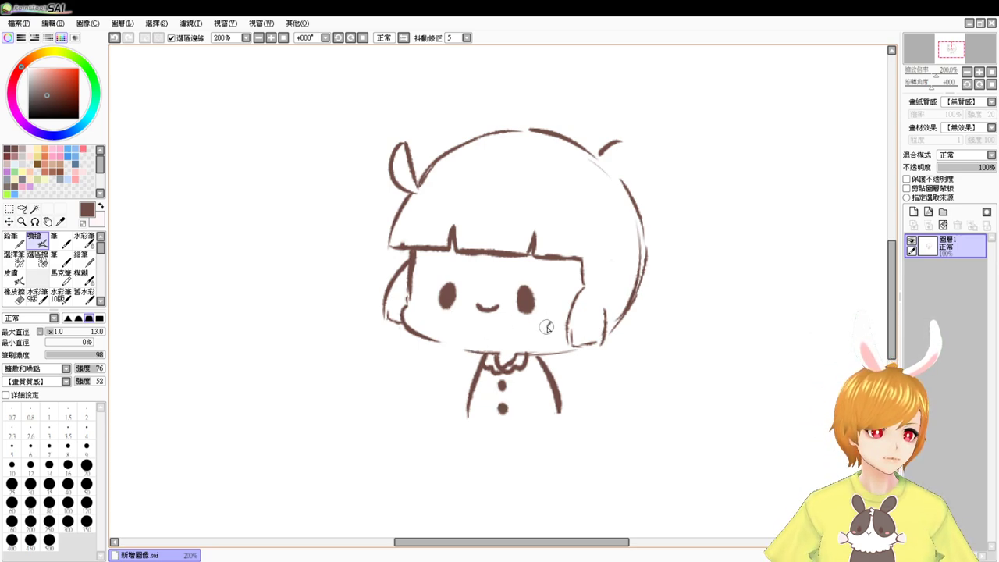
# Step: Strengthen the right jaw line up to the side lock and add short blush marks on both cheeks
pyautogui.moveTo(526, 355); pyautogui.dragTo(576, 345)
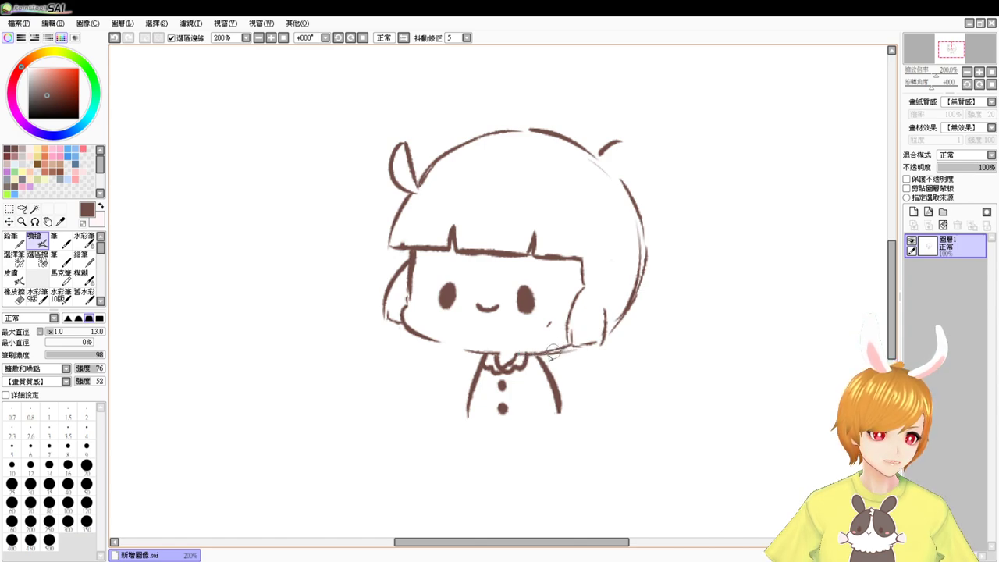
pyautogui.moveTo(415, 313); pyautogui.dragTo(417, 320)
# Step: Draw the ponytail's upper curve and its long outer edge bowing down along the right side of the head
pyautogui.moveTo(621, 142)
pyautogui.mouseDown()
pyautogui.moveTo(652, 165)
pyautogui.moveTo(667, 269)
pyautogui.mouseUp()
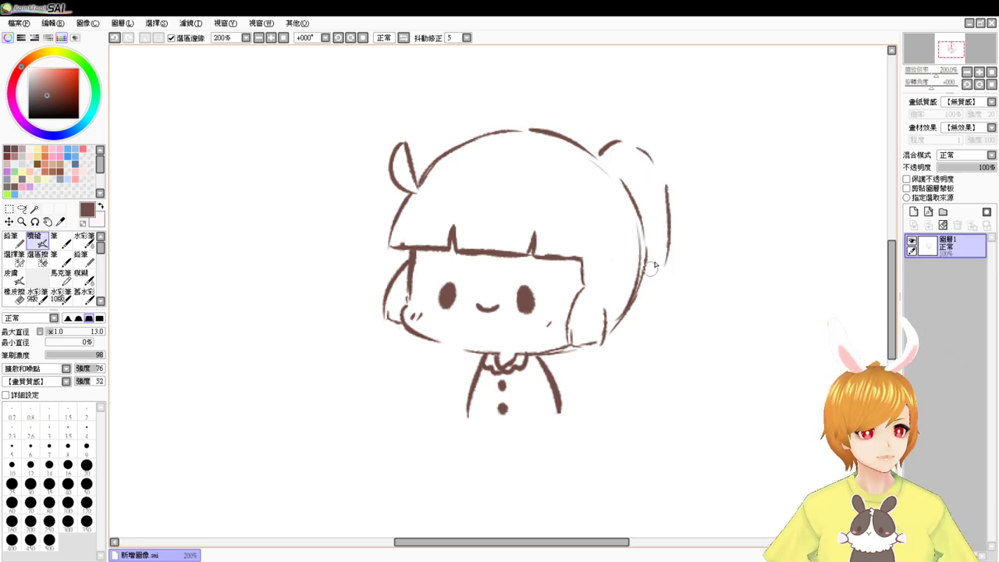
pyautogui.hotkey('ctrl', 'z')
pyautogui.moveTo(659, 183)
pyautogui.mouseDown()
pyautogui.moveTo(662, 281)
pyautogui.moveTo(673, 244)
pyautogui.moveTo(665, 302)
pyautogui.mouseUp()
pyautogui.hotkey('ctrl', 'z')
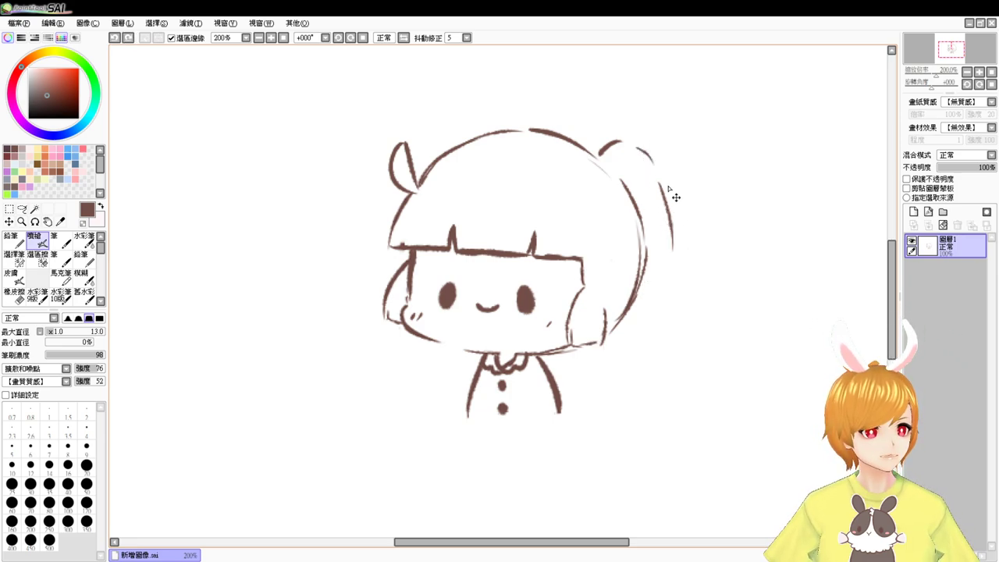
pyautogui.moveTo(659, 181)
pyautogui.mouseDown()
pyautogui.moveTo(662, 272)
pyautogui.moveTo(678, 209)
pyautogui.moveTo(677, 291)
pyautogui.mouseUp()
pyautogui.hotkey('ctrl', 'z')
pyautogui.hotkey('ctrl', 'z')
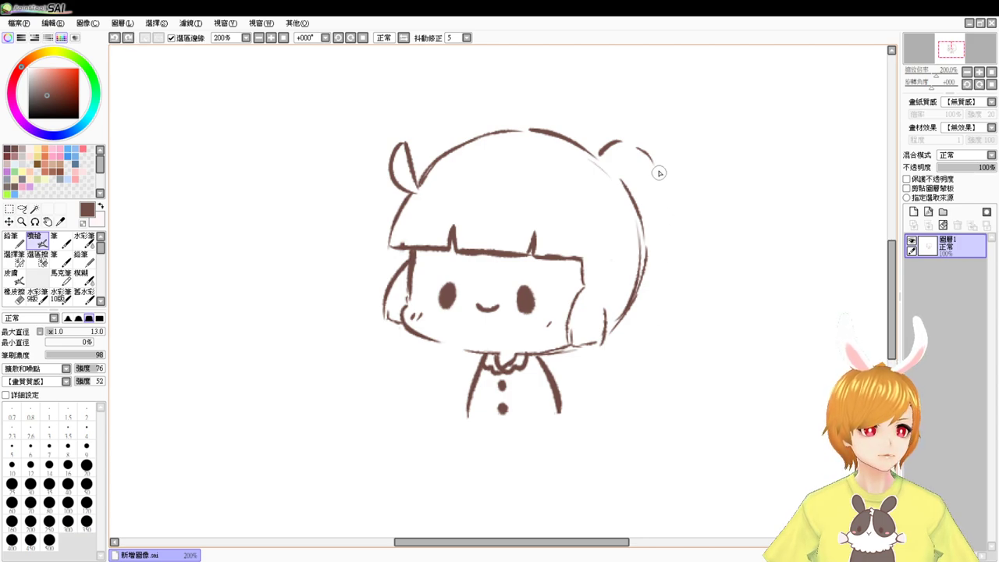
pyautogui.moveTo(662, 173); pyautogui.dragTo(669, 292)
pyautogui.hotkey('ctrl', 'z')
pyautogui.moveTo(663, 173)
pyautogui.mouseDown()
pyautogui.moveTo(666, 308)
pyautogui.moveTo(666, 292)
pyautogui.moveTo(630, 328)
pyautogui.mouseUp()
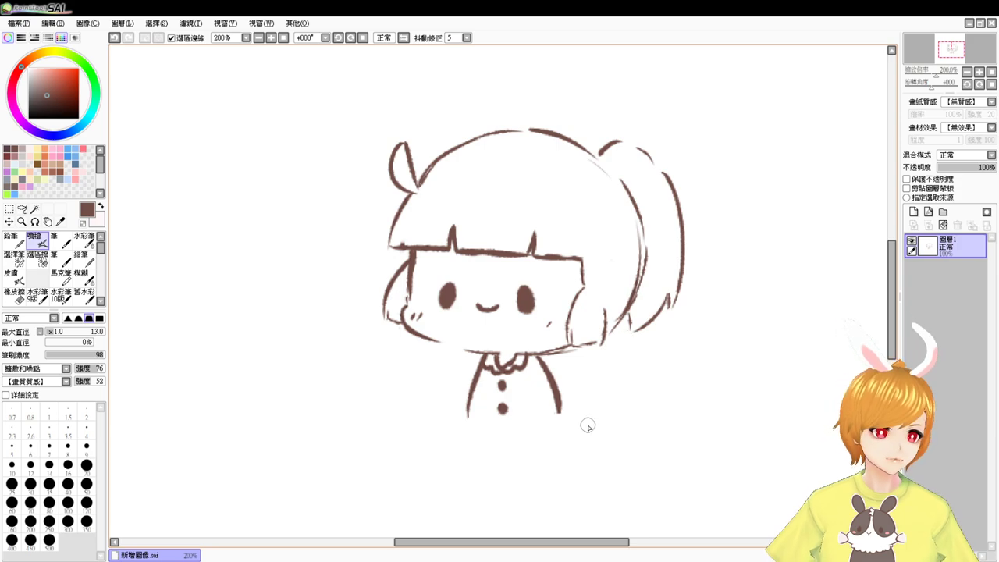
# Step: Redraw the ponytail's lower end as a longer pointed tip with an inner edge running up to the hair outline
pyautogui.hotkey('ctrl', 'z')
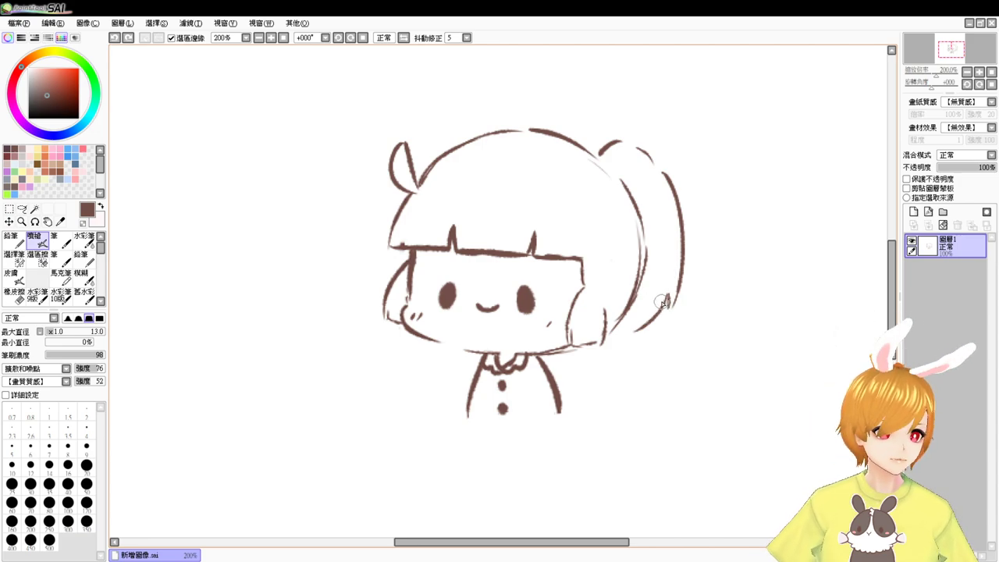
pyautogui.hotkey('ctrl', 'z')
pyautogui.moveTo(677, 291)
pyautogui.mouseDown()
pyautogui.moveTo(673, 310)
pyautogui.moveTo(634, 342)
pyautogui.mouseUp()
pyautogui.hotkey('ctrl', 'z')
pyautogui.hotkey('ctrl', 'z')
pyautogui.moveTo(673, 296); pyautogui.dragTo(629, 351)
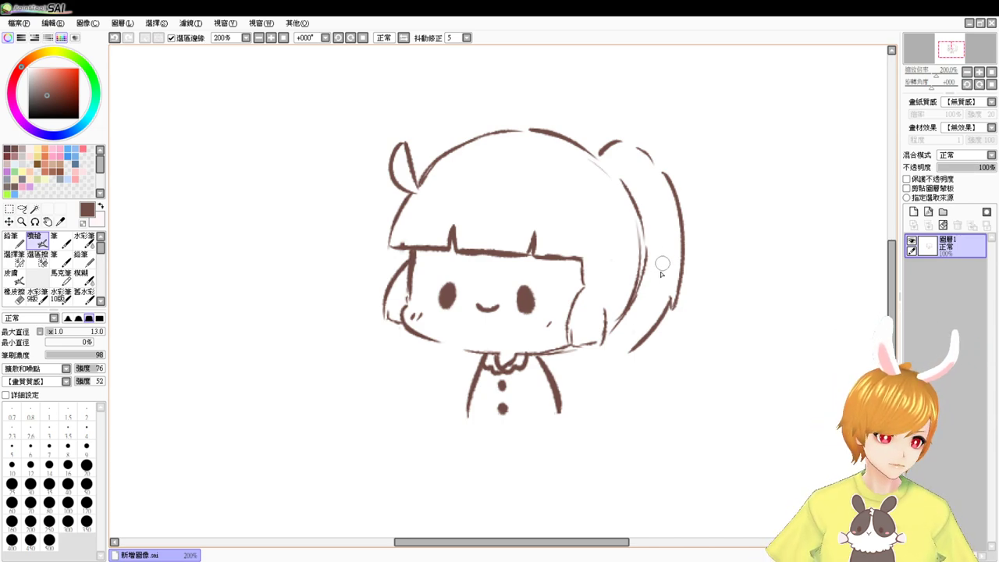
pyautogui.hotkey('ctrl', 'z')
pyautogui.moveTo(626, 313); pyautogui.dragTo(628, 351)
pyautogui.hotkey('ctrl', 'z')
pyautogui.hotkey('ctrl', 'z')
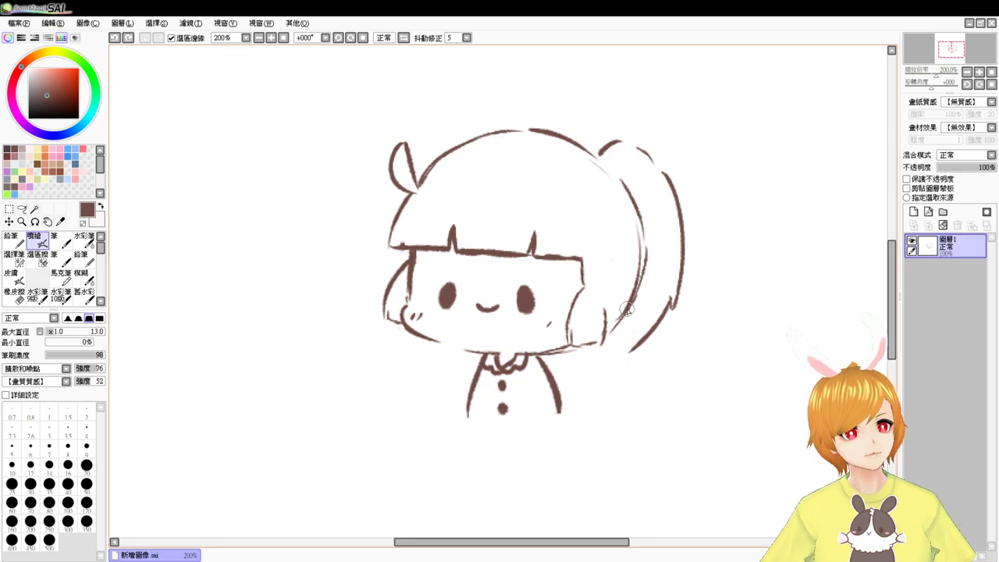
pyautogui.moveTo(627, 313); pyautogui.dragTo(627, 349)
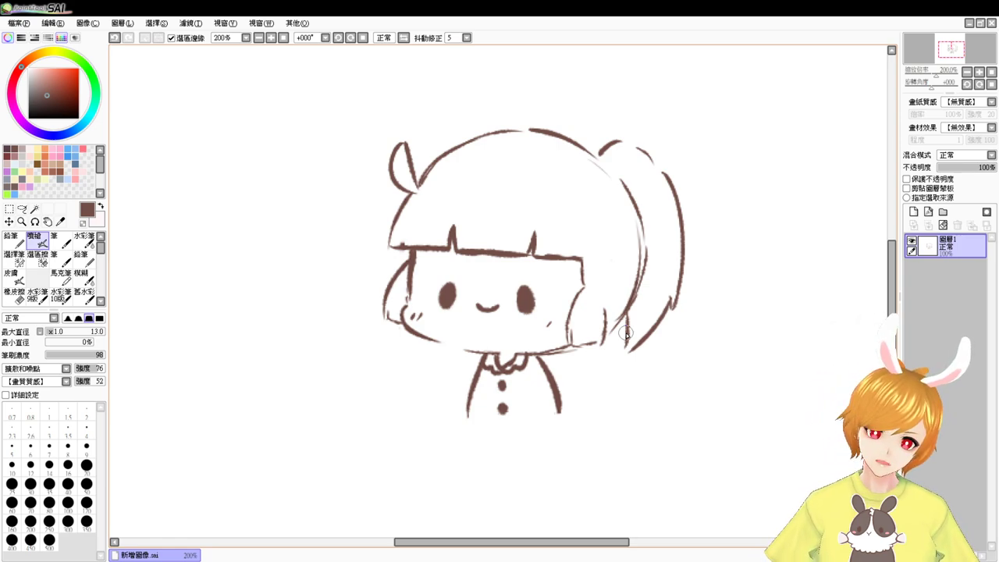
# Step: Redraw the ponytail's upper curve as a continuous line running to its outer edge
pyautogui.press('e')
pyautogui.press('b')
pyautogui.moveTo(638, 148); pyautogui.dragTo(664, 173)
pyautogui.hotkey('ctrl', 'z')
pyautogui.hotkey('ctrl', 'z')
pyautogui.hotkey('ctrl', 'z')
pyautogui.moveTo(623, 140); pyautogui.dragTo(662, 167)
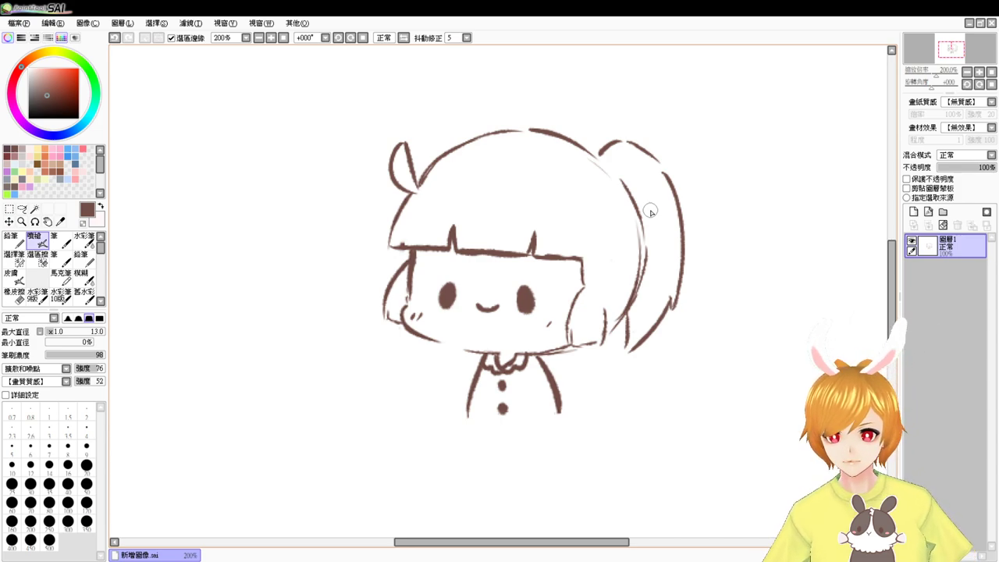
# Step: Erase the plain collar and redraw it with wavy edges and a larger raised fold on its right side
pyautogui.press('e')
pyautogui.moveTo(524, 360)
pyautogui.mouseDown()
pyautogui.moveTo(482, 351)
pyautogui.moveTo(503, 372)
pyautogui.moveTo(480, 351)
pyautogui.moveTo(498, 355)
pyautogui.moveTo(475, 355)
pyautogui.moveTo(512, 368)
pyautogui.moveTo(539, 357)
pyautogui.moveTo(490, 371)
pyautogui.moveTo(495, 354)
pyautogui.moveTo(506, 361)
pyautogui.moveTo(528, 351)
pyautogui.moveTo(501, 375)
pyautogui.mouseUp()
pyautogui.press('b')
pyautogui.press('e')
pyautogui.press('b')
pyautogui.hotkey('ctrl', 'z')
pyautogui.press('e')
pyautogui.press('n')
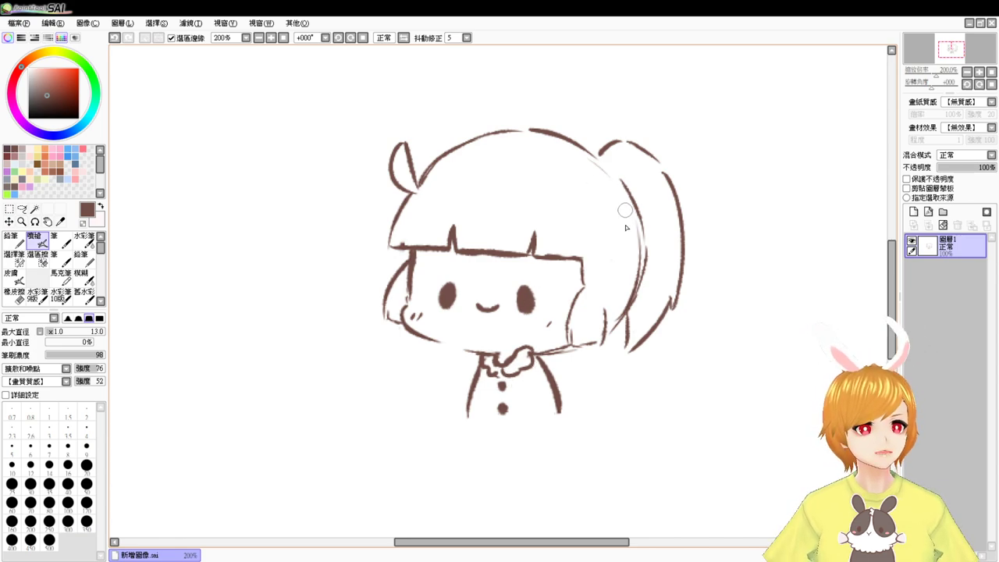
pyautogui.moveTo(434, 242)
pyautogui.mouseDown()
pyautogui.moveTo(517, 217)
pyautogui.moveTo(503, 245)
pyautogui.moveTo(554, 225)
pyautogui.mouseUp()
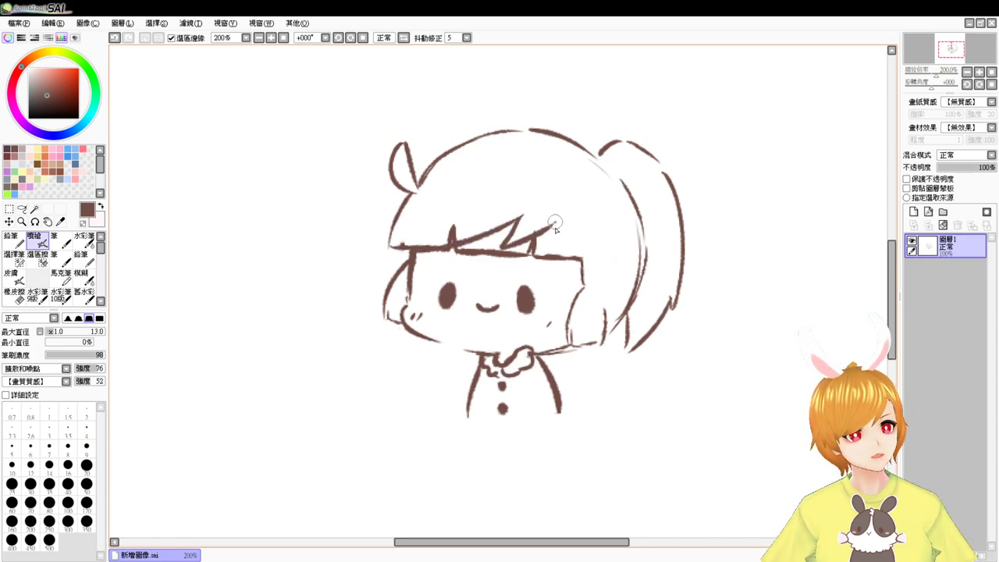
pyautogui.hotkey('ctrl', 'z')
pyautogui.hotkey('ctrl', 'z')
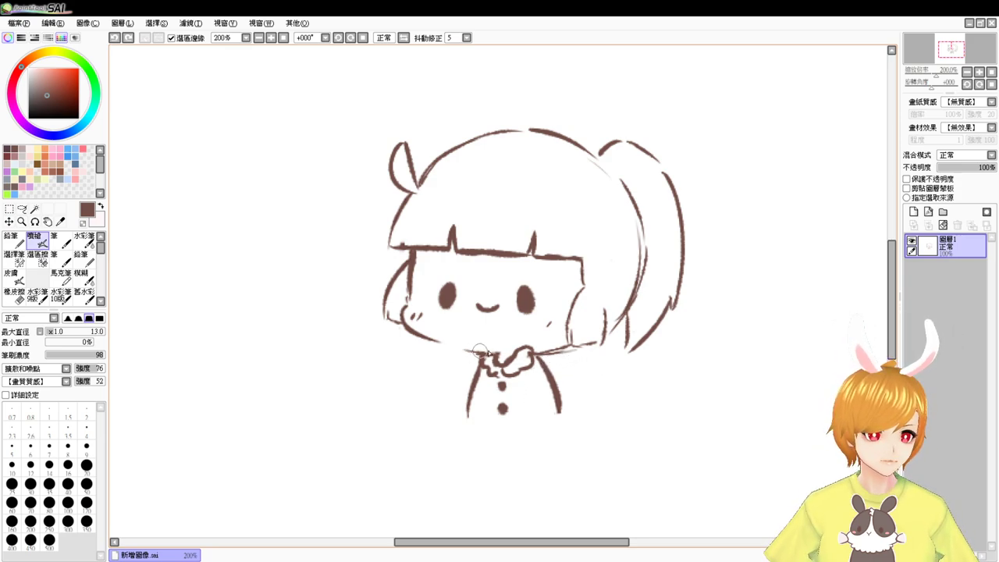
# Step: Erase the collar's left part and draw a horizontal sleeved arm with a squared left end under the chin
pyautogui.moveTo(461, 349); pyautogui.dragTo(540, 351)
pyautogui.hotkey('ctrl', 'z')
pyautogui.moveTo(460, 352)
pyautogui.mouseDown()
pyautogui.moveTo(521, 361)
pyautogui.moveTo(489, 374)
pyautogui.moveTo(447, 356)
pyautogui.moveTo(515, 365)
pyautogui.mouseUp()
pyautogui.hotkey('ctrl', 'z')
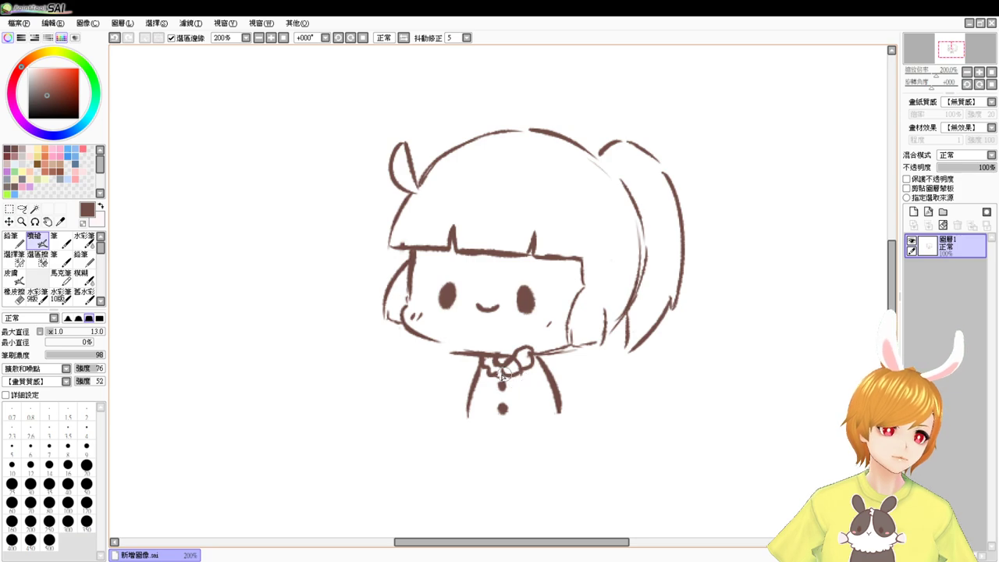
pyautogui.press('e')
pyautogui.moveTo(504, 375)
pyautogui.mouseDown()
pyautogui.moveTo(475, 369)
pyautogui.moveTo(498, 367)
pyautogui.moveTo(478, 389)
pyautogui.moveTo(443, 354)
pyautogui.moveTo(451, 380)
pyautogui.moveTo(529, 375)
pyautogui.moveTo(513, 359)
pyautogui.moveTo(525, 373)
pyautogui.moveTo(504, 384)
pyautogui.mouseUp()
pyautogui.press('b')
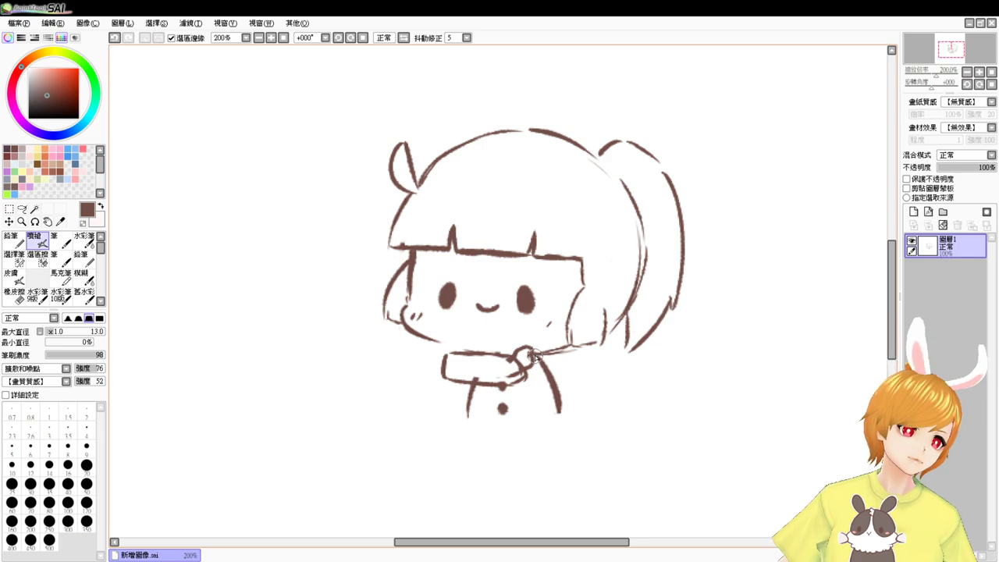
# Step: Erase the leftover collar lines inside the arm and draw a small bumpy fist at the arm's right end
pyautogui.press('e')
pyautogui.moveTo(508, 380); pyautogui.dragTo(470, 373)
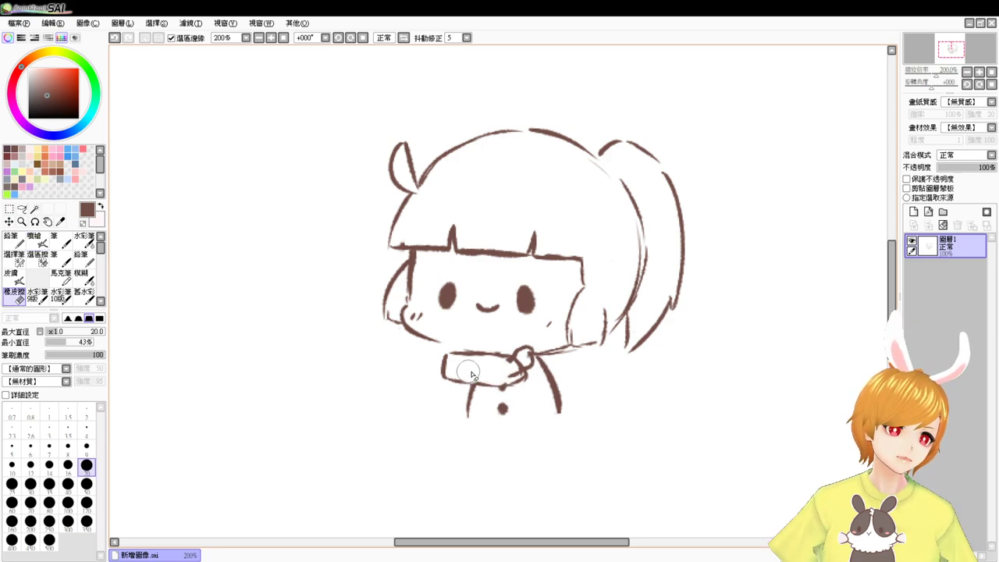
pyautogui.press('v')
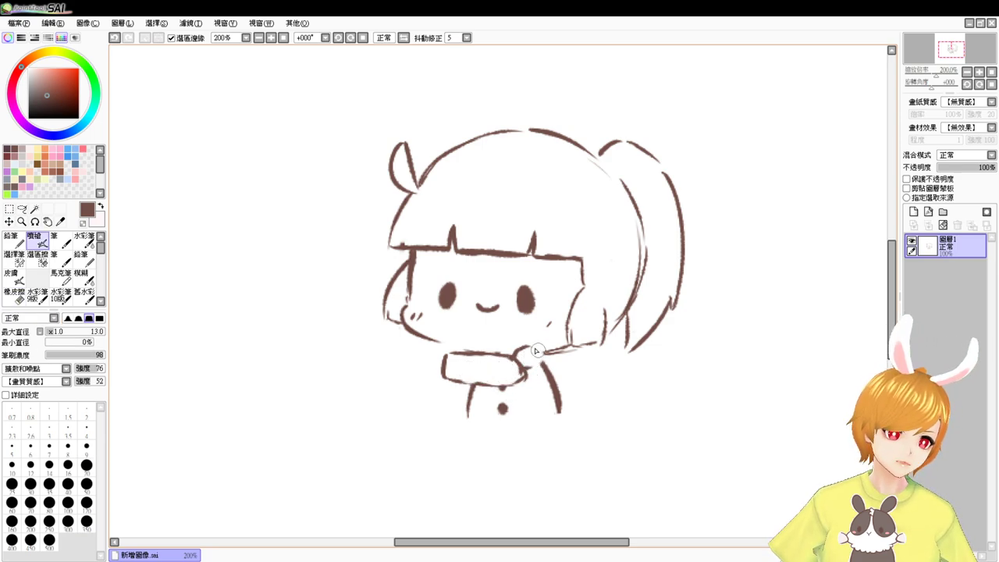
pyautogui.moveTo(529, 349); pyautogui.dragTo(548, 361)
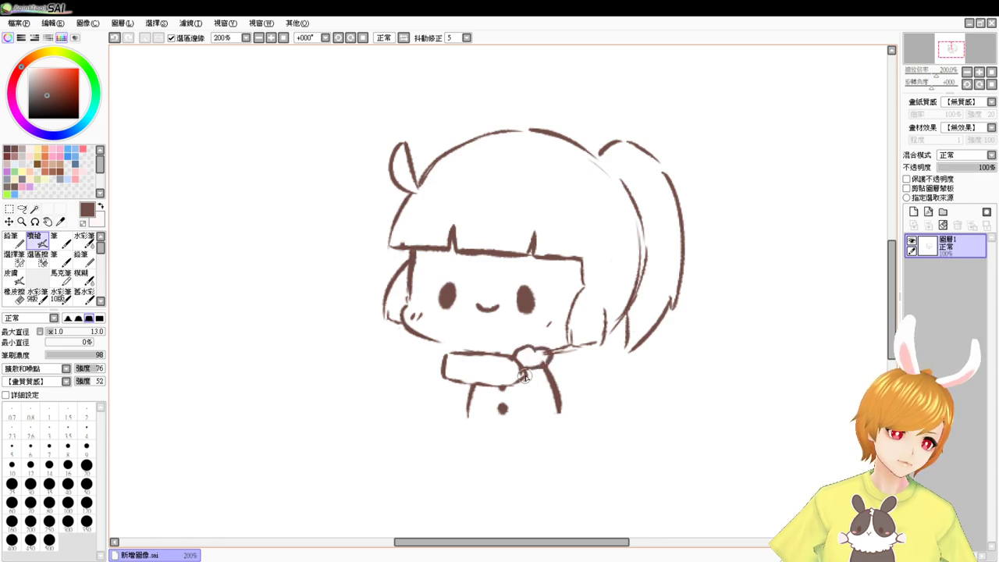
# Step: Erase the arm's outline below the fist and remove both coat buttons
pyautogui.press('e')
pyautogui.press('v')
pyautogui.press('e')
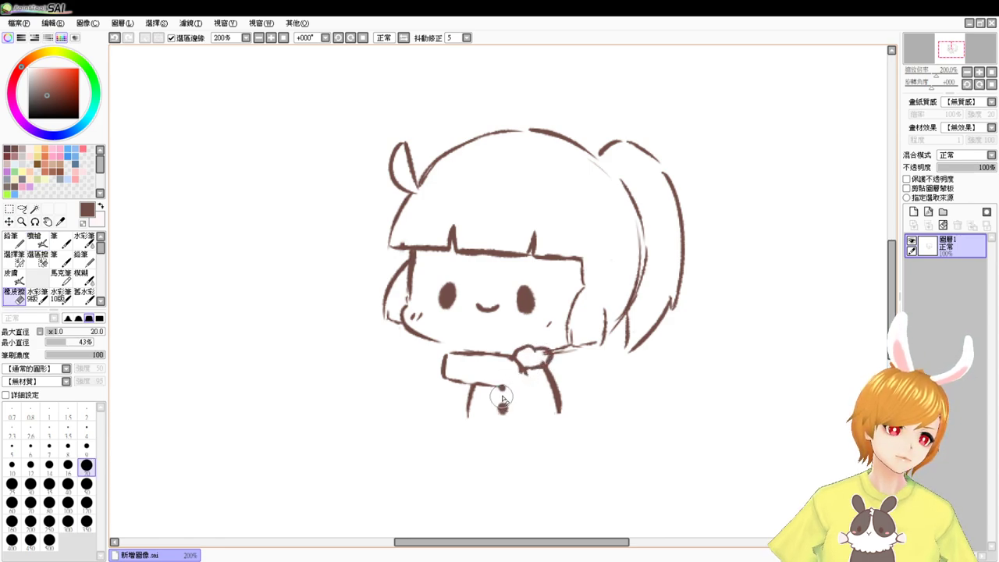
pyautogui.moveTo(502, 397); pyautogui.dragTo(499, 395)
pyautogui.press('v')
# Step: Redraw the torso's right side closer in below the fist, and add a rounded hand at the arm's left end
pyautogui.press('e')
pyautogui.moveTo(550, 375); pyautogui.dragTo(561, 413)
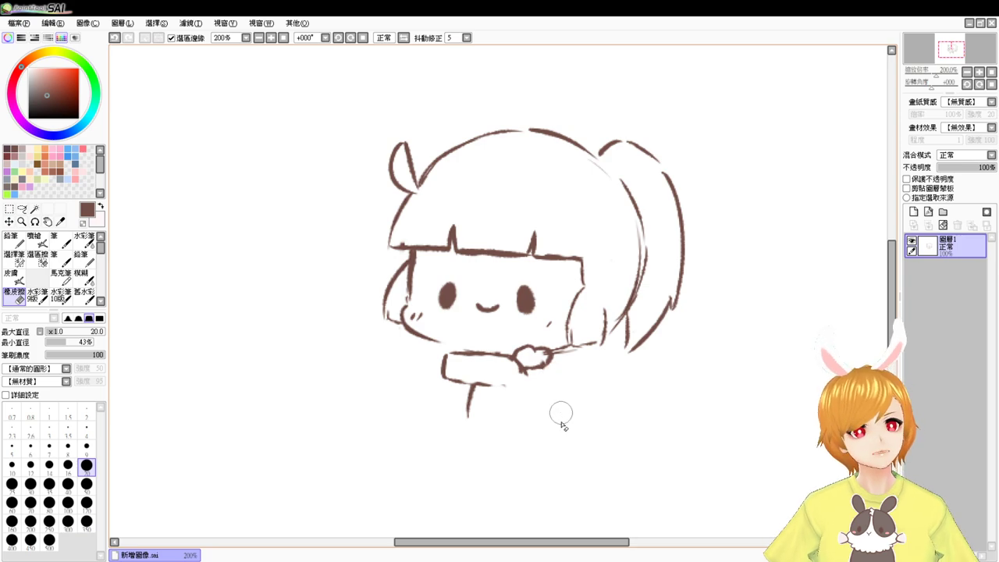
pyautogui.press('v')
pyautogui.moveTo(542, 369); pyautogui.dragTo(549, 407)
pyautogui.hotkey('ctrl', 'z')
pyautogui.hotkey('ctrl', 'z')
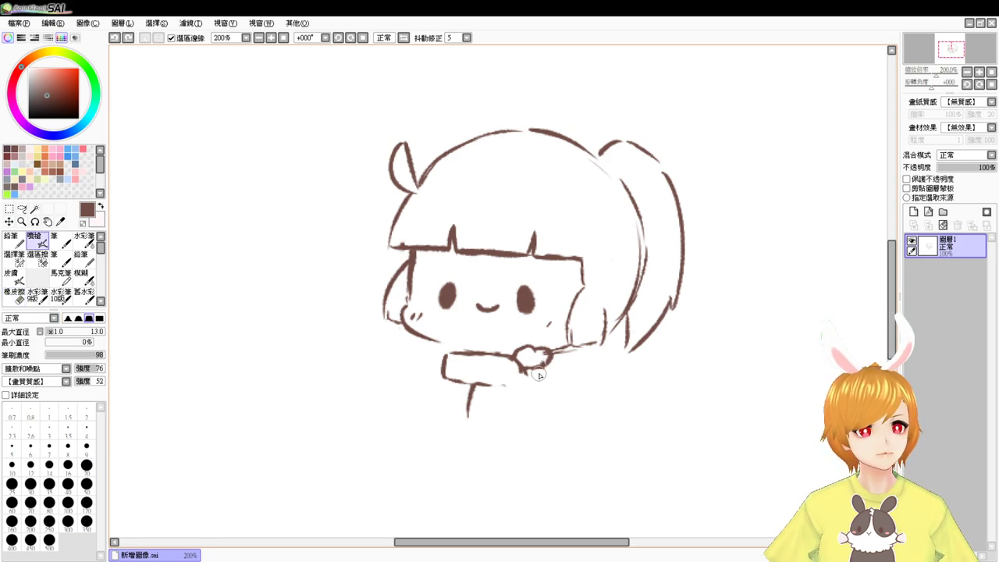
pyautogui.moveTo(539, 370); pyautogui.dragTo(554, 422)
pyautogui.hotkey('ctrl', 'z')
pyautogui.moveTo(537, 367); pyautogui.dragTo(556, 428)
pyautogui.hotkey('ctrl', 'z')
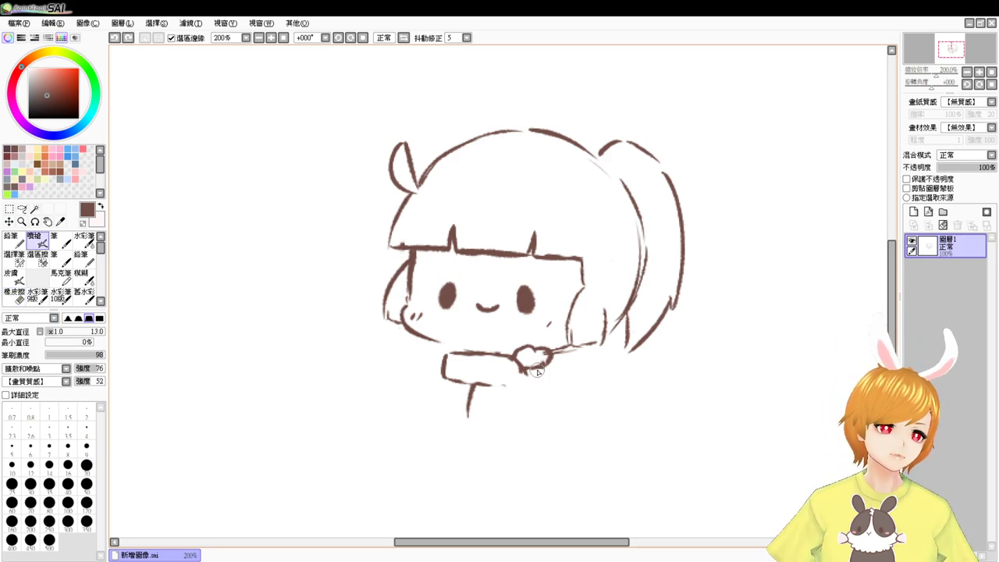
pyautogui.moveTo(537, 371); pyautogui.dragTo(554, 422)
pyautogui.hotkey('ctrl', 'z')
pyautogui.moveTo(539, 366); pyautogui.dragTo(553, 415)
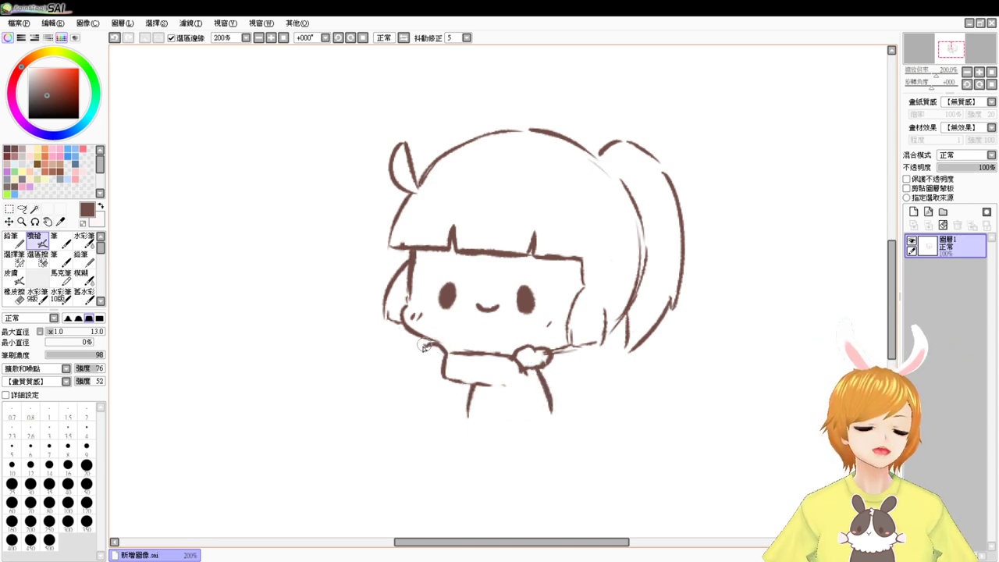
pyautogui.moveTo(424, 346); pyautogui.dragTo(441, 381)
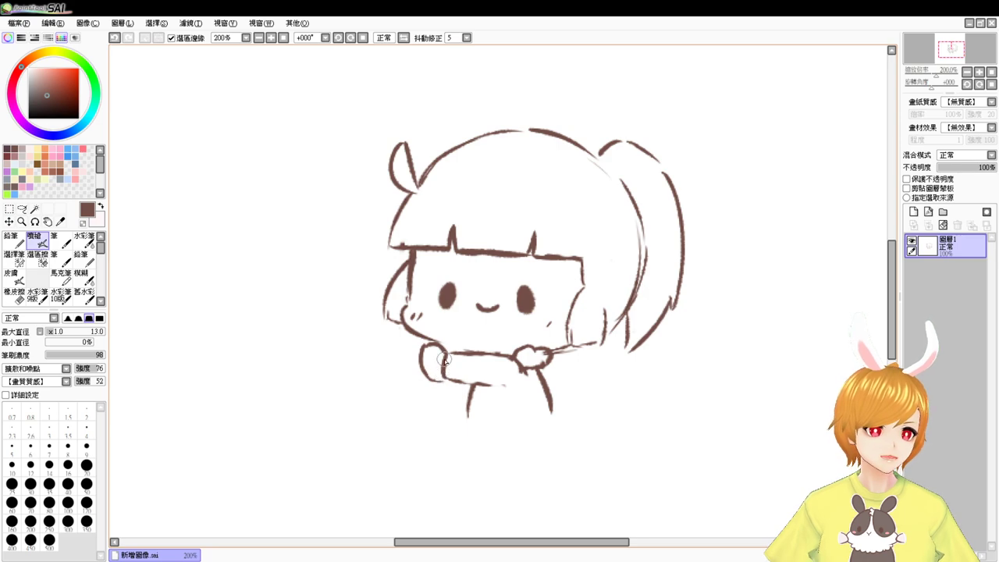
# Step: Try replacing the smile with an open mouth and placing the right eye closer to the left eye
pyautogui.press('e')
pyautogui.moveTo(477, 305)
pyautogui.mouseDown()
pyautogui.moveTo(526, 310)
pyautogui.moveTo(507, 293)
pyautogui.moveTo(481, 315)
pyautogui.moveTo(508, 309)
pyautogui.moveTo(489, 338)
pyautogui.mouseUp()
pyautogui.press('b')
pyautogui.press('e')
pyautogui.press('a')
pyautogui.hotkey('ctrl', 'z')
pyautogui.hotkey('ctrl', 'z')
pyautogui.hotkey('ctrl', 'z')
pyautogui.hotkey('ctrl', 'z')
pyautogui.hotkey('ctrl', 'z')
pyautogui.hotkey('ctrl', 'z')
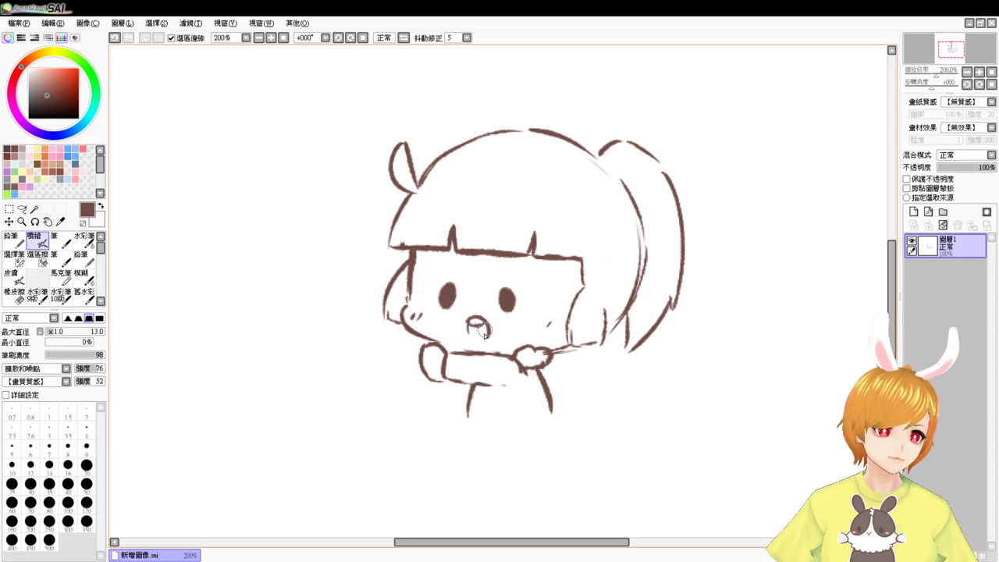
pyautogui.hotkey('ctrl', 'z')
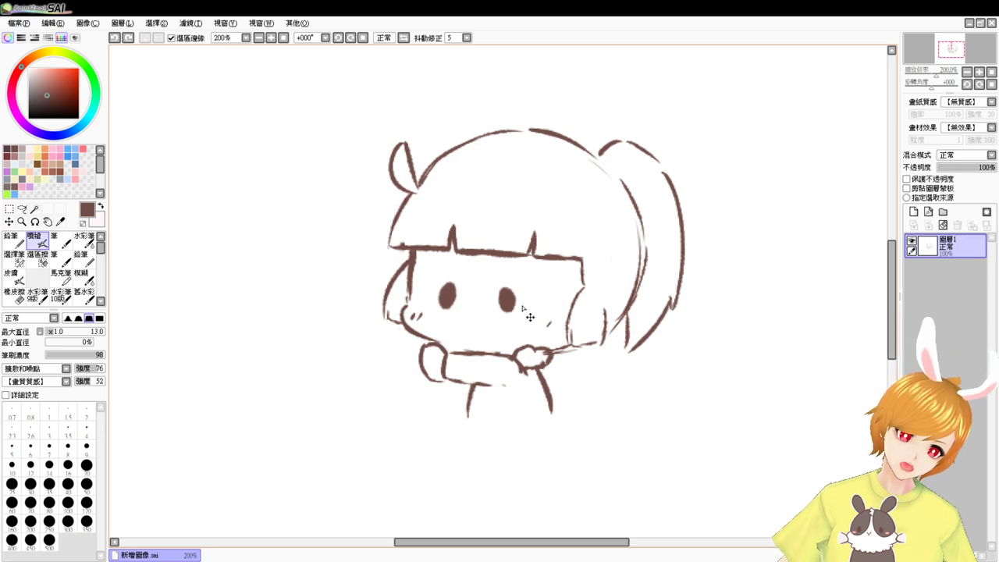
# Step: Try the right eye at an in-between position and undo the eye changes
pyautogui.press('e')
pyautogui.moveTo(507, 292); pyautogui.dragTo(512, 301)
pyautogui.press('b')
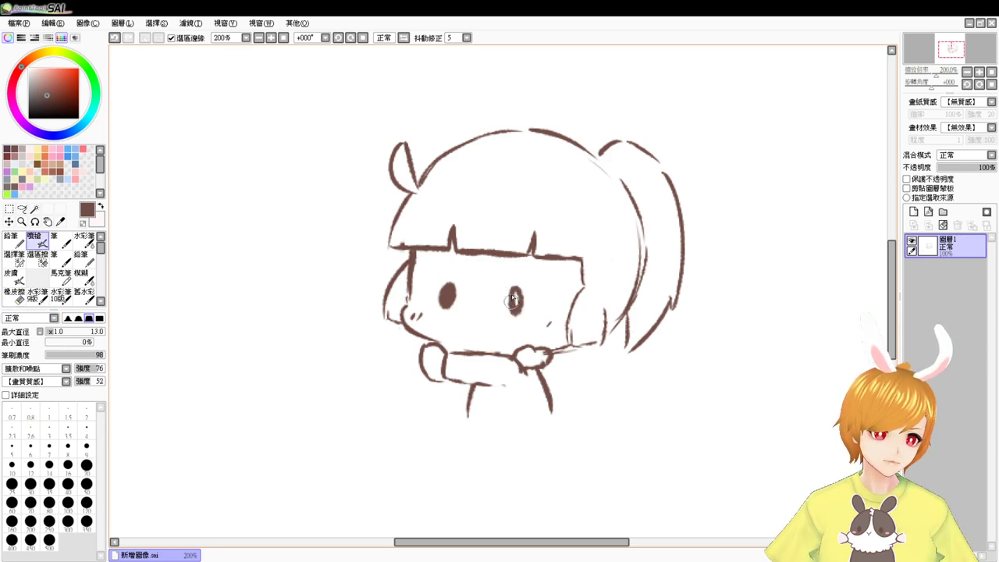
pyautogui.hotkey('ctrl', 'z')
pyautogui.hotkey('ctrl', 'z')
pyautogui.hotkey('ctrl', 'z')
pyautogui.hotkey('ctrl', 'z')
pyautogui.hotkey('ctrl', 'z')
pyautogui.hotkey('ctrl', 'z')
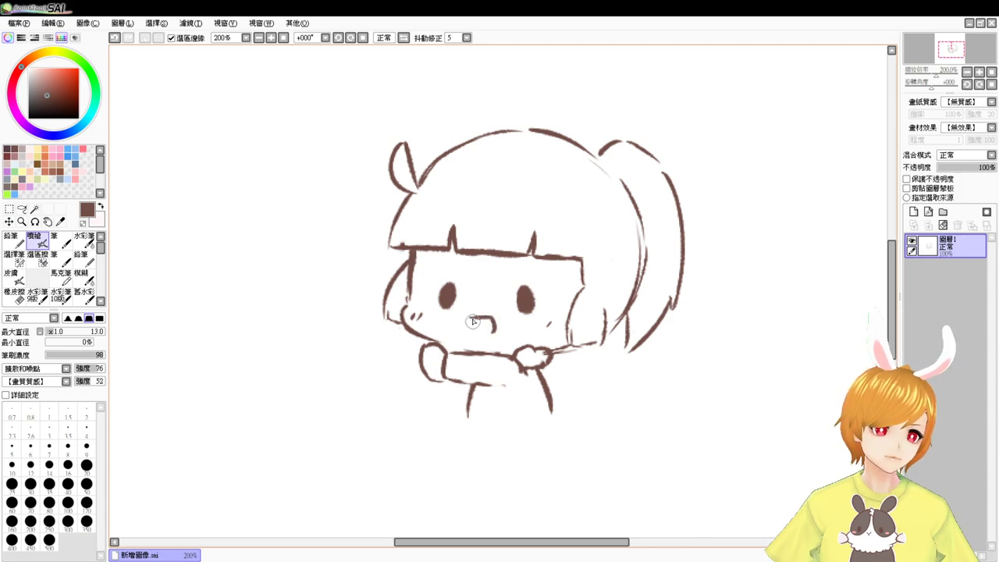
# Step: Draw an open smiling mouth between the eyes and add a second blush mark on the right cheek
pyautogui.hotkey('ctrl', 'z')
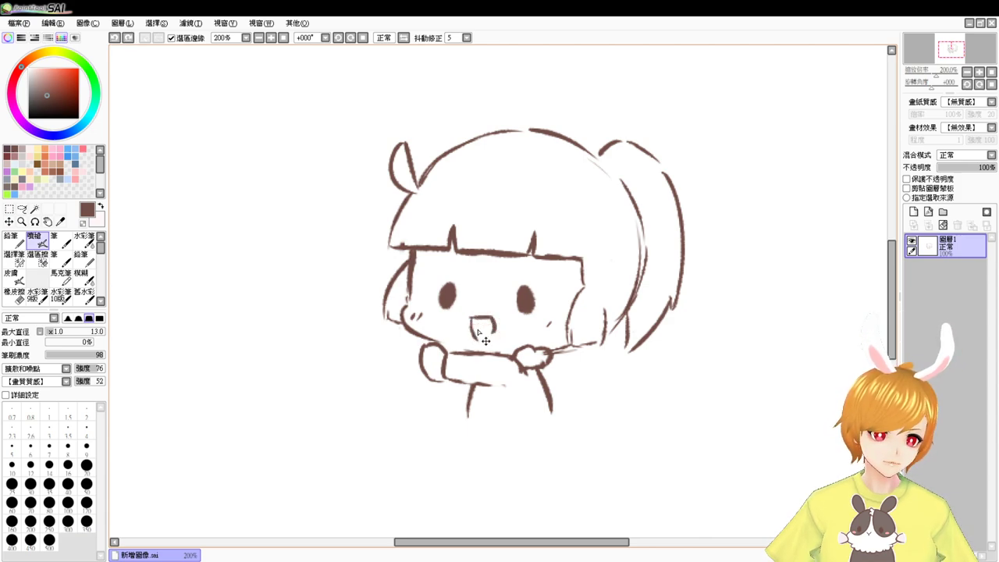
pyautogui.moveTo(470, 320)
pyautogui.mouseDown()
pyautogui.moveTo(495, 334)
pyautogui.moveTo(480, 342)
pyautogui.moveTo(490, 321)
pyautogui.moveTo(481, 340)
pyautogui.moveTo(493, 342)
pyautogui.moveTo(495, 329)
pyautogui.mouseUp()
pyautogui.hotkey('ctrl', 'z')
pyautogui.hotkey('ctrl', 'z')
pyautogui.hotkey('ctrl', 'z')
pyautogui.hotkey('ctrl', 'z')
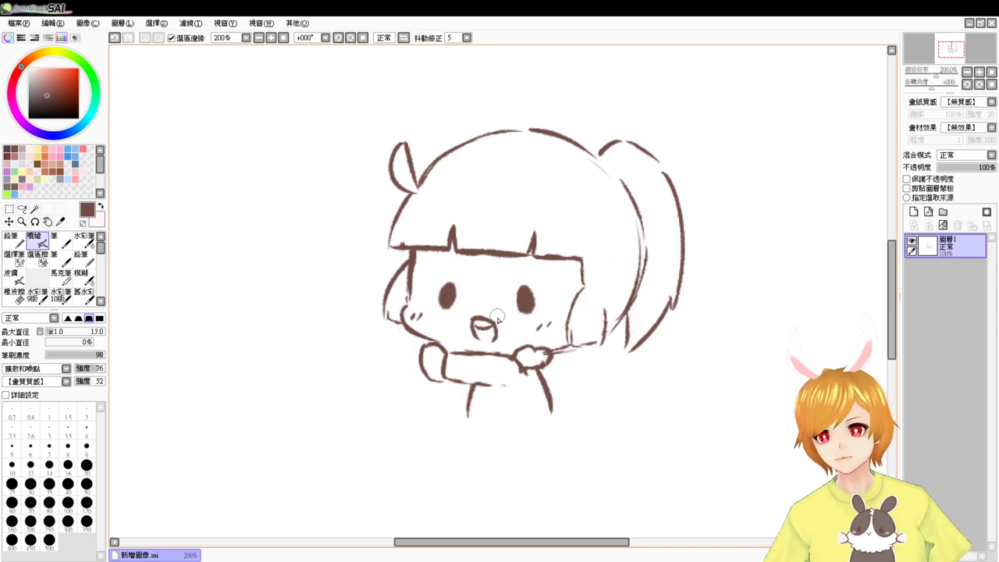
# Step: Erase the faint stray end of the arm's lower line above the torso
pyautogui.press('e')
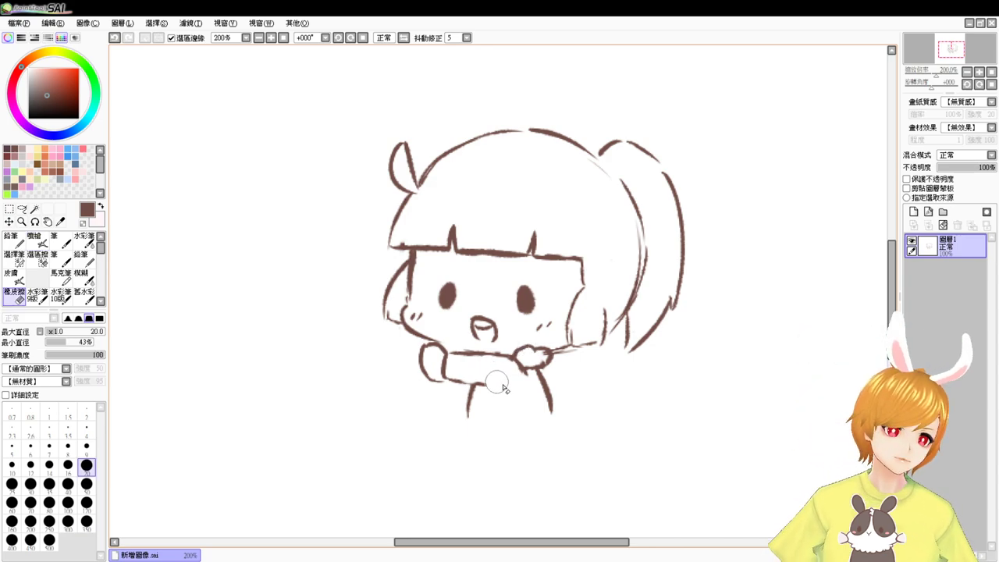
pyautogui.press('v')
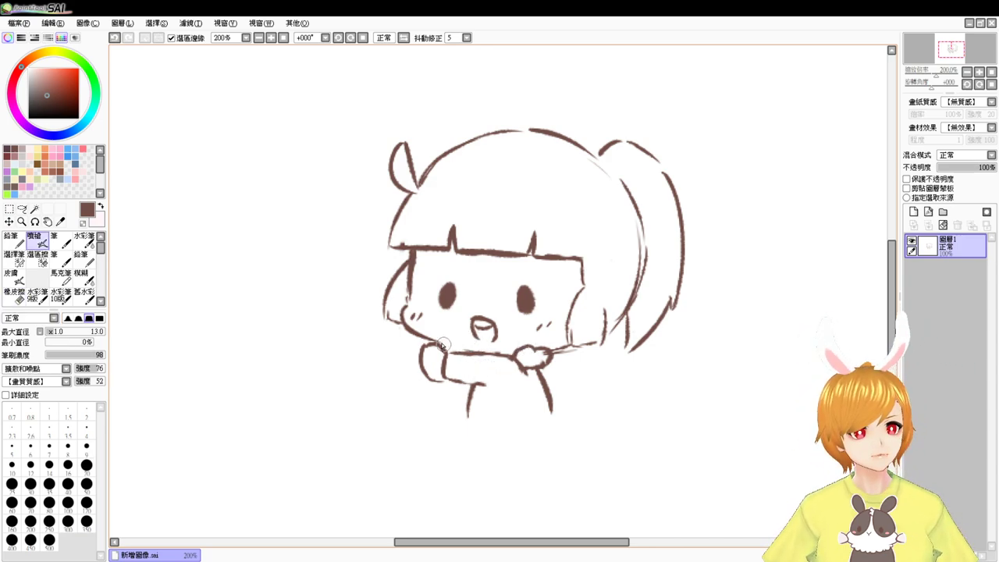
pyautogui.press('e')
pyautogui.moveTo(422, 258); pyautogui.dragTo(386, 307)
pyautogui.press('v')
# Step: Try shifting the left side hair and cheek slightly toward the face's centre with a lasso selection and a transform
pyautogui.click(22, 209)
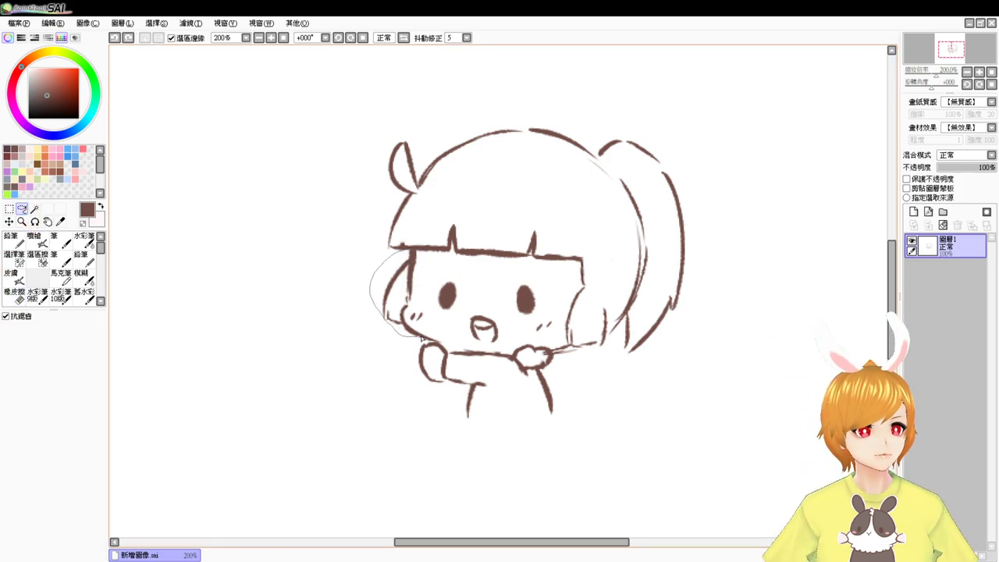
pyautogui.moveTo(437, 271); pyautogui.dragTo(434, 253)
pyautogui.hotkey('ctrl', 't')
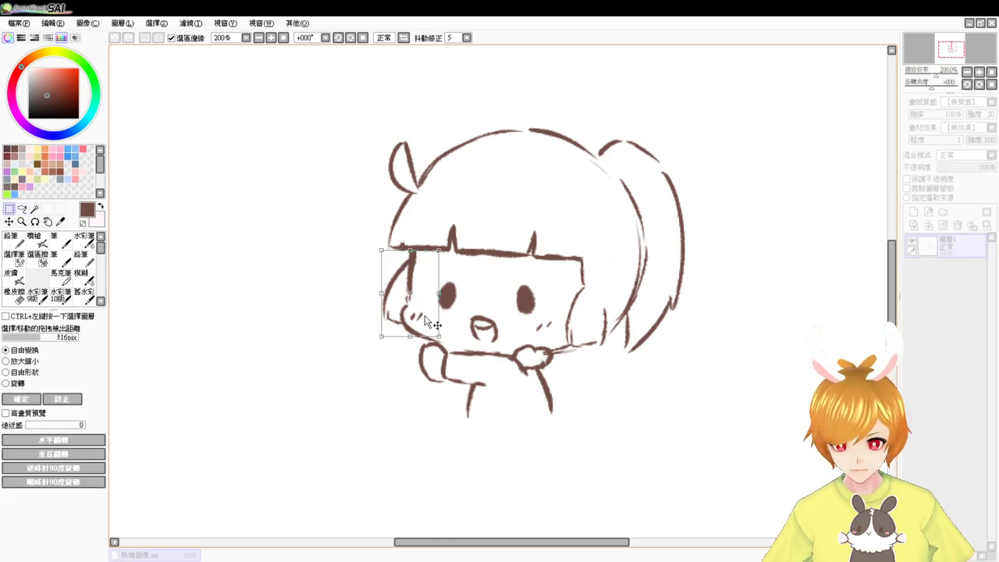
pyautogui.moveTo(426, 312); pyautogui.dragTo(434, 313)
pyautogui.press('Return')
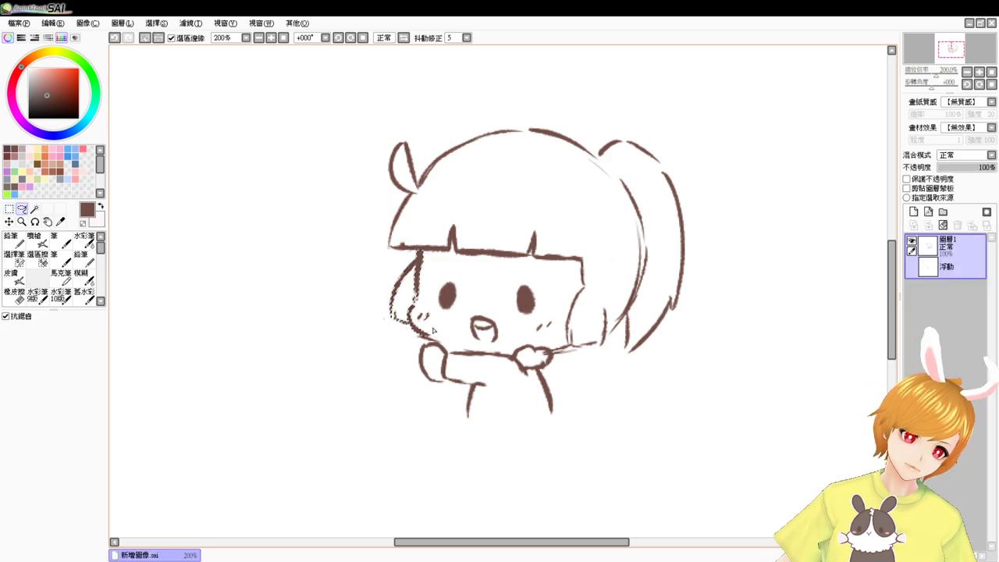
pyautogui.hotkey('ctrl', 'd')
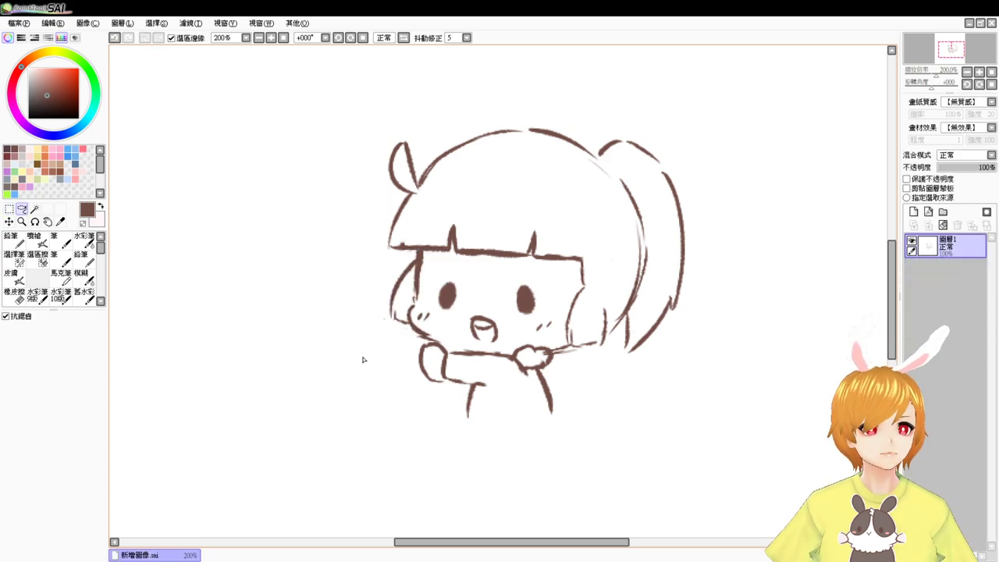
pyautogui.click(45, 244)
pyautogui.hotkey('ctrl', 'z')
pyautogui.hotkey('ctrl', 'z')
pyautogui.hotkey('ctrl', 'z')
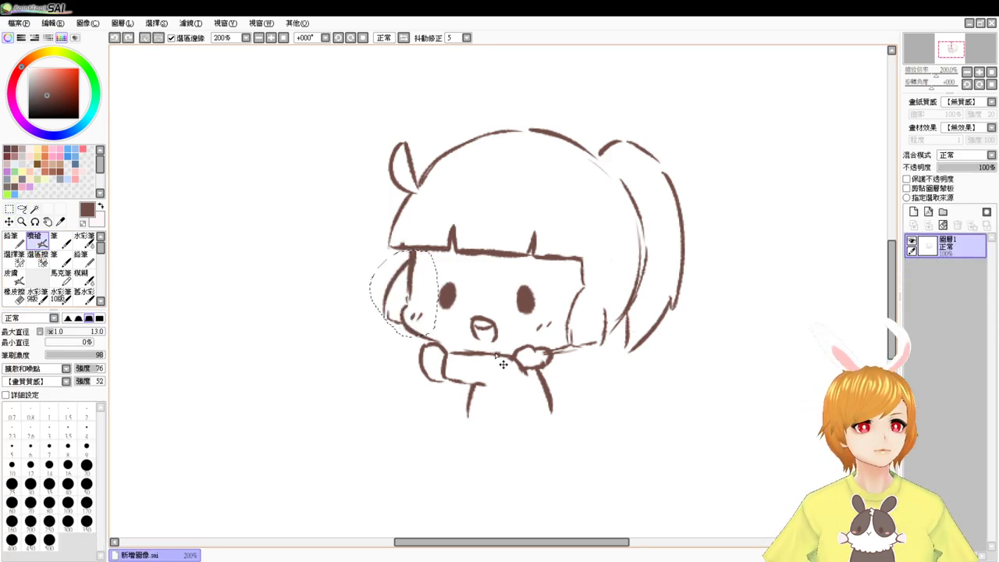
# Step: Erase the thin arm and left hand, and redraw them as a thicker arm with a rounded left end
pyautogui.press('e')
pyautogui.moveTo(447, 367)
pyautogui.mouseDown()
pyautogui.moveTo(416, 360)
pyautogui.moveTo(438, 367)
pyautogui.moveTo(441, 350)
pyautogui.moveTo(446, 368)
pyautogui.moveTo(485, 357)
pyautogui.moveTo(463, 380)
pyautogui.moveTo(477, 403)
pyautogui.mouseUp()
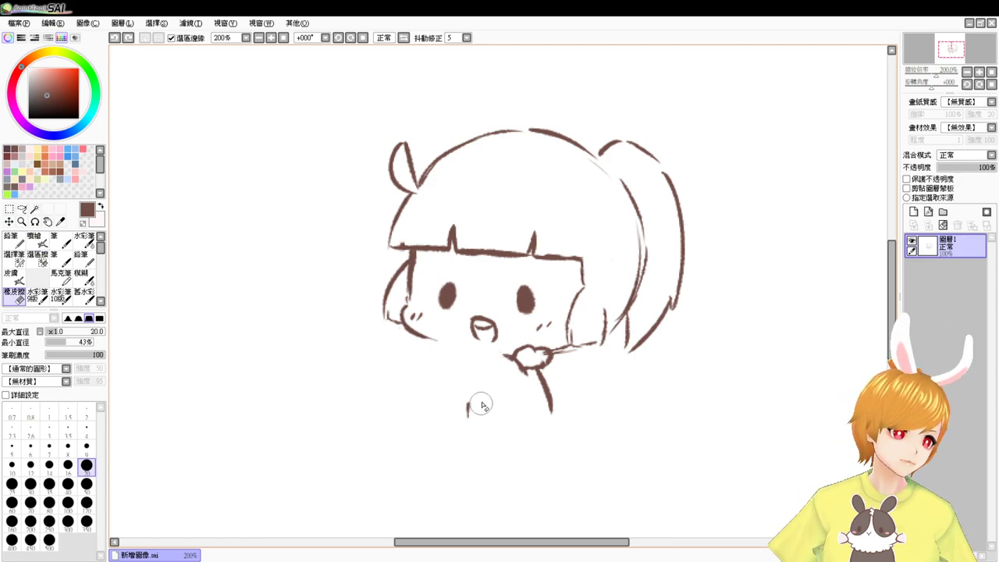
pyautogui.press('v')
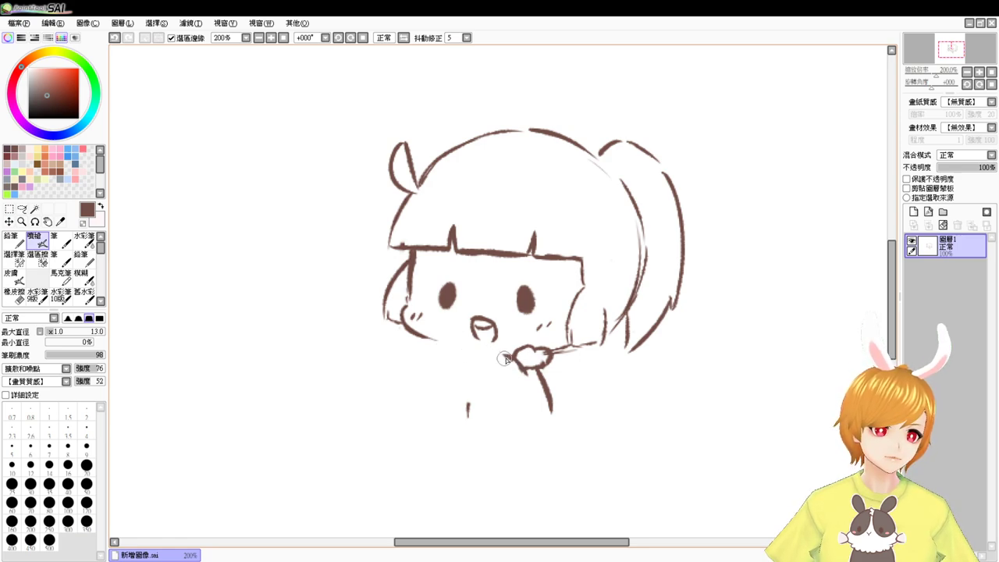
pyautogui.moveTo(509, 357)
pyautogui.mouseDown()
pyautogui.moveTo(456, 351)
pyautogui.moveTo(462, 361)
pyautogui.moveTo(435, 340)
pyautogui.moveTo(428, 367)
pyautogui.moveTo(424, 357)
pyautogui.moveTo(443, 385)
pyautogui.moveTo(515, 408)
pyautogui.mouseUp()
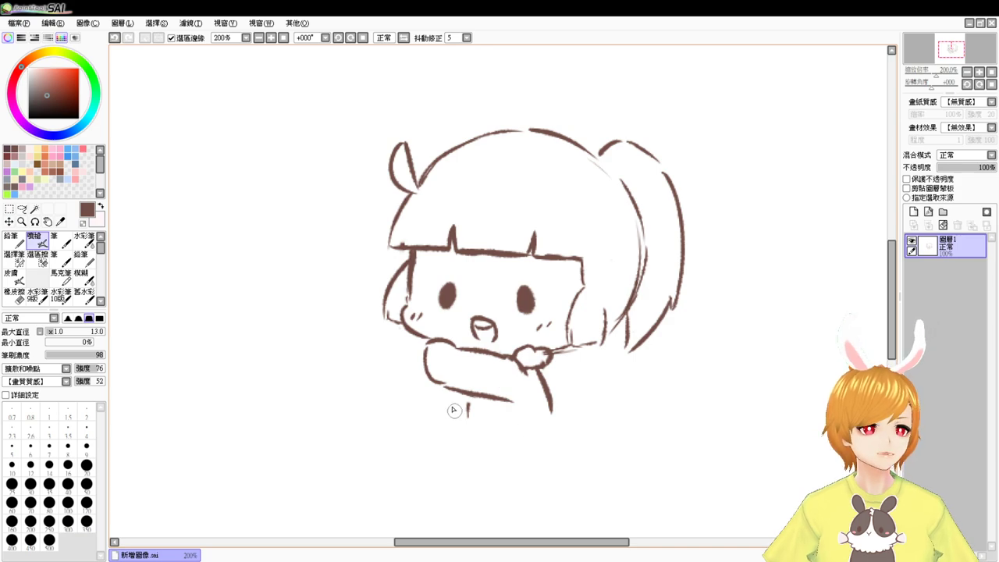
# Step: Outline the torso's left side and bottom edge below the arm, and add a round button
pyautogui.moveTo(459, 403)
pyautogui.mouseDown()
pyautogui.moveTo(489, 423)
pyautogui.moveTo(542, 421)
pyautogui.moveTo(461, 417)
pyautogui.moveTo(485, 426)
pyautogui.mouseUp()
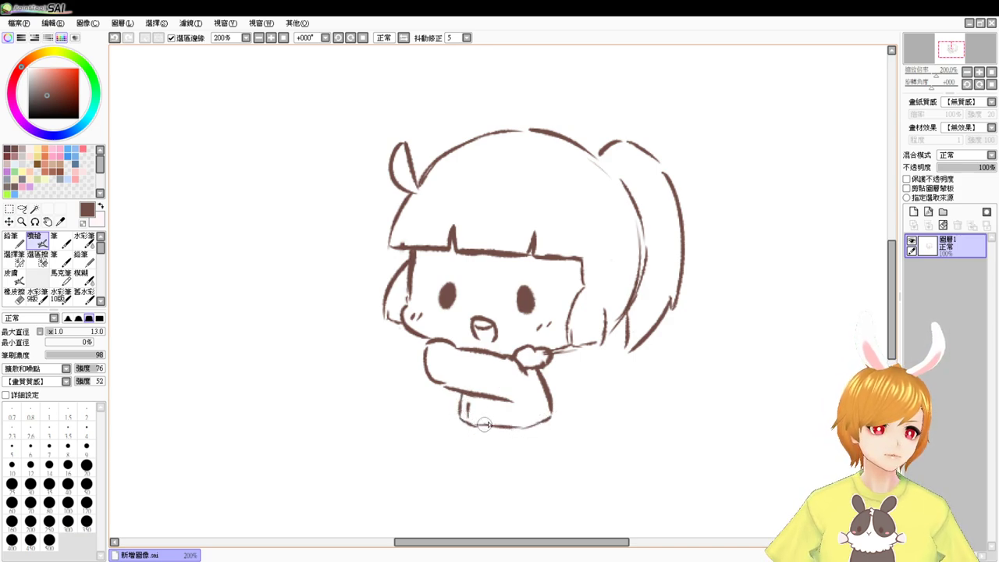
pyautogui.click(479, 412)
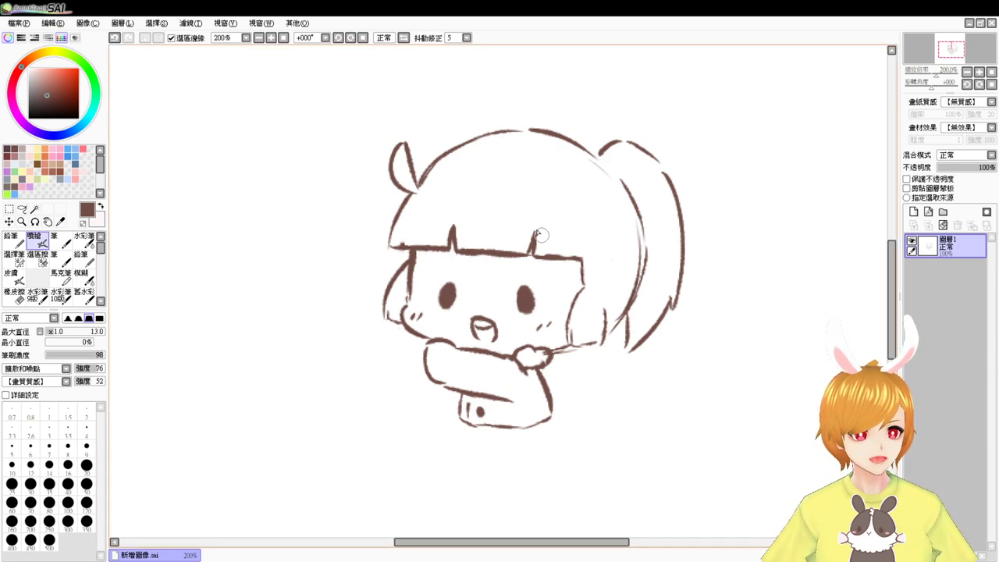
# Step: Add a short slanted eyelash at the upper-left corner of each eye
pyautogui.moveTo(440, 279); pyautogui.dragTo(449, 275)
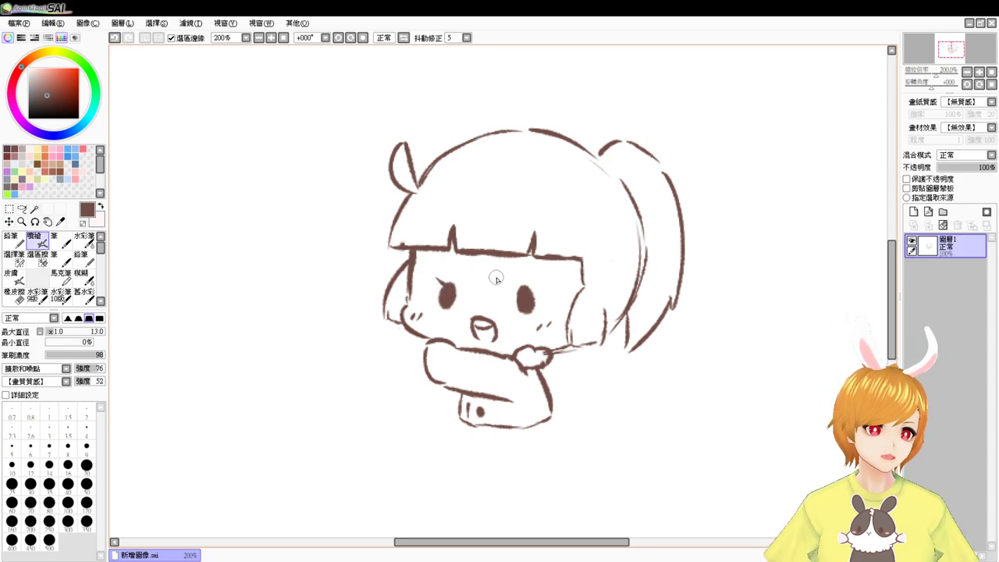
pyautogui.moveTo(512, 280); pyautogui.dragTo(519, 285)
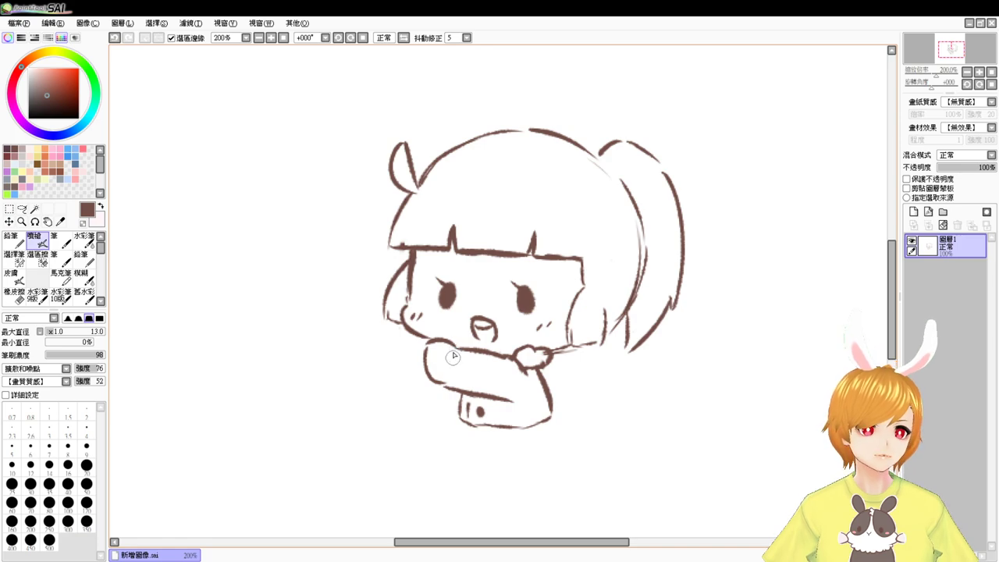
# Step: Draw a cuff line separating the left hand from the sleeve and slim the hand, and add a wavy hem under the torso
pyautogui.moveTo(453, 353); pyautogui.dragTo(450, 382)
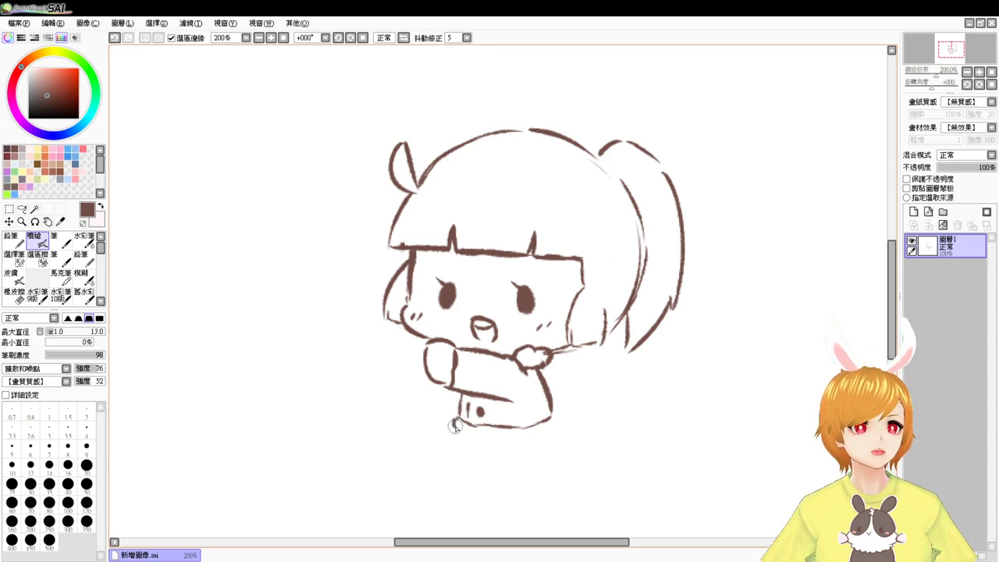
pyautogui.moveTo(456, 426)
pyautogui.mouseDown()
pyautogui.moveTo(536, 431)
pyautogui.moveTo(550, 413)
pyautogui.moveTo(546, 428)
pyautogui.moveTo(475, 434)
pyautogui.moveTo(553, 425)
pyautogui.moveTo(512, 437)
pyautogui.mouseUp()
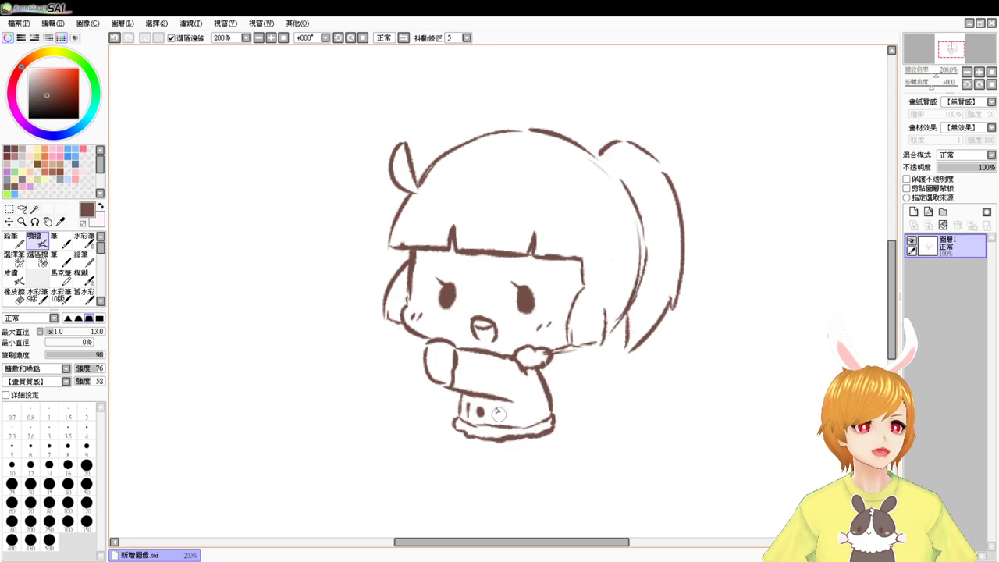
pyautogui.press('e')
pyautogui.moveTo(426, 350); pyautogui.dragTo(428, 380)
pyautogui.press('b')
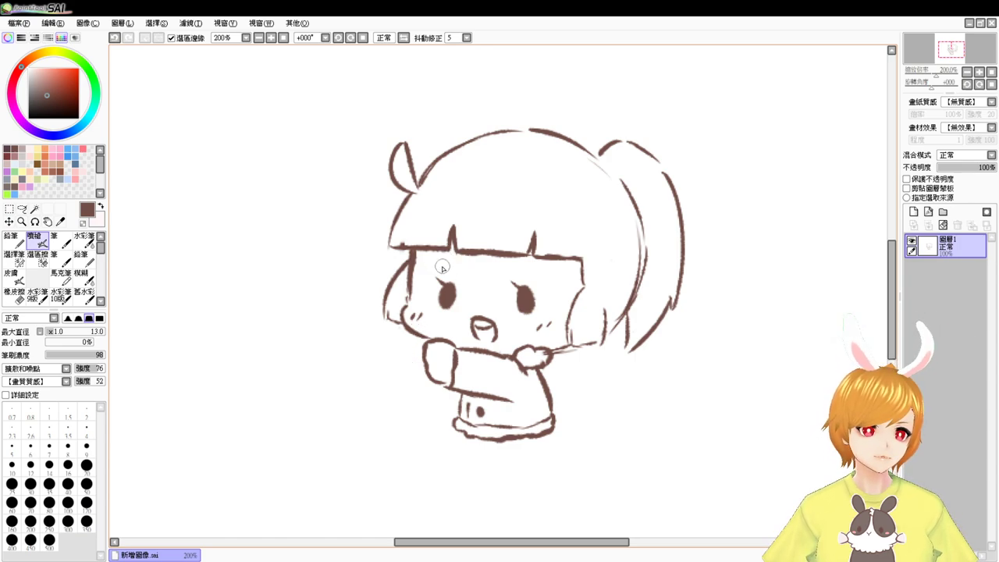
# Step: Try a short eyebrow stroke above the left eye
pyautogui.moveTo(442, 268); pyautogui.dragTo(456, 274)
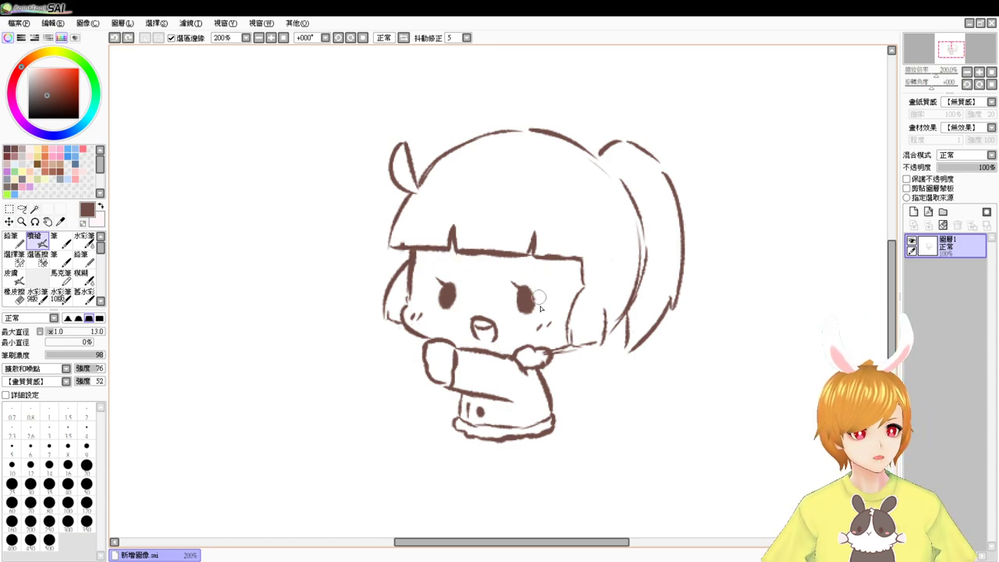
# Step: Try thin curved eyebrows above both eyes, and erase them
pyautogui.moveTo(435, 260); pyautogui.dragTo(457, 260)
pyautogui.hotkey('ctrl', 'z')
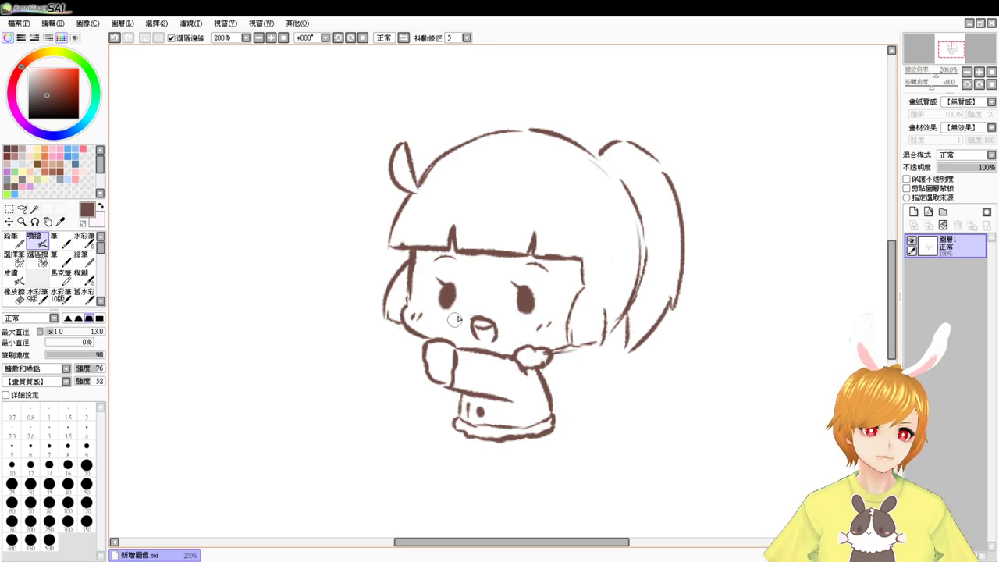
pyautogui.press('e')
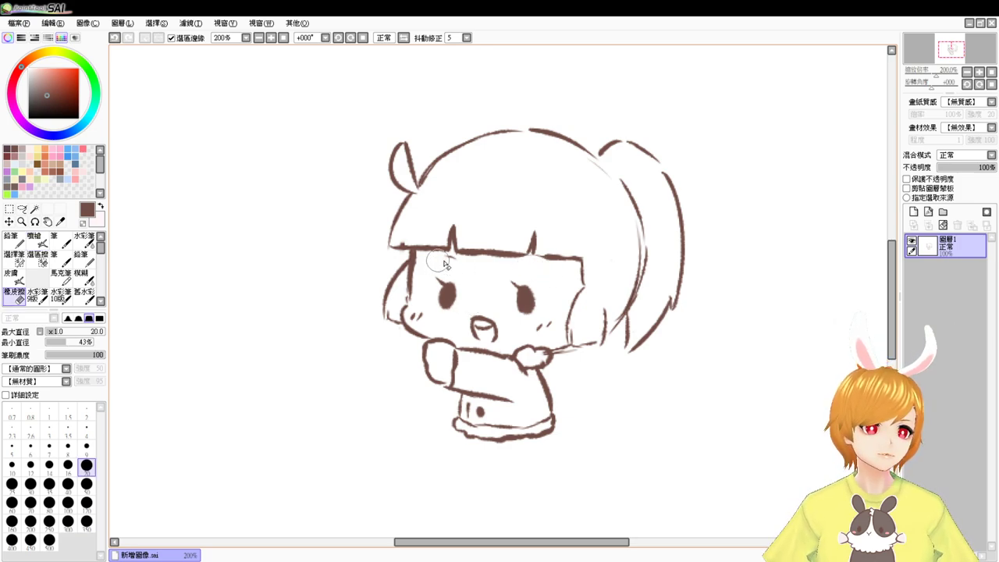
# Step: Erase the lower edge of the bangs and redraw it slightly lower on the forehead with two upright notches
pyautogui.press('e')
pyautogui.press('e')
pyautogui.moveTo(451, 225)
pyautogui.mouseDown()
pyautogui.moveTo(460, 247)
pyautogui.moveTo(531, 232)
pyautogui.moveTo(539, 257)
pyautogui.moveTo(568, 255)
pyautogui.mouseUp()
pyautogui.moveTo(400, 252)
pyautogui.mouseDown()
pyautogui.moveTo(428, 248)
pyautogui.moveTo(389, 242)
pyautogui.moveTo(389, 252)
pyautogui.moveTo(455, 264)
pyautogui.mouseUp()
pyautogui.press('e')
pyautogui.hotkey('ctrl', 'z')
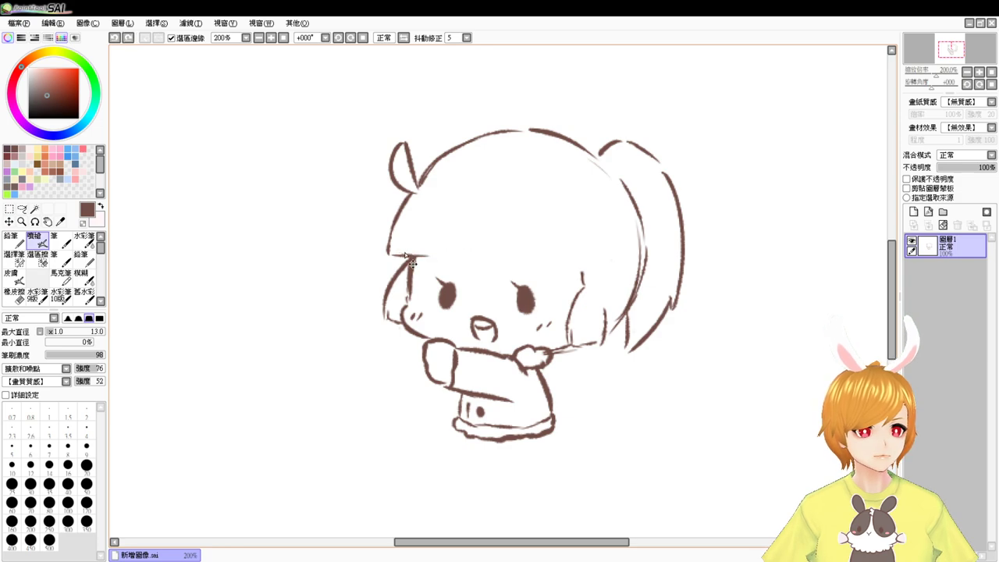
pyautogui.moveTo(384, 254)
pyautogui.mouseDown()
pyautogui.moveTo(453, 256)
pyautogui.moveTo(420, 257)
pyautogui.moveTo(444, 259)
pyautogui.moveTo(451, 250)
pyautogui.moveTo(486, 264)
pyautogui.moveTo(461, 261)
pyautogui.moveTo(525, 266)
pyautogui.moveTo(524, 237)
pyautogui.mouseUp()
pyautogui.moveTo(524, 238)
pyautogui.mouseDown()
pyautogui.moveTo(525, 263)
pyautogui.moveTo(584, 275)
pyautogui.mouseUp()
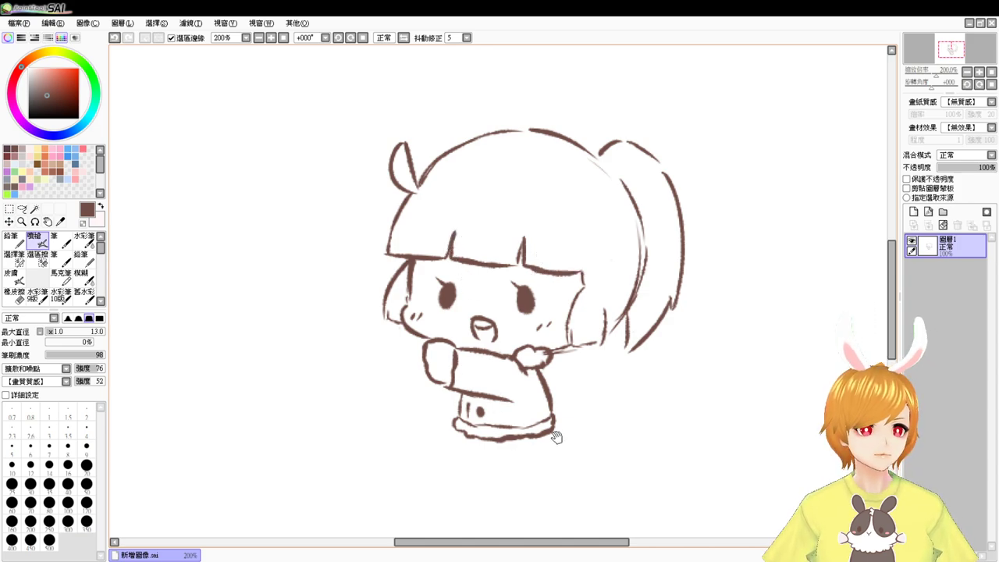
# Step: Draw a slanted outer leg line below each end of the hem and small crossed crease marks at the trouser front
pyautogui.moveTo(556, 438); pyautogui.dragTo(549, 390)
pyautogui.moveTo(449, 374); pyautogui.dragTo(453, 403)
pyautogui.hotkey('ctrl', 'z')
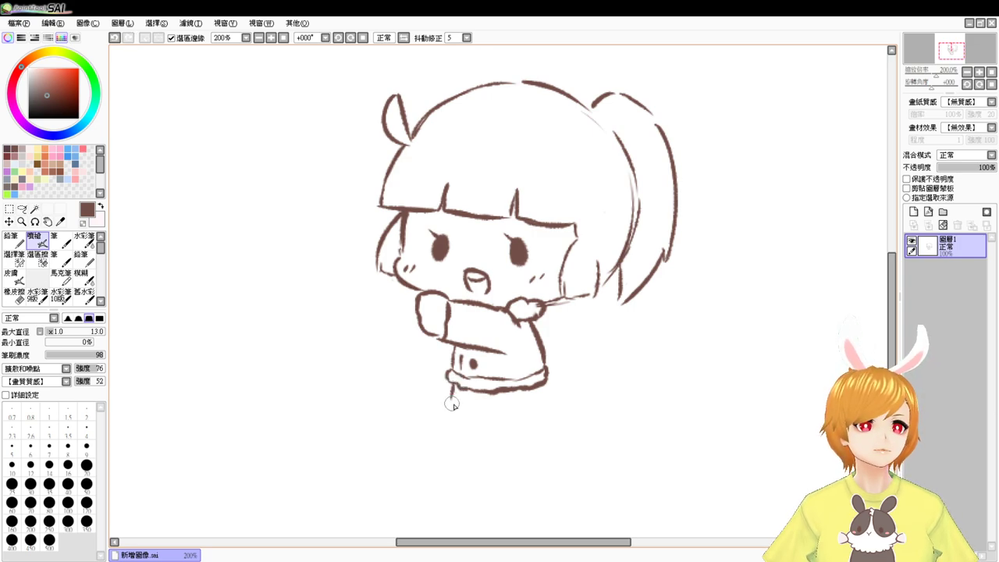
pyautogui.moveTo(544, 389); pyautogui.dragTo(552, 414)
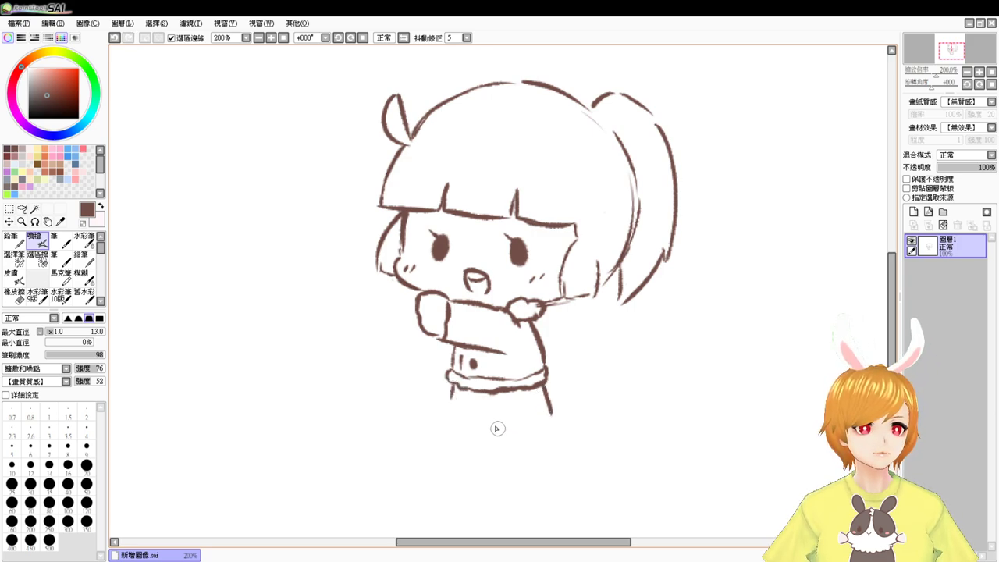
pyautogui.moveTo(479, 398); pyautogui.dragTo(486, 404)
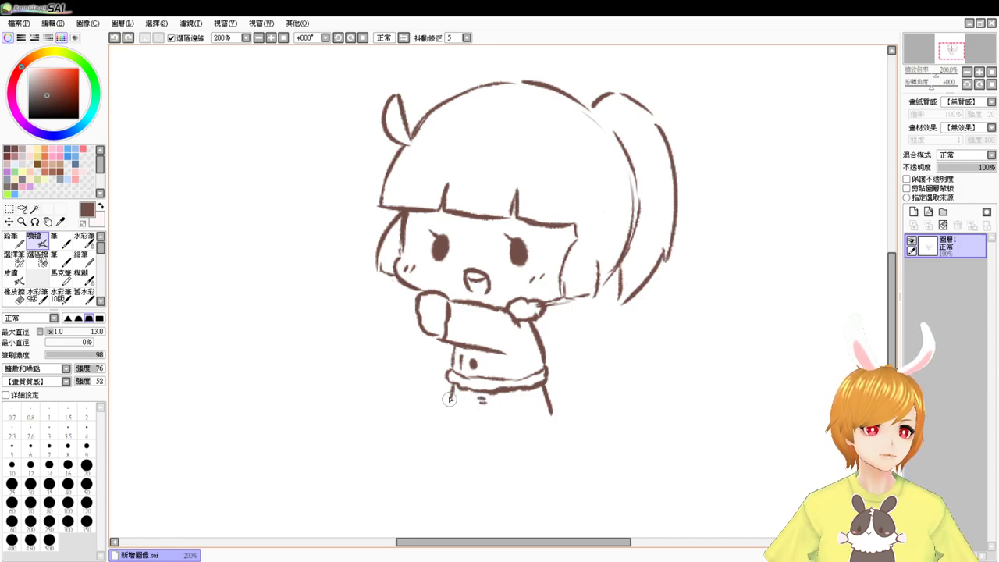
pyautogui.moveTo(451, 385); pyautogui.dragTo(452, 399)
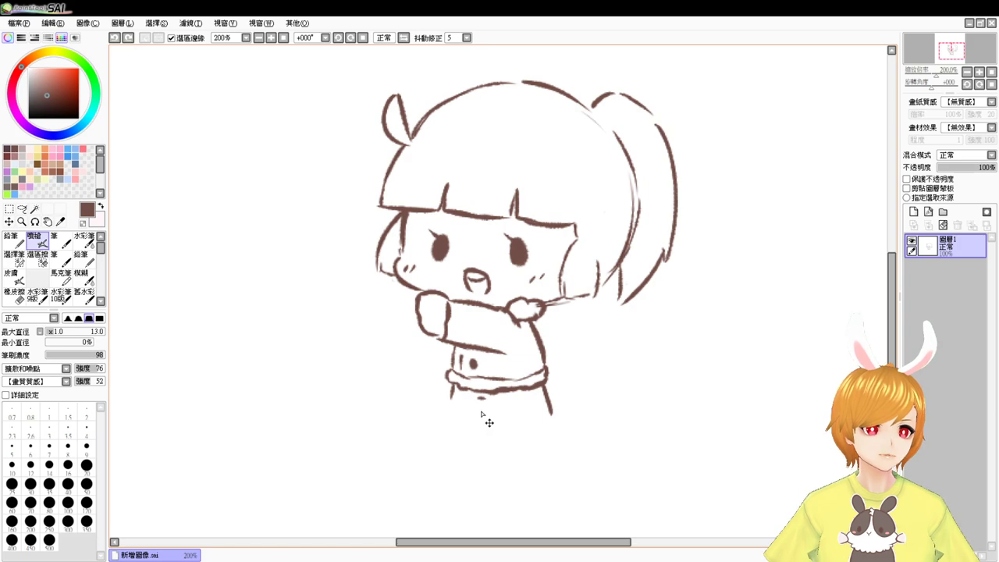
pyautogui.moveTo(446, 396)
pyautogui.mouseDown()
pyautogui.moveTo(485, 409)
pyautogui.moveTo(553, 404)
pyautogui.moveTo(519, 424)
pyautogui.mouseUp()
pyautogui.hotkey('ctrl', 'z')
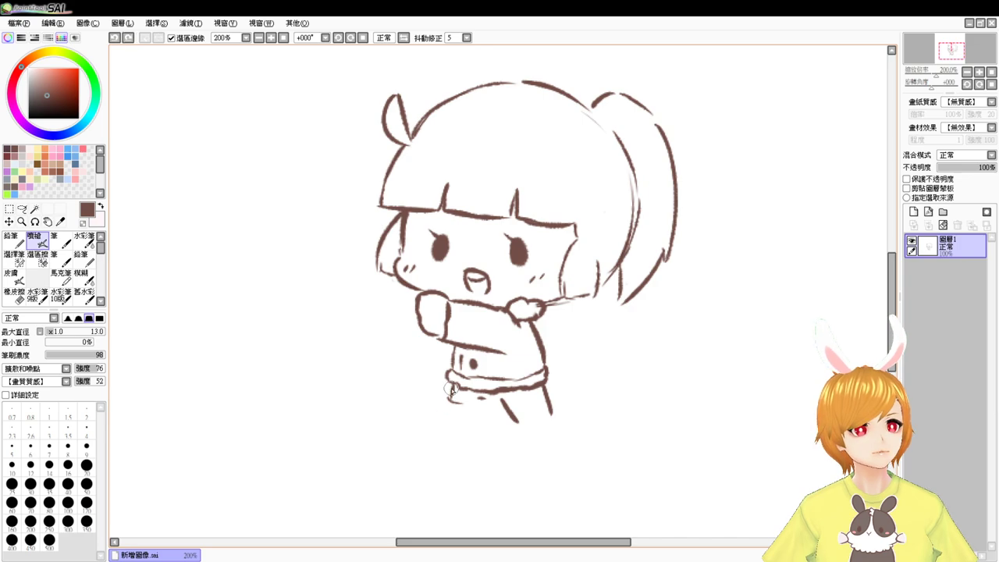
pyautogui.moveTo(453, 386); pyautogui.dragTo(431, 428)
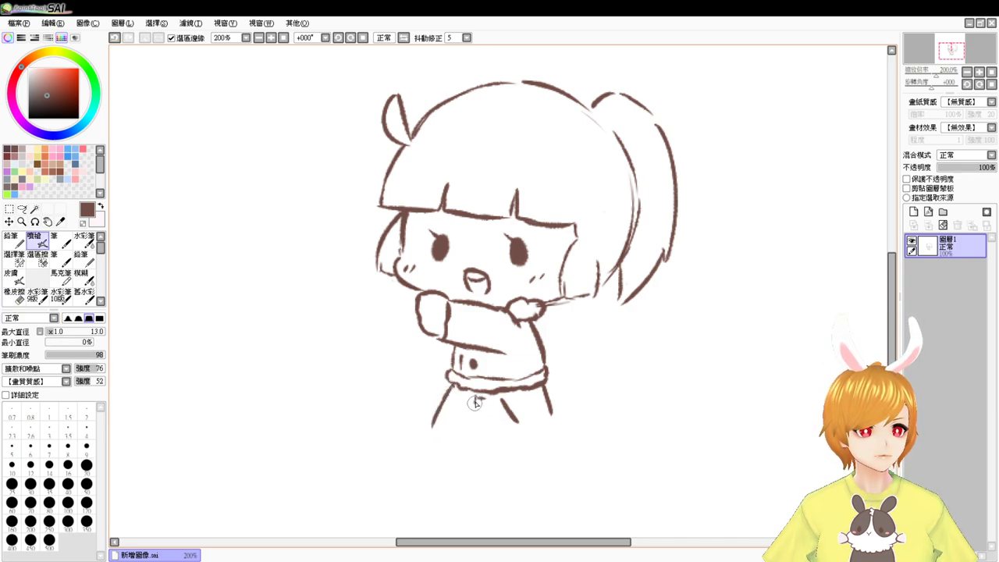
pyautogui.moveTo(467, 398); pyautogui.dragTo(486, 402)
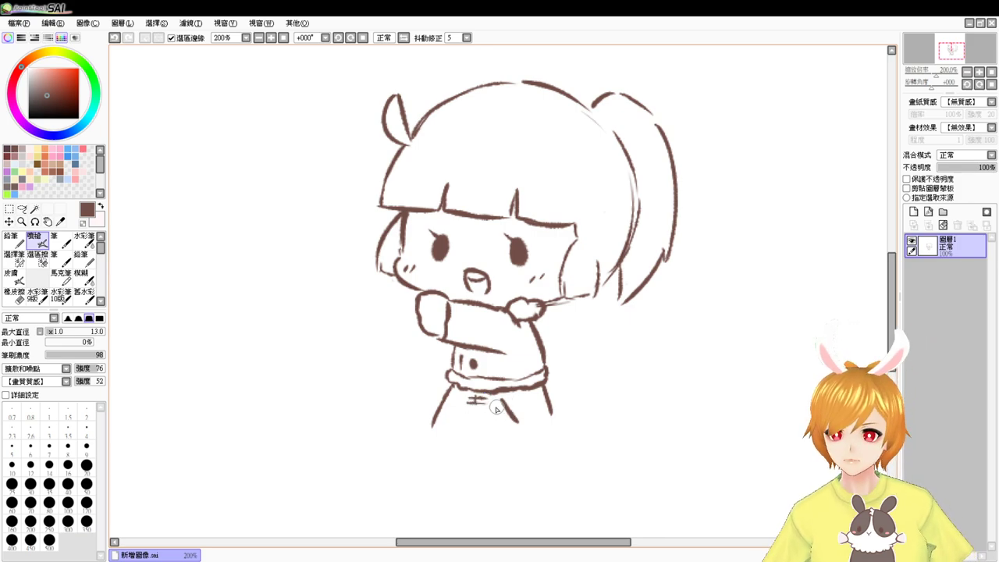
# Step: Try curved inner leg lines ending in small round feet, and undo them
pyautogui.press('e')
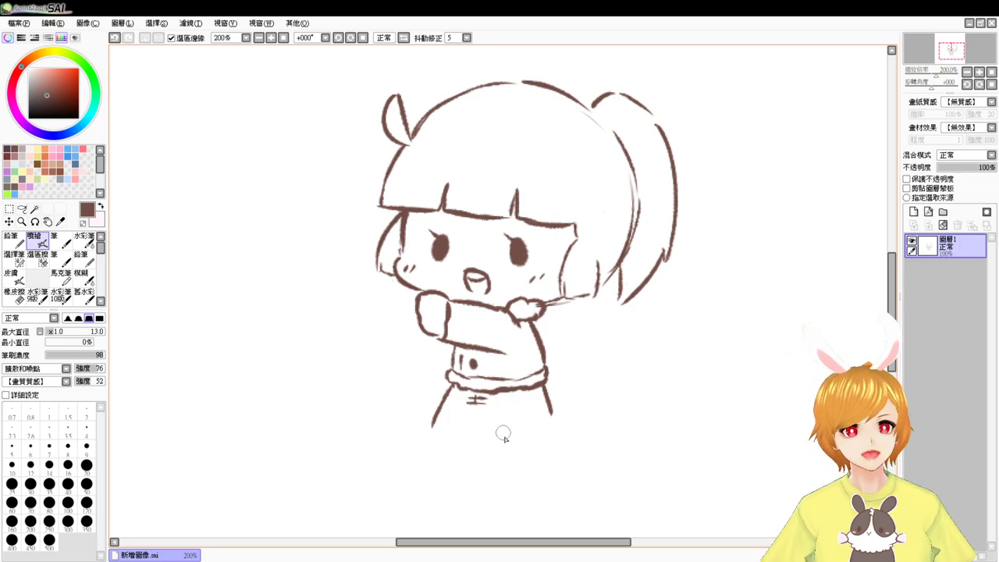
pyautogui.moveTo(458, 440)
pyautogui.mouseDown()
pyautogui.moveTo(482, 410)
pyautogui.moveTo(480, 423)
pyautogui.moveTo(534, 470)
pyautogui.mouseUp()
pyautogui.hotkey('ctrl', 'z')
pyautogui.hotkey('ctrl', 'z')
pyautogui.moveTo(457, 409); pyautogui.dragTo(447, 459)
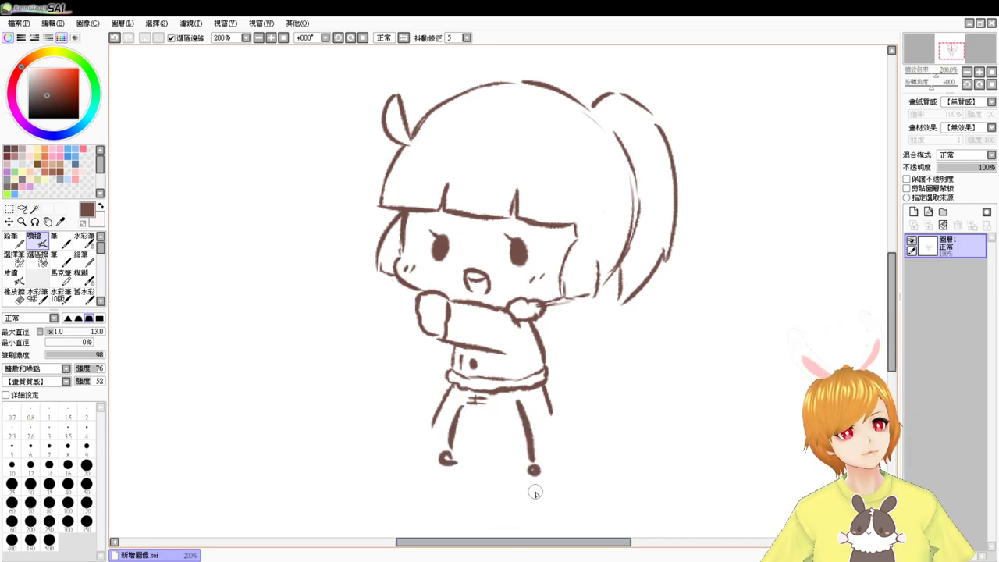
pyautogui.hotkey('ctrl', 'z')
pyautogui.hotkey('ctrl', 'z')
pyautogui.hotkey('ctrl', 'z')
pyautogui.hotkey('ctrl', 'z')
# Step: Try a wide right leg with a slanted inner line and an angular outer corner, and erase it
pyautogui.moveTo(487, 414); pyautogui.dragTo(522, 450)
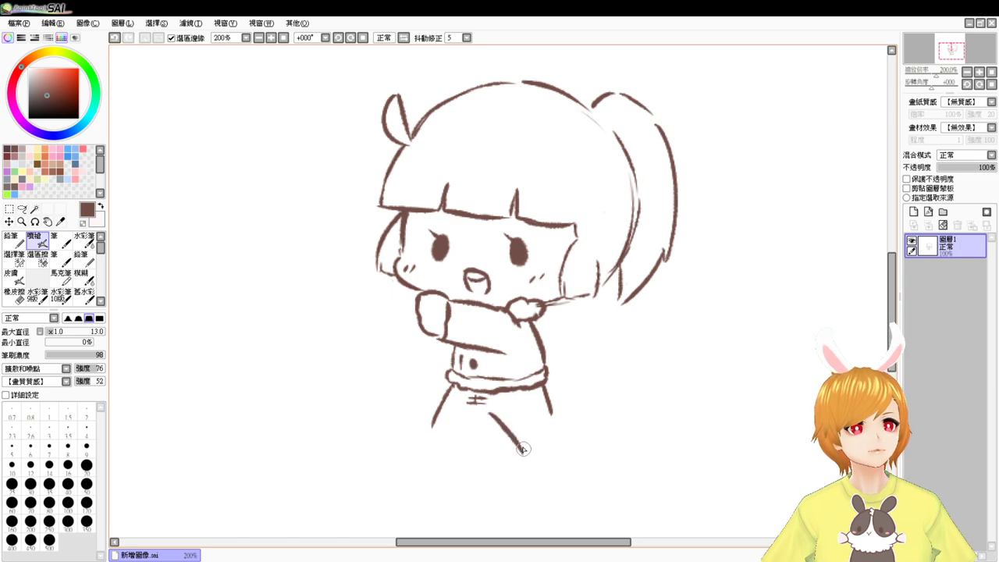
pyautogui.hotkey('ctrl', 'z')
pyautogui.moveTo(489, 413); pyautogui.dragTo(523, 450)
pyautogui.moveTo(547, 397)
pyautogui.mouseDown()
pyautogui.moveTo(556, 431)
pyautogui.moveTo(522, 454)
pyautogui.mouseUp()
pyautogui.hotkey('ctrl', 'z')
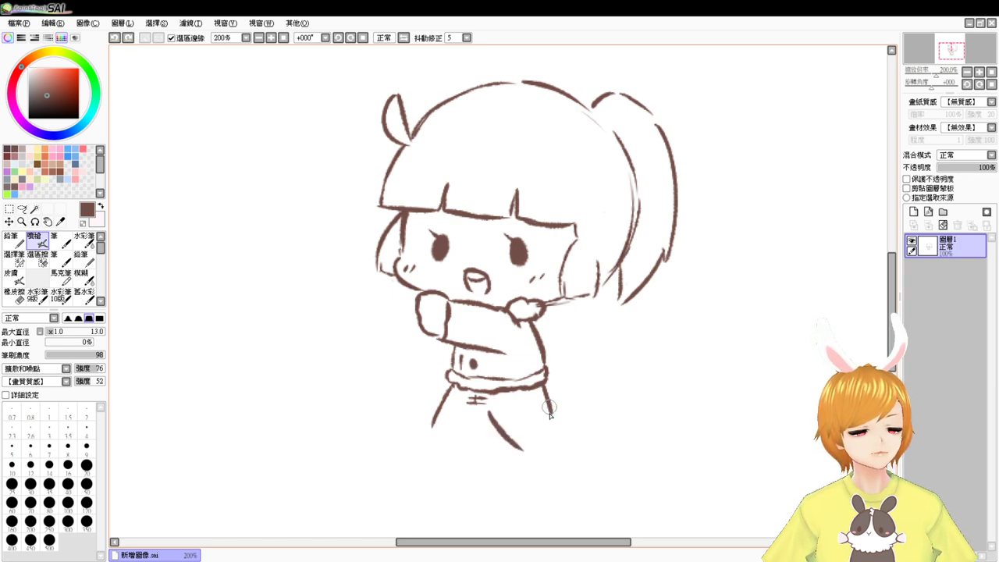
pyautogui.moveTo(551, 404)
pyautogui.mouseDown()
pyautogui.moveTo(559, 434)
pyautogui.moveTo(529, 456)
pyautogui.mouseUp()
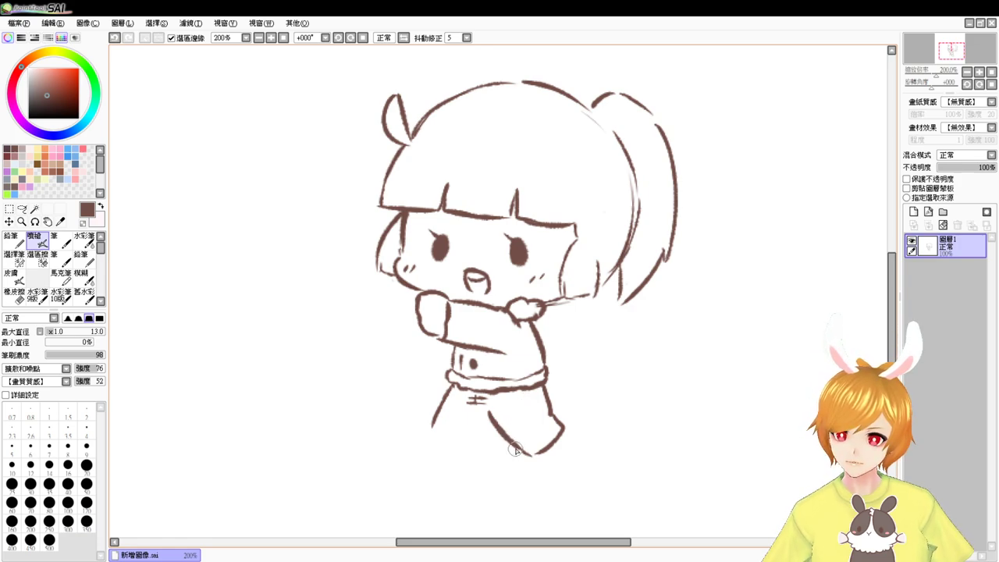
pyautogui.press('e')
pyautogui.moveTo(492, 414)
pyautogui.mouseDown()
pyautogui.moveTo(524, 454)
pyautogui.moveTo(549, 431)
pyautogui.mouseUp()
pyautogui.press('v')
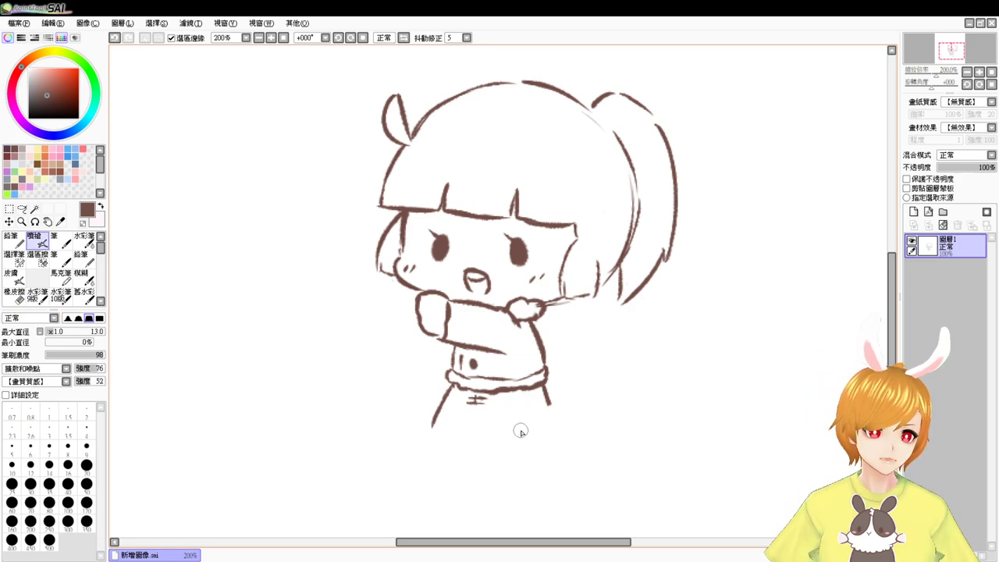
# Step: Outline both short trouser legs below the hem, with a slanted inner gap between them and rounded lower ends
pyautogui.moveTo(473, 404)
pyautogui.mouseDown()
pyautogui.moveTo(498, 413)
pyautogui.moveTo(486, 413)
pyautogui.moveTo(511, 442)
pyautogui.mouseUp()
pyautogui.hotkey('ctrl', 'z')
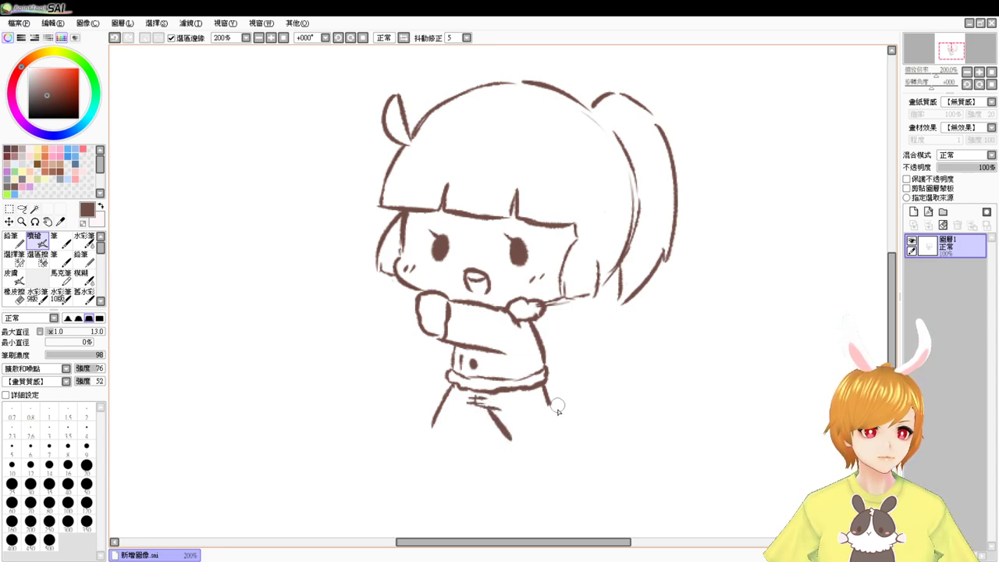
pyautogui.hotkey('ctrl', 'z')
pyautogui.moveTo(484, 406); pyautogui.dragTo(515, 440)
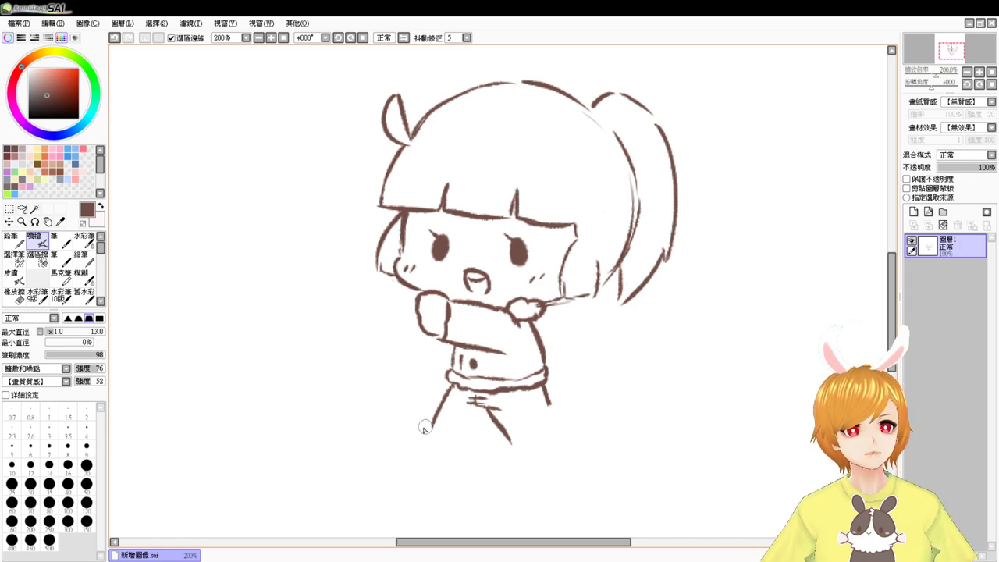
pyautogui.moveTo(430, 428)
pyautogui.mouseDown()
pyautogui.moveTo(466, 443)
pyautogui.moveTo(495, 412)
pyautogui.mouseUp()
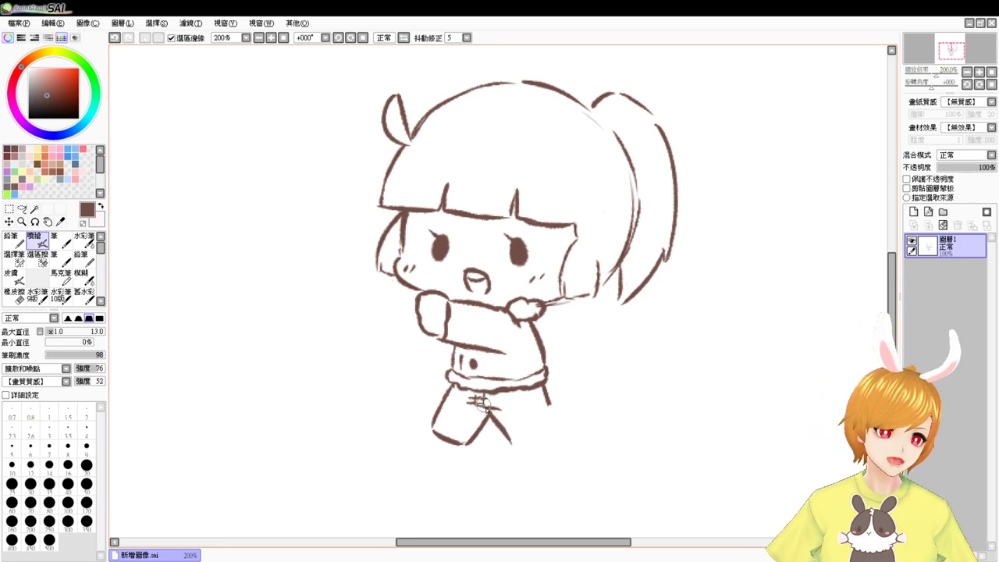
pyautogui.moveTo(504, 434)
pyautogui.mouseDown()
pyautogui.moveTo(525, 455)
pyautogui.moveTo(545, 451)
pyautogui.mouseUp()
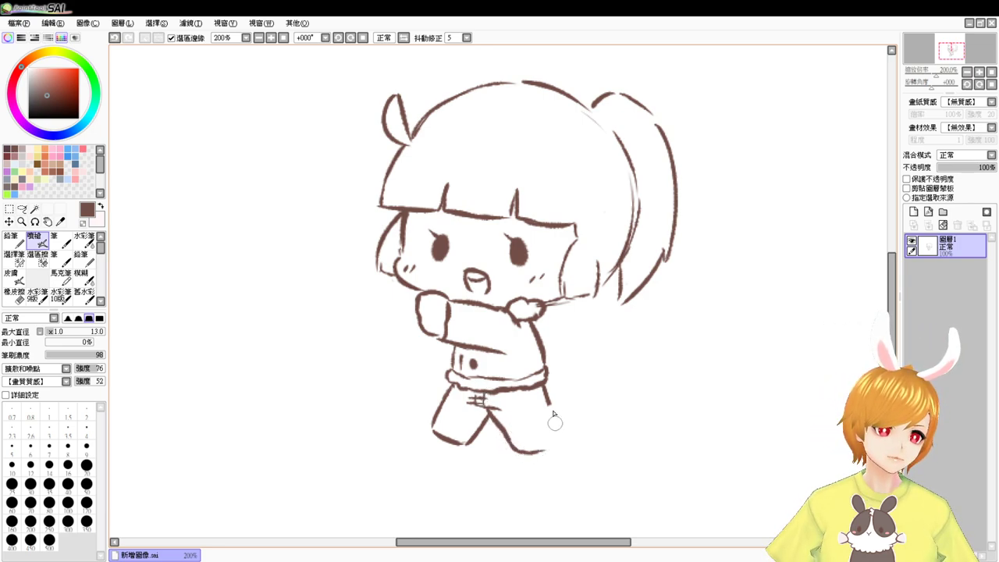
pyautogui.moveTo(550, 394)
pyautogui.mouseDown()
pyautogui.moveTo(553, 449)
pyautogui.moveTo(537, 453)
pyautogui.mouseUp()
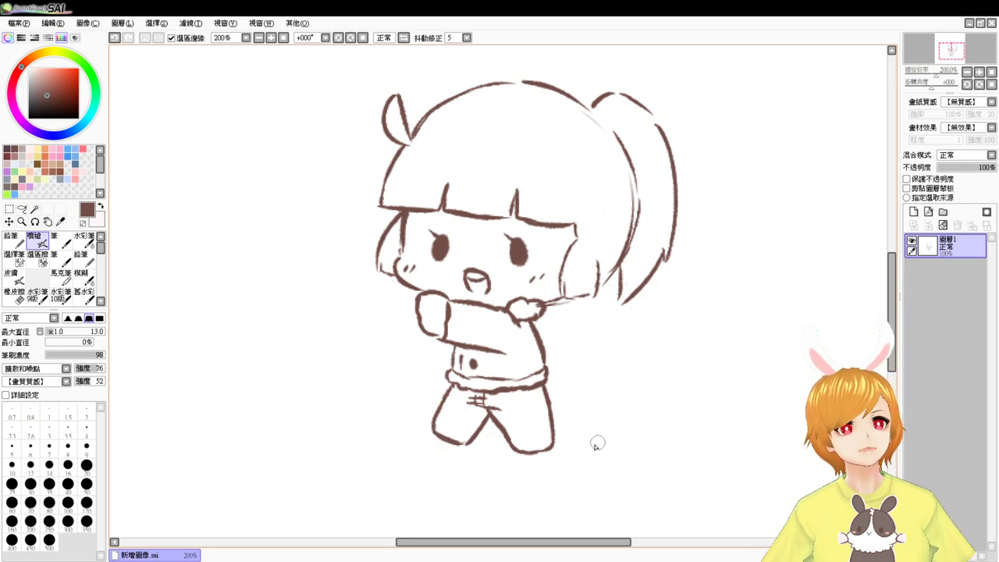
# Step: Try a small rounded foot under the right leg, and erase it
pyautogui.moveTo(522, 458)
pyautogui.mouseDown()
pyautogui.moveTo(528, 474)
pyautogui.moveTo(508, 461)
pyautogui.moveTo(526, 473)
pyautogui.moveTo(544, 467)
pyautogui.mouseUp()
pyautogui.hotkey('ctrl', 'z')
pyautogui.hotkey('ctrl', 'z')
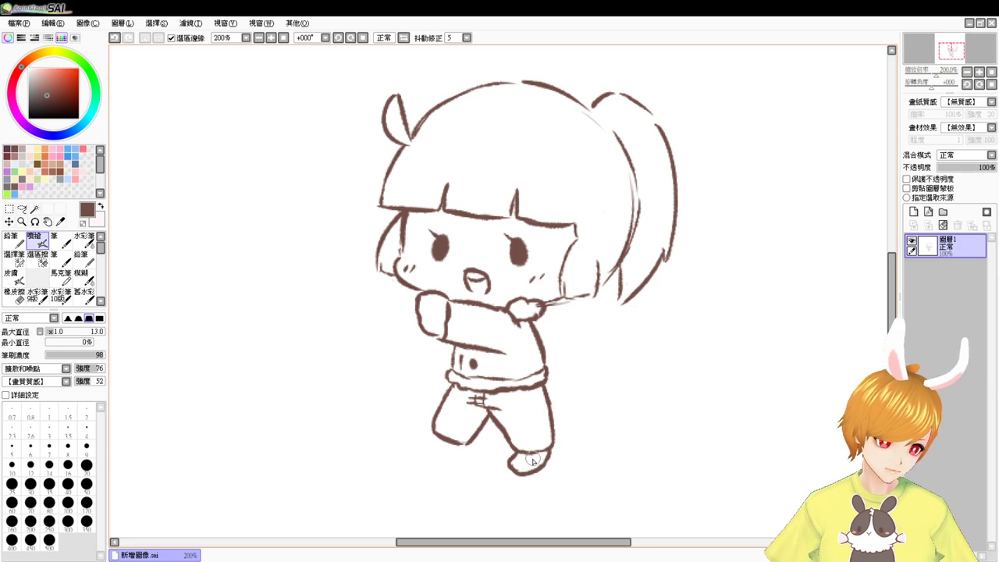
pyautogui.press('e')
pyautogui.moveTo(508, 463)
pyautogui.mouseDown()
pyautogui.moveTo(543, 469)
pyautogui.moveTo(512, 464)
pyautogui.mouseUp()
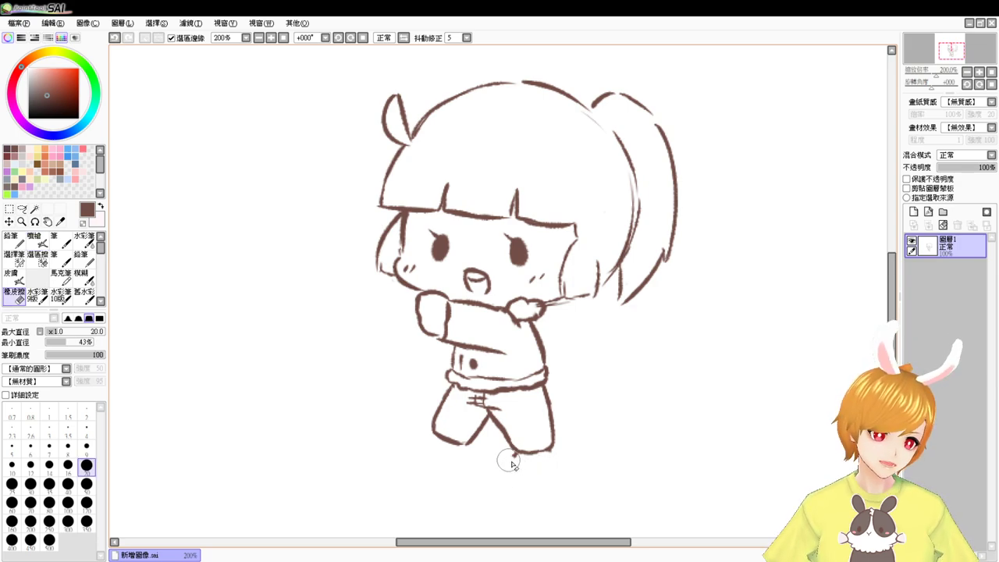
pyautogui.press('v')
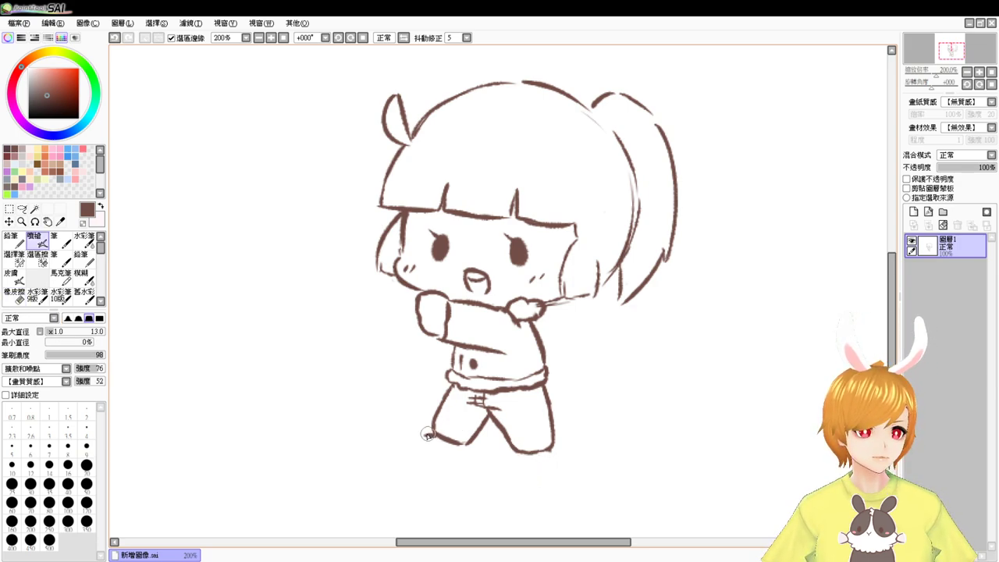
# Step: Draw a small rounded foot under each leg, close the left leg's lower edge, and fill both feet with short hatching
pyautogui.moveTo(427, 435)
pyautogui.mouseDown()
pyautogui.moveTo(419, 446)
pyautogui.moveTo(453, 456)
pyautogui.mouseUp()
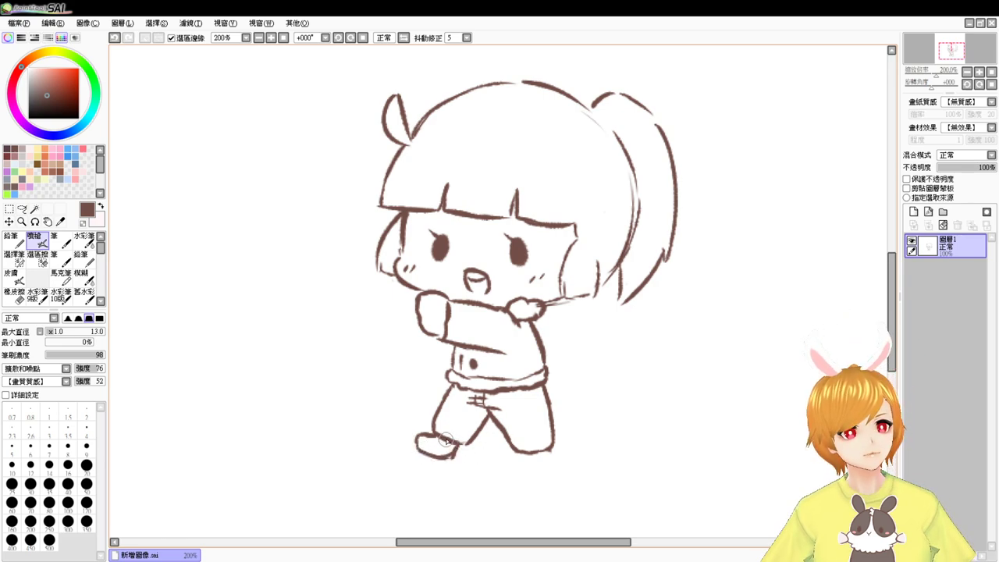
pyautogui.press('e')
pyautogui.press('b')
pyautogui.moveTo(437, 426)
pyautogui.mouseDown()
pyautogui.moveTo(462, 445)
pyautogui.moveTo(477, 433)
pyautogui.mouseUp()
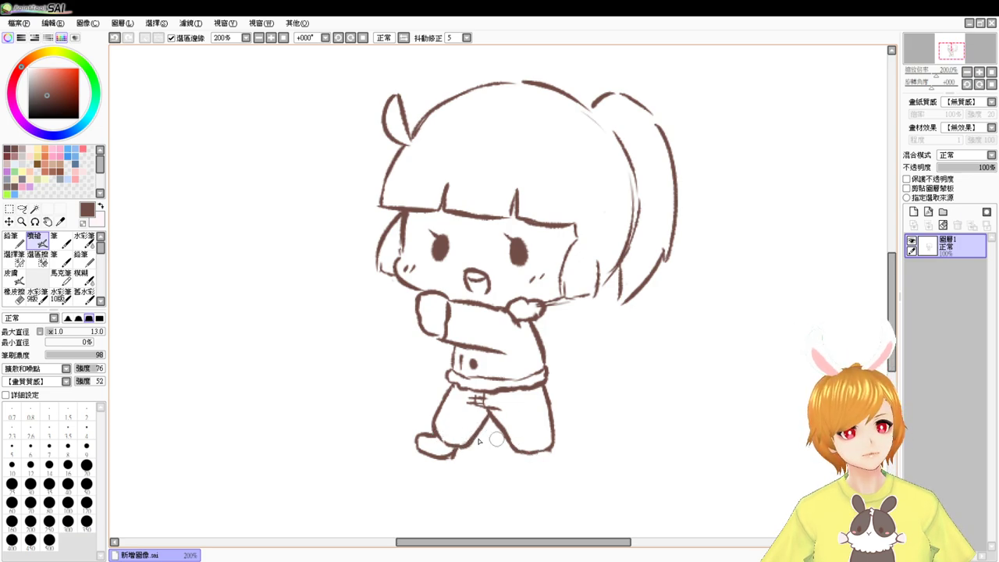
pyautogui.moveTo(418, 431)
pyautogui.mouseDown()
pyautogui.moveTo(420, 449)
pyautogui.moveTo(445, 451)
pyautogui.mouseUp()
pyautogui.moveTo(521, 454)
pyautogui.mouseDown()
pyautogui.moveTo(508, 474)
pyautogui.moveTo(535, 476)
pyautogui.moveTo(551, 451)
pyautogui.moveTo(521, 487)
pyautogui.moveTo(516, 464)
pyautogui.moveTo(551, 460)
pyautogui.mouseUp()
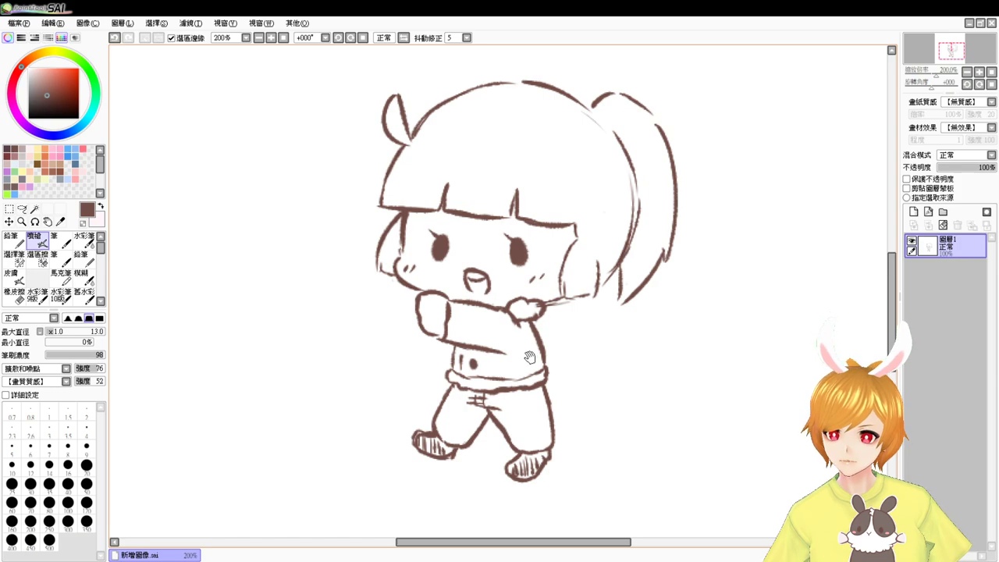
# Step: Erase the short vertical line beside the torso button and add a small curved stroke below the left side hair
pyautogui.moveTo(532, 359); pyautogui.dragTo(580, 363)
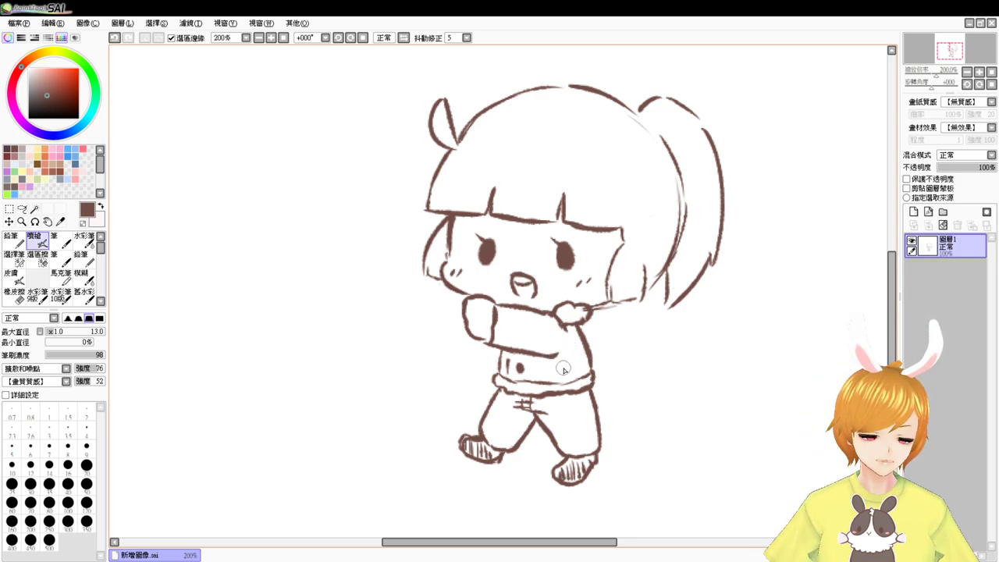
pyautogui.press('e')
pyautogui.moveTo(508, 363); pyautogui.dragTo(508, 368)
pyautogui.press('b')
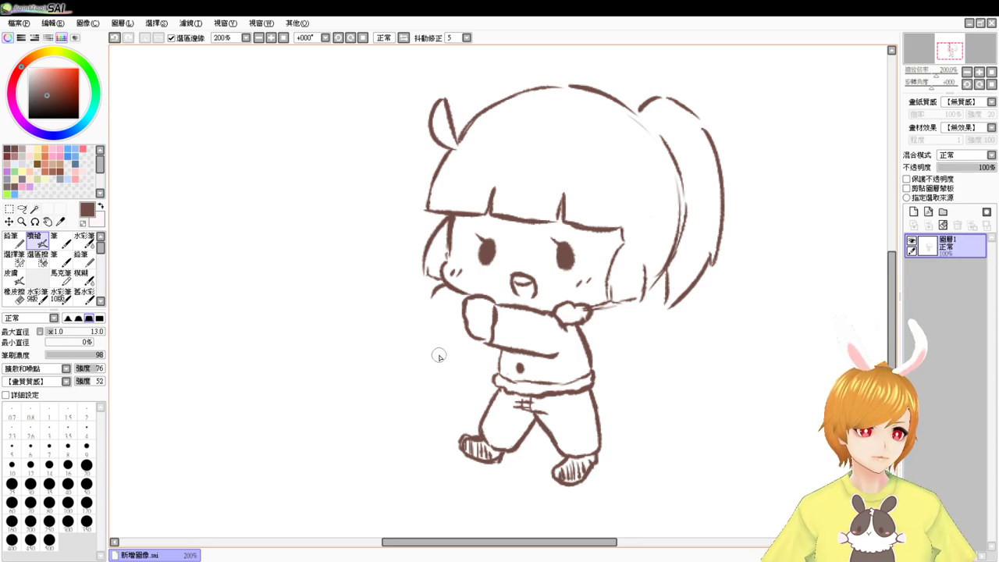
# Step: Lasso the lower legs and feet, shift them slightly upward to shorten the legs, and return to the sketching brush
pyautogui.click(22, 210)
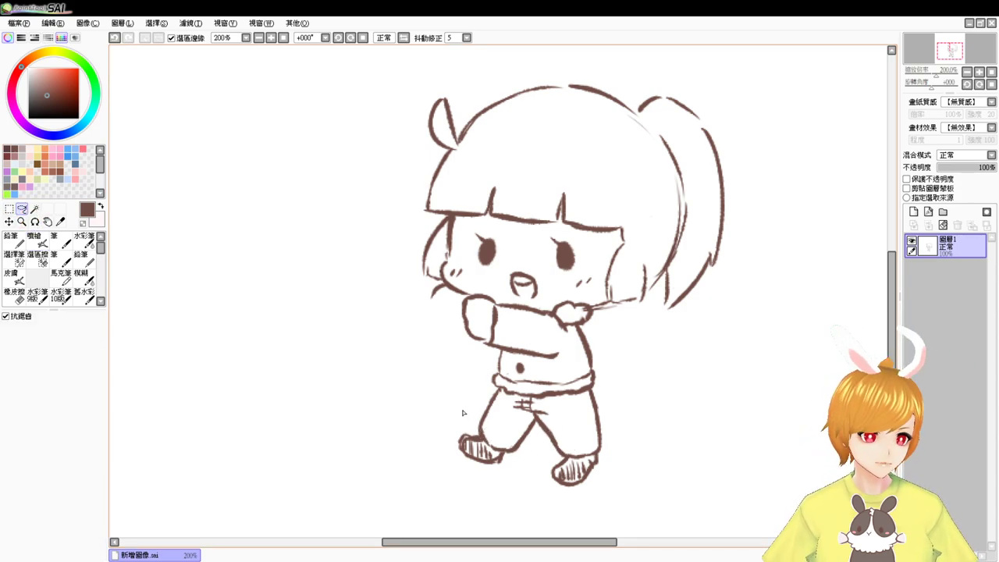
pyautogui.moveTo(463, 413)
pyautogui.mouseDown()
pyautogui.moveTo(525, 506)
pyautogui.moveTo(606, 495)
pyautogui.moveTo(618, 428)
pyautogui.mouseUp()
pyautogui.moveTo(545, 419); pyautogui.dragTo(500, 414)
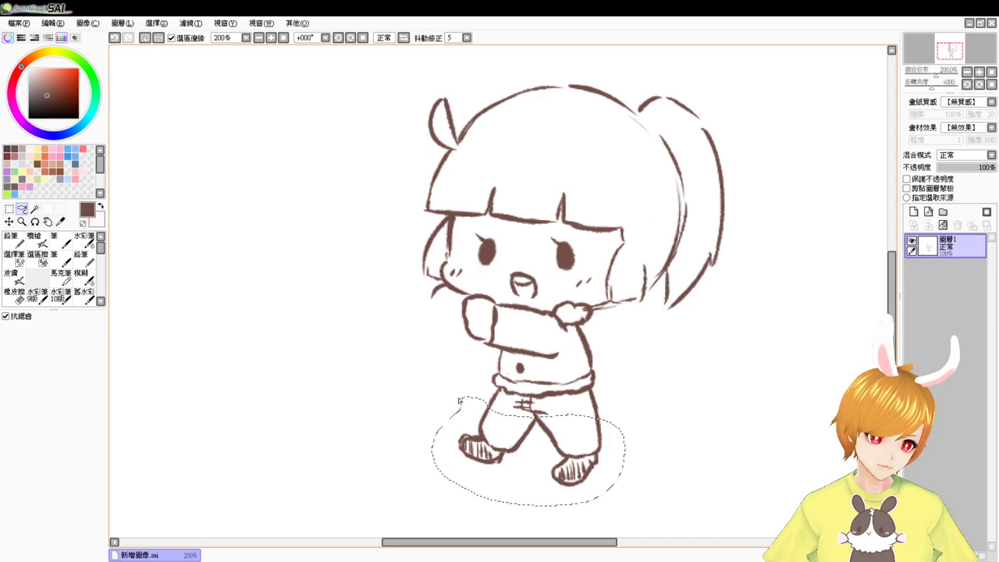
pyautogui.hotkey('ctrl', 't')
pyautogui.moveTo(587, 436); pyautogui.dragTo(589, 427)
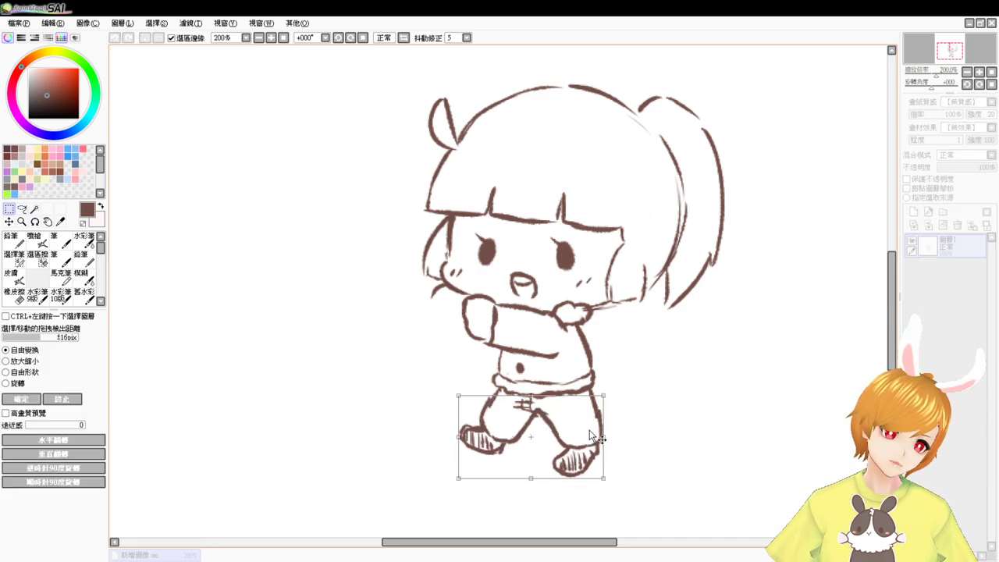
pyautogui.press('Return')
pyautogui.hotkey('ctrl', 'd')
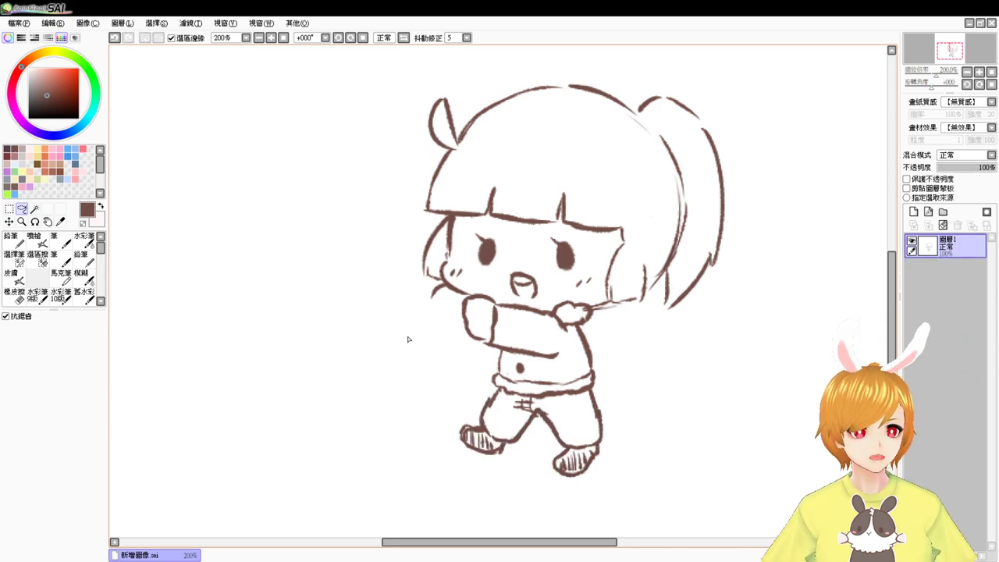
pyautogui.click(33, 239)
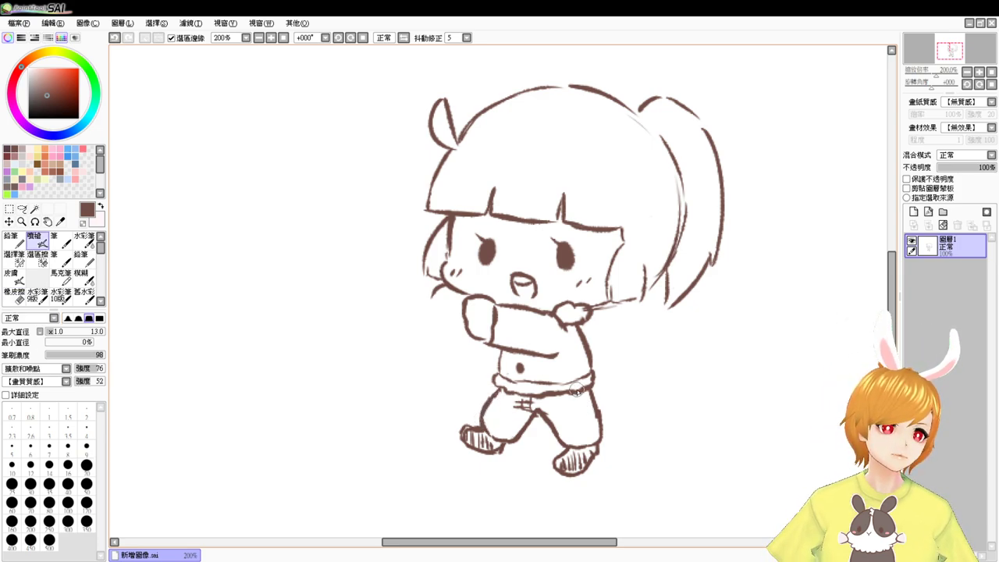
# Step: Erase the crossed strokes at the trousers' crotch and add a short fold stroke at the right hip
pyautogui.press('e')
pyautogui.moveTo(532, 404)
pyautogui.mouseDown()
pyautogui.moveTo(519, 408)
pyautogui.moveTo(550, 405)
pyautogui.moveTo(541, 412)
pyautogui.mouseUp()
pyautogui.press('b')
pyautogui.hotkey('ctrl', 'z')
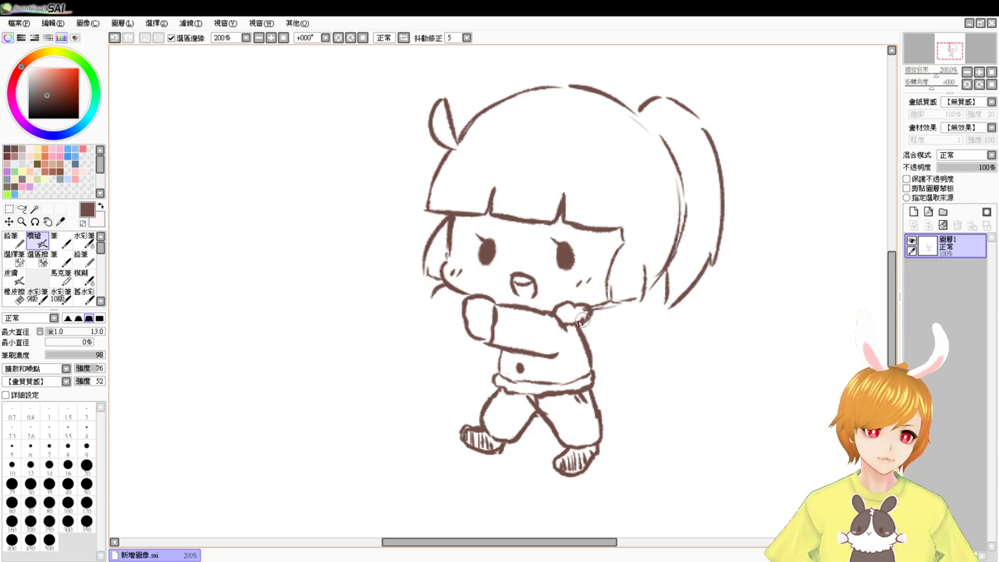
# Step: Clean up the rounded shape at the right shoulder and erase part of the raised arm's lower edge
pyautogui.press('e')
pyautogui.moveTo(578, 303)
pyautogui.mouseDown()
pyautogui.moveTo(543, 364)
pyautogui.moveTo(547, 345)
pyautogui.moveTo(564, 349)
pyautogui.moveTo(509, 346)
pyautogui.moveTo(538, 350)
pyautogui.moveTo(492, 335)
pyautogui.moveTo(554, 344)
pyautogui.mouseUp()
pyautogui.press('b')
pyautogui.press('e')
pyautogui.press('b')
pyautogui.hotkey('ctrl', 'z')
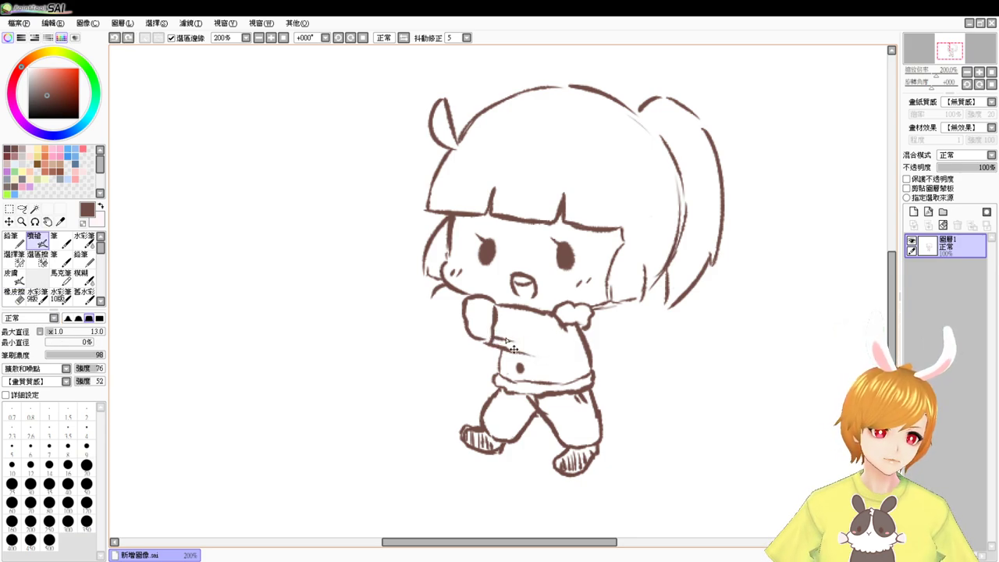
# Step: Redraw the raised arm's lower edge and add a second button above the existing one on the torso
pyautogui.moveTo(492, 339)
pyautogui.mouseDown()
pyautogui.moveTo(554, 348)
pyautogui.moveTo(489, 347)
pyautogui.moveTo(519, 356)
pyautogui.moveTo(491, 336)
pyautogui.moveTo(559, 355)
pyautogui.mouseUp()
pyautogui.press('e')
pyautogui.press('e')
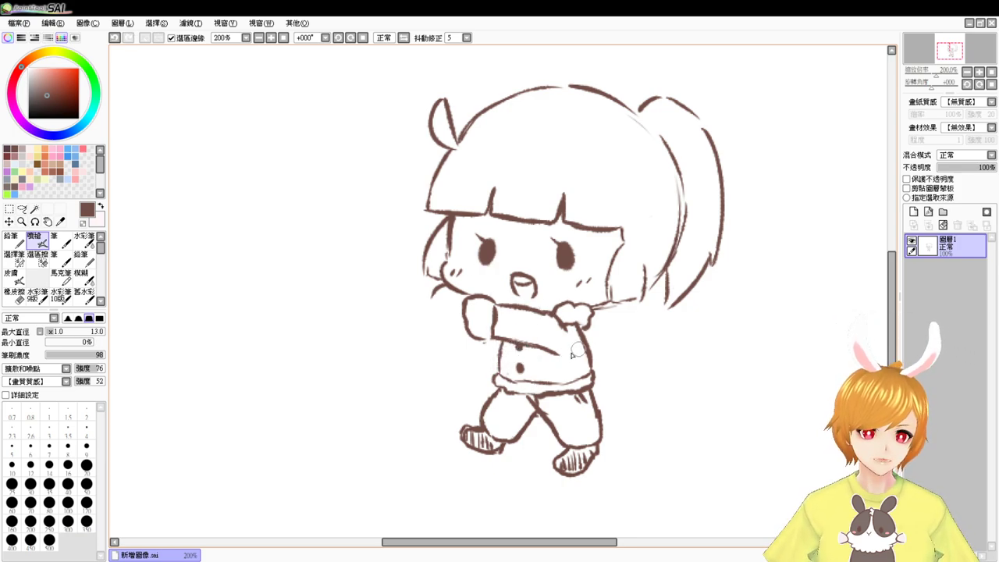
# Step: Redraw the raised hand as a smaller rounded shape and erase the curved stroke below the left side hair
pyautogui.press('e')
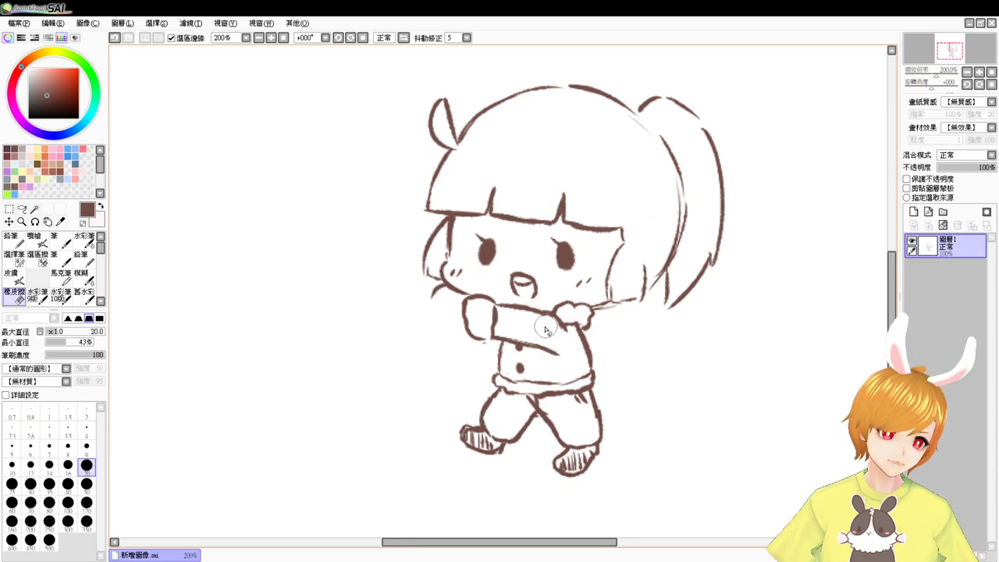
pyautogui.press('e')
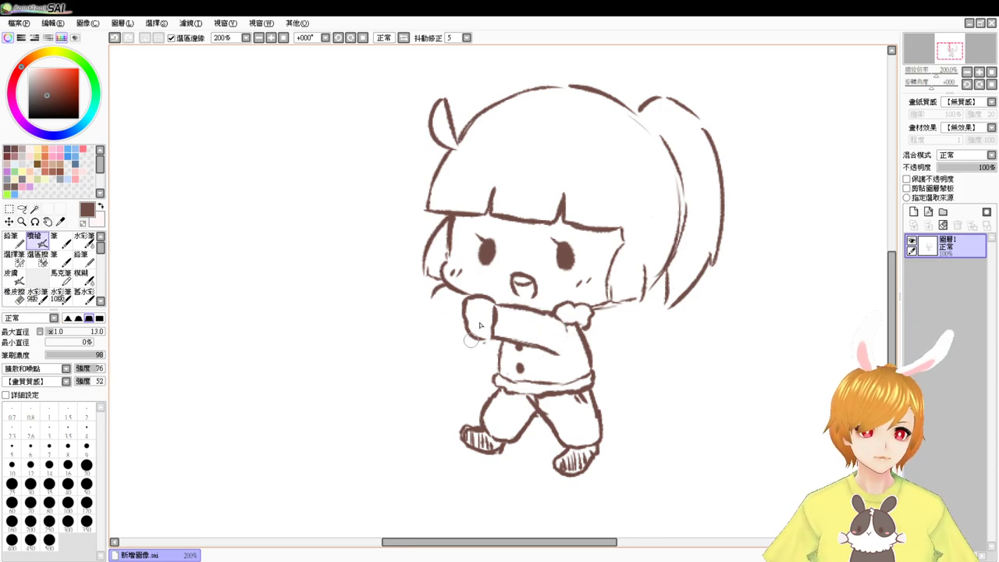
pyautogui.press('e')
pyautogui.moveTo(466, 317); pyautogui.dragTo(477, 337)
pyautogui.press('e')
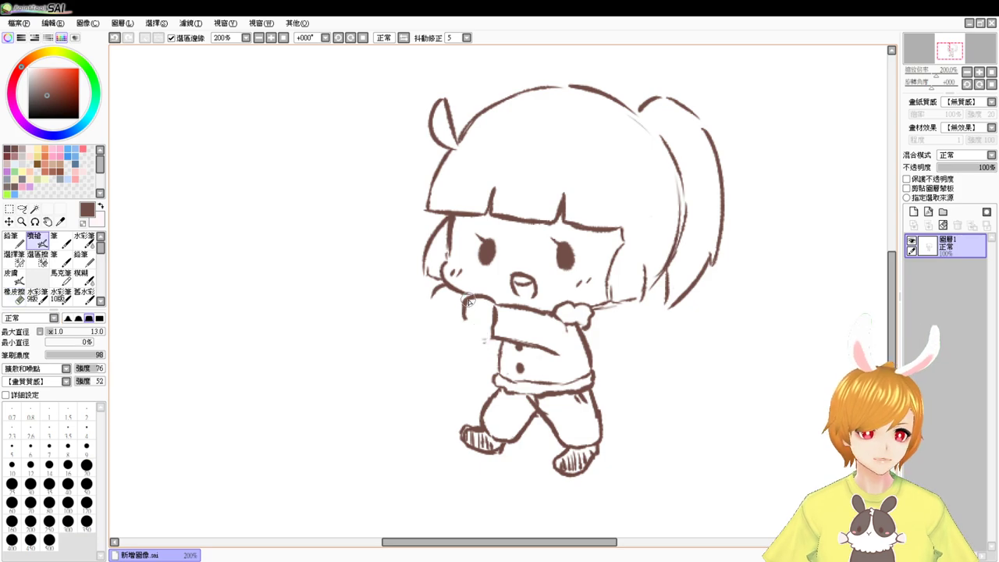
pyautogui.moveTo(467, 300)
pyautogui.mouseDown()
pyautogui.moveTo(469, 319)
pyautogui.moveTo(502, 343)
pyautogui.mouseUp()
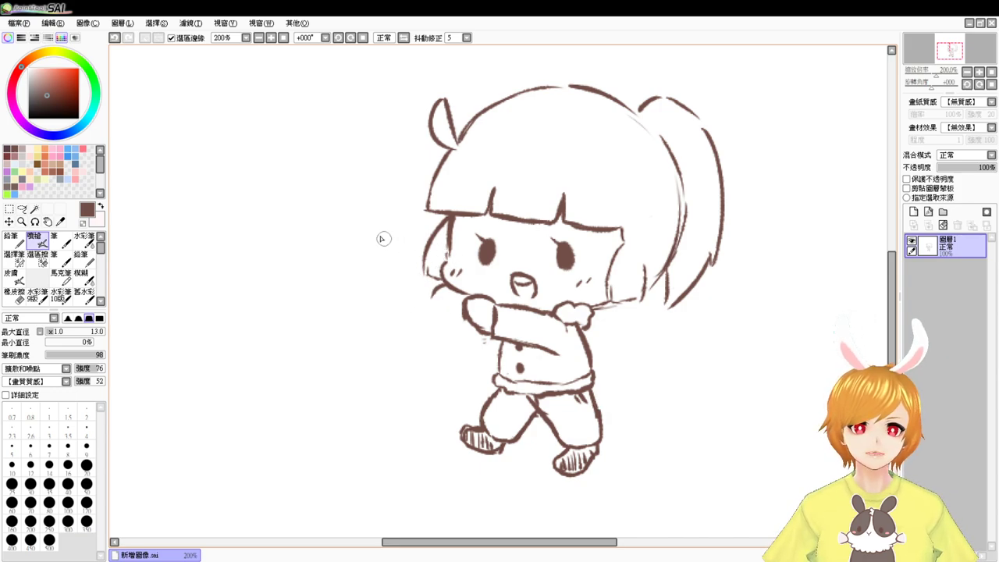
pyautogui.press('e')
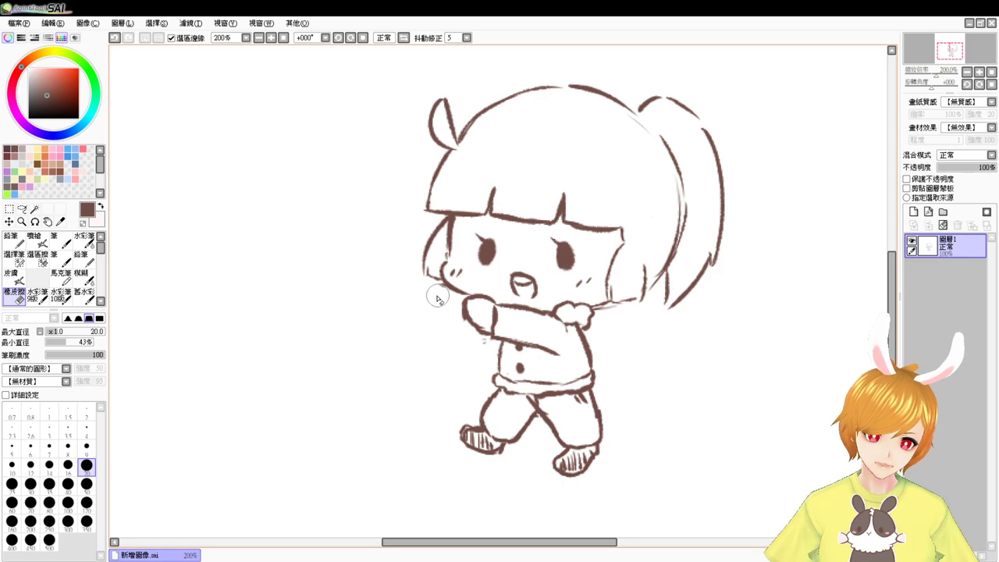
pyautogui.press('e')
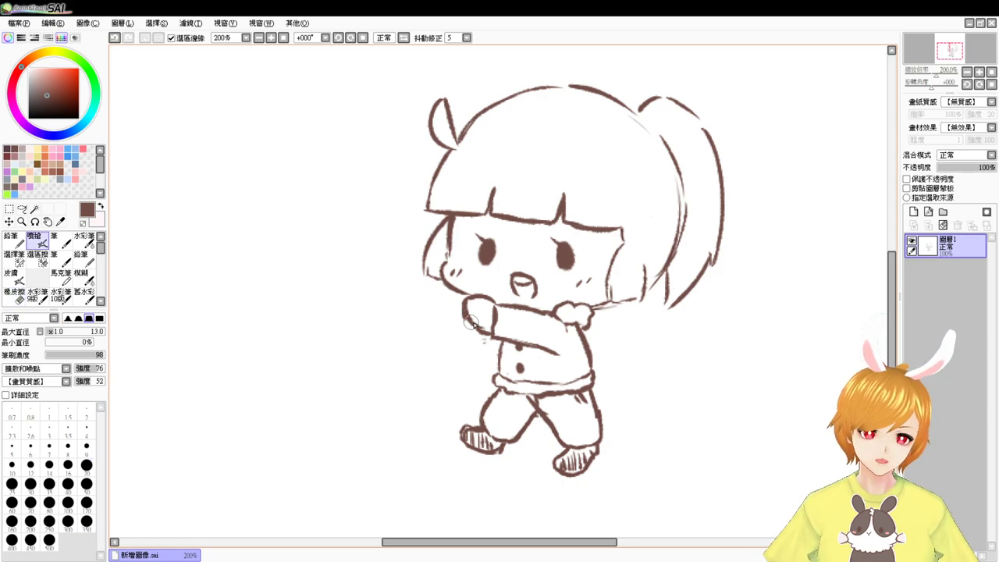
# Step: Draw a long curved line from under the raised hand down toward the area beside the left foot
pyautogui.moveTo(482, 336); pyautogui.dragTo(468, 373)
pyautogui.moveTo(482, 337); pyautogui.dragTo(443, 410)
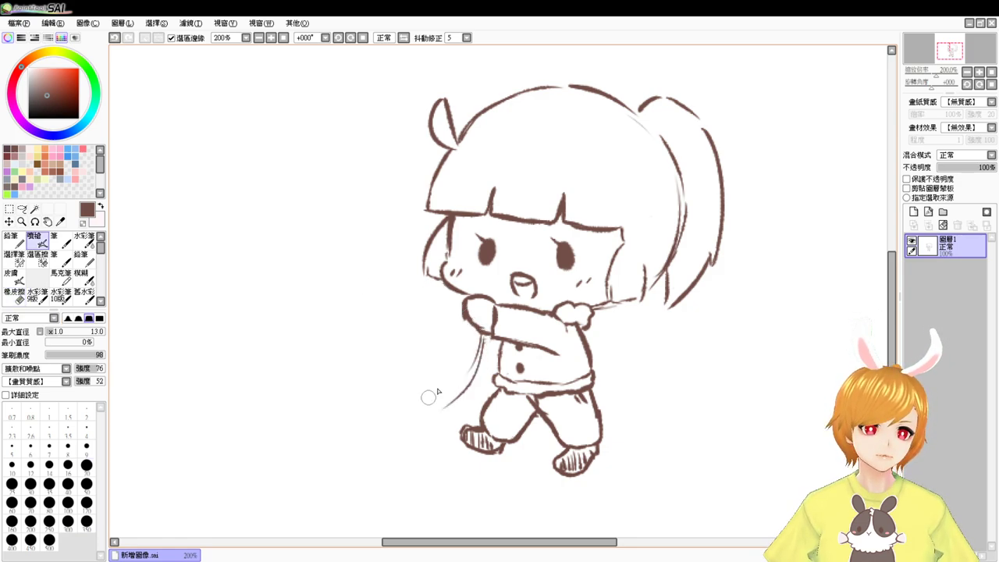
pyautogui.hotkey('ctrl', 'z')
pyautogui.moveTo(481, 337); pyautogui.dragTo(432, 422)
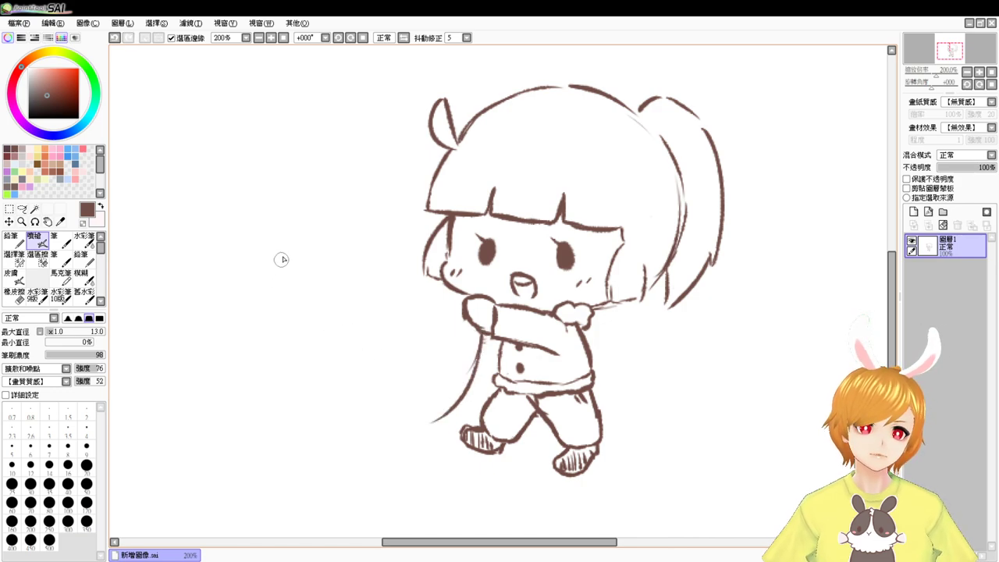
pyautogui.moveTo(277, 262); pyautogui.dragTo(265, 381)
pyautogui.moveTo(275, 266)
pyautogui.mouseDown()
pyautogui.moveTo(255, 333)
pyautogui.moveTo(342, 390)
pyautogui.moveTo(291, 403)
pyautogui.mouseUp()
pyautogui.hotkey('ctrl', 'z')
pyautogui.moveTo(260, 339)
pyautogui.mouseDown()
pyautogui.moveTo(272, 368)
pyautogui.moveTo(361, 434)
pyautogui.mouseUp()
pyautogui.hotkey('ctrl', 'z')
pyautogui.hotkey('ctrl', 'z')
pyautogui.moveTo(295, 412)
pyautogui.mouseDown()
pyautogui.moveTo(379, 438)
pyautogui.moveTo(403, 437)
pyautogui.mouseUp()
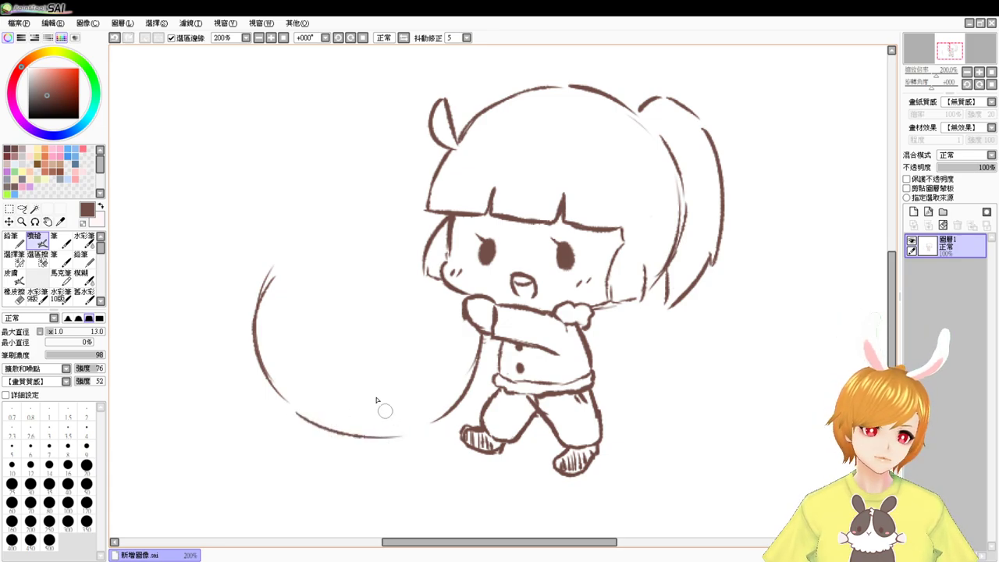
pyautogui.hotkey('ctrl', 'z')
pyautogui.hotkey('ctrl', 'z')
pyautogui.hotkey('ctrl', 'z')
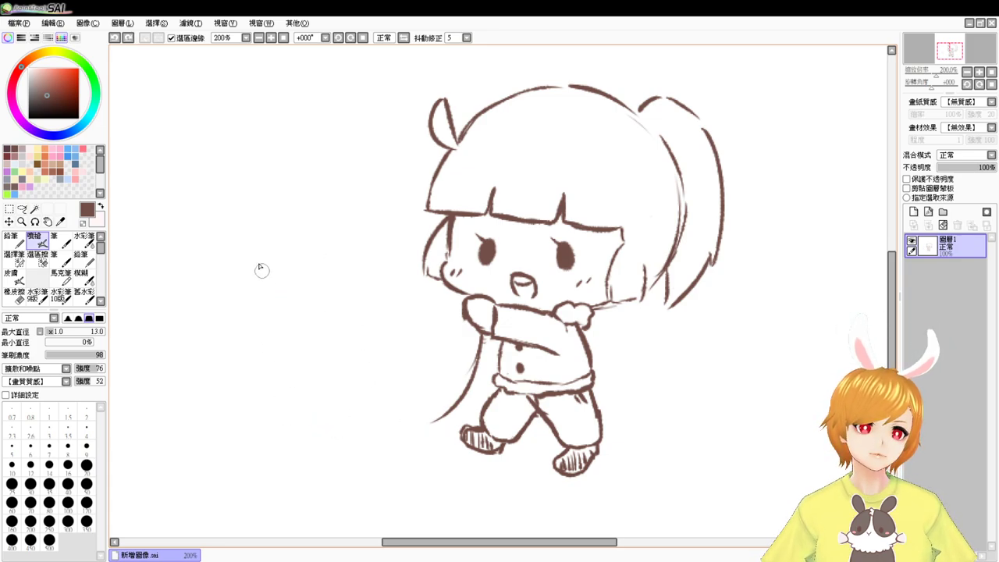
# Step: Draw a large open rounded outline in front of the character, joining its curved base to the line under the raised hand
pyautogui.moveTo(248, 288); pyautogui.dragTo(246, 400)
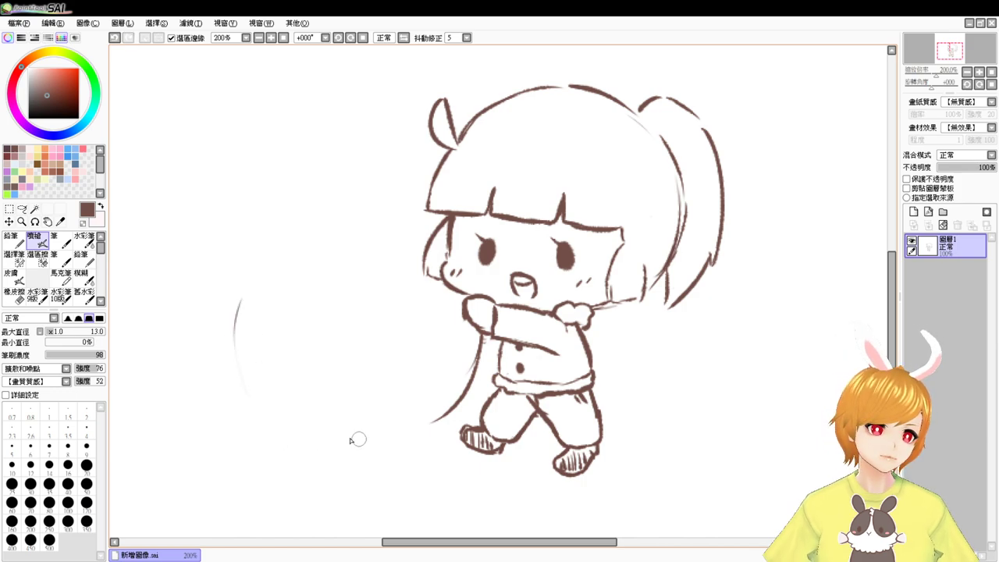
pyautogui.moveTo(294, 446)
pyautogui.mouseDown()
pyautogui.moveTo(346, 458)
pyautogui.moveTo(340, 444)
pyautogui.moveTo(330, 456)
pyautogui.moveTo(439, 439)
pyautogui.mouseUp()
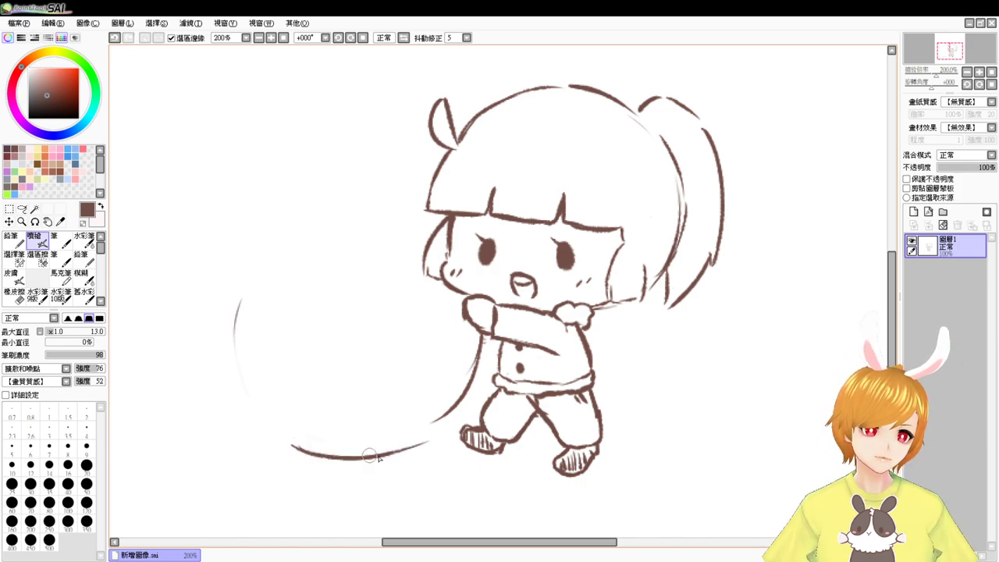
pyautogui.moveTo(375, 456)
pyautogui.mouseDown()
pyautogui.moveTo(458, 409)
pyautogui.moveTo(416, 447)
pyautogui.moveTo(464, 397)
pyautogui.mouseUp()
pyautogui.moveTo(490, 343); pyautogui.dragTo(461, 406)
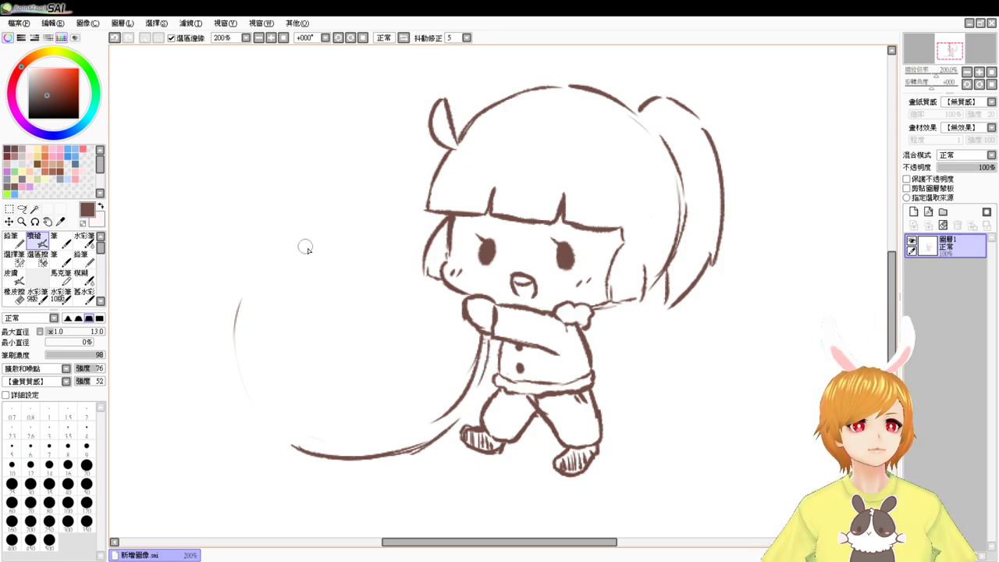
pyautogui.moveTo(229, 339); pyautogui.dragTo(265, 434)
pyautogui.moveTo(239, 362)
pyautogui.mouseDown()
pyautogui.moveTo(280, 440)
pyautogui.moveTo(254, 379)
pyautogui.moveTo(281, 437)
pyautogui.moveTo(272, 408)
pyautogui.moveTo(255, 396)
pyautogui.moveTo(290, 443)
pyautogui.mouseUp()
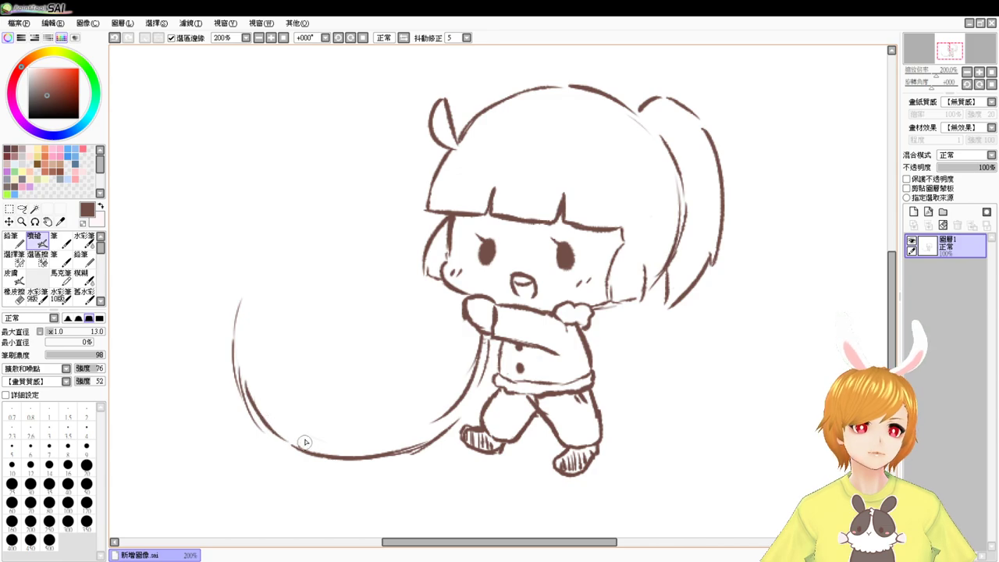
# Step: Erase the outline of the left trouser leg, keeping the foot
pyautogui.click(283, 38)
pyautogui.moveTo(631, 375); pyautogui.dragTo(685, 392)
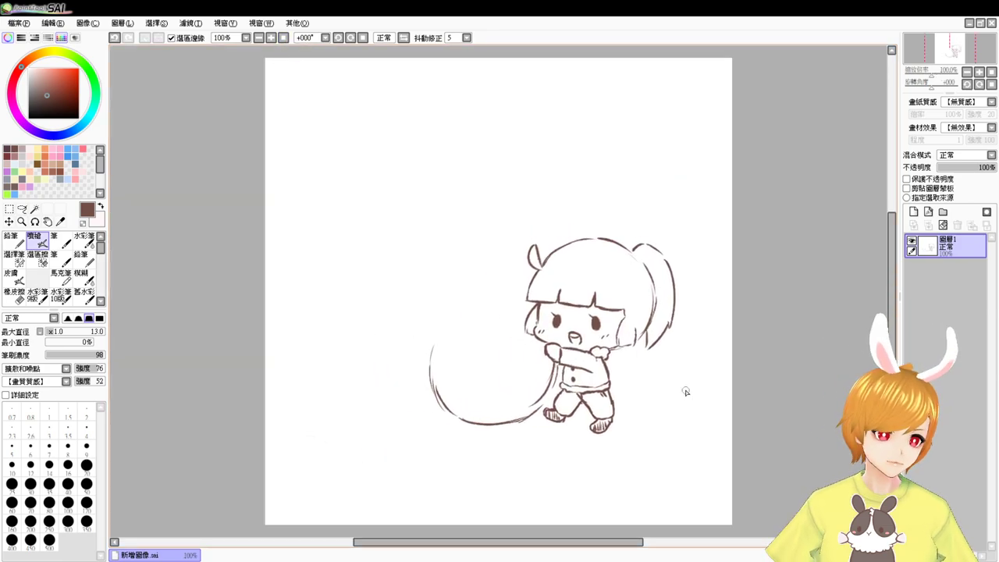
pyautogui.scroll(2, 687, 394)
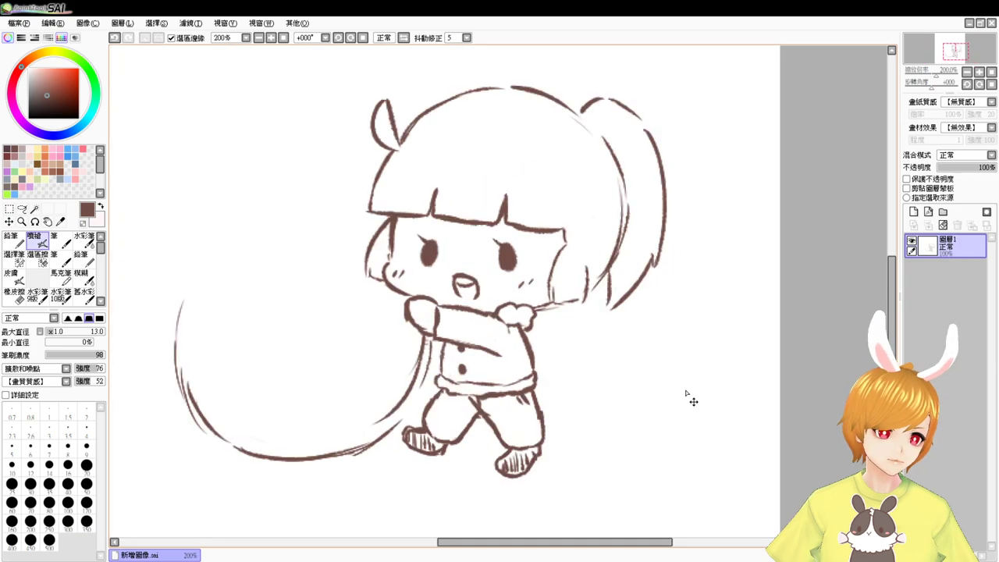
pyautogui.moveTo(685, 392); pyautogui.dragTo(690, 372)
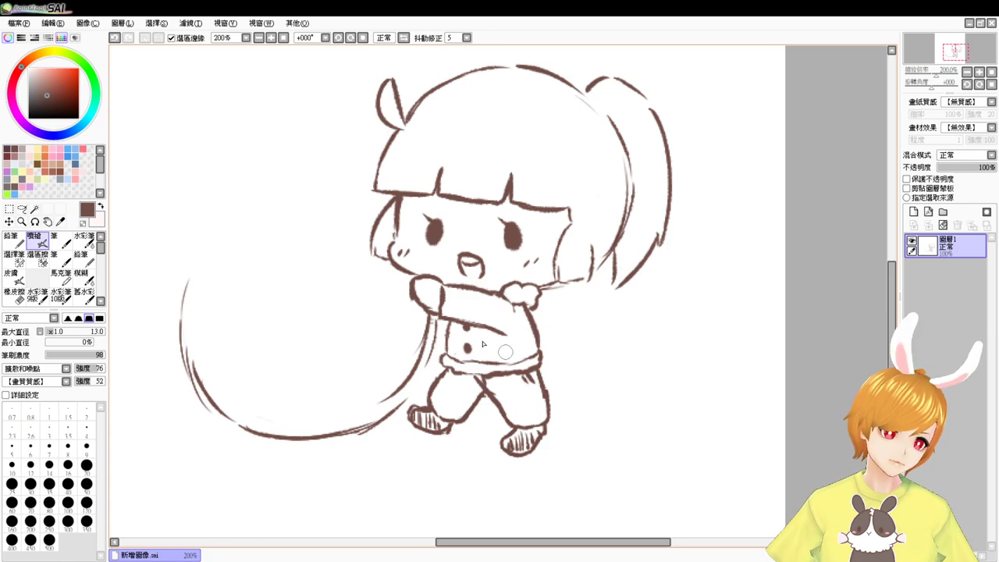
pyautogui.press('e')
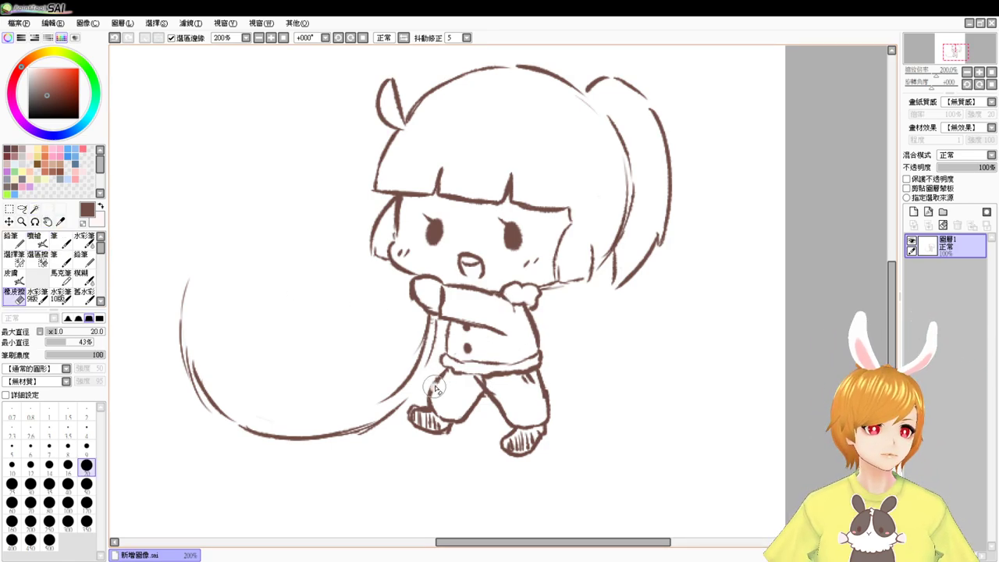
pyautogui.moveTo(436, 398); pyautogui.dragTo(468, 414)
pyautogui.press('b')
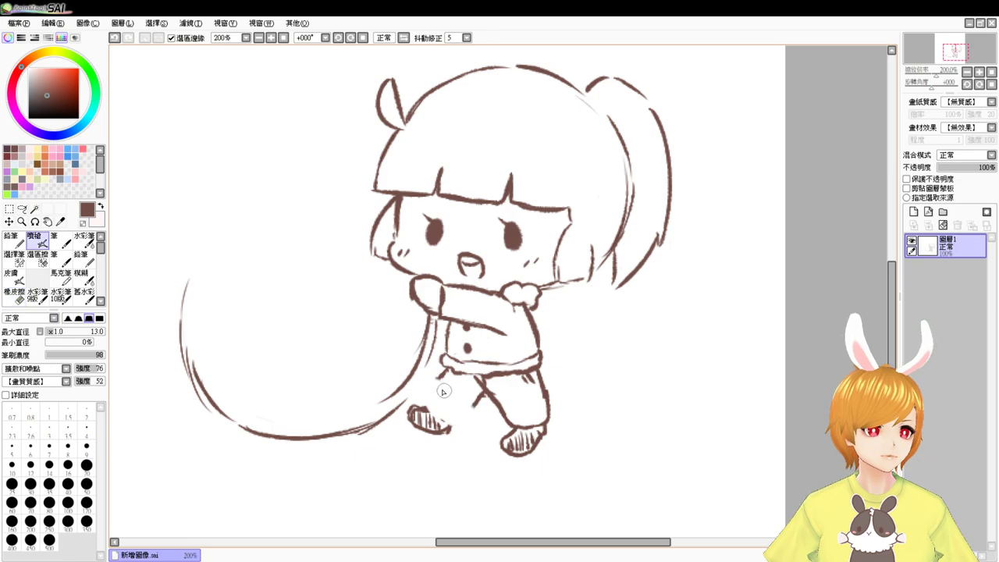
# Step: Erase the right trouser leg and draw a short flared skirt below the top's hem
pyautogui.moveTo(437, 380)
pyautogui.mouseDown()
pyautogui.moveTo(489, 420)
pyautogui.moveTo(499, 399)
pyautogui.moveTo(445, 398)
pyautogui.moveTo(434, 412)
pyautogui.moveTo(463, 403)
pyautogui.moveTo(450, 426)
pyautogui.mouseUp()
pyautogui.hotkey('ctrl', 'z')
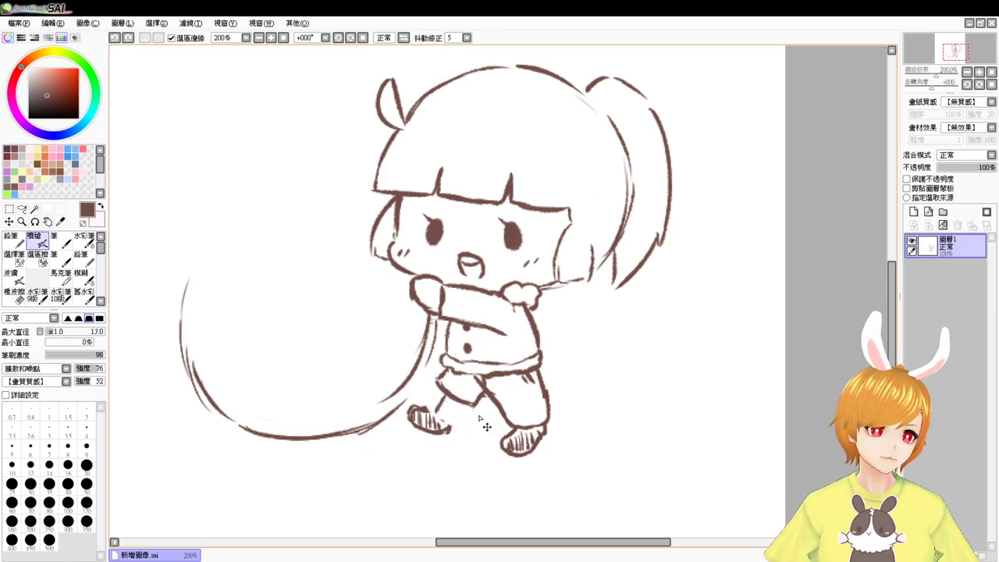
pyautogui.hotkey('ctrl', 'z')
pyautogui.press('e')
pyautogui.moveTo(477, 388)
pyautogui.mouseDown()
pyautogui.moveTo(510, 403)
pyautogui.moveTo(540, 386)
pyautogui.mouseUp()
pyautogui.press('b')
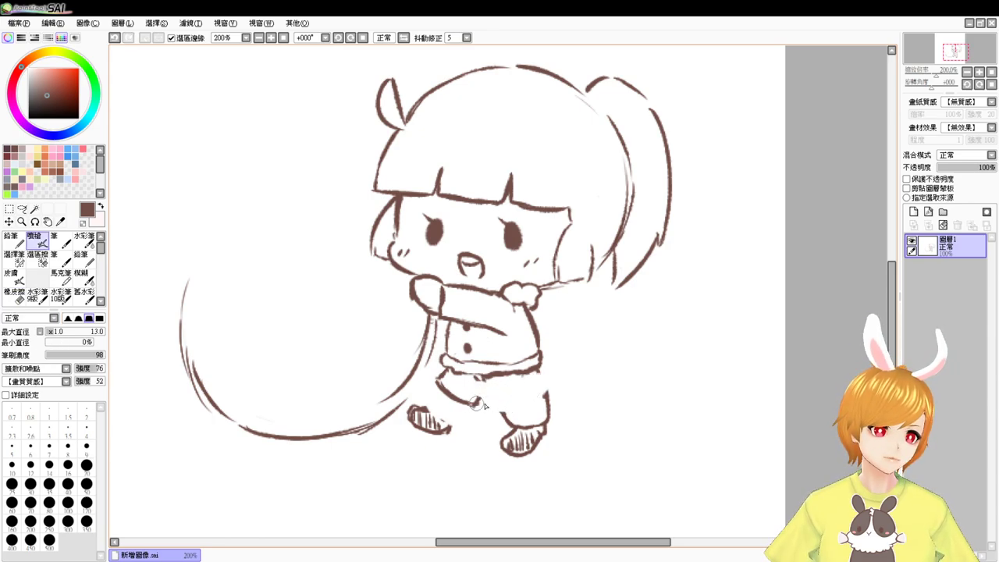
pyautogui.moveTo(475, 404)
pyautogui.mouseDown()
pyautogui.moveTo(523, 399)
pyautogui.moveTo(514, 402)
pyautogui.moveTo(542, 374)
pyautogui.moveTo(537, 402)
pyautogui.moveTo(498, 418)
pyautogui.moveTo(552, 410)
pyautogui.mouseUp()
pyautogui.press('e')
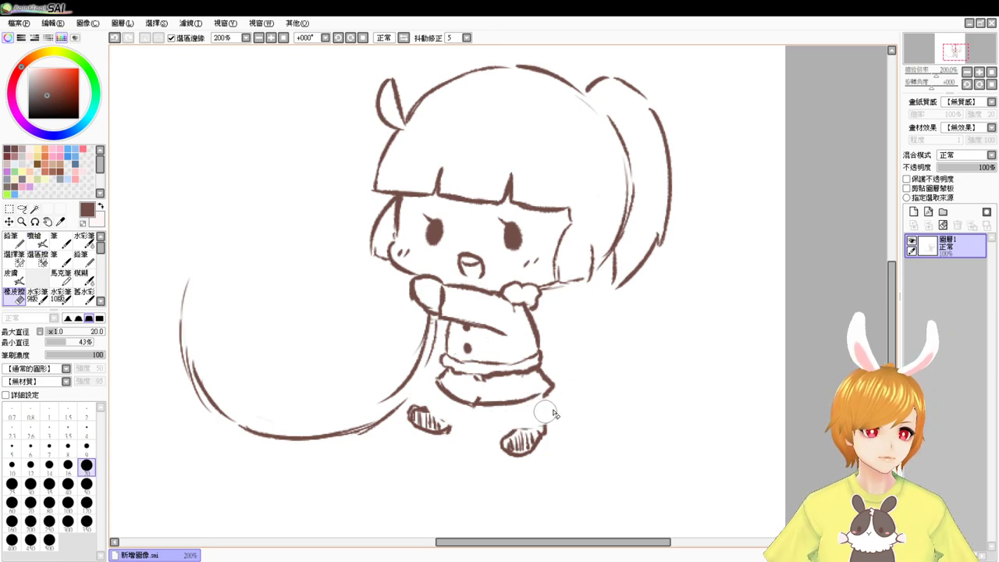
# Step: Clean up the skirt's lower edge and add short fold lines along it
pyautogui.press('b')
pyautogui.press('e')
pyautogui.moveTo(479, 398); pyautogui.dragTo(476, 391)
pyautogui.press('b')
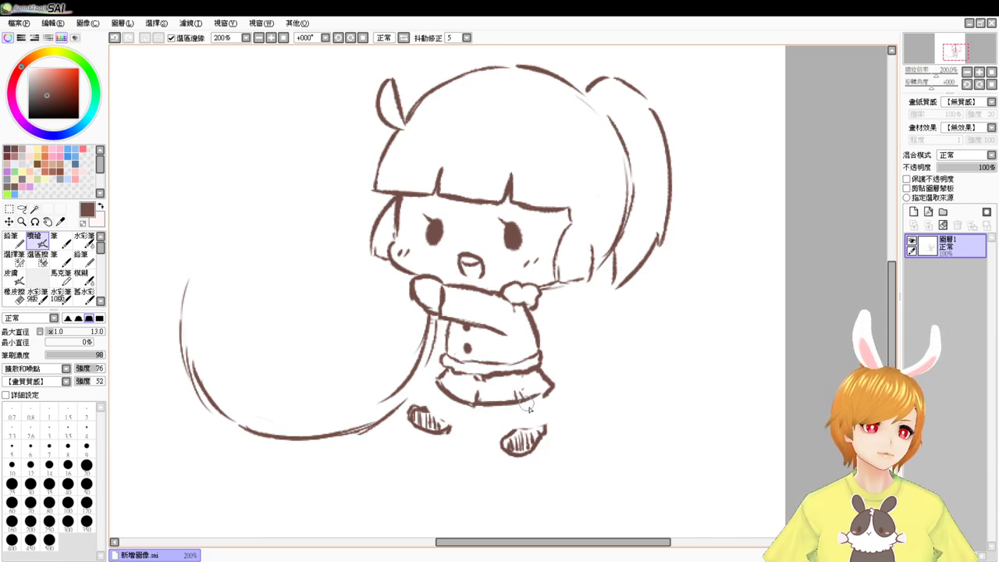
# Step: Draw two thin legs connecting the skirt's lower edge to the feet
pyautogui.moveTo(514, 403); pyautogui.dragTo(533, 439)
pyautogui.moveTo(532, 396); pyautogui.dragTo(540, 427)
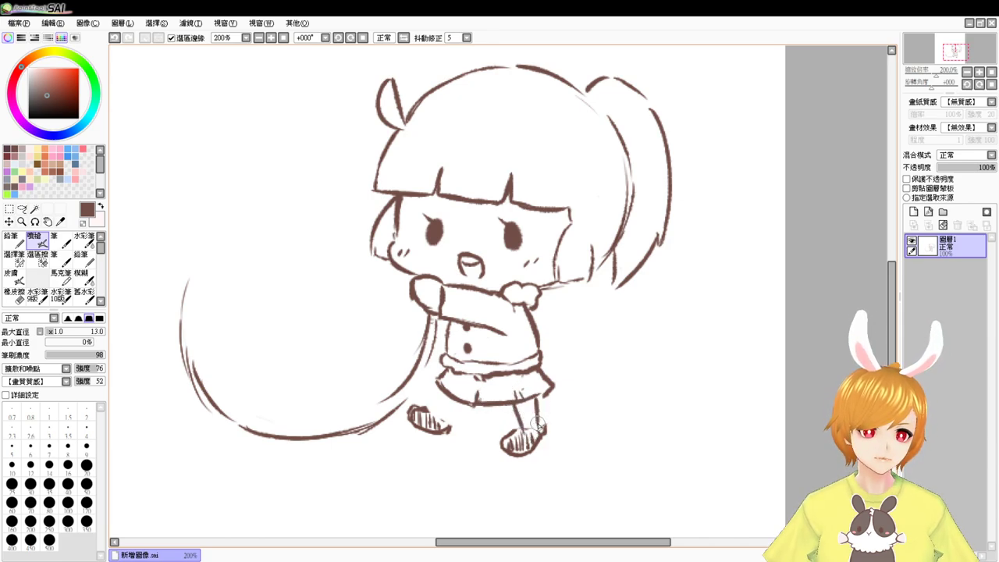
pyautogui.moveTo(450, 402)
pyautogui.mouseDown()
pyautogui.moveTo(441, 419)
pyautogui.moveTo(467, 414)
pyautogui.moveTo(453, 426)
pyautogui.mouseUp()
pyautogui.hotkey('ctrl', 'z')
pyautogui.hotkey('ctrl', 'z')
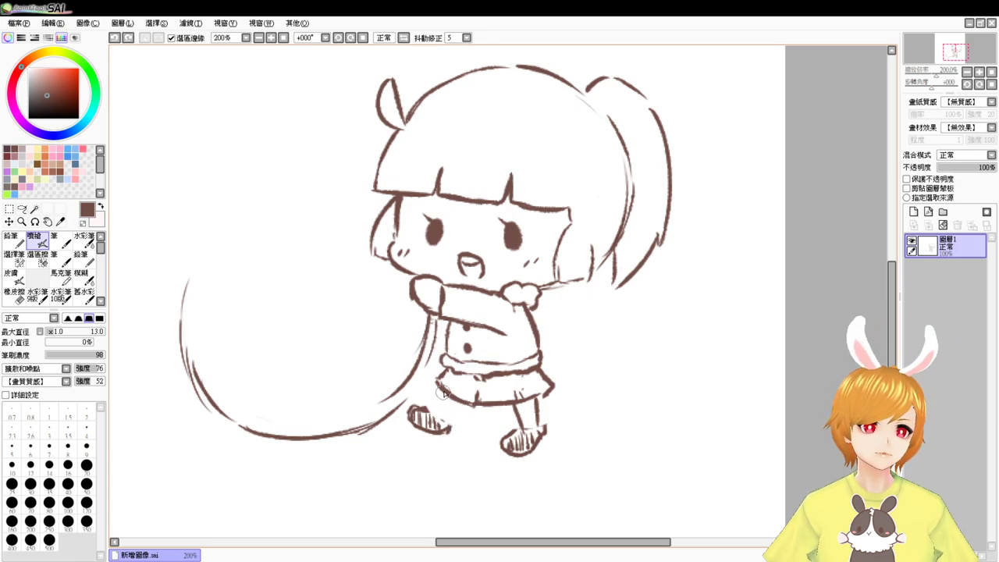
pyautogui.moveTo(443, 393)
pyautogui.mouseDown()
pyautogui.moveTo(434, 422)
pyautogui.moveTo(445, 427)
pyautogui.mouseUp()
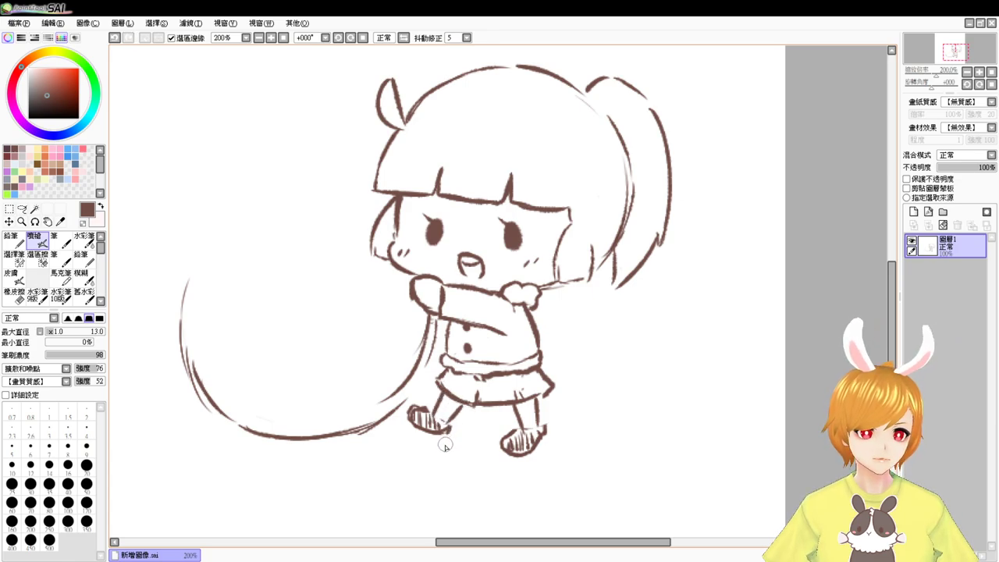
# Step: Redraw the right foot as a smaller hatched shape with a line across the ankle
pyautogui.moveTo(535, 431)
pyautogui.mouseDown()
pyautogui.moveTo(532, 443)
pyautogui.moveTo(540, 422)
pyautogui.moveTo(520, 435)
pyautogui.moveTo(541, 437)
pyautogui.moveTo(509, 441)
pyautogui.moveTo(531, 459)
pyautogui.mouseUp()
pyautogui.hotkey('ctrl', 'z')
pyautogui.press('e')
pyautogui.press('b')
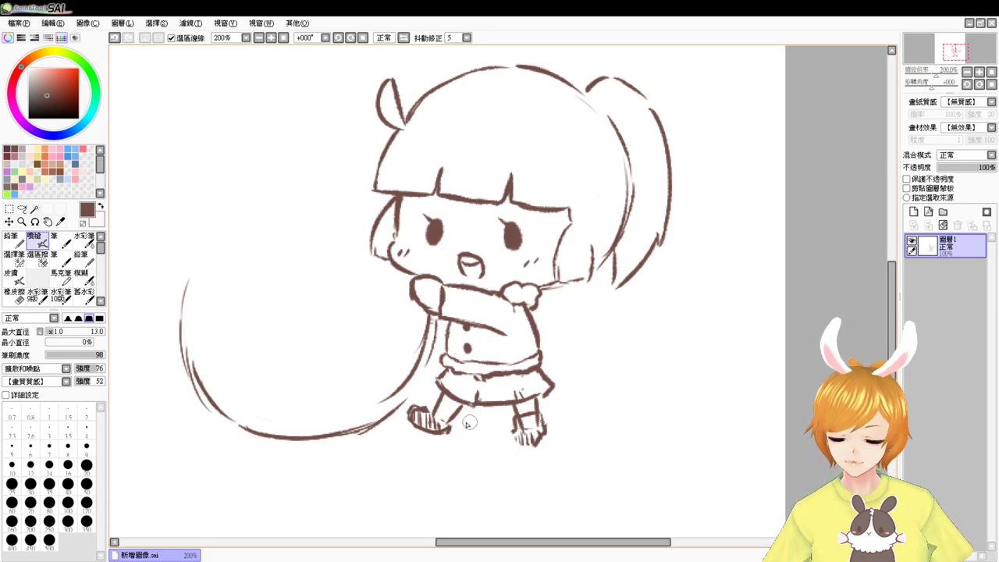
# Step: Erase the left foot, then the right leg and its foot
pyautogui.press('e')
pyautogui.moveTo(445, 422)
pyautogui.mouseDown()
pyautogui.moveTo(412, 424)
pyautogui.moveTo(421, 416)
pyautogui.moveTo(445, 434)
pyautogui.mouseUp()
pyautogui.press('e')
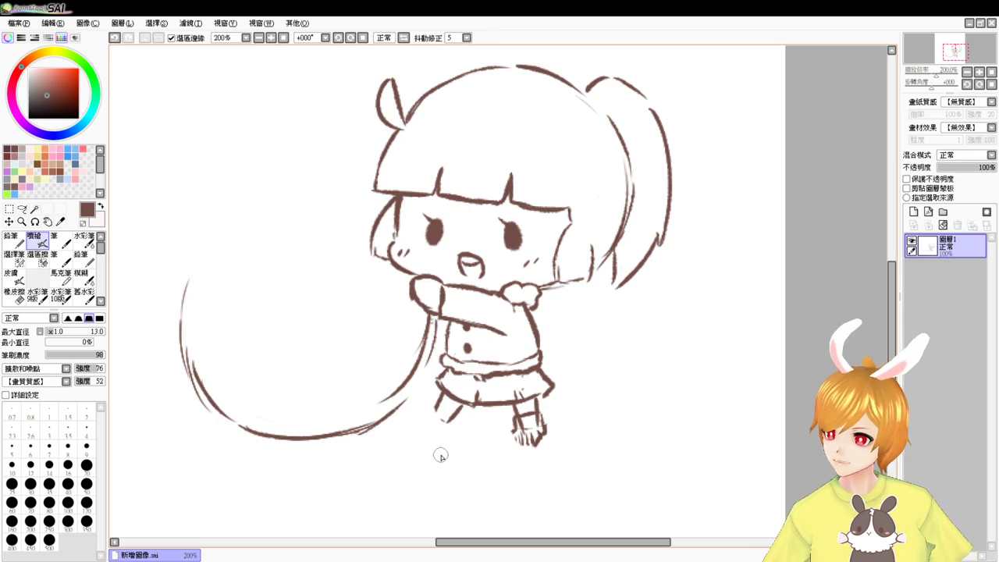
pyautogui.press('e')
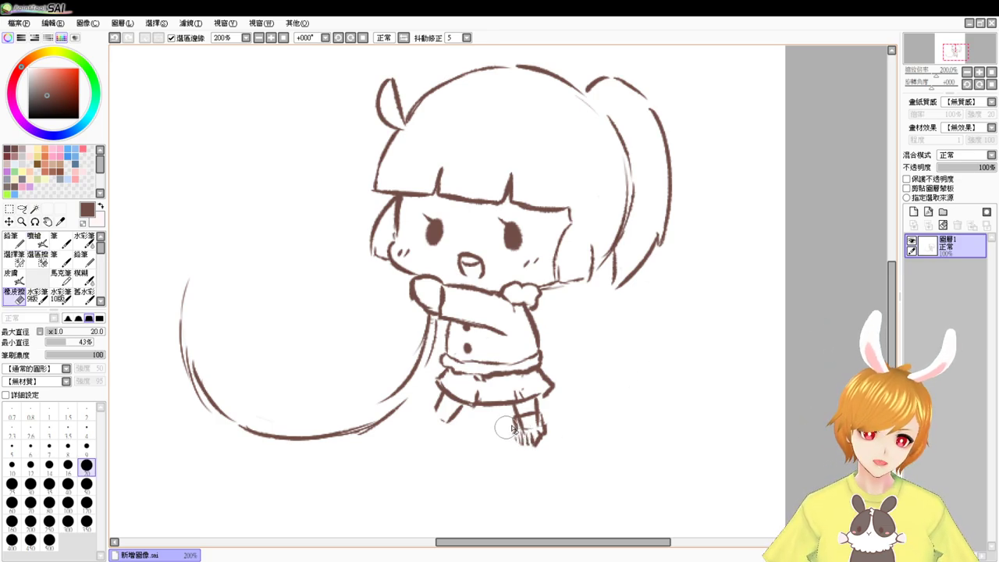
pyautogui.moveTo(512, 425)
pyautogui.mouseDown()
pyautogui.moveTo(530, 436)
pyautogui.moveTo(511, 421)
pyautogui.moveTo(542, 412)
pyautogui.moveTo(517, 436)
pyautogui.mouseUp()
pyautogui.press('e')
# Step: Redraw the right leg as two short slanted lines under the skirt
pyautogui.press('e')
pyautogui.press('e')
pyautogui.moveTo(528, 402)
pyautogui.mouseDown()
pyautogui.moveTo(535, 431)
pyautogui.moveTo(531, 413)
pyautogui.moveTo(519, 421)
pyautogui.moveTo(504, 406)
pyautogui.moveTo(515, 437)
pyautogui.mouseUp()
pyautogui.hotkey('ctrl', 'z')
pyautogui.hotkey('ctrl', 'z')
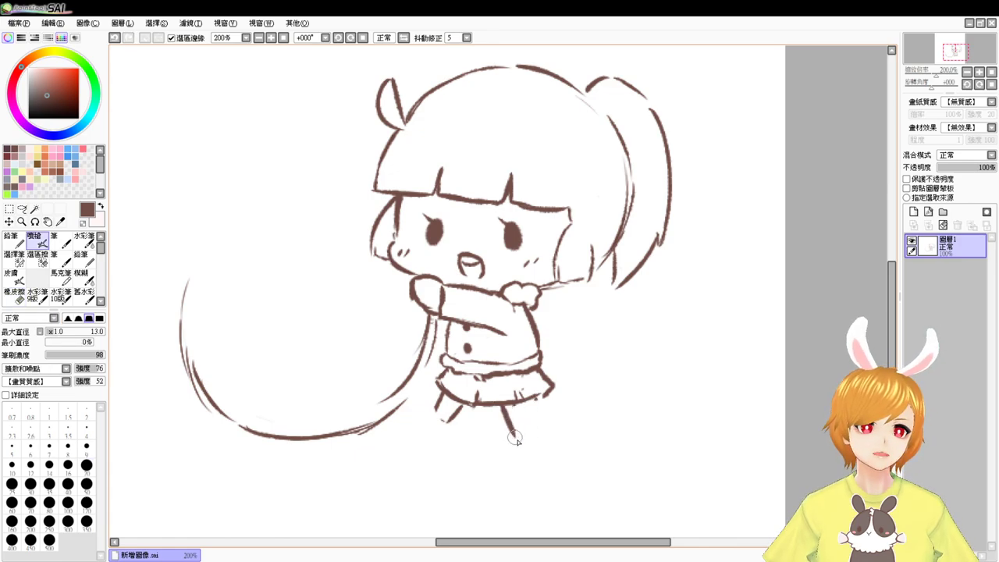
pyautogui.moveTo(531, 396); pyautogui.dragTo(539, 442)
pyautogui.hotkey('ctrl', 'z')
pyautogui.moveTo(524, 394); pyautogui.dragTo(535, 437)
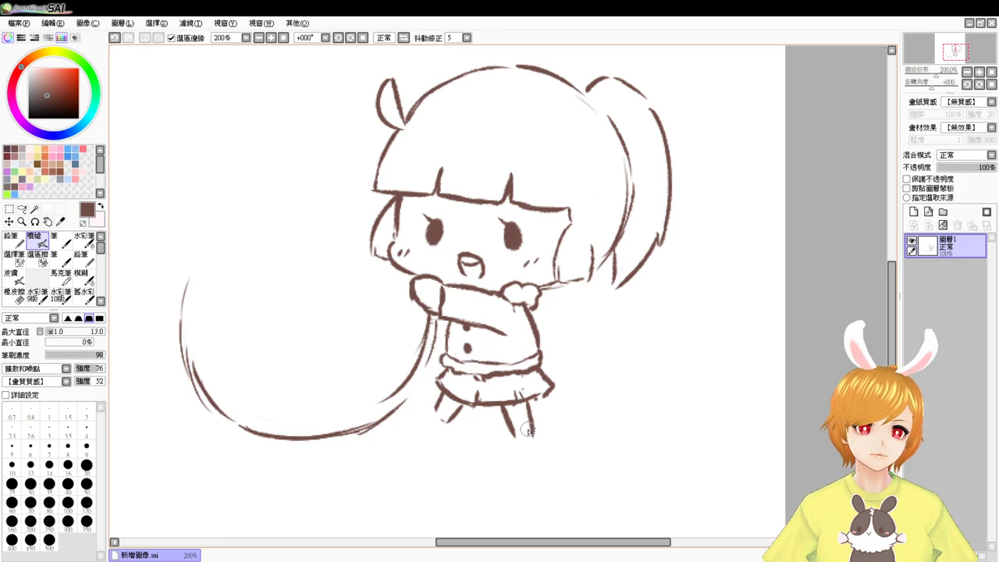
# Step: Erase the left leg, redraw it as two short lines beside the right leg, and add a line across the right leg
pyautogui.press('e')
pyautogui.moveTo(434, 402)
pyautogui.mouseDown()
pyautogui.moveTo(464, 425)
pyautogui.moveTo(452, 396)
pyautogui.moveTo(453, 426)
pyautogui.moveTo(452, 396)
pyautogui.moveTo(446, 429)
pyautogui.moveTo(457, 425)
pyautogui.moveTo(455, 398)
pyautogui.moveTo(473, 433)
pyautogui.moveTo(470, 402)
pyautogui.moveTo(500, 435)
pyautogui.mouseUp()
pyautogui.press('e')
pyautogui.hotkey('ctrl', 'z')
pyautogui.hotkey('ctrl', 'z')
pyautogui.hotkey('ctrl', 'z')
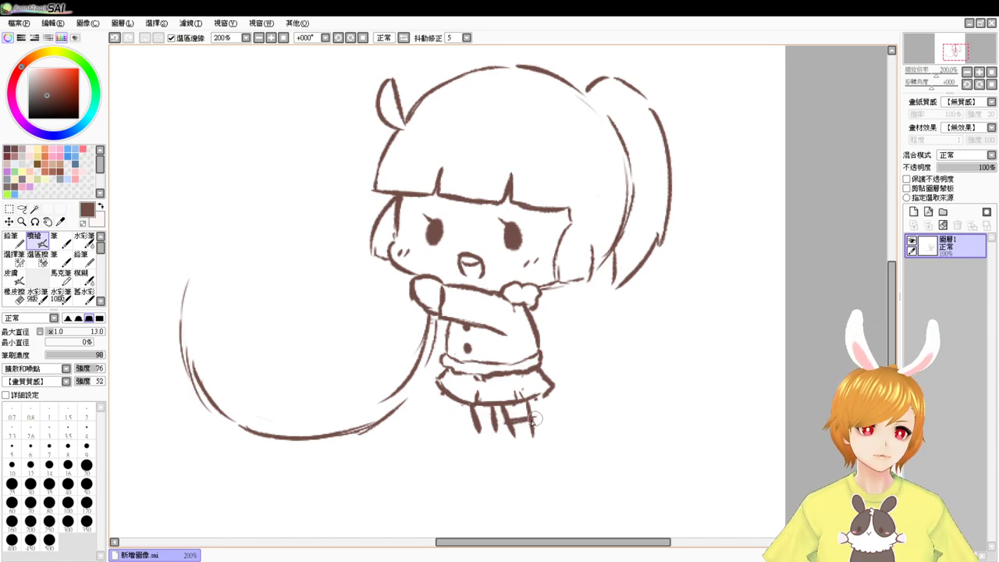
# Step: Draw a rounded boot below the cuff line of each leg and clean up the overlapping lines between them
pyautogui.moveTo(505, 420)
pyautogui.mouseDown()
pyautogui.moveTo(517, 448)
pyautogui.moveTo(536, 439)
pyautogui.moveTo(539, 450)
pyautogui.mouseUp()
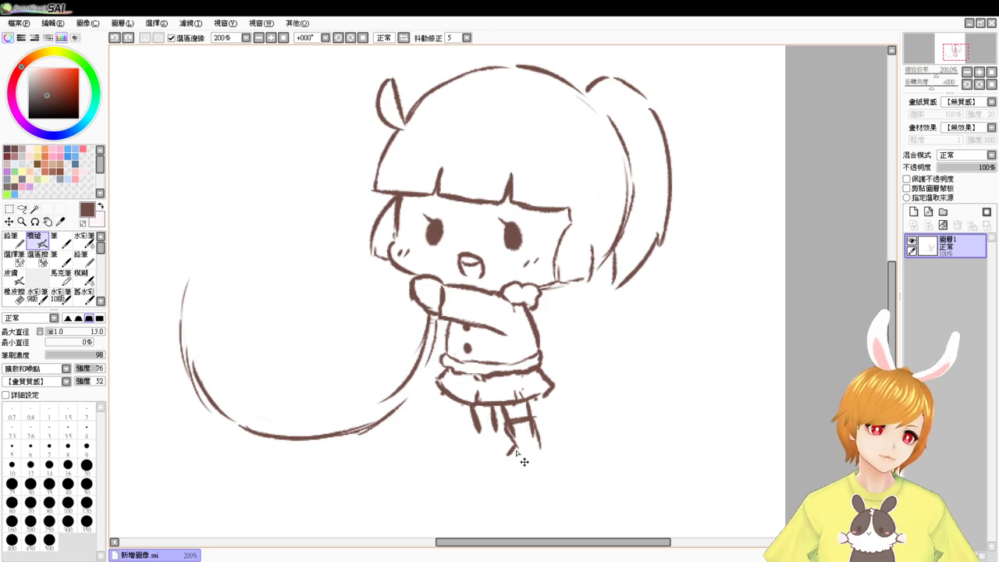
pyautogui.moveTo(515, 449)
pyautogui.mouseDown()
pyautogui.moveTo(511, 471)
pyautogui.moveTo(531, 475)
pyautogui.moveTo(539, 451)
pyautogui.mouseUp()
pyautogui.moveTo(480, 426)
pyautogui.mouseDown()
pyautogui.moveTo(488, 423)
pyautogui.moveTo(481, 473)
pyautogui.mouseUp()
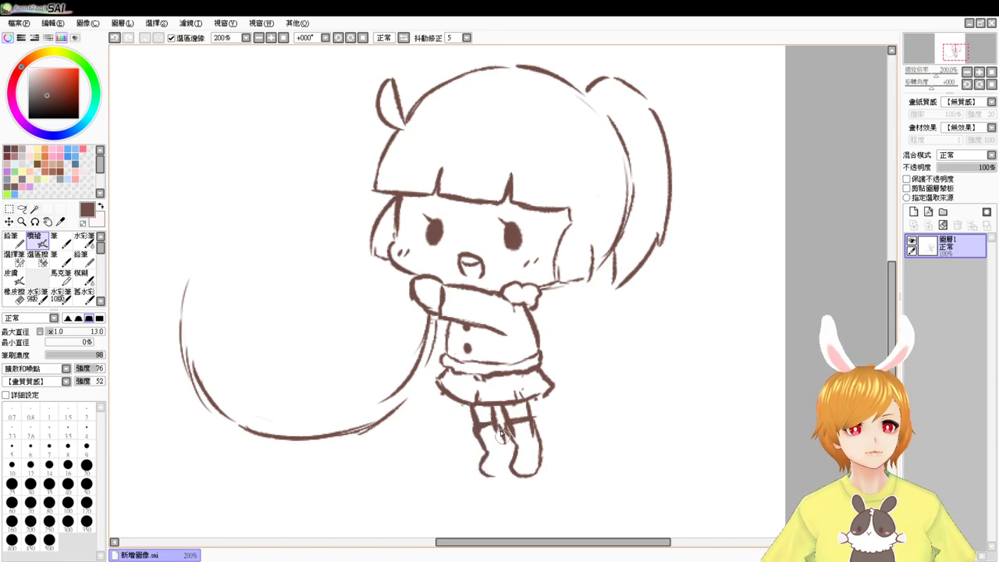
pyautogui.moveTo(500, 430)
pyautogui.mouseDown()
pyautogui.moveTo(511, 459)
pyautogui.moveTo(503, 441)
pyautogui.moveTo(508, 451)
pyautogui.mouseUp()
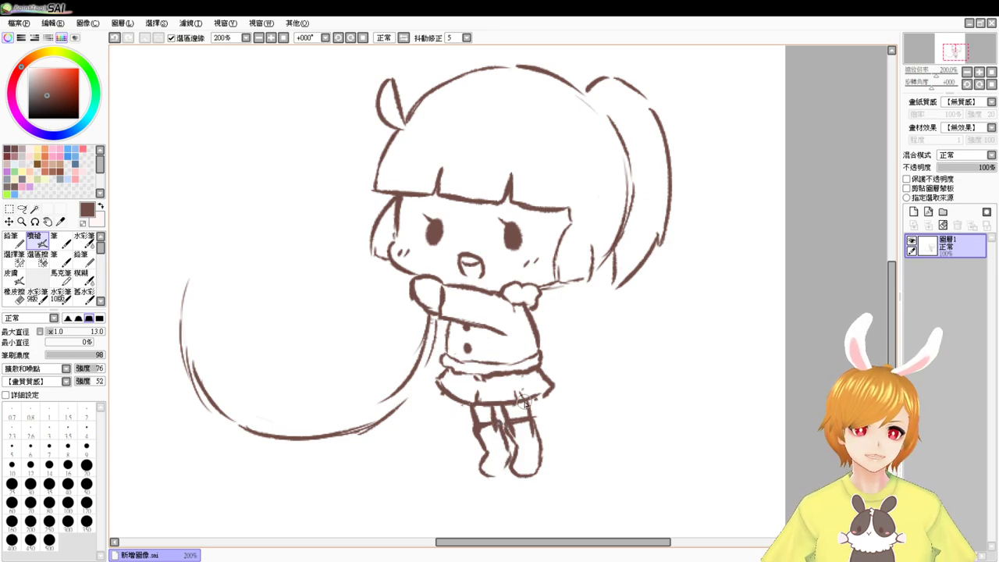
pyautogui.press('e')
pyautogui.moveTo(462, 473)
pyautogui.mouseDown()
pyautogui.moveTo(498, 475)
pyautogui.moveTo(482, 457)
pyautogui.moveTo(483, 470)
pyautogui.moveTo(502, 471)
pyautogui.moveTo(520, 435)
pyautogui.moveTo(493, 451)
pyautogui.moveTo(486, 429)
pyautogui.moveTo(498, 449)
pyautogui.moveTo(486, 431)
pyautogui.moveTo(525, 439)
pyautogui.mouseUp()
pyautogui.press('b')
pyautogui.press('e')
pyautogui.press('b')
# Step: Redraw the sides and bottom of the large rounded shape as a wider, deeper outline outside the old curve
pyautogui.moveTo(428, 390); pyautogui.dragTo(490, 404)
pyautogui.moveTo(490, 364)
pyautogui.mouseDown()
pyautogui.moveTo(503, 346)
pyautogui.moveTo(514, 367)
pyautogui.moveTo(510, 350)
pyautogui.moveTo(503, 370)
pyautogui.mouseUp()
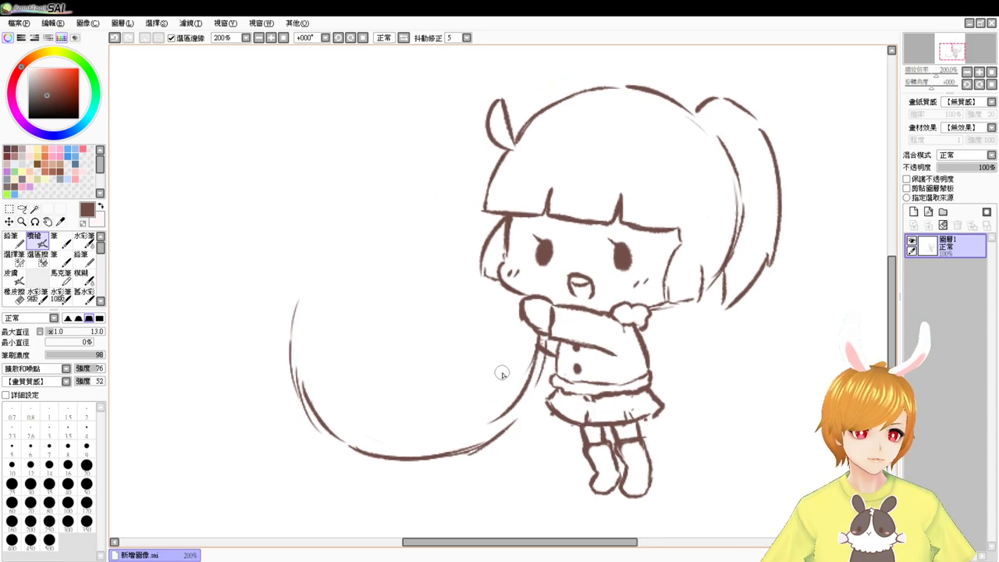
pyautogui.moveTo(541, 339)
pyautogui.mouseDown()
pyautogui.moveTo(547, 400)
pyautogui.moveTo(521, 457)
pyautogui.mouseUp()
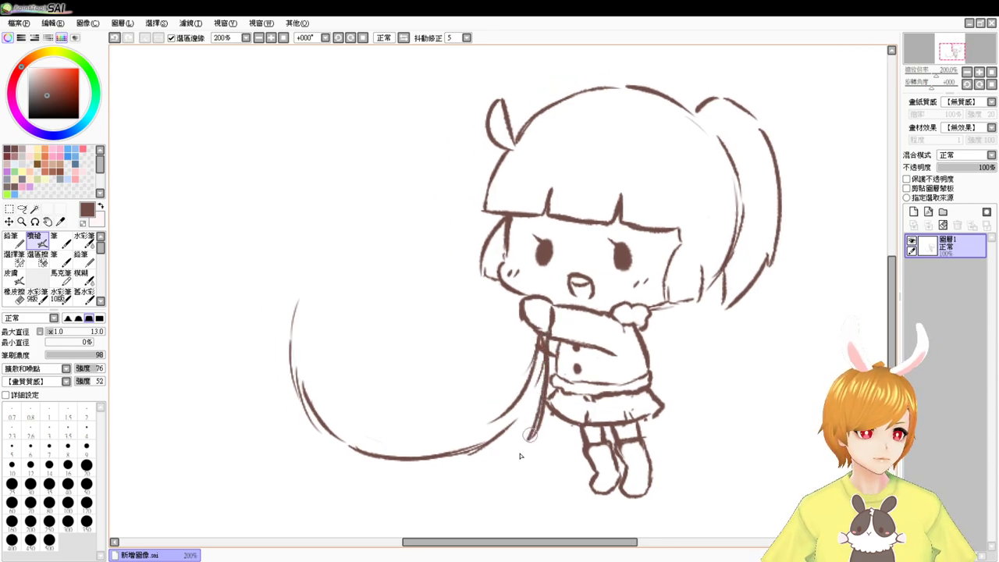
pyautogui.moveTo(545, 394); pyautogui.dragTo(511, 460)
pyautogui.moveTo(297, 300); pyautogui.dragTo(290, 411)
pyautogui.moveTo(291, 359); pyautogui.dragTo(312, 460)
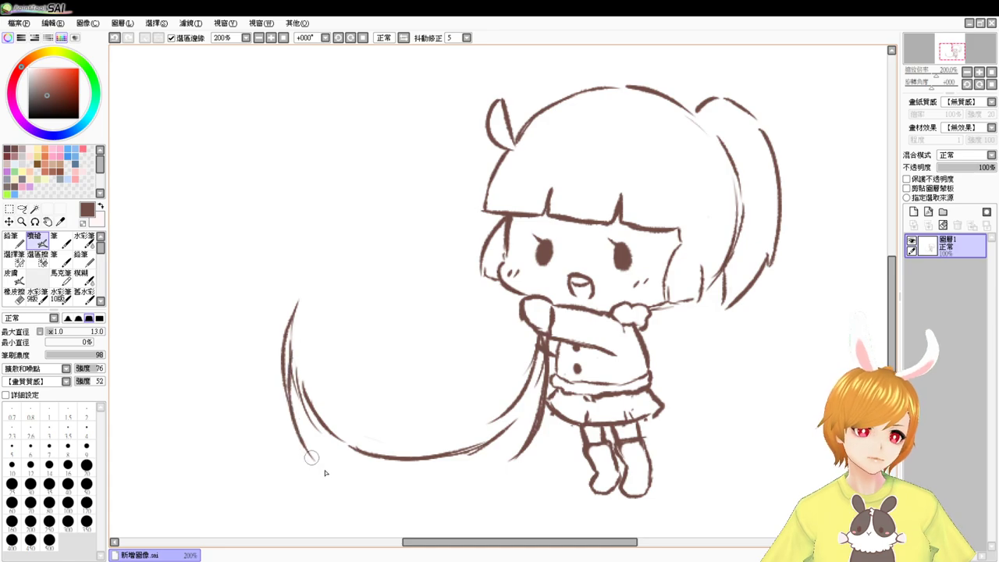
pyautogui.moveTo(298, 396)
pyautogui.mouseDown()
pyautogui.moveTo(342, 469)
pyautogui.moveTo(505, 472)
pyautogui.mouseUp()
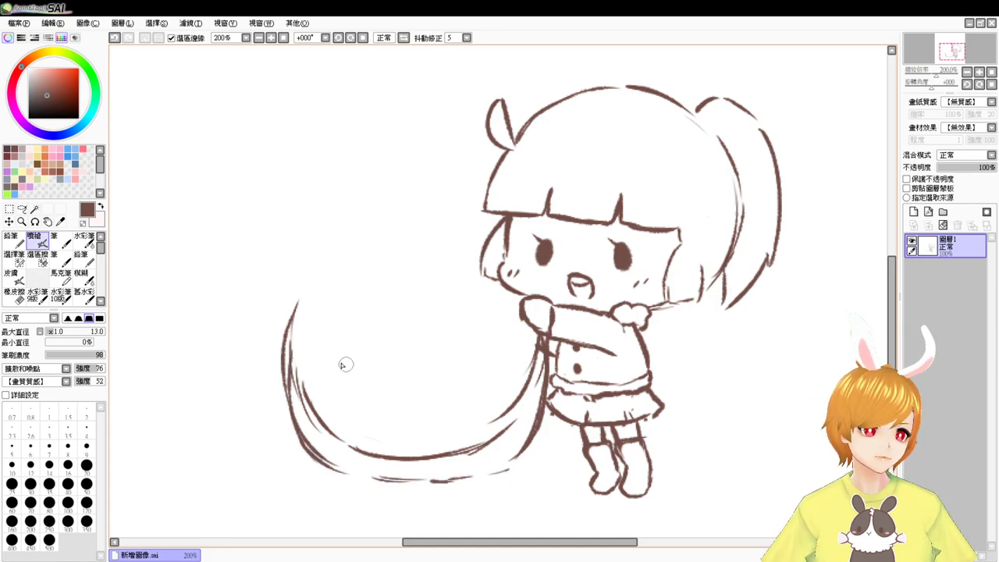
# Step: Erase the old inner curve of the large rounded shape
pyautogui.press('e')
pyautogui.moveTo(301, 353)
pyautogui.mouseDown()
pyautogui.moveTo(364, 440)
pyautogui.moveTo(451, 459)
pyautogui.moveTo(526, 346)
pyautogui.moveTo(528, 362)
pyautogui.mouseUp()
pyautogui.press('v')
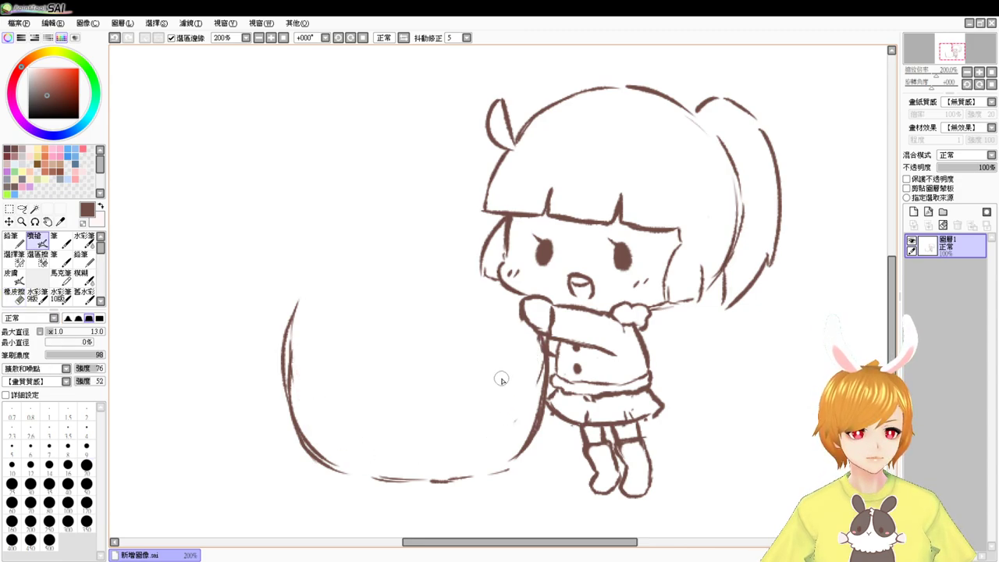
# Step: Erase and redraw the left leg's outer line down to the boot, and tidy the inner edge of the right boot
pyautogui.moveTo(718, 442); pyautogui.dragTo(650, 378)
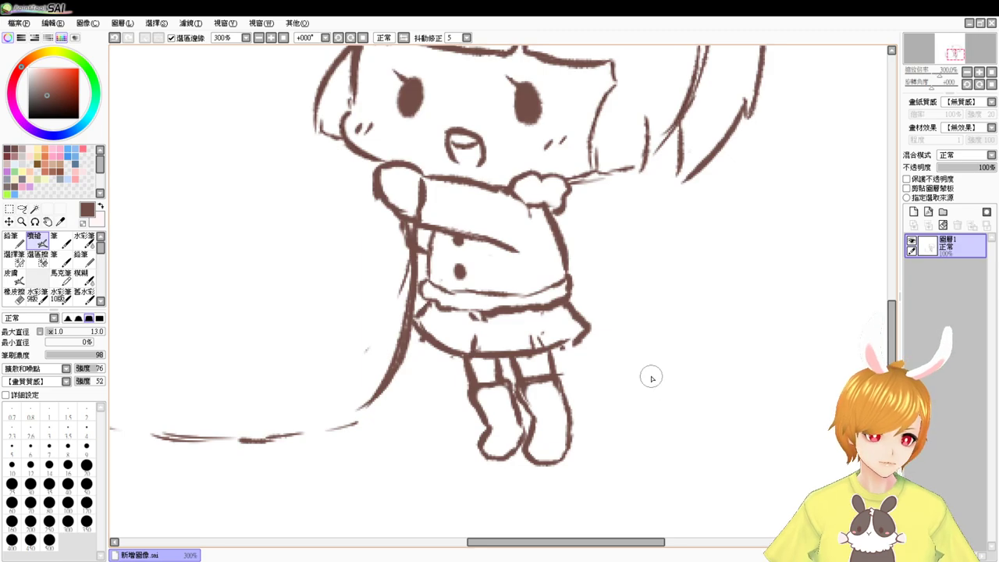
pyautogui.press('e')
pyautogui.moveTo(467, 361); pyautogui.dragTo(479, 414)
pyautogui.press('b')
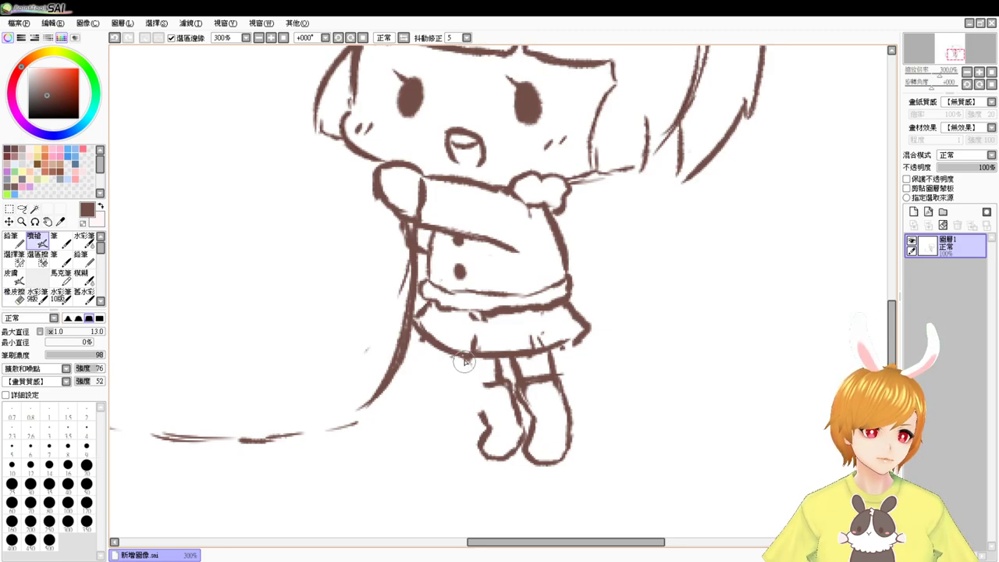
pyautogui.moveTo(466, 358)
pyautogui.mouseDown()
pyautogui.moveTo(473, 389)
pyautogui.moveTo(488, 383)
pyautogui.moveTo(473, 388)
pyautogui.moveTo(490, 432)
pyautogui.mouseUp()
pyautogui.press('e')
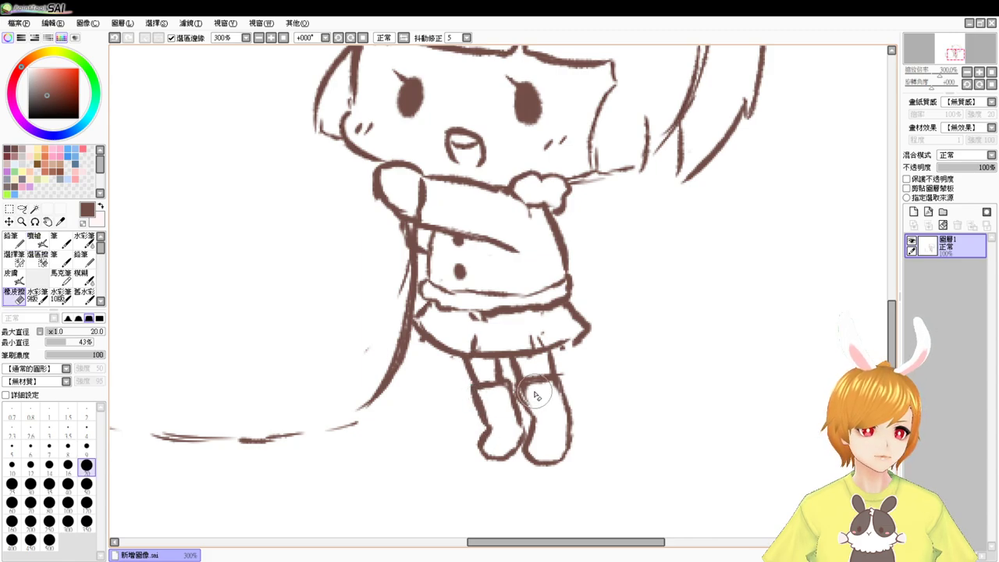
pyautogui.moveTo(536, 394)
pyautogui.mouseDown()
pyautogui.moveTo(528, 391)
pyautogui.moveTo(530, 407)
pyautogui.moveTo(522, 391)
pyautogui.moveTo(537, 428)
pyautogui.moveTo(531, 422)
pyautogui.mouseUp()
pyautogui.press('b')
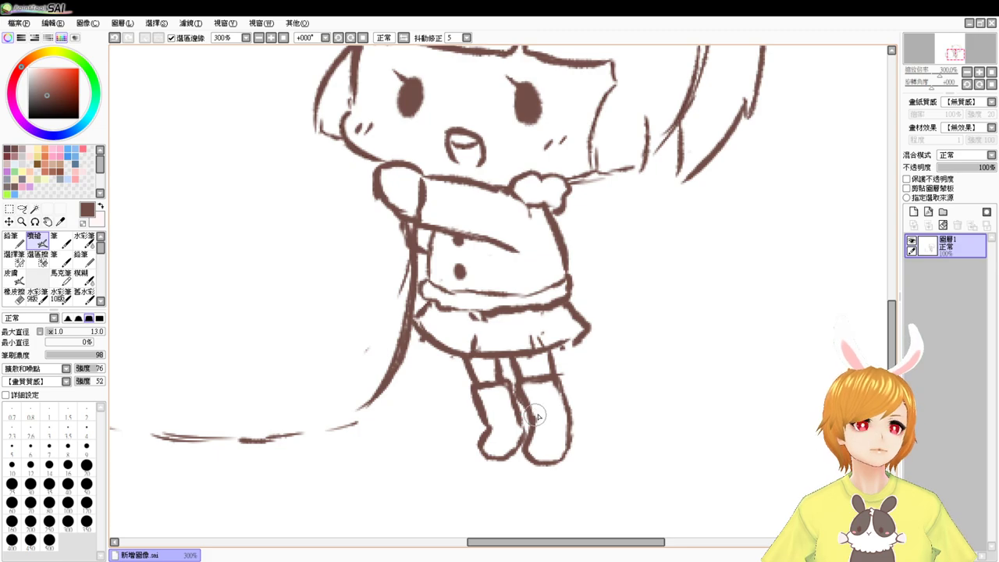
# Step: Set the eraser size to 9 and touch up the thigh lines just under the skirt hem
pyautogui.press('e')
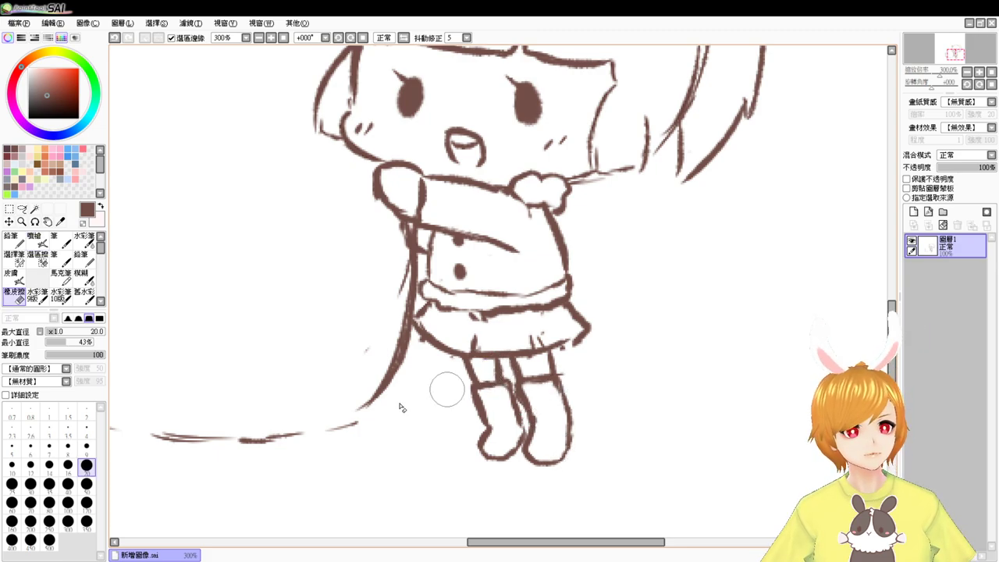
pyautogui.click(87, 446)
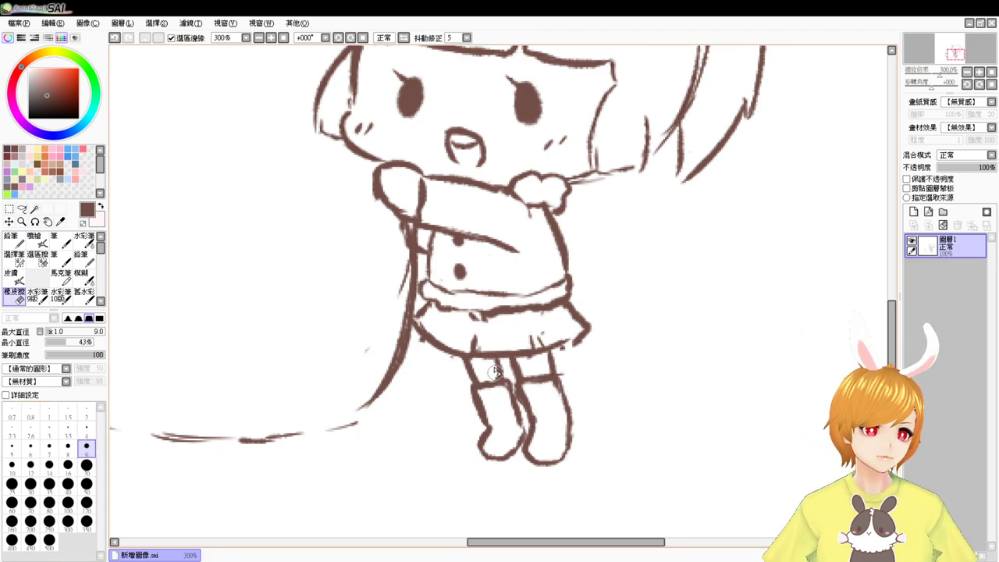
pyautogui.press('b')
pyautogui.moveTo(578, 340); pyautogui.dragTo(551, 350)
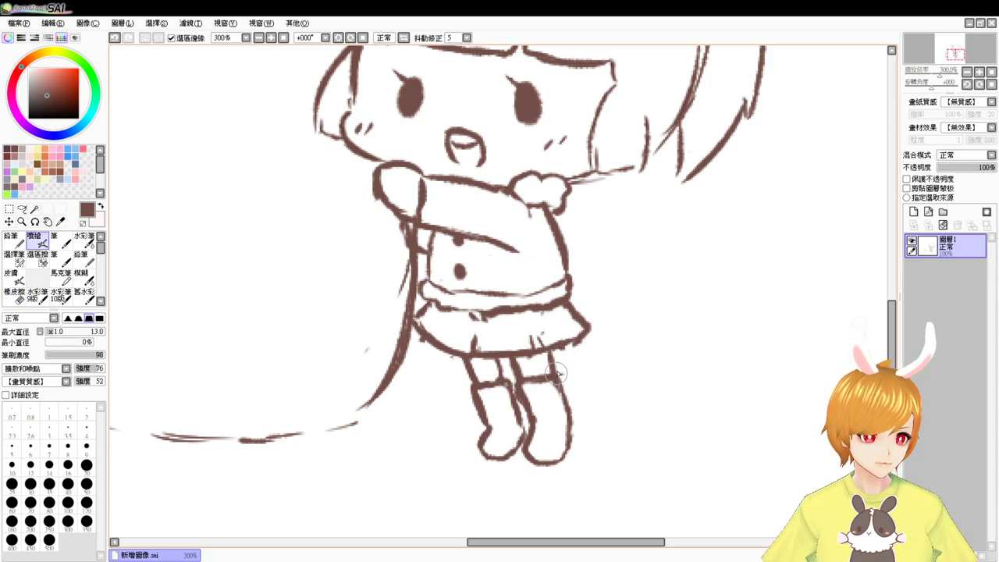
pyautogui.press('e')
pyautogui.press('v')
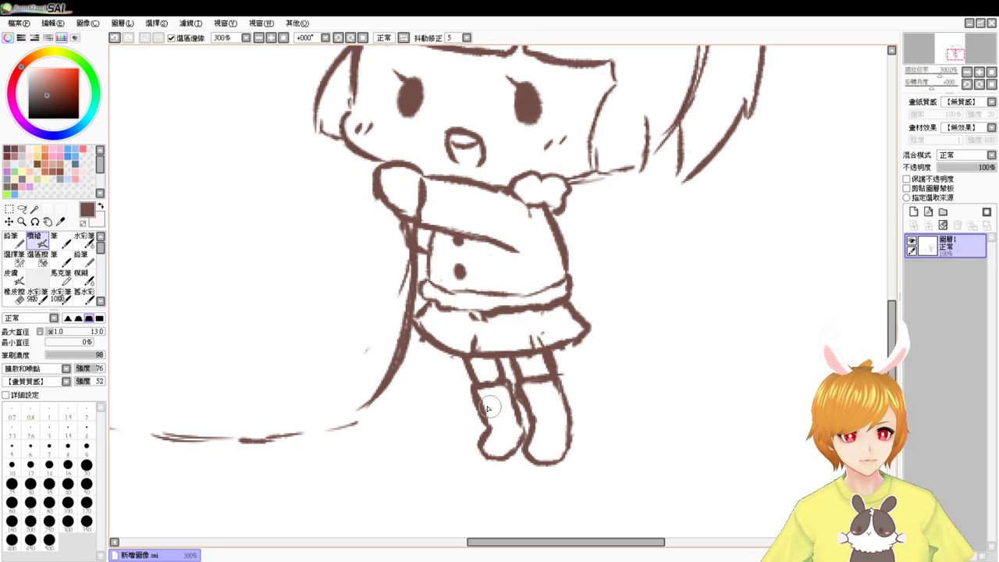
# Step: Add a lengthwise strip with short cross marks along the inside of each boot
pyautogui.moveTo(479, 401); pyautogui.dragTo(487, 398)
pyautogui.moveTo(482, 410); pyautogui.dragTo(494, 423)
pyautogui.moveTo(535, 384); pyautogui.dragTo(538, 438)
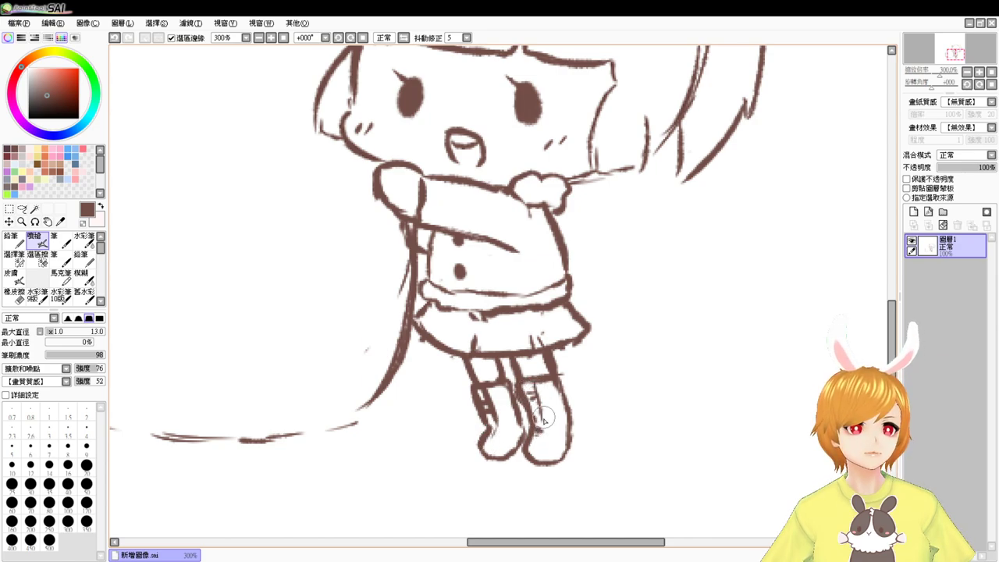
pyautogui.moveTo(481, 414); pyautogui.dragTo(541, 453)
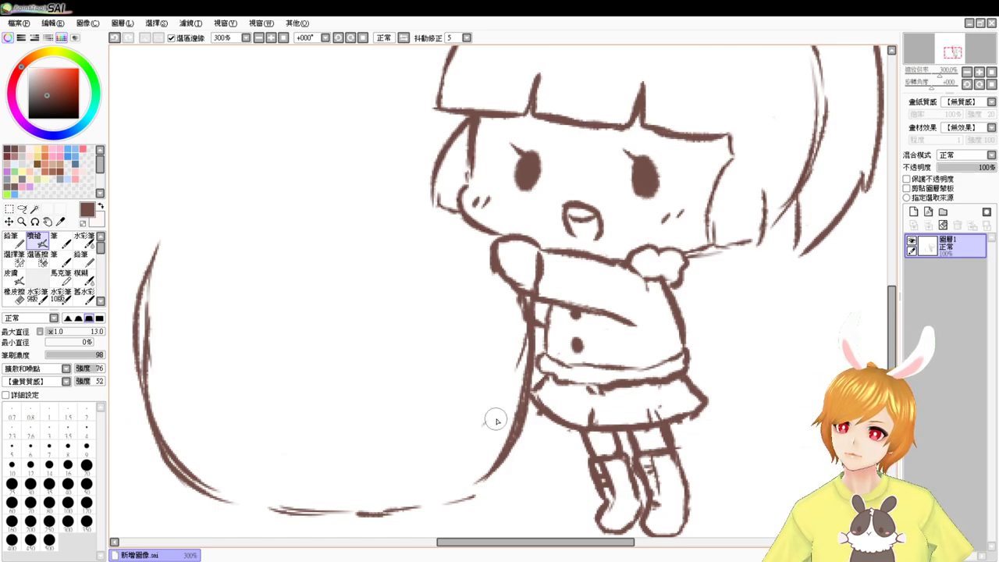
# Step: Rework the skirt's left edge, draw vertical pleat lines across the skirt, and sketch a round tail behind the waist
pyautogui.press('e')
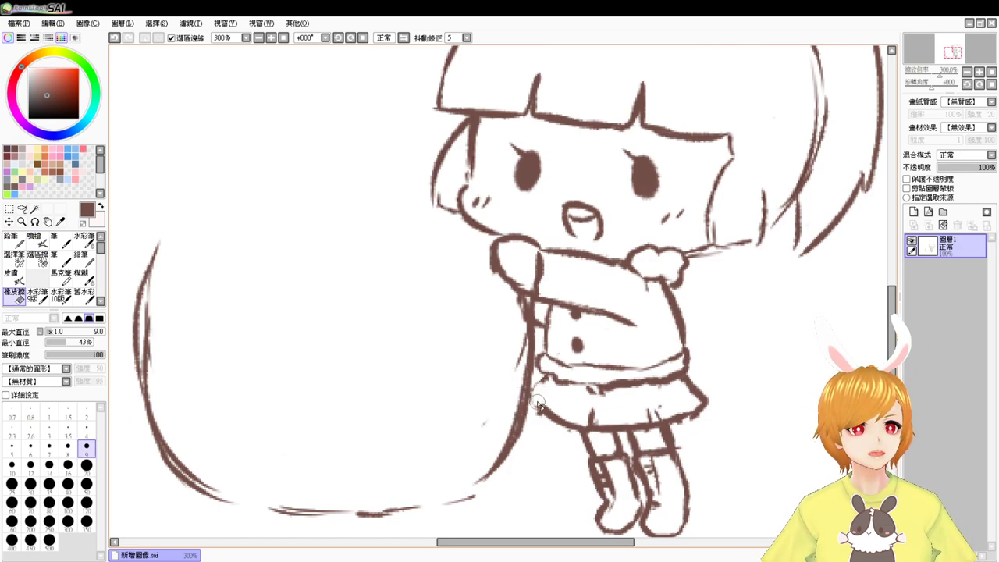
pyautogui.press('e')
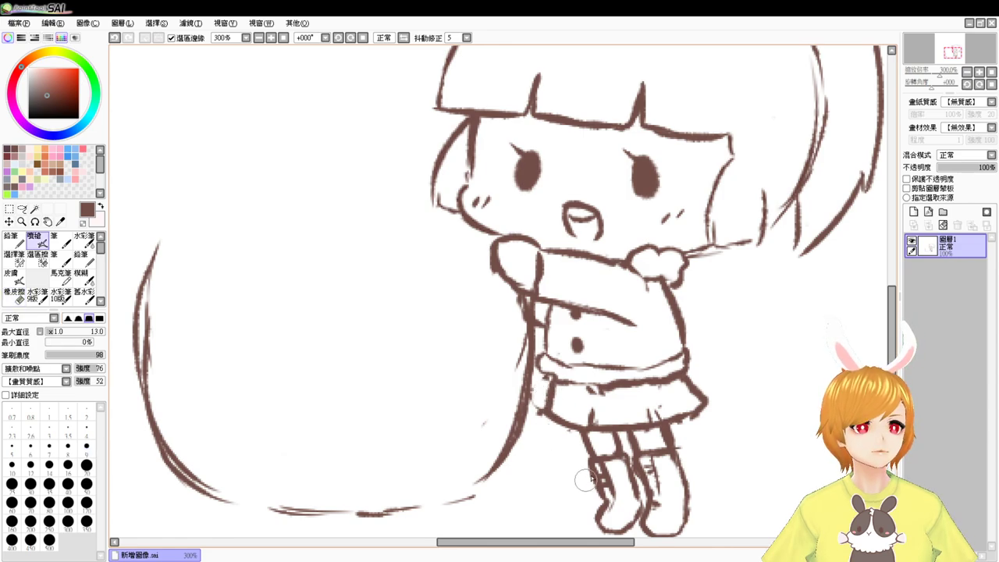
pyautogui.moveTo(643, 386)
pyautogui.mouseDown()
pyautogui.moveTo(652, 424)
pyautogui.moveTo(658, 419)
pyautogui.mouseUp()
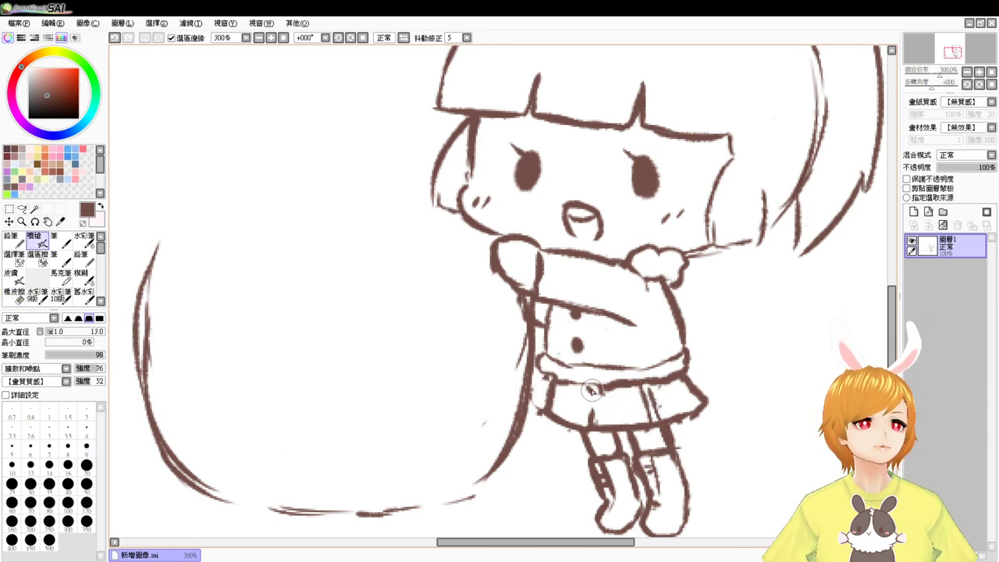
pyautogui.moveTo(603, 343)
pyautogui.mouseDown()
pyautogui.moveTo(647, 401)
pyautogui.moveTo(618, 367)
pyautogui.mouseUp()
pyautogui.moveTo(735, 409)
pyautogui.mouseDown()
pyautogui.moveTo(750, 398)
pyautogui.moveTo(772, 435)
pyautogui.mouseUp()
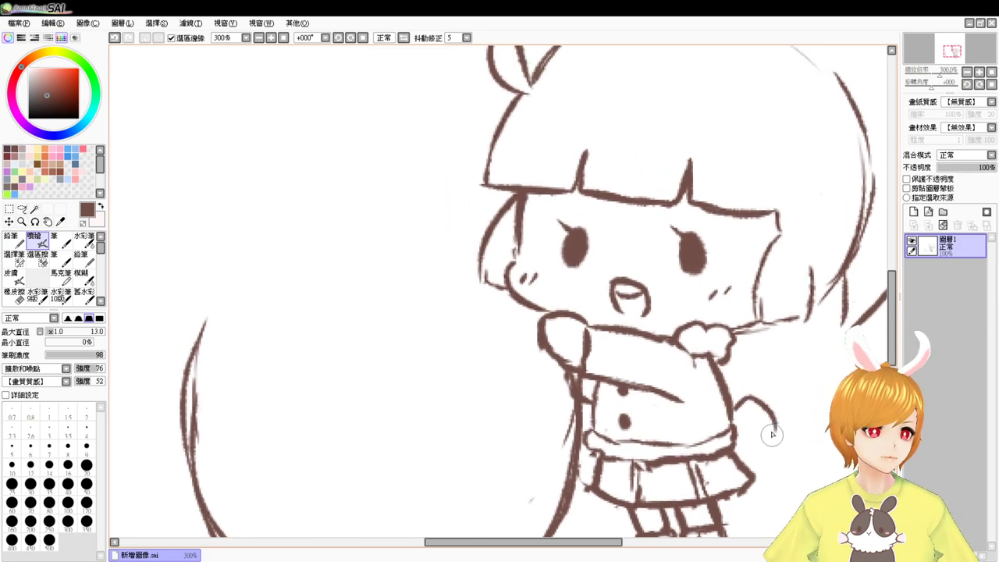
# Step: Draw two long rounded rabbit ears on top of the head, one on each side
pyautogui.moveTo(764, 388); pyautogui.dragTo(715, 473)
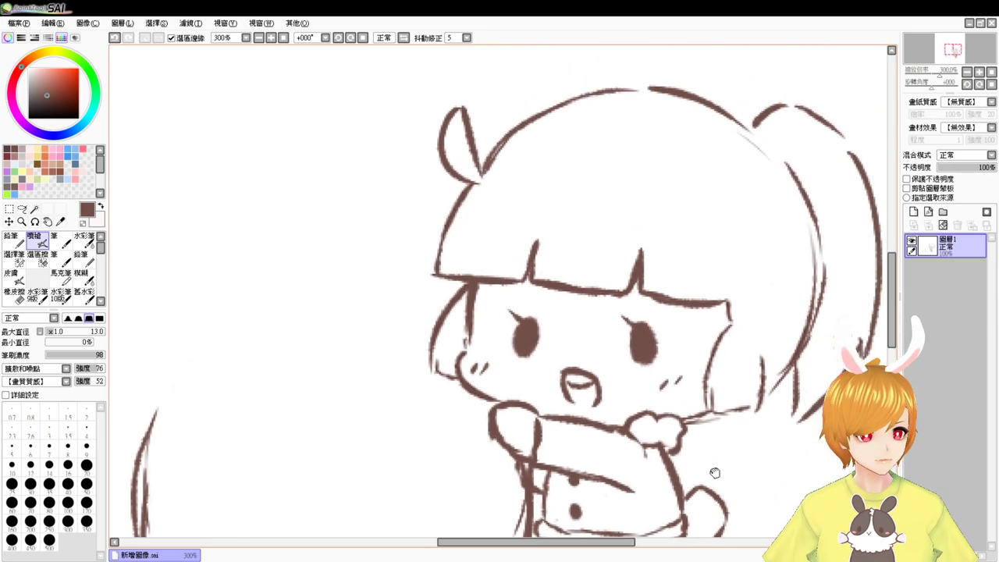
pyautogui.moveTo(753, 364); pyautogui.dragTo(676, 447)
pyautogui.moveTo(696, 314); pyautogui.dragTo(621, 295)
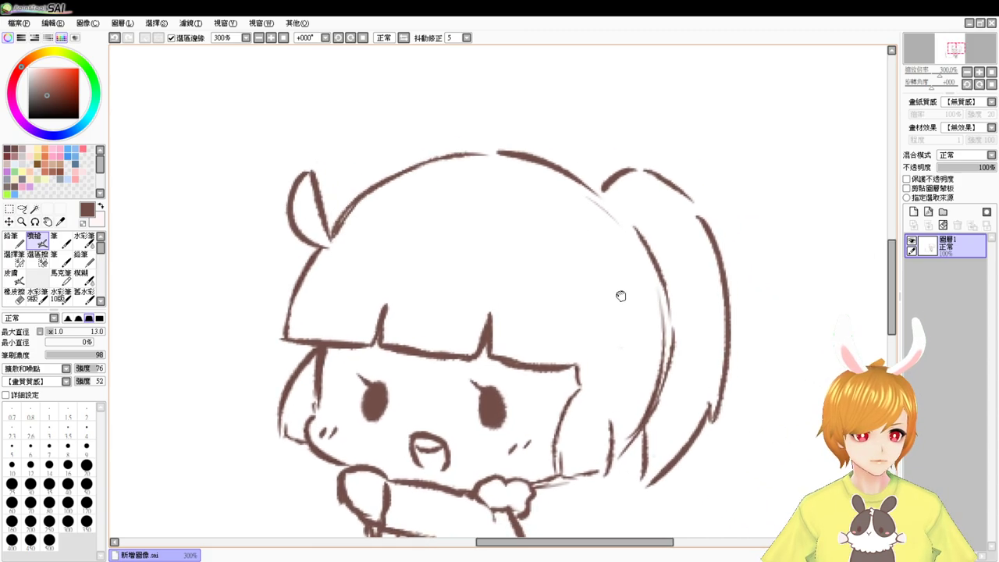
pyautogui.moveTo(543, 104); pyautogui.dragTo(518, 201)
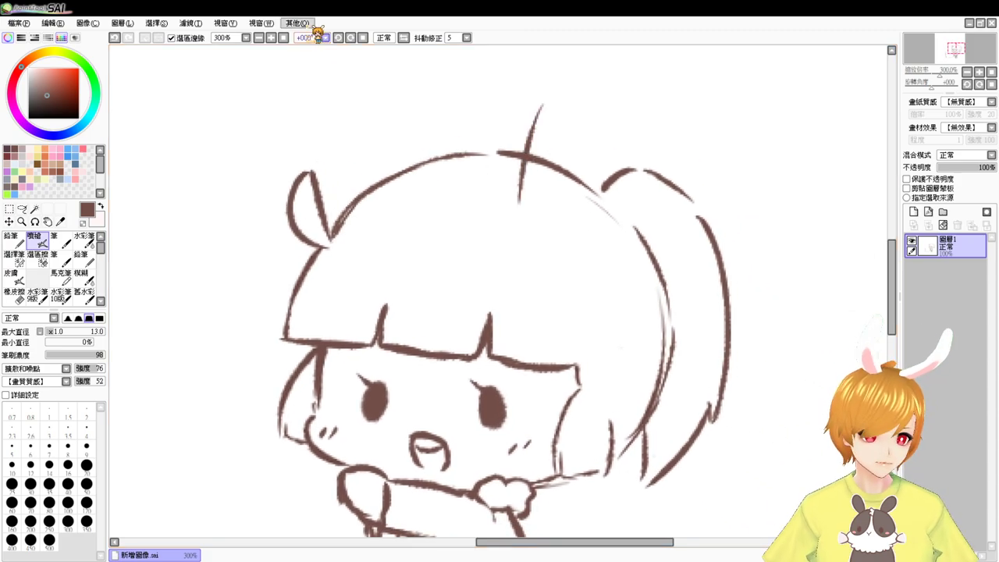
pyautogui.click(264, 38)
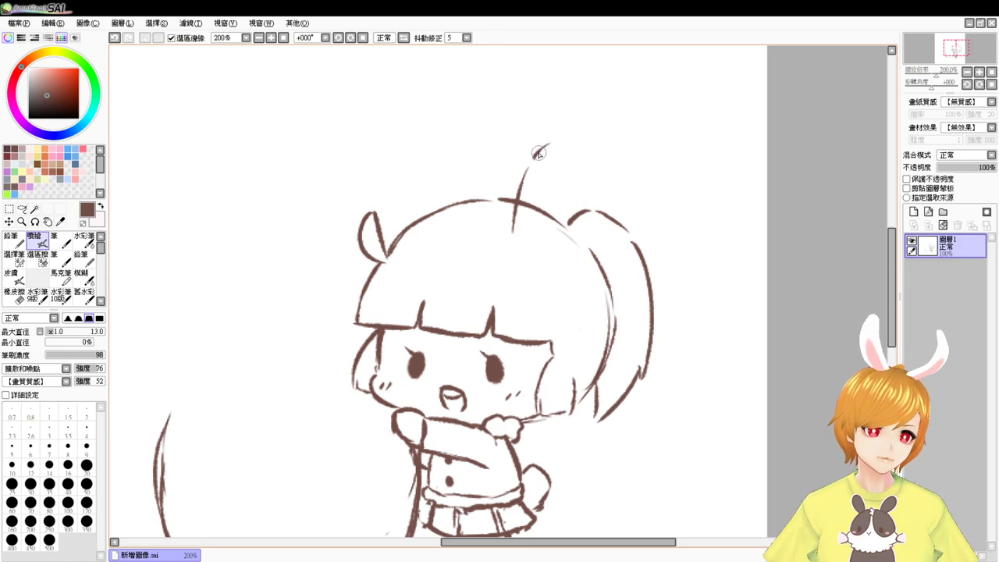
pyautogui.moveTo(539, 153)
pyautogui.mouseDown()
pyautogui.moveTo(578, 156)
pyautogui.moveTo(537, 260)
pyautogui.mouseUp()
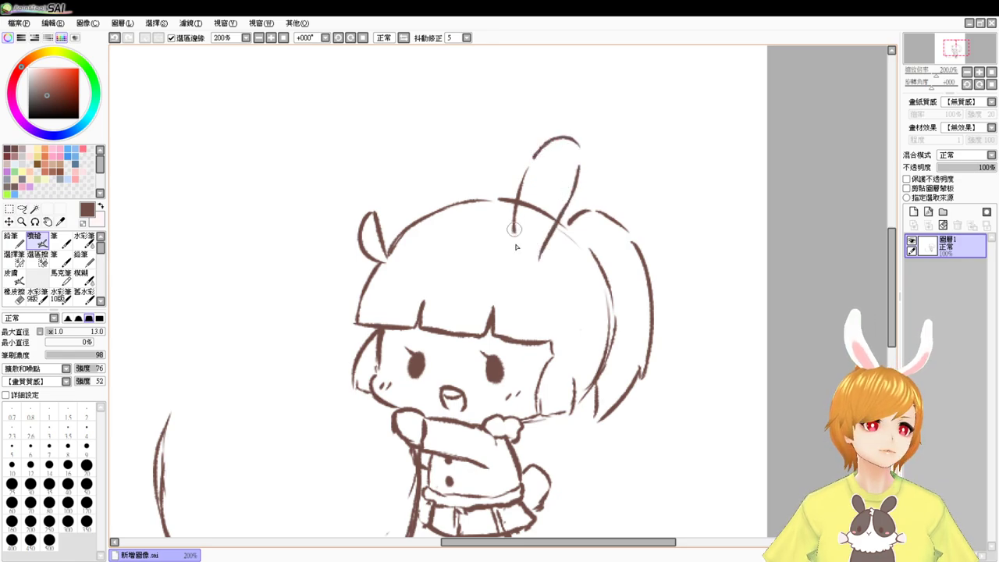
pyautogui.moveTo(385, 143); pyautogui.dragTo(391, 222)
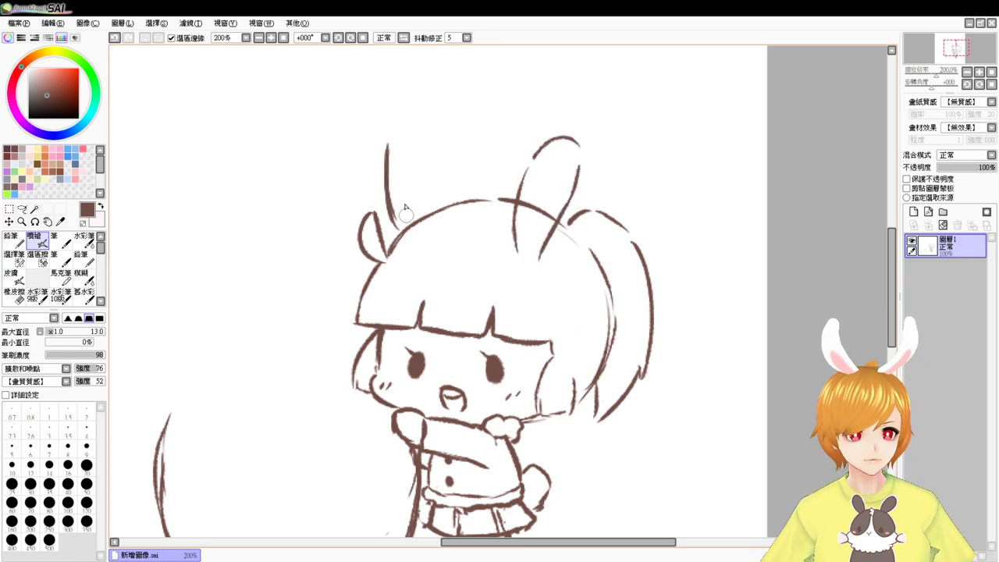
pyautogui.moveTo(396, 131)
pyautogui.mouseDown()
pyautogui.moveTo(433, 142)
pyautogui.moveTo(429, 204)
pyautogui.mouseUp()
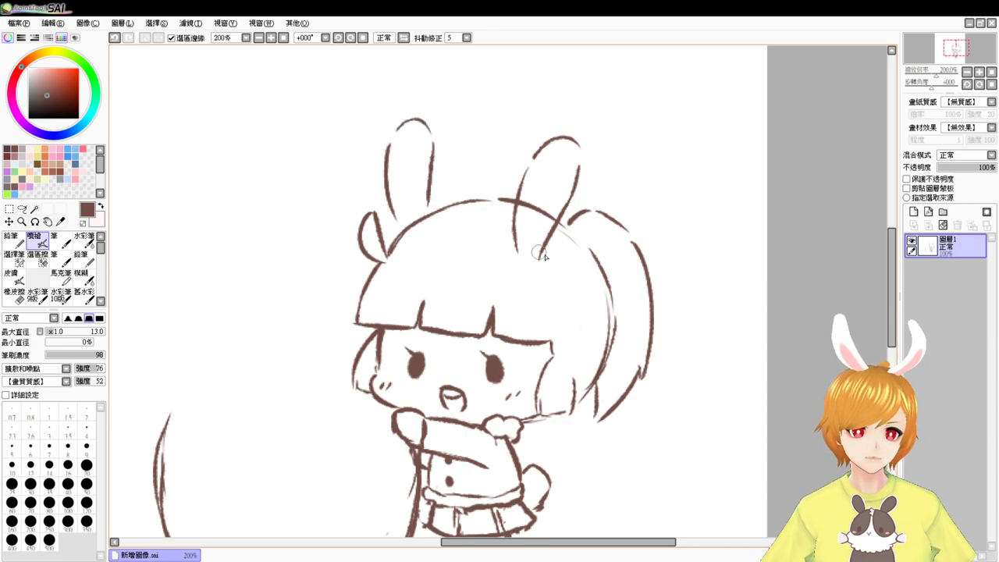
# Step: Close the base of the right ear with a small scalloped edge and erase the head outline crossing the ear
pyautogui.moveTo(515, 255); pyautogui.dragTo(535, 262)
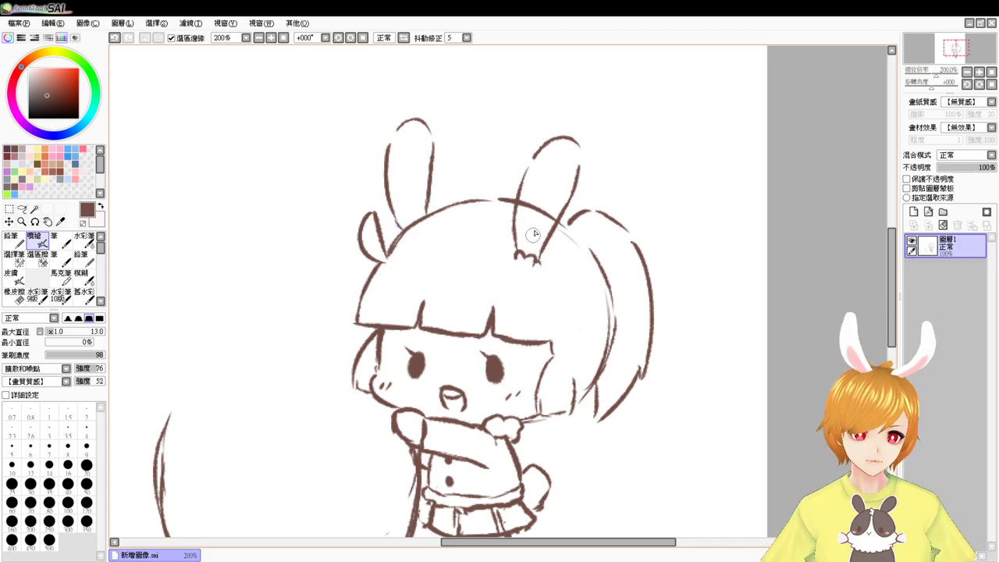
pyautogui.press('e')
pyautogui.moveTo(524, 204); pyautogui.dragTo(544, 208)
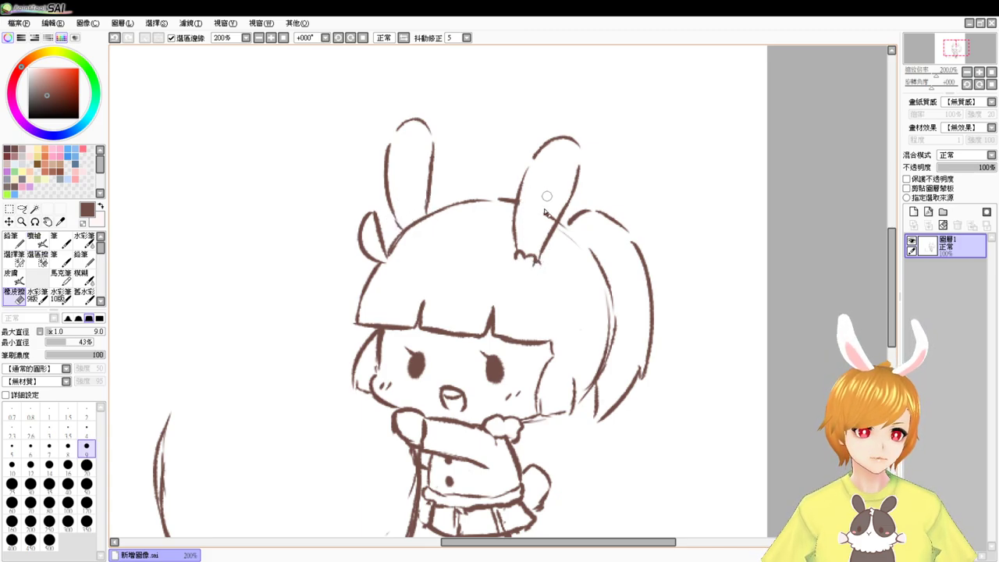
pyautogui.press('v')
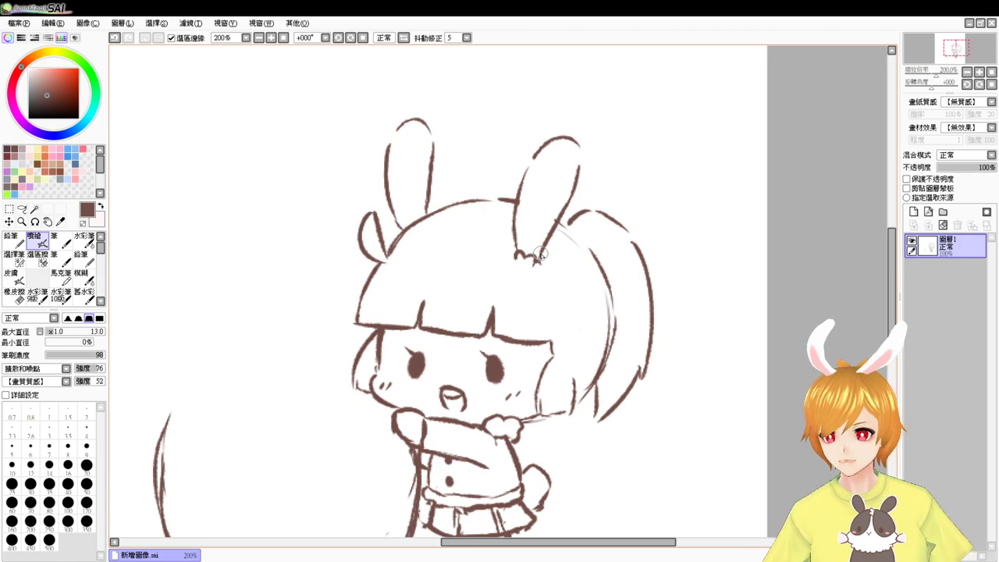
pyautogui.moveTo(176, 406); pyautogui.dragTo(195, 377)
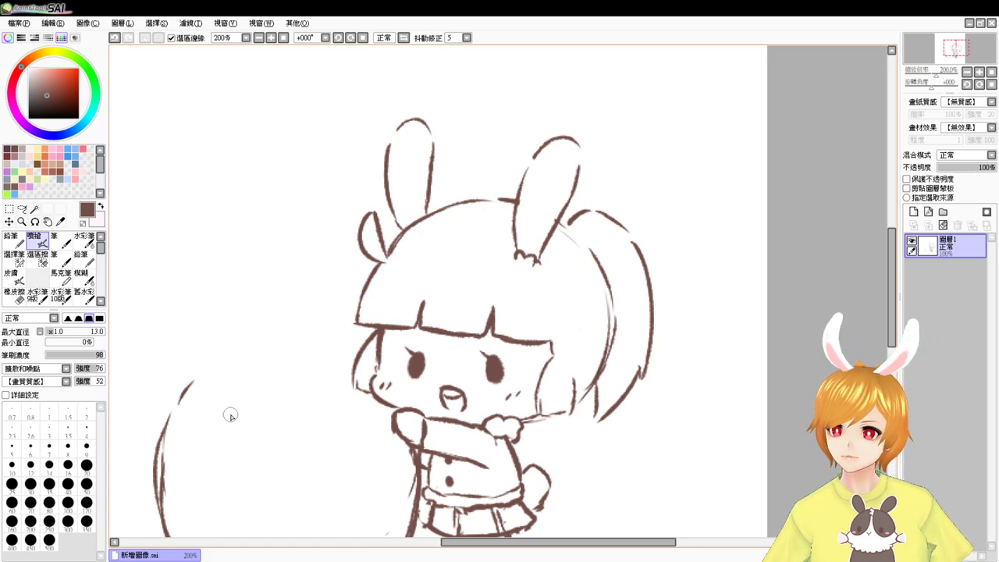
pyautogui.moveTo(396, 270)
pyautogui.mouseDown()
pyautogui.moveTo(509, 238)
pyautogui.moveTo(520, 202)
pyautogui.moveTo(546, 178)
pyautogui.mouseUp()
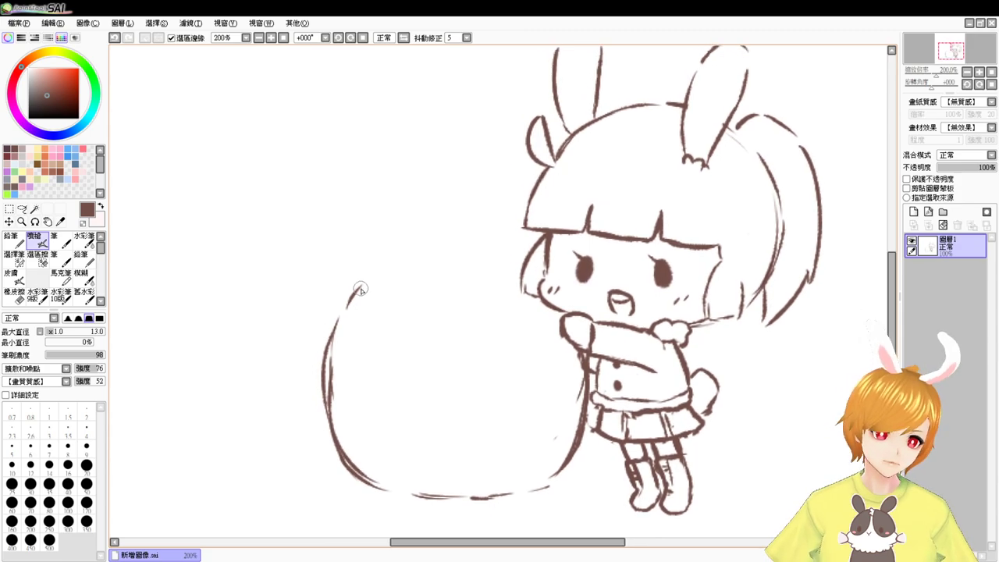
pyautogui.press('e')
pyautogui.moveTo(368, 276); pyautogui.dragTo(352, 302)
pyautogui.press('b')
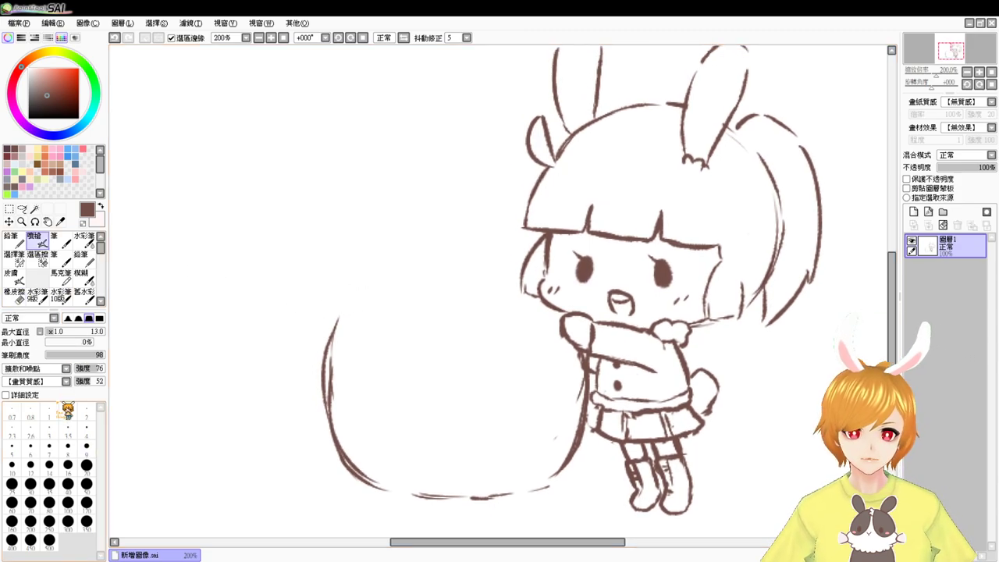
# Step: Above the large rounded shape, sketch a plush rabbit's head outline with a bulging left cheek and a short arc across the crown
pyautogui.press('pagedown')
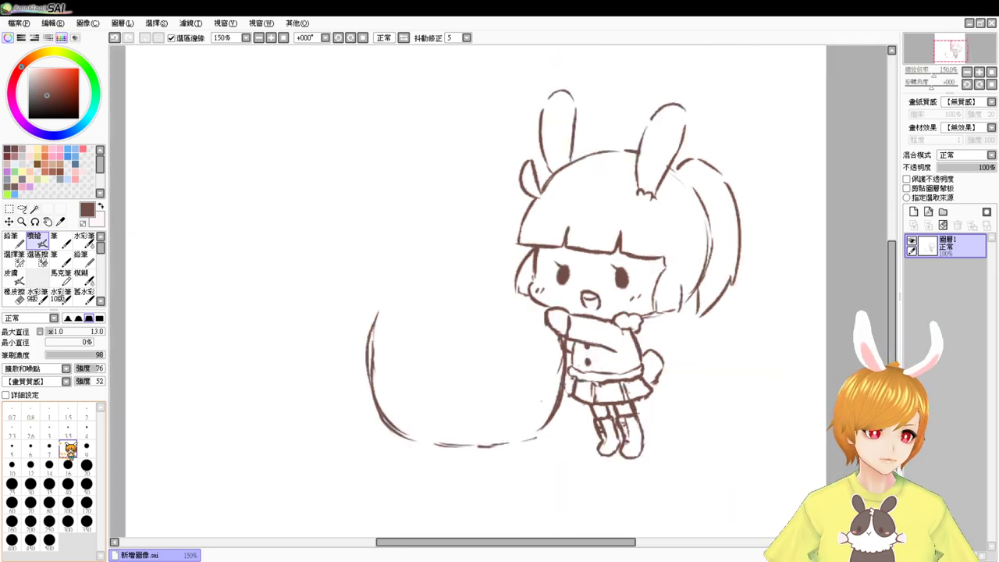
pyautogui.moveTo(634, 322)
pyautogui.mouseDown()
pyautogui.moveTo(618, 358)
pyautogui.moveTo(625, 374)
pyautogui.mouseUp()
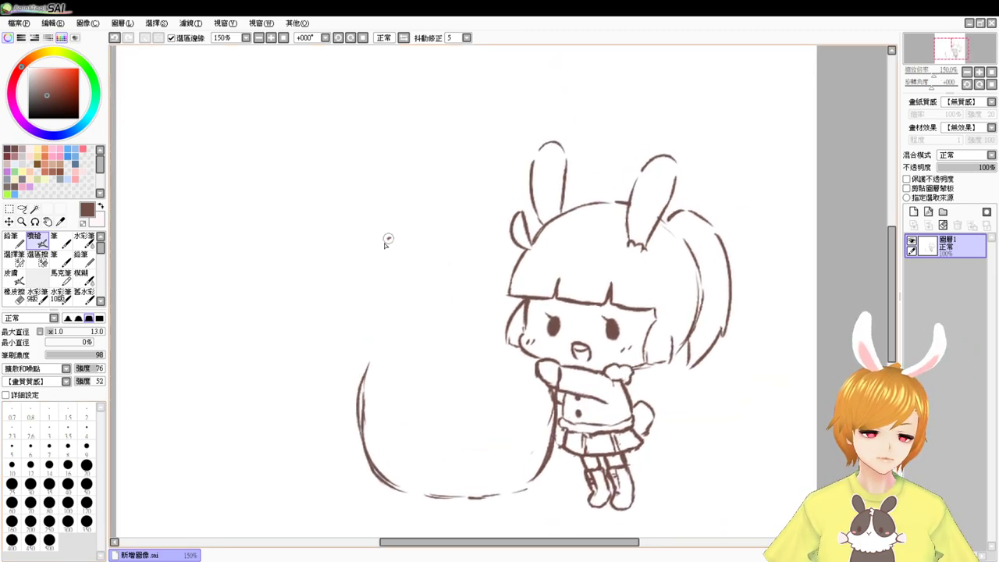
pyautogui.moveTo(388, 239); pyautogui.dragTo(374, 290)
pyautogui.hotkey('ctrl', 'z')
pyautogui.moveTo(386, 239)
pyautogui.mouseDown()
pyautogui.moveTo(363, 298)
pyautogui.moveTo(379, 245)
pyautogui.moveTo(368, 364)
pyautogui.mouseUp()
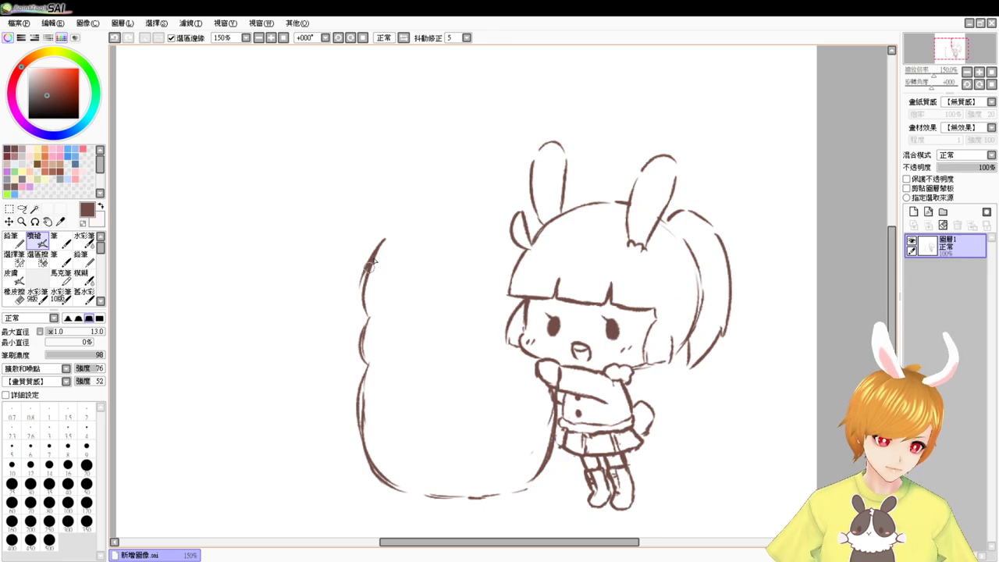
pyautogui.moveTo(369, 266)
pyautogui.mouseDown()
pyautogui.moveTo(388, 241)
pyautogui.moveTo(459, 214)
pyautogui.moveTo(484, 220)
pyautogui.moveTo(439, 224)
pyautogui.moveTo(485, 225)
pyautogui.moveTo(439, 223)
pyautogui.moveTo(480, 219)
pyautogui.mouseUp()
pyautogui.hotkey('ctrl', 'z')
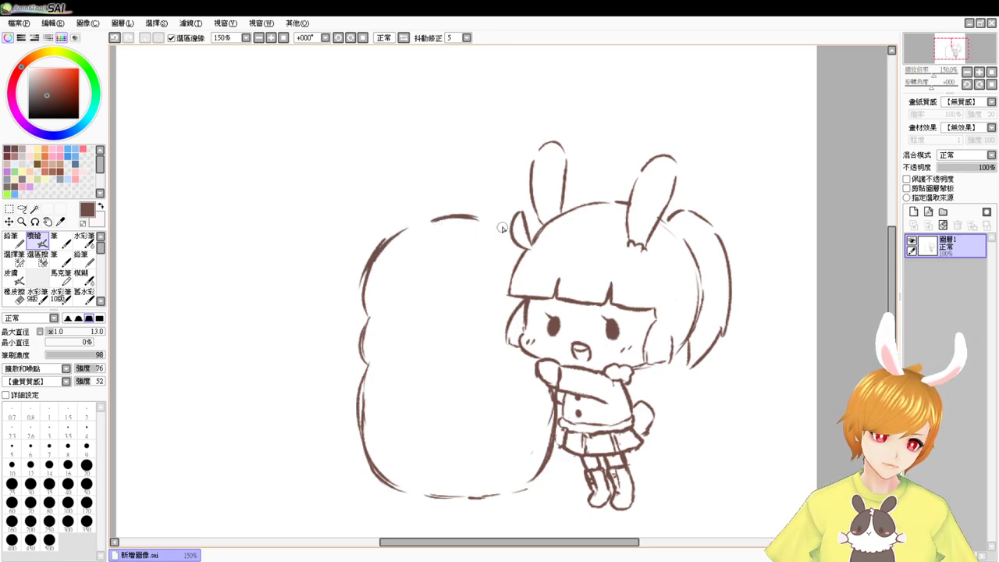
# Step: Redraw the plush's lower left body edge as a wider curve and erase the old inner line
pyautogui.moveTo(370, 374)
pyautogui.mouseDown()
pyautogui.moveTo(357, 462)
pyautogui.moveTo(364, 379)
pyautogui.moveTo(372, 488)
pyautogui.mouseUp()
pyautogui.moveTo(355, 426)
pyautogui.mouseDown()
pyautogui.moveTo(375, 486)
pyautogui.moveTo(365, 460)
pyautogui.moveTo(411, 493)
pyautogui.mouseUp()
pyautogui.press('e')
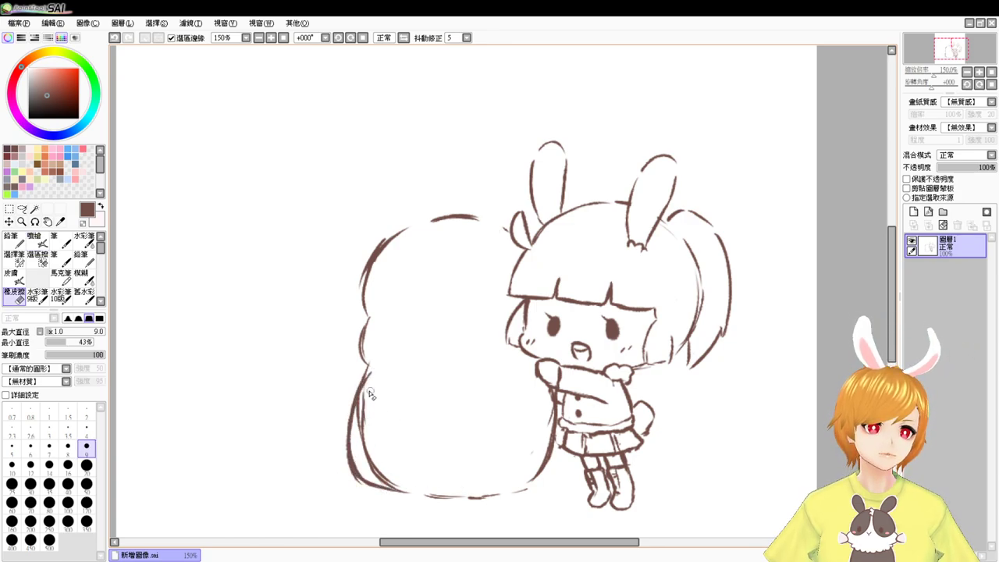
pyautogui.moveTo(367, 394)
pyautogui.mouseDown()
pyautogui.moveTo(361, 431)
pyautogui.moveTo(369, 404)
pyautogui.moveTo(393, 473)
pyautogui.moveTo(368, 464)
pyautogui.mouseUp()
# Step: Set the eraser size to 20, erase the plush's right body edge, and redraw it as a wider curve beside the girl's skirt
pyautogui.click(88, 467)
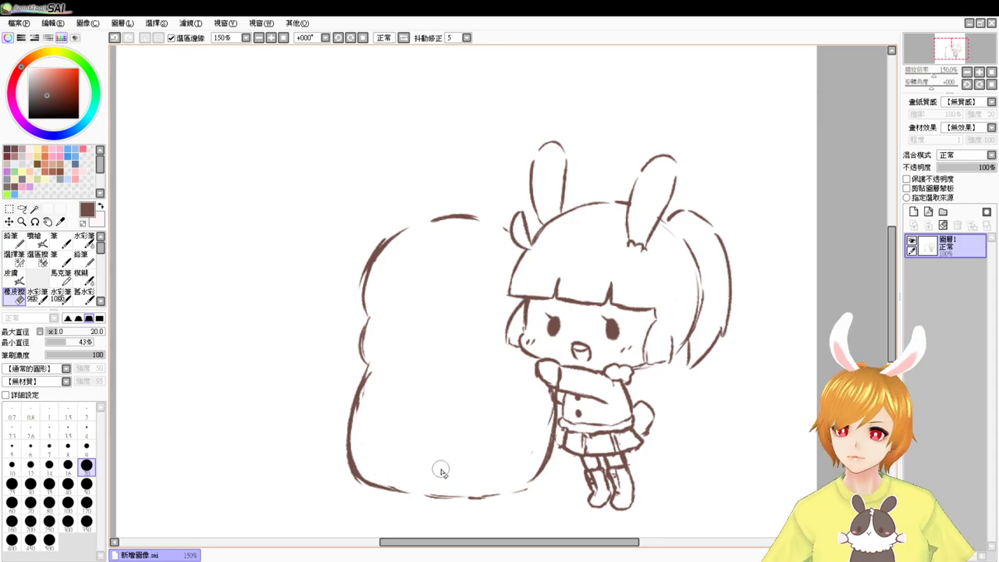
pyautogui.press('b')
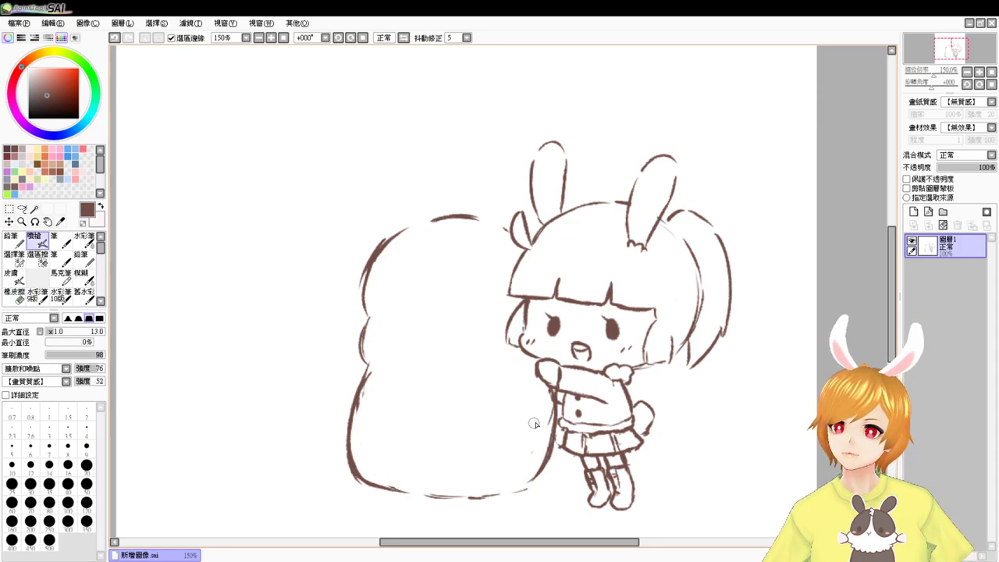
pyautogui.press('e')
pyautogui.moveTo(534, 423)
pyautogui.mouseDown()
pyautogui.moveTo(542, 413)
pyautogui.moveTo(540, 453)
pyautogui.mouseUp()
pyautogui.press('v')
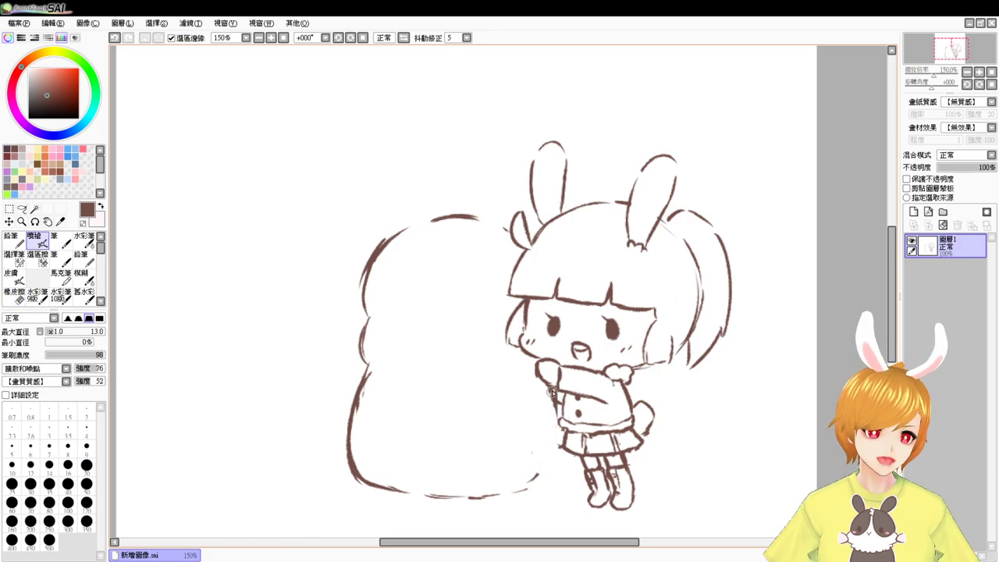
pyautogui.moveTo(552, 392)
pyautogui.mouseDown()
pyautogui.moveTo(566, 441)
pyautogui.moveTo(561, 468)
pyautogui.moveTo(519, 493)
pyautogui.mouseUp()
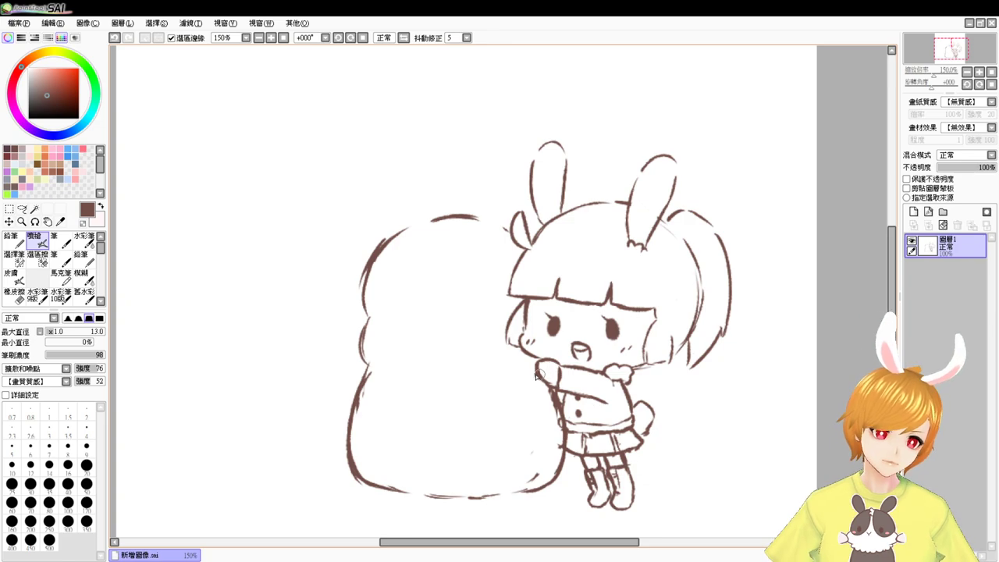
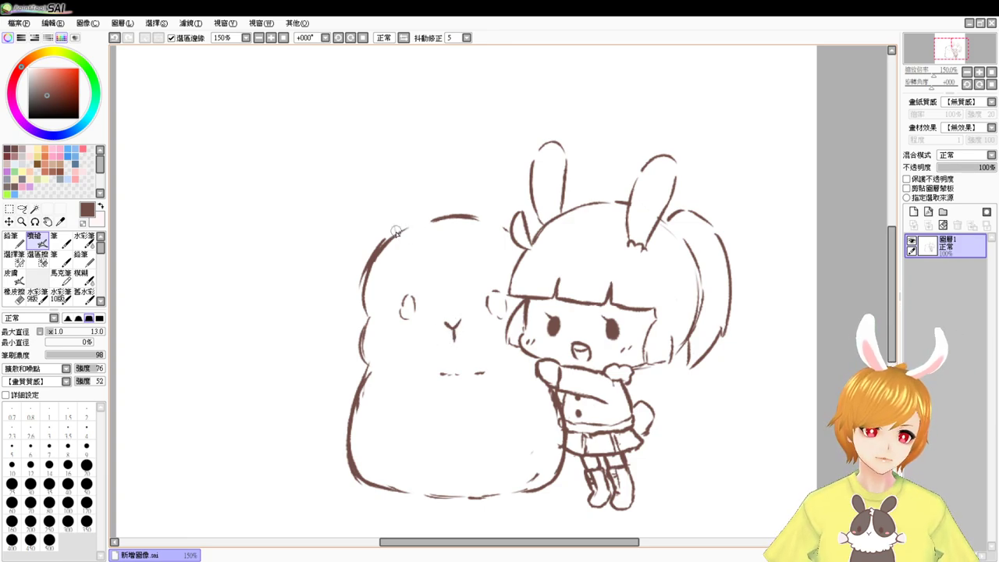
# Step: Draw two tall rounded ears side by side on top of the plush rabbit's head
pyautogui.moveTo(396, 233); pyautogui.dragTo(406, 164)
pyautogui.moveTo(399, 199)
pyautogui.mouseDown()
pyautogui.moveTo(430, 145)
pyautogui.moveTo(416, 160)
pyautogui.moveTo(425, 147)
pyautogui.moveTo(443, 154)
pyautogui.moveTo(451, 214)
pyautogui.mouseUp()
pyautogui.press('e')
pyautogui.moveTo(431, 143); pyautogui.dragTo(436, 148)
pyautogui.press('b')
pyautogui.moveTo(460, 215)
pyautogui.mouseDown()
pyautogui.moveTo(478, 141)
pyautogui.moveTo(498, 154)
pyautogui.moveTo(513, 186)
pyautogui.moveTo(507, 168)
pyautogui.moveTo(509, 212)
pyautogui.mouseUp()
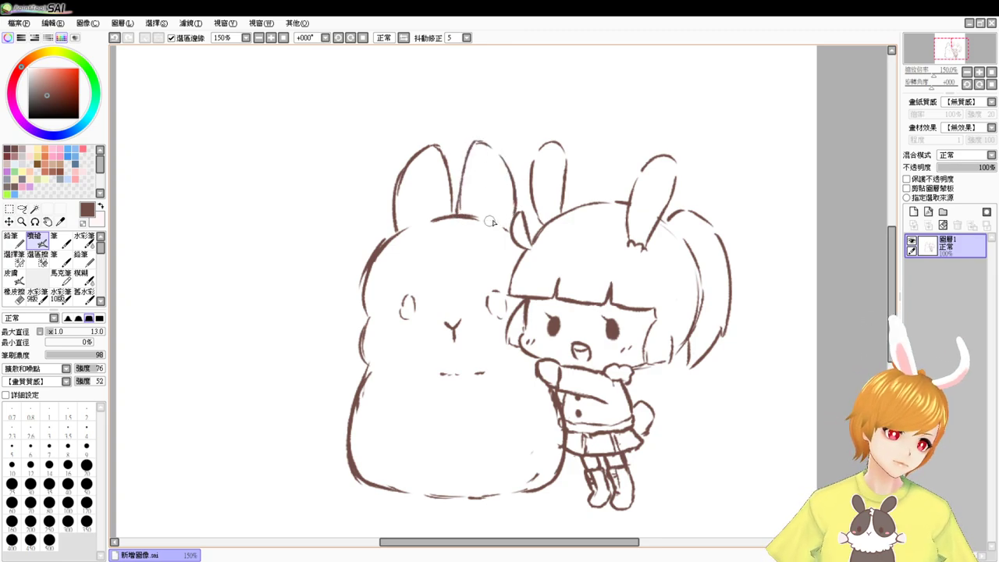
# Step: Sketch inner-ear lines in both plush ears, erasing and redrawing them as short slightly slanted strokes
pyautogui.moveTo(482, 169); pyautogui.dragTo(482, 212)
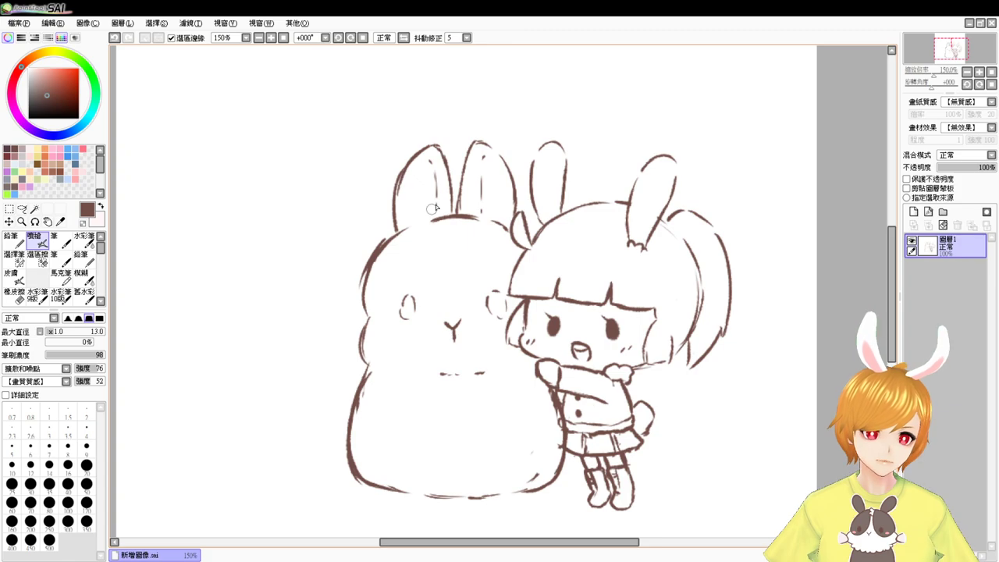
pyautogui.press('e')
pyautogui.moveTo(430, 162); pyautogui.dragTo(437, 201)
pyautogui.press('b')
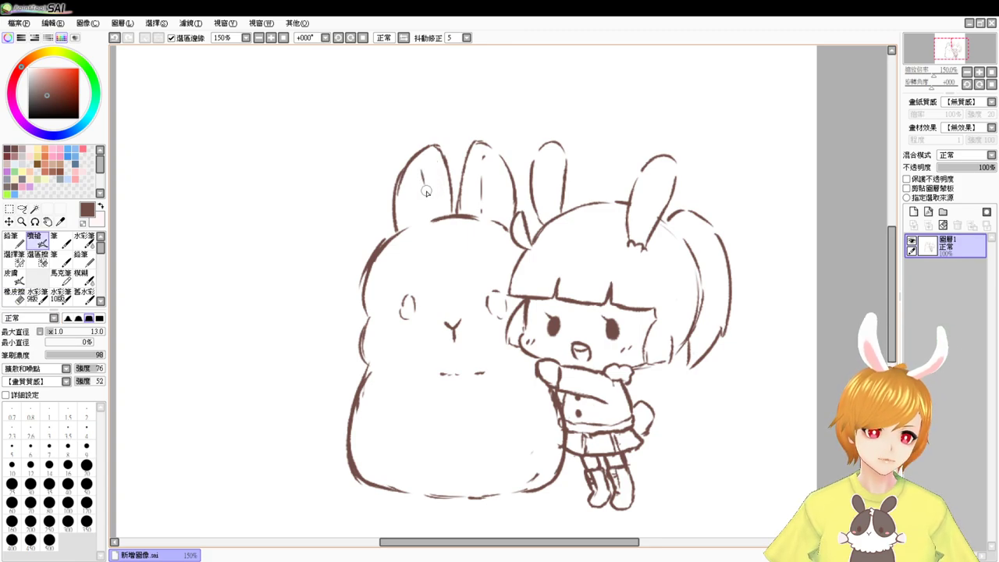
pyautogui.press('e')
pyautogui.moveTo(482, 152); pyautogui.dragTo(484, 209)
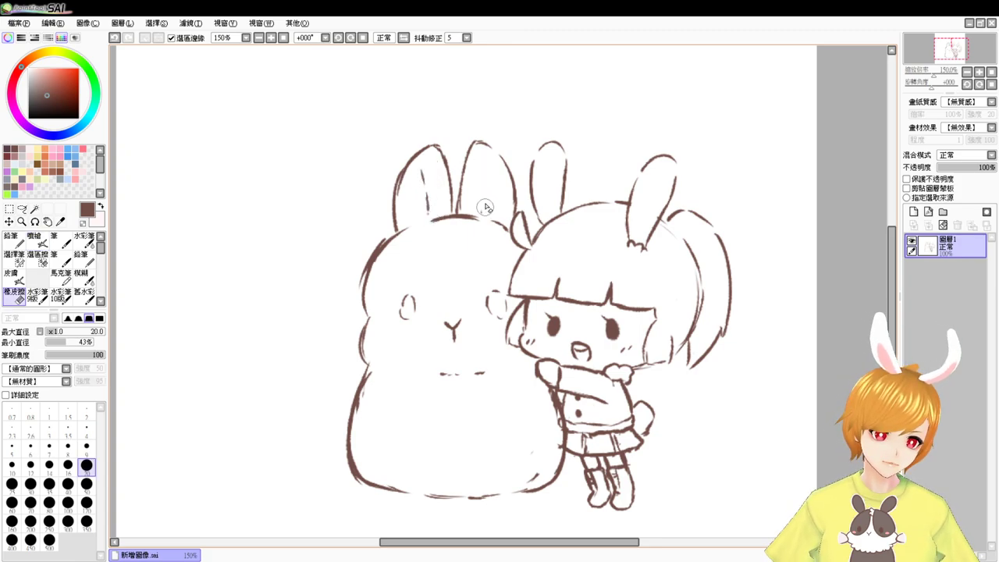
pyautogui.press('v')
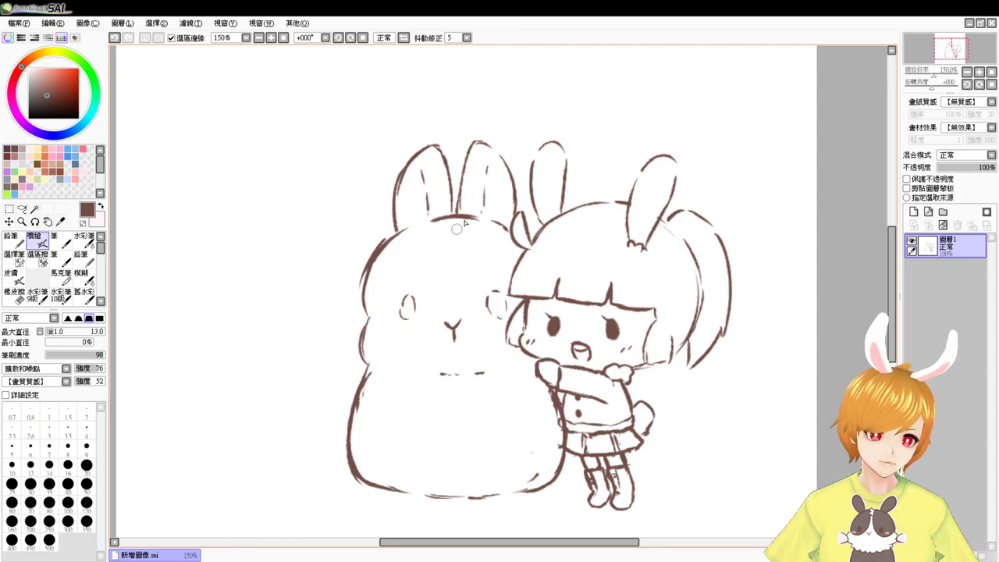
# Step: Erase the tip of the plush's right ear and redraw it slightly lower and rounder
pyautogui.press('e')
pyautogui.moveTo(469, 142)
pyautogui.mouseDown()
pyautogui.moveTo(484, 140)
pyautogui.moveTo(472, 148)
pyautogui.moveTo(496, 153)
pyautogui.moveTo(503, 174)
pyautogui.mouseUp()
pyautogui.press('v')
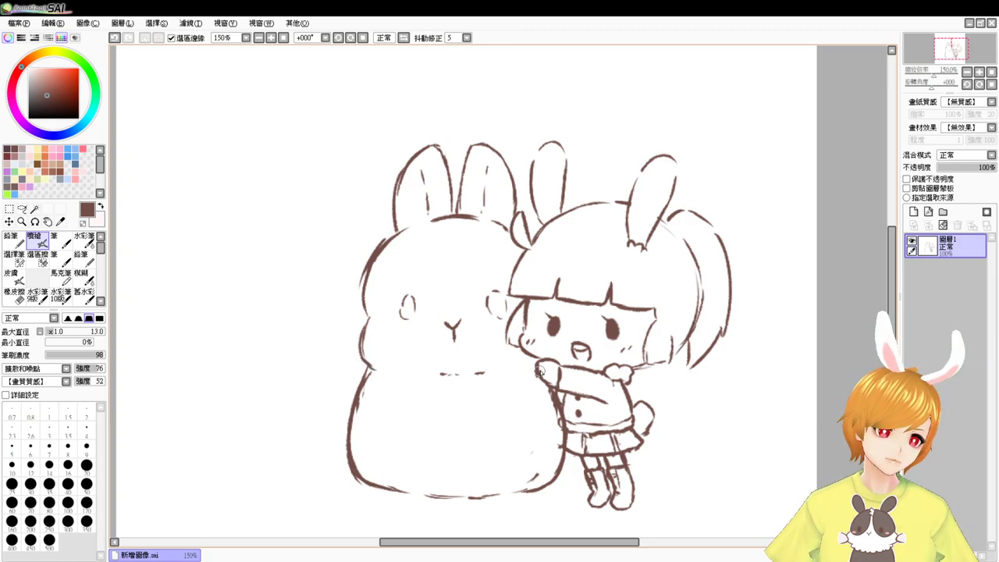
# Step: Erase the girl's boots and lower legs, keeping only short leg stubs below the skirt
pyautogui.moveTo(542, 406); pyautogui.dragTo(518, 380)
pyautogui.scroll(-4, 606, 469)
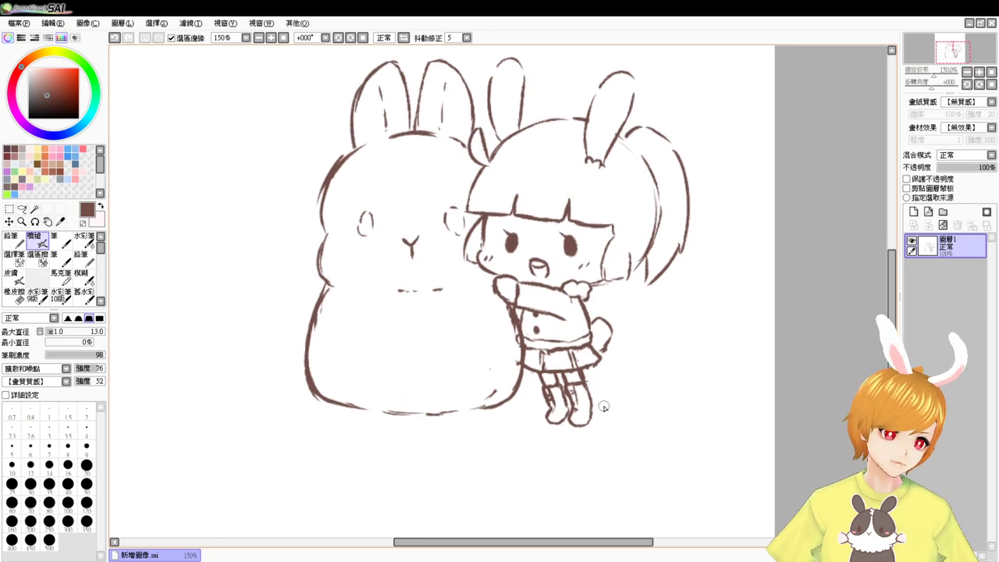
pyautogui.scroll(1, 612, 418)
pyautogui.scroll(-2, 604, 406)
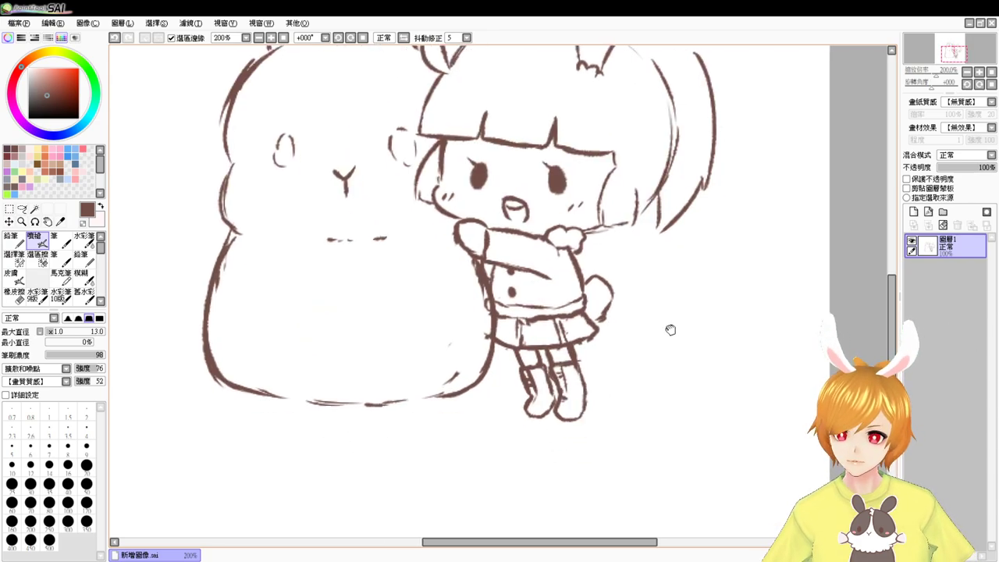
pyautogui.press('e')
pyautogui.moveTo(544, 388)
pyautogui.mouseDown()
pyautogui.moveTo(601, 361)
pyautogui.moveTo(521, 367)
pyautogui.moveTo(606, 377)
pyautogui.moveTo(581, 408)
pyautogui.moveTo(553, 413)
pyautogui.moveTo(576, 414)
pyautogui.mouseUp()
pyautogui.press('v')
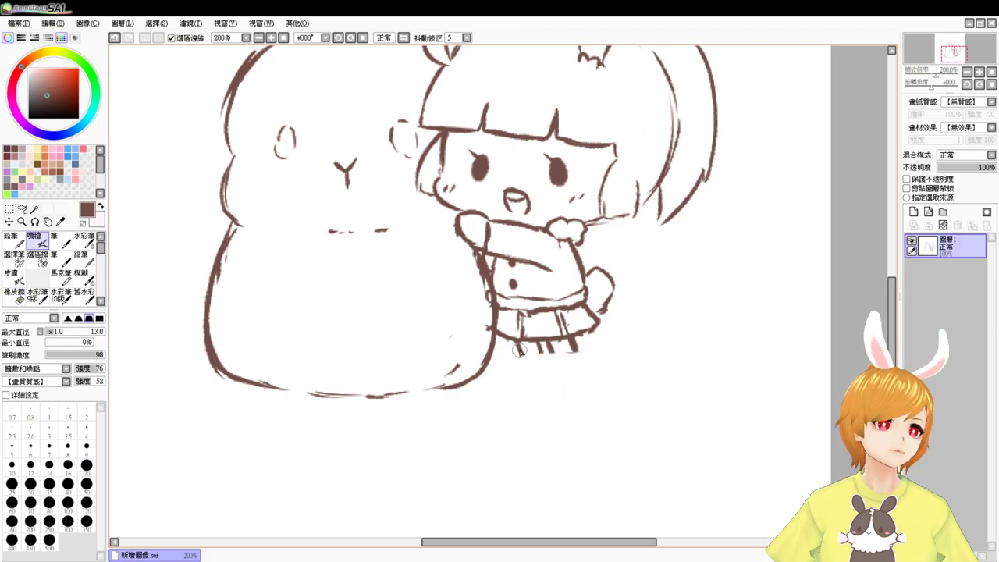
# Step: Redraw both legs with plain rounded boots, one beside the other, cleaning up the left boot's outline
pyautogui.moveTo(552, 352)
pyautogui.mouseDown()
pyautogui.moveTo(584, 352)
pyautogui.moveTo(553, 408)
pyautogui.moveTo(564, 418)
pyautogui.moveTo(585, 412)
pyautogui.moveTo(589, 385)
pyautogui.mouseUp()
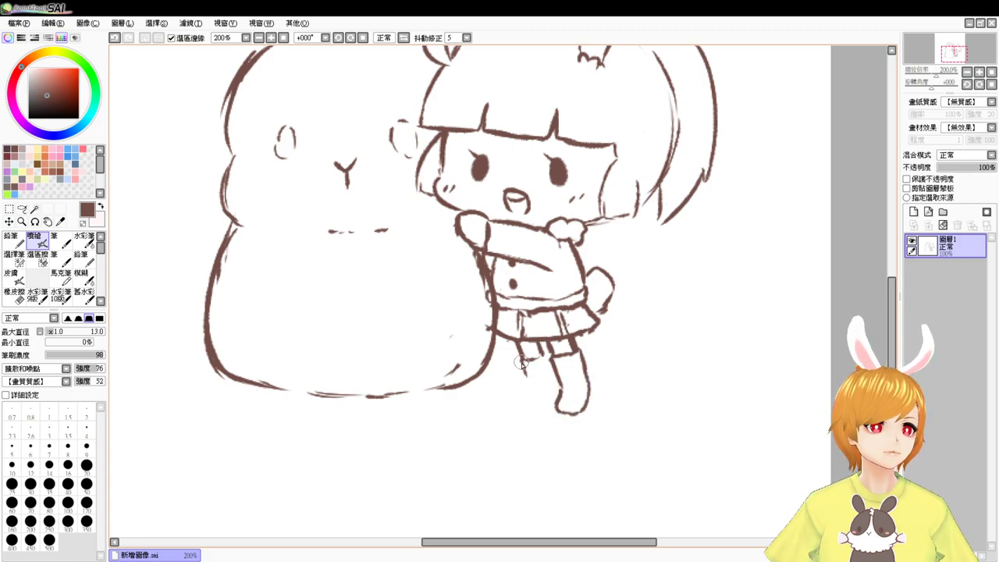
pyautogui.moveTo(523, 363); pyautogui.dragTo(529, 388)
pyautogui.moveTo(544, 353)
pyautogui.mouseDown()
pyautogui.moveTo(551, 386)
pyautogui.moveTo(524, 409)
pyautogui.moveTo(551, 402)
pyautogui.mouseUp()
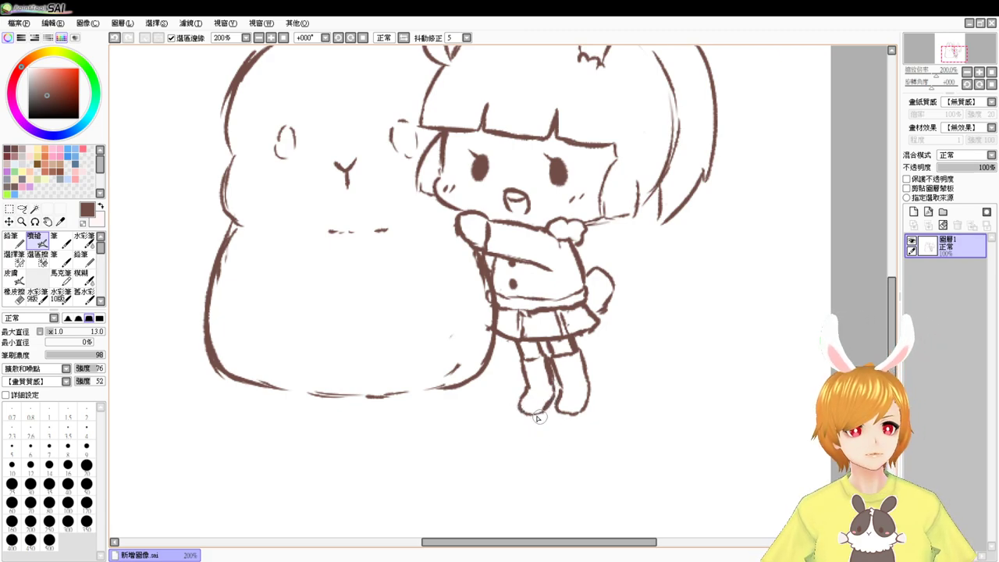
pyautogui.press('e')
pyautogui.press('v')
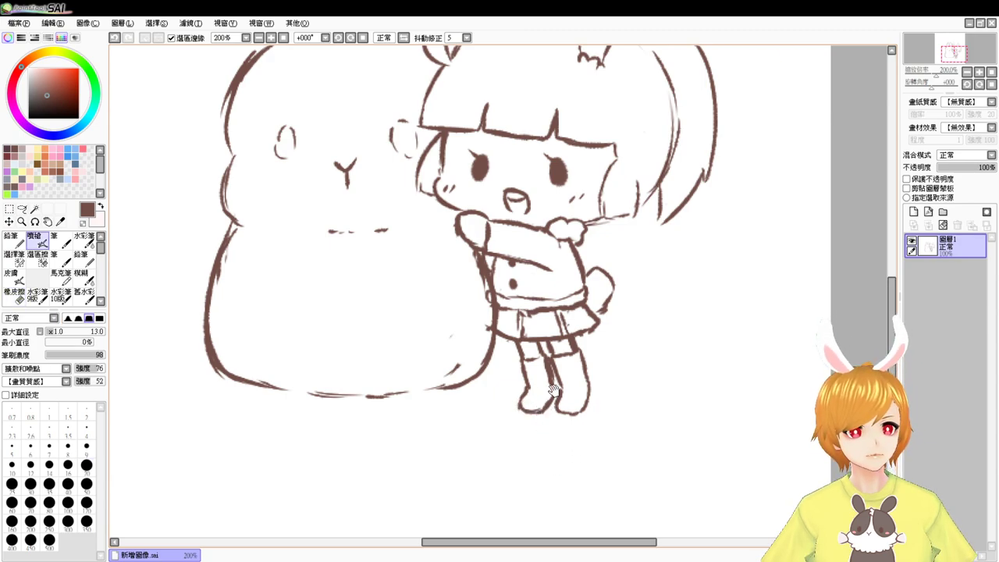
# Step: Draw the upper edge of a scarf across the plush's neck, from the left cheek toward the girl's hand
pyautogui.moveTo(538, 351); pyautogui.dragTo(593, 416)
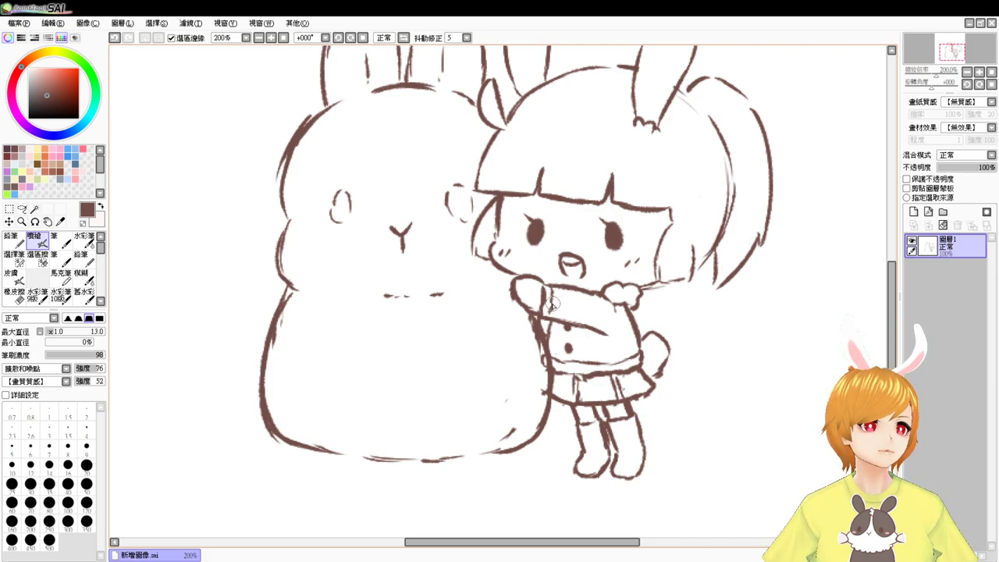
pyautogui.hotkey('ctrl', 'z')
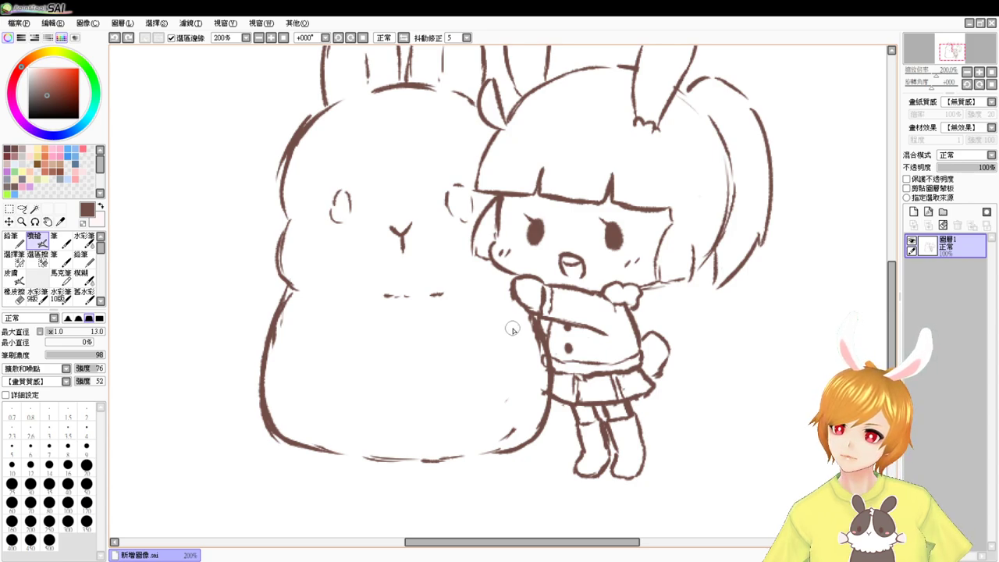
pyautogui.moveTo(508, 314)
pyautogui.mouseDown()
pyautogui.moveTo(574, 341)
pyautogui.moveTo(666, 359)
pyautogui.mouseUp()
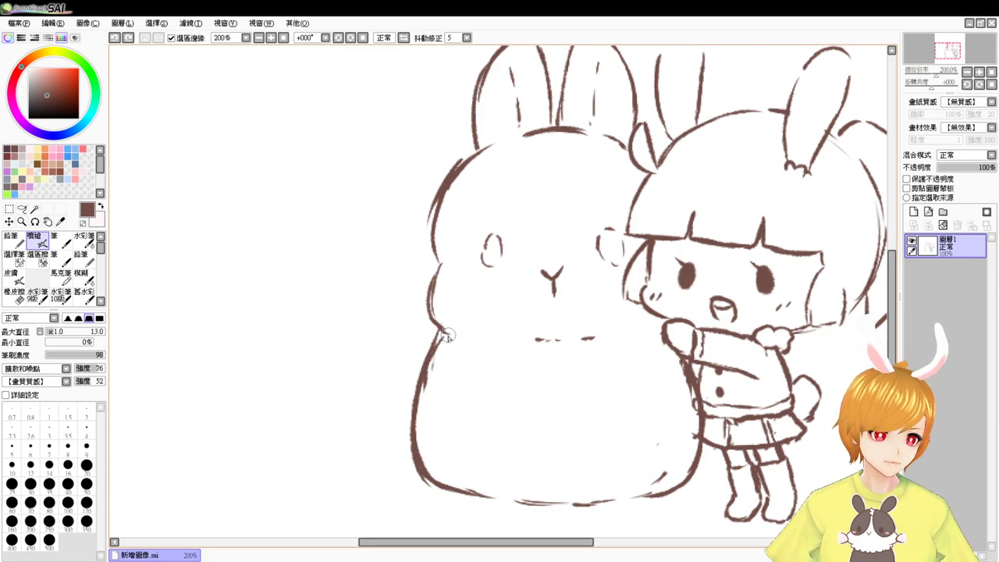
pyautogui.moveTo(449, 336)
pyautogui.mouseDown()
pyautogui.moveTo(543, 341)
pyautogui.moveTo(657, 321)
pyautogui.moveTo(586, 338)
pyautogui.mouseUp()
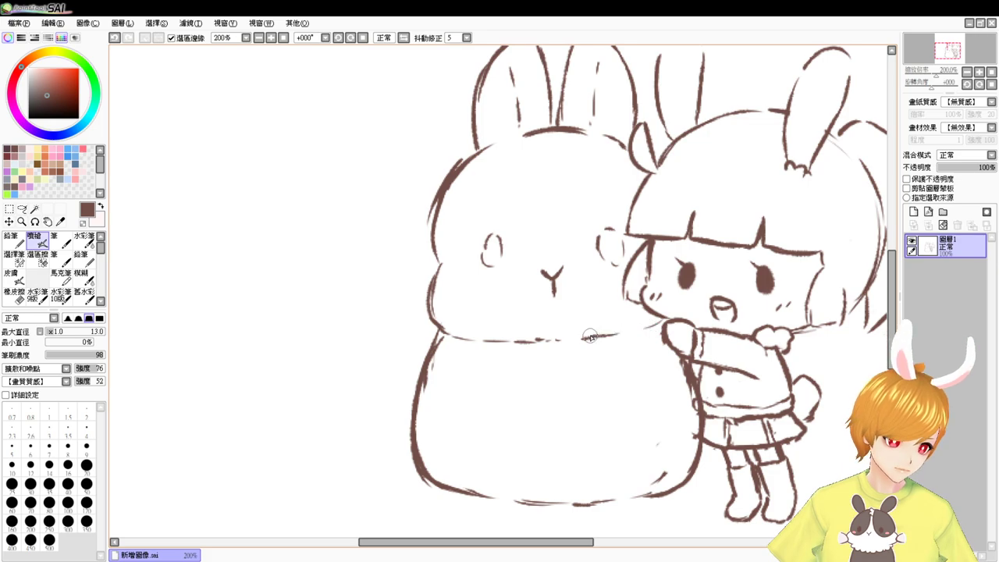
pyautogui.press('e')
pyautogui.press('b')
# Step: Draw the scarf's rounded left end and its curved lower edge, erasing the body outline where they meet
pyautogui.moveTo(440, 341)
pyautogui.mouseDown()
pyautogui.moveTo(418, 363)
pyautogui.moveTo(458, 376)
pyautogui.moveTo(430, 368)
pyautogui.moveTo(514, 391)
pyautogui.moveTo(478, 383)
pyautogui.moveTo(520, 383)
pyautogui.mouseUp()
pyautogui.press('e')
pyautogui.moveTo(424, 364)
pyautogui.mouseDown()
pyautogui.moveTo(422, 352)
pyautogui.moveTo(439, 372)
pyautogui.mouseUp()
pyautogui.press('b')
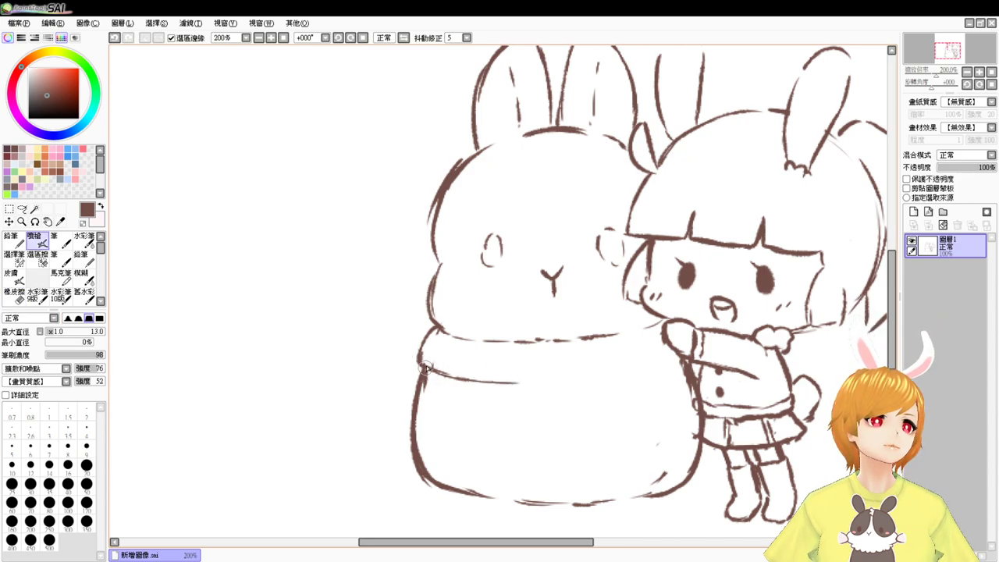
pyautogui.moveTo(520, 381); pyautogui.dragTo(584, 379)
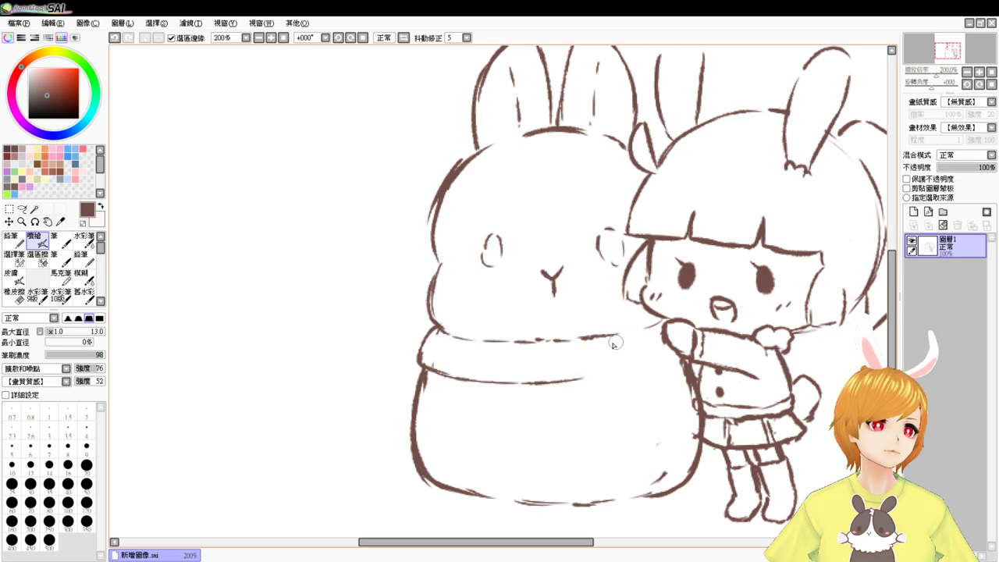
# Step: Draw a rounded scarf tail hanging at the plush's right side and extend the neck band to the girl's arm
pyautogui.moveTo(605, 339); pyautogui.dragTo(595, 396)
pyautogui.moveTo(608, 337)
pyautogui.mouseDown()
pyautogui.moveTo(636, 328)
pyautogui.moveTo(638, 384)
pyautogui.moveTo(620, 420)
pyautogui.moveTo(597, 410)
pyautogui.moveTo(607, 420)
pyautogui.moveTo(639, 407)
pyautogui.mouseUp()
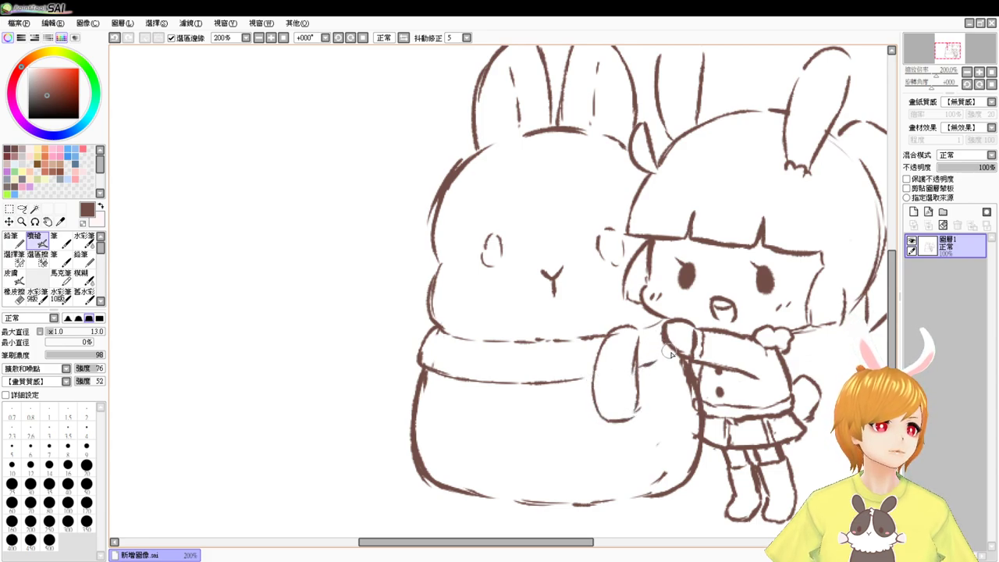
pyautogui.moveTo(679, 356)
pyautogui.mouseDown()
pyautogui.moveTo(620, 377)
pyautogui.moveTo(576, 411)
pyautogui.mouseUp()
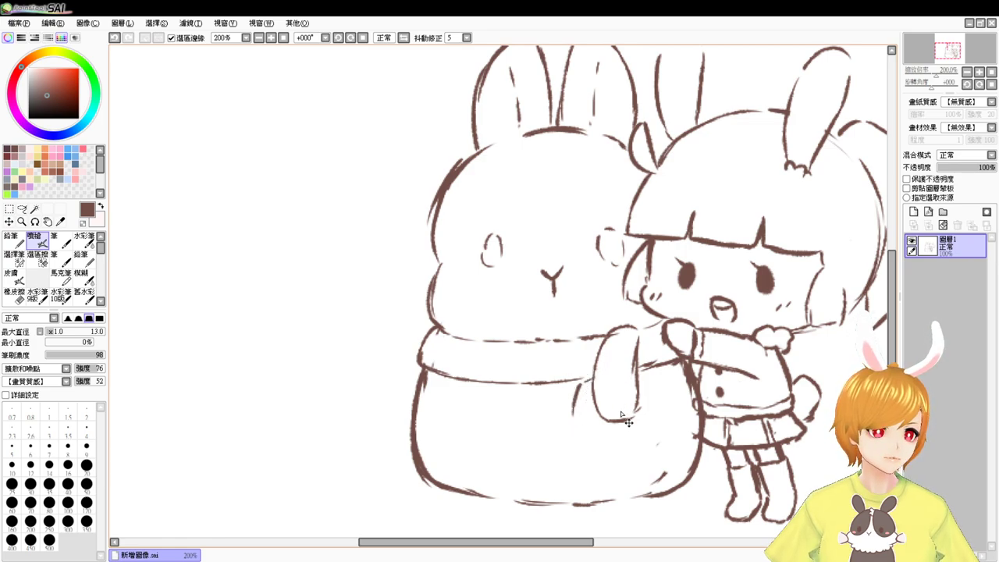
pyautogui.hotkey('ctrl', 'z')
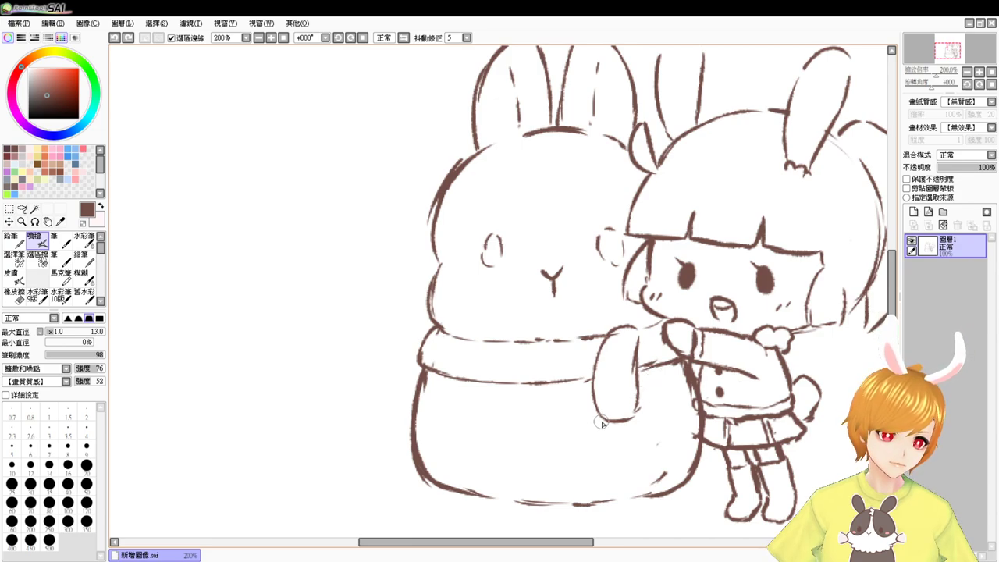
# Step: Square off the bottom of the hanging scarf tail and add a scalloped fringe below it
pyautogui.press('e')
pyautogui.press('b')
pyautogui.moveTo(607, 421)
pyautogui.mouseDown()
pyautogui.moveTo(639, 407)
pyautogui.moveTo(621, 417)
pyautogui.moveTo(639, 385)
pyautogui.mouseUp()
pyautogui.moveTo(594, 426)
pyautogui.mouseDown()
pyautogui.moveTo(632, 430)
pyautogui.moveTo(641, 417)
pyautogui.mouseUp()
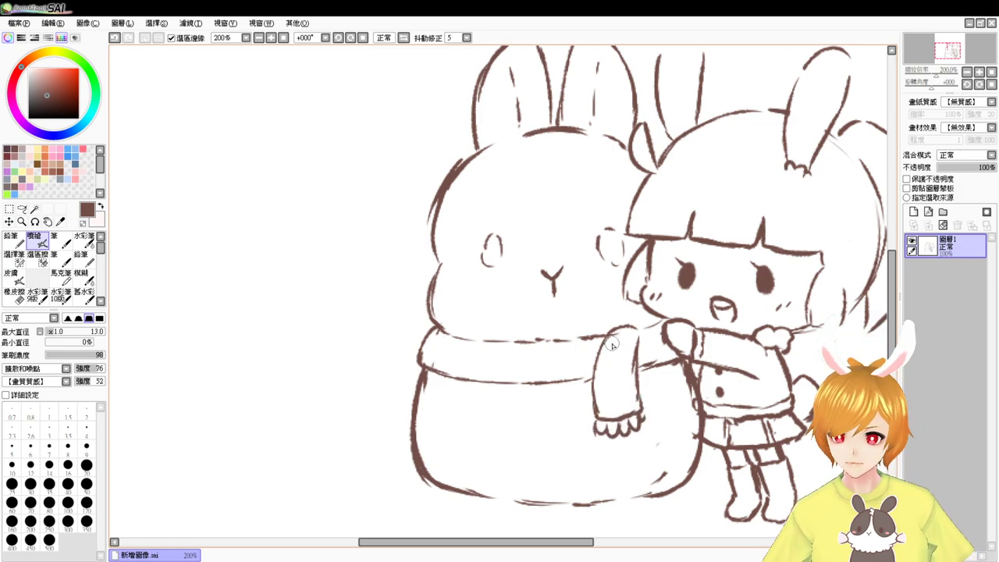
# Step: Draw curved cross stripes on the hanging scarf tail and vertical stripes along the plush's neck band
pyautogui.moveTo(595, 317); pyautogui.dragTo(638, 320)
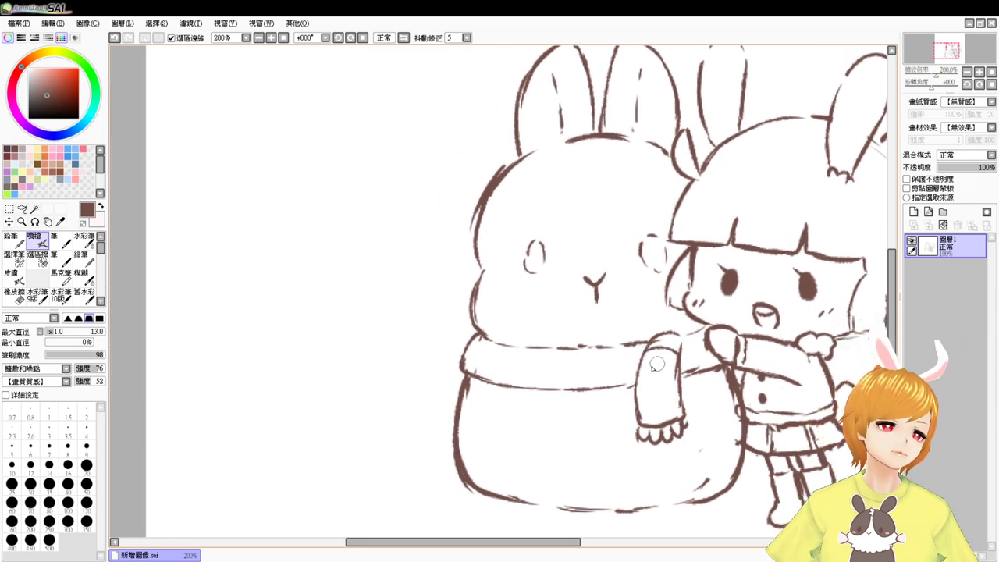
pyautogui.moveTo(636, 375); pyautogui.dragTo(681, 364)
pyautogui.moveTo(636, 407); pyautogui.dragTo(682, 395)
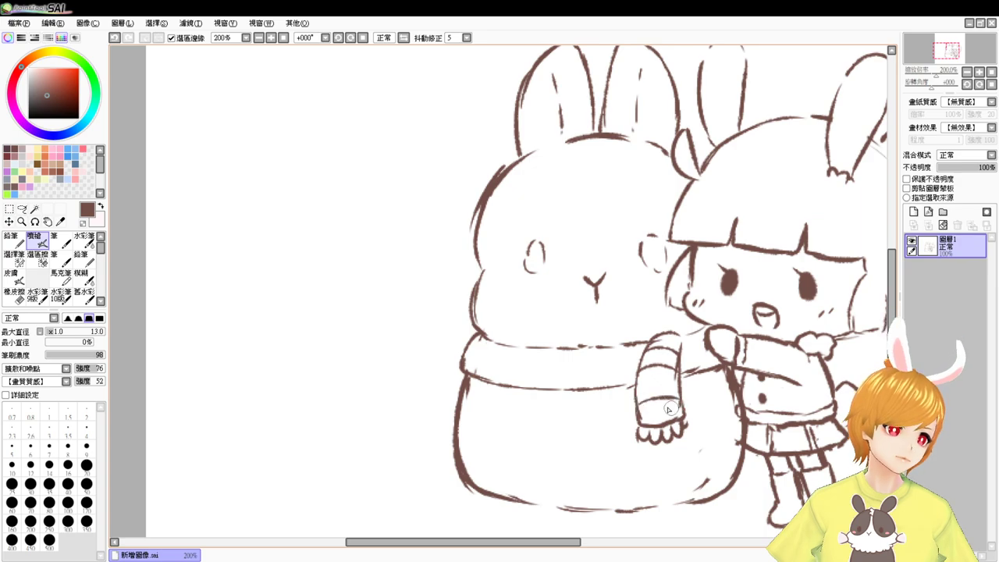
pyautogui.moveTo(489, 340); pyautogui.dragTo(483, 383)
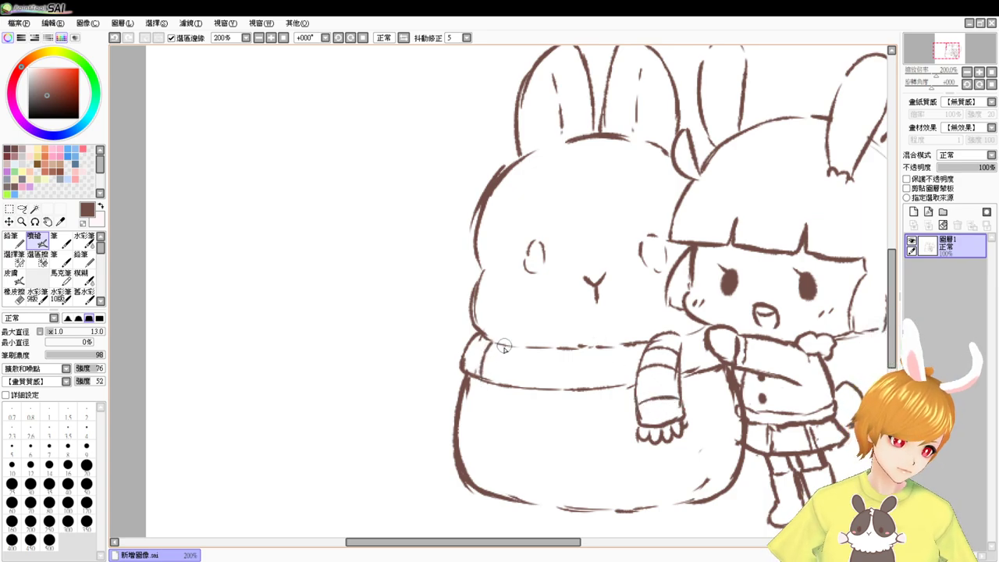
pyautogui.moveTo(502, 344); pyautogui.dragTo(508, 387)
pyautogui.moveTo(549, 347)
pyautogui.mouseDown()
pyautogui.moveTo(553, 384)
pyautogui.moveTo(572, 386)
pyautogui.mouseUp()
pyautogui.moveTo(618, 347)
pyautogui.mouseDown()
pyautogui.moveTo(625, 384)
pyautogui.moveTo(638, 362)
pyautogui.mouseUp()
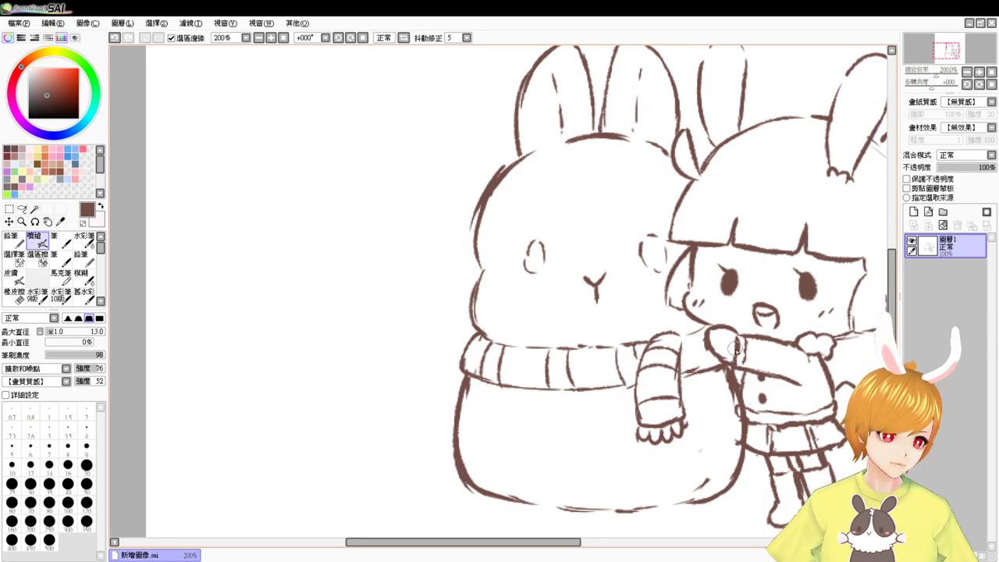
# Step: Move the whole drawing slightly down and to the left on the canvas
pyautogui.moveTo(687, 320); pyautogui.dragTo(725, 361)
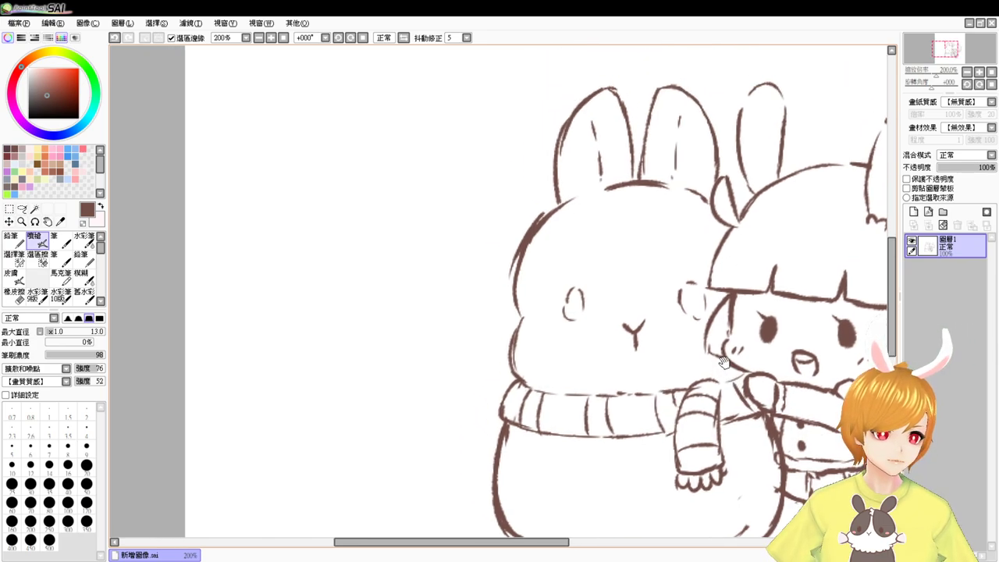
pyautogui.moveTo(703, 326)
pyautogui.mouseDown()
pyautogui.moveTo(652, 287)
pyautogui.moveTo(660, 295)
pyautogui.mouseUp()
pyautogui.click(284, 38)
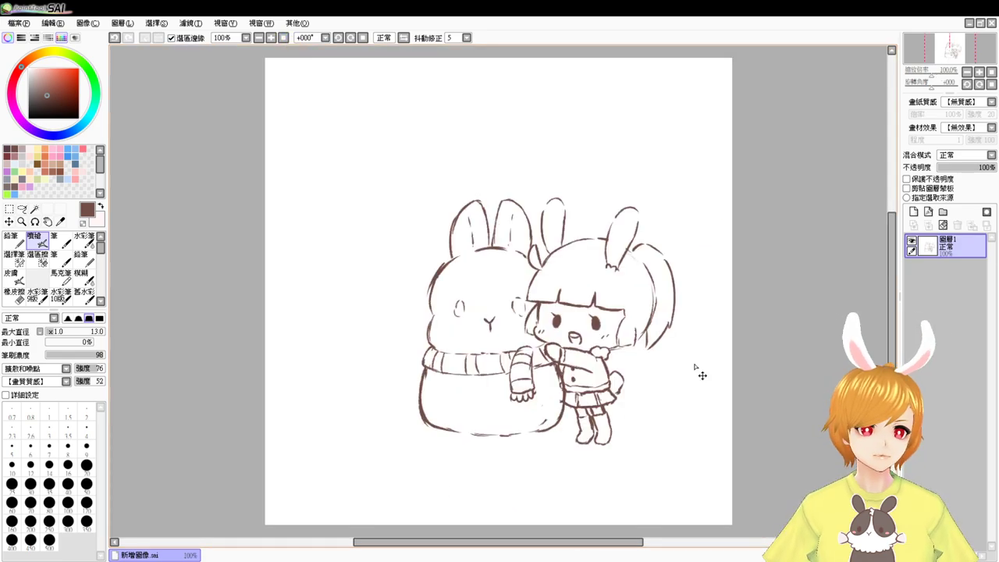
pyautogui.moveTo(695, 367)
pyautogui.mouseDown()
pyautogui.moveTo(643, 397)
pyautogui.moveTo(653, 408)
pyautogui.moveTo(646, 397)
pyautogui.mouseUp()
pyautogui.scroll(2, 649, 402)
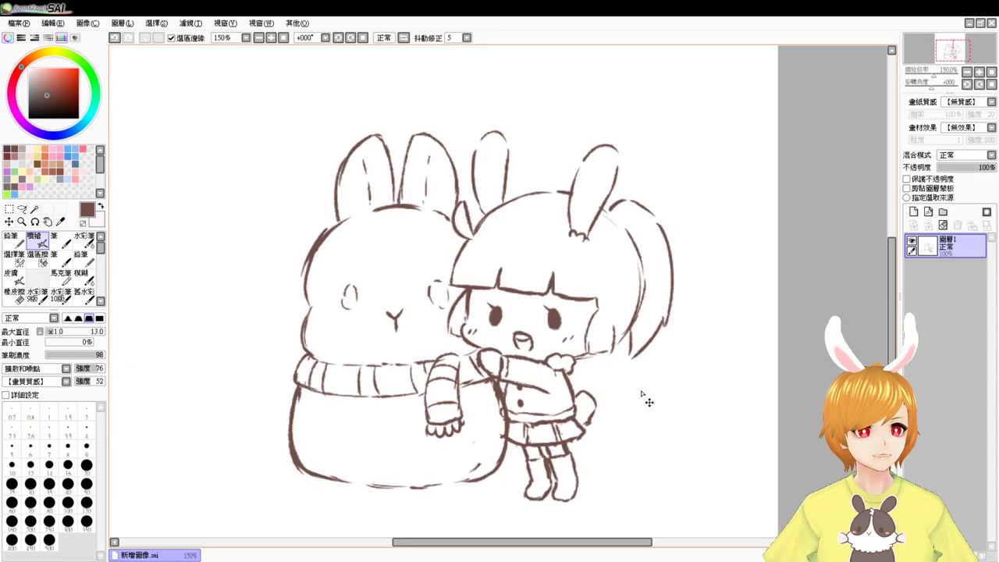
pyautogui.moveTo(779, 371); pyautogui.dragTo(787, 353)
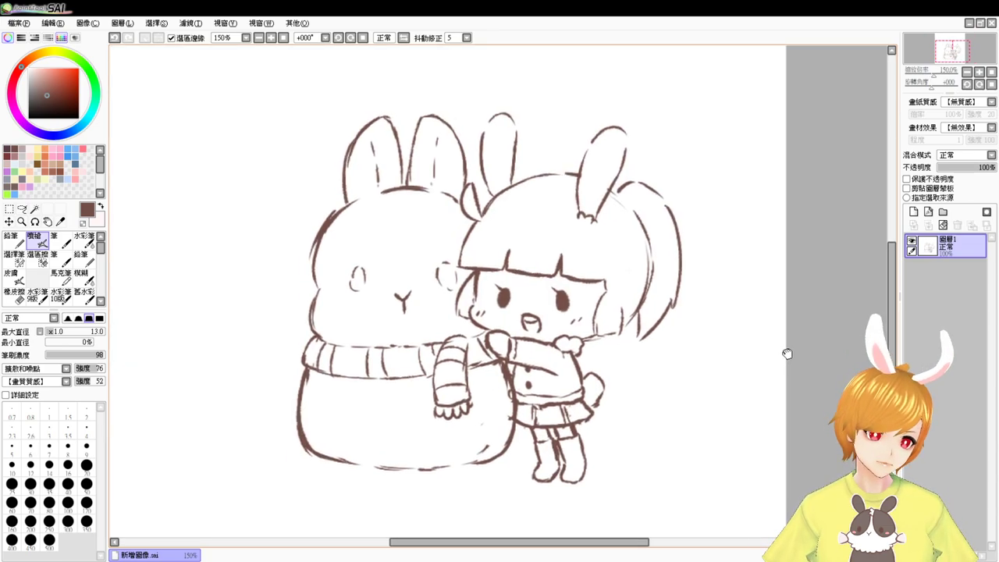
# Step: Lasso the girl's lower body with skirt, tail and boots, then shift it slightly up and widen it a little
pyautogui.press('e')
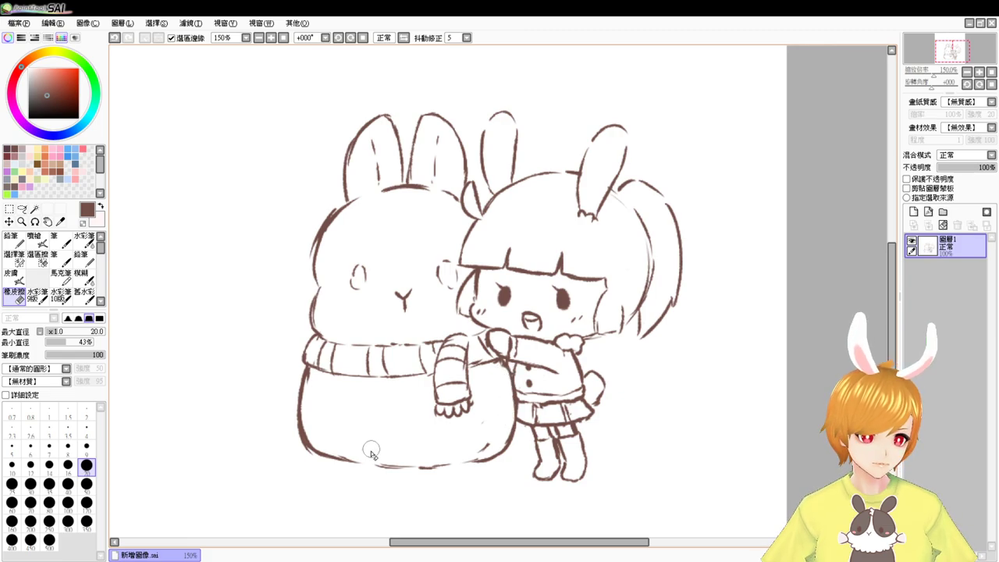
pyautogui.press('v')
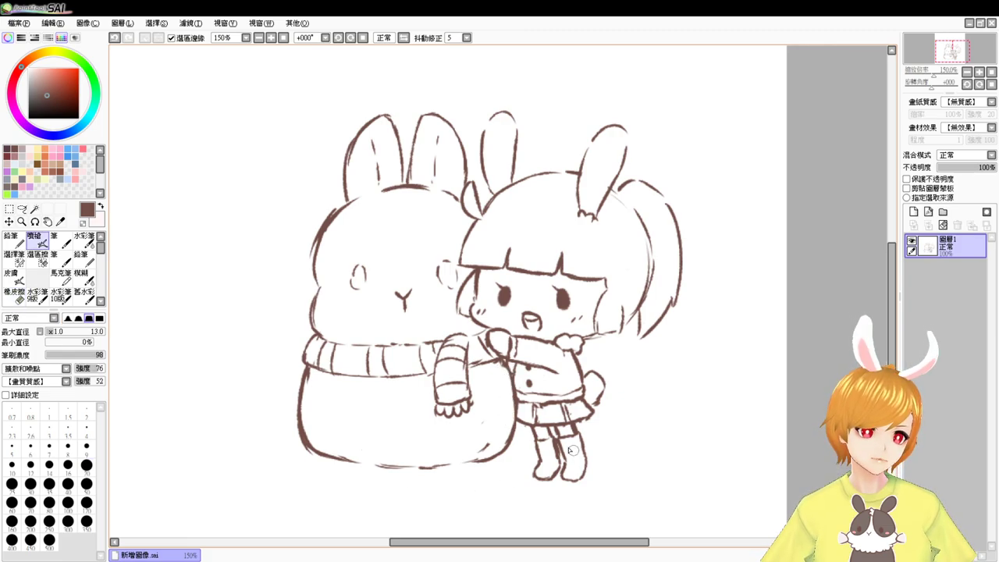
pyautogui.click(22, 209)
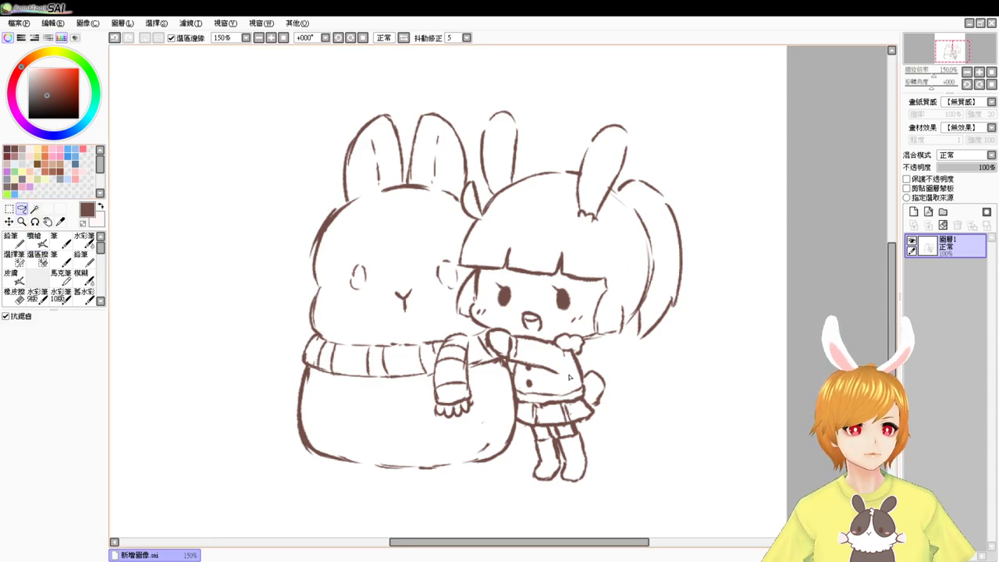
pyautogui.moveTo(576, 381)
pyautogui.mouseDown()
pyautogui.moveTo(624, 391)
pyautogui.moveTo(555, 486)
pyautogui.moveTo(570, 371)
pyautogui.mouseUp()
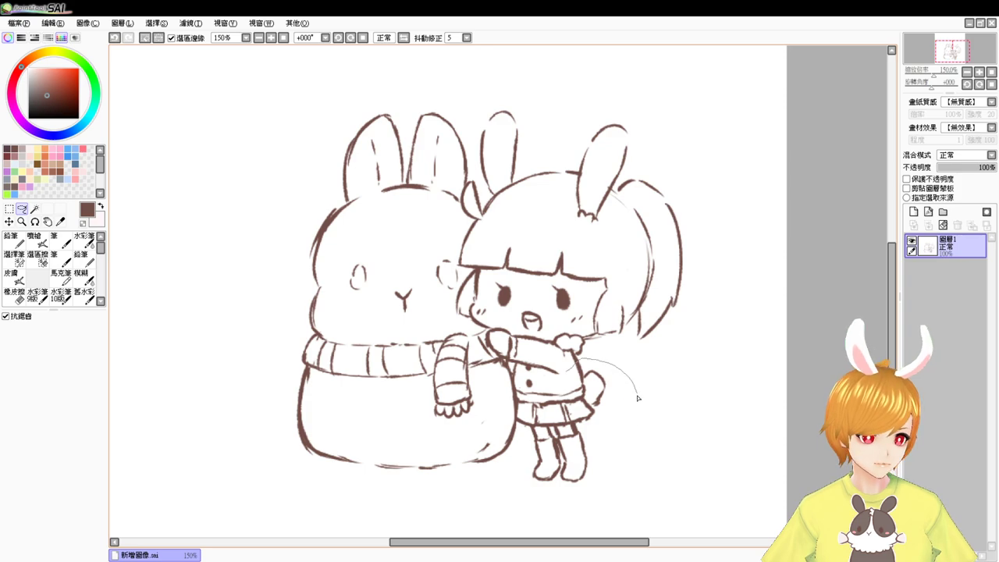
pyautogui.moveTo(638, 399)
pyautogui.mouseDown()
pyautogui.moveTo(607, 484)
pyautogui.moveTo(543, 494)
pyautogui.mouseUp()
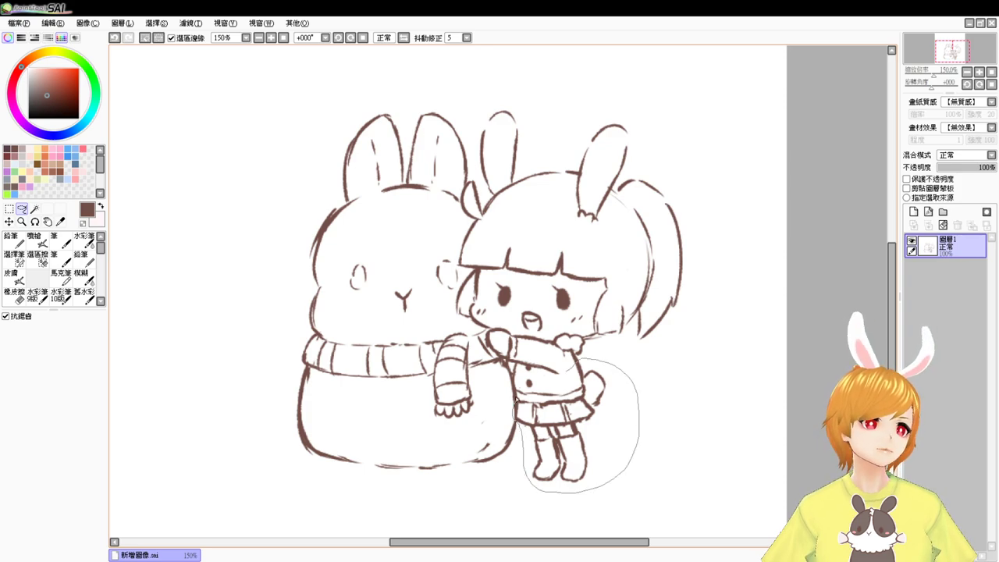
pyautogui.moveTo(568, 374); pyautogui.dragTo(569, 374)
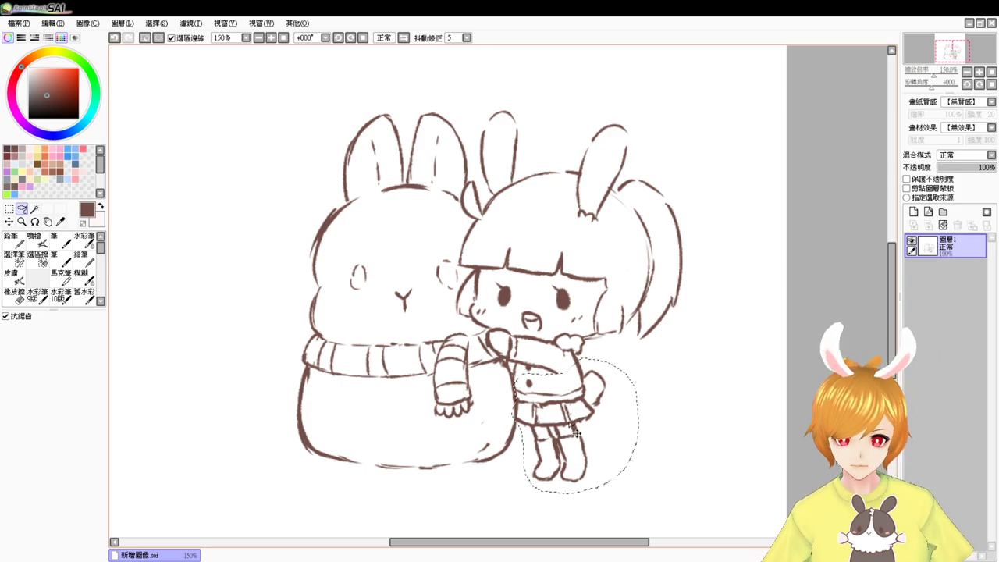
pyautogui.hotkey('ctrl', 't')
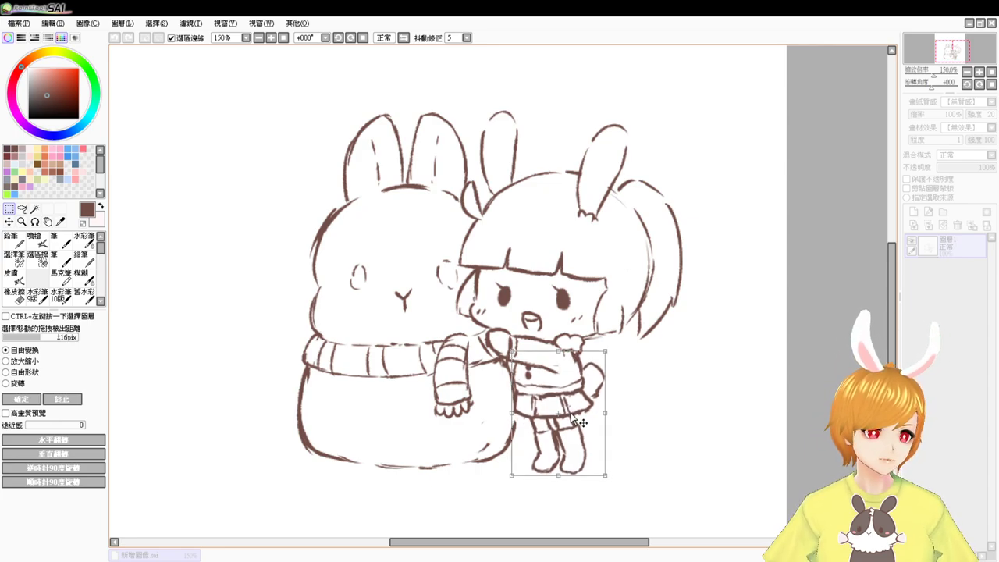
pyautogui.moveTo(580, 422); pyautogui.dragTo(610, 414)
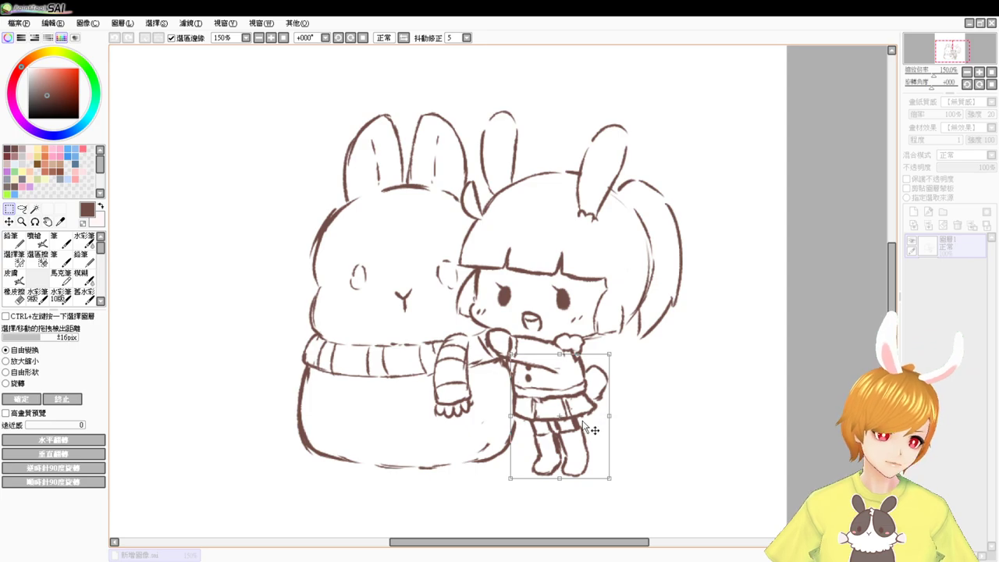
pyautogui.press('Return')
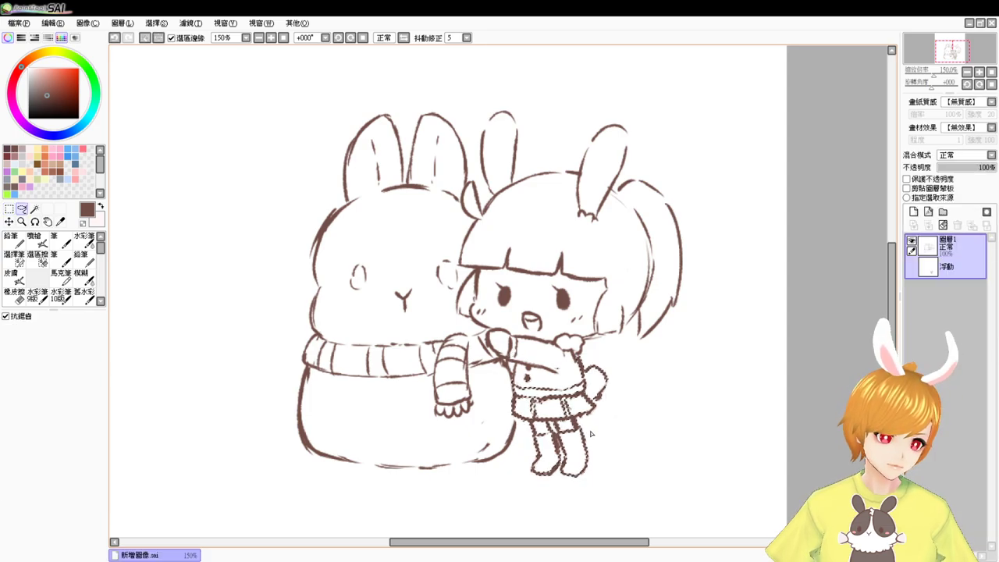
pyautogui.hotkey('ctrl', 'd')
pyautogui.click(14, 295)
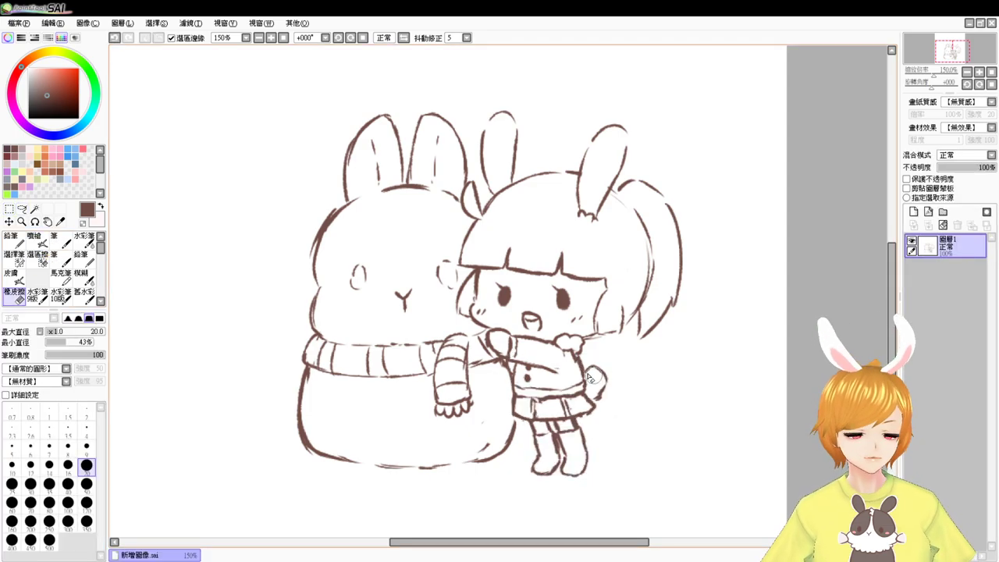
pyautogui.press('v')
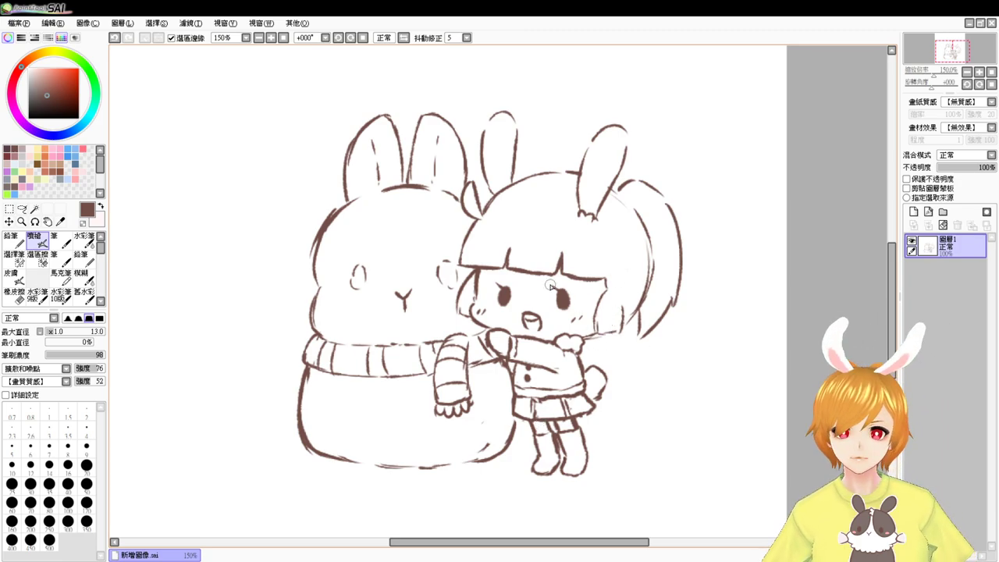
# Step: Lasso the girl's ponytail and side hair and move them slightly closer to her head
pyautogui.click(22, 209)
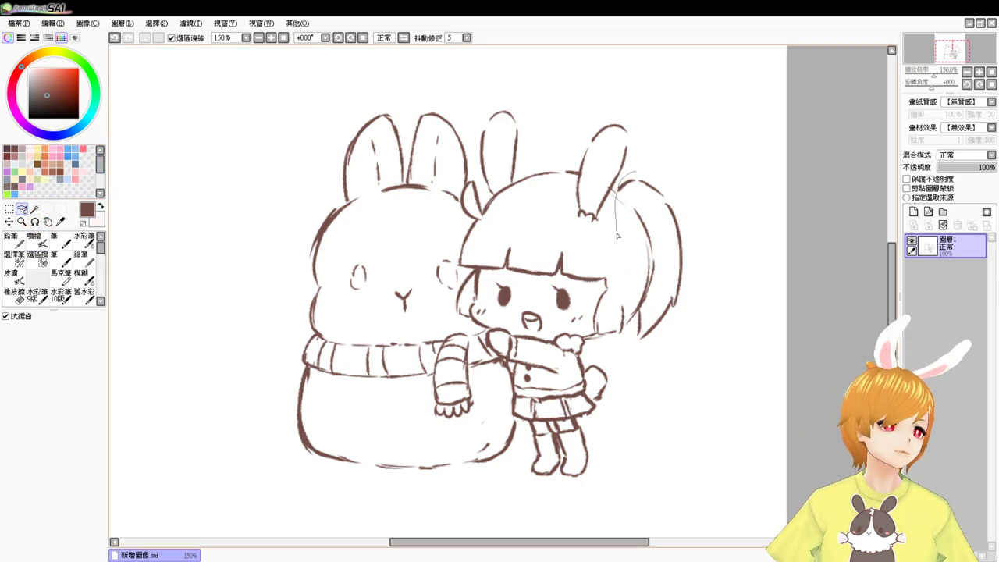
pyautogui.moveTo(591, 346)
pyautogui.mouseDown()
pyautogui.moveTo(727, 224)
pyautogui.moveTo(683, 233)
pyautogui.mouseUp()
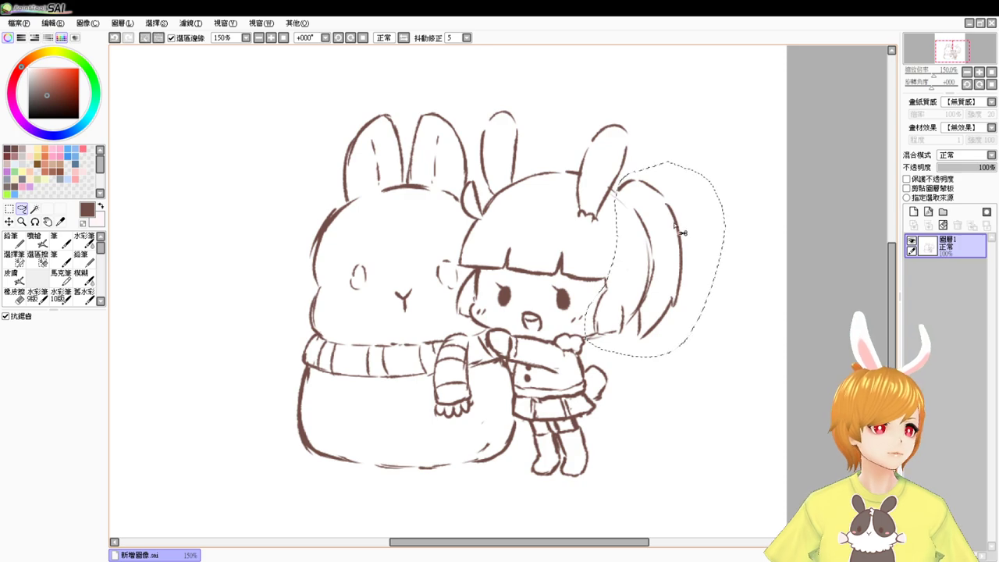
pyautogui.hotkey('ctrl', 't')
pyautogui.moveTo(647, 322); pyautogui.dragTo(641, 320)
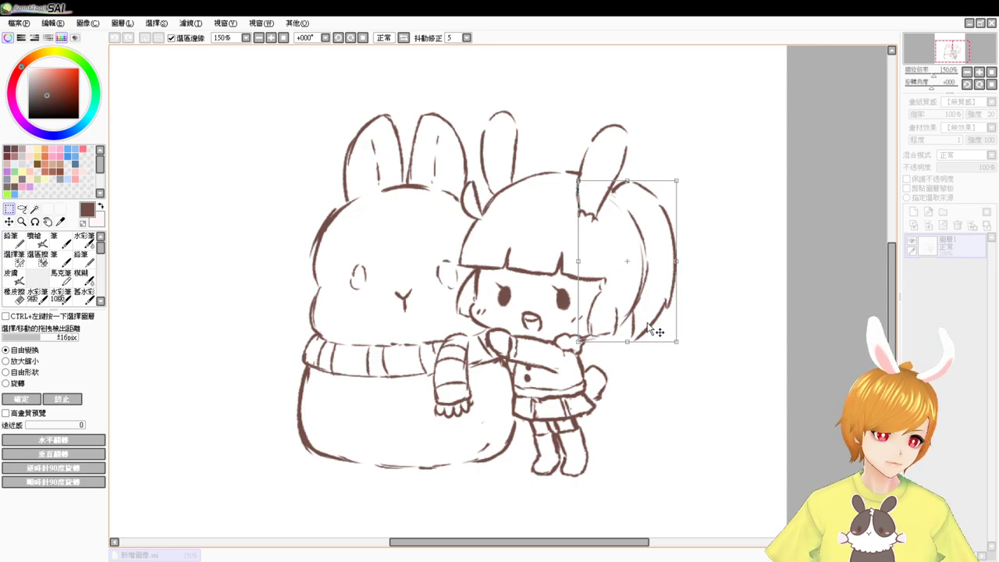
pyautogui.press('Return')
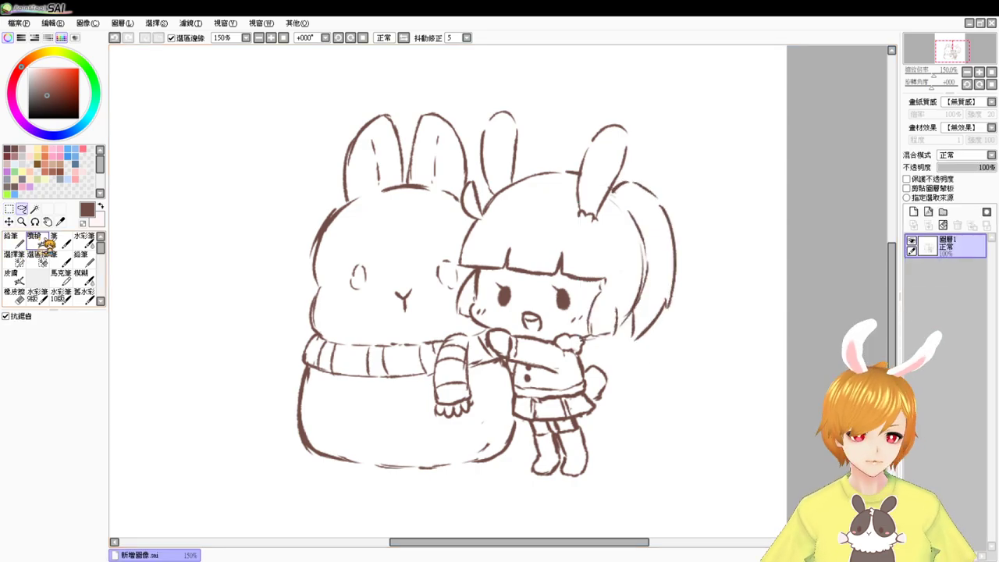
# Step: Erase and redraw the side hair lock between the girl's face and ponytail, bringing it closer to her cheek
pyautogui.press('e')
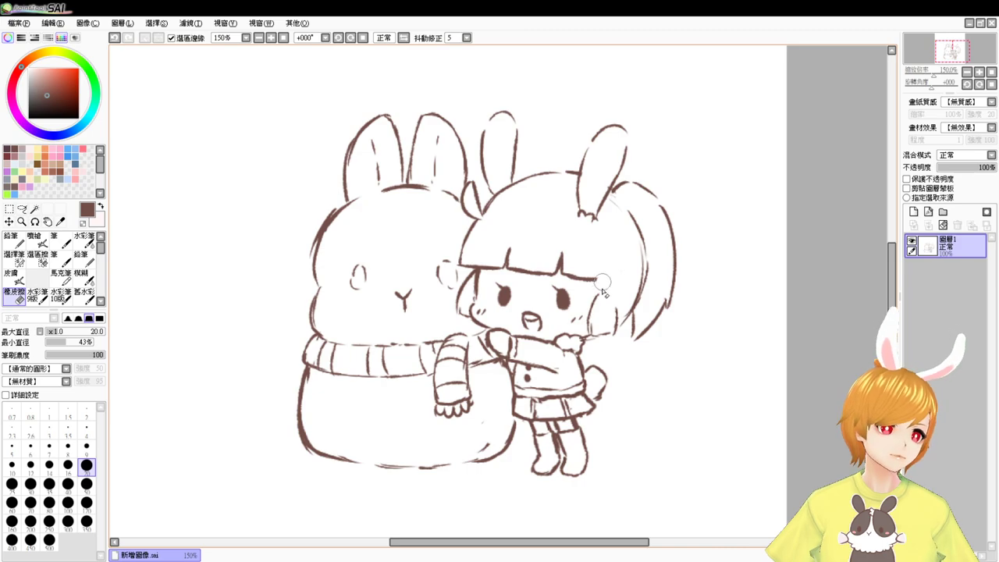
pyautogui.press('v')
pyautogui.moveTo(595, 282); pyautogui.dragTo(582, 344)
pyautogui.press('e')
pyautogui.press('v')
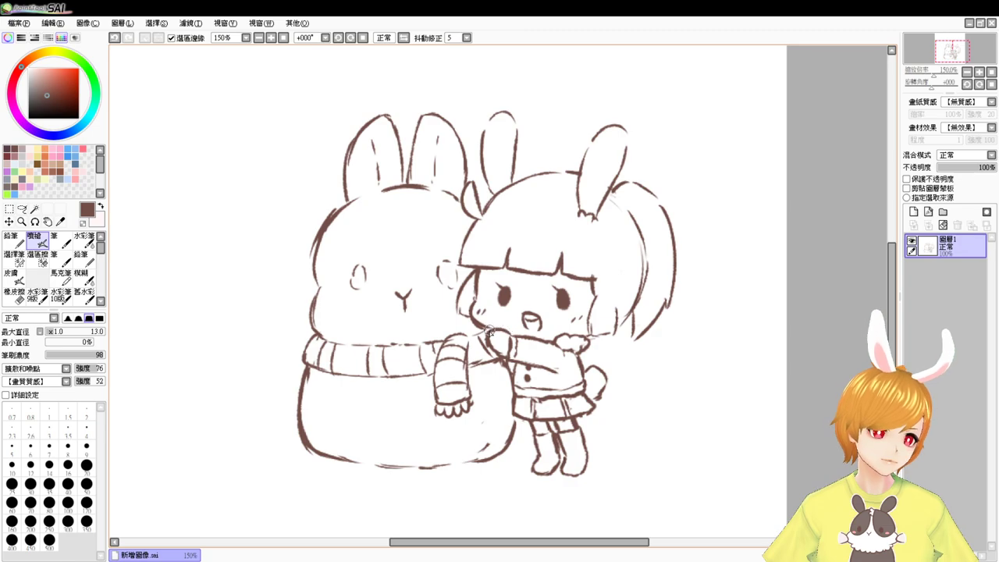
pyautogui.press('e')
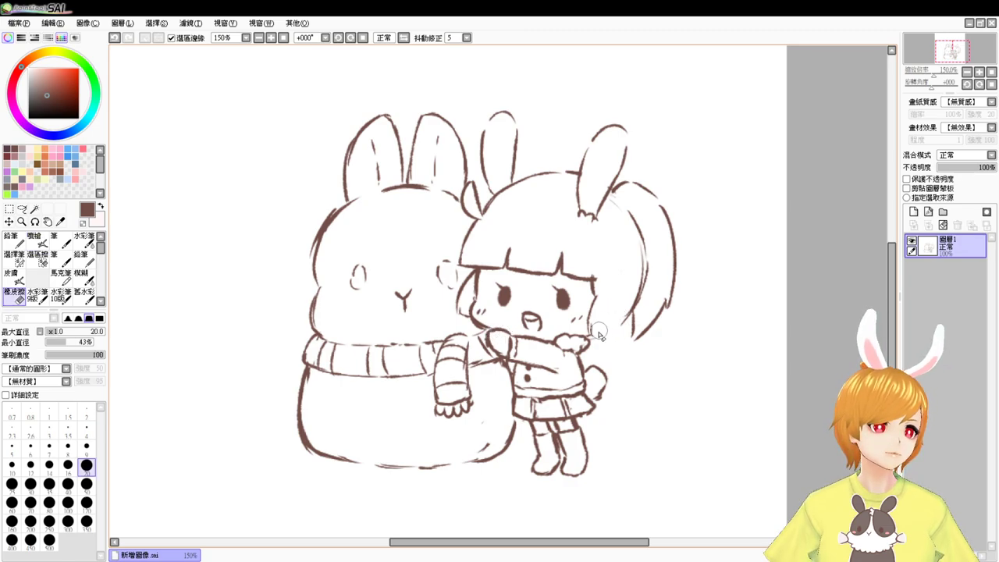
pyautogui.press('e')
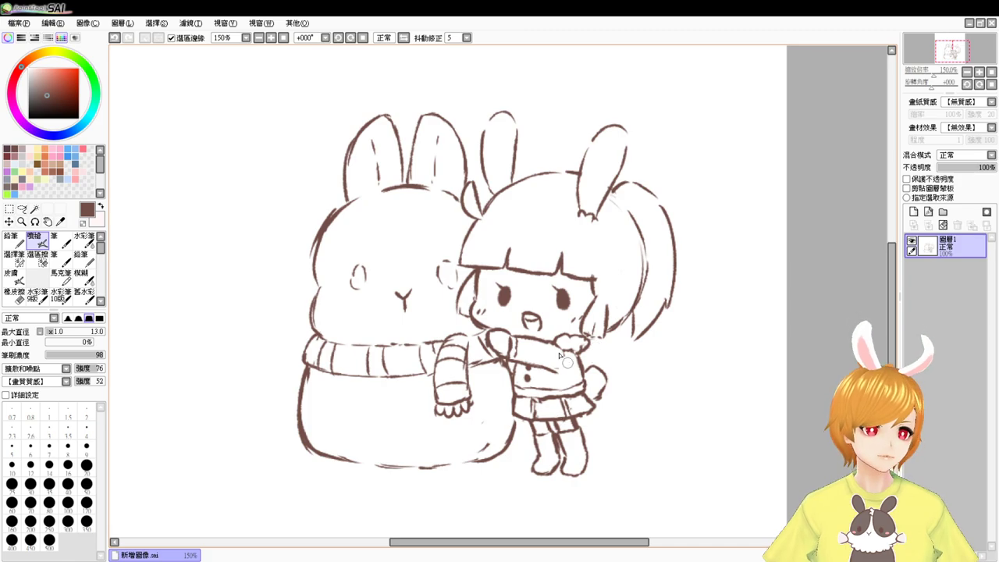
# Step: Erase the plush's lower body outline and redraw it with a lower, flatter base and a fuller side beside the girl
pyautogui.press('e')
pyautogui.moveTo(312, 448); pyautogui.dragTo(390, 470)
pyautogui.press('b')
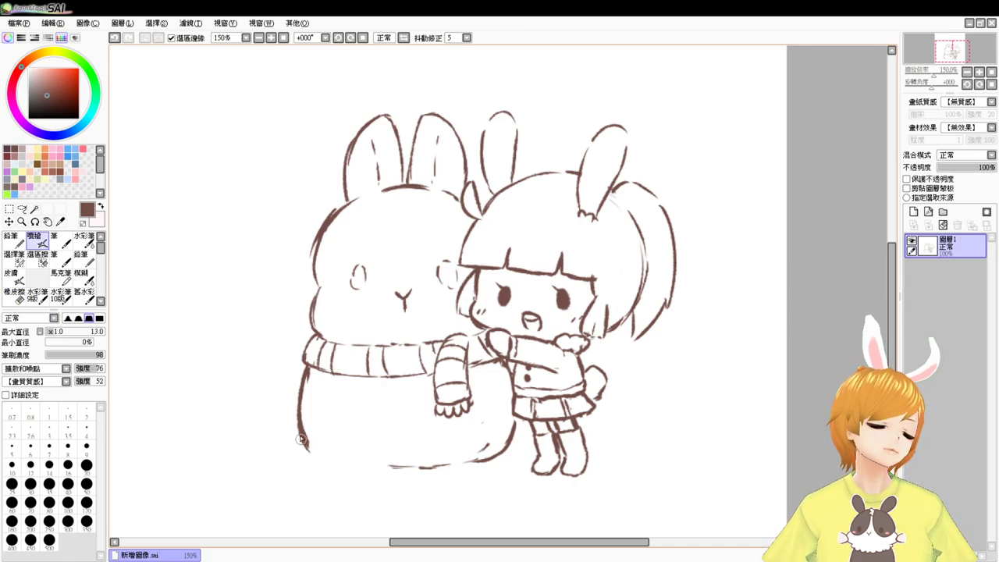
pyautogui.moveTo(301, 438)
pyautogui.mouseDown()
pyautogui.moveTo(332, 475)
pyautogui.moveTo(322, 465)
pyautogui.moveTo(414, 467)
pyautogui.moveTo(411, 477)
pyautogui.moveTo(388, 477)
pyautogui.moveTo(431, 478)
pyautogui.moveTo(411, 477)
pyautogui.moveTo(521, 461)
pyautogui.mouseUp()
pyautogui.moveTo(522, 420)
pyautogui.mouseDown()
pyautogui.moveTo(504, 468)
pyautogui.moveTo(441, 466)
pyautogui.moveTo(507, 421)
pyautogui.moveTo(487, 455)
pyautogui.moveTo(506, 442)
pyautogui.moveTo(509, 397)
pyautogui.moveTo(497, 439)
pyautogui.mouseUp()
pyautogui.press('e')
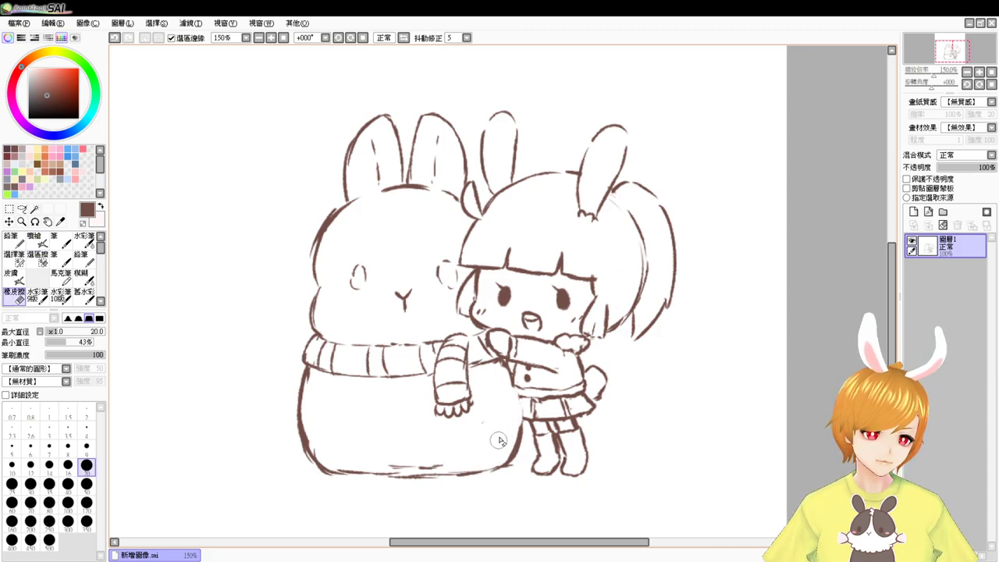
pyautogui.press('b')
pyautogui.moveTo(509, 371); pyautogui.dragTo(520, 447)
pyautogui.moveTo(517, 390); pyautogui.dragTo(507, 460)
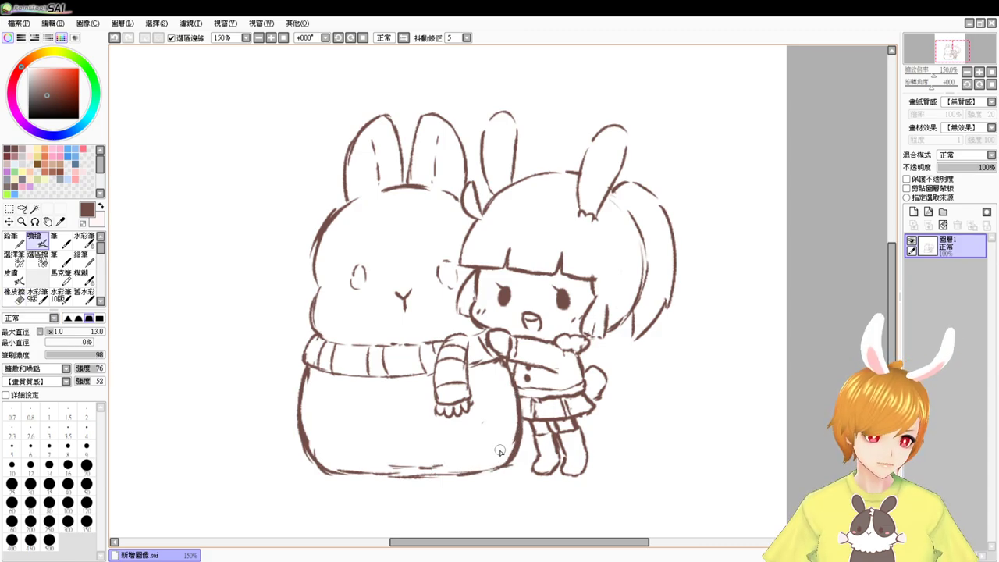
# Step: Erase the leftover double lines along the base of the plush's body and tidy its outline
pyautogui.moveTo(699, 363); pyautogui.dragTo(721, 366)
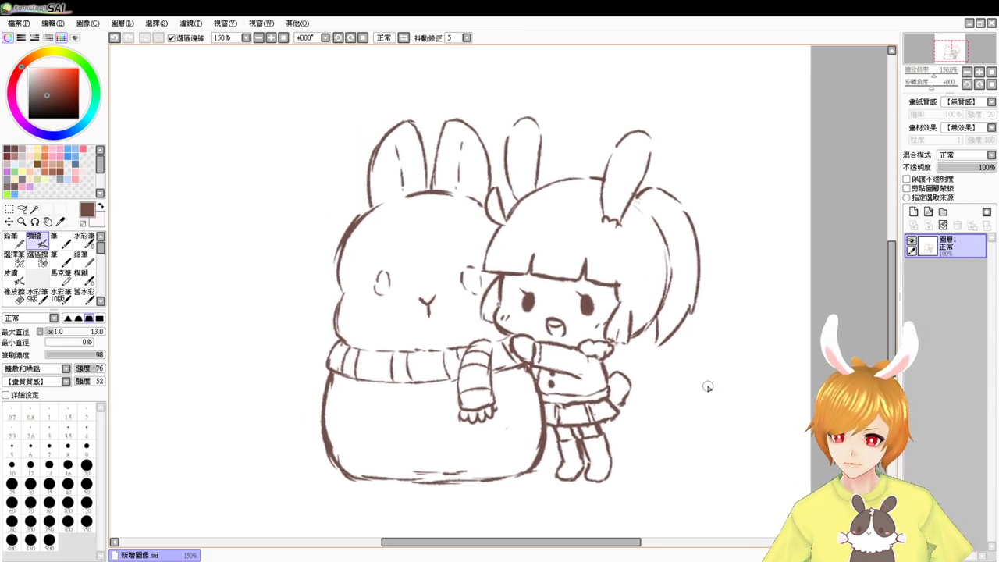
pyautogui.press('e')
pyautogui.moveTo(401, 489)
pyautogui.mouseDown()
pyautogui.moveTo(383, 469)
pyautogui.moveTo(462, 466)
pyautogui.moveTo(404, 472)
pyautogui.moveTo(426, 484)
pyautogui.moveTo(480, 476)
pyautogui.mouseUp()
pyautogui.press('v')
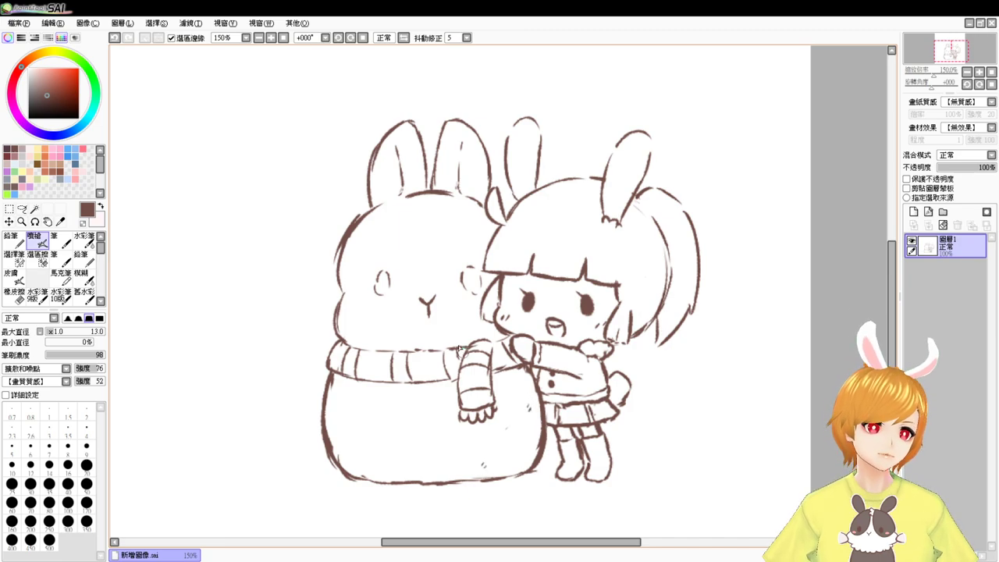
# Step: Rotate the whole drawing slightly clockwise and move it slightly down and to the right on the canvas
pyautogui.click(283, 37)
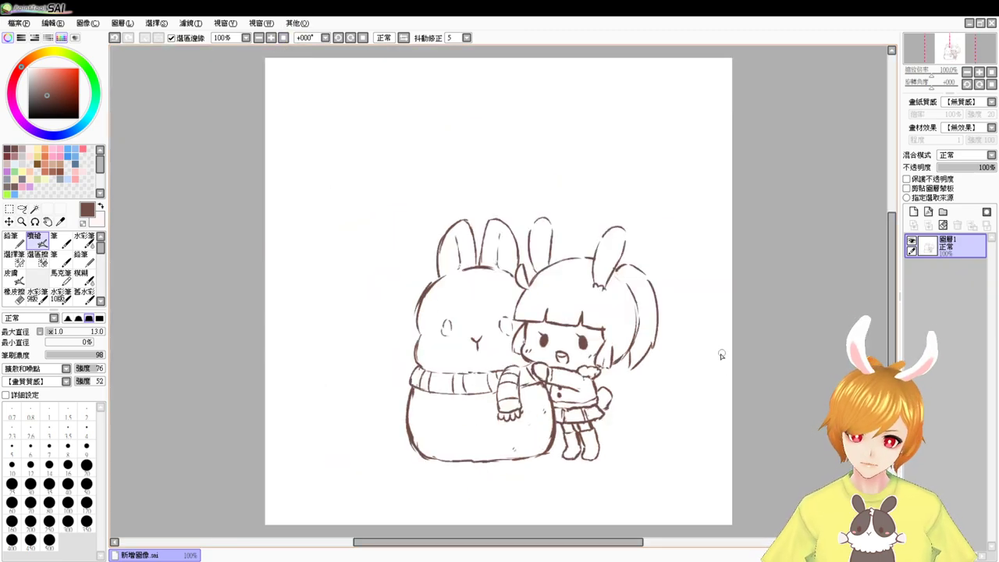
pyautogui.hotkey('ctrl', 't')
pyautogui.moveTo(755, 474); pyautogui.dragTo(746, 483)
pyautogui.press('Return')
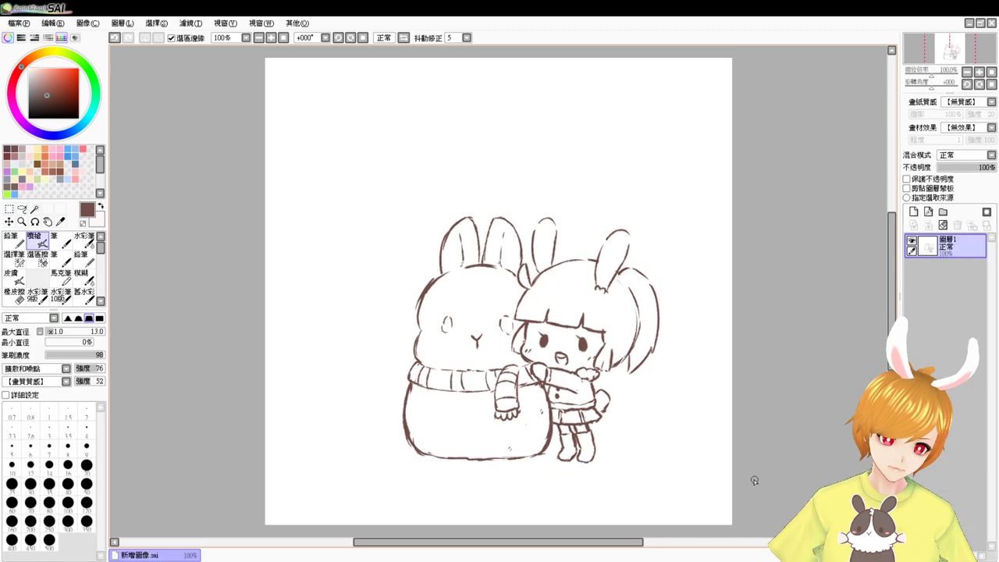
pyautogui.moveTo(680, 394)
pyautogui.mouseDown()
pyautogui.moveTo(676, 416)
pyautogui.moveTo(687, 411)
pyautogui.mouseUp()
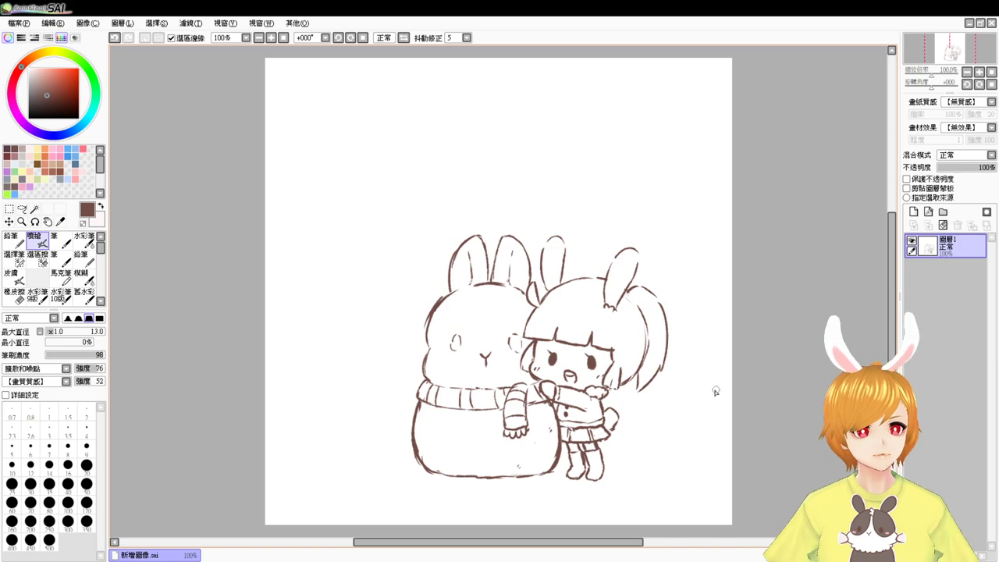
# Step: Move the whole drawing slightly up and left, and nudge it back a little to the right on the canvas
pyautogui.moveTo(707, 400); pyautogui.dragTo(691, 395)
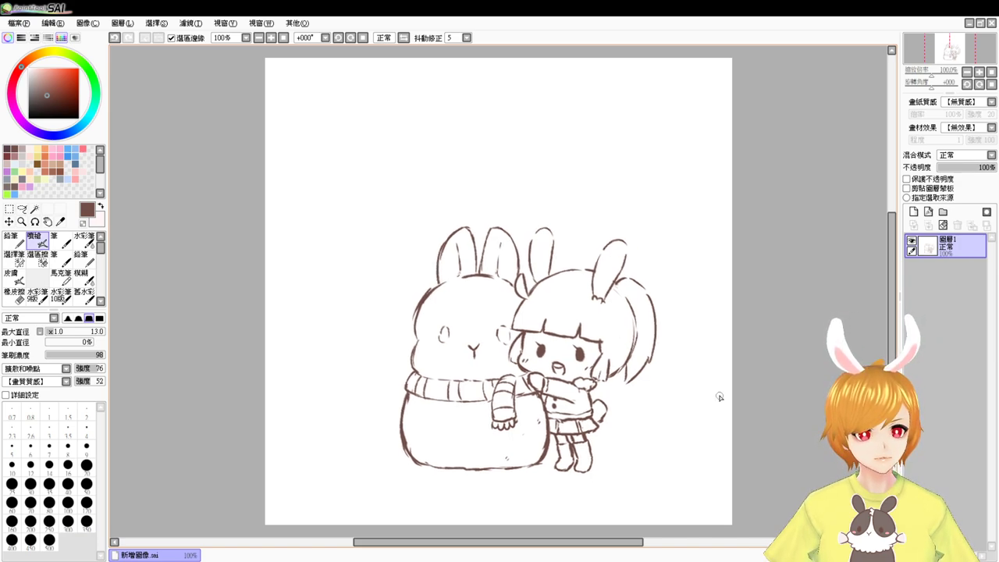
pyautogui.scroll(1, 716, 398)
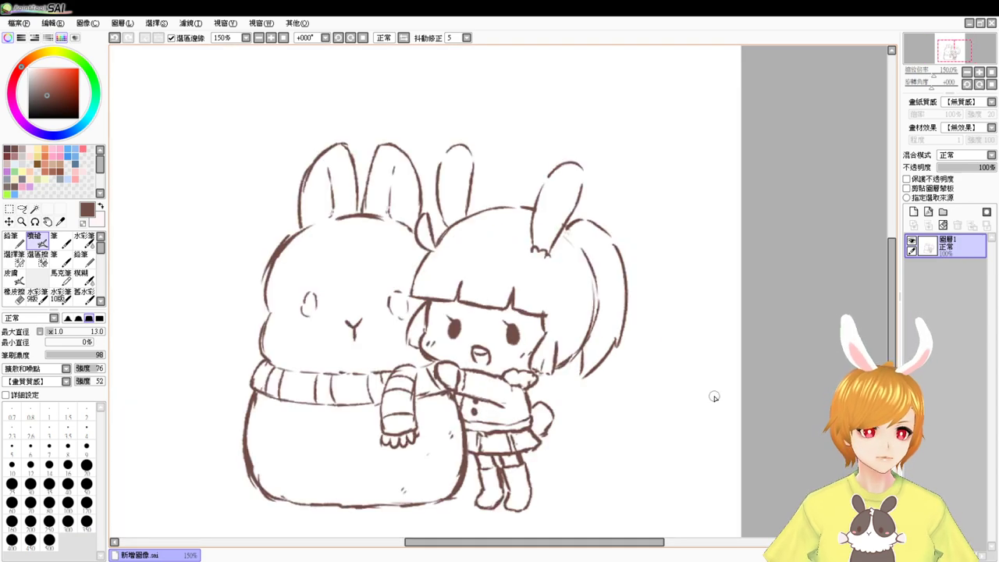
pyautogui.moveTo(637, 315); pyautogui.dragTo(739, 277)
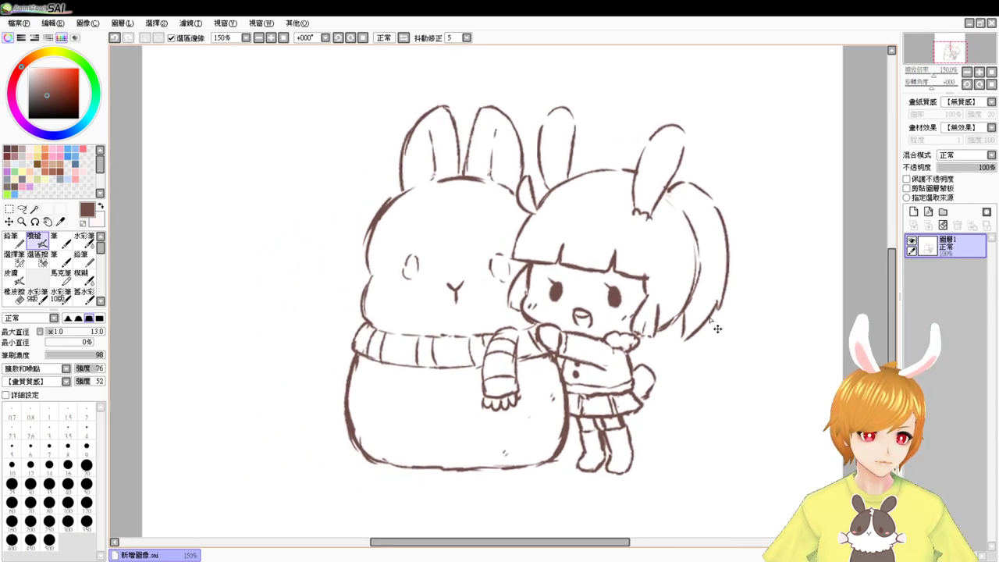
pyautogui.moveTo(717, 329); pyautogui.dragTo(738, 321)
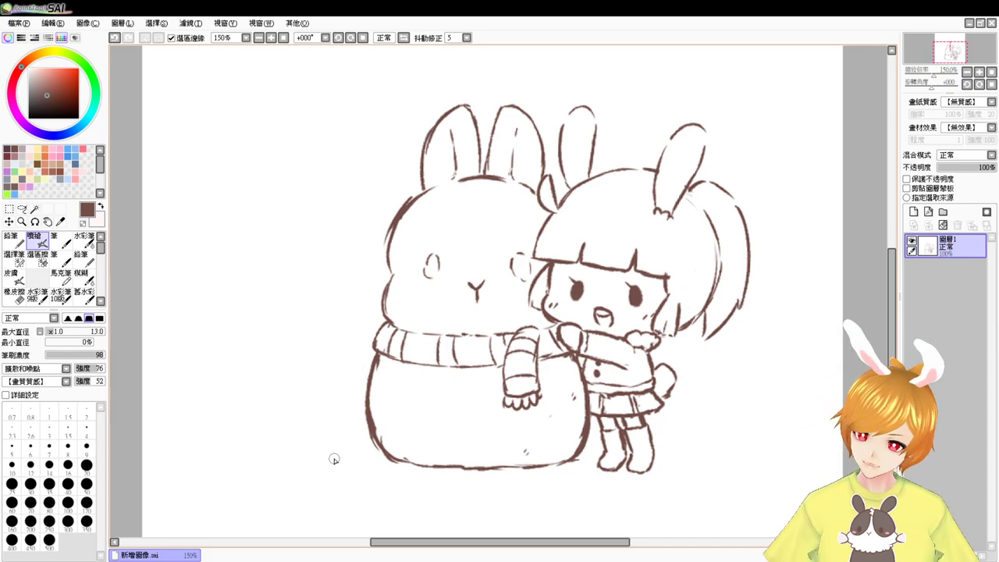
pyautogui.hotkey('alt', 'Tab')
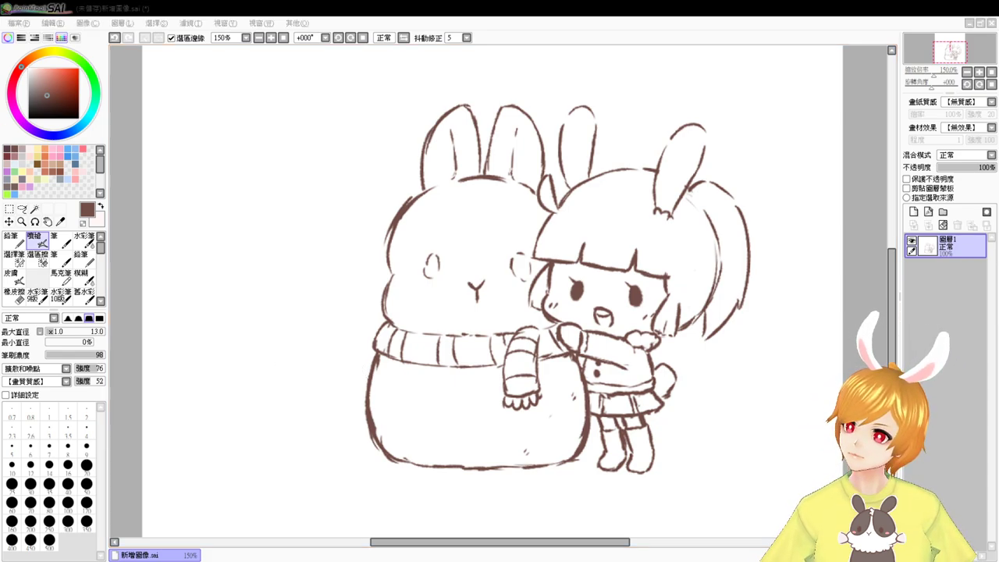
pyautogui.hotkey('alt', 'Tab')
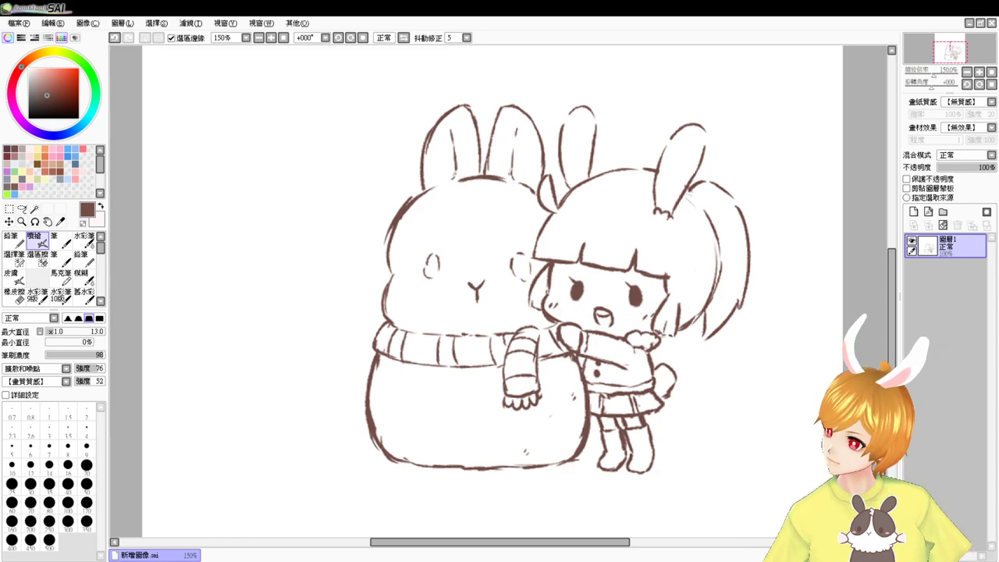
pyautogui.hotkey('alt', 'Tab')
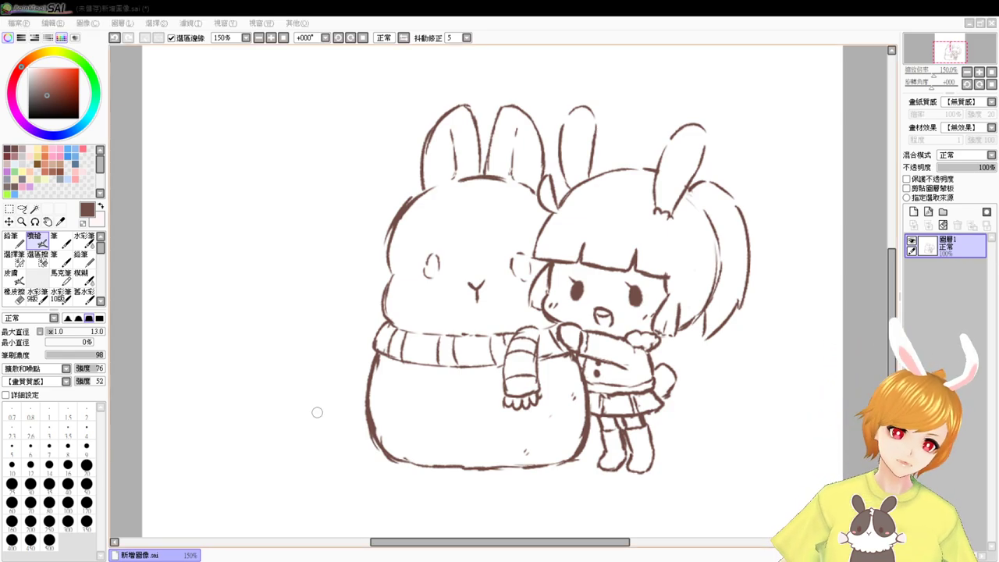
# Step: Add a new layer, fill it with light grey and place it beneath the sketch layer as a background
pyautogui.click(914, 214)
pyautogui.click(915, 212)
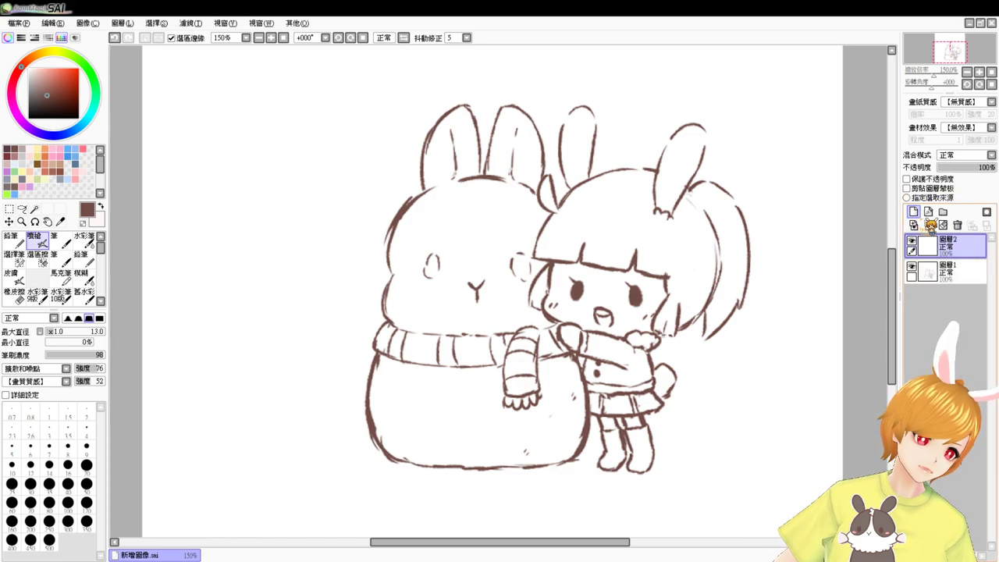
pyautogui.click(22, 166)
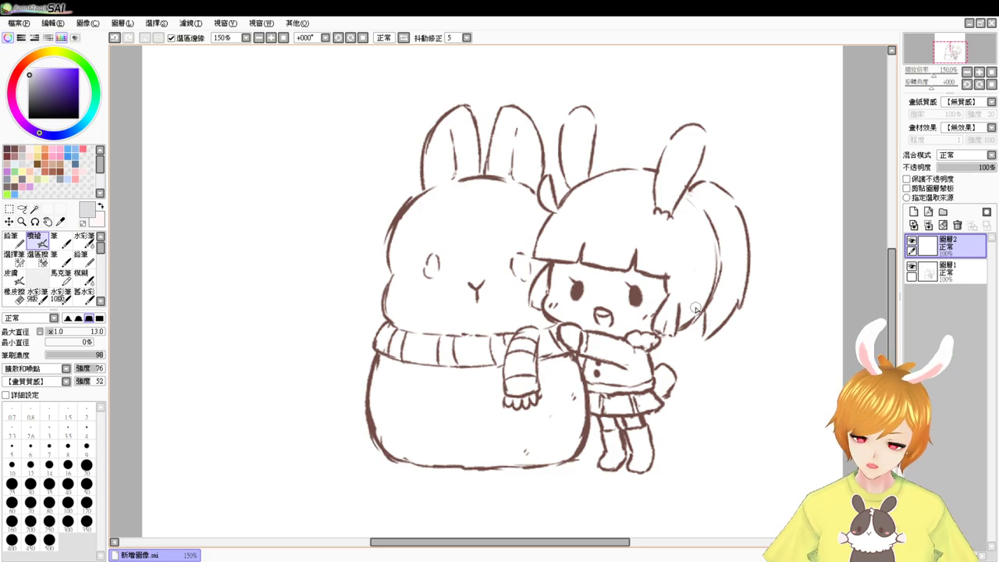
pyautogui.hotkey('ctrl', 'f')
pyautogui.moveTo(957, 247)
pyautogui.mouseDown()
pyautogui.moveTo(959, 267)
pyautogui.moveTo(953, 235)
pyautogui.mouseUp()
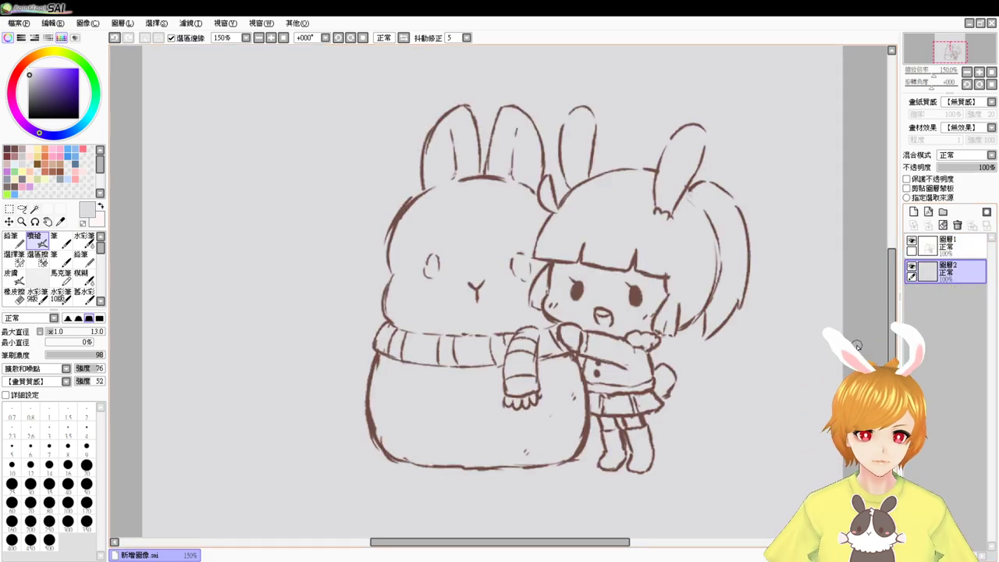
# Step: Try a pale blue fill on the background layer and replace it with a very light, near-white grey
pyautogui.click(14, 164)
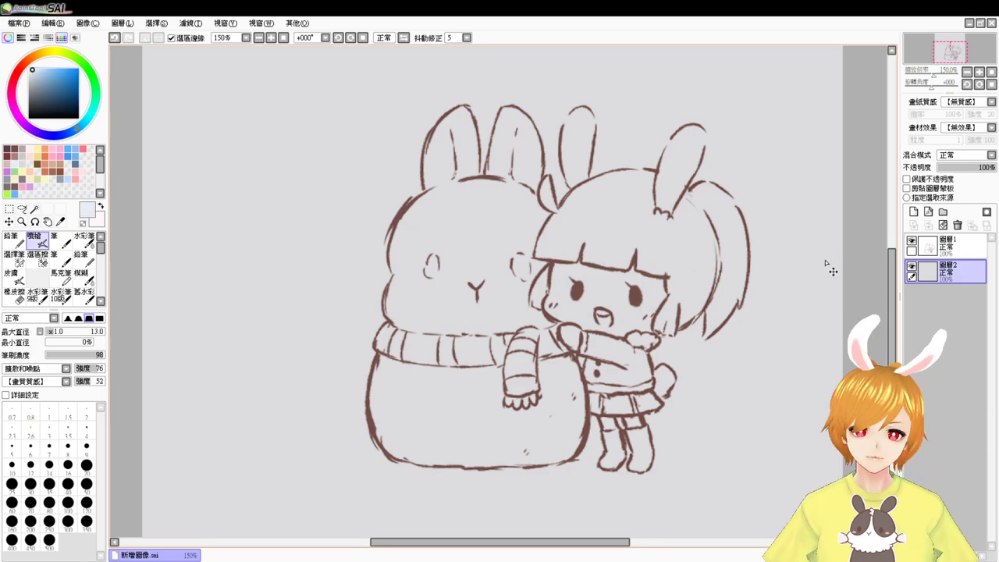
pyautogui.hotkey('ctrl', 'f')
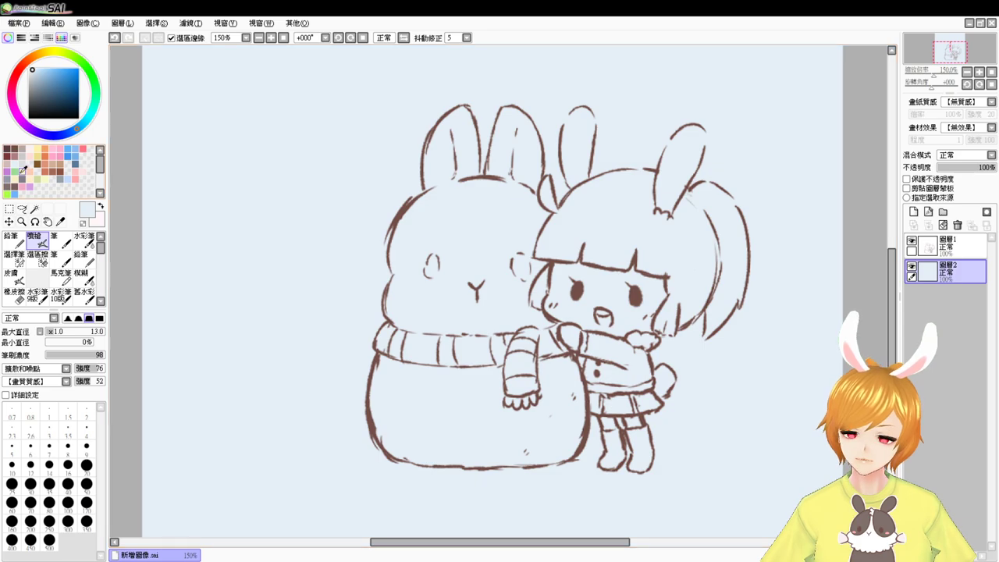
pyautogui.click(40, 132)
pyautogui.click(30, 75)
pyautogui.click(29, 71)
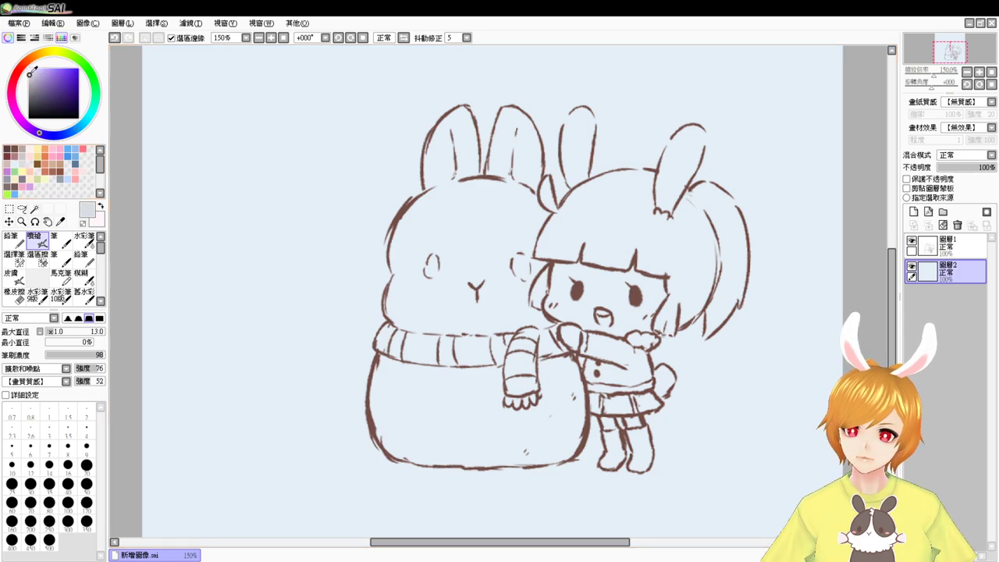
pyautogui.hotkey('ctrl', 'f')
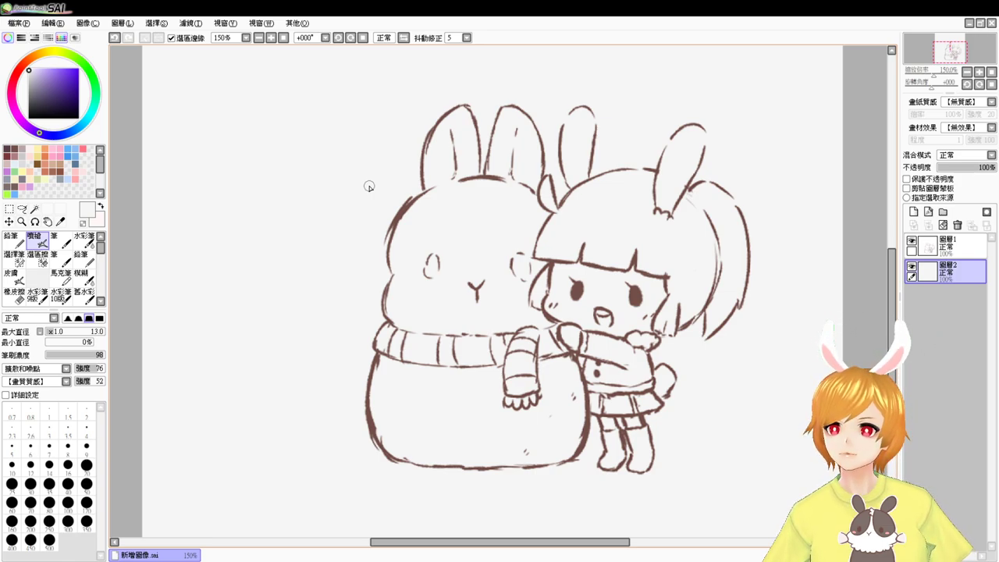
# Step: Select the sketch layer and shift the whole drawing slightly upward
pyautogui.click(948, 254)
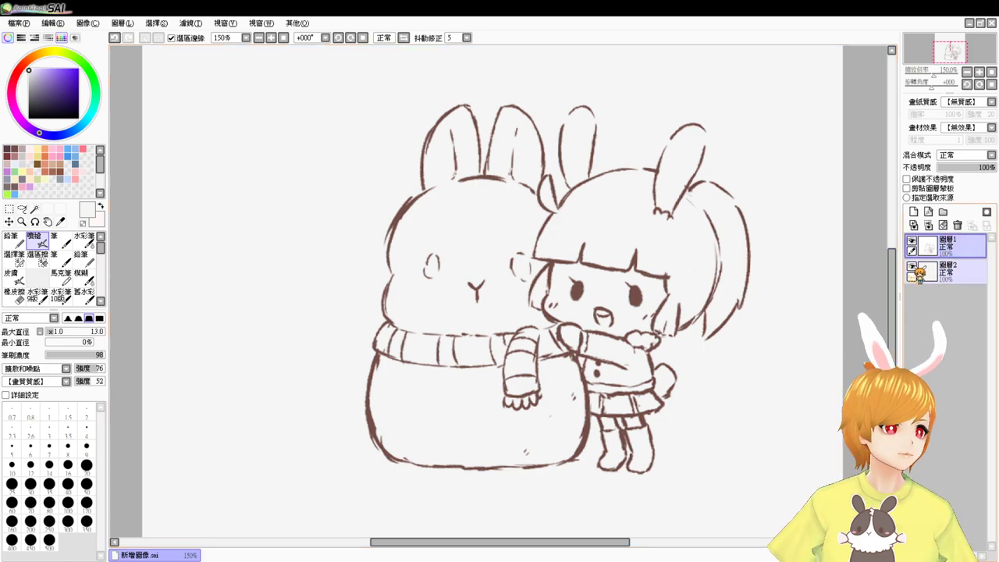
pyautogui.moveTo(893, 299); pyautogui.dragTo(897, 302)
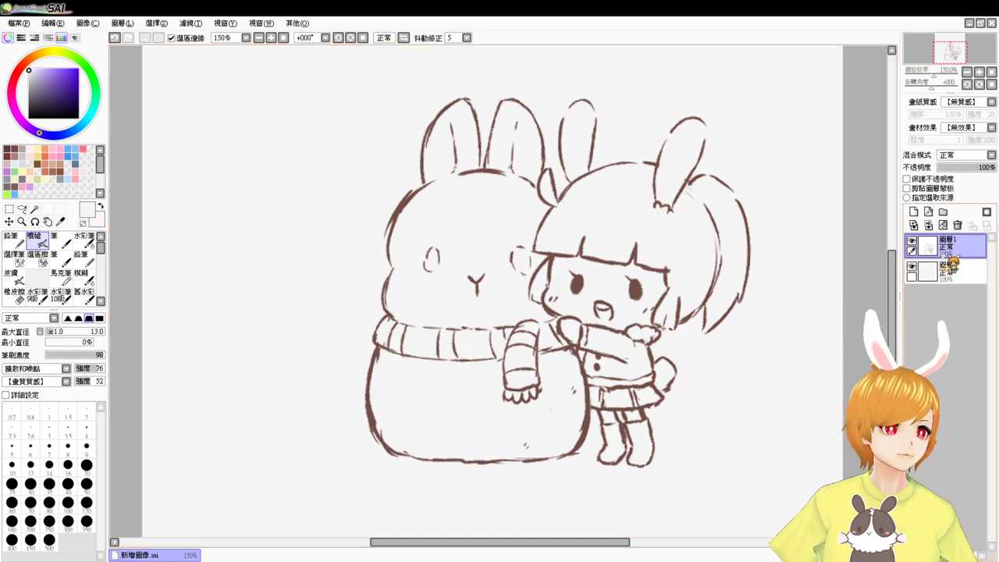
# Step: Sketch a small rabbit's rounded head with cheeks and two upright ears in dark brown, in the empty area left of the plush
pyautogui.click(25, 149)
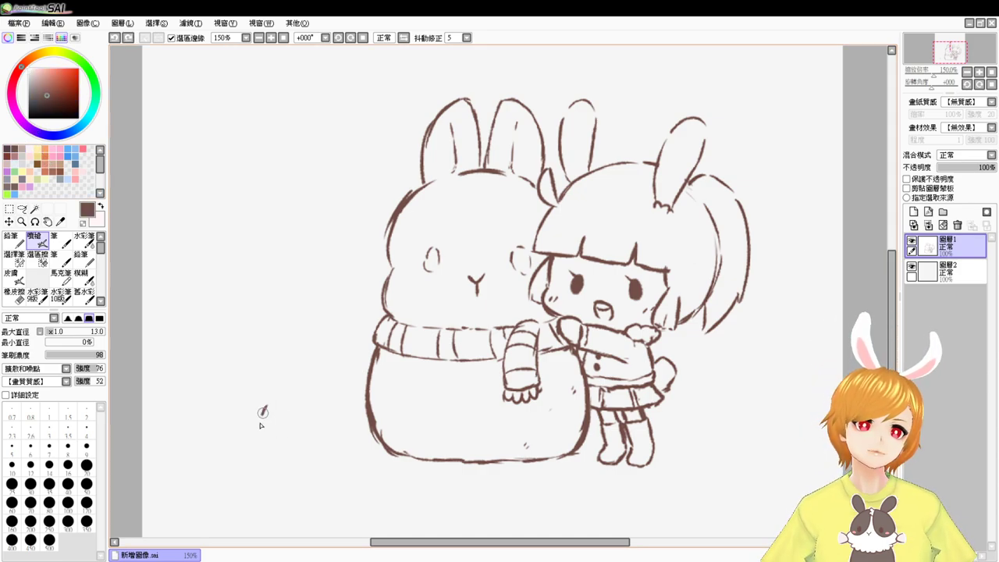
pyautogui.moveTo(261, 403); pyautogui.dragTo(257, 428)
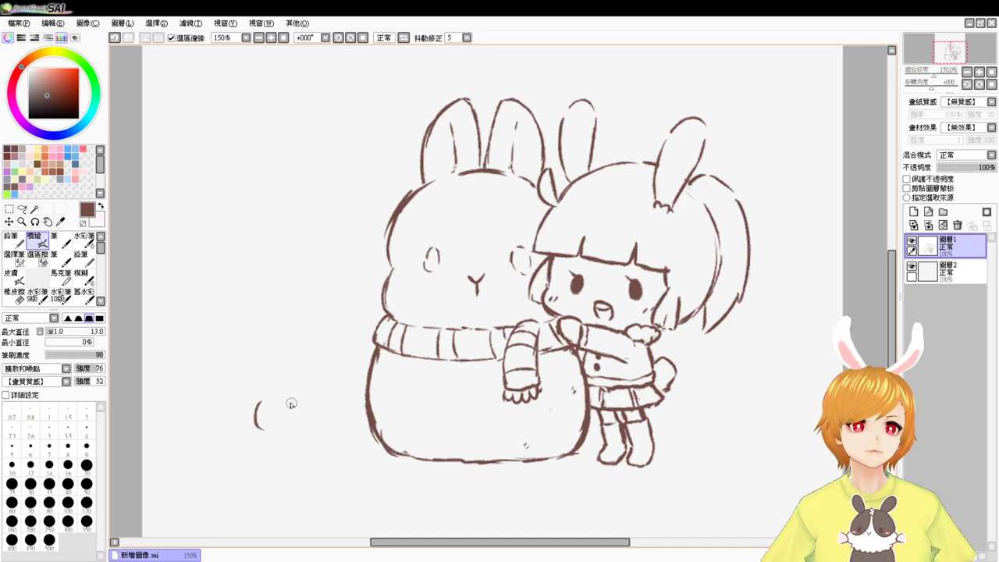
pyautogui.moveTo(288, 397); pyautogui.dragTo(303, 423)
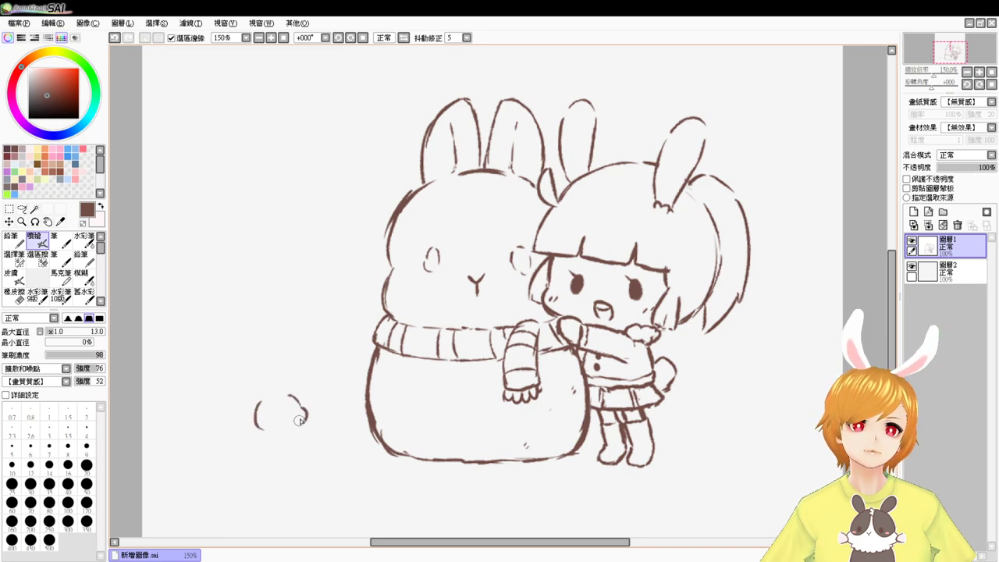
pyautogui.moveTo(266, 395)
pyautogui.mouseDown()
pyautogui.moveTo(282, 395)
pyautogui.moveTo(263, 376)
pyautogui.moveTo(268, 392)
pyautogui.moveTo(286, 383)
pyautogui.mouseUp()
pyautogui.hotkey('ctrl', 'z')
pyautogui.hotkey('ctrl', 'z')
pyautogui.hotkey('ctrl', 'z')
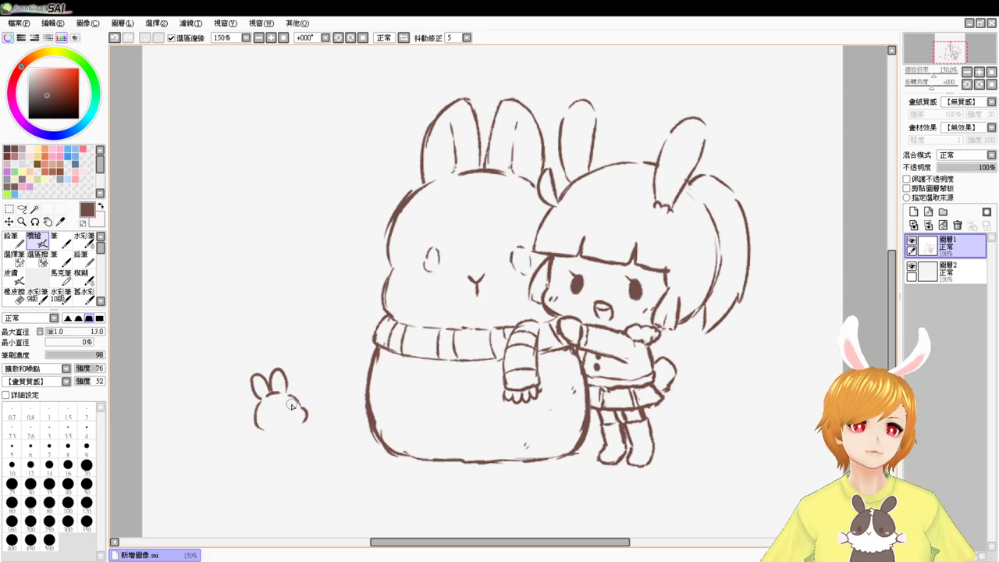
# Step: Undo the small rabbit's ears and redraw them more pointed and closer together, joined to the head
pyautogui.scroll(1, 299, 415)
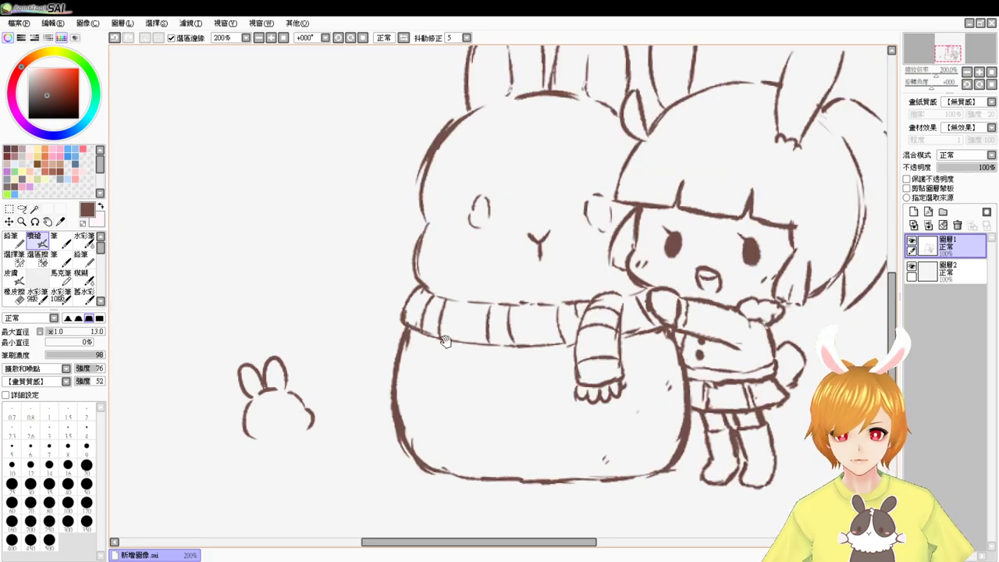
pyautogui.moveTo(291, 405); pyautogui.dragTo(295, 383)
pyautogui.hotkey('ctrl', 'z')
pyautogui.hotkey('ctrl', 'z')
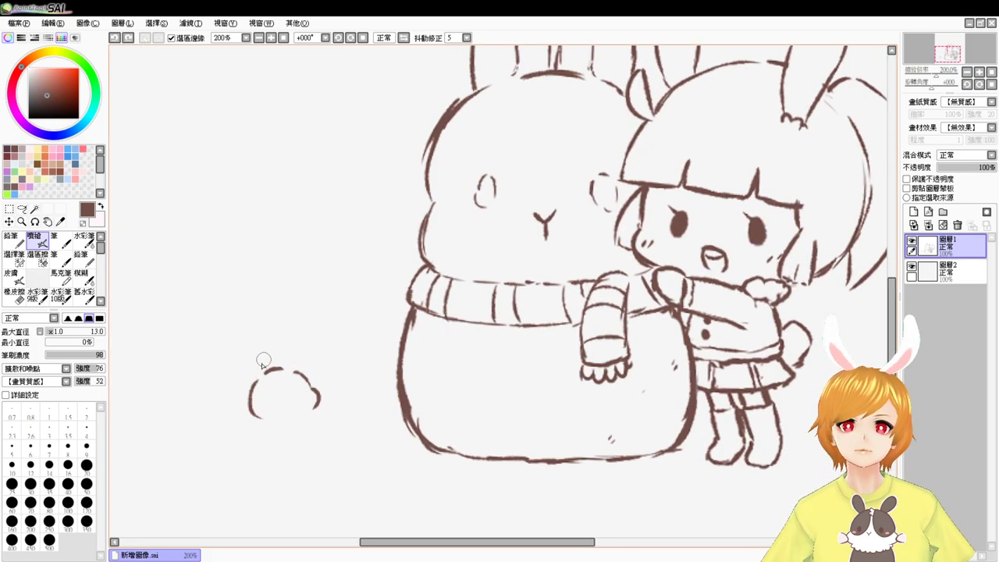
pyautogui.moveTo(262, 343); pyautogui.dragTo(270, 371)
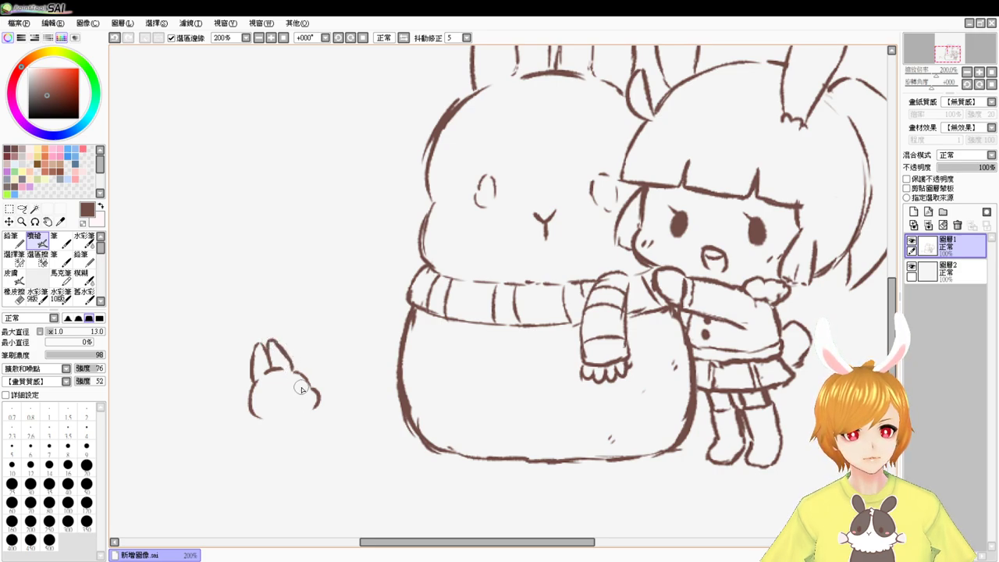
# Step: Draw a curled tuft on the small rabbit's forehead and add two oval eyes and a tiny mouth
pyautogui.press('e')
pyautogui.press('v')
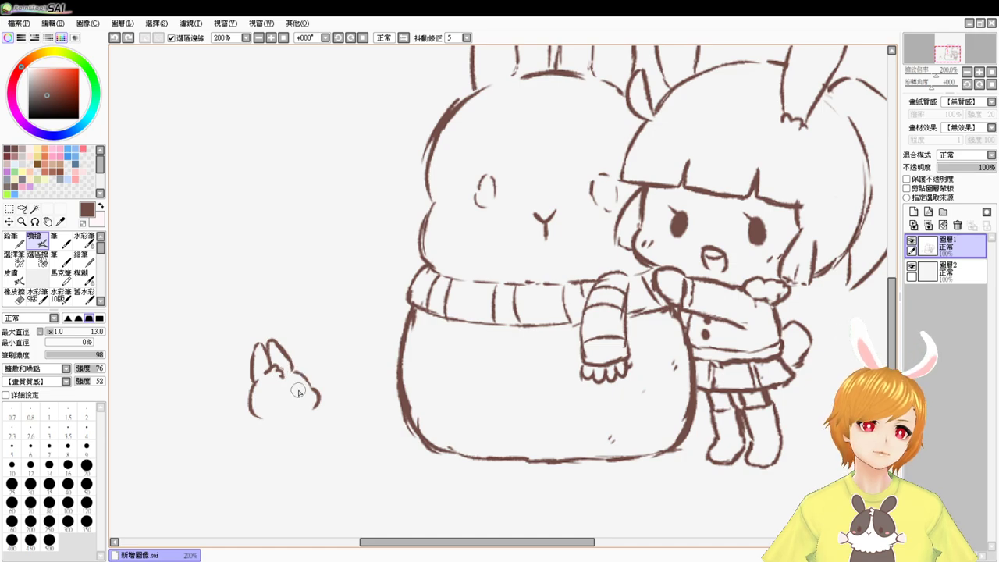
pyautogui.scroll(1, 299, 395)
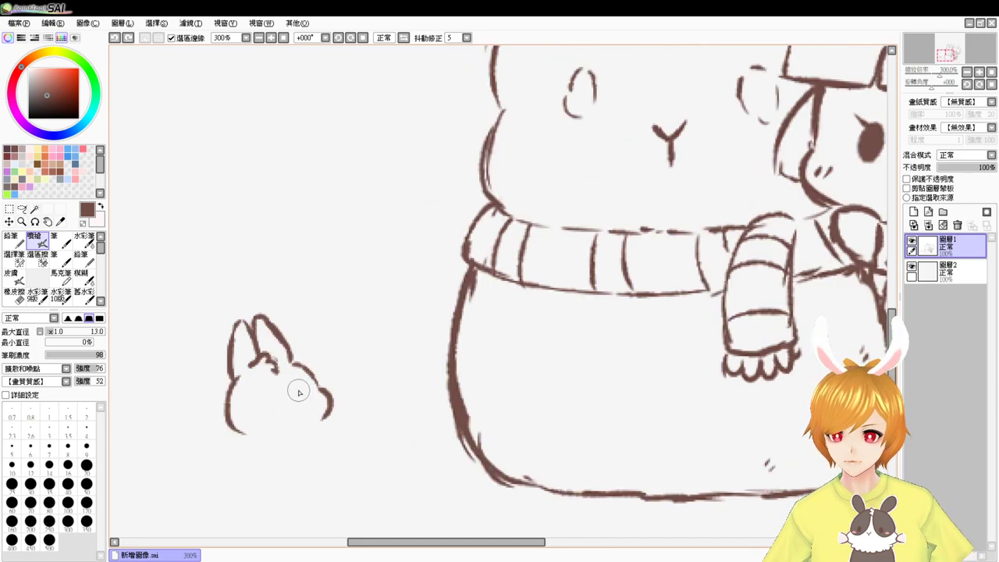
pyautogui.moveTo(406, 366); pyautogui.dragTo(433, 341)
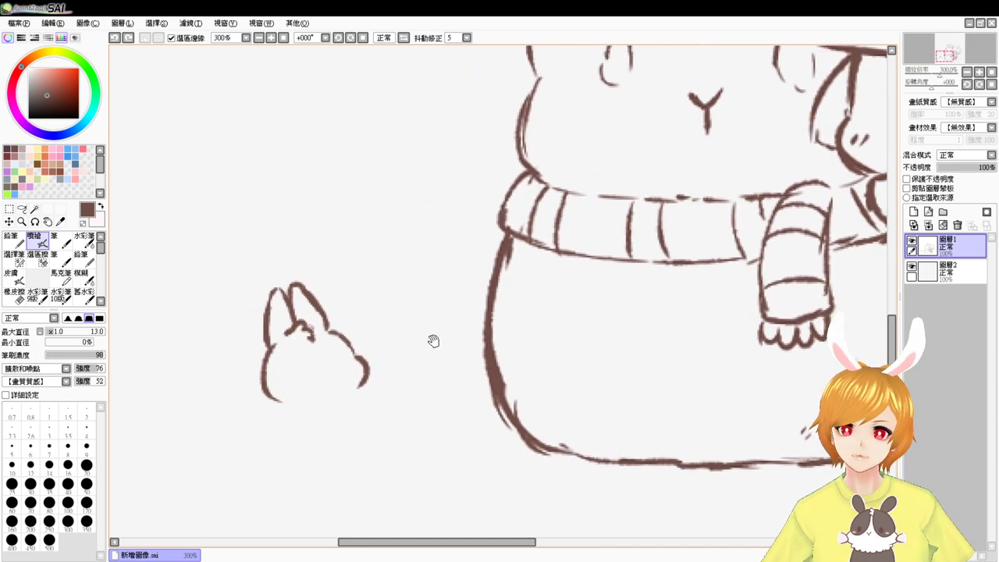
pyautogui.moveTo(301, 324); pyautogui.dragTo(315, 330)
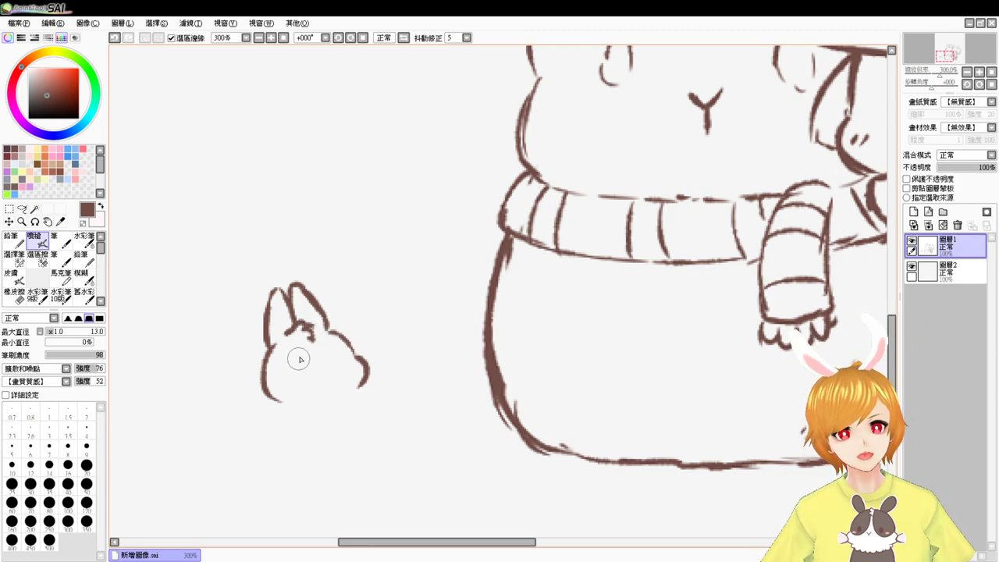
pyautogui.moveTo(301, 357)
pyautogui.mouseDown()
pyautogui.moveTo(300, 370)
pyautogui.moveTo(331, 358)
pyautogui.moveTo(322, 370)
pyautogui.mouseUp()
pyautogui.hotkey('ctrl', 'z')
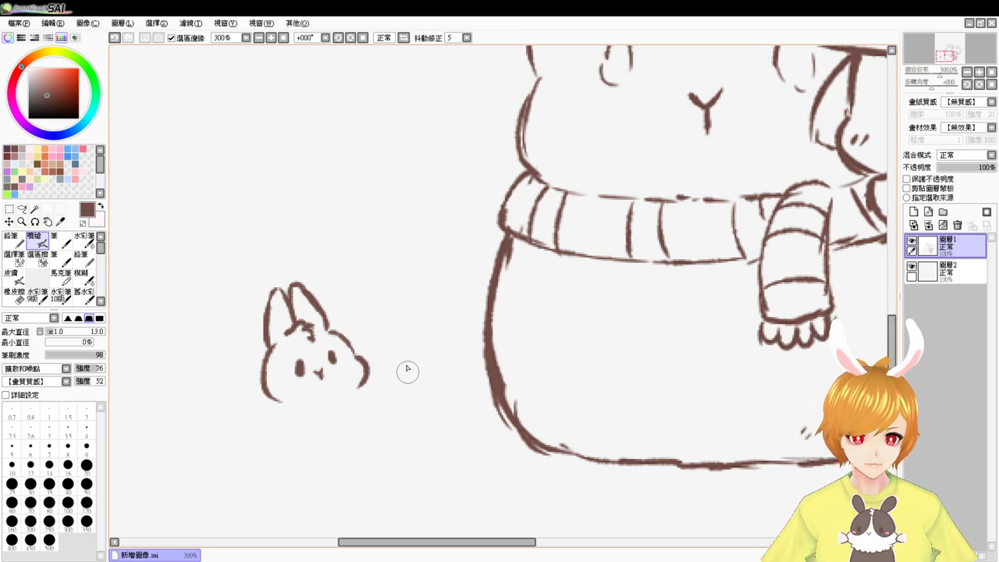
# Step: Extend the ends of the small rabbit's cheek lines inward to form its neck
pyautogui.moveTo(281, 402); pyautogui.dragTo(278, 407)
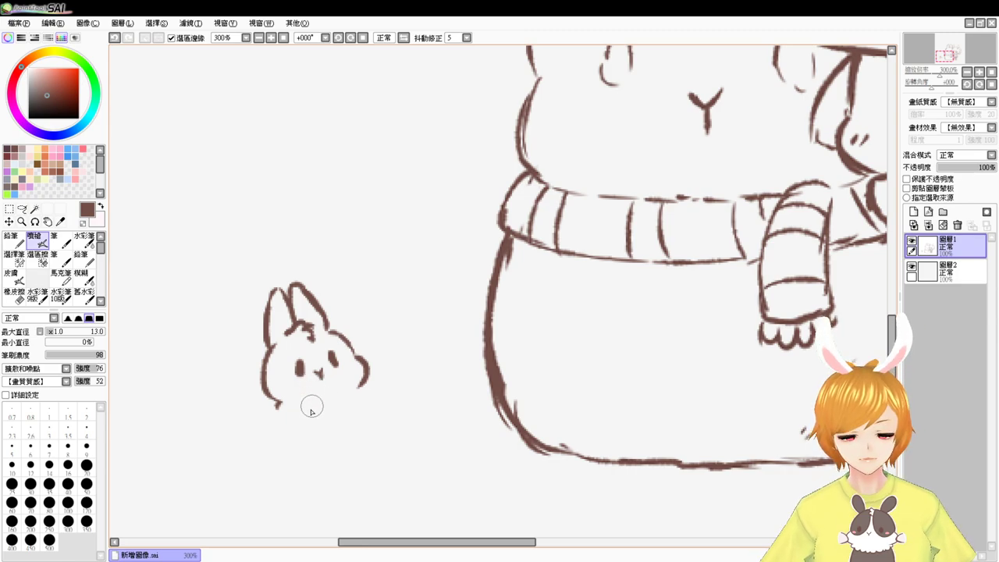
pyautogui.moveTo(367, 376)
pyautogui.mouseDown()
pyautogui.moveTo(363, 403)
pyautogui.moveTo(320, 400)
pyautogui.mouseUp()
pyautogui.hotkey('ctrl', 'z')
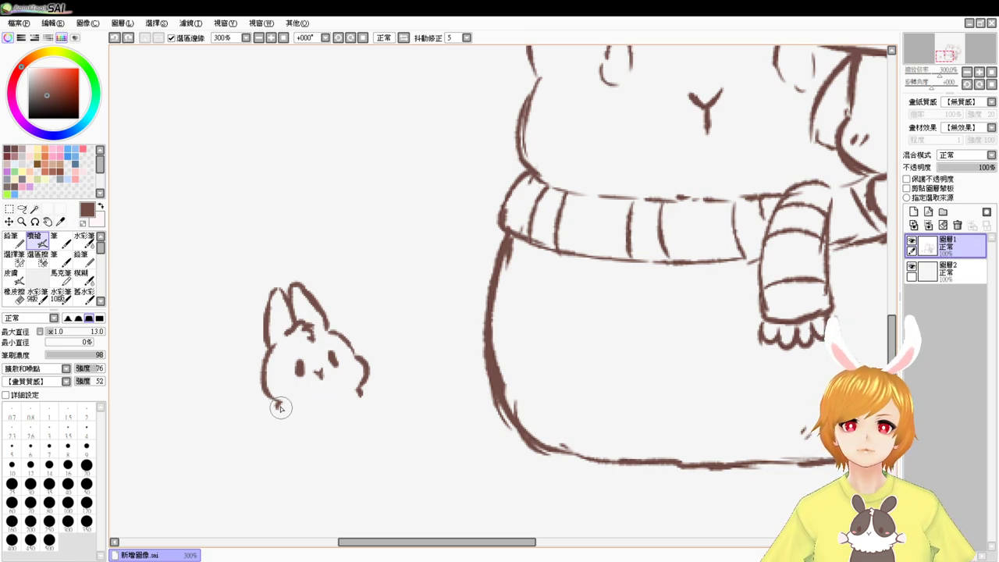
# Step: Draw the small rabbit's body below its head, with two slightly flared sides and a curved base
pyautogui.moveTo(279, 403); pyautogui.dragTo(275, 453)
pyautogui.hotkey('ctrl', 'z')
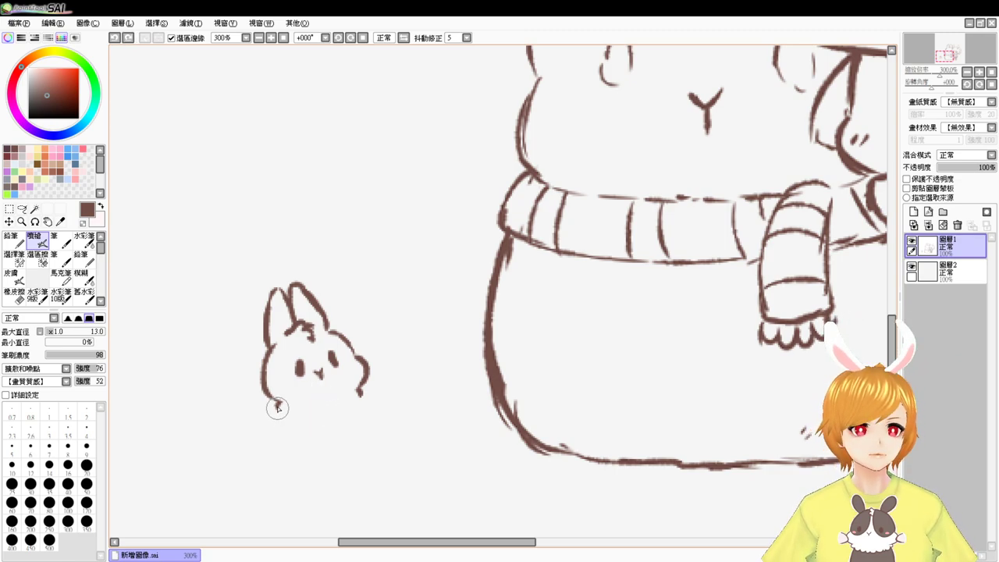
pyautogui.moveTo(278, 403); pyautogui.dragTo(282, 464)
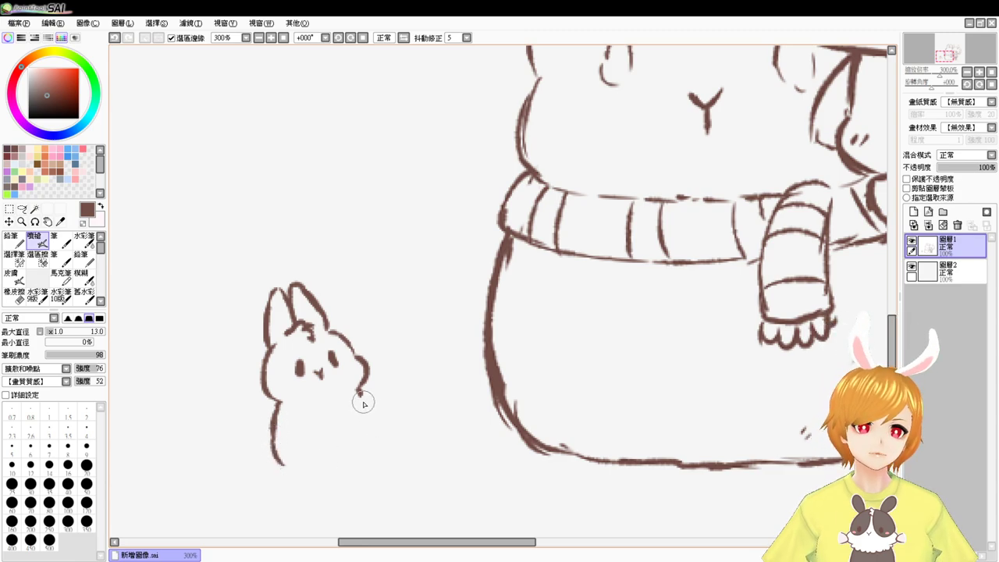
pyautogui.moveTo(362, 400); pyautogui.dragTo(379, 449)
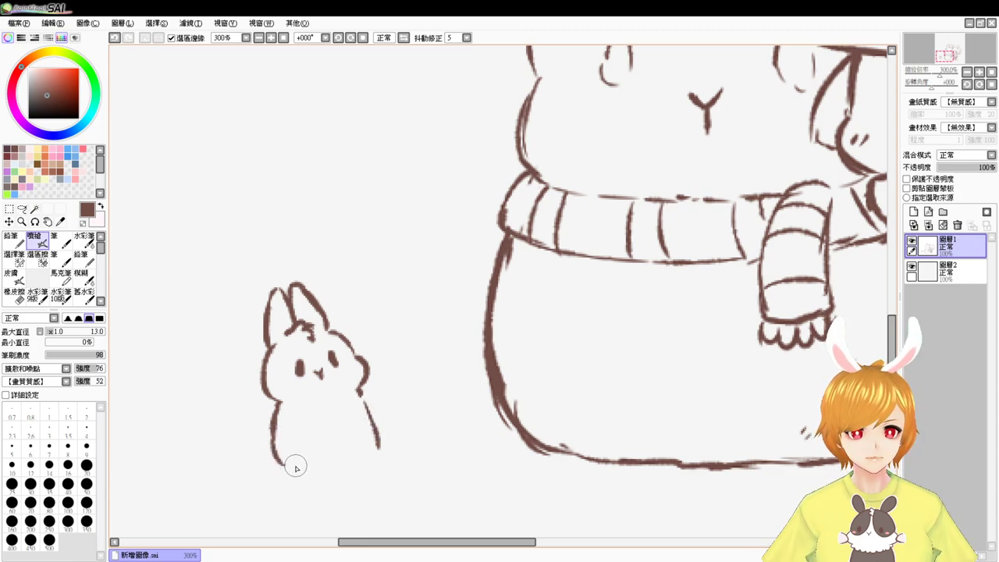
pyautogui.moveTo(293, 467); pyautogui.dragTo(375, 453)
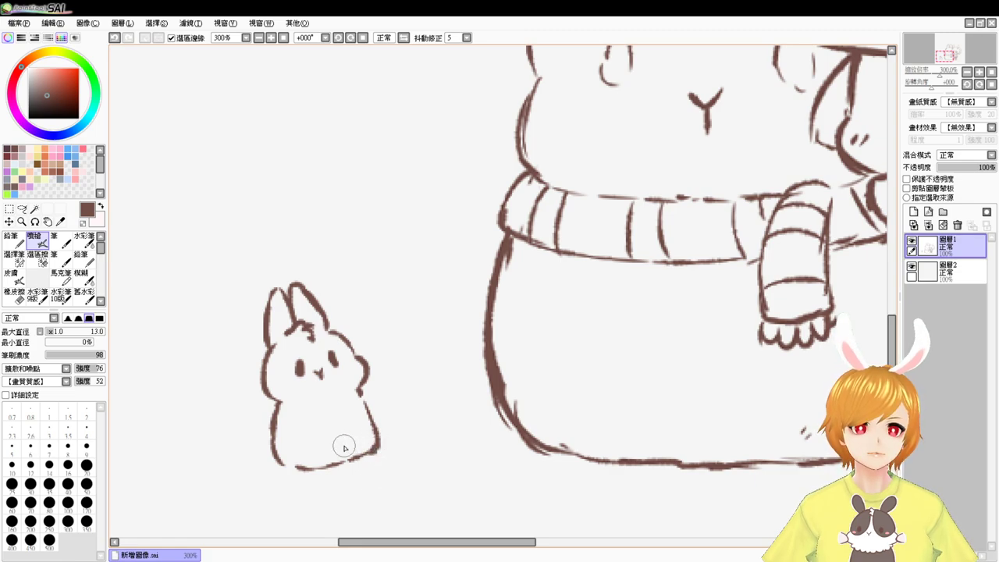
pyautogui.scroll(1, 344, 448)
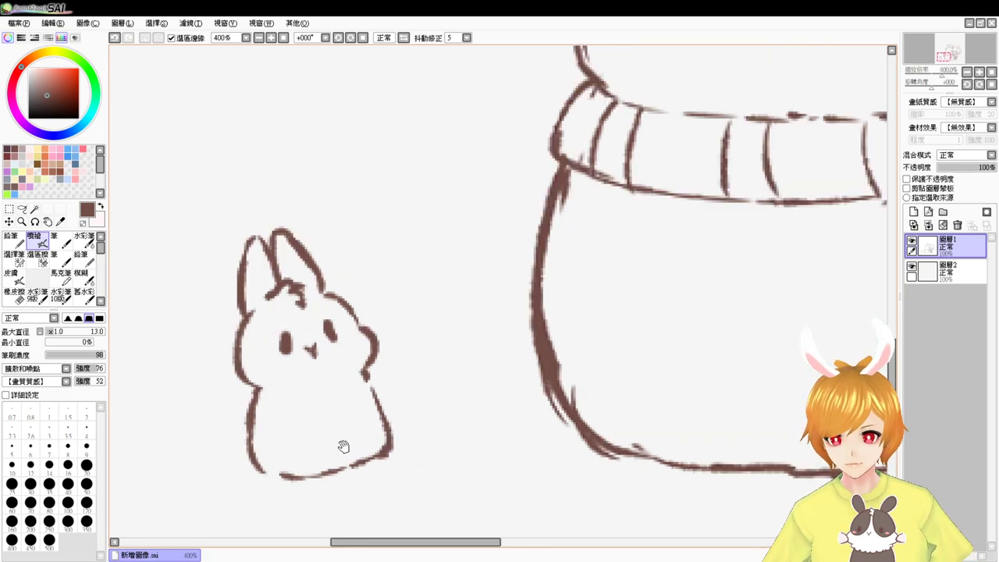
# Step: With a size 6 brush, draw a slanted oval object below the small rabbit's mouth and two short paws holding it
pyautogui.moveTo(445, 354); pyautogui.dragTo(443, 333)
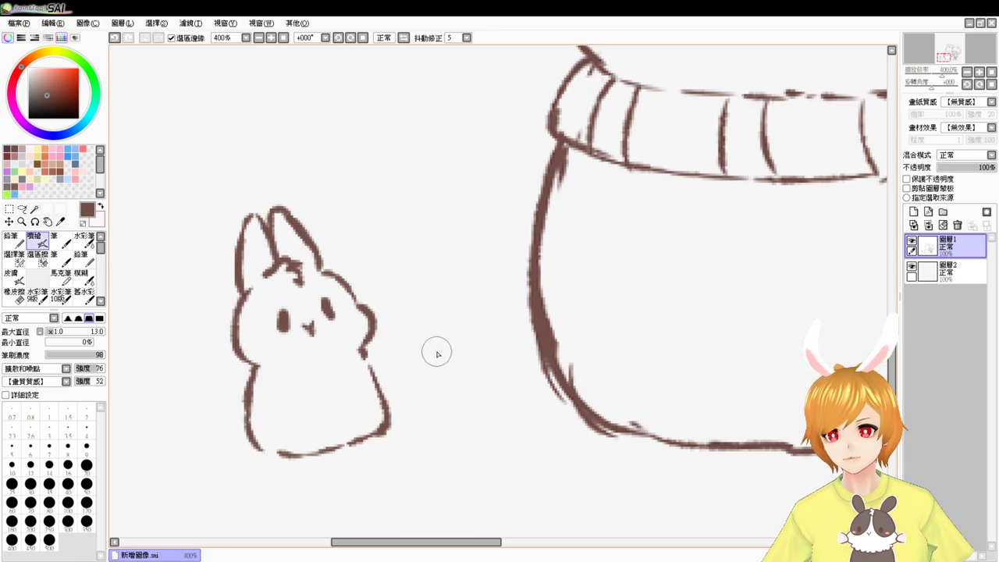
pyautogui.moveTo(320, 359)
pyautogui.mouseDown()
pyautogui.moveTo(305, 373)
pyautogui.moveTo(319, 377)
pyautogui.moveTo(311, 398)
pyautogui.mouseUp()
pyautogui.hotkey('ctrl', 'z')
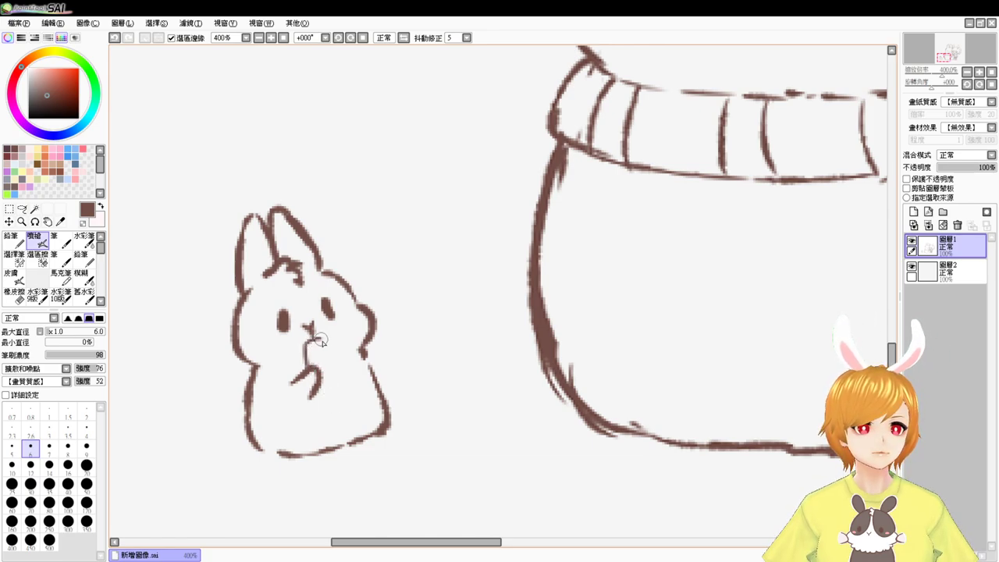
pyautogui.moveTo(320, 341)
pyautogui.mouseDown()
pyautogui.moveTo(347, 380)
pyautogui.moveTo(320, 397)
pyautogui.moveTo(346, 378)
pyautogui.mouseUp()
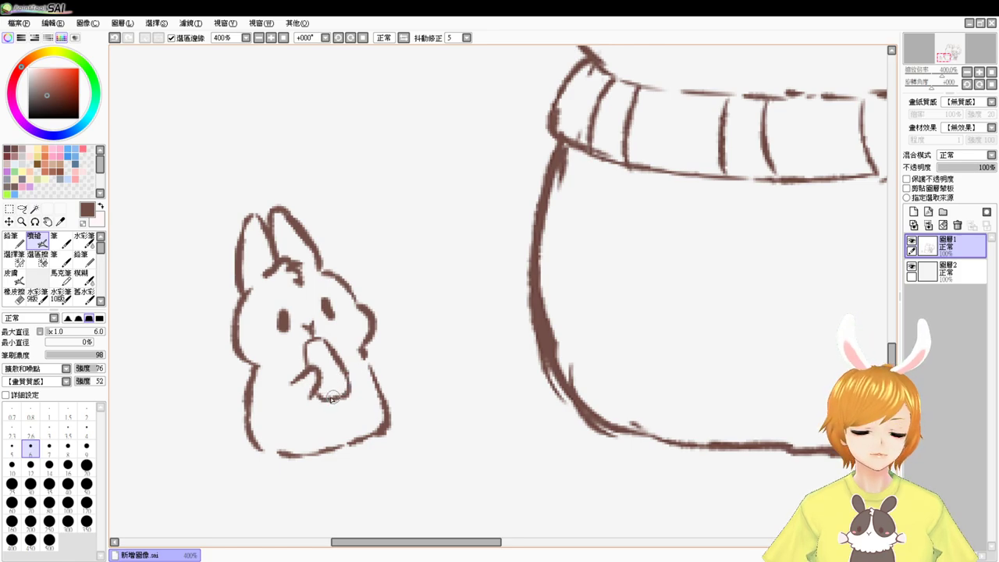
pyautogui.moveTo(327, 412); pyautogui.dragTo(338, 417)
pyautogui.hotkey('ctrl', 'z')
pyautogui.hotkey('ctrl', 'z')
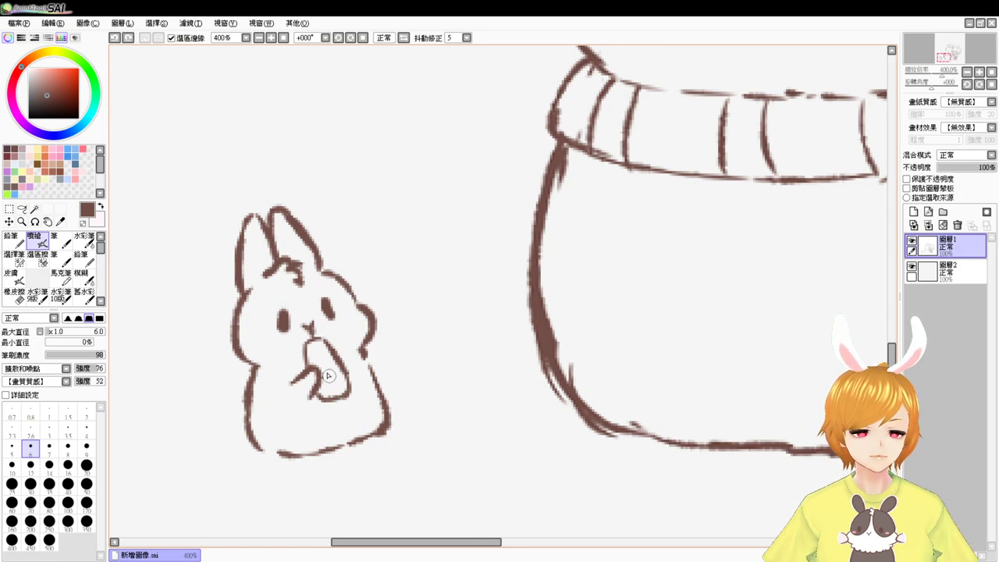
pyautogui.moveTo(345, 361); pyautogui.dragTo(363, 370)
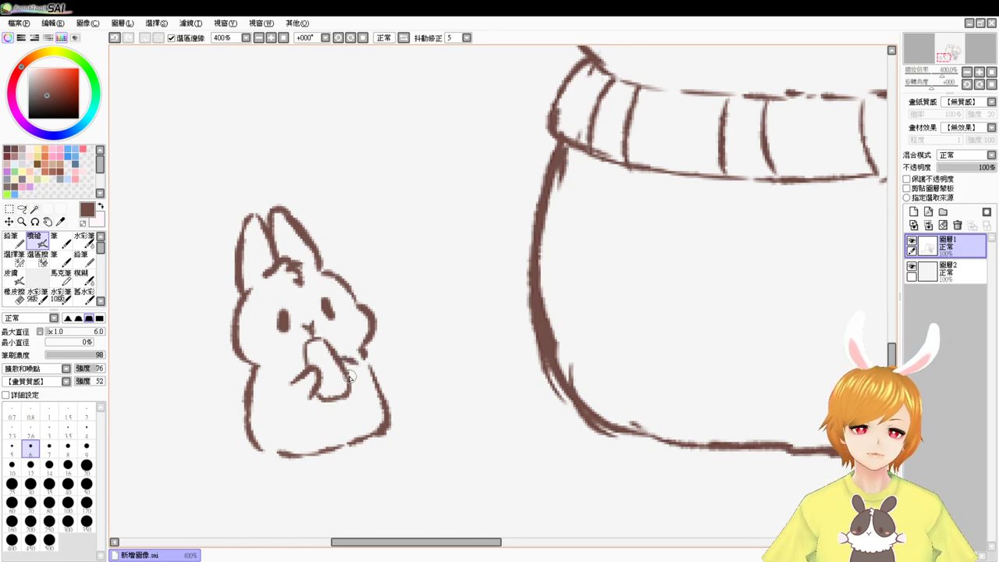
# Step: Erase and redraw the small rabbit's neck and cheek outlines so the cheeks bulge less and flow into the body
pyautogui.press('e')
pyautogui.click(252, 372)
pyautogui.press('b')
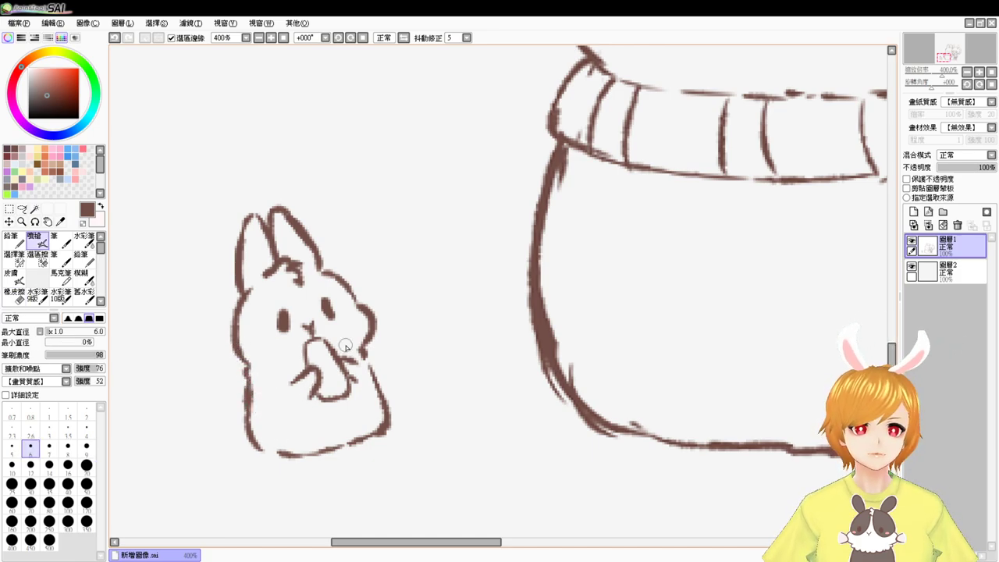
pyautogui.press('e')
pyautogui.moveTo(365, 319)
pyautogui.mouseDown()
pyautogui.moveTo(368, 307)
pyautogui.moveTo(362, 313)
pyautogui.mouseUp()
pyautogui.press('v')
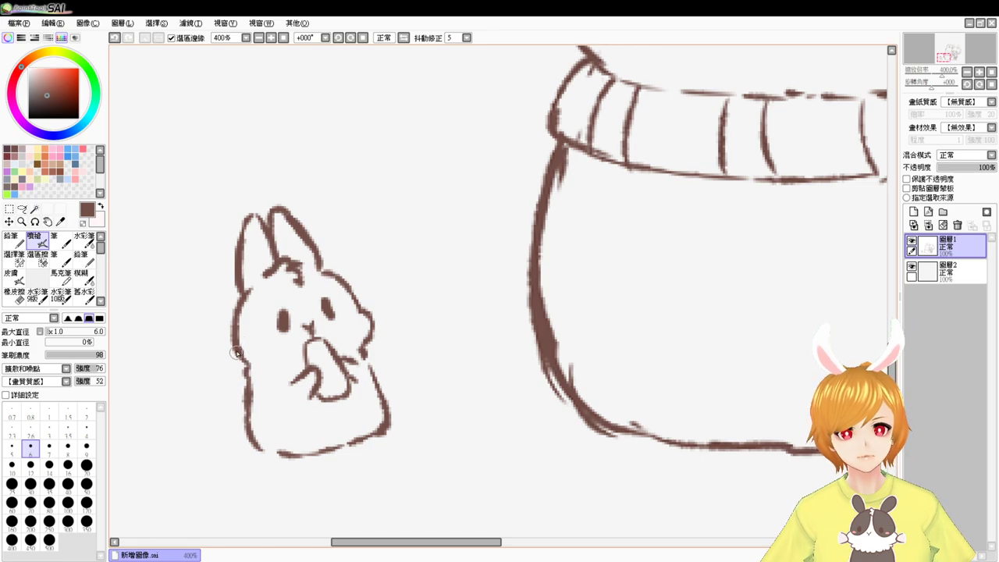
pyautogui.press('e')
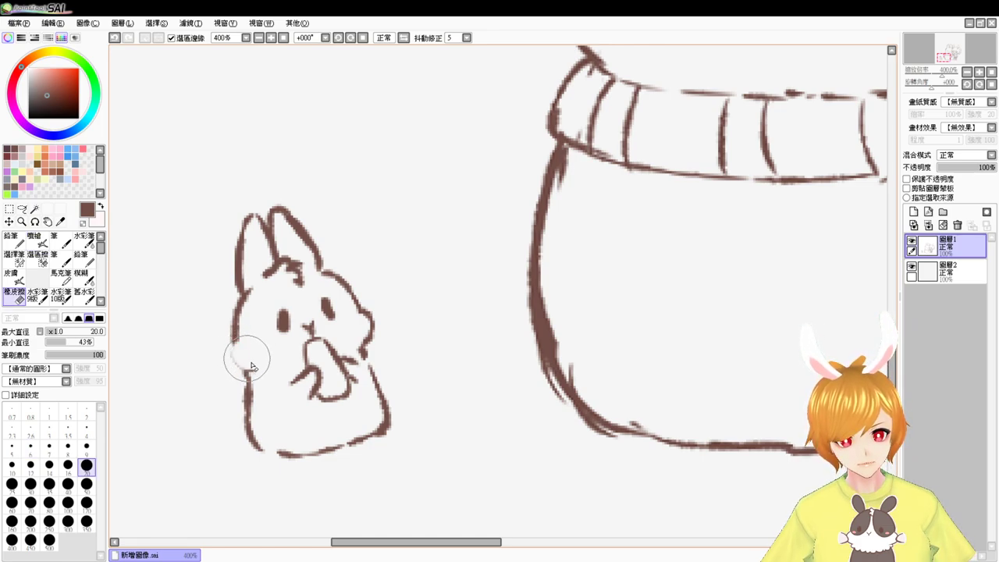
pyautogui.press('v')
pyautogui.moveTo(236, 342); pyautogui.dragTo(249, 371)
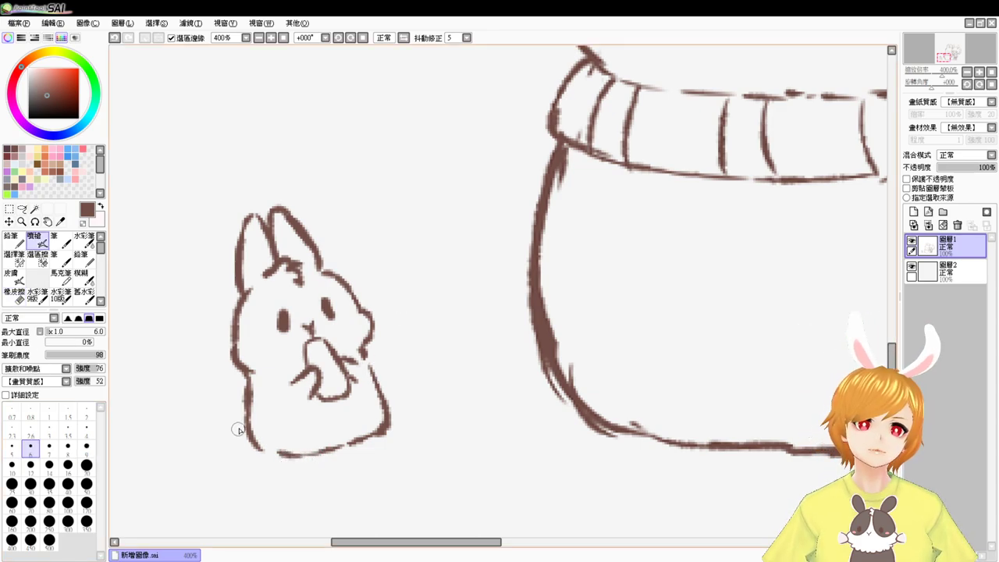
# Step: Add a small rounded tail at the base of the small rabbit's back and short inner lines in both ears
pyautogui.moveTo(239, 422); pyautogui.dragTo(252, 457)
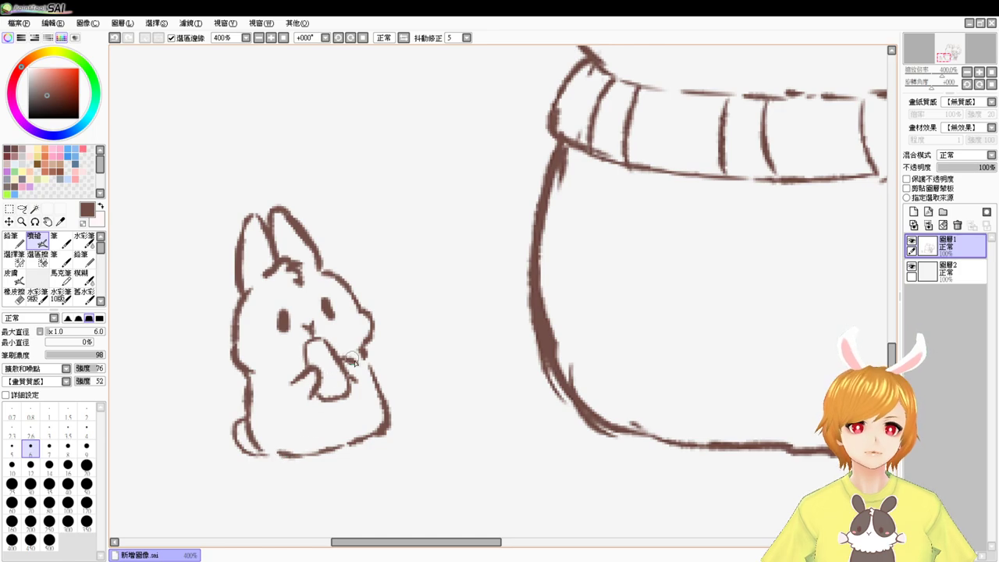
pyautogui.moveTo(258, 441); pyautogui.dragTo(283, 446)
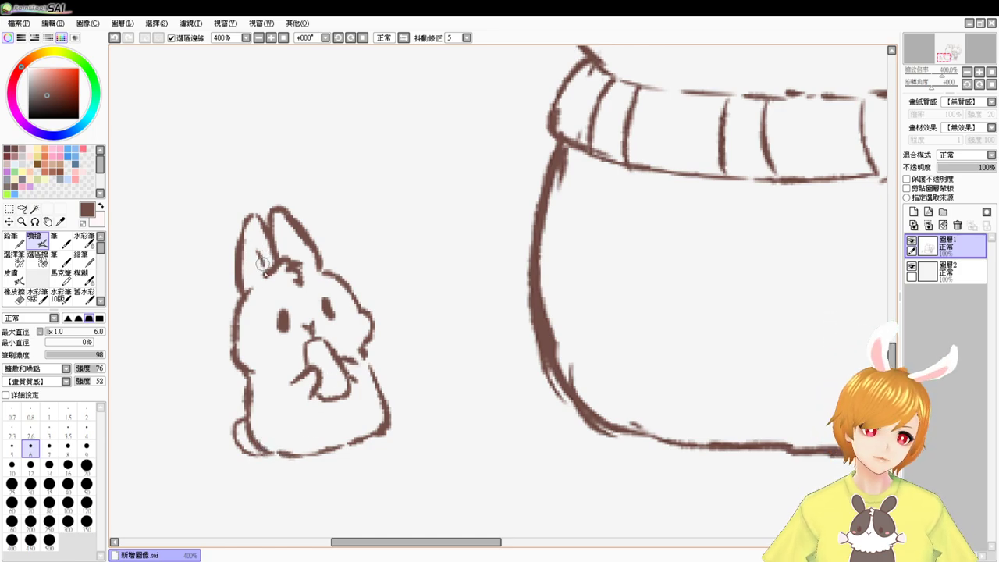
pyautogui.moveTo(254, 247); pyautogui.dragTo(266, 271)
pyautogui.moveTo(283, 231); pyautogui.dragTo(294, 258)
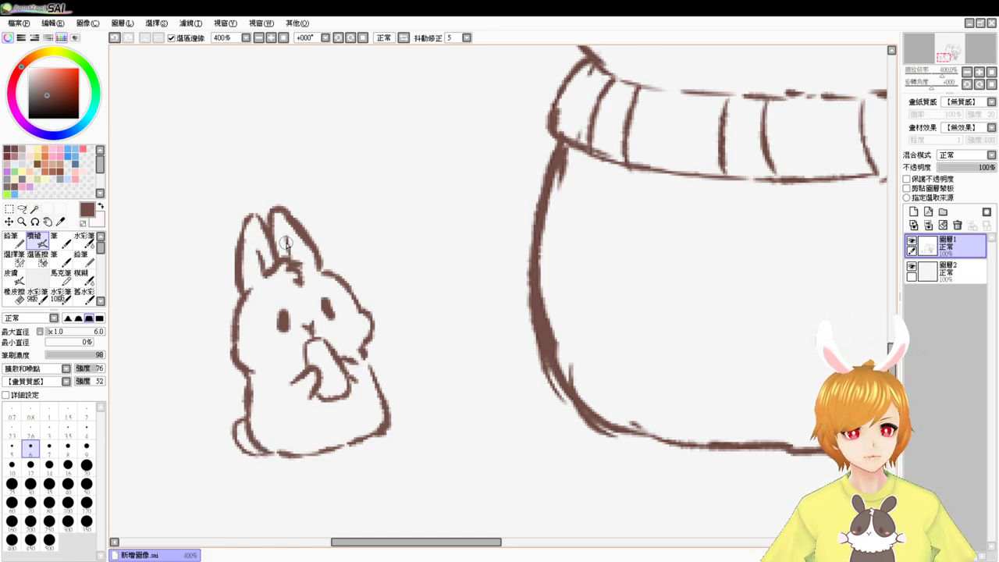
# Step: Lasso the small rabbit and move it slightly up and farther away from the large plush rabbit
pyautogui.click(284, 38)
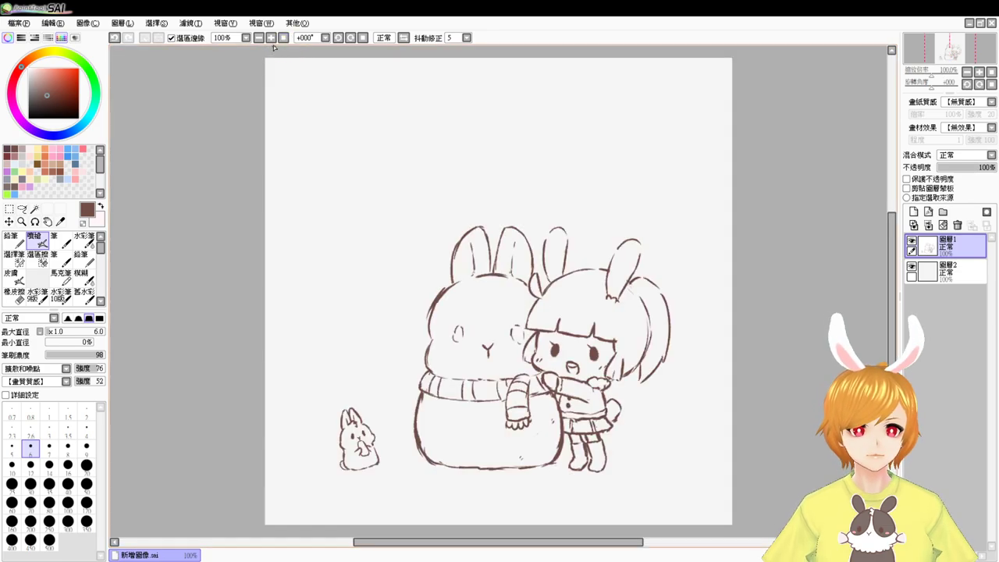
pyautogui.click(271, 37)
pyautogui.click(271, 37)
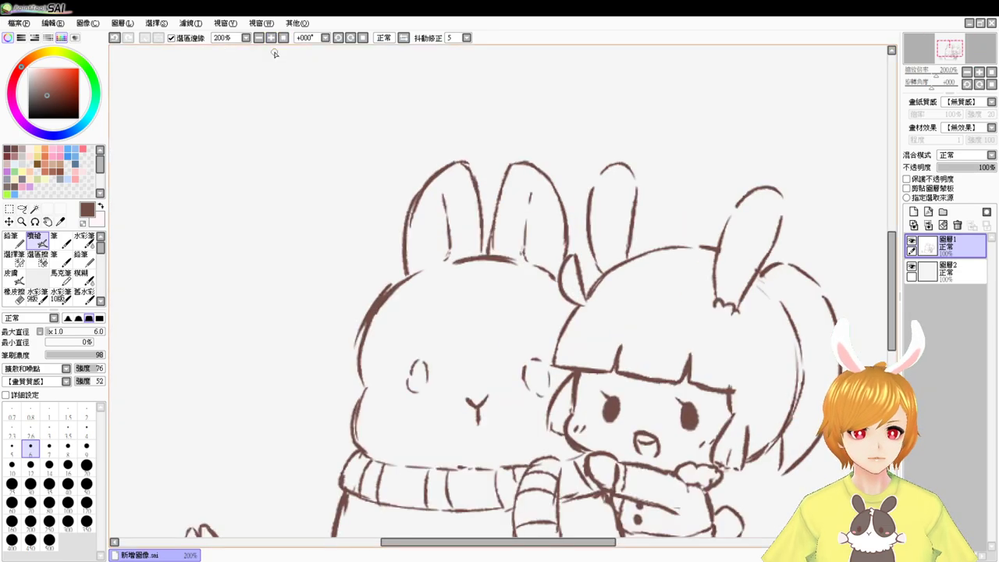
pyautogui.moveTo(504, 423); pyautogui.dragTo(523, 276)
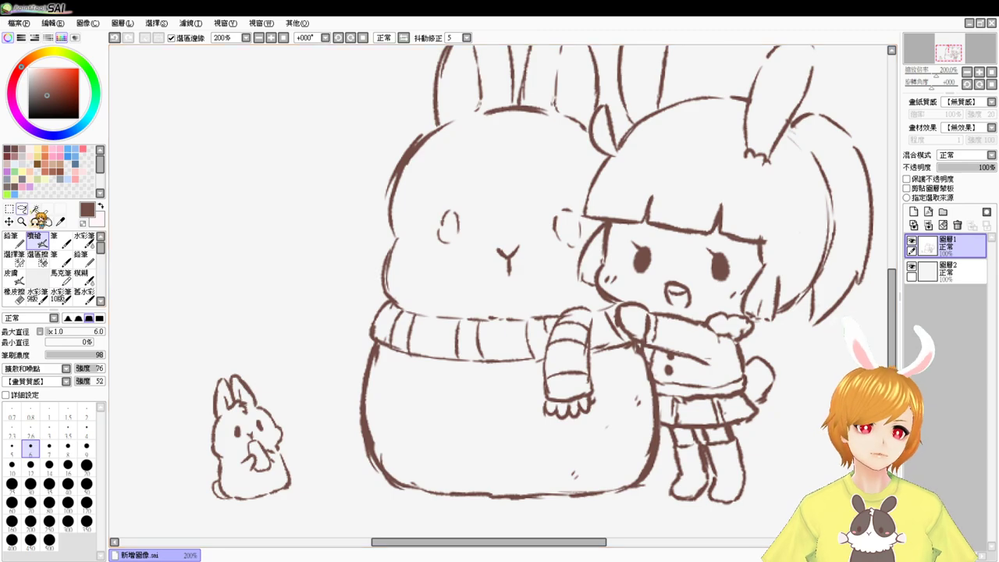
pyautogui.click(22, 209)
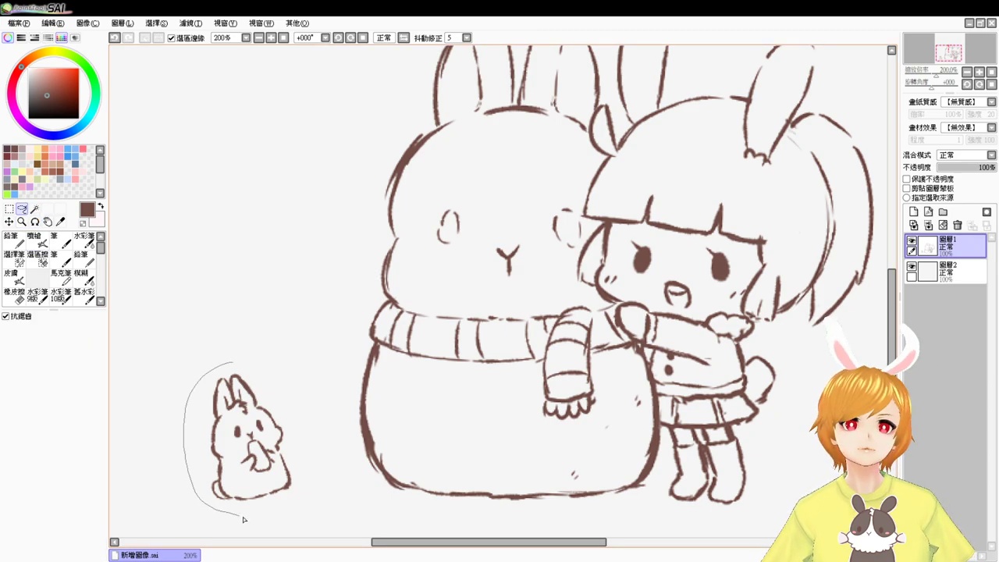
pyautogui.moveTo(307, 410)
pyautogui.mouseDown()
pyautogui.moveTo(287, 395)
pyautogui.moveTo(243, 408)
pyautogui.moveTo(214, 403)
pyautogui.mouseUp()
pyautogui.hotkey('ctrl', 't')
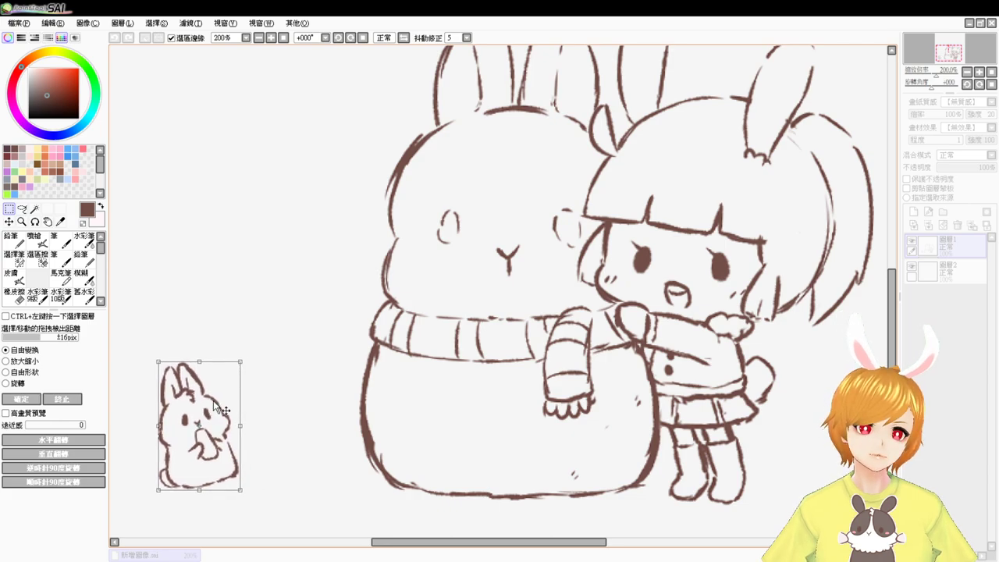
pyautogui.press('Return')
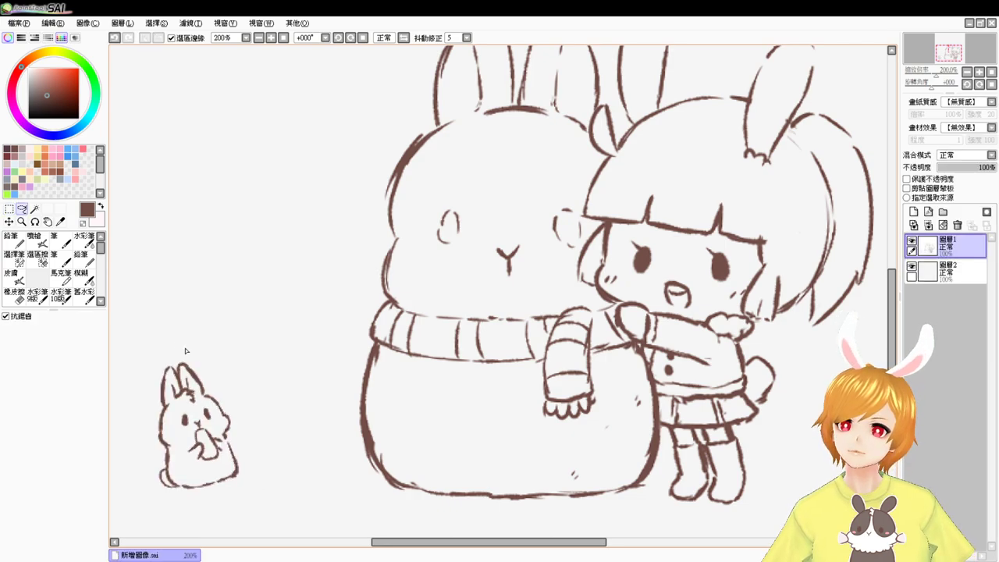
# Step: With the airbrush (噴槍) at size 12, sketch a round snowman head between the small rabbit and the big rabbit
pyautogui.click(37, 242)
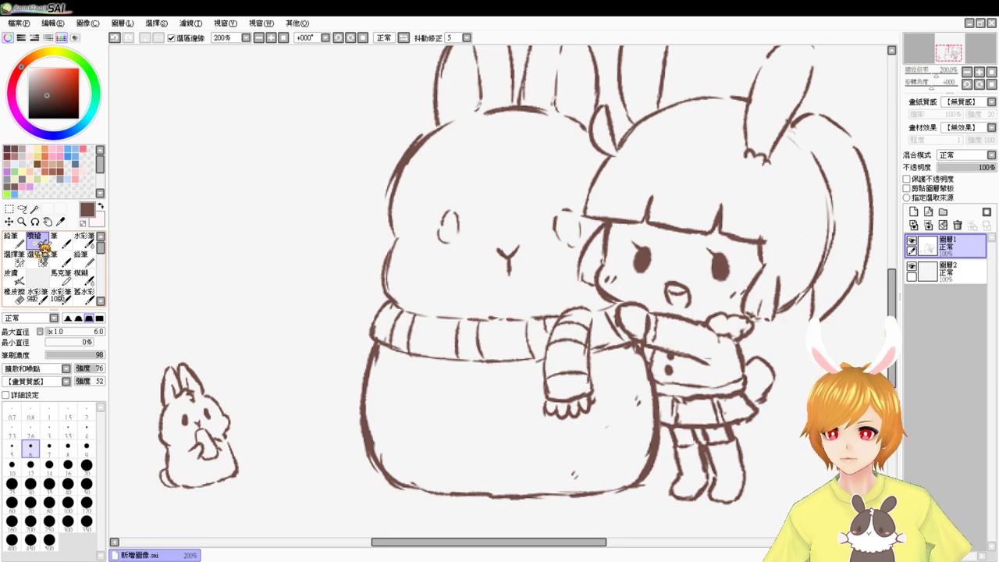
pyautogui.moveTo(490, 289); pyautogui.dragTo(556, 240)
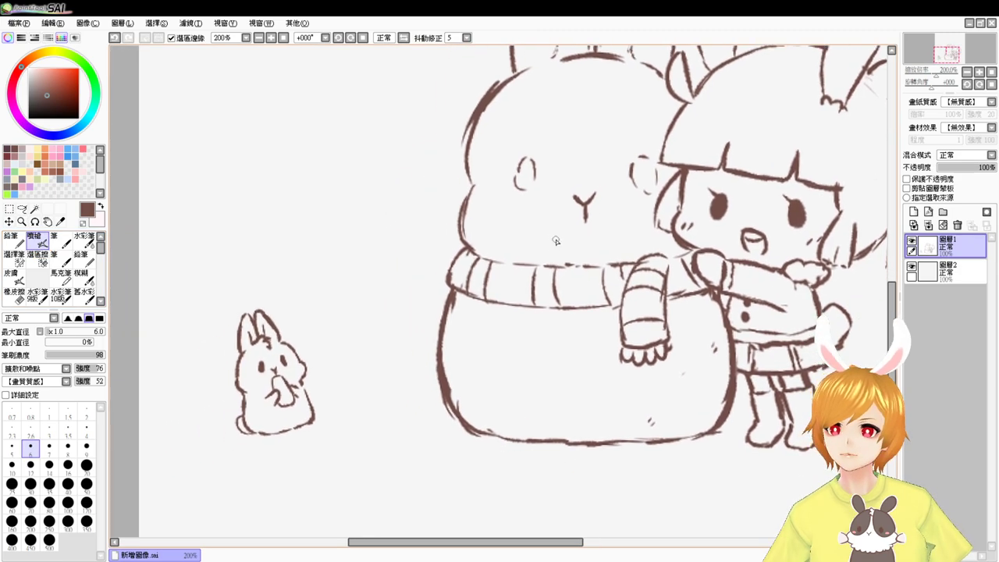
pyautogui.scroll(2, 557, 243)
pyautogui.moveTo(456, 377)
pyautogui.mouseDown()
pyautogui.moveTo(515, 321)
pyautogui.moveTo(617, 277)
pyautogui.mouseUp()
pyautogui.keyDown('ctrl'); pyautogui.keyDown('alt'); pyautogui.moveTo(395, 275); pyautogui.dragTo(412, 295); pyautogui.keyUp('alt'); pyautogui.keyUp('ctrl')
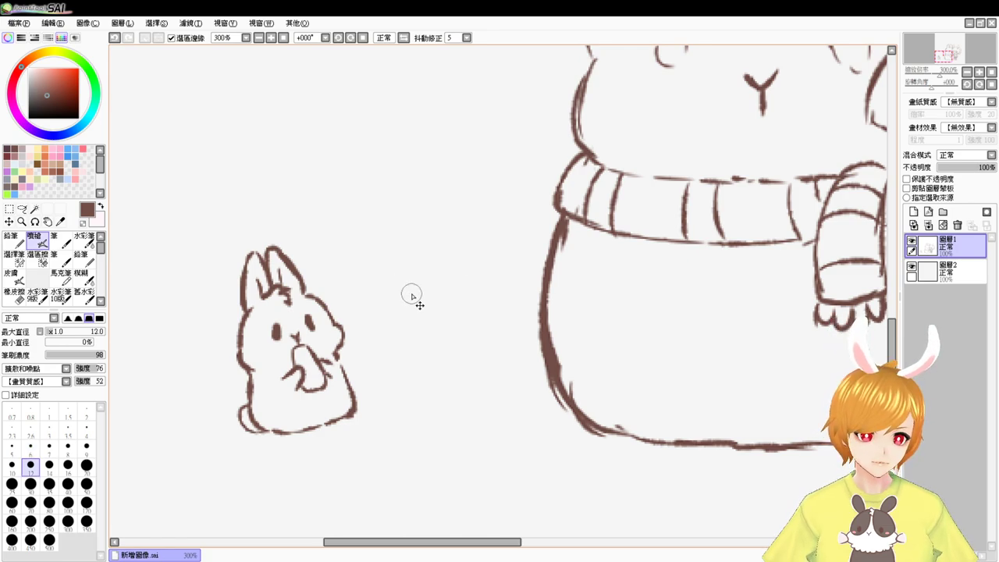
pyautogui.moveTo(390, 254); pyautogui.dragTo(373, 314)
pyautogui.hotkey('ctrl', 'z')
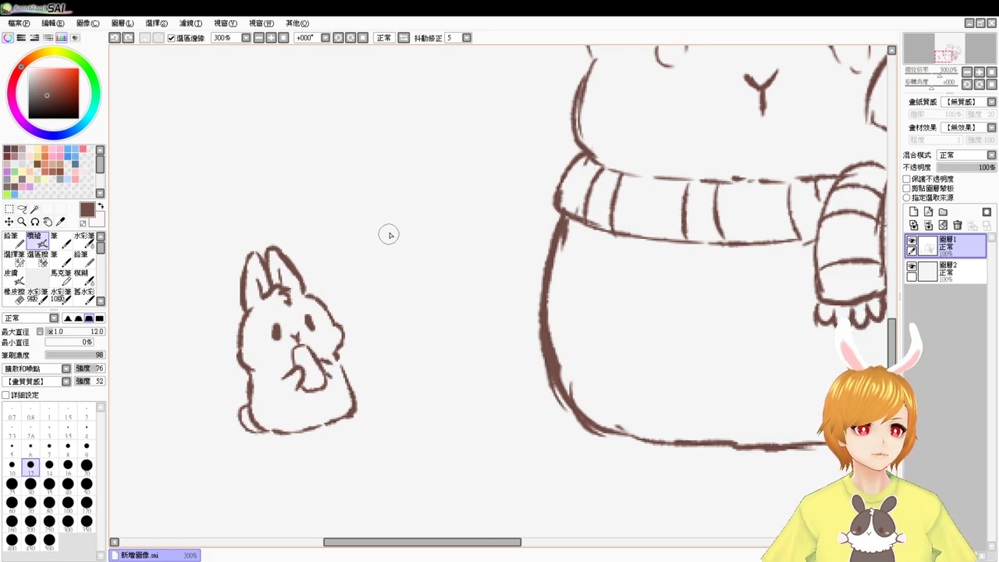
pyautogui.moveTo(390, 230)
pyautogui.mouseDown()
pyautogui.moveTo(369, 273)
pyautogui.moveTo(386, 274)
pyautogui.moveTo(378, 246)
pyautogui.moveTo(389, 303)
pyautogui.mouseUp()
pyautogui.moveTo(457, 228)
pyautogui.mouseDown()
pyautogui.moveTo(478, 260)
pyautogui.moveTo(476, 243)
pyautogui.moveTo(479, 282)
pyautogui.moveTo(460, 297)
pyautogui.mouseUp()
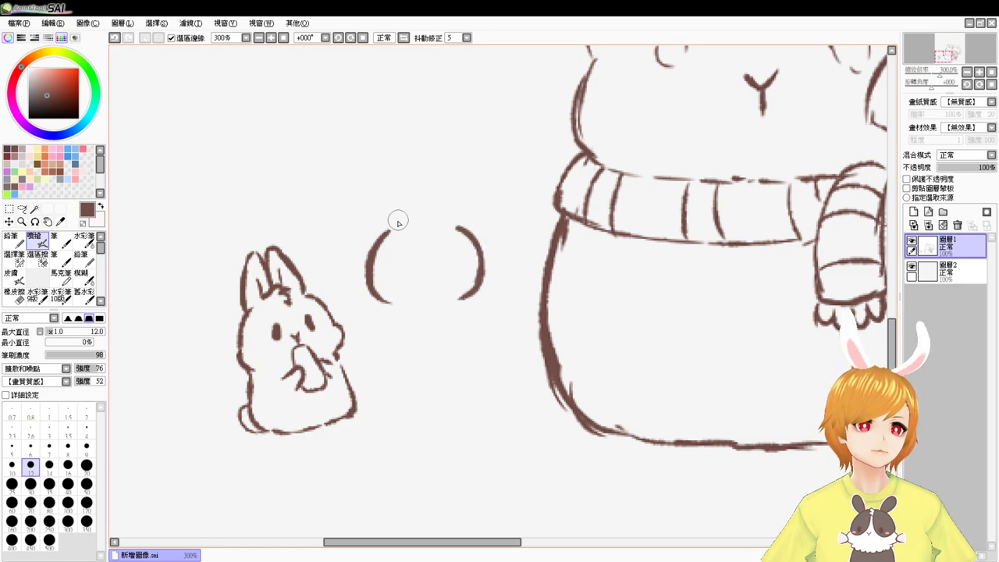
pyautogui.moveTo(394, 228)
pyautogui.mouseDown()
pyautogui.moveTo(432, 218)
pyautogui.moveTo(451, 236)
pyautogui.mouseUp()
# Step: Add two dot eyes and a small pointed nose to the snowman's face
pyautogui.click(396, 259)
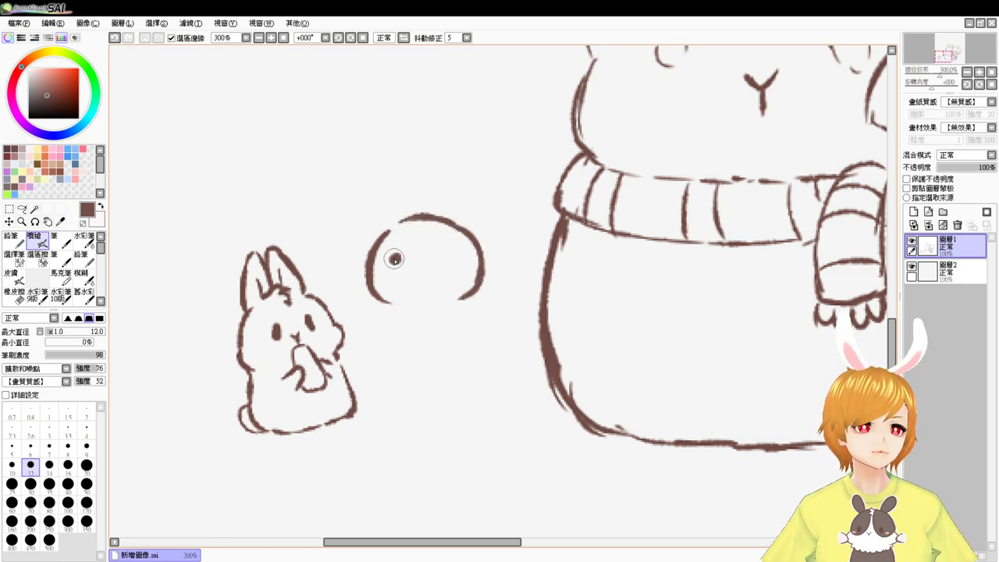
pyautogui.click(445, 259)
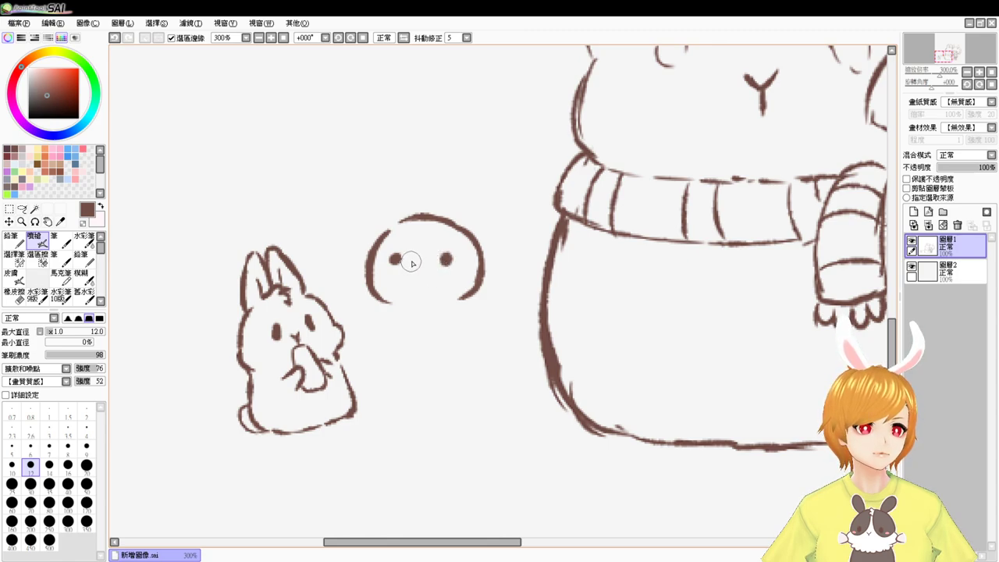
pyautogui.moveTo(412, 263)
pyautogui.mouseDown()
pyautogui.moveTo(421, 270)
pyautogui.moveTo(410, 279)
pyautogui.moveTo(422, 277)
pyautogui.mouseUp()
pyautogui.hotkey('ctrl', 'z')
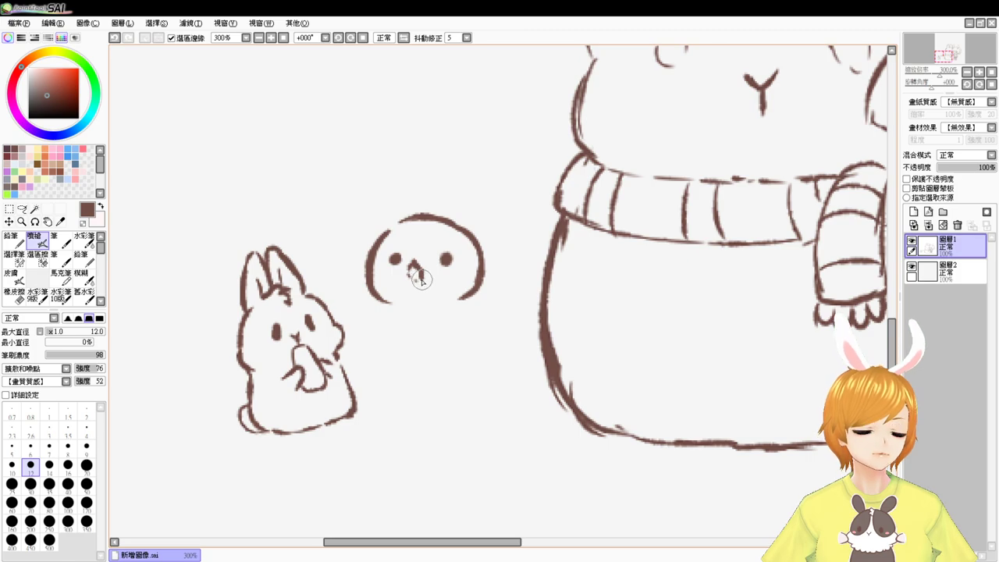
# Step: Dot a curved row of small spots below the nose as the snowman's mouth
pyautogui.click(395, 290)
pyautogui.click(407, 293)
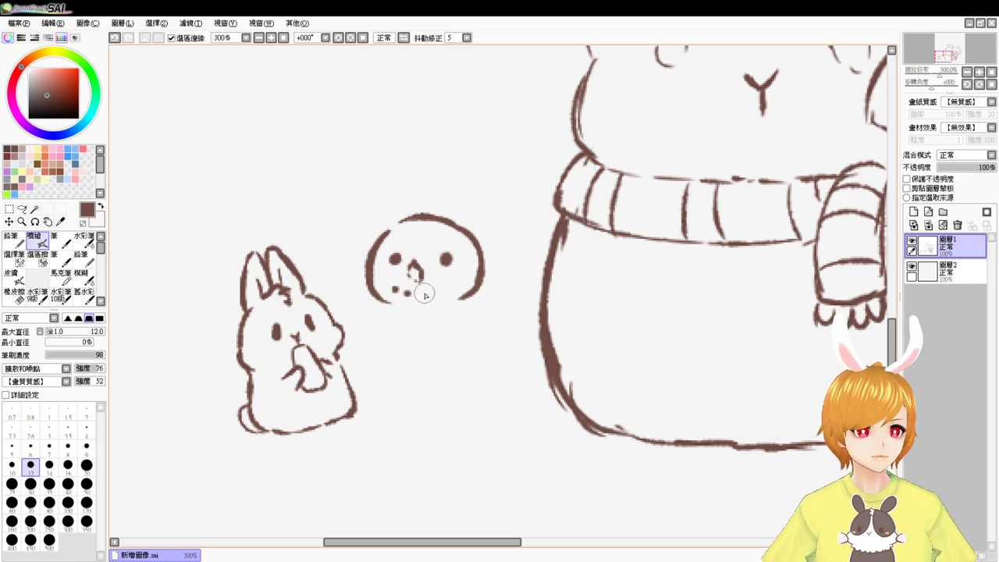
pyautogui.click(427, 295)
pyautogui.click(416, 295)
pyautogui.click(443, 288)
pyautogui.click(443, 289)
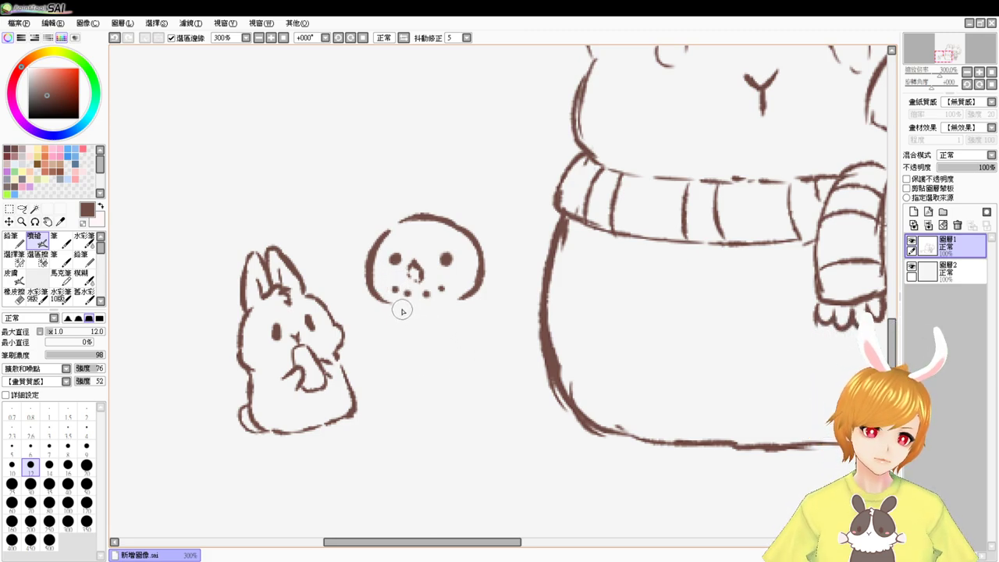
# Step: Extend the lower edge of the snowman's head and sketch a small rounded middle section beneath it
pyautogui.moveTo(395, 308); pyautogui.dragTo(392, 320)
pyautogui.hotkey('ctrl', 'z')
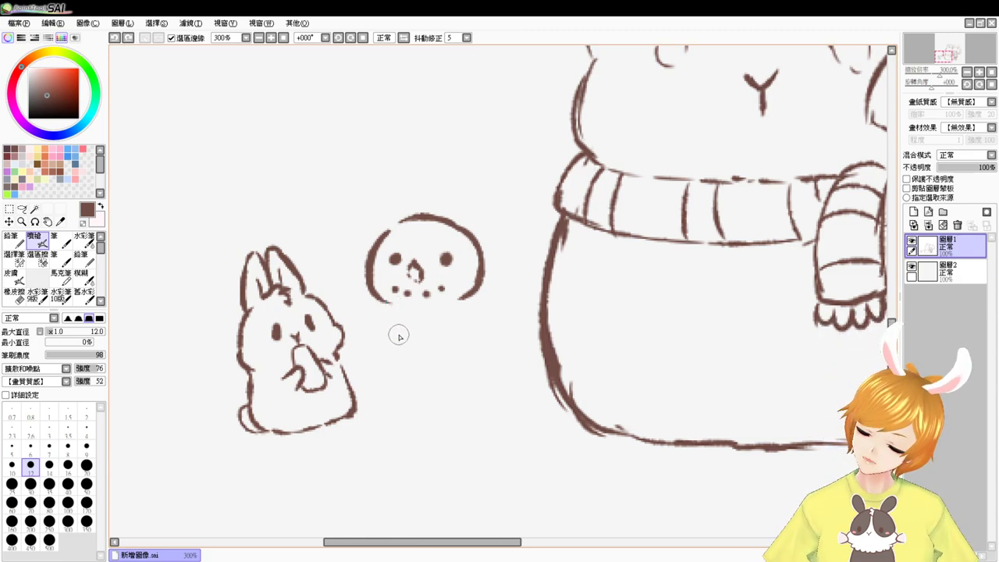
pyautogui.moveTo(384, 299)
pyautogui.mouseDown()
pyautogui.moveTo(452, 306)
pyautogui.moveTo(440, 304)
pyautogui.moveTo(471, 296)
pyautogui.mouseUp()
pyautogui.hotkey('ctrl', 'z')
pyautogui.hotkey('ctrl', 'z')
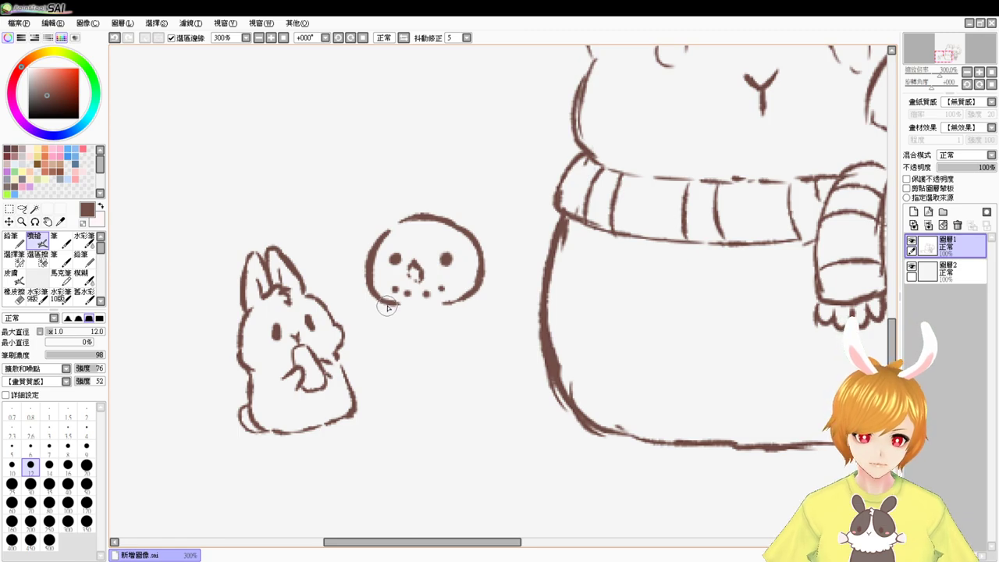
pyautogui.moveTo(387, 307); pyautogui.dragTo(382, 336)
pyautogui.hotkey('ctrl', 'z')
pyautogui.moveTo(448, 306)
pyautogui.mouseDown()
pyautogui.moveTo(455, 334)
pyautogui.moveTo(409, 343)
pyautogui.mouseUp()
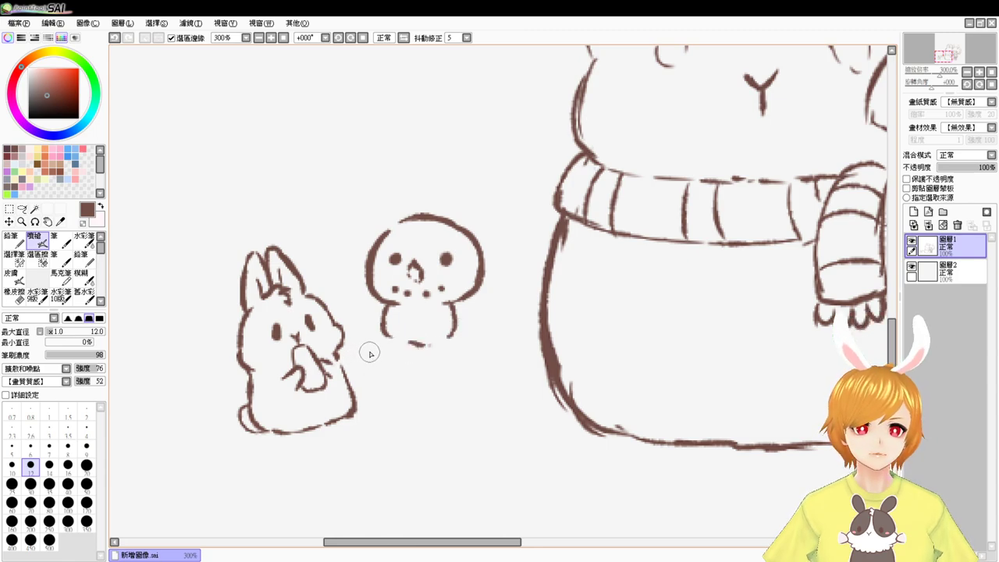
# Step: Sketch a larger round base ball below the snowman's middle section
pyautogui.moveTo(381, 340)
pyautogui.mouseDown()
pyautogui.moveTo(366, 381)
pyautogui.moveTo(389, 430)
pyautogui.mouseUp()
pyautogui.hotkey('ctrl', 'z')
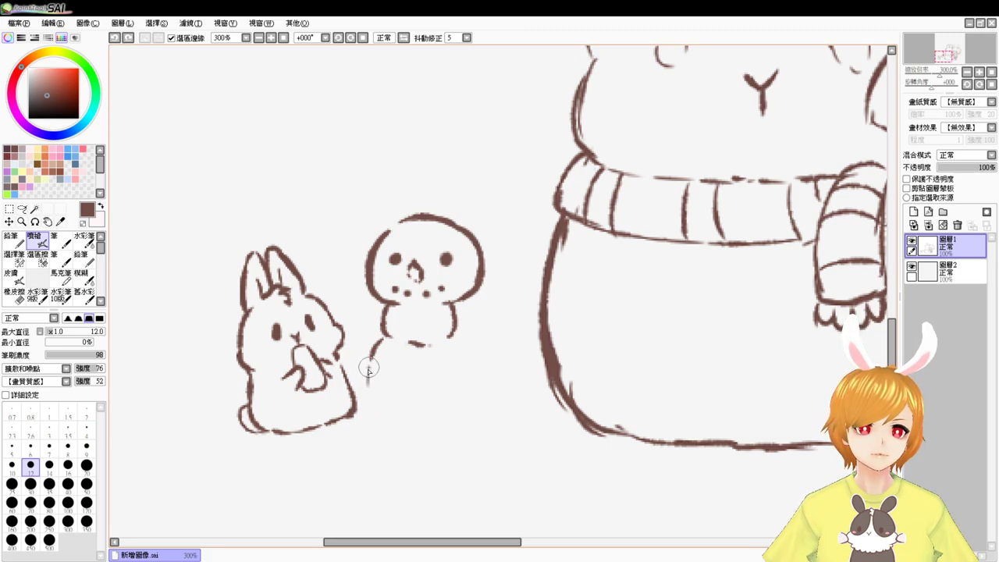
pyautogui.moveTo(370, 362)
pyautogui.mouseDown()
pyautogui.moveTo(371, 404)
pyautogui.moveTo(383, 419)
pyautogui.mouseUp()
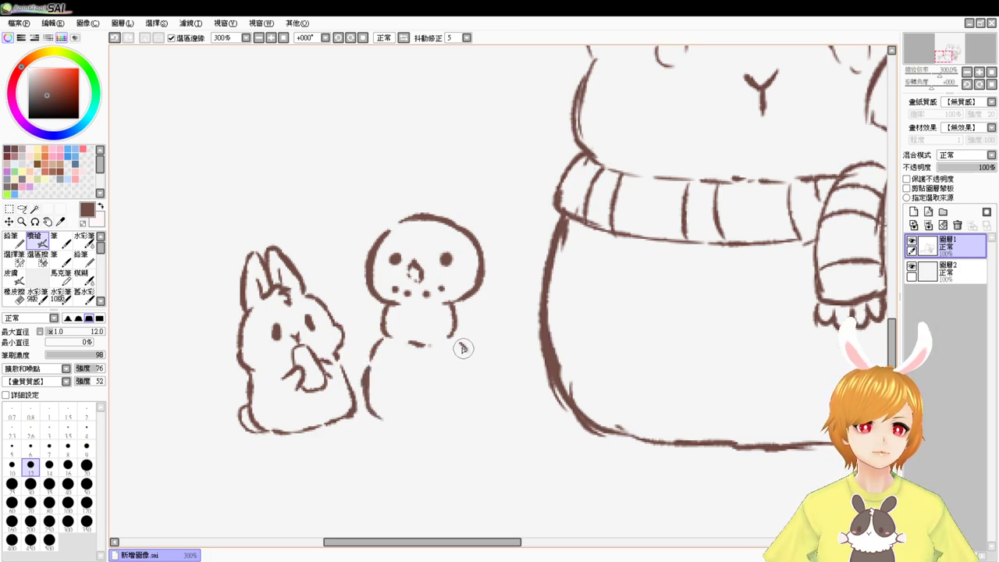
pyautogui.moveTo(460, 346)
pyautogui.mouseDown()
pyautogui.moveTo(474, 379)
pyautogui.moveTo(471, 408)
pyautogui.moveTo(399, 422)
pyautogui.moveTo(443, 423)
pyautogui.mouseUp()
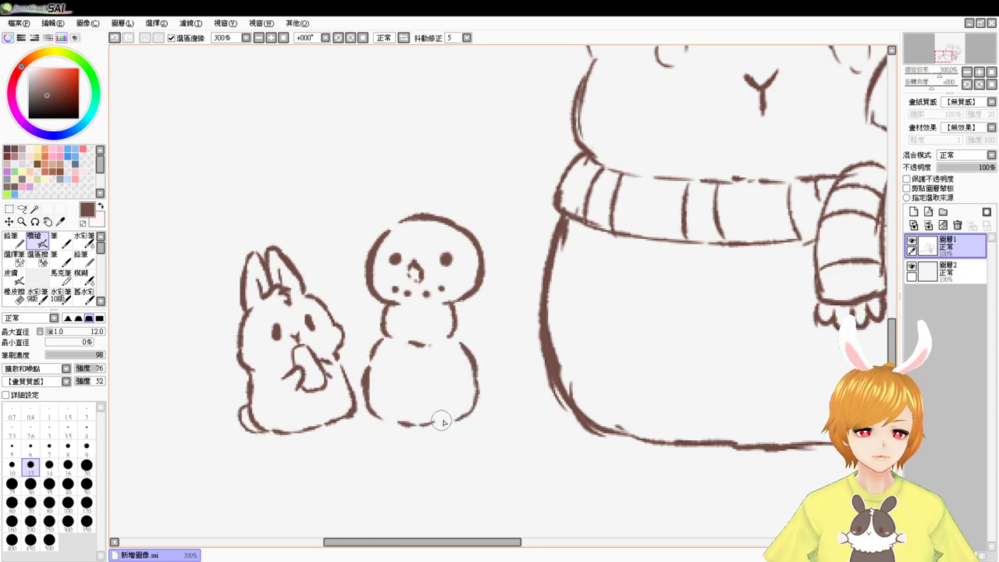
pyautogui.click(414, 318)
pyautogui.click(412, 336)
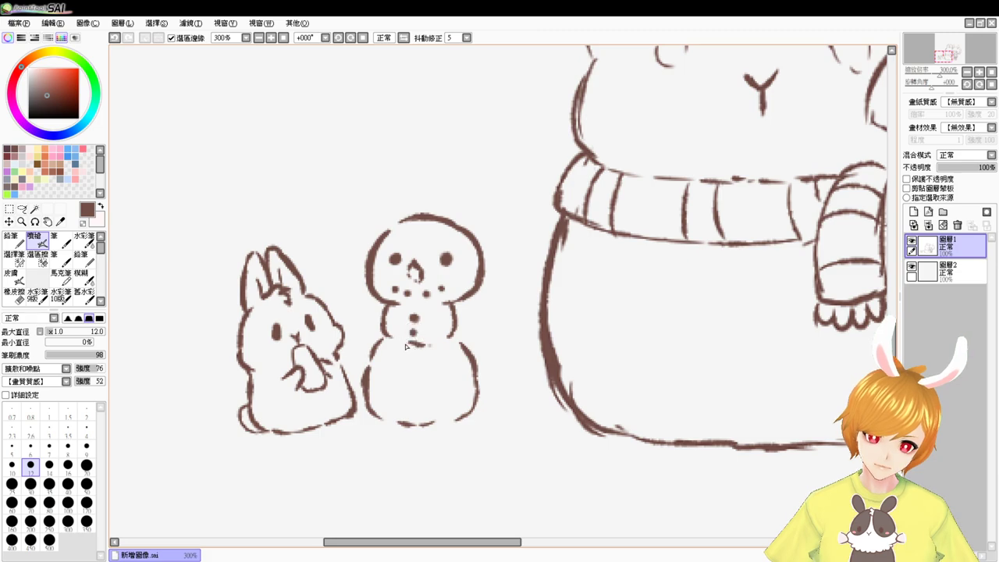
pyautogui.press('e')
pyautogui.moveTo(412, 337); pyautogui.dragTo(413, 319)
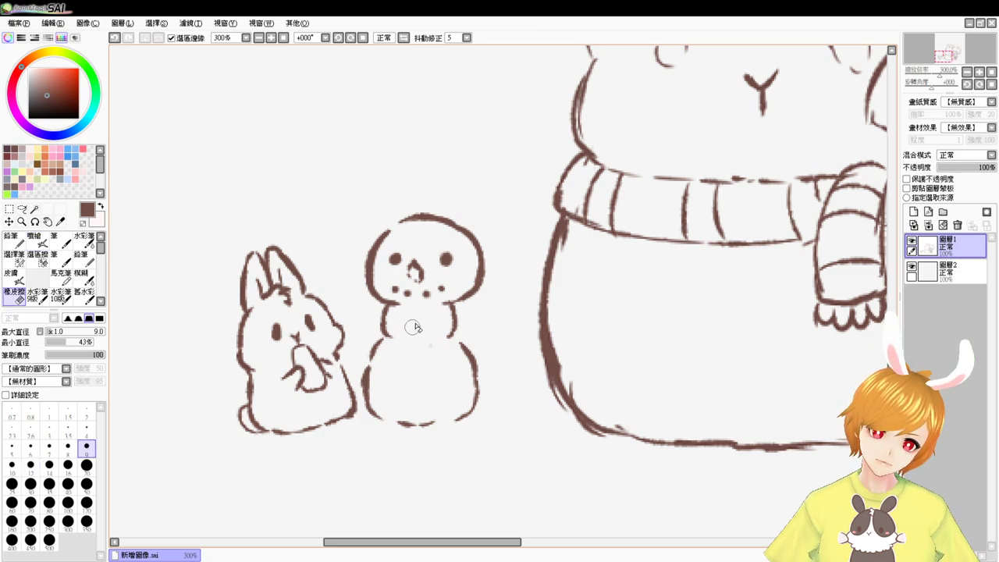
# Step: Draw one round button on the snowman's middle section and two buttons down the base ball
pyautogui.press('v')
pyautogui.click(413, 324)
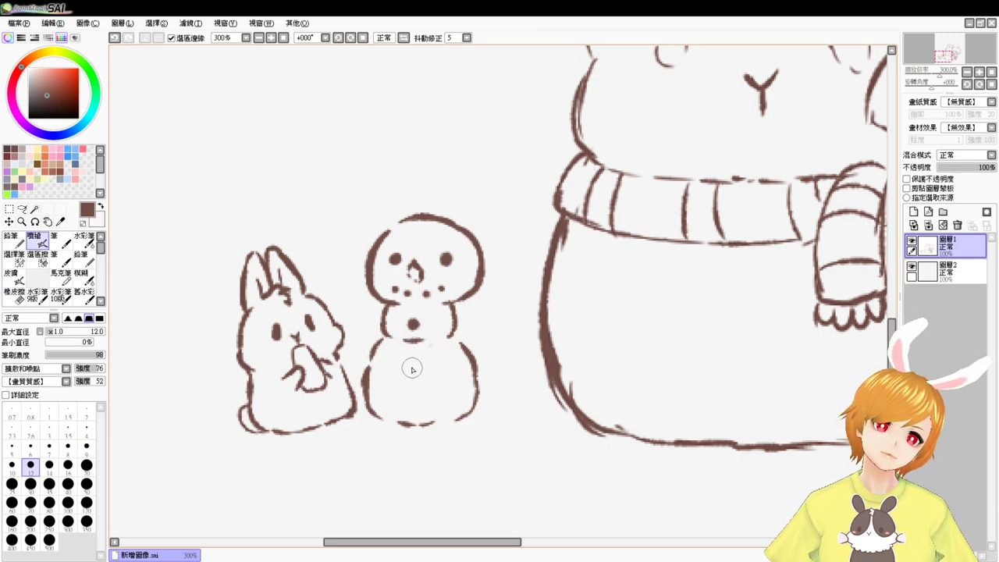
pyautogui.click(406, 364)
pyautogui.click(407, 396)
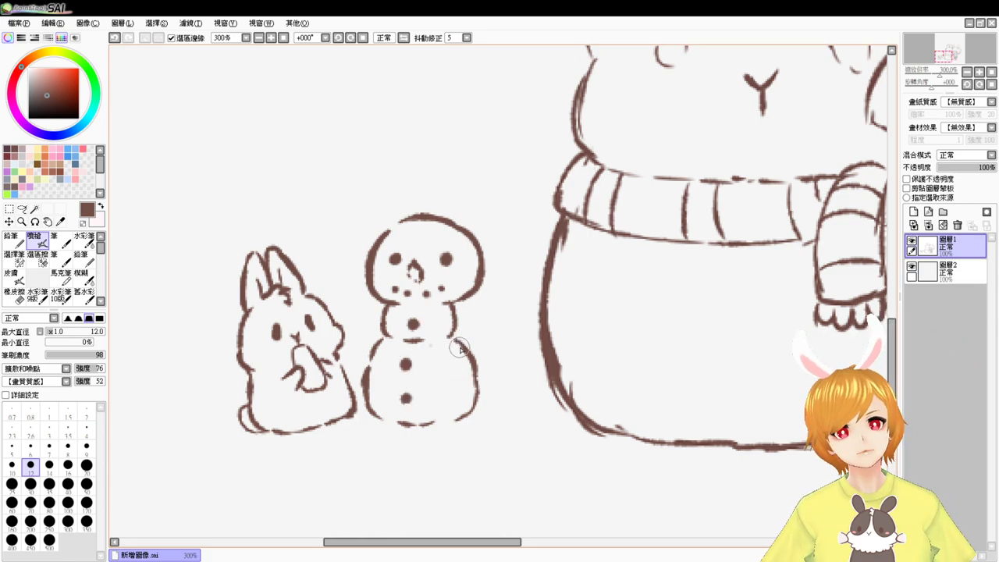
# Step: Erase the right side of the snowman's base ball and redraw it bulging further outward
pyautogui.click(284, 38)
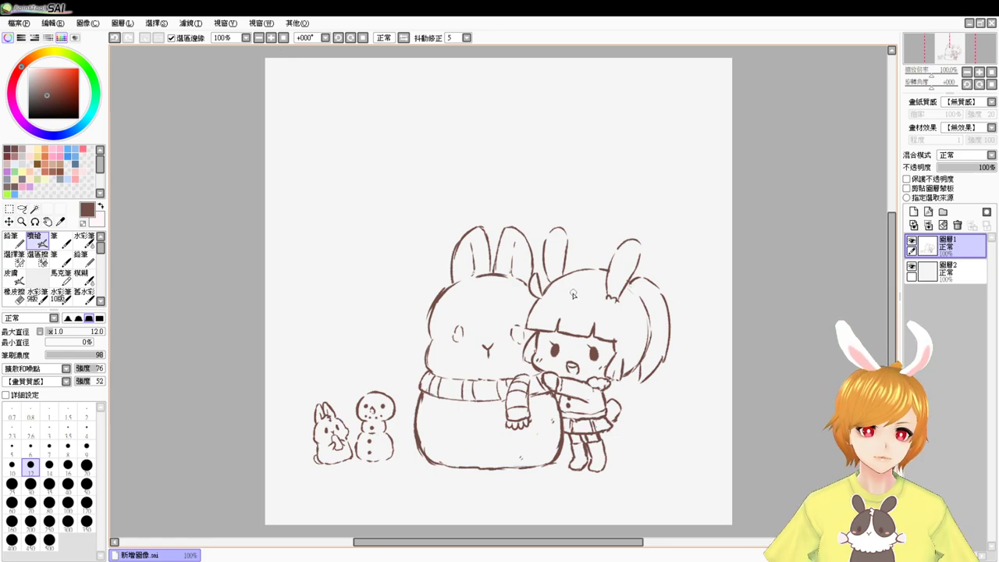
pyautogui.scroll(2, 572, 320)
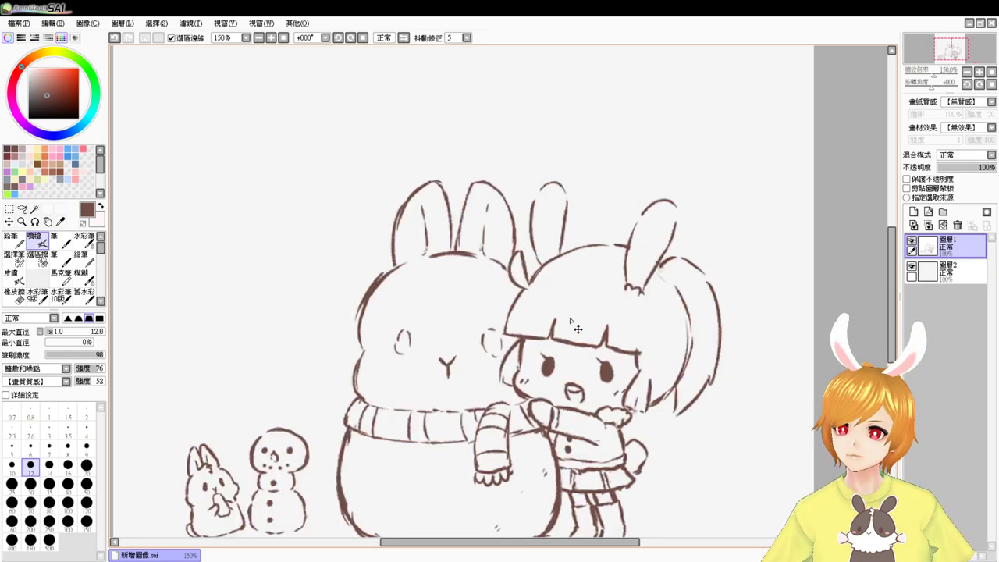
pyautogui.moveTo(629, 325); pyautogui.dragTo(568, 164)
pyautogui.moveTo(533, 305); pyautogui.dragTo(678, 288)
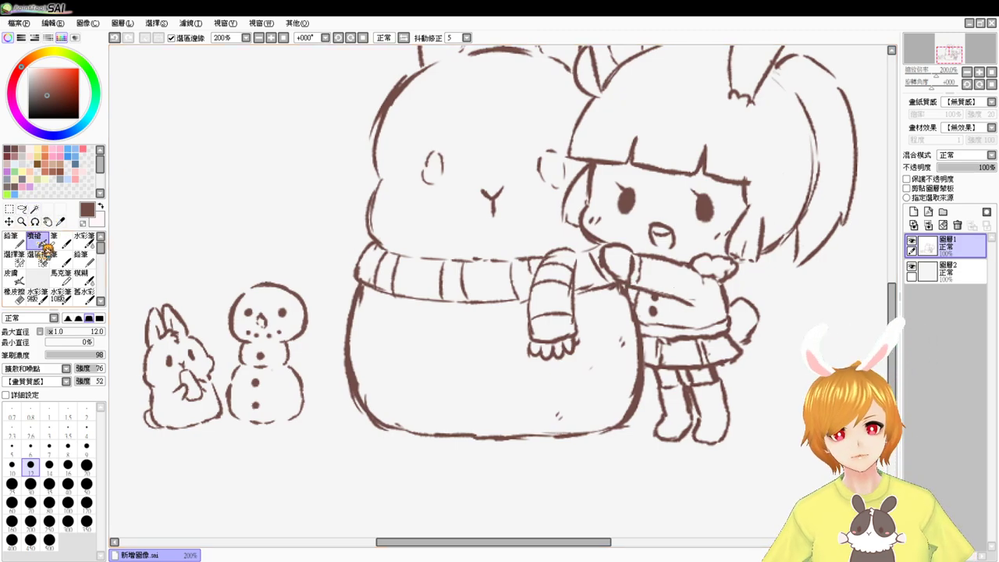
pyautogui.press('e')
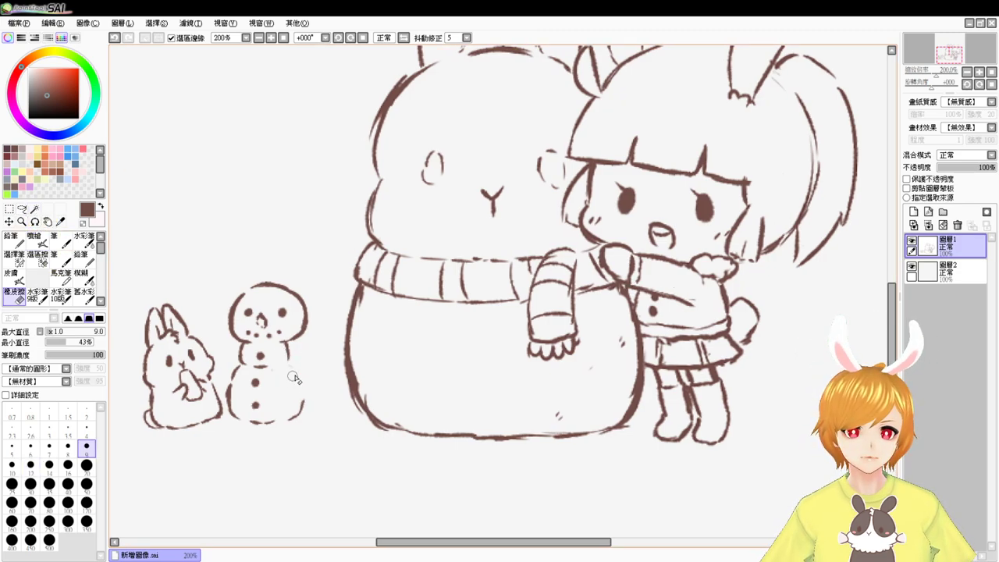
pyautogui.press('v')
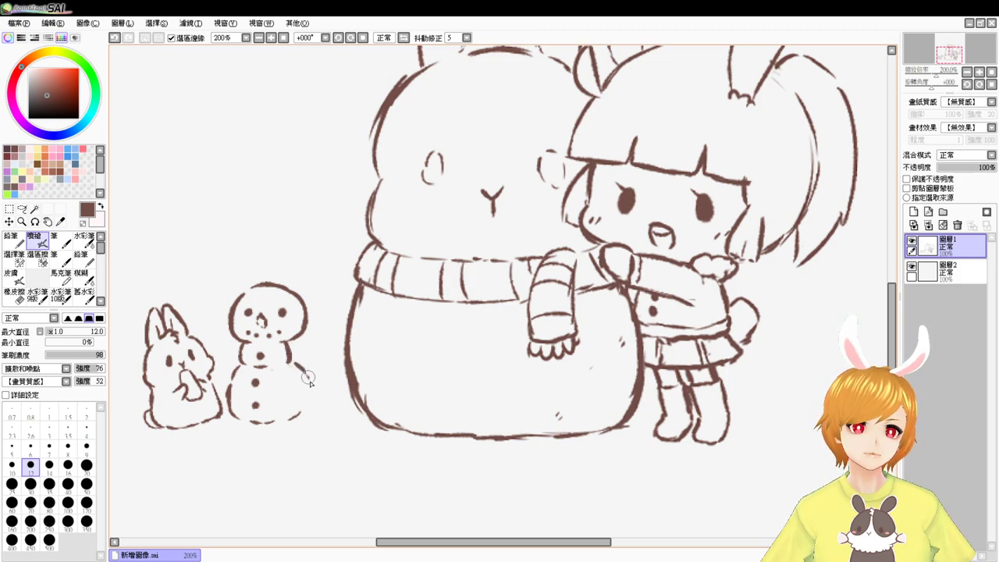
pyautogui.moveTo(310, 404); pyautogui.dragTo(296, 418)
# Step: Clean up the snowman's middle section and its joints with the base ball by erasing and redrawing the outline
pyautogui.press('e')
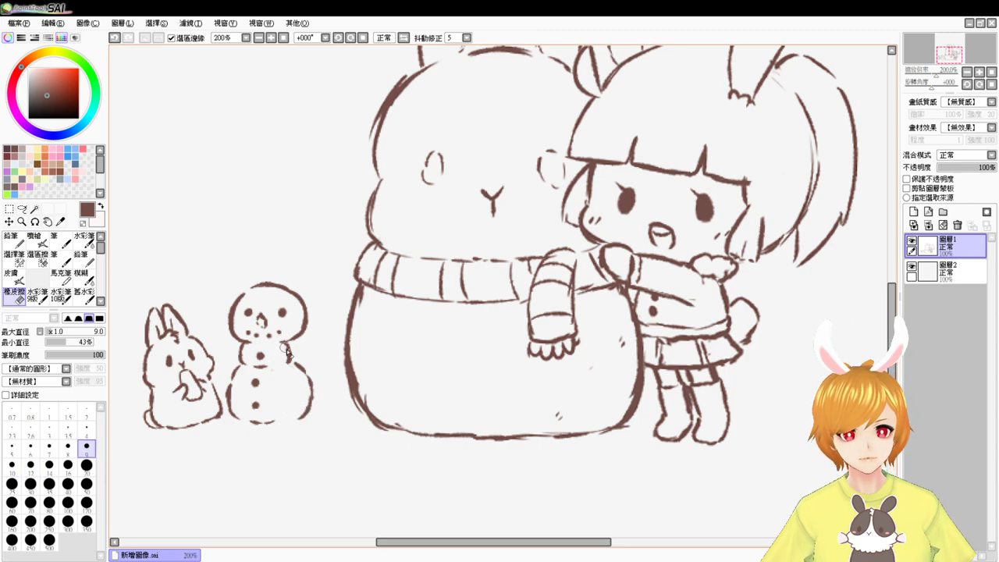
pyautogui.press('v')
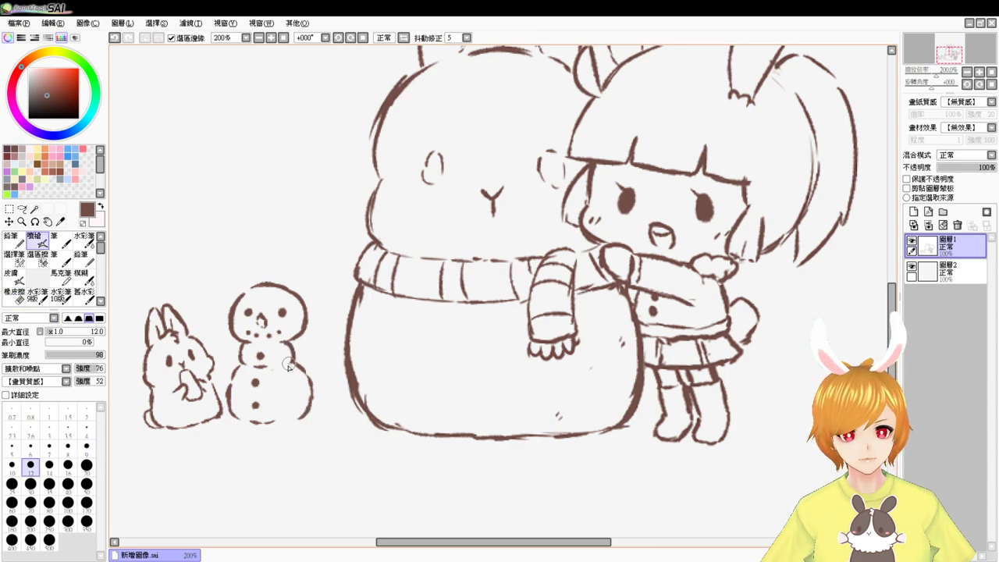
pyautogui.press('e')
pyautogui.press('v')
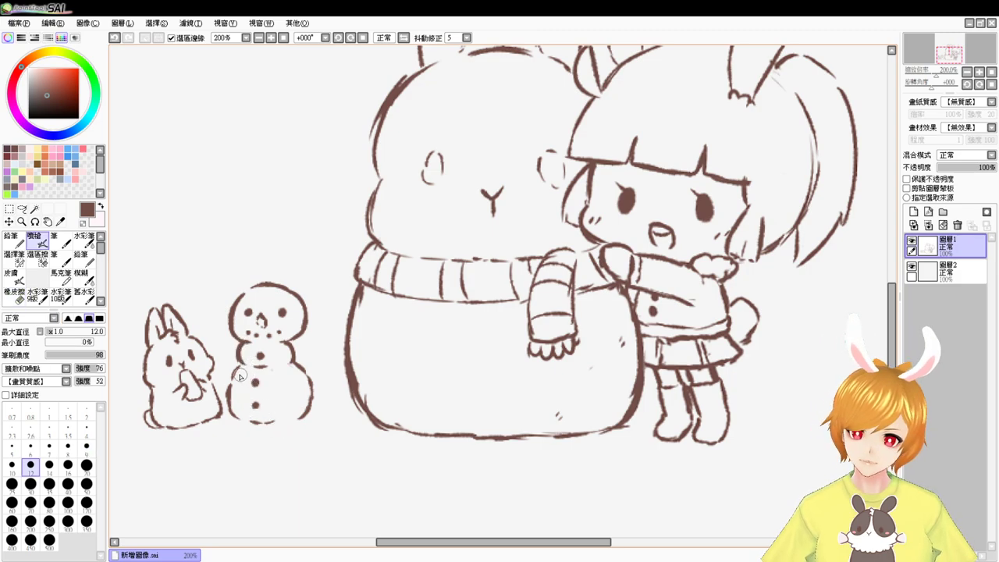
pyautogui.press('e')
pyautogui.press('v')
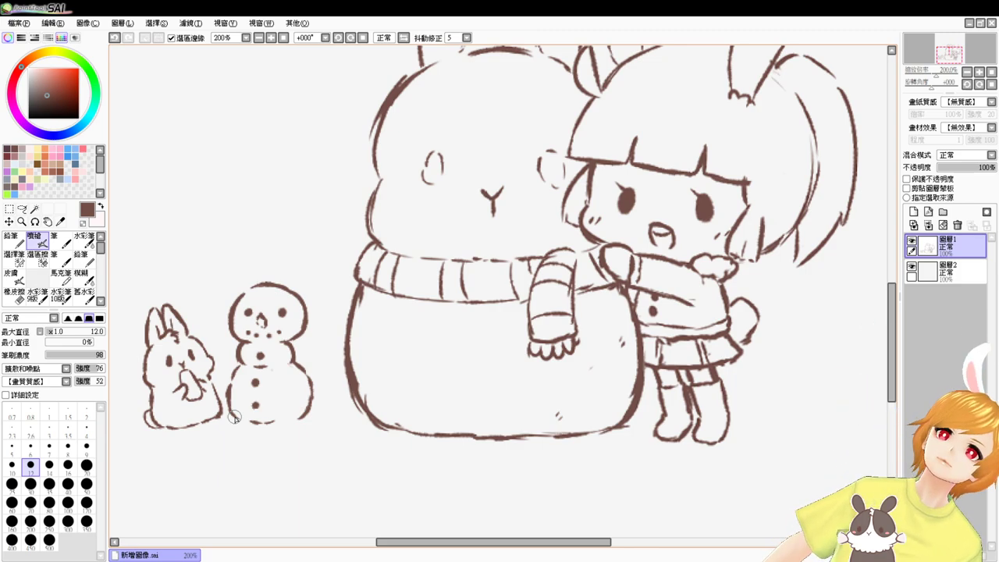
# Step: Sketch a rounded hat on the snowman's head, with a slanted fold drooping toward its right side
pyautogui.scroll(1, 233, 417)
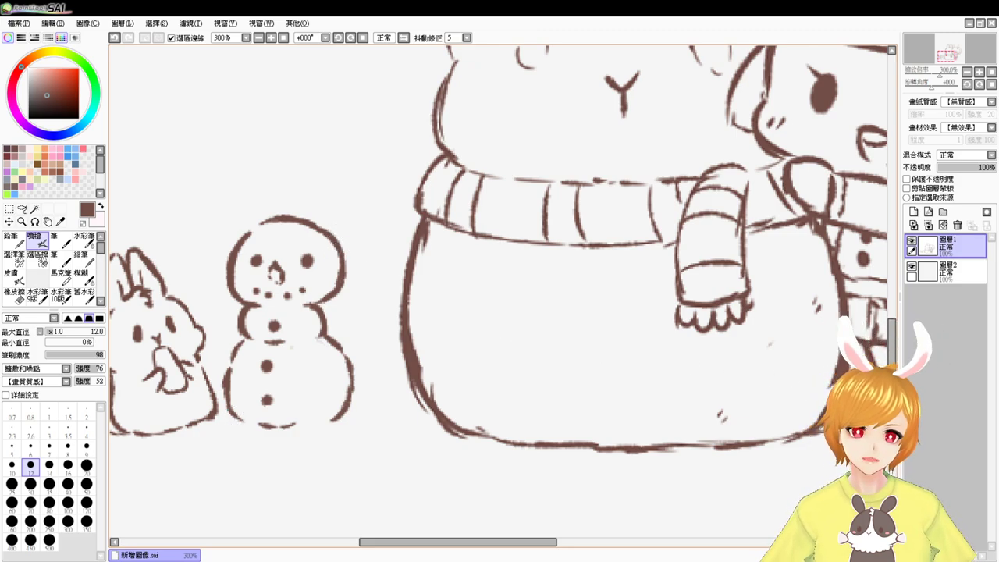
pyautogui.scroll(2, 500, 273)
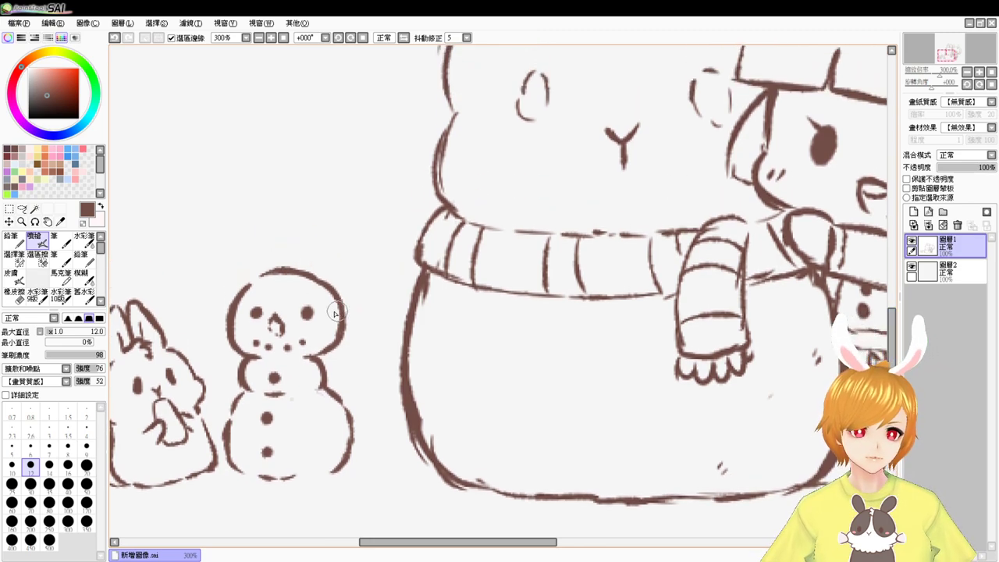
pyautogui.press('e')
pyautogui.press('b')
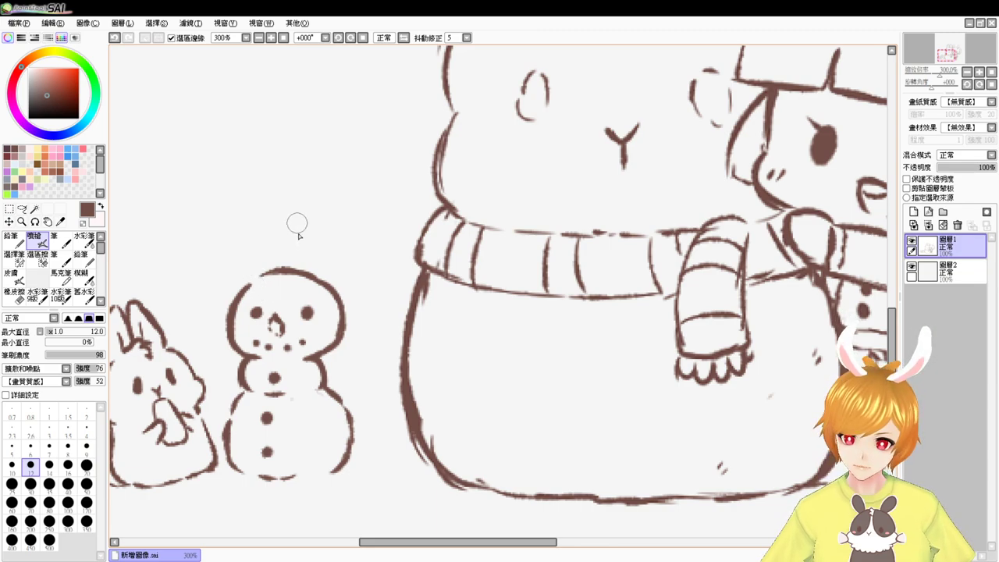
pyautogui.moveTo(317, 259); pyautogui.dragTo(331, 318)
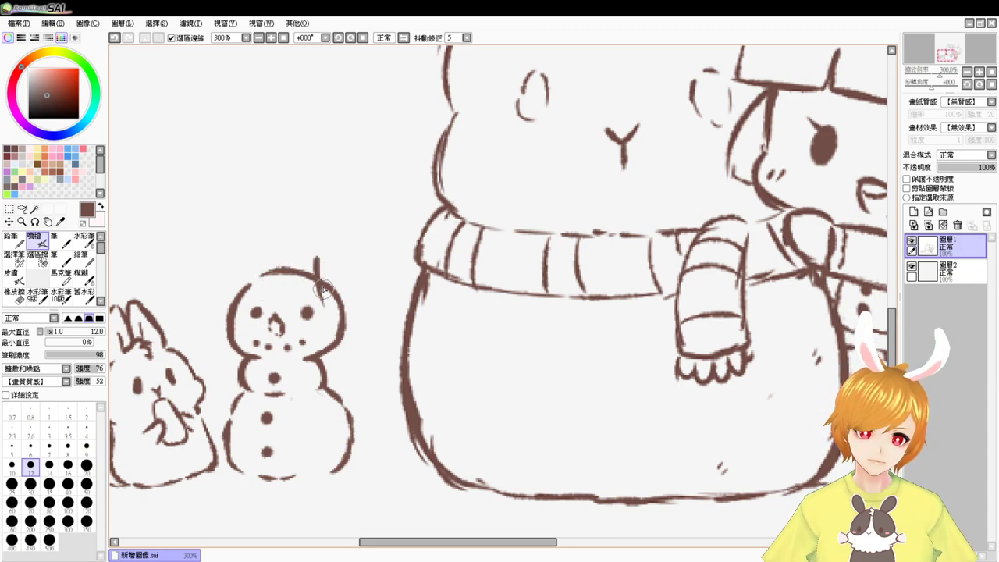
pyautogui.hotkey('ctrl', 'z')
pyautogui.moveTo(298, 258); pyautogui.dragTo(338, 314)
pyautogui.moveTo(343, 256); pyautogui.dragTo(346, 302)
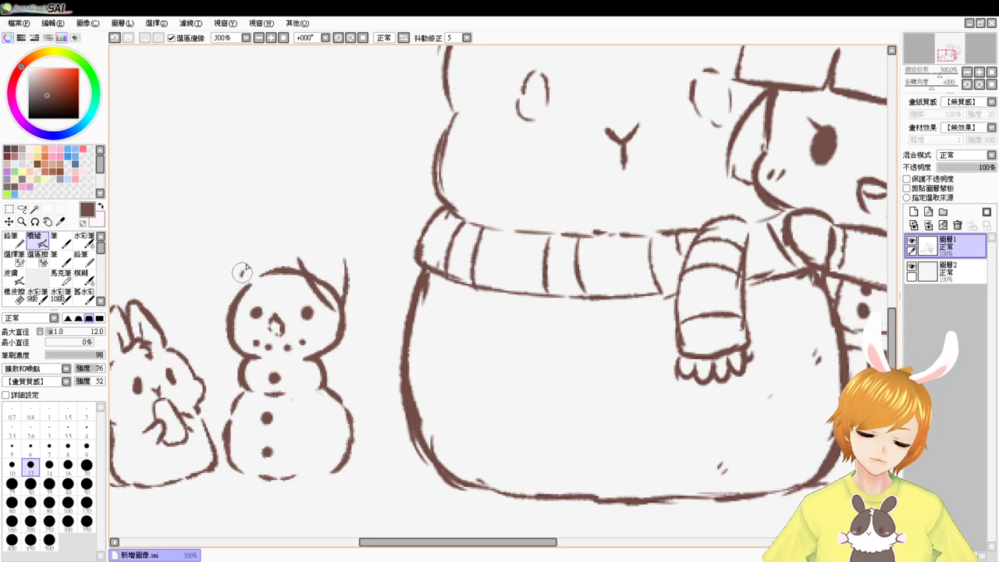
pyautogui.moveTo(242, 274)
pyautogui.mouseDown()
pyautogui.moveTo(262, 237)
pyautogui.moveTo(301, 229)
pyautogui.moveTo(339, 258)
pyautogui.mouseUp()
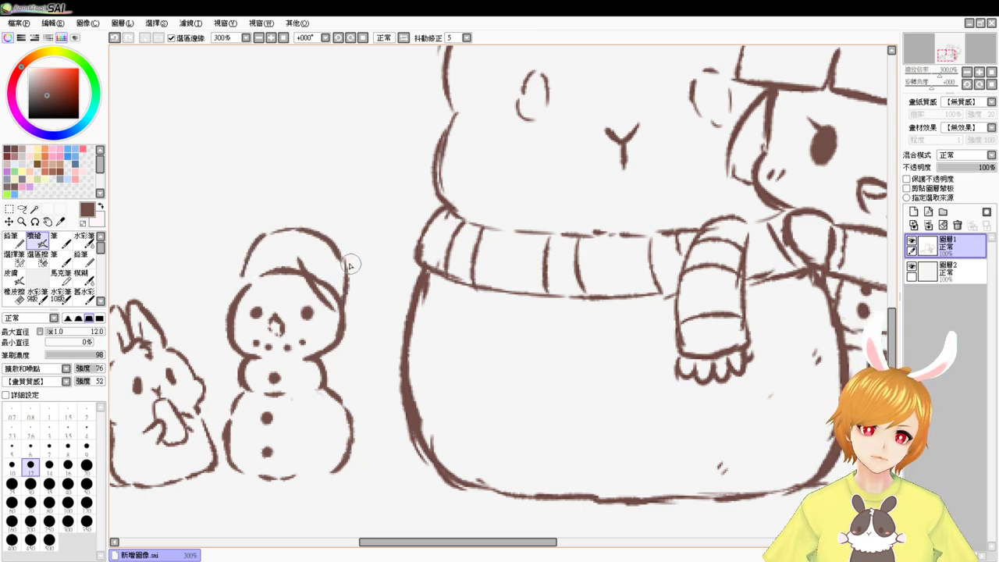
# Step: Clean up the lines under the snowman's hat and add its curved brim and round pom-pom
pyautogui.press('e')
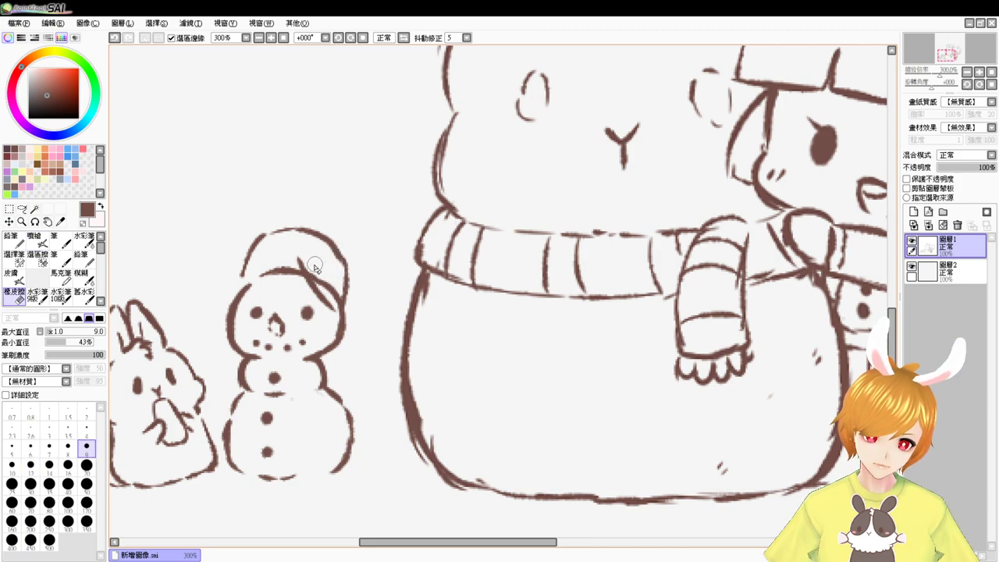
pyautogui.press('v')
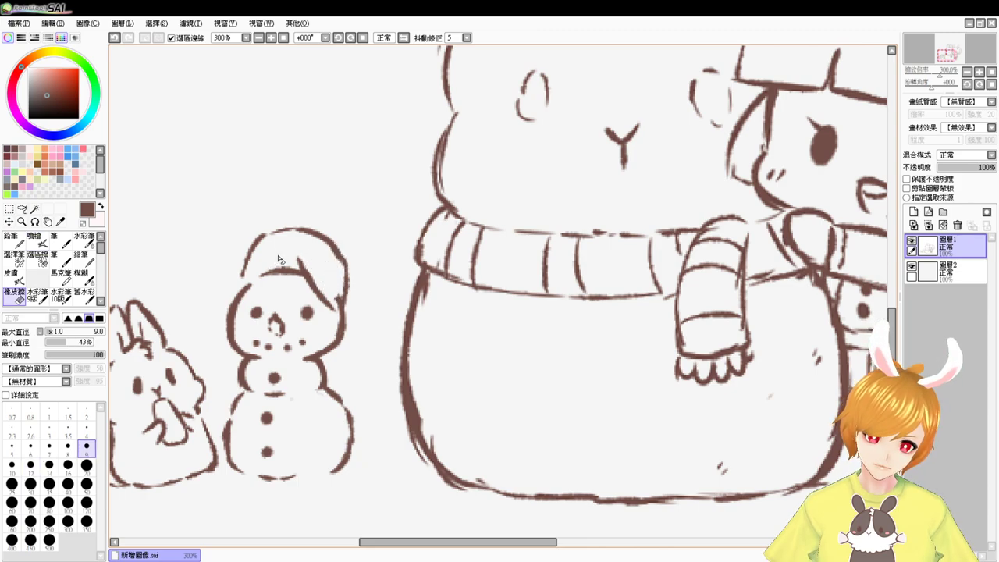
pyautogui.moveTo(237, 282); pyautogui.dragTo(251, 292)
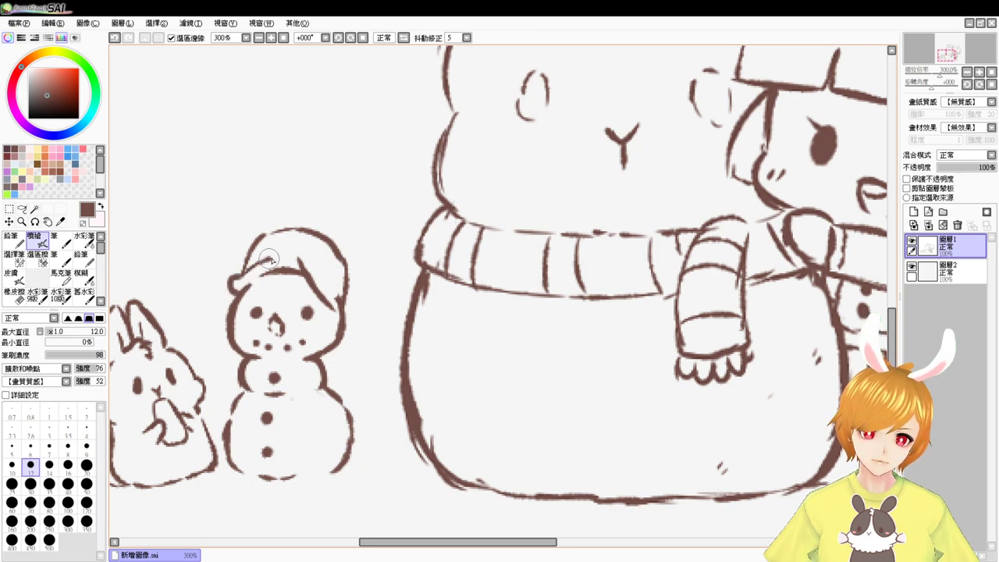
pyautogui.press('e')
pyautogui.moveTo(256, 281)
pyautogui.mouseDown()
pyautogui.moveTo(293, 276)
pyautogui.moveTo(265, 270)
pyautogui.moveTo(297, 277)
pyautogui.moveTo(258, 285)
pyautogui.moveTo(316, 281)
pyautogui.moveTo(341, 307)
pyautogui.mouseUp()
pyautogui.press('b')
pyautogui.press('e')
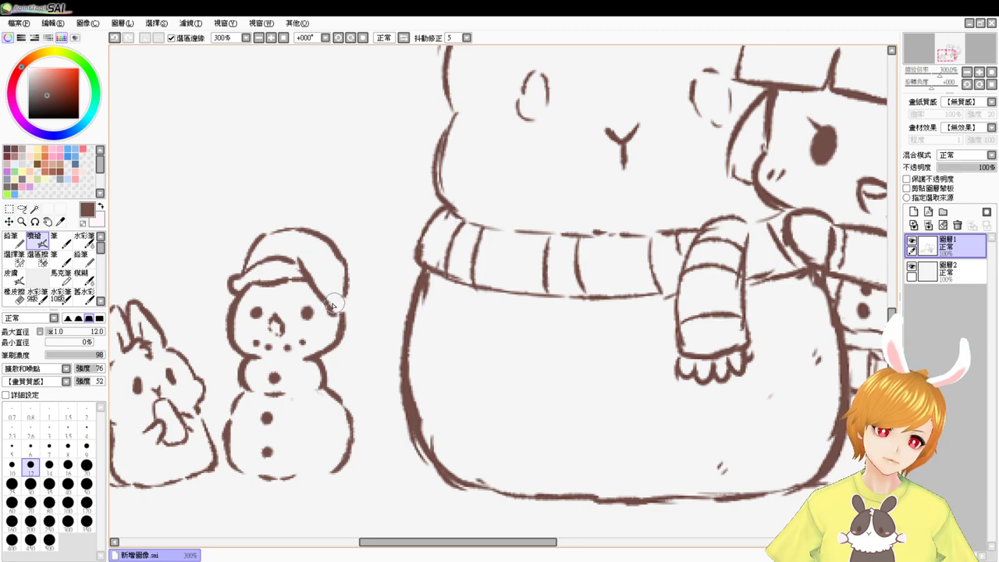
pyautogui.moveTo(331, 306)
pyautogui.mouseDown()
pyautogui.moveTo(338, 291)
pyautogui.moveTo(355, 306)
pyautogui.moveTo(334, 318)
pyautogui.mouseUp()
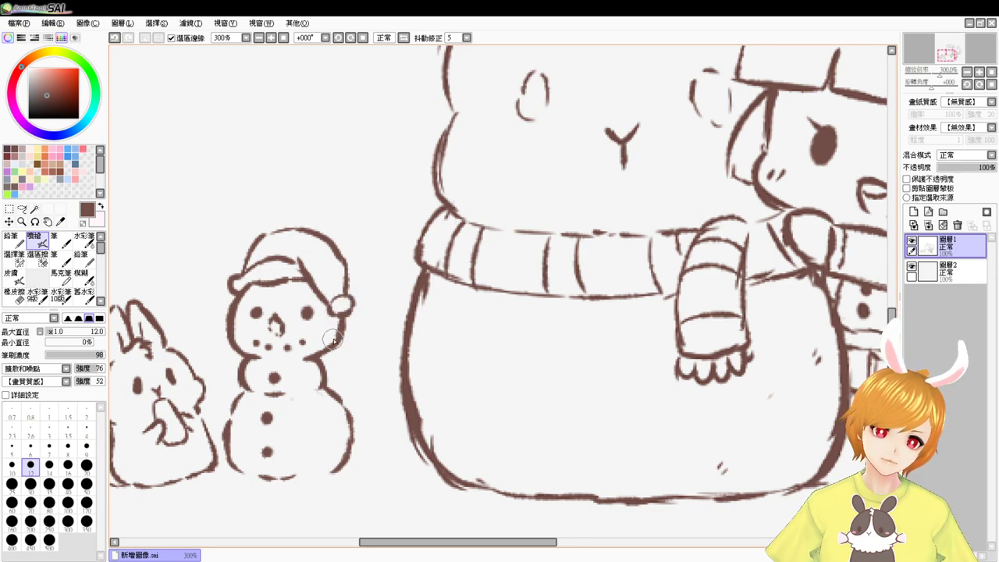
# Step: Draw a bent twig arm with a forked end reaching out from the right side of the snowman's middle section
pyautogui.moveTo(315, 364)
pyautogui.mouseDown()
pyautogui.moveTo(354, 352)
pyautogui.moveTo(375, 349)
pyautogui.mouseUp()
pyautogui.hotkey('ctrl', 'z')
pyautogui.hotkey('ctrl', 'z')
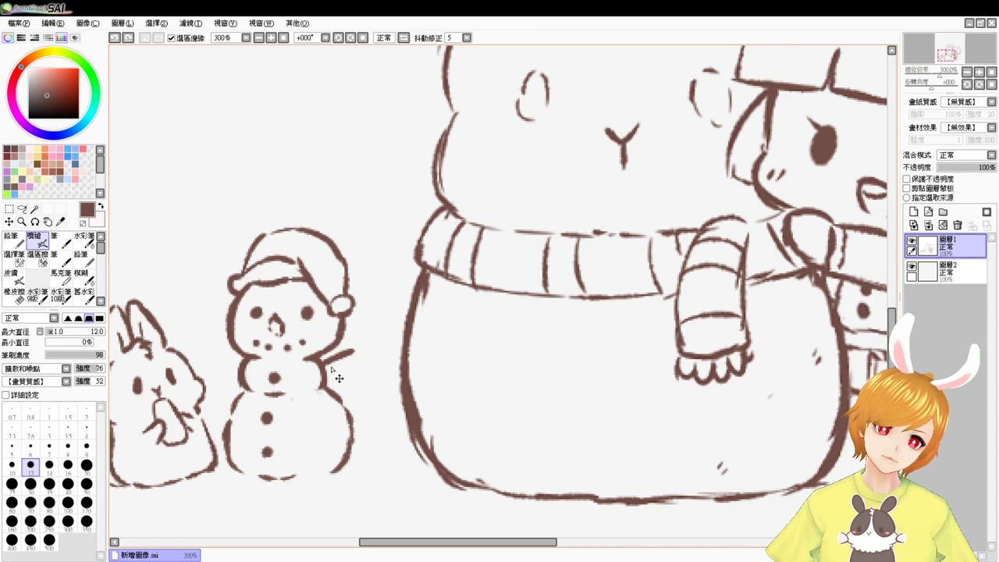
pyautogui.hotkey('ctrl', 'z')
pyautogui.moveTo(321, 364)
pyautogui.mouseDown()
pyautogui.moveTo(346, 351)
pyautogui.moveTo(357, 364)
pyautogui.moveTo(370, 346)
pyautogui.moveTo(386, 350)
pyautogui.moveTo(379, 359)
pyautogui.mouseUp()
pyautogui.hotkey('ctrl', 'z')
pyautogui.hotkey('ctrl', 'z')
pyautogui.hotkey('ctrl', 'z')
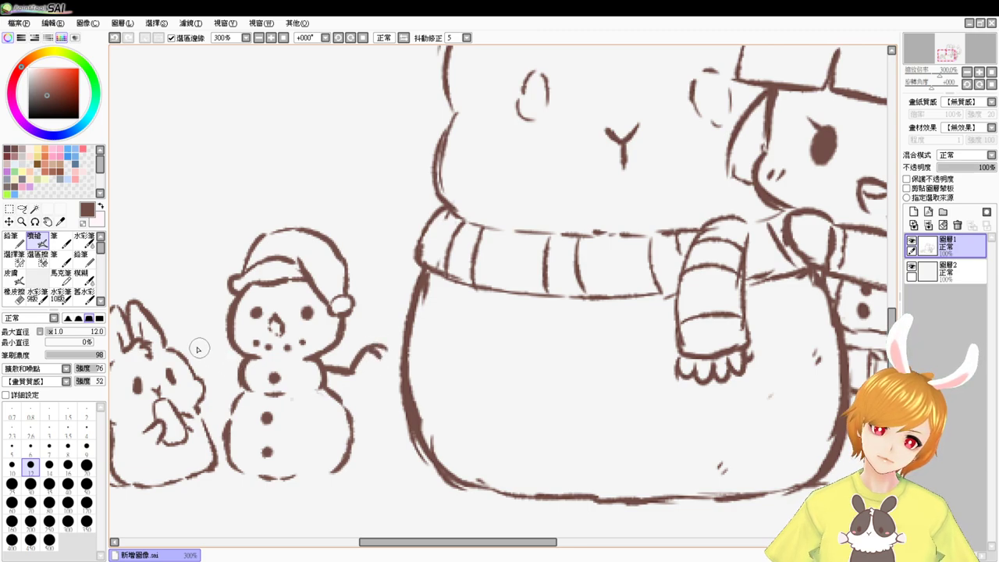
pyautogui.moveTo(192, 342); pyautogui.dragTo(237, 365)
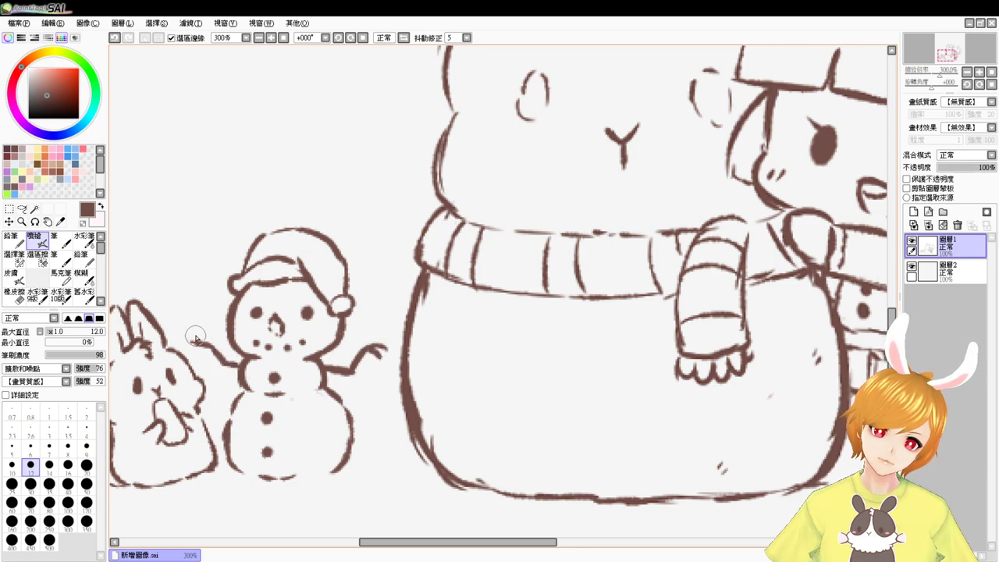
pyautogui.hotkey('ctrl', 'z')
pyautogui.hotkey('ctrl', 'z')
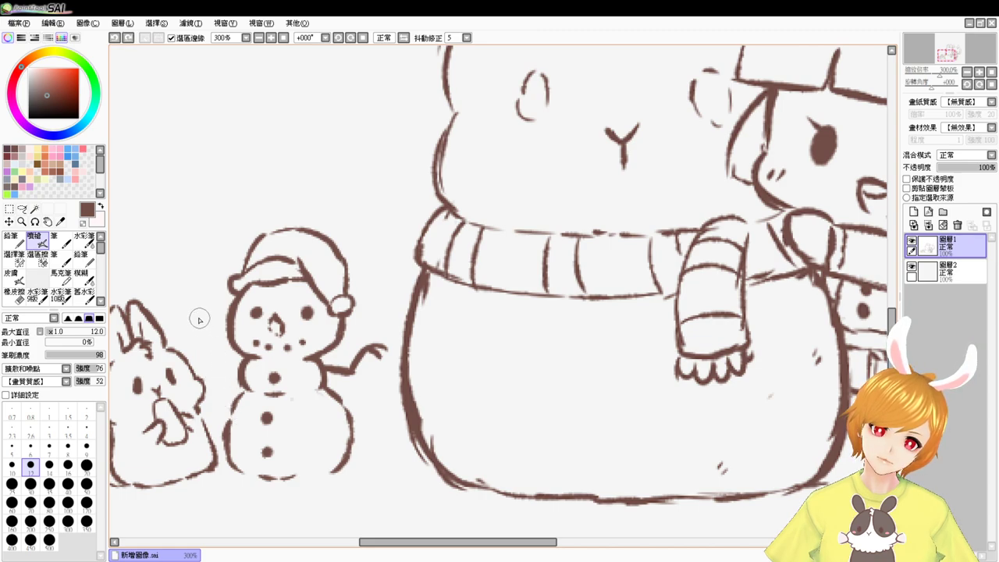
pyautogui.moveTo(200, 318); pyautogui.dragTo(231, 357)
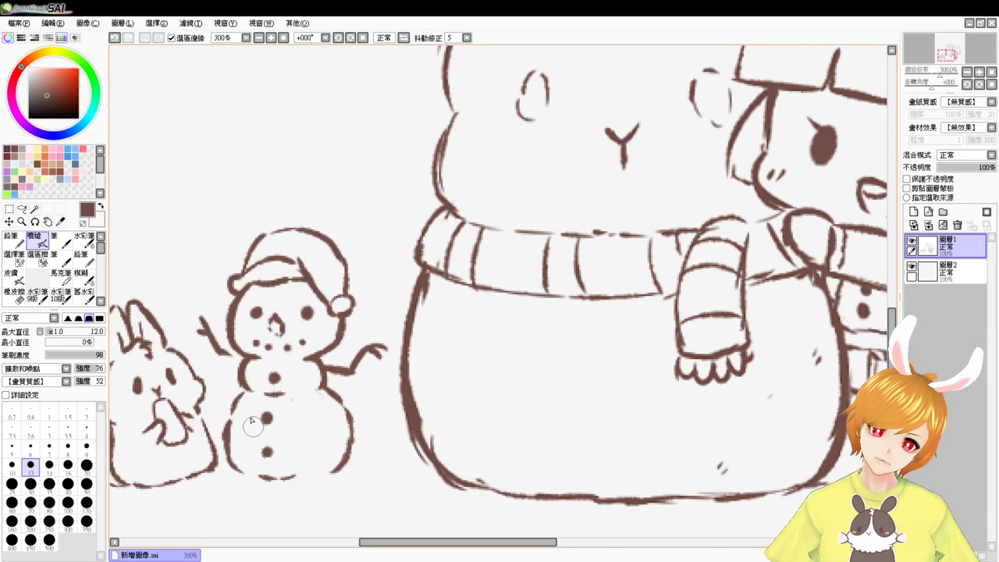
pyautogui.hotkey('ctrl', 'z')
pyautogui.hotkey('ctrl', 'z')
pyautogui.hotkey('ctrl', 'z')
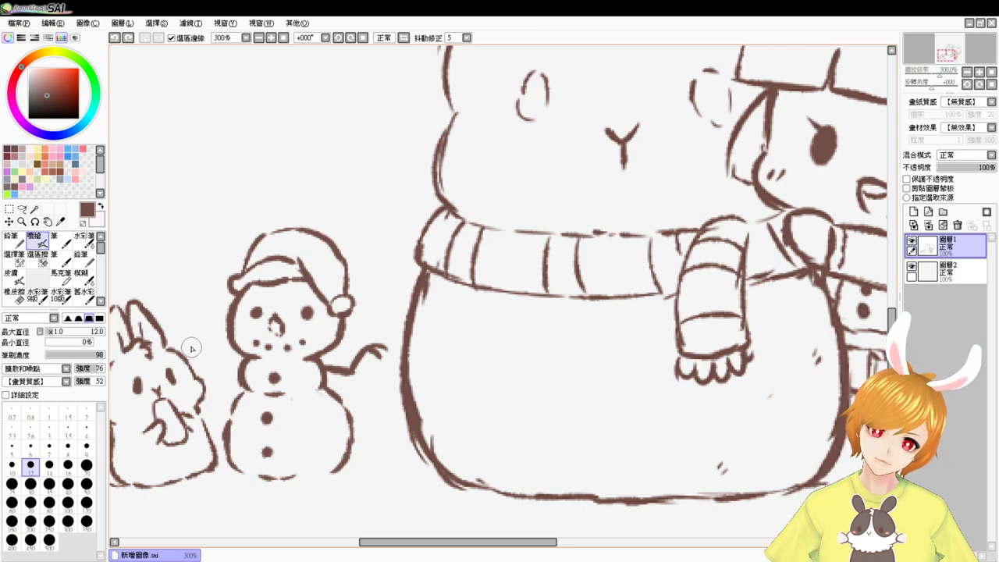
# Step: Draw the snowman's left twig arm rising toward the small rabbit, with short forked fingers at its end
pyautogui.moveTo(197, 352)
pyautogui.mouseDown()
pyautogui.moveTo(218, 370)
pyautogui.moveTo(243, 367)
pyautogui.moveTo(191, 345)
pyautogui.mouseUp()
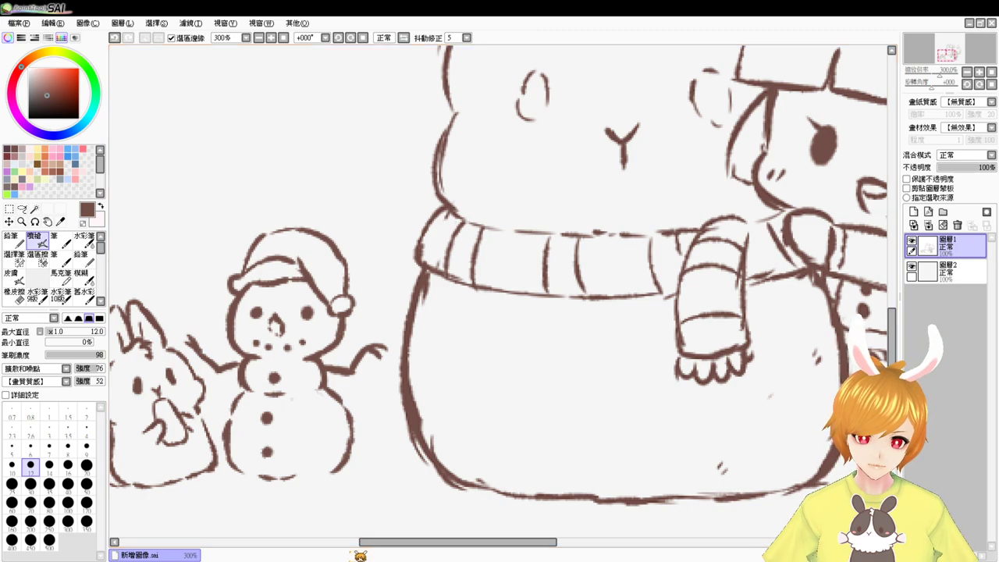
pyautogui.press('e')
pyautogui.press('b')
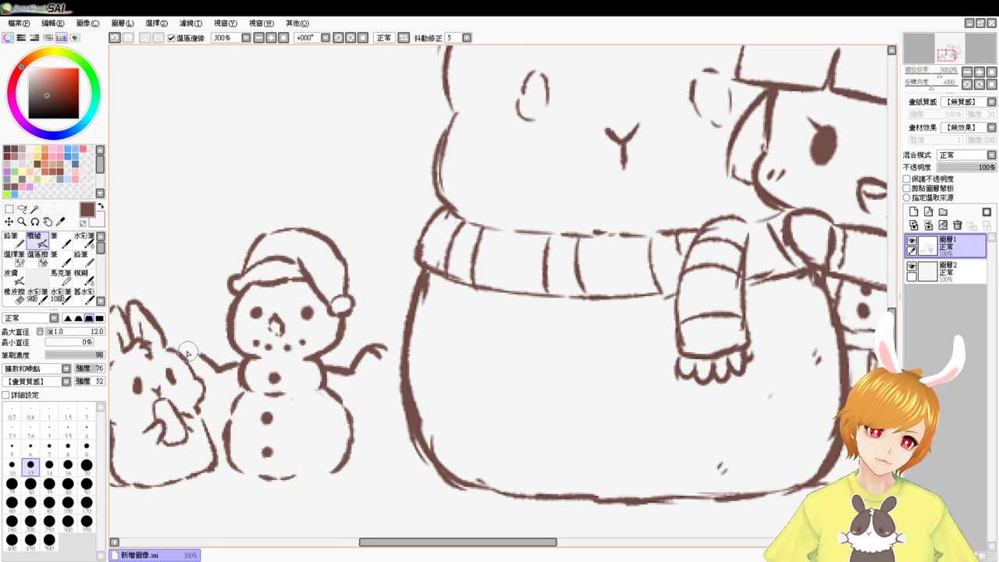
pyautogui.moveTo(187, 353); pyautogui.dragTo(200, 360)
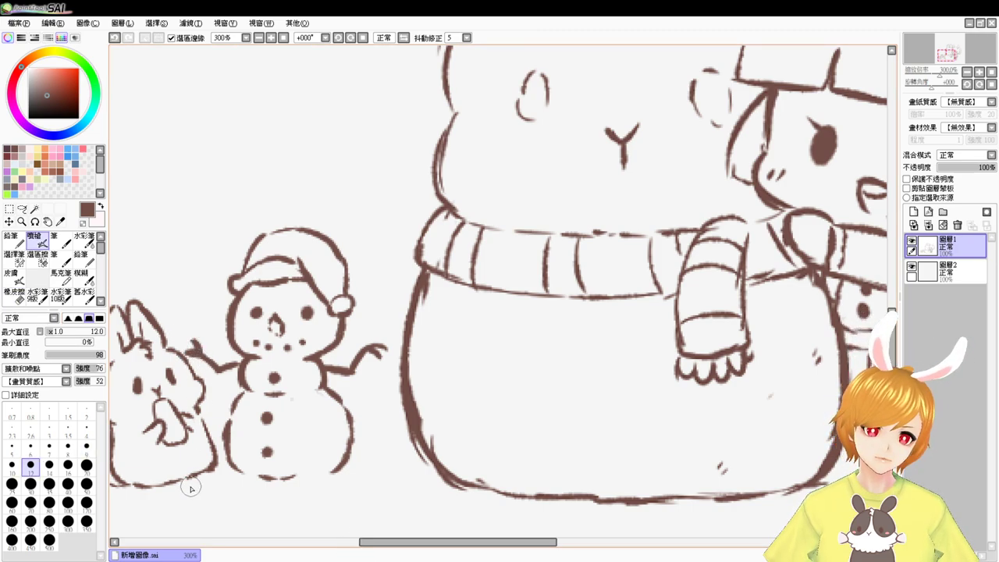
# Step: Erase the small rabbit's eyes and redraw them rounder and slightly farther apart
pyautogui.moveTo(366, 380); pyautogui.dragTo(418, 346)
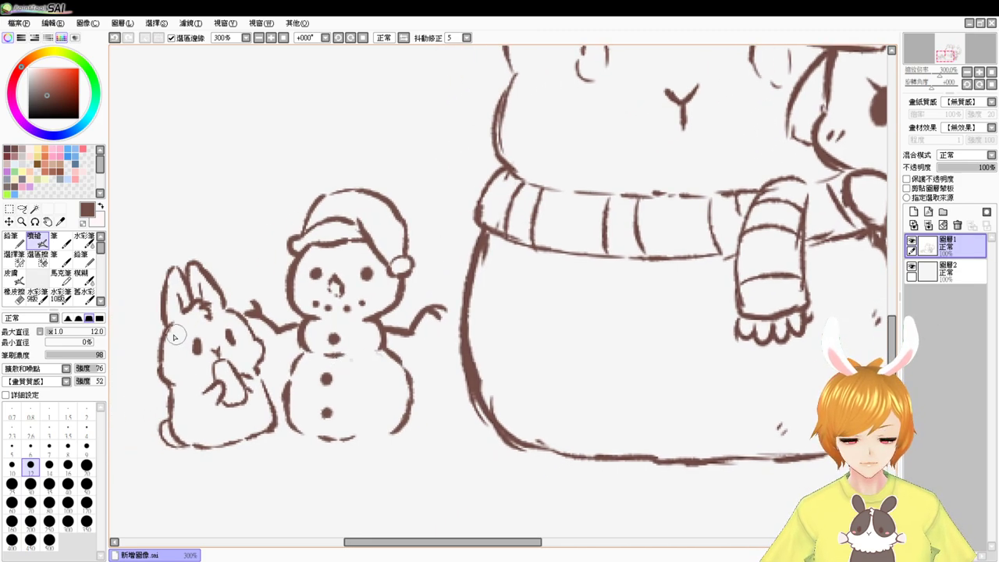
pyautogui.press('e')
pyautogui.moveTo(229, 336)
pyautogui.mouseDown()
pyautogui.moveTo(190, 353)
pyautogui.moveTo(232, 343)
pyautogui.mouseUp()
pyautogui.press('b')
pyautogui.hotkey('ctrl', 'z')
pyautogui.hotkey('ctrl', 'z')
pyautogui.hotkey('ctrl', 'z')
pyautogui.hotkey('ctrl', 'z')
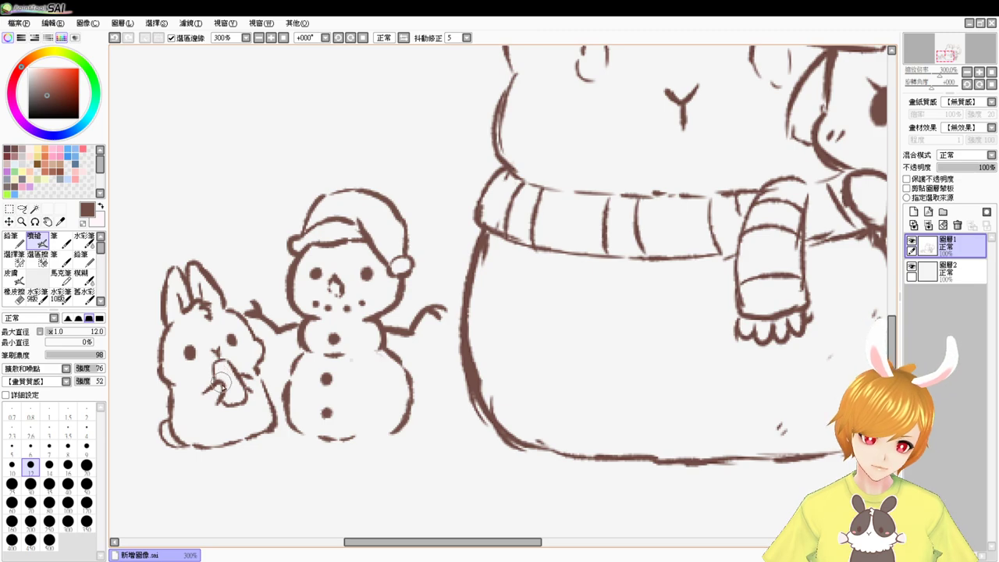
# Step: Add short texture marks to the snowman's head and base ball, and touch up its nose
pyautogui.click(283, 38)
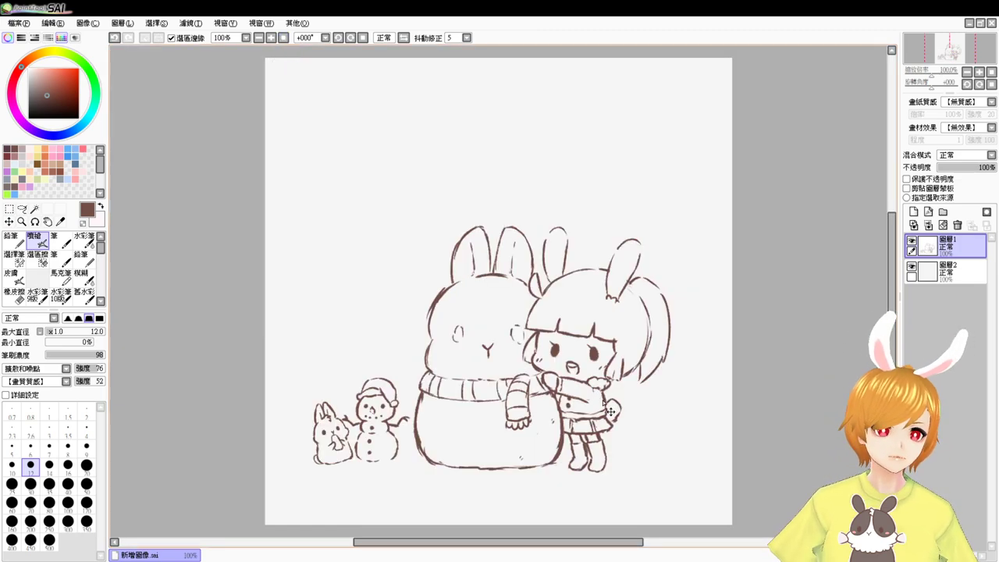
pyautogui.scroll(3, 602, 402)
pyautogui.moveTo(737, 421); pyautogui.dragTo(773, 320)
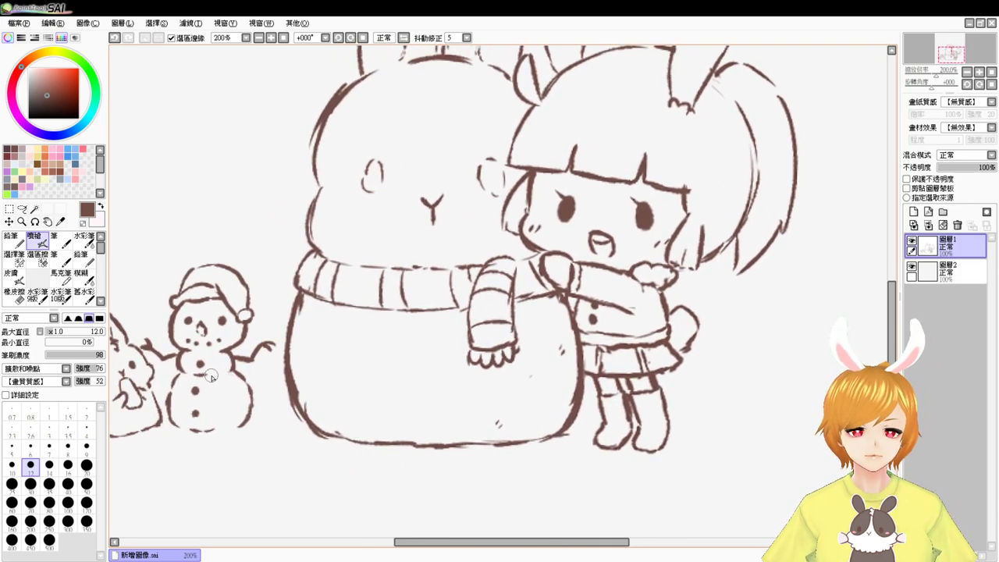
pyautogui.moveTo(211, 375)
pyautogui.mouseDown()
pyautogui.moveTo(223, 375)
pyautogui.moveTo(214, 375)
pyautogui.mouseUp()
pyautogui.hotkey('ctrl', 'z')
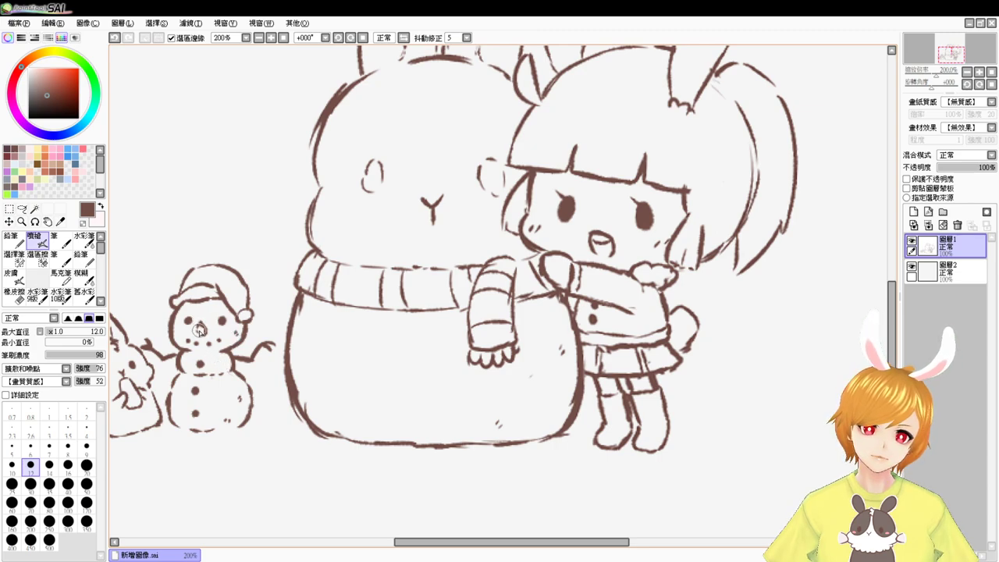
pyautogui.moveTo(200, 326); pyautogui.dragTo(202, 334)
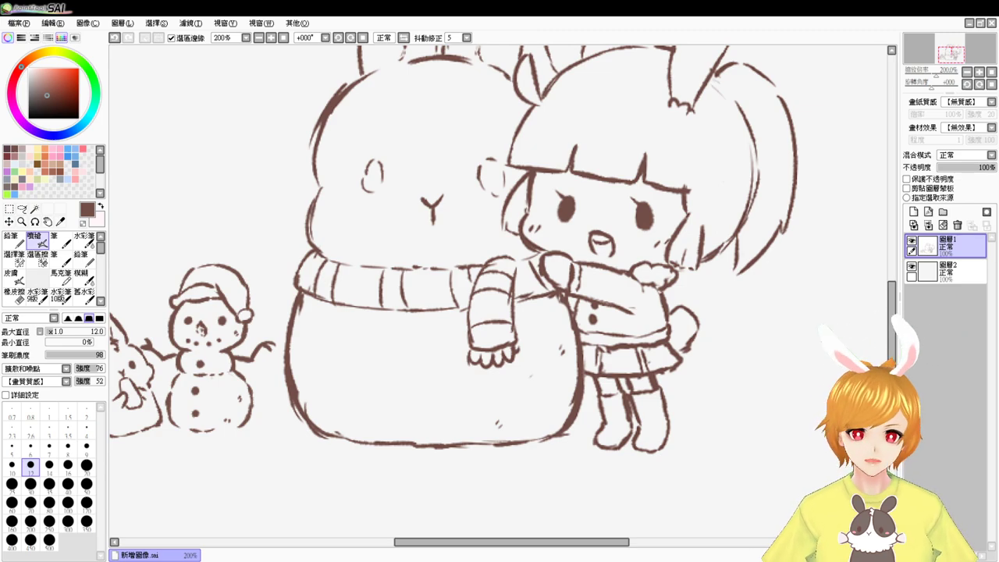
pyautogui.moveTo(892, 348); pyautogui.dragTo(901, 349)
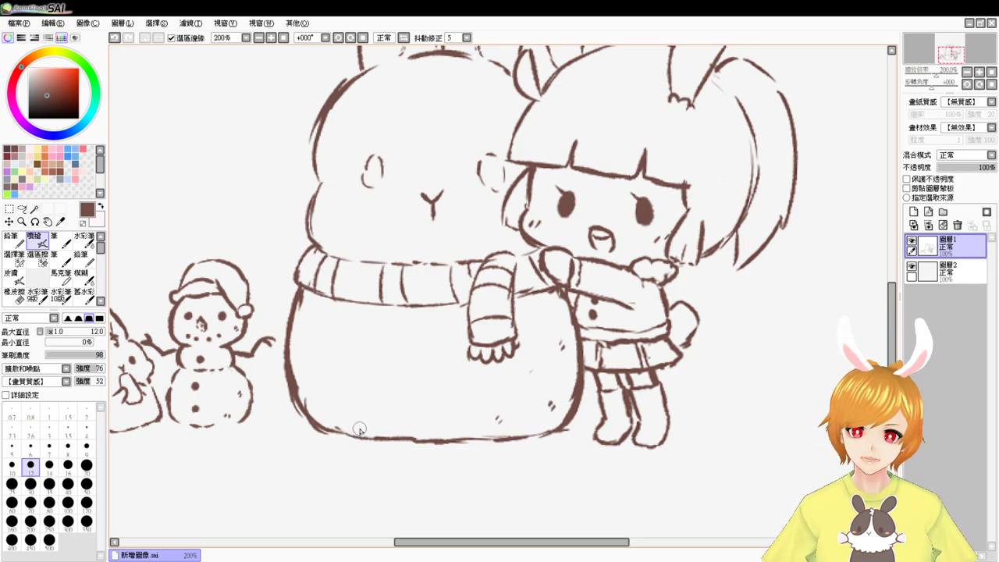
pyautogui.moveTo(733, 436)
pyautogui.mouseDown()
pyautogui.moveTo(747, 421)
pyautogui.moveTo(782, 435)
pyautogui.moveTo(768, 422)
pyautogui.mouseUp()
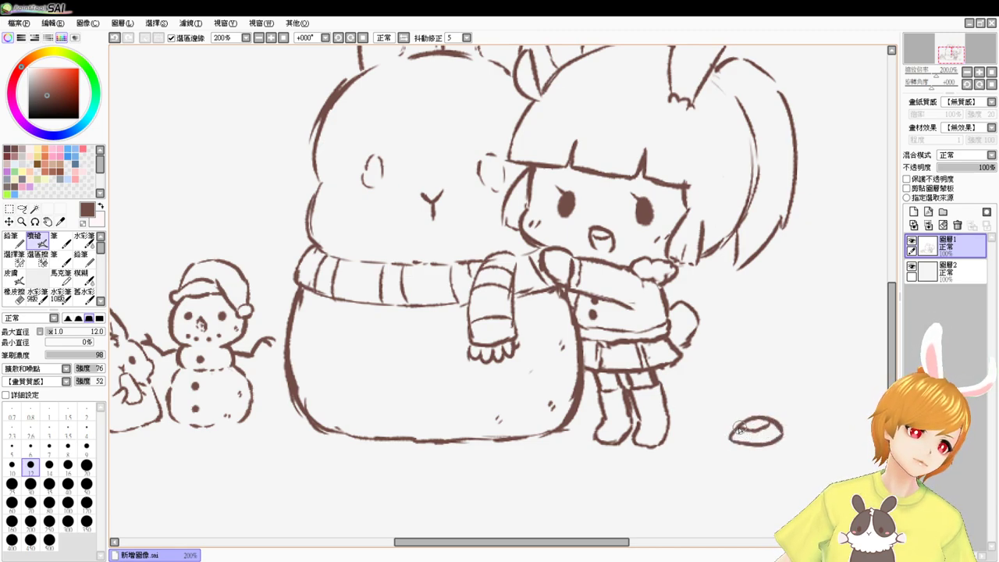
pyautogui.moveTo(768, 423); pyautogui.dragTo(774, 435)
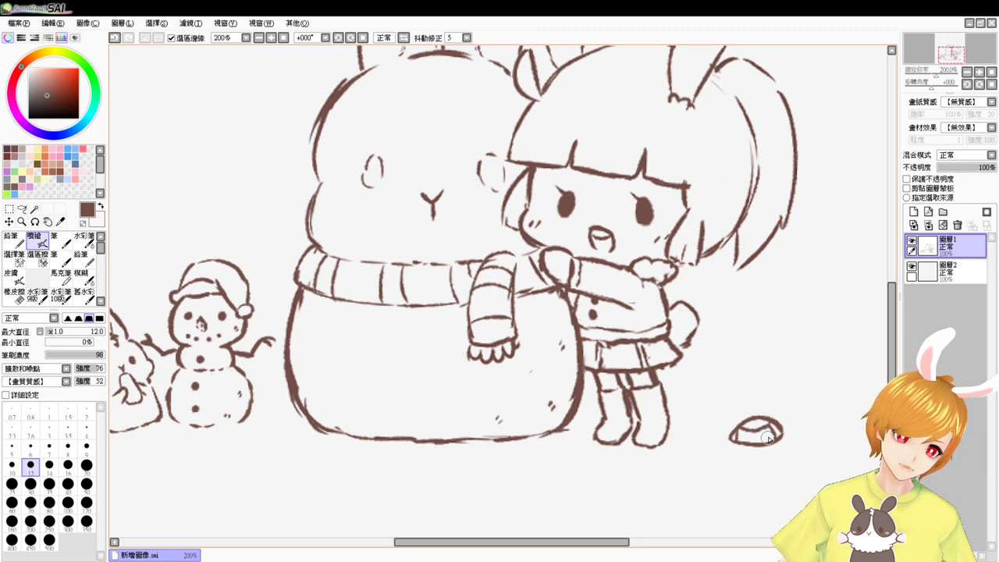
pyautogui.press('e')
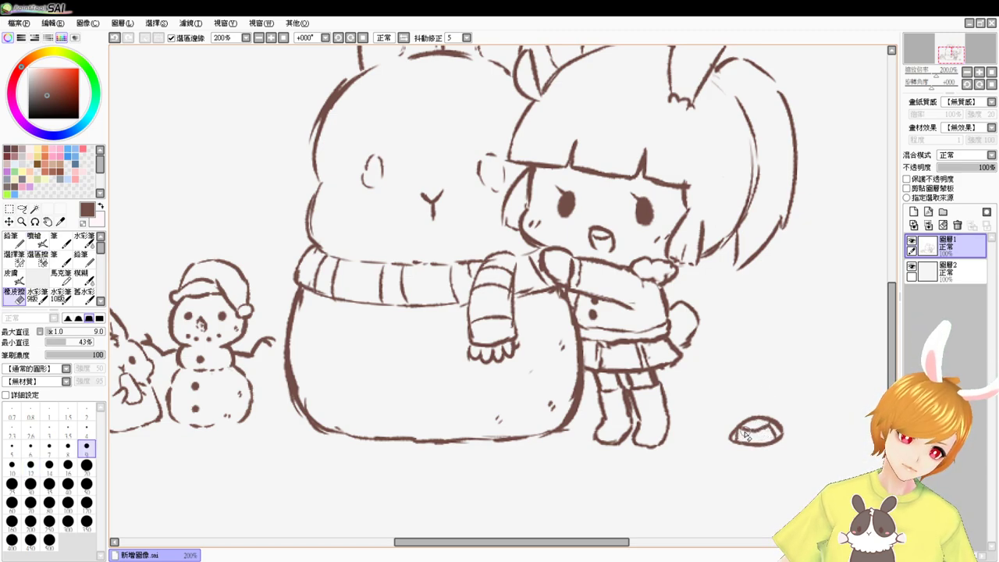
pyautogui.moveTo(749, 431)
pyautogui.mouseDown()
pyautogui.moveTo(742, 435)
pyautogui.moveTo(769, 434)
pyautogui.moveTo(773, 425)
pyautogui.moveTo(777, 438)
pyautogui.moveTo(747, 437)
pyautogui.mouseUp()
pyautogui.press('b')
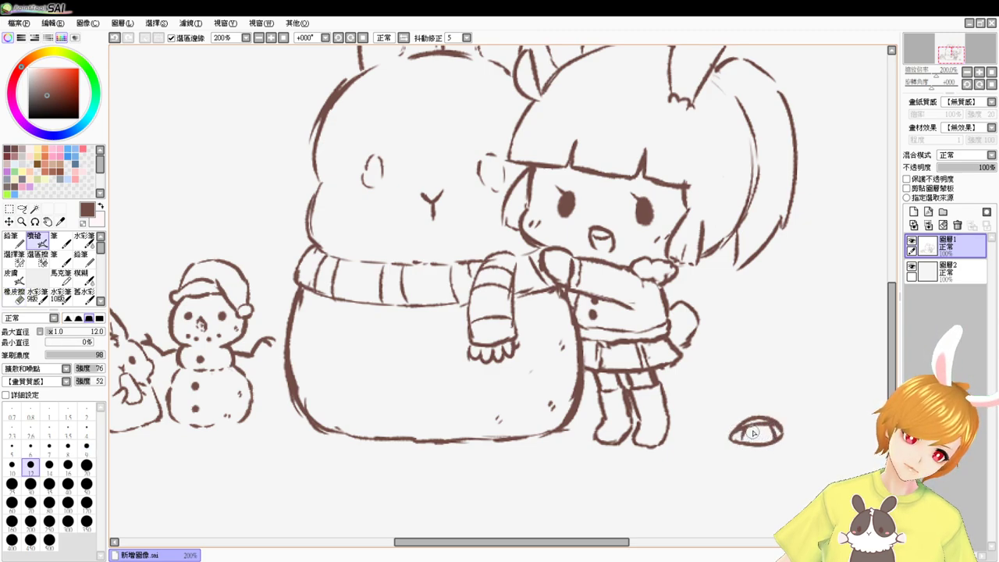
pyautogui.hotkey('ctrl', 'z')
pyautogui.hotkey('ctrl', 'z')
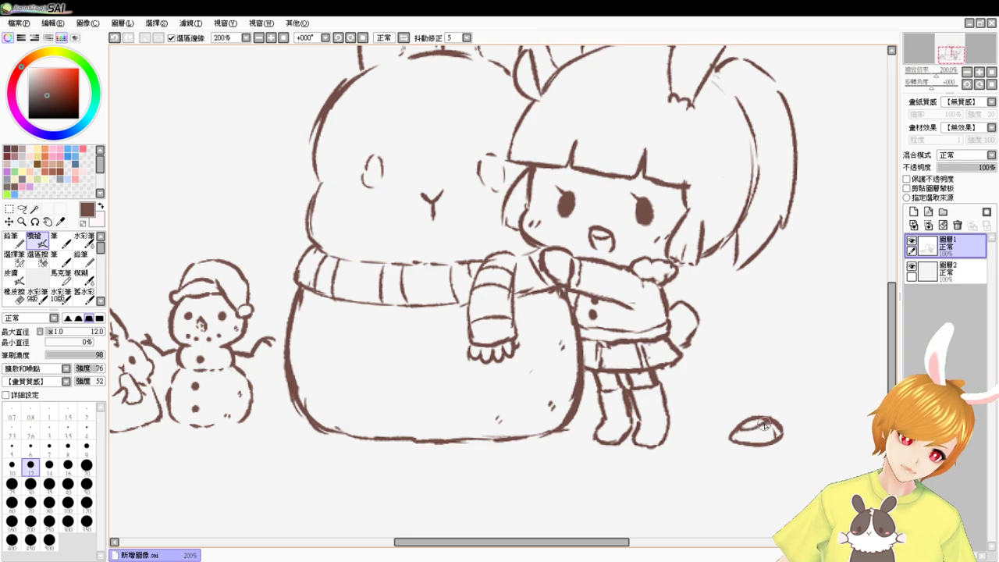
pyautogui.press('e')
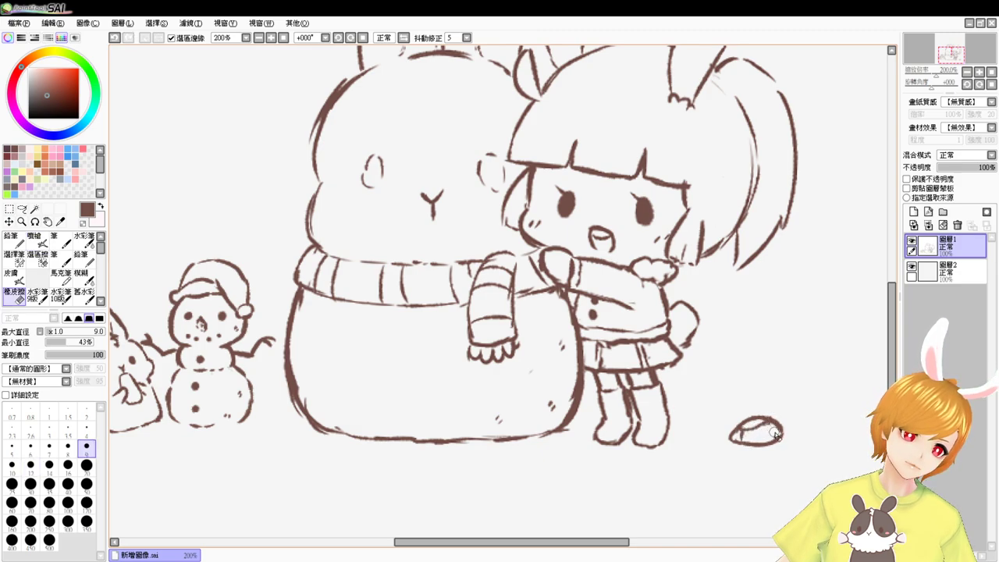
pyautogui.press('b')
pyautogui.press('e')
pyautogui.moveTo(731, 417)
pyautogui.mouseDown()
pyautogui.moveTo(743, 425)
pyautogui.moveTo(778, 396)
pyautogui.moveTo(774, 454)
pyautogui.mouseUp()
pyautogui.press('v')
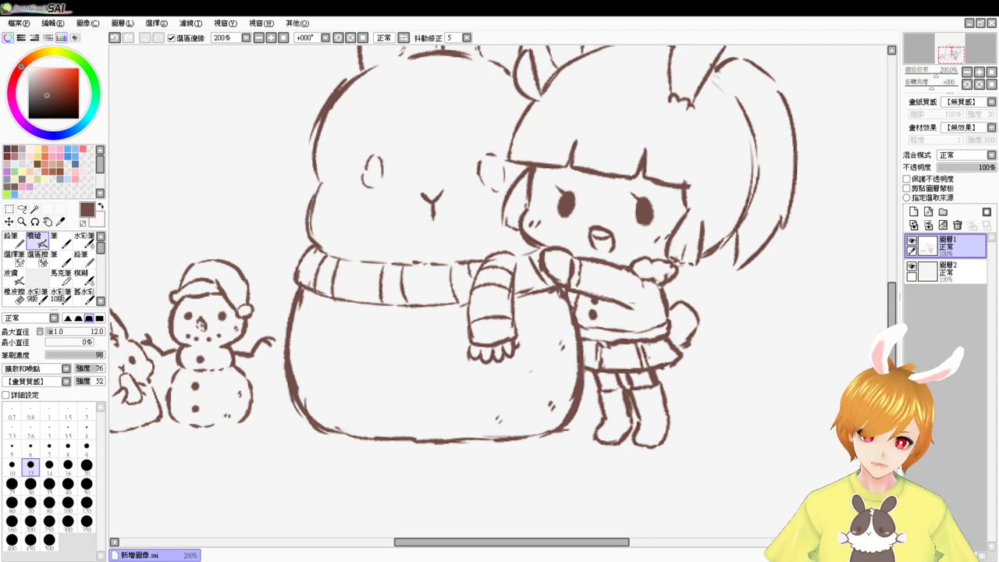
pyautogui.moveTo(614, 375); pyautogui.dragTo(657, 422)
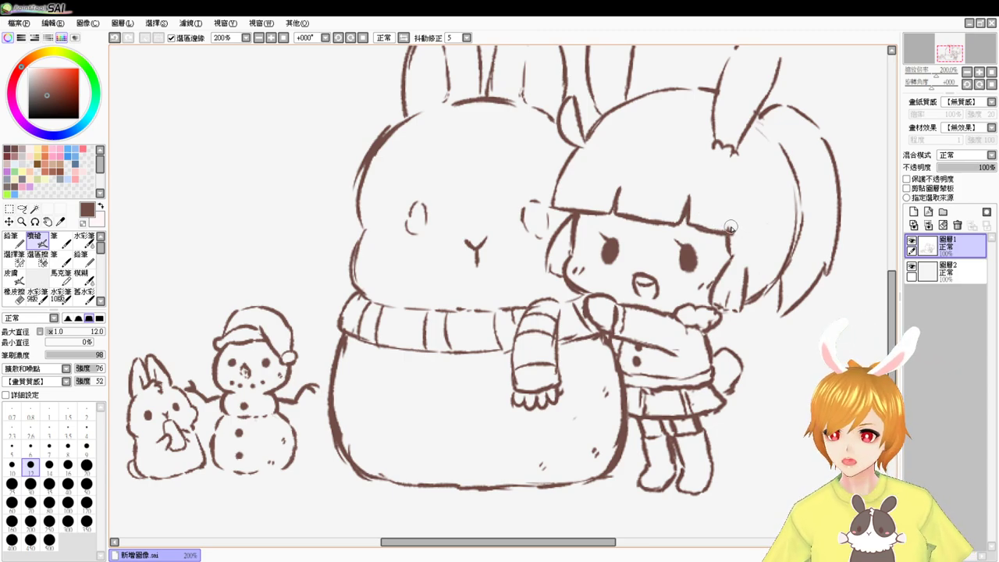
# Step: Add short strokes above the girl's bangs and draw two filled round buttons down the front of the big rabbit's body
pyautogui.press('e')
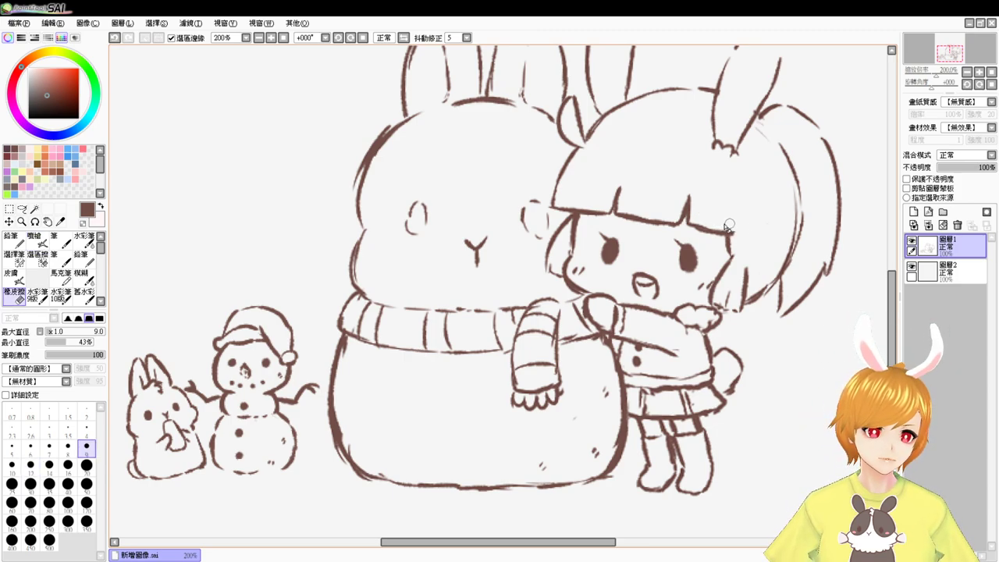
pyautogui.press('v')
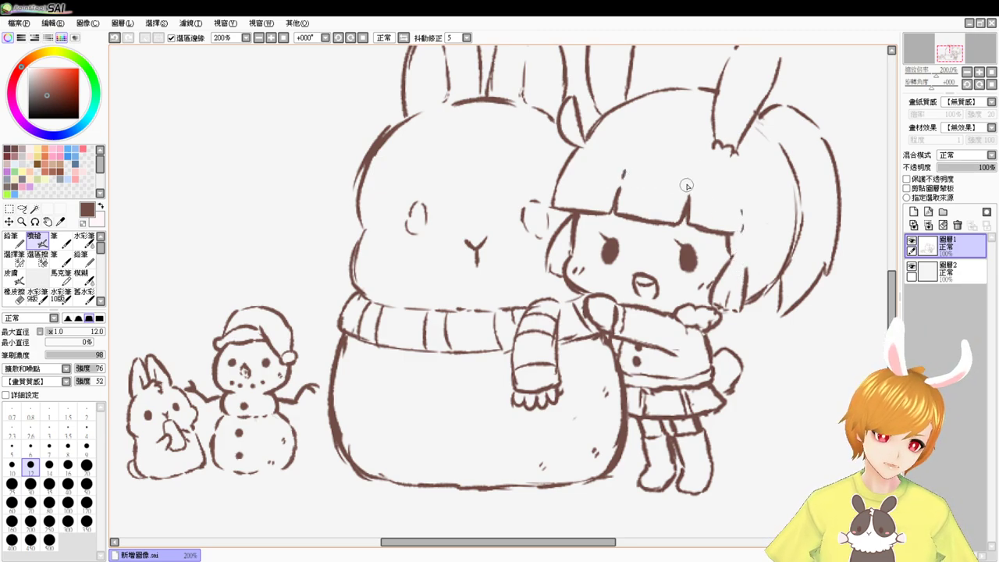
pyautogui.moveTo(732, 273)
pyautogui.mouseDown()
pyautogui.moveTo(765, 275)
pyautogui.moveTo(770, 254)
pyautogui.mouseUp()
pyautogui.moveTo(507, 360); pyautogui.dragTo(510, 367)
pyautogui.moveTo(506, 414); pyautogui.dragTo(511, 424)
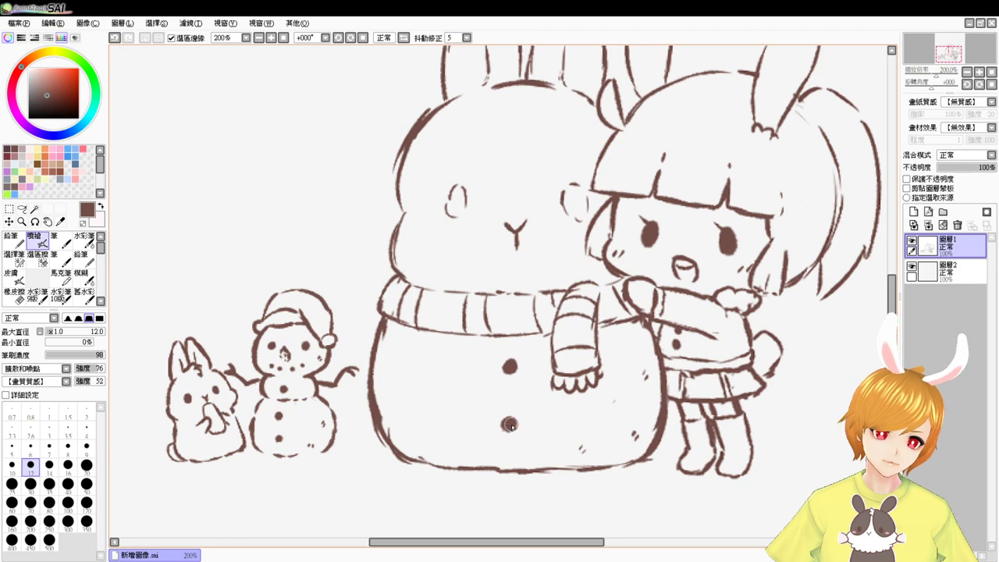
pyautogui.moveTo(475, 321); pyautogui.dragTo(490, 359)
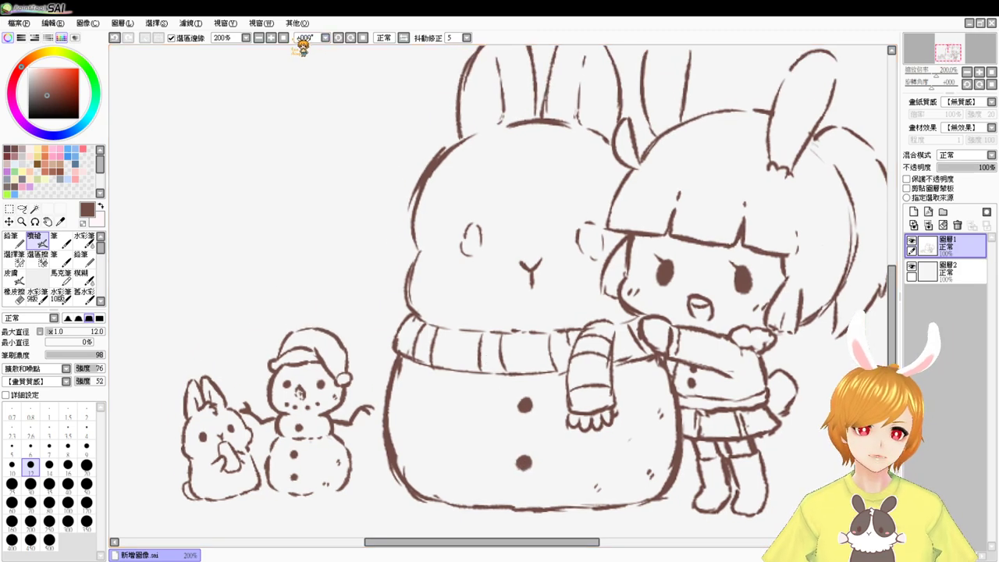
# Step: Try to sketch a tiny rabbit and snowman in the empty space above the small snowman, and undo them
pyautogui.click(284, 38)
pyautogui.moveTo(627, 406)
pyautogui.mouseDown()
pyautogui.moveTo(636, 380)
pyautogui.moveTo(645, 401)
pyautogui.mouseUp()
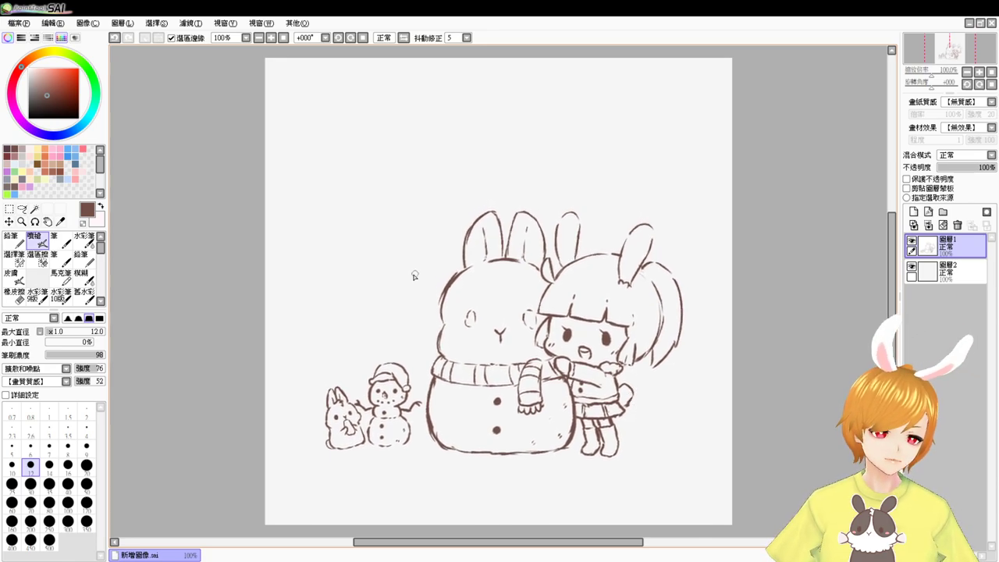
pyautogui.moveTo(381, 265)
pyautogui.mouseDown()
pyautogui.moveTo(382, 277)
pyautogui.moveTo(396, 273)
pyautogui.moveTo(383, 270)
pyautogui.moveTo(392, 257)
pyautogui.moveTo(368, 250)
pyautogui.moveTo(404, 261)
pyautogui.mouseUp()
pyautogui.moveTo(390, 269); pyautogui.dragTo(394, 275)
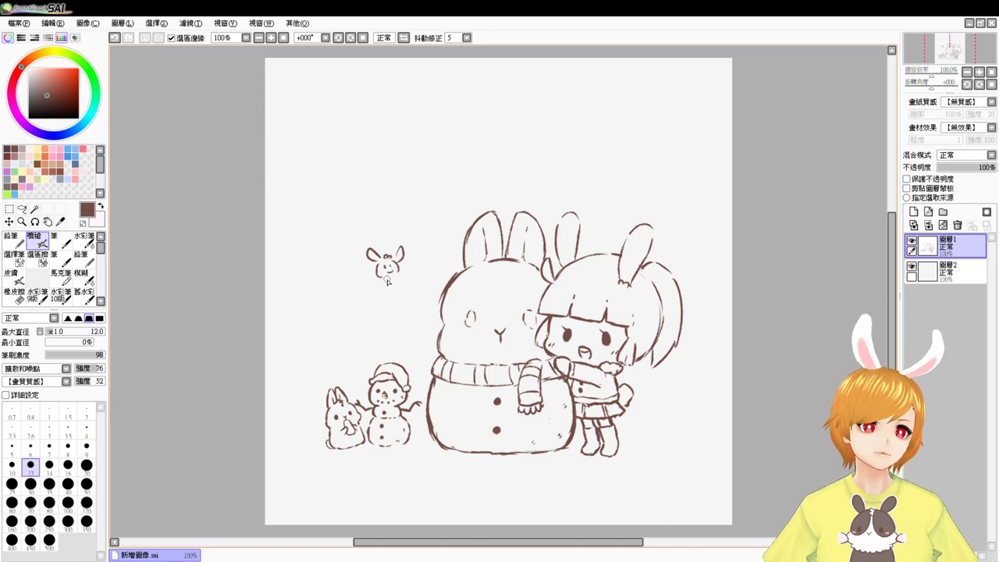
pyautogui.moveTo(388, 281)
pyautogui.mouseDown()
pyautogui.moveTo(418, 282)
pyautogui.moveTo(403, 257)
pyautogui.moveTo(418, 267)
pyautogui.moveTo(420, 251)
pyautogui.moveTo(410, 256)
pyautogui.mouseUp()
pyautogui.moveTo(420, 250); pyautogui.dragTo(422, 256)
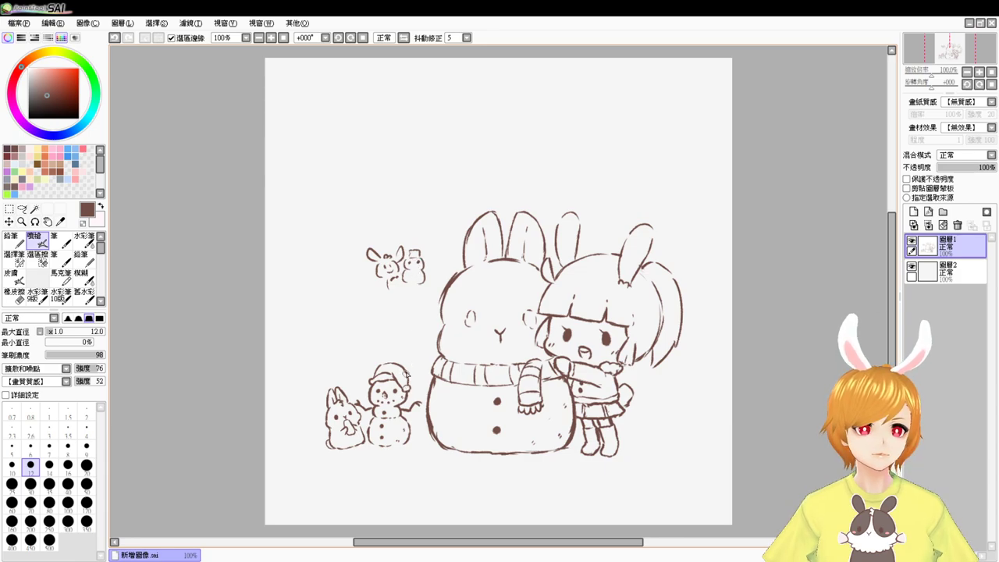
pyautogui.hotkey('ctrl', 'z')
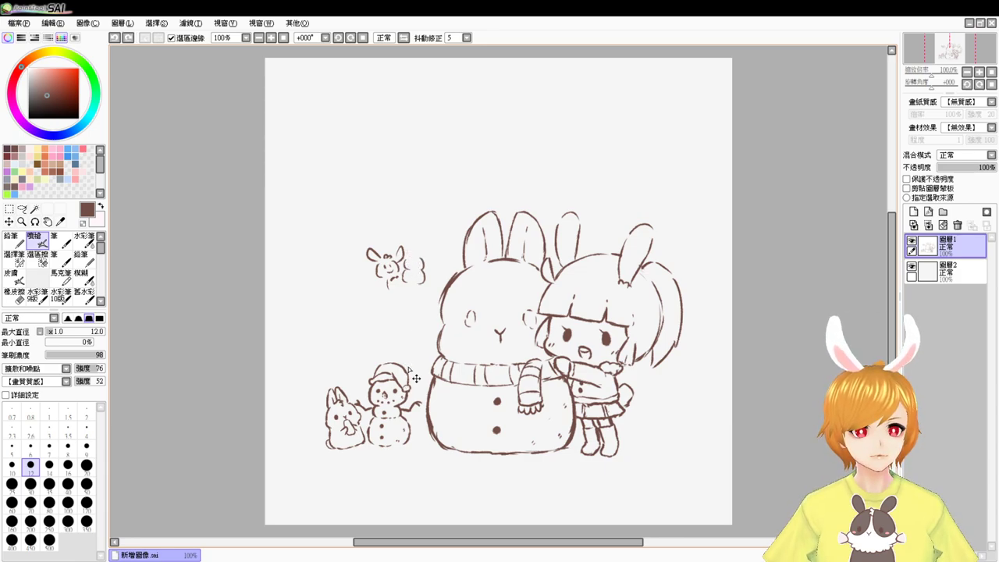
pyautogui.hotkey('ctrl', 'z')
pyautogui.hotkey('ctrl', 'z')
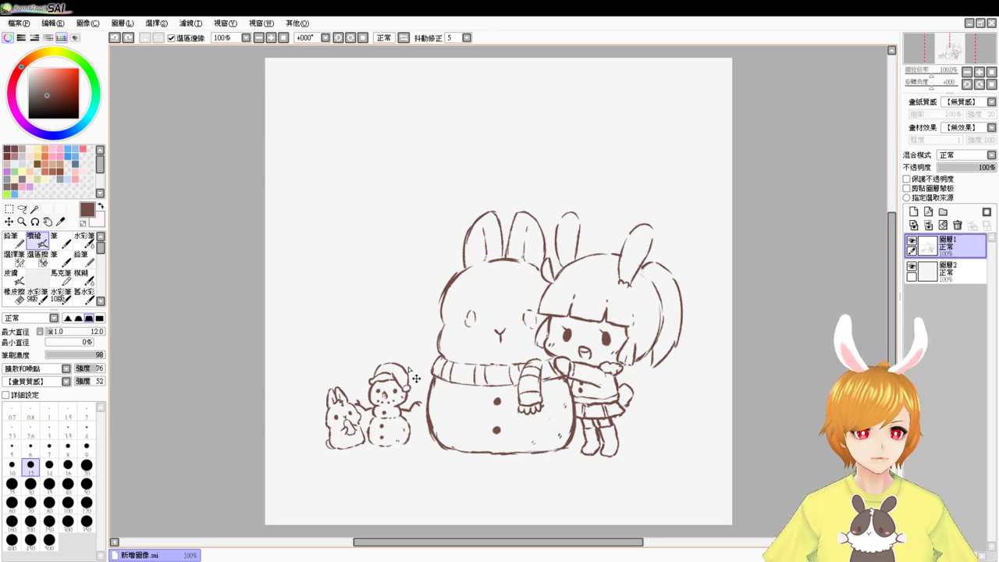
# Step: Try out sloping strokes for a treetop to the left of the big rabbit's ears, and undo them
pyautogui.moveTo(631, 375); pyautogui.dragTo(632, 352)
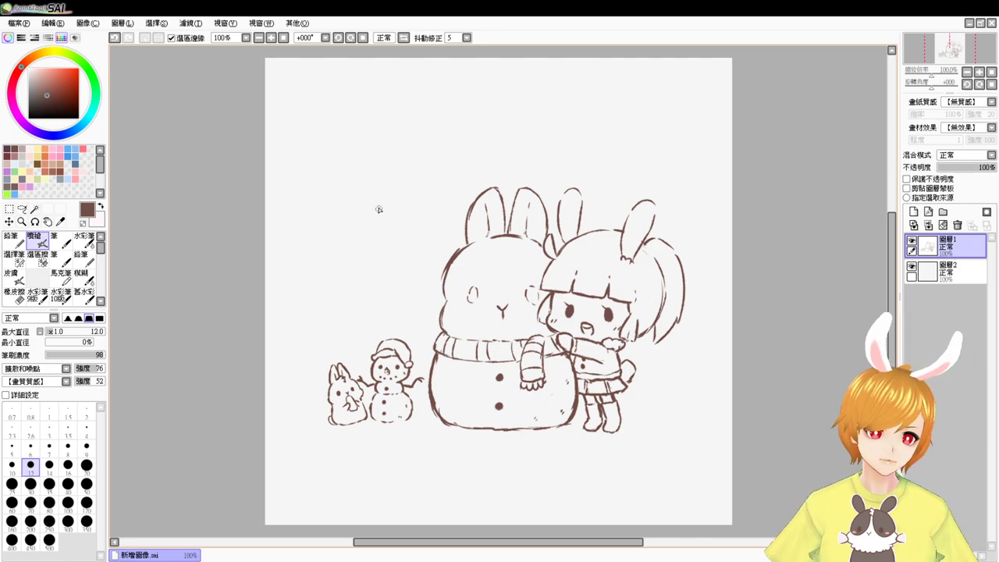
pyautogui.moveTo(381, 196); pyautogui.dragTo(365, 246)
pyautogui.moveTo(408, 192); pyautogui.dragTo(456, 210)
pyautogui.hotkey('ctrl', 'z')
pyautogui.hotkey('ctrl', 'z')
pyautogui.hotkey('ctrl', 'z')
pyautogui.hotkey('ctrl', 'z')
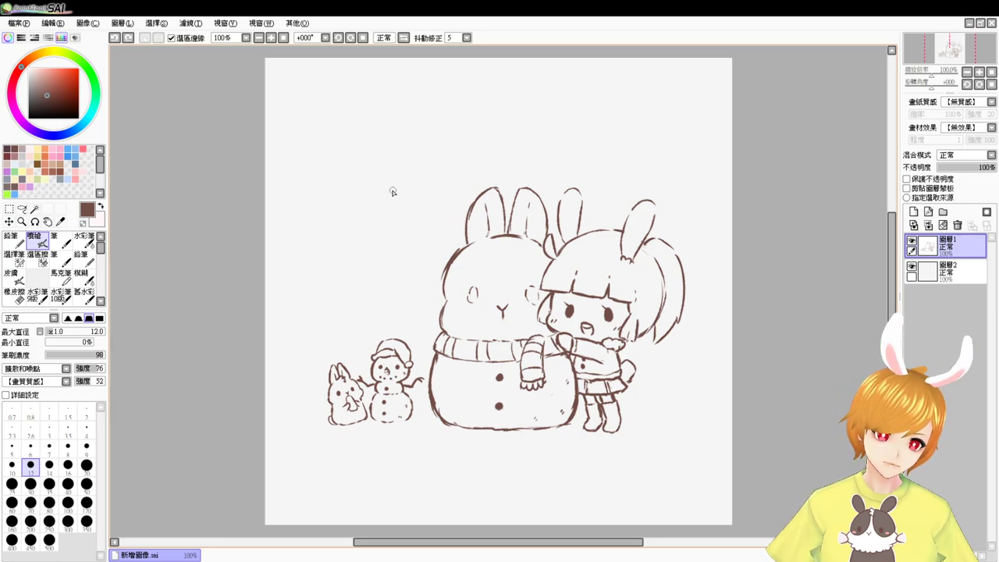
pyautogui.moveTo(394, 182); pyautogui.dragTo(372, 245)
pyautogui.hotkey('ctrl', 'z')
pyautogui.hotkey('ctrl', 'z')
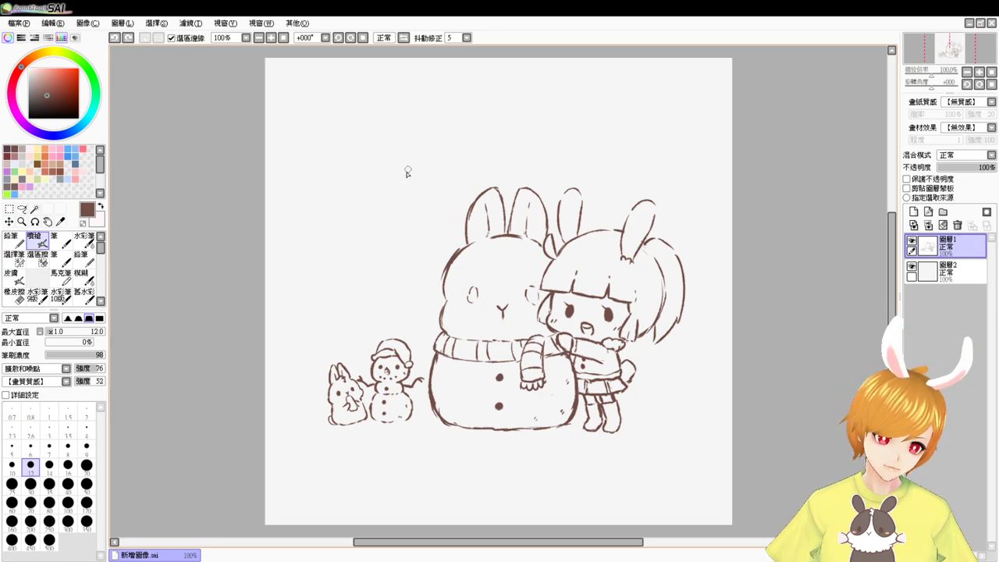
# Step: Sketch a three-tiered Christmas tree outline behind the big rabbit and snowman, with sloping sides, horizontal tier edges and a darkened peak
pyautogui.moveTo(407, 171); pyautogui.dragTo(377, 232)
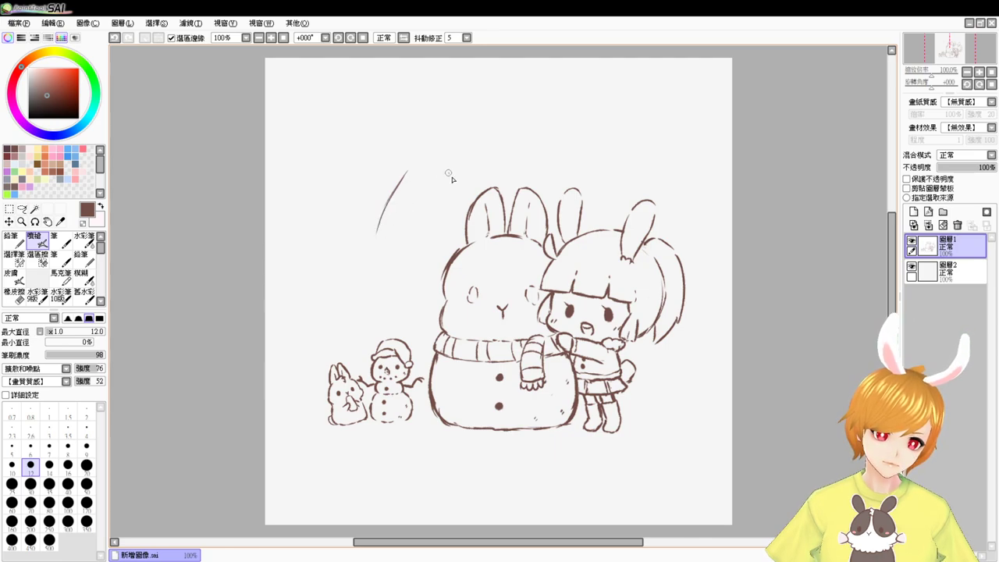
pyautogui.moveTo(444, 170); pyautogui.dragTo(469, 201)
pyautogui.moveTo(384, 242)
pyautogui.mouseDown()
pyautogui.moveTo(454, 238)
pyautogui.moveTo(367, 301)
pyautogui.moveTo(444, 300)
pyautogui.moveTo(375, 327)
pyautogui.moveTo(364, 359)
pyautogui.mouseUp()
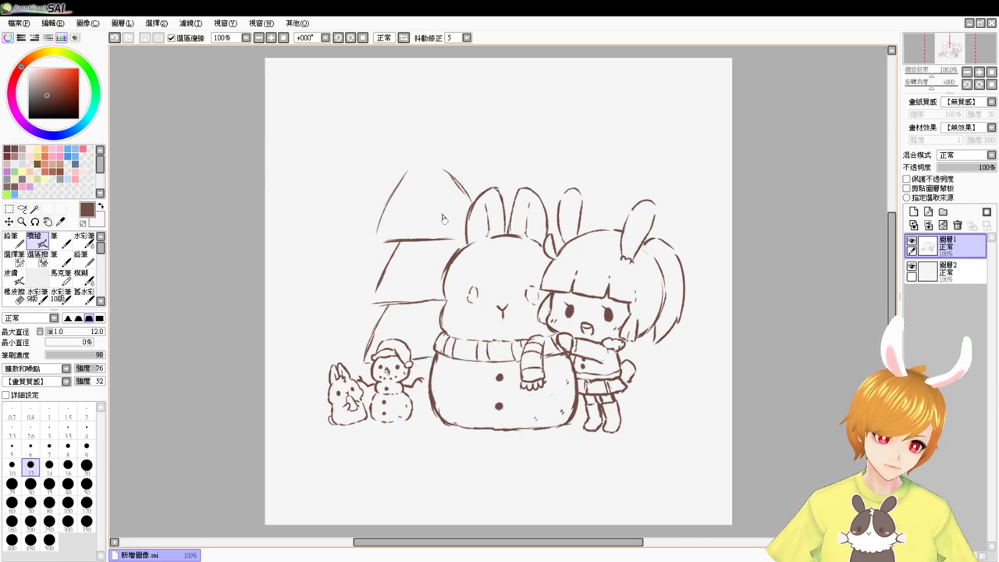
pyautogui.moveTo(397, 242)
pyautogui.mouseDown()
pyautogui.moveTo(367, 302)
pyautogui.moveTo(434, 297)
pyautogui.mouseUp()
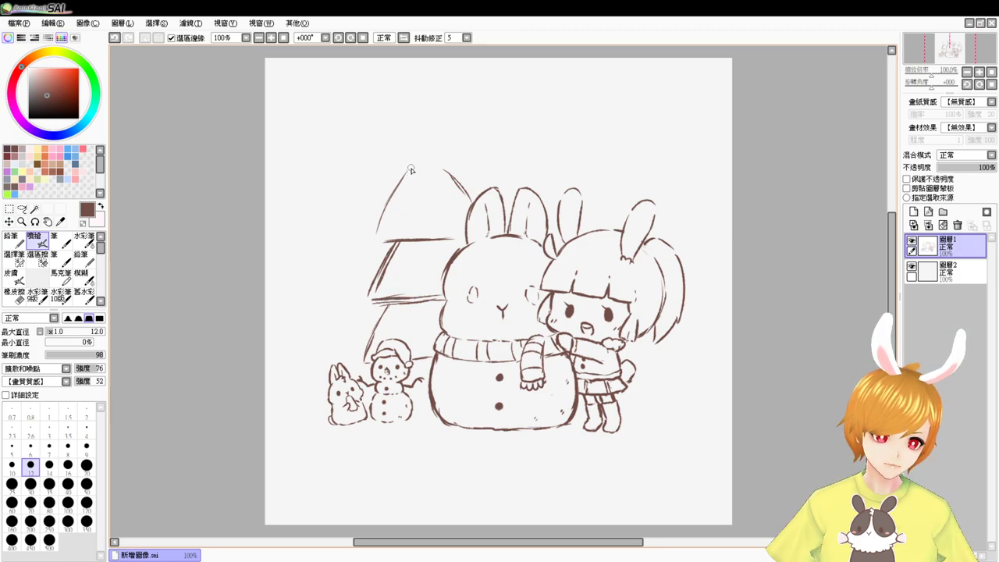
pyautogui.moveTo(397, 186)
pyautogui.mouseDown()
pyautogui.moveTo(414, 164)
pyautogui.moveTo(448, 169)
pyautogui.mouseUp()
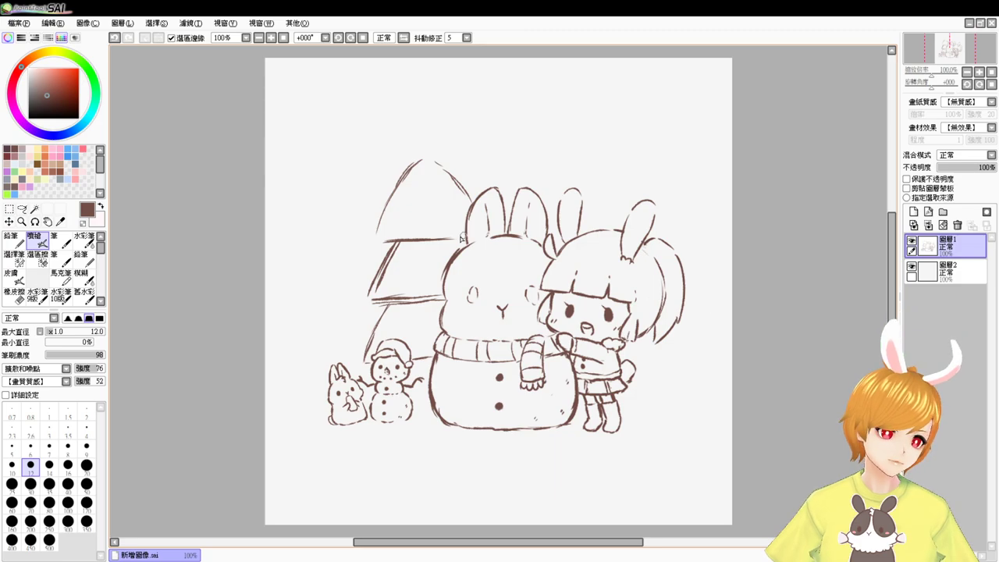
pyautogui.moveTo(452, 239); pyautogui.dragTo(461, 240)
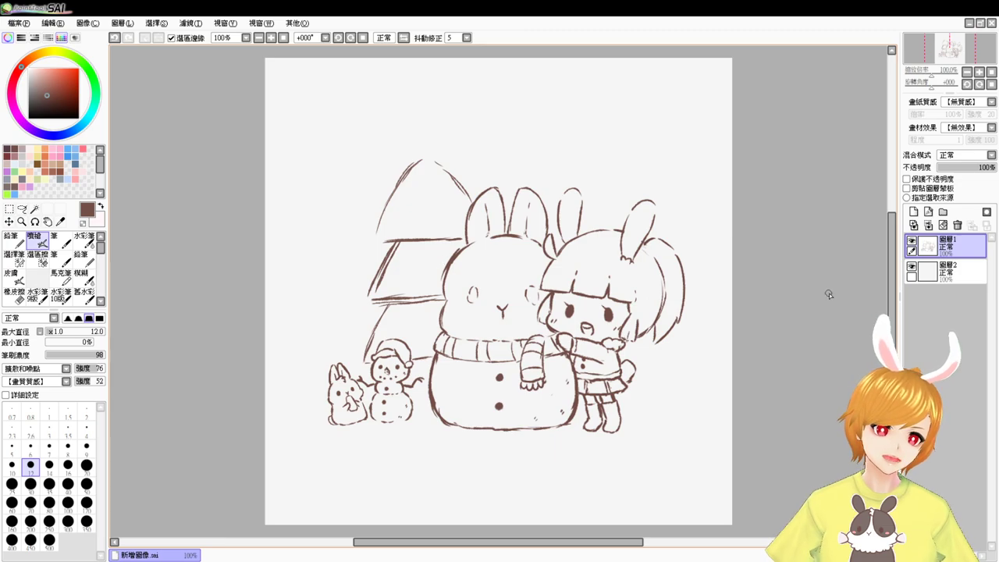
pyautogui.moveTo(420, 163); pyautogui.dragTo(383, 215)
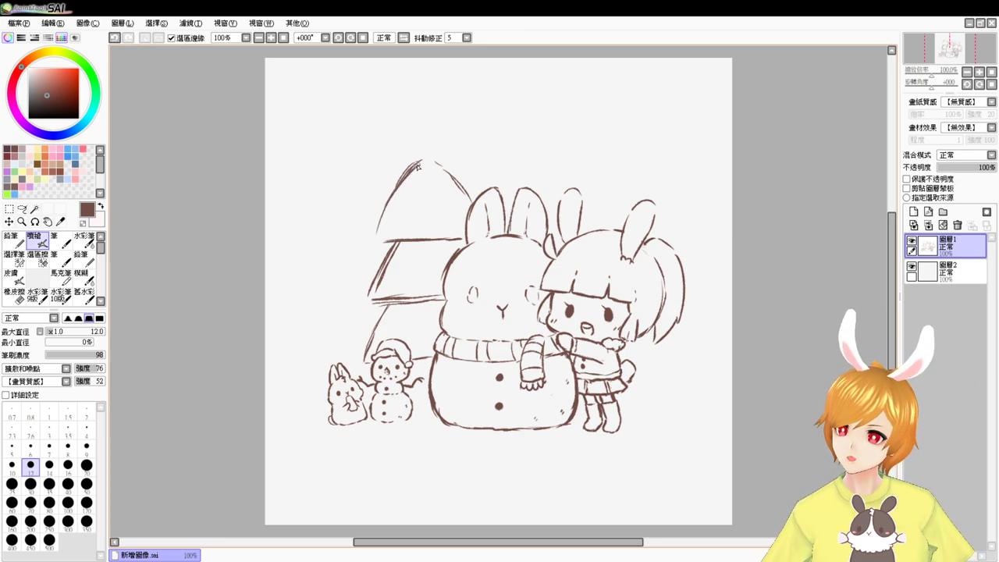
# Step: Try to draw a star directly on the treetop with a size 25 brush, and undo its strokes
pyautogui.scroll(2, 418, 166)
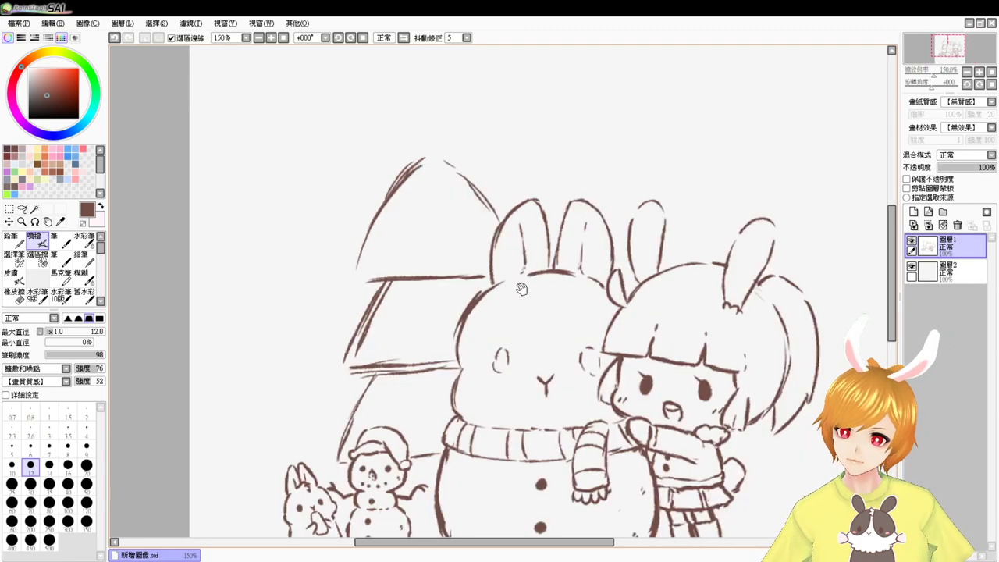
pyautogui.moveTo(530, 292); pyautogui.dragTo(545, 331)
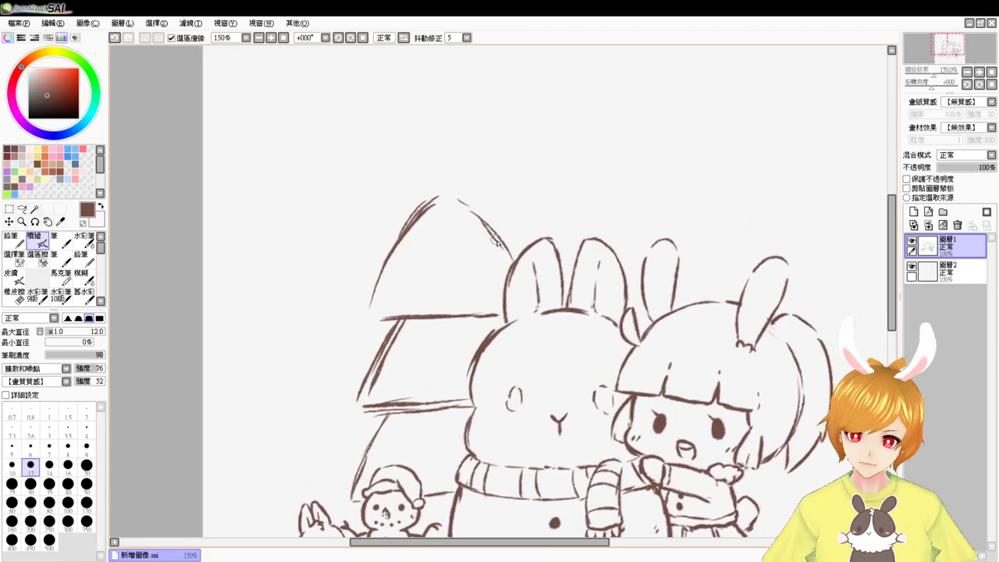
pyautogui.moveTo(434, 201); pyautogui.dragTo(445, 206)
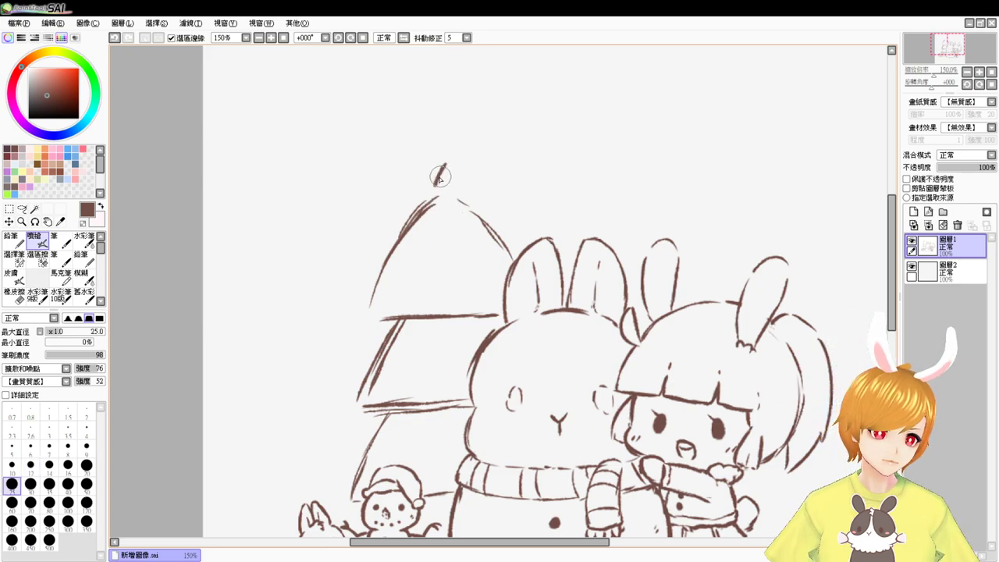
pyautogui.moveTo(440, 178)
pyautogui.mouseDown()
pyautogui.moveTo(467, 189)
pyautogui.moveTo(429, 192)
pyautogui.moveTo(457, 197)
pyautogui.mouseUp()
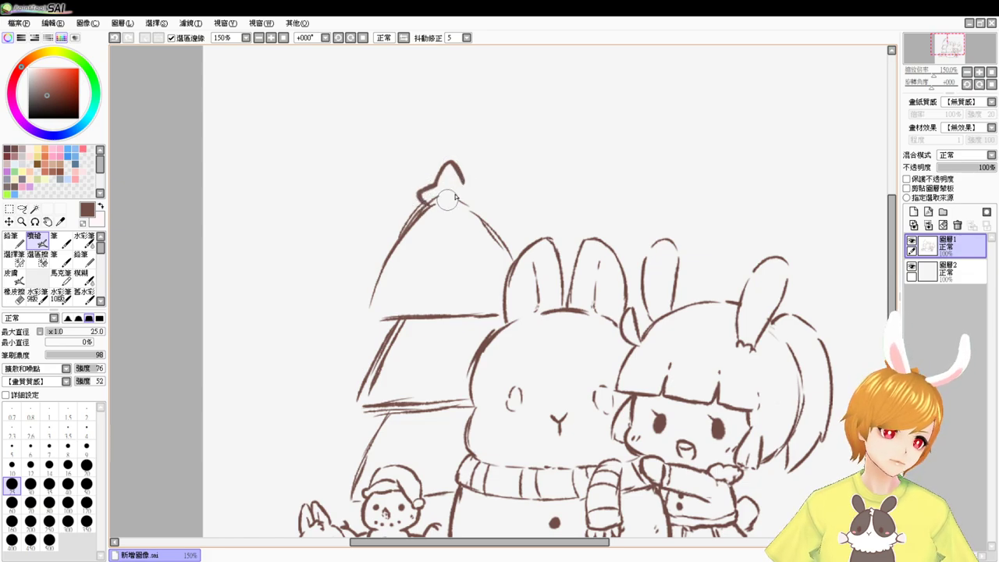
pyautogui.hotkey('ctrl', 'z')
pyautogui.hotkey('ctrl', 'z')
pyautogui.hotkey('ctrl', 'z')
pyautogui.hotkey('ctrl', 'z')
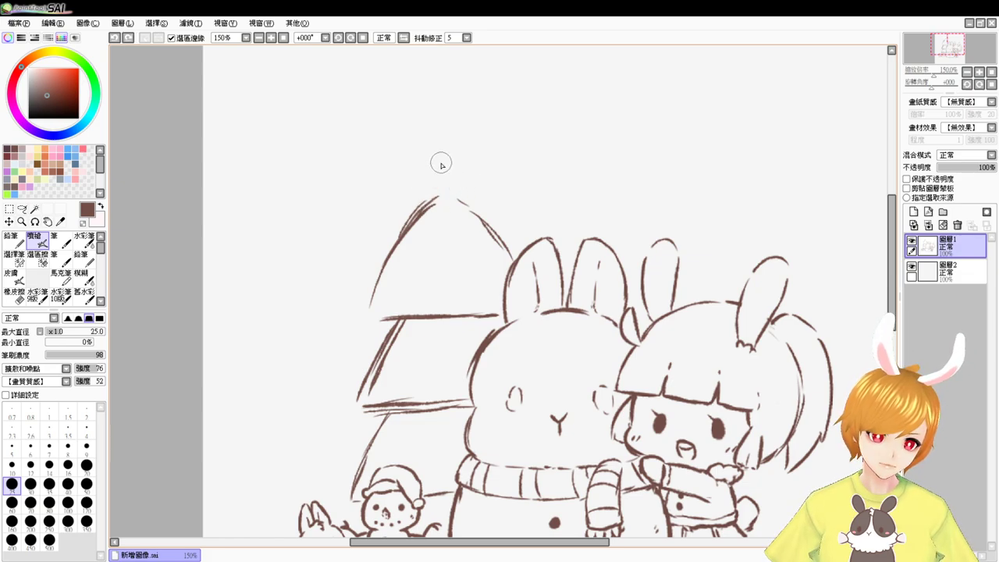
# Step: Draw a five-pointed star on a short stem above the tree and lower it onto the treetop
pyautogui.moveTo(441, 143)
pyautogui.mouseDown()
pyautogui.moveTo(459, 161)
pyautogui.moveTo(453, 146)
pyautogui.moveTo(462, 156)
pyautogui.moveTo(445, 175)
pyautogui.mouseUp()
pyautogui.hotkey('ctrl', 'z')
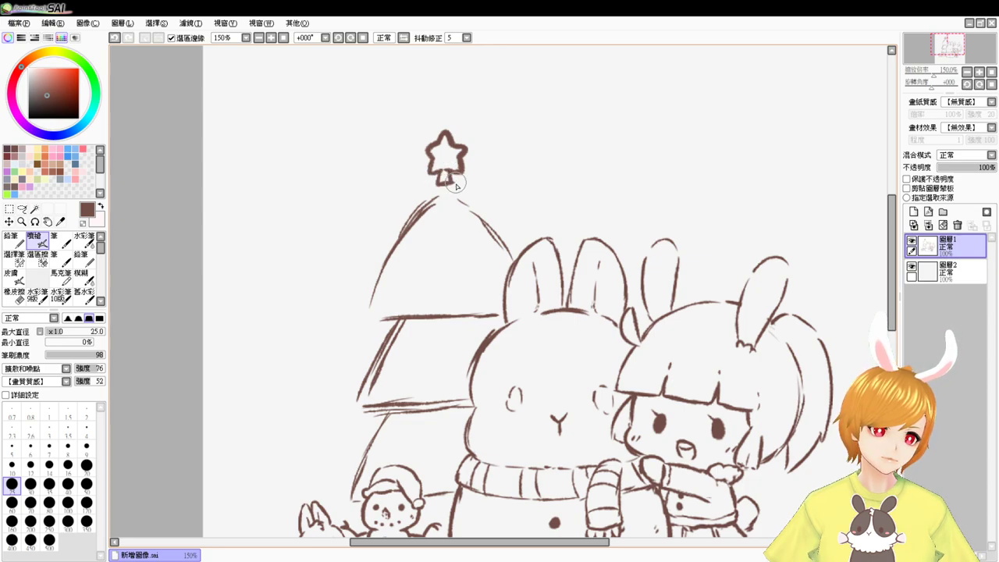
pyautogui.click(22, 209)
pyautogui.moveTo(418, 115); pyautogui.dragTo(410, 185)
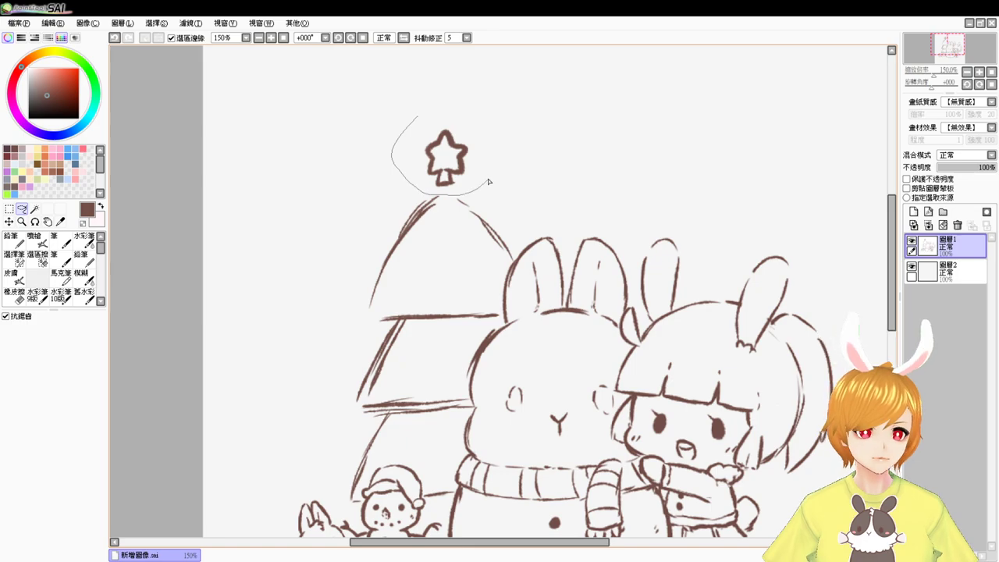
pyautogui.moveTo(488, 182); pyautogui.dragTo(475, 126)
pyautogui.hotkey('ctrl', 't')
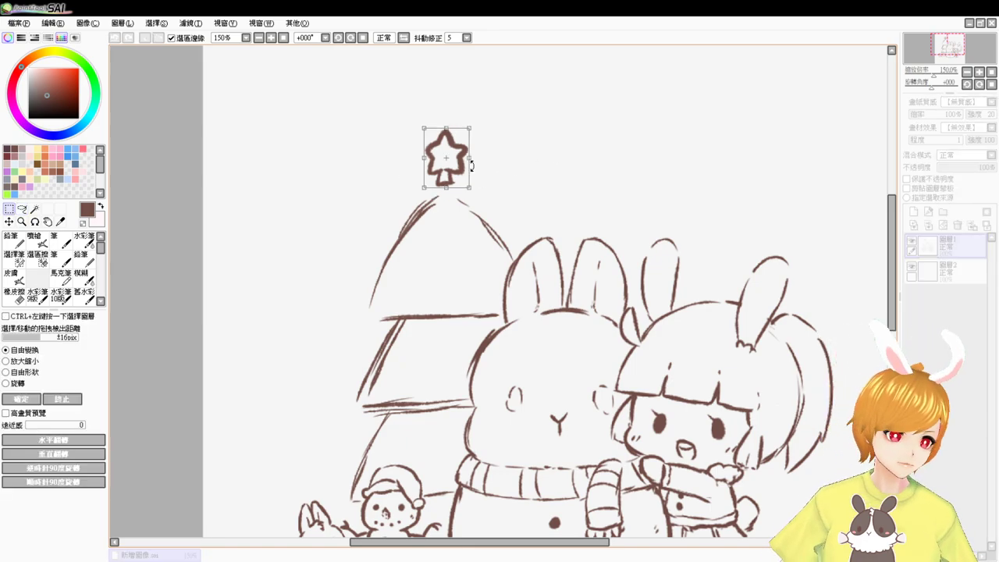
pyautogui.moveTo(472, 166); pyautogui.dragTo(463, 190)
pyautogui.press('Return')
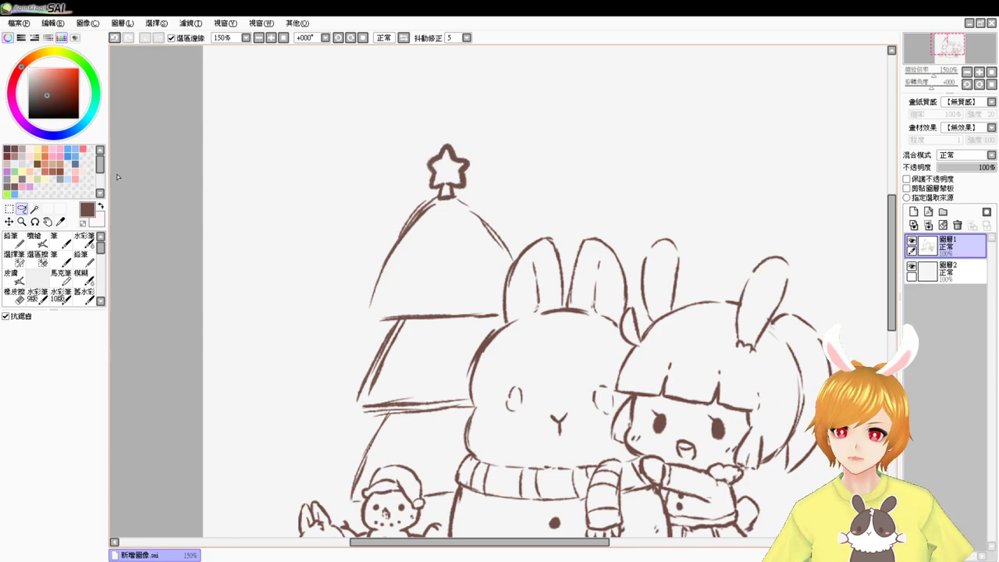
# Step: Erase the line ends at the tree's peak and draw a scalloped snow cap beneath the star
pyautogui.click(35, 240)
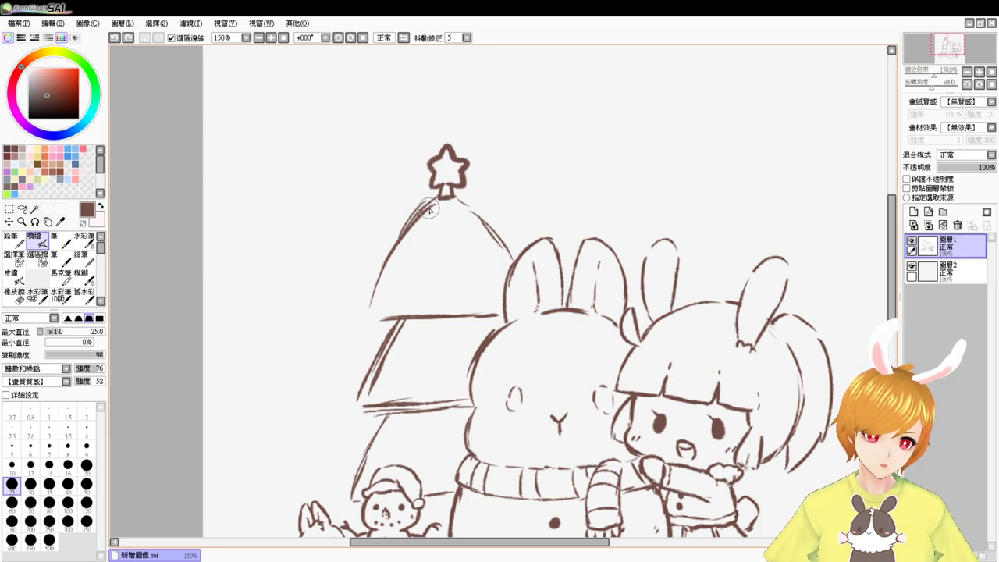
pyautogui.press('e')
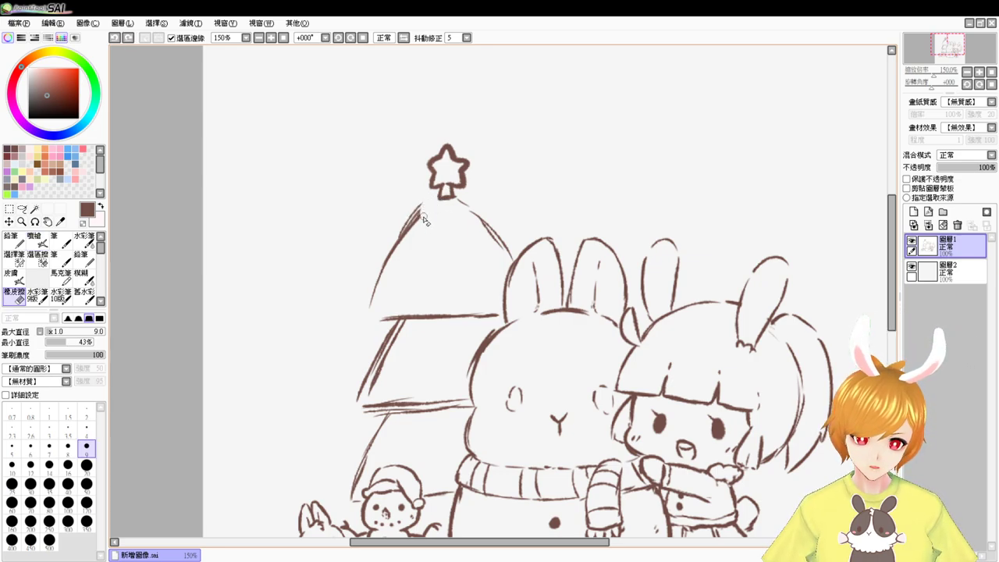
pyautogui.press('b')
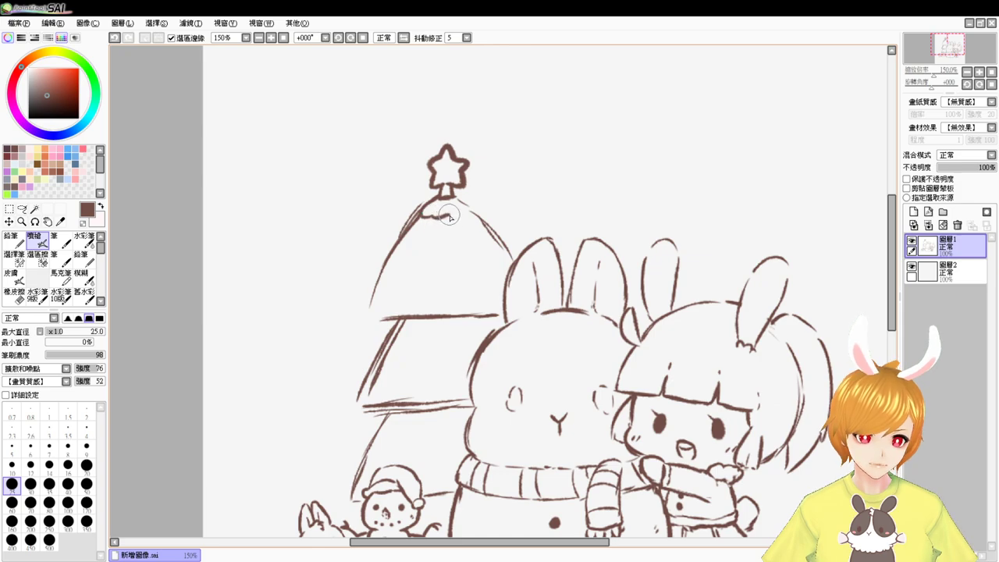
pyautogui.moveTo(450, 216); pyautogui.dragTo(469, 212)
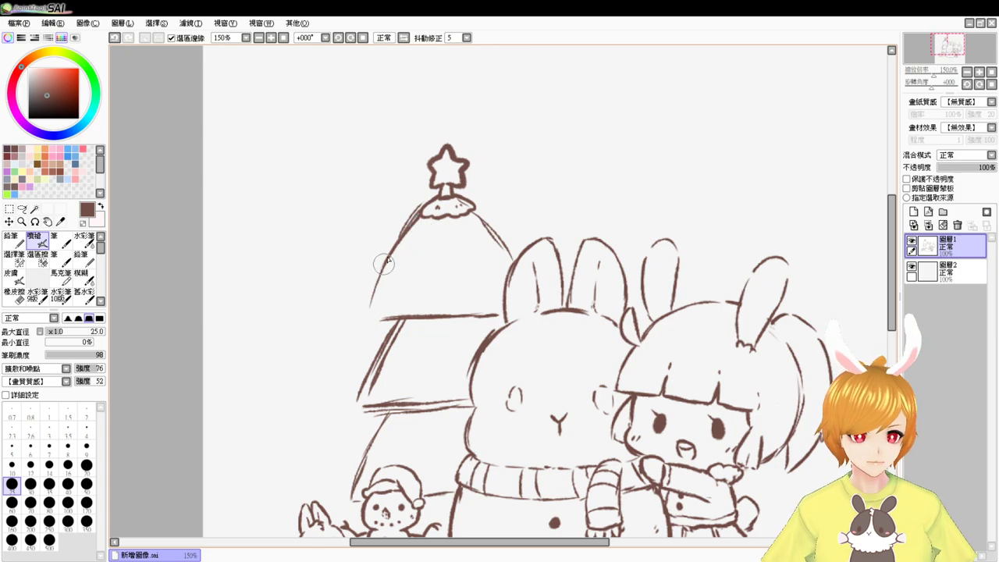
# Step: Extend the top tier's left slope outward and draw a wavy snow band along its lower edge, erasing the old straight line
pyautogui.moveTo(399, 236); pyautogui.dragTo(367, 297)
pyautogui.moveTo(390, 254); pyautogui.dragTo(361, 311)
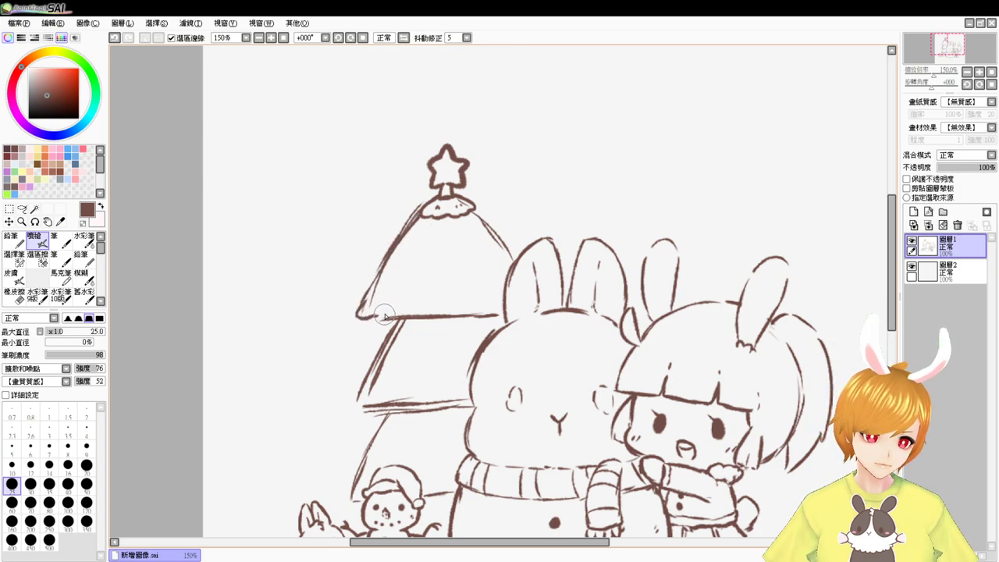
pyautogui.hotkey('ctrl', 'z')
pyautogui.moveTo(364, 301)
pyautogui.mouseDown()
pyautogui.moveTo(358, 311)
pyautogui.moveTo(377, 320)
pyautogui.moveTo(395, 298)
pyautogui.moveTo(499, 294)
pyautogui.mouseUp()
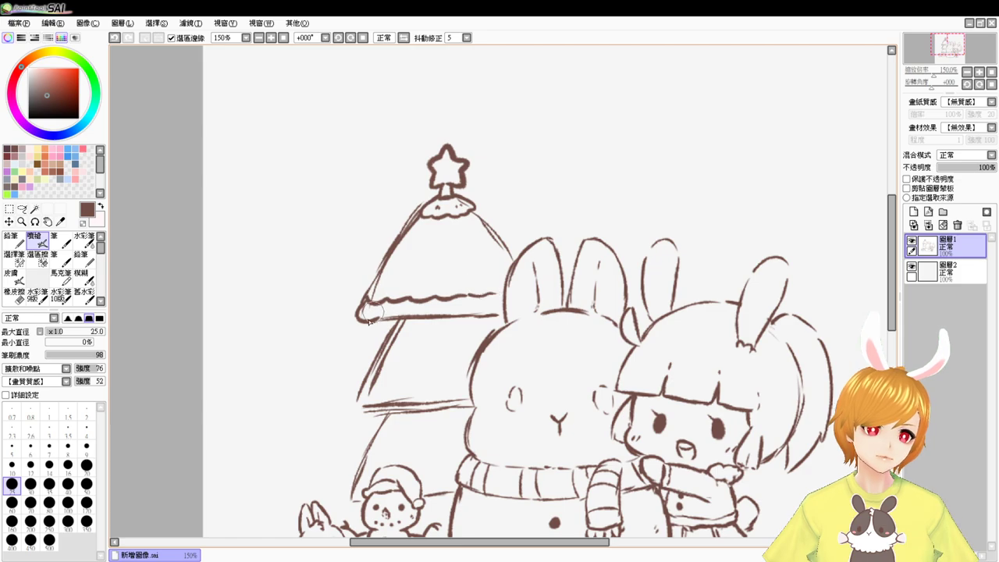
pyautogui.moveTo(378, 321)
pyautogui.mouseDown()
pyautogui.moveTo(435, 306)
pyautogui.moveTo(407, 316)
pyautogui.moveTo(415, 325)
pyautogui.moveTo(479, 316)
pyautogui.moveTo(503, 316)
pyautogui.mouseUp()
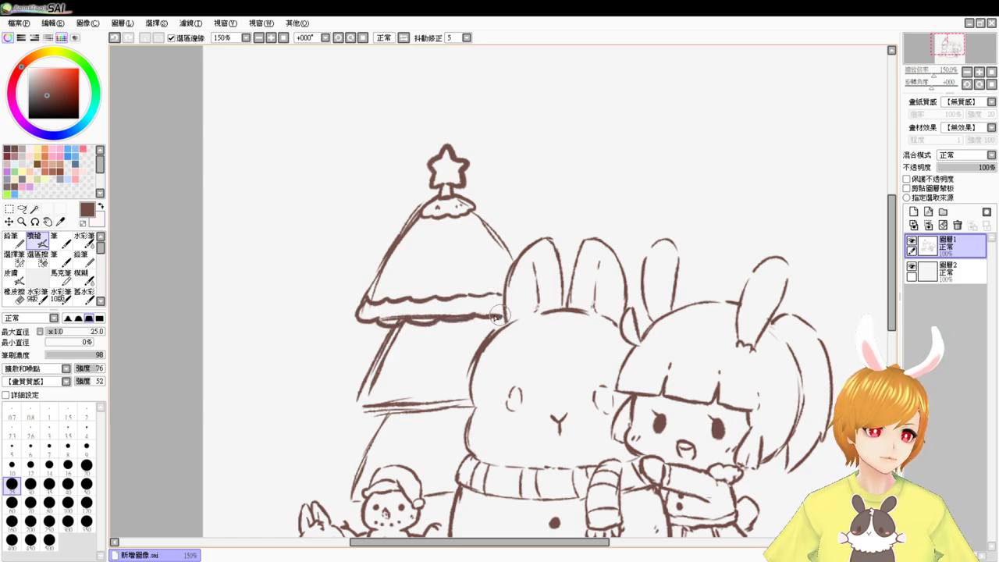
pyautogui.press('e')
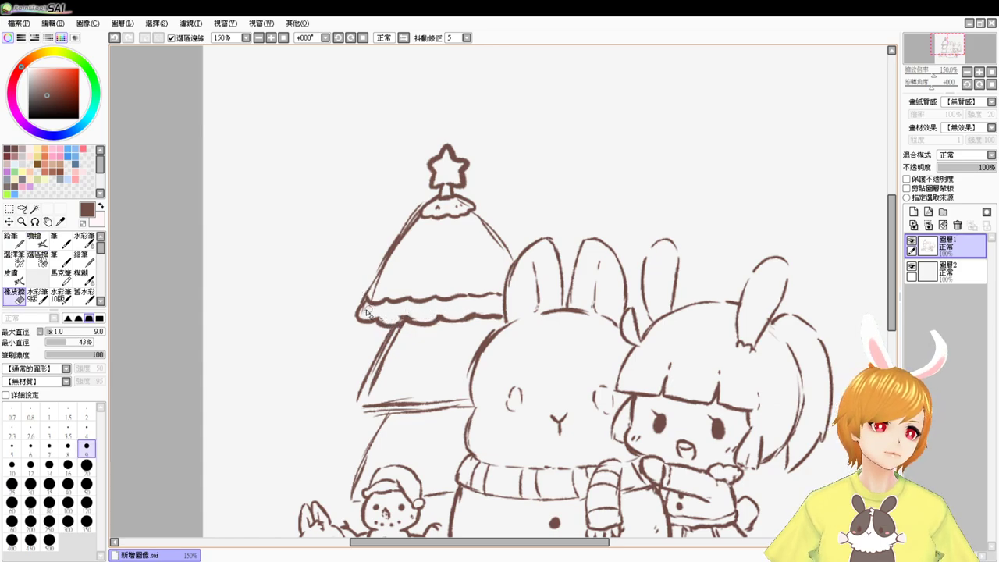
# Step: Draw the rounded left end of the top tier's snow band, and clean up the rough lines of that tier's left slope
pyautogui.press('e')
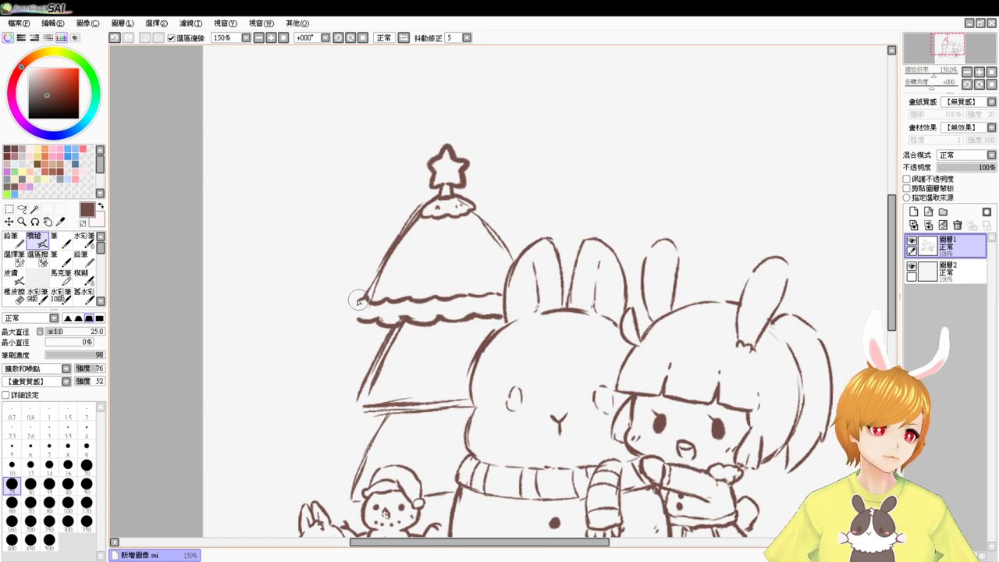
pyautogui.moveTo(357, 302); pyautogui.dragTo(356, 319)
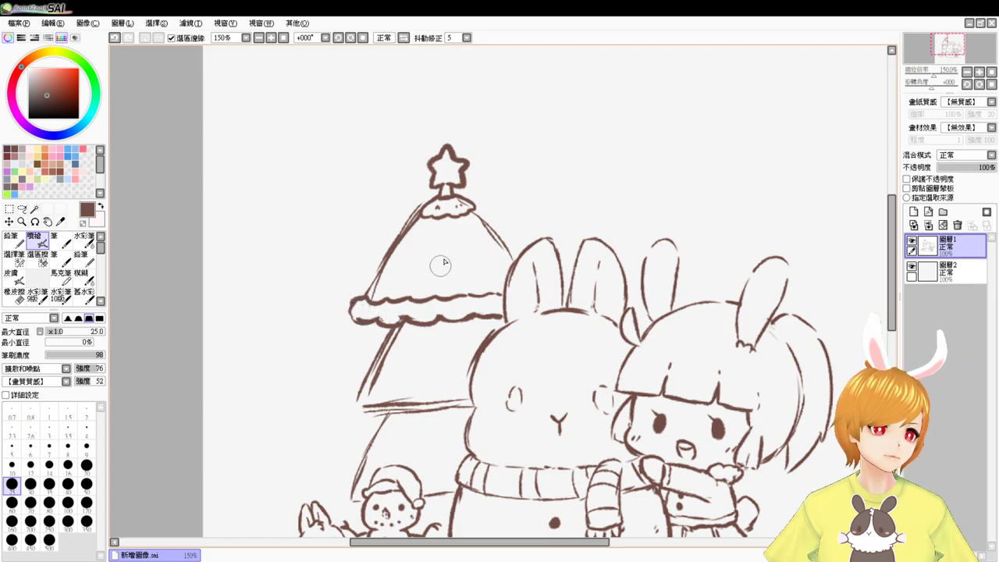
pyautogui.moveTo(418, 215); pyautogui.dragTo(372, 281)
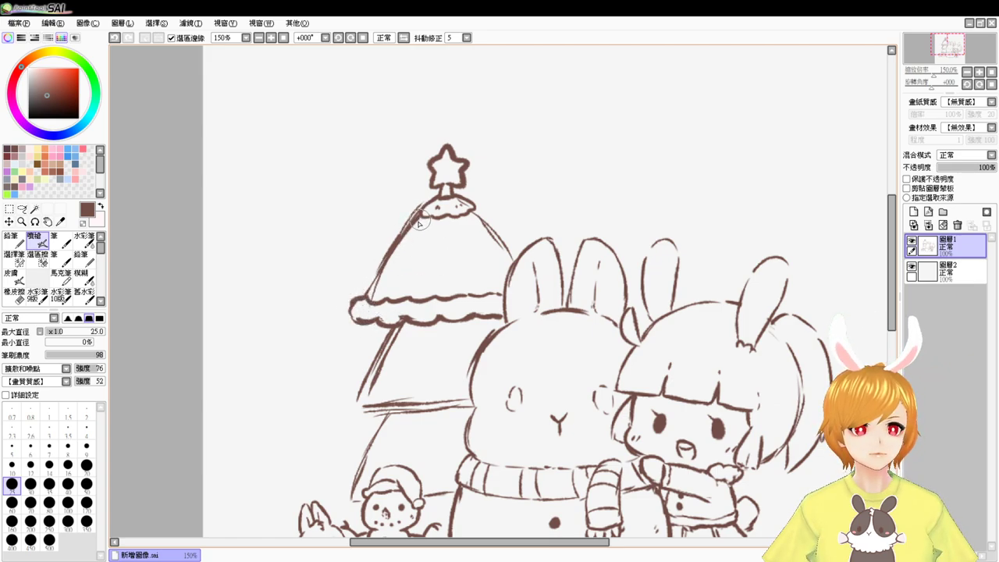
pyautogui.moveTo(420, 224); pyautogui.dragTo(367, 290)
pyautogui.hotkey('ctrl', 'z')
pyautogui.press('e')
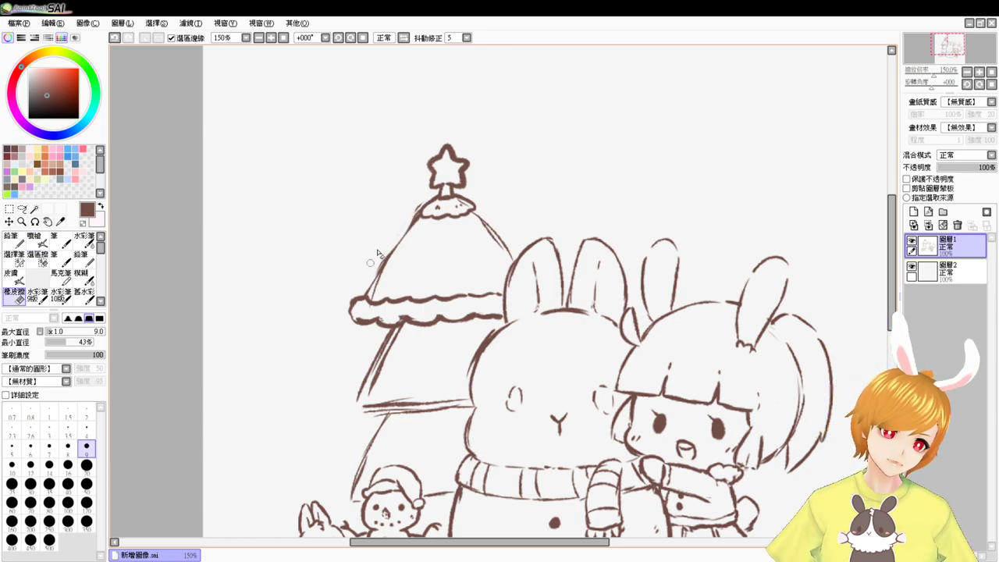
pyautogui.moveTo(390, 257); pyautogui.dragTo(373, 287)
# Step: Retrace the top tier's left slope from the snow cap to the band with a heavier line, and thicken its right slope
pyautogui.press('b')
pyautogui.moveTo(419, 217); pyautogui.dragTo(374, 274)
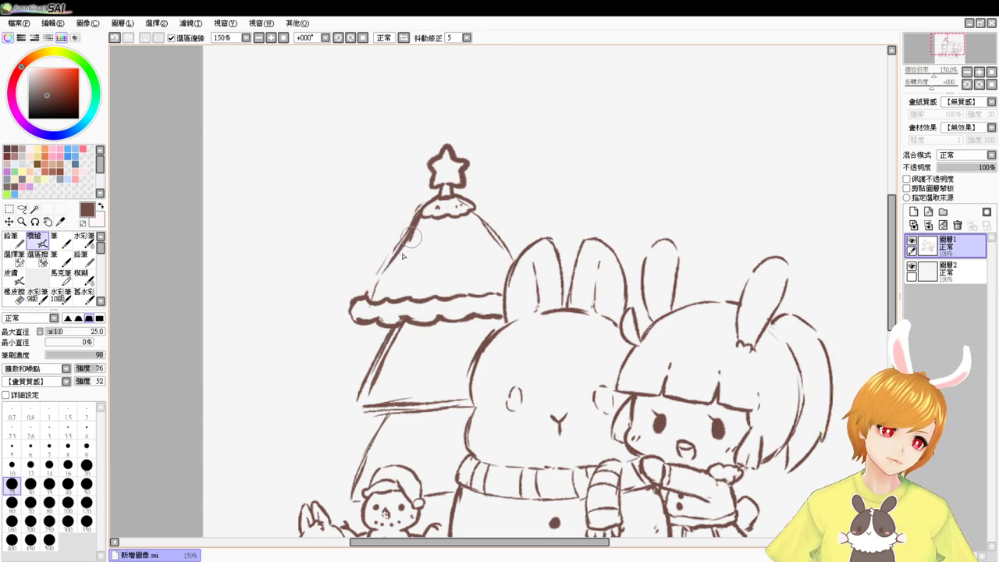
pyautogui.moveTo(412, 237); pyautogui.dragTo(375, 281)
pyautogui.hotkey('ctrl', 'z')
pyautogui.hotkey('ctrl', 'z')
pyautogui.moveTo(422, 211)
pyautogui.mouseDown()
pyautogui.moveTo(383, 273)
pyautogui.moveTo(409, 252)
pyautogui.moveTo(370, 292)
pyautogui.mouseUp()
pyautogui.hotkey('ctrl', 'z')
pyautogui.moveTo(424, 217); pyautogui.dragTo(369, 296)
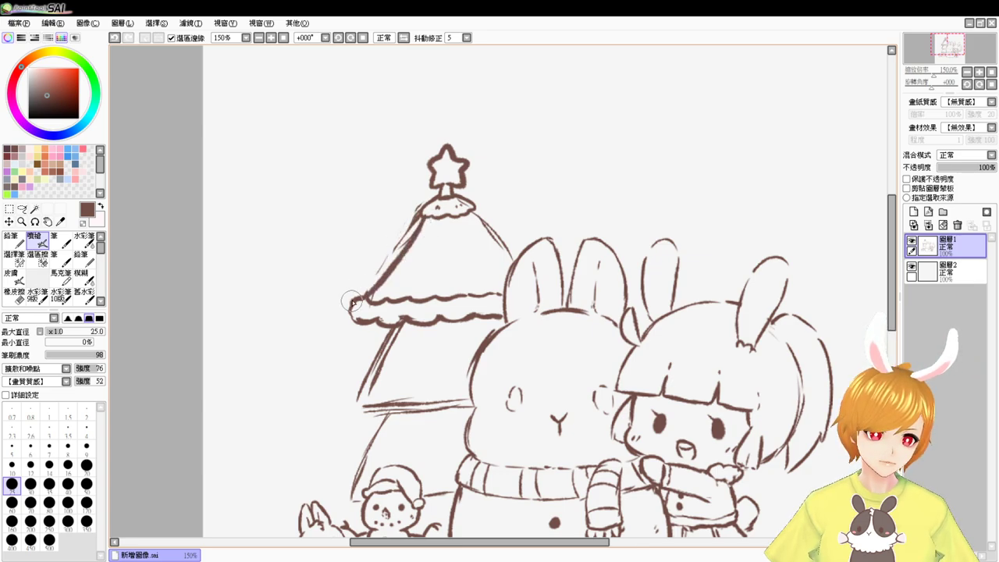
pyautogui.moveTo(473, 210); pyautogui.dragTo(513, 259)
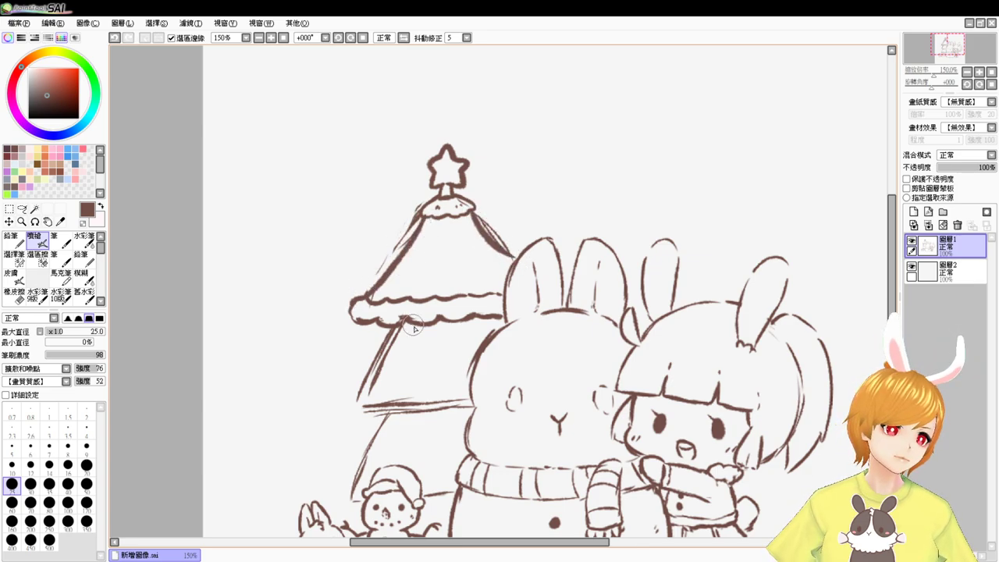
# Step: Thicken the second tier's left slope, erase its straight lower edge and draw a wavy snow band with a rounded left end
pyautogui.moveTo(402, 322)
pyautogui.mouseDown()
pyautogui.moveTo(353, 399)
pyautogui.moveTo(368, 403)
pyautogui.mouseUp()
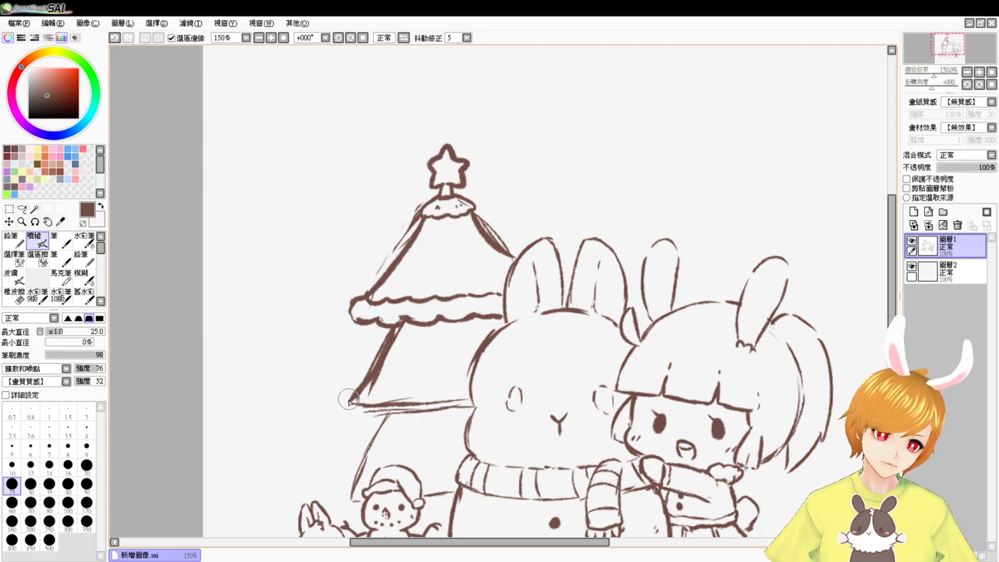
pyautogui.press('e')
pyautogui.moveTo(355, 405)
pyautogui.mouseDown()
pyautogui.moveTo(442, 402)
pyautogui.moveTo(378, 410)
pyautogui.moveTo(424, 408)
pyautogui.mouseUp()
pyautogui.press('b')
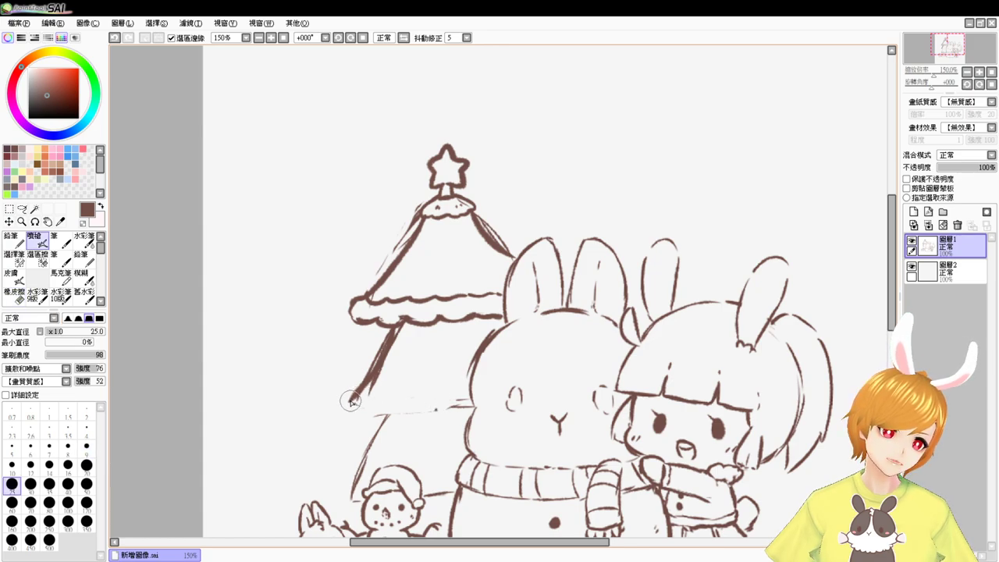
pyautogui.moveTo(353, 402); pyautogui.dragTo(464, 403)
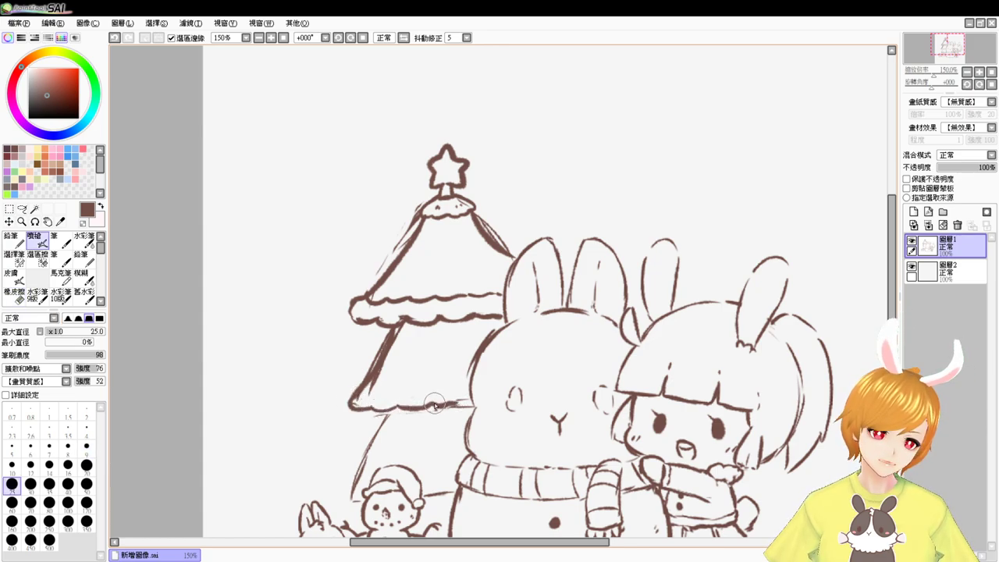
pyautogui.moveTo(350, 401)
pyautogui.mouseDown()
pyautogui.moveTo(334, 408)
pyautogui.moveTo(348, 422)
pyautogui.moveTo(333, 409)
pyautogui.moveTo(353, 421)
pyautogui.moveTo(467, 426)
pyautogui.mouseUp()
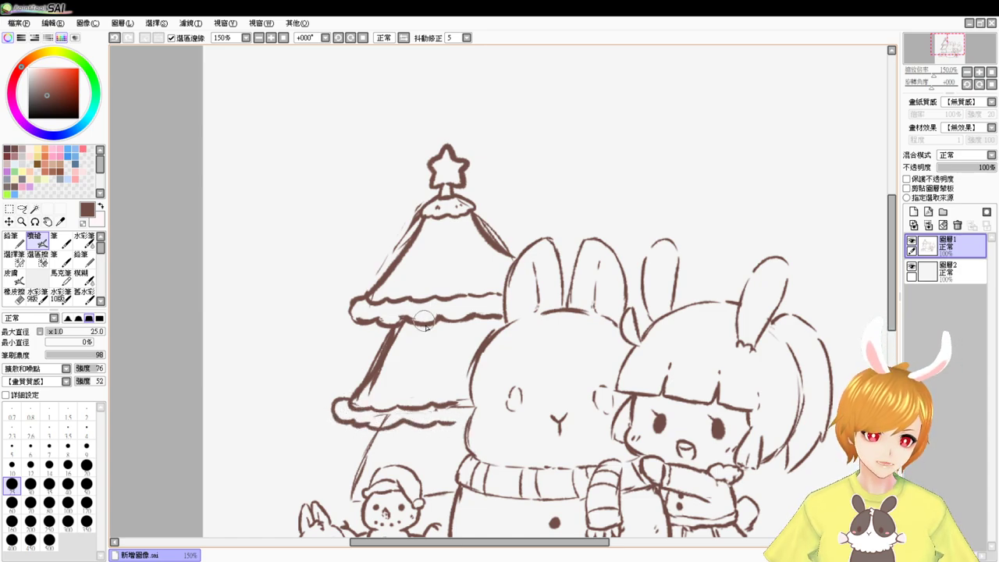
# Step: Erase the surplus lines on the second tier's left slope and redraw it as one curved line down to the snow band
pyautogui.press('e')
pyautogui.moveTo(382, 375)
pyautogui.mouseDown()
pyautogui.moveTo(385, 336)
pyautogui.moveTo(361, 368)
pyautogui.moveTo(388, 334)
pyautogui.moveTo(359, 384)
pyautogui.mouseUp()
pyautogui.press('b')
pyautogui.moveTo(402, 326); pyautogui.dragTo(344, 404)
pyautogui.press('e')
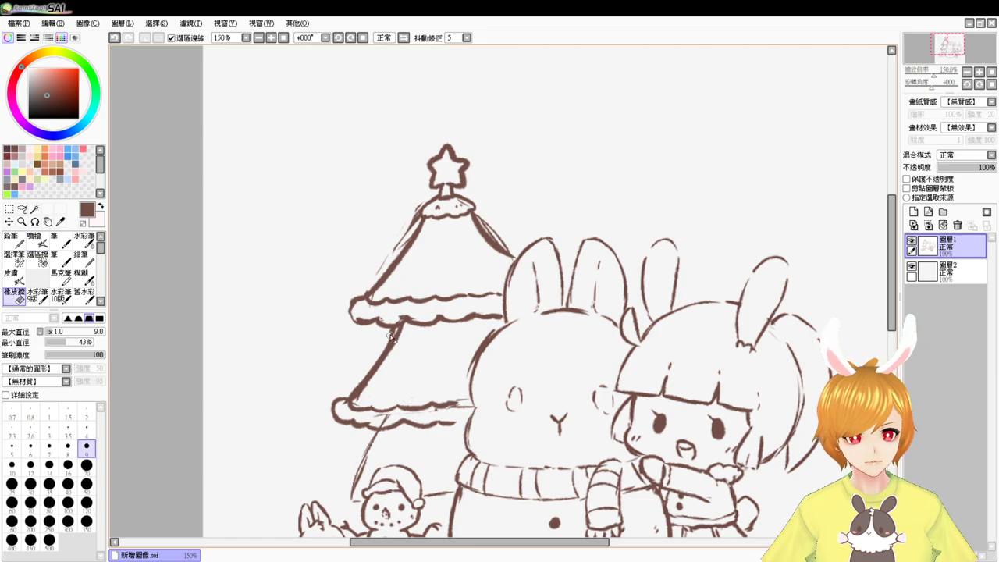
pyautogui.press('v')
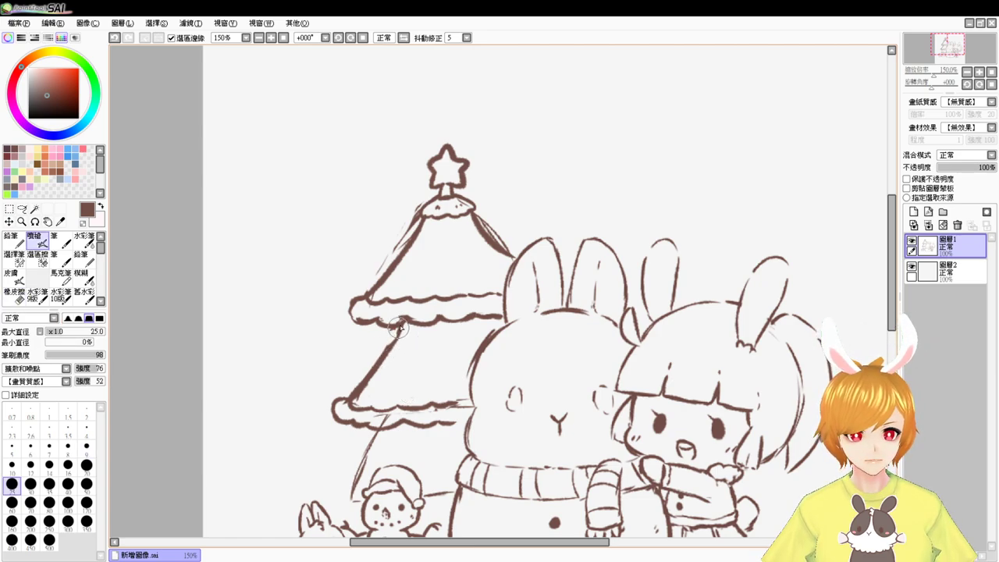
pyautogui.hotkey('ctrl', 'z')
pyautogui.moveTo(402, 327); pyautogui.dragTo(354, 389)
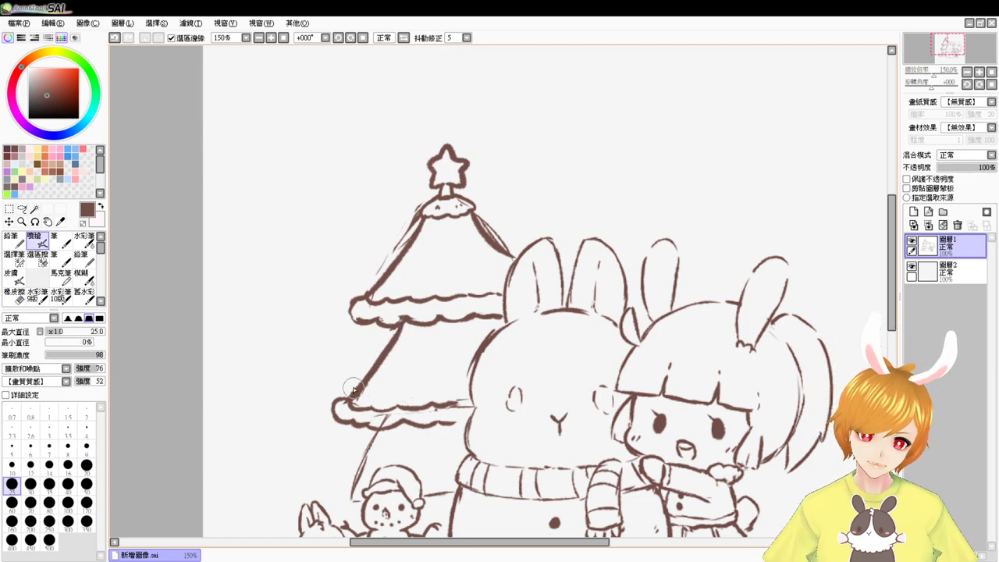
# Step: Erase the stray line beside the top tier's right slope, and draw a few small marks inside the tier
pyautogui.moveTo(411, 412); pyautogui.dragTo(393, 371)
pyautogui.press('e')
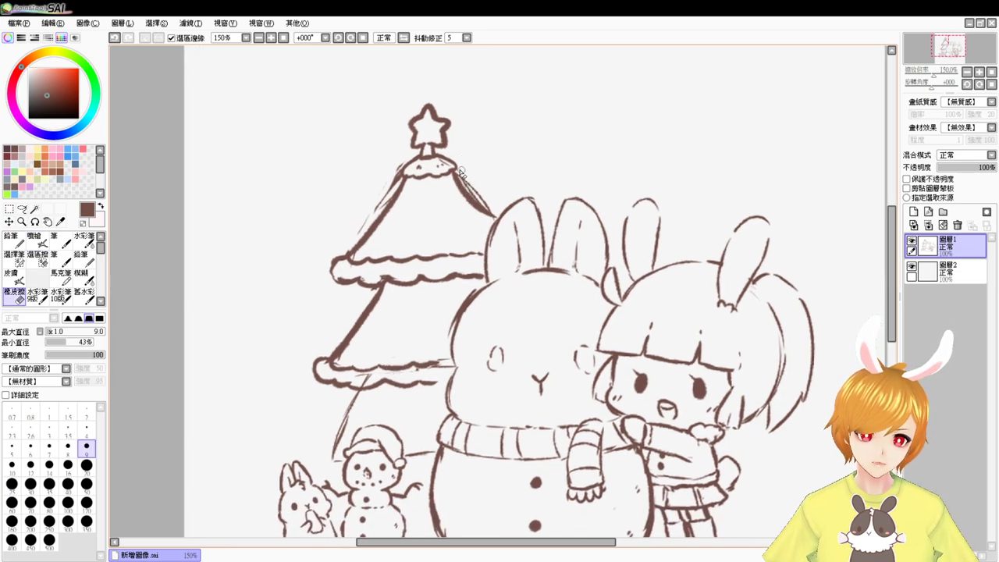
pyautogui.press('v')
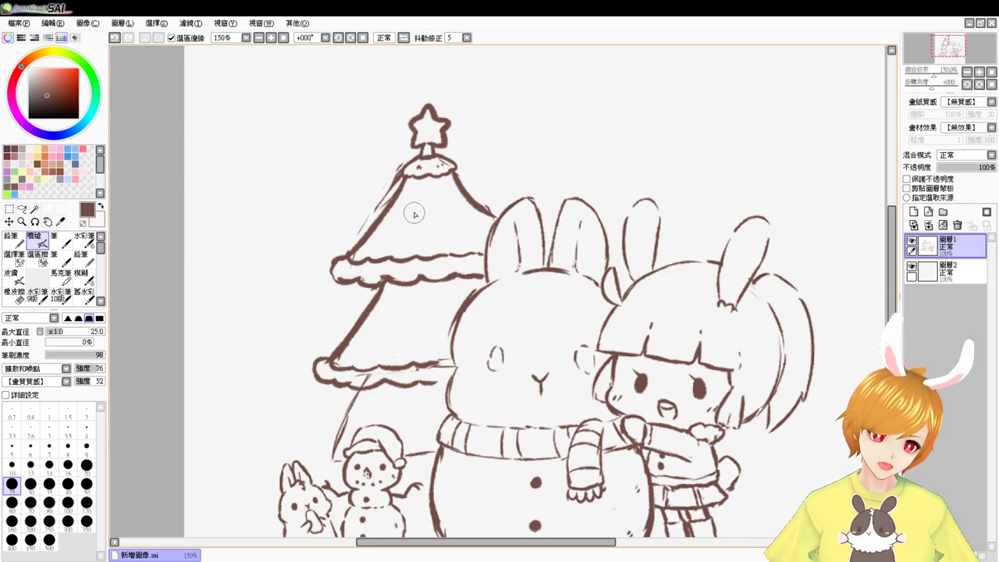
pyautogui.moveTo(410, 212)
pyautogui.mouseDown()
pyautogui.moveTo(411, 221)
pyautogui.moveTo(453, 205)
pyautogui.mouseUp()
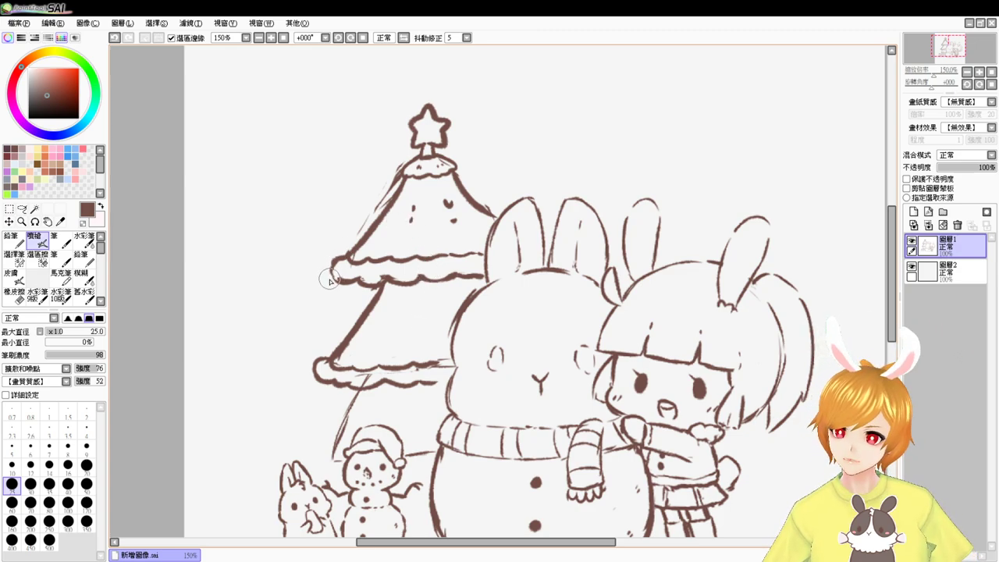
# Step: Erase the top tier's wavy snow band with a size 20 eraser
pyautogui.press('e')
pyautogui.click(85, 466)
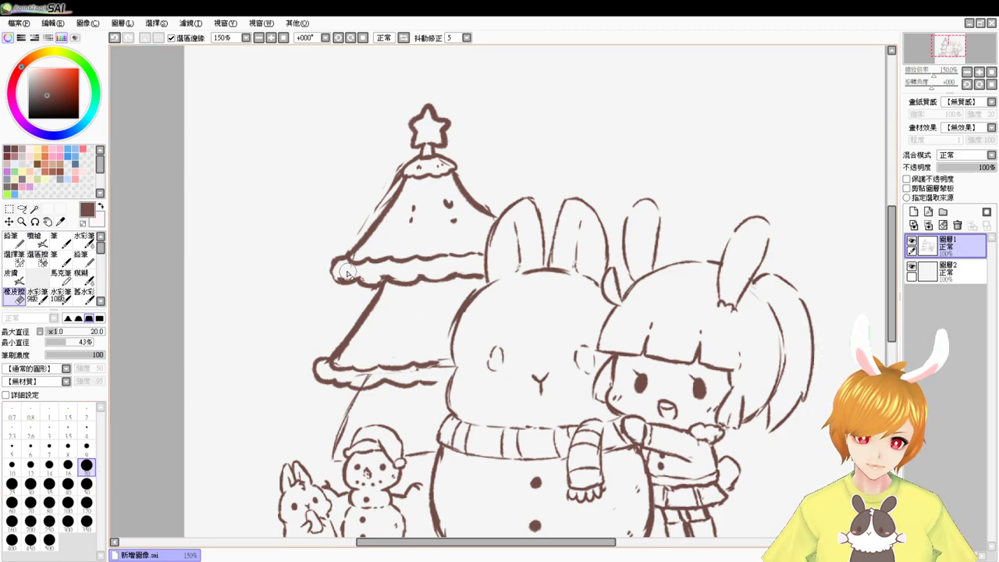
pyautogui.moveTo(336, 270)
pyautogui.mouseDown()
pyautogui.moveTo(351, 262)
pyautogui.moveTo(398, 275)
pyautogui.moveTo(468, 257)
pyautogui.moveTo(470, 275)
pyautogui.mouseUp()
pyautogui.moveTo(413, 284); pyautogui.dragTo(406, 283)
# Step: Redraw the top tier's left slope out to a sharp corner and draw a jagged lower edge in place of the snow band
pyautogui.press('b')
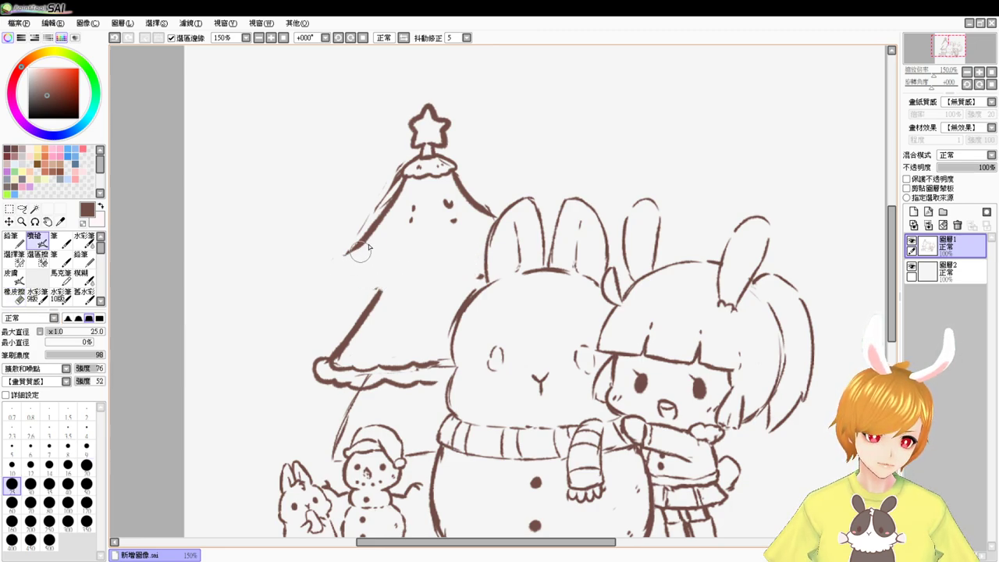
pyautogui.press('e')
pyautogui.moveTo(398, 191)
pyautogui.mouseDown()
pyautogui.moveTo(367, 224)
pyautogui.moveTo(406, 179)
pyautogui.moveTo(356, 268)
pyautogui.mouseUp()
pyautogui.press('b')
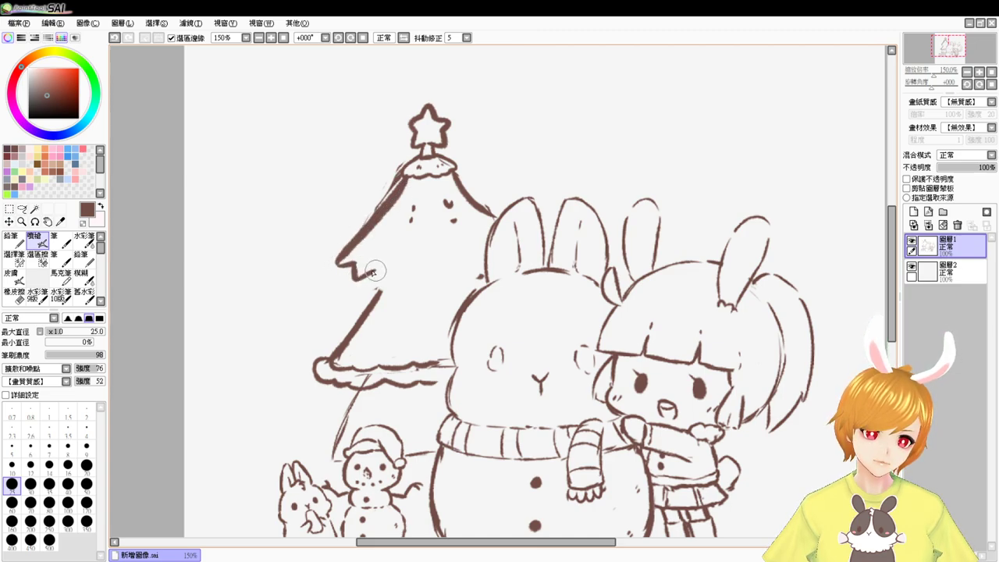
pyautogui.hotkey('ctrl', 'z')
pyautogui.moveTo(338, 267)
pyautogui.mouseDown()
pyautogui.moveTo(386, 265)
pyautogui.moveTo(401, 278)
pyautogui.moveTo(439, 270)
pyautogui.mouseUp()
# Step: Rework the top tier's right slope, and extend the second tier's left slope up to the jagged edge
pyautogui.press('e')
pyautogui.moveTo(460, 185); pyautogui.dragTo(492, 214)
pyautogui.press('b')
pyautogui.moveTo(476, 265)
pyautogui.mouseDown()
pyautogui.moveTo(446, 260)
pyautogui.moveTo(332, 354)
pyautogui.mouseUp()
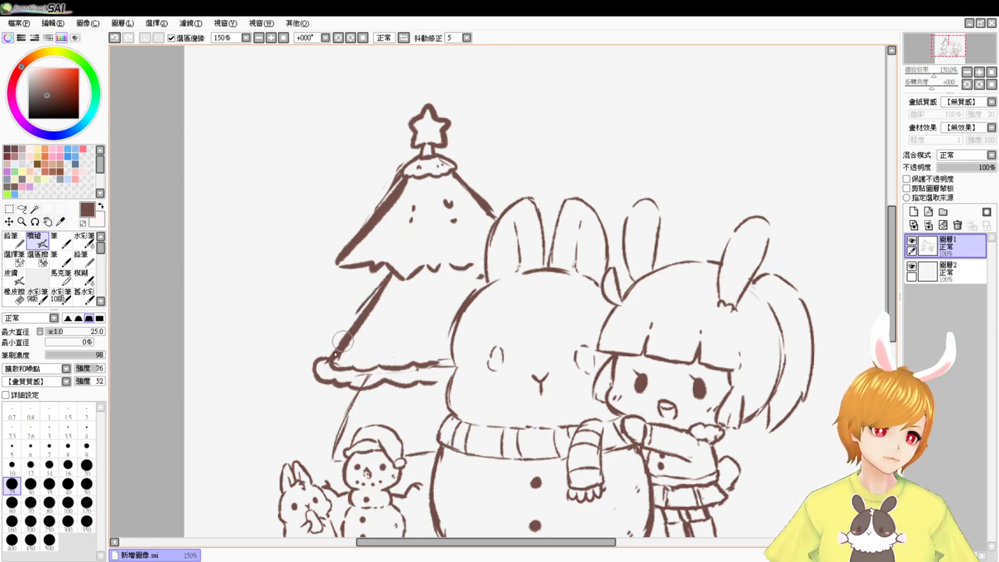
# Step: Erase the second tier's snow band, thicken its left slope out to a sharp corner and draw a jagged lower edge
pyautogui.moveTo(364, 311)
pyautogui.mouseDown()
pyautogui.moveTo(323, 359)
pyautogui.moveTo(405, 386)
pyautogui.mouseUp()
pyautogui.press('e')
pyautogui.press('b')
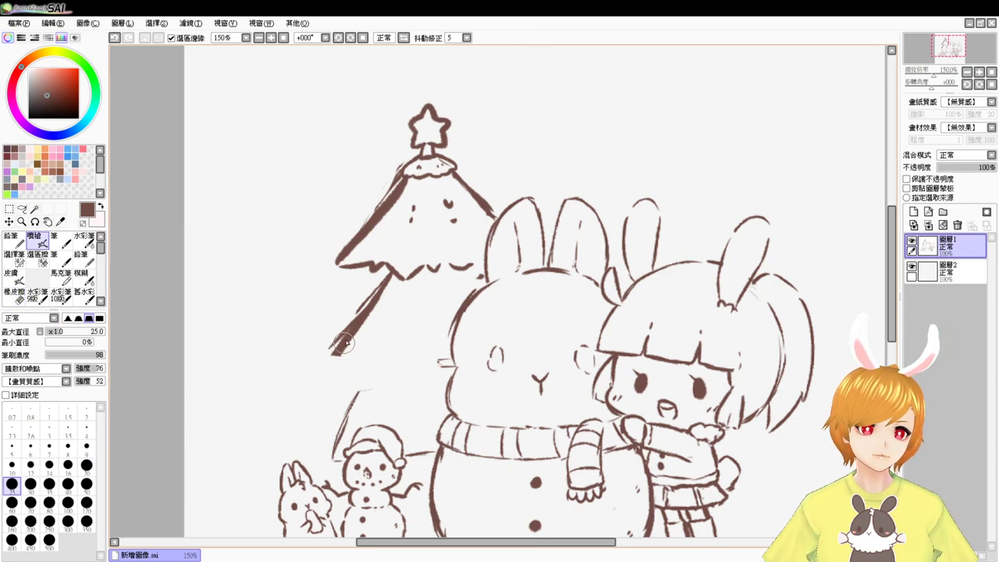
pyautogui.moveTo(348, 336)
pyautogui.mouseDown()
pyautogui.moveTo(323, 376)
pyautogui.moveTo(374, 368)
pyautogui.moveTo(385, 383)
pyautogui.moveTo(441, 365)
pyautogui.mouseUp()
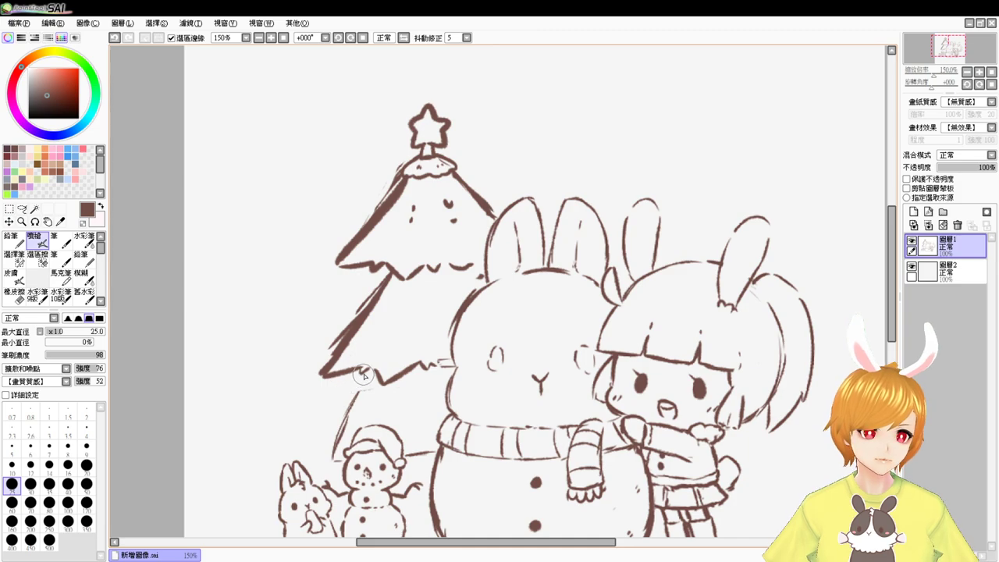
# Step: Thicken the third tier's left slope down to the snowman's hat and retrace its lower edge beside the big rabbit
pyautogui.moveTo(362, 381); pyautogui.dragTo(330, 454)
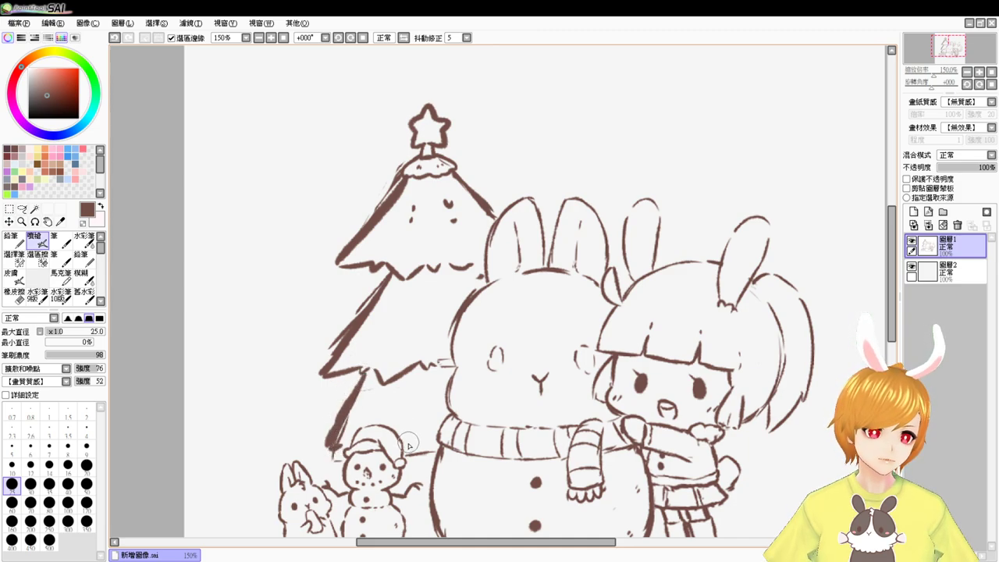
pyautogui.moveTo(406, 450); pyautogui.dragTo(435, 445)
# Step: Erase the small marks inside the top tier, and break up the middle of its lower edge into separate curved strokes
pyautogui.press('e')
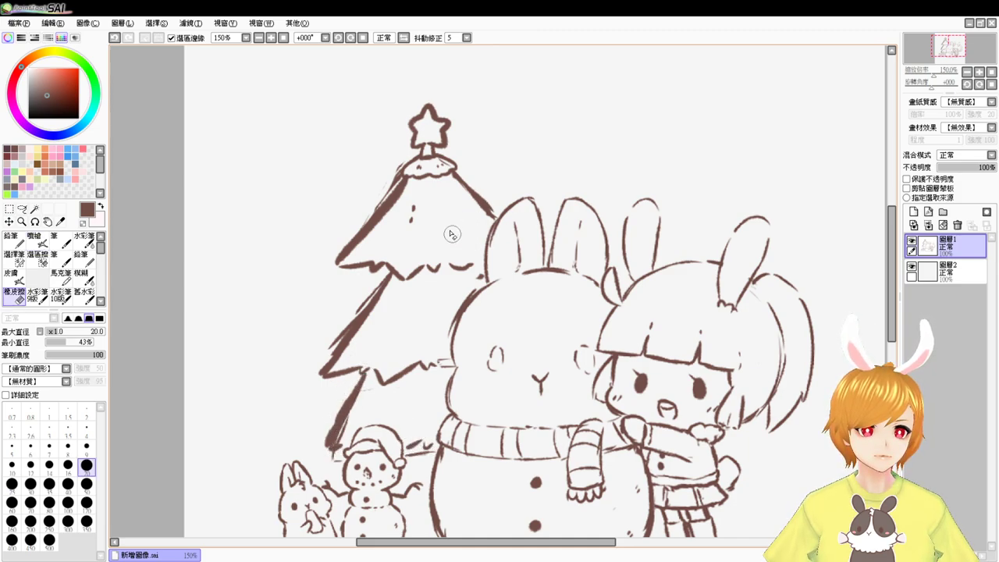
pyautogui.press('b')
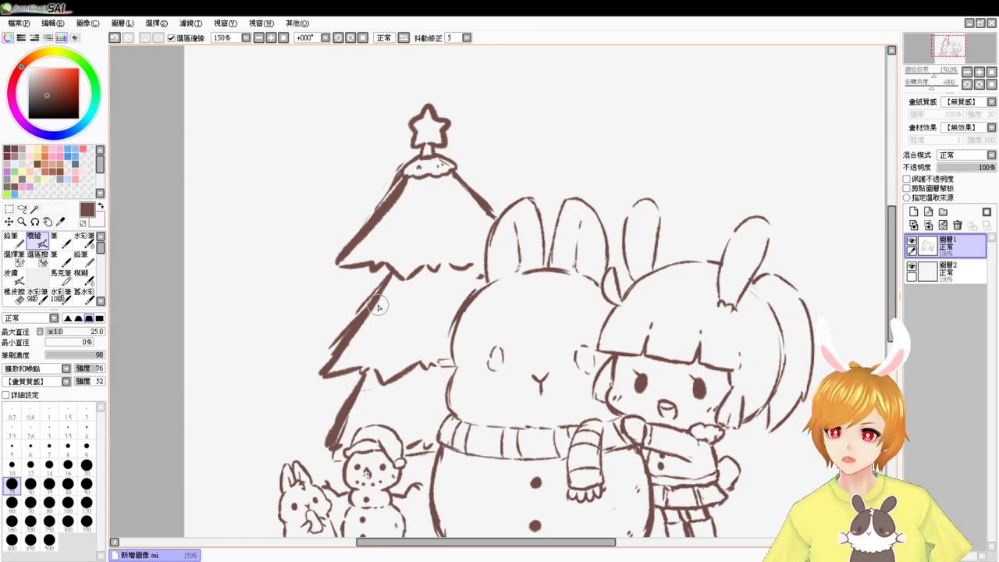
pyautogui.press('e')
pyautogui.moveTo(393, 259)
pyautogui.mouseDown()
pyautogui.moveTo(410, 281)
pyautogui.moveTo(397, 258)
pyautogui.mouseUp()
pyautogui.press('e')
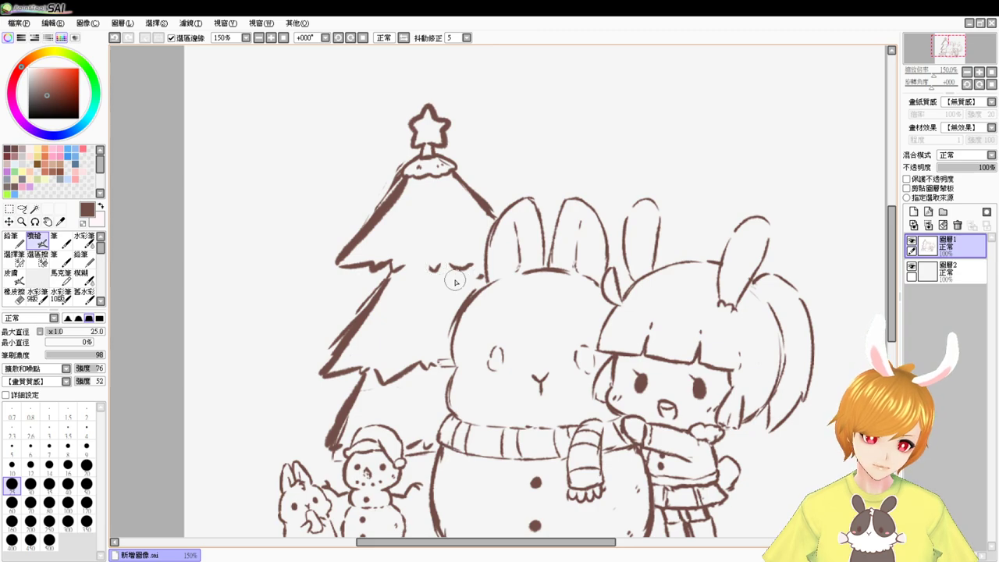
# Step: Erase the stray sketch lines outside the top tier's left slope and tidy both slopes below the snow cap
pyautogui.press('e')
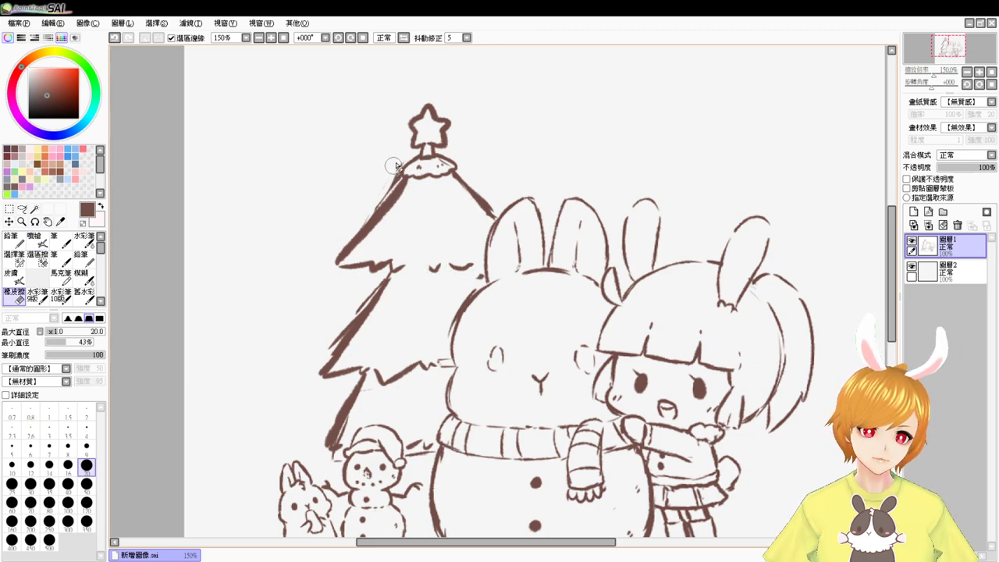
pyautogui.moveTo(393, 173); pyautogui.dragTo(363, 221)
pyautogui.press('b')
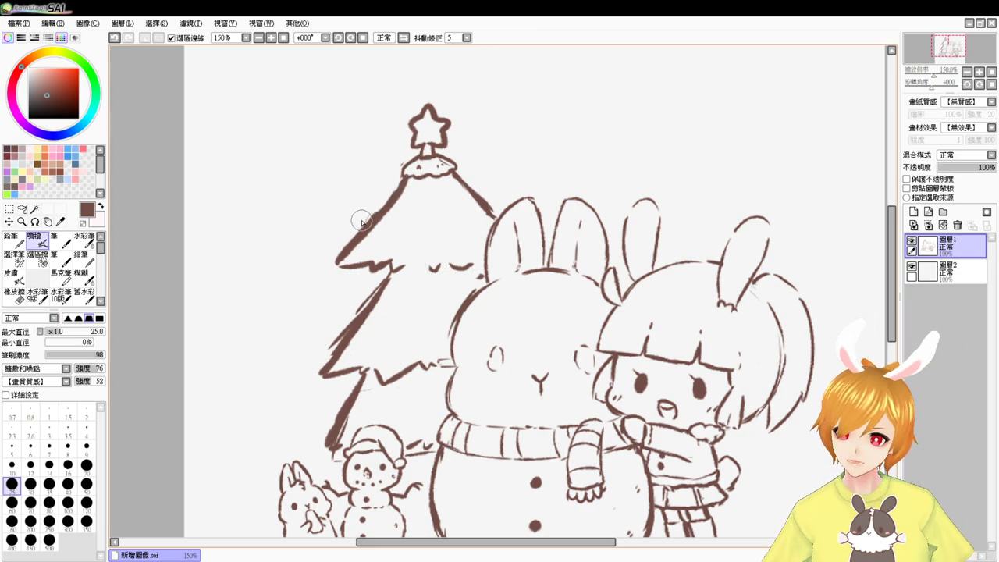
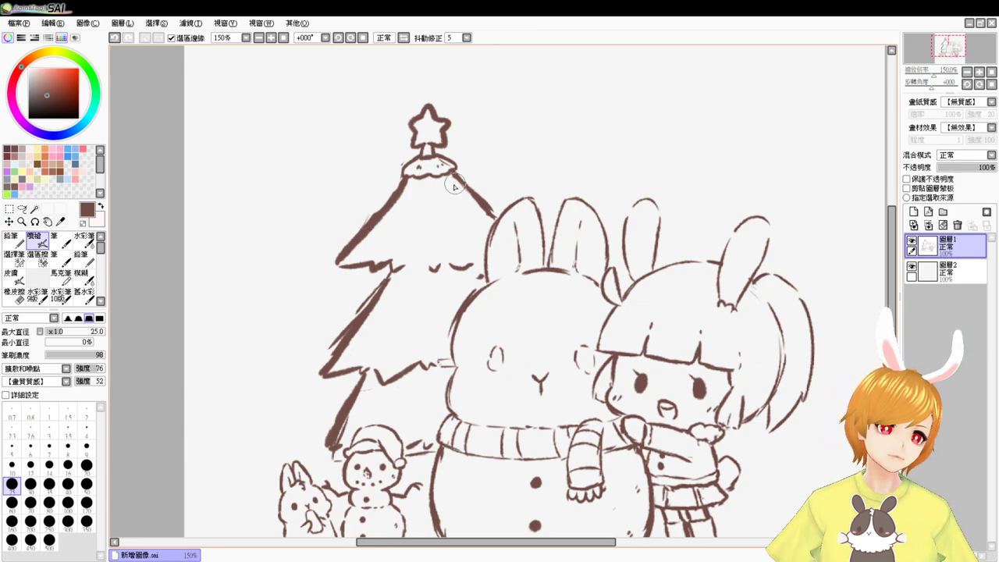
pyautogui.press('e')
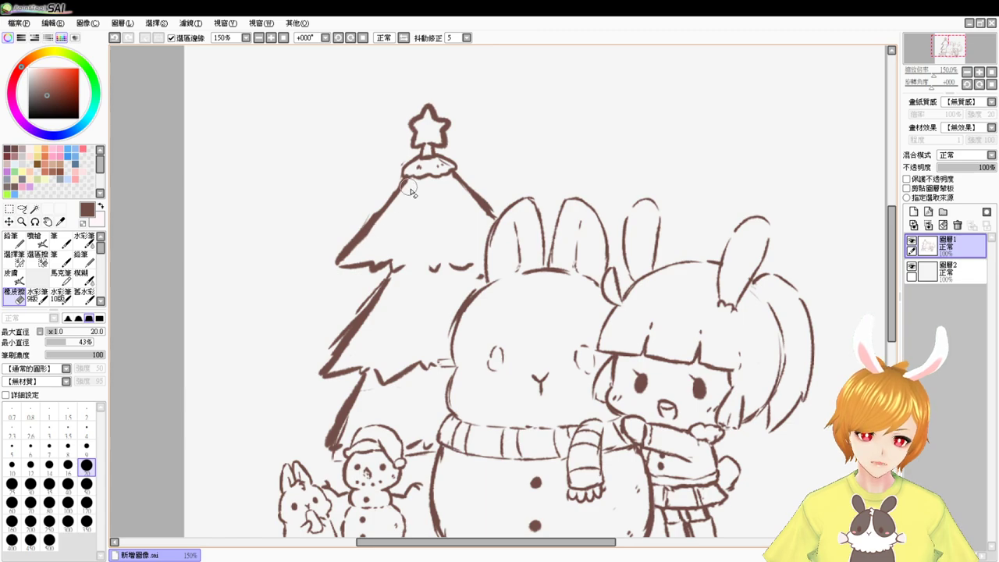
pyautogui.press('e')
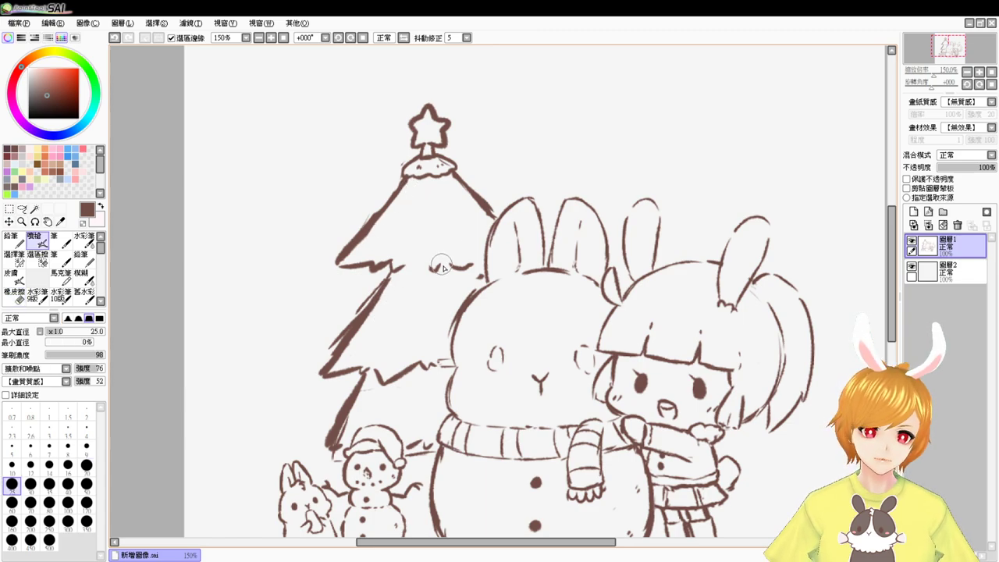
# Step: Clean up the third tier's lower left end and redraw it as a pointed corner beside the snowman's hat
pyautogui.moveTo(520, 380)
pyautogui.mouseDown()
pyautogui.moveTo(505, 290)
pyautogui.moveTo(506, 320)
pyautogui.mouseUp()
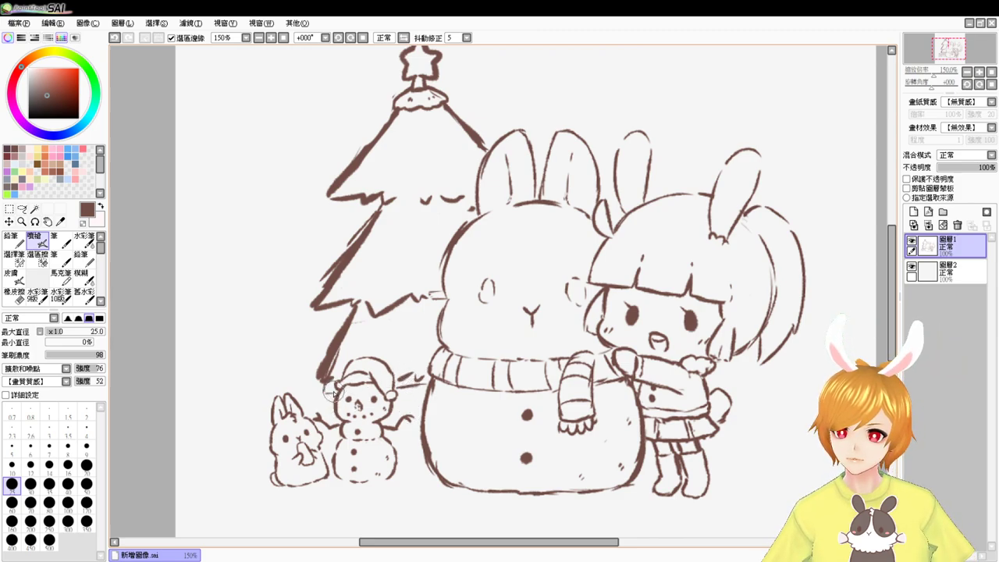
pyautogui.press('e')
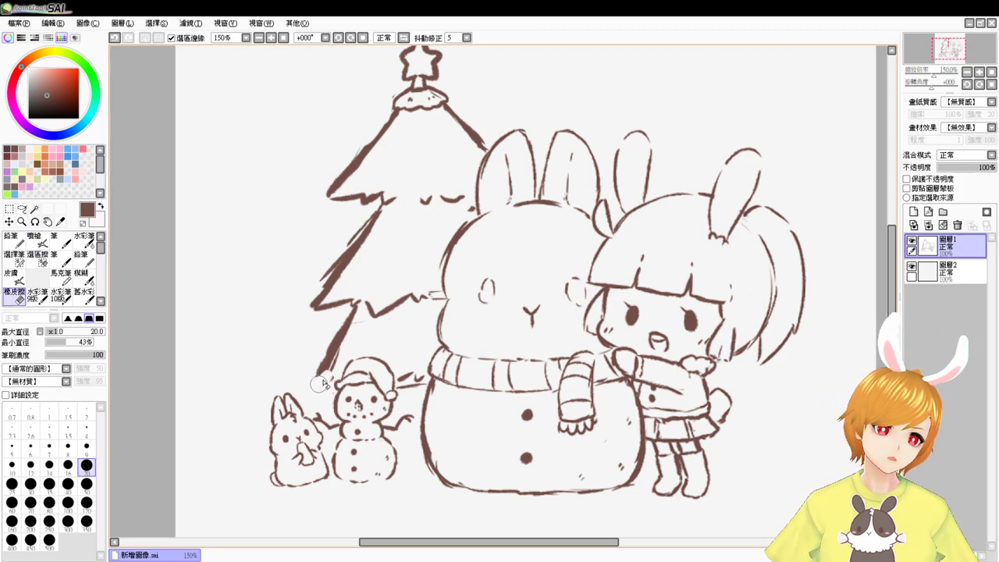
pyautogui.press('b')
pyautogui.moveTo(331, 358)
pyautogui.mouseDown()
pyautogui.moveTo(314, 387)
pyautogui.moveTo(336, 382)
pyautogui.mouseUp()
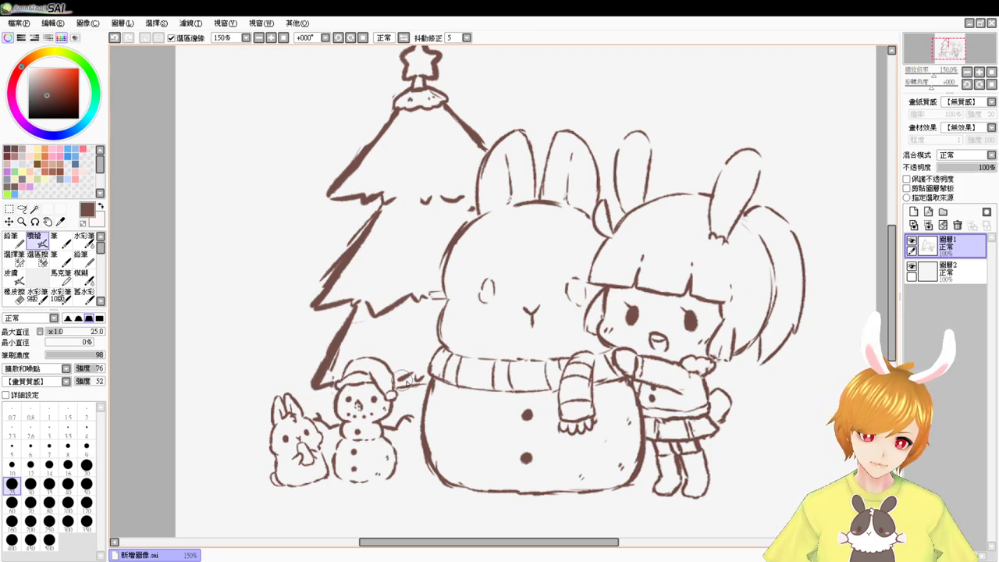
pyautogui.press('e')
pyautogui.press('v')
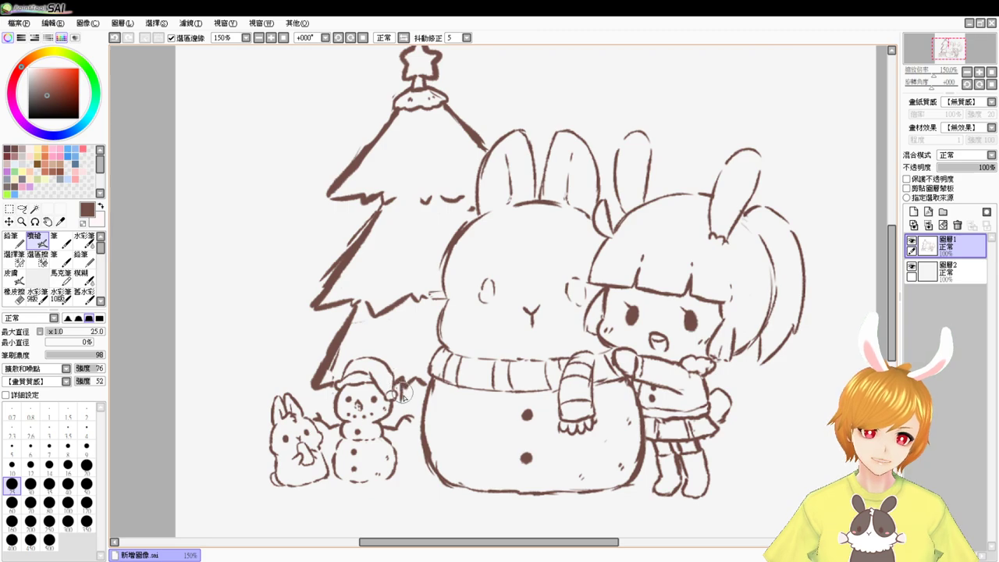
pyautogui.hotkey('ctrl', 'z')
pyautogui.moveTo(402, 381)
pyautogui.mouseDown()
pyautogui.moveTo(401, 421)
pyautogui.moveTo(413, 407)
pyautogui.mouseUp()
pyautogui.hotkey('ctrl', 'z')
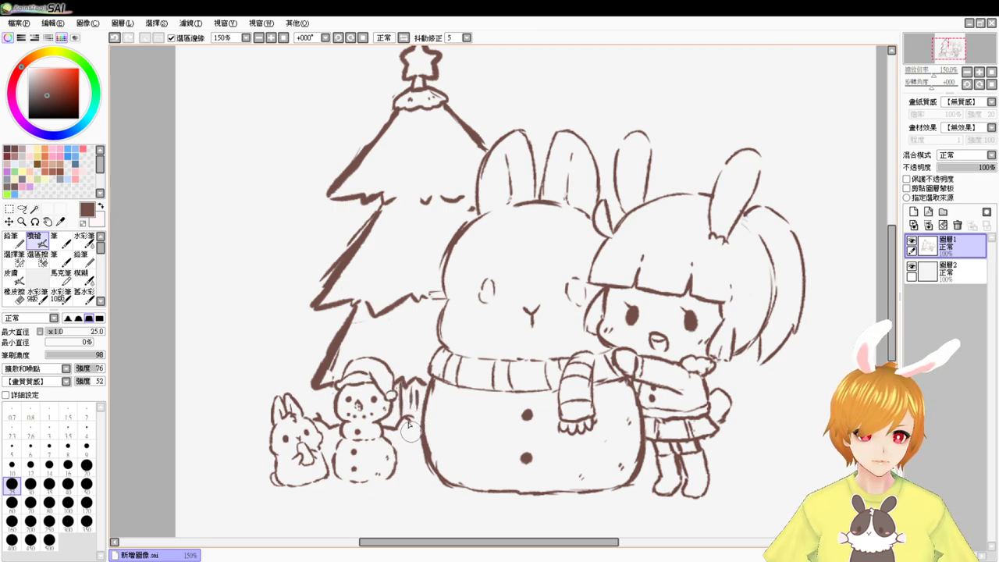
pyautogui.hotkey('ctrl', 'z')
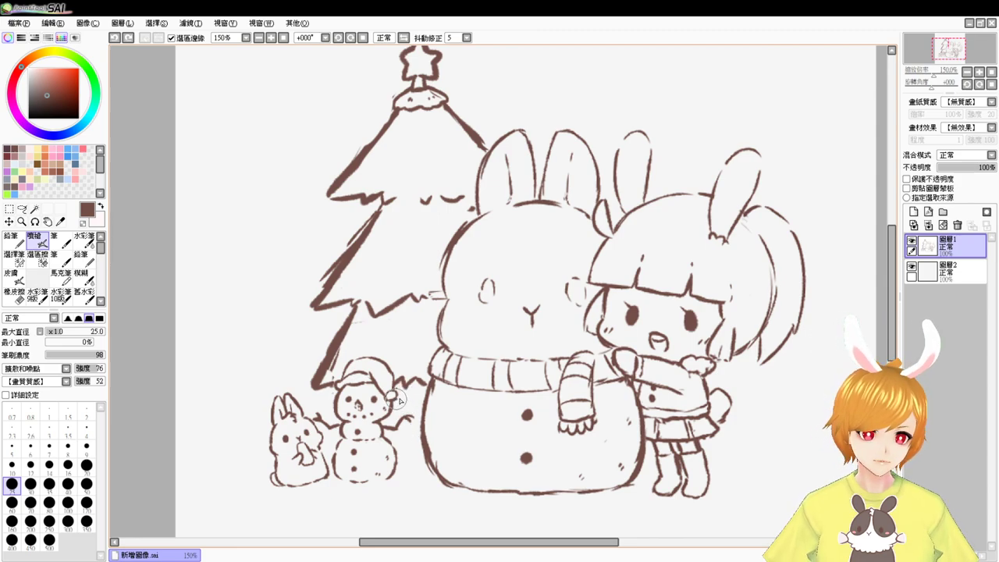
# Step: Sketch a ribboned gift box behind the snowman, beside the big rabbit, and clear its lines around the snowman's arm and hat pom-pom
pyautogui.moveTo(397, 399); pyautogui.dragTo(425, 395)
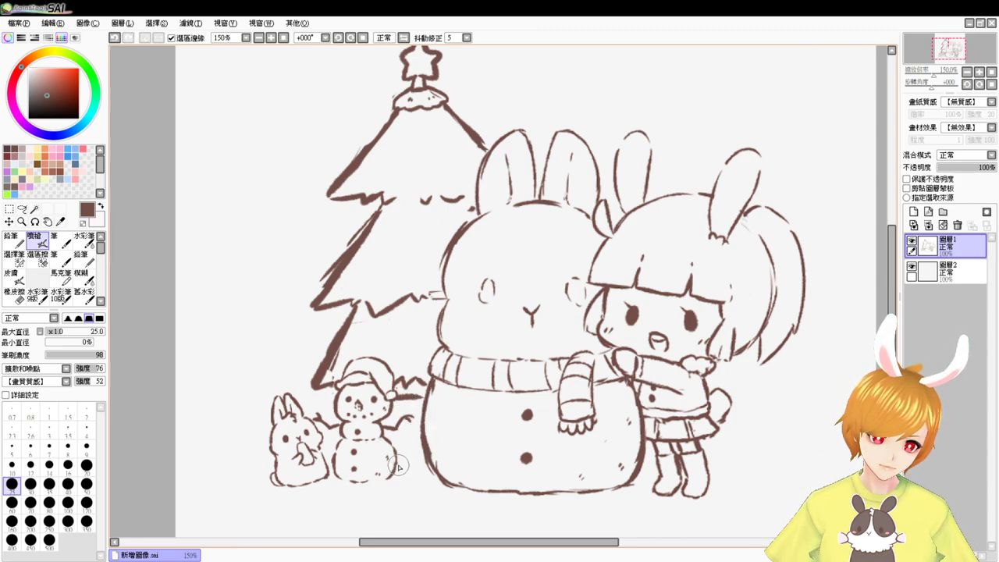
pyautogui.moveTo(399, 466); pyautogui.dragTo(429, 462)
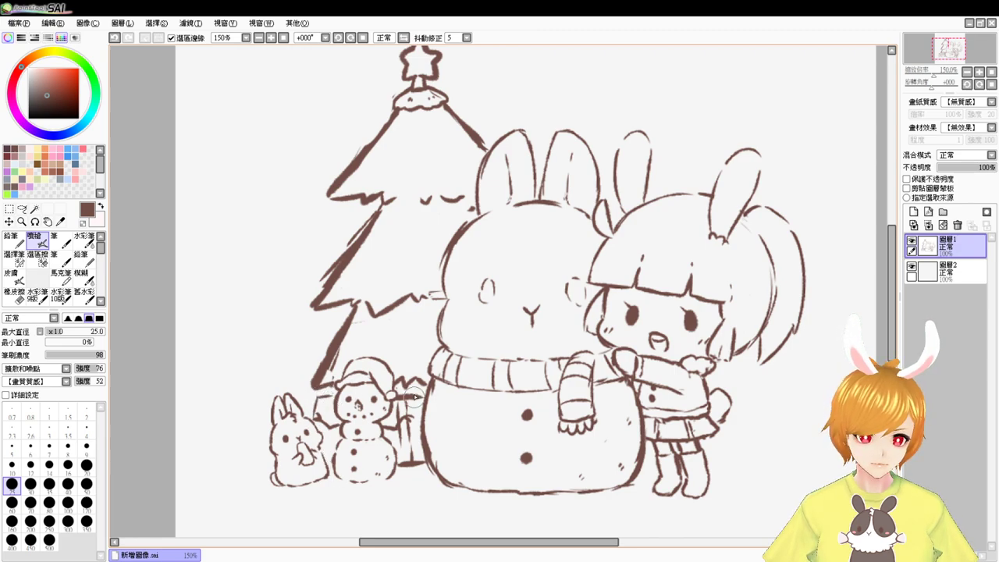
pyautogui.scroll(1, 392, 428)
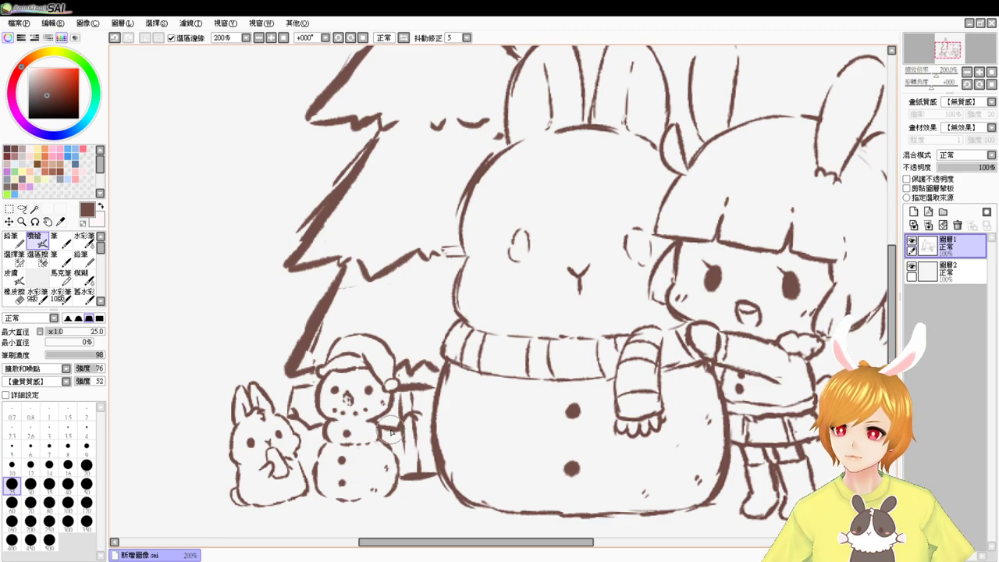
pyautogui.moveTo(606, 429); pyautogui.dragTo(585, 373)
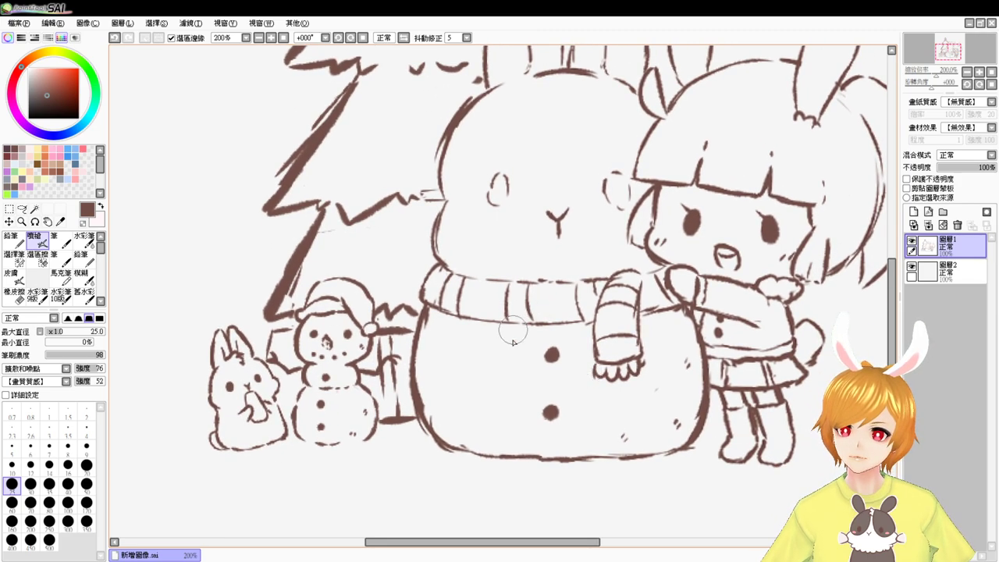
pyautogui.press('e')
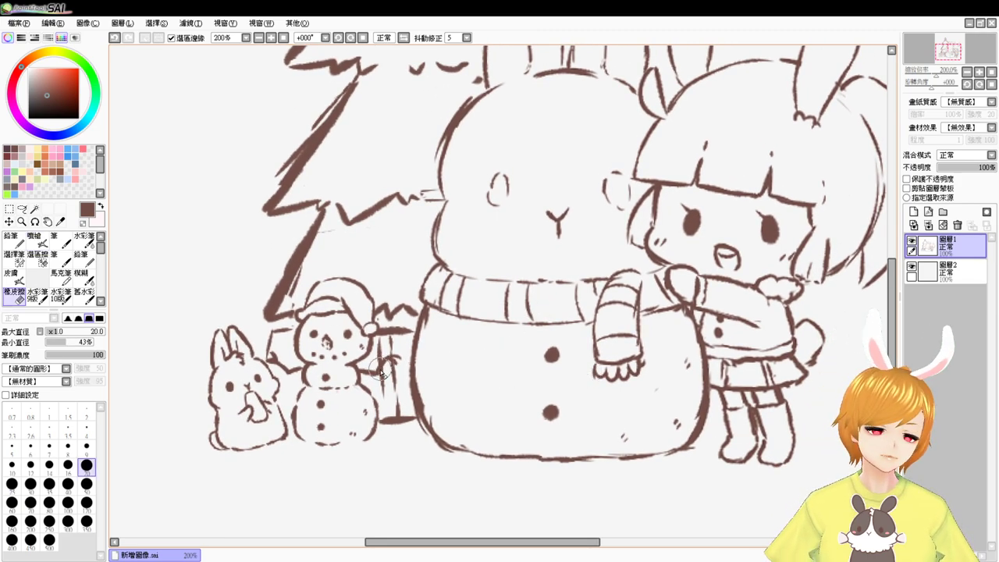
pyautogui.press('e')
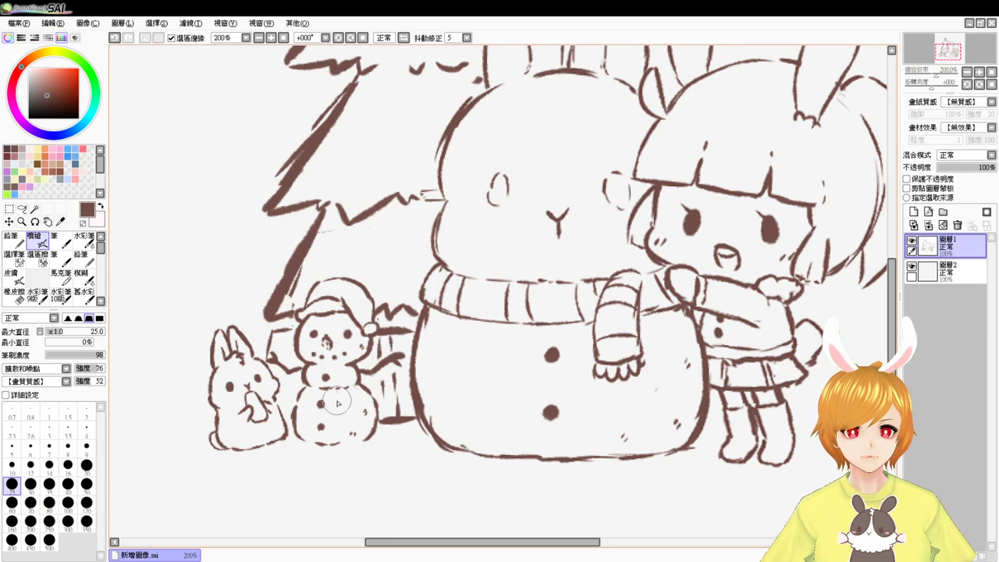
pyautogui.press('e')
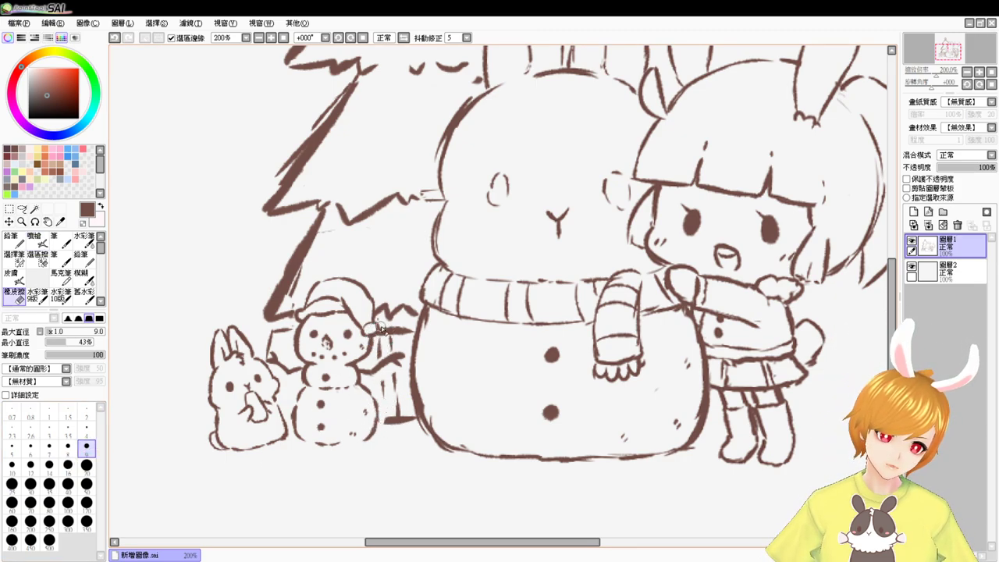
pyautogui.press('b')
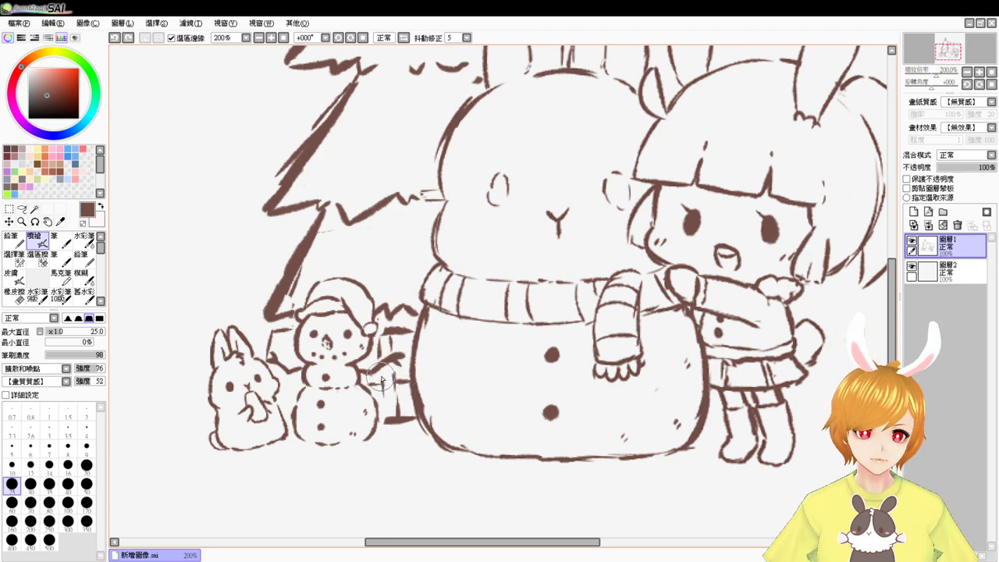
pyautogui.moveTo(382, 378); pyautogui.dragTo(406, 370)
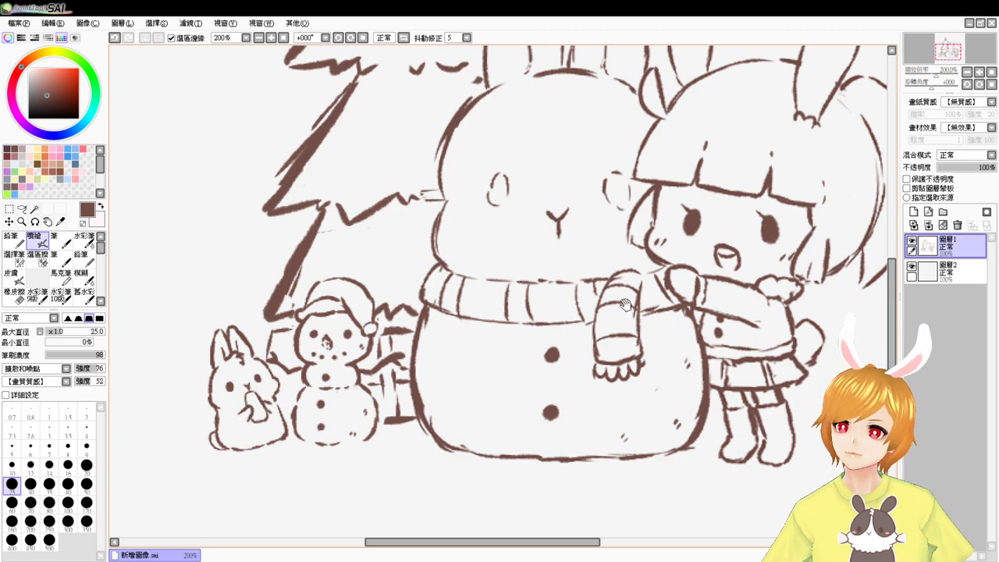
# Step: Draw a diagonal wavy garland band across the tree's top tier, erase the slope line inside it, and round its left end
pyautogui.moveTo(647, 262); pyautogui.dragTo(636, 377)
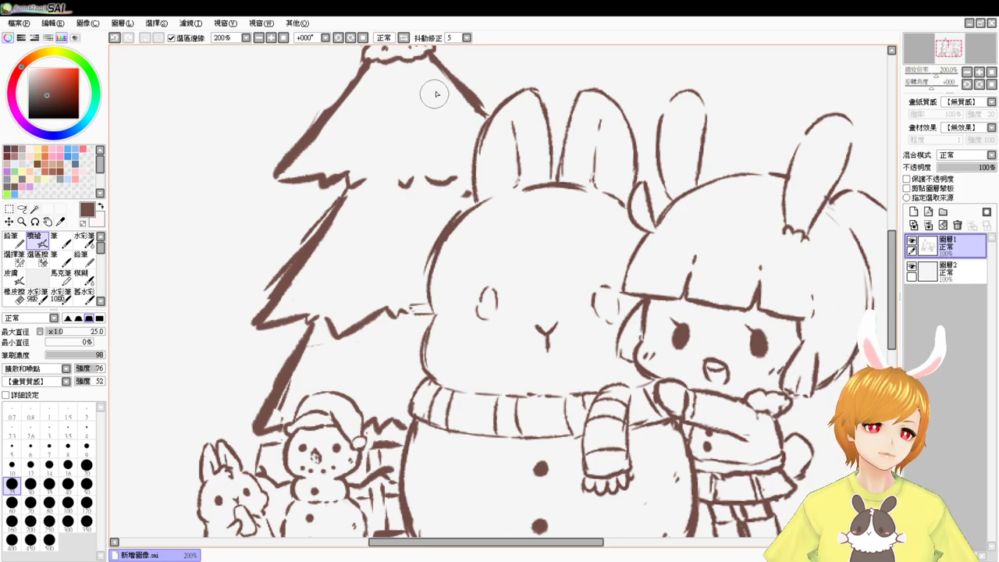
pyautogui.moveTo(439, 72); pyautogui.dragTo(322, 107)
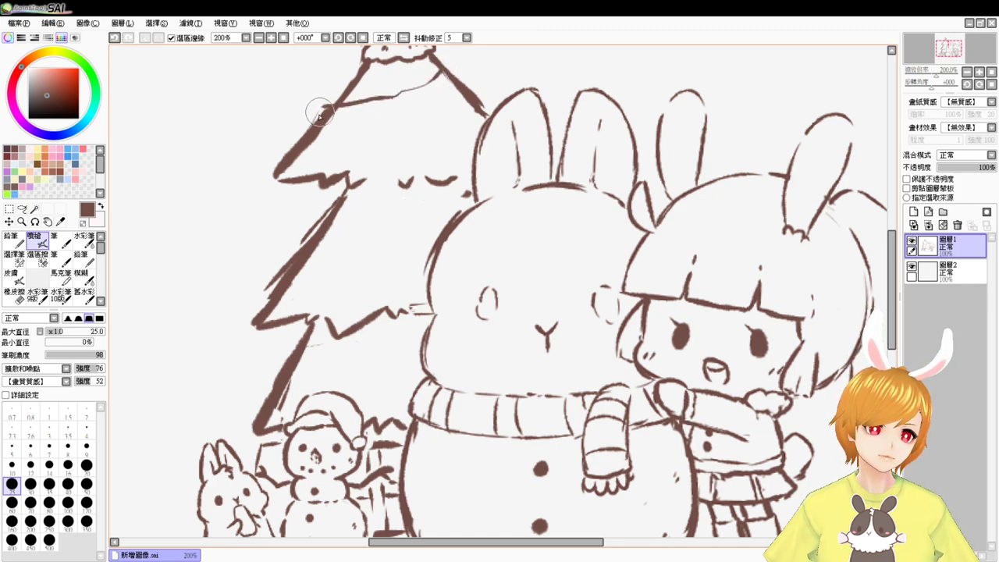
pyautogui.moveTo(417, 142); pyautogui.dragTo(405, 217)
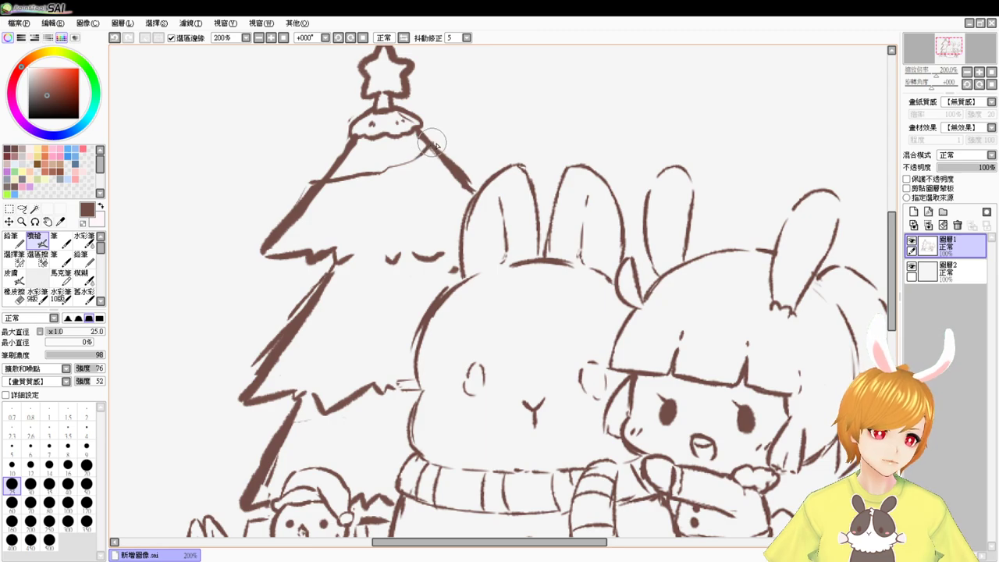
pyautogui.moveTo(303, 205); pyautogui.dragTo(435, 177)
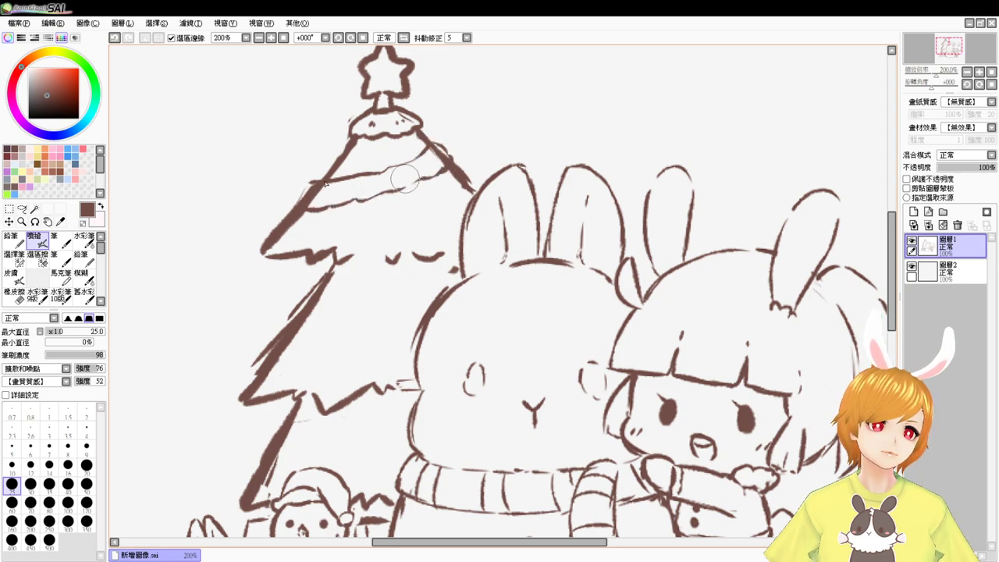
pyautogui.press('e')
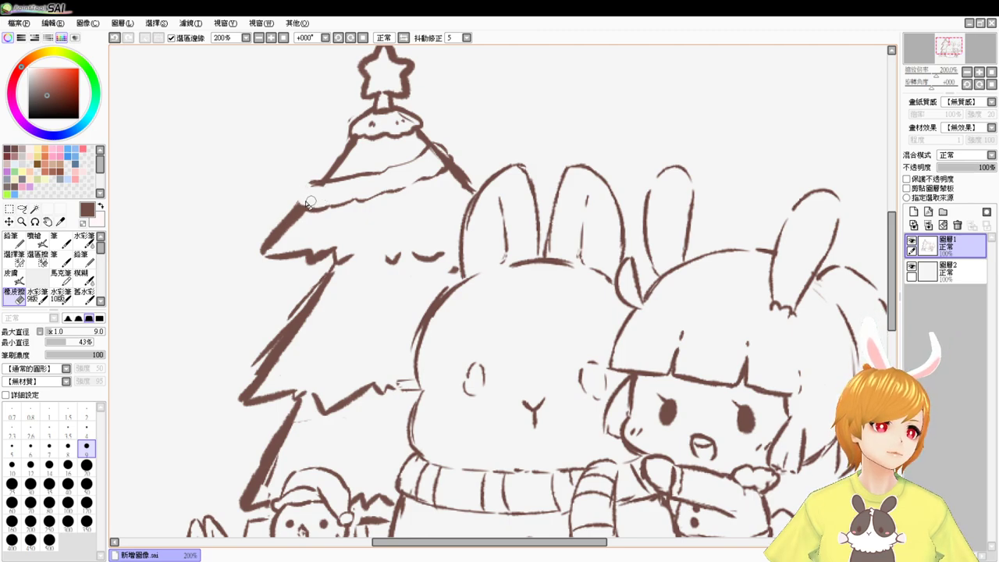
pyautogui.press('b')
pyautogui.moveTo(318, 180)
pyautogui.mouseDown()
pyautogui.moveTo(303, 187)
pyautogui.moveTo(321, 209)
pyautogui.mouseUp()
pyautogui.press('e')
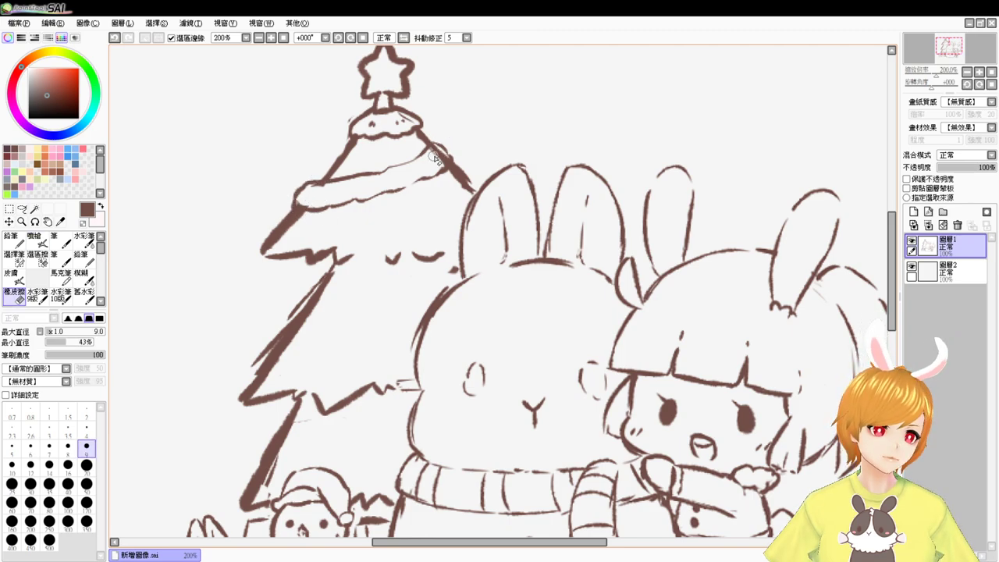
# Step: Draw a second diagonal garland band across the middle tier to the big rabbit's head, erasing the left slope line where the band crosses
pyautogui.press('v')
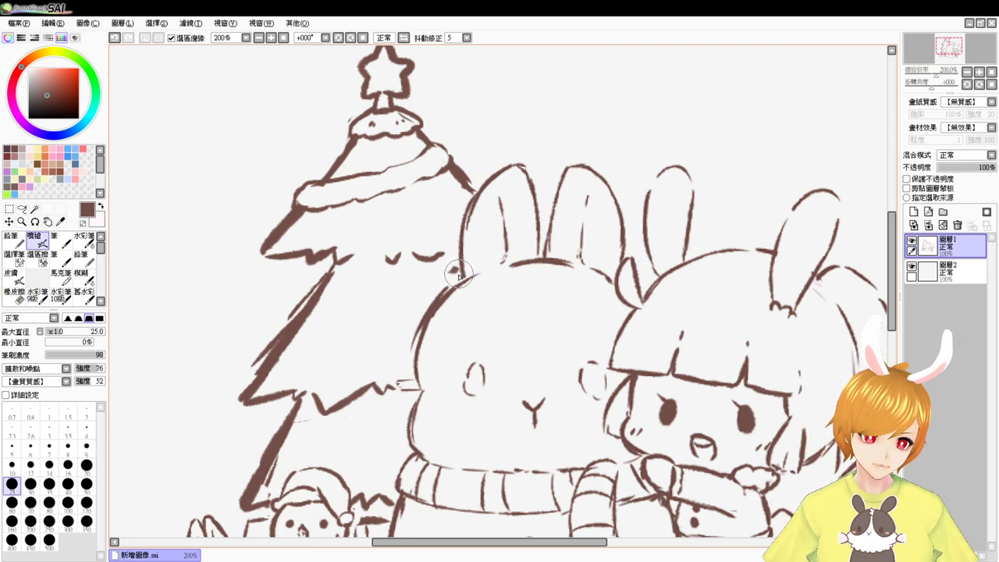
pyautogui.moveTo(458, 270)
pyautogui.mouseDown()
pyautogui.moveTo(418, 294)
pyautogui.moveTo(309, 323)
pyautogui.moveTo(285, 335)
pyautogui.moveTo(272, 365)
pyautogui.mouseUp()
pyautogui.press('e')
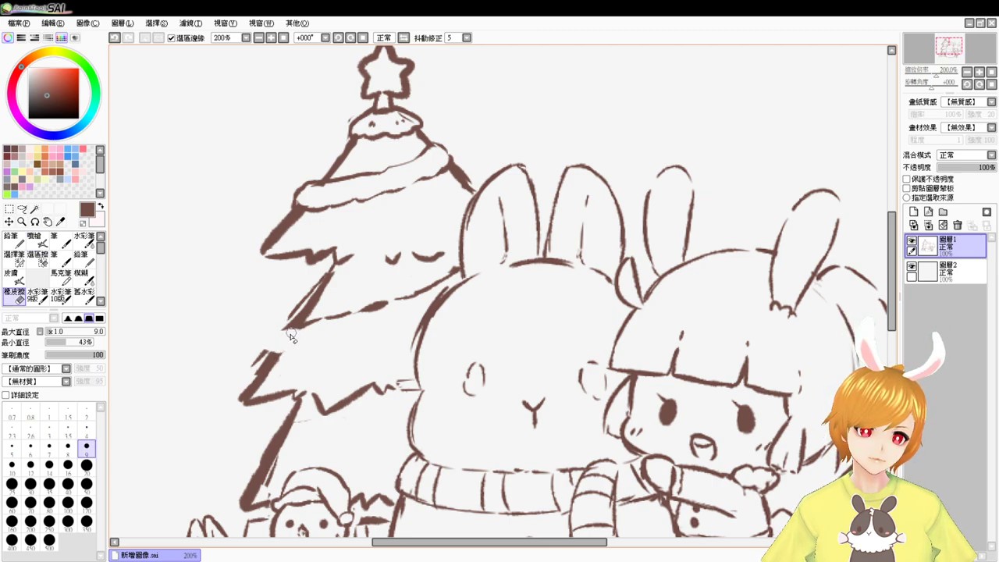
pyautogui.press('v')
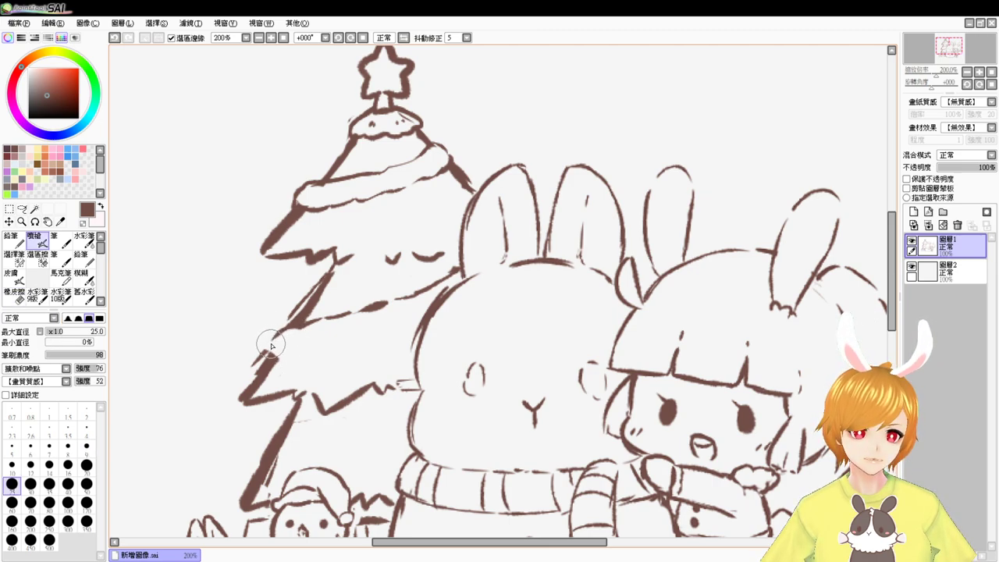
pyautogui.moveTo(271, 356); pyautogui.dragTo(417, 330)
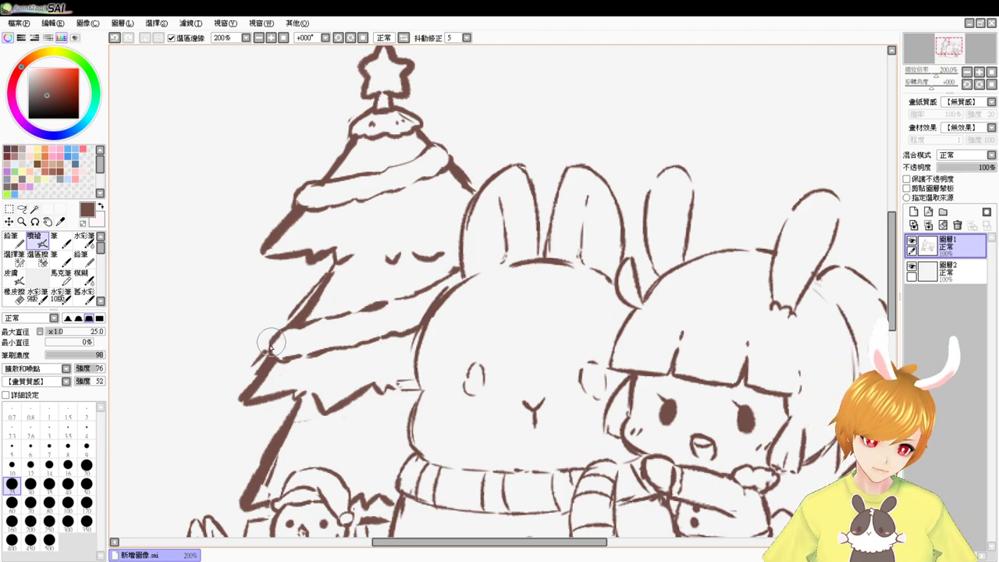
# Step: Draw a third diagonal garland band across the bottom tier above the snowman's hat, replacing the left slope line inside it
pyautogui.moveTo(358, 403); pyautogui.dragTo(374, 326)
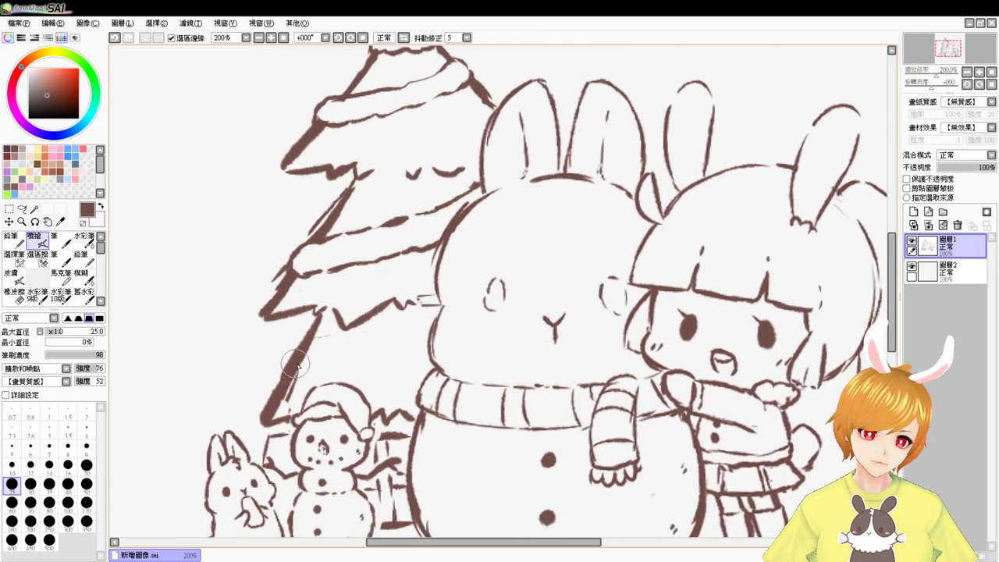
pyautogui.press('e')
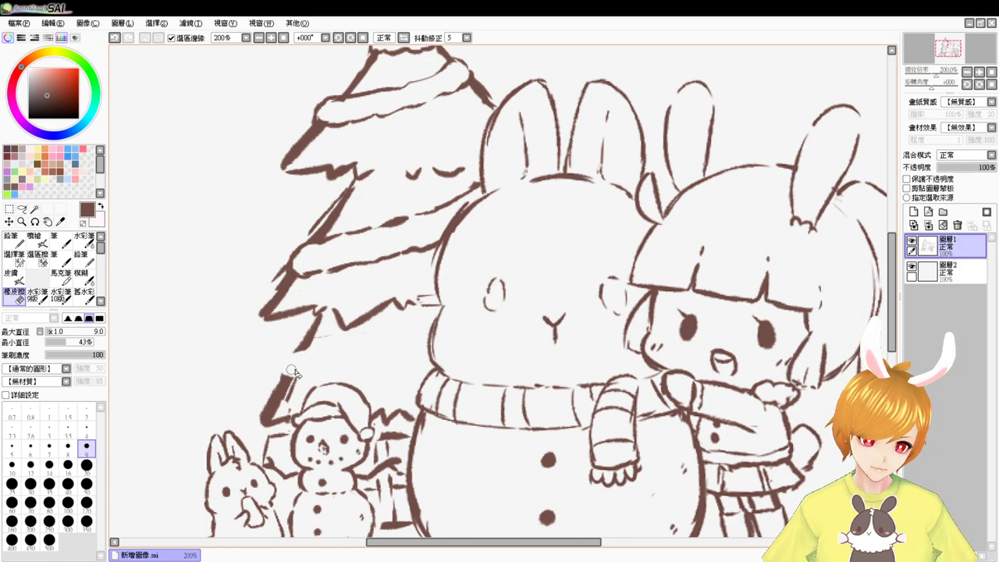
pyautogui.press('b')
pyautogui.moveTo(293, 359)
pyautogui.mouseDown()
pyautogui.moveTo(367, 339)
pyautogui.moveTo(358, 327)
pyautogui.moveTo(442, 308)
pyautogui.mouseUp()
pyautogui.moveTo(303, 354)
pyautogui.mouseDown()
pyautogui.moveTo(287, 367)
pyautogui.moveTo(289, 380)
pyautogui.moveTo(335, 382)
pyautogui.moveTo(428, 359)
pyautogui.mouseUp()
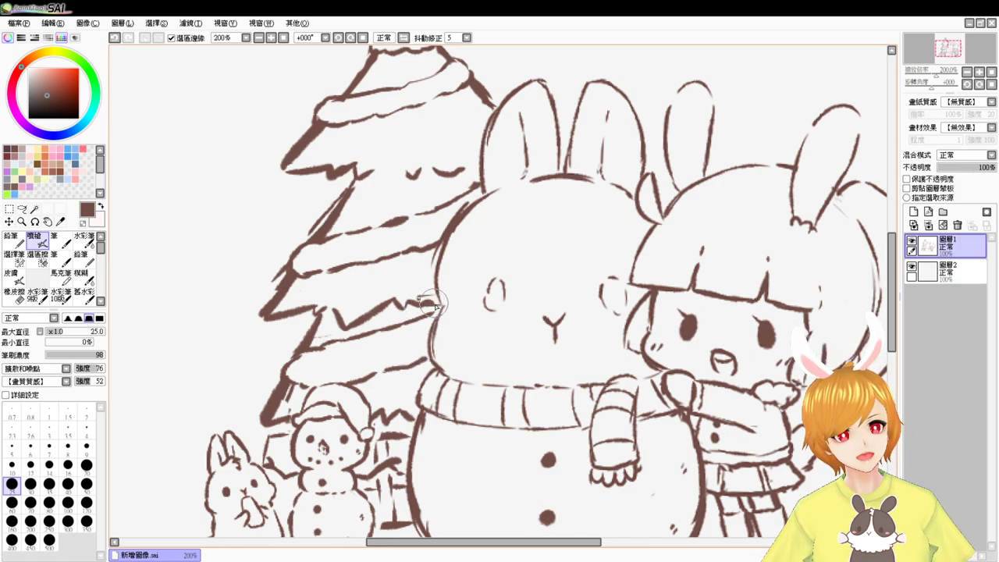
# Step: Clean up the bottom tier's garland band and redraw the right part of its upper edge beside the big rabbit's cheek
pyautogui.press('e')
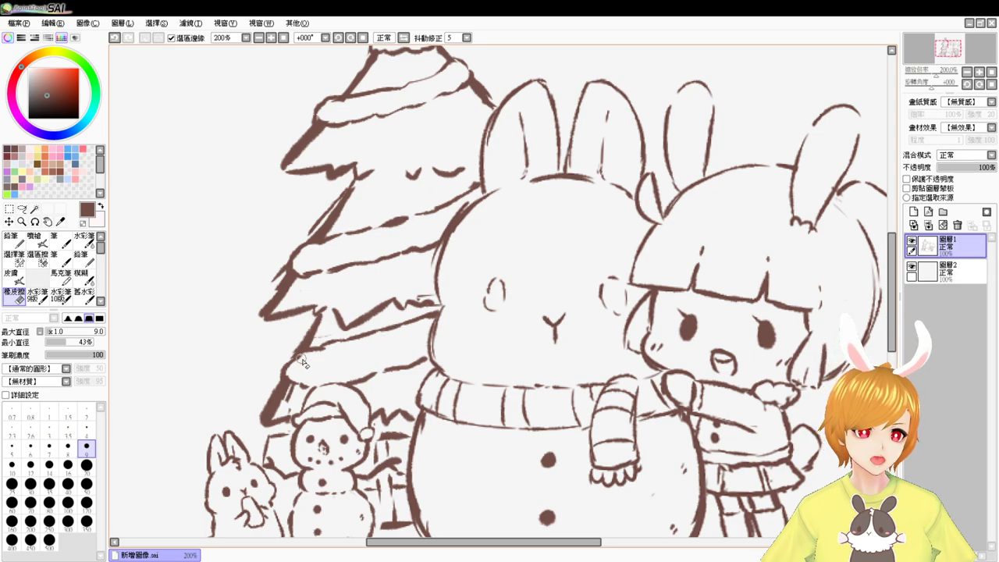
pyautogui.press('e')
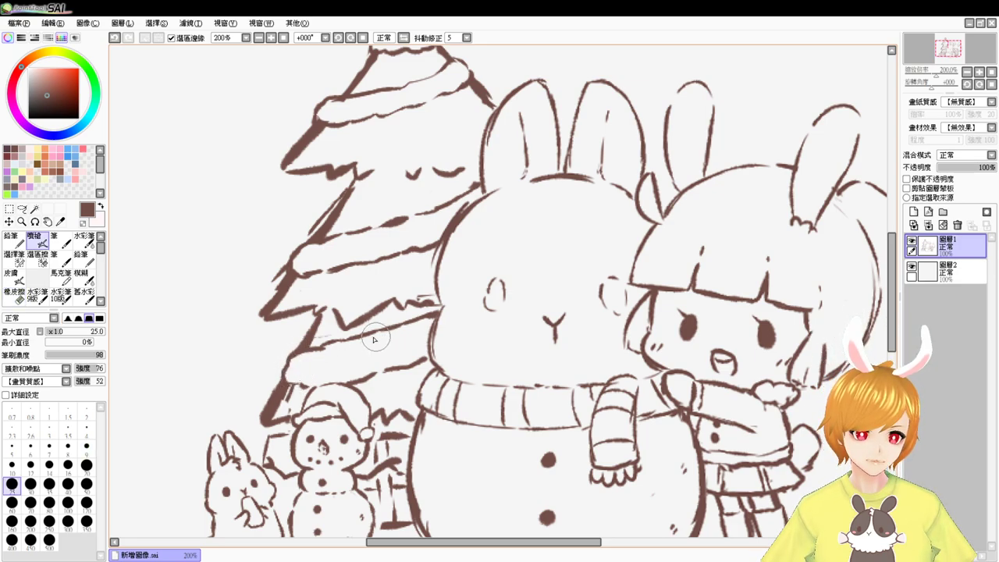
pyautogui.press('e')
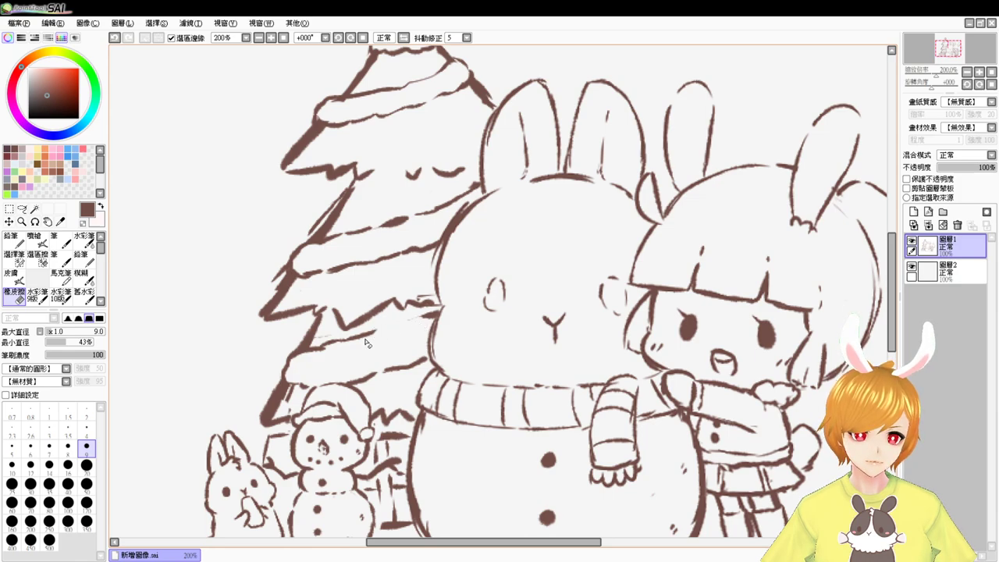
pyautogui.press('e')
# Step: Erase the top tier's right slope at the garland band and redraw the band's right end as a rounded bulge
pyautogui.scroll(3, 432, 326)
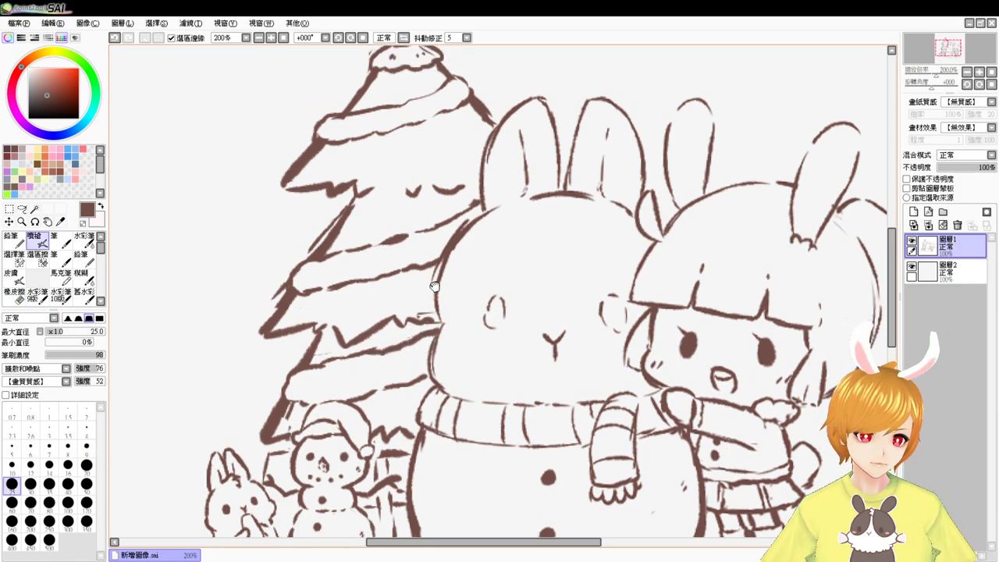
pyautogui.click(284, 38)
pyautogui.scroll(3, 282, 62)
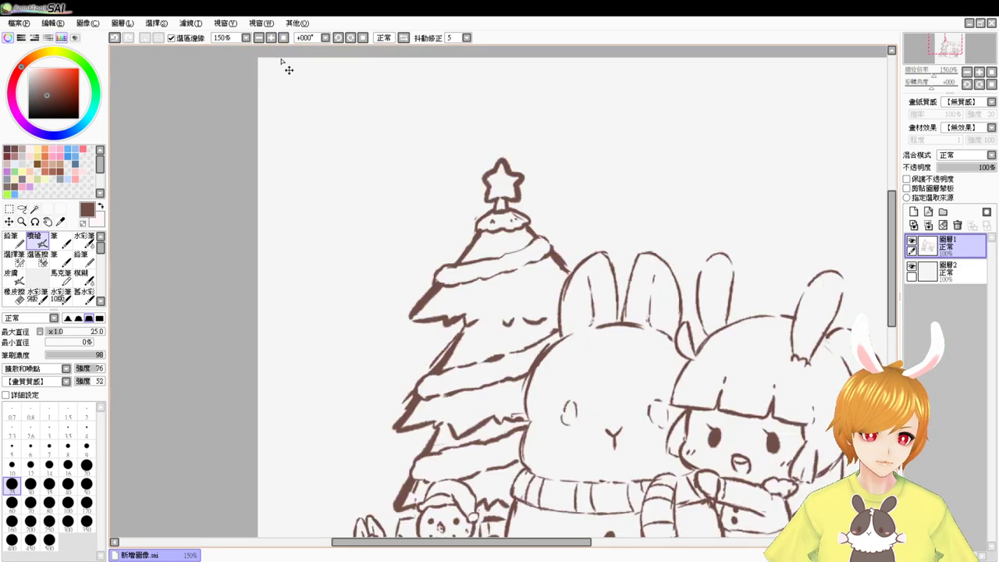
pyautogui.moveTo(687, 345); pyautogui.dragTo(371, 151)
pyautogui.press('e')
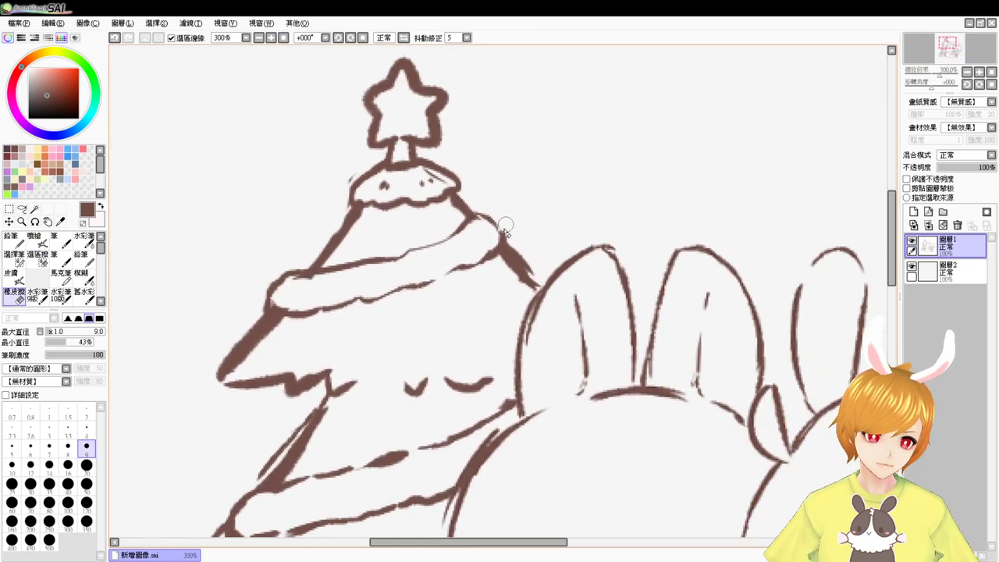
pyautogui.moveTo(505, 223)
pyautogui.mouseDown()
pyautogui.moveTo(508, 236)
pyautogui.moveTo(450, 281)
pyautogui.moveTo(506, 259)
pyautogui.mouseUp()
pyautogui.press('b')
pyautogui.moveTo(494, 226)
pyautogui.mouseDown()
pyautogui.moveTo(516, 240)
pyautogui.moveTo(495, 241)
pyautogui.moveTo(497, 254)
pyautogui.mouseUp()
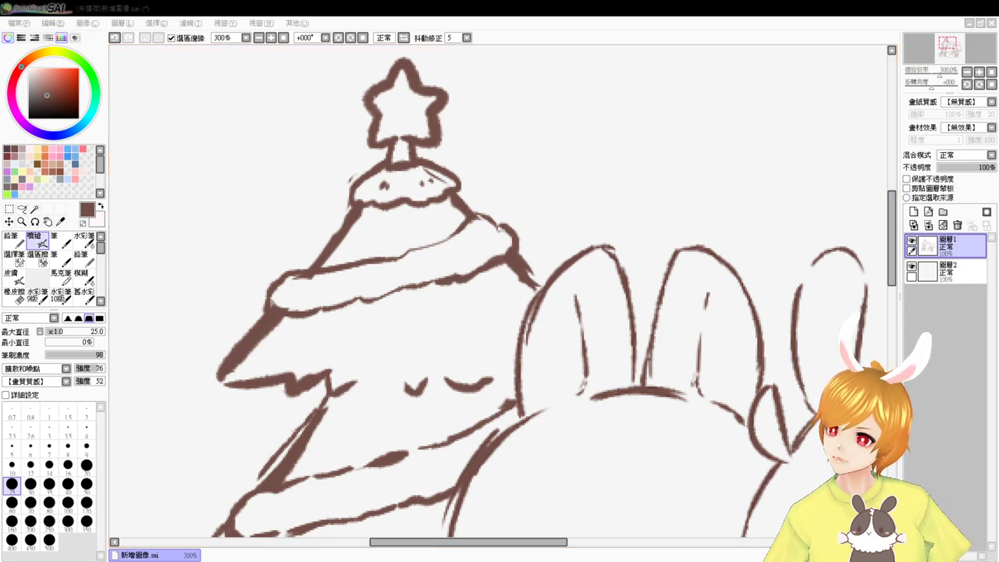
pyautogui.click(354, 561)
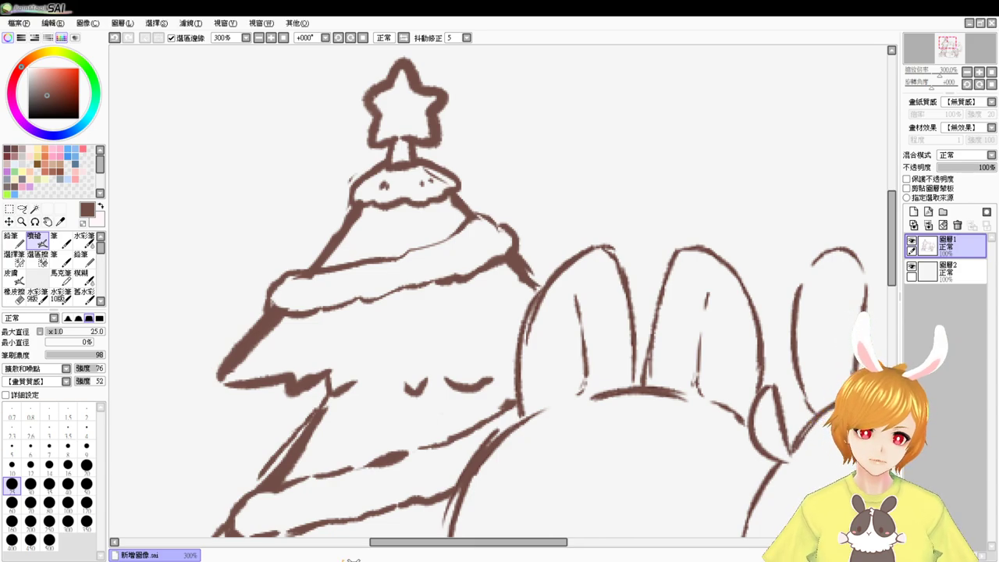
pyautogui.scroll(-2, 499, 291)
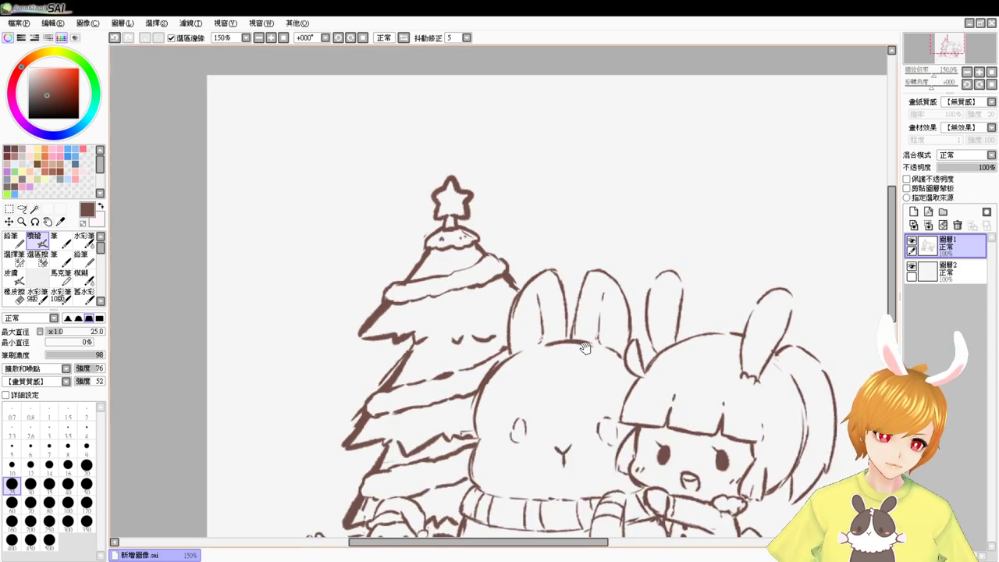
pyautogui.moveTo(586, 349); pyautogui.dragTo(506, 255)
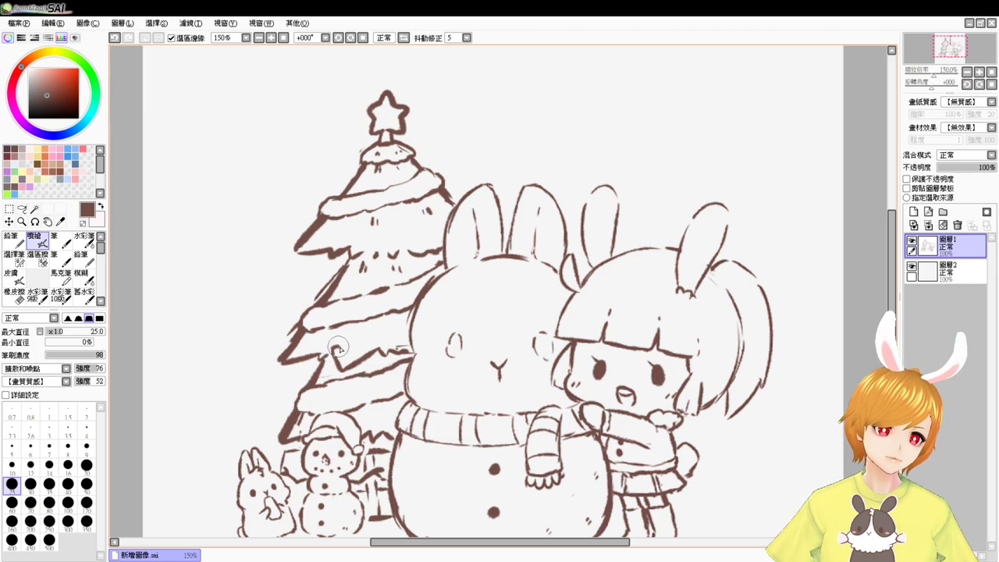
pyautogui.moveTo(337, 349); pyautogui.dragTo(354, 357)
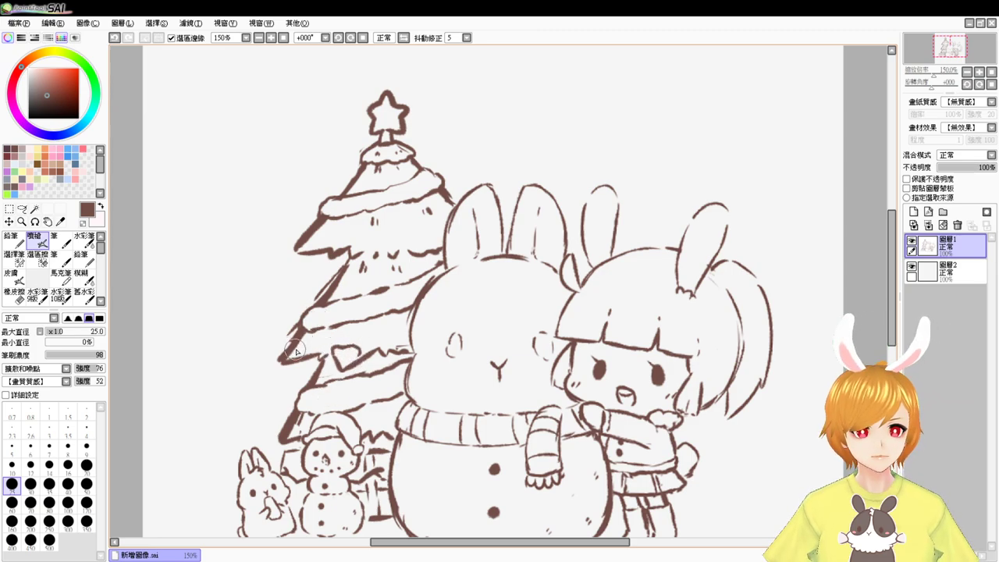
pyautogui.moveTo(320, 239)
pyautogui.mouseDown()
pyautogui.moveTo(330, 234)
pyautogui.moveTo(319, 242)
pyautogui.mouseUp()
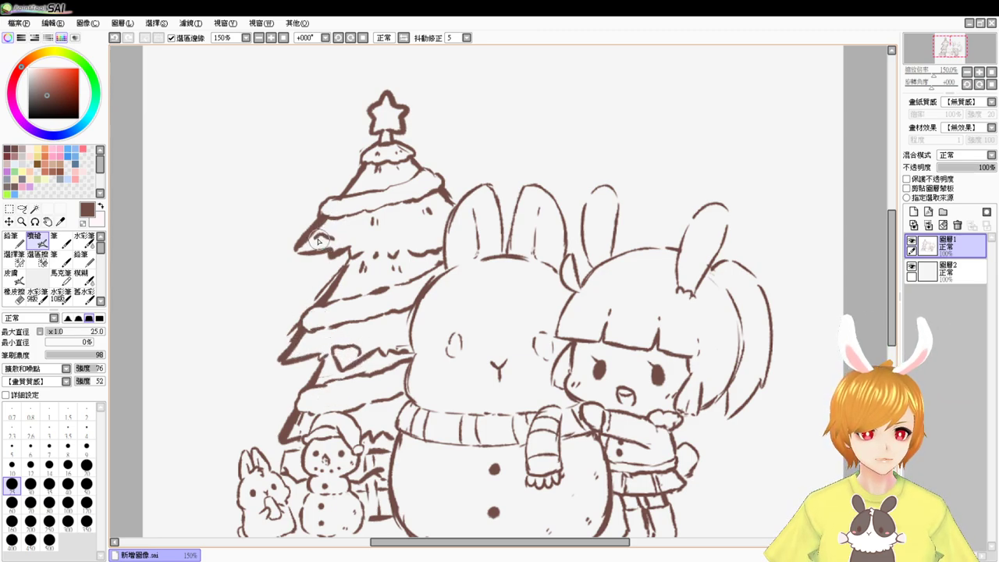
pyautogui.moveTo(422, 232); pyautogui.dragTo(403, 227)
pyautogui.hotkey('ctrl', 'z')
pyautogui.hotkey('ctrl', 'z')
# Step: Draw round ornaments on the tree: two in the top tier, one in the middle tier and one beside the snowman's hat
pyautogui.moveTo(410, 241); pyautogui.dragTo(399, 236)
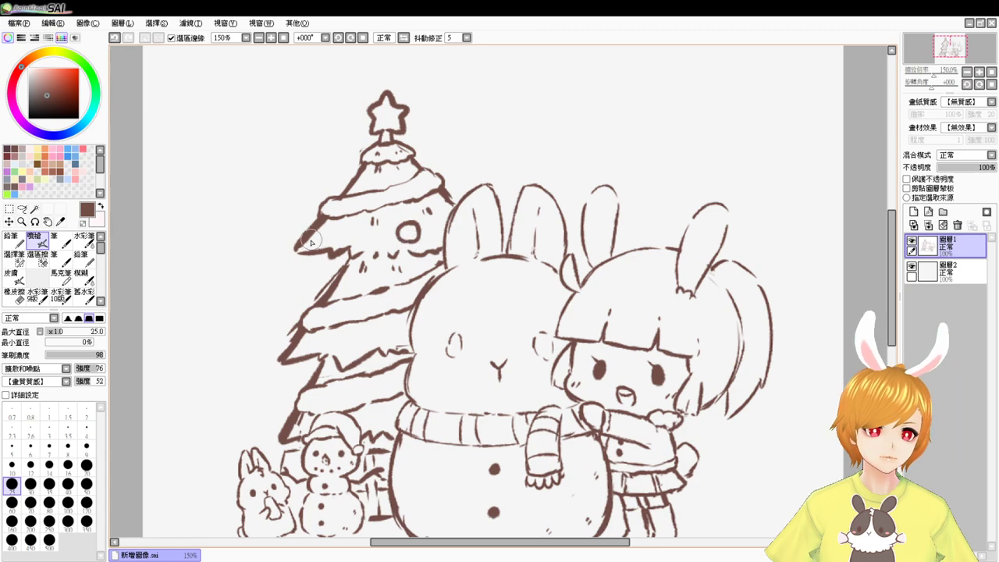
pyautogui.moveTo(318, 239)
pyautogui.mouseDown()
pyautogui.moveTo(333, 238)
pyautogui.moveTo(327, 228)
pyautogui.mouseUp()
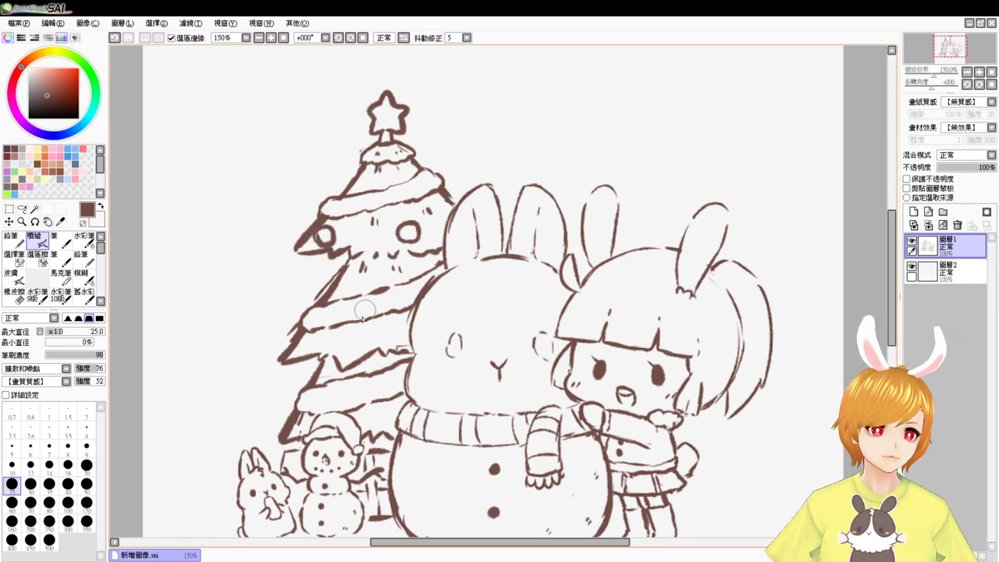
pyautogui.moveTo(357, 326)
pyautogui.mouseDown()
pyautogui.moveTo(349, 339)
pyautogui.moveTo(361, 331)
pyautogui.mouseUp()
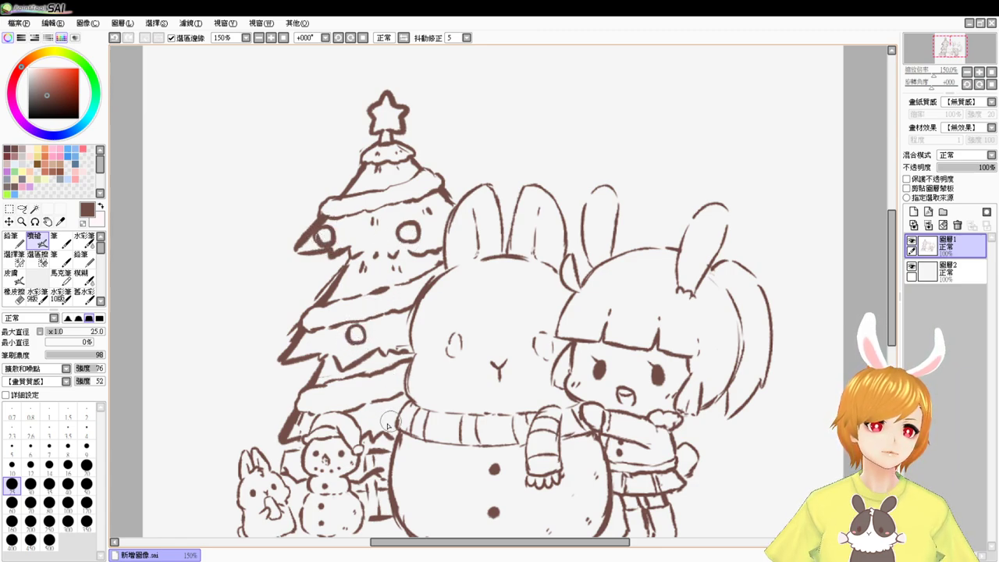
pyautogui.moveTo(378, 417)
pyautogui.mouseDown()
pyautogui.moveTo(381, 431)
pyautogui.moveTo(391, 426)
pyautogui.moveTo(382, 432)
pyautogui.mouseUp()
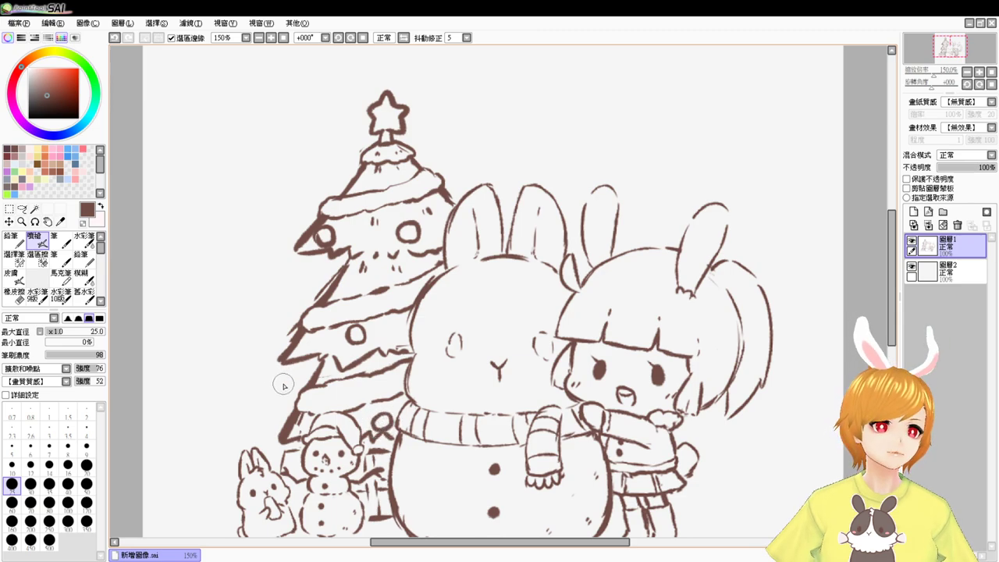
# Step: Draw a round ornament hanging from the middle tier's left tip and another hanging from the top tier's left tip
pyautogui.moveTo(283, 381)
pyautogui.mouseDown()
pyautogui.moveTo(296, 382)
pyautogui.moveTo(290, 369)
pyautogui.moveTo(283, 381)
pyautogui.moveTo(295, 395)
pyautogui.moveTo(281, 384)
pyautogui.mouseUp()
pyautogui.hotkey('ctrl', 'z')
pyautogui.hotkey('ctrl', 'z')
pyautogui.hotkey('ctrl', 'z')
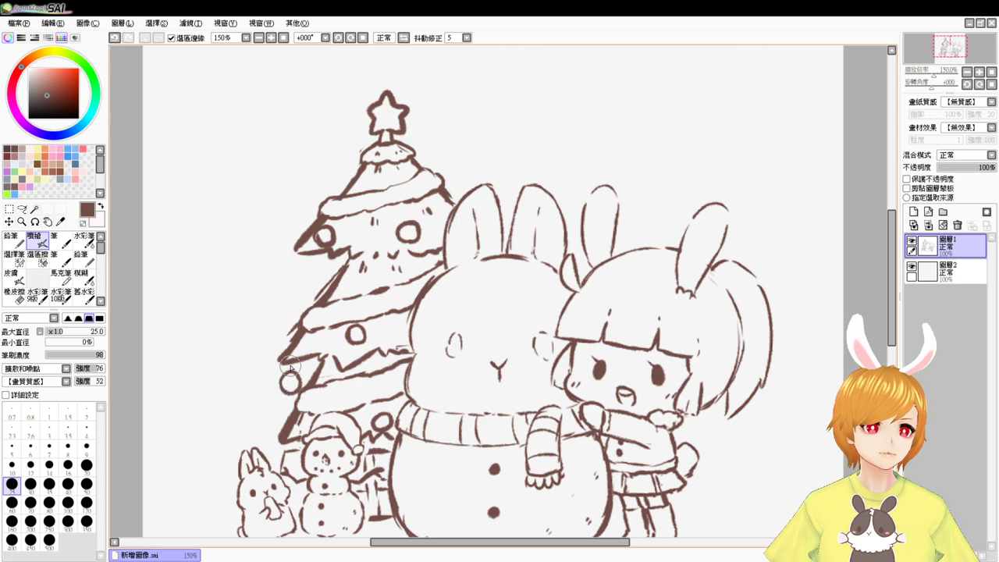
pyautogui.hotkey('ctrl', 'z')
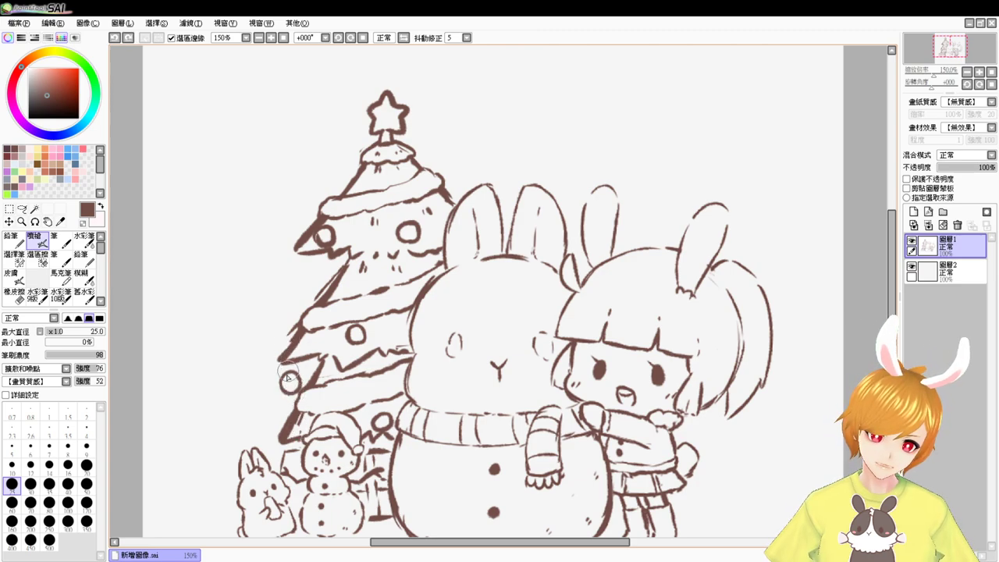
pyautogui.moveTo(289, 363); pyautogui.dragTo(288, 372)
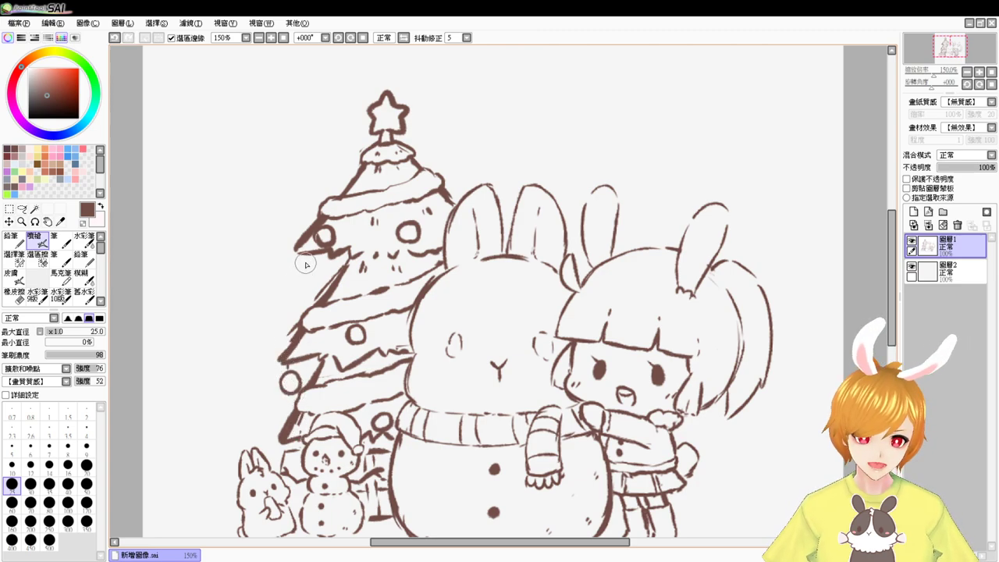
pyautogui.moveTo(304, 263)
pyautogui.mouseDown()
pyautogui.moveTo(299, 281)
pyautogui.moveTo(315, 282)
pyautogui.mouseUp()
pyautogui.hotkey('ctrl', 'z')
pyautogui.hotkey('ctrl', 'z')
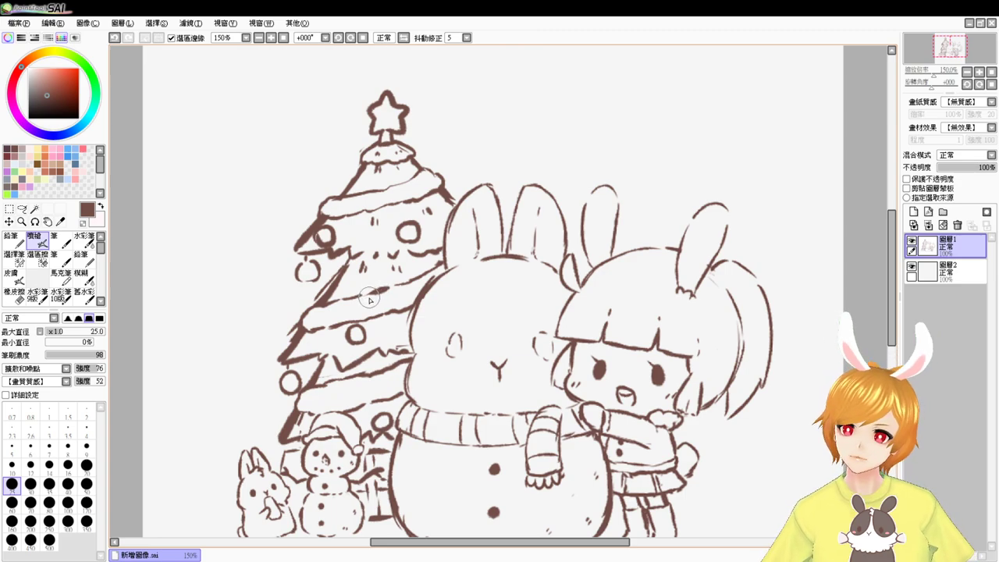
# Step: Set the brush size to 4 and draw patch markings on the small rabbit's face and a line across its body
pyautogui.moveTo(503, 414)
pyautogui.mouseDown()
pyautogui.moveTo(472, 367)
pyautogui.moveTo(463, 330)
pyautogui.moveTo(484, 340)
pyautogui.moveTo(609, 306)
pyautogui.mouseUp()
pyautogui.scroll(2, 485, 340)
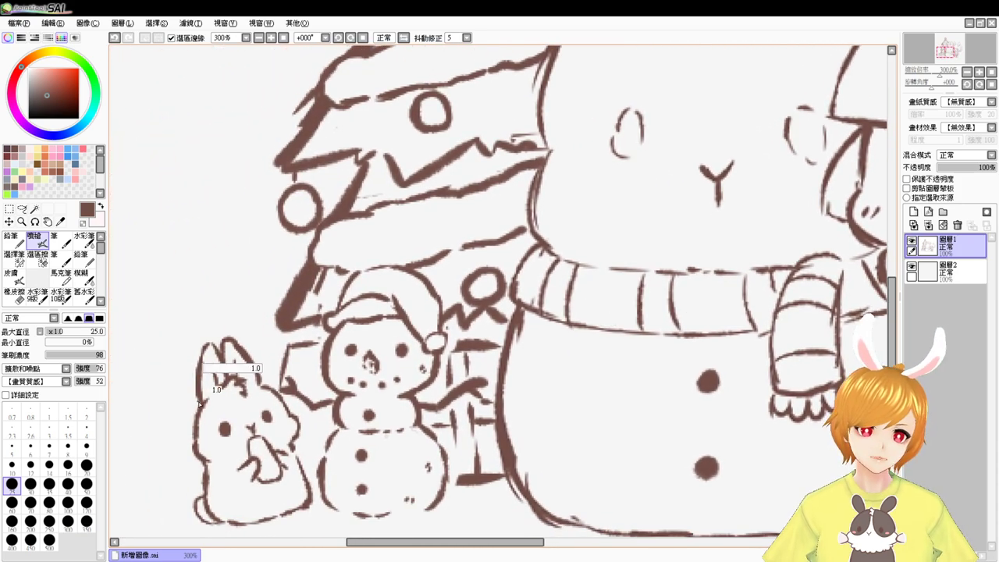
pyautogui.moveTo(200, 404); pyautogui.dragTo(203, 406)
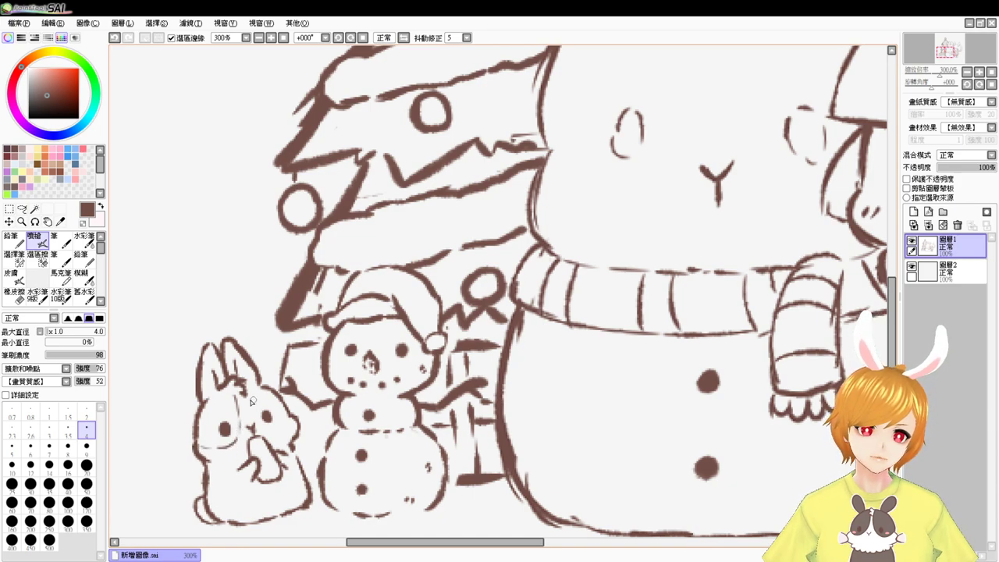
pyautogui.moveTo(248, 404)
pyautogui.mouseDown()
pyautogui.moveTo(268, 430)
pyautogui.moveTo(286, 428)
pyautogui.moveTo(271, 439)
pyautogui.mouseUp()
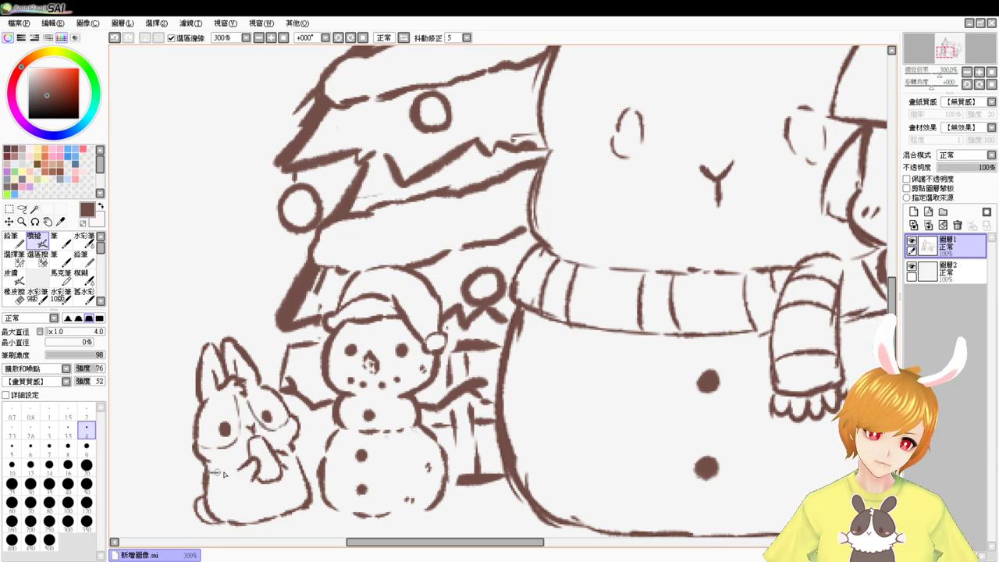
pyautogui.moveTo(224, 474); pyautogui.dragTo(252, 465)
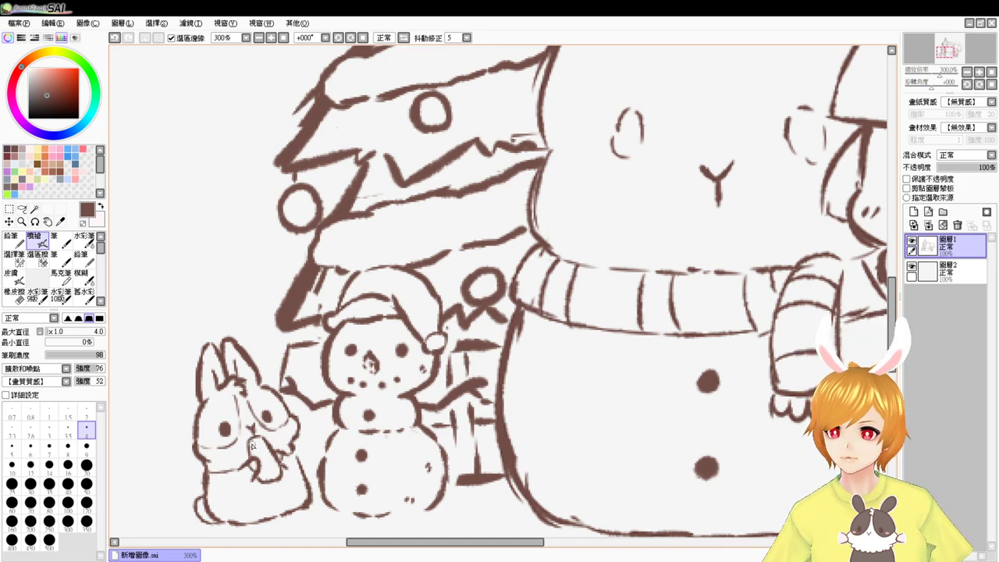
# Step: Draw a ribbon stripe on the gift box between the small rabbit and the snowman, undoing unwanted strokes
pyautogui.moveTo(253, 410); pyautogui.dragTo(270, 459)
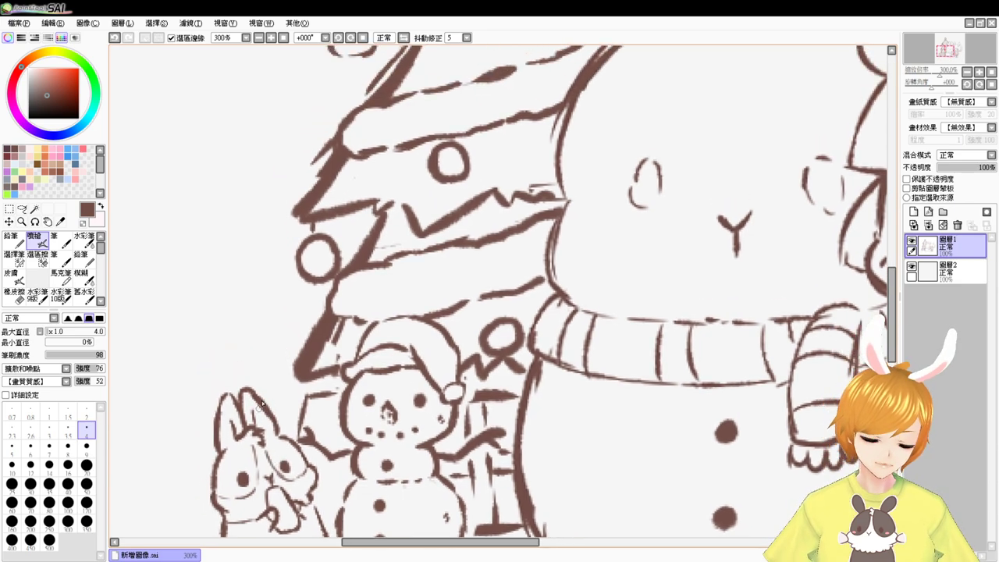
pyautogui.moveTo(327, 399); pyautogui.dragTo(323, 423)
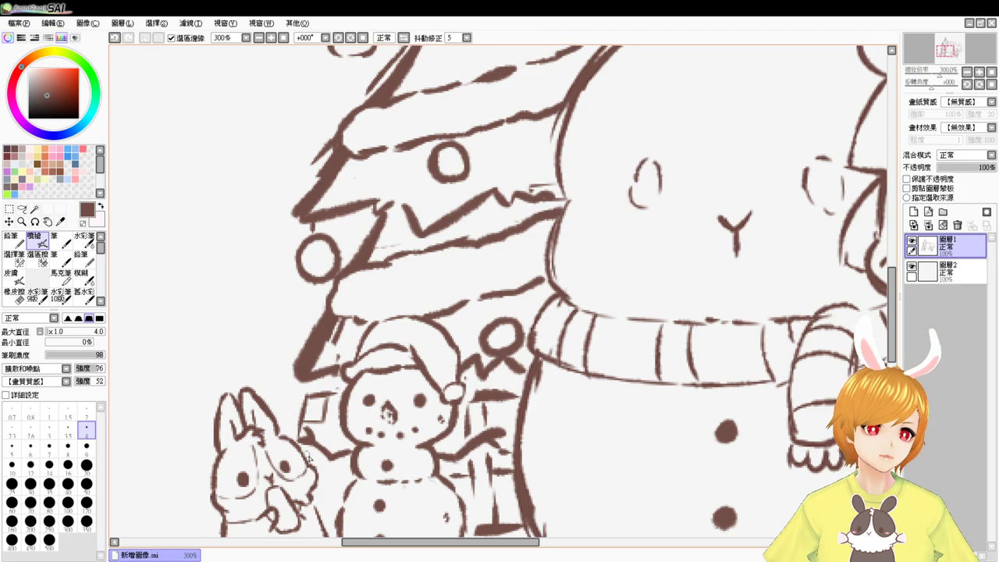
pyautogui.hotkey('ctrl', 'z')
pyautogui.hotkey('ctrl', 'z')
pyautogui.hotkey('ctrl', 'z')
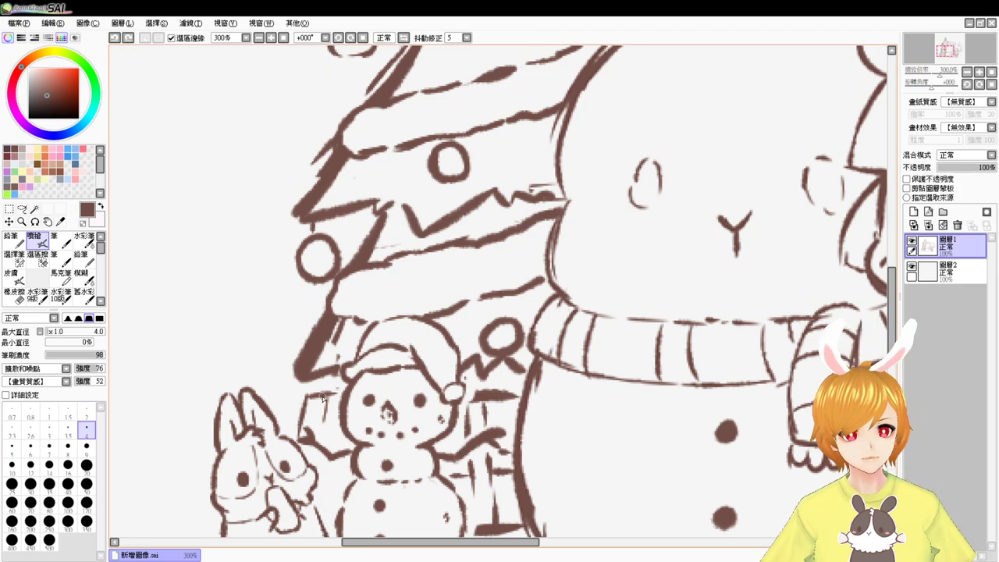
# Step: Set the brush size to 10 and draw a candy cane between the two round ornaments of the top tier
pyautogui.click(283, 38)
pyautogui.moveTo(756, 341)
pyautogui.mouseDown()
pyautogui.moveTo(725, 368)
pyautogui.moveTo(747, 374)
pyautogui.mouseUp()
pyautogui.scroll(2, 749, 381)
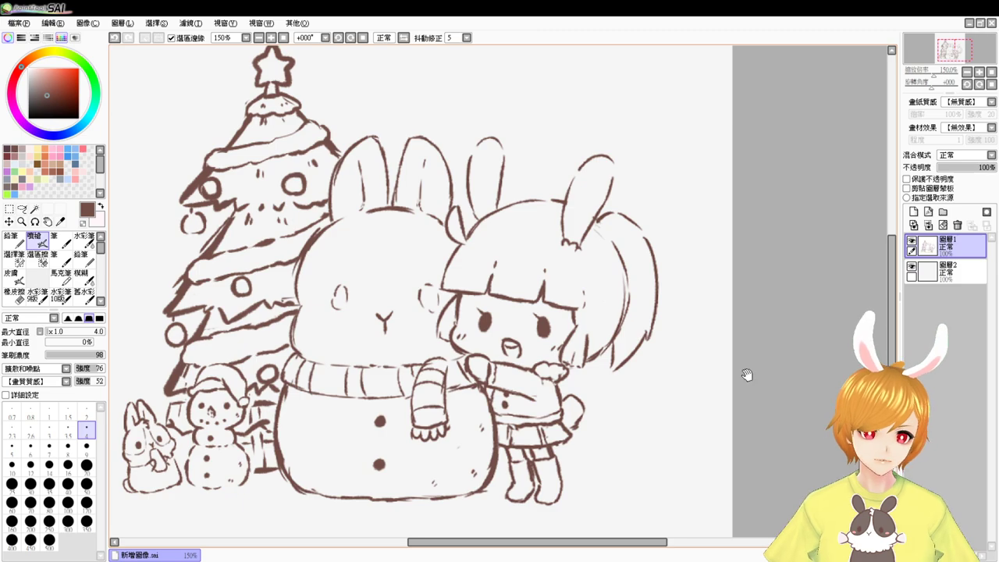
pyautogui.moveTo(551, 299); pyautogui.dragTo(629, 349)
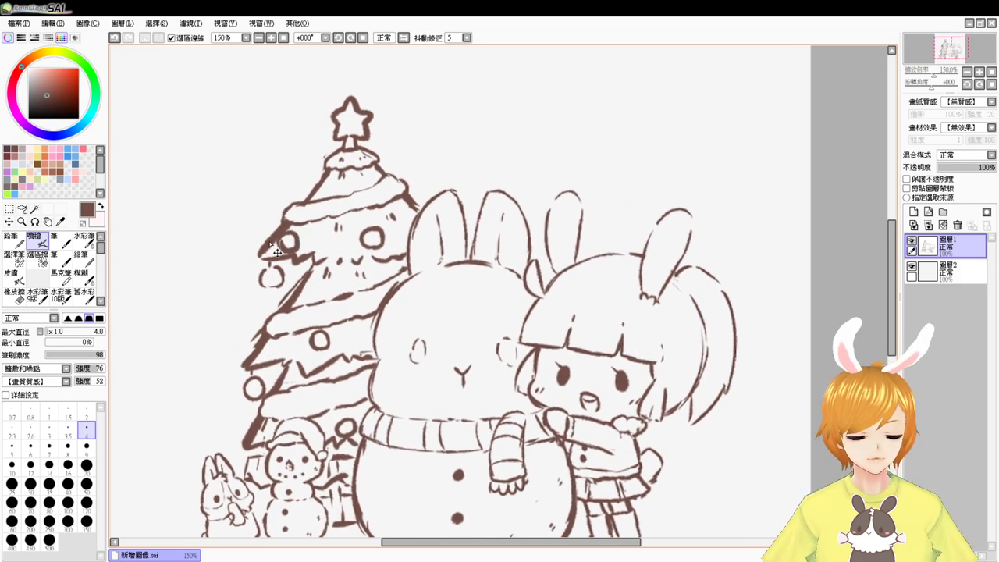
pyautogui.scroll(1, 274, 248)
pyautogui.moveTo(269, 242); pyautogui.dragTo(286, 276)
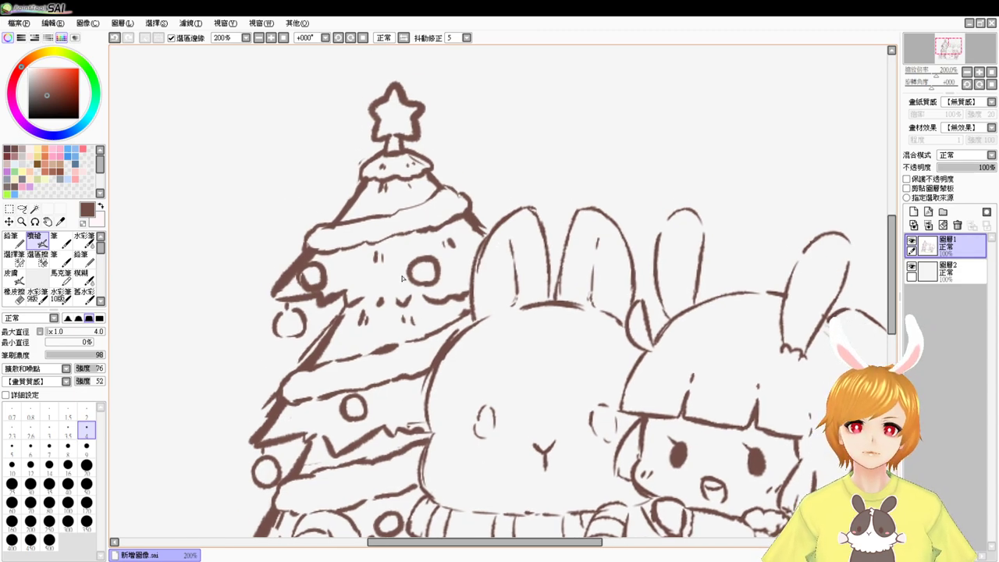
pyautogui.moveTo(381, 282)
pyautogui.mouseDown()
pyautogui.moveTo(382, 303)
pyautogui.moveTo(377, 282)
pyautogui.moveTo(371, 302)
pyautogui.moveTo(380, 304)
pyautogui.mouseUp()
pyautogui.hotkey('ctrl', 'z')
pyautogui.hotkey('ctrl', 'z')
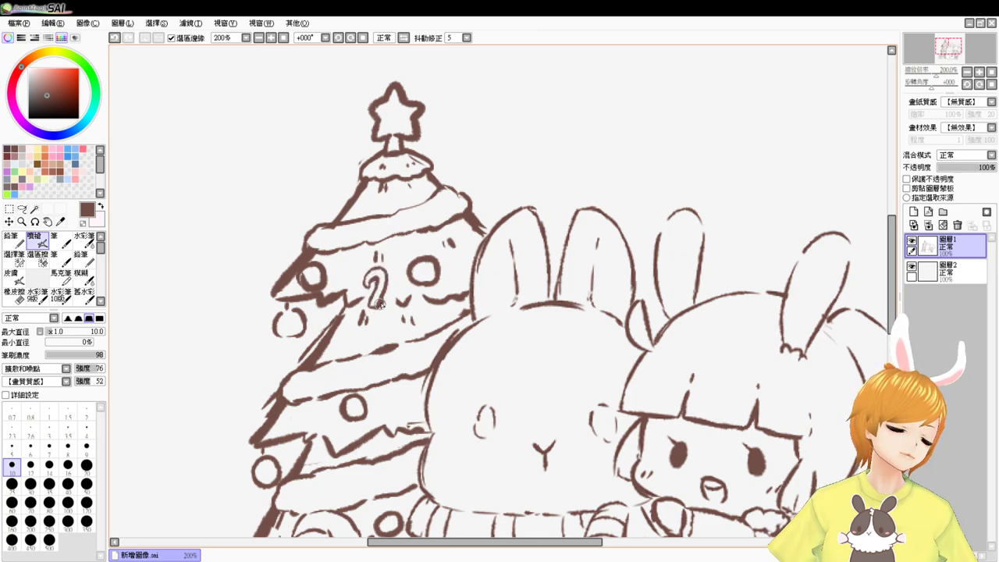
# Step: Draw a small carrot-shaped ornament between the middle tier's round ornament and the big rabbit's head
pyautogui.moveTo(402, 376); pyautogui.dragTo(401, 354)
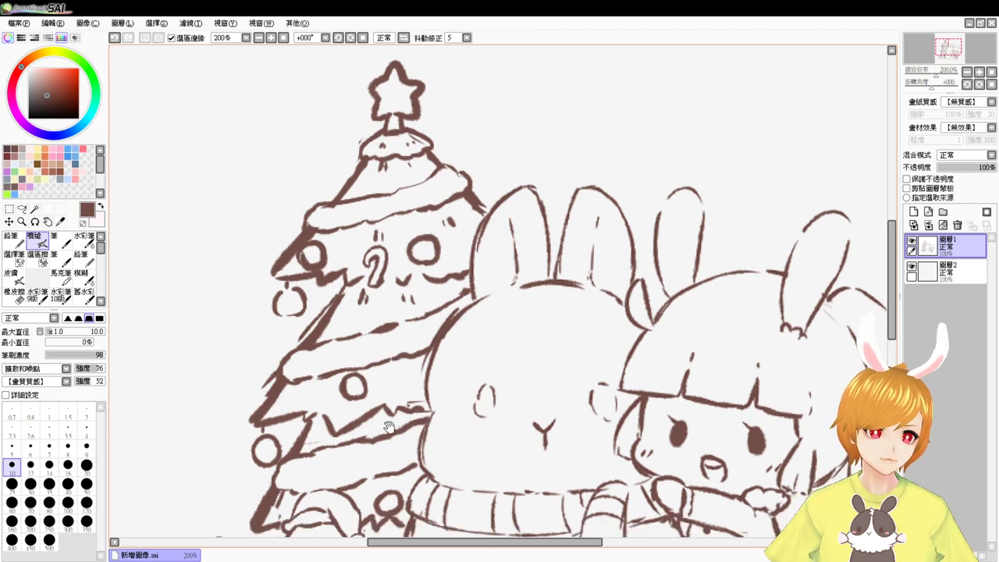
pyautogui.moveTo(388, 427); pyautogui.dragTo(407, 318)
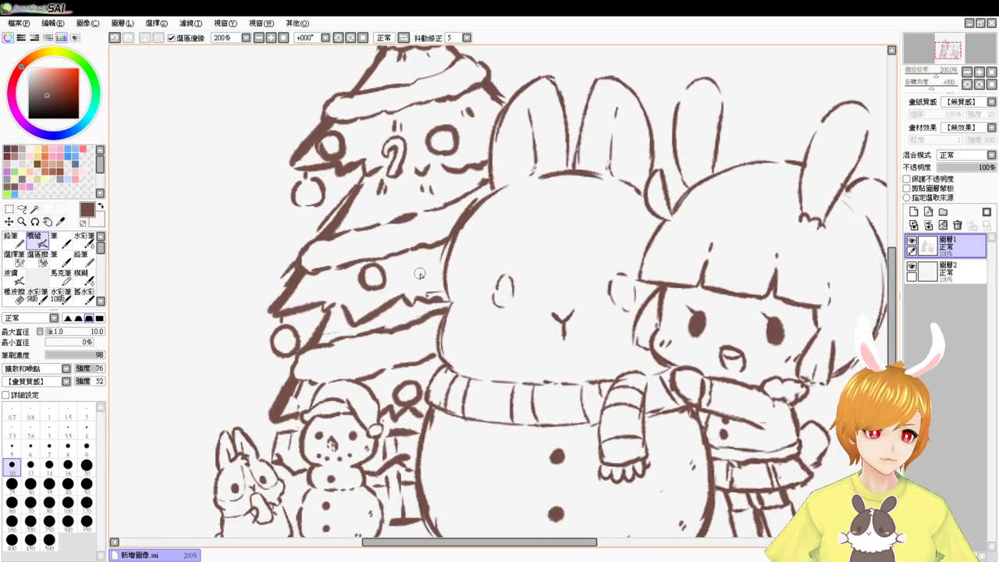
pyautogui.moveTo(420, 267); pyautogui.dragTo(426, 294)
pyautogui.hotkey('ctrl', 'z')
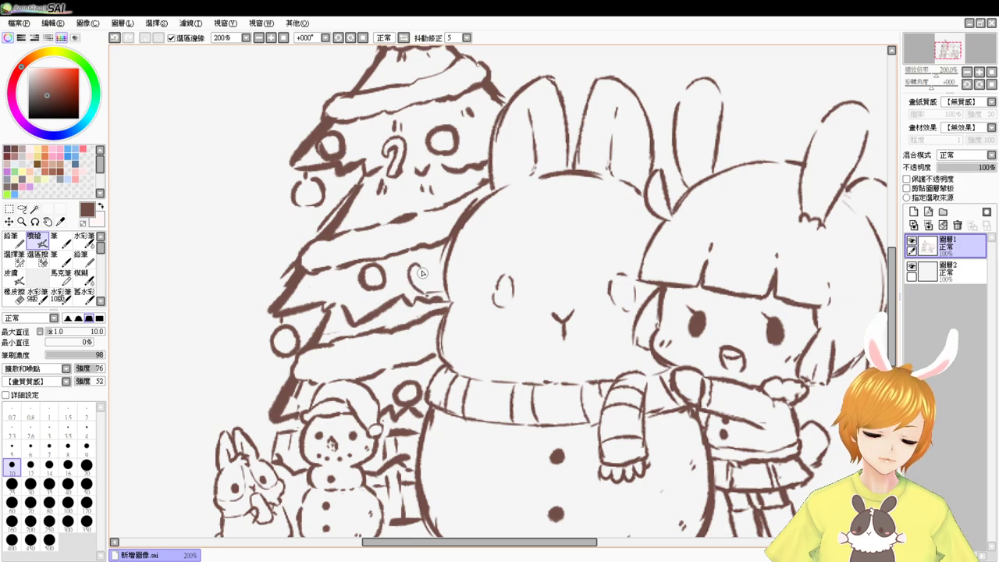
pyautogui.hotkey('ctrl', 'z')
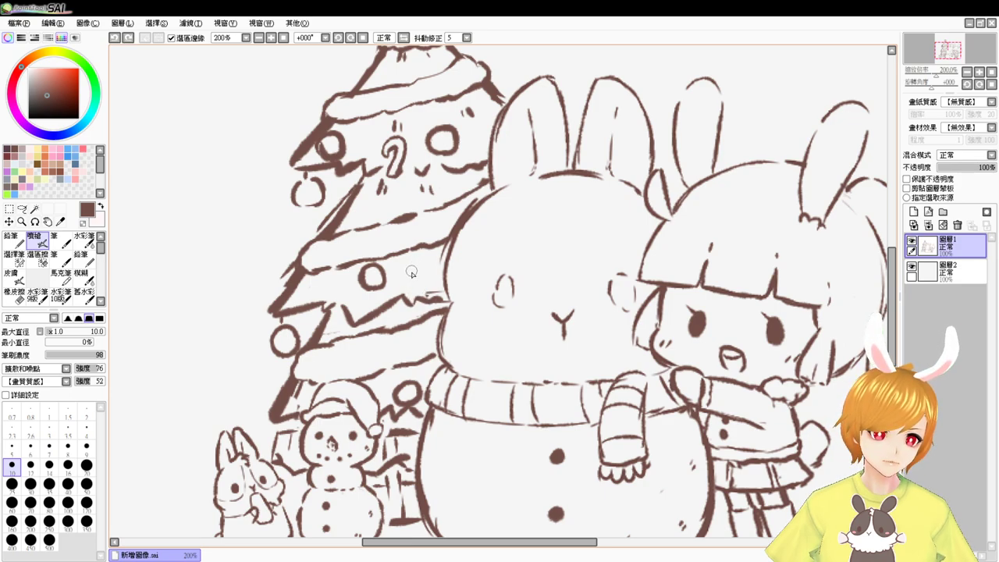
pyautogui.moveTo(417, 266)
pyautogui.mouseDown()
pyautogui.moveTo(422, 292)
pyautogui.moveTo(411, 288)
pyautogui.moveTo(406, 276)
pyautogui.moveTo(418, 270)
pyautogui.moveTo(409, 266)
pyautogui.moveTo(382, 363)
pyautogui.mouseUp()
# Step: Draw a round ornament at the right end of the top tier's garland band
pyautogui.moveTo(422, 273); pyautogui.dragTo(395, 332)
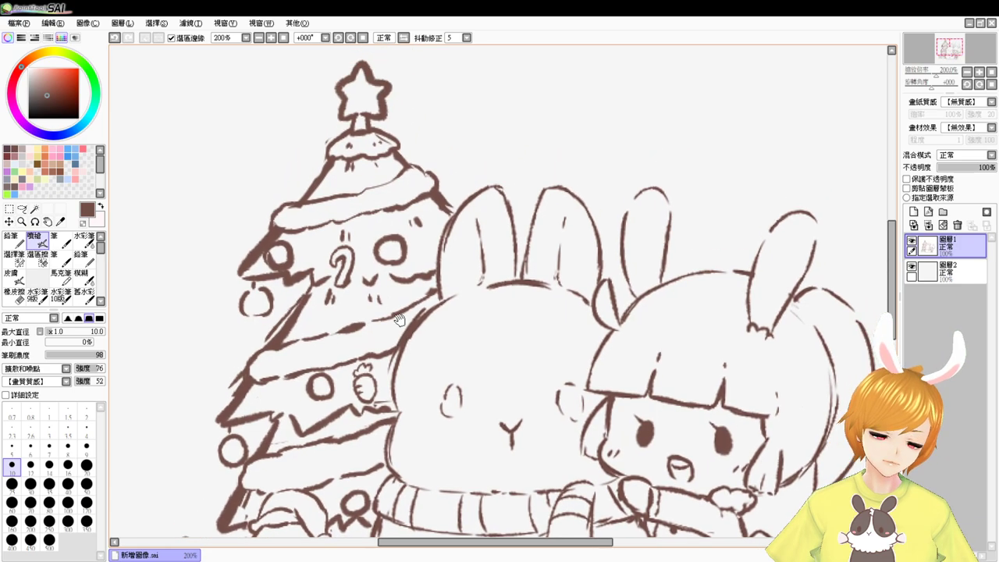
pyautogui.moveTo(439, 184)
pyautogui.mouseDown()
pyautogui.moveTo(457, 189)
pyautogui.moveTo(446, 196)
pyautogui.mouseUp()
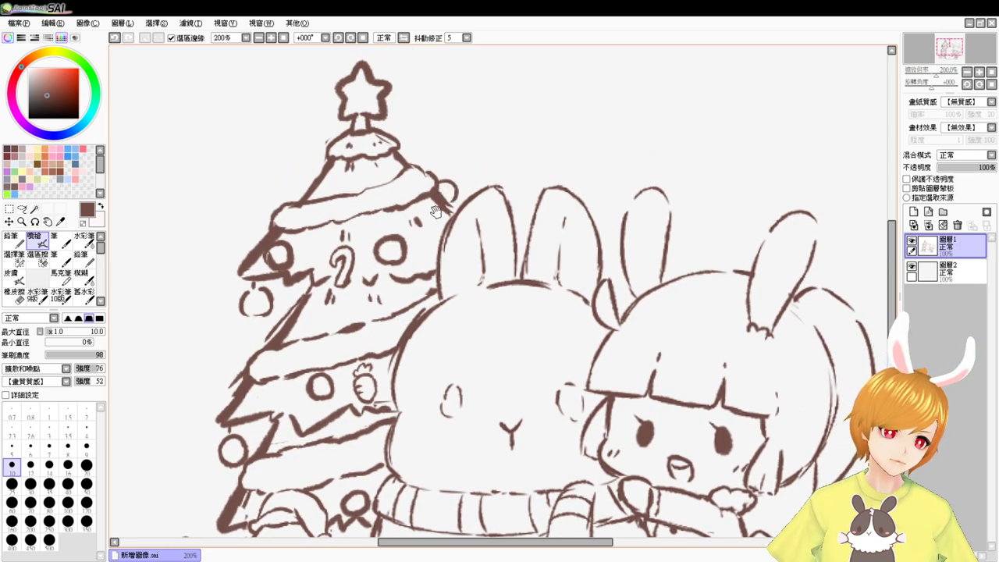
pyautogui.moveTo(428, 249); pyautogui.dragTo(418, 165)
pyautogui.moveTo(372, 364); pyautogui.dragTo(374, 355)
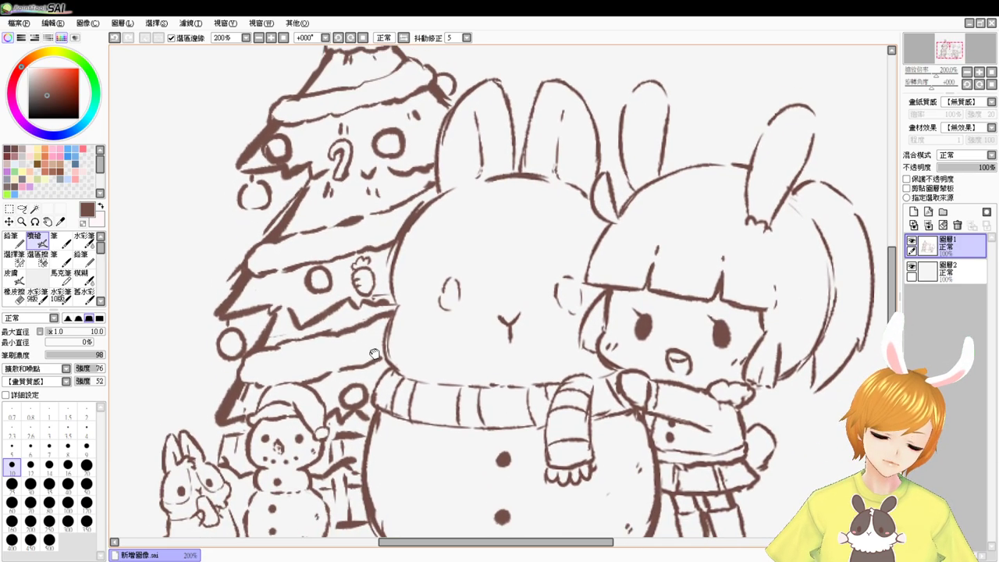
# Step: Free-transform the line sketch, enlarging it and repositioning it to fill more of the canvas
pyautogui.click(283, 37)
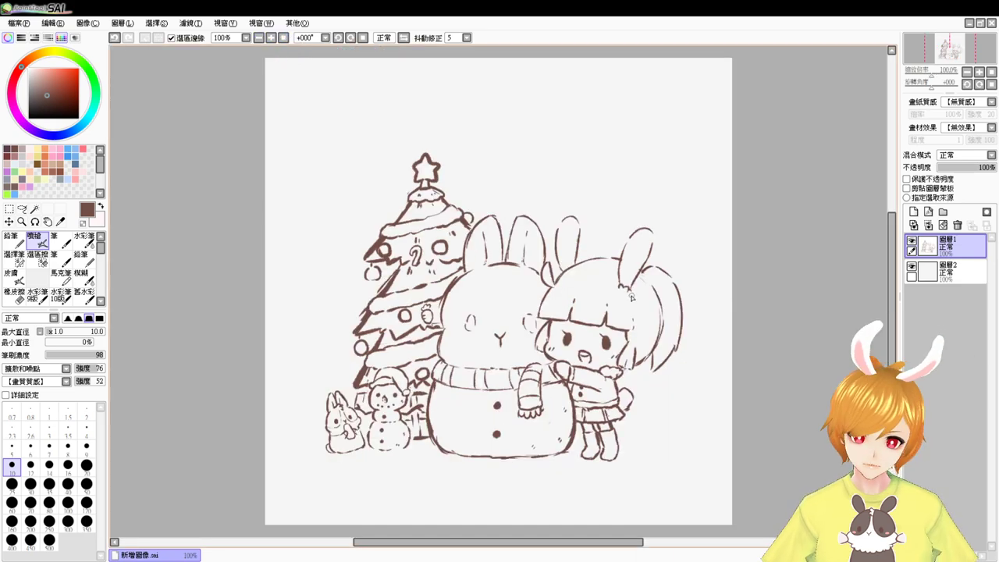
pyautogui.hotkey('ctrl', 't')
pyautogui.moveTo(638, 353); pyautogui.dragTo(602, 371)
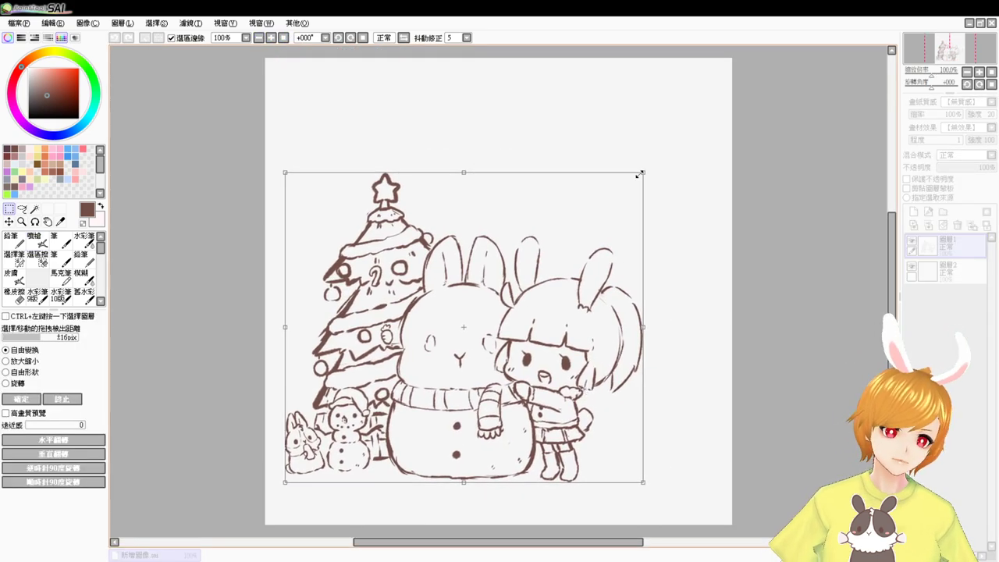
pyautogui.moveTo(644, 172); pyautogui.dragTo(725, 101)
pyautogui.moveTo(677, 206); pyautogui.dragTo(673, 200)
pyautogui.press('Return')
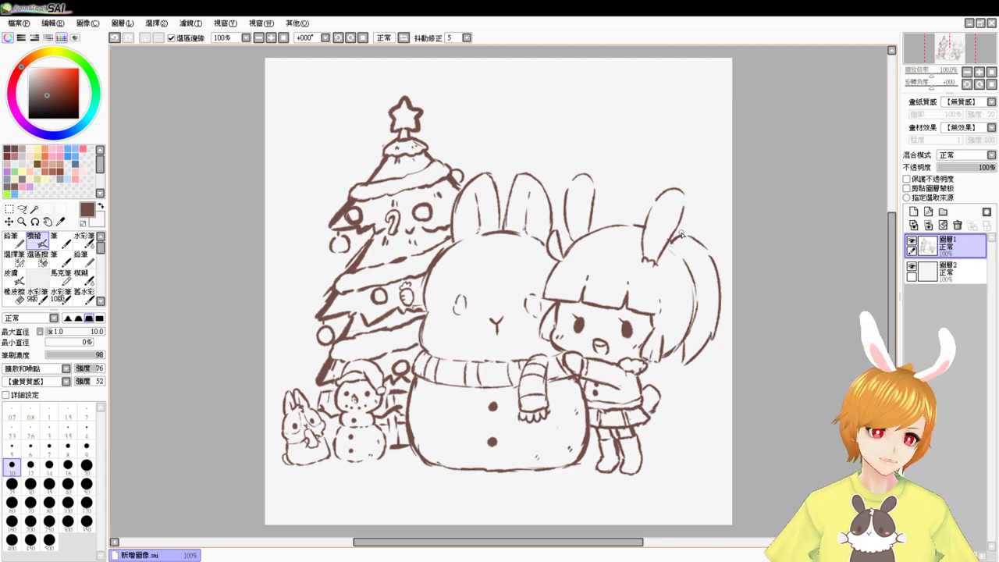
pyautogui.scroll(2, 527, 391)
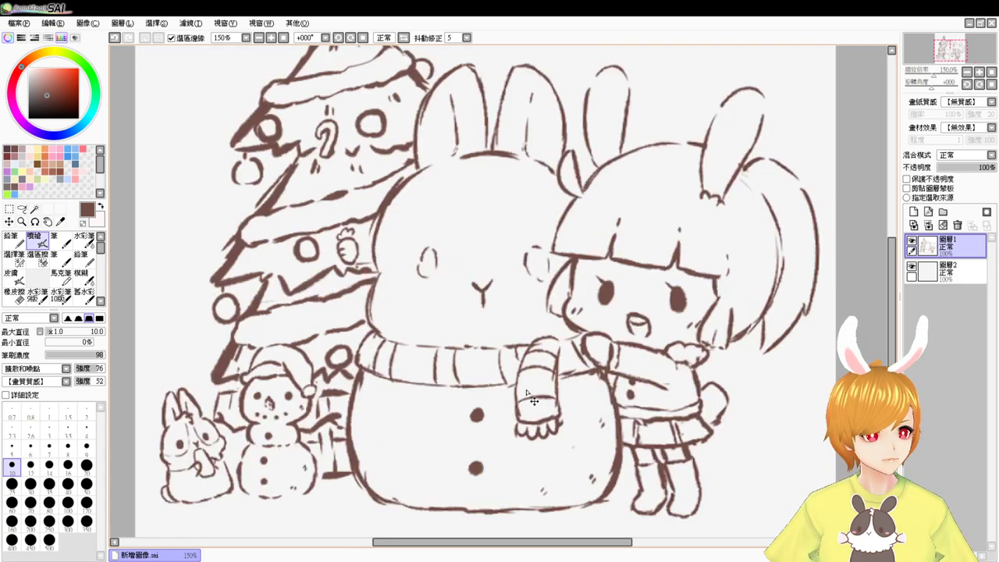
# Step: Lower the sketch layer's opacity to 30% and add a new layer above it for the line art
pyautogui.moveTo(704, 332); pyautogui.dragTo(728, 340)
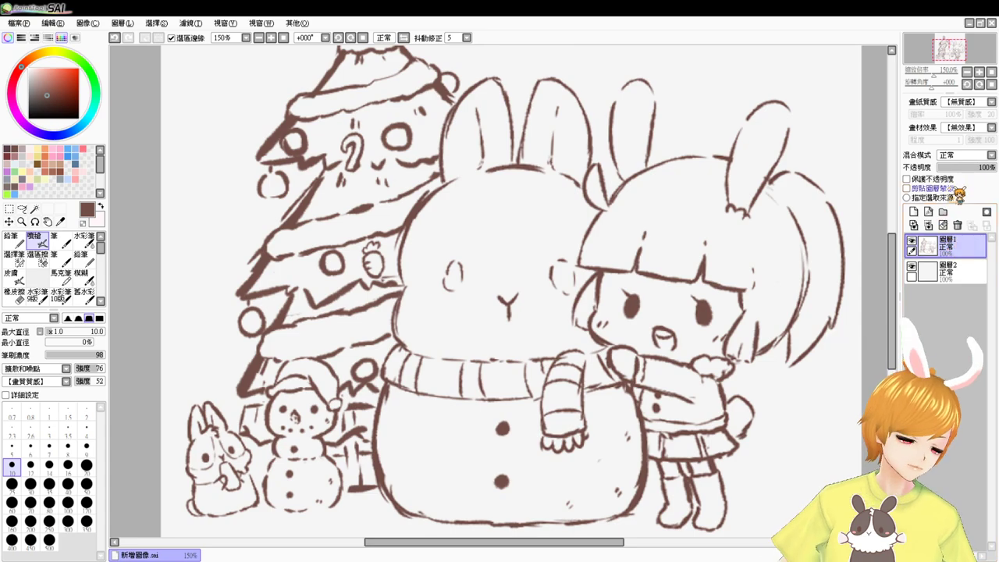
pyautogui.moveTo(984, 168); pyautogui.dragTo(958, 168)
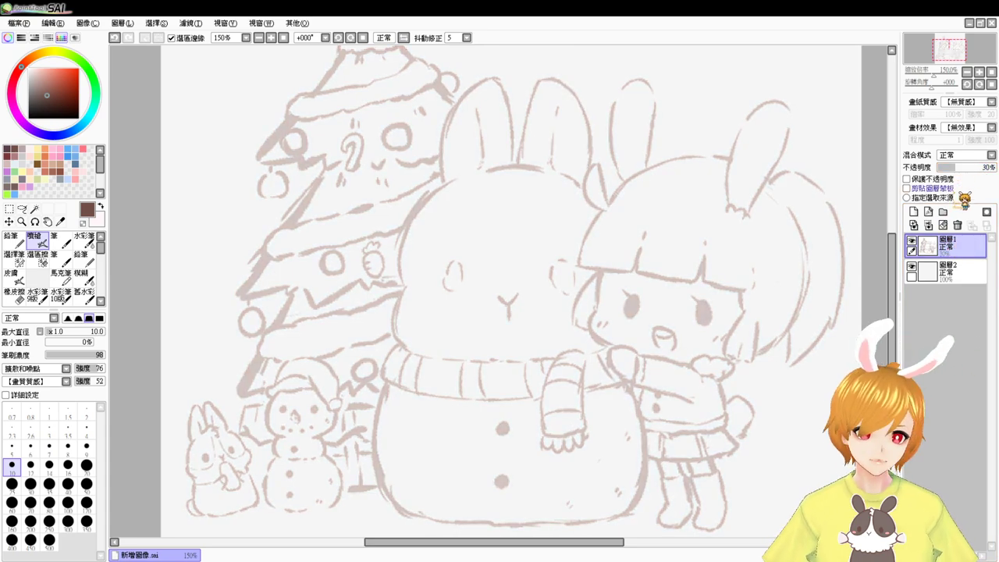
pyautogui.click(927, 214)
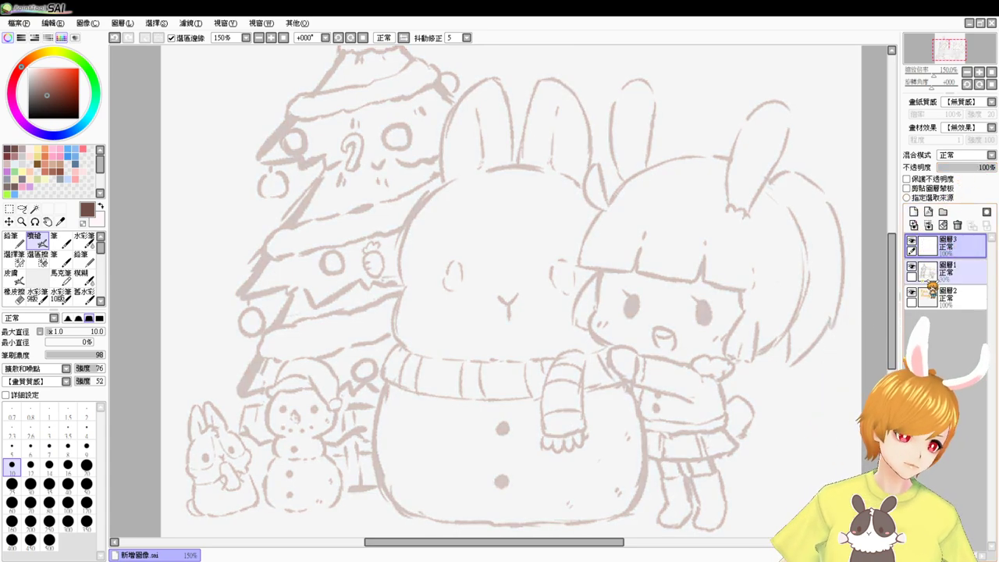
pyautogui.press('pageup')
pyautogui.moveTo(470, 248); pyautogui.dragTo(474, 295)
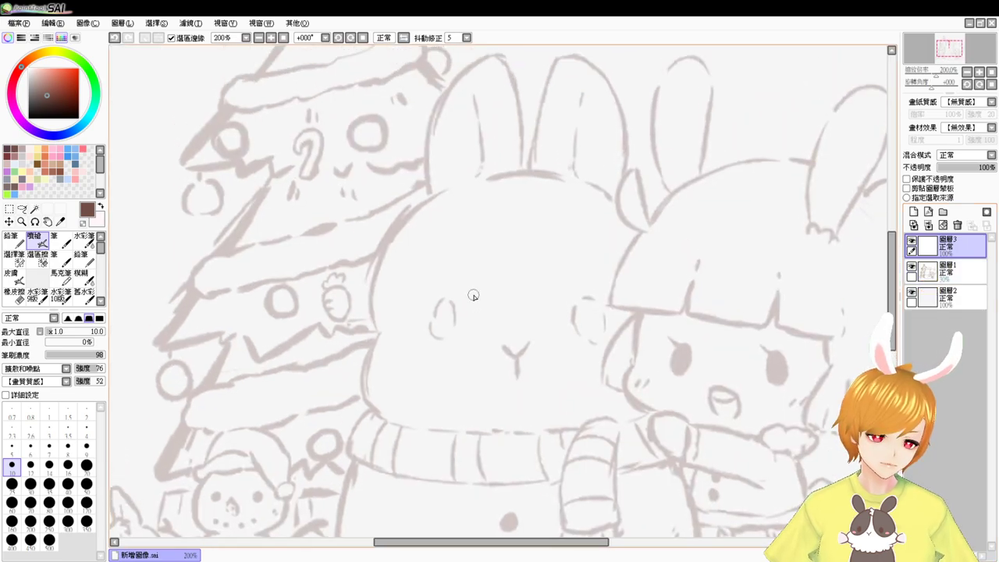
pyautogui.moveTo(400, 231); pyautogui.dragTo(418, 236)
pyautogui.moveTo(435, 199)
pyautogui.mouseDown()
pyautogui.moveTo(399, 226)
pyautogui.moveTo(370, 314)
pyautogui.mouseUp()
pyautogui.hotkey('ctrl', 'z')
# Step: Put the three layers into a new layer folder and make the empty line-art layer active, undoing the leftover stroke
pyautogui.click(943, 211)
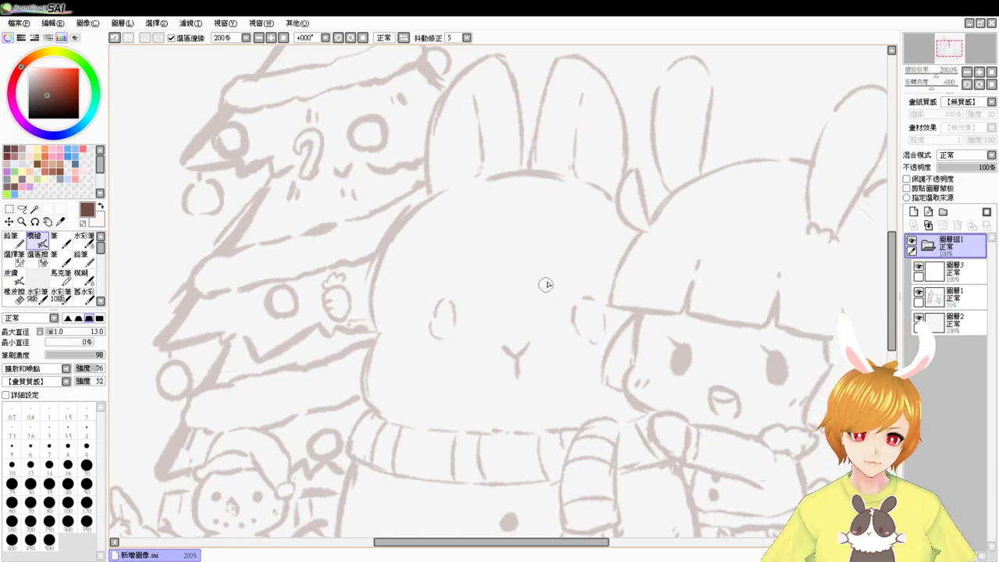
pyautogui.click(955, 278)
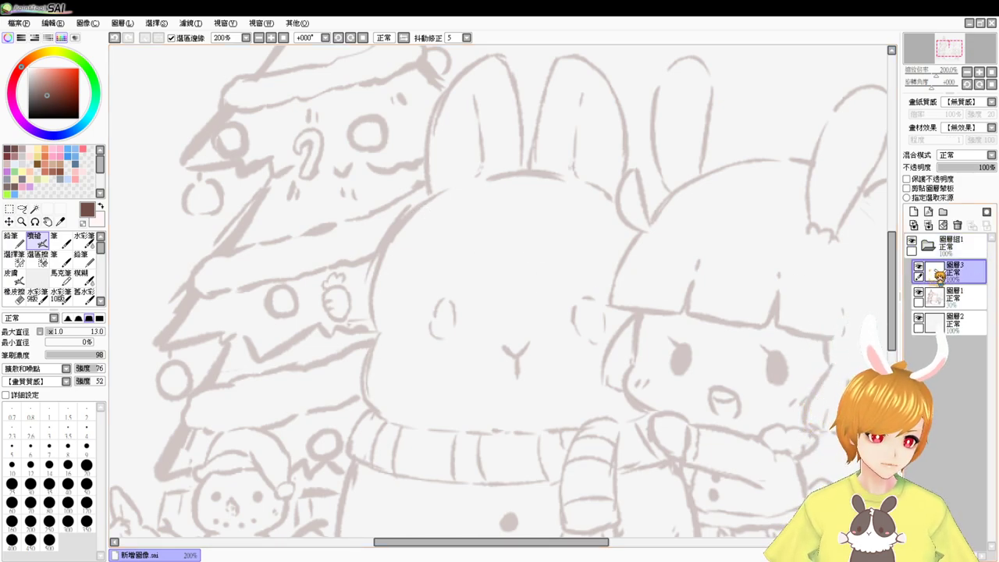
pyautogui.hotkey('ctrl', 'z')
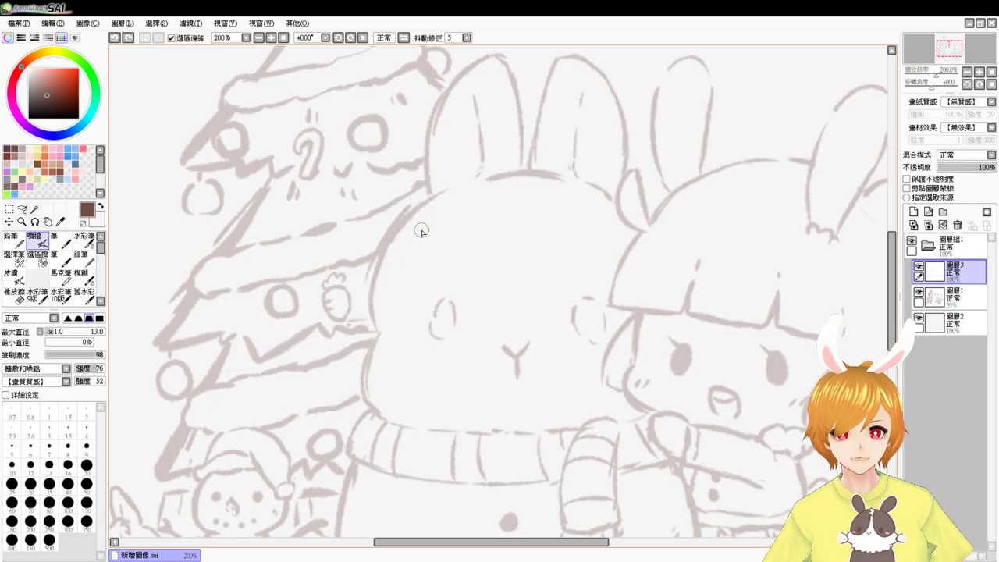
# Step: Ink the upper left contour of the big rabbit's head with brush size 13, redoing the stroke until the curve is smooth
pyautogui.moveTo(441, 192); pyautogui.dragTo(370, 304)
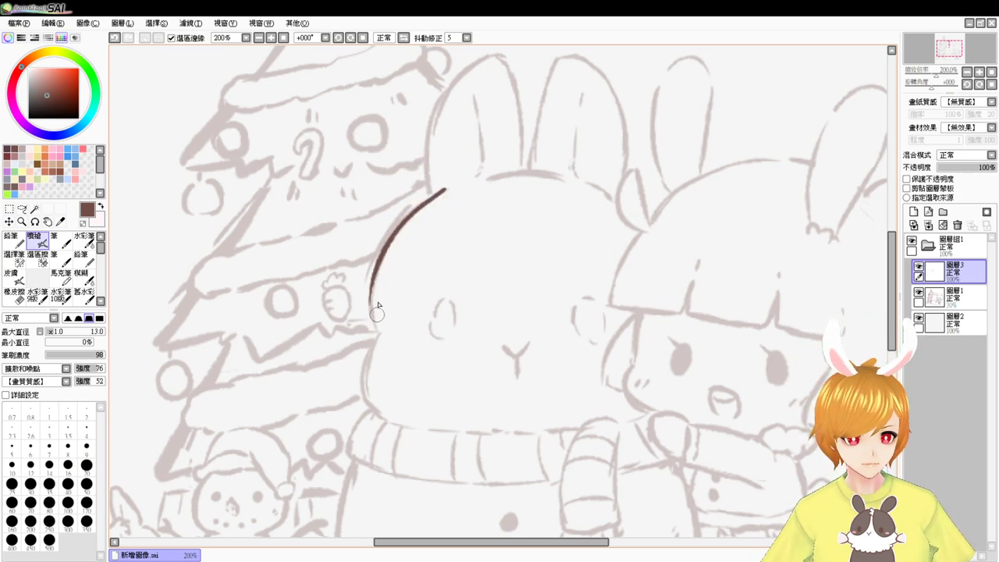
pyautogui.hotkey('ctrl', 'z')
pyautogui.moveTo(442, 187); pyautogui.dragTo(366, 325)
pyautogui.hotkey('ctrl', 'z')
pyautogui.moveTo(444, 188)
pyautogui.mouseDown()
pyautogui.moveTo(369, 295)
pyautogui.moveTo(370, 337)
pyautogui.moveTo(416, 222)
pyautogui.moveTo(374, 341)
pyautogui.mouseUp()
pyautogui.hotkey('ctrl', 'z')
pyautogui.hotkey('ctrl', 'z')
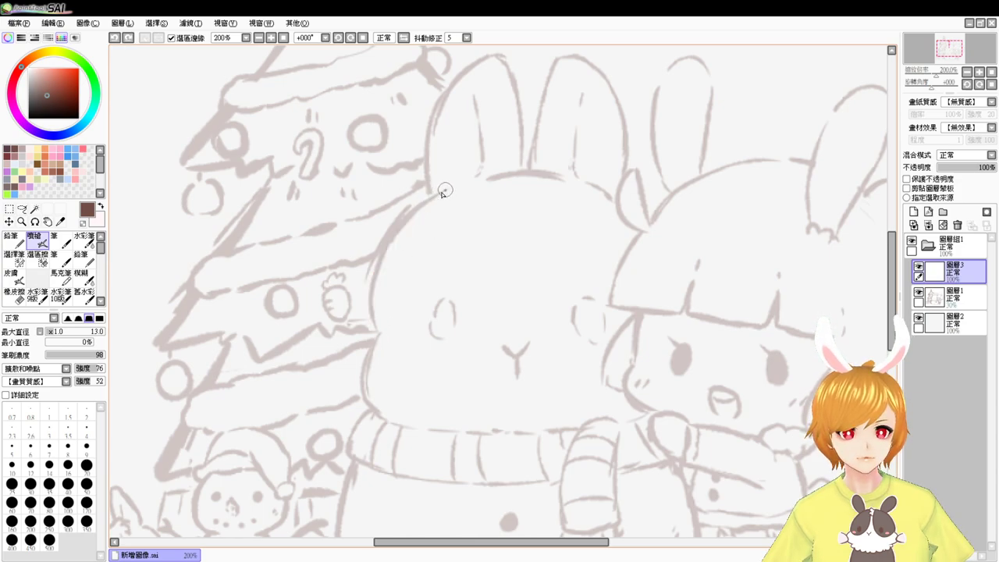
pyautogui.moveTo(442, 192); pyautogui.dragTo(370, 337)
pyautogui.hotkey('ctrl', 'z')
pyautogui.moveTo(441, 189); pyautogui.dragTo(375, 340)
pyautogui.hotkey('ctrl', 'z')
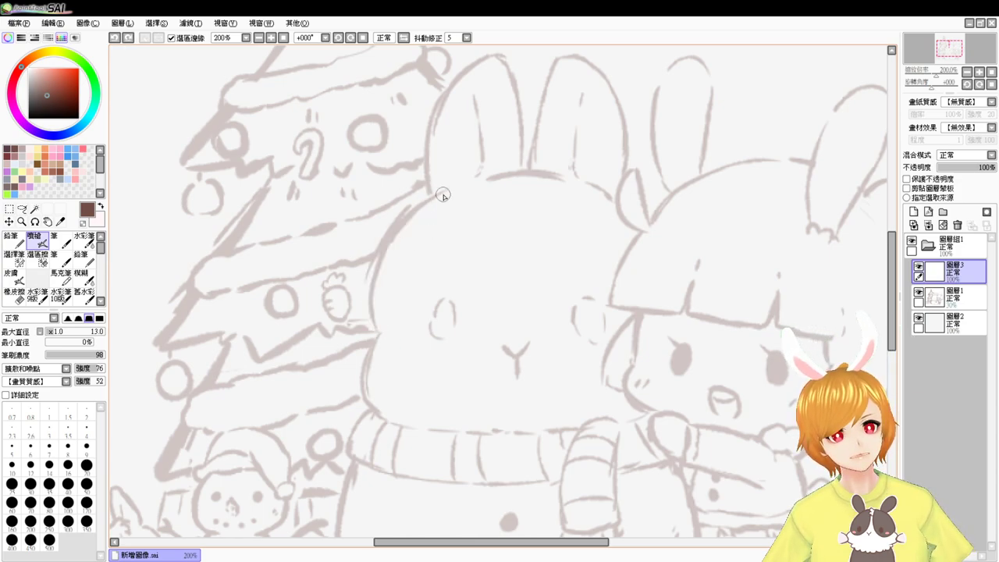
pyautogui.moveTo(442, 192)
pyautogui.mouseDown()
pyautogui.moveTo(418, 215)
pyautogui.moveTo(371, 343)
pyautogui.mouseUp()
pyautogui.hotkey('ctrl', 'z')
pyautogui.moveTo(445, 190); pyautogui.dragTo(374, 337)
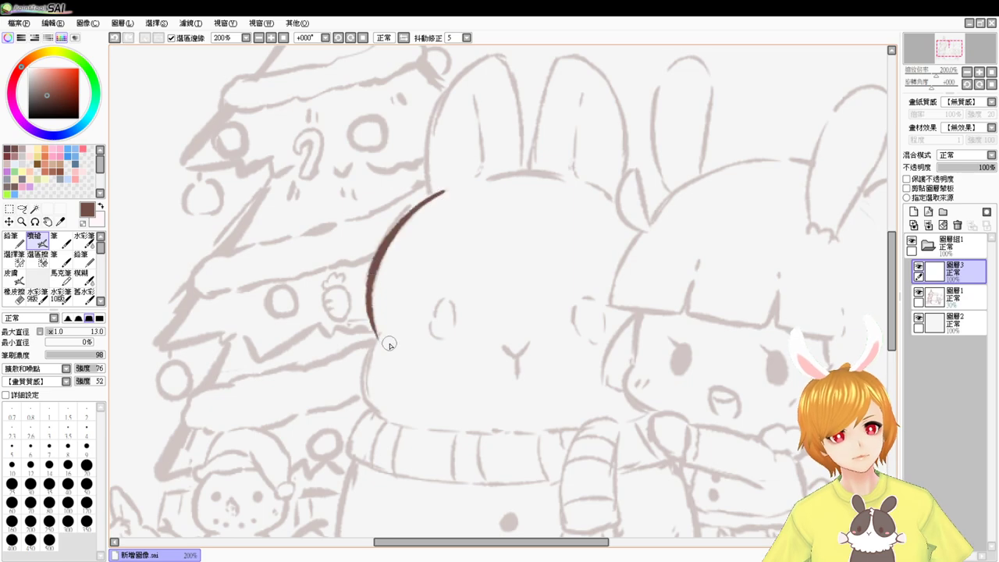
# Step: Ink the big rabbit's bulging left cheek from the end of the head contour down to the scarf
pyautogui.scroll(-3, 511, 313)
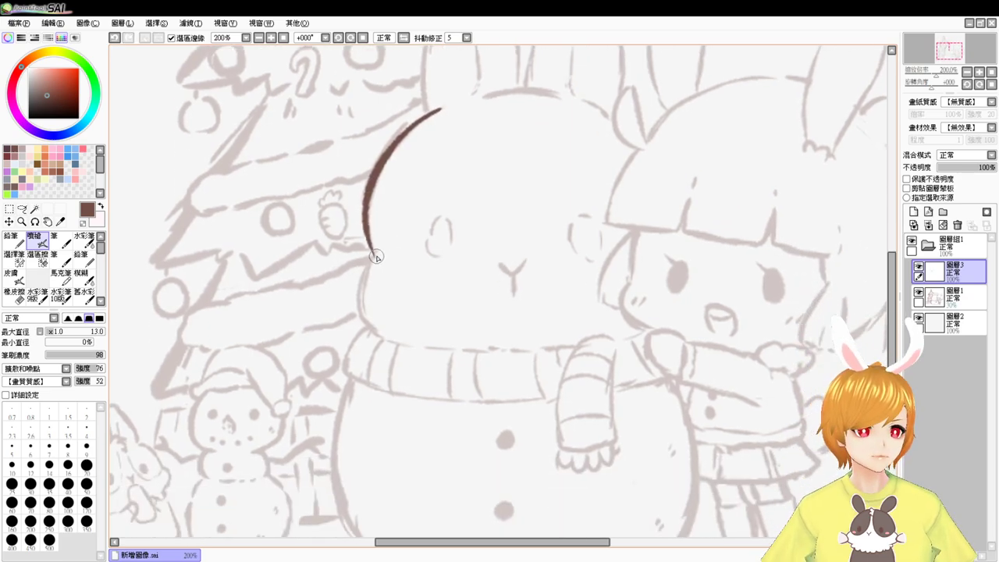
pyautogui.moveTo(376, 256)
pyautogui.mouseDown()
pyautogui.moveTo(363, 290)
pyautogui.moveTo(385, 333)
pyautogui.moveTo(366, 273)
pyautogui.moveTo(390, 339)
pyautogui.moveTo(371, 269)
pyautogui.moveTo(358, 295)
pyautogui.moveTo(374, 336)
pyautogui.mouseUp()
pyautogui.hotkey('ctrl', 'z')
pyautogui.hotkey('ctrl', 'z')
pyautogui.hotkey('ctrl', 'z')
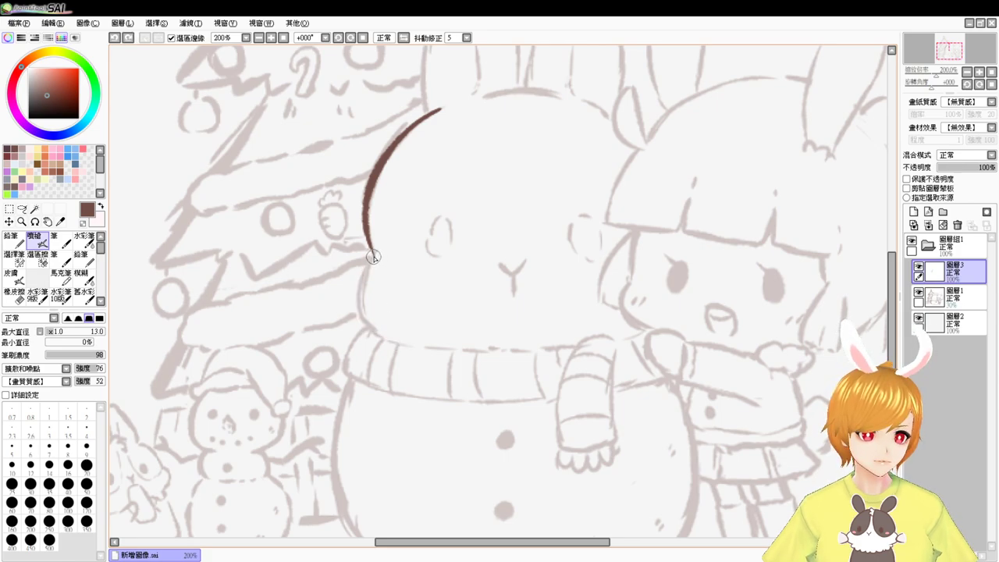
pyautogui.moveTo(373, 258)
pyautogui.mouseDown()
pyautogui.moveTo(354, 299)
pyautogui.moveTo(380, 334)
pyautogui.mouseUp()
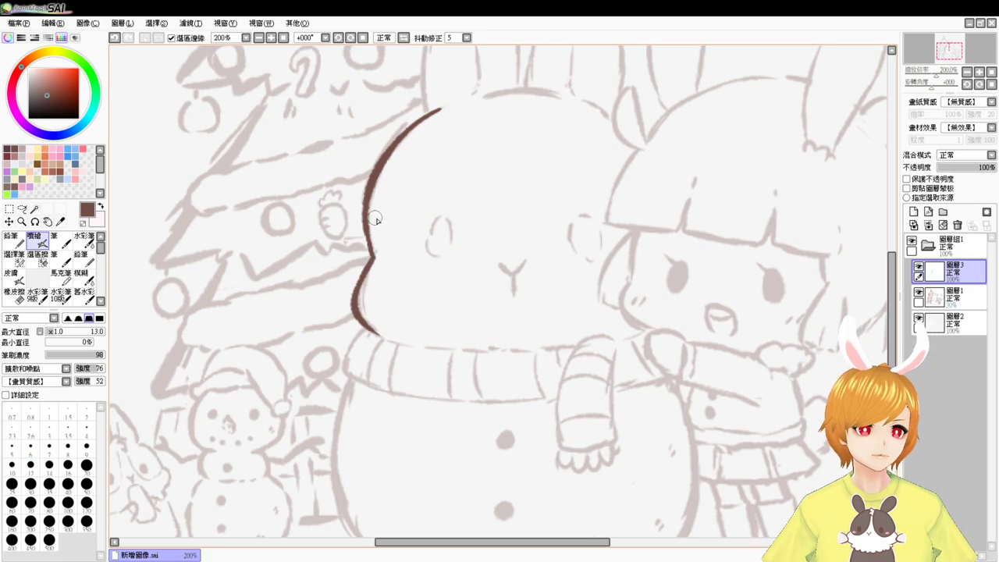
# Step: Ink the short arc on top of the big rabbit's head between the ears, redoing the stroke until it fits
pyautogui.moveTo(611, 307); pyautogui.dragTo(508, 374)
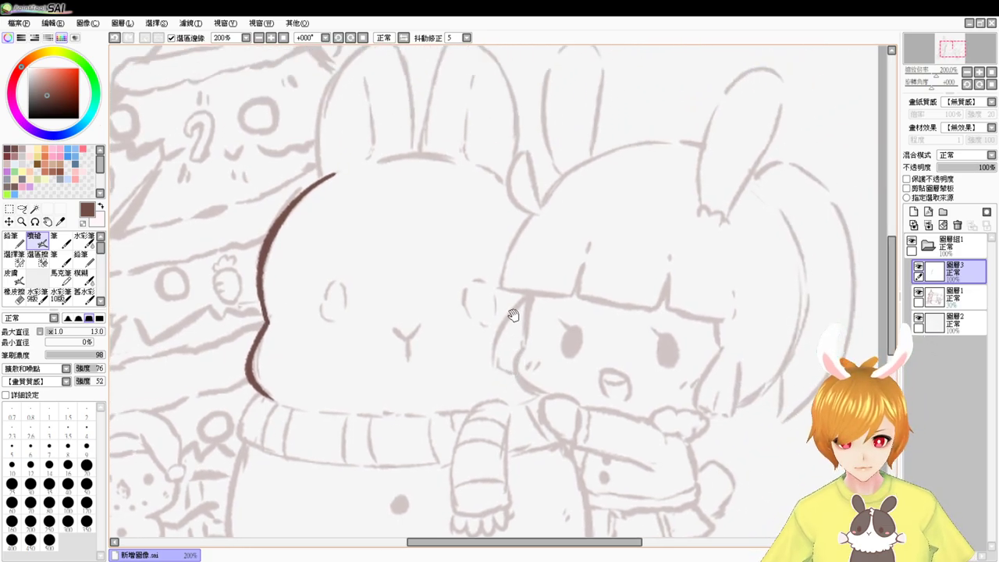
pyautogui.moveTo(514, 316); pyautogui.dragTo(520, 352)
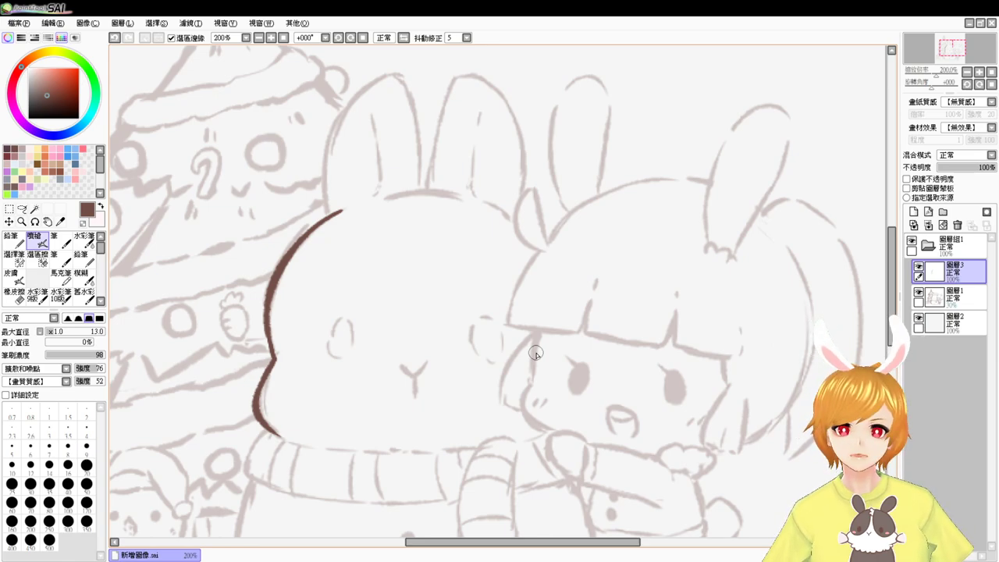
pyautogui.moveTo(383, 197)
pyautogui.mouseDown()
pyautogui.moveTo(413, 190)
pyautogui.moveTo(462, 198)
pyautogui.mouseUp()
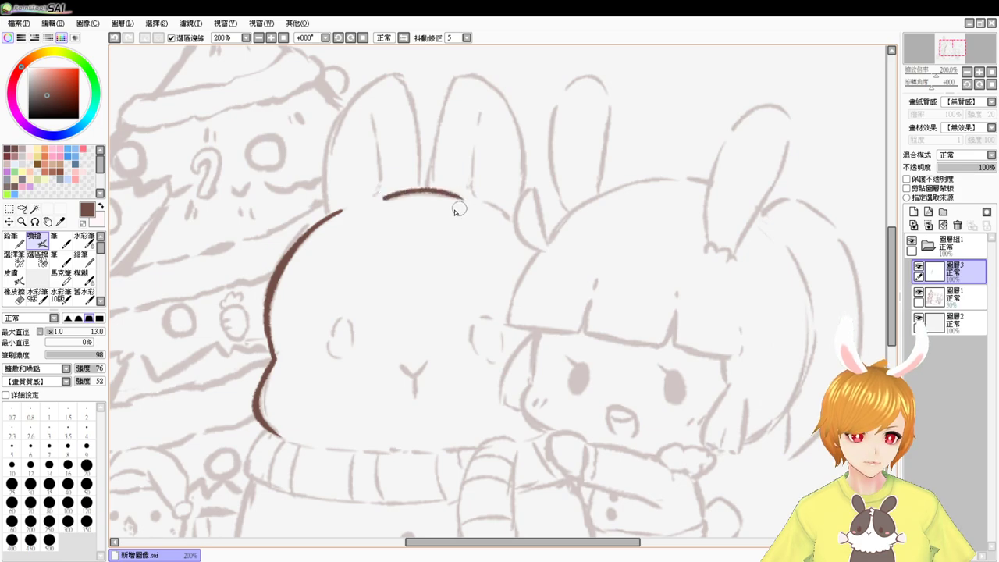
pyautogui.hotkey('ctrl', 'z')
pyautogui.moveTo(382, 197); pyautogui.dragTo(464, 200)
pyautogui.hotkey('ctrl', 'z')
pyautogui.moveTo(385, 197); pyautogui.dragTo(467, 202)
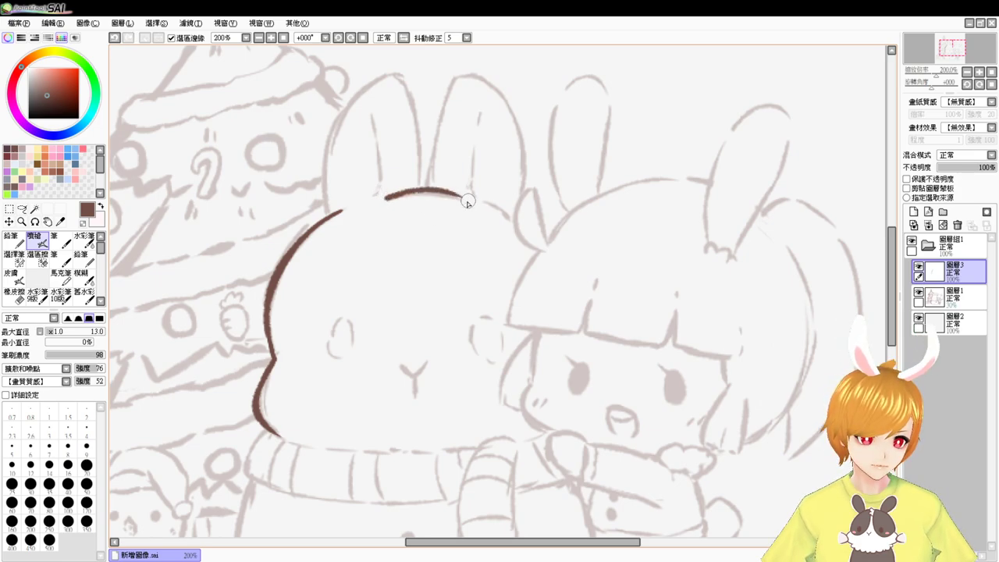
pyautogui.hotkey('ctrl', 'z')
pyautogui.moveTo(382, 196); pyautogui.dragTo(468, 210)
pyautogui.hotkey('ctrl', 'z')
pyautogui.moveTo(381, 197); pyautogui.dragTo(471, 216)
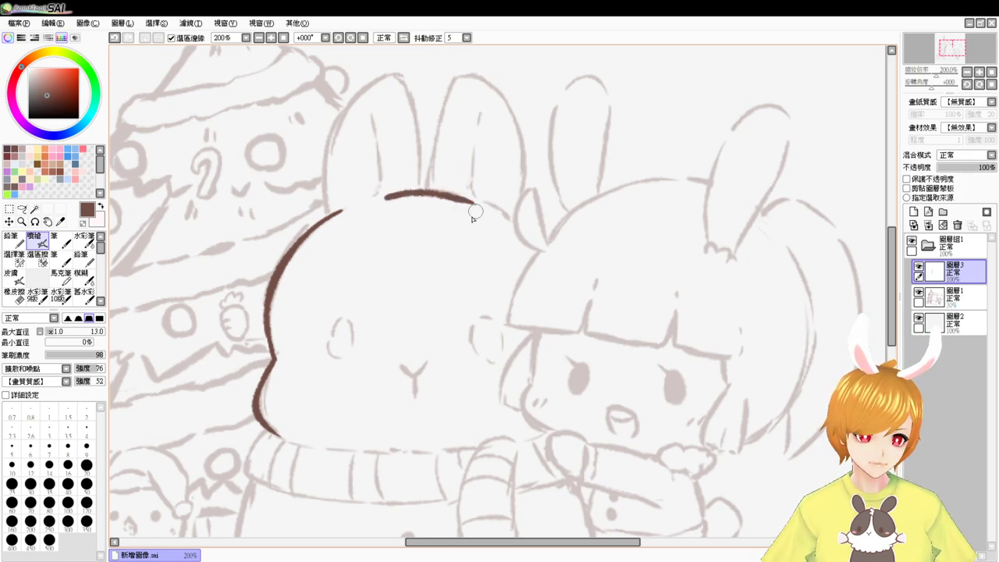
pyautogui.hotkey('ctrl', 'z')
pyautogui.moveTo(383, 197); pyautogui.dragTo(470, 210)
pyautogui.hotkey('ctrl', 'z')
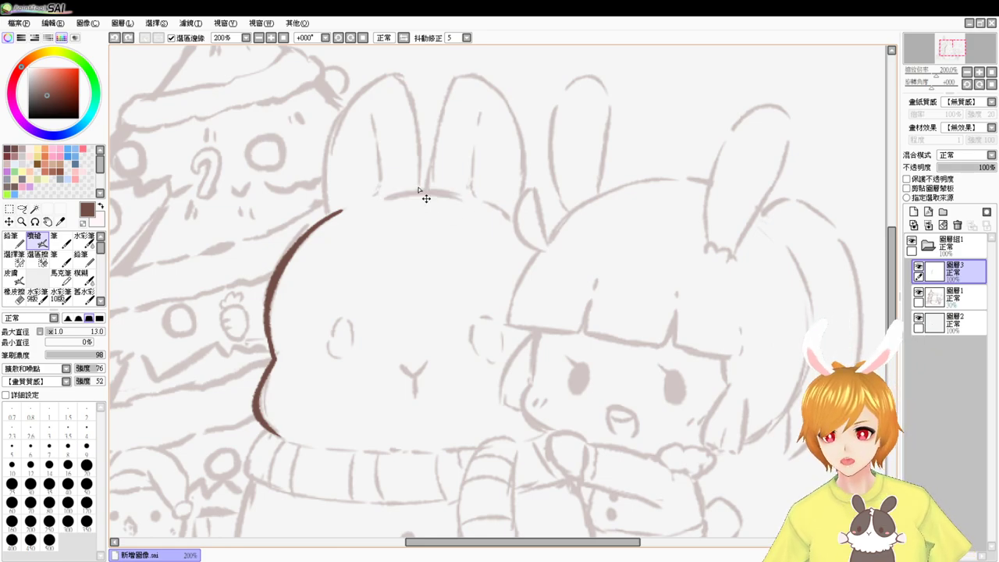
pyautogui.moveTo(384, 199)
pyautogui.mouseDown()
pyautogui.moveTo(422, 195)
pyautogui.moveTo(469, 212)
pyautogui.mouseUp()
pyautogui.hotkey('ctrl', 'z')
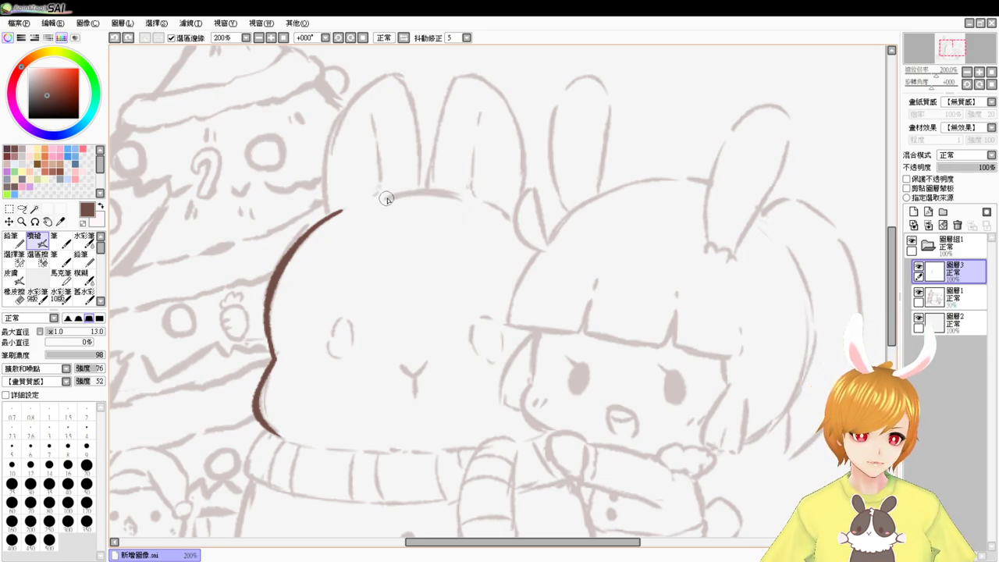
pyautogui.moveTo(387, 199); pyautogui.dragTo(467, 206)
pyautogui.hotkey('ctrl', 'z')
pyautogui.moveTo(388, 196); pyautogui.dragTo(470, 203)
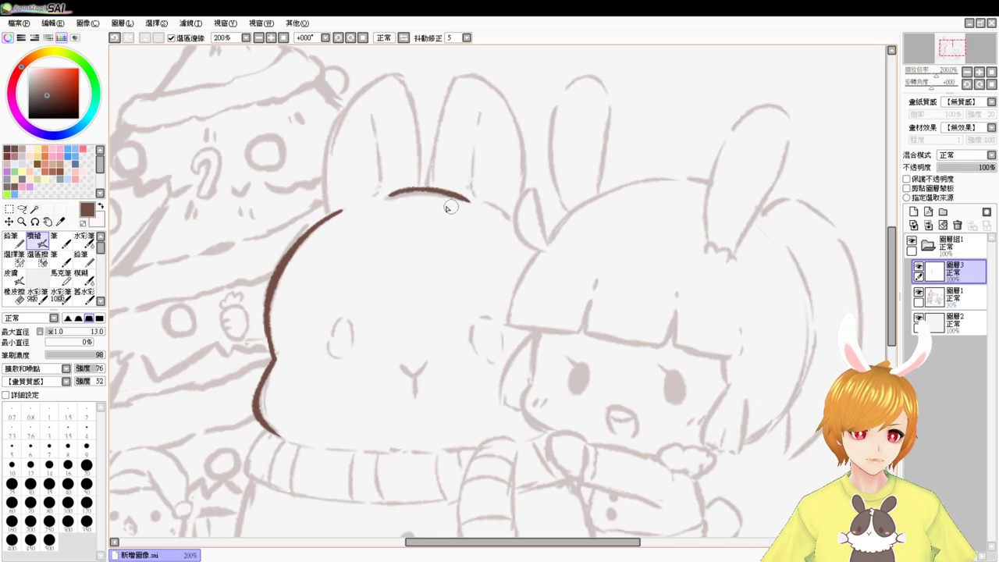
pyautogui.hotkey('ctrl', 'z')
pyautogui.moveTo(383, 196)
pyautogui.mouseDown()
pyautogui.moveTo(430, 195)
pyautogui.moveTo(464, 212)
pyautogui.mouseUp()
pyautogui.hotkey('ctrl', 'z')
pyautogui.moveTo(391, 196); pyautogui.dragTo(473, 209)
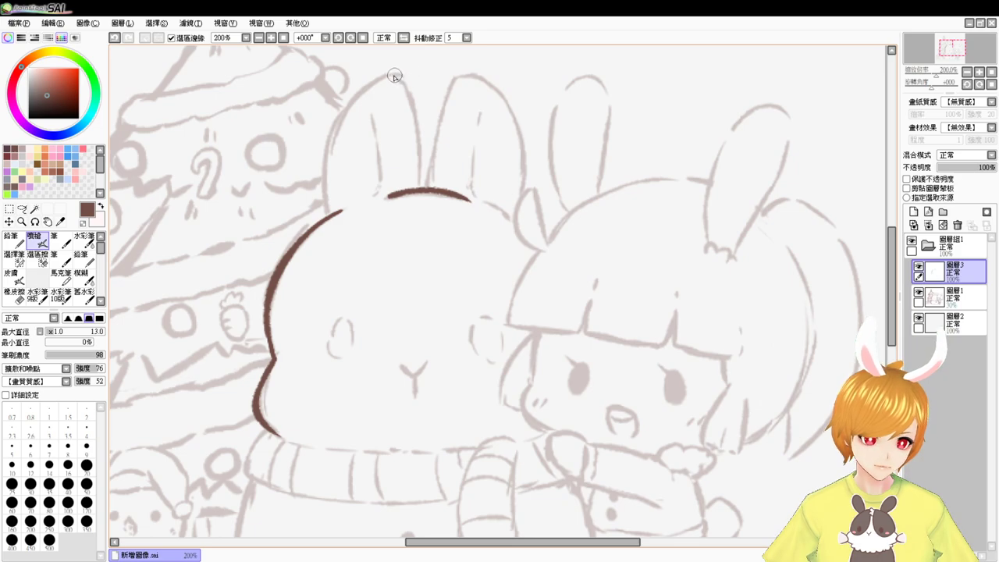
# Step: Ink the inner edge and upper outer curve of the big rabbit's left ear, meeting at the tip
pyautogui.moveTo(394, 76); pyautogui.dragTo(420, 192)
pyautogui.hotkey('ctrl', 'z')
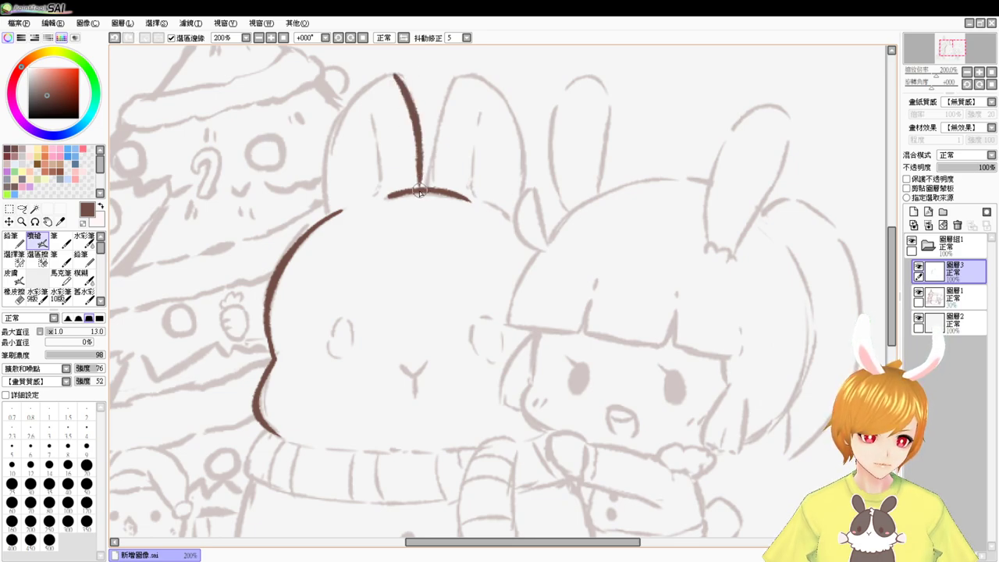
pyautogui.moveTo(395, 75); pyautogui.dragTo(324, 134)
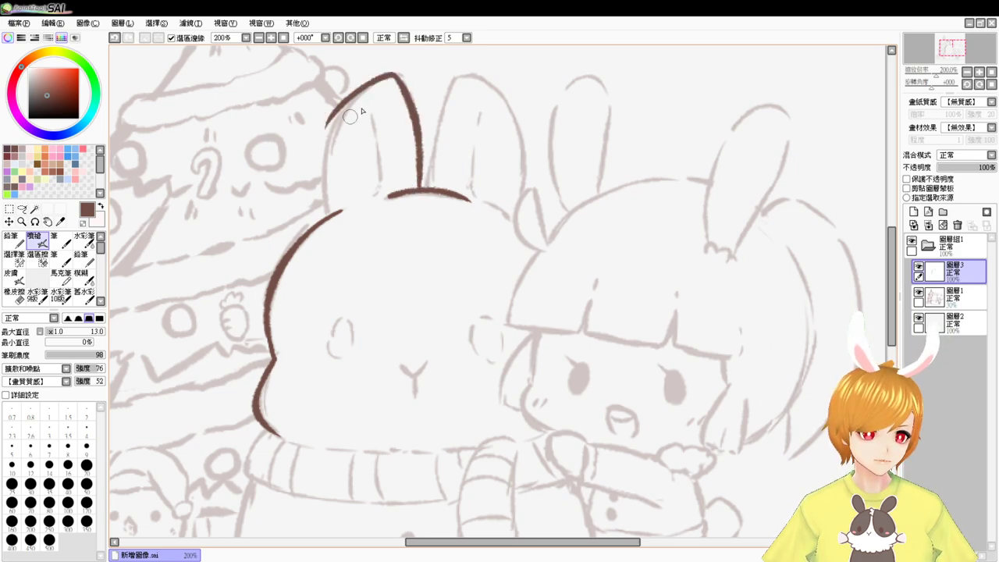
pyautogui.hotkey('ctrl', 'z')
pyautogui.moveTo(396, 76)
pyautogui.mouseDown()
pyautogui.moveTo(379, 81)
pyautogui.moveTo(322, 187)
pyautogui.mouseUp()
pyautogui.hotkey('ctrl', 'z')
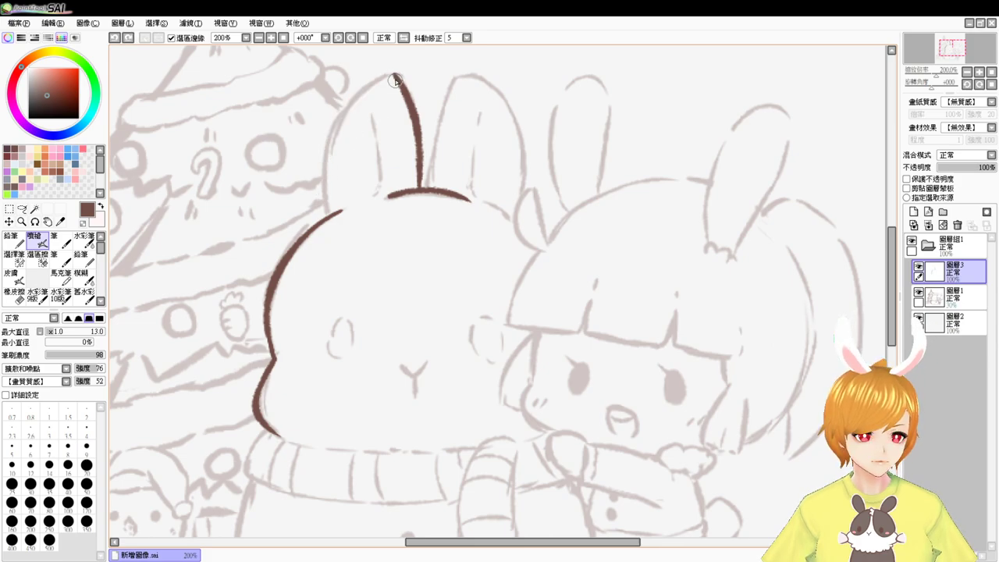
pyautogui.moveTo(395, 74)
pyautogui.mouseDown()
pyautogui.moveTo(334, 127)
pyautogui.moveTo(328, 181)
pyautogui.mouseUp()
pyautogui.hotkey('ctrl', 'z')
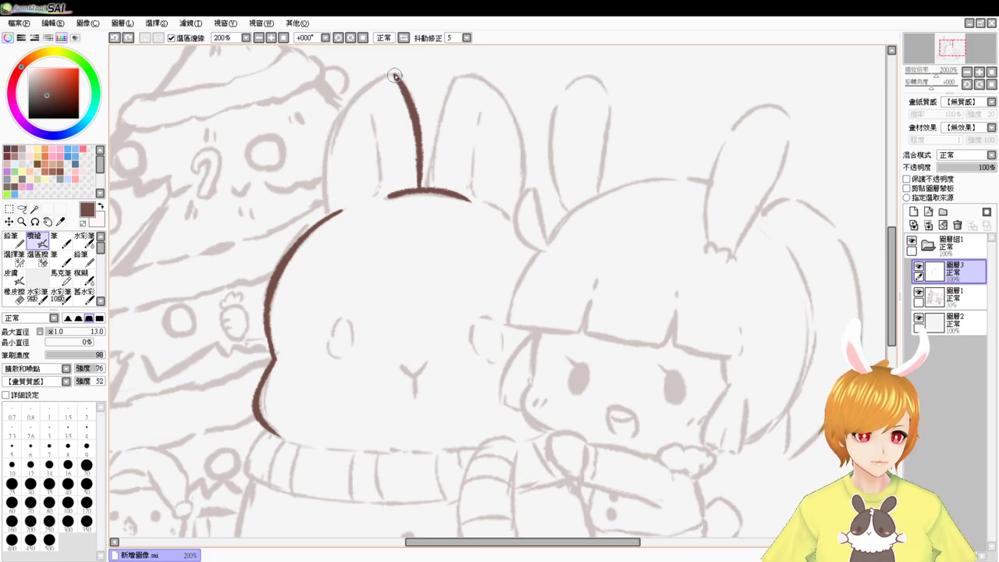
pyautogui.moveTo(394, 75); pyautogui.dragTo(332, 153)
pyautogui.hotkey('ctrl', 'z')
pyautogui.moveTo(394, 76)
pyautogui.mouseDown()
pyautogui.moveTo(359, 96)
pyautogui.moveTo(321, 189)
pyautogui.moveTo(328, 210)
pyautogui.moveTo(324, 150)
pyautogui.mouseUp()
pyautogui.hotkey('ctrl', 'z')
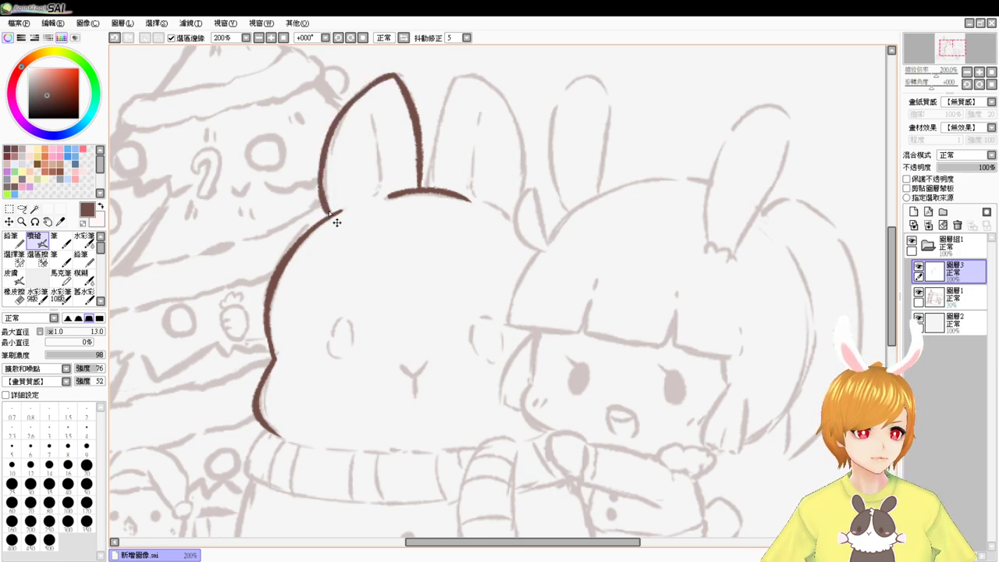
# Step: Ink the lower outer edge of the big rabbit's left ear down to the head contour
pyautogui.hotkey('ctrl', 'z')
pyautogui.moveTo(329, 215)
pyautogui.mouseDown()
pyautogui.moveTo(324, 160)
pyautogui.moveTo(328, 217)
pyautogui.mouseUp()
pyautogui.hotkey('ctrl', 'z')
pyautogui.hotkey('ctrl', 'z')
pyautogui.moveTo(323, 152); pyautogui.dragTo(328, 217)
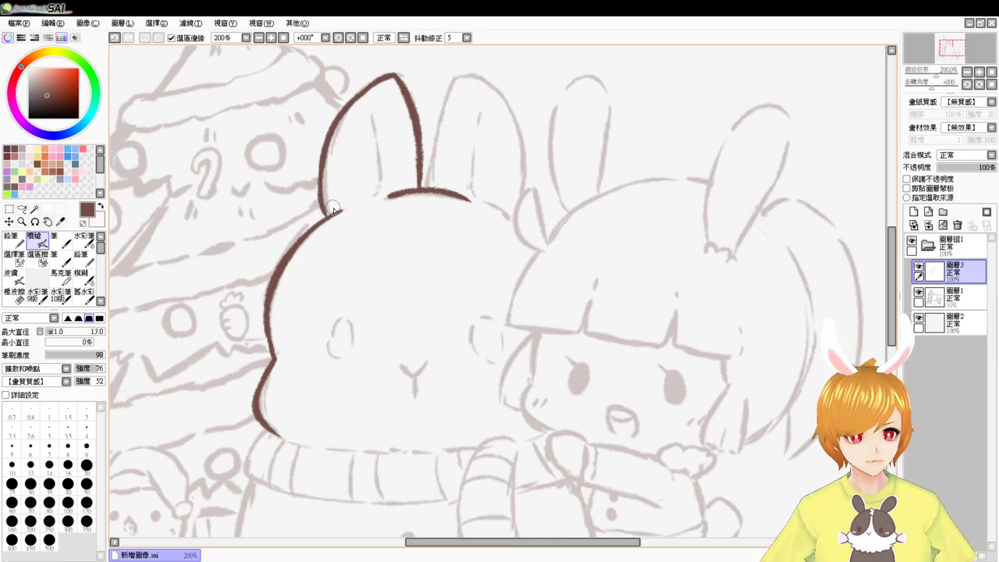
# Step: Erase the sharp tip of the big rabbit's left ear and redraw it rounded
pyautogui.scroll(5, 445, 102)
pyautogui.press('e')
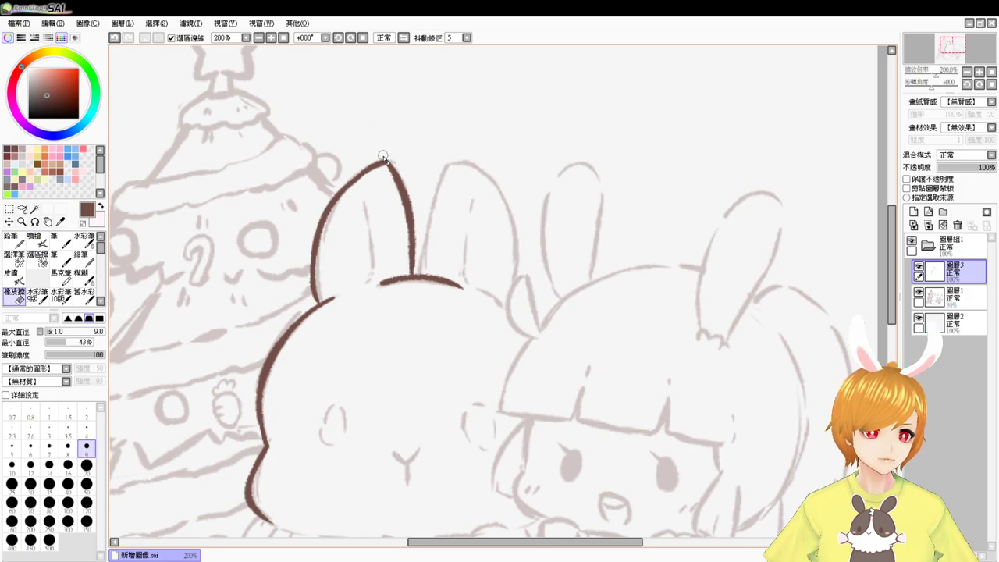
pyautogui.press('e')
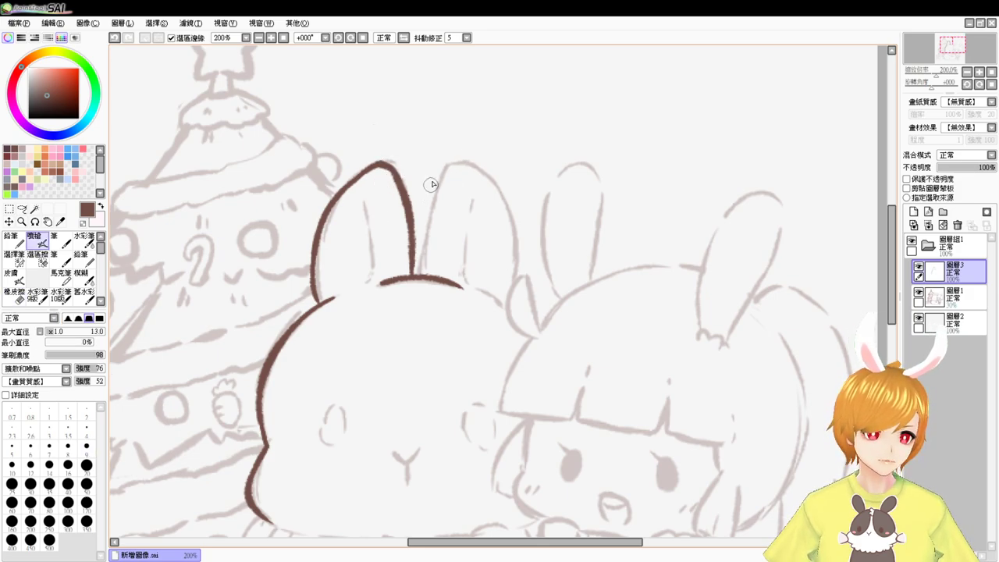
# Step: Ink the big rabbit's right ear from the inner edge over the rounded tip to the outer base
pyautogui.moveTo(444, 168)
pyautogui.mouseDown()
pyautogui.moveTo(420, 272)
pyautogui.moveTo(451, 173)
pyautogui.moveTo(441, 179)
pyautogui.moveTo(418, 274)
pyautogui.mouseUp()
pyautogui.hotkey('ctrl', 'z')
pyautogui.hotkey('ctrl', 'z')
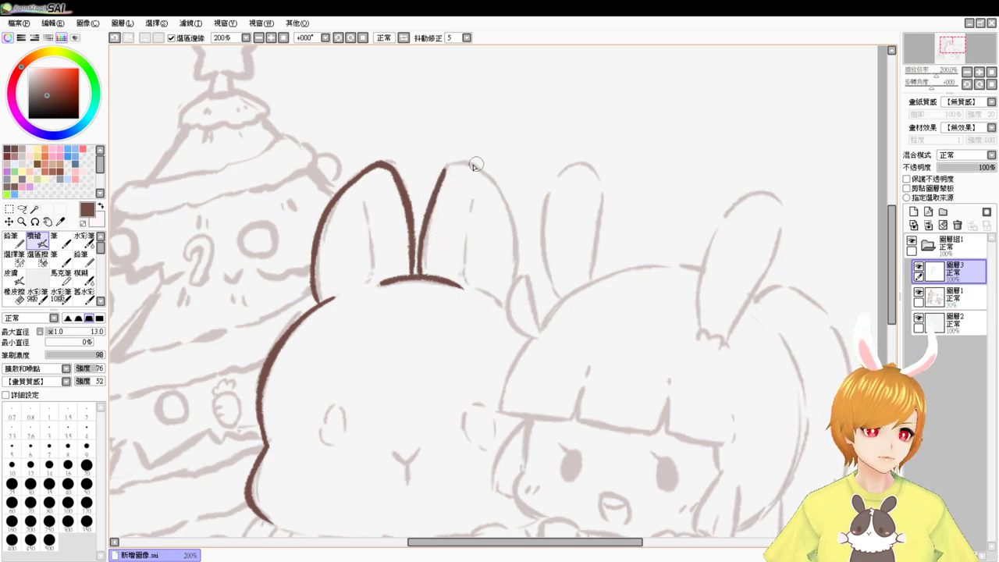
pyautogui.moveTo(443, 168)
pyautogui.mouseDown()
pyautogui.moveTo(479, 173)
pyautogui.moveTo(515, 244)
pyautogui.mouseUp()
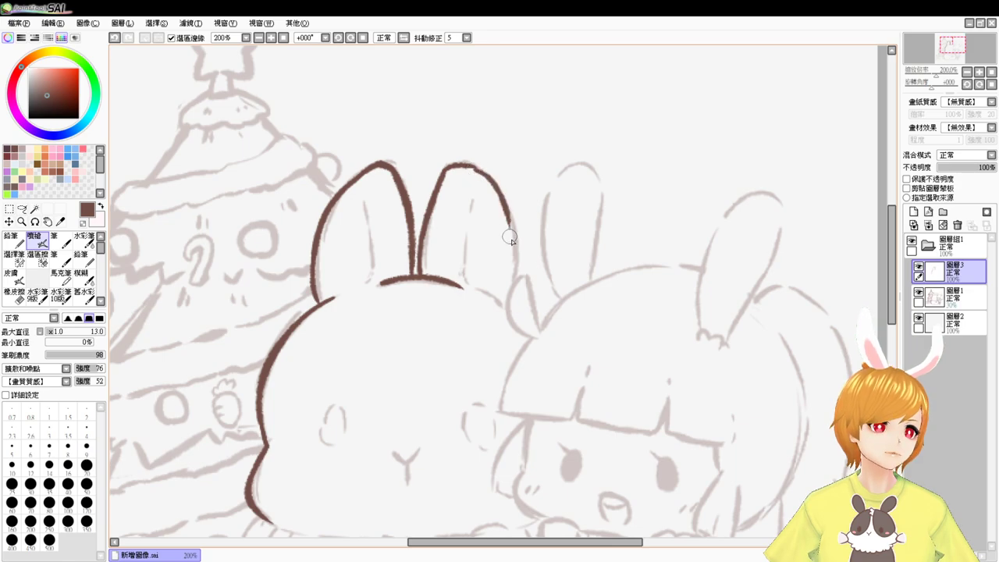
pyautogui.hotkey('ctrl', 'z')
pyautogui.moveTo(467, 166)
pyautogui.mouseDown()
pyautogui.moveTo(514, 254)
pyautogui.moveTo(506, 300)
pyautogui.mouseUp()
pyautogui.hotkey('ctrl', 'z')
pyautogui.moveTo(516, 244)
pyautogui.mouseDown()
pyautogui.moveTo(510, 299)
pyautogui.moveTo(503, 272)
pyautogui.mouseUp()
pyautogui.hotkey('ctrl', 'z')
# Step: Ink the short head contour below the big rabbit's right ear and erase its end beyond the ear base
pyautogui.moveTo(467, 245)
pyautogui.mouseDown()
pyautogui.moveTo(512, 277)
pyautogui.moveTo(503, 264)
pyautogui.moveTo(516, 289)
pyautogui.mouseUp()
pyautogui.hotkey('ctrl', 'z')
pyautogui.hotkey('ctrl', 'z')
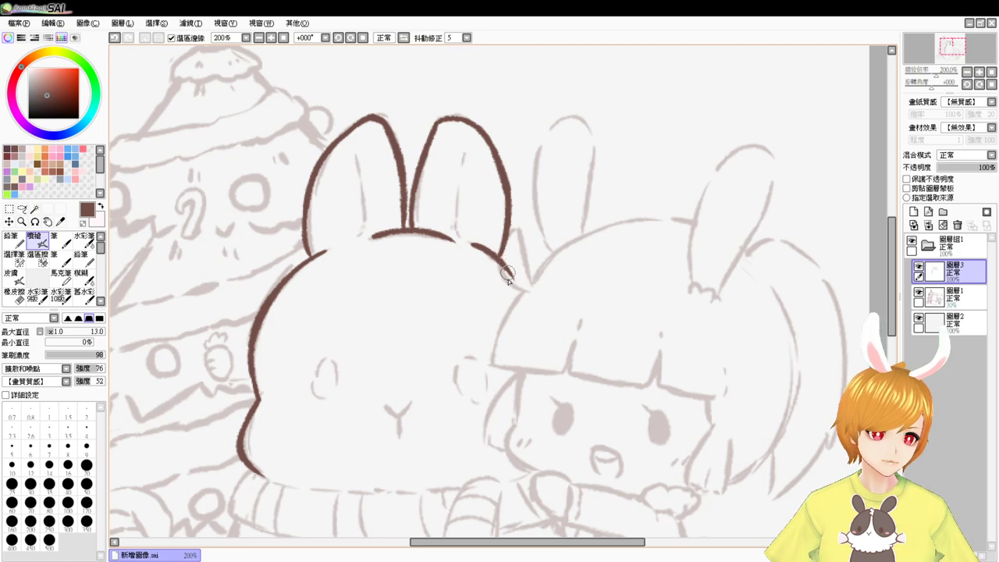
pyautogui.press('e')
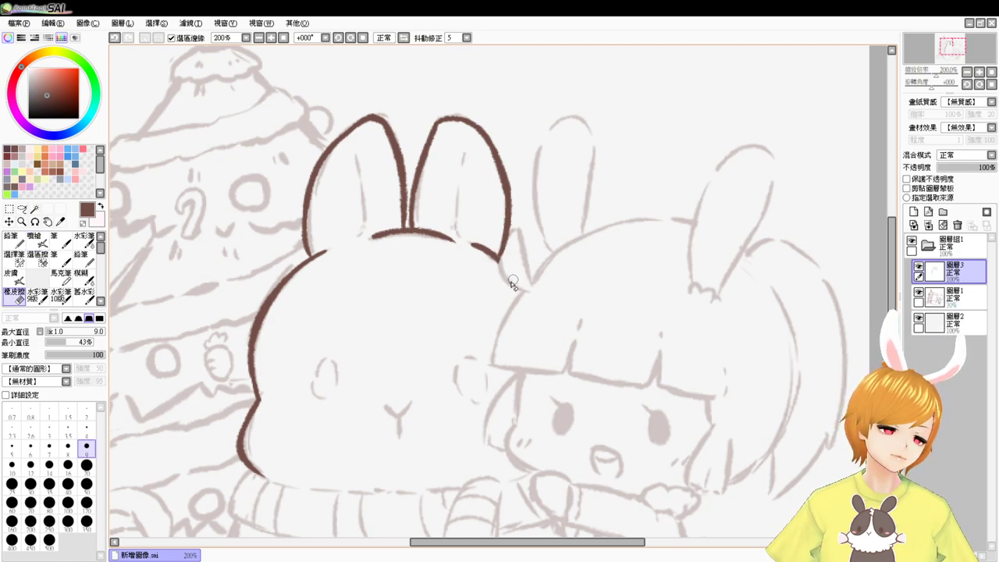
# Step: Ink the inner edge of the small pointed tuft beside the big rabbit's right ear, curving down to the girl's hairline
pyautogui.press('e')
pyautogui.press('e')
pyautogui.press('e')
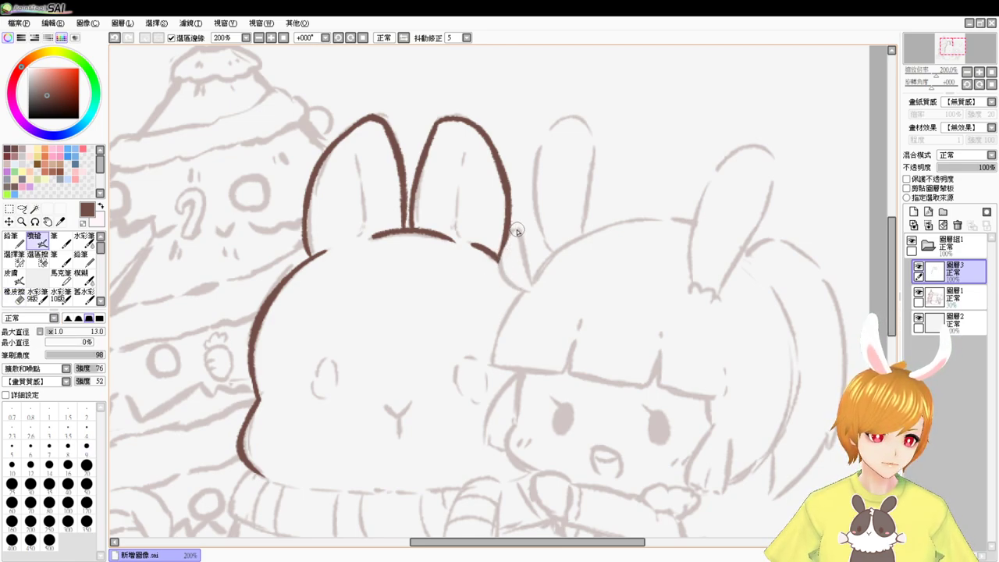
pyautogui.moveTo(517, 230)
pyautogui.mouseDown()
pyautogui.moveTo(500, 259)
pyautogui.moveTo(507, 277)
pyautogui.mouseUp()
pyautogui.hotkey('ctrl', 'z')
pyautogui.moveTo(517, 228)
pyautogui.mouseDown()
pyautogui.moveTo(508, 279)
pyautogui.moveTo(502, 272)
pyautogui.moveTo(502, 249)
pyautogui.moveTo(532, 295)
pyautogui.mouseUp()
pyautogui.hotkey('ctrl', 'z')
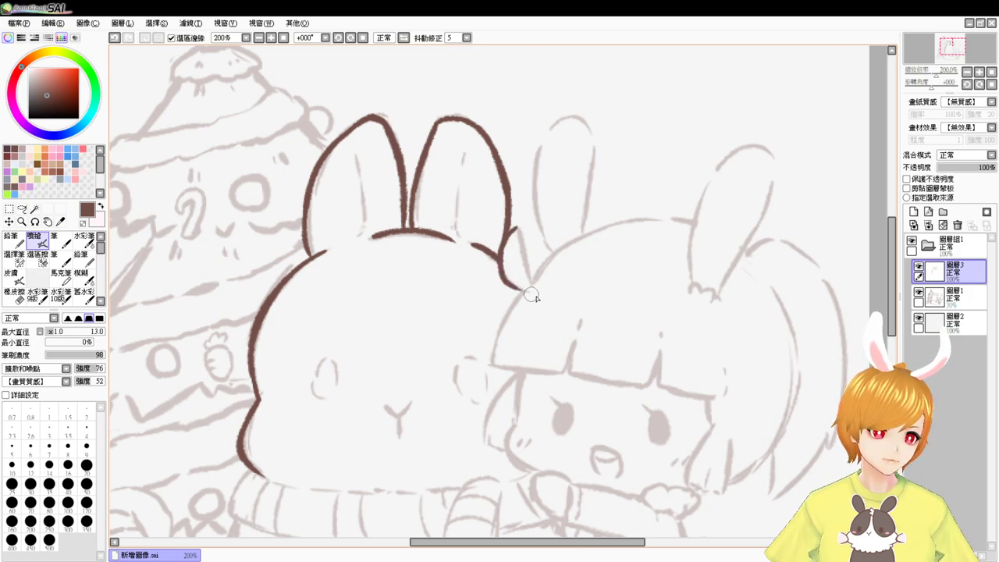
# Step: Ink the outer edge of the small pointed tuft from its tip down toward the girl's hair
pyautogui.moveTo(515, 228); pyautogui.dragTo(531, 278)
pyautogui.hotkey('ctrl', 'z')
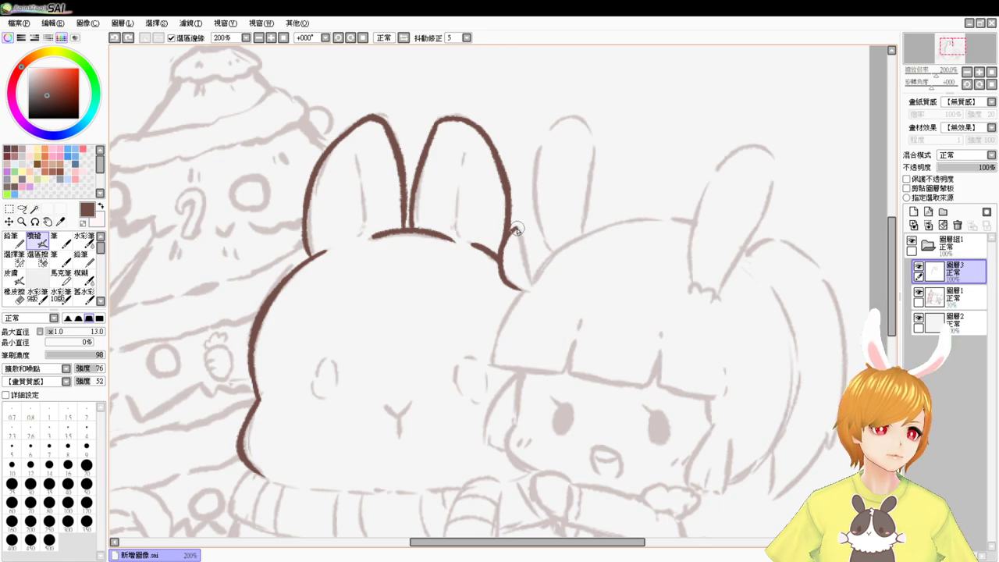
pyautogui.moveTo(517, 230); pyautogui.dragTo(534, 273)
pyautogui.hotkey('ctrl', 'z')
pyautogui.moveTo(515, 226); pyautogui.dragTo(534, 281)
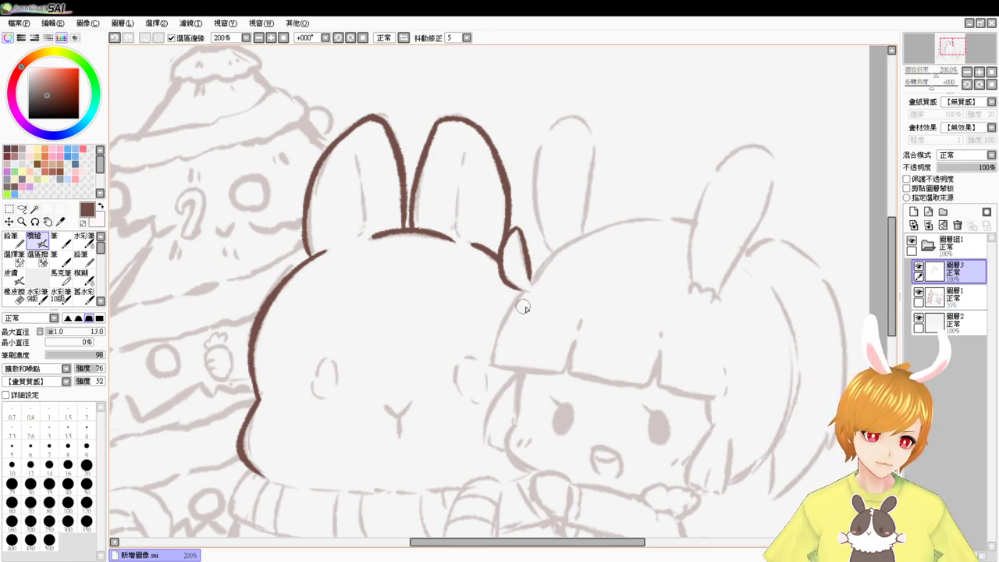
# Step: Ink the left edge of the girl's hair from the small tuft down to the corner of the bangs
pyautogui.moveTo(529, 285)
pyautogui.mouseDown()
pyautogui.moveTo(497, 337)
pyautogui.moveTo(492, 371)
pyautogui.mouseUp()
pyautogui.hotkey('ctrl', 'z')
pyautogui.moveTo(524, 293); pyautogui.dragTo(495, 366)
pyautogui.hotkey('ctrl', 'z')
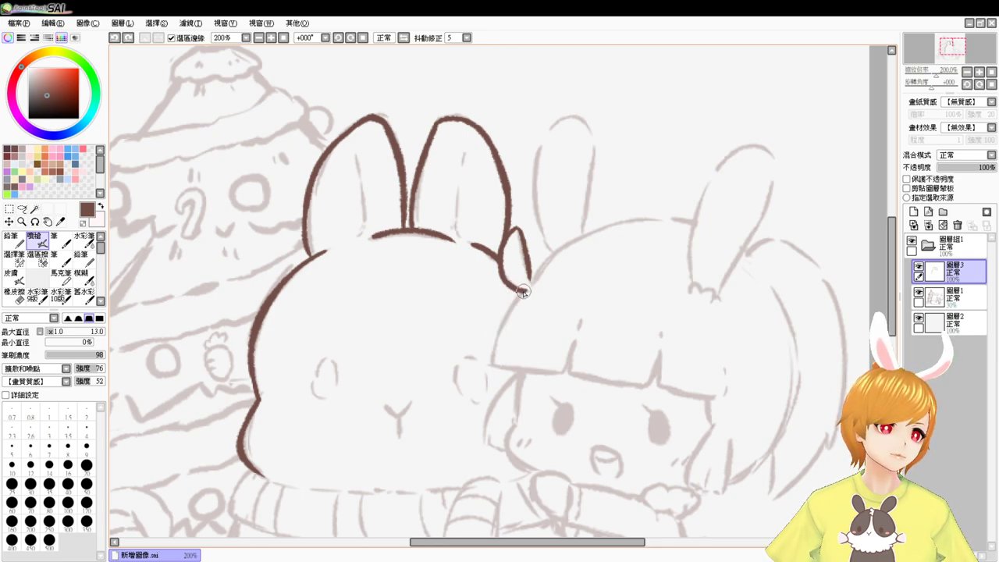
pyautogui.moveTo(525, 292); pyautogui.dragTo(496, 365)
pyautogui.hotkey('ctrl', 'z')
# Step: Ink the lower edge of the girl's bangs across the forehead with two pointed notches between the strands
pyautogui.moveTo(528, 286)
pyautogui.mouseDown()
pyautogui.moveTo(494, 364)
pyautogui.moveTo(568, 368)
pyautogui.moveTo(565, 358)
pyautogui.moveTo(564, 368)
pyautogui.moveTo(546, 371)
pyautogui.moveTo(574, 346)
pyautogui.moveTo(573, 372)
pyautogui.moveTo(639, 381)
pyautogui.mouseUp()
pyautogui.hotkey('ctrl', 'z')
pyautogui.moveTo(574, 374); pyautogui.dragTo(635, 384)
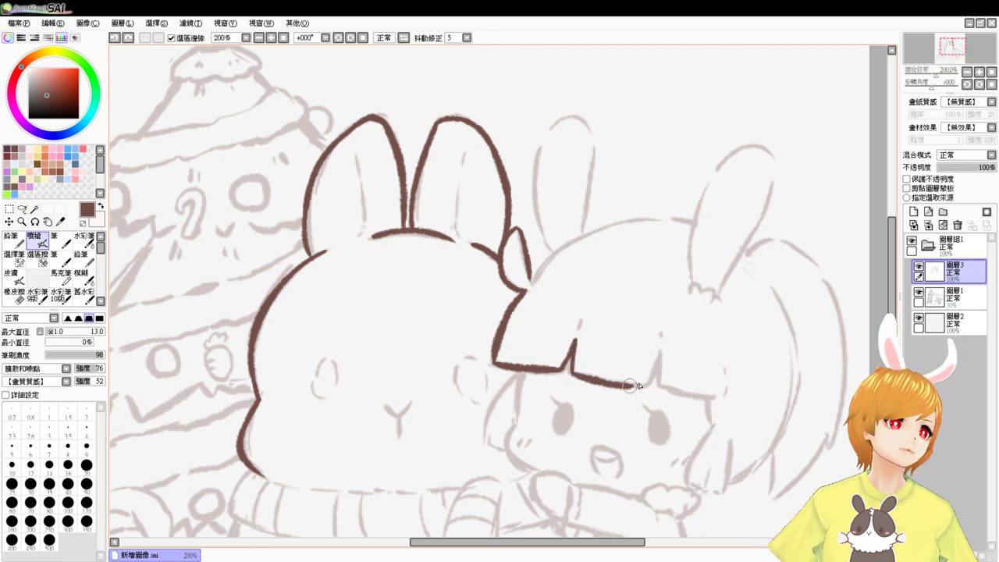
pyautogui.hotkey('ctrl', 'z')
pyautogui.moveTo(574, 375); pyautogui.dragTo(715, 401)
pyautogui.hotkey('ctrl', 'z')
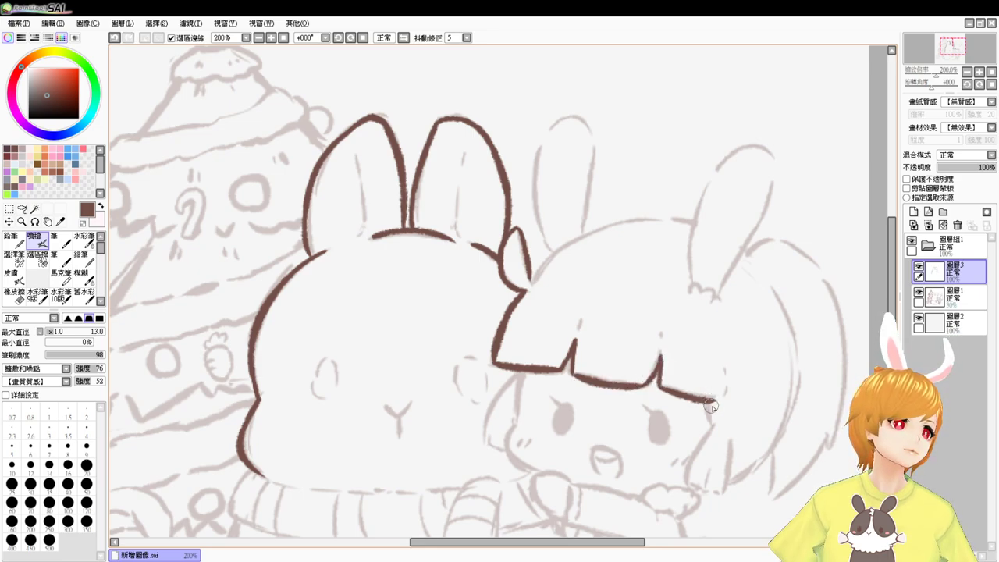
# Step: Ink the straight left side of the girl's face from the bangs down to the top of the cheek
pyautogui.moveTo(684, 333); pyautogui.dragTo(673, 373)
pyautogui.moveTo(665, 410); pyautogui.dragTo(664, 350)
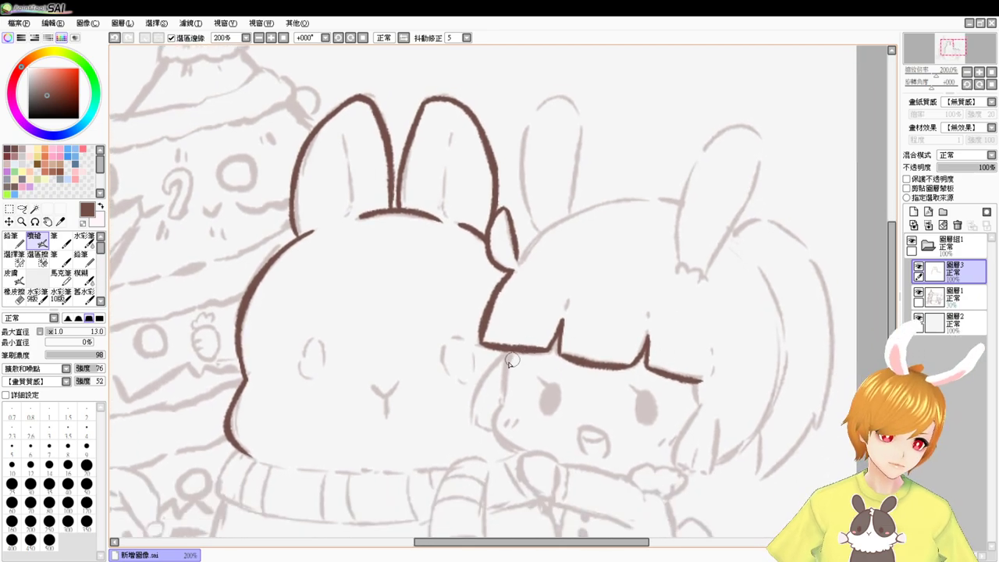
pyautogui.moveTo(506, 351); pyautogui.dragTo(506, 403)
pyautogui.hotkey('ctrl', 'z')
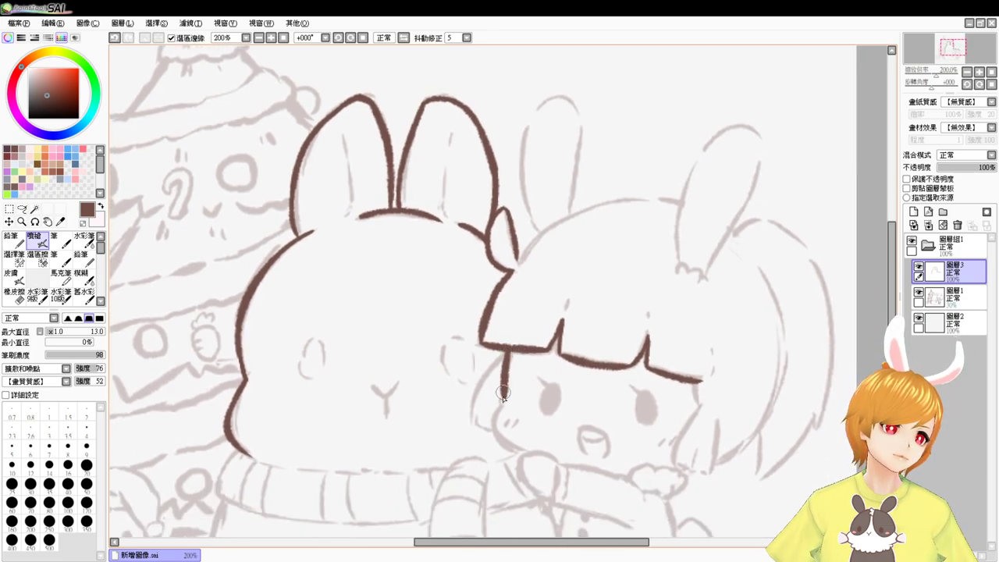
pyautogui.hotkey('ctrl', 'z')
pyautogui.moveTo(512, 349)
pyautogui.mouseDown()
pyautogui.moveTo(506, 403)
pyautogui.moveTo(517, 449)
pyautogui.mouseUp()
pyautogui.hotkey('ctrl', 'z')
pyautogui.moveTo(503, 403); pyautogui.dragTo(520, 450)
pyautogui.hotkey('ctrl', 'z')
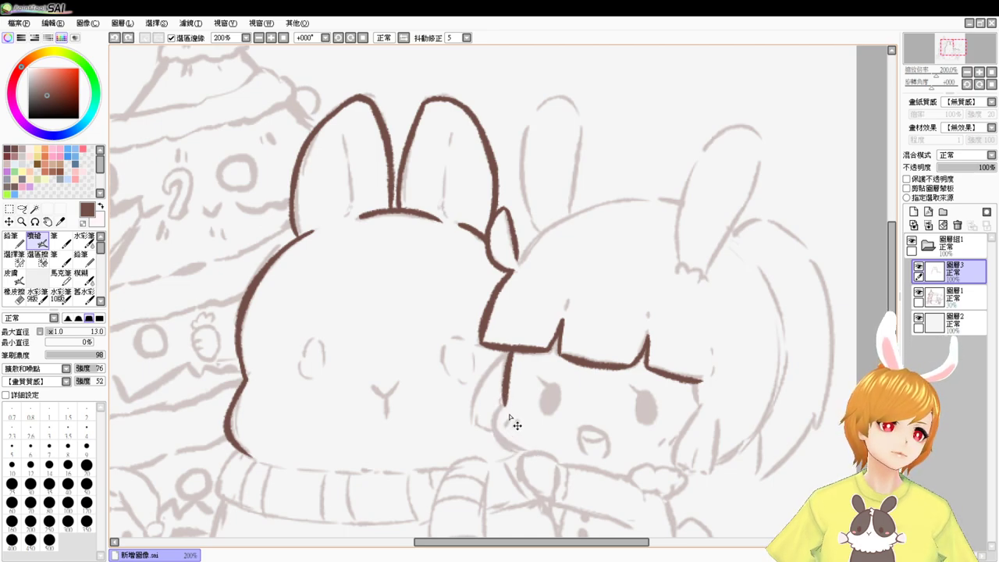
# Step: Ink the rounded contour of the girl's left cheek from the face side down to the chin
pyautogui.moveTo(504, 399); pyautogui.dragTo(538, 461)
pyautogui.hotkey('ctrl', 'z')
pyautogui.moveTo(506, 398)
pyautogui.mouseDown()
pyautogui.moveTo(498, 413)
pyautogui.moveTo(525, 451)
pyautogui.mouseUp()
pyautogui.hotkey('ctrl', 'z')
pyautogui.moveTo(506, 398)
pyautogui.mouseDown()
pyautogui.moveTo(501, 434)
pyautogui.moveTo(530, 453)
pyautogui.mouseUp()
pyautogui.hotkey('ctrl', 'z')
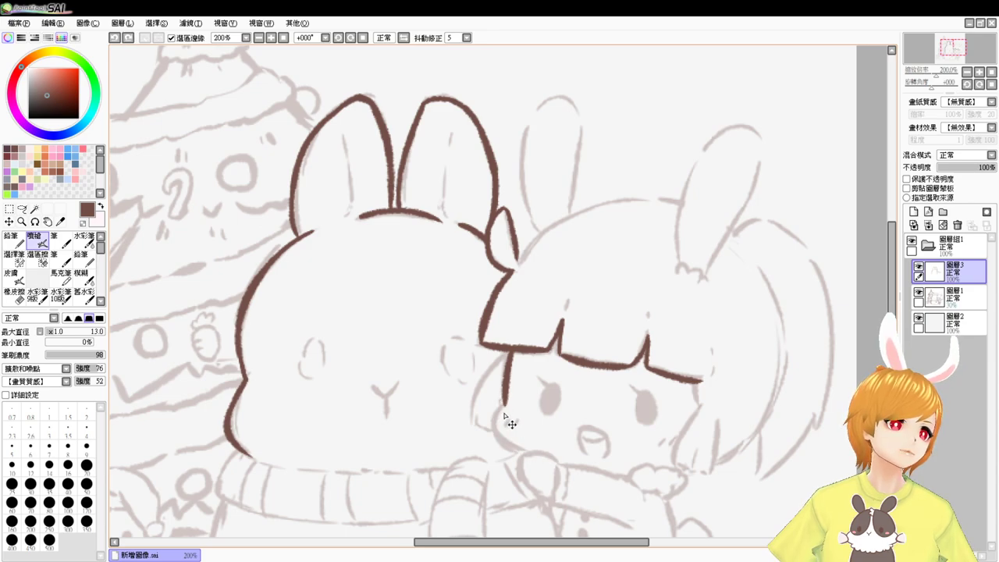
pyautogui.moveTo(504, 398); pyautogui.dragTo(535, 456)
pyautogui.hotkey('ctrl', 'z')
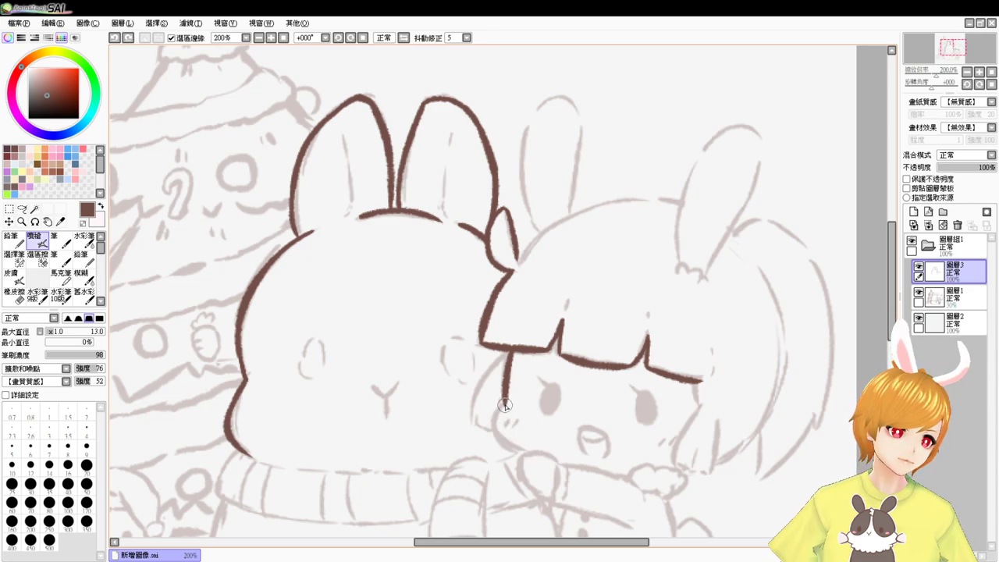
pyautogui.moveTo(505, 399); pyautogui.dragTo(528, 454)
# Step: Ink the outer edge and jagged end of the hair lock left of the girl's face
pyautogui.moveTo(508, 355)
pyautogui.mouseDown()
pyautogui.moveTo(479, 431)
pyautogui.moveTo(484, 402)
pyautogui.moveTo(498, 434)
pyautogui.moveTo(482, 402)
pyautogui.moveTo(480, 411)
pyautogui.mouseUp()
pyautogui.hotkey('ctrl', 'z')
pyautogui.hotkey('ctrl', 'z')
pyautogui.hotkey('ctrl', 'z')
pyautogui.hotkey('ctrl', 'z')
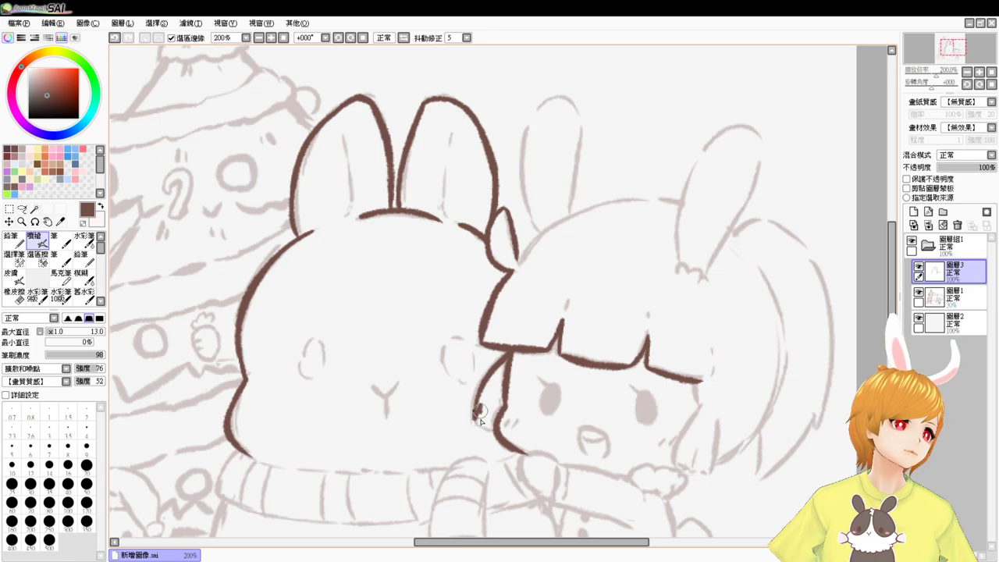
# Step: Ink the short face line below the right end of the bangs and curve the bangs' end upward
pyautogui.moveTo(790, 449); pyautogui.dragTo(719, 384)
pyautogui.keyDown('ctrl'); pyautogui.click(718, 390); pyautogui.keyUp('ctrl')
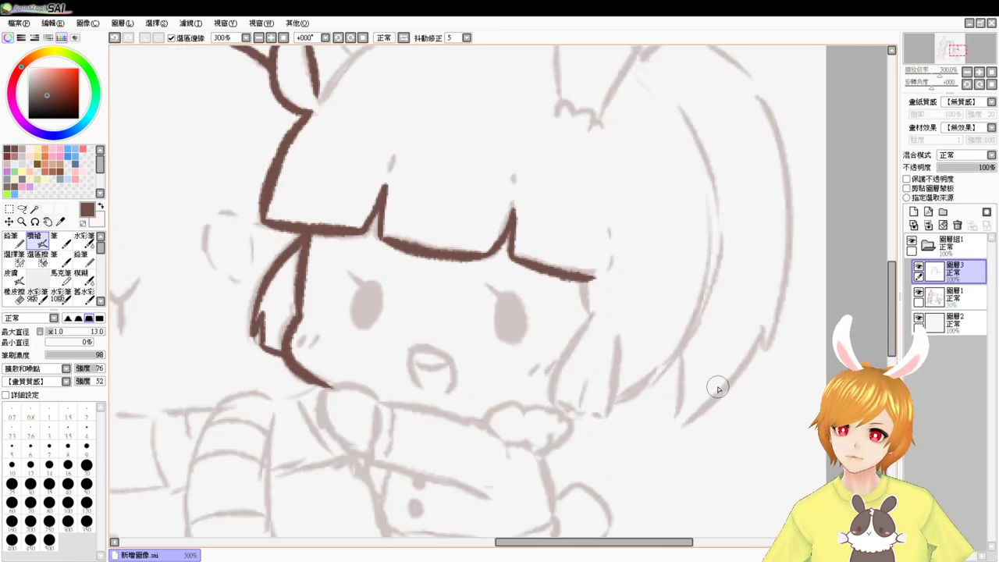
pyautogui.moveTo(503, 349); pyautogui.dragTo(481, 312)
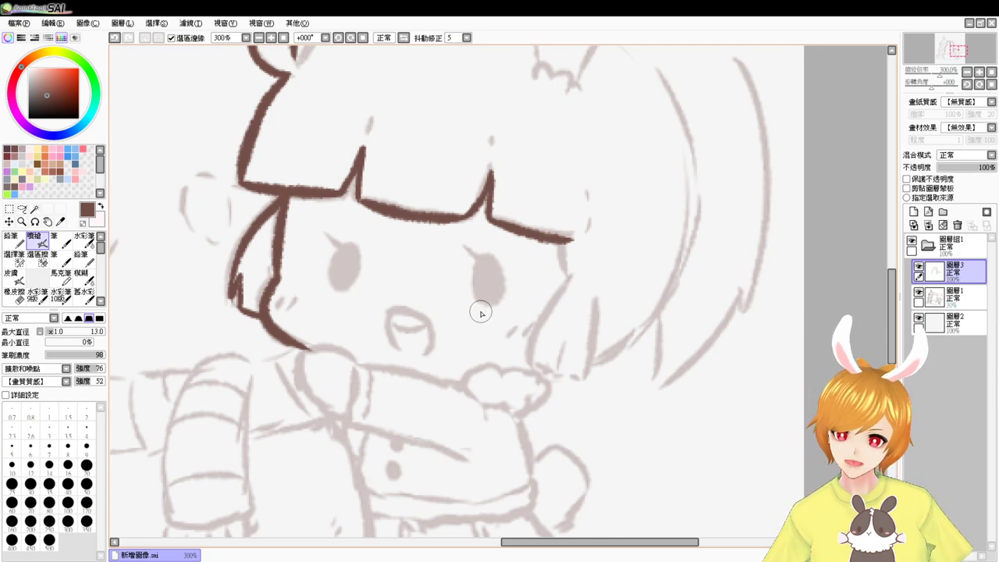
pyautogui.moveTo(562, 246); pyautogui.dragTo(576, 273)
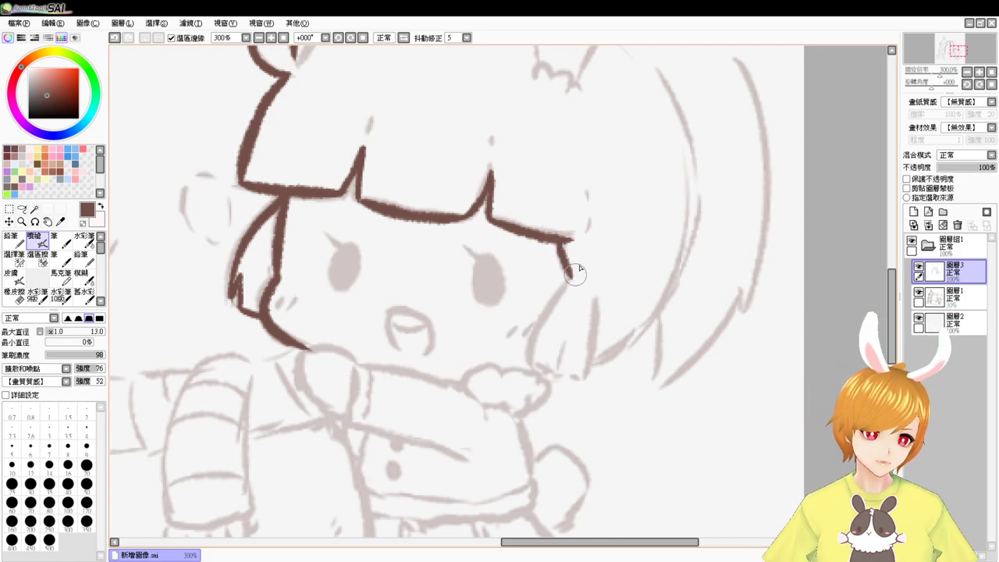
pyautogui.moveTo(591, 181); pyautogui.dragTo(577, 244)
pyautogui.hotkey('ctrl', 'z')
pyautogui.moveTo(587, 188); pyautogui.dragTo(579, 237)
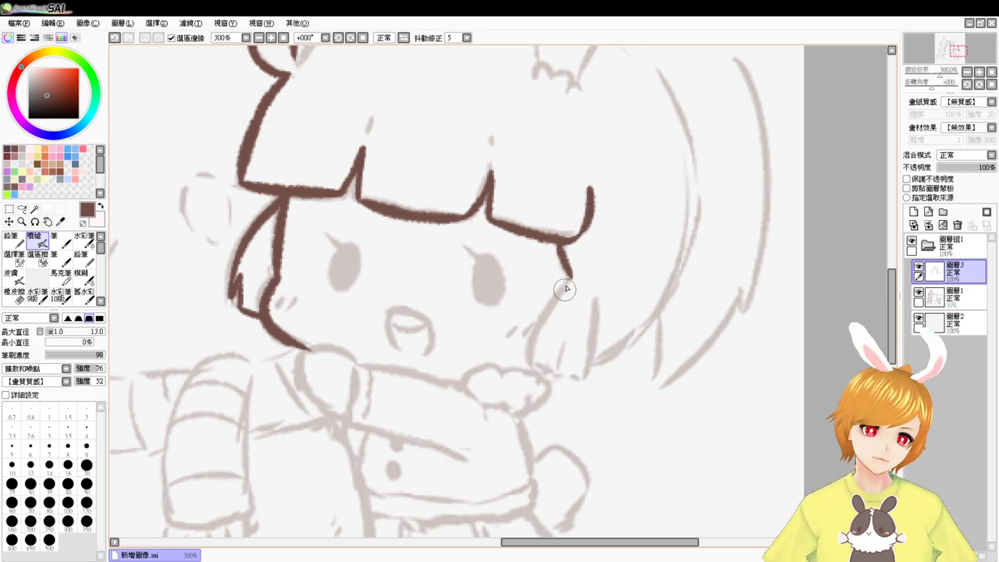
# Step: Ink the hair lock right of the girl's face with its inner edge, outer edge and jagged bottom
pyautogui.moveTo(570, 275)
pyautogui.mouseDown()
pyautogui.moveTo(529, 333)
pyautogui.moveTo(527, 370)
pyautogui.mouseUp()
pyautogui.hotkey('ctrl', 'z')
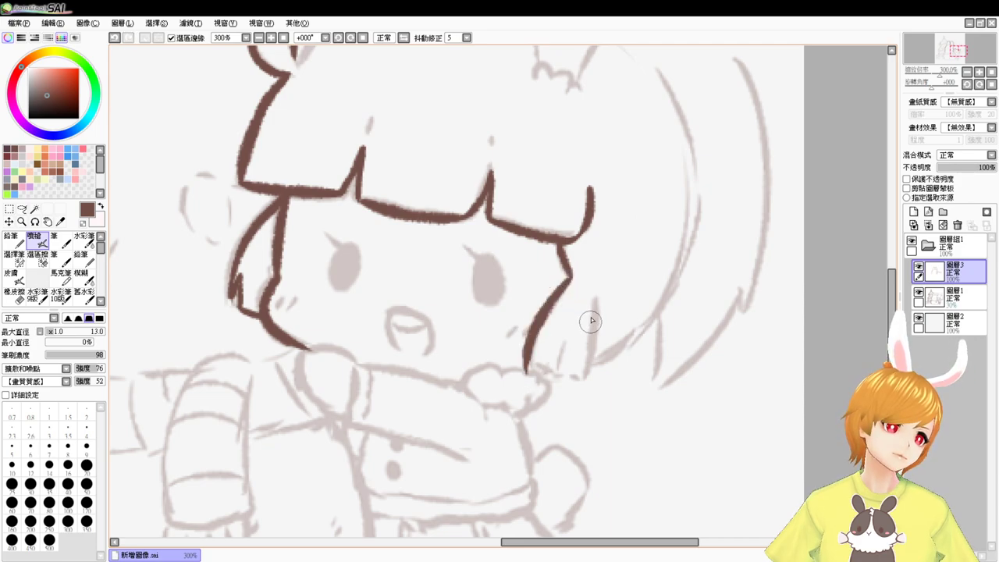
pyautogui.moveTo(594, 298)
pyautogui.mouseDown()
pyautogui.moveTo(570, 389)
pyautogui.moveTo(536, 377)
pyautogui.moveTo(547, 380)
pyautogui.moveTo(556, 342)
pyautogui.mouseUp()
pyautogui.hotkey('ctrl', 'z')
pyautogui.hotkey('ctrl', 'z')
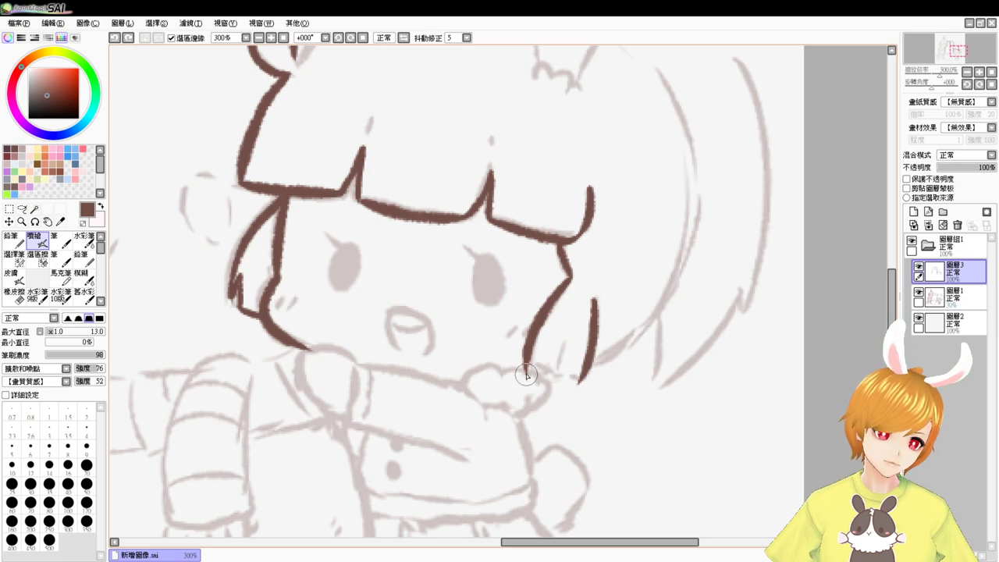
pyautogui.moveTo(526, 374)
pyautogui.mouseDown()
pyautogui.moveTo(545, 352)
pyautogui.moveTo(535, 379)
pyautogui.moveTo(574, 391)
pyautogui.mouseUp()
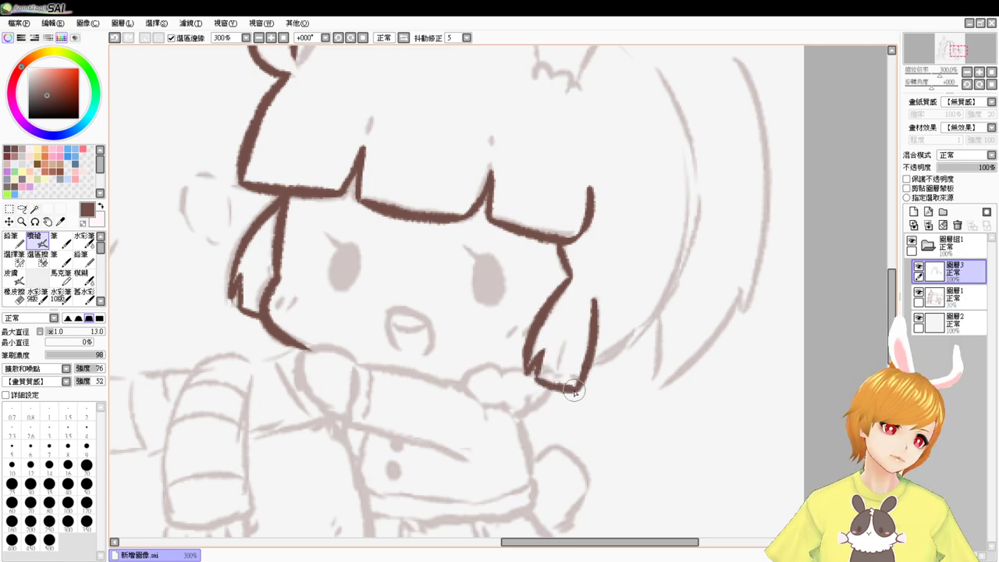
# Step: Ink the wavy fluffy trim below the girl's right hair lock and the outline of her reaching sleeve with its cuff
pyautogui.moveTo(543, 323); pyautogui.dragTo(556, 355)
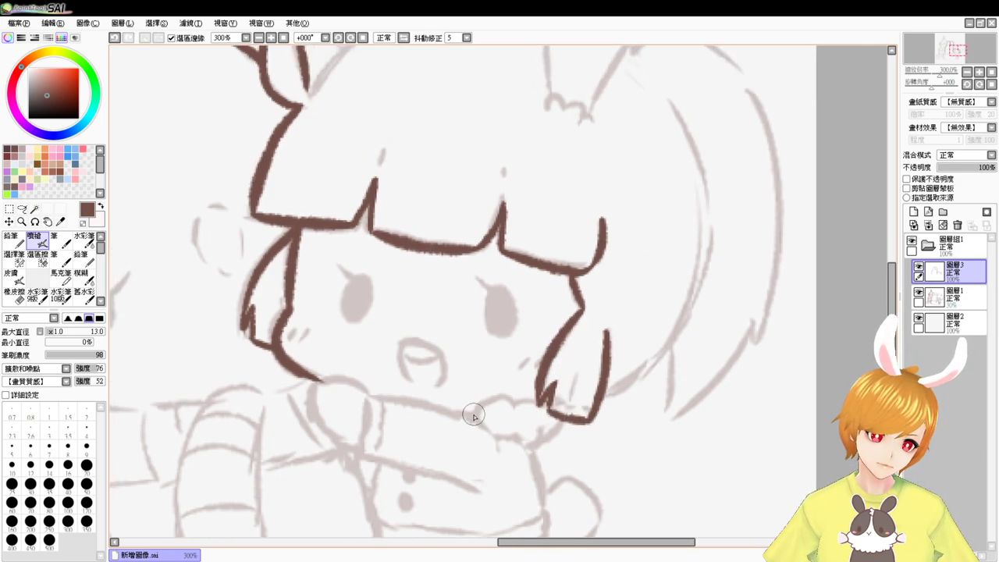
pyautogui.moveTo(474, 416)
pyautogui.mouseDown()
pyautogui.moveTo(505, 399)
pyautogui.moveTo(509, 410)
pyautogui.moveTo(538, 405)
pyautogui.moveTo(564, 421)
pyautogui.moveTo(527, 442)
pyautogui.mouseUp()
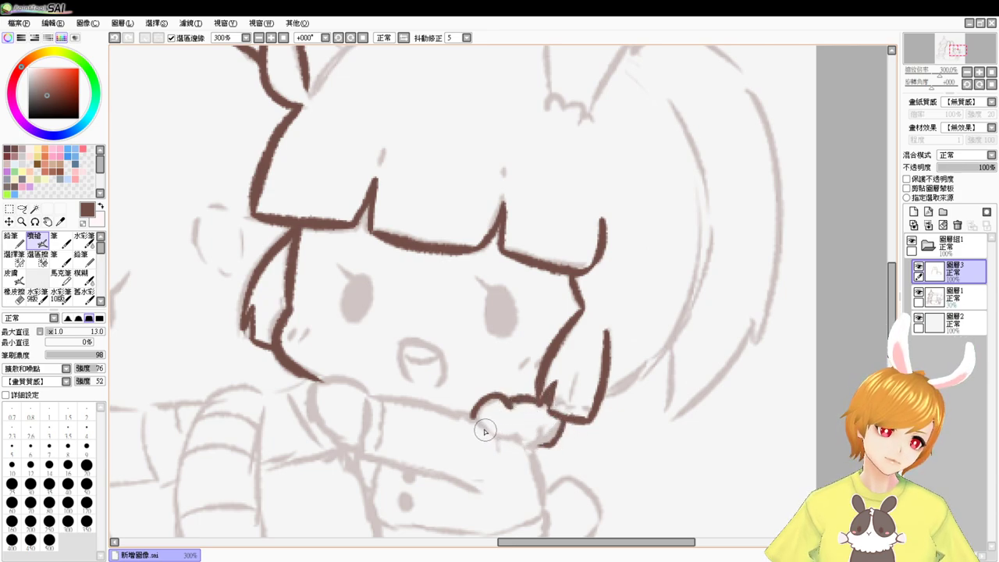
pyautogui.moveTo(472, 418)
pyautogui.mouseDown()
pyautogui.moveTo(506, 462)
pyautogui.moveTo(514, 453)
pyautogui.moveTo(498, 439)
pyautogui.moveTo(562, 427)
pyautogui.mouseUp()
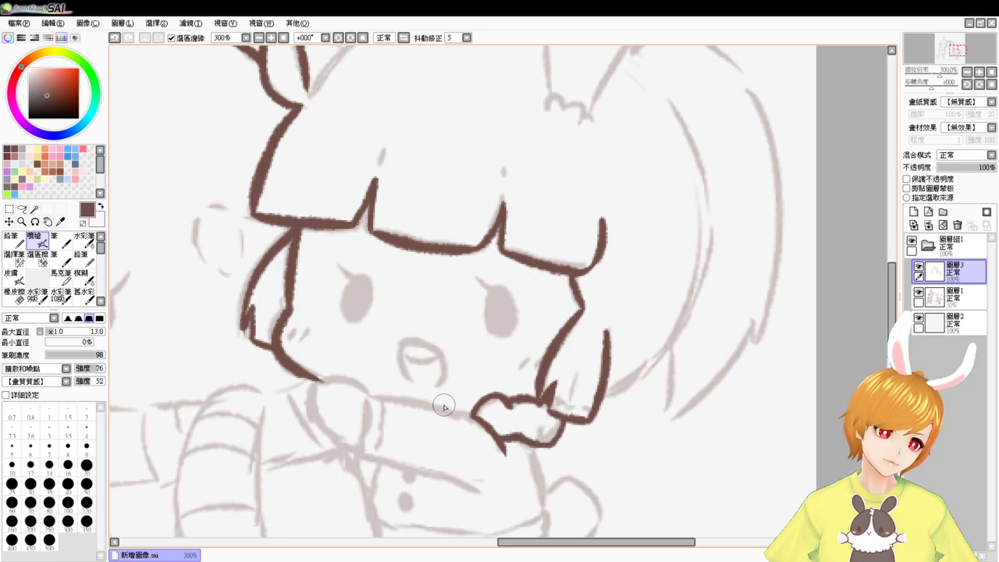
pyautogui.moveTo(371, 396); pyautogui.dragTo(473, 422)
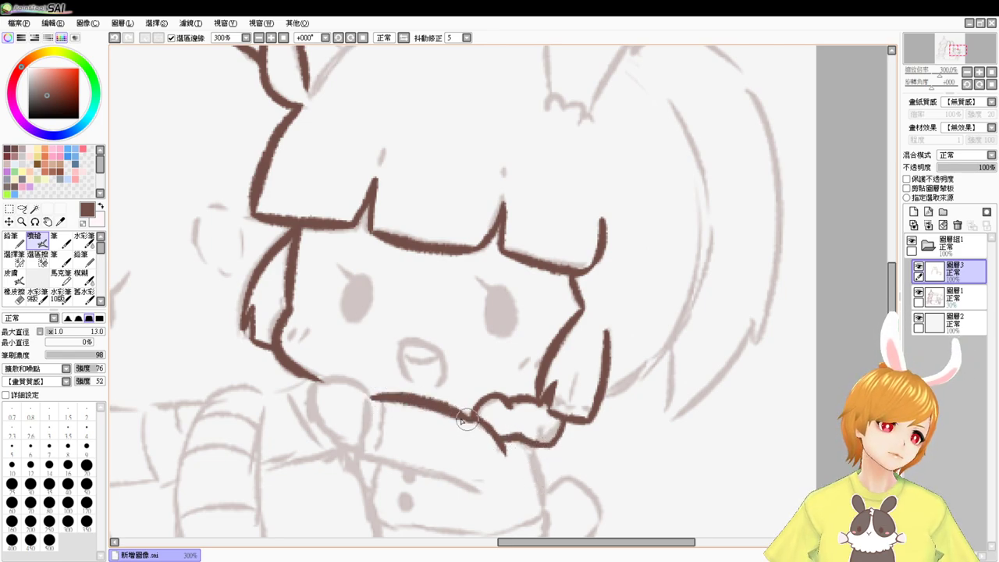
pyautogui.moveTo(375, 399)
pyautogui.mouseDown()
pyautogui.moveTo(367, 438)
pyautogui.moveTo(386, 424)
pyautogui.moveTo(364, 452)
pyautogui.moveTo(382, 440)
pyautogui.moveTo(381, 467)
pyautogui.moveTo(371, 451)
pyautogui.moveTo(484, 490)
pyautogui.mouseUp()
# Step: Ink the back edge of the girl's coat below the fluffy trim and her rounded hand in front of the cuff
pyautogui.scroll(-3, 578, 378)
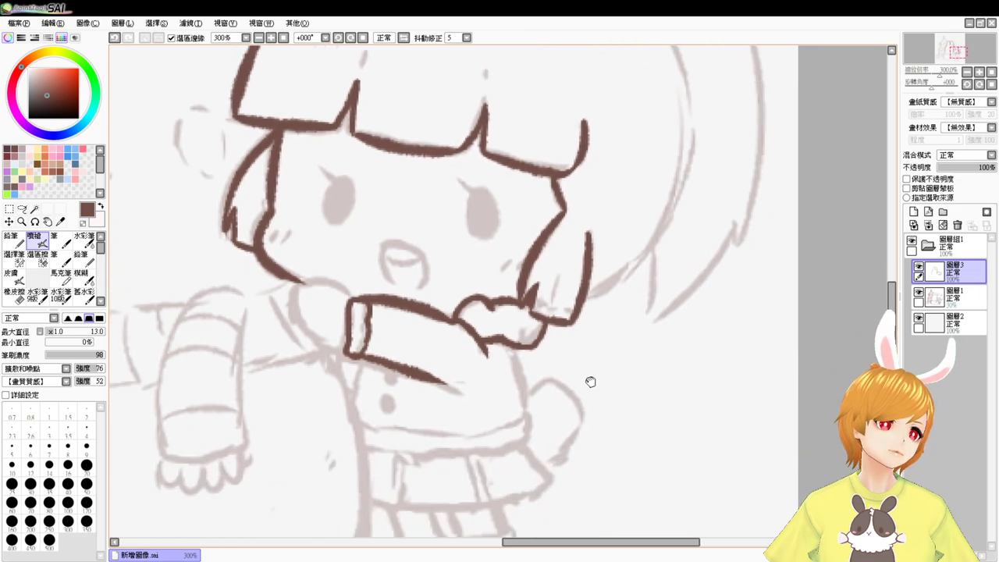
pyautogui.moveTo(508, 332); pyautogui.dragTo(529, 402)
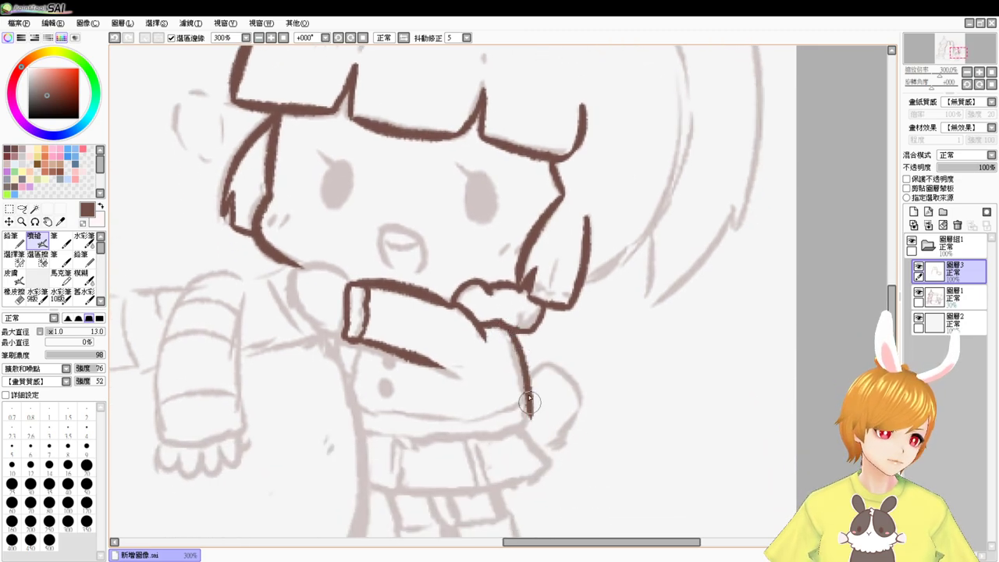
pyautogui.hotkey('ctrl', 'z')
pyautogui.moveTo(508, 328); pyautogui.dragTo(521, 406)
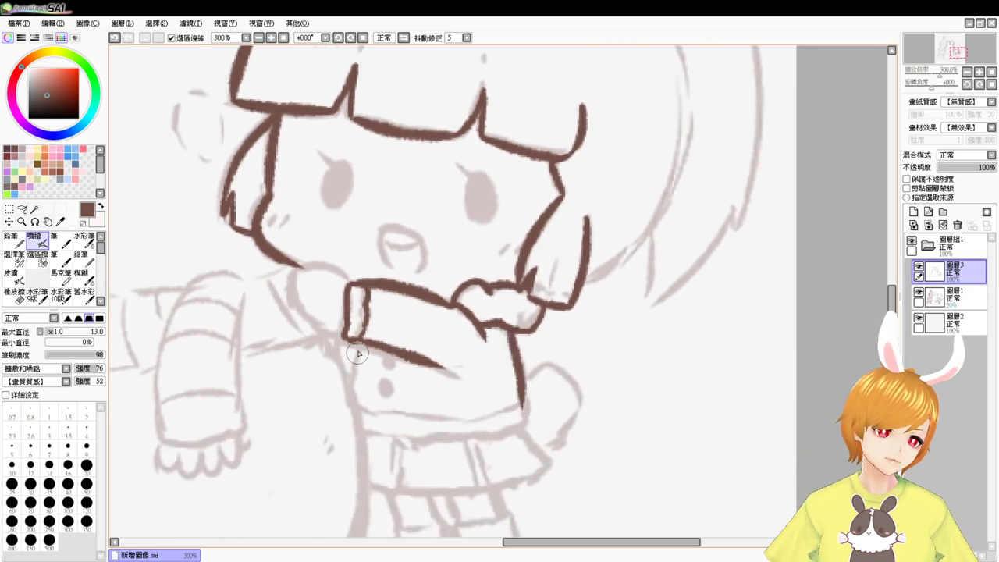
pyautogui.moveTo(349, 285)
pyautogui.mouseDown()
pyautogui.moveTo(309, 263)
pyautogui.moveTo(295, 277)
pyautogui.moveTo(298, 305)
pyautogui.moveTo(351, 342)
pyautogui.mouseUp()
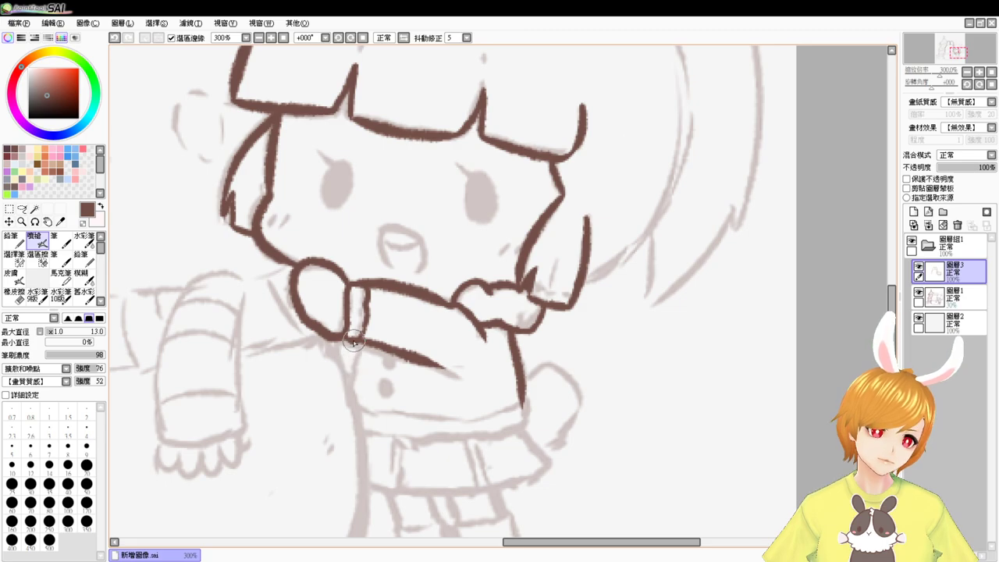
# Step: Ink the hem band along the bottom of the girl's coat and fill in two round buttons above it
pyautogui.scroll(-2, 375, 359)
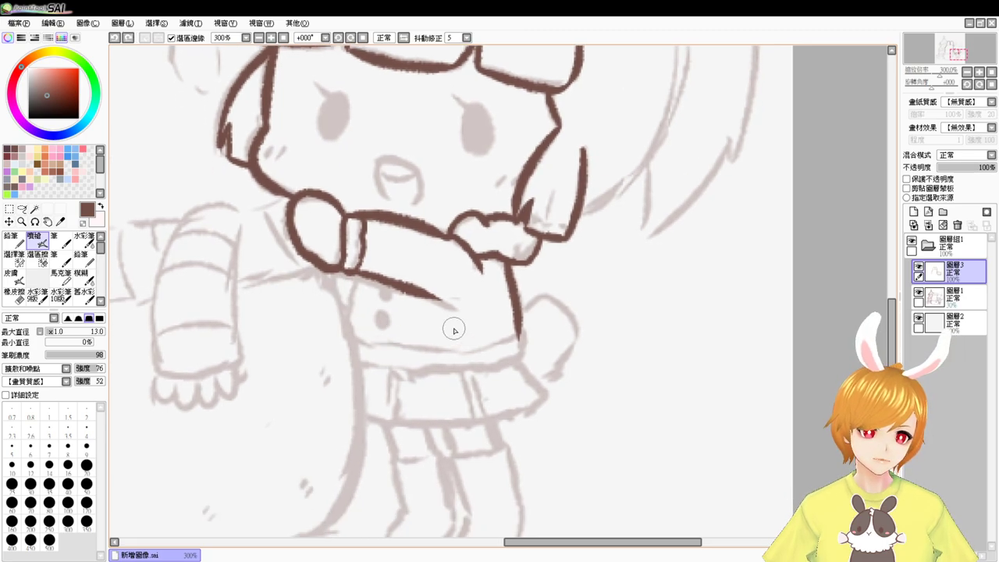
pyautogui.moveTo(352, 339)
pyautogui.mouseDown()
pyautogui.moveTo(475, 354)
pyautogui.moveTo(446, 344)
pyautogui.moveTo(519, 337)
pyautogui.mouseUp()
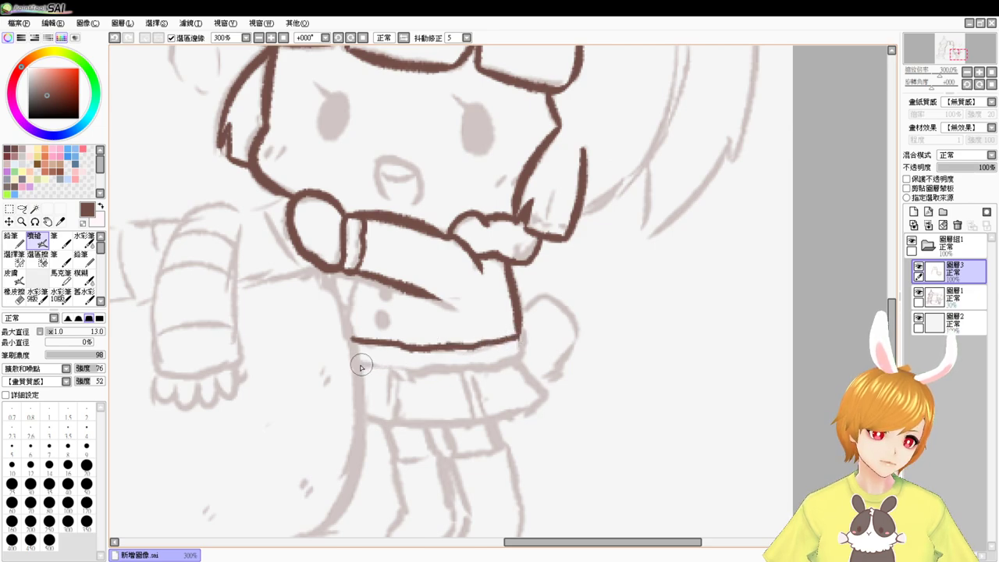
pyautogui.moveTo(357, 365); pyautogui.dragTo(499, 367)
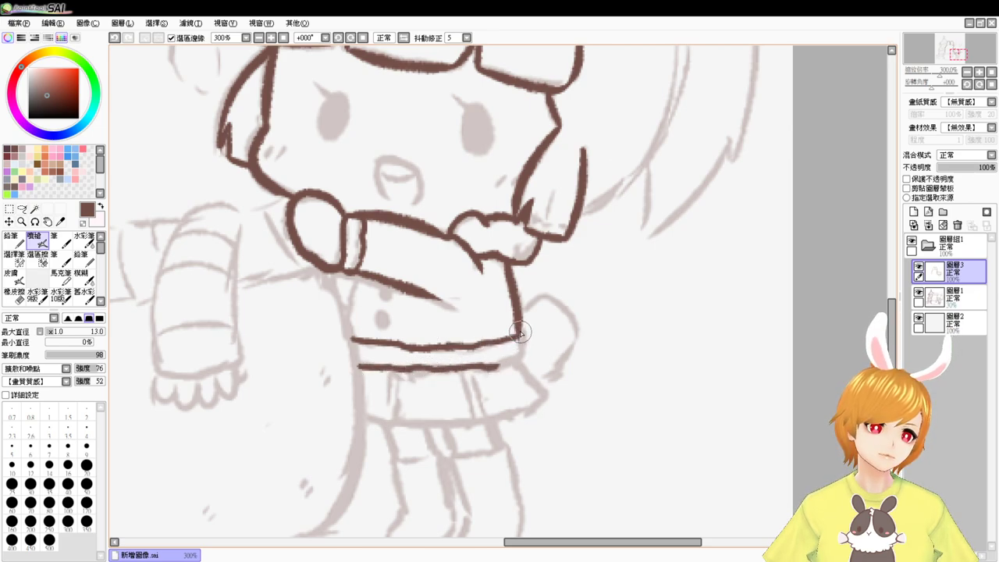
pyautogui.moveTo(522, 334)
pyautogui.mouseDown()
pyautogui.moveTo(519, 355)
pyautogui.moveTo(490, 369)
pyautogui.mouseUp()
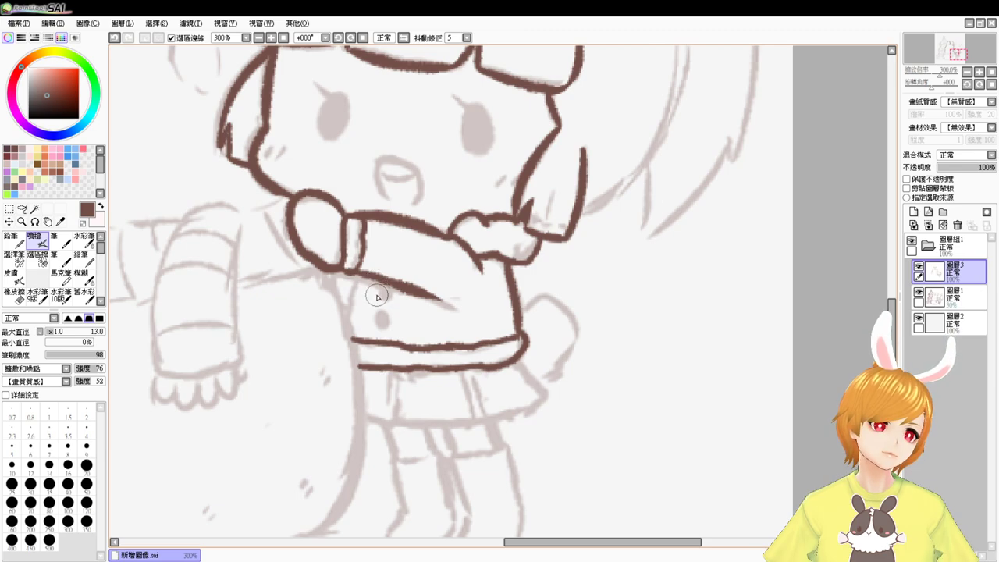
pyautogui.moveTo(376, 297); pyautogui.dragTo(381, 298)
pyautogui.click(376, 320)
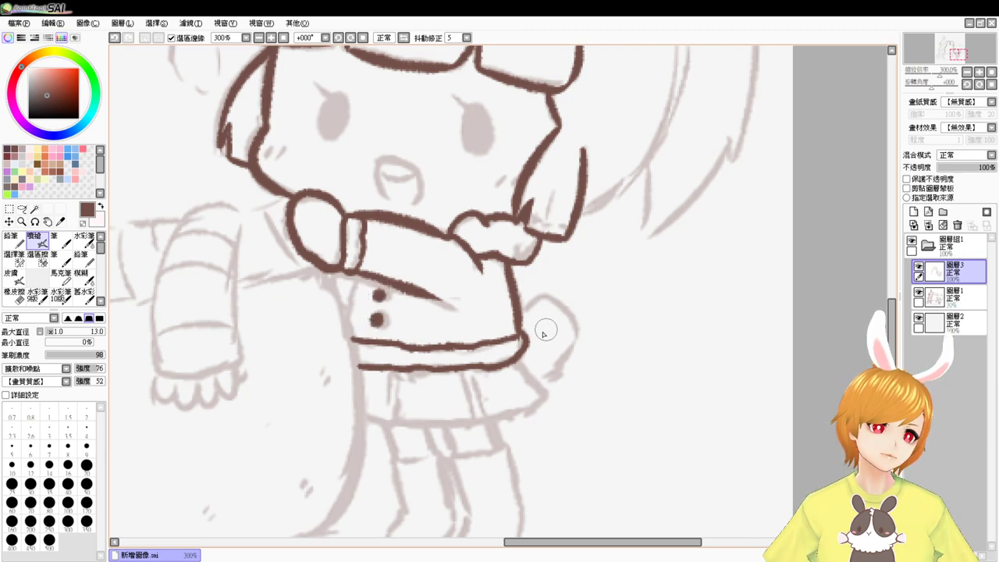
# Step: Ink the round fluffy tail at the back of the girl's coat beside the hem
pyautogui.moveTo(521, 310)
pyautogui.mouseDown()
pyautogui.moveTo(573, 307)
pyautogui.moveTo(576, 351)
pyautogui.moveTo(549, 368)
pyautogui.mouseUp()
pyautogui.hotkey('ctrl', 'z')
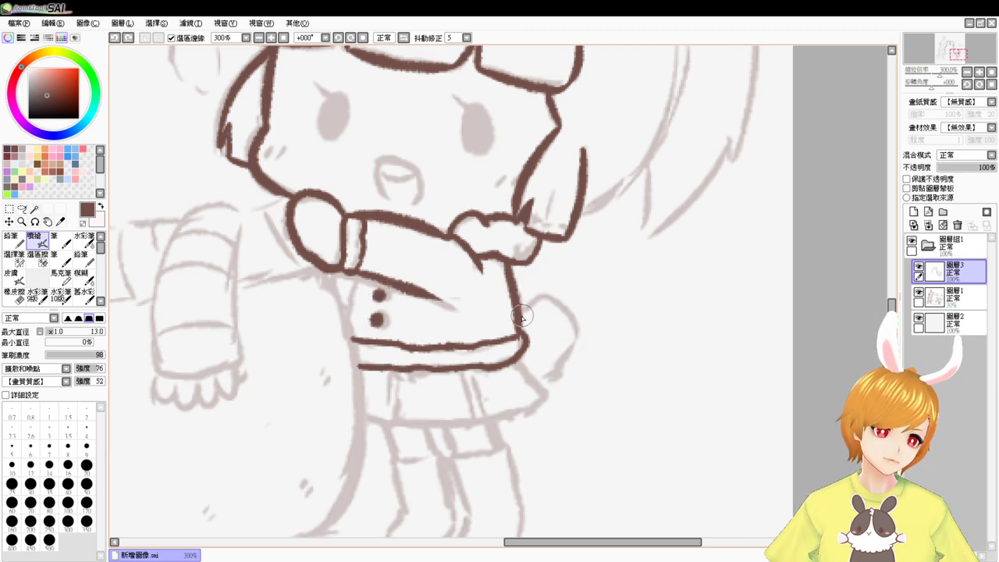
pyautogui.moveTo(521, 316)
pyautogui.mouseDown()
pyautogui.moveTo(552, 301)
pyautogui.moveTo(571, 349)
pyautogui.moveTo(531, 378)
pyautogui.moveTo(549, 393)
pyautogui.mouseUp()
pyautogui.hotkey('ctrl', 'z')
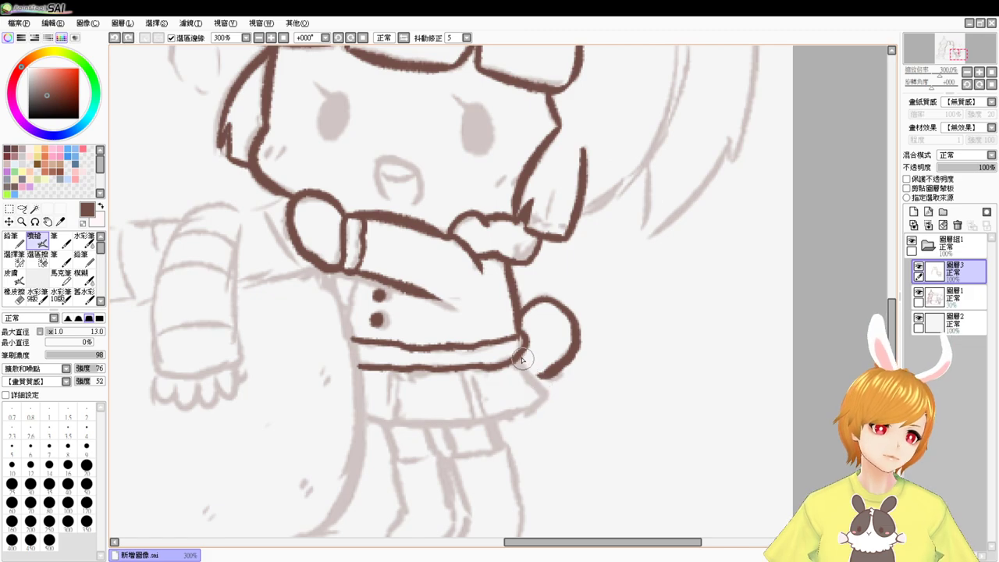
# Step: Ink the flared skirt below the girl's coat, with its side edge, bottom hem and two pairs of pleat lines
pyautogui.moveTo(520, 350); pyautogui.dragTo(556, 391)
pyautogui.moveTo(363, 413); pyautogui.dragTo(388, 419)
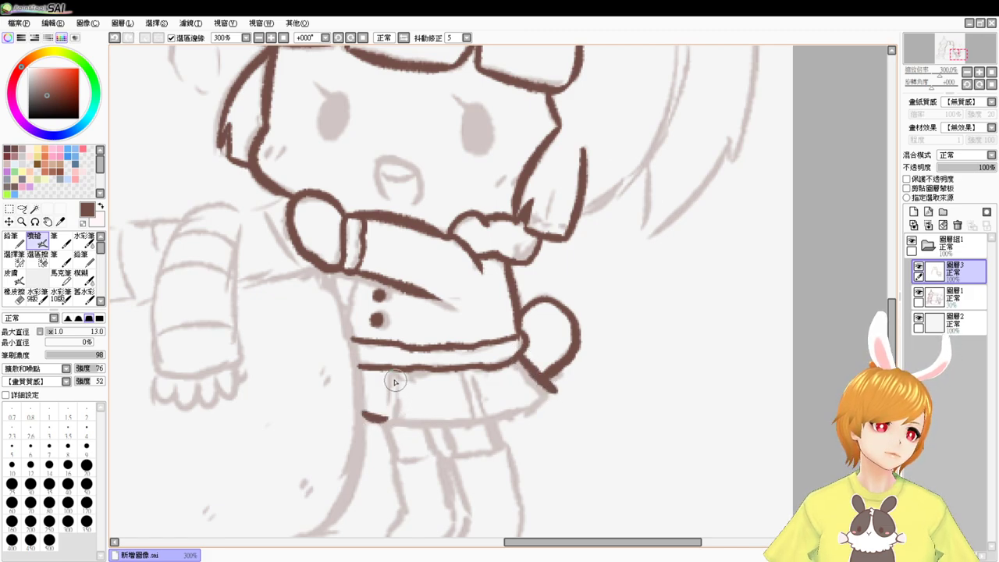
pyautogui.moveTo(392, 372)
pyautogui.mouseDown()
pyautogui.moveTo(394, 405)
pyautogui.moveTo(399, 379)
pyautogui.moveTo(407, 415)
pyautogui.moveTo(392, 423)
pyautogui.moveTo(475, 422)
pyautogui.mouseUp()
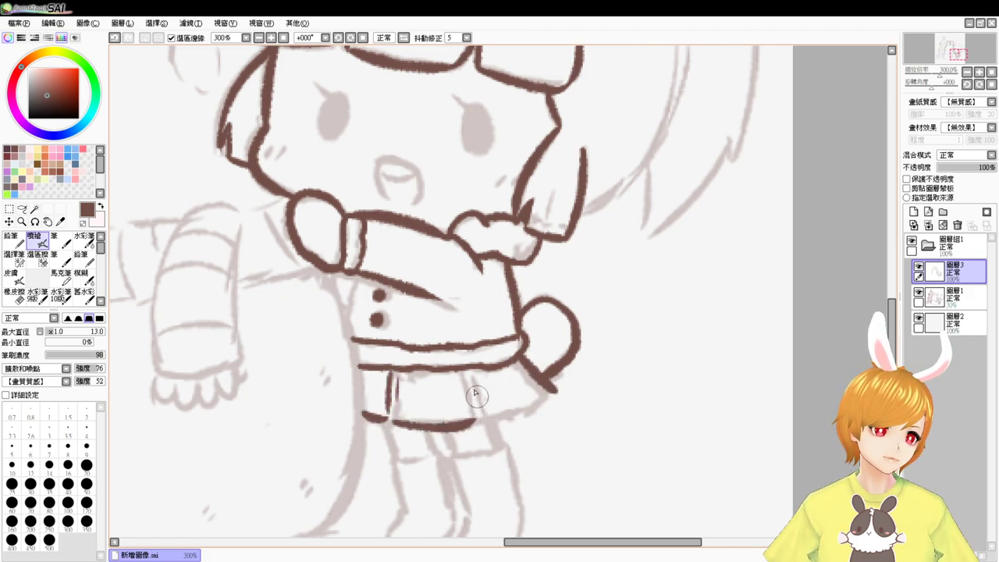
pyautogui.moveTo(466, 373)
pyautogui.mouseDown()
pyautogui.moveTo(482, 410)
pyautogui.moveTo(556, 392)
pyautogui.moveTo(516, 417)
pyautogui.mouseUp()
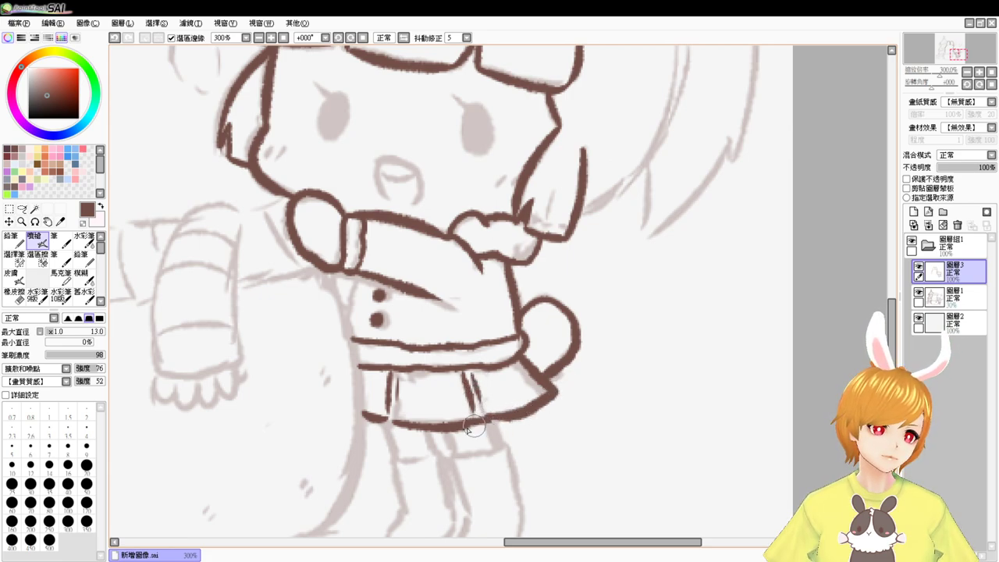
pyautogui.moveTo(384, 420); pyautogui.dragTo(421, 420)
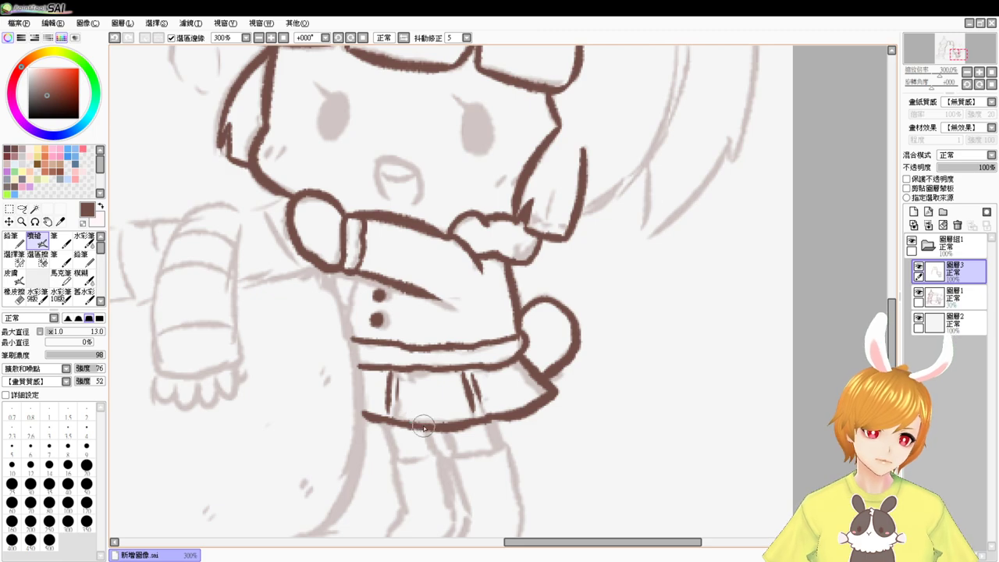
# Step: Hide the rough sketch layer to check the inked lines alone, and show it again
pyautogui.moveTo(495, 273); pyautogui.dragTo(526, 309)
pyautogui.click(919, 293)
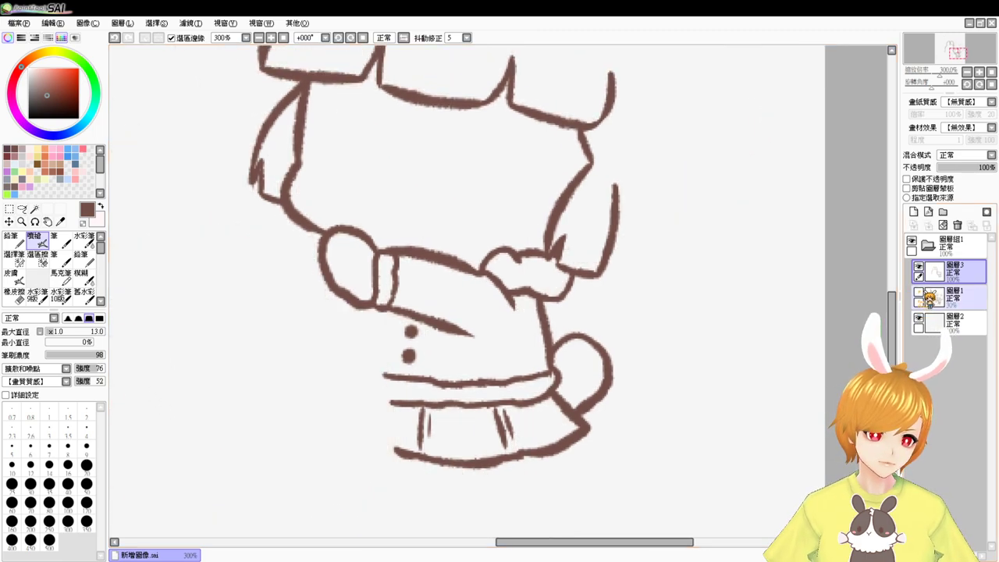
pyautogui.click(919, 293)
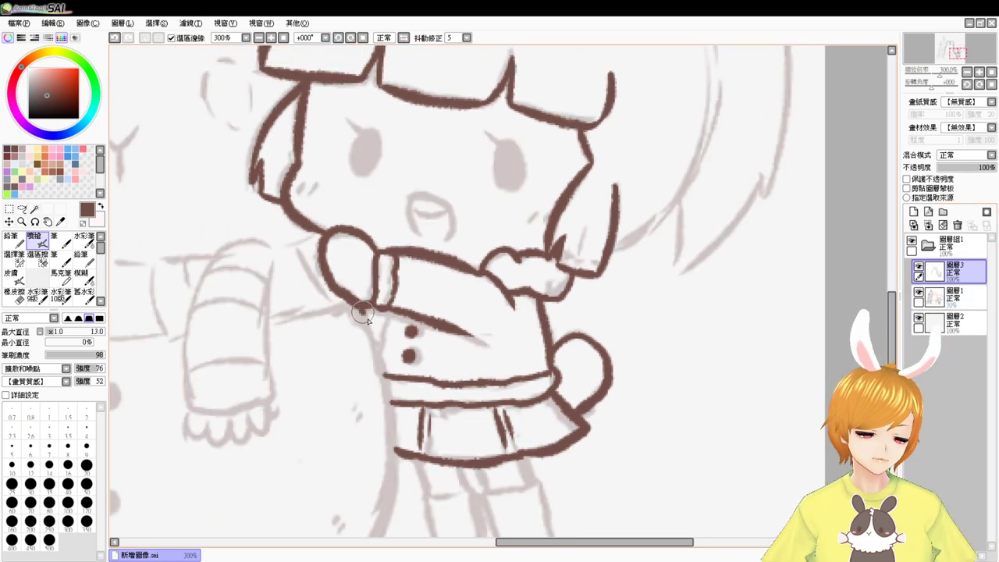
# Step: Ink the right side of the rabbit's body, curving from the girl's hand down past her skirt
pyautogui.moveTo(364, 312); pyautogui.dragTo(389, 451)
pyautogui.hotkey('ctrl', 'z')
pyautogui.moveTo(367, 313)
pyautogui.mouseDown()
pyautogui.moveTo(387, 375)
pyautogui.moveTo(395, 467)
pyautogui.moveTo(487, 281)
pyautogui.mouseUp()
pyautogui.moveTo(430, 253)
pyautogui.mouseDown()
pyautogui.moveTo(385, 396)
pyautogui.moveTo(430, 312)
pyautogui.moveTo(383, 389)
pyautogui.mouseUp()
pyautogui.hotkey('ctrl', 'z')
pyautogui.hotkey('ctrl', 'z')
pyautogui.moveTo(436, 264); pyautogui.dragTo(391, 393)
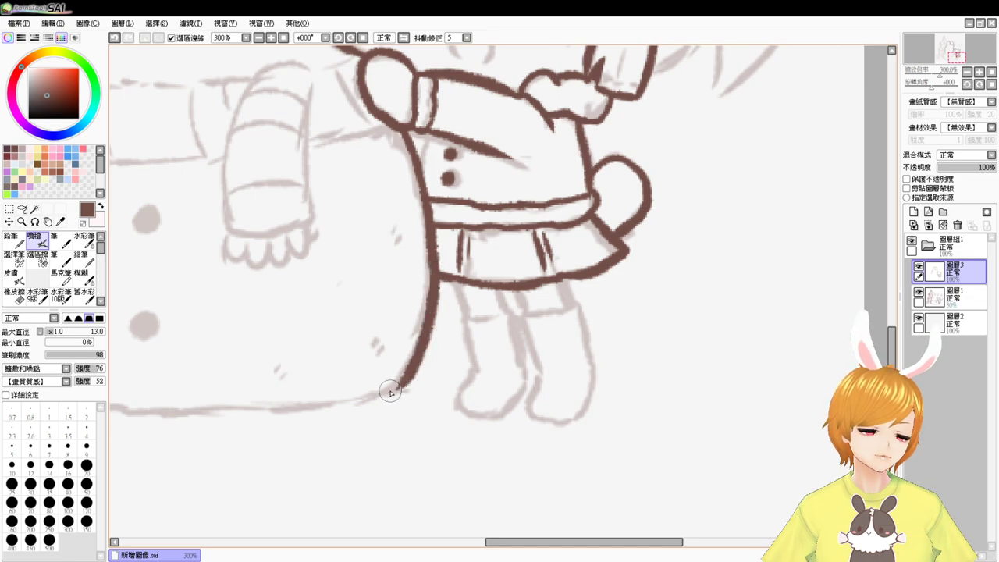
# Step: Ink the left side of the rabbit's body from under the scarf down to the bottom curve
pyautogui.moveTo(250, 374); pyautogui.dragTo(422, 384)
pyautogui.moveTo(301, 384); pyautogui.dragTo(384, 389)
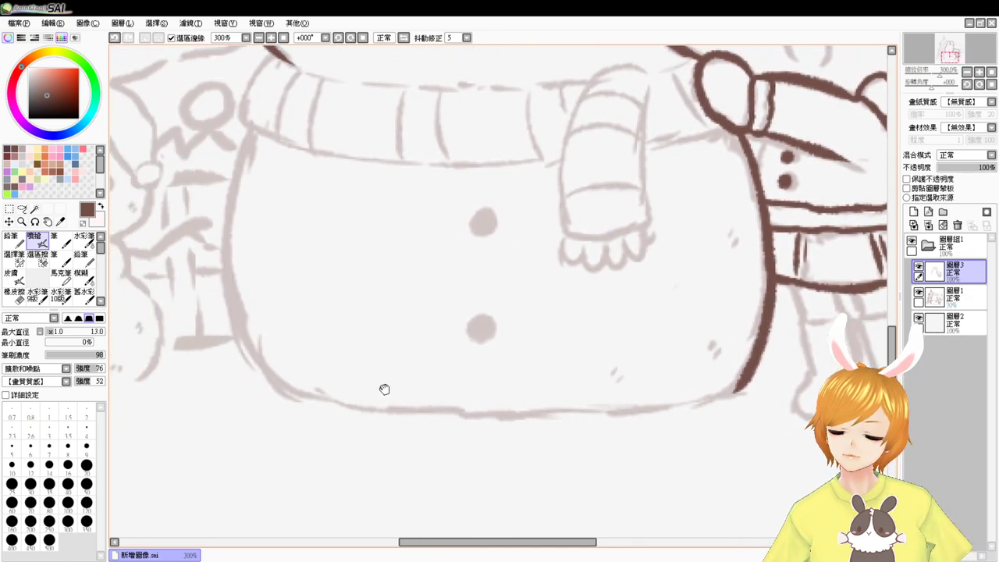
pyautogui.moveTo(363, 345); pyautogui.dragTo(356, 368)
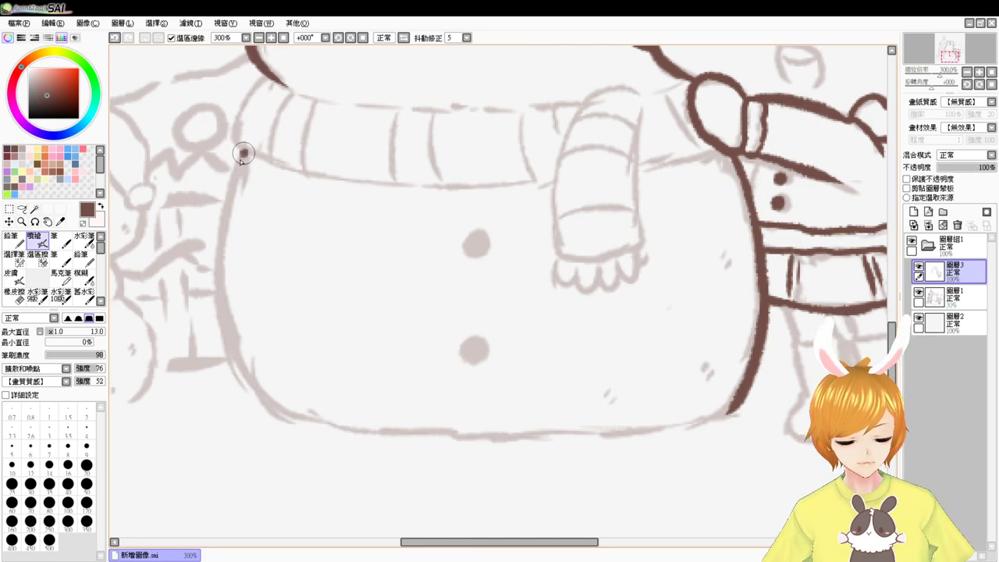
pyautogui.moveTo(244, 153); pyautogui.dragTo(228, 359)
pyautogui.hotkey('ctrl', 'z')
pyautogui.moveTo(248, 151)
pyautogui.mouseDown()
pyautogui.moveTo(217, 323)
pyautogui.moveTo(223, 347)
pyautogui.moveTo(212, 279)
pyautogui.moveTo(228, 372)
pyautogui.moveTo(241, 177)
pyautogui.moveTo(232, 371)
pyautogui.moveTo(242, 168)
pyautogui.moveTo(223, 359)
pyautogui.moveTo(234, 367)
pyautogui.mouseUp()
pyautogui.hotkey('ctrl', 'z')
pyautogui.hotkey('ctrl', 'z')
pyautogui.hotkey('ctrl', 'z')
pyautogui.hotkey('ctrl', 'z')
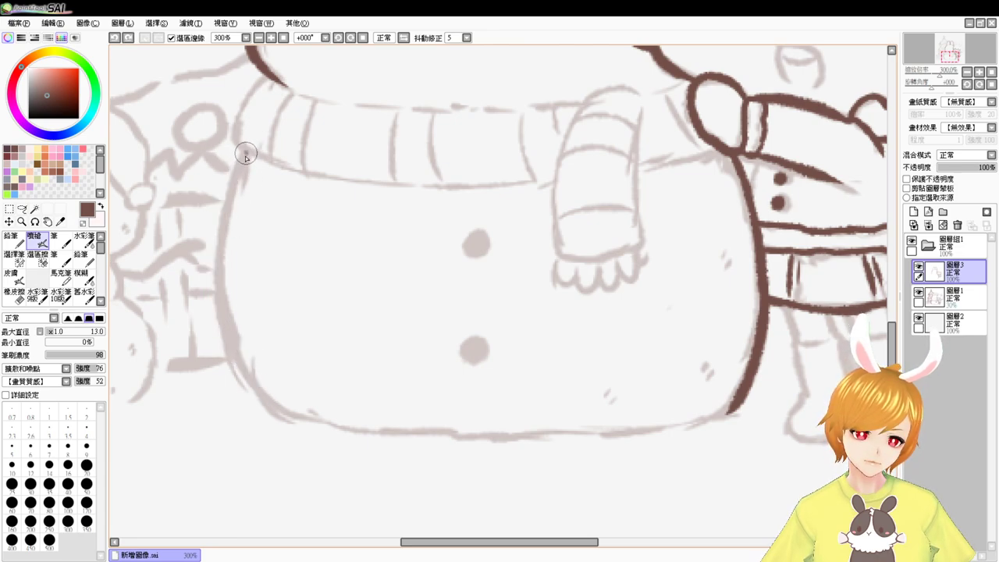
pyautogui.moveTo(245, 156); pyautogui.dragTo(238, 367)
pyautogui.hotkey('ctrl', 'z')
pyautogui.moveTo(242, 153)
pyautogui.mouseDown()
pyautogui.moveTo(259, 405)
pyautogui.moveTo(286, 413)
pyautogui.mouseUp()
# Step: Ink the bottom edge of the rabbit's body, joining its left and right sides
pyautogui.moveTo(449, 446); pyautogui.dragTo(355, 426)
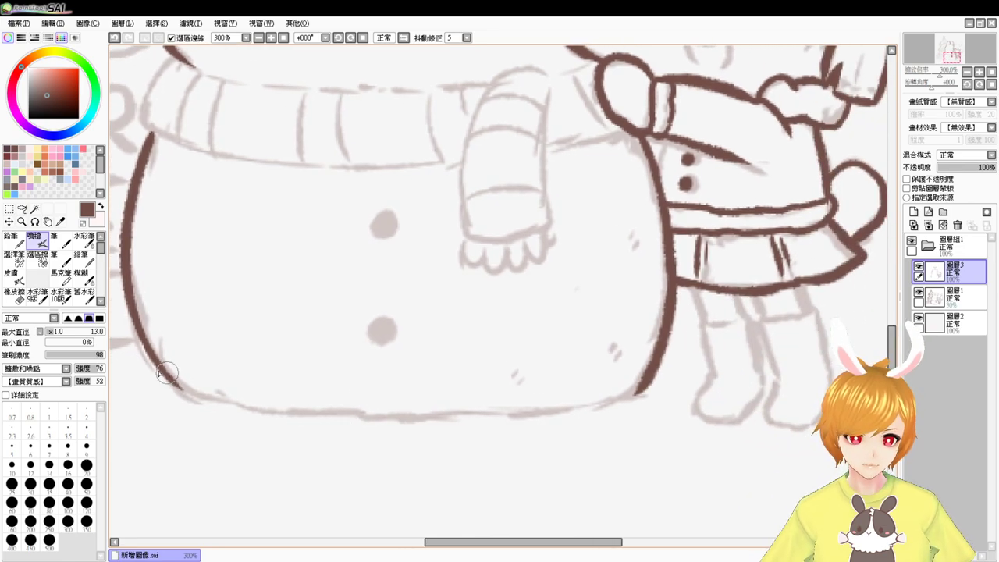
pyautogui.moveTo(155, 355); pyautogui.dragTo(215, 413)
pyautogui.hotkey('ctrl', 'z')
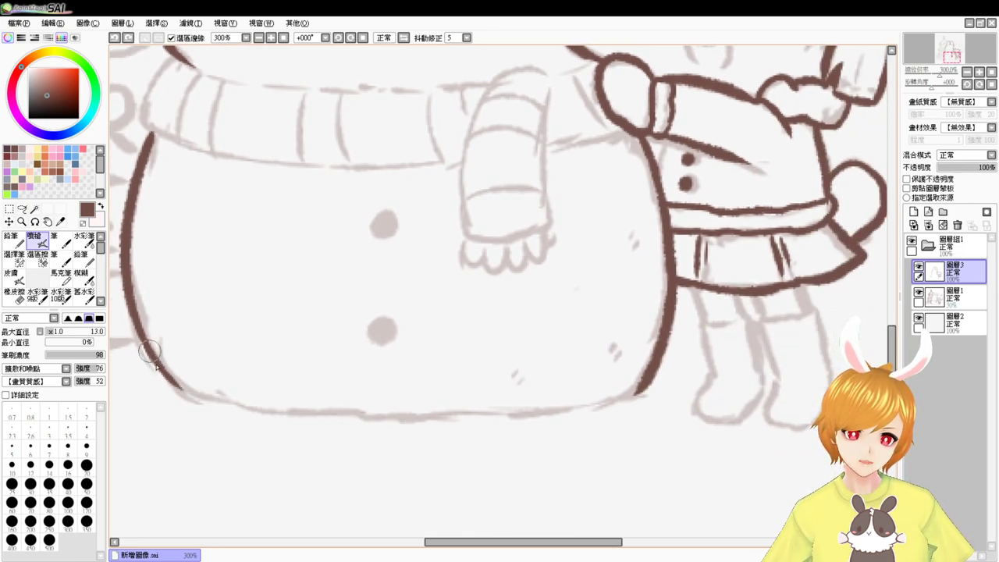
pyautogui.moveTo(150, 353)
pyautogui.mouseDown()
pyautogui.moveTo(199, 407)
pyautogui.moveTo(353, 413)
pyautogui.mouseUp()
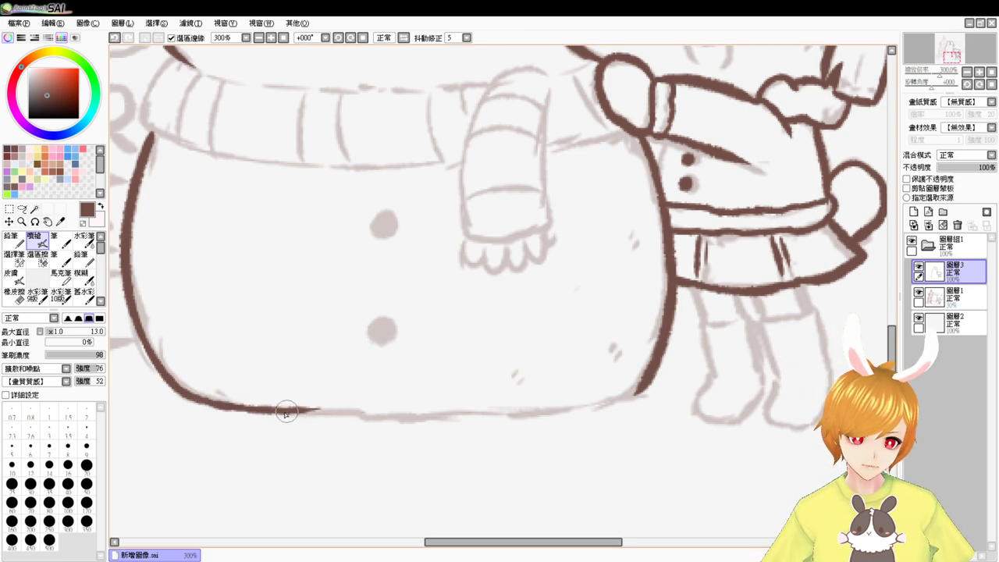
pyautogui.moveTo(286, 413); pyautogui.dragTo(472, 418)
pyautogui.hotkey('ctrl', 'z')
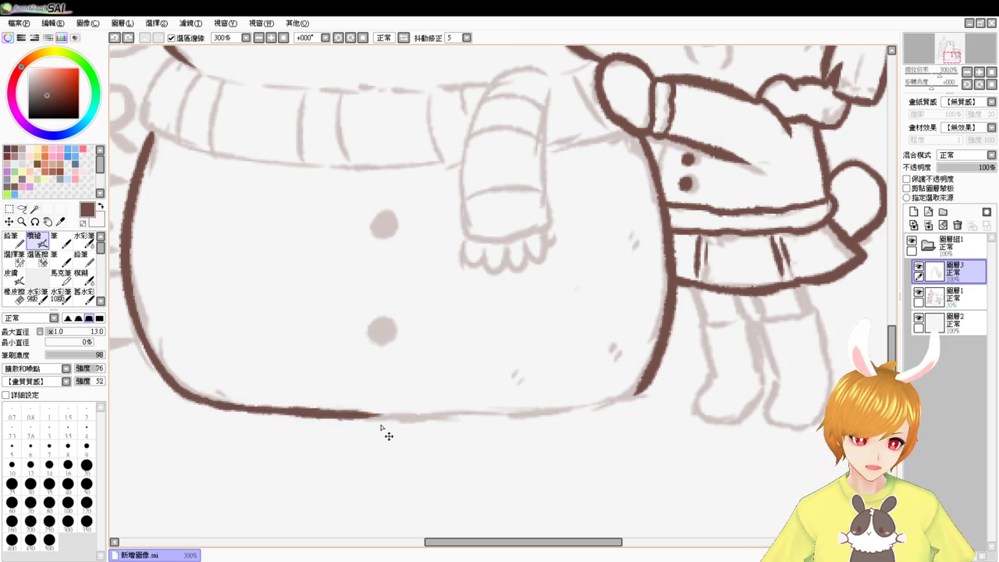
pyautogui.moveTo(369, 415)
pyautogui.mouseDown()
pyautogui.moveTo(510, 420)
pyautogui.moveTo(629, 402)
pyautogui.moveTo(597, 402)
pyautogui.mouseUp()
# Step: Ink the rounded left end of the rabbit's scarf and the start of its lower edge
pyautogui.scroll(6, 615, 375)
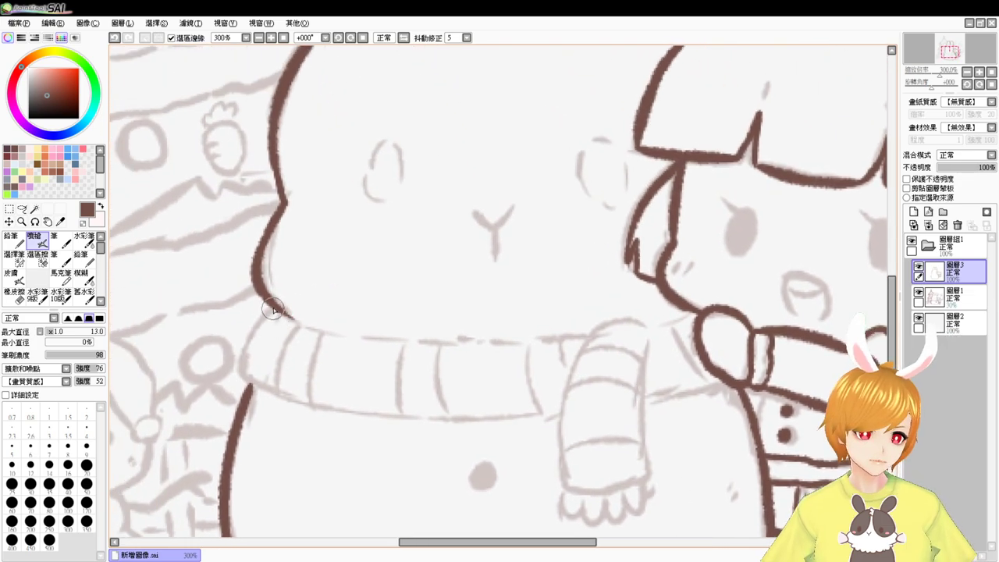
pyautogui.moveTo(274, 309); pyautogui.dragTo(242, 398)
pyautogui.hotkey('ctrl', 'z')
pyautogui.moveTo(274, 310)
pyautogui.mouseDown()
pyautogui.moveTo(253, 336)
pyautogui.moveTo(244, 392)
pyautogui.mouseUp()
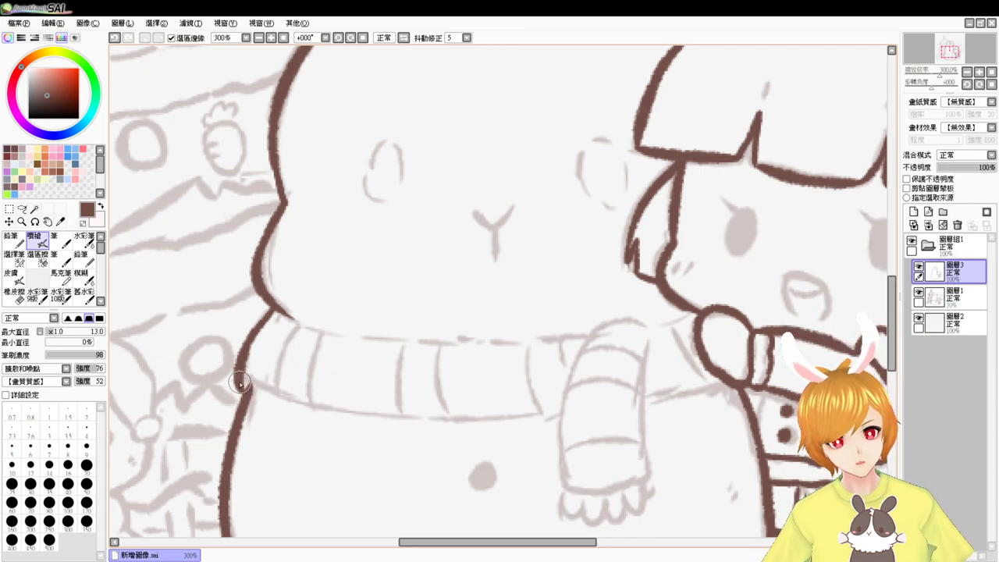
pyautogui.press('e')
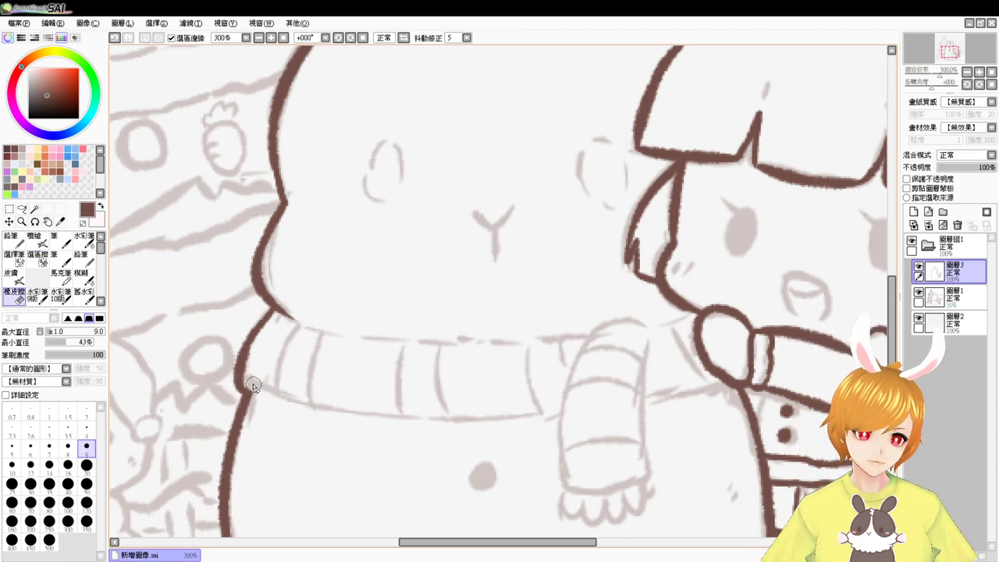
pyautogui.press('e')
pyautogui.moveTo(240, 382); pyautogui.dragTo(312, 412)
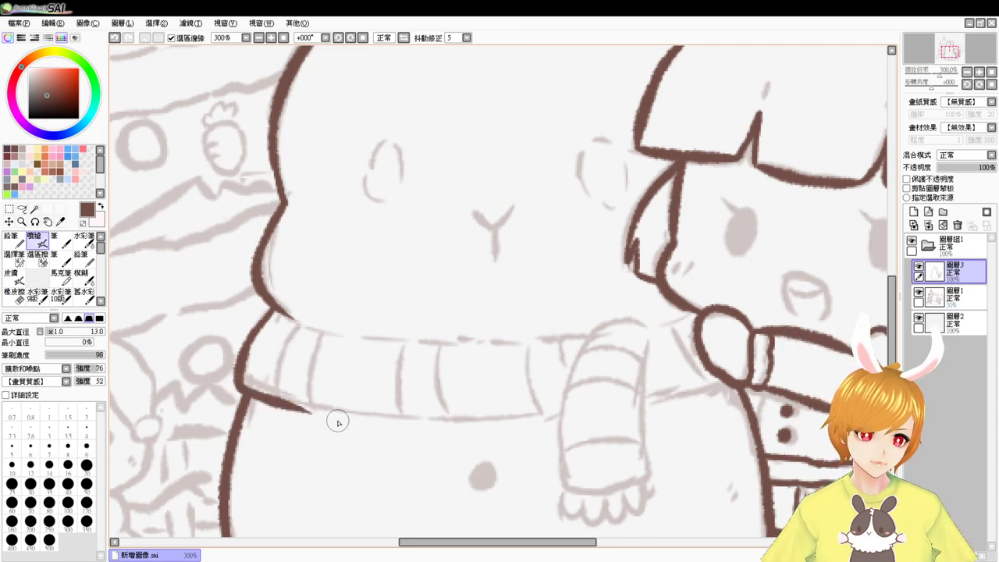
pyautogui.hotkey('ctrl', 'z')
pyautogui.click(275, 317)
# Step: Ink the scarf's upper edge along the rabbit's chin, from the left end to the hanging part
pyautogui.moveTo(282, 315); pyautogui.dragTo(359, 351)
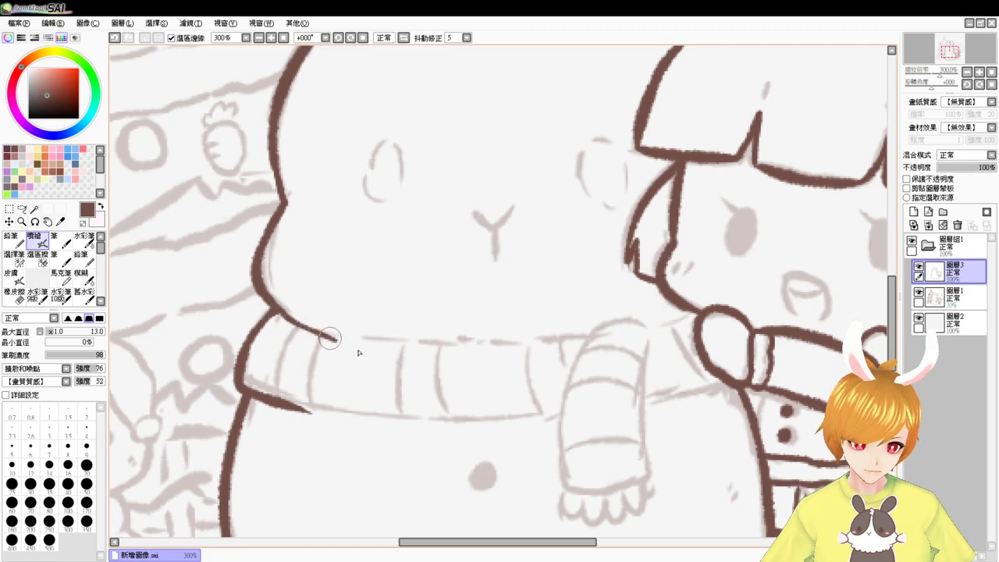
pyautogui.hotkey('ctrl', 'z')
pyautogui.moveTo(287, 315)
pyautogui.mouseDown()
pyautogui.moveTo(374, 341)
pyautogui.moveTo(516, 344)
pyautogui.mouseUp()
pyautogui.hotkey('ctrl', 'z')
pyautogui.moveTo(364, 335); pyautogui.dragTo(577, 348)
pyautogui.hotkey('ctrl', 'z')
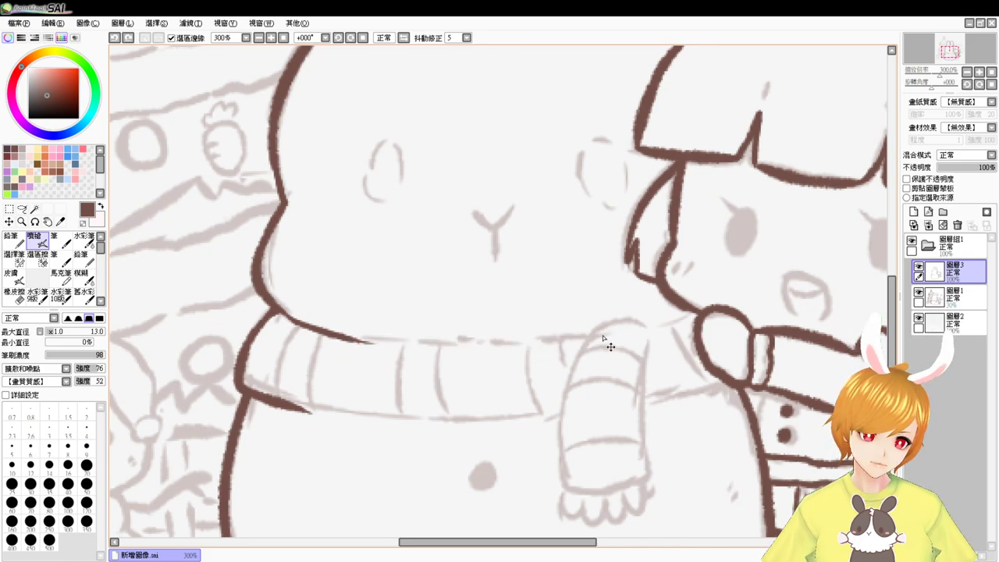
pyautogui.moveTo(355, 336); pyautogui.dragTo(527, 344)
pyautogui.hotkey('ctrl', 'z')
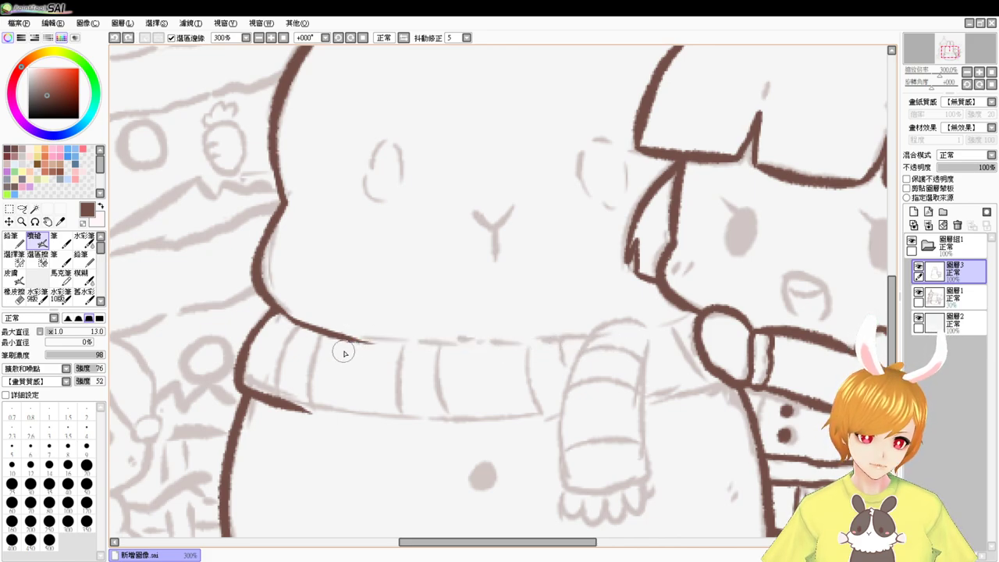
pyautogui.moveTo(328, 334)
pyautogui.mouseDown()
pyautogui.moveTo(483, 341)
pyautogui.moveTo(594, 330)
pyautogui.mouseUp()
pyautogui.hotkey('ctrl', 'z')
pyautogui.moveTo(429, 336); pyautogui.dragTo(585, 331)
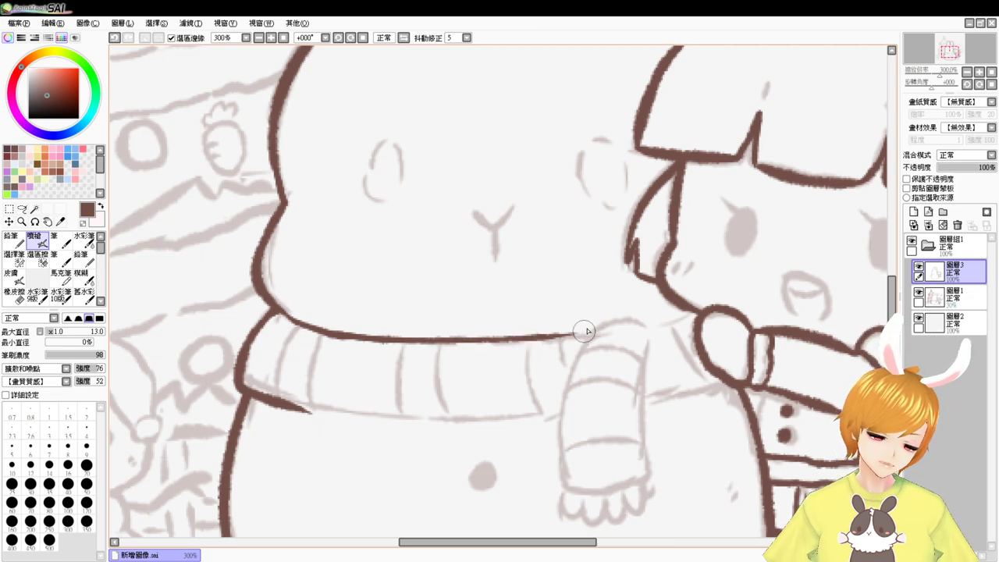
# Step: Ink the rounded fold on top of the hanging scarf end and the upper scarf edge leading to the girl's hand
pyautogui.moveTo(691, 311)
pyautogui.mouseDown()
pyautogui.moveTo(643, 330)
pyautogui.moveTo(660, 327)
pyautogui.mouseUp()
pyautogui.hotkey('ctrl', 'z')
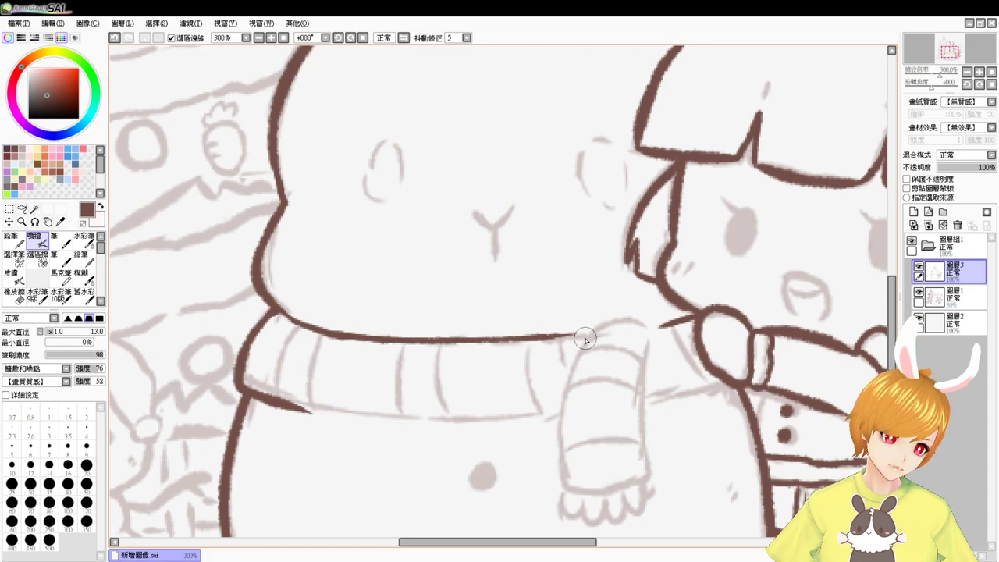
pyautogui.moveTo(583, 341); pyautogui.dragTo(664, 328)
pyautogui.hotkey('ctrl', 'z')
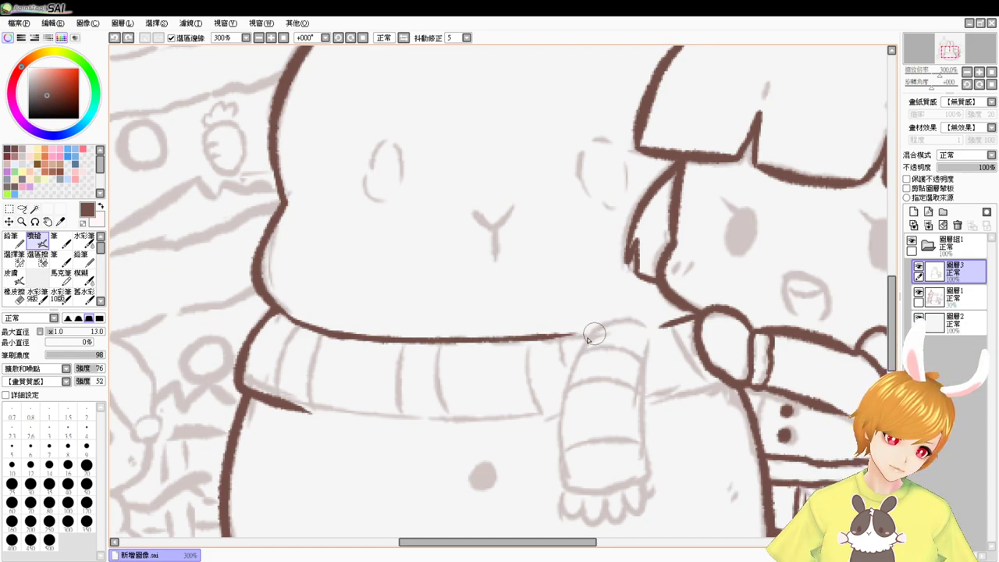
pyautogui.moveTo(589, 336); pyautogui.dragTo(569, 337)
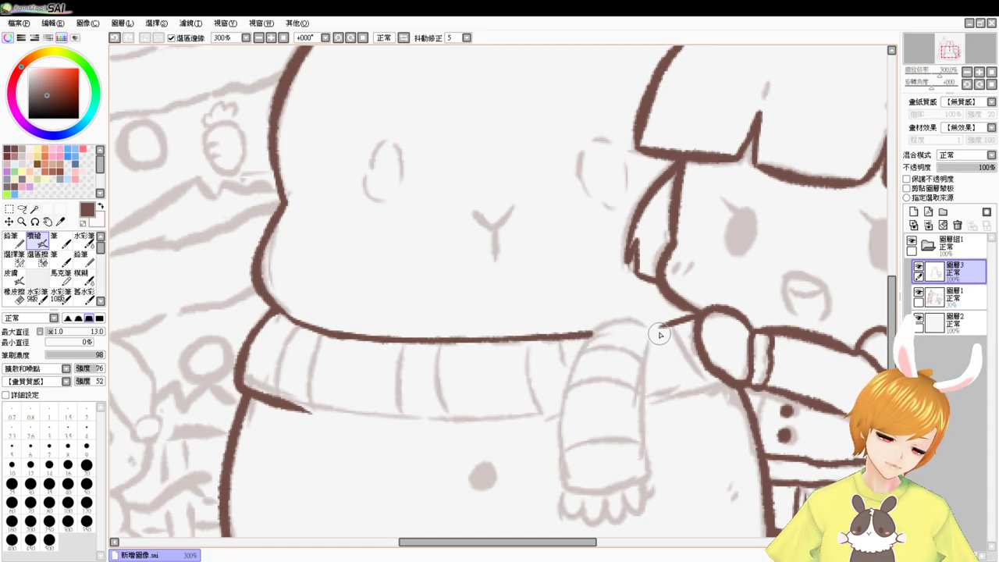
pyautogui.moveTo(653, 330); pyautogui.dragTo(673, 326)
pyautogui.moveTo(588, 337); pyautogui.dragTo(652, 325)
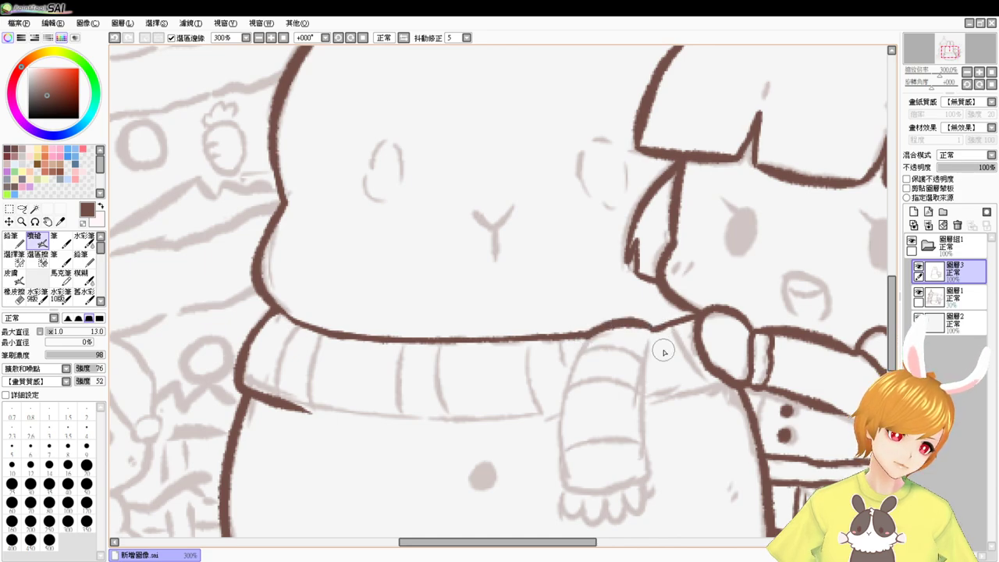
# Step: Ink the left edge of the scarf's hanging end, curving down from the fold
pyautogui.moveTo(591, 336); pyautogui.dragTo(554, 472)
pyautogui.hotkey('ctrl', 'z')
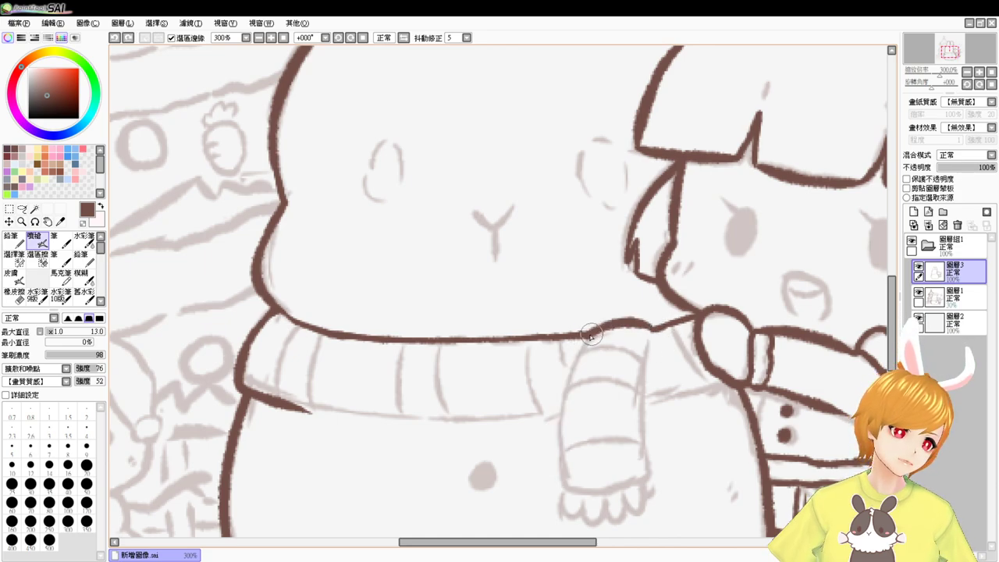
pyautogui.moveTo(592, 334); pyautogui.dragTo(555, 475)
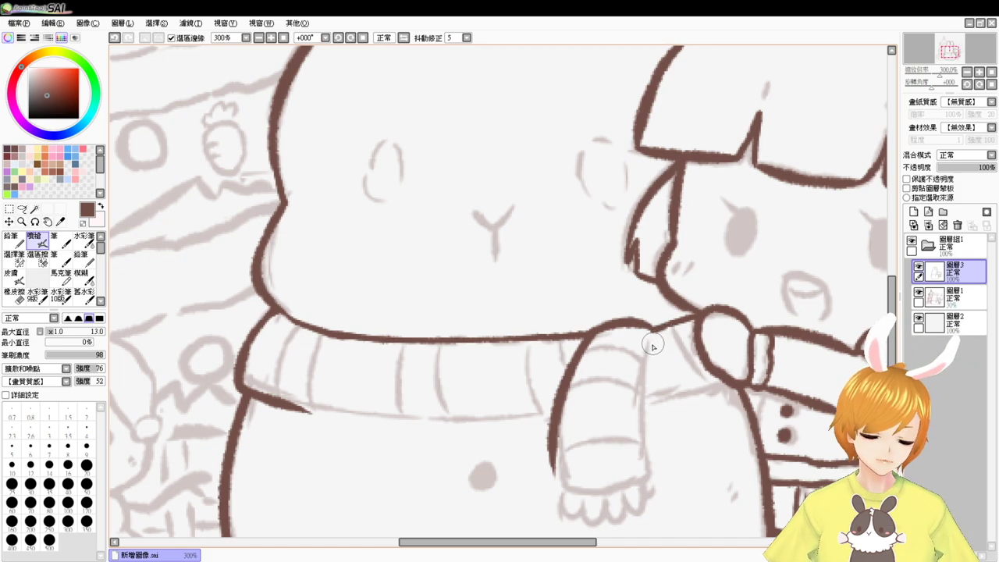
# Step: Ink the right edge of the scarf's hanging end and its bottom hem with the scalloped fringe
pyautogui.moveTo(653, 328)
pyautogui.mouseDown()
pyautogui.moveTo(637, 441)
pyautogui.moveTo(644, 427)
pyautogui.mouseUp()
pyautogui.hotkey('ctrl', 'z')
pyautogui.moveTo(650, 383); pyautogui.dragTo(629, 478)
pyautogui.hotkey('ctrl', 'z')
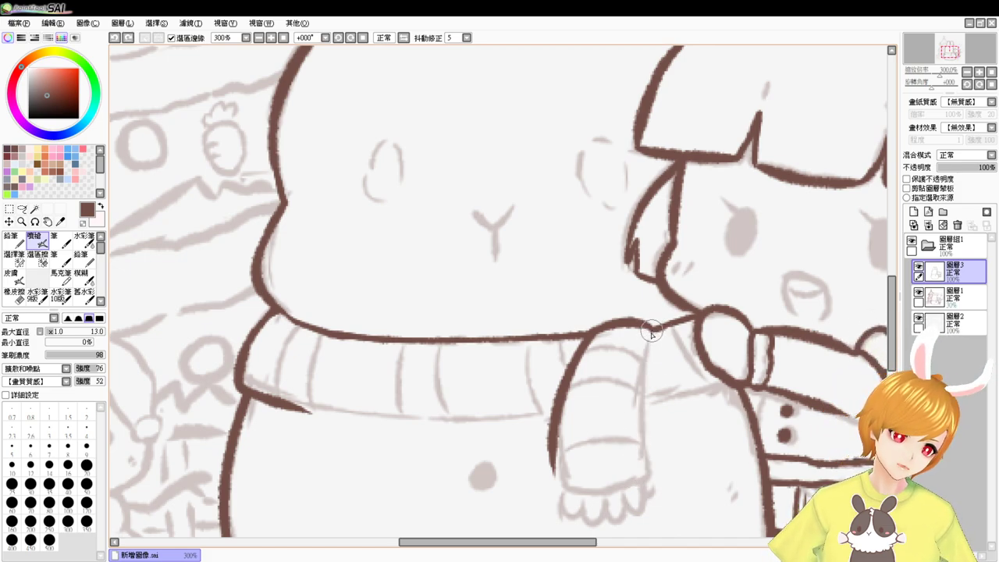
pyautogui.moveTo(651, 334); pyautogui.dragTo(637, 500)
pyautogui.hotkey('ctrl', 'z')
pyautogui.moveTo(649, 326); pyautogui.dragTo(629, 484)
pyautogui.hotkey('ctrl', 'z')
pyautogui.moveTo(633, 319)
pyautogui.mouseDown()
pyautogui.moveTo(651, 330)
pyautogui.moveTo(639, 485)
pyautogui.mouseUp()
pyautogui.hotkey('ctrl', 'z')
pyautogui.moveTo(650, 326); pyautogui.dragTo(642, 478)
pyautogui.moveTo(551, 436)
pyautogui.mouseDown()
pyautogui.moveTo(586, 497)
pyautogui.moveTo(552, 447)
pyautogui.moveTo(640, 481)
pyautogui.moveTo(573, 498)
pyautogui.moveTo(591, 406)
pyautogui.moveTo(576, 425)
pyautogui.moveTo(585, 410)
pyautogui.moveTo(598, 422)
pyautogui.moveTo(649, 421)
pyautogui.moveTo(653, 410)
pyautogui.mouseUp()
pyautogui.hotkey('ctrl', 'z')
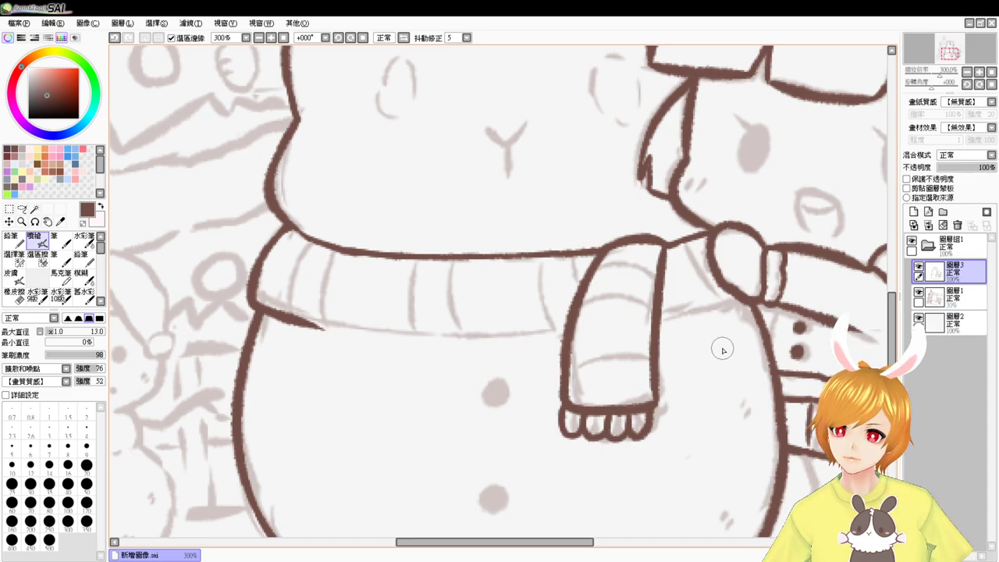
# Step: Ink the scarf's lower edge across the rabbit's body on both sides of the hanging end, up to the girl's hand
pyautogui.moveTo(689, 330)
pyautogui.mouseDown()
pyautogui.moveTo(734, 325)
pyautogui.moveTo(580, 367)
pyautogui.mouseUp()
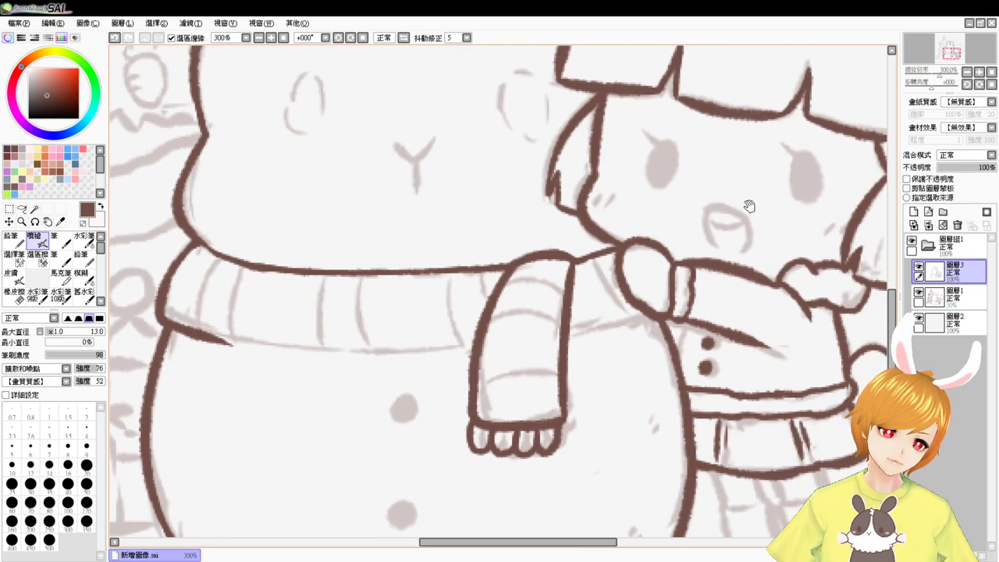
pyautogui.moveTo(750, 206); pyautogui.dragTo(661, 284)
pyautogui.moveTo(556, 333)
pyautogui.mouseDown()
pyautogui.moveTo(676, 266)
pyautogui.moveTo(731, 271)
pyautogui.mouseUp()
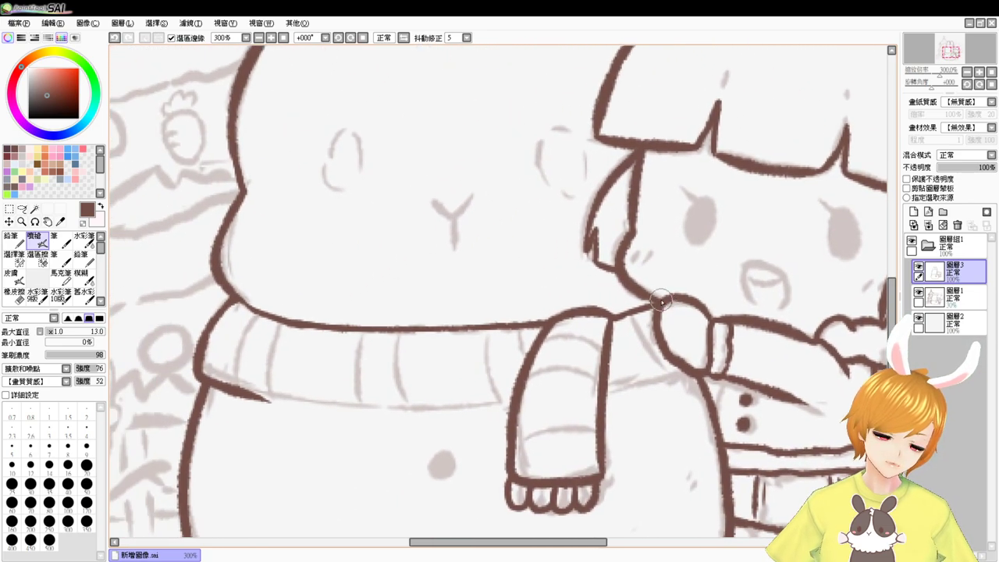
pyautogui.moveTo(241, 392)
pyautogui.mouseDown()
pyautogui.moveTo(311, 410)
pyautogui.moveTo(389, 407)
pyautogui.moveTo(283, 400)
pyautogui.moveTo(409, 404)
pyautogui.moveTo(317, 411)
pyautogui.moveTo(464, 401)
pyautogui.moveTo(396, 409)
pyautogui.mouseUp()
pyautogui.hotkey('ctrl', 'z')
pyautogui.hotkey('ctrl', 'z')
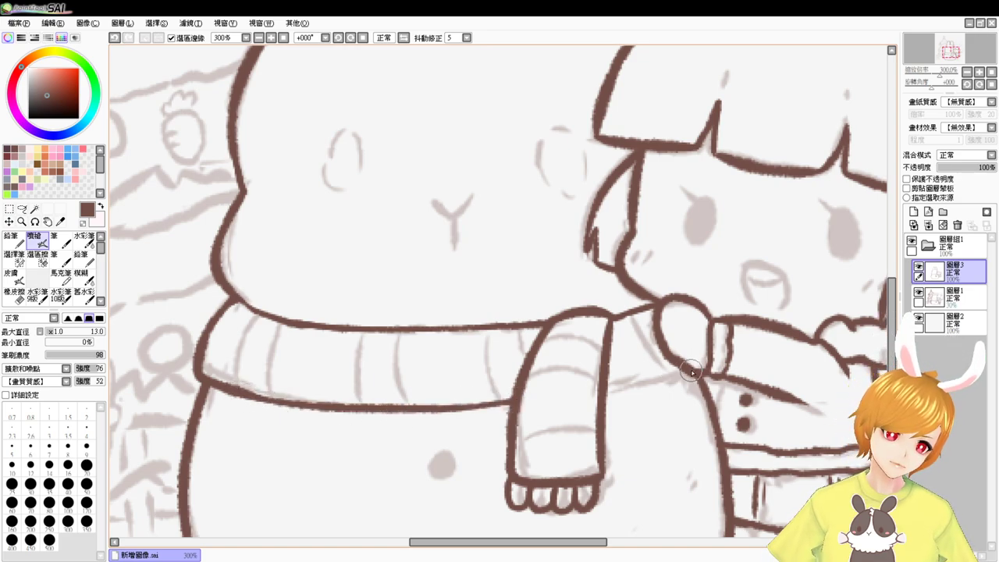
pyautogui.moveTo(703, 366); pyautogui.dragTo(617, 385)
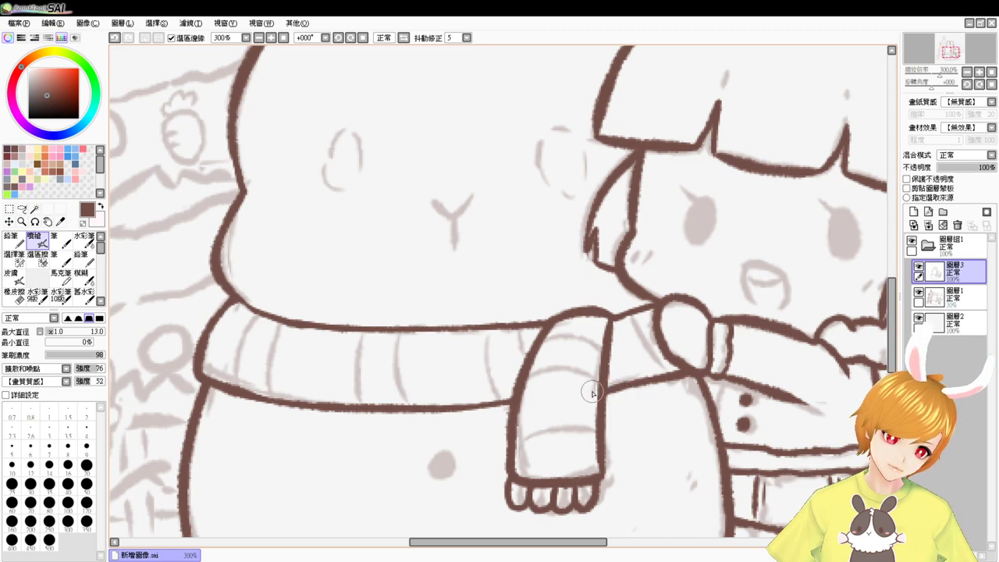
# Step: Ink the curved rib line nearest the scarf's left end
pyautogui.moveTo(259, 313); pyautogui.dragTo(239, 383)
pyautogui.hotkey('ctrl', 'z')
pyautogui.hotkey('ctrl', 'z')
pyautogui.moveTo(239, 350); pyautogui.dragTo(235, 385)
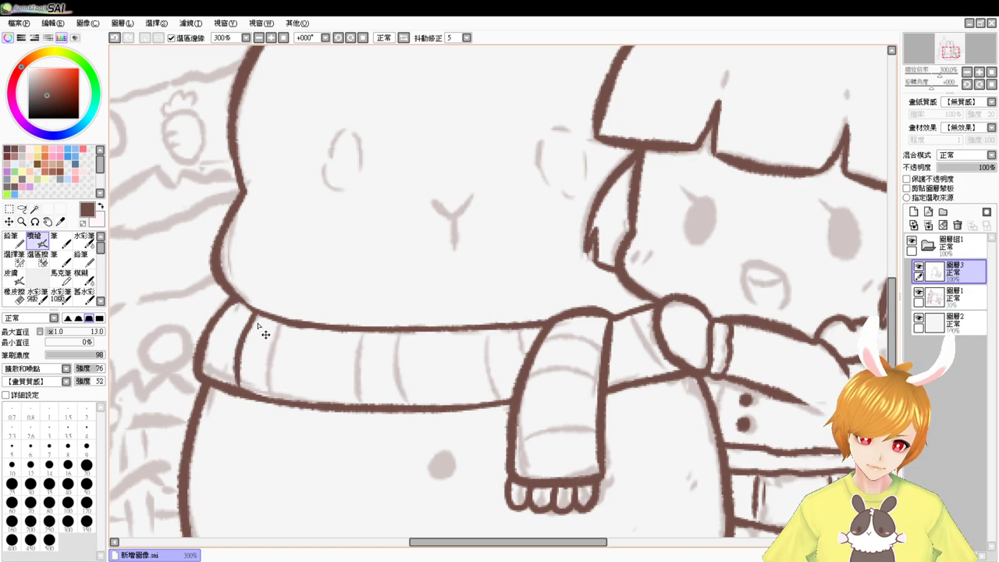
# Step: Redraw the curved rib line nearest the scarf's left end and ink the second rib beside it
pyautogui.hotkey('ctrl', 'z')
pyautogui.moveTo(254, 315); pyautogui.dragTo(236, 387)
pyautogui.moveTo(281, 323); pyautogui.dragTo(267, 394)
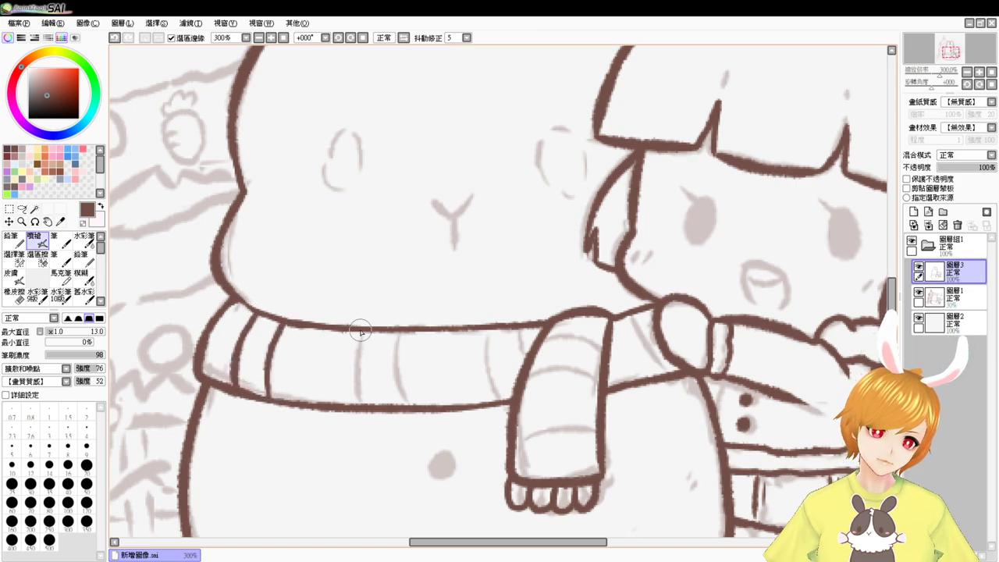
# Step: Ink the remaining vertical rib lines along the scarf's neck band, up to the hanging end's fold
pyautogui.moveTo(361, 332); pyautogui.dragTo(368, 397)
pyautogui.hotkey('ctrl', 'z')
pyautogui.moveTo(364, 330); pyautogui.dragTo(369, 394)
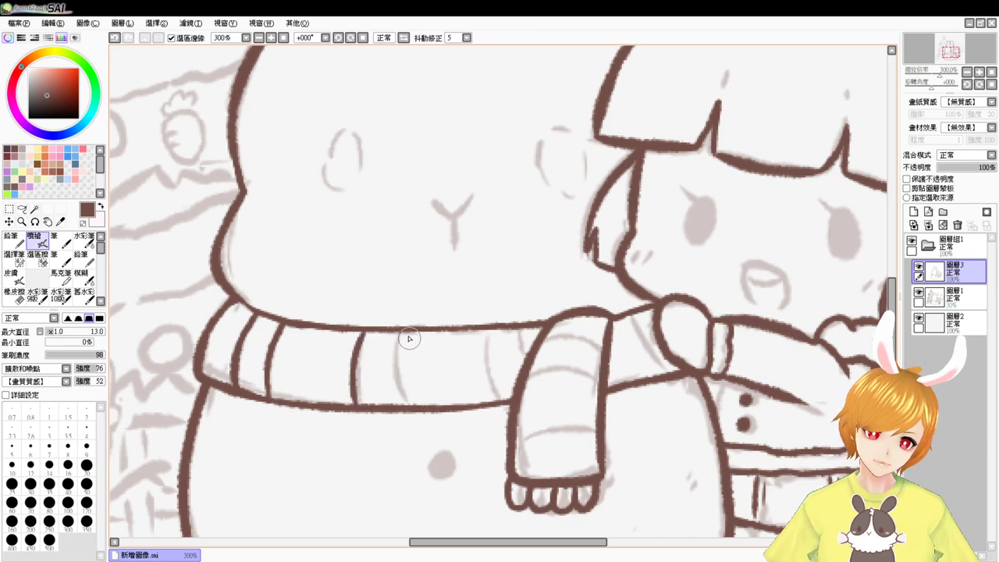
pyautogui.moveTo(405, 332); pyautogui.dragTo(402, 405)
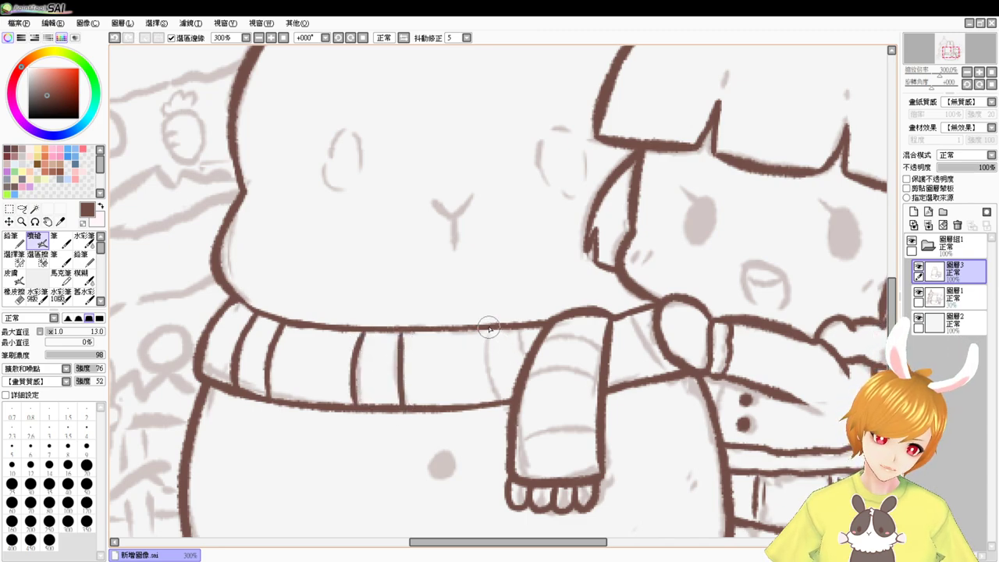
pyautogui.moveTo(489, 329); pyautogui.dragTo(493, 391)
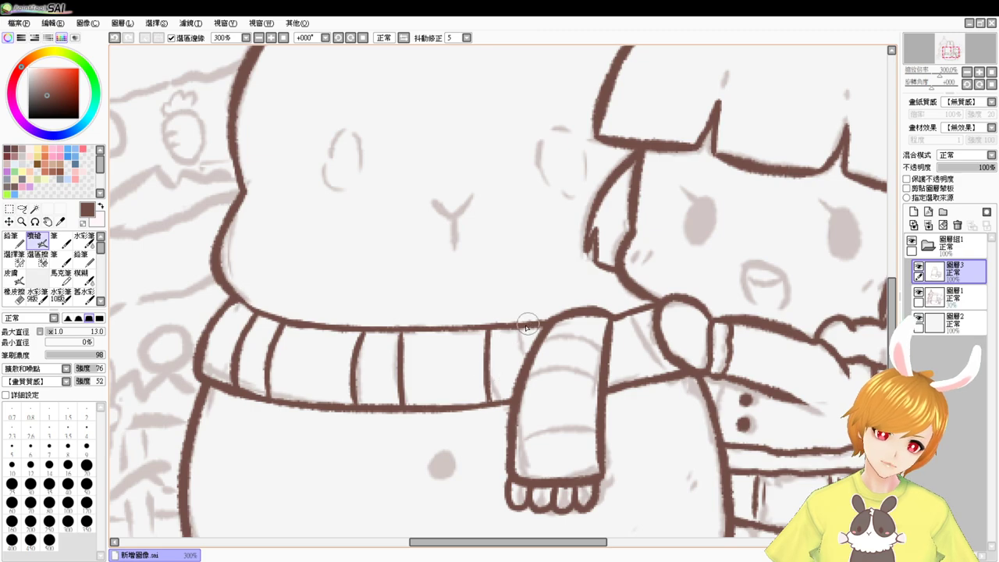
pyautogui.moveTo(522, 332); pyautogui.dragTo(530, 352)
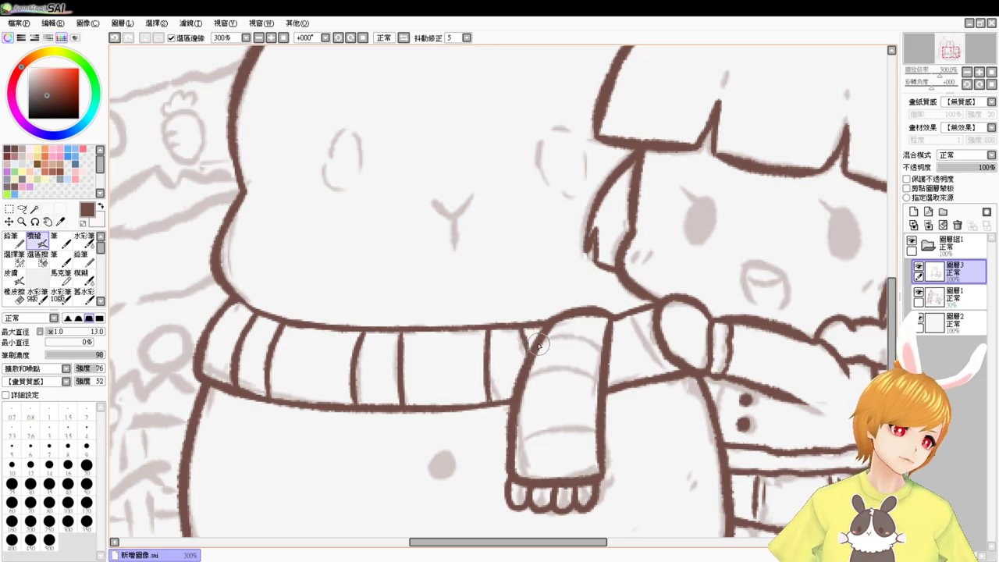
# Step: Ink three curved stripe lines across the scarf's hanging end, two near the fold and one above the hem
pyautogui.moveTo(539, 343)
pyautogui.mouseDown()
pyautogui.moveTo(581, 339)
pyautogui.moveTo(601, 362)
pyautogui.mouseUp()
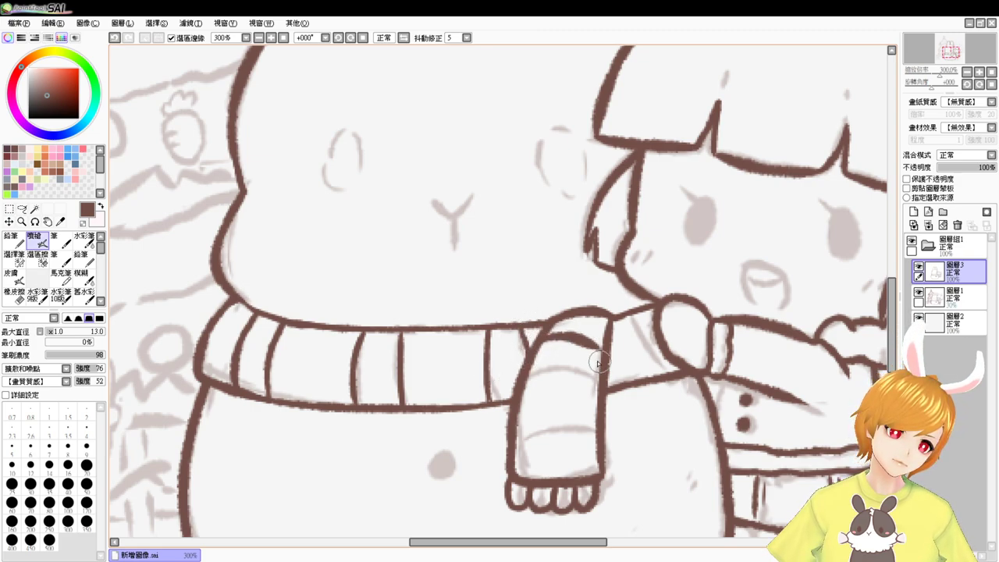
pyautogui.hotkey('ctrl', 'z')
pyautogui.moveTo(538, 341); pyautogui.dragTo(601, 358)
pyautogui.moveTo(531, 372); pyautogui.dragTo(602, 386)
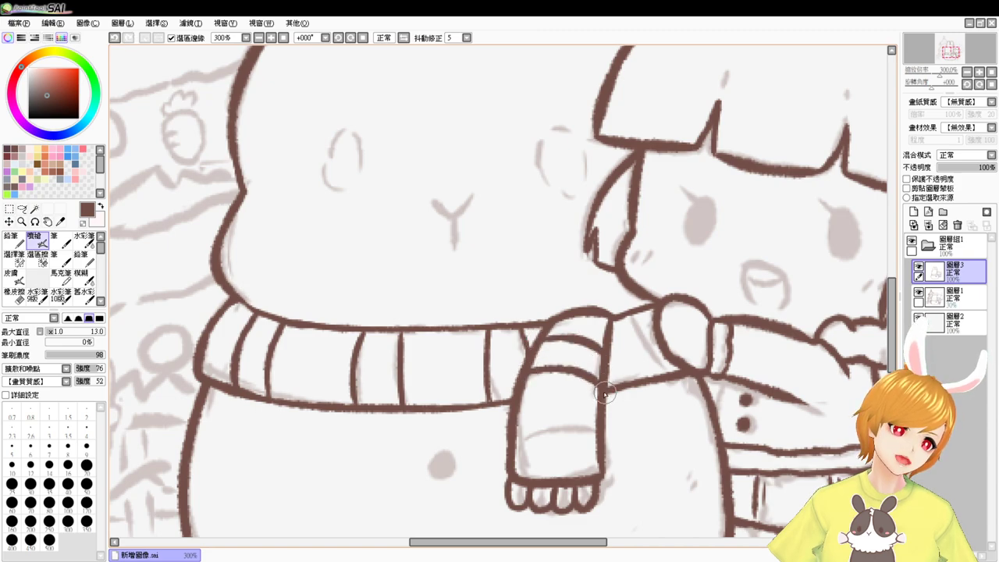
pyautogui.moveTo(515, 440); pyautogui.dragTo(599, 444)
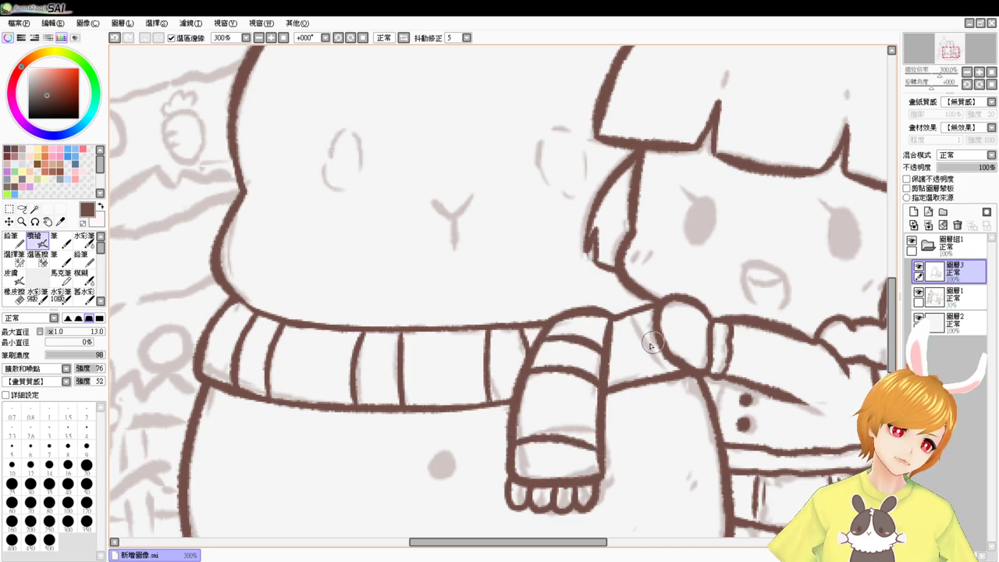
# Step: Ink the slanted rib line on the scarf section between the hanging end and the girl's hand
pyautogui.moveTo(631, 316); pyautogui.dragTo(646, 360)
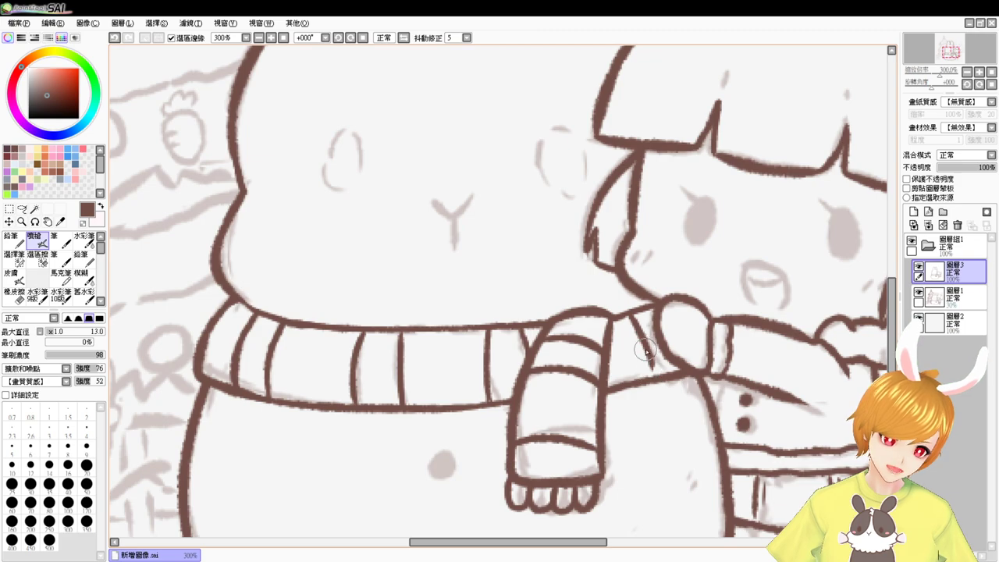
pyautogui.moveTo(652, 407); pyautogui.dragTo(666, 403)
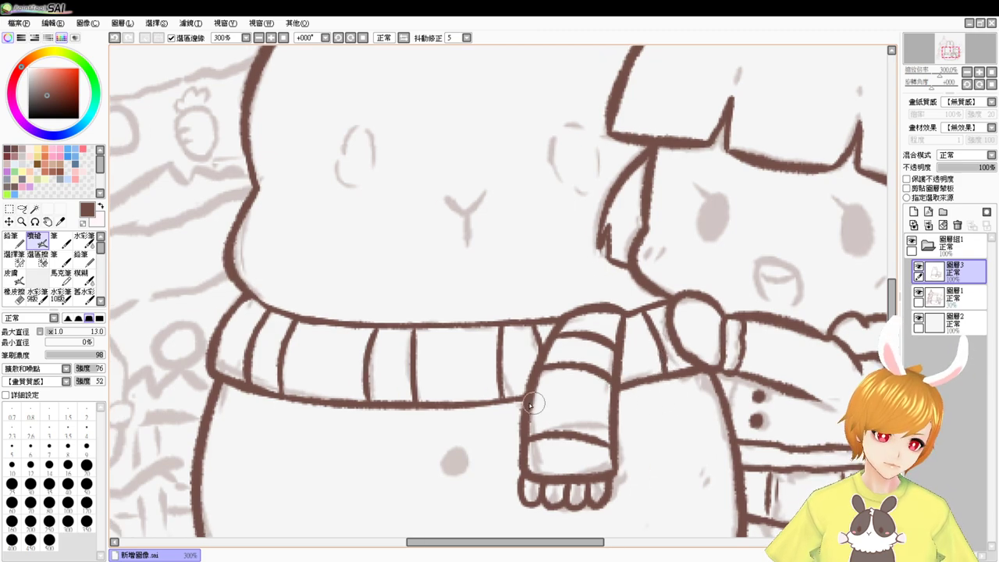
pyautogui.moveTo(521, 401)
pyautogui.mouseDown()
pyautogui.moveTo(475, 404)
pyautogui.moveTo(484, 404)
pyautogui.mouseUp()
pyautogui.hotkey('ctrl', 'z')
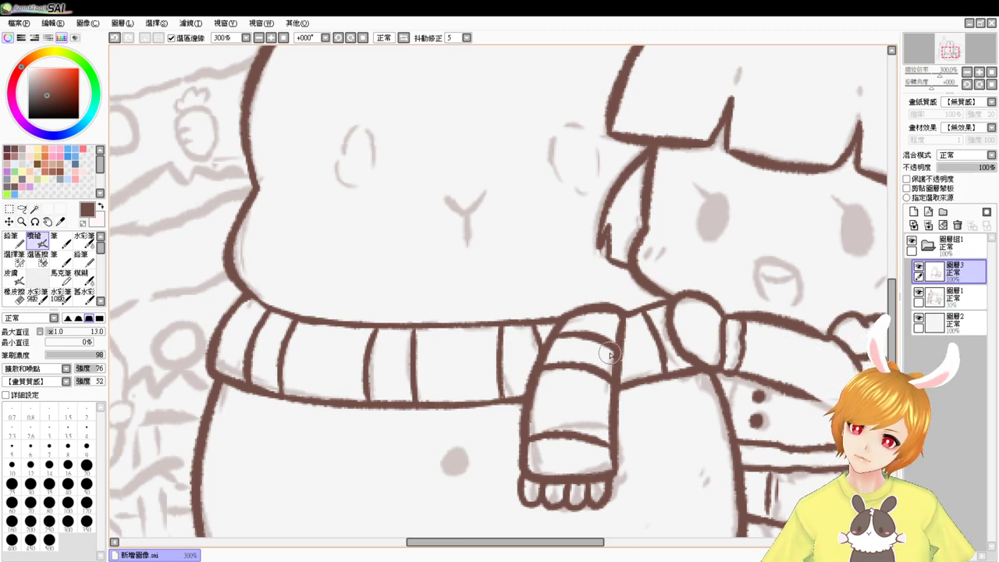
# Step: Ink the rabbit's Y-shaped nose and mouth over the sketch marks in the middle of its face
pyautogui.moveTo(599, 305); pyautogui.dragTo(614, 357)
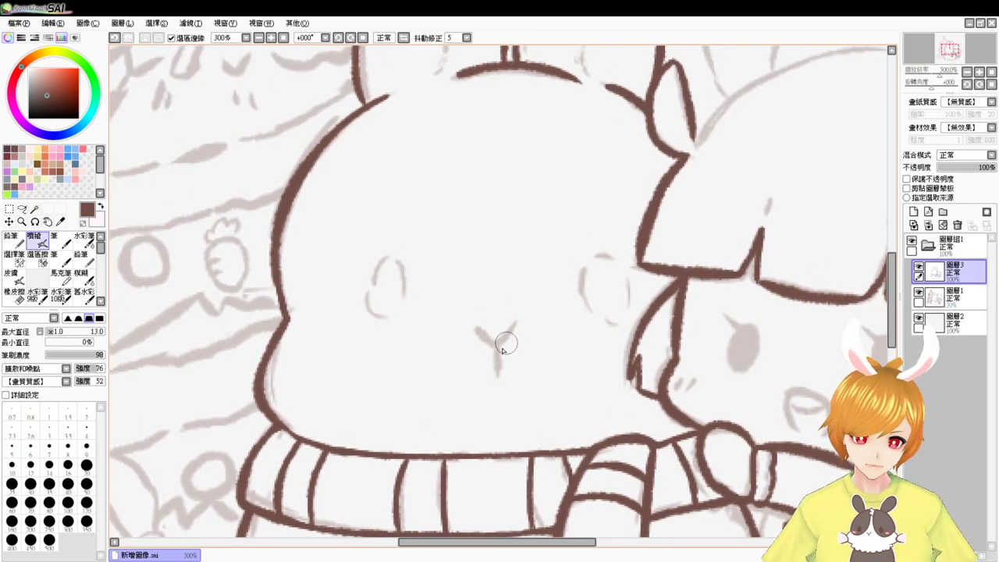
pyautogui.moveTo(479, 332)
pyautogui.mouseDown()
pyautogui.moveTo(517, 326)
pyautogui.moveTo(497, 367)
pyautogui.mouseUp()
pyautogui.hotkey('ctrl', 'z')
pyautogui.hotkey('ctrl', 'z')
pyautogui.hotkey('ctrl', 'z')
pyautogui.moveTo(500, 416); pyautogui.dragTo(495, 453)
pyautogui.moveTo(510, 334)
pyautogui.mouseDown()
pyautogui.moveTo(509, 413)
pyautogui.moveTo(510, 335)
pyautogui.moveTo(489, 310)
pyautogui.mouseUp()
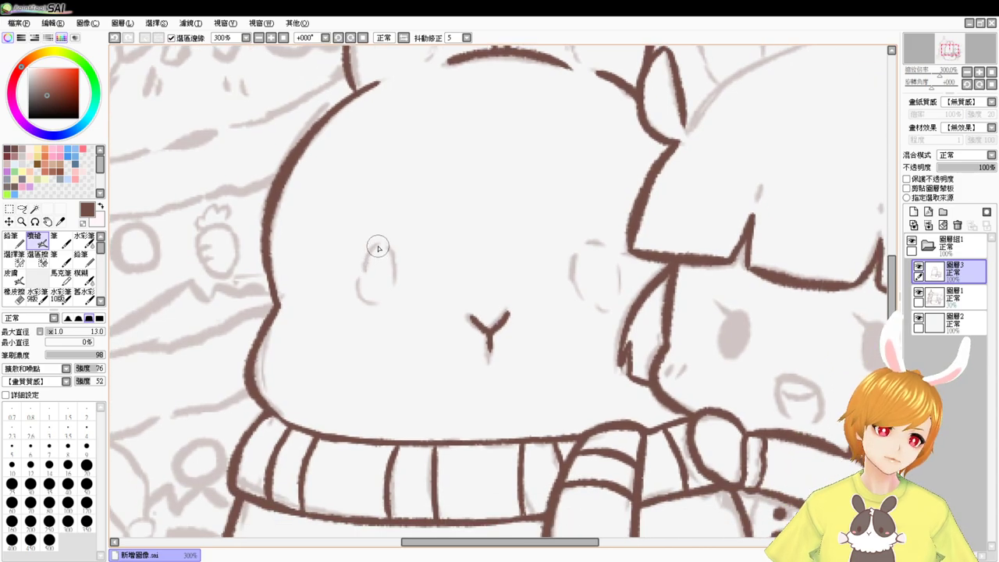
# Step: Ink the rabbit's two oval eyes with broken outlines, following the faded sketch
pyautogui.moveTo(378, 249)
pyautogui.mouseDown()
pyautogui.moveTo(368, 280)
pyautogui.moveTo(396, 275)
pyautogui.moveTo(375, 304)
pyautogui.moveTo(395, 305)
pyautogui.moveTo(361, 295)
pyautogui.moveTo(388, 304)
pyautogui.mouseUp()
pyautogui.hotkey('ctrl', 'z')
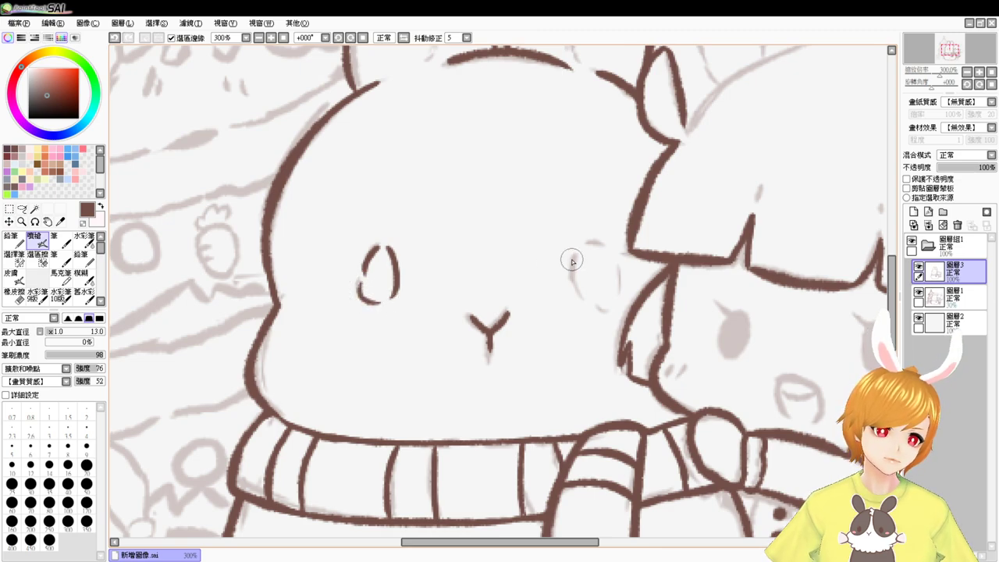
pyautogui.moveTo(579, 251); pyautogui.dragTo(587, 295)
pyautogui.hotkey('ctrl', 'z')
pyautogui.moveTo(578, 254); pyautogui.dragTo(593, 305)
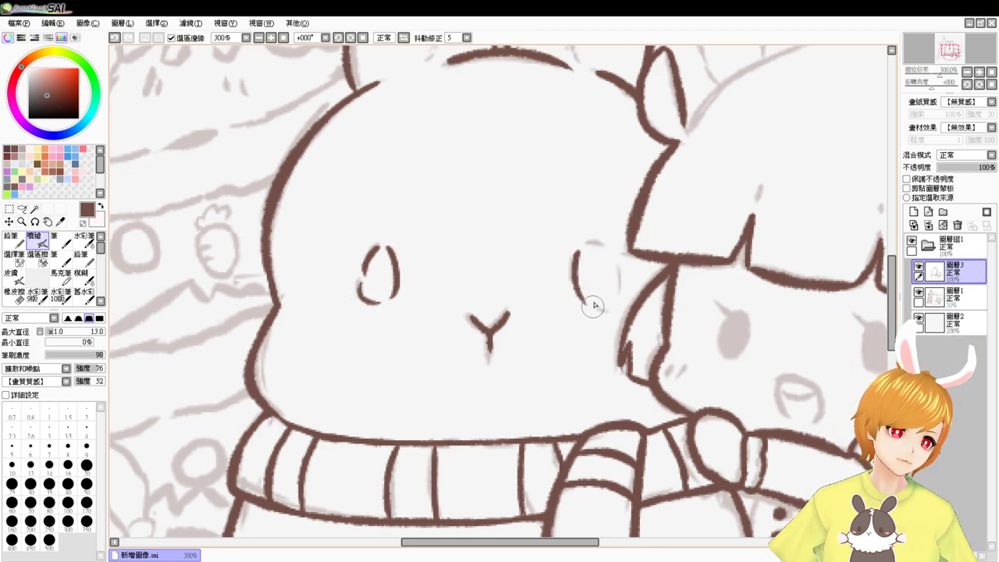
pyautogui.moveTo(587, 248)
pyautogui.mouseDown()
pyautogui.moveTo(614, 273)
pyautogui.moveTo(607, 308)
pyautogui.mouseUp()
pyautogui.hotkey('ctrl', 'z')
pyautogui.hotkey('ctrl', 'z')
# Step: Ink the broken inner-ear line inside each of the rabbit's two ears
pyautogui.moveTo(550, 274); pyautogui.dragTo(526, 372)
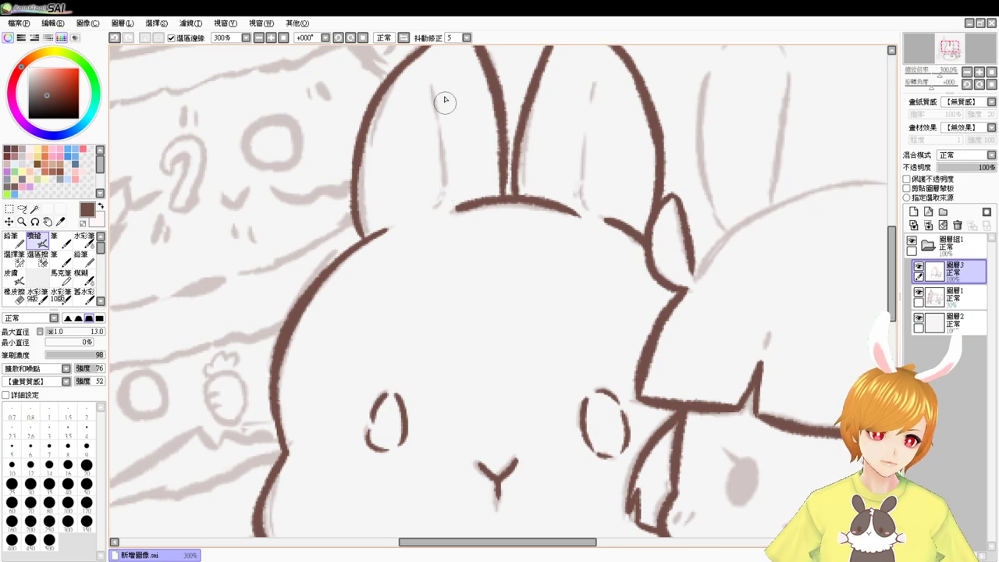
pyautogui.moveTo(432, 88)
pyautogui.mouseDown()
pyautogui.moveTo(440, 156)
pyautogui.moveTo(437, 201)
pyautogui.moveTo(426, 210)
pyautogui.mouseUp()
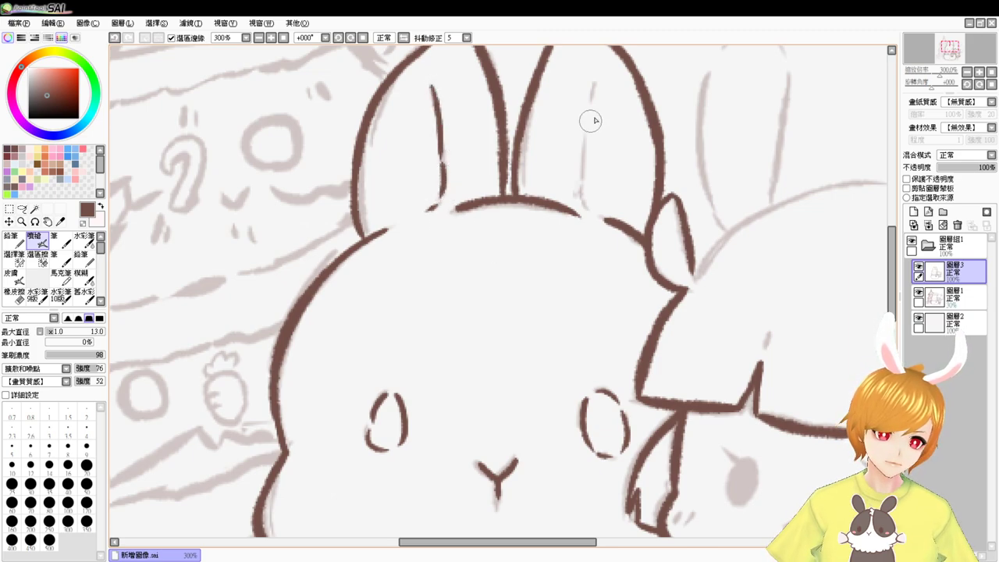
pyautogui.moveTo(584, 81)
pyautogui.mouseDown()
pyautogui.moveTo(588, 211)
pyautogui.moveTo(554, 263)
pyautogui.mouseUp()
pyautogui.hotkey('ctrl', 'z')
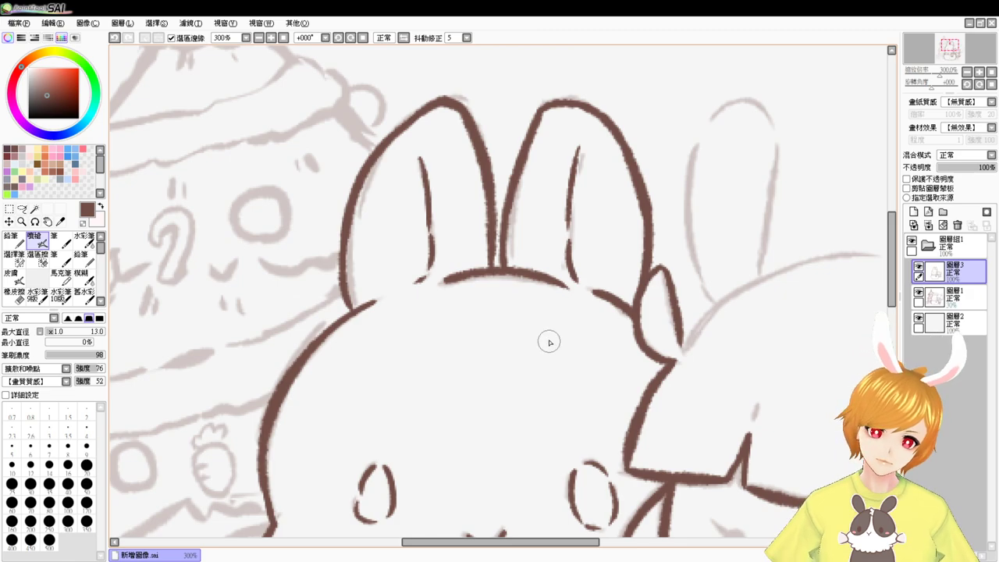
# Step: Ink the start of the curve over the top of the girl's head, rising from beside the big rabbit's head
pyautogui.moveTo(600, 299); pyautogui.dragTo(319, 350)
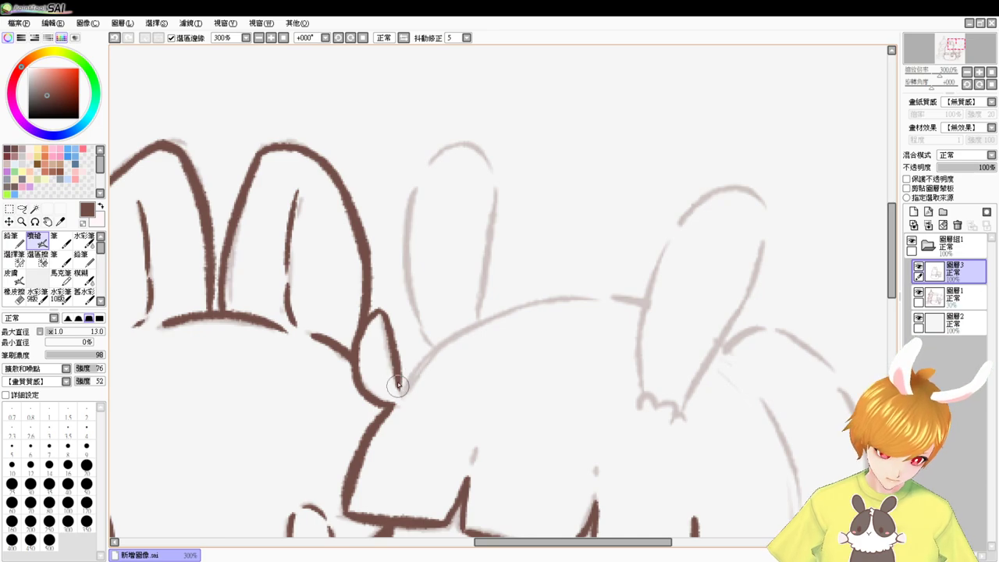
pyautogui.moveTo(402, 391); pyautogui.dragTo(451, 338)
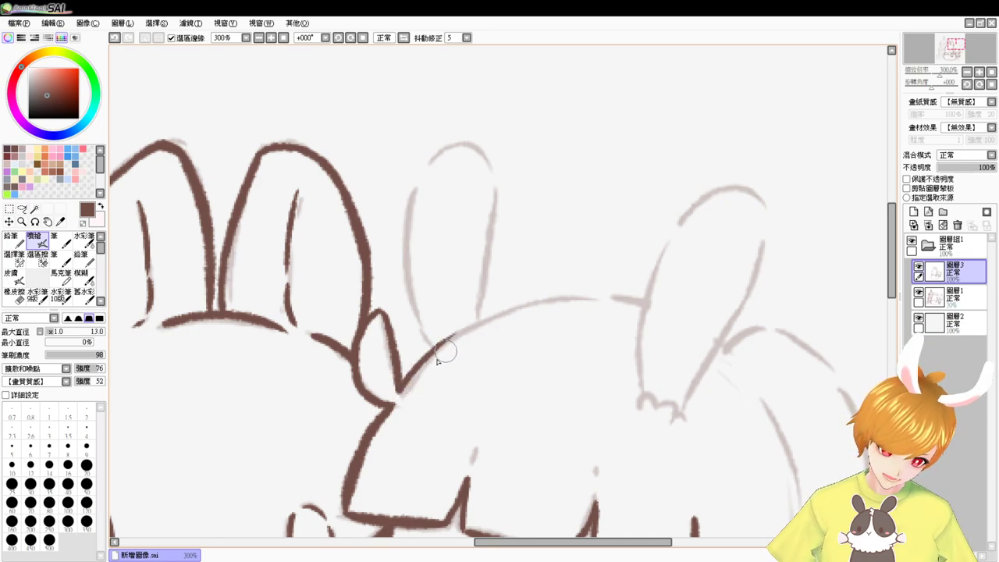
pyautogui.hotkey('ctrl', 'z')
pyautogui.moveTo(401, 394); pyautogui.dragTo(531, 306)
pyautogui.hotkey('ctrl', 'z')
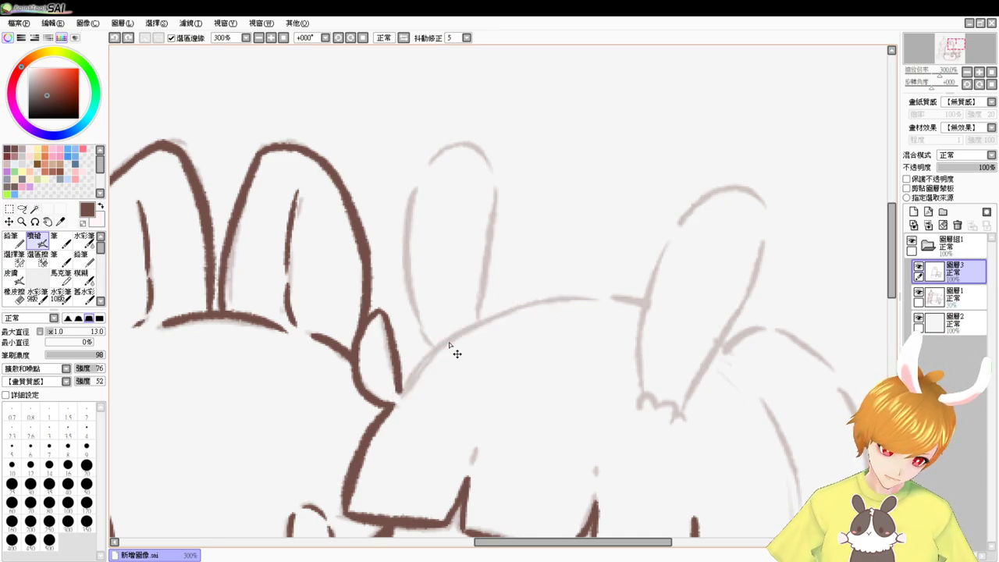
pyautogui.moveTo(402, 389); pyautogui.dragTo(564, 292)
pyautogui.hotkey('ctrl', 'z')
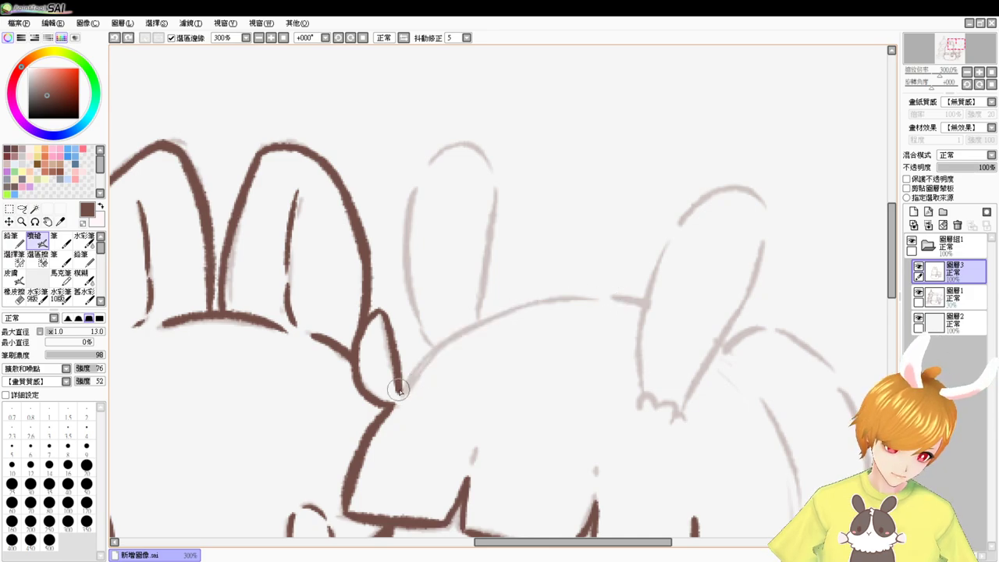
pyautogui.moveTo(402, 392)
pyautogui.mouseDown()
pyautogui.moveTo(457, 342)
pyautogui.moveTo(500, 323)
pyautogui.mouseUp()
pyautogui.hotkey('ctrl', 'z')
pyautogui.moveTo(402, 394)
pyautogui.mouseDown()
pyautogui.moveTo(421, 363)
pyautogui.moveTo(492, 334)
pyautogui.moveTo(430, 371)
pyautogui.moveTo(517, 312)
pyautogui.moveTo(487, 321)
pyautogui.moveTo(584, 294)
pyautogui.moveTo(649, 298)
pyautogui.mouseUp()
pyautogui.hotkey('ctrl', 'z')
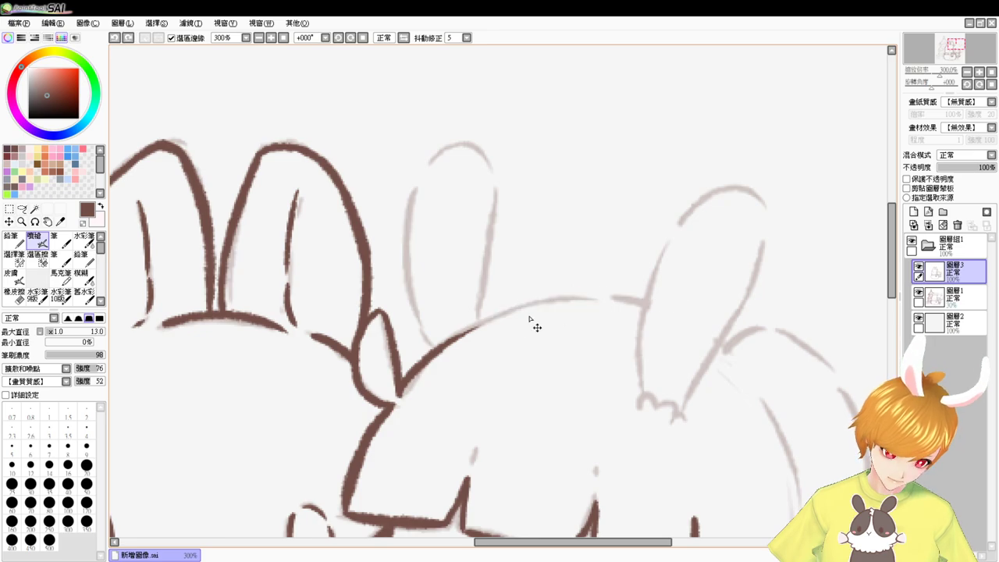
# Step: Ink the crown of the rabbit-eared girl's head over the sketch, from the hair tuft to the front ear
pyautogui.moveTo(484, 327); pyautogui.dragTo(667, 308)
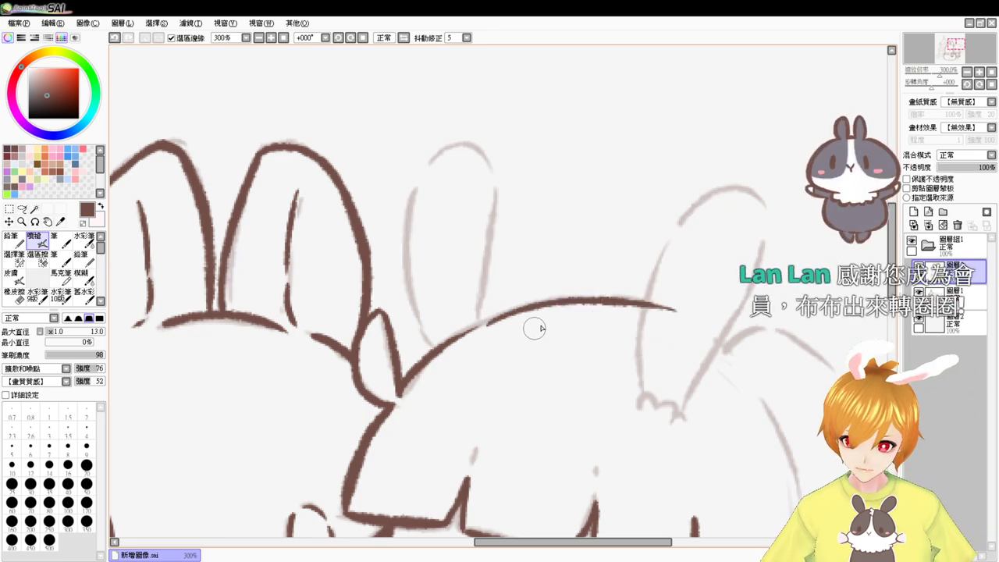
pyautogui.hotkey('ctrl', 'z')
pyautogui.moveTo(478, 326); pyautogui.dragTo(676, 316)
pyautogui.hotkey('ctrl', 'z')
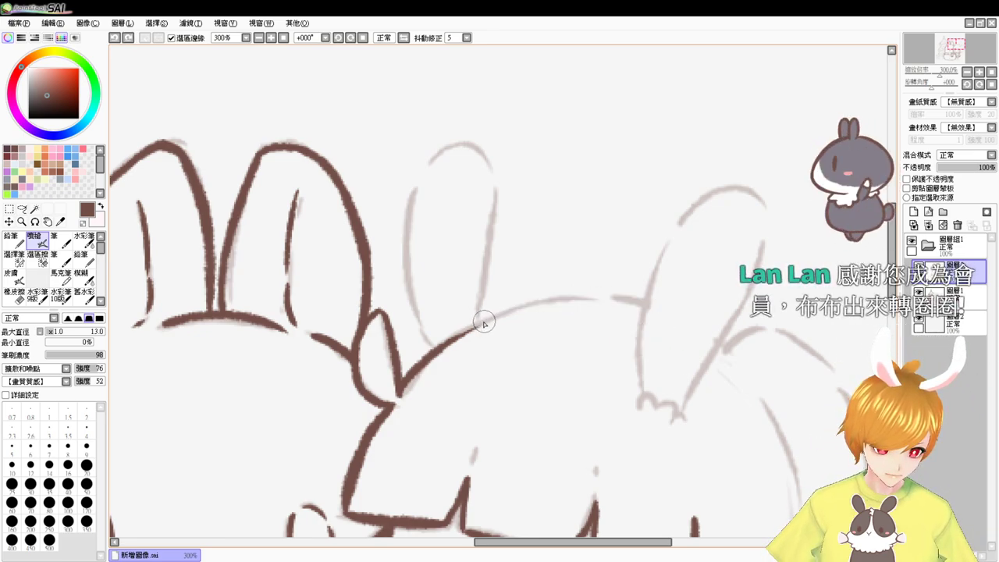
pyautogui.moveTo(478, 327); pyautogui.dragTo(679, 316)
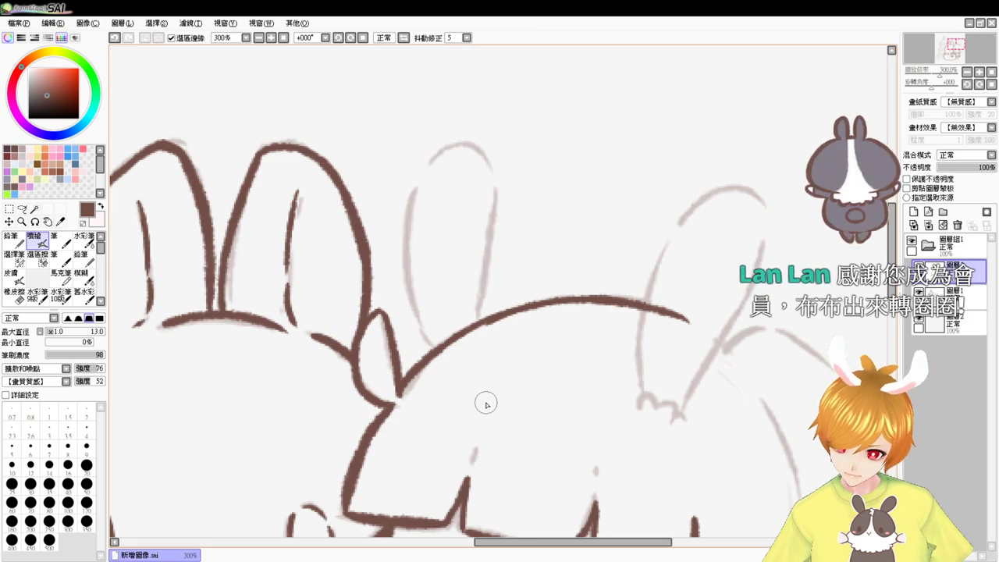
# Step: Erase the end of the crown line that runs inside the front ear
pyautogui.press('e')
pyautogui.moveTo(644, 318); pyautogui.dragTo(681, 333)
pyautogui.press('b')
# Step: Ink a short diagonal line on the head's outline just below the front ear, where the side ponytail starts
pyautogui.moveTo(696, 421); pyautogui.dragTo(587, 302)
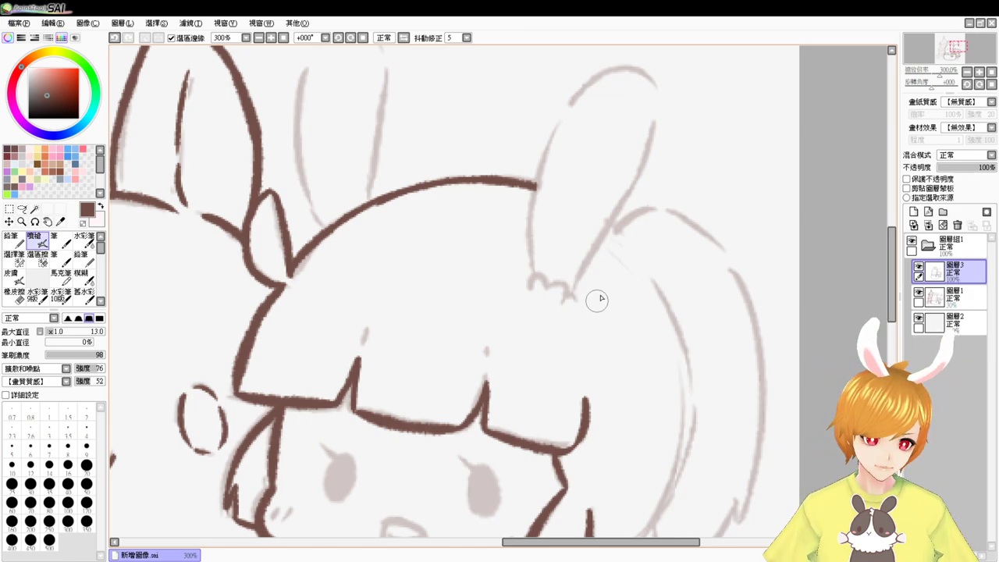
pyautogui.moveTo(613, 220); pyautogui.dragTo(640, 265)
pyautogui.hotkey('ctrl', 'z')
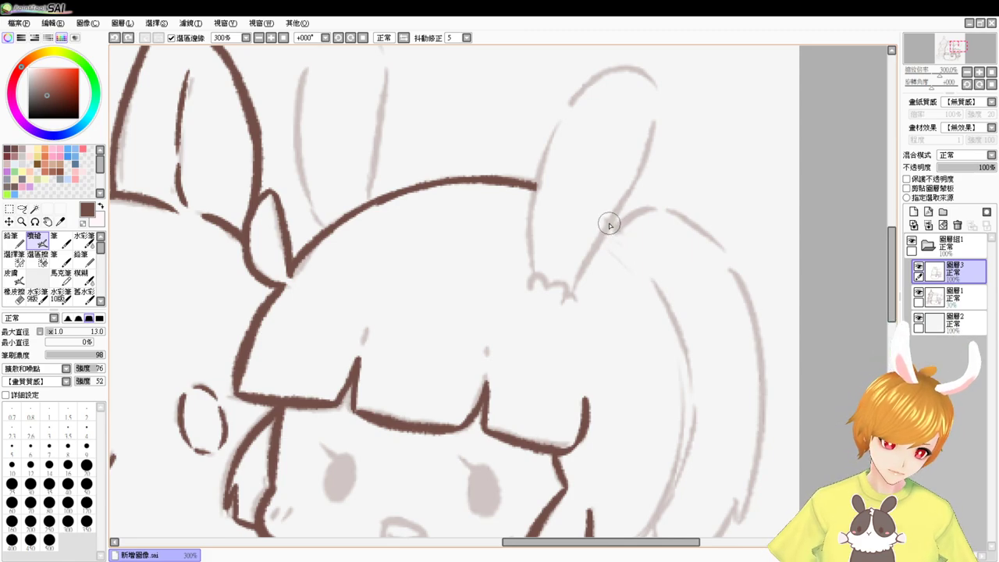
pyautogui.moveTo(610, 226); pyautogui.dragTo(647, 264)
pyautogui.hotkey('ctrl', 'z')
pyautogui.hotkey('ctrl', 'z')
pyautogui.moveTo(616, 223); pyautogui.dragTo(648, 268)
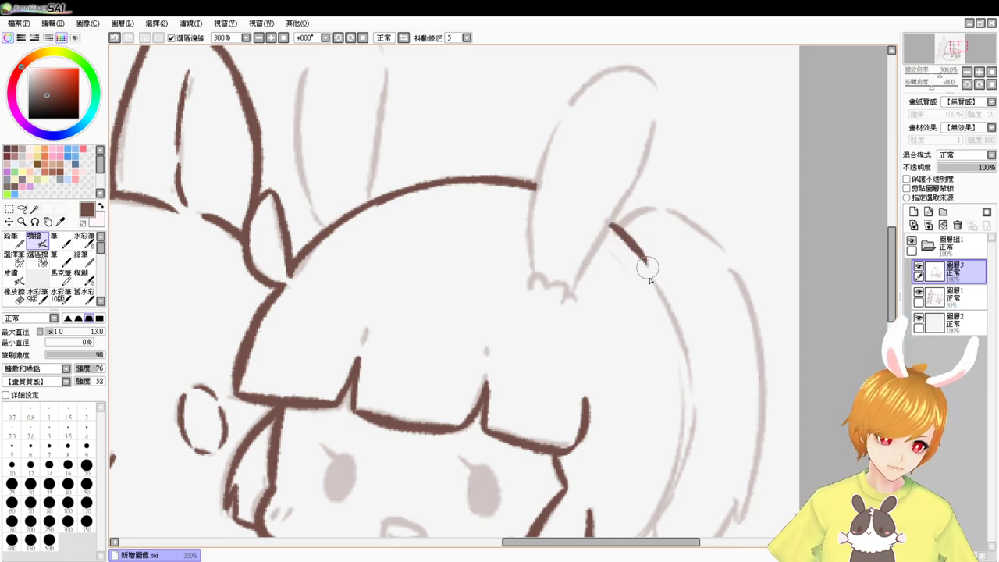
# Step: Ink the long back curve of the head from below the ear down towards the side lock of hair
pyautogui.scroll(-3, 687, 261)
pyautogui.moveTo(648, 180)
pyautogui.mouseDown()
pyautogui.moveTo(686, 262)
pyautogui.moveTo(673, 367)
pyautogui.mouseUp()
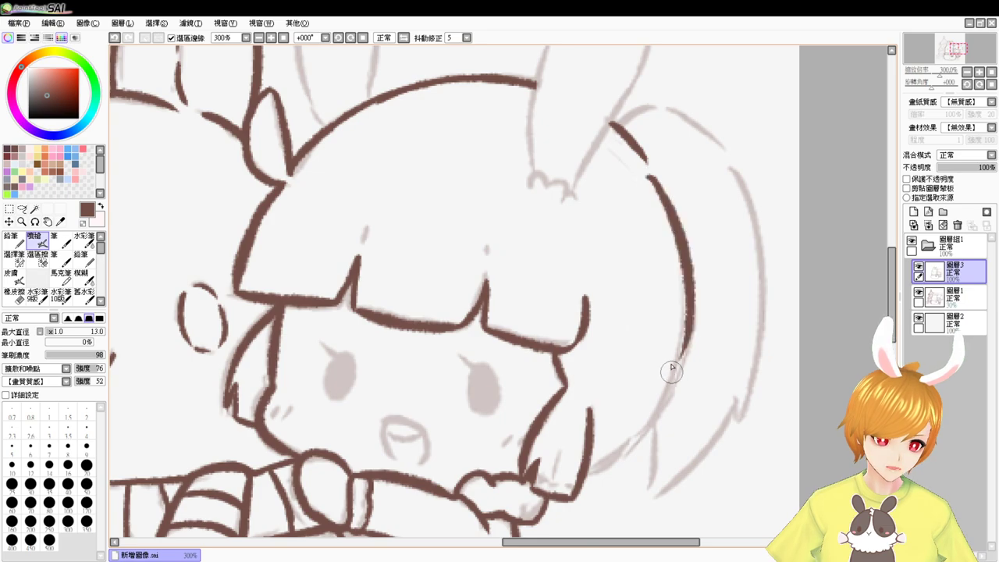
pyautogui.hotkey('ctrl', 'z')
pyautogui.moveTo(648, 168); pyautogui.dragTo(675, 364)
pyautogui.hotkey('ctrl', 'z')
pyautogui.moveTo(651, 177)
pyautogui.mouseDown()
pyautogui.moveTo(691, 331)
pyautogui.moveTo(647, 439)
pyautogui.mouseUp()
pyautogui.hotkey('ctrl', 'z')
pyautogui.moveTo(691, 292)
pyautogui.mouseDown()
pyautogui.moveTo(689, 329)
pyautogui.moveTo(591, 466)
pyautogui.mouseUp()
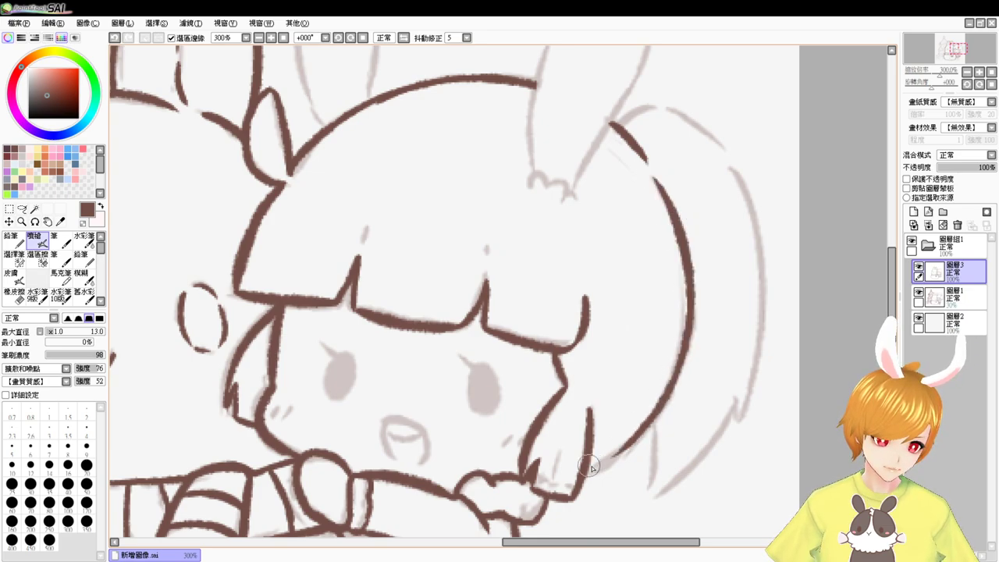
# Step: Extend the lower end of the head's back curve until it joins the side lock of hair
pyautogui.moveTo(685, 431); pyautogui.dragTo(710, 352)
pyautogui.moveTo(609, 394); pyautogui.dragTo(670, 349)
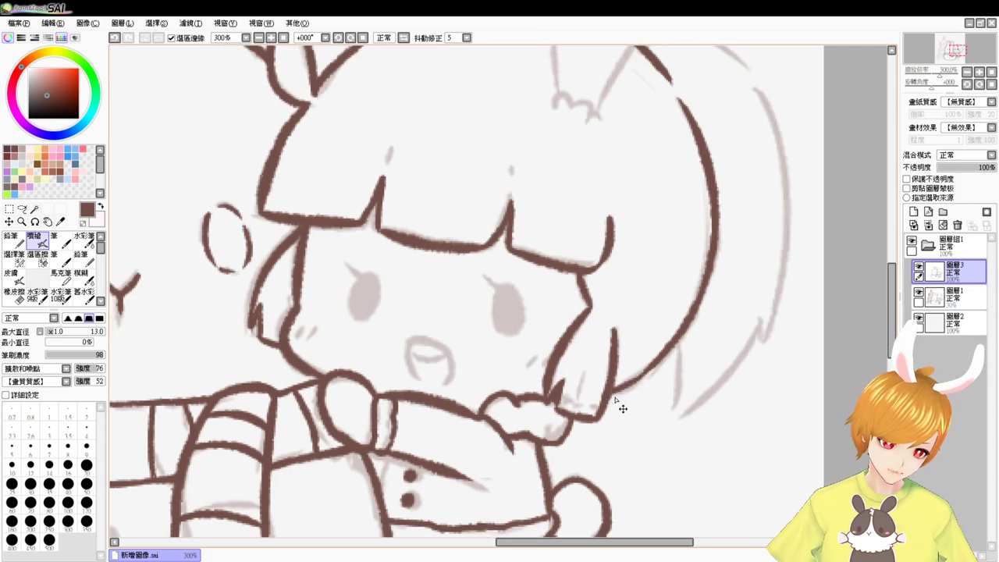
pyautogui.hotkey('ctrl', 'z')
pyautogui.moveTo(609, 394)
pyautogui.mouseDown()
pyautogui.moveTo(673, 344)
pyautogui.moveTo(646, 416)
pyautogui.mouseUp()
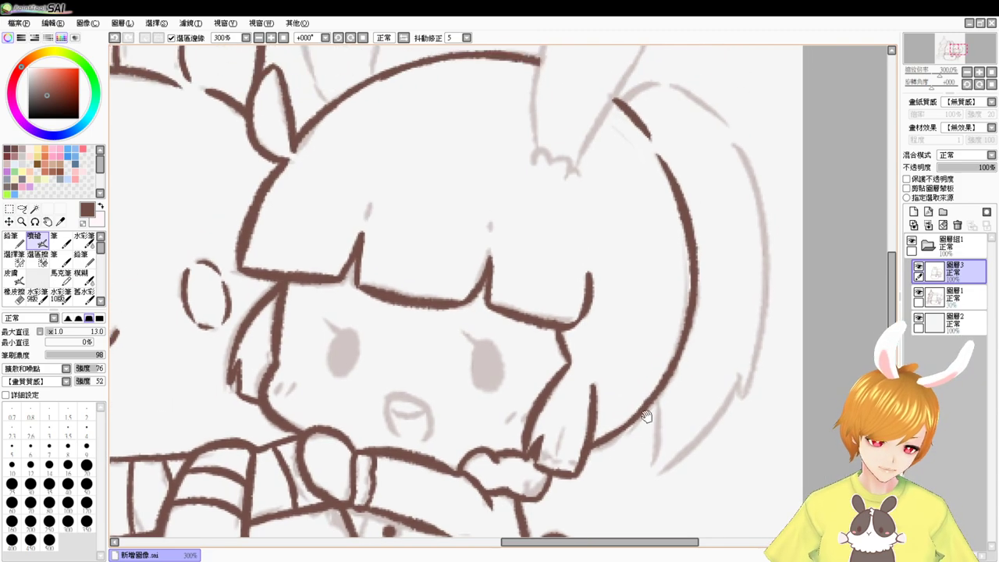
# Step: Ink the inner edge of the front ear from near its tip down to its base on the hair
pyautogui.moveTo(671, 343); pyautogui.dragTo(637, 395)
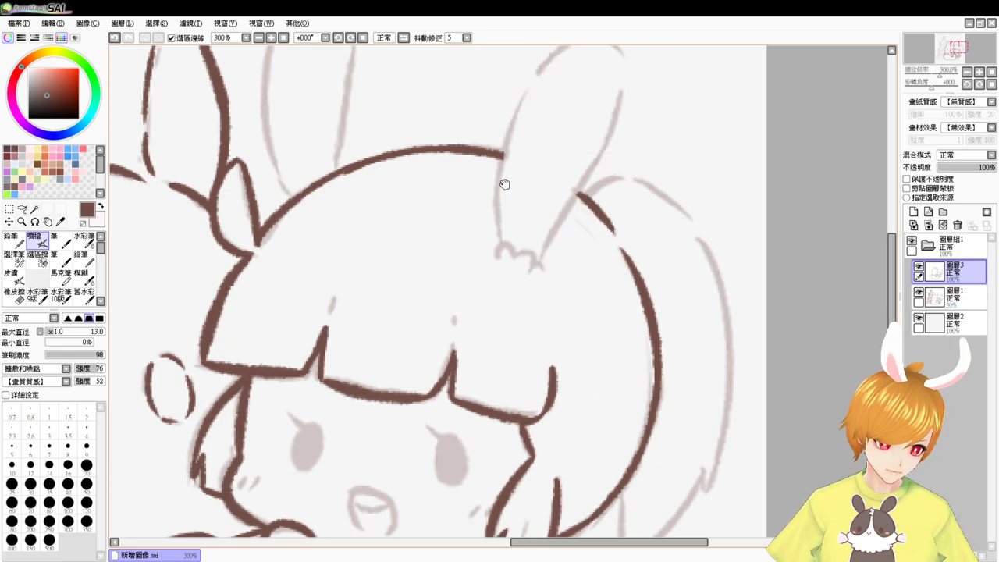
pyautogui.moveTo(505, 185); pyautogui.dragTo(528, 277)
pyautogui.moveTo(582, 142); pyautogui.dragTo(521, 324)
pyautogui.hotkey('ctrl', 'z')
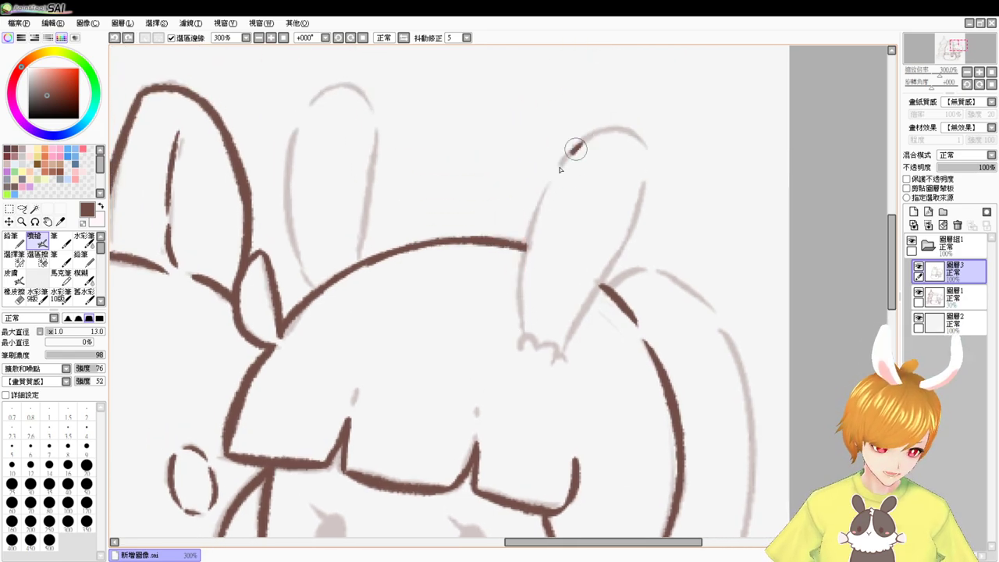
pyautogui.moveTo(582, 142); pyautogui.dragTo(522, 332)
# Step: Complete the front ear by inking its rounded tip, its outer edge and the fluffy base
pyautogui.moveTo(586, 140)
pyautogui.mouseDown()
pyautogui.moveTo(638, 149)
pyautogui.moveTo(643, 160)
pyautogui.mouseUp()
pyautogui.hotkey('ctrl', 'z')
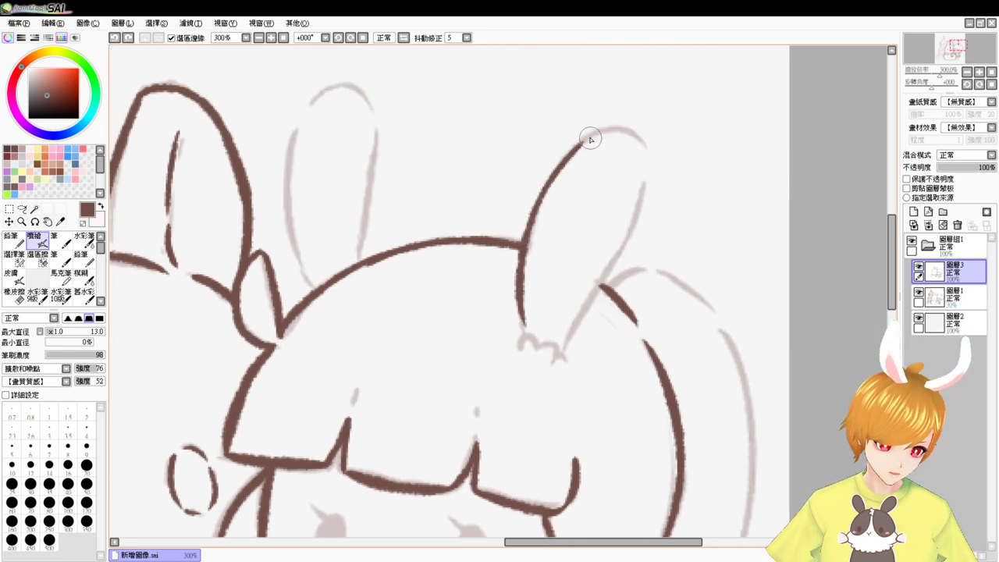
pyautogui.moveTo(581, 145)
pyautogui.mouseDown()
pyautogui.moveTo(646, 176)
pyautogui.moveTo(648, 202)
pyautogui.moveTo(595, 297)
pyautogui.mouseUp()
pyautogui.moveTo(516, 348)
pyautogui.mouseDown()
pyautogui.moveTo(528, 340)
pyautogui.moveTo(570, 362)
pyautogui.mouseUp()
pyautogui.moveTo(522, 310)
pyautogui.mouseDown()
pyautogui.moveTo(530, 342)
pyautogui.moveTo(608, 284)
pyautogui.mouseUp()
# Step: Ink the outer edge of the far ear down to the crown of the head
pyautogui.moveTo(473, 226); pyautogui.dragTo(497, 310)
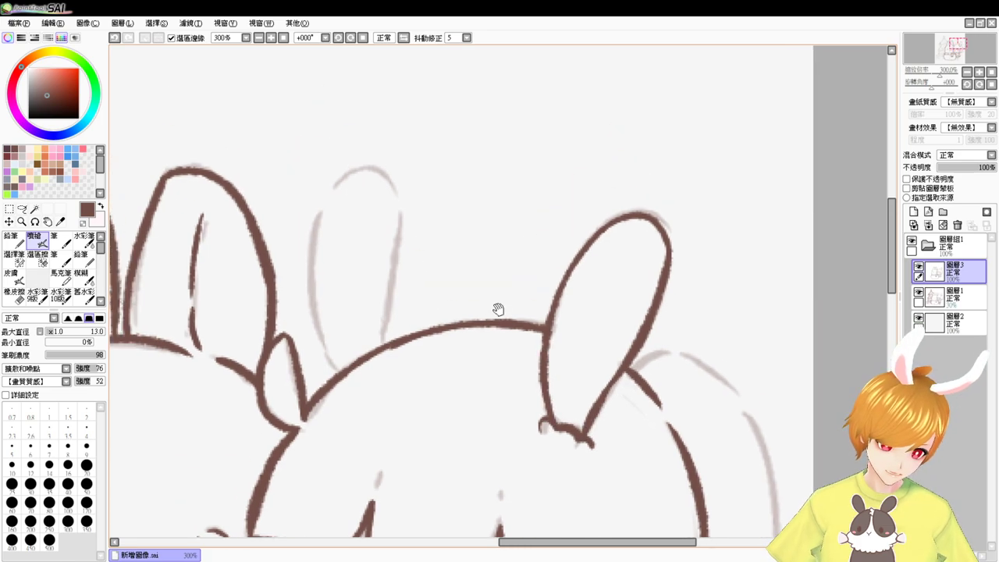
pyautogui.moveTo(321, 208)
pyautogui.mouseDown()
pyautogui.moveTo(316, 322)
pyautogui.moveTo(338, 370)
pyautogui.mouseUp()
pyautogui.hotkey('ctrl', 'z')
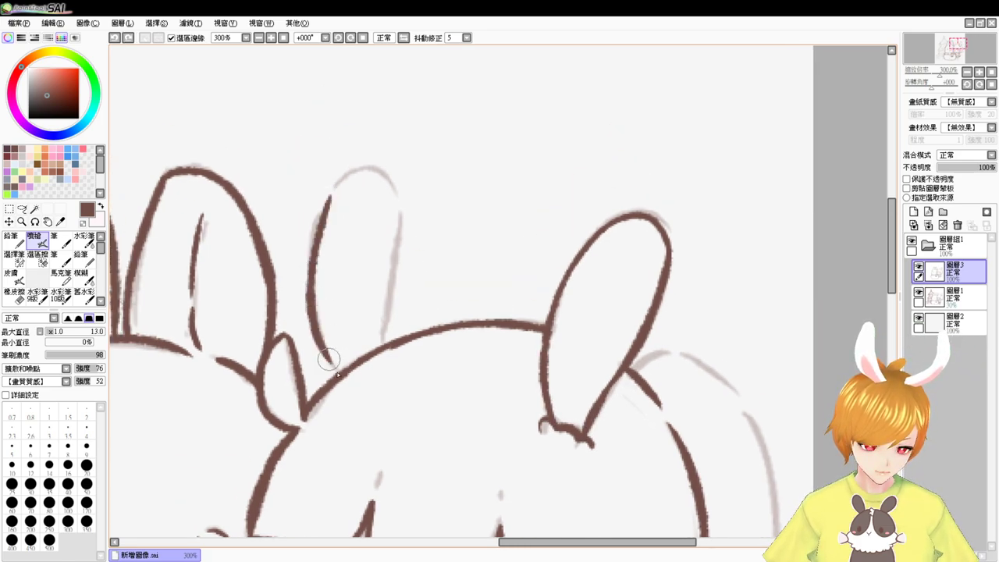
pyautogui.hotkey('ctrl', 'z')
pyautogui.moveTo(328, 203); pyautogui.dragTo(337, 369)
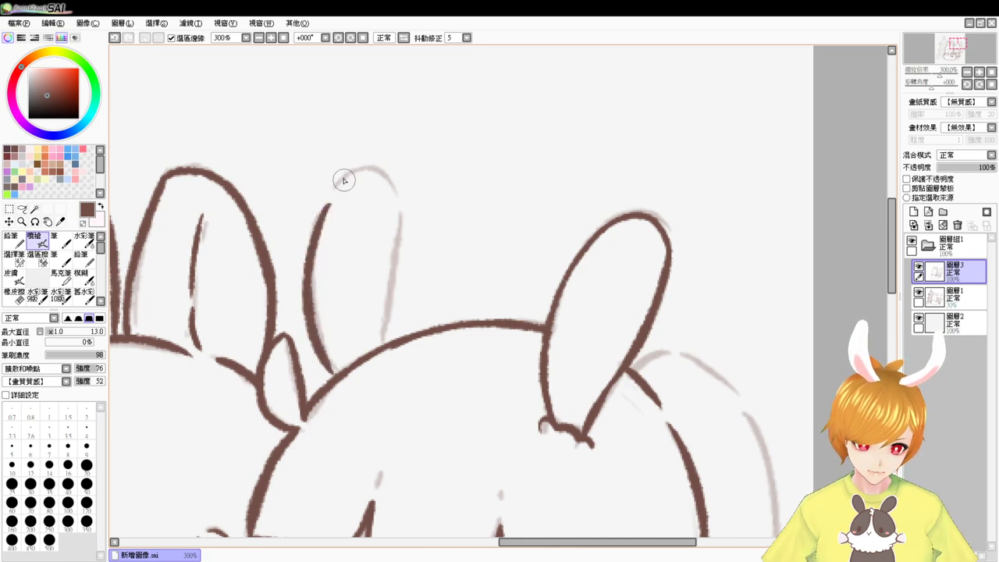
# Step: Ink the rounded tip and inner edge of the far ear, joining the tip to its outer edge
pyautogui.moveTo(336, 199); pyautogui.dragTo(406, 212)
pyautogui.hotkey('ctrl', 'z')
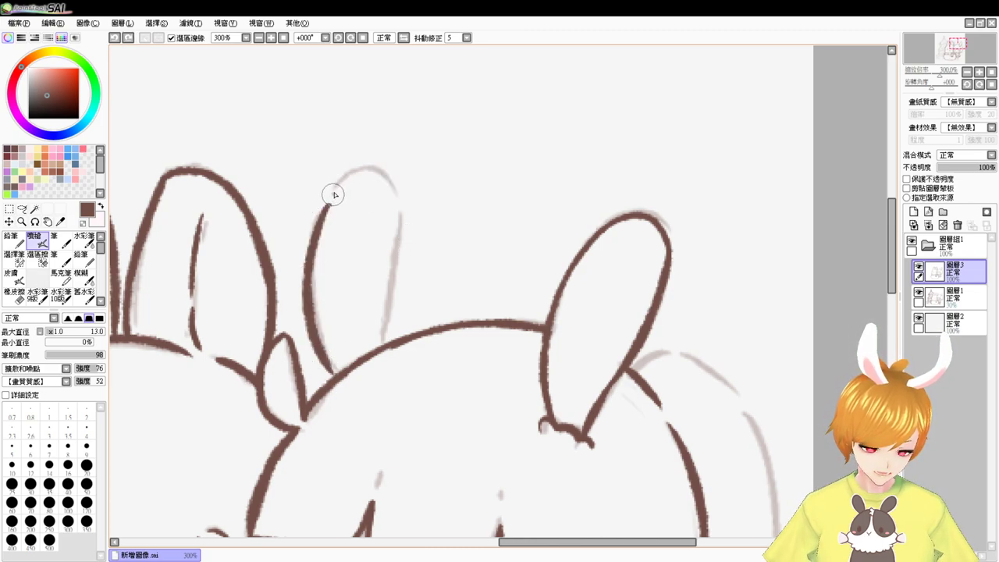
pyautogui.moveTo(334, 195)
pyautogui.mouseDown()
pyautogui.moveTo(404, 228)
pyautogui.moveTo(361, 351)
pyautogui.mouseUp()
pyautogui.hotkey('ctrl', 'z')
pyautogui.moveTo(404, 228); pyautogui.dragTo(372, 351)
pyautogui.moveTo(404, 218); pyautogui.dragTo(400, 244)
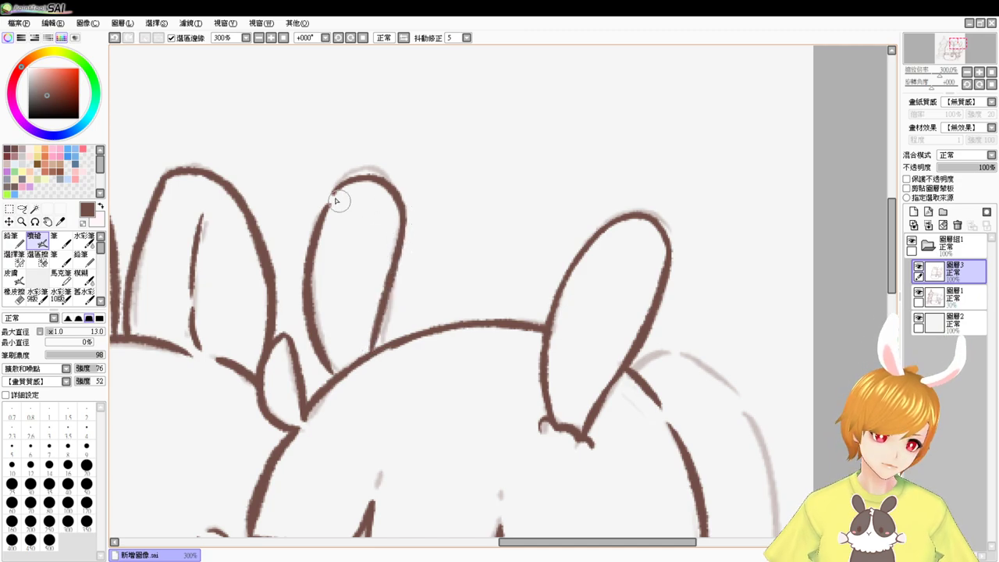
pyautogui.moveTo(335, 192); pyautogui.dragTo(322, 227)
# Step: Ink the short arc at the top of the side ponytail, starting at the front ear
pyautogui.moveTo(583, 399); pyautogui.dragTo(591, 346)
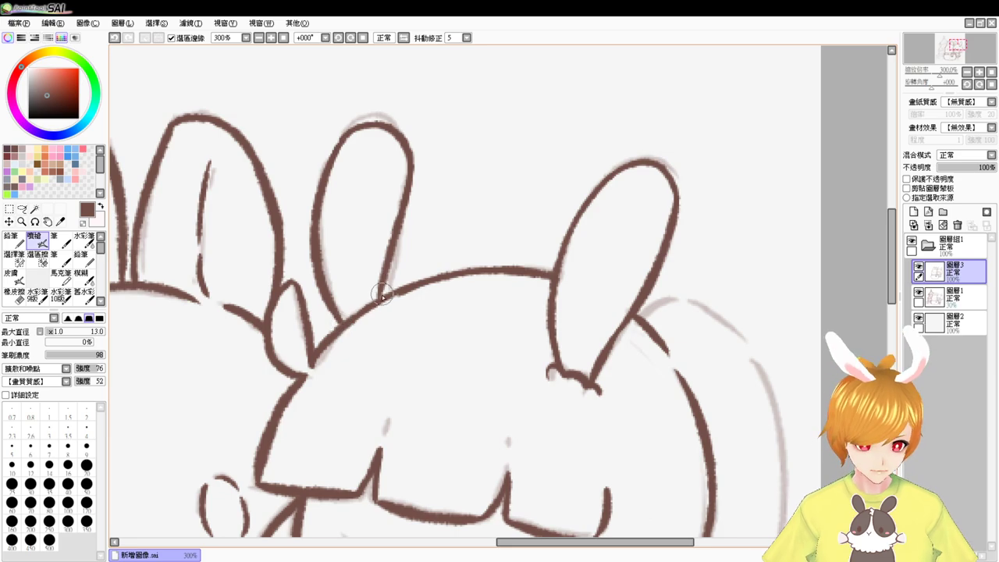
pyautogui.moveTo(726, 387); pyautogui.dragTo(576, 200)
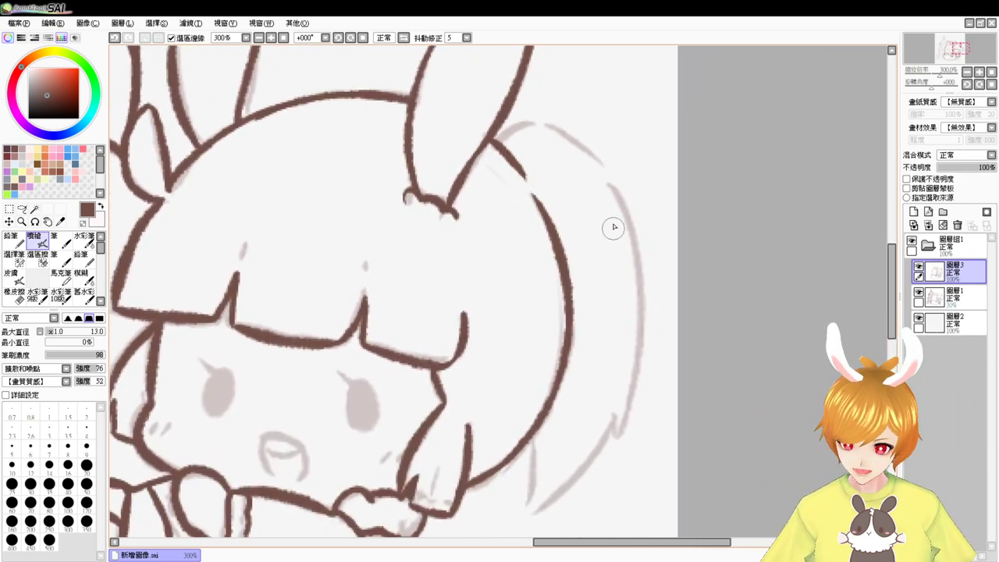
pyautogui.moveTo(499, 142)
pyautogui.mouseDown()
pyautogui.moveTo(546, 125)
pyautogui.moveTo(585, 141)
pyautogui.mouseUp()
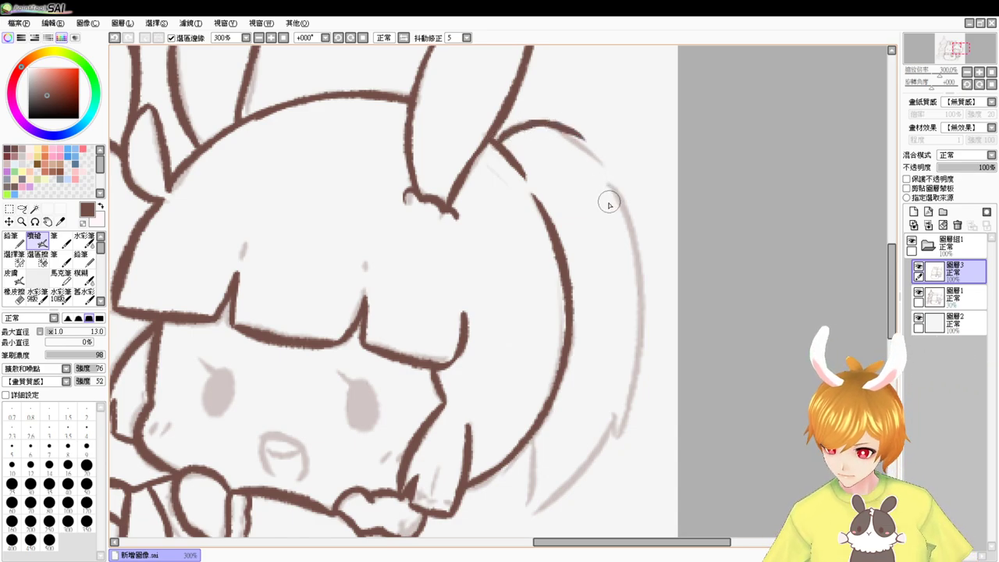
pyautogui.moveTo(616, 214); pyautogui.dragTo(607, 181)
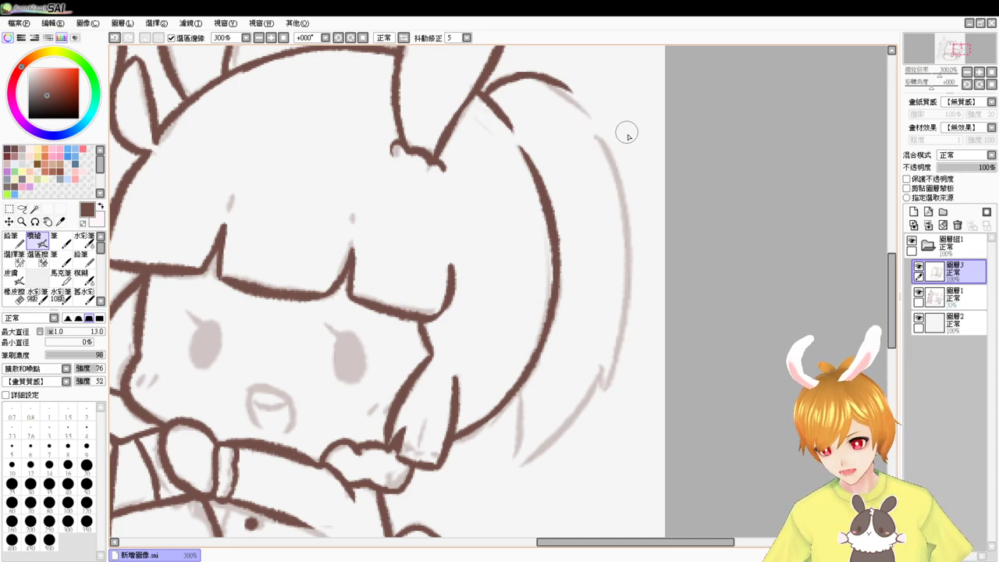
pyautogui.moveTo(571, 92); pyautogui.dragTo(623, 177)
pyautogui.hotkey('ctrl', 'z')
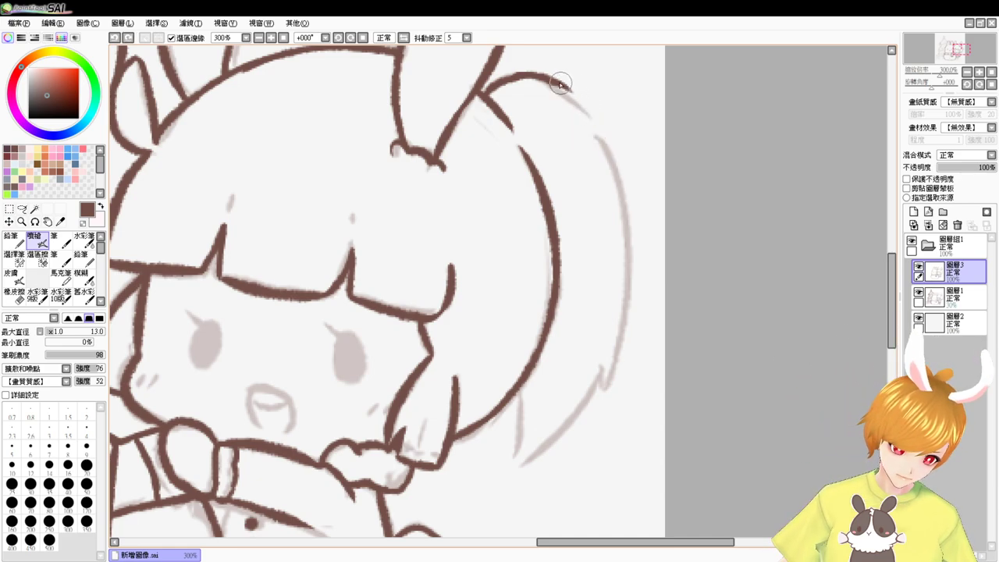
pyautogui.hotkey('ctrl', 'z')
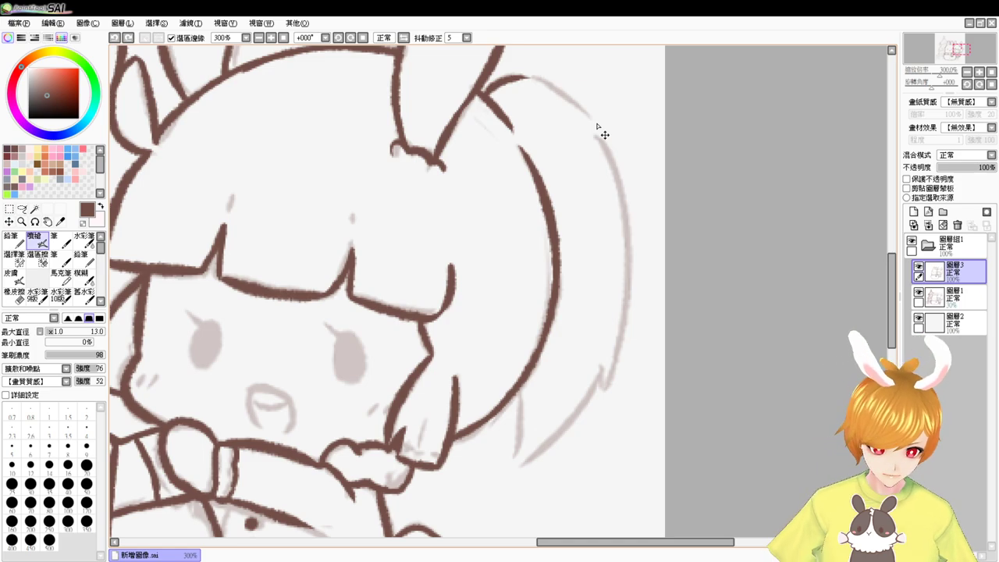
pyautogui.hotkey('ctrl', 'y')
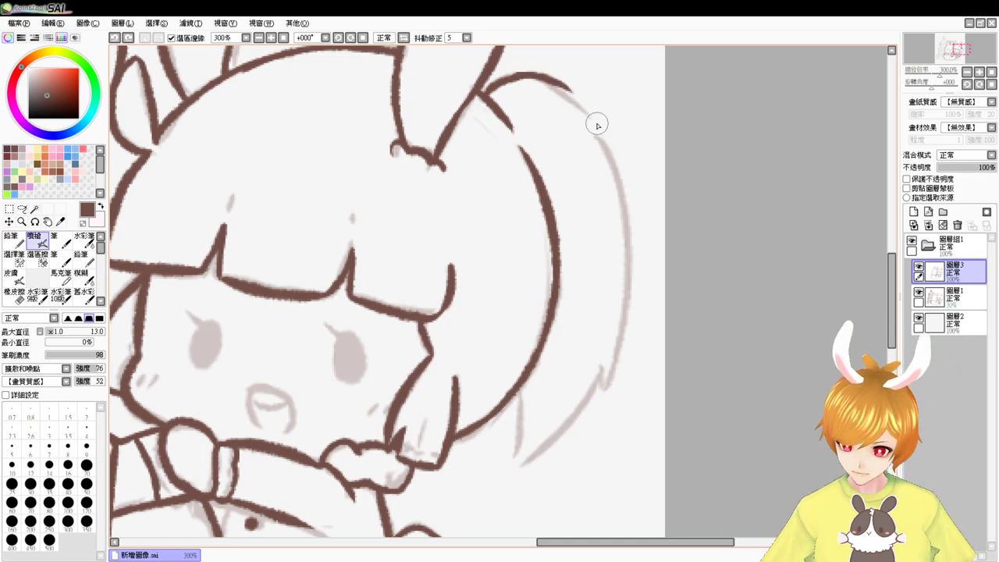
# Step: Ink the ponytail's long outer curve from the top arc down to the notch near its tip
pyautogui.moveTo(576, 99); pyautogui.dragTo(625, 223)
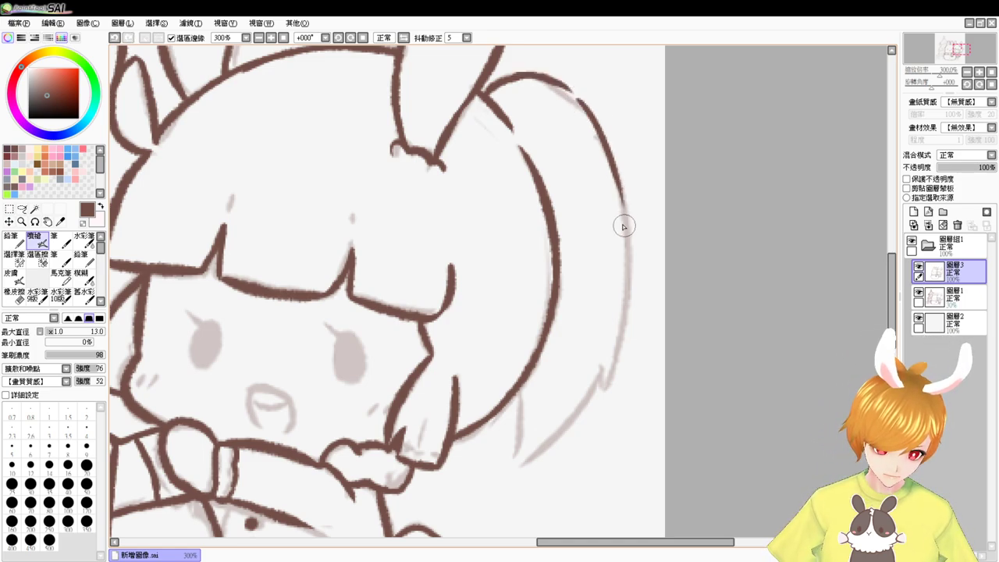
pyautogui.hotkey('ctrl', 'z')
pyautogui.moveTo(580, 99); pyautogui.dragTo(633, 270)
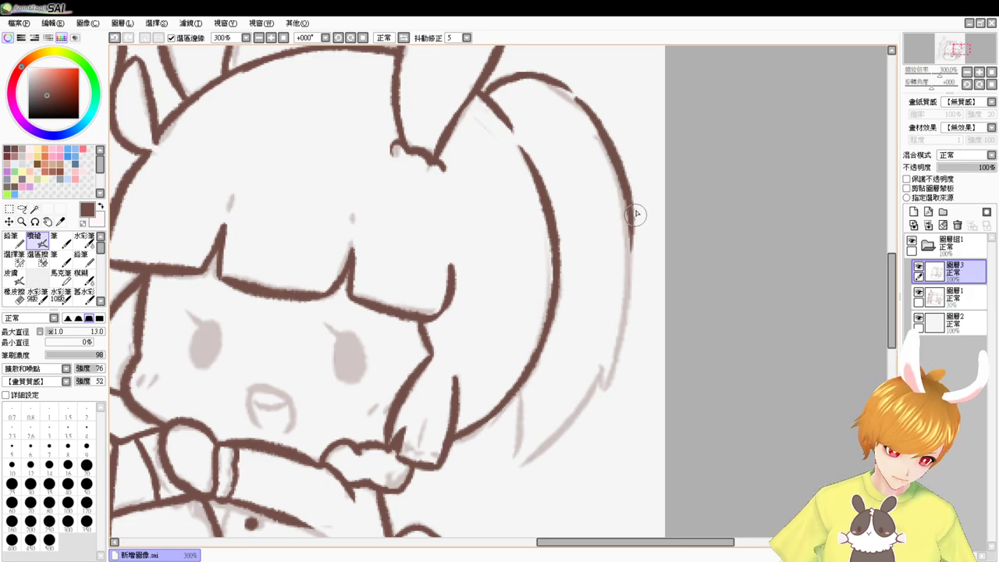
pyautogui.moveTo(631, 216); pyautogui.dragTo(591, 390)
# Step: Ink the short inner edge of the ponytail's tip and bridge the gap between the top arc and outer curve
pyautogui.moveTo(516, 390); pyautogui.dragTo(504, 455)
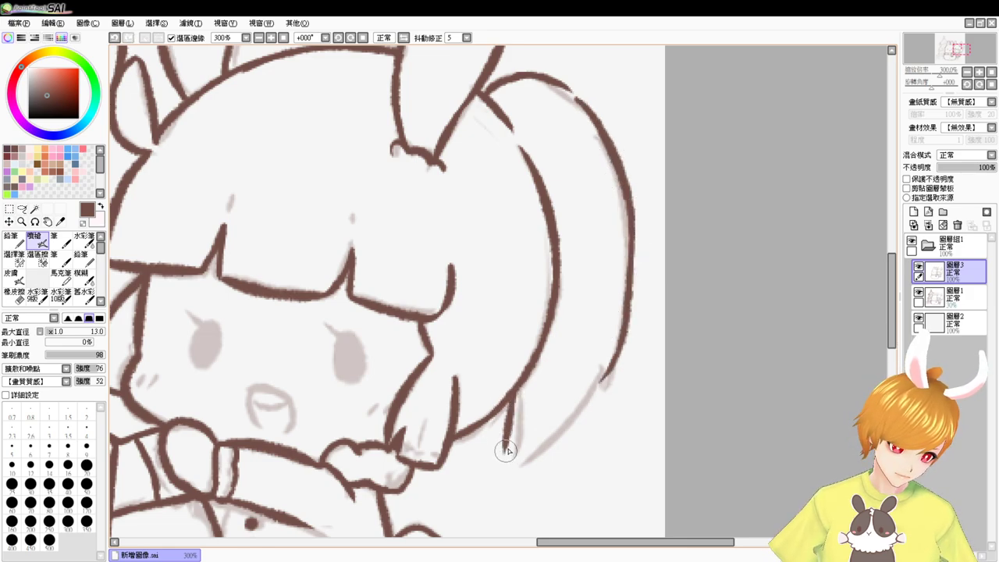
pyautogui.moveTo(562, 85); pyautogui.dragTo(588, 115)
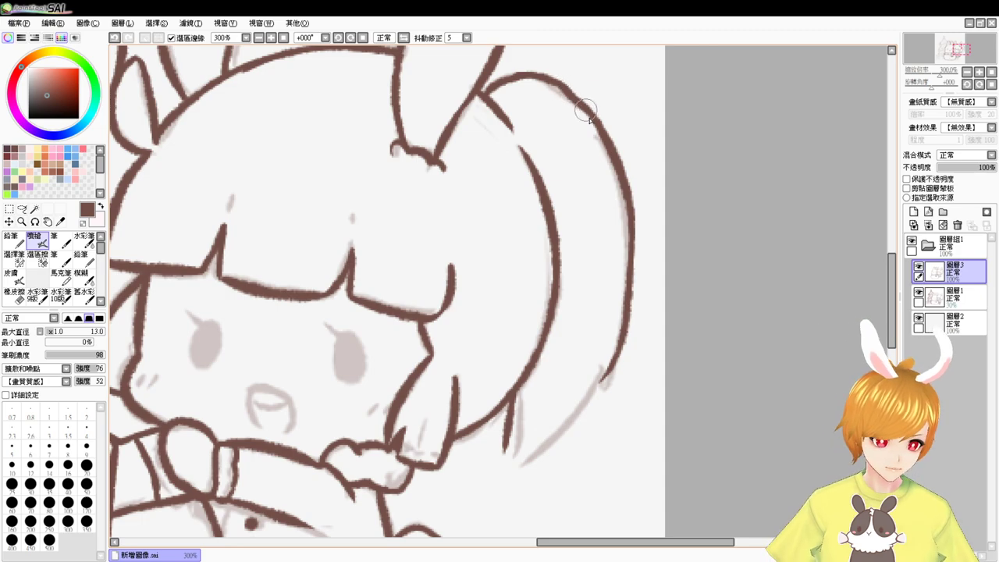
pyautogui.hotkey('ctrl', 'z')
pyautogui.moveTo(562, 83); pyautogui.dragTo(596, 125)
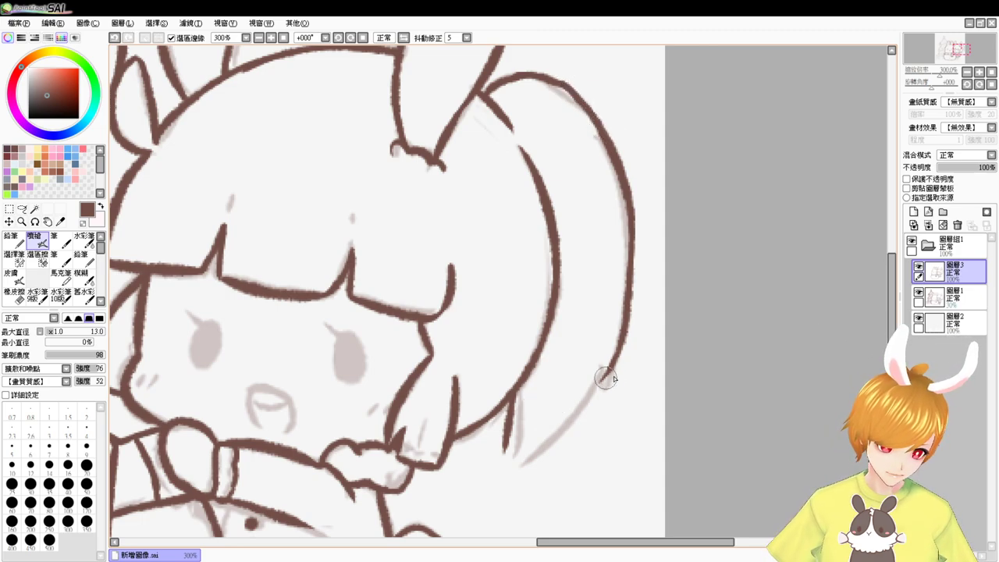
# Step: Ink the small notch at the end of the ponytail's outer curve and the lower edge towards the tip
pyautogui.moveTo(593, 367); pyautogui.dragTo(607, 375)
pyautogui.hotkey('ctrl', 'z')
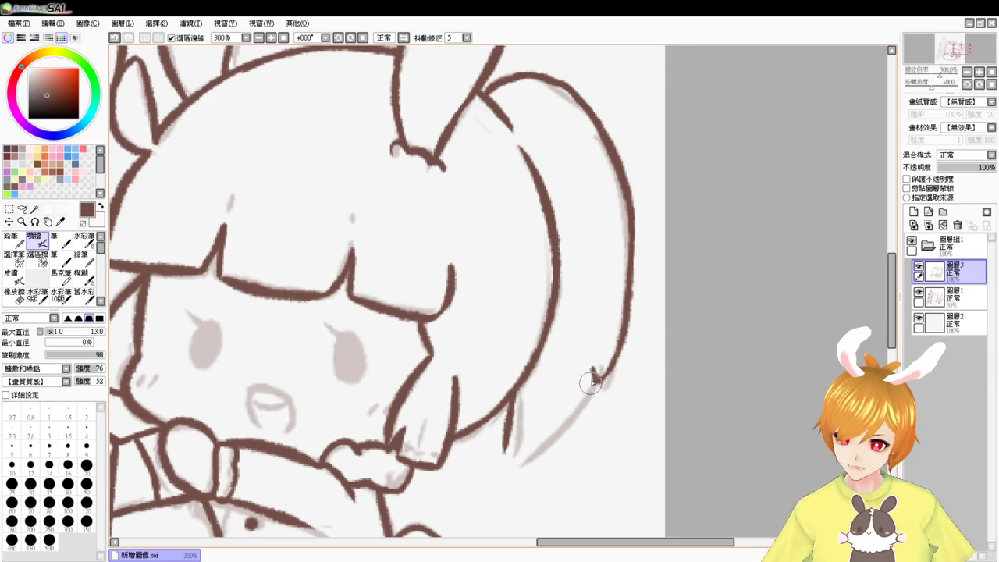
pyautogui.moveTo(601, 373); pyautogui.dragTo(556, 428)
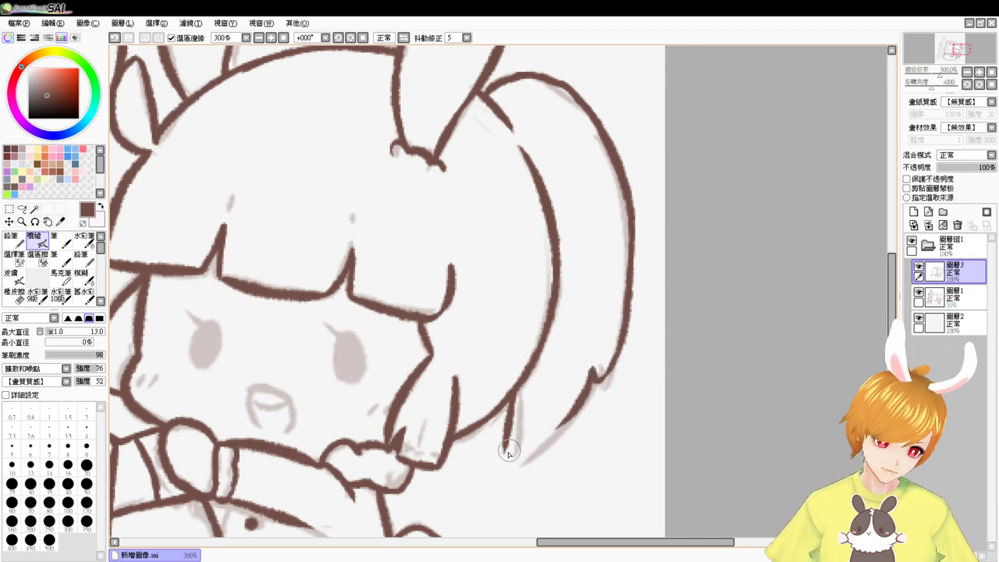
pyautogui.moveTo(504, 453)
pyautogui.mouseDown()
pyautogui.moveTo(553, 433)
pyautogui.moveTo(532, 447)
pyautogui.moveTo(578, 411)
pyautogui.mouseUp()
pyautogui.hotkey('ctrl', 'z')
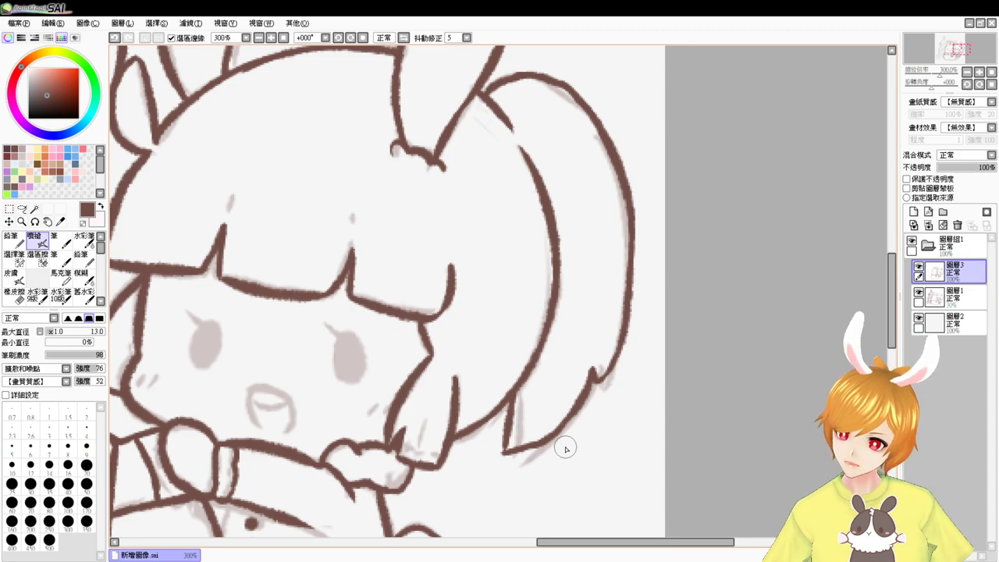
# Step: Erase the lower edge of the ponytail between the notch and the tip
pyautogui.press('e')
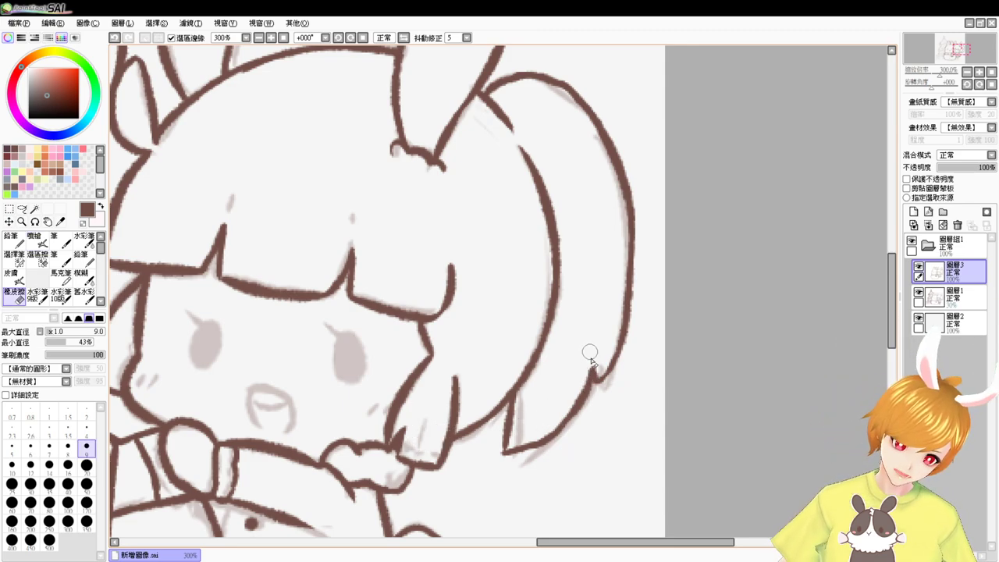
pyautogui.moveTo(591, 386)
pyautogui.mouseDown()
pyautogui.moveTo(598, 362)
pyautogui.moveTo(621, 357)
pyautogui.moveTo(565, 379)
pyautogui.moveTo(536, 434)
pyautogui.moveTo(562, 430)
pyautogui.moveTo(497, 471)
pyautogui.mouseUp()
pyautogui.press('v')
pyautogui.press('e')
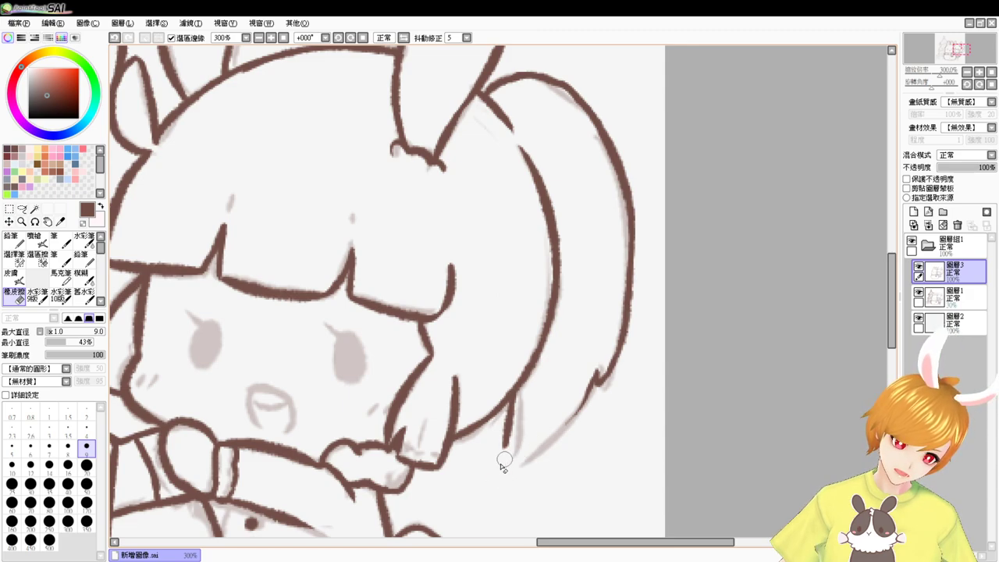
# Step: Ink the ponytail's pointed tip, extending its short inner edge and joining it to the lower edge from the notch
pyautogui.press('b')
pyautogui.moveTo(510, 429); pyautogui.dragTo(504, 462)
pyautogui.hotkey('ctrl', 'z')
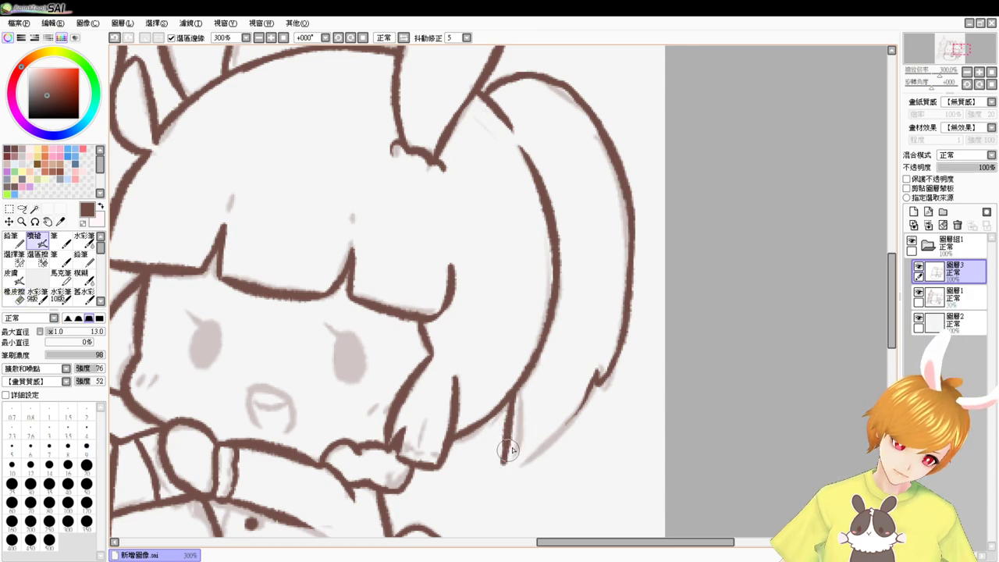
pyautogui.moveTo(599, 376)
pyautogui.mouseDown()
pyautogui.moveTo(555, 436)
pyautogui.moveTo(530, 441)
pyautogui.moveTo(589, 383)
pyautogui.moveTo(495, 474)
pyautogui.moveTo(503, 443)
pyautogui.moveTo(502, 463)
pyautogui.moveTo(521, 467)
pyautogui.moveTo(506, 449)
pyautogui.moveTo(515, 471)
pyautogui.moveTo(526, 464)
pyautogui.moveTo(505, 460)
pyautogui.moveTo(505, 448)
pyautogui.moveTo(502, 471)
pyautogui.moveTo(537, 457)
pyautogui.moveTo(502, 472)
pyautogui.mouseUp()
pyautogui.hotkey('ctrl', 'z')
pyautogui.hotkey('ctrl', 'z')
pyautogui.hotkey('ctrl', 'z')
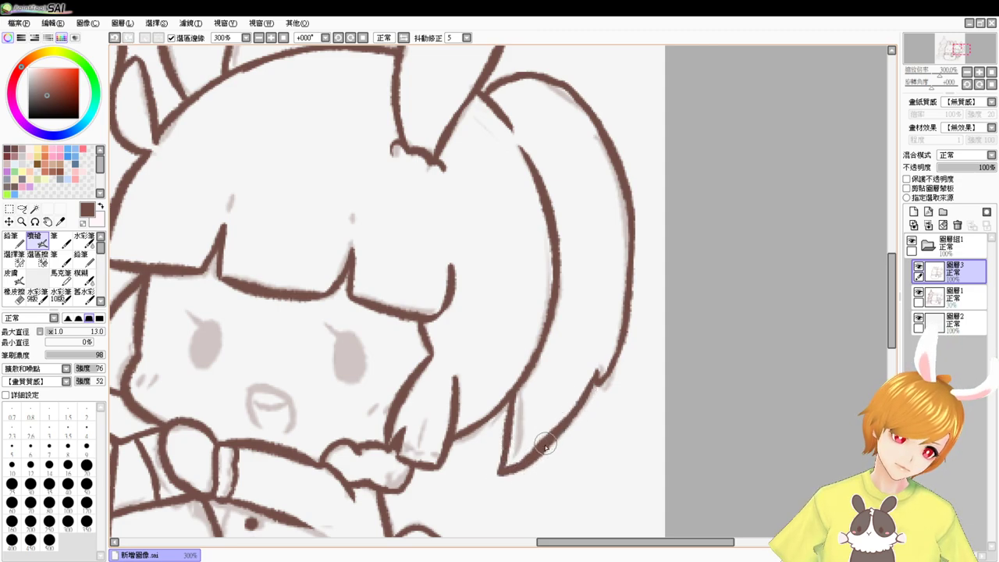
# Step: Ink two short hair strand marks above the gaps in the girl's bangs
pyautogui.moveTo(559, 309); pyautogui.dragTo(633, 302)
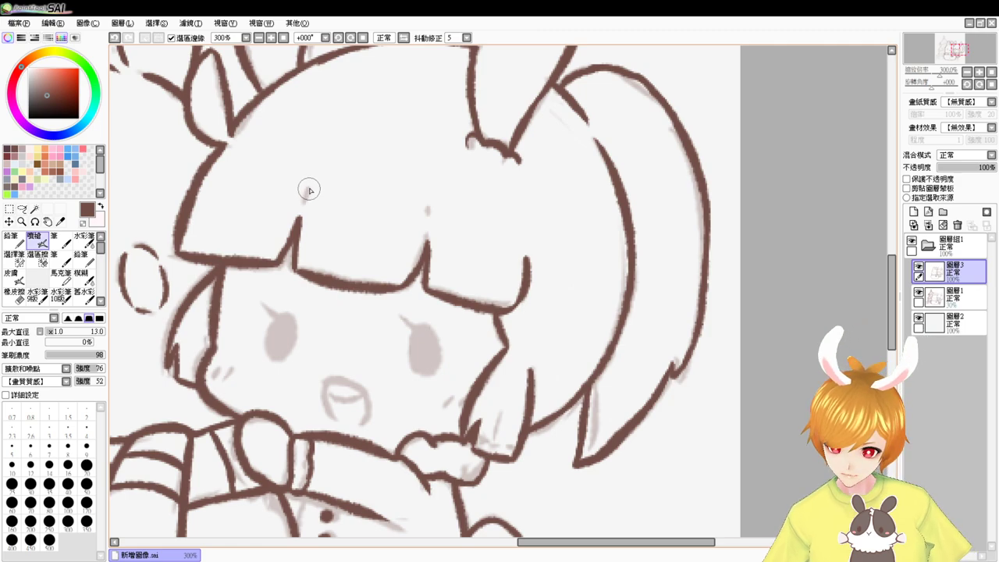
pyautogui.moveTo(307, 188); pyautogui.dragTo(304, 199)
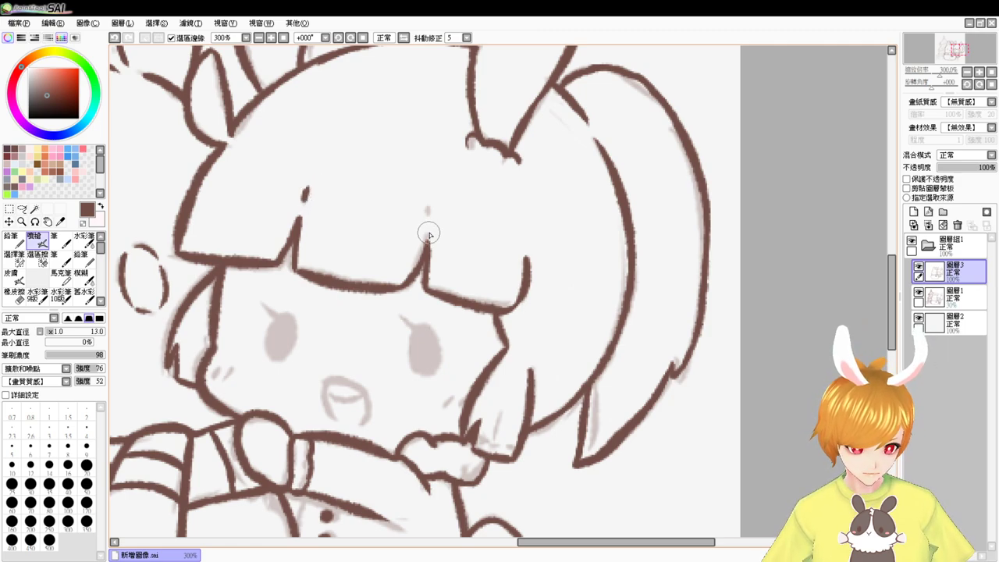
pyautogui.moveTo(429, 205); pyautogui.dragTo(429, 223)
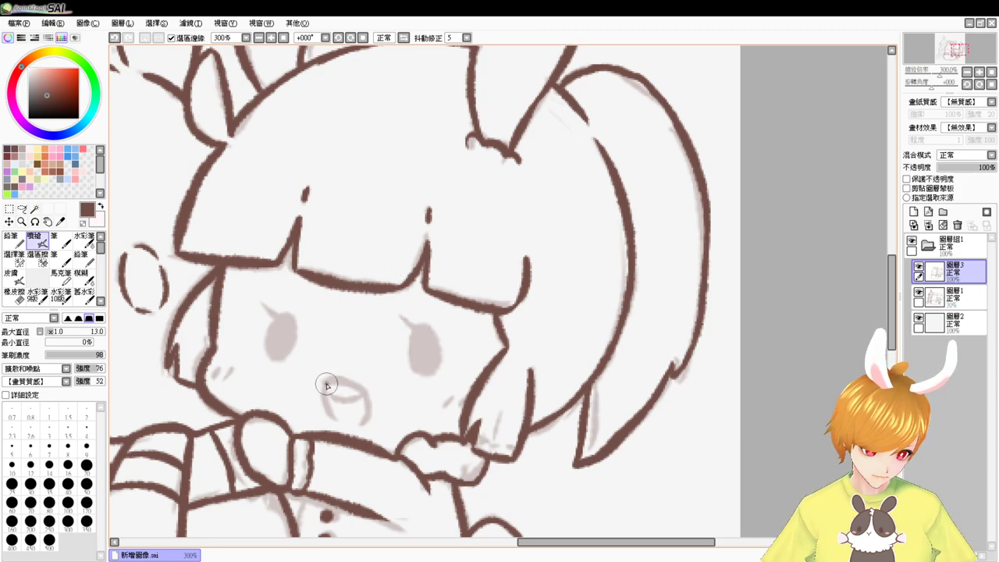
# Step: Ink the girl's open mouth over the sketch, with its rounded outline and the curved line inside it
pyautogui.hotkey('ctrl', 'z')
pyautogui.moveTo(326, 383); pyautogui.dragTo(336, 417)
pyautogui.hotkey('ctrl', 'z')
pyautogui.moveTo(325, 383)
pyautogui.mouseDown()
pyautogui.moveTo(333, 417)
pyautogui.moveTo(366, 407)
pyautogui.mouseUp()
pyautogui.hotkey('ctrl', 'z')
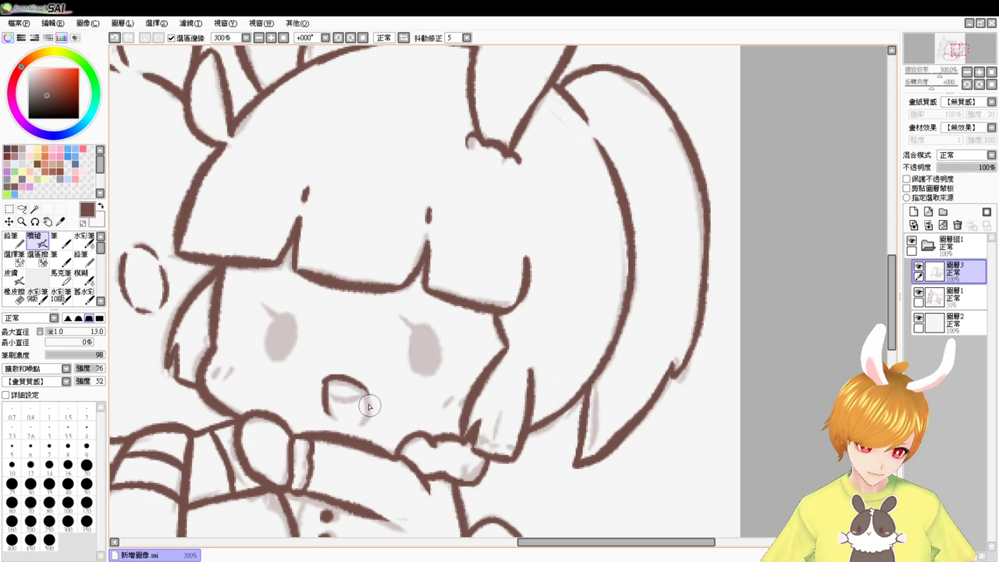
pyautogui.hotkey('ctrl', 'z')
pyautogui.moveTo(327, 381); pyautogui.dragTo(364, 415)
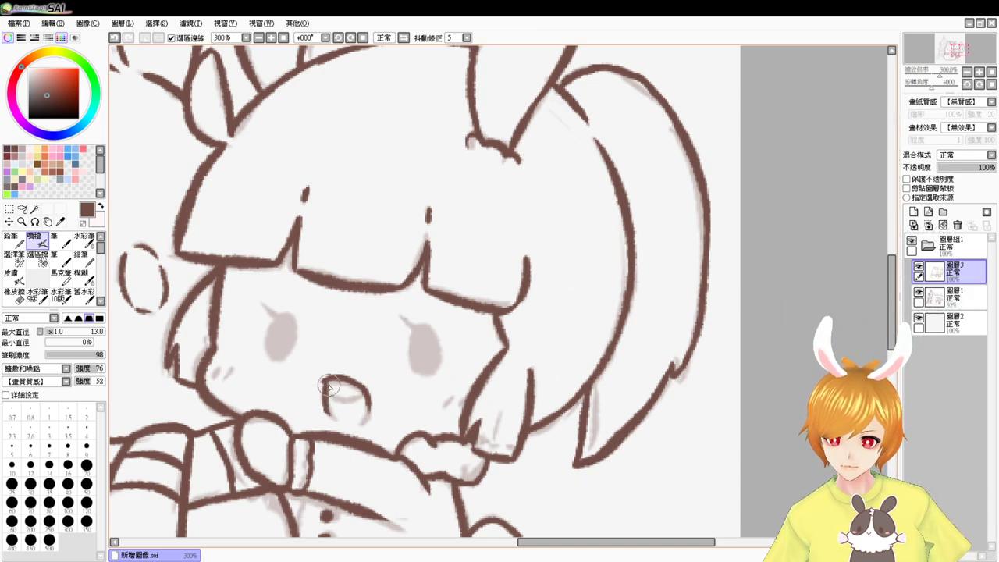
pyautogui.moveTo(329, 389)
pyautogui.mouseDown()
pyautogui.moveTo(365, 386)
pyautogui.moveTo(346, 397)
pyautogui.moveTo(369, 400)
pyautogui.moveTo(355, 423)
pyautogui.mouseUp()
pyautogui.hotkey('ctrl', 'z')
pyautogui.hotkey('ctrl', 'z')
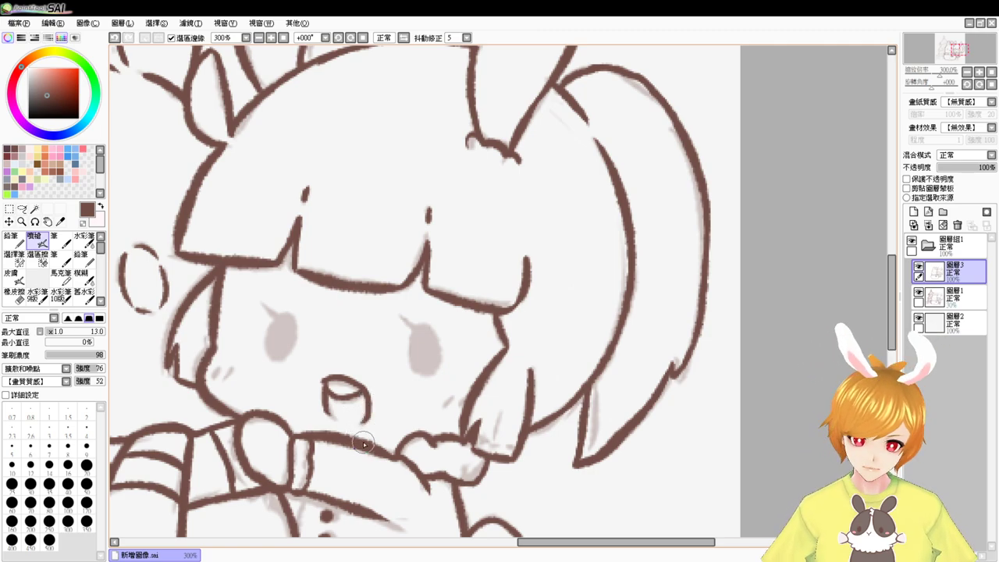
# Step: Fill both of the girl's eyes solid brown and ink a slanted lash above each one
pyautogui.moveTo(273, 332)
pyautogui.mouseDown()
pyautogui.moveTo(269, 347)
pyautogui.moveTo(284, 328)
pyautogui.moveTo(281, 351)
pyautogui.moveTo(276, 341)
pyautogui.mouseUp()
pyautogui.moveTo(420, 372)
pyautogui.mouseDown()
pyautogui.moveTo(415, 343)
pyautogui.moveTo(428, 346)
pyautogui.mouseUp()
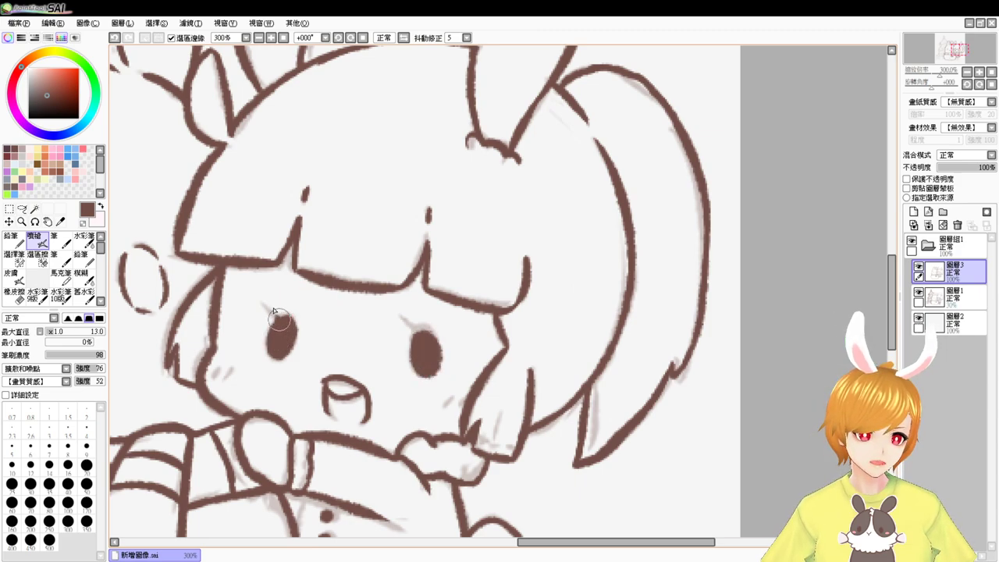
pyautogui.hotkey('ctrl', 'z')
pyautogui.moveTo(281, 321); pyautogui.dragTo(267, 304)
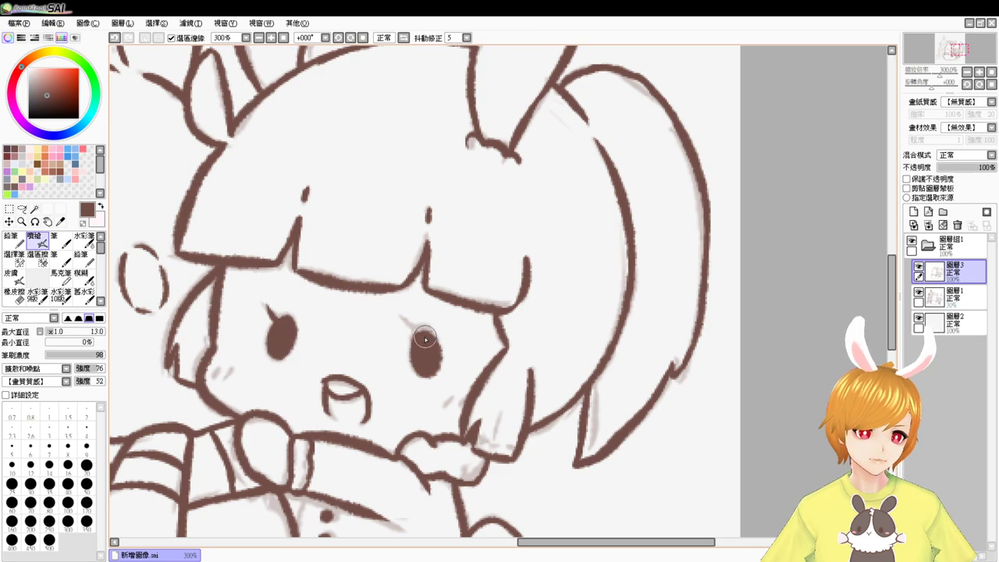
pyautogui.hotkey('ctrl', 'z')
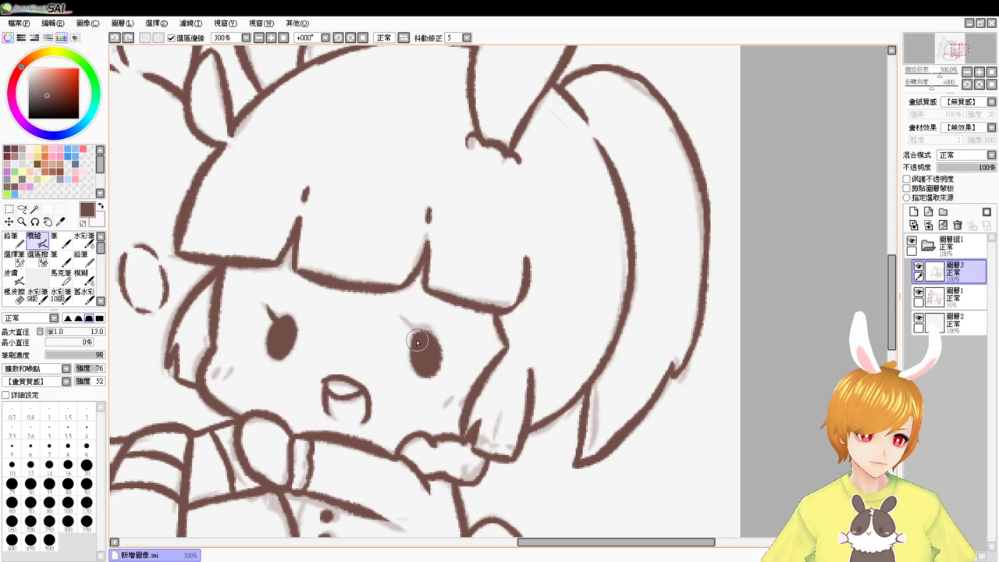
pyautogui.moveTo(419, 341); pyautogui.dragTo(403, 317)
pyautogui.hotkey('ctrl', 'z')
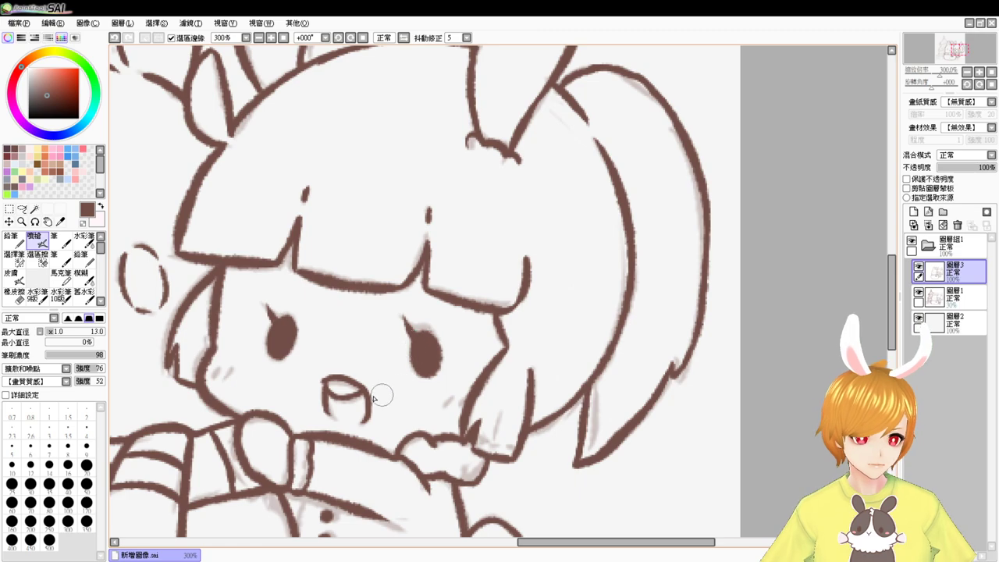
# Step: Ink the upper parts of both legs between the skirt hem and the top edges of the boots
pyautogui.moveTo(411, 404); pyautogui.dragTo(418, 330)
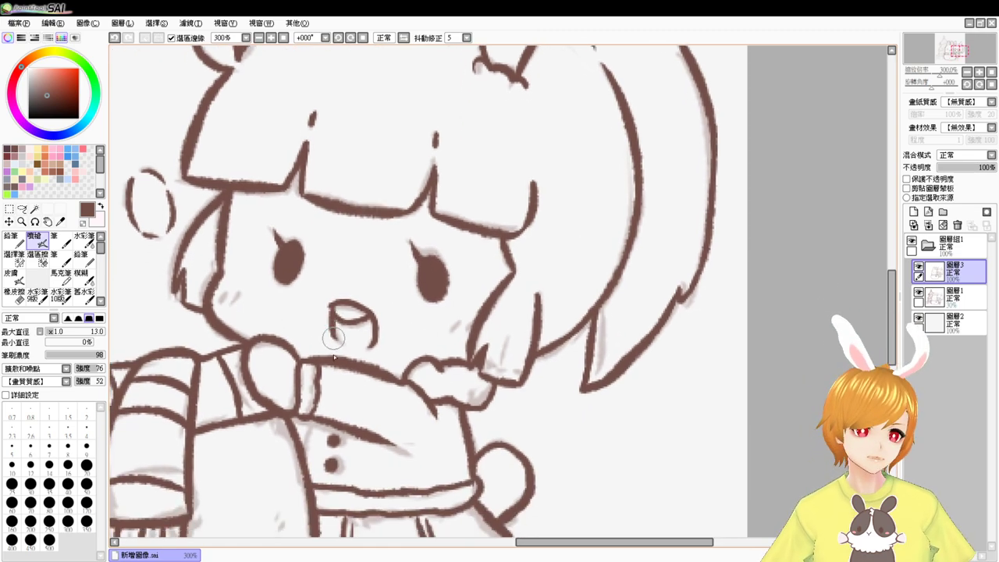
pyautogui.moveTo(333, 338); pyautogui.dragTo(337, 298)
pyautogui.moveTo(346, 352); pyautogui.dragTo(368, 292)
pyautogui.moveTo(306, 342); pyautogui.dragTo(324, 275)
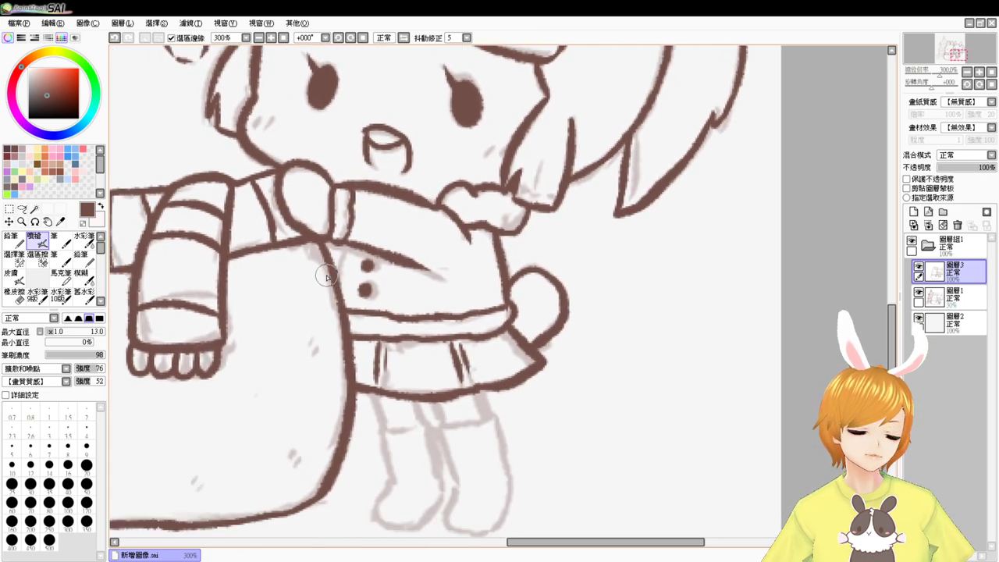
pyautogui.moveTo(372, 396)
pyautogui.mouseDown()
pyautogui.moveTo(383, 428)
pyautogui.moveTo(427, 414)
pyautogui.moveTo(420, 404)
pyautogui.moveTo(412, 424)
pyautogui.moveTo(381, 423)
pyautogui.moveTo(445, 426)
pyautogui.mouseUp()
pyautogui.moveTo(481, 393)
pyautogui.mouseDown()
pyautogui.moveTo(444, 422)
pyautogui.moveTo(488, 408)
pyautogui.mouseUp()
pyautogui.hotkey('ctrl', 'z')
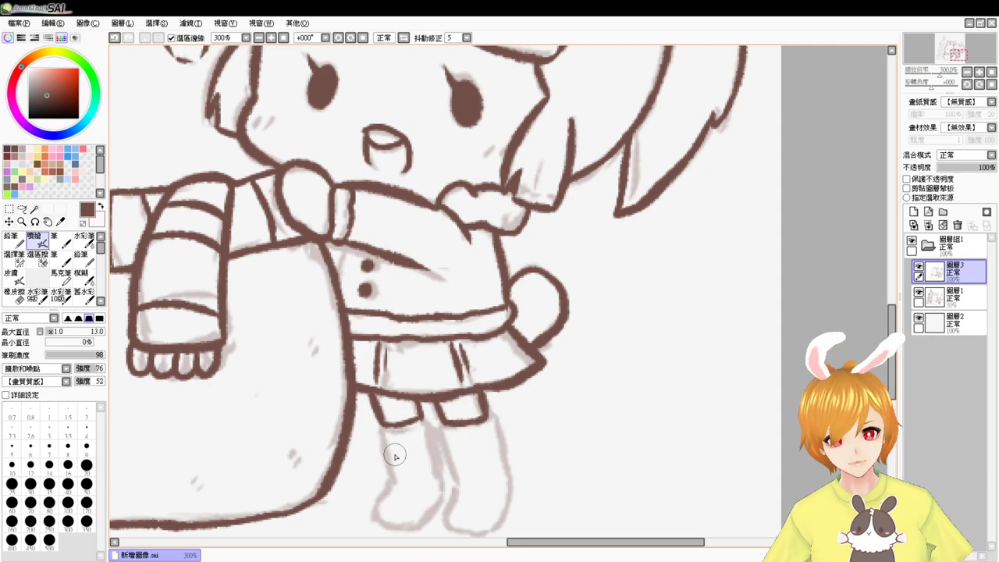
# Step: Ink the outline of the boot nearest the big snowman, from its top edge around the foot
pyautogui.moveTo(380, 423); pyautogui.dragTo(392, 470)
pyautogui.moveTo(420, 407); pyautogui.dragTo(442, 480)
pyautogui.moveTo(383, 449)
pyautogui.mouseDown()
pyautogui.moveTo(394, 479)
pyautogui.moveTo(380, 501)
pyautogui.moveTo(386, 525)
pyautogui.mouseUp()
pyautogui.hotkey('ctrl', 'z')
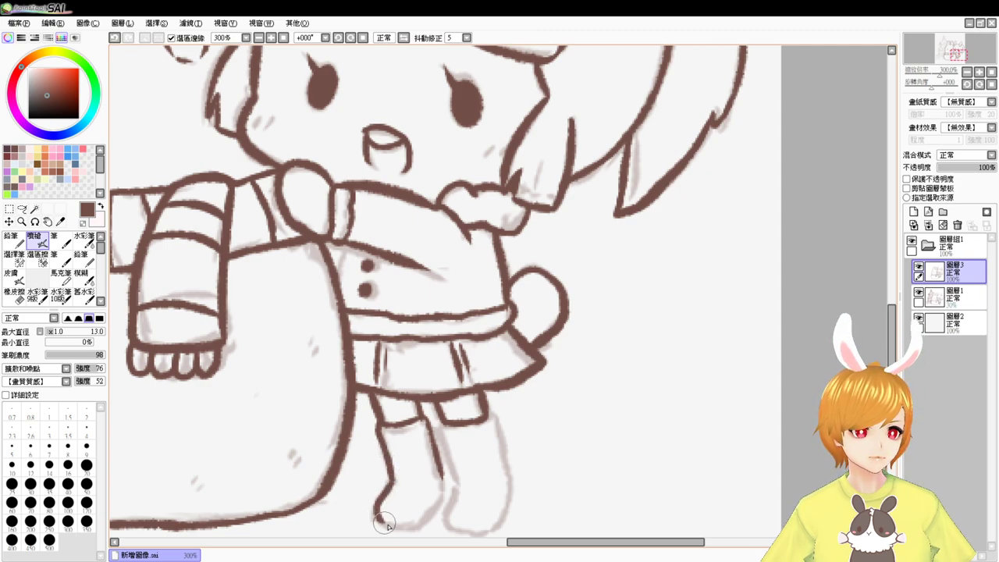
pyautogui.moveTo(439, 462)
pyautogui.mouseDown()
pyautogui.moveTo(445, 485)
pyautogui.moveTo(434, 511)
pyautogui.moveTo(372, 523)
pyautogui.moveTo(419, 525)
pyautogui.moveTo(449, 474)
pyautogui.mouseUp()
pyautogui.hotkey('ctrl', 'z')
# Step: Ink the outline of the other boot, with both shaft sides and the rounded foot
pyautogui.moveTo(563, 415); pyautogui.dragTo(551, 357)
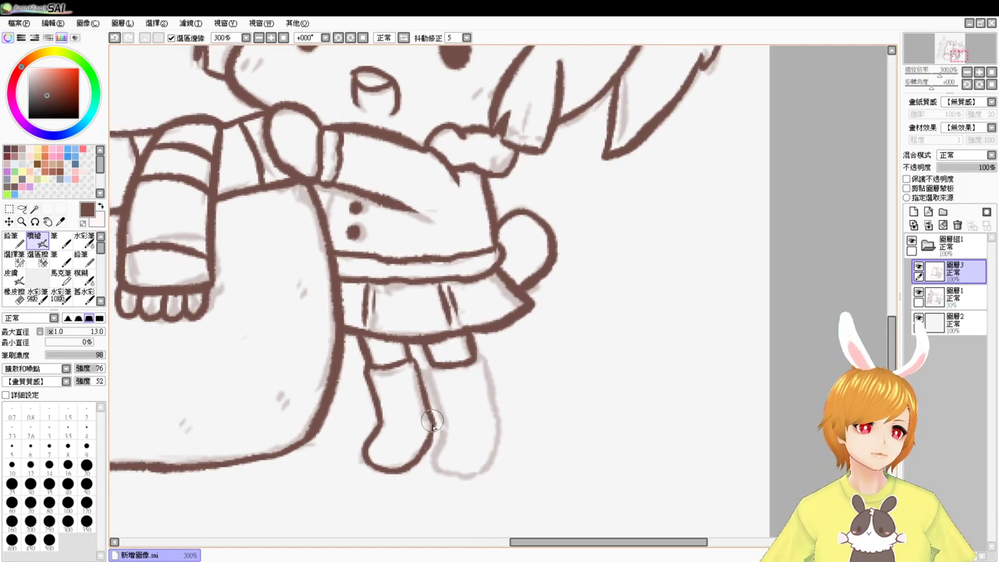
pyautogui.moveTo(431, 364); pyautogui.dragTo(447, 435)
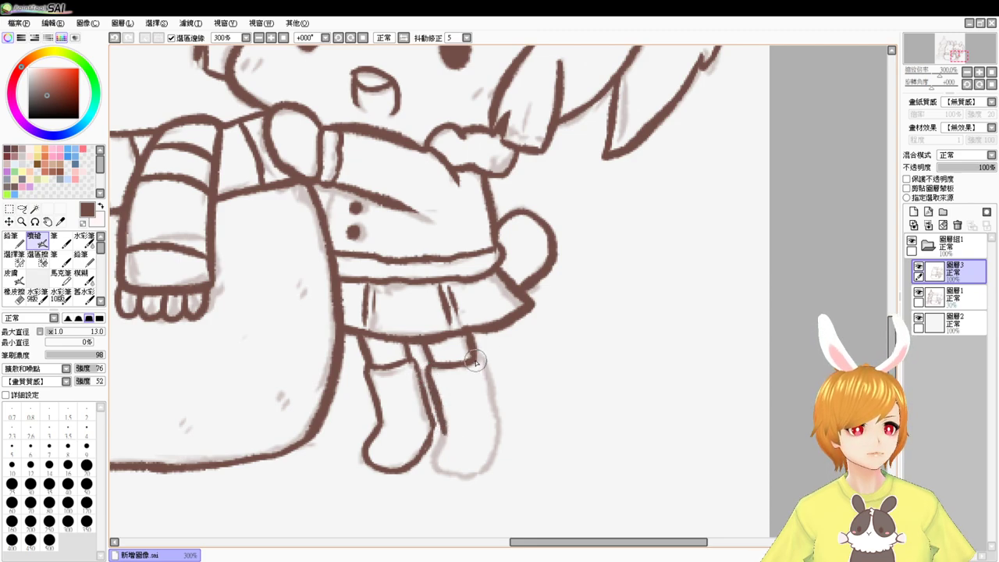
pyautogui.moveTo(486, 366); pyautogui.dragTo(503, 424)
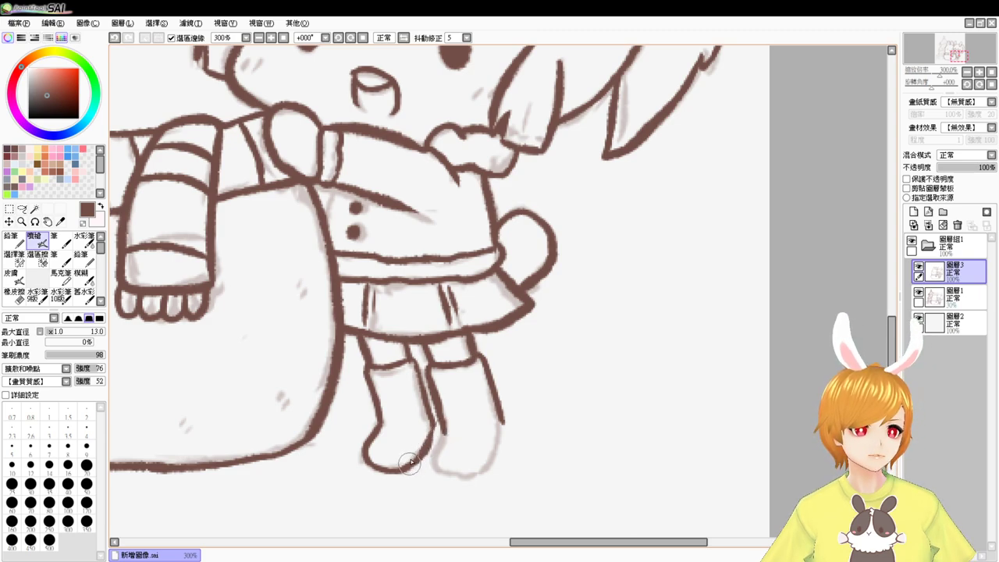
pyautogui.moveTo(444, 433)
pyautogui.mouseDown()
pyautogui.moveTo(429, 466)
pyautogui.moveTo(436, 452)
pyautogui.moveTo(438, 472)
pyautogui.moveTo(475, 472)
pyautogui.moveTo(439, 470)
pyautogui.moveTo(486, 466)
pyautogui.moveTo(474, 469)
pyautogui.moveTo(512, 427)
pyautogui.moveTo(465, 476)
pyautogui.moveTo(486, 460)
pyautogui.mouseUp()
pyautogui.hotkey('ctrl', 'z')
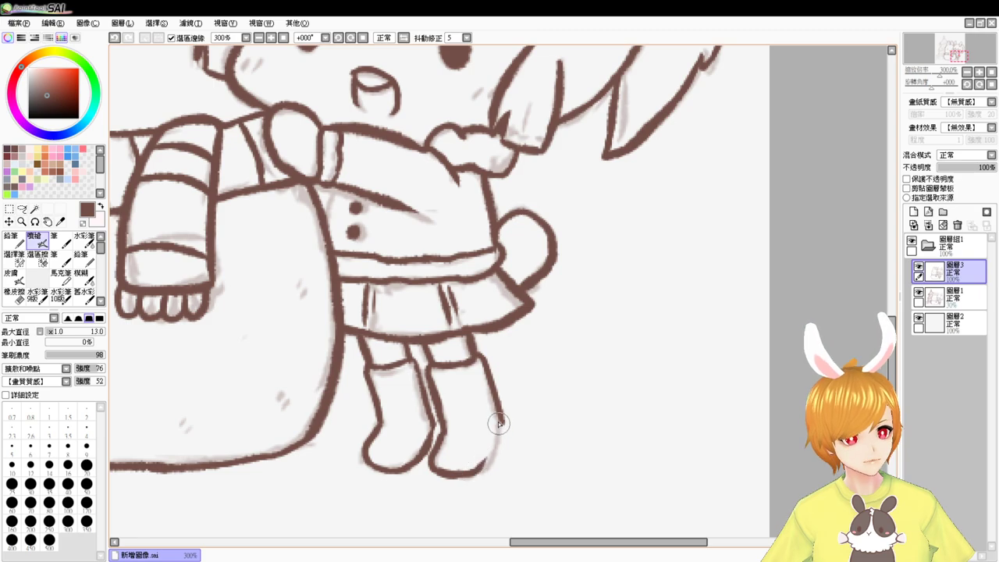
pyautogui.moveTo(500, 418); pyautogui.dragTo(485, 460)
pyautogui.hotkey('ctrl', 'z')
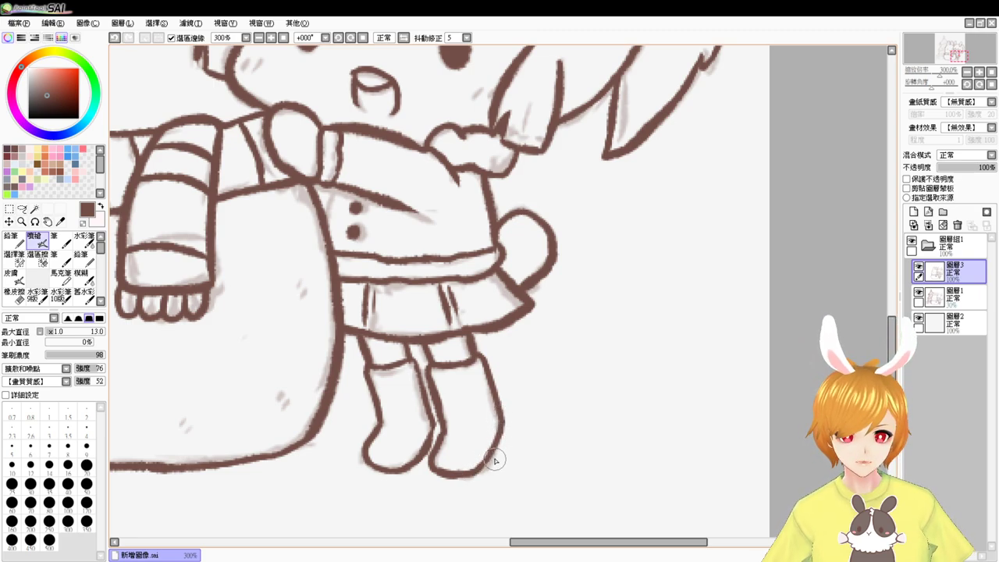
pyautogui.hotkey('ctrl', 'z')
pyautogui.moveTo(500, 423); pyautogui.dragTo(473, 475)
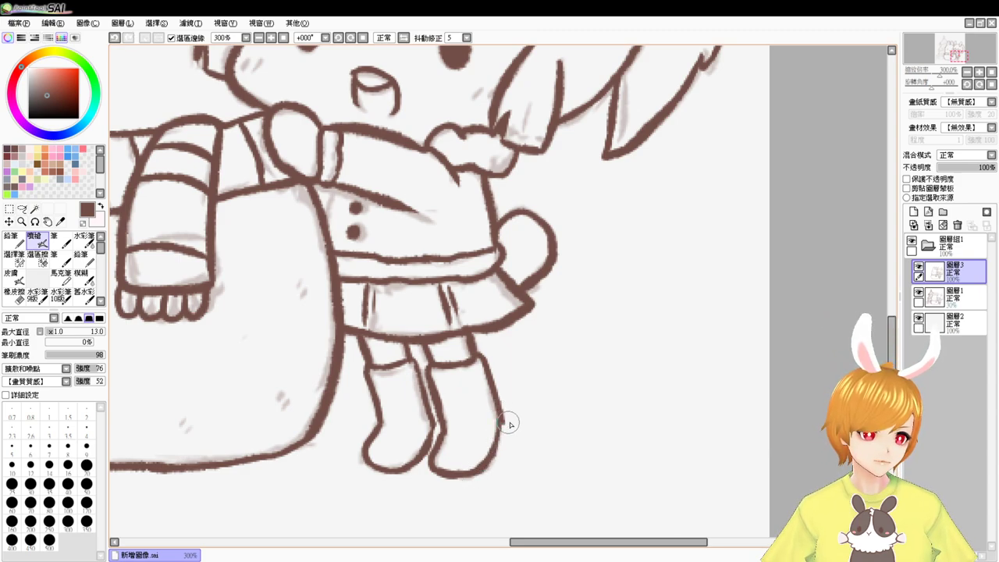
# Step: Clean up the second boot's lines and re-ink the outer curve from the shaft down to the sole
pyautogui.press('e')
pyautogui.press('v')
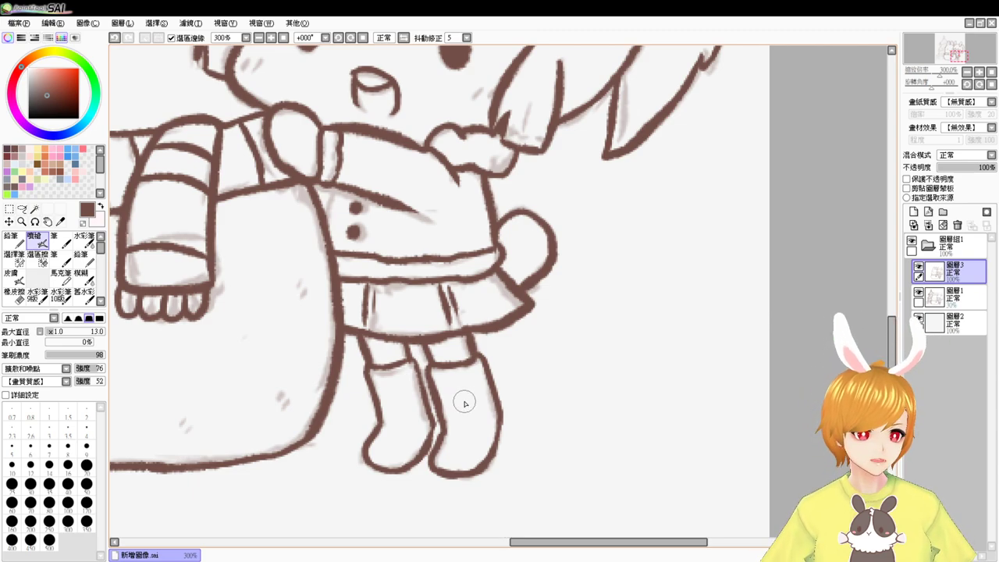
pyautogui.press('e')
pyautogui.press('b')
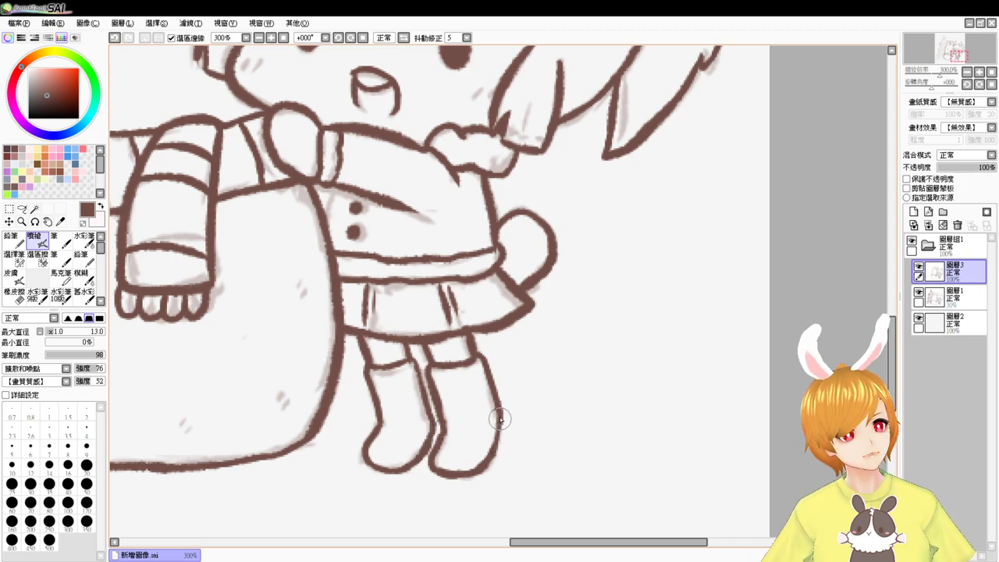
pyautogui.moveTo(500, 427); pyautogui.dragTo(477, 470)
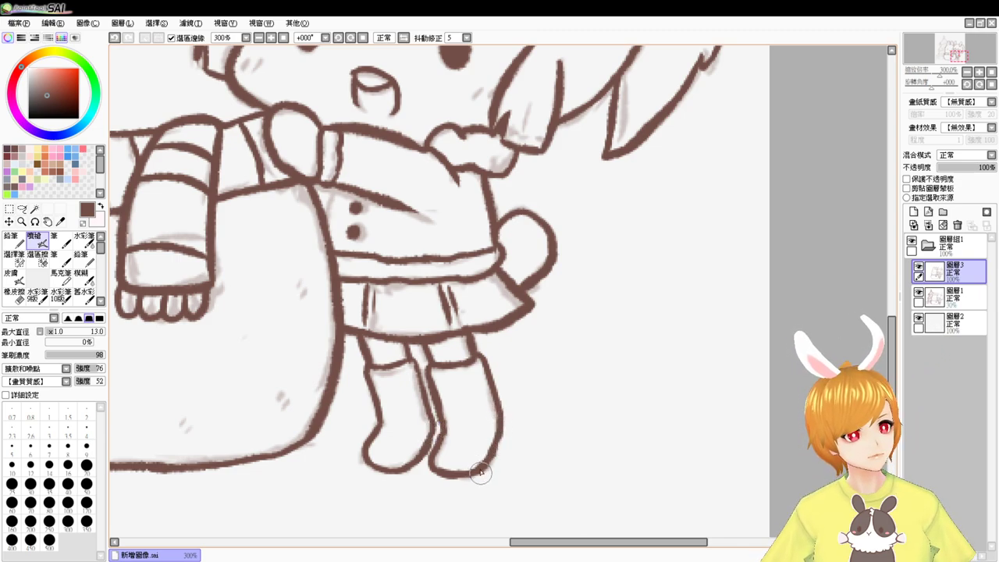
# Step: Fill in the two round buttons on the big snowman's body with solid brown
pyautogui.moveTo(453, 413); pyautogui.dragTo(654, 412)
pyautogui.moveTo(484, 437); pyautogui.dragTo(571, 446)
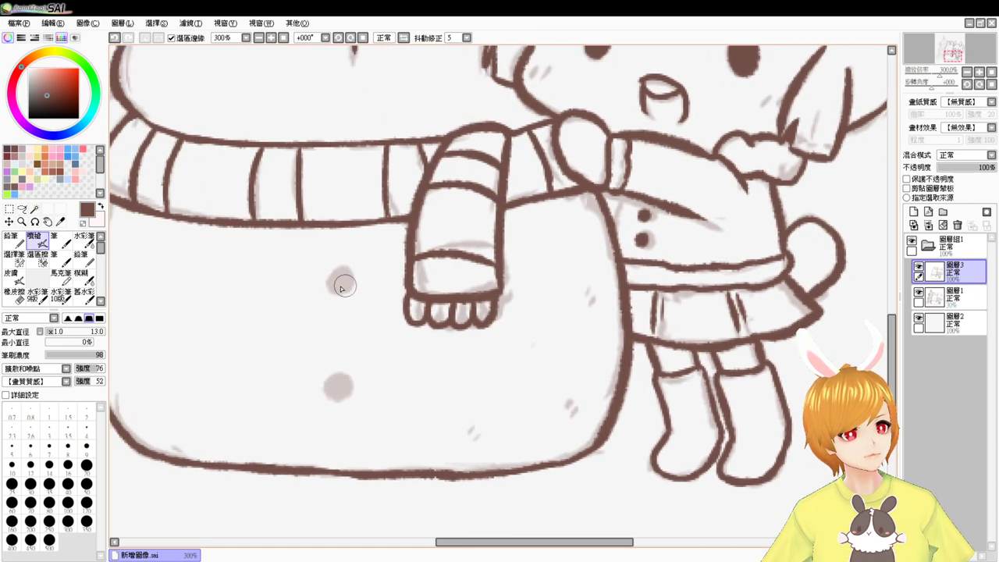
pyautogui.moveTo(342, 287); pyautogui.dragTo(341, 279)
pyautogui.moveTo(338, 386); pyautogui.dragTo(345, 392)
# Step: Ink the two curved sides of the small snowman's middle section
pyautogui.moveTo(313, 335); pyautogui.dragTo(407, 349)
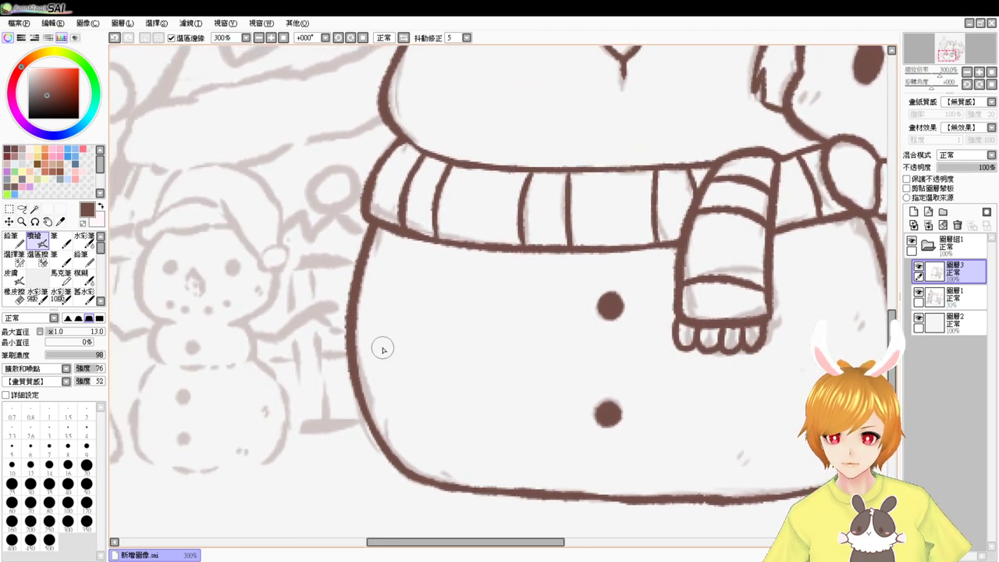
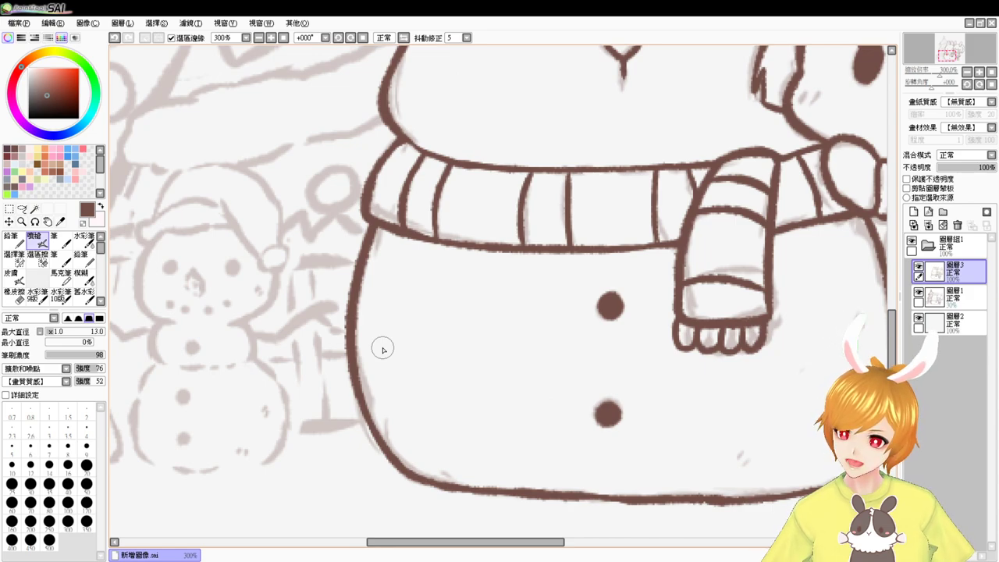
pyautogui.moveTo(290, 376); pyautogui.dragTo(388, 371)
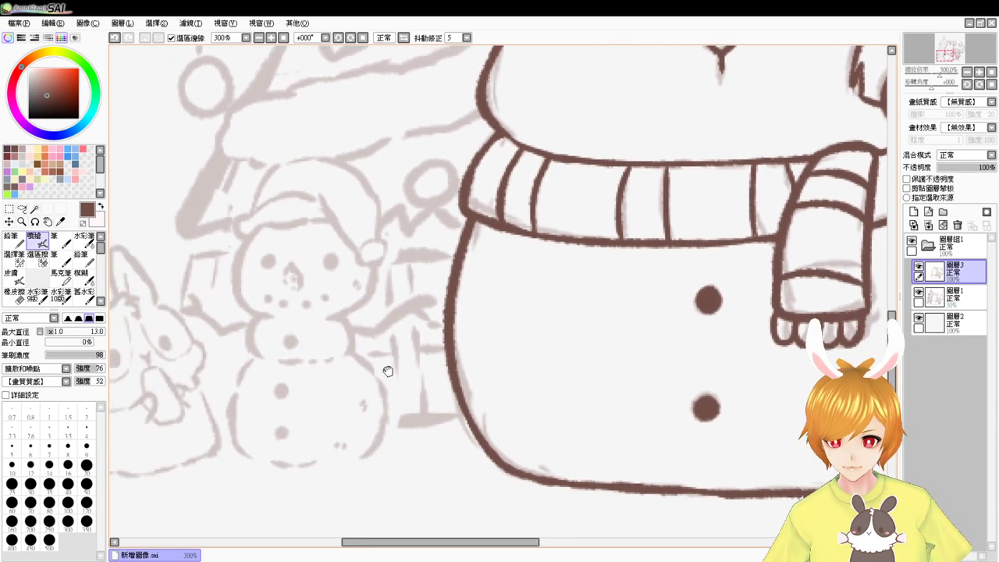
pyautogui.moveTo(261, 322); pyautogui.dragTo(263, 359)
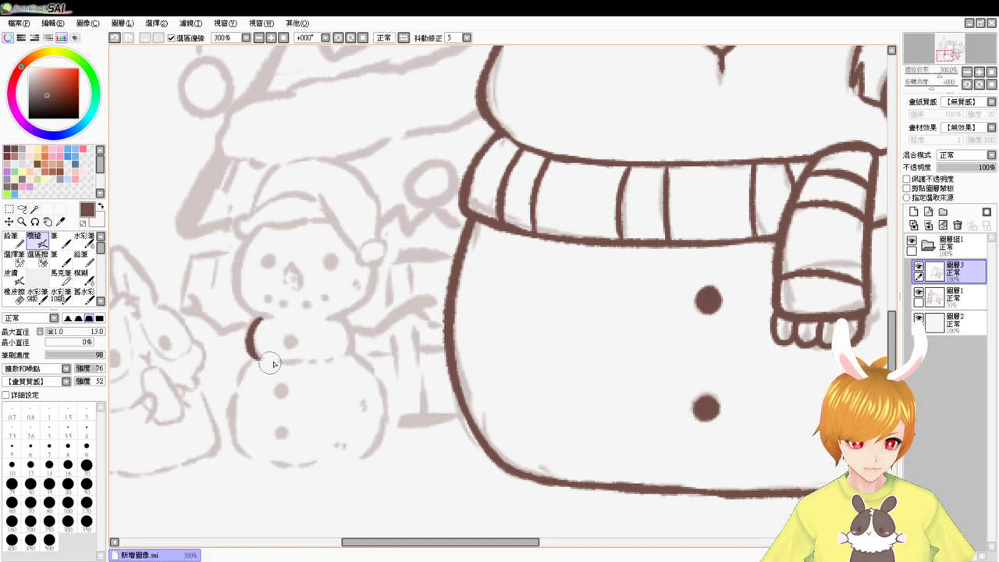
pyautogui.hotkey('ctrl', 'z')
pyautogui.moveTo(263, 320); pyautogui.dragTo(263, 360)
pyautogui.moveTo(334, 318); pyautogui.dragTo(338, 362)
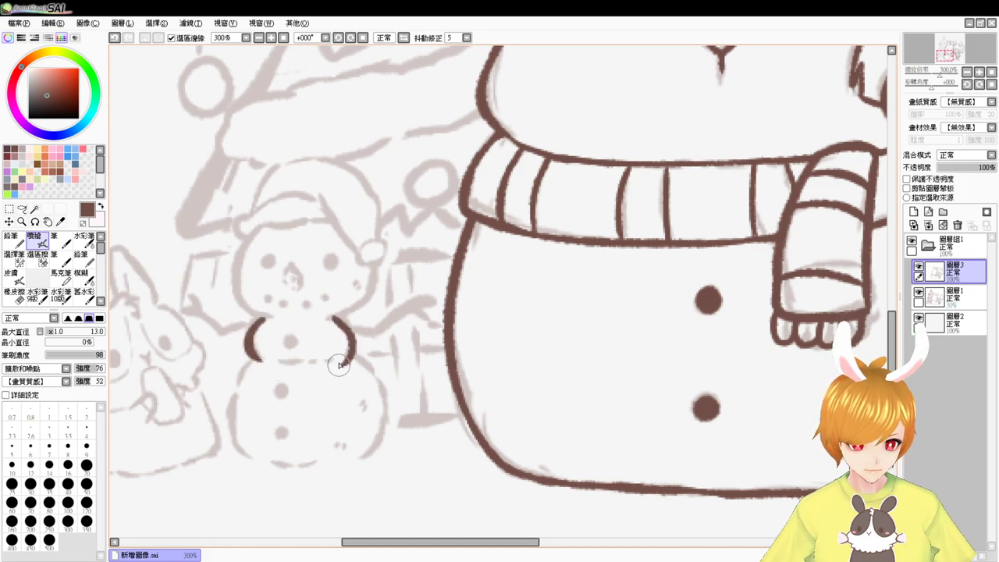
pyautogui.hotkey('ctrl', 'z')
pyautogui.moveTo(337, 322); pyautogui.dragTo(344, 359)
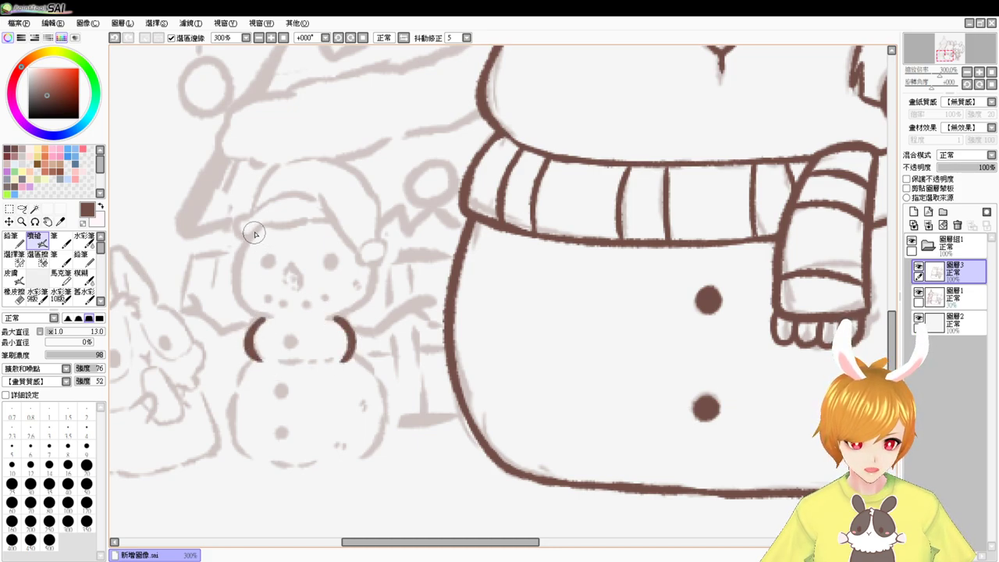
# Step: Ink both sides of the small snowman's head from the hat down to the middle section
pyautogui.moveTo(260, 228); pyautogui.dragTo(244, 303)
pyautogui.hotkey('ctrl', 'z')
pyautogui.moveTo(257, 230); pyautogui.dragTo(242, 305)
pyautogui.hotkey('ctrl', 'z')
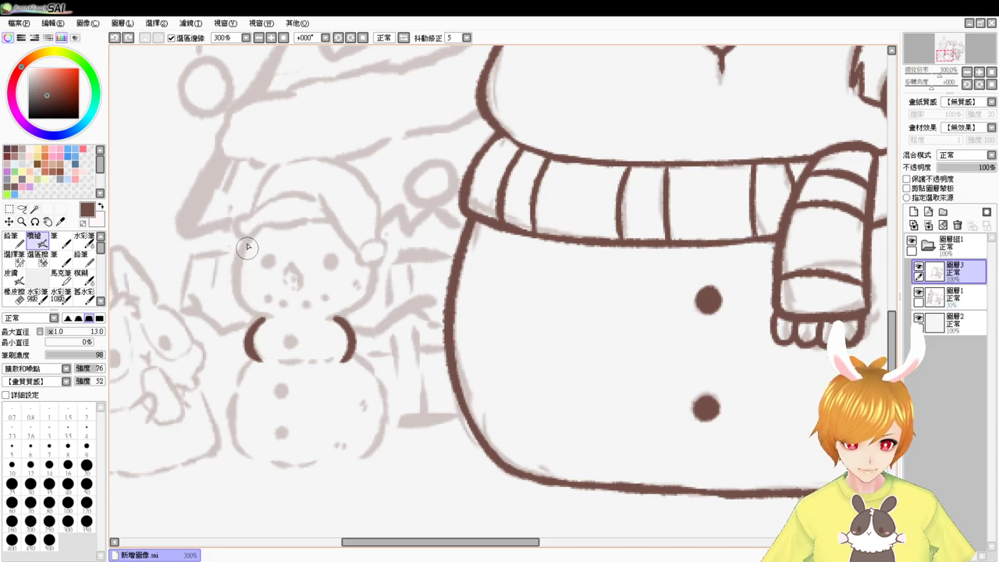
pyautogui.moveTo(250, 237)
pyautogui.mouseDown()
pyautogui.moveTo(237, 295)
pyautogui.moveTo(263, 318)
pyautogui.mouseUp()
pyautogui.moveTo(368, 268); pyautogui.dragTo(324, 314)
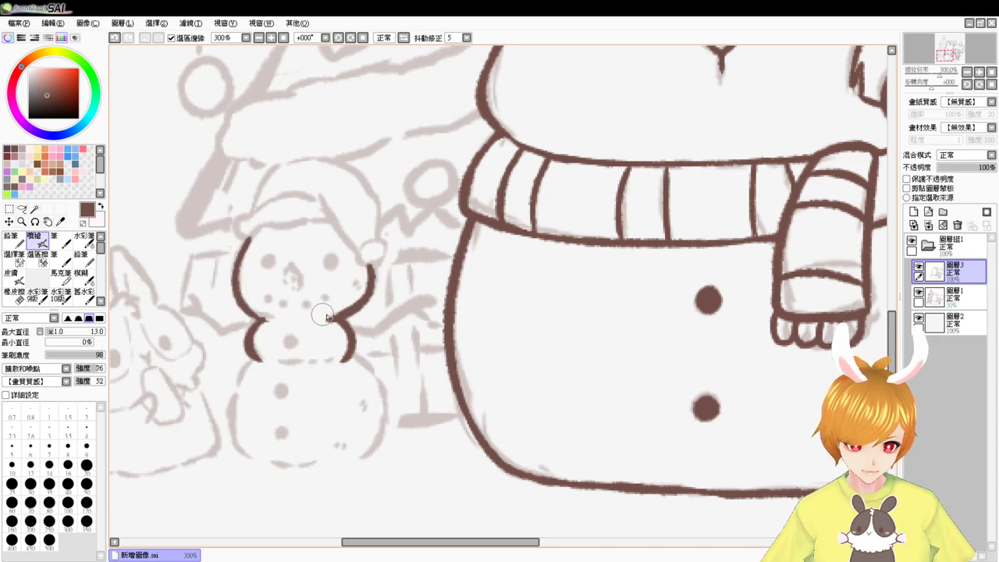
pyautogui.hotkey('ctrl', 'z')
pyautogui.moveTo(374, 265)
pyautogui.mouseDown()
pyautogui.moveTo(368, 300)
pyautogui.moveTo(325, 319)
pyautogui.mouseUp()
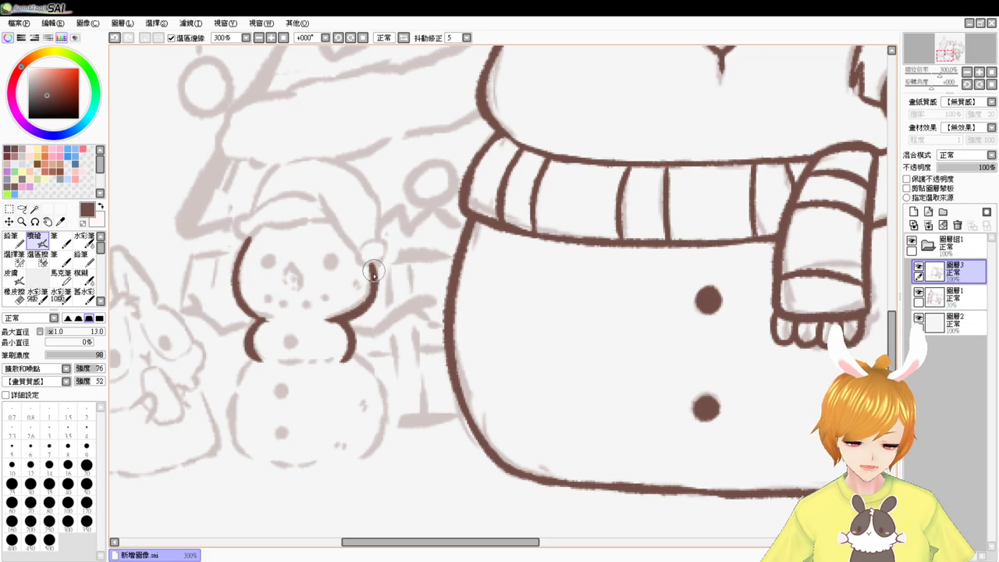
# Step: Ink the small snowman's rounded bottom section and the dividing line between it and the middle section
pyautogui.moveTo(255, 361)
pyautogui.mouseDown()
pyautogui.moveTo(237, 383)
pyautogui.moveTo(239, 409)
pyautogui.mouseUp()
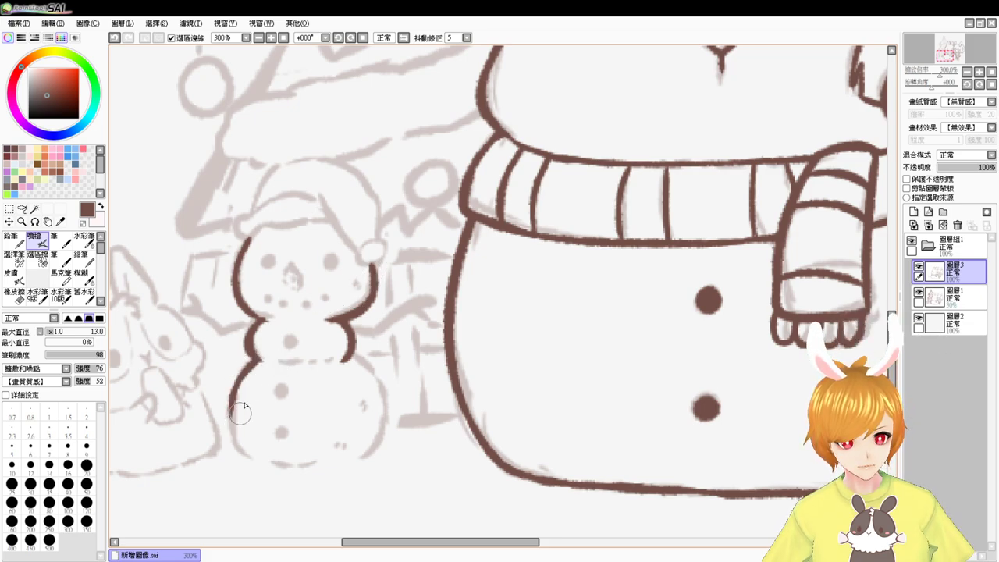
pyautogui.hotkey('ctrl', 'z')
pyautogui.moveTo(252, 357)
pyautogui.mouseDown()
pyautogui.moveTo(232, 404)
pyautogui.moveTo(246, 456)
pyautogui.mouseUp()
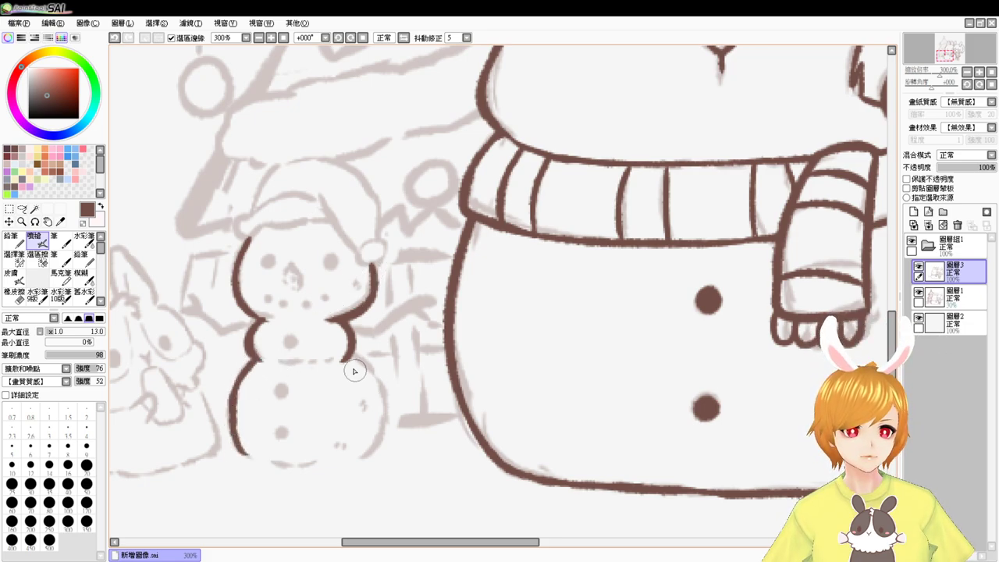
pyautogui.moveTo(344, 353)
pyautogui.mouseDown()
pyautogui.moveTo(376, 378)
pyautogui.moveTo(385, 417)
pyautogui.moveTo(360, 451)
pyautogui.moveTo(375, 448)
pyautogui.moveTo(350, 459)
pyautogui.mouseUp()
pyautogui.moveTo(242, 453)
pyautogui.mouseDown()
pyautogui.moveTo(292, 467)
pyautogui.moveTo(368, 451)
pyautogui.mouseUp()
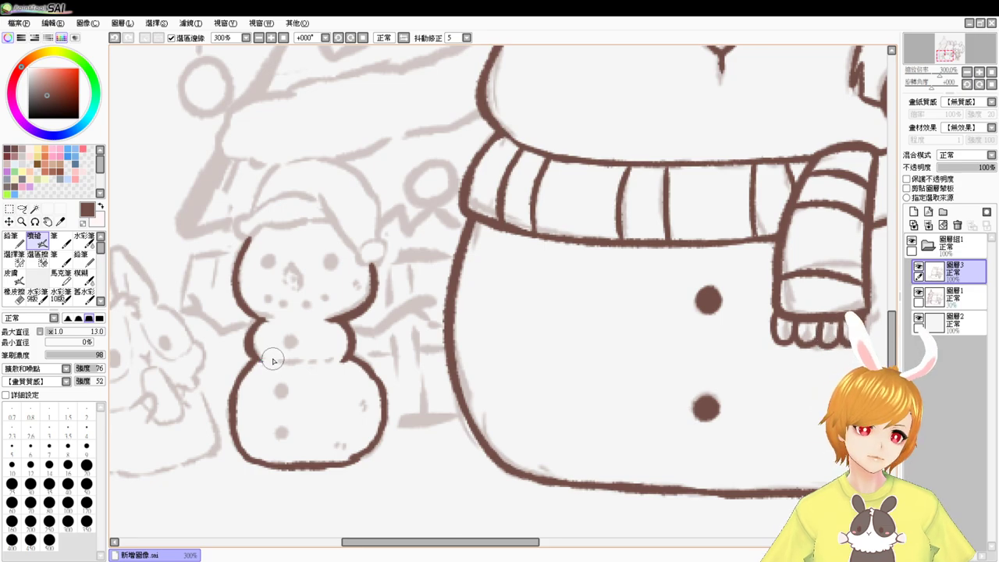
pyautogui.moveTo(273, 361); pyautogui.dragTo(335, 360)
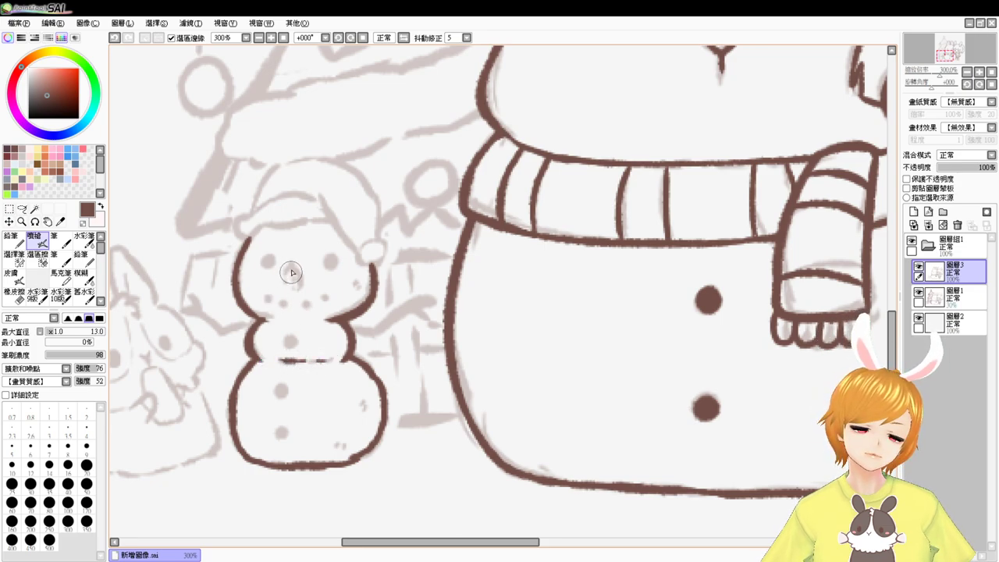
# Step: Ink the small snowman's face with two eyes, a nose and a dotted mouth, and fill in its round body buttons
pyautogui.moveTo(289, 266)
pyautogui.mouseDown()
pyautogui.moveTo(299, 273)
pyautogui.moveTo(293, 285)
pyautogui.moveTo(267, 262)
pyautogui.mouseUp()
pyautogui.moveTo(327, 263); pyautogui.dragTo(328, 266)
pyautogui.click(269, 297)
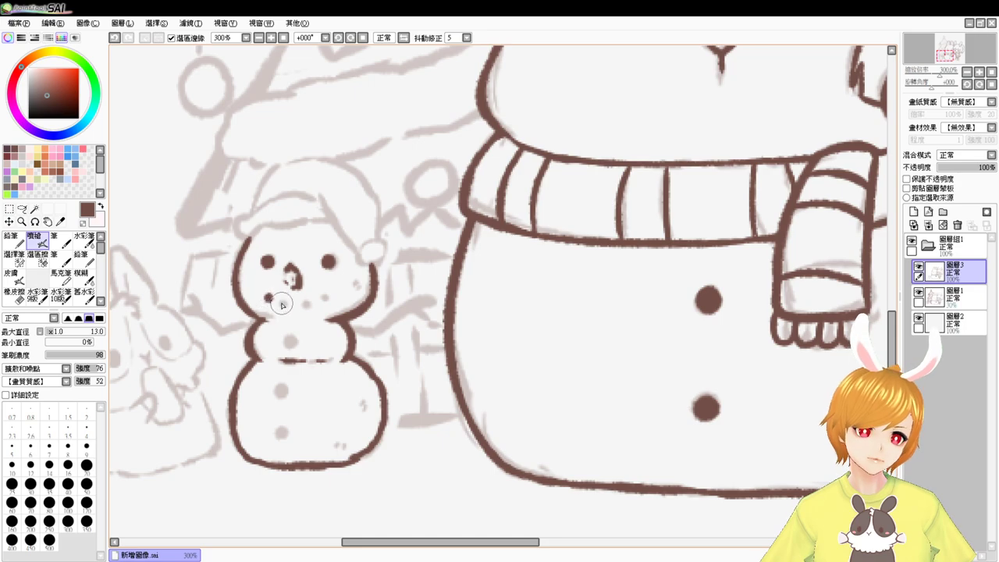
pyautogui.click(284, 303)
pyautogui.click(304, 303)
pyautogui.click(327, 299)
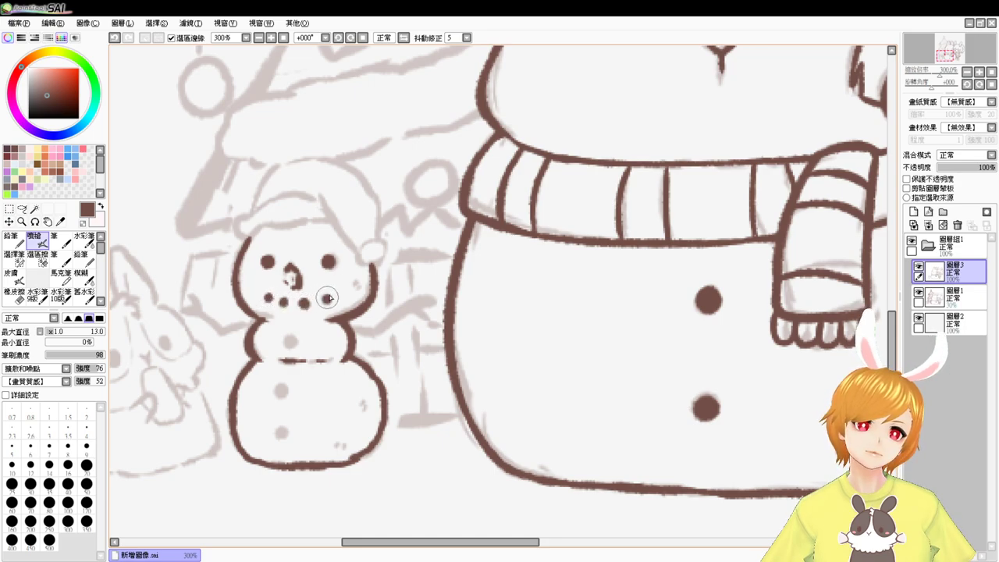
pyautogui.click(290, 341)
pyautogui.click(288, 387)
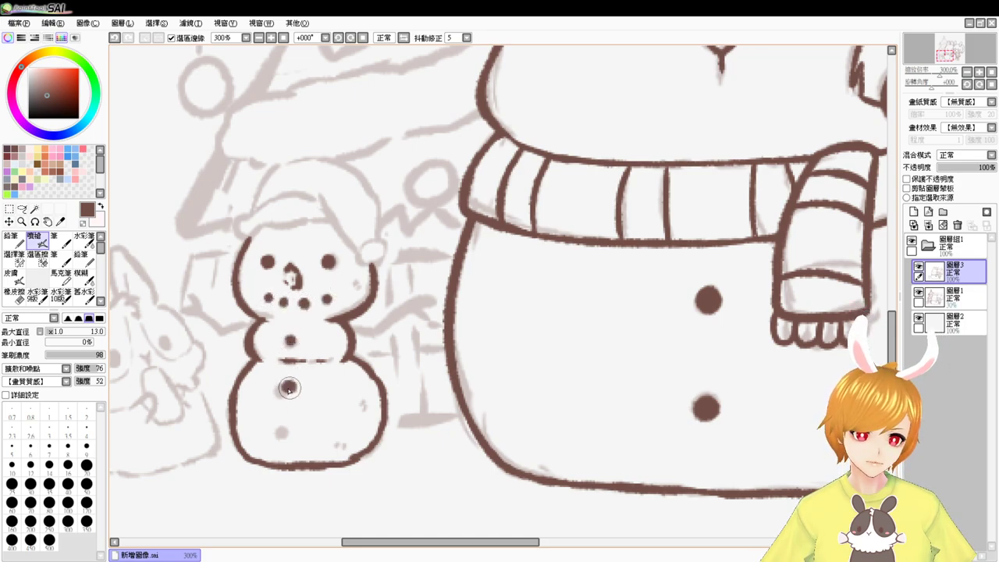
# Step: Ink the small snowman's hat, including the curved brim, the folded tip and the round pompom
pyautogui.moveTo(431, 290)
pyautogui.mouseDown()
pyautogui.moveTo(403, 397)
pyautogui.moveTo(416, 263)
pyautogui.mouseUp()
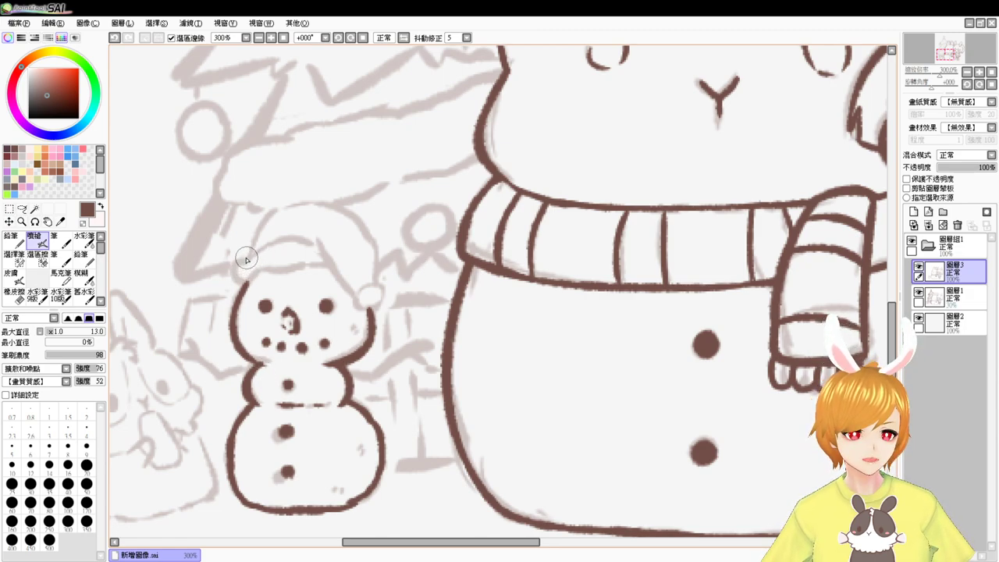
pyautogui.moveTo(245, 262)
pyautogui.mouseDown()
pyautogui.moveTo(236, 273)
pyautogui.moveTo(316, 265)
pyautogui.mouseUp()
pyautogui.moveTo(235, 267)
pyautogui.mouseDown()
pyautogui.moveTo(301, 242)
pyautogui.moveTo(325, 247)
pyautogui.moveTo(326, 267)
pyautogui.moveTo(314, 240)
pyautogui.moveTo(356, 299)
pyautogui.mouseUp()
pyautogui.hotkey('ctrl', 'z')
pyautogui.moveTo(314, 235)
pyautogui.mouseDown()
pyautogui.moveTo(362, 300)
pyautogui.moveTo(376, 292)
pyautogui.moveTo(354, 304)
pyautogui.moveTo(374, 306)
pyautogui.mouseUp()
pyautogui.press('e')
pyautogui.press('b')
pyautogui.moveTo(248, 255)
pyautogui.mouseDown()
pyautogui.moveTo(256, 226)
pyautogui.moveTo(280, 209)
pyautogui.mouseUp()
pyautogui.hotkey('ctrl', 'z')
pyautogui.moveTo(247, 253)
pyautogui.mouseDown()
pyautogui.moveTo(274, 215)
pyautogui.moveTo(312, 206)
pyautogui.moveTo(338, 212)
pyautogui.moveTo(318, 206)
pyautogui.moveTo(368, 233)
pyautogui.moveTo(377, 288)
pyautogui.mouseUp()
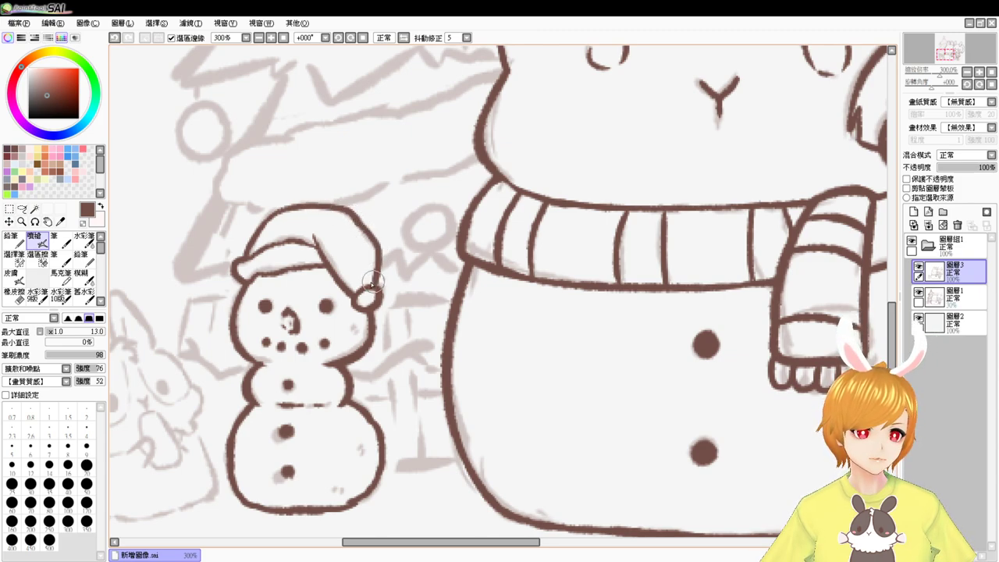
# Step: Ink the small snowman's two stick arms with their forked twig hands
pyautogui.moveTo(349, 373)
pyautogui.mouseDown()
pyautogui.moveTo(379, 379)
pyautogui.moveTo(419, 351)
pyautogui.mouseUp()
pyautogui.hotkey('ctrl', 'z')
pyautogui.moveTo(363, 379)
pyautogui.mouseDown()
pyautogui.moveTo(431, 345)
pyautogui.moveTo(423, 360)
pyautogui.mouseUp()
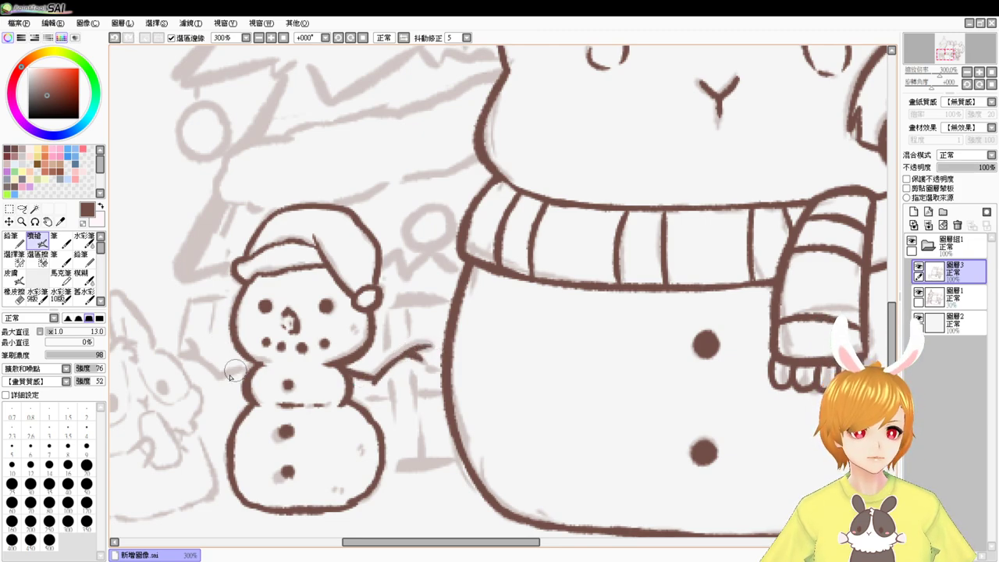
pyautogui.moveTo(199, 361)
pyautogui.mouseDown()
pyautogui.moveTo(225, 380)
pyautogui.moveTo(251, 372)
pyautogui.moveTo(187, 341)
pyautogui.moveTo(183, 357)
pyautogui.mouseUp()
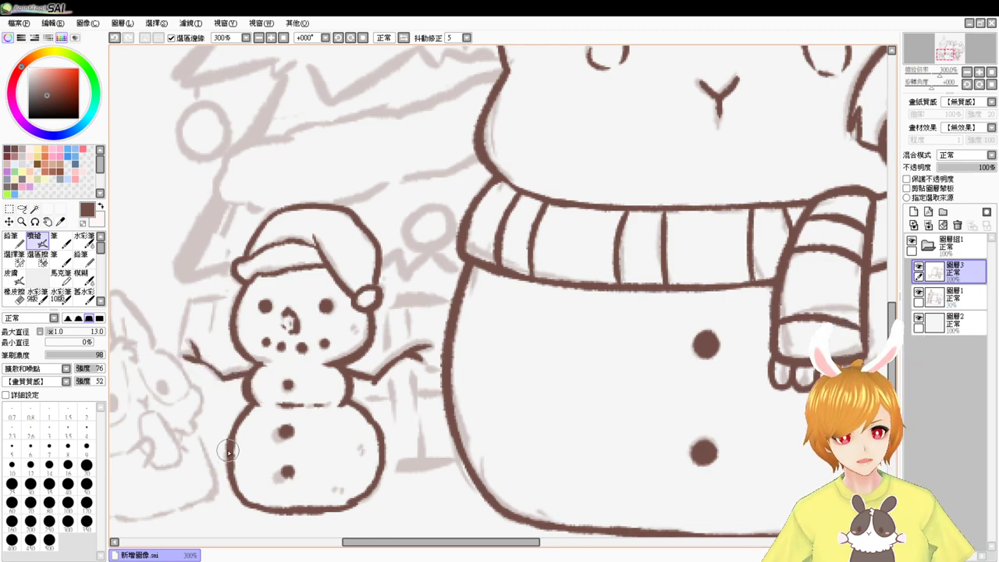
pyautogui.press('e')
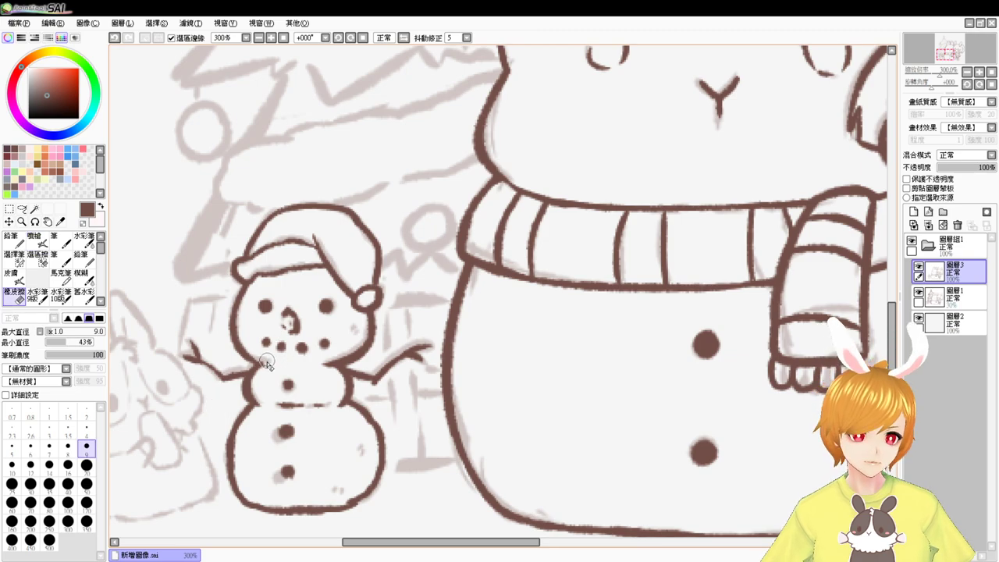
pyautogui.press('e')
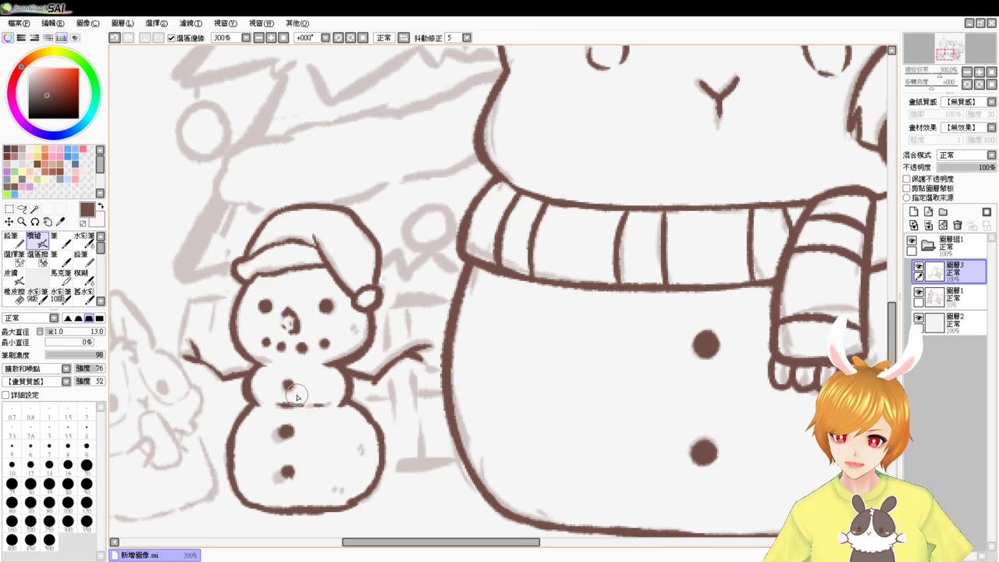
# Step: Ink both sides of the rabbit's head beside the small snowman, including the cheek bulge
pyautogui.moveTo(424, 378)
pyautogui.mouseDown()
pyautogui.moveTo(475, 356)
pyautogui.moveTo(500, 363)
pyautogui.mouseUp()
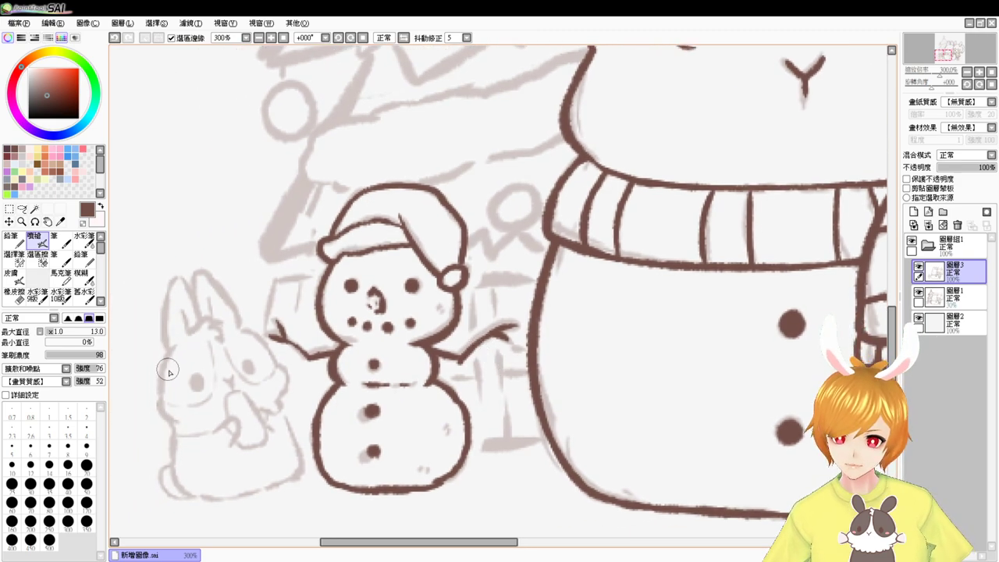
pyautogui.moveTo(175, 345); pyautogui.dragTo(160, 395)
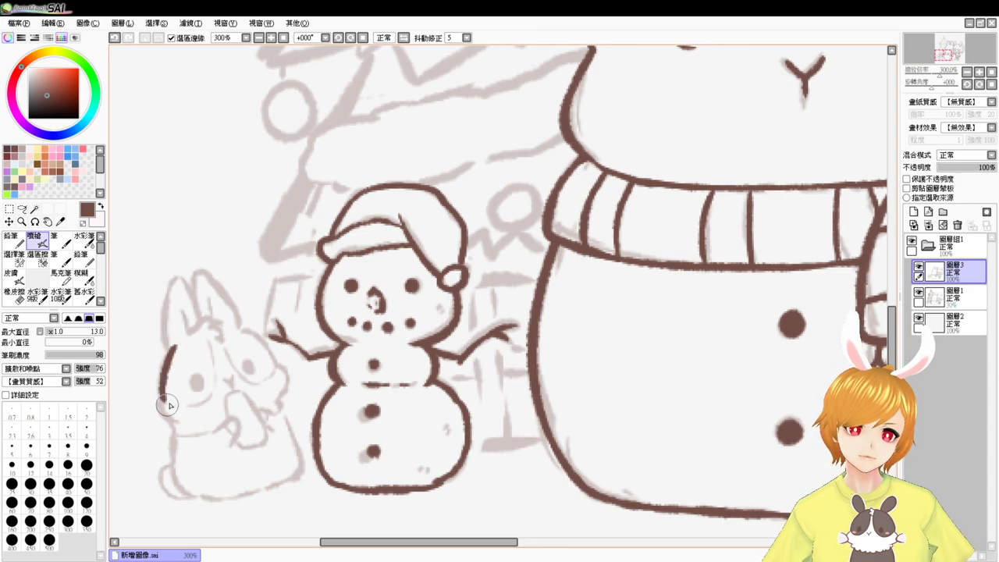
pyautogui.hotkey('ctrl', 'z')
pyautogui.moveTo(174, 348); pyautogui.dragTo(165, 408)
pyautogui.hotkey('ctrl', 'z')
pyautogui.moveTo(172, 348)
pyautogui.mouseDown()
pyautogui.moveTo(165, 412)
pyautogui.moveTo(168, 385)
pyautogui.moveTo(161, 402)
pyautogui.moveTo(172, 434)
pyautogui.mouseUp()
pyautogui.hotkey('ctrl', 'z')
pyautogui.hotkey('ctrl', 'z')
pyautogui.moveTo(239, 326)
pyautogui.mouseDown()
pyautogui.moveTo(277, 365)
pyautogui.moveTo(268, 346)
pyautogui.moveTo(289, 386)
pyautogui.mouseUp()
pyautogui.hotkey('ctrl', 'z')
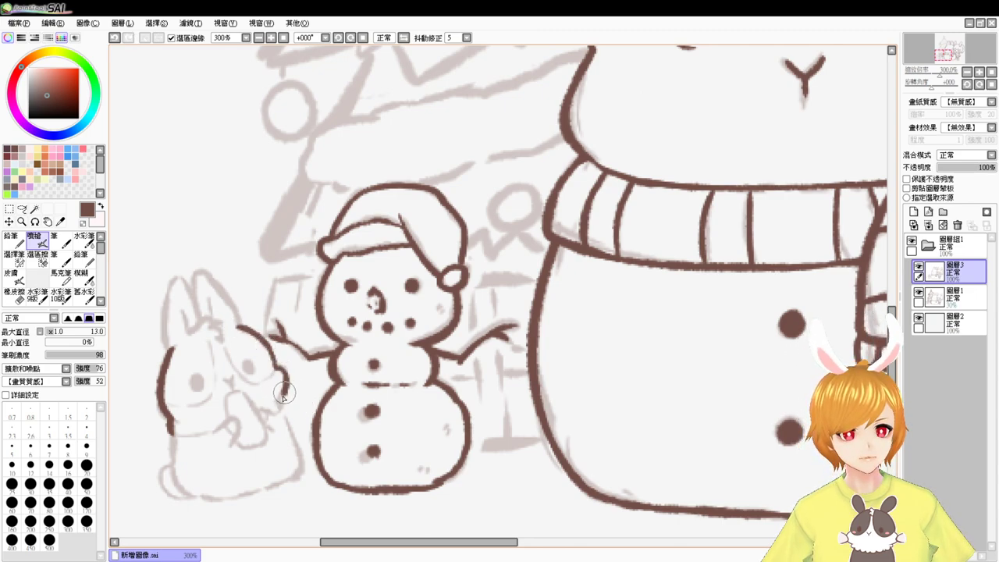
# Step: Ink the rabbit's body sides, its bottom edge and the small rounded tail
pyautogui.moveTo(281, 399); pyautogui.dragTo(301, 478)
pyautogui.moveTo(173, 436)
pyautogui.mouseDown()
pyautogui.moveTo(185, 492)
pyautogui.moveTo(199, 498)
pyautogui.moveTo(290, 487)
pyautogui.moveTo(301, 462)
pyautogui.moveTo(287, 480)
pyautogui.moveTo(235, 498)
pyautogui.mouseUp()
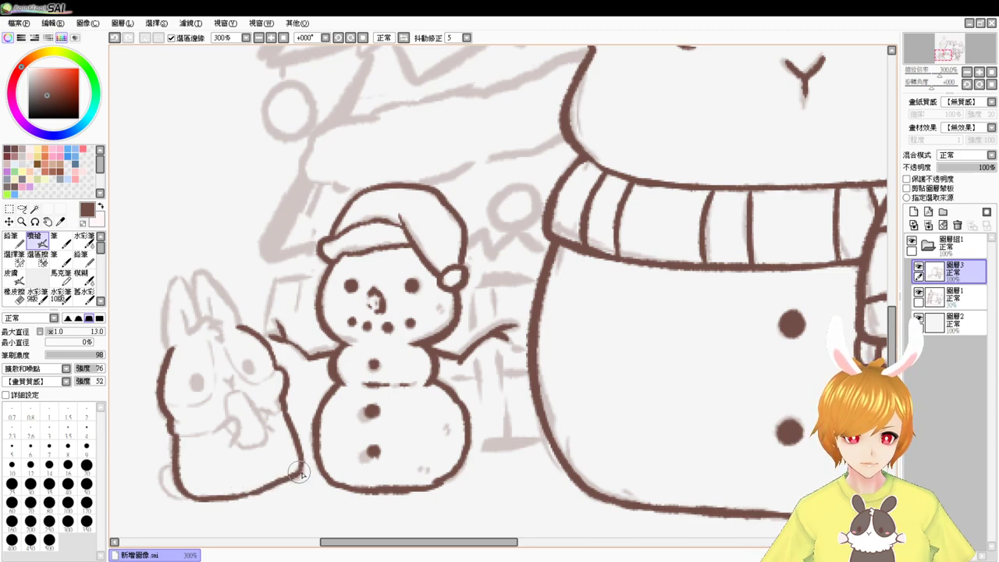
pyautogui.hotkey('ctrl', 'z')
pyautogui.moveTo(296, 447)
pyautogui.mouseDown()
pyautogui.moveTo(300, 478)
pyautogui.moveTo(291, 487)
pyautogui.moveTo(209, 502)
pyautogui.mouseUp()
pyautogui.moveTo(173, 469)
pyautogui.mouseDown()
pyautogui.moveTo(184, 499)
pyautogui.moveTo(192, 496)
pyautogui.mouseUp()
pyautogui.hotkey('ctrl', 'z')
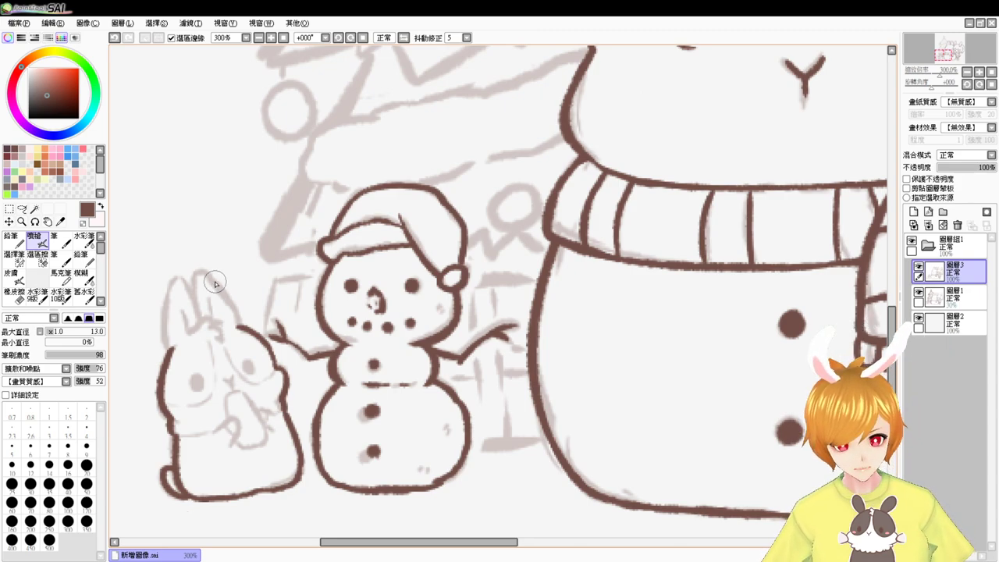
# Step: Ink the fur tuft on the rabbit's forehead and the outlines of both upright ears
pyautogui.moveTo(188, 339)
pyautogui.mouseDown()
pyautogui.moveTo(210, 329)
pyautogui.moveTo(222, 345)
pyautogui.moveTo(165, 306)
pyautogui.moveTo(166, 329)
pyautogui.mouseUp()
pyautogui.hotkey('ctrl', 'z')
pyautogui.hotkey('ctrl', 'z')
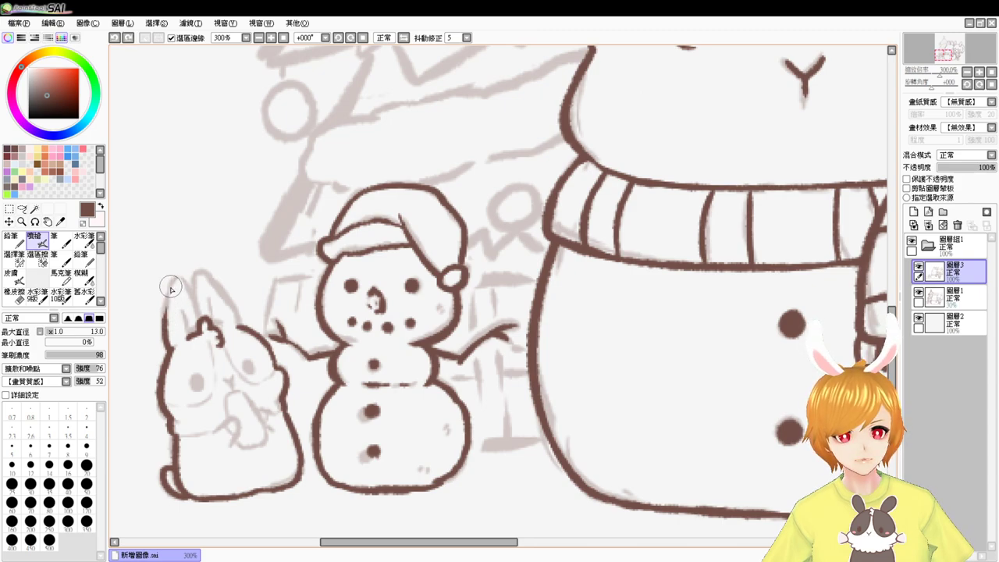
pyautogui.hotkey('ctrl', 'z')
pyautogui.moveTo(171, 287)
pyautogui.mouseDown()
pyautogui.moveTo(166, 328)
pyautogui.moveTo(172, 282)
pyautogui.moveTo(198, 312)
pyautogui.moveTo(192, 273)
pyautogui.moveTo(210, 275)
pyautogui.moveTo(235, 304)
pyautogui.mouseUp()
pyautogui.hotkey('ctrl', 'z')
pyautogui.hotkey('ctrl', 'z')
pyautogui.hotkey('ctrl', 'z')
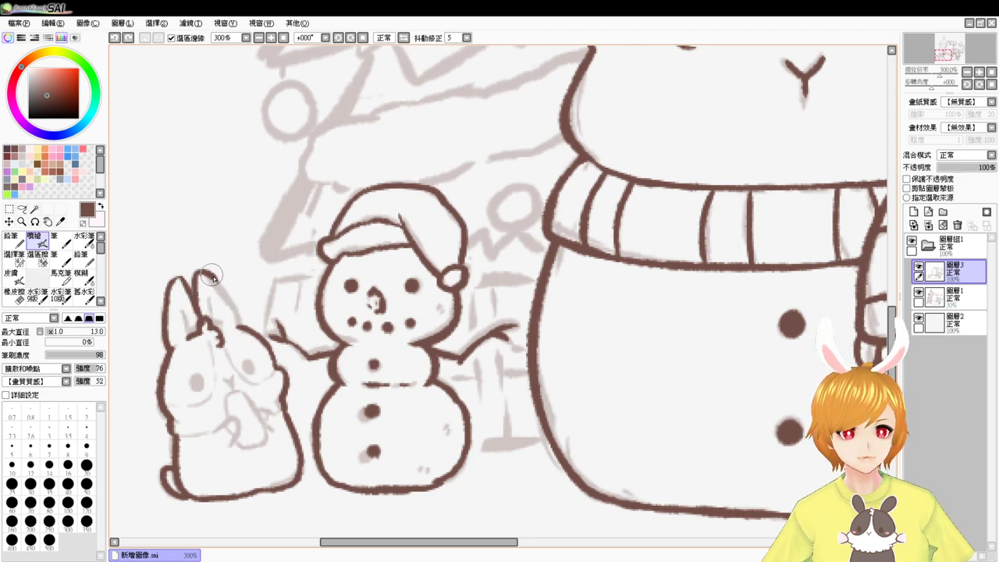
pyautogui.moveTo(210, 273); pyautogui.dragTo(241, 322)
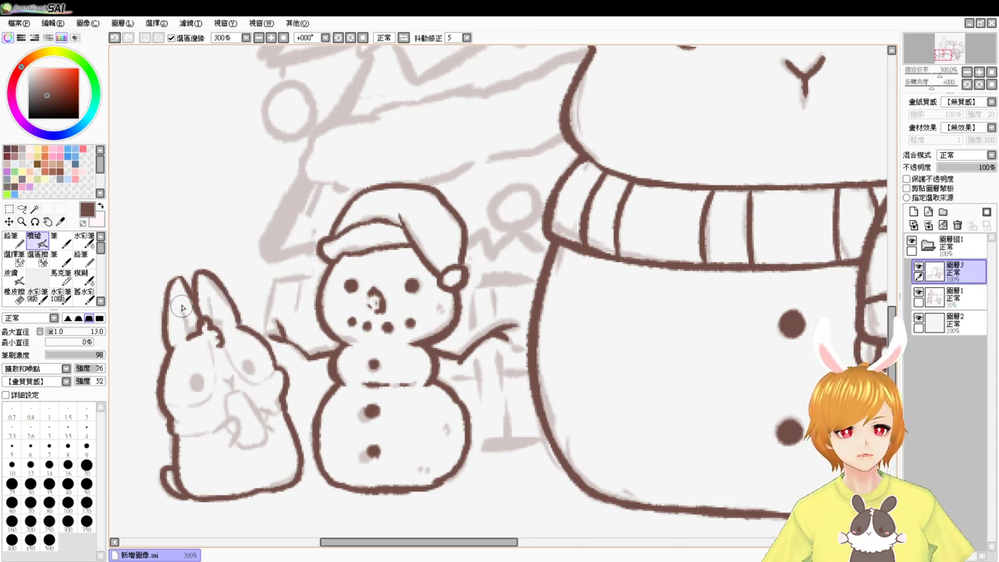
# Step: Add the inner lines of the rabbit's ears and ink its two dot eyes and small mouth
pyautogui.moveTo(180, 303); pyautogui.dragTo(188, 331)
pyautogui.moveTo(209, 296); pyautogui.dragTo(211, 324)
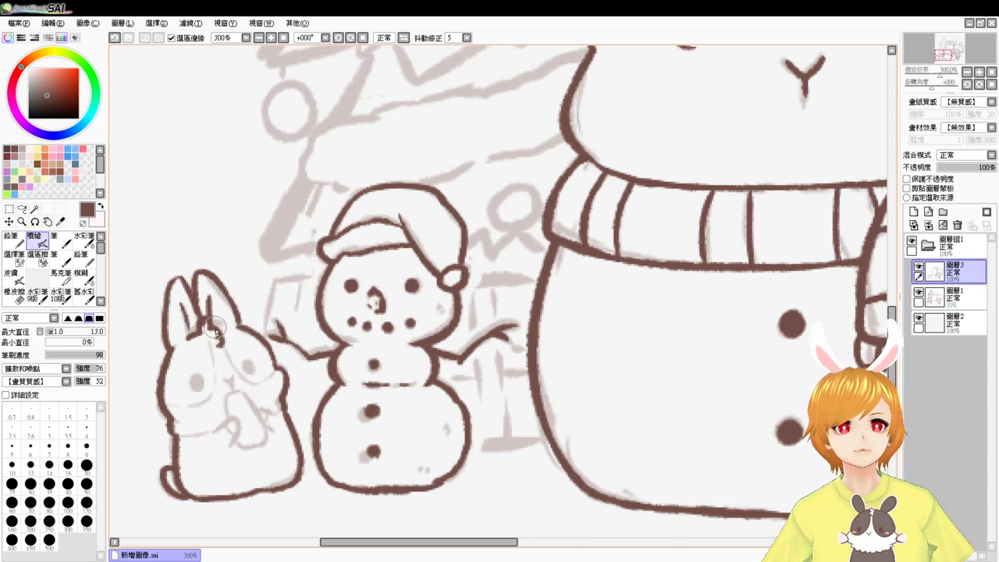
pyautogui.moveTo(195, 381)
pyautogui.mouseDown()
pyautogui.moveTo(249, 364)
pyautogui.moveTo(235, 382)
pyautogui.mouseUp()
pyautogui.hotkey('ctrl', 'z')
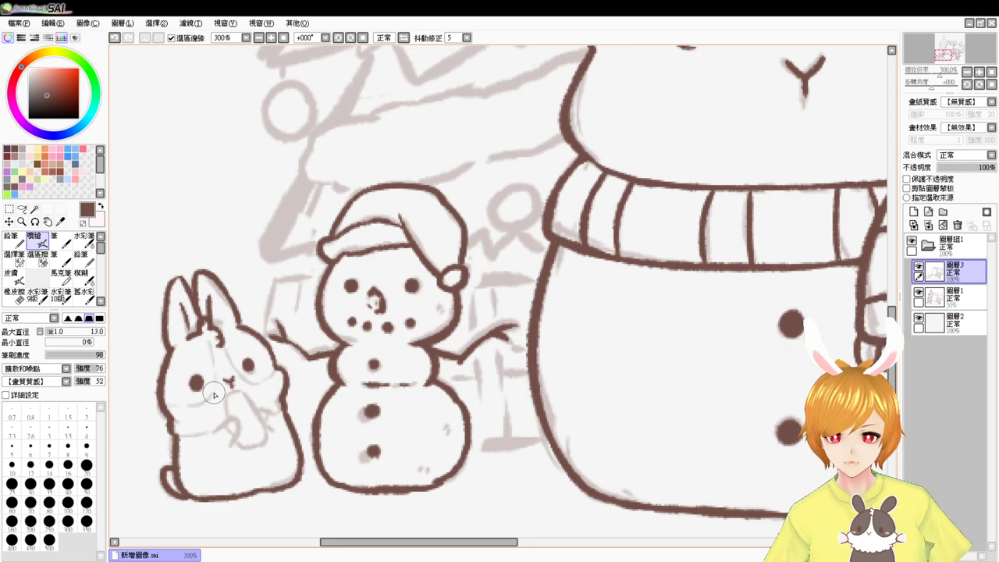
# Step: With the brush at size 5, ink the rabbit's two fur patches around the eyes and the line across its chest
pyautogui.scroll(1, 214, 395)
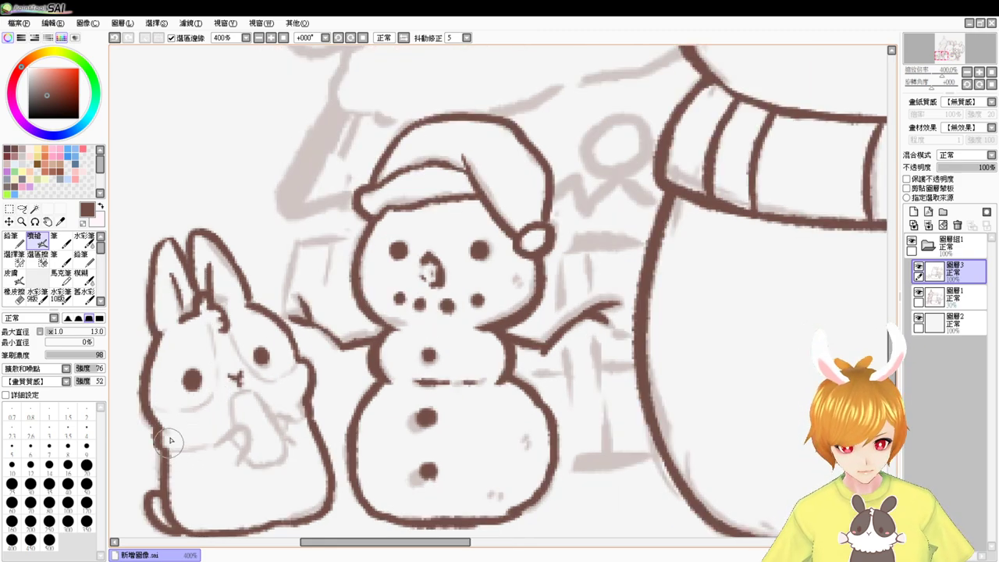
pyautogui.moveTo(181, 373); pyautogui.dragTo(189, 382)
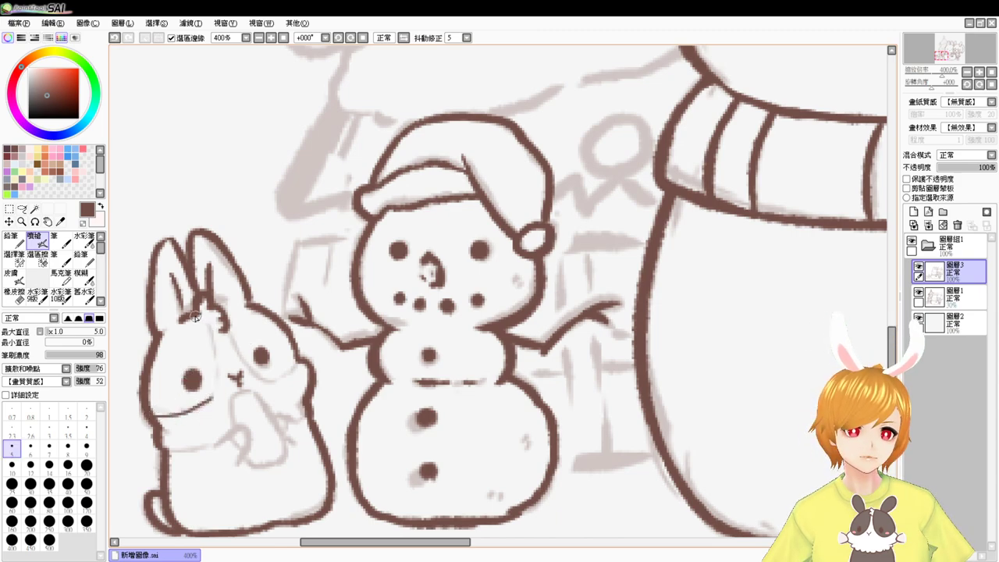
pyautogui.moveTo(195, 316)
pyautogui.mouseDown()
pyautogui.moveTo(216, 364)
pyautogui.moveTo(209, 400)
pyautogui.mouseUp()
pyautogui.hotkey('ctrl', 'z')
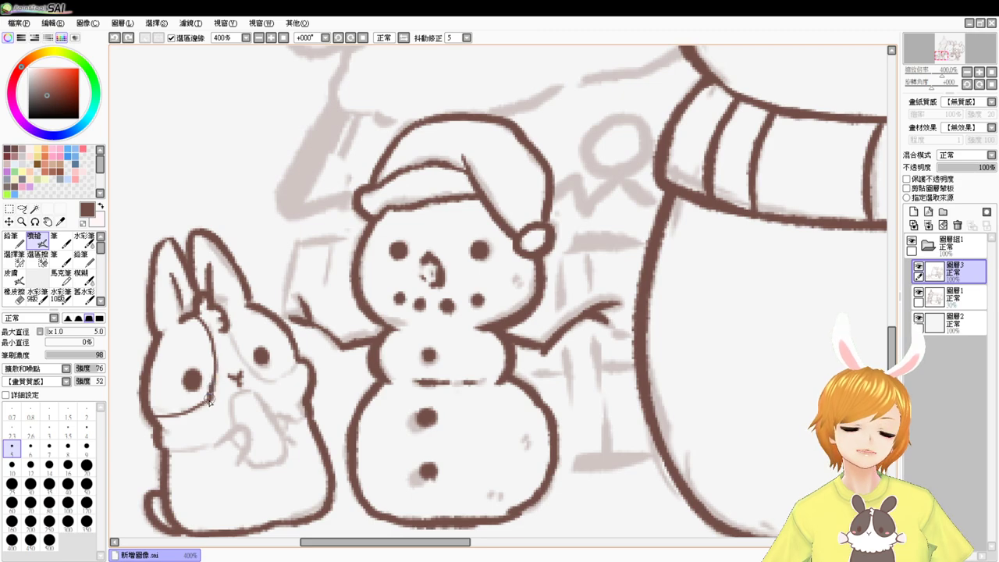
pyautogui.hotkey('ctrl', 'z')
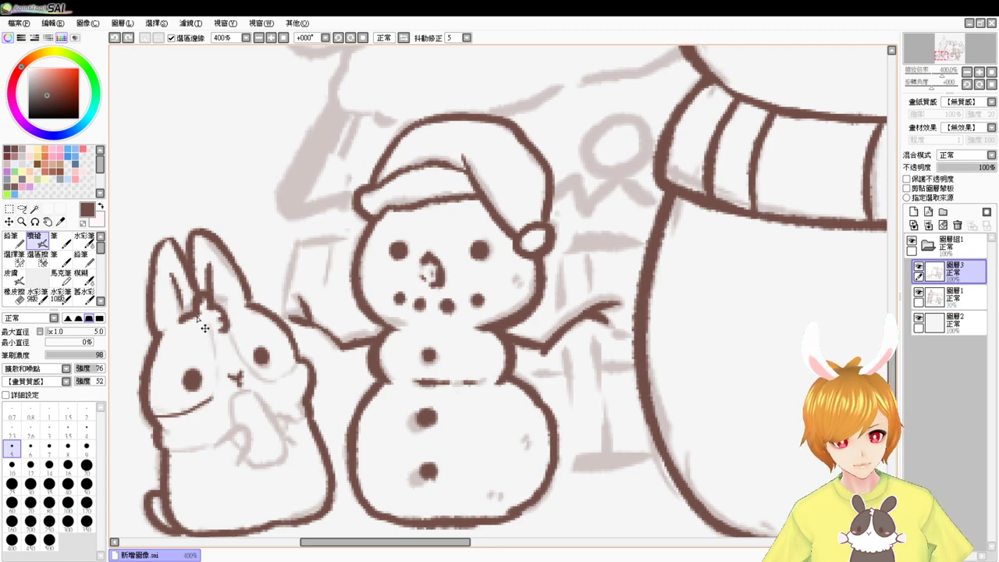
pyautogui.moveTo(194, 314)
pyautogui.mouseDown()
pyautogui.moveTo(209, 338)
pyautogui.moveTo(215, 387)
pyautogui.moveTo(202, 405)
pyautogui.moveTo(148, 411)
pyautogui.moveTo(173, 420)
pyautogui.mouseUp()
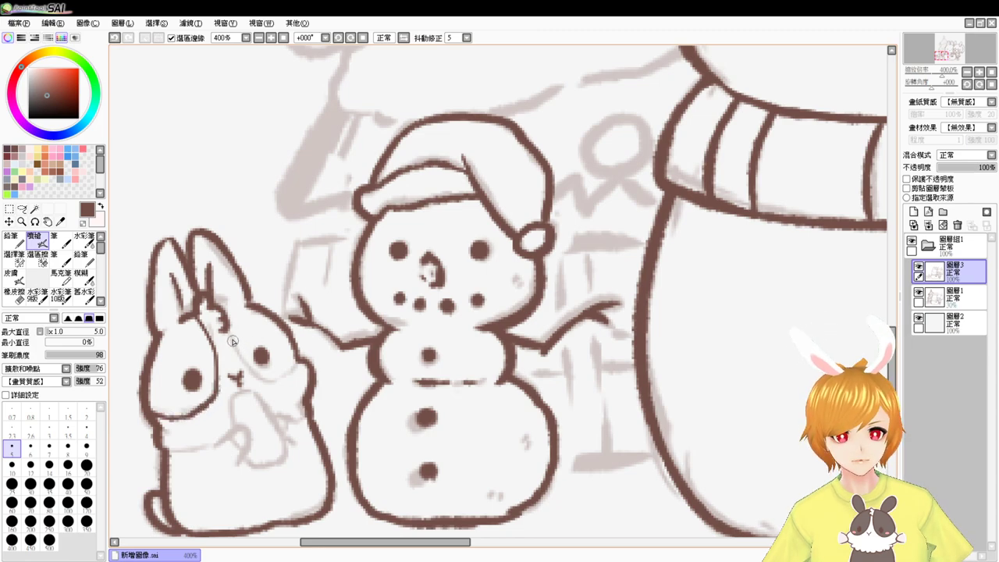
pyautogui.moveTo(225, 332); pyautogui.dragTo(242, 364)
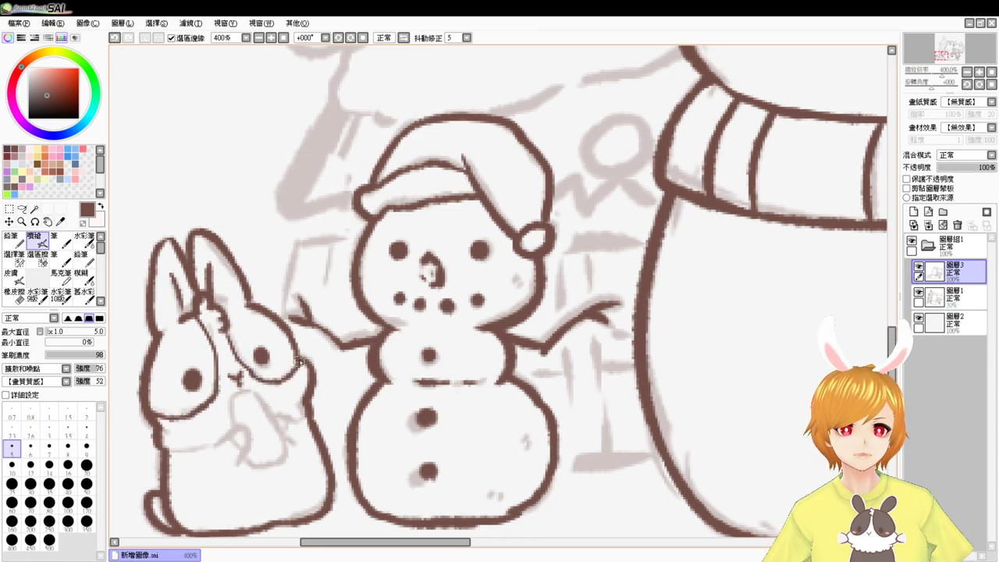
pyautogui.moveTo(166, 451)
pyautogui.mouseDown()
pyautogui.moveTo(220, 441)
pyautogui.moveTo(216, 449)
pyautogui.moveTo(250, 438)
pyautogui.mouseUp()
pyautogui.hotkey('ctrl', 'z')
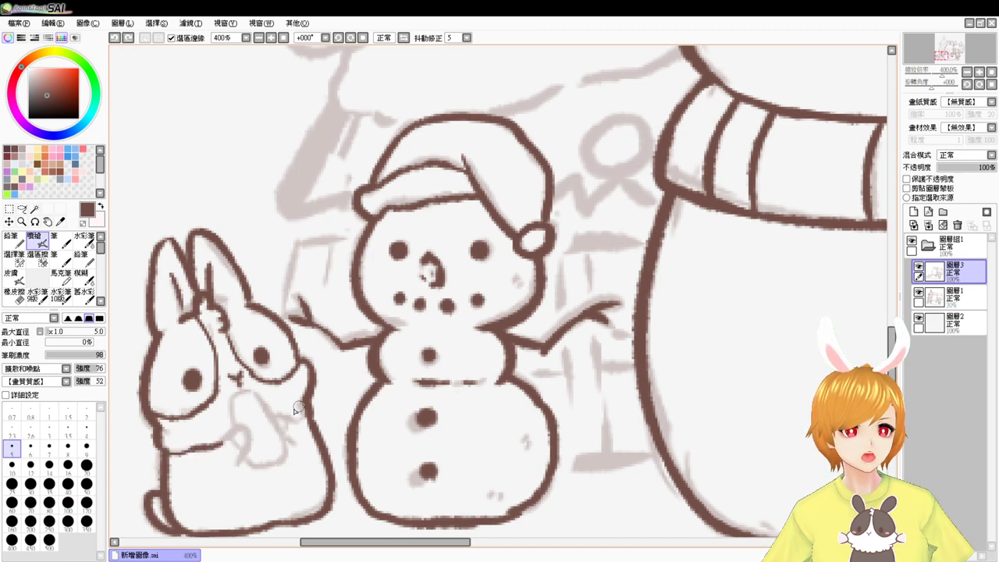
# Step: Set the brush size to 9 and ink the rabbit's paws and the rounded object it holds
pyautogui.press(']')
pyautogui.press(']')
pyautogui.press(']')
pyautogui.press(']')
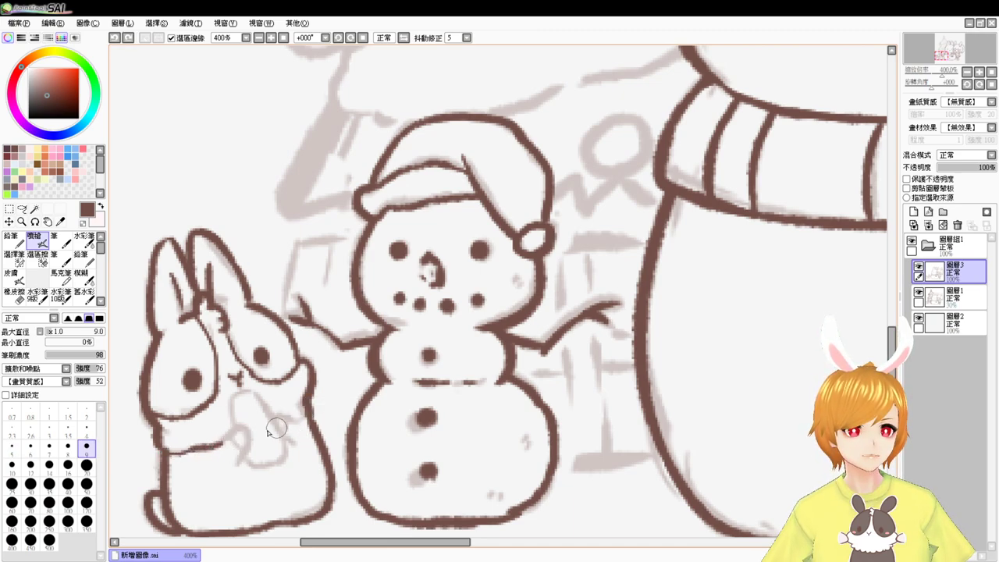
pyautogui.moveTo(221, 447)
pyautogui.mouseDown()
pyautogui.moveTo(242, 427)
pyautogui.moveTo(247, 453)
pyautogui.moveTo(226, 439)
pyautogui.moveTo(242, 431)
pyautogui.moveTo(245, 451)
pyautogui.mouseUp()
pyautogui.hotkey('ctrl', 'z')
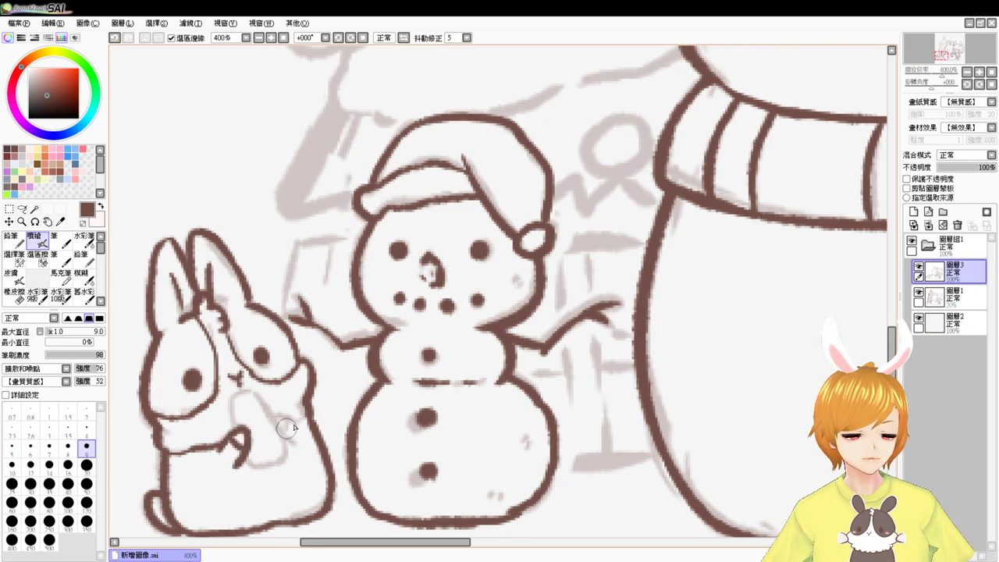
pyautogui.moveTo(232, 403)
pyautogui.mouseDown()
pyautogui.moveTo(236, 431)
pyautogui.moveTo(235, 400)
pyautogui.moveTo(259, 395)
pyautogui.moveTo(283, 448)
pyautogui.moveTo(243, 462)
pyautogui.moveTo(269, 467)
pyautogui.mouseUp()
pyautogui.moveTo(276, 420)
pyautogui.mouseDown()
pyautogui.moveTo(282, 453)
pyautogui.moveTo(281, 444)
pyautogui.moveTo(271, 467)
pyautogui.mouseUp()
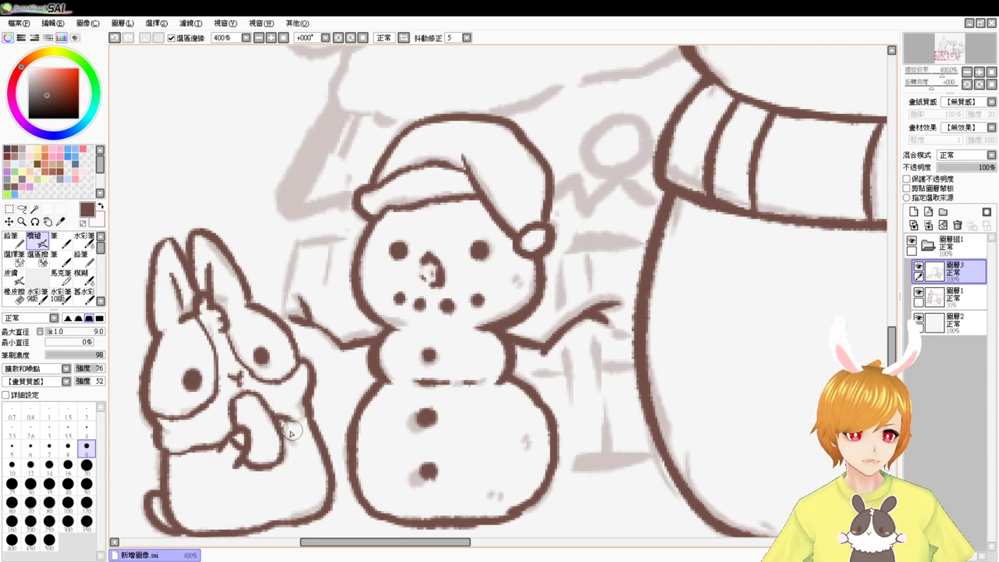
pyautogui.moveTo(280, 442)
pyautogui.mouseDown()
pyautogui.moveTo(300, 451)
pyautogui.moveTo(282, 436)
pyautogui.mouseUp()
pyautogui.hotkey('ctrl', 'z')
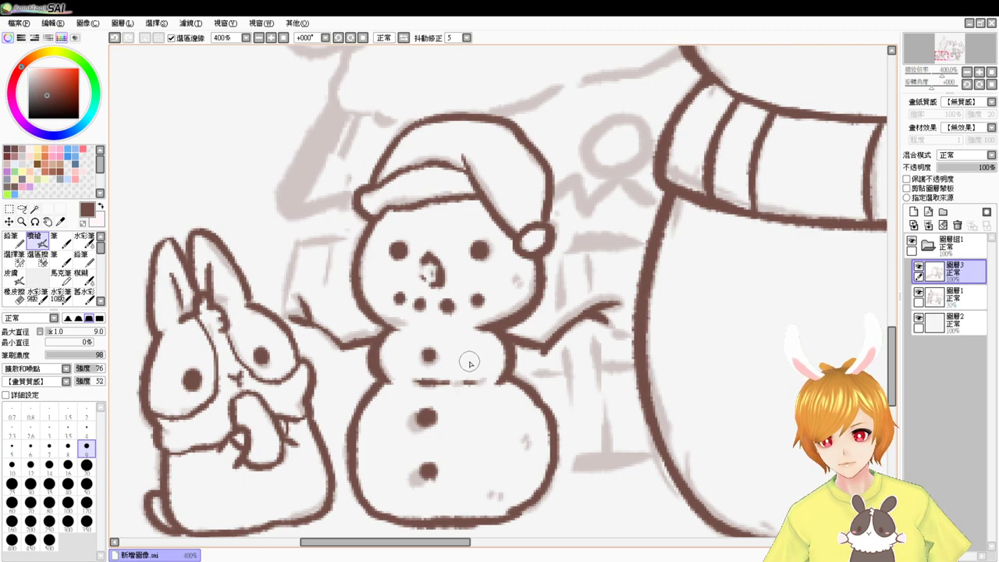
pyautogui.moveTo(515, 357); pyautogui.dragTo(474, 355)
pyautogui.moveTo(392, 302); pyautogui.dragTo(414, 355)
pyautogui.moveTo(425, 316); pyautogui.dragTo(439, 278)
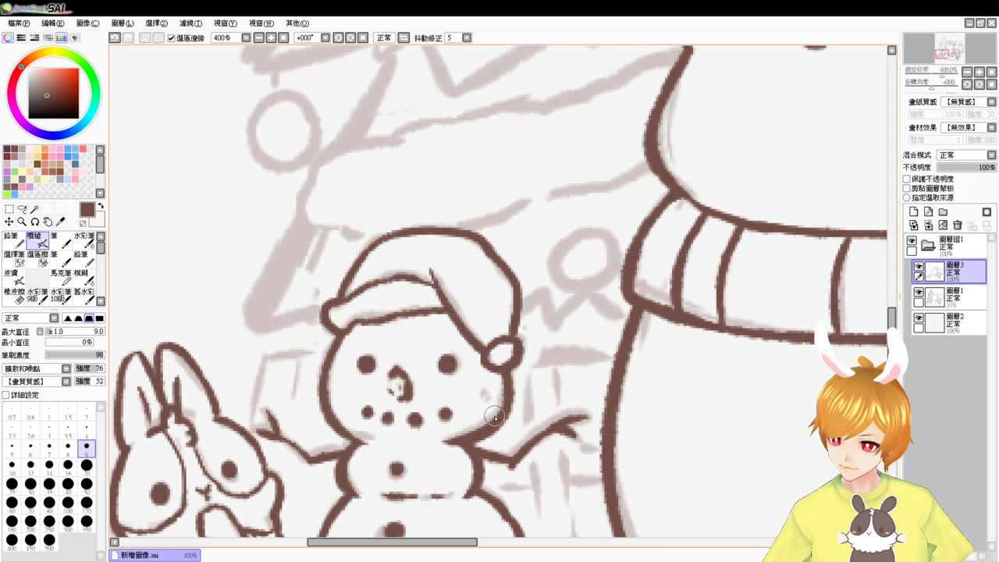
# Step: Ink the top point and both side arms of the star on top of the Christmas tree
pyautogui.moveTo(522, 186); pyautogui.dragTo(540, 285)
pyautogui.moveTo(529, 216); pyautogui.dragTo(546, 296)
pyautogui.moveTo(534, 205); pyautogui.dragTo(535, 313)
pyautogui.moveTo(537, 194)
pyautogui.mouseDown()
pyautogui.moveTo(522, 284)
pyautogui.moveTo(495, 248)
pyautogui.moveTo(479, 341)
pyautogui.moveTo(489, 276)
pyautogui.moveTo(485, 311)
pyautogui.mouseUp()
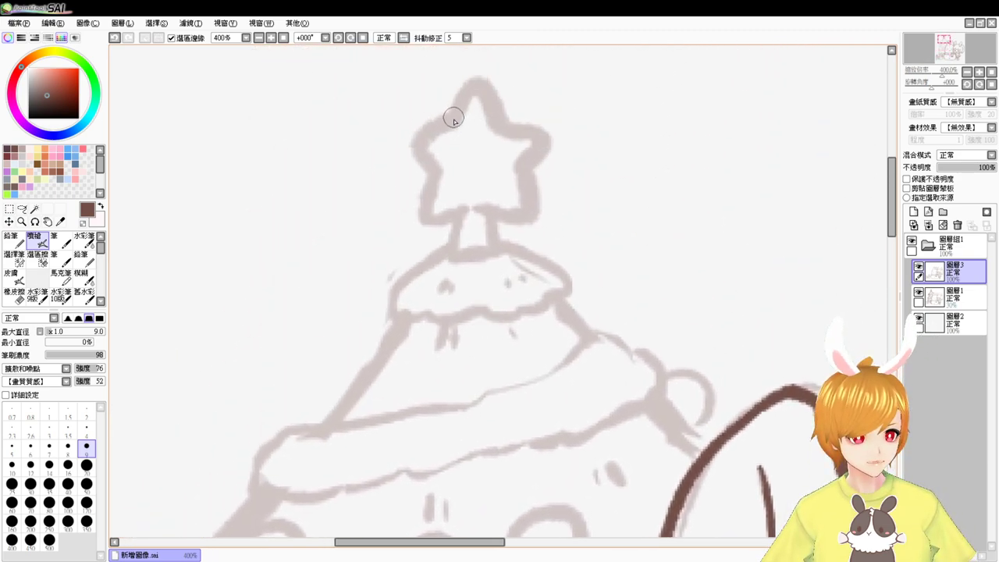
pyautogui.moveTo(450, 123)
pyautogui.mouseDown()
pyautogui.moveTo(480, 85)
pyautogui.moveTo(504, 130)
pyautogui.moveTo(470, 90)
pyautogui.moveTo(502, 117)
pyautogui.moveTo(442, 170)
pyautogui.mouseUp()
pyautogui.hotkey('ctrl', 'z')
pyautogui.moveTo(502, 117)
pyautogui.mouseDown()
pyautogui.moveTo(542, 142)
pyautogui.moveTo(523, 173)
pyautogui.mouseUp()
pyautogui.hotkey('ctrl', 'z')
pyautogui.moveTo(503, 118)
pyautogui.mouseDown()
pyautogui.moveTo(529, 167)
pyautogui.moveTo(521, 173)
pyautogui.mouseUp()
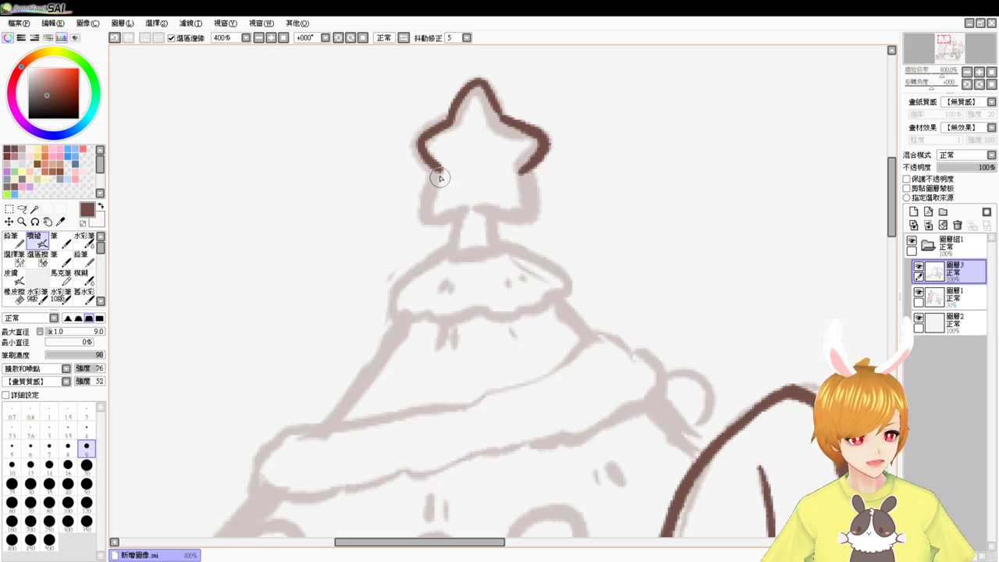
# Step: Ink the lower points of the treetop star and the short stem beneath it
pyautogui.moveTo(438, 168)
pyautogui.mouseDown()
pyautogui.moveTo(434, 179)
pyautogui.moveTo(457, 211)
pyautogui.mouseUp()
pyautogui.hotkey('ctrl', 'z')
pyautogui.moveTo(438, 171); pyautogui.dragTo(465, 207)
pyautogui.moveTo(521, 169)
pyautogui.mouseDown()
pyautogui.moveTo(526, 208)
pyautogui.moveTo(461, 209)
pyautogui.moveTo(458, 244)
pyautogui.mouseUp()
# Step: Ink the rounded snow cap under the star, with its wavy lower edge
pyautogui.moveTo(489, 213)
pyautogui.mouseDown()
pyautogui.moveTo(490, 242)
pyautogui.moveTo(456, 248)
pyautogui.moveTo(495, 245)
pyautogui.moveTo(428, 252)
pyautogui.moveTo(392, 290)
pyautogui.mouseUp()
pyautogui.hotkey('ctrl', 'z')
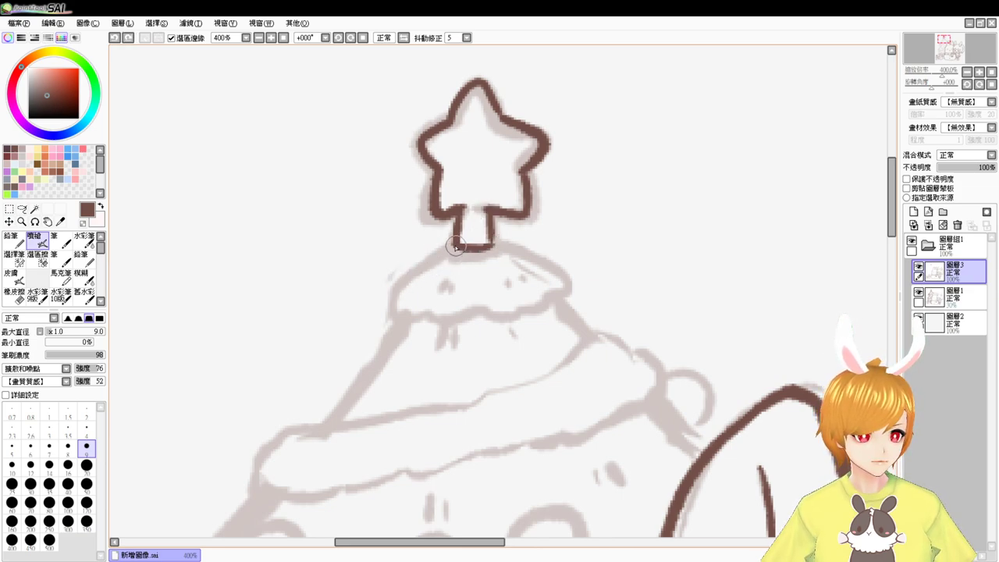
pyautogui.moveTo(456, 245)
pyautogui.mouseDown()
pyautogui.moveTo(410, 274)
pyautogui.moveTo(391, 305)
pyautogui.moveTo(490, 321)
pyautogui.mouseUp()
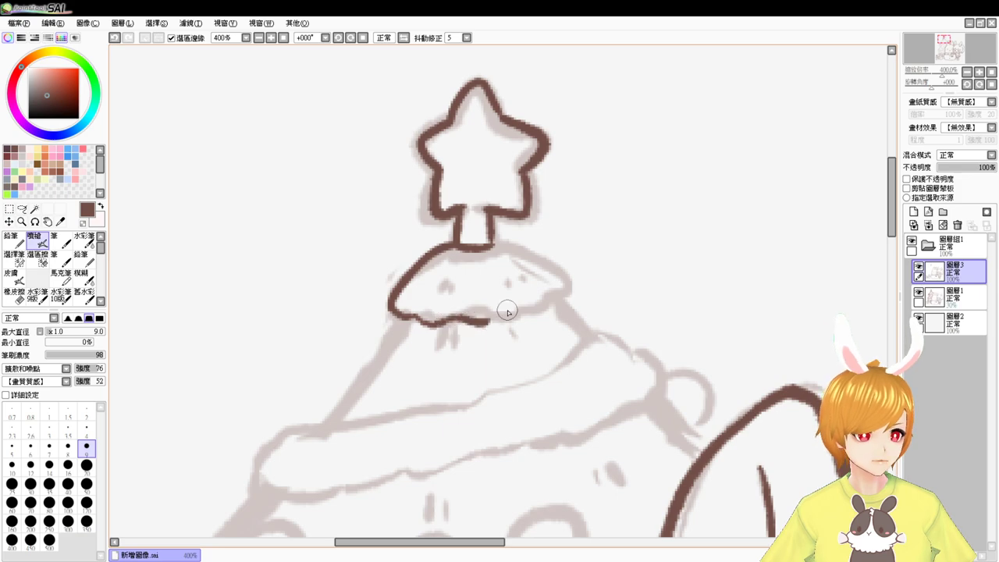
pyautogui.moveTo(494, 247); pyautogui.dragTo(558, 286)
pyautogui.moveTo(486, 321)
pyautogui.mouseDown()
pyautogui.moveTo(526, 319)
pyautogui.moveTo(549, 305)
pyautogui.mouseUp()
pyautogui.moveTo(536, 379); pyautogui.dragTo(550, 261)
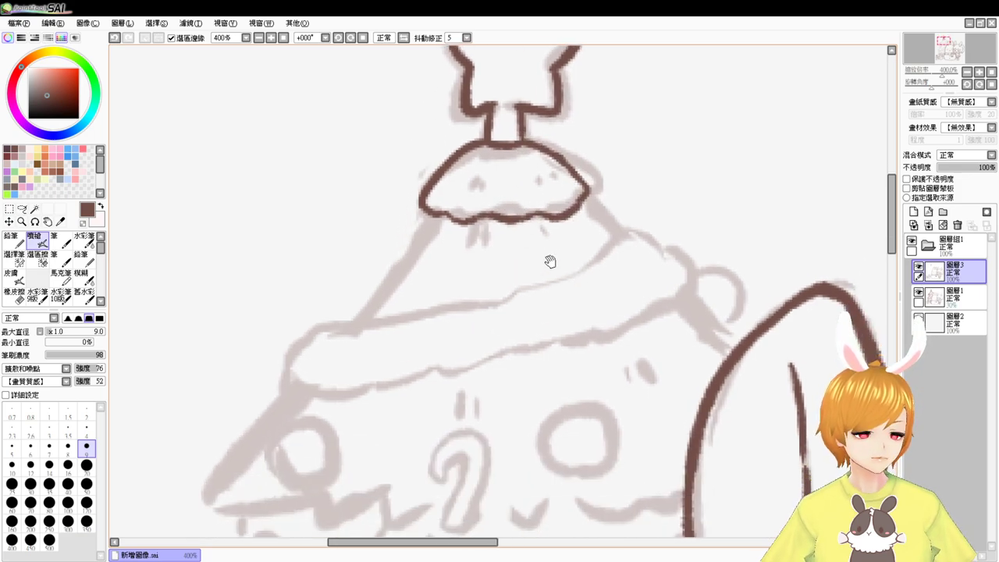
pyautogui.moveTo(432, 218)
pyautogui.mouseDown()
pyautogui.moveTo(298, 354)
pyautogui.moveTo(408, 262)
pyautogui.moveTo(234, 459)
pyautogui.mouseUp()
pyautogui.hotkey('ctrl', 'z')
pyautogui.hotkey('ctrl', 'z')
pyautogui.keyDown('shift'); pyautogui.click(241, 455); pyautogui.keyUp('shift')
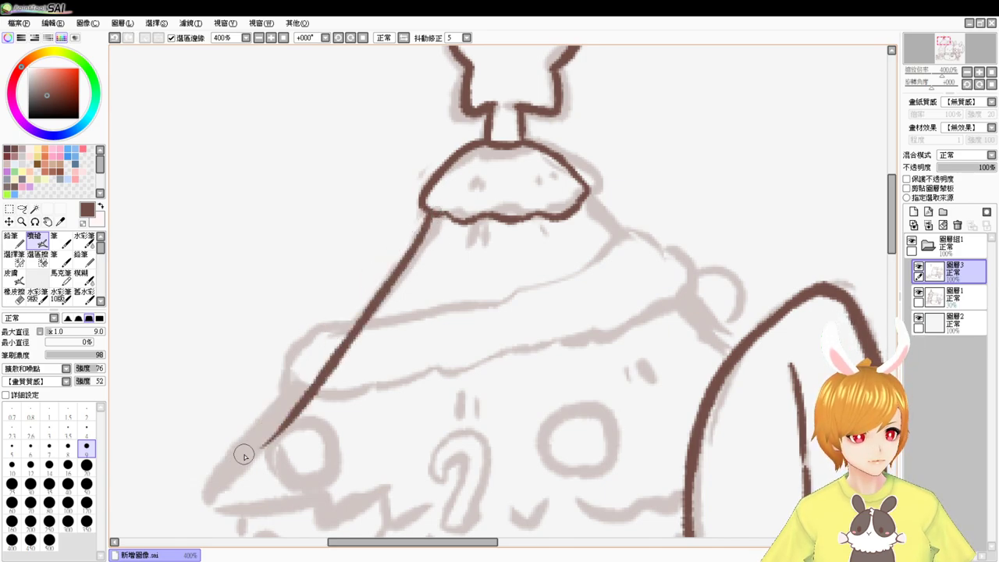
pyautogui.hotkey('ctrl', 'z')
pyautogui.moveTo(426, 224)
pyautogui.mouseDown()
pyautogui.moveTo(322, 372)
pyautogui.moveTo(219, 467)
pyautogui.mouseUp()
pyautogui.hotkey('ctrl', 'z')
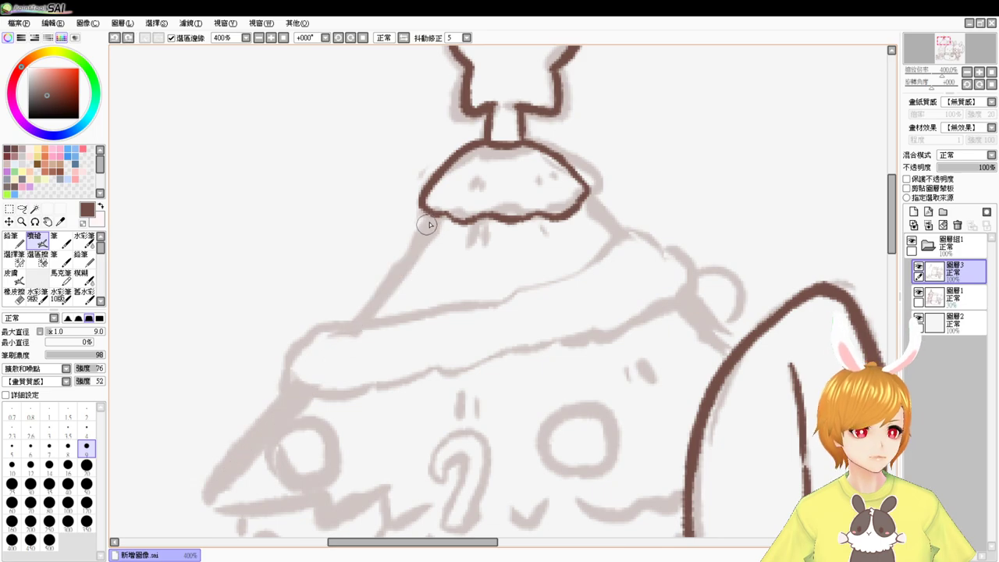
pyautogui.keyDown('shift'); pyautogui.click(216, 458); pyautogui.keyUp('shift')
pyautogui.keyDown('shift'); pyautogui.click(201, 473); pyautogui.keyUp('shift')
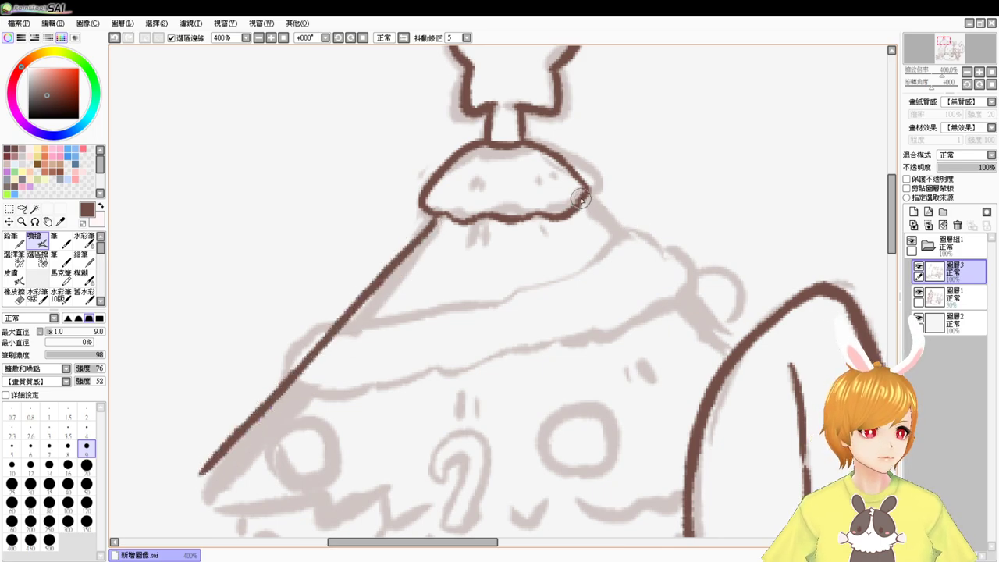
pyautogui.keyDown('shift'); pyautogui.click(708, 305); pyautogui.keyUp('shift')
pyautogui.keyDown('shift'); pyautogui.click(739, 336); pyautogui.keyUp('shift')
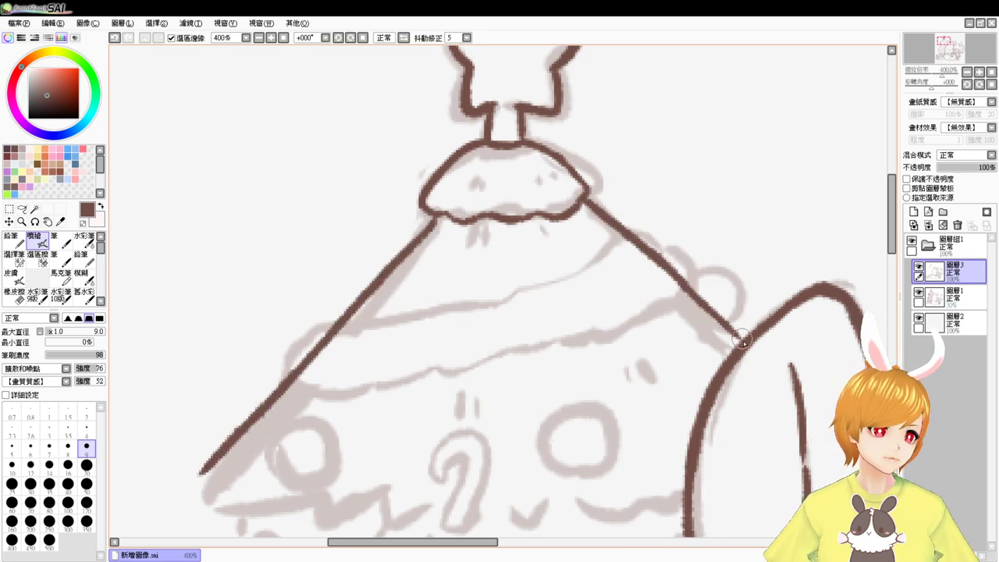
pyautogui.moveTo(714, 344)
pyautogui.mouseDown()
pyautogui.moveTo(697, 294)
pyautogui.moveTo(698, 324)
pyautogui.mouseUp()
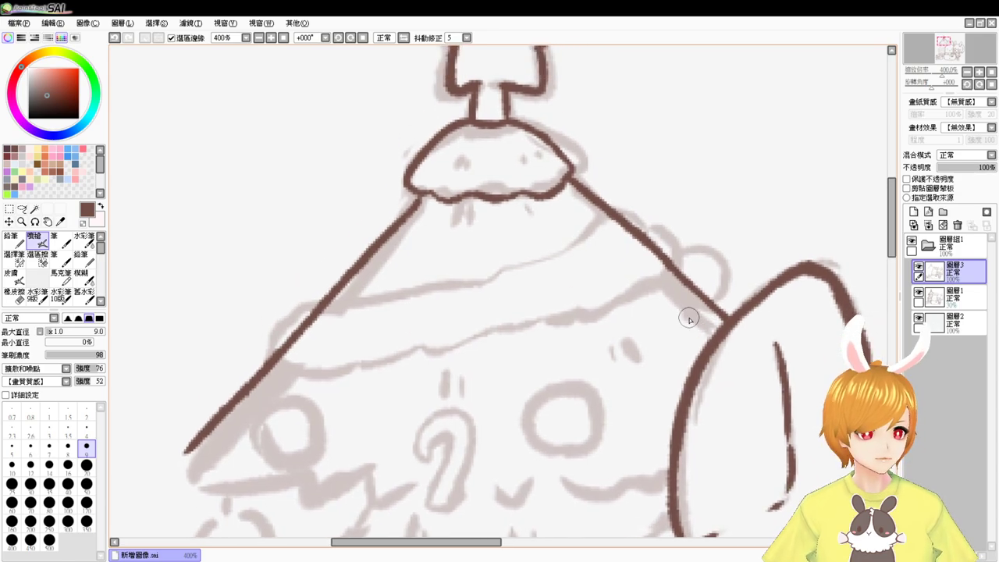
pyautogui.hotkey('ctrl', 'z')
pyautogui.hotkey('ctrl', 'z')
pyautogui.moveTo(565, 185); pyautogui.dragTo(684, 306)
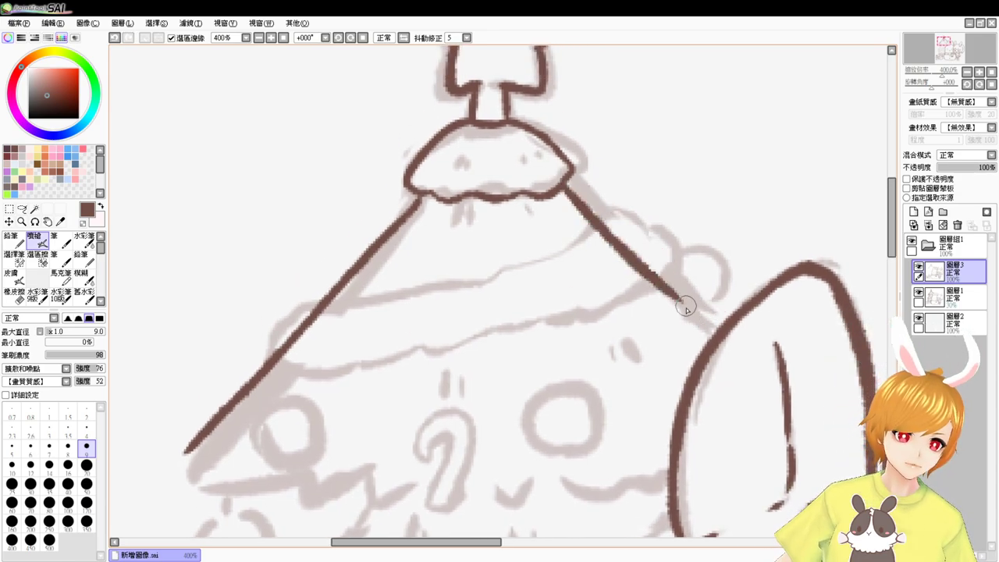
pyautogui.hotkey('ctrl', 'z')
pyautogui.hotkey('ctrl', 'z')
# Step: Ink the long left edge of the tree's upper tier, from the snow cap down to its lower corner
pyautogui.moveTo(410, 184); pyautogui.dragTo(260, 374)
pyautogui.moveTo(192, 469); pyautogui.dragTo(324, 298)
pyautogui.hotkey('ctrl', 'z')
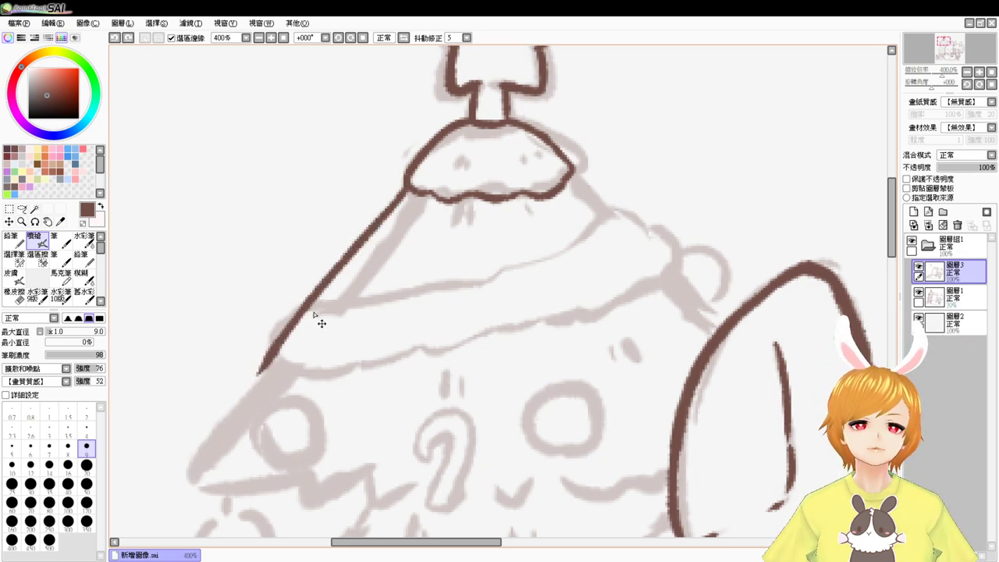
pyautogui.moveTo(194, 459); pyautogui.dragTo(271, 347)
pyautogui.hotkey('ctrl', 'z')
pyautogui.moveTo(195, 461); pyautogui.dragTo(301, 318)
pyautogui.hotkey('ctrl', 'z')
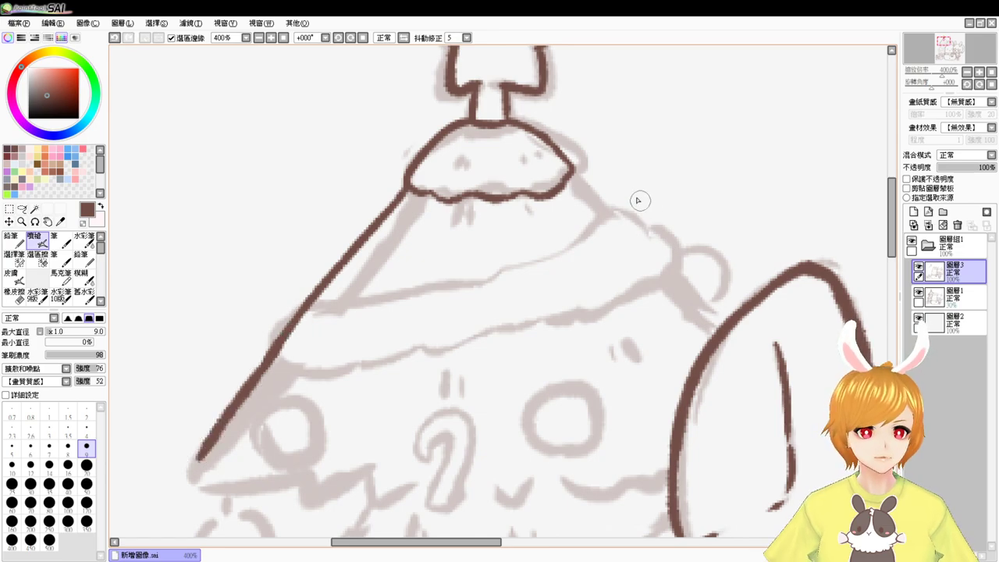
pyautogui.hotkey('ctrl', 'z')
pyautogui.moveTo(270, 355); pyautogui.dragTo(184, 468)
pyautogui.hotkey('ctrl', 'z')
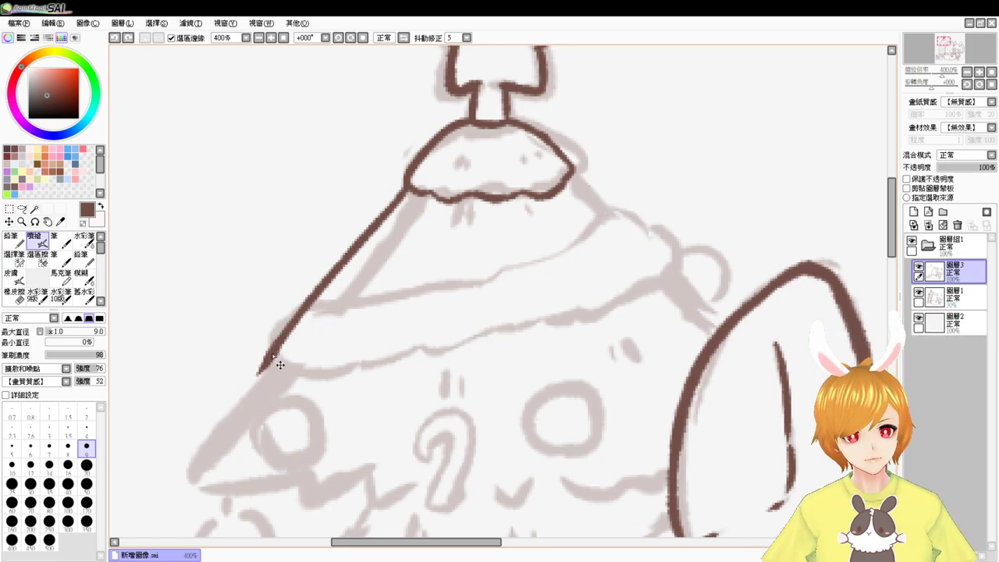
pyautogui.moveTo(279, 344); pyautogui.dragTo(183, 469)
pyautogui.hotkey('ctrl', 'z')
pyautogui.moveTo(271, 353); pyautogui.dragTo(191, 468)
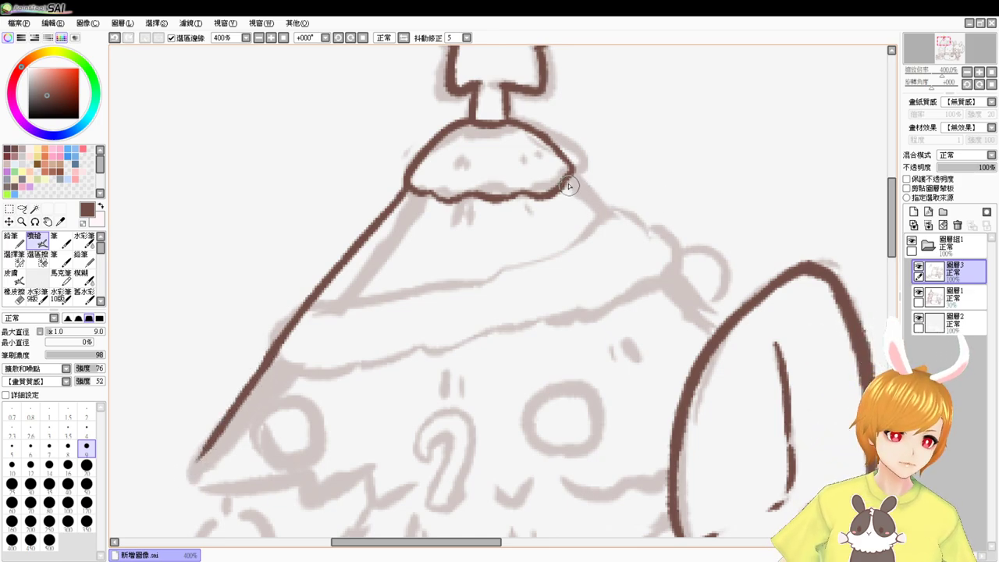
# Step: Ink the right edge of the upper tier from the snow cap down to the girl's rabbit ear
pyautogui.moveTo(572, 175); pyautogui.dragTo(685, 313)
pyautogui.hotkey('ctrl', 'z')
pyautogui.moveTo(570, 173); pyautogui.dragTo(648, 246)
pyautogui.moveTo(678, 278); pyautogui.dragTo(724, 329)
# Step: Erase the tree's side edges where the snow band crosses them and ink the band's rounded left end
pyautogui.moveTo(658, 291)
pyautogui.mouseDown()
pyautogui.moveTo(636, 214)
pyautogui.moveTo(649, 173)
pyautogui.mouseUp()
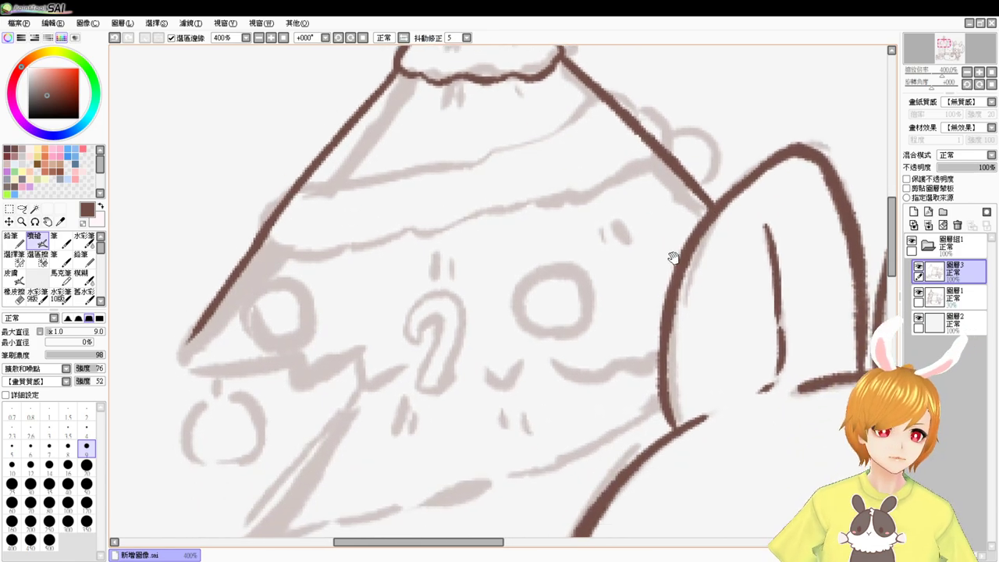
pyautogui.press('e')
pyautogui.moveTo(290, 195); pyautogui.dragTo(259, 242)
pyautogui.press('v')
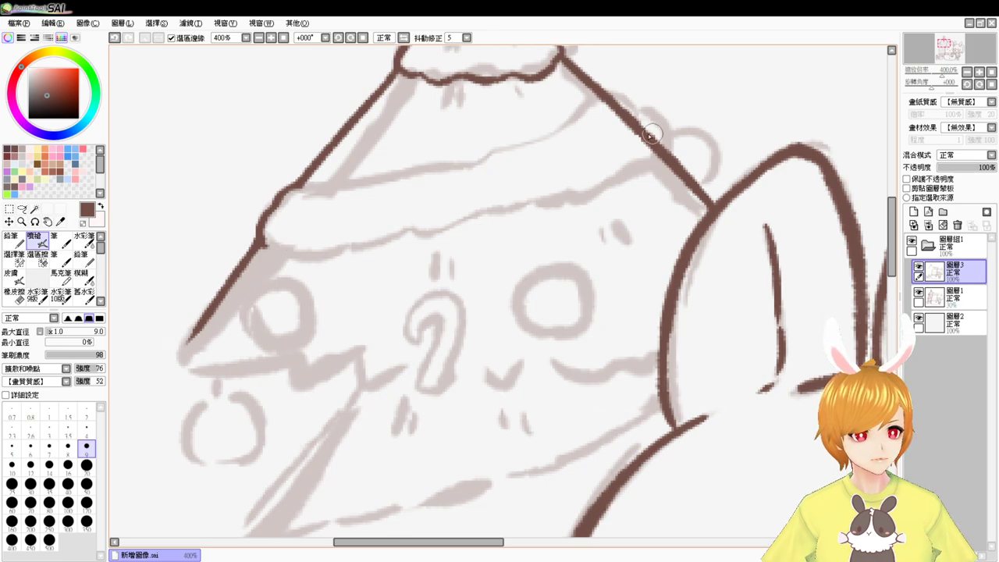
pyautogui.press('e')
pyautogui.moveTo(604, 102); pyautogui.dragTo(647, 151)
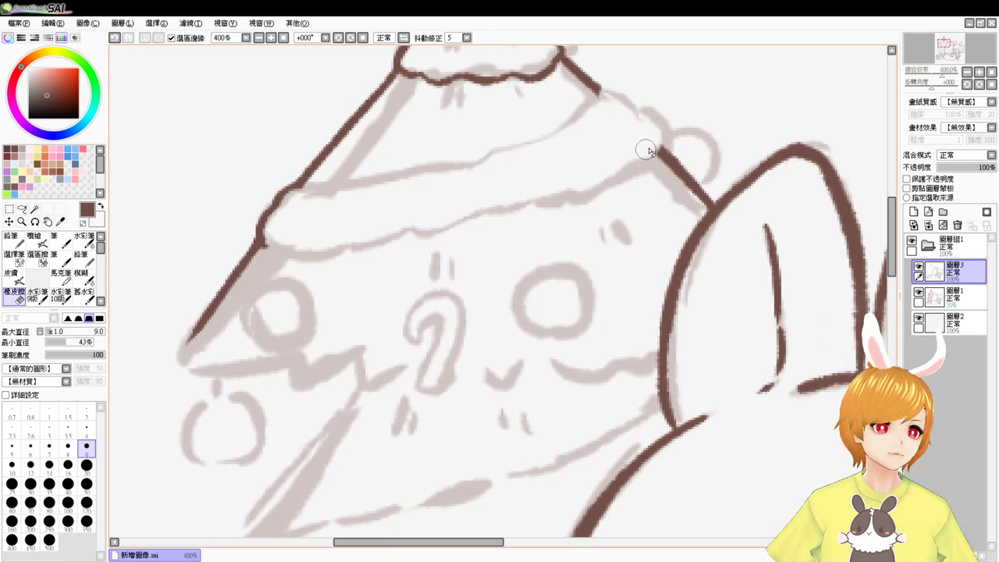
# Step: Ink the snow band's wavy upper and lower edges and its bulging right end
pyautogui.press('v')
pyautogui.moveTo(300, 185)
pyautogui.mouseDown()
pyautogui.moveTo(392, 188)
pyautogui.moveTo(473, 165)
pyautogui.moveTo(562, 128)
pyautogui.moveTo(617, 88)
pyautogui.moveTo(663, 146)
pyautogui.moveTo(637, 173)
pyautogui.mouseUp()
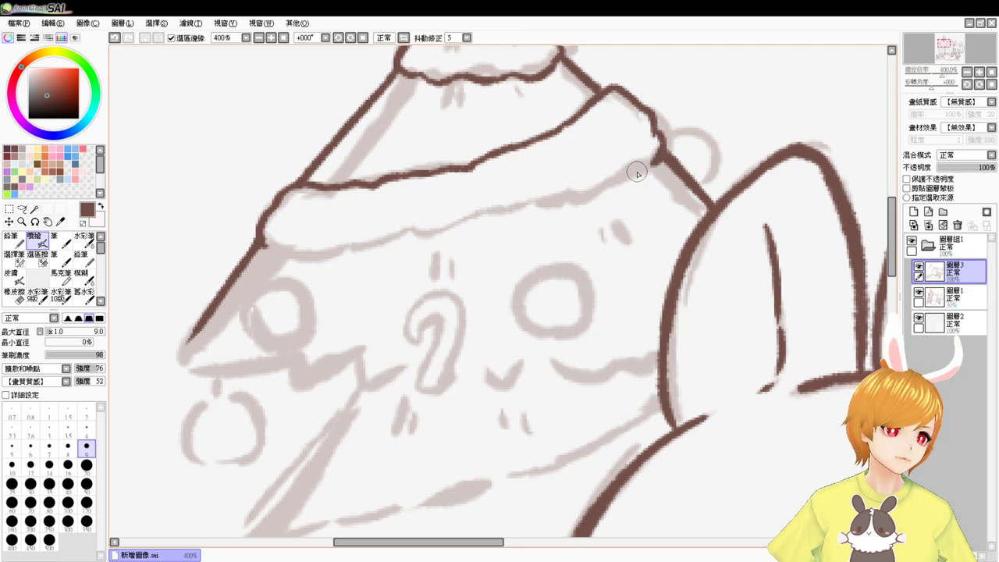
pyautogui.moveTo(263, 243)
pyautogui.mouseDown()
pyautogui.moveTo(342, 258)
pyautogui.moveTo(397, 248)
pyautogui.moveTo(519, 218)
pyautogui.moveTo(659, 155)
pyautogui.mouseUp()
# Step: Trim the peak at the snow band's upper right corner with the eraser to give it a flatter shape
pyautogui.moveTo(676, 108); pyautogui.dragTo(649, 178)
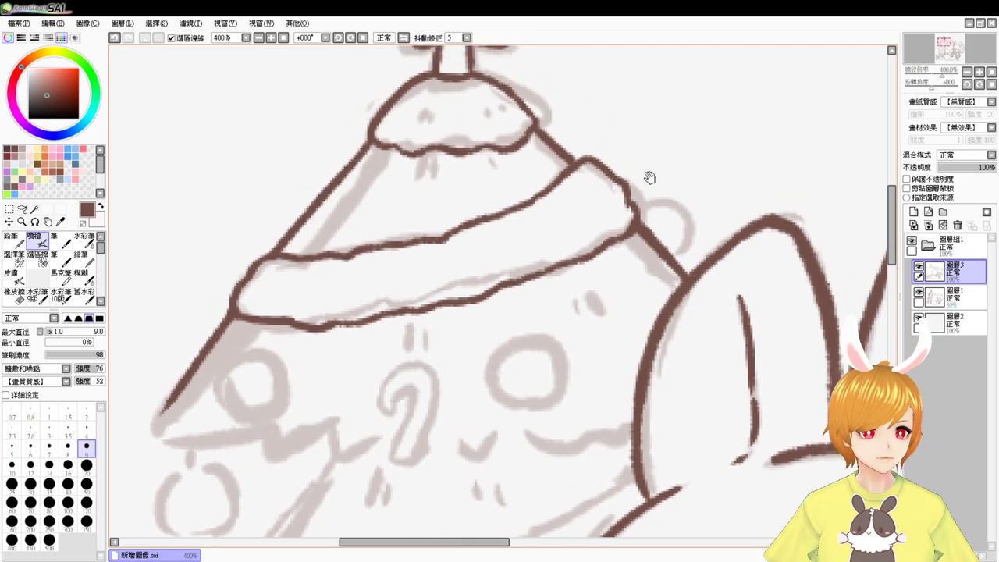
pyautogui.press('e')
pyautogui.moveTo(590, 148)
pyautogui.mouseDown()
pyautogui.moveTo(586, 160)
pyautogui.moveTo(601, 164)
pyautogui.moveTo(583, 165)
pyautogui.moveTo(600, 165)
pyautogui.mouseUp()
pyautogui.press('b')
pyautogui.hotkey('ctrl', 'z')
pyautogui.hotkey('ctrl', 'z')
pyautogui.press('e')
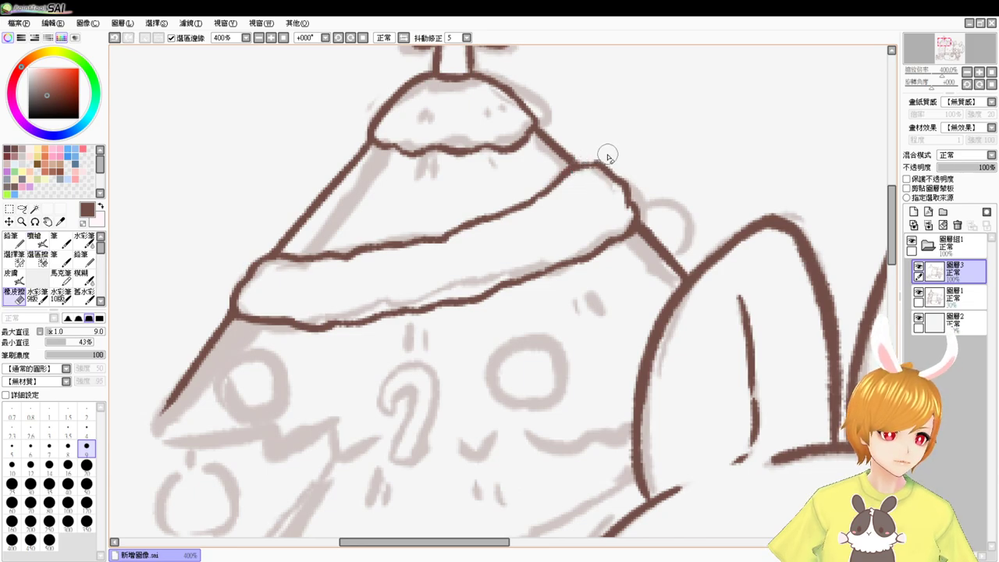
pyautogui.press('e')
# Step: Ink the tier's lower left corner and the jagged bottom edge on both sides of the candy cane
pyautogui.scroll(-3, 490, 262)
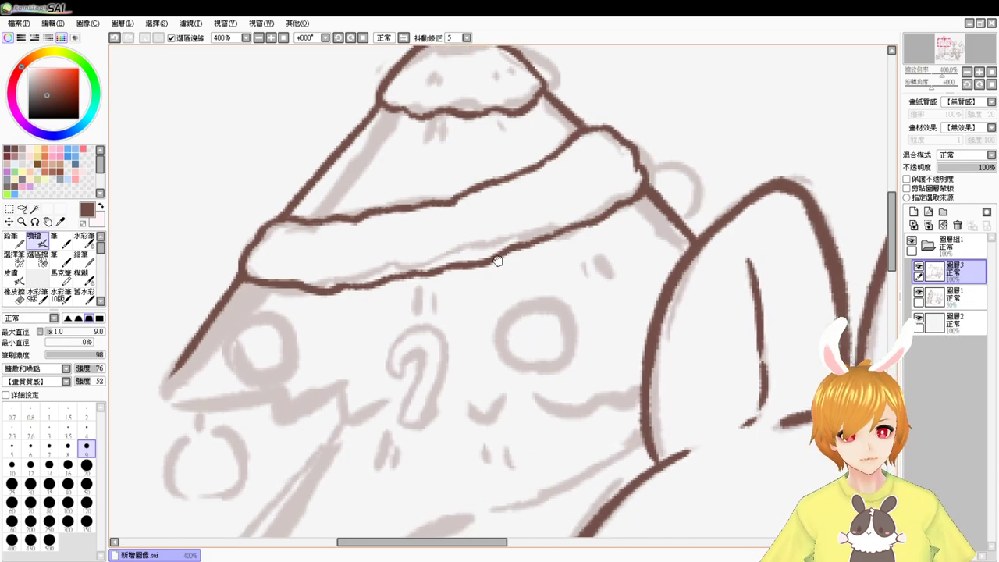
pyautogui.moveTo(471, 324)
pyautogui.mouseDown()
pyautogui.moveTo(500, 265)
pyautogui.moveTo(514, 268)
pyautogui.mouseUp()
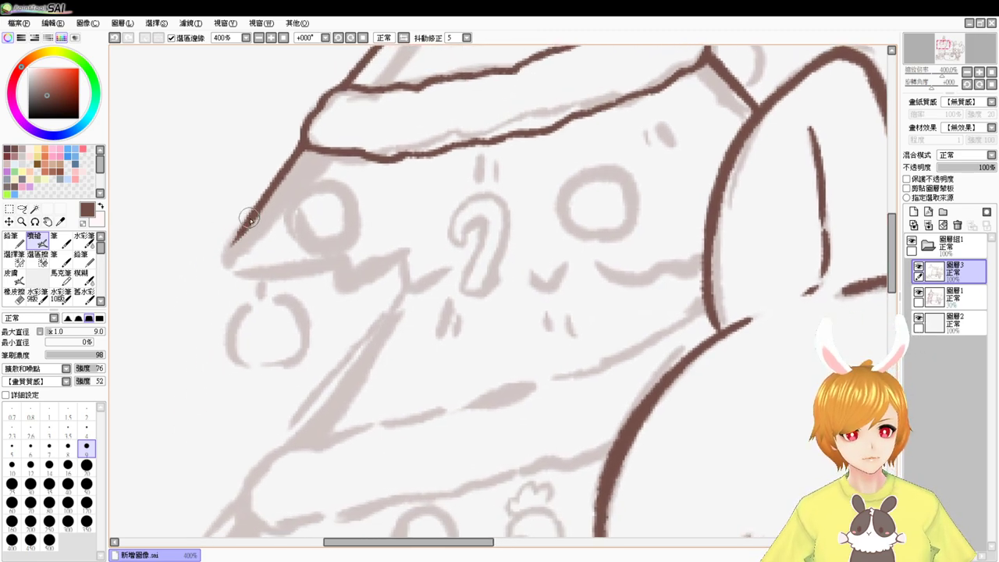
pyautogui.moveTo(249, 220)
pyautogui.mouseDown()
pyautogui.moveTo(223, 258)
pyautogui.moveTo(259, 275)
pyautogui.moveTo(349, 274)
pyautogui.moveTo(413, 259)
pyautogui.moveTo(446, 274)
pyautogui.mouseUp()
pyautogui.moveTo(600, 265); pyautogui.dragTo(691, 261)
# Step: Ink the left and right sides of the round ornament hanging below the tier's left corner
pyautogui.moveTo(701, 203); pyautogui.dragTo(697, 258)
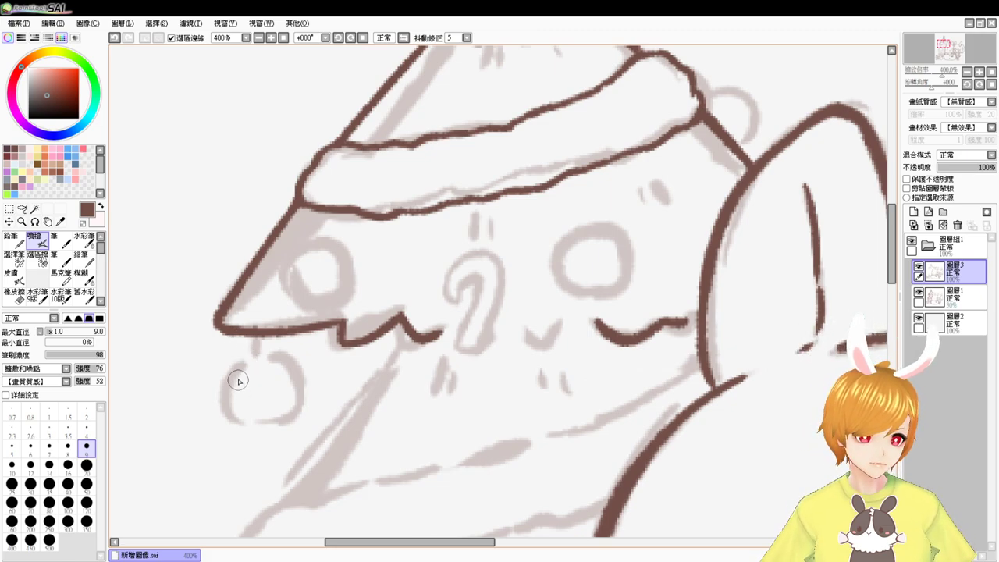
pyautogui.moveTo(240, 369)
pyautogui.mouseDown()
pyautogui.moveTo(226, 418)
pyautogui.moveTo(260, 434)
pyautogui.mouseUp()
pyautogui.hotkey('ctrl', 'z')
pyautogui.hotkey('ctrl', 'z')
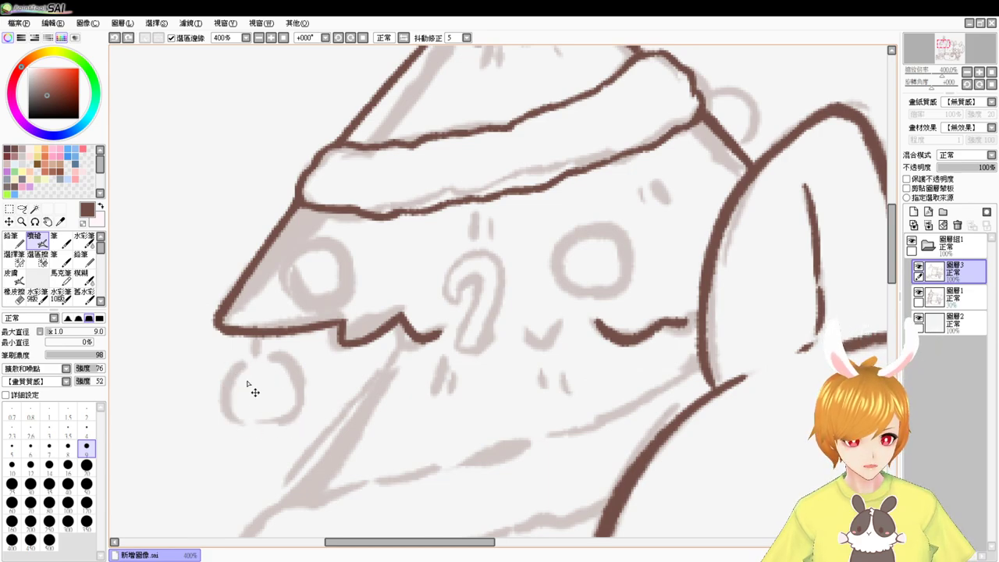
pyautogui.moveTo(242, 372); pyautogui.dragTo(269, 431)
pyautogui.hotkey('ctrl', 'z')
pyautogui.moveTo(243, 364); pyautogui.dragTo(270, 427)
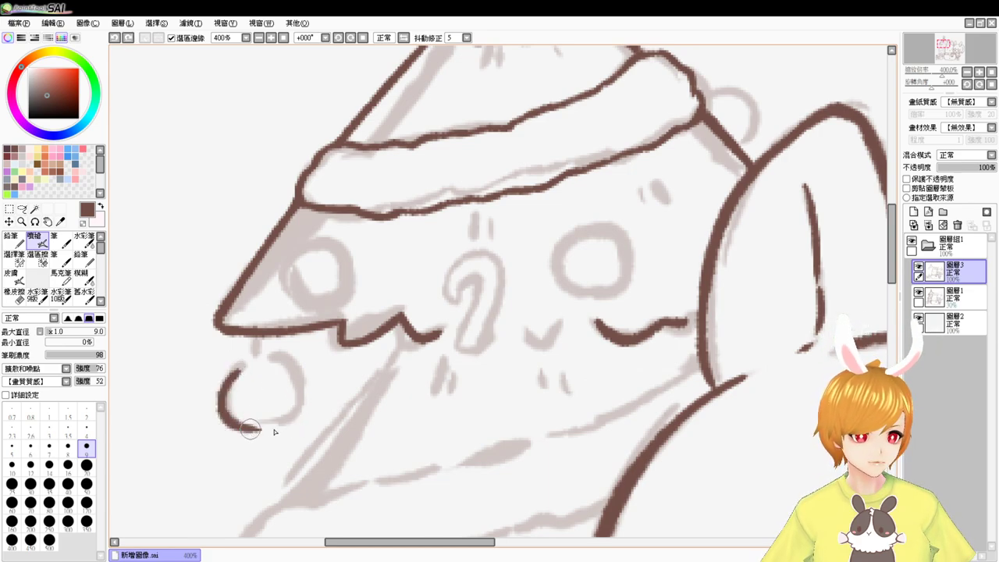
pyautogui.moveTo(274, 370); pyautogui.dragTo(262, 428)
pyautogui.hotkey('ctrl', 'z')
pyautogui.moveTo(272, 368); pyautogui.dragTo(261, 428)
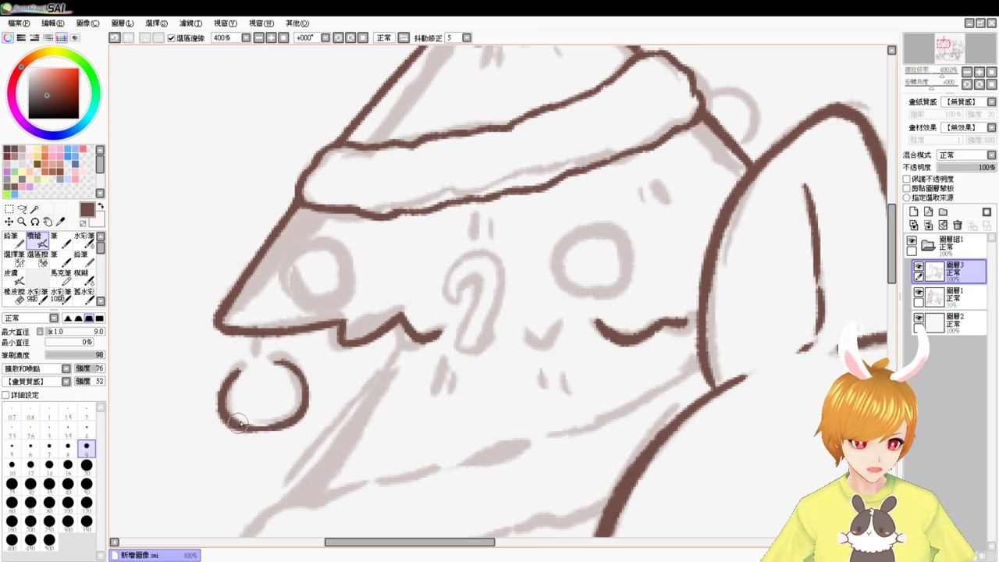
# Step: Close the top of the hanging ornament and ink the short string joining it to the tree
pyautogui.moveTo(227, 370); pyautogui.dragTo(288, 372)
pyautogui.hotkey('ctrl', 'z')
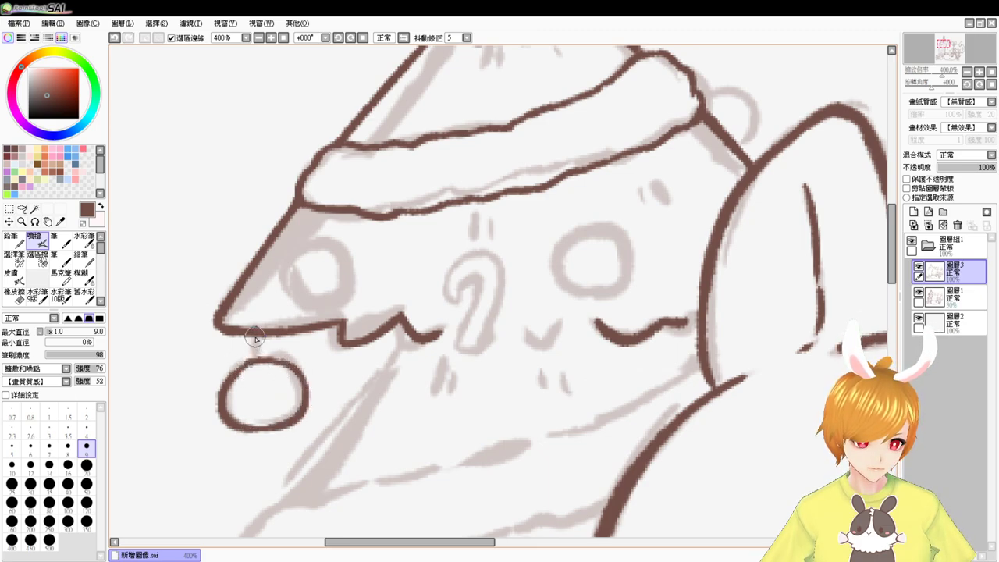
pyautogui.moveTo(256, 341); pyautogui.dragTo(259, 360)
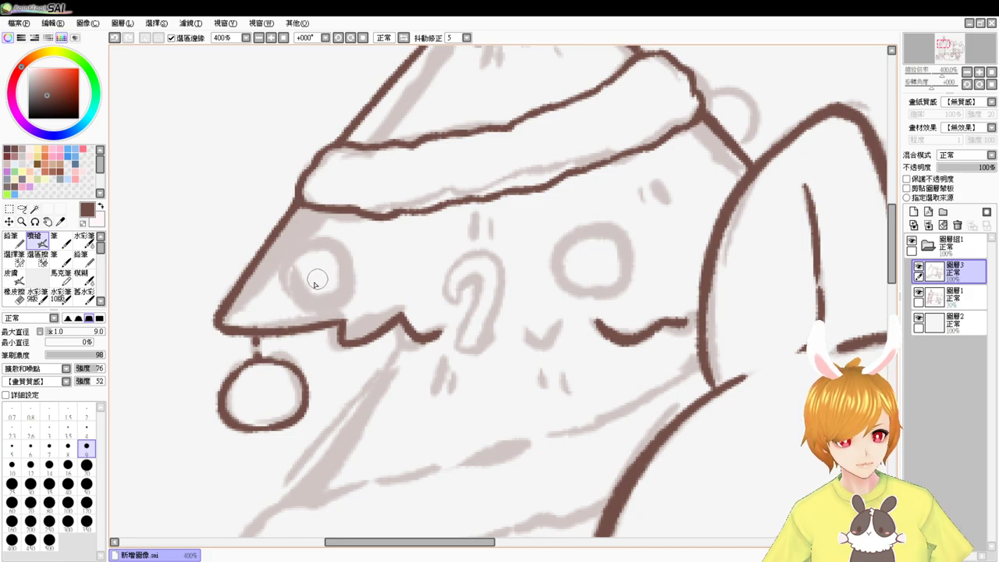
# Step: Ink the round ornament right of the candy cane and the partly hidden one on the tree's right edge
pyautogui.moveTo(316, 298)
pyautogui.mouseDown()
pyautogui.moveTo(334, 239)
pyautogui.moveTo(321, 303)
pyautogui.mouseUp()
pyautogui.hotkey('ctrl', 'z')
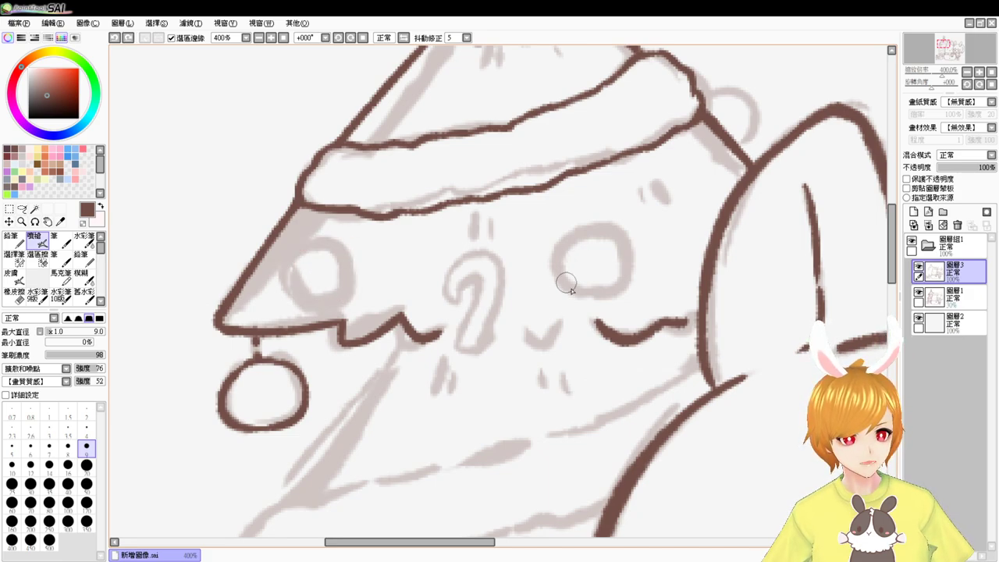
pyautogui.moveTo(573, 292); pyautogui.dragTo(587, 299)
pyautogui.hotkey('ctrl', 'z')
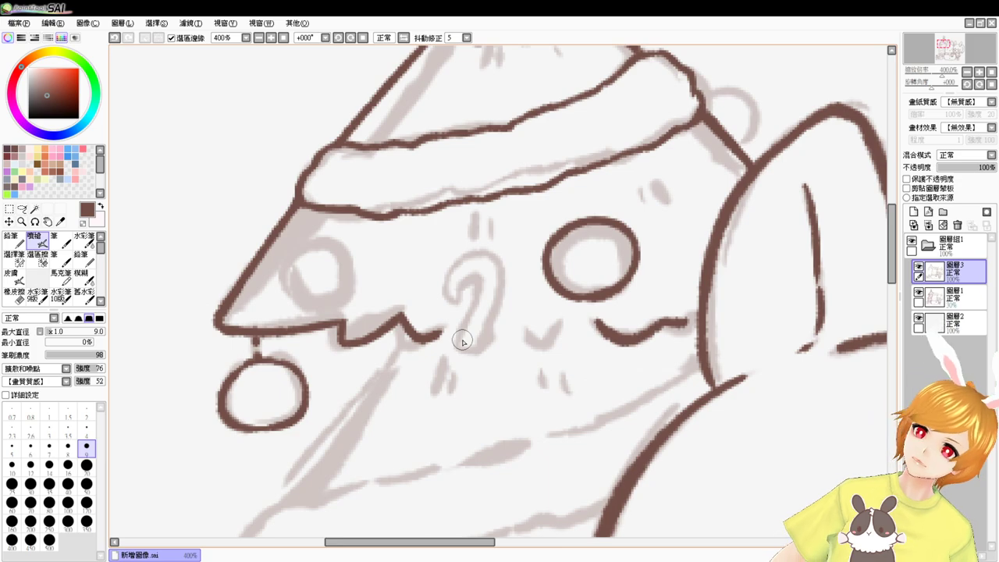
pyautogui.moveTo(701, 95)
pyautogui.mouseDown()
pyautogui.moveTo(745, 113)
pyautogui.moveTo(740, 149)
pyautogui.mouseUp()
pyautogui.hotkey('ctrl', 'z')
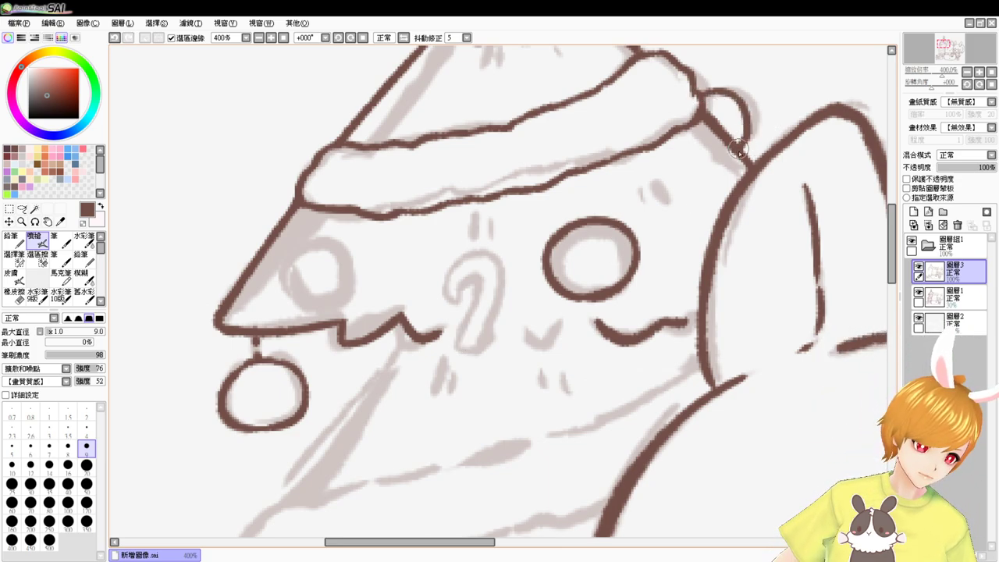
# Step: Ink the outline of the candy cane in the middle of the tier
pyautogui.moveTo(441, 295)
pyautogui.mouseDown()
pyautogui.moveTo(462, 256)
pyautogui.moveTo(490, 326)
pyautogui.moveTo(457, 334)
pyautogui.moveTo(442, 280)
pyautogui.moveTo(505, 279)
pyautogui.moveTo(466, 363)
pyautogui.mouseUp()
pyautogui.hotkey('ctrl', 'z')
pyautogui.moveTo(459, 298)
pyautogui.mouseDown()
pyautogui.moveTo(446, 357)
pyautogui.moveTo(463, 370)
pyautogui.moveTo(477, 356)
pyautogui.mouseUp()
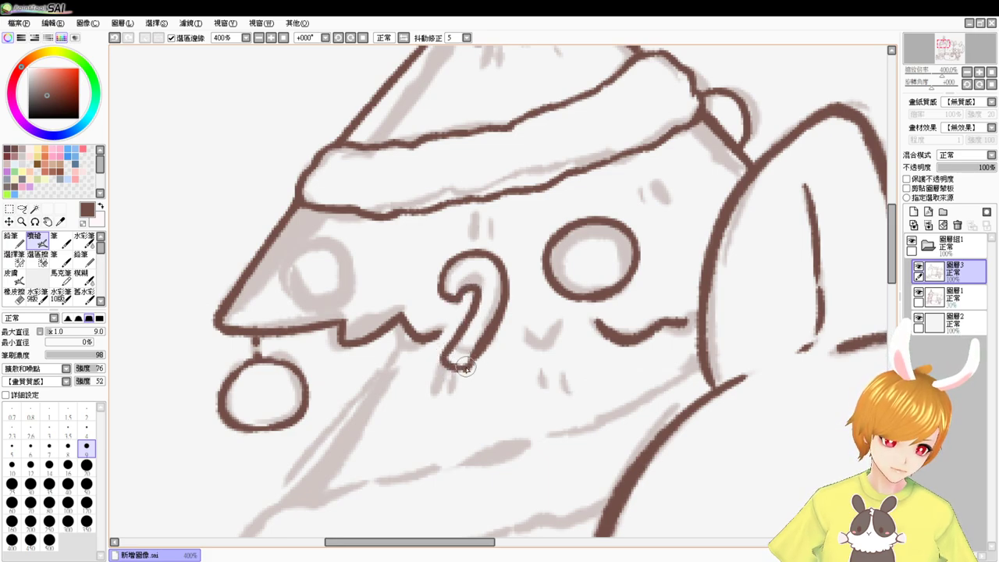
# Step: Ink the two short marks just beneath the treetop snow cap
pyautogui.moveTo(522, 161); pyautogui.dragTo(494, 267)
pyautogui.moveTo(457, 153)
pyautogui.mouseDown()
pyautogui.moveTo(458, 165)
pyautogui.moveTo(471, 162)
pyautogui.mouseUp()
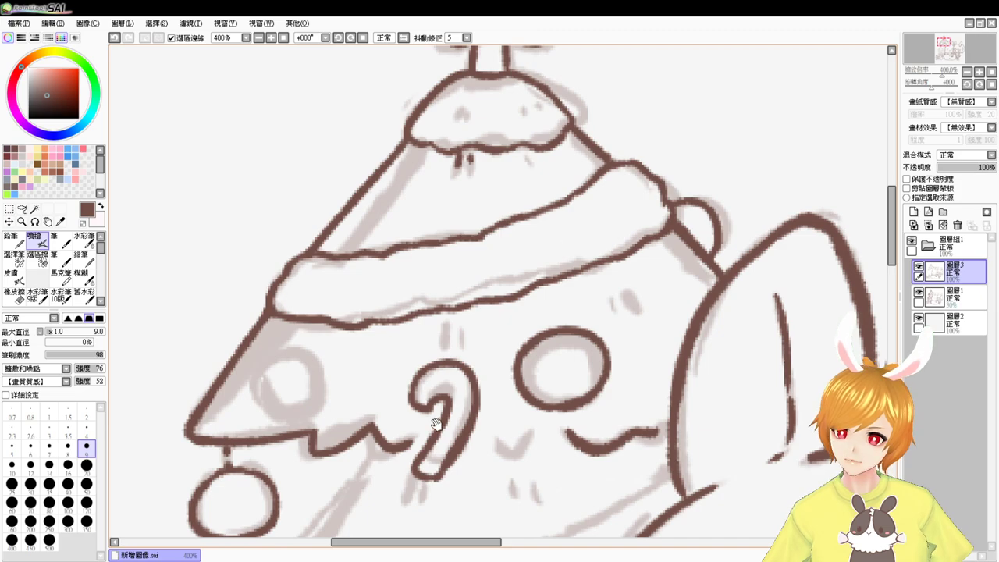
pyautogui.moveTo(437, 425); pyautogui.dragTo(456, 303)
pyautogui.moveTo(462, 374); pyautogui.dragTo(482, 292)
pyautogui.moveTo(470, 357); pyautogui.dragTo(480, 314)
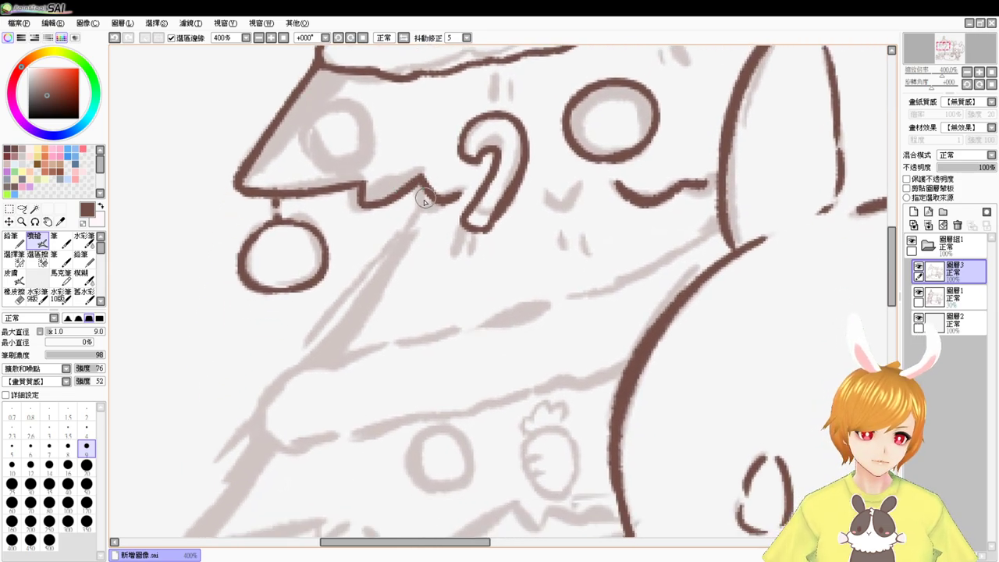
# Step: Ink the sloping left edges of the tree's middle tier and of the tier below it
pyautogui.moveTo(422, 188); pyautogui.dragTo(300, 377)
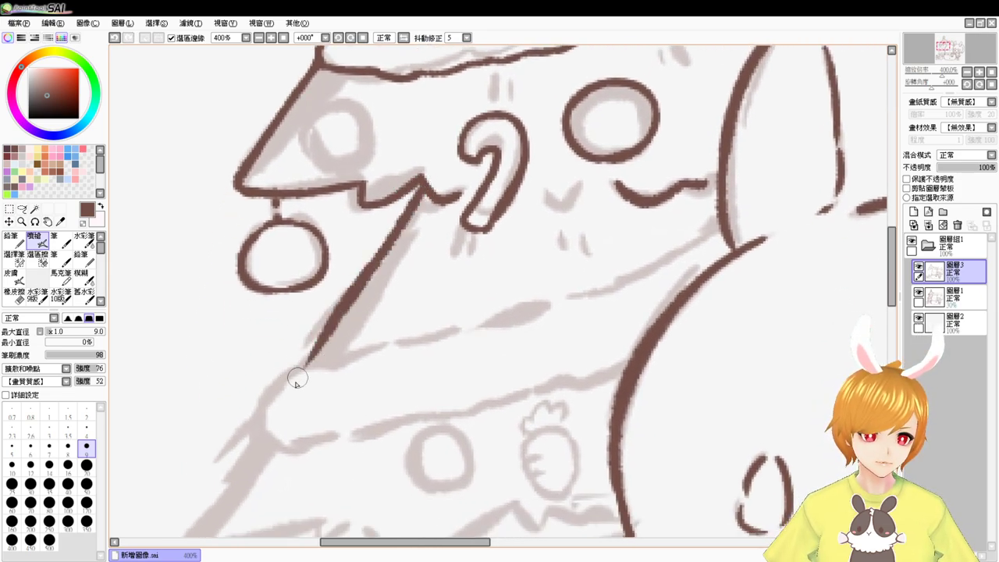
pyautogui.moveTo(354, 404); pyautogui.dragTo(417, 259)
pyautogui.moveTo(328, 297); pyautogui.dragTo(254, 391)
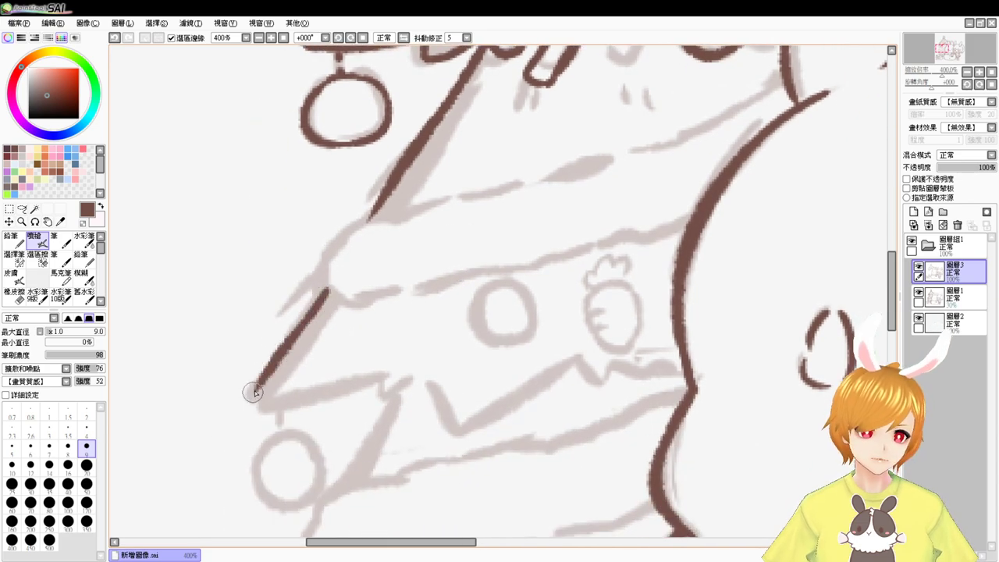
# Step: Ink the snow band between those two tiers, with its rounded left end and its upper and lower edges up to the big snowman
pyautogui.moveTo(379, 209)
pyautogui.mouseDown()
pyautogui.moveTo(328, 260)
pyautogui.moveTo(332, 294)
pyautogui.moveTo(383, 298)
pyautogui.moveTo(342, 299)
pyautogui.moveTo(464, 281)
pyautogui.mouseUp()
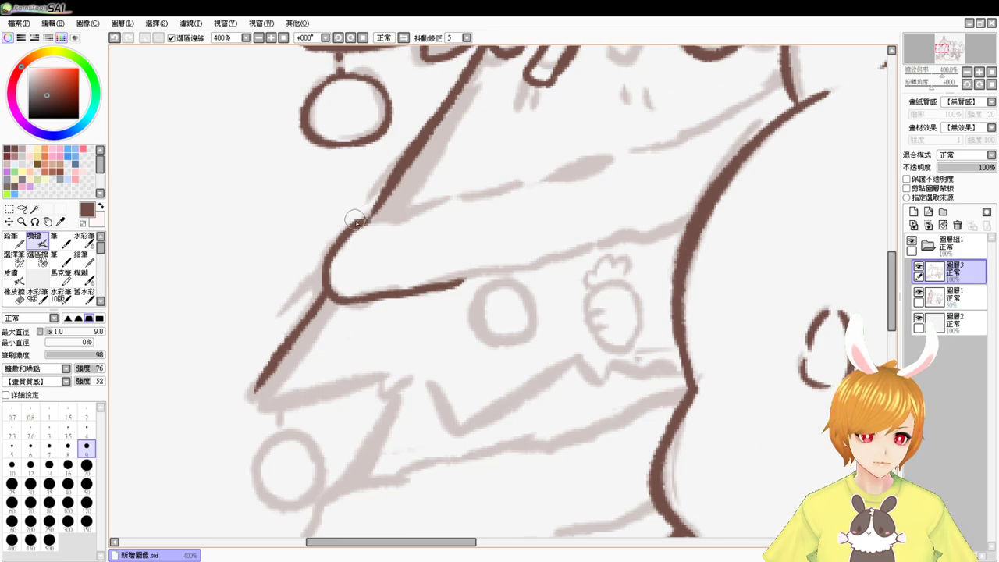
pyautogui.moveTo(355, 223); pyautogui.dragTo(616, 159)
pyautogui.moveTo(810, 205); pyautogui.dragTo(680, 338)
pyautogui.moveTo(479, 295); pyautogui.dragTo(664, 228)
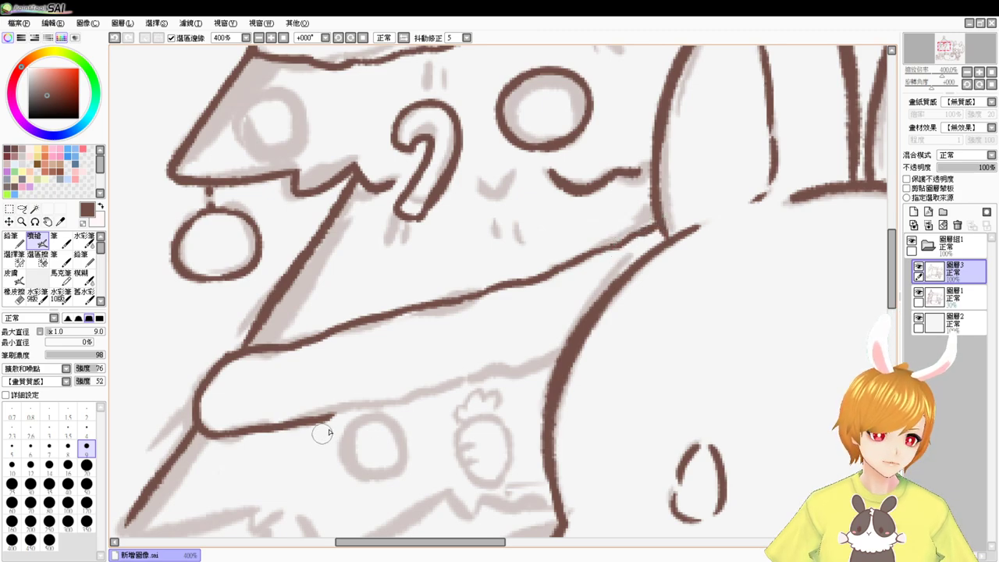
pyautogui.moveTo(332, 418)
pyautogui.mouseDown()
pyautogui.moveTo(565, 356)
pyautogui.moveTo(514, 179)
pyautogui.moveTo(538, 249)
pyautogui.mouseUp()
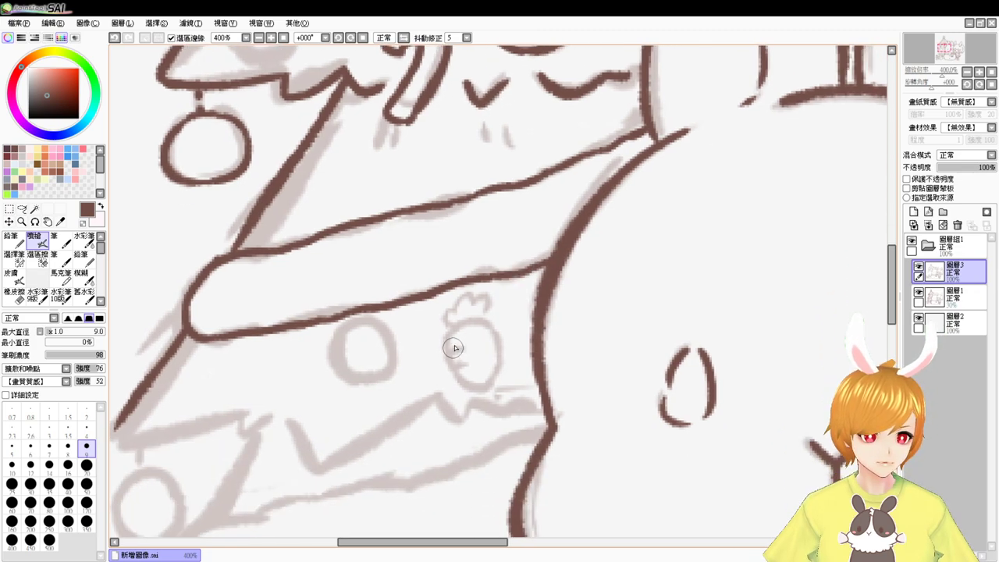
# Step: Ink the carrot ornament beneath the snow band, including its body, leafy top and small side marks
pyautogui.moveTo(460, 329); pyautogui.dragTo(473, 380)
pyautogui.hotkey('ctrl', 'z')
pyautogui.moveTo(466, 326)
pyautogui.mouseDown()
pyautogui.moveTo(445, 353)
pyautogui.moveTo(472, 387)
pyautogui.mouseUp()
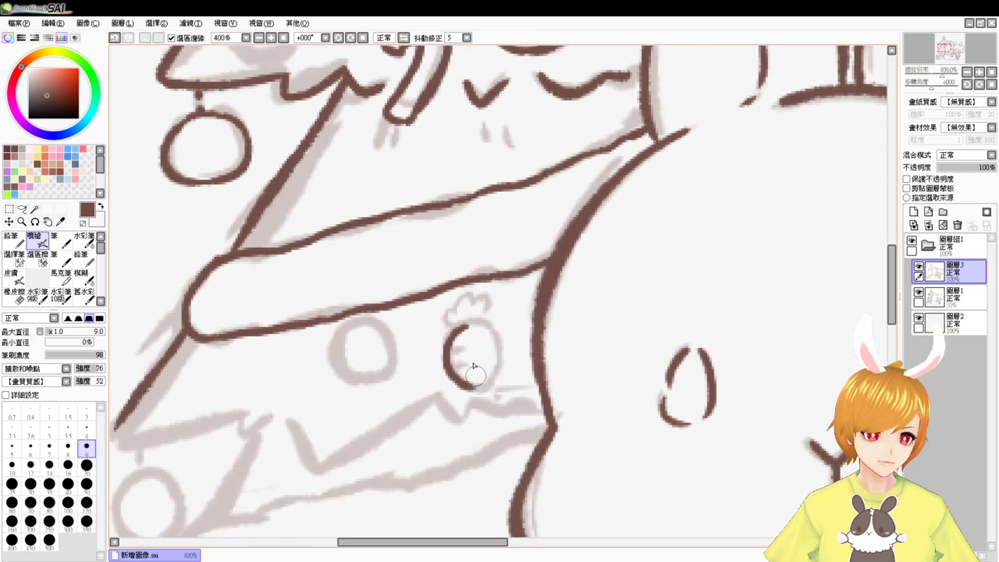
pyautogui.moveTo(459, 332)
pyautogui.mouseDown()
pyautogui.moveTo(492, 336)
pyautogui.moveTo(477, 387)
pyautogui.mouseUp()
pyautogui.hotkey('ctrl', 'z')
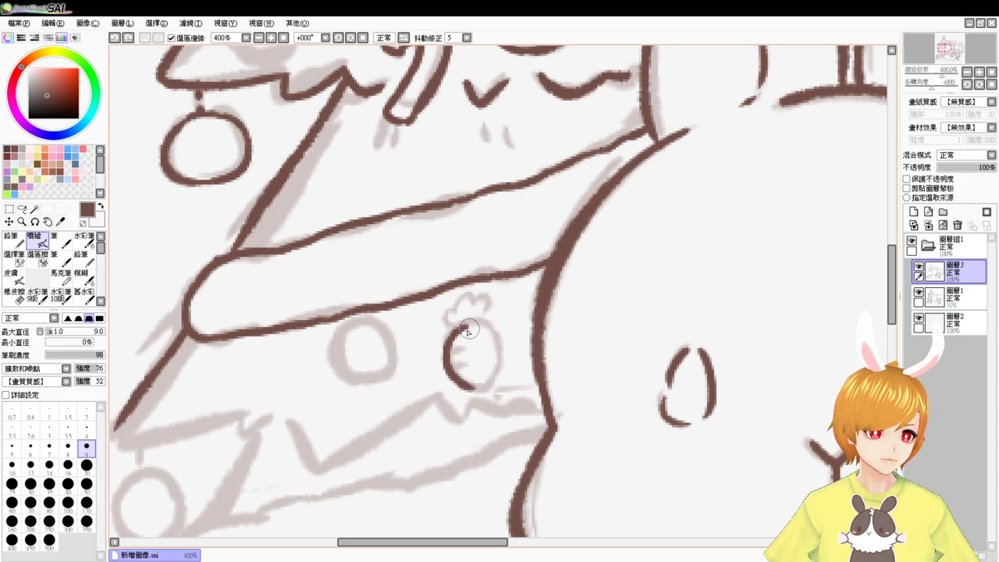
pyautogui.moveTo(459, 331)
pyautogui.mouseDown()
pyautogui.moveTo(482, 323)
pyautogui.moveTo(487, 383)
pyautogui.moveTo(462, 382)
pyautogui.moveTo(484, 382)
pyautogui.moveTo(463, 364)
pyautogui.mouseUp()
pyautogui.moveTo(457, 331)
pyautogui.mouseDown()
pyautogui.moveTo(448, 321)
pyautogui.moveTo(466, 301)
pyautogui.moveTo(489, 308)
pyautogui.moveTo(477, 330)
pyautogui.mouseUp()
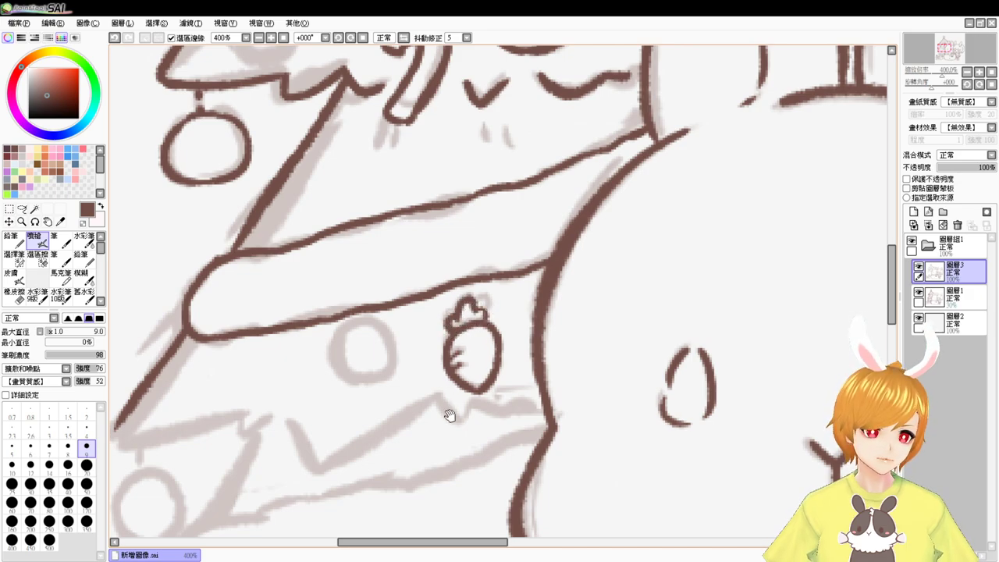
# Step: Ink the jagged hem of the carrot ornament's tier from its left corner to the small peaks below the carrot
pyautogui.moveTo(449, 415); pyautogui.dragTo(462, 341)
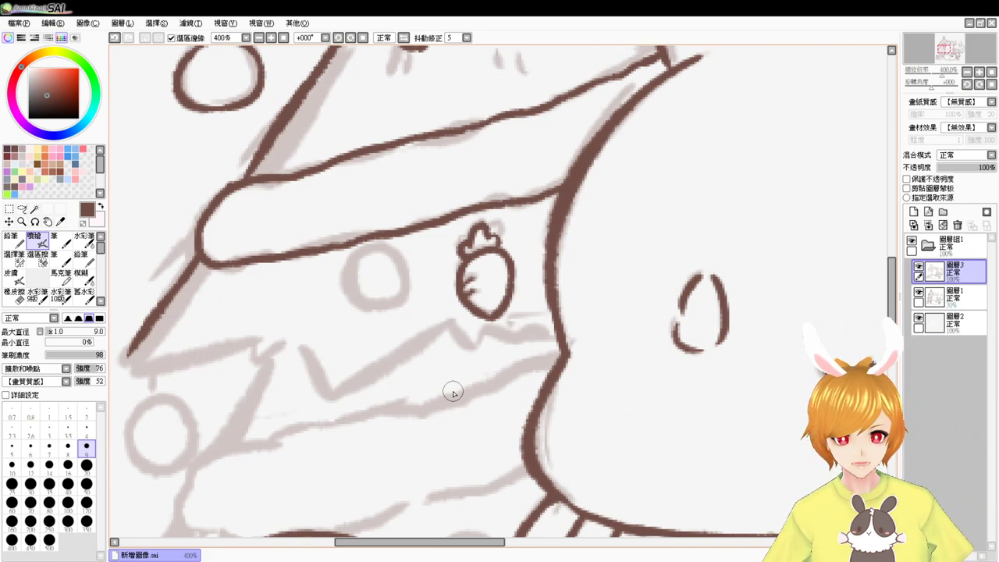
pyautogui.moveTo(172, 362); pyautogui.dragTo(205, 346)
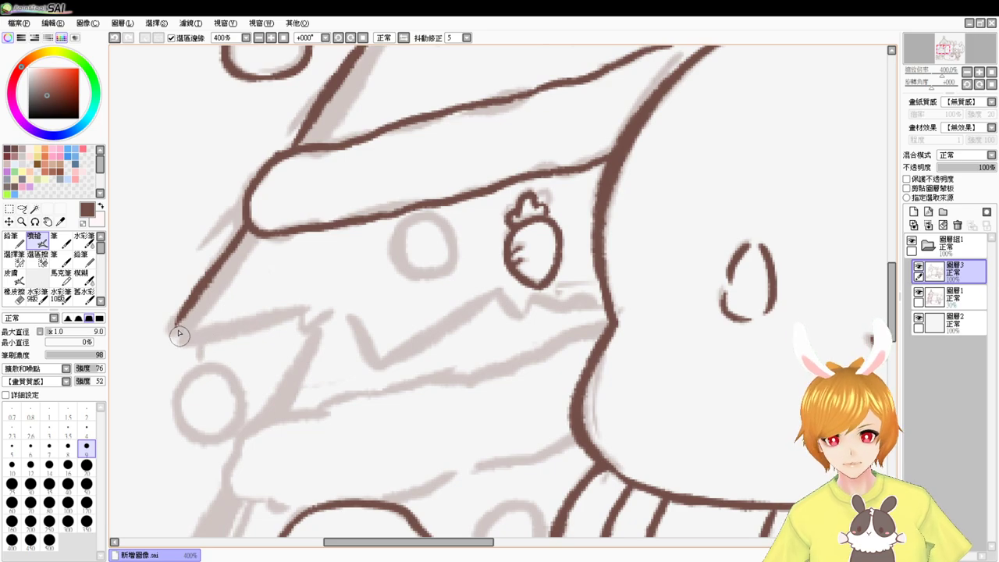
pyautogui.moveTo(190, 306)
pyautogui.mouseDown()
pyautogui.moveTo(177, 342)
pyautogui.moveTo(265, 325)
pyautogui.moveTo(201, 342)
pyautogui.moveTo(232, 341)
pyautogui.moveTo(317, 314)
pyautogui.mouseUp()
pyautogui.hotkey('ctrl', 'z')
pyautogui.moveTo(200, 342)
pyautogui.mouseDown()
pyautogui.moveTo(315, 314)
pyautogui.moveTo(346, 319)
pyautogui.moveTo(362, 346)
pyautogui.moveTo(467, 300)
pyautogui.moveTo(428, 328)
pyautogui.mouseUp()
pyautogui.moveTo(476, 299); pyautogui.dragTo(500, 308)
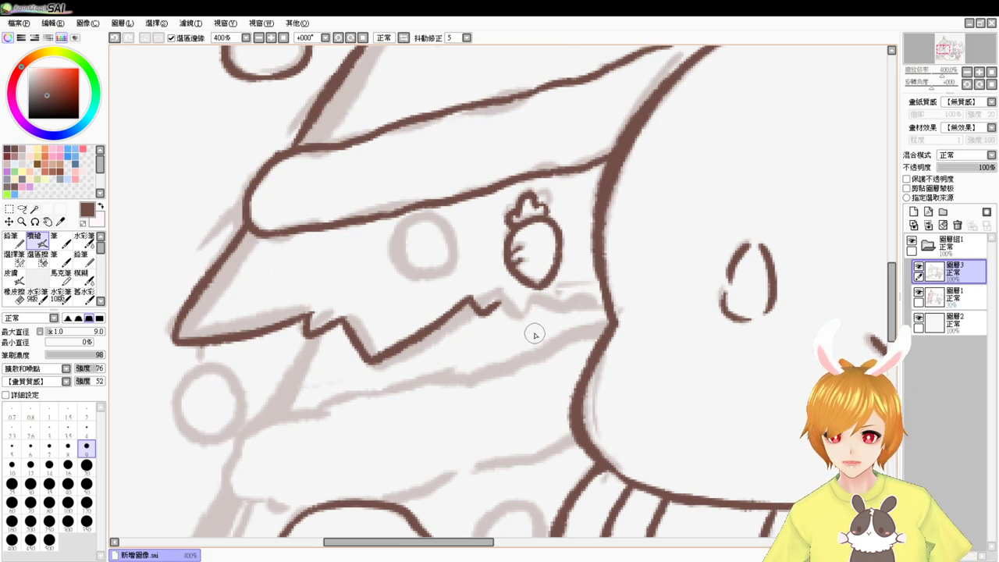
# Step: Ink the round ornament left of the carrot and extend the jagged hem below to the big snowman's head
pyautogui.moveTo(406, 285)
pyautogui.mouseDown()
pyautogui.moveTo(444, 232)
pyautogui.moveTo(397, 276)
pyautogui.moveTo(388, 270)
pyautogui.moveTo(447, 251)
pyautogui.moveTo(408, 281)
pyautogui.mouseUp()
pyautogui.hotkey('ctrl', 'z')
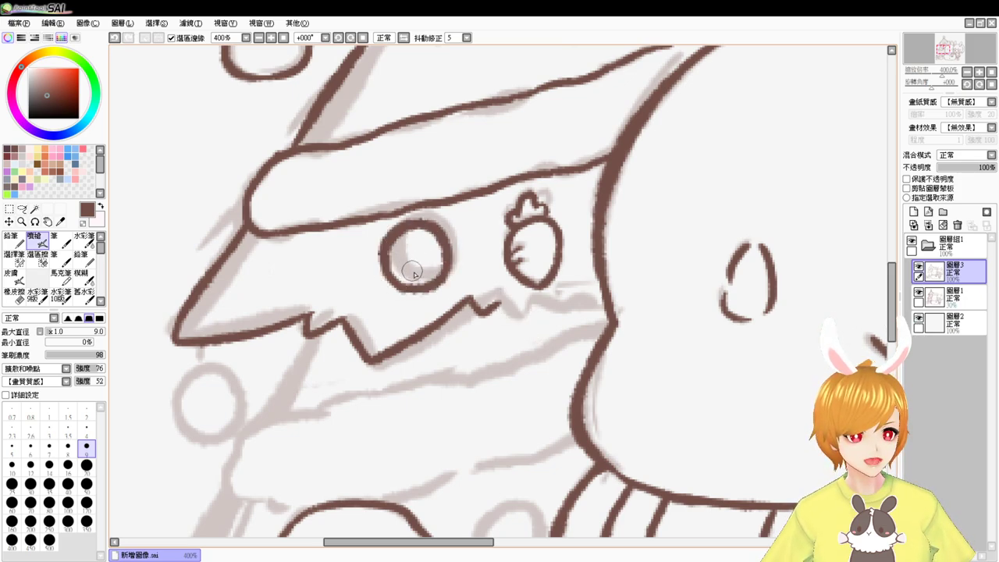
pyautogui.moveTo(507, 313)
pyautogui.mouseDown()
pyautogui.moveTo(554, 299)
pyautogui.moveTo(521, 320)
pyautogui.moveTo(543, 302)
pyautogui.moveTo(581, 325)
pyautogui.mouseUp()
pyautogui.hotkey('ctrl', 'z')
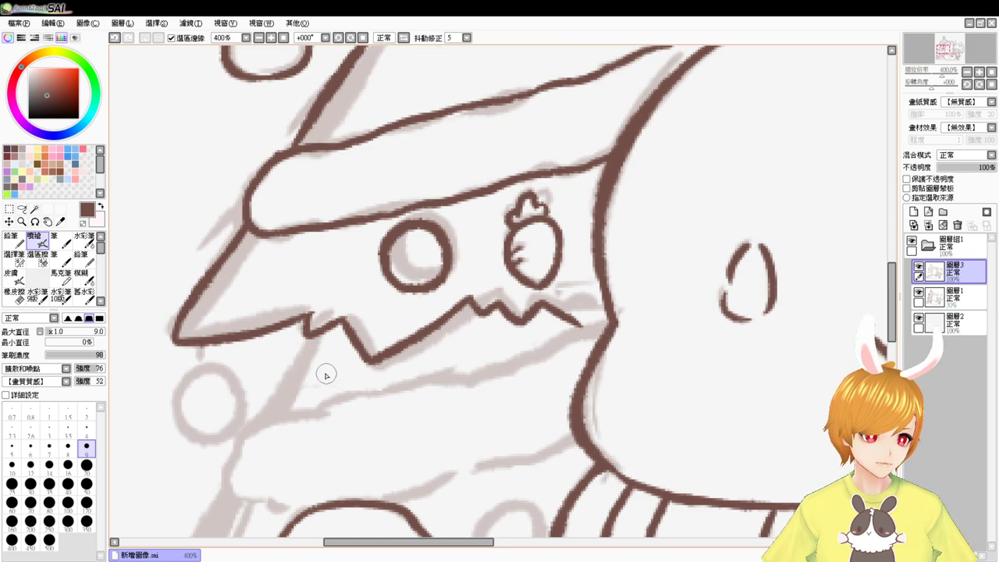
# Step: Ink the lower snow band's rounded left end and wavy upper and lower edges, above the small snowman's hat
pyautogui.moveTo(299, 411); pyautogui.dragTo(320, 331)
pyautogui.moveTo(272, 356)
pyautogui.mouseDown()
pyautogui.moveTo(245, 365)
pyautogui.moveTo(236, 426)
pyautogui.mouseUp()
pyautogui.moveTo(268, 356)
pyautogui.mouseDown()
pyautogui.moveTo(365, 337)
pyautogui.moveTo(391, 320)
pyautogui.moveTo(489, 307)
pyautogui.moveTo(590, 254)
pyautogui.mouseUp()
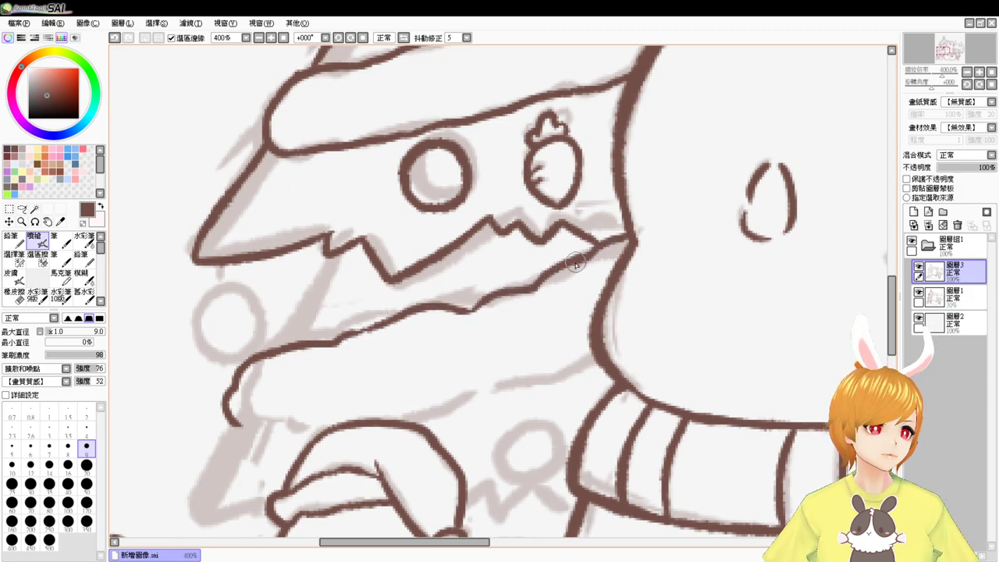
pyautogui.moveTo(469, 379); pyautogui.dragTo(455, 312)
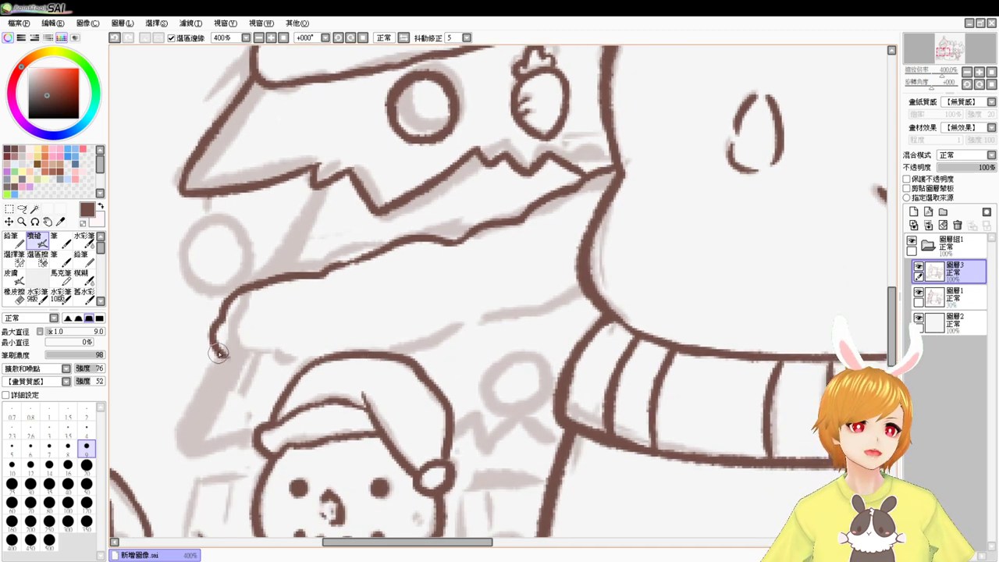
pyautogui.moveTo(215, 345)
pyautogui.mouseDown()
pyautogui.moveTo(311, 363)
pyautogui.moveTo(301, 373)
pyautogui.moveTo(287, 364)
pyautogui.moveTo(388, 359)
pyautogui.moveTo(458, 331)
pyautogui.moveTo(596, 303)
pyautogui.mouseUp()
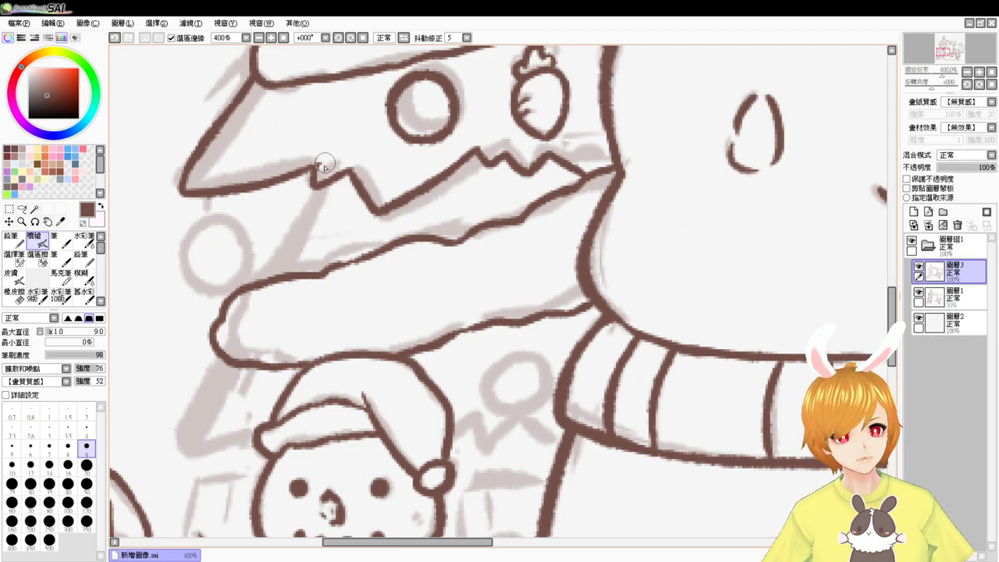
# Step: Ink the tree's slanted left edge above the lower snow band and the bottom tier's left corner beside the small snowman
pyautogui.moveTo(315, 192); pyautogui.dragTo(248, 278)
pyautogui.hotkey('ctrl', 'z')
pyautogui.moveTo(317, 186); pyautogui.dragTo(242, 284)
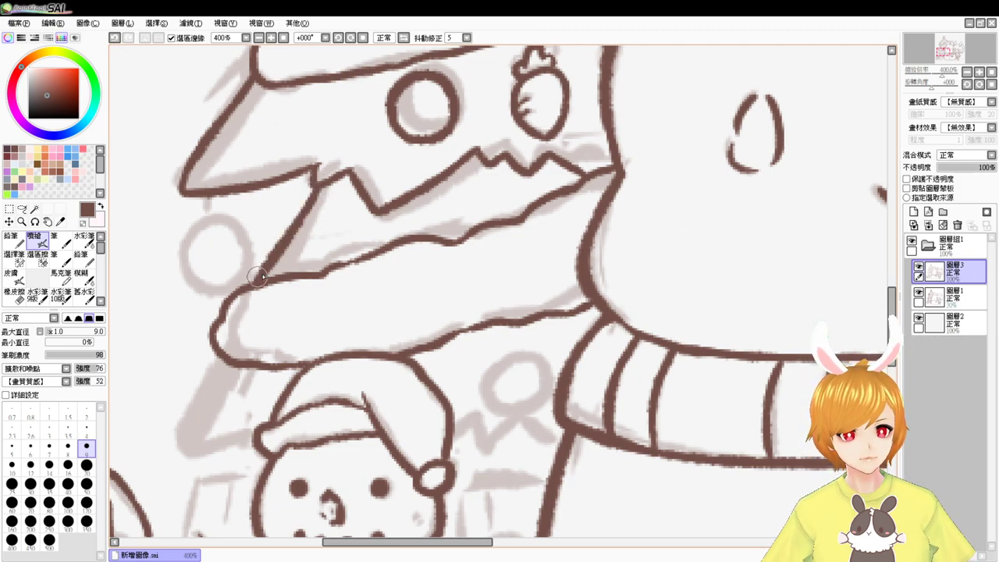
pyautogui.moveTo(223, 359)
pyautogui.mouseDown()
pyautogui.moveTo(174, 442)
pyautogui.moveTo(191, 437)
pyautogui.moveTo(188, 448)
pyautogui.moveTo(182, 427)
pyautogui.moveTo(179, 452)
pyautogui.moveTo(258, 439)
pyautogui.mouseUp()
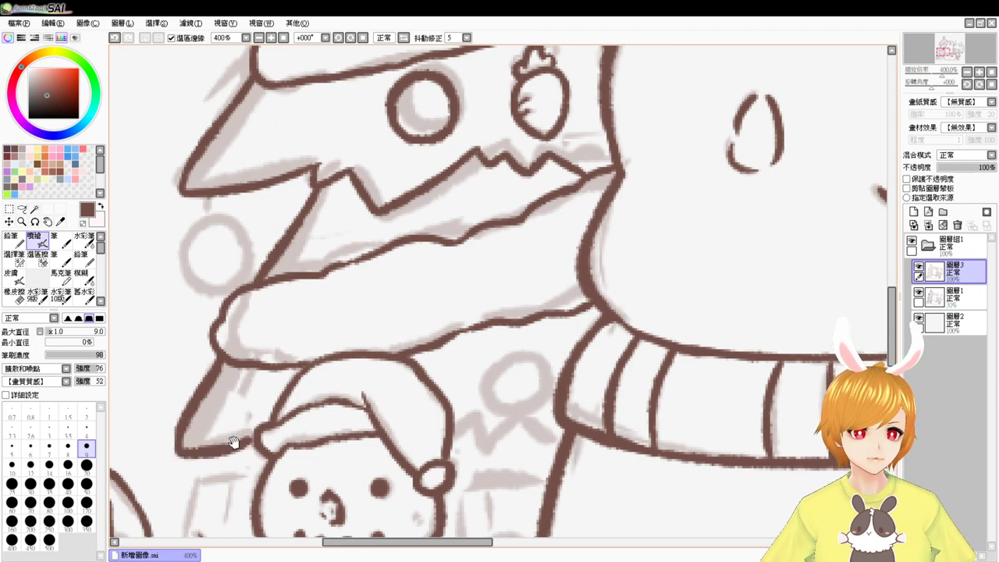
# Step: Ink the bottom tier's zigzag hem and round ornament between the small snowman's hat and the big snowman's scarf
pyautogui.moveTo(566, 410); pyautogui.dragTo(501, 371)
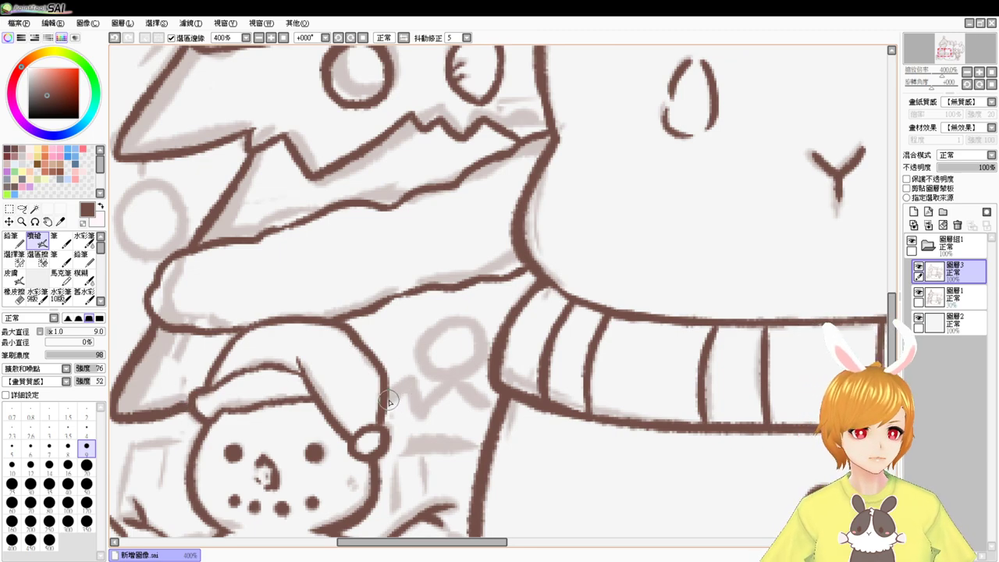
pyautogui.moveTo(389, 401)
pyautogui.mouseDown()
pyautogui.moveTo(415, 397)
pyautogui.moveTo(428, 413)
pyautogui.moveTo(468, 389)
pyautogui.moveTo(490, 401)
pyautogui.mouseUp()
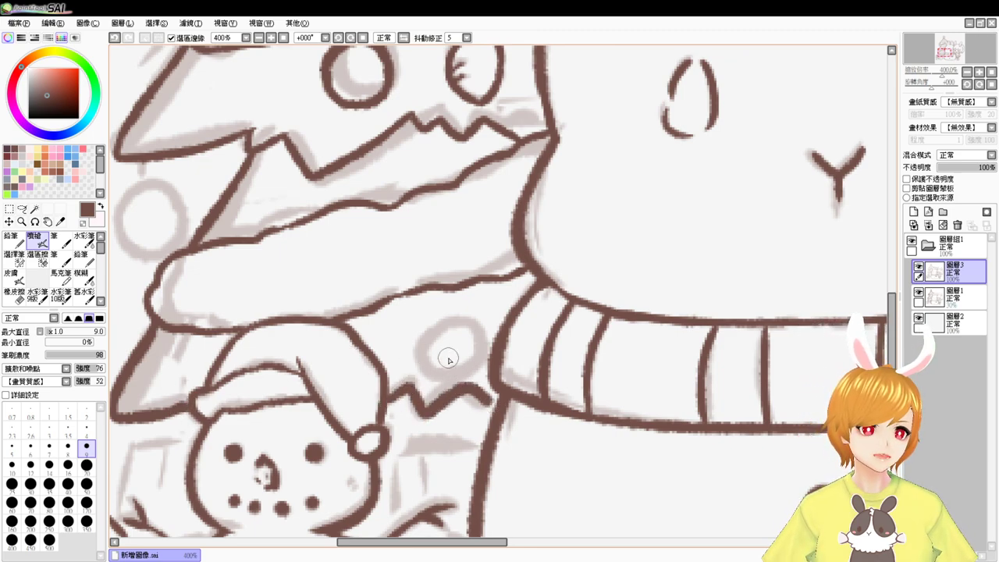
pyautogui.moveTo(426, 361)
pyautogui.mouseDown()
pyautogui.moveTo(485, 328)
pyautogui.moveTo(431, 372)
pyautogui.moveTo(436, 316)
pyautogui.moveTo(468, 370)
pyautogui.moveTo(427, 316)
pyautogui.moveTo(484, 356)
pyautogui.moveTo(431, 374)
pyautogui.moveTo(437, 310)
pyautogui.moveTo(470, 366)
pyautogui.moveTo(501, 371)
pyautogui.mouseUp()
pyautogui.hotkey('ctrl', 'z')
pyautogui.hotkey('ctrl', 'z')
pyautogui.hotkey('ctrl', 'z')
pyautogui.moveTo(377, 341); pyautogui.dragTo(511, 375)
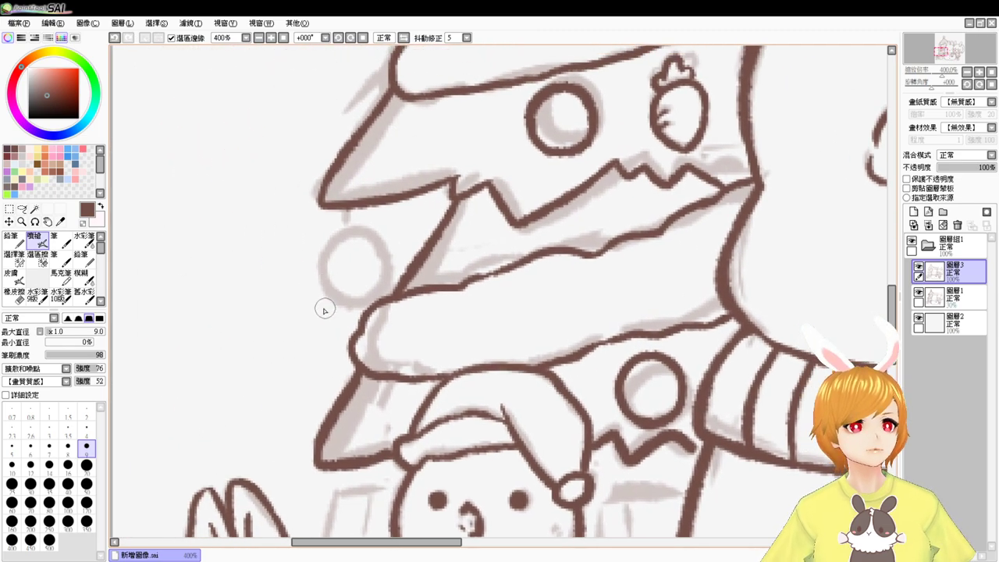
# Step: Ink the round ornament hanging from the tree's lower left corner, with a short dotted string above it
pyautogui.moveTo(325, 310)
pyautogui.mouseDown()
pyautogui.moveTo(336, 289)
pyautogui.moveTo(323, 308)
pyautogui.moveTo(313, 301)
pyautogui.moveTo(360, 297)
pyautogui.moveTo(319, 304)
pyautogui.moveTo(312, 294)
pyautogui.moveTo(360, 306)
pyautogui.moveTo(320, 305)
pyautogui.mouseUp()
pyautogui.hotkey('ctrl', 'z')
pyautogui.hotkey('ctrl', 'z')
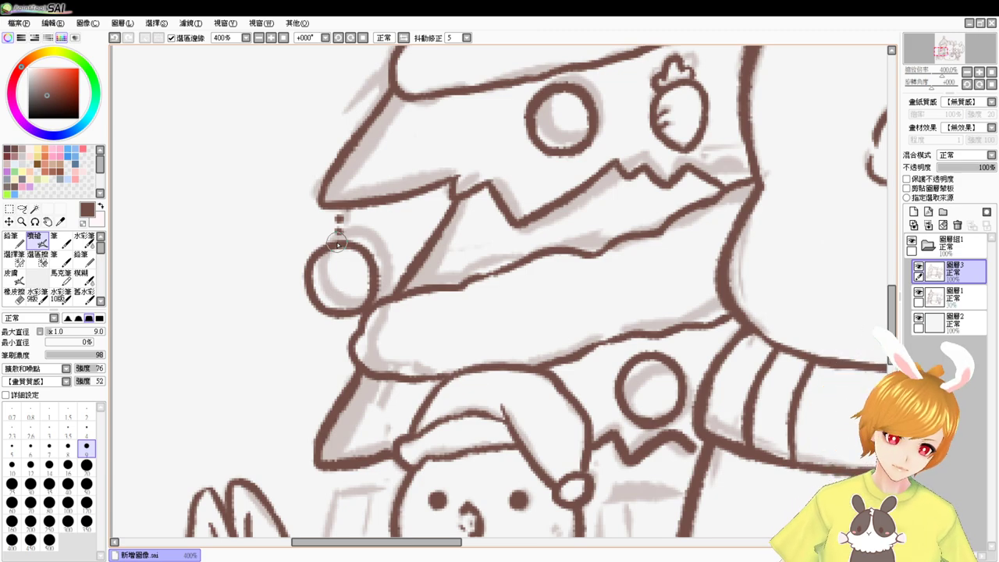
# Step: Check the whole drawing with the sketch layer hidden and shown to compare it against the line art
pyautogui.moveTo(707, 260); pyautogui.dragTo(553, 390)
pyautogui.moveTo(734, 185); pyautogui.dragTo(649, 299)
pyautogui.moveTo(734, 205); pyautogui.dragTo(600, 373)
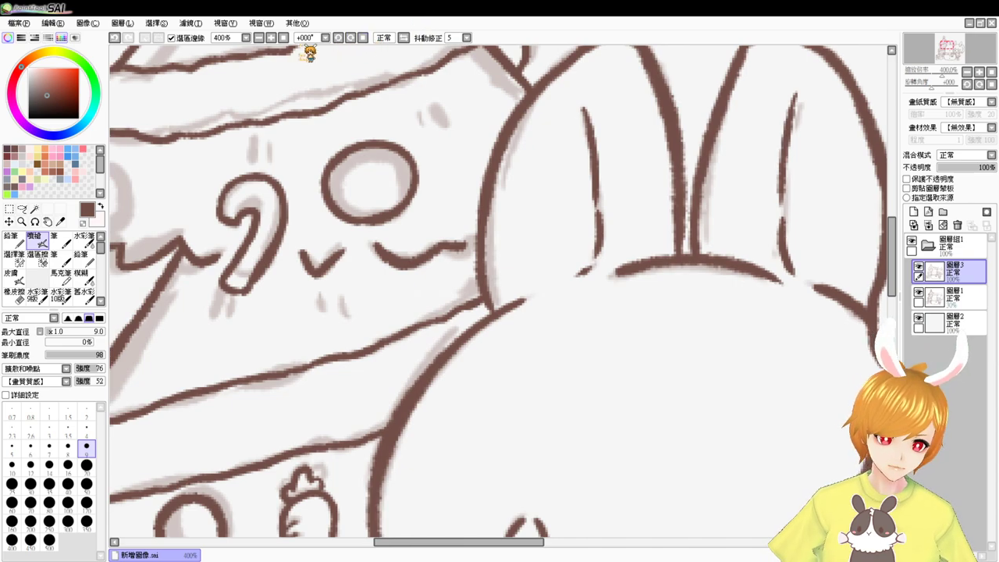
pyautogui.click(283, 38)
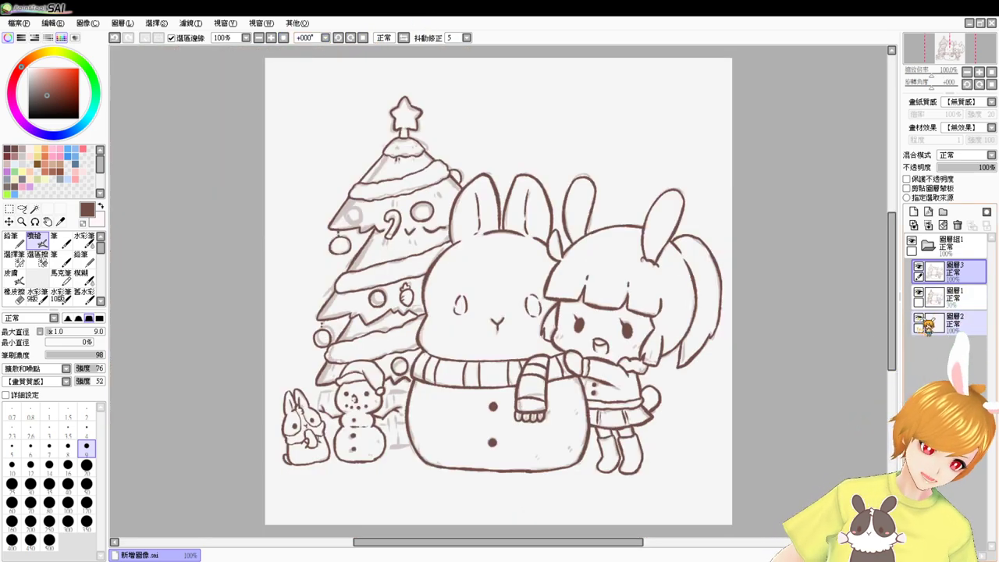
pyautogui.click(919, 293)
pyautogui.click(919, 293)
pyautogui.click(919, 293)
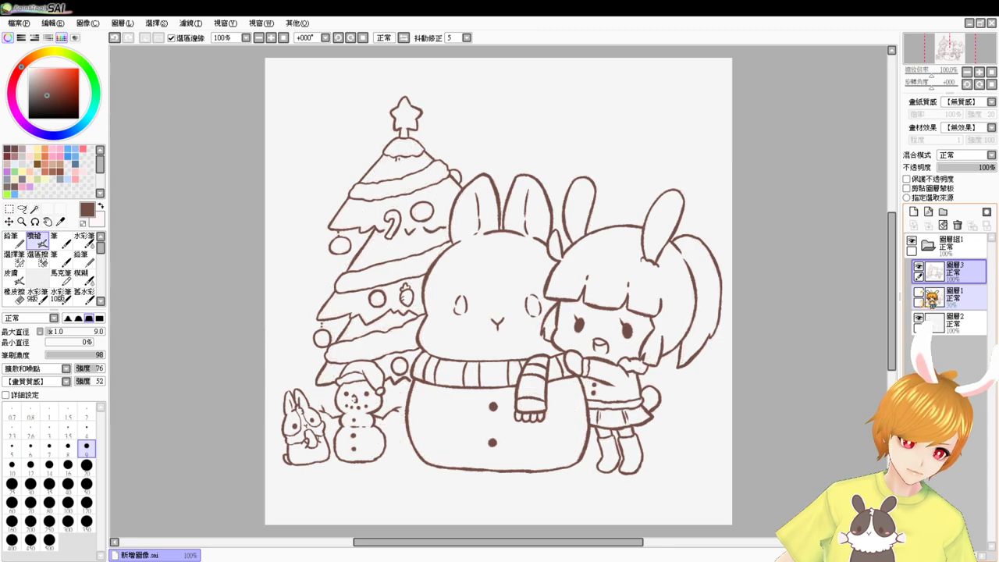
pyautogui.click(920, 294)
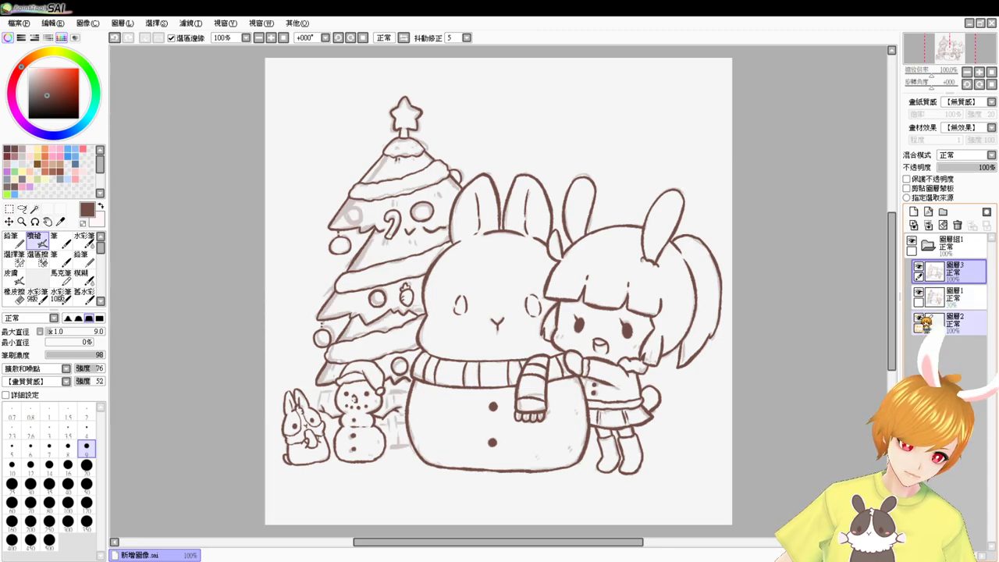
# Step: Ink the top and side lines of the tree's base where it shows left of the small snowman
pyautogui.press('pageup')
pyautogui.press('pageup')
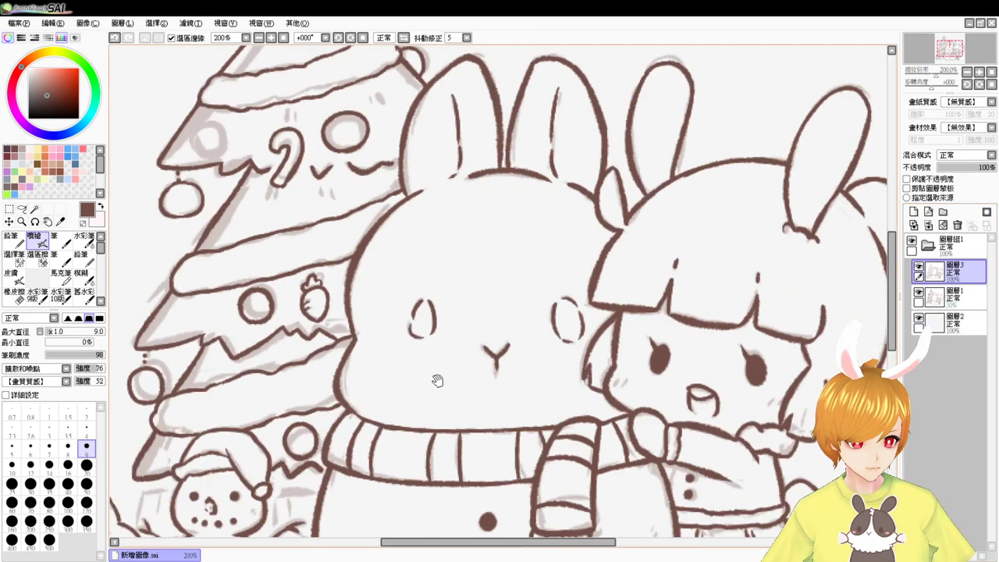
pyautogui.moveTo(437, 382); pyautogui.dragTo(468, 245)
pyautogui.hotkey('ctrl', '-')
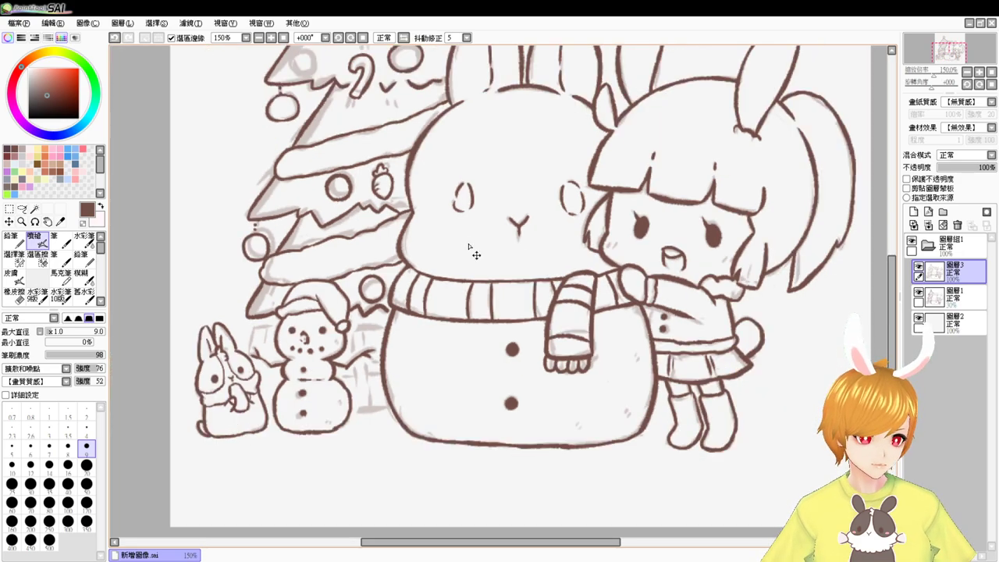
pyautogui.hotkey('ctrl', '+')
pyautogui.hotkey('ctrl', '+')
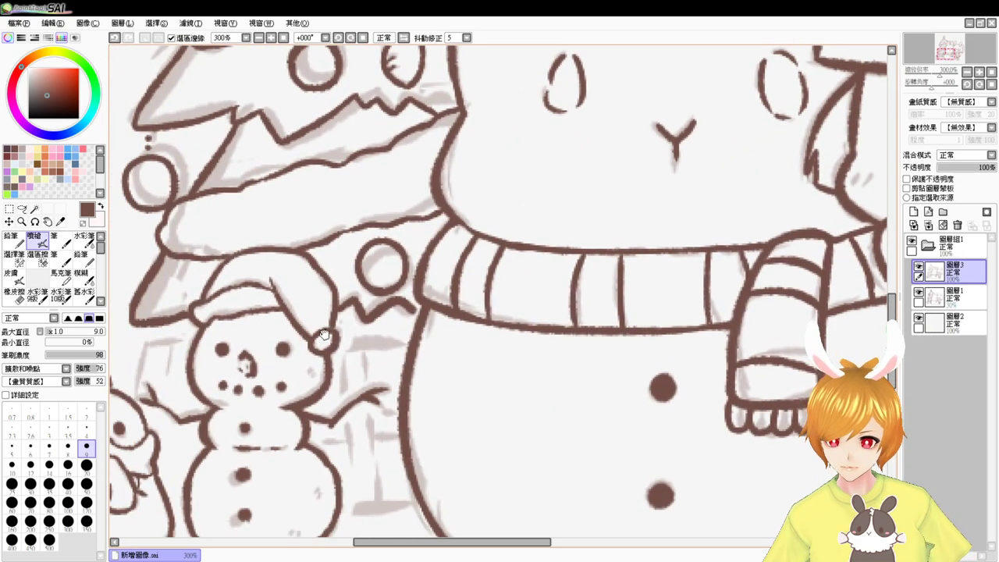
pyautogui.moveTo(324, 334); pyautogui.dragTo(395, 280)
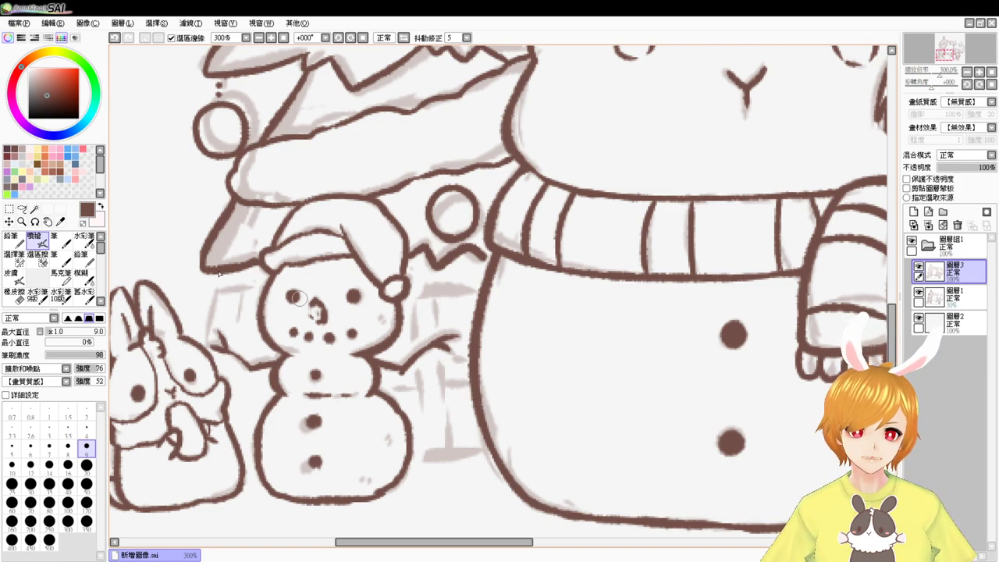
pyautogui.moveTo(216, 293)
pyautogui.mouseDown()
pyautogui.moveTo(249, 292)
pyautogui.moveTo(219, 293)
pyautogui.moveTo(247, 293)
pyautogui.moveTo(218, 293)
pyautogui.moveTo(204, 350)
pyautogui.mouseUp()
pyautogui.hotkey('ctrl', 'z')
pyautogui.hotkey('ctrl', 'z')
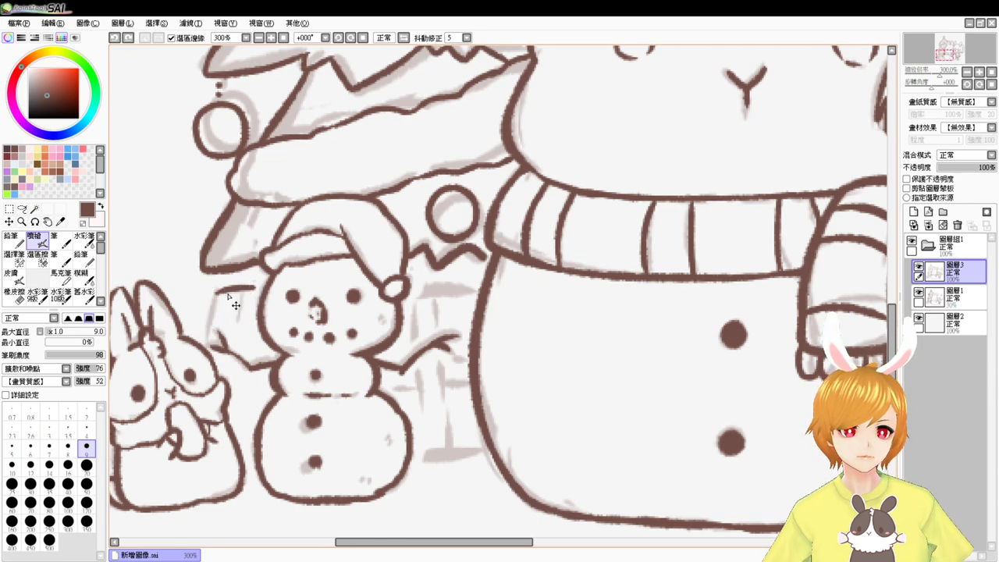
pyautogui.moveTo(218, 293); pyautogui.dragTo(205, 337)
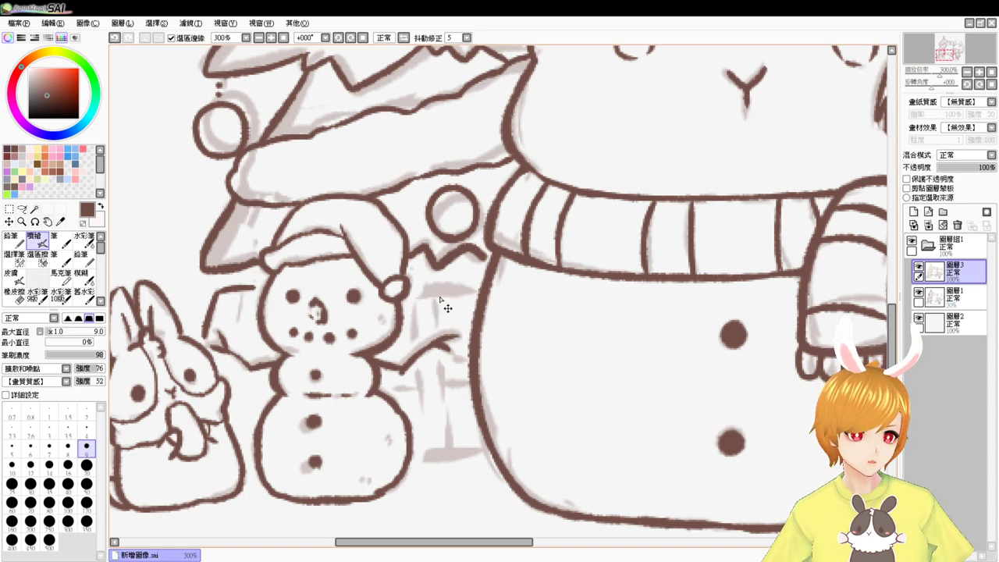
# Step: Ink the upper part of the tree's base right of the small snowman, with its top line and short vertical lines
pyautogui.hotkey('ctrl', 'z')
pyautogui.moveTo(420, 290)
pyautogui.mouseDown()
pyautogui.moveTo(463, 289)
pyautogui.moveTo(416, 290)
pyautogui.moveTo(463, 295)
pyautogui.moveTo(428, 312)
pyautogui.moveTo(436, 293)
pyautogui.moveTo(434, 319)
pyautogui.moveTo(414, 321)
pyautogui.moveTo(437, 291)
pyautogui.moveTo(436, 318)
pyautogui.mouseUp()
pyautogui.hotkey('ctrl', 'z')
pyautogui.hotkey('ctrl', 'z')
pyautogui.hotkey('ctrl', 'z')
pyautogui.hotkey('ctrl', 'z')
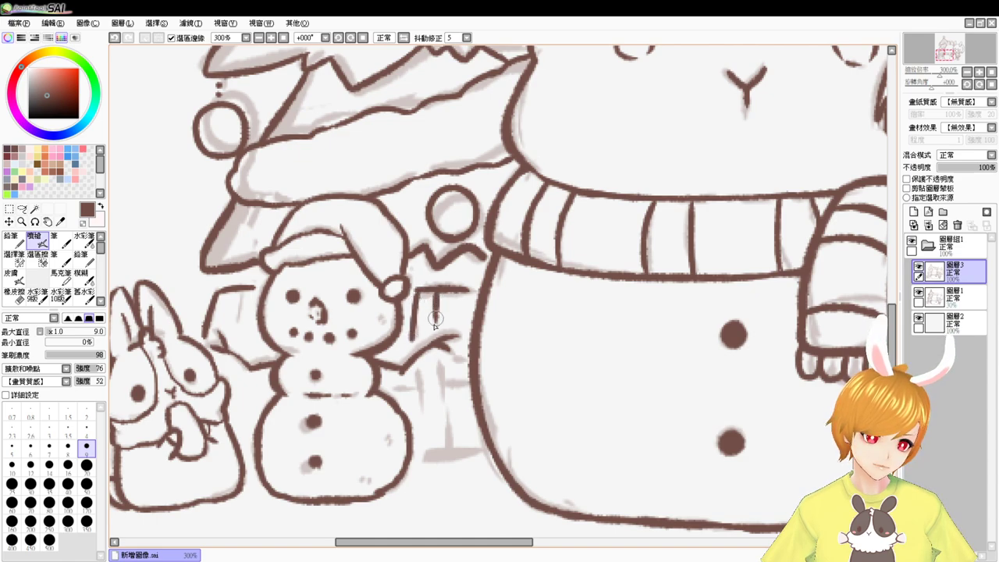
# Step: Ink the vertical lines below the small snowman's right arm and the bottom line of the tree's base
pyautogui.moveTo(442, 361); pyautogui.dragTo(440, 446)
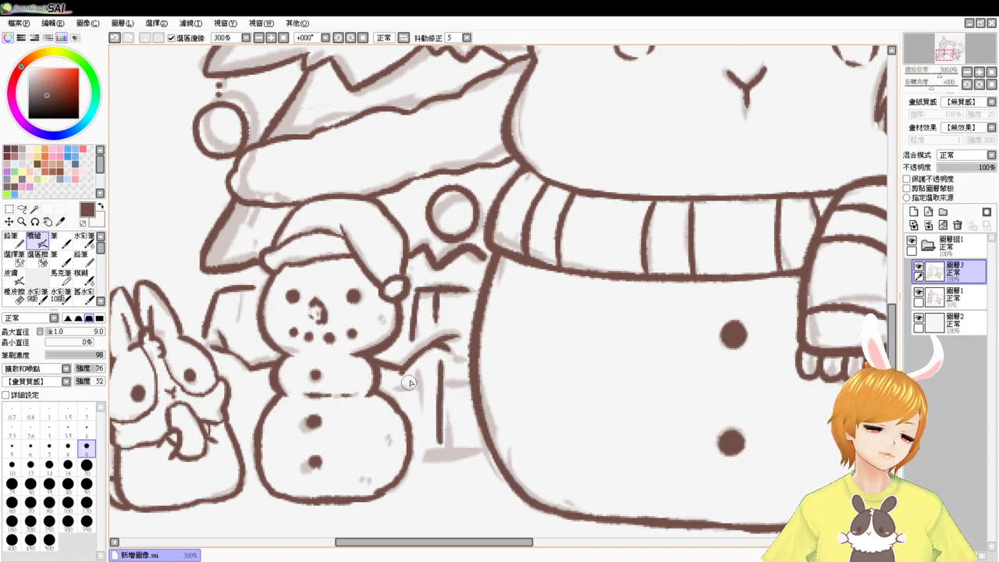
pyautogui.moveTo(411, 377); pyautogui.dragTo(411, 417)
pyautogui.hotkey('ctrl', 'z')
pyautogui.moveTo(411, 378); pyautogui.dragTo(410, 413)
pyautogui.moveTo(417, 458); pyautogui.dragTo(488, 458)
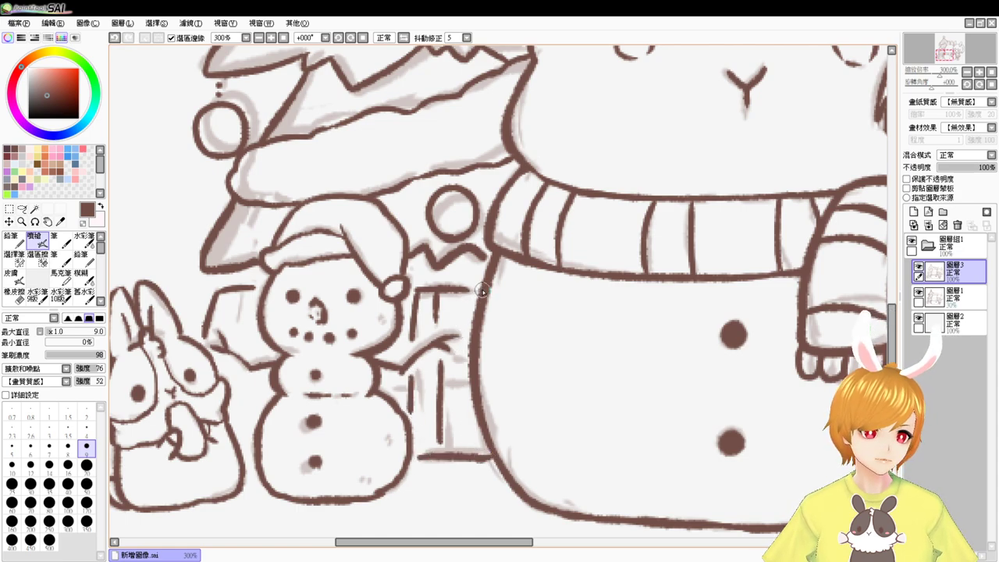
# Step: Ink the top line and the short horizontal brick lines of the tree's base right of the small snowman
pyautogui.moveTo(481, 292); pyautogui.dragTo(458, 291)
pyautogui.hotkey('ctrl', 'z')
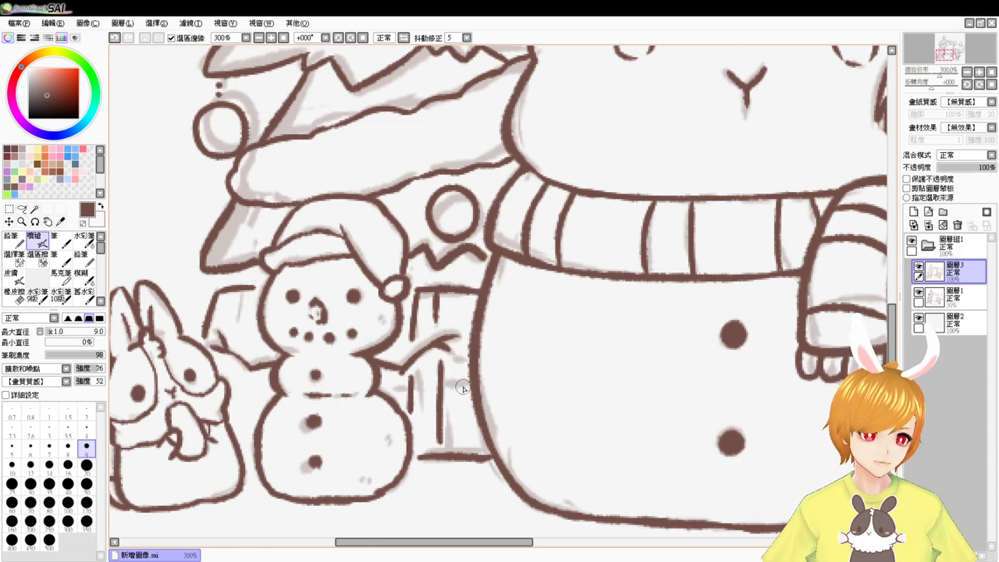
pyautogui.hotkey('ctrl', 'z')
pyautogui.moveTo(443, 381); pyautogui.dragTo(456, 381)
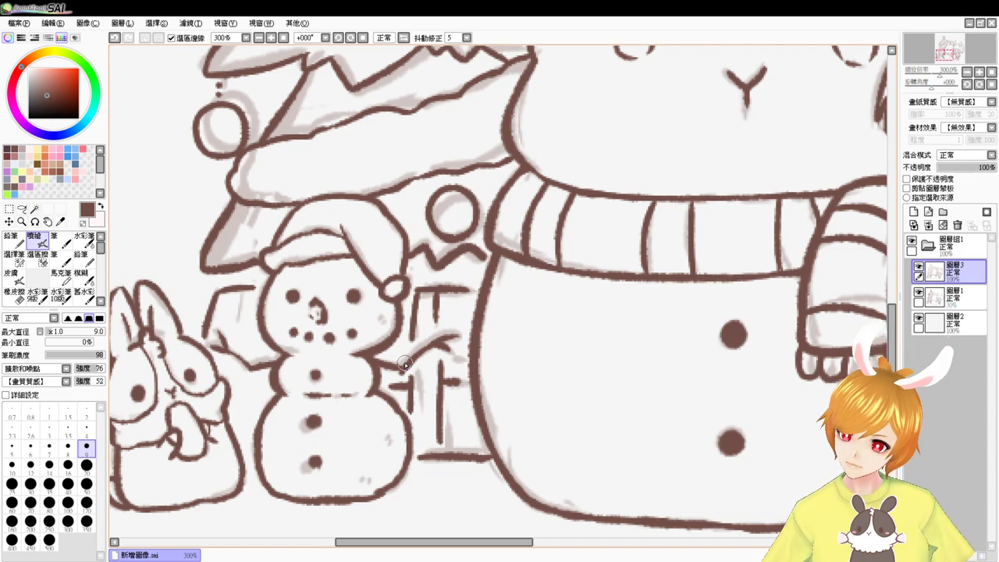
# Step: Hide the grey background layer and the sketch layer, and add a new layer directly below the line art
pyautogui.click(258, 37)
pyautogui.moveTo(640, 294); pyautogui.dragTo(538, 382)
pyautogui.moveTo(620, 332)
pyautogui.mouseDown()
pyautogui.moveTo(535, 391)
pyautogui.moveTo(657, 319)
pyautogui.mouseUp()
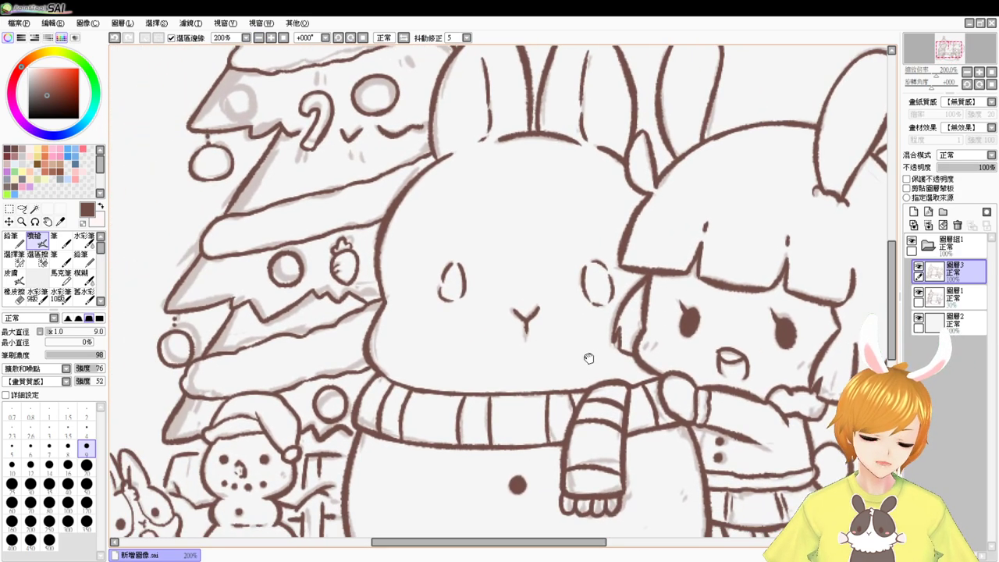
pyautogui.moveTo(589, 357); pyautogui.dragTo(576, 267)
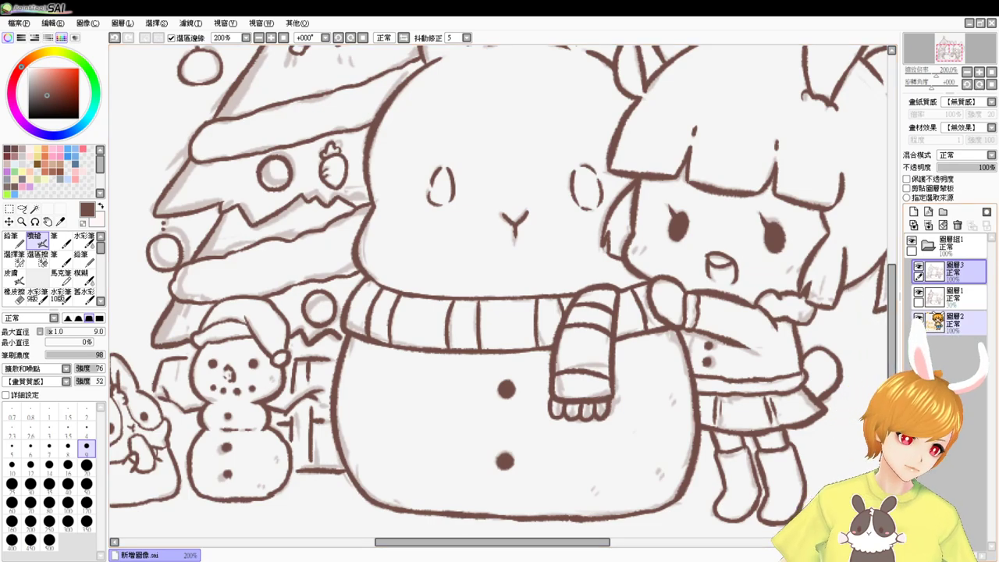
pyautogui.click(919, 318)
pyautogui.click(956, 324)
pyautogui.moveTo(886, 269); pyautogui.dragTo(831, 319)
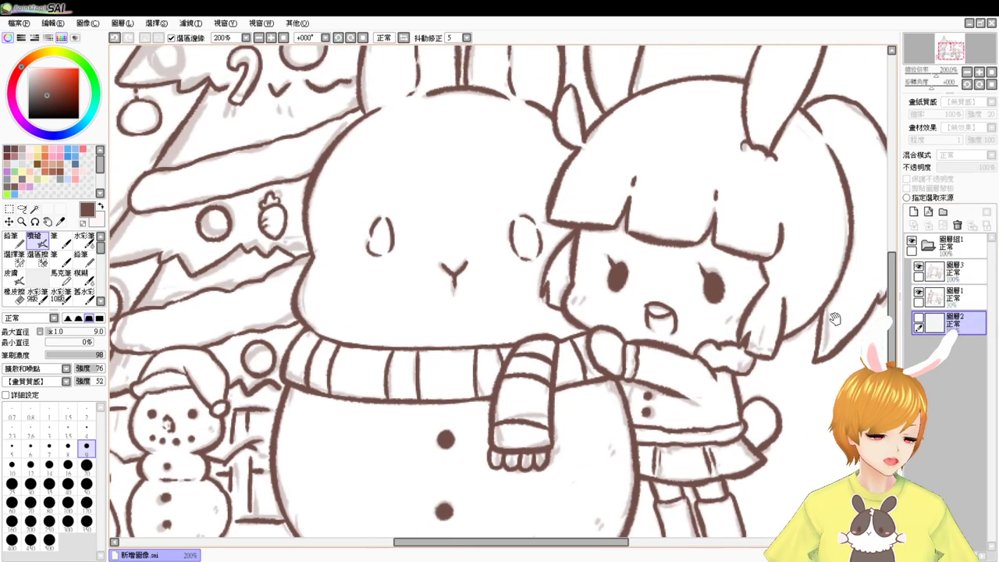
pyautogui.click(919, 292)
pyautogui.click(962, 300)
pyautogui.click(915, 213)
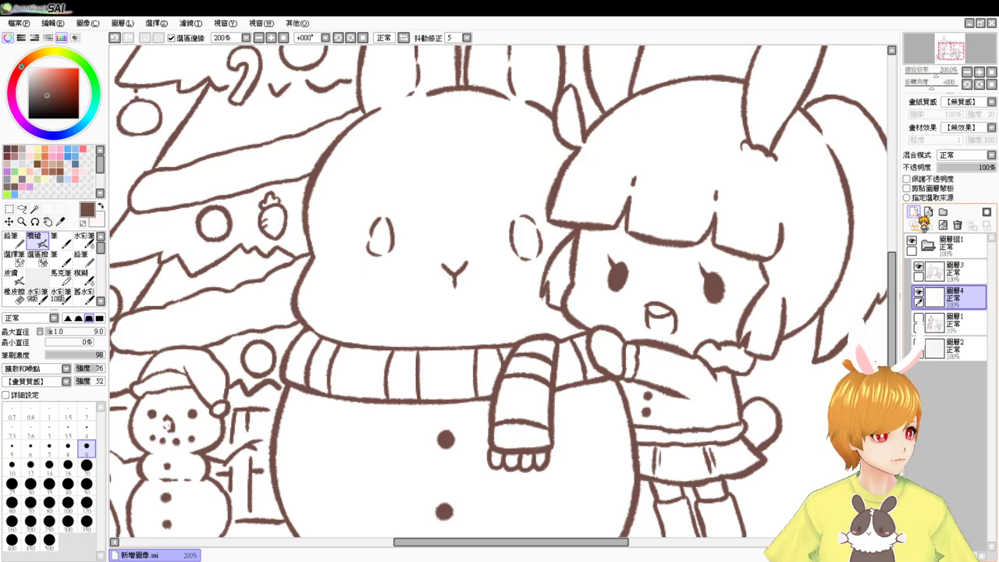
# Step: Select the girl's hair, including the ponytail and the side lock next to the snowman, with the Magic Wand
pyautogui.moveTo(539, 258); pyautogui.dragTo(468, 357)
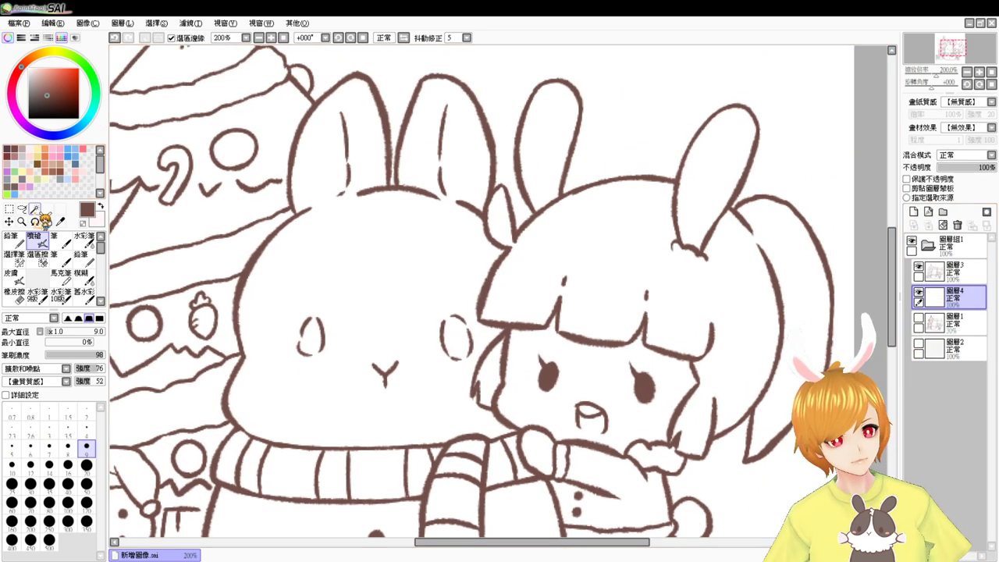
pyautogui.click(34, 210)
pyautogui.click(600, 265)
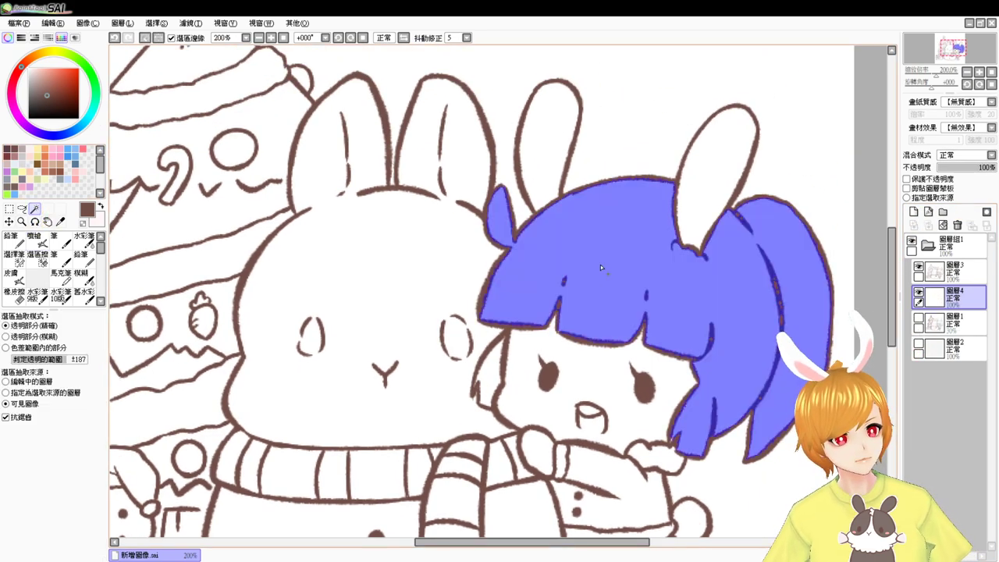
pyautogui.click(491, 353)
pyautogui.moveTo(490, 352); pyautogui.dragTo(433, 315)
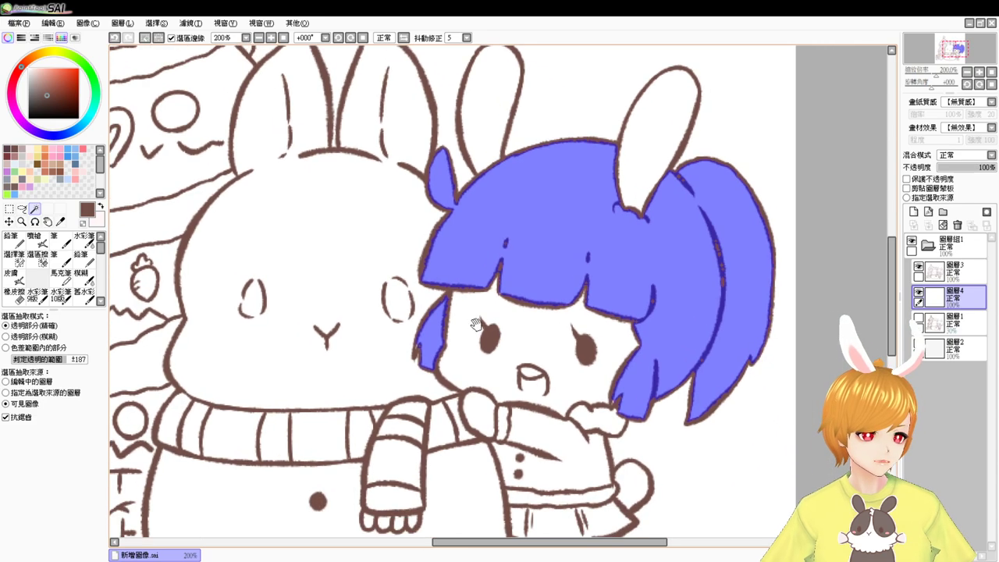
# Step: Extend the selection into the missed tip of the side lock and fill the selected hair with light pink
pyautogui.click(15, 258)
pyautogui.moveTo(418, 353); pyautogui.dragTo(416, 348)
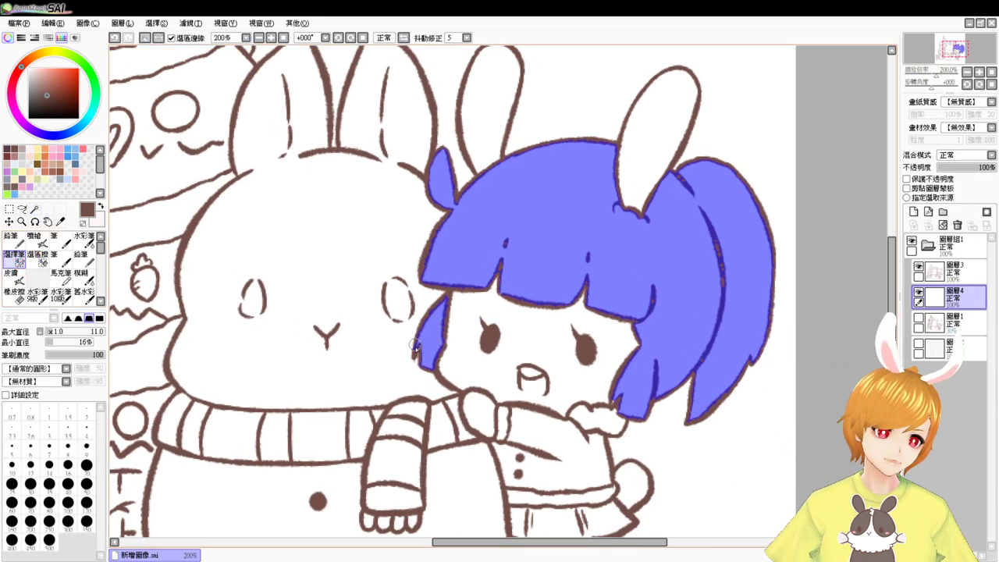
pyautogui.click(53, 150)
pyautogui.hotkey('ctrl', 'f')
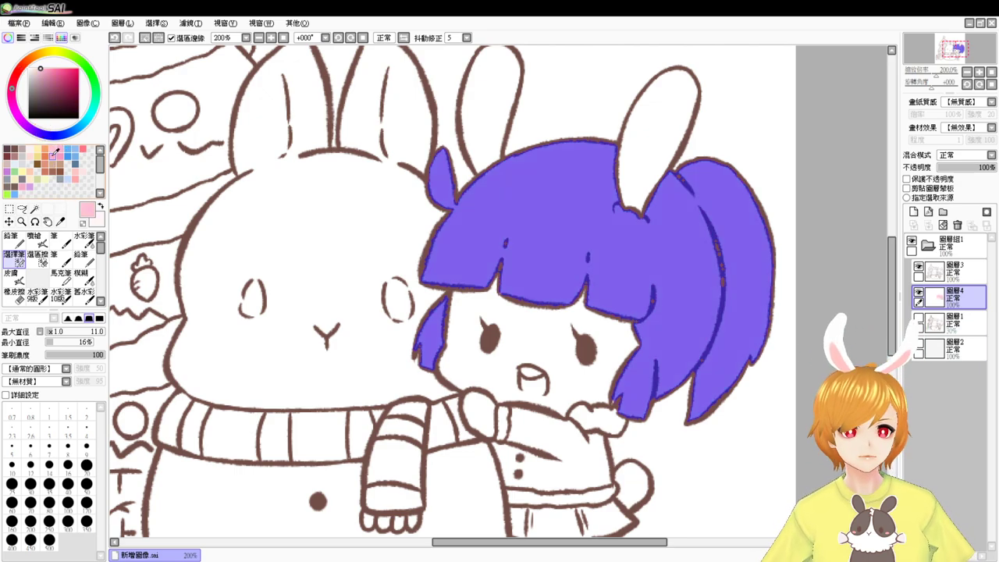
# Step: Airbrush darker pink shading on the back of the girl's hair between the fringe and the ponytail
pyautogui.click(38, 239)
pyautogui.moveTo(694, 378); pyautogui.dragTo(605, 339)
pyautogui.moveTo(608, 210)
pyautogui.mouseDown()
pyautogui.moveTo(613, 227)
pyautogui.moveTo(621, 213)
pyautogui.mouseUp()
pyautogui.moveTo(609, 174); pyautogui.dragTo(554, 348)
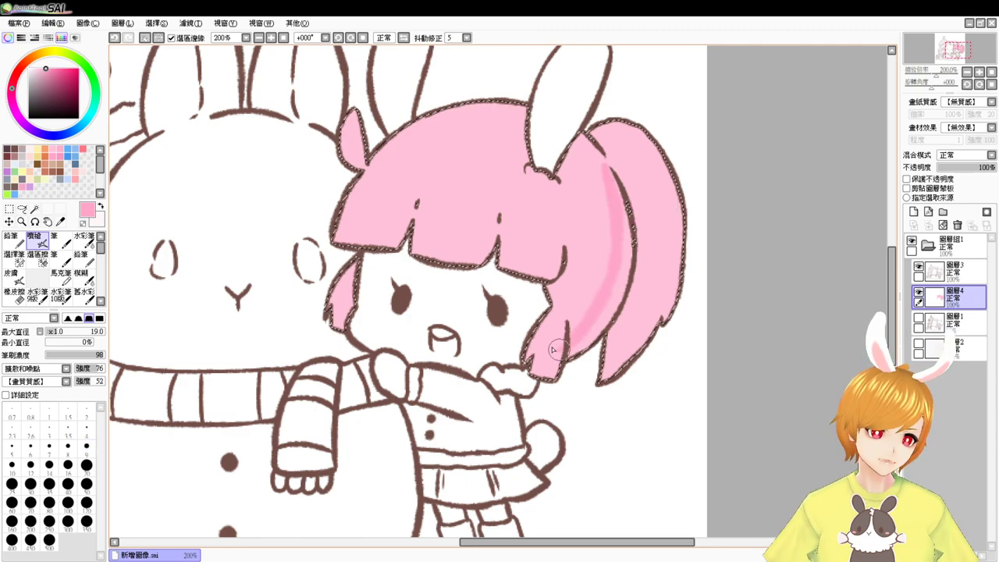
pyautogui.hotkey('ctrl', 'z')
pyautogui.moveTo(614, 182); pyautogui.dragTo(555, 334)
pyautogui.moveTo(617, 181)
pyautogui.mouseDown()
pyautogui.moveTo(619, 255)
pyautogui.moveTo(612, 206)
pyautogui.moveTo(609, 301)
pyautogui.moveTo(599, 317)
pyautogui.moveTo(622, 248)
pyautogui.moveTo(620, 277)
pyautogui.moveTo(574, 343)
pyautogui.moveTo(624, 273)
pyautogui.mouseUp()
pyautogui.moveTo(567, 317)
pyautogui.mouseDown()
pyautogui.moveTo(541, 379)
pyautogui.moveTo(549, 358)
pyautogui.moveTo(563, 371)
pyautogui.moveTo(582, 307)
pyautogui.moveTo(560, 241)
pyautogui.moveTo(539, 282)
pyautogui.moveTo(563, 261)
pyautogui.mouseUp()
pyautogui.hotkey('ctrl', 'z')
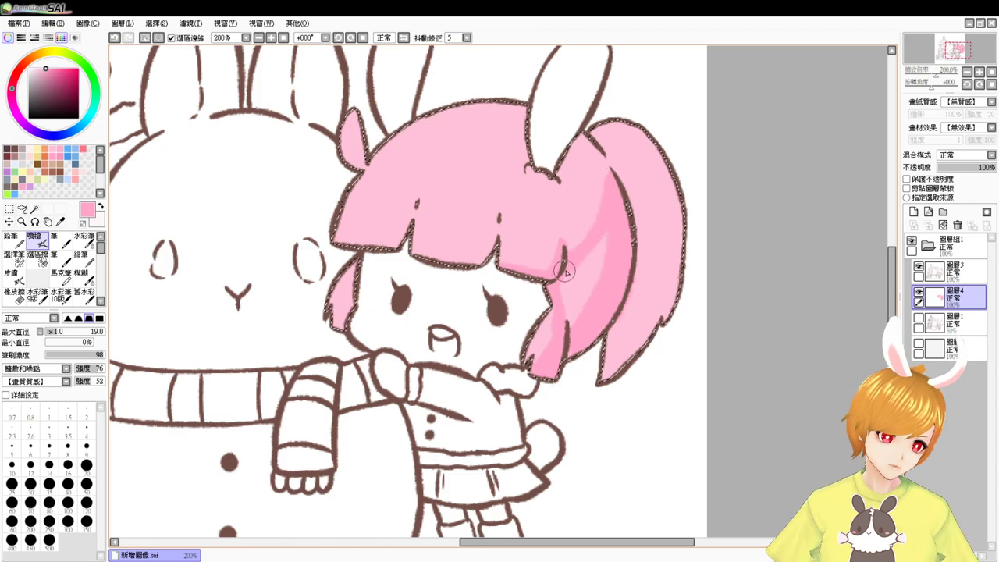
# Step: Extend the darker pink shading up to the base of the rabbit ear and shade the ponytail and fringe edges
pyautogui.moveTo(591, 255)
pyautogui.mouseDown()
pyautogui.moveTo(604, 256)
pyautogui.moveTo(597, 233)
pyautogui.mouseUp()
pyautogui.moveTo(582, 138); pyautogui.dragTo(589, 226)
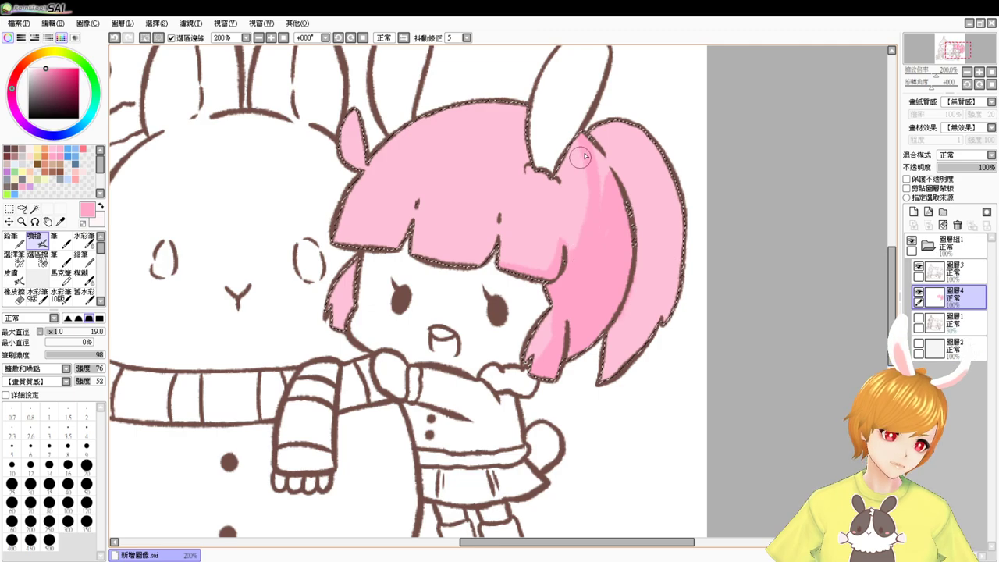
pyautogui.moveTo(598, 158)
pyautogui.mouseDown()
pyautogui.moveTo(607, 192)
pyautogui.moveTo(621, 190)
pyautogui.moveTo(608, 185)
pyautogui.mouseUp()
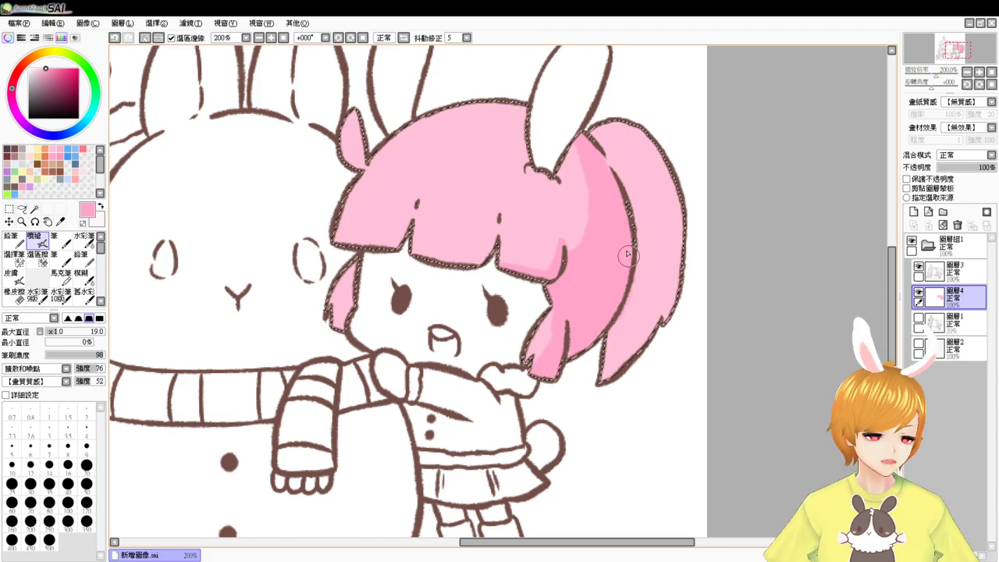
pyautogui.moveTo(618, 222); pyautogui.dragTo(686, 187)
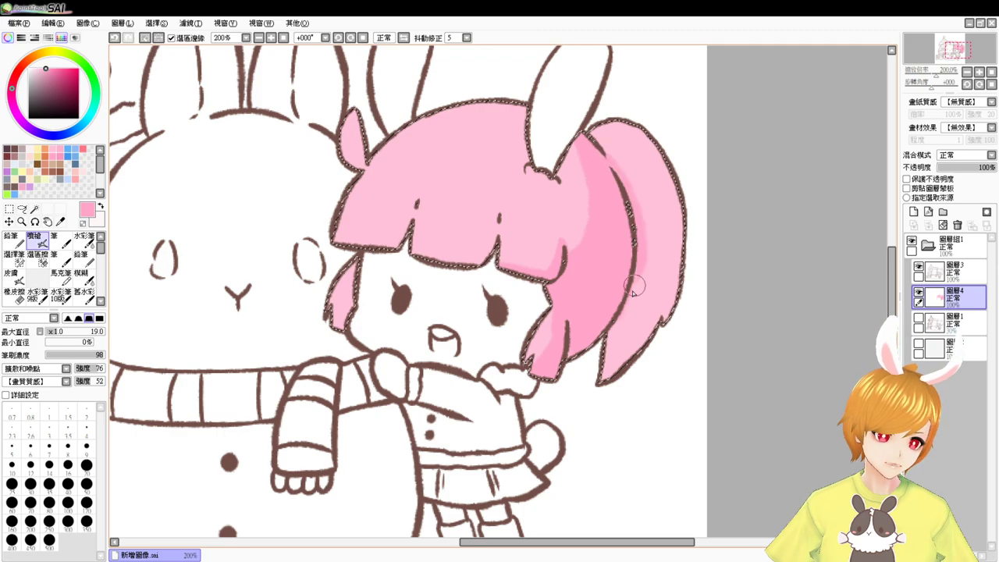
pyautogui.moveTo(644, 249); pyautogui.dragTo(682, 231)
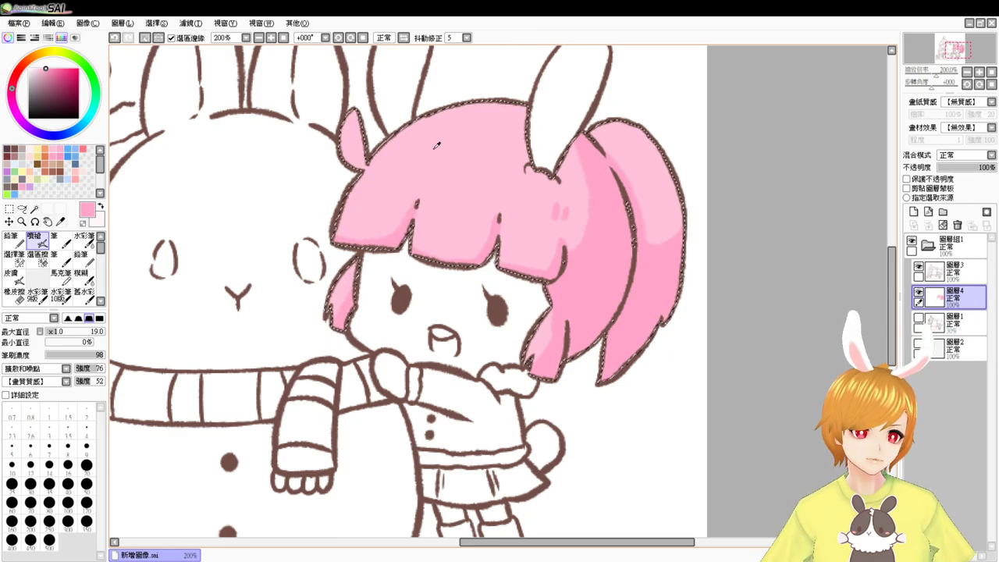
# Step: Paint pale pink round highlights on the crown and fringe of the girl's hair, and clear the selection
pyautogui.keyDown('alt'); pyautogui.click(409, 150); pyautogui.keyUp('alt')
pyautogui.click(35, 69)
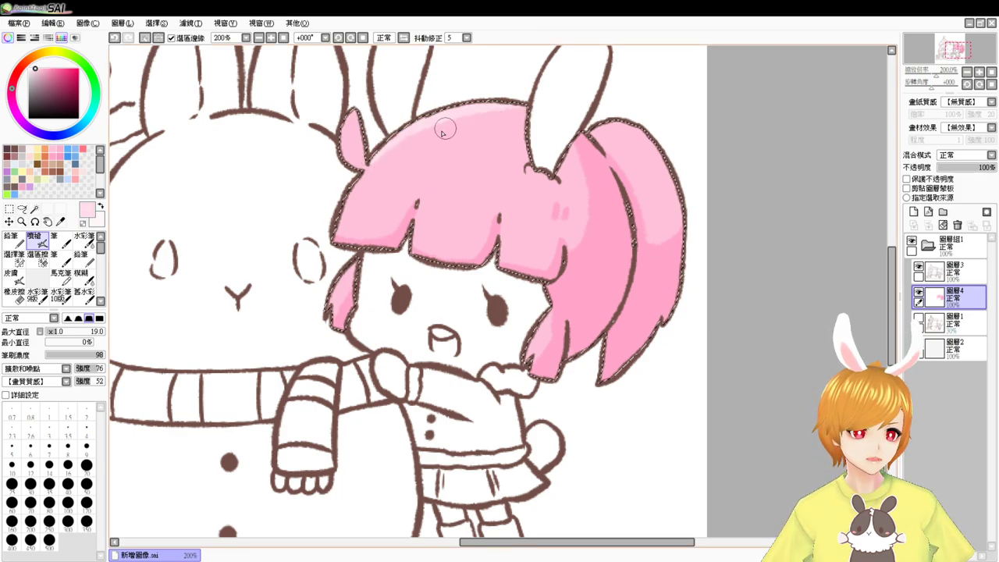
pyautogui.moveTo(446, 129)
pyautogui.mouseDown()
pyautogui.moveTo(453, 145)
pyautogui.moveTo(454, 133)
pyautogui.mouseUp()
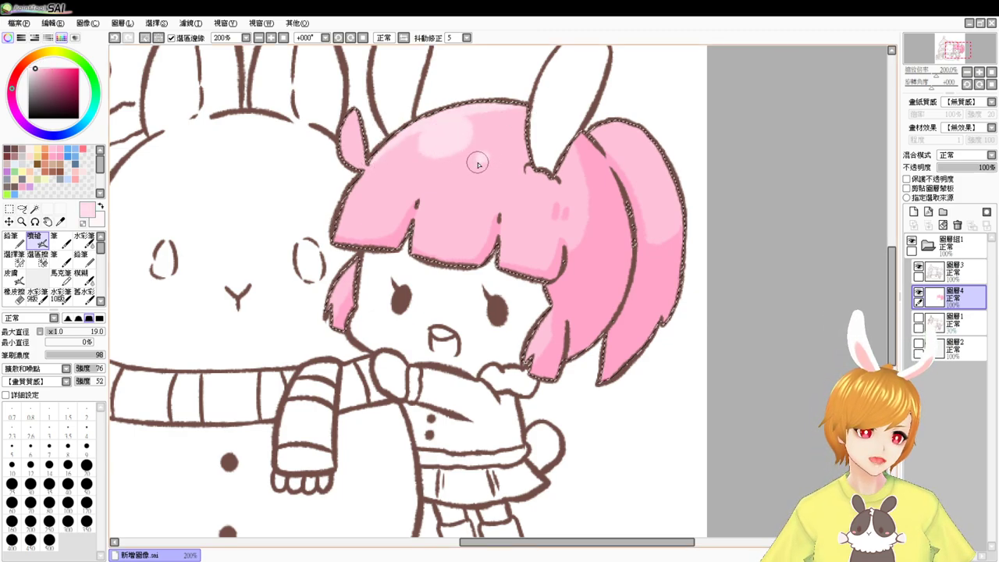
pyautogui.click(483, 157)
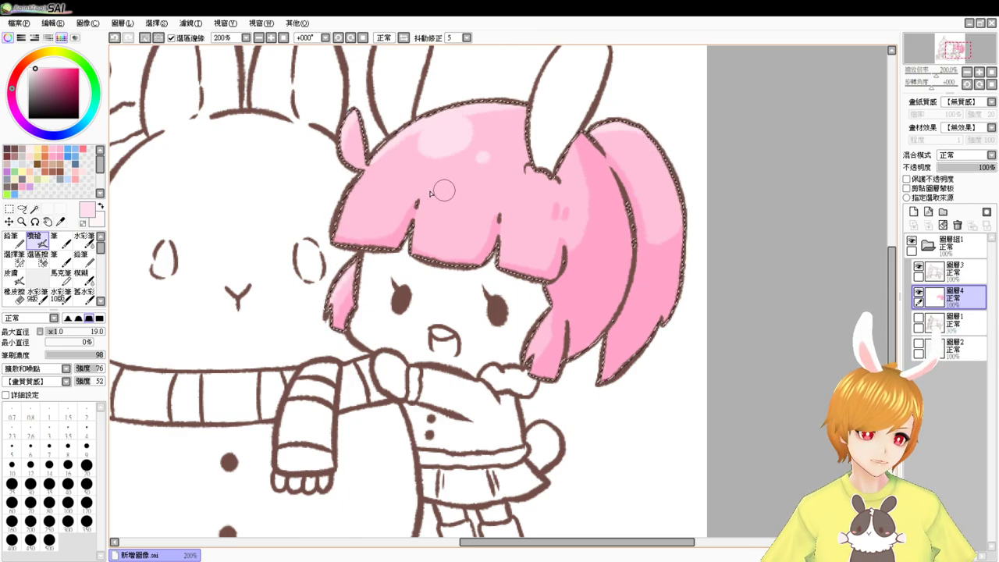
pyautogui.click(353, 205)
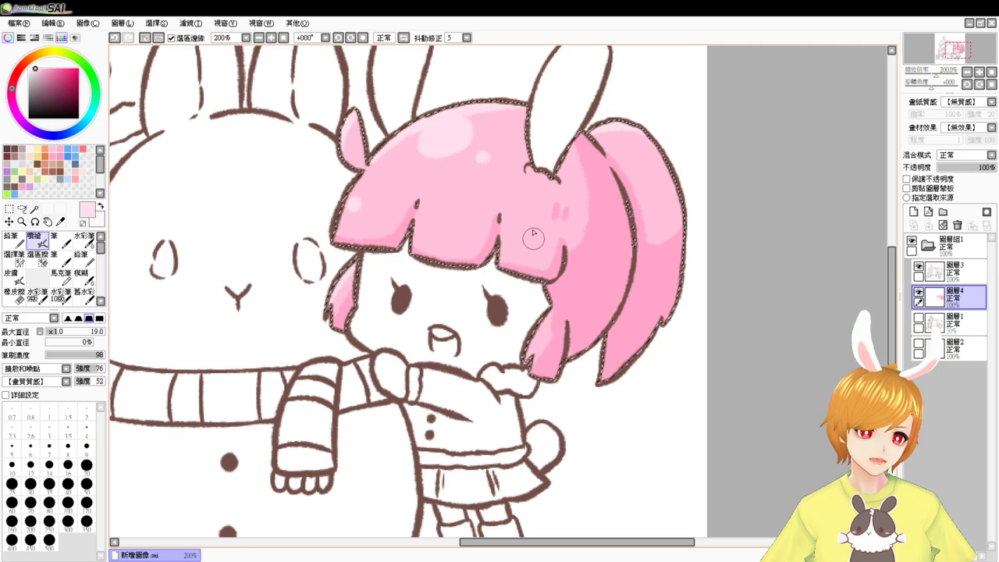
pyautogui.hotkey('ctrl', 'd')
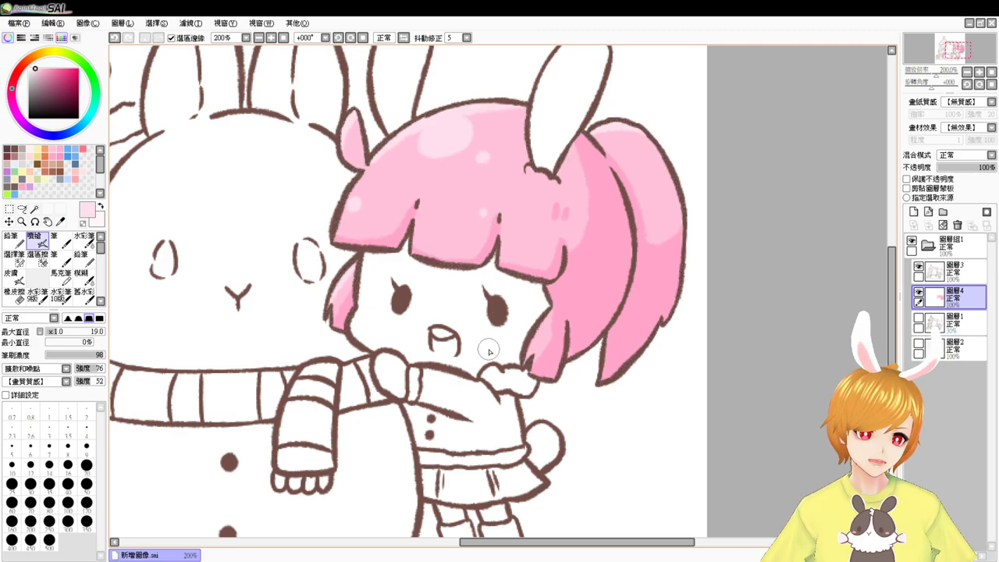
# Step: Add a light pink spot on the shaded back hair and a darker pink spot on the ponytail
pyautogui.click(34, 209)
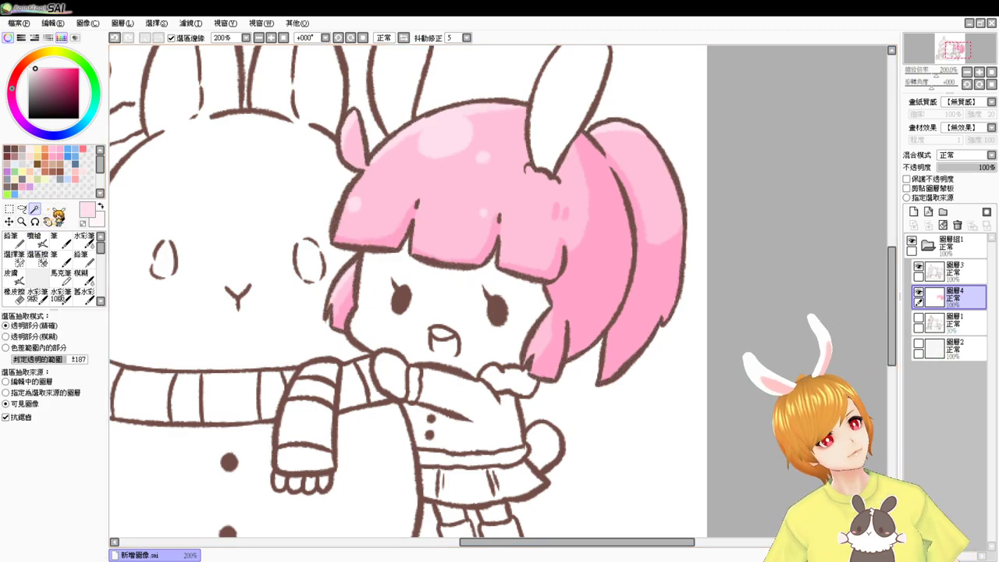
pyautogui.click(39, 69)
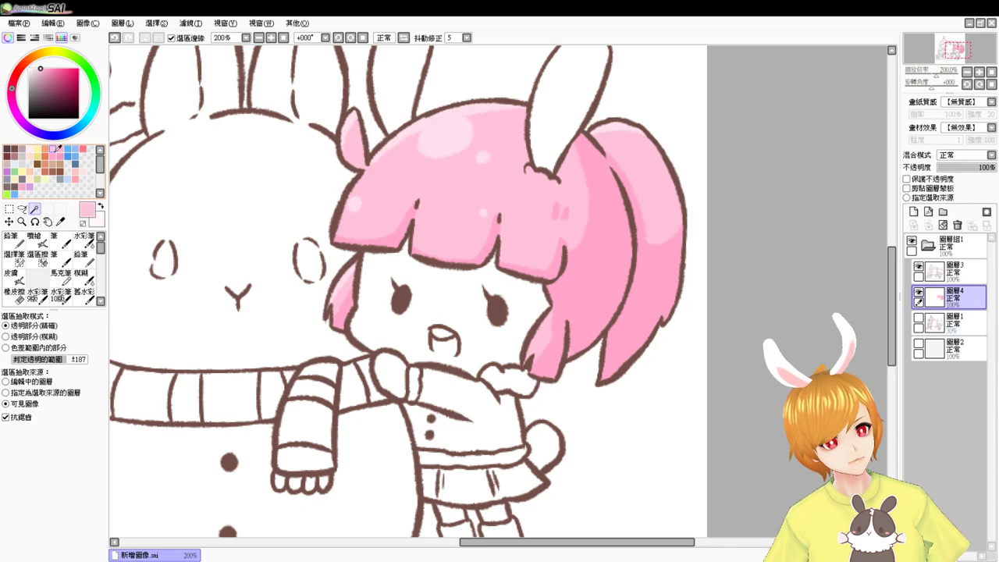
pyautogui.click(44, 242)
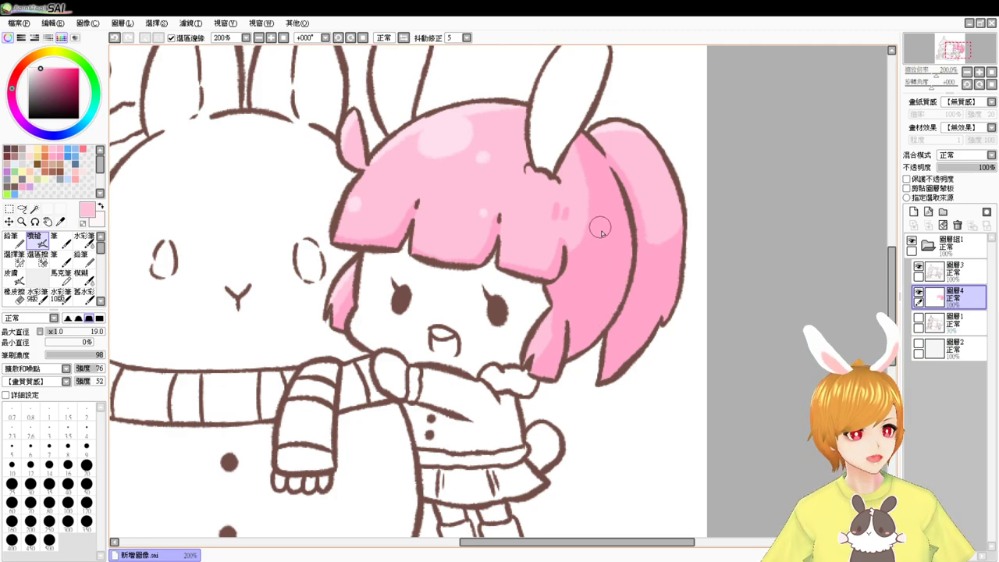
pyautogui.hotkey('ctrl', 'z')
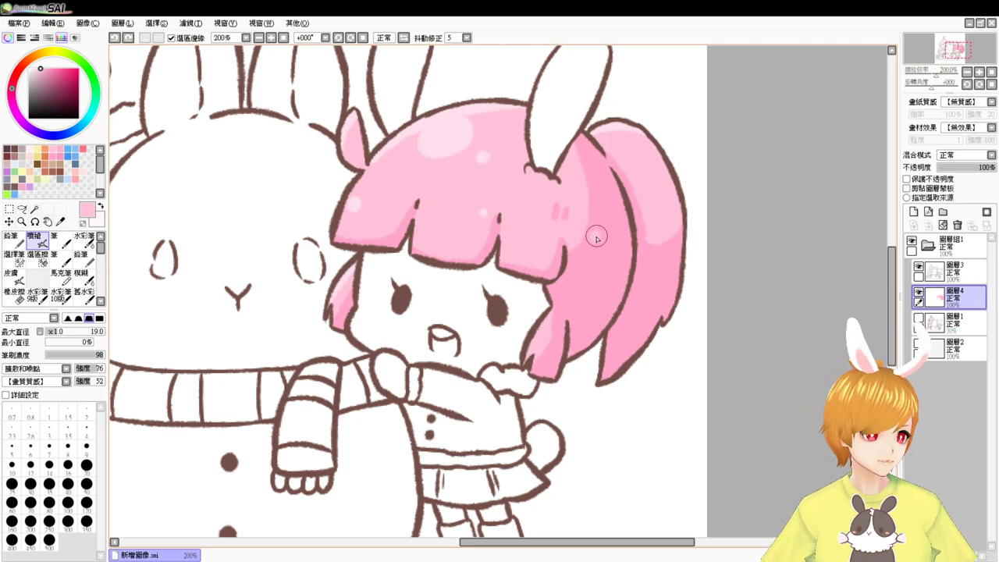
pyautogui.click(596, 236)
pyautogui.hotkey('ctrl', 'z')
pyautogui.moveTo(597, 230)
pyautogui.mouseDown()
pyautogui.moveTo(595, 242)
pyautogui.moveTo(657, 234)
pyautogui.mouseUp()
pyautogui.rightClick(662, 254)
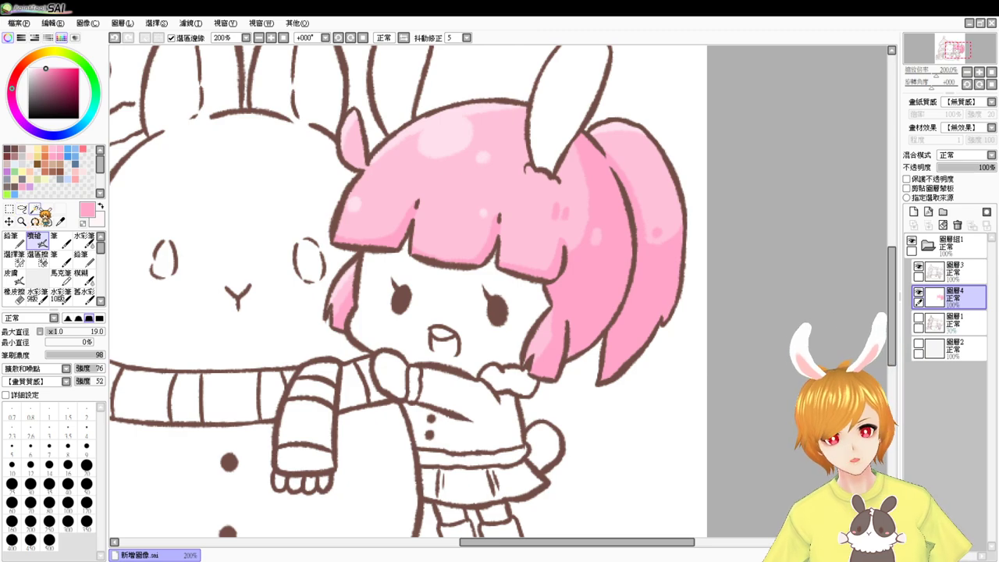
# Step: Select the girl's face area with the Magic Wand
pyautogui.click(34, 209)
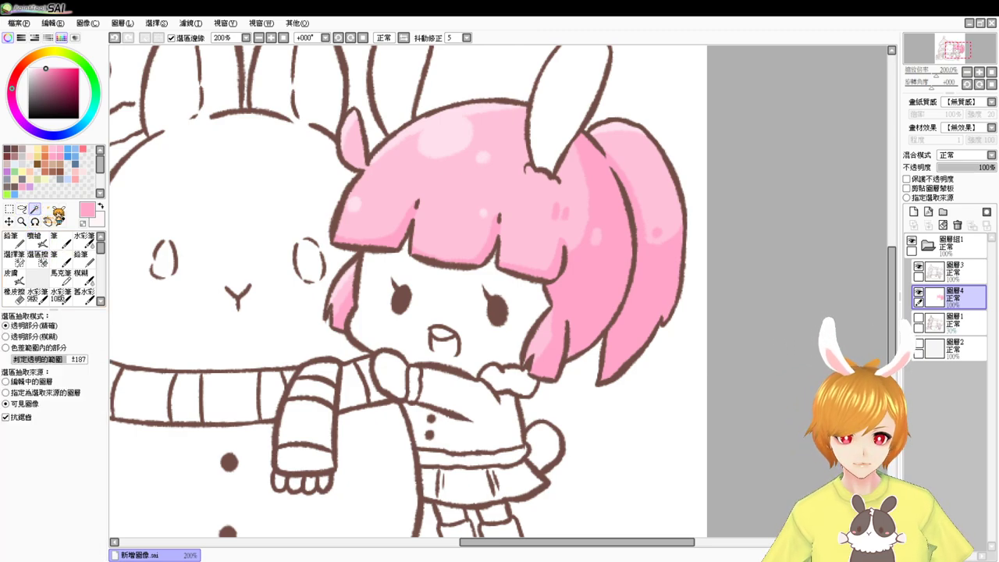
pyautogui.click(456, 286)
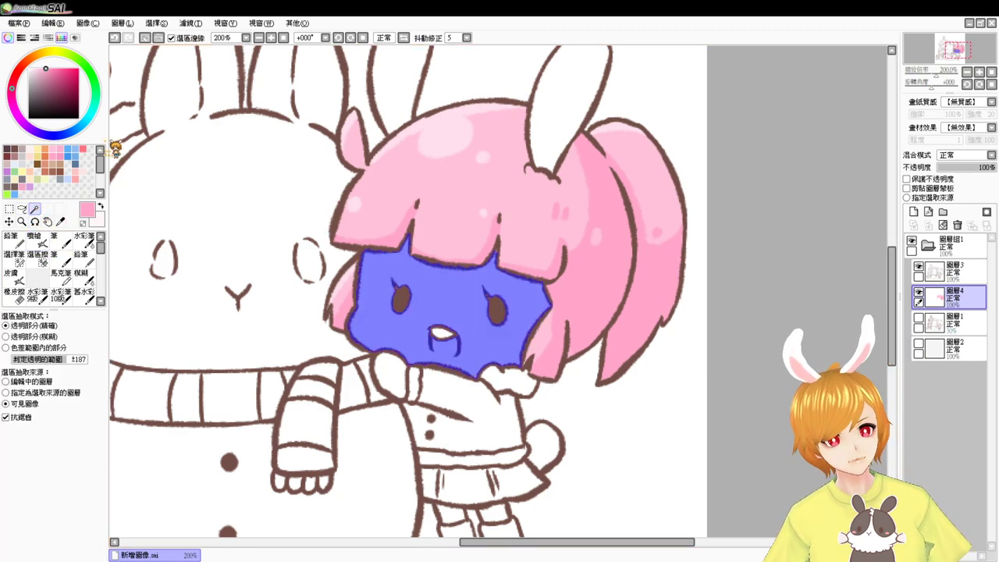
pyautogui.click(452, 515)
pyautogui.click(496, 515)
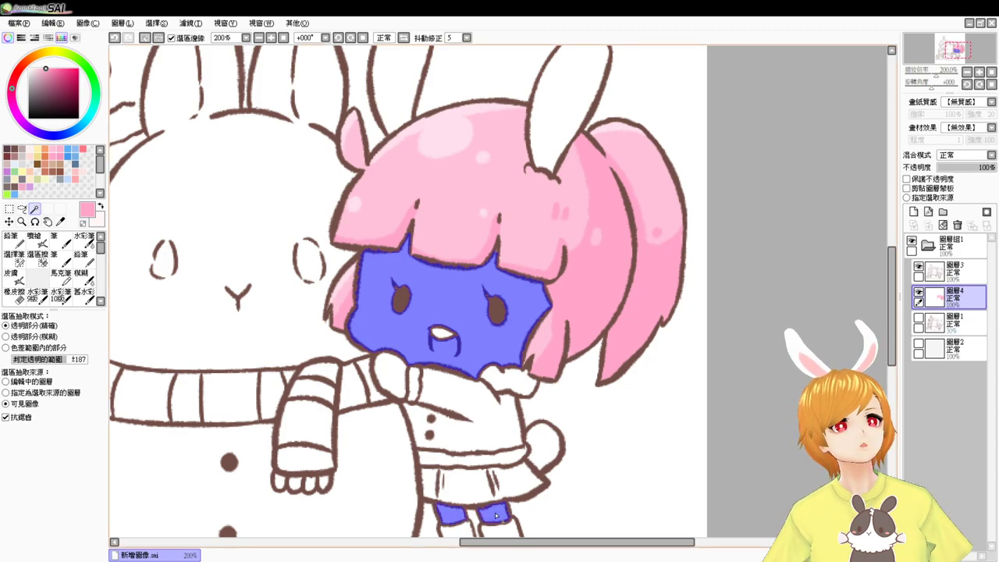
pyautogui.hotkey('ctrl', 'z')
pyautogui.hotkey('ctrl', 'z')
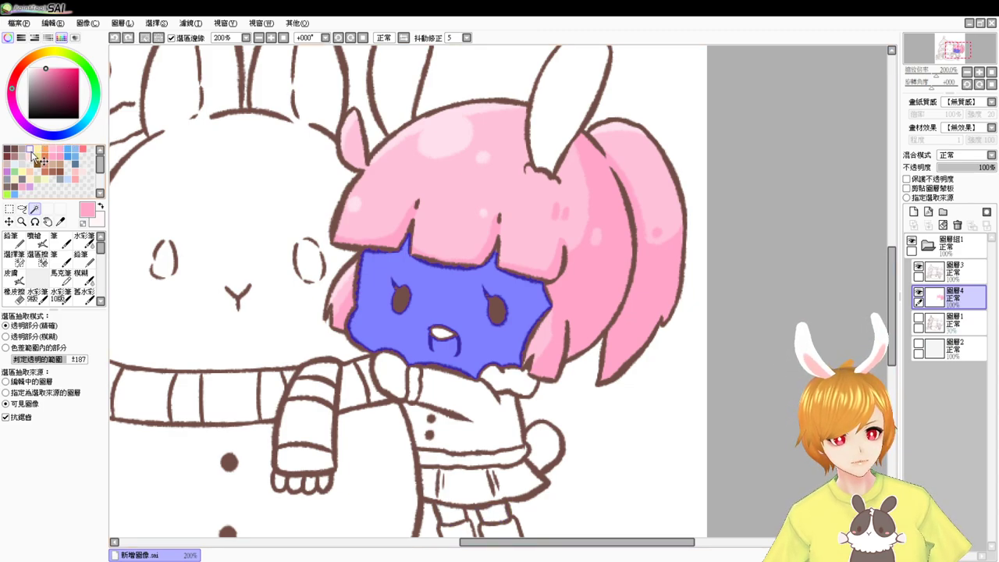
# Step: Fill the girl's face with a pale pink skin tone and airbrush peach shading under the fringe and beside the side hair
pyautogui.click(32, 157)
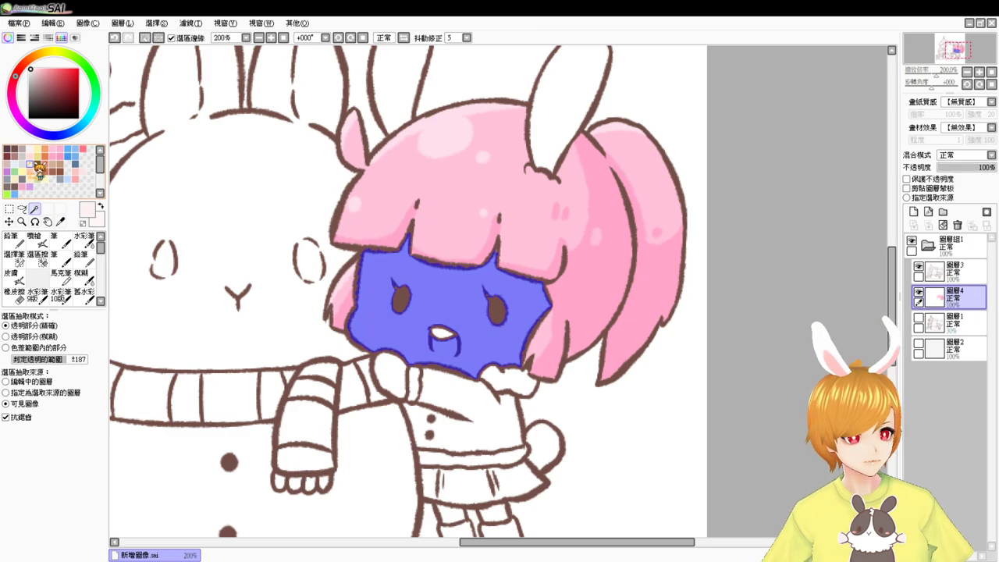
pyautogui.click(34, 181)
pyautogui.click(39, 234)
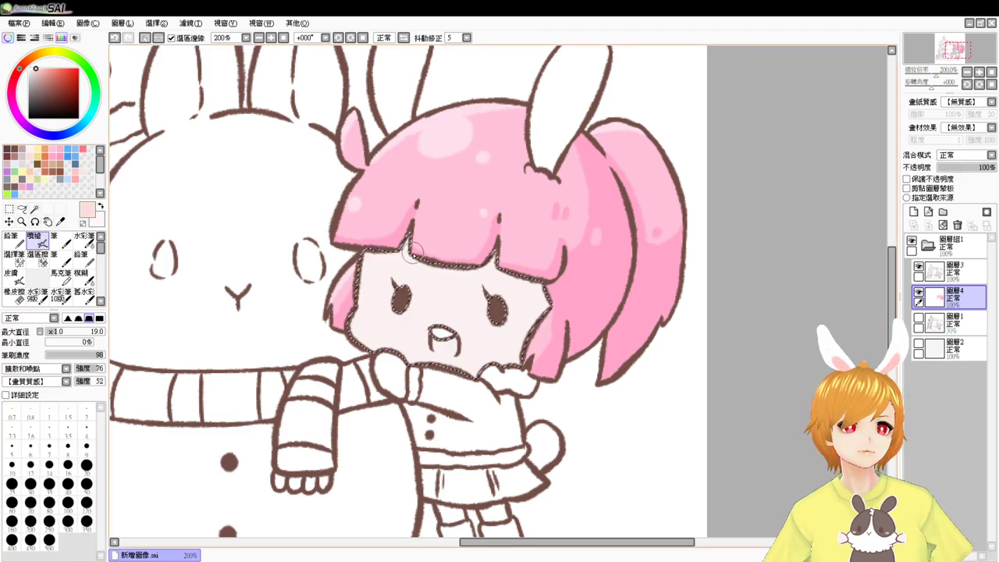
pyautogui.moveTo(430, 250); pyautogui.dragTo(360, 251)
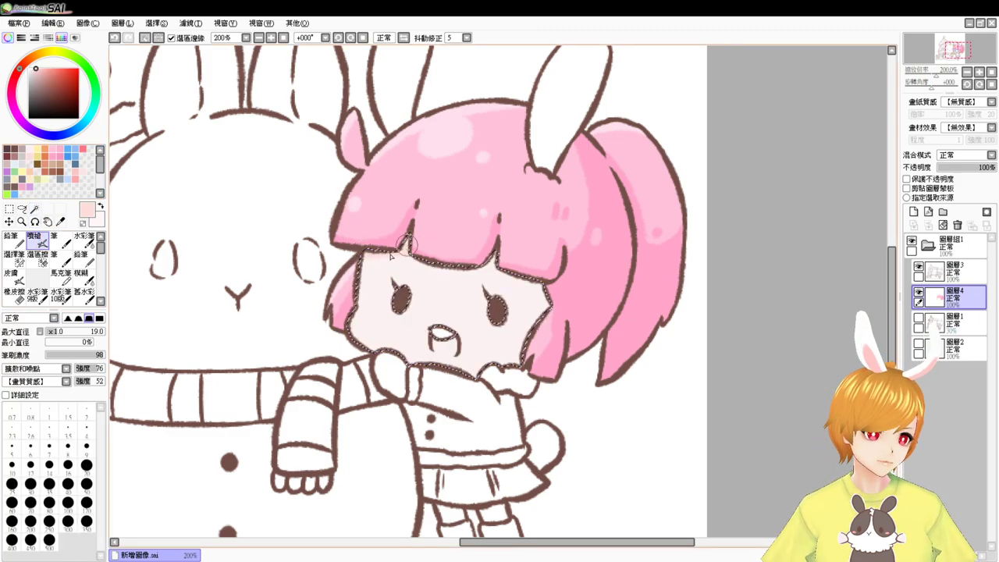
pyautogui.moveTo(470, 263)
pyautogui.mouseDown()
pyautogui.moveTo(401, 257)
pyautogui.moveTo(466, 271)
pyautogui.moveTo(526, 266)
pyautogui.moveTo(480, 255)
pyautogui.moveTo(504, 263)
pyautogui.moveTo(521, 290)
pyautogui.moveTo(490, 271)
pyautogui.moveTo(545, 309)
pyautogui.moveTo(520, 267)
pyautogui.moveTo(540, 274)
pyautogui.moveTo(522, 280)
pyautogui.moveTo(528, 352)
pyautogui.moveTo(531, 324)
pyautogui.moveTo(536, 347)
pyautogui.mouseUp()
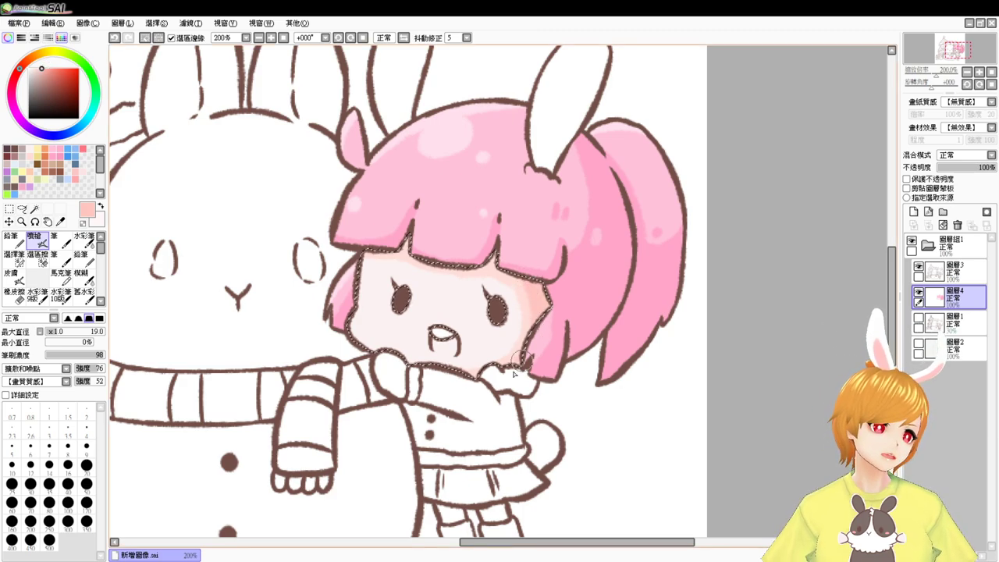
# Step: Blend the peach shading into the face with the watercolour brush at size 29, sampling skin tones and keeping the face selected
pyautogui.click(84, 237)
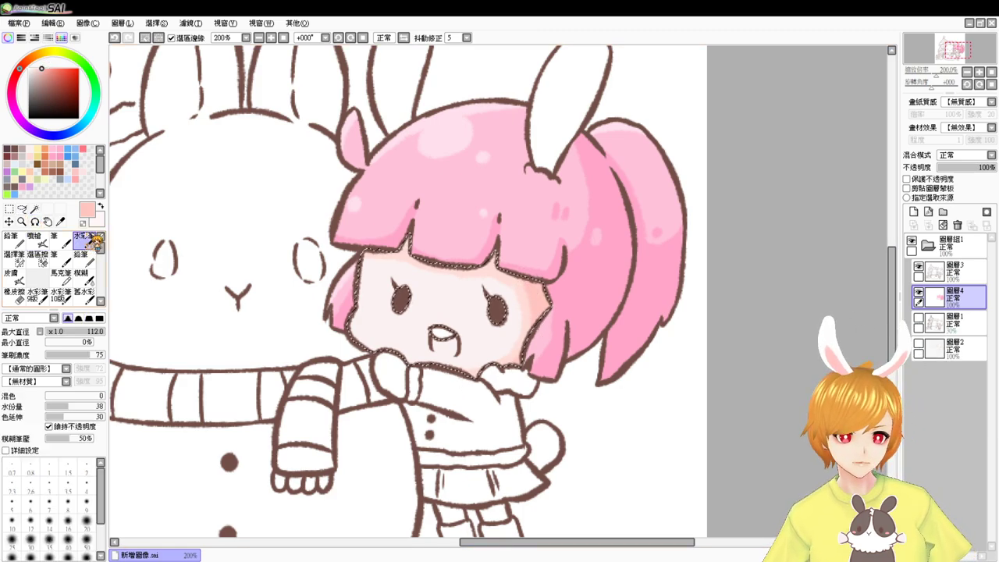
pyautogui.keyDown('alt'); pyautogui.click(514, 279); pyautogui.keyUp('alt')
pyautogui.moveTo(513, 284); pyautogui.dragTo(477, 288)
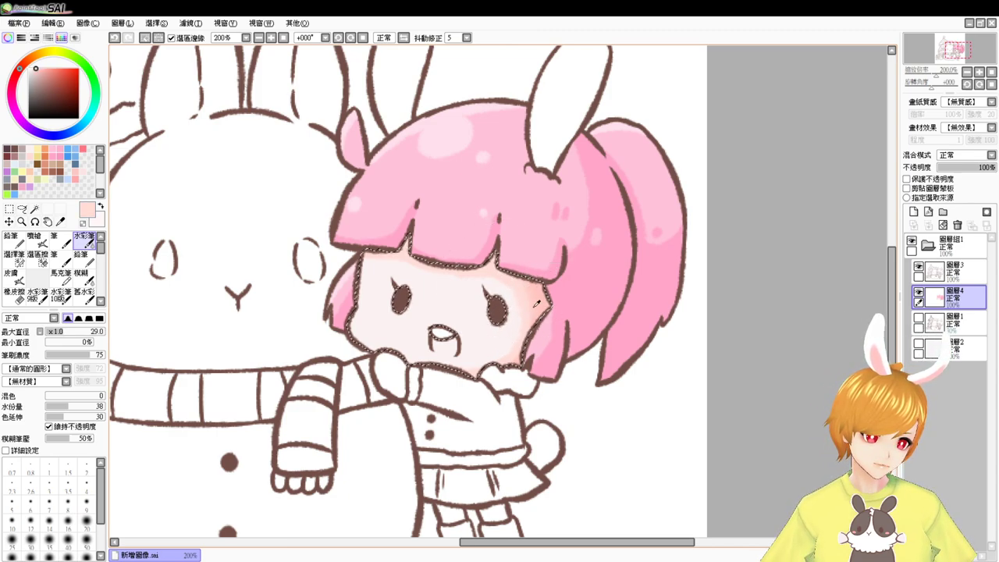
pyautogui.keyDown('alt'); pyautogui.click(523, 296); pyautogui.keyUp('alt')
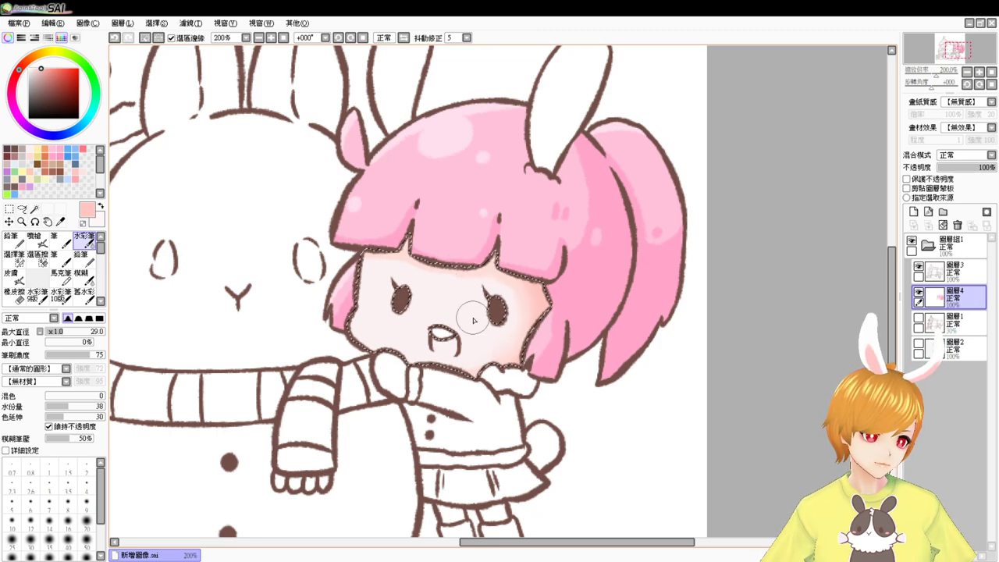
pyautogui.hotkey('ctrl', 'd')
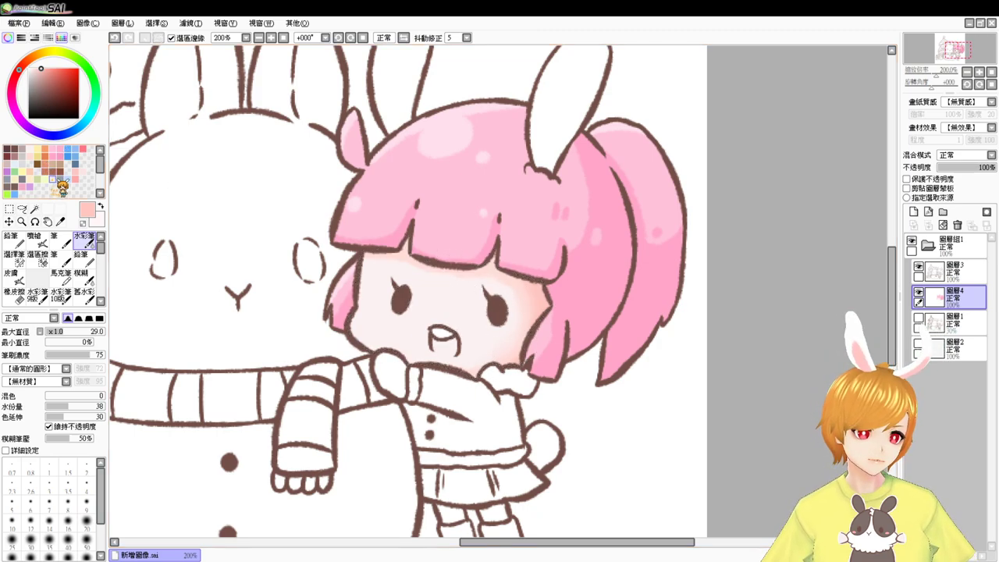
pyautogui.hotkey('ctrl', 'z')
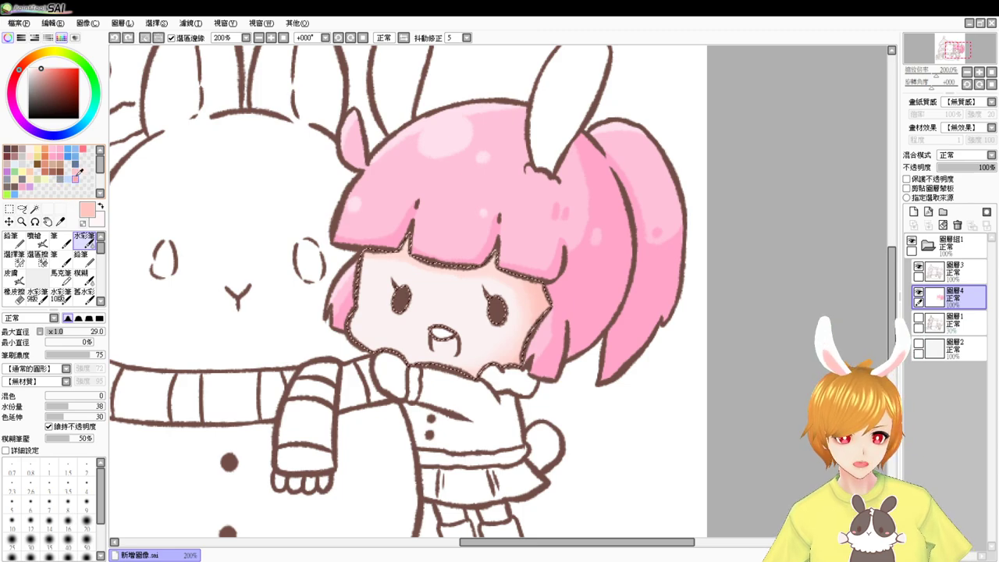
# Step: Airbrush the inside of the girl's mouth in coral pink at size 12, and clear the selection
pyautogui.click(76, 179)
pyautogui.click(35, 239)
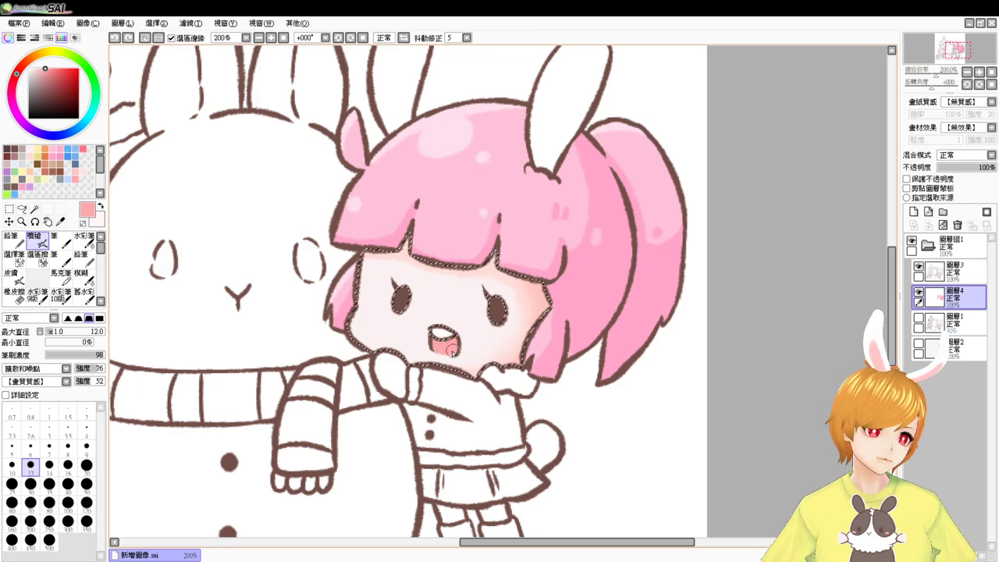
pyautogui.moveTo(452, 353)
pyautogui.mouseDown()
pyautogui.moveTo(421, 457)
pyautogui.moveTo(448, 348)
pyautogui.mouseUp()
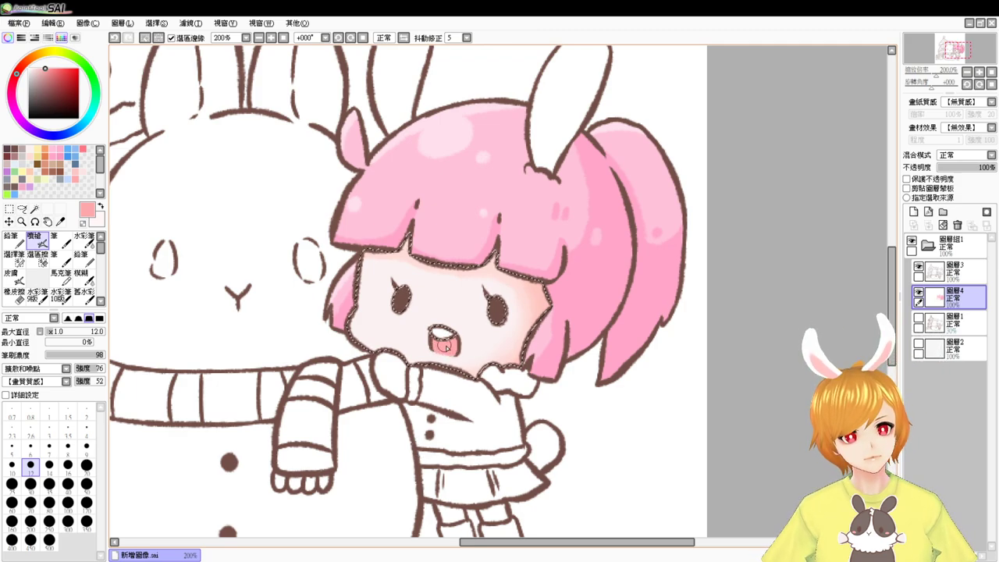
pyautogui.hotkey('ctrl', 'd')
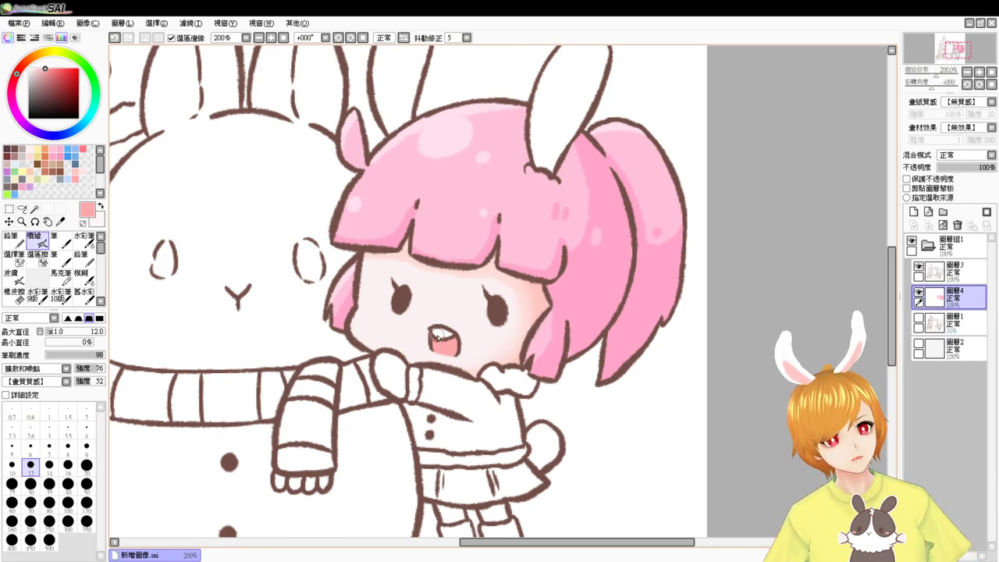
# Step: Select the girl's upper teeth, both rabbit ears, the round tail and both sleeve cuffs with the Magic Wand
pyautogui.click(35, 210)
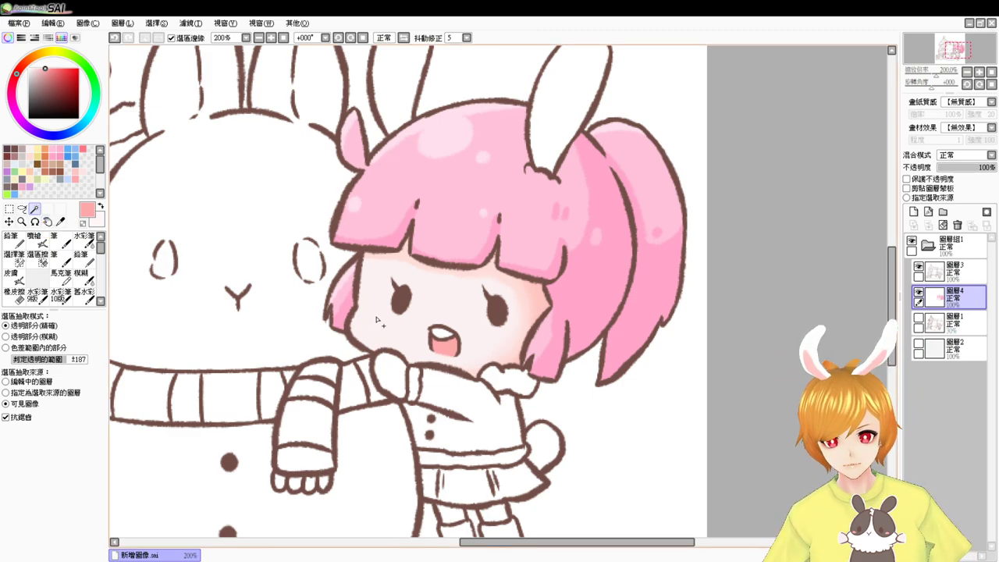
pyautogui.click(441, 331)
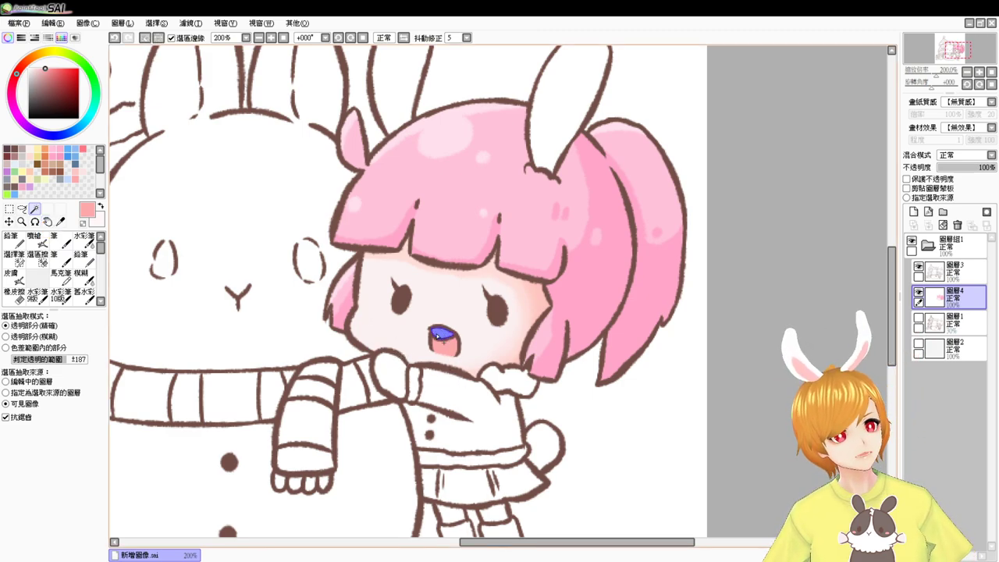
pyautogui.click(398, 86)
pyautogui.click(566, 101)
pyautogui.click(543, 441)
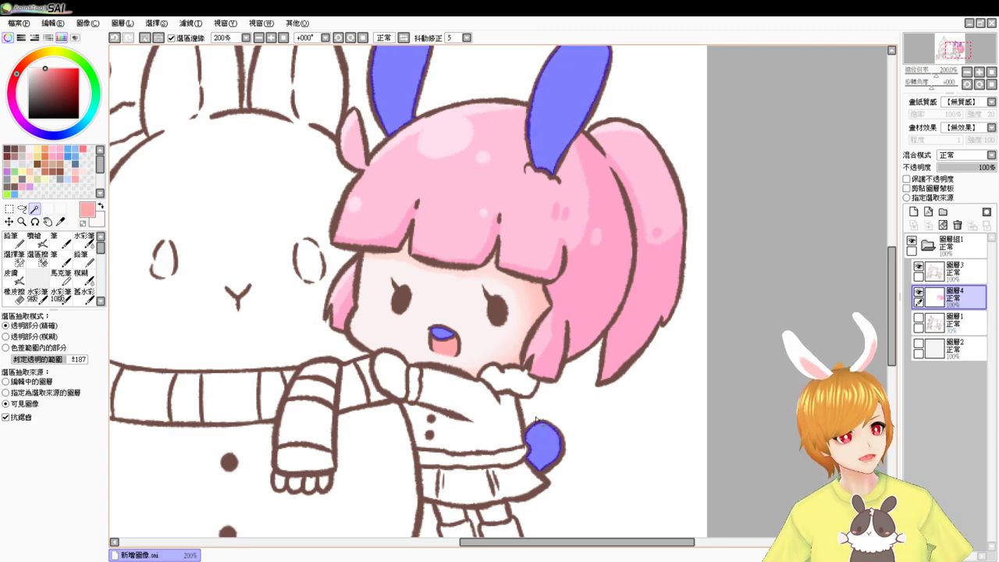
pyautogui.click(515, 380)
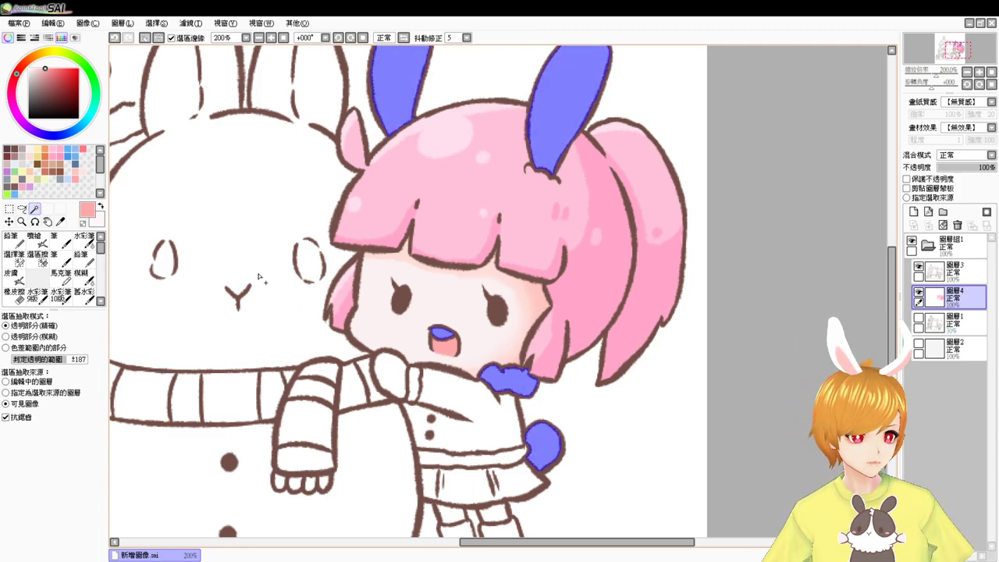
pyautogui.click(413, 380)
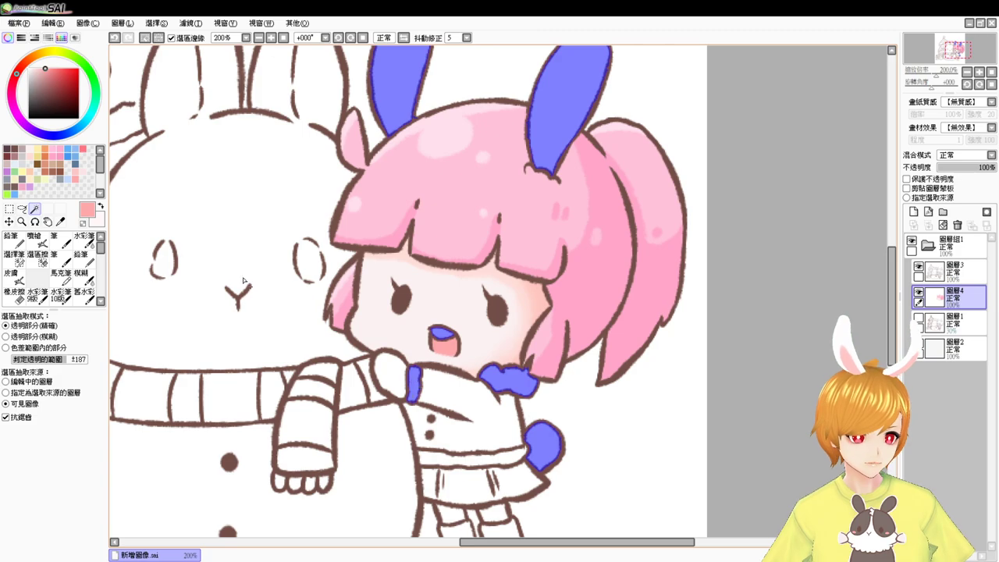
# Step: Airbrush pale blue shading at the bases of the girl's rabbit ears at size 15, undoing the excess strokes
pyautogui.moveTo(46, 70); pyautogui.dragTo(26, 55)
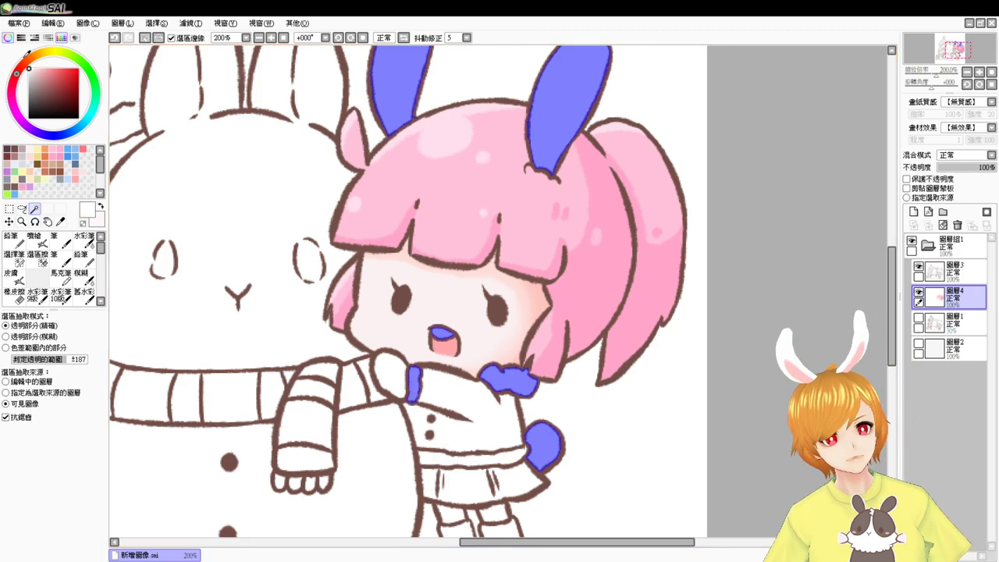
pyautogui.click(21, 162)
pyautogui.click(34, 238)
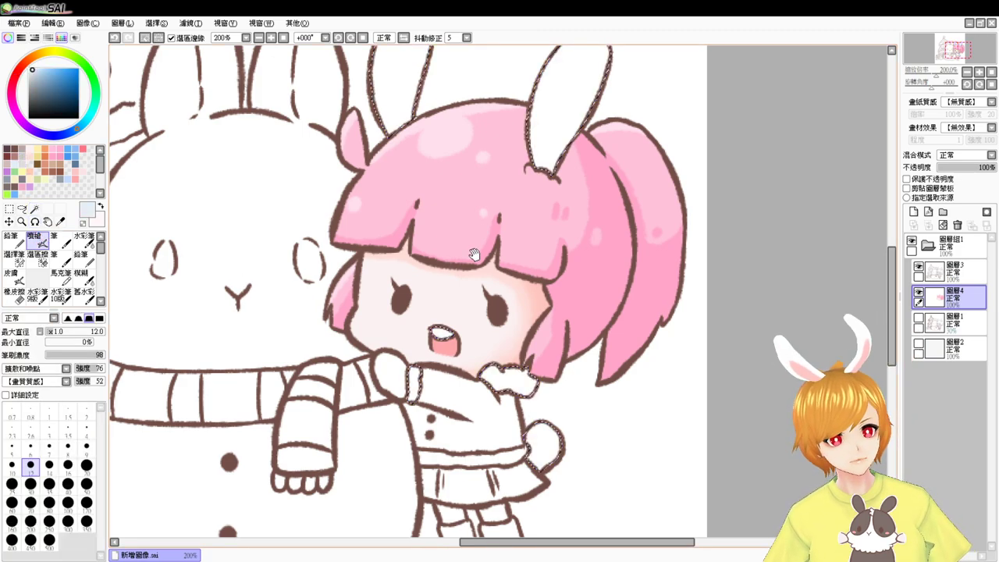
pyautogui.moveTo(474, 254); pyautogui.dragTo(464, 318)
pyautogui.press(']')
pyautogui.press(']')
pyautogui.press(']')
pyautogui.moveTo(557, 211); pyautogui.dragTo(528, 246)
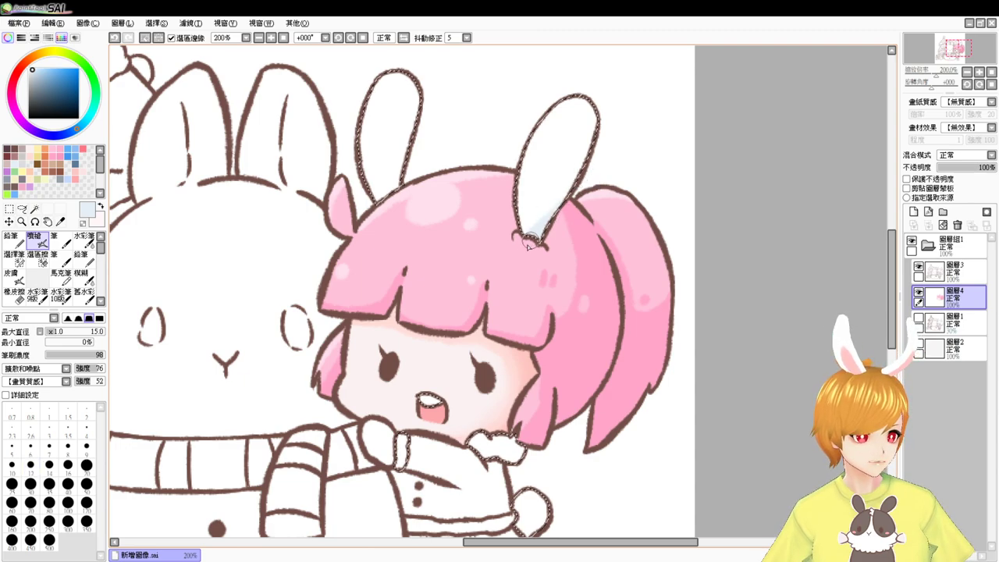
pyautogui.moveTo(414, 158)
pyautogui.mouseDown()
pyautogui.moveTo(394, 205)
pyautogui.moveTo(418, 142)
pyautogui.moveTo(391, 210)
pyautogui.mouseUp()
pyautogui.hotkey('ctrl', 'z')
pyautogui.hotkey('ctrl', 'z')
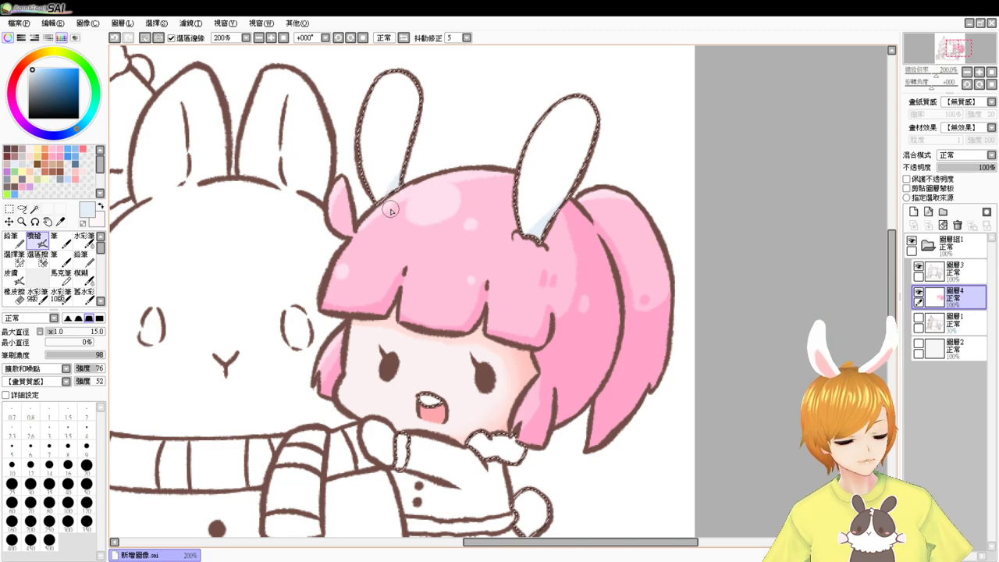
# Step: Shade both sleeve cuffs and the lower edge of the round tail in pale blue, and clear the selection
pyautogui.moveTo(406, 453); pyautogui.dragTo(400, 465)
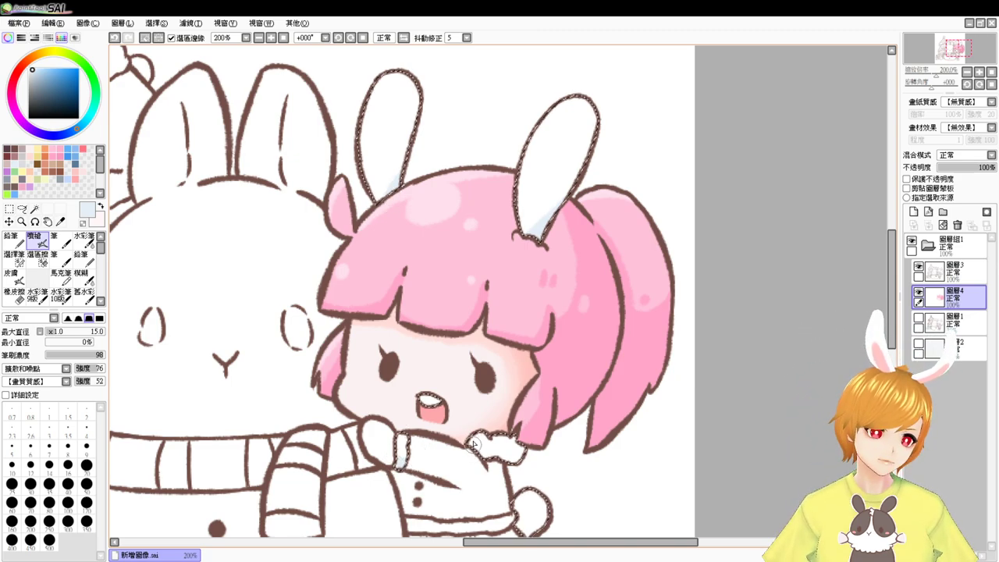
pyautogui.moveTo(473, 445); pyautogui.dragTo(492, 459)
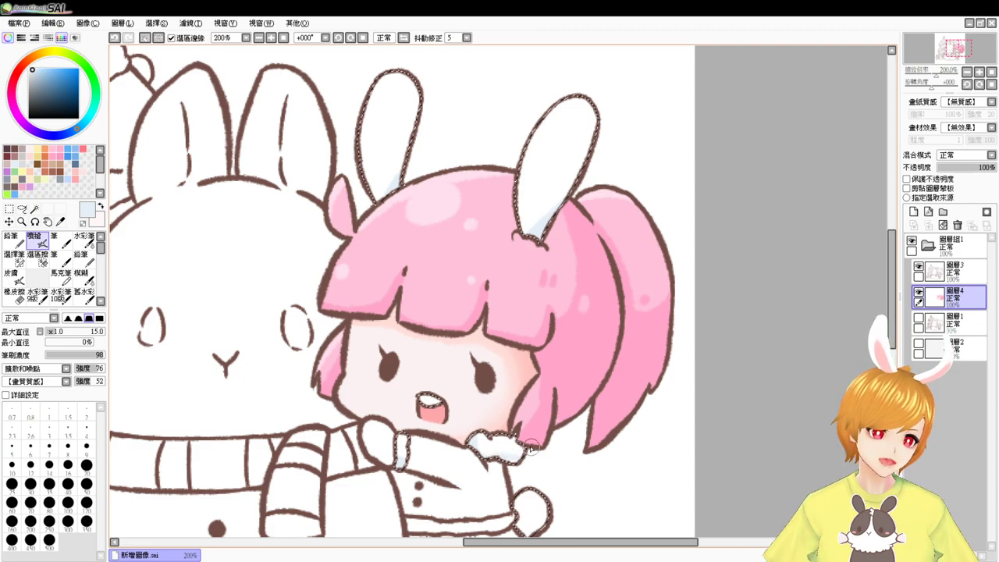
pyautogui.hotkey('ctrl', 'd')
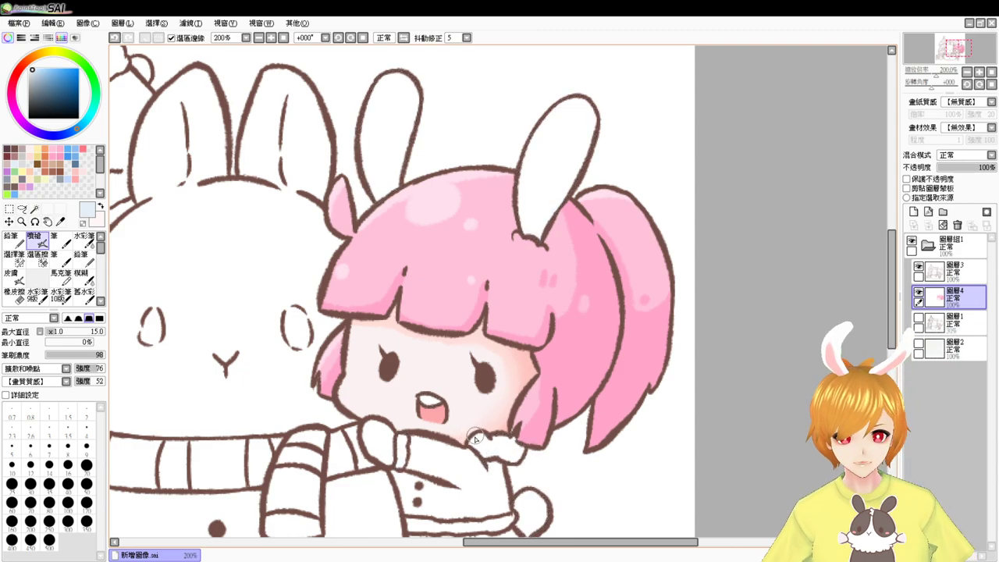
pyautogui.hotkey('ctrl', 'z')
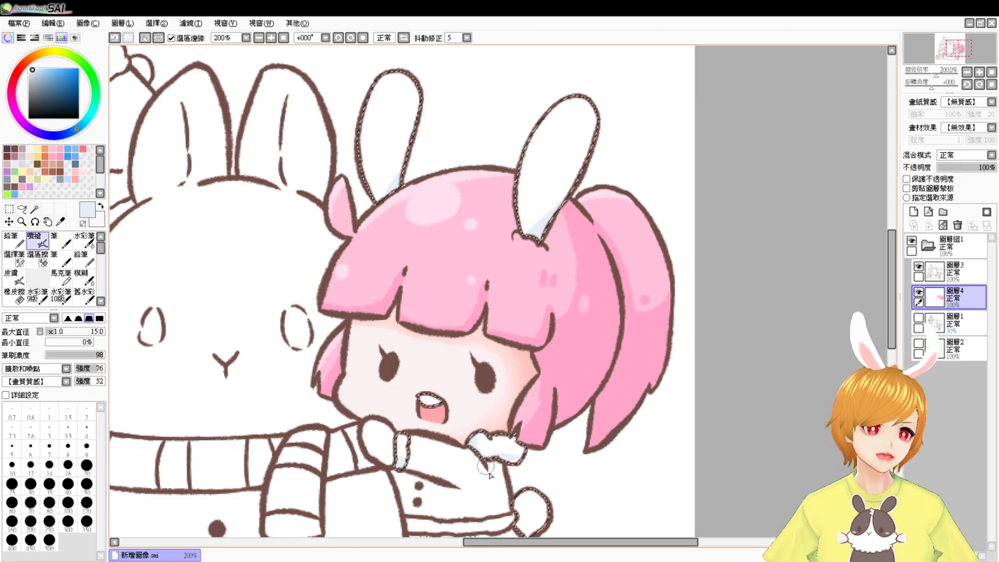
pyautogui.moveTo(557, 458); pyautogui.dragTo(545, 402)
pyautogui.moveTo(509, 439); pyautogui.dragTo(510, 461)
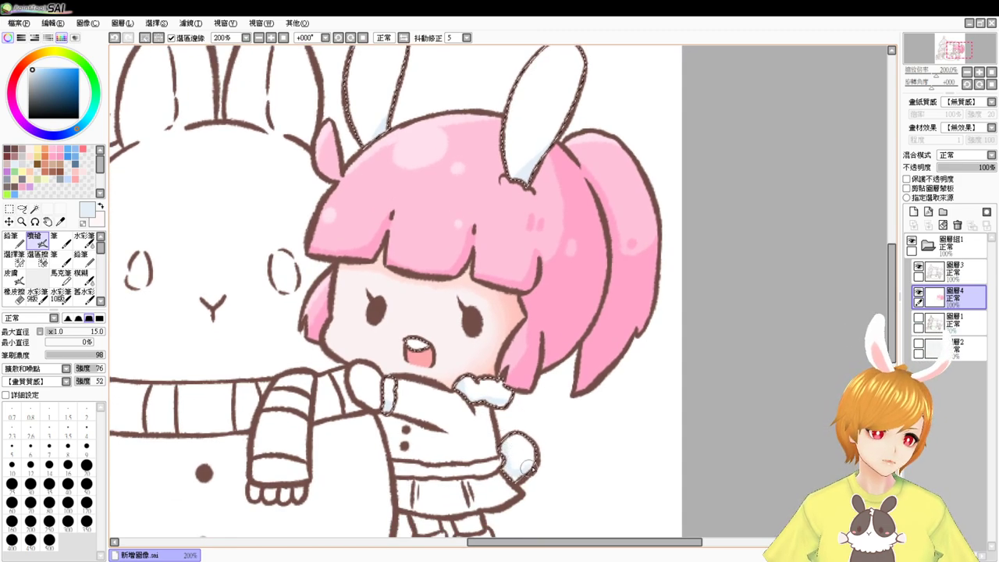
pyautogui.hotkey('ctrl', 'd')
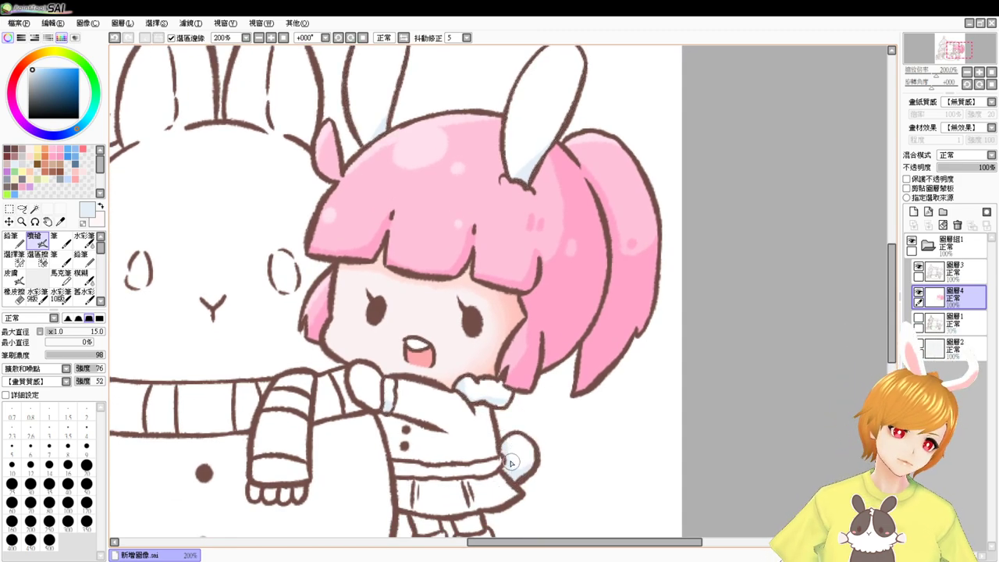
pyautogui.hotkey('ctrl', 'z')
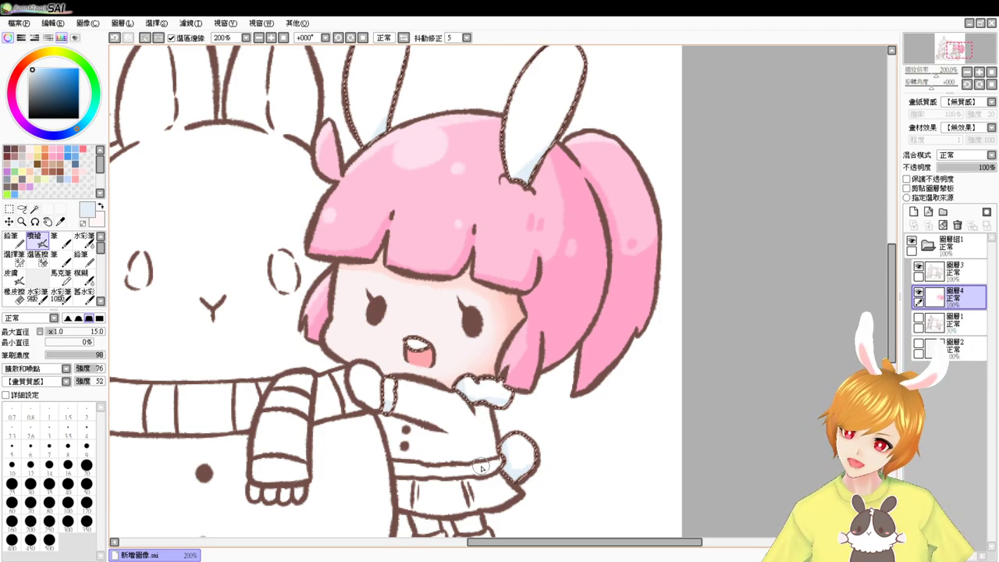
pyautogui.hotkey('ctrl', 'd')
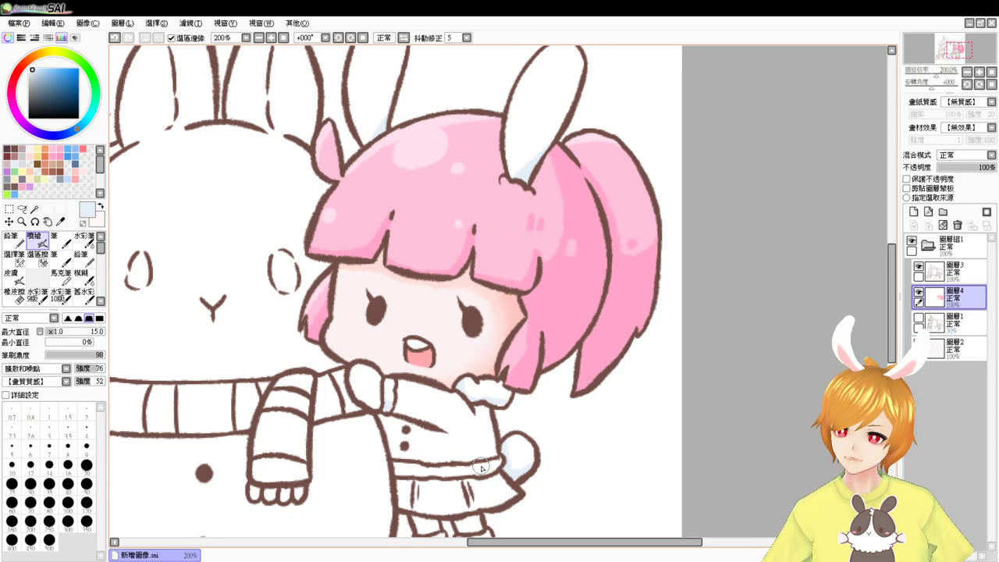
# Step: Select the girl's mitten resting on the snow rabbit's scarf with the Magic Wand
pyautogui.click(34, 209)
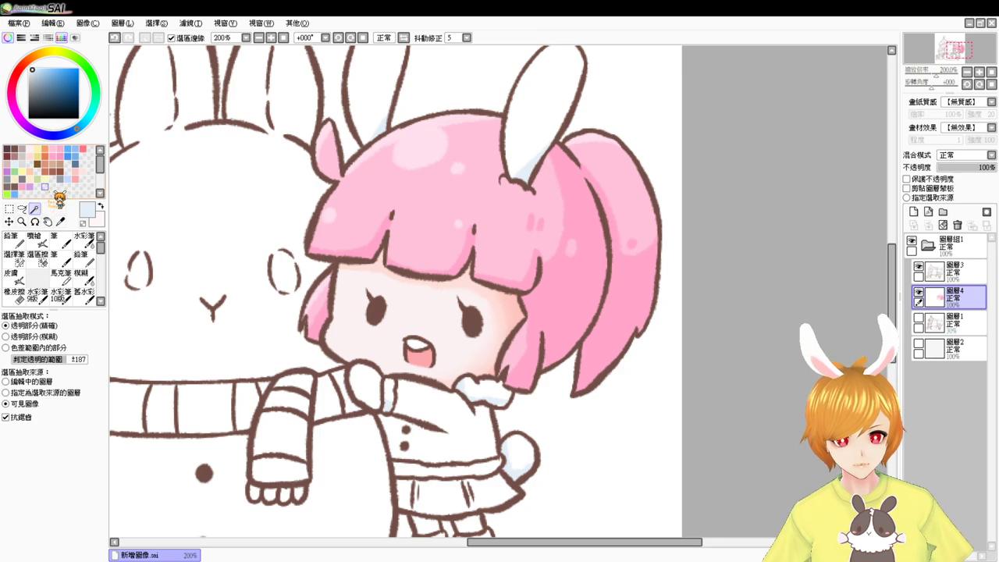
pyautogui.click(376, 382)
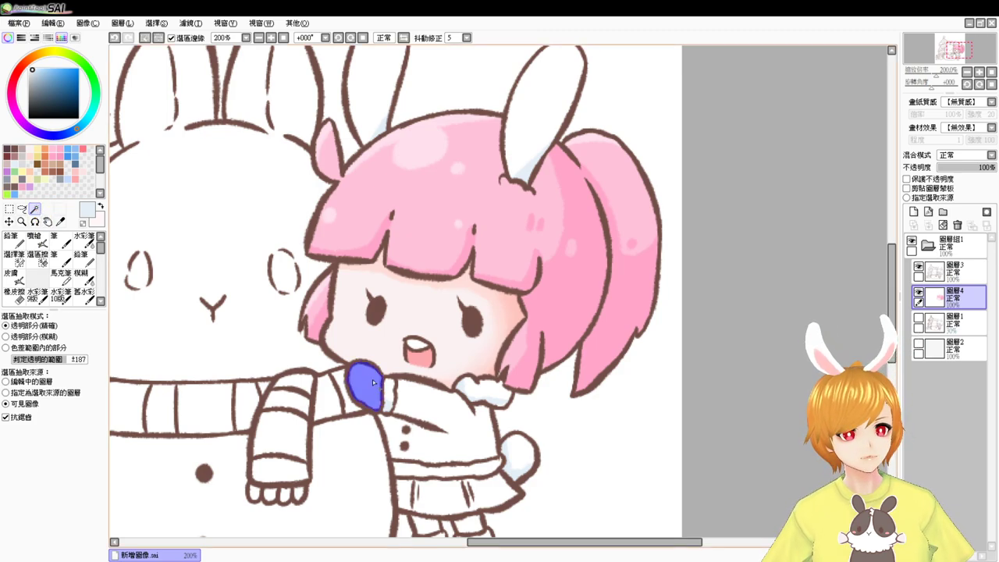
pyautogui.moveTo(394, 428); pyautogui.dragTo(392, 372)
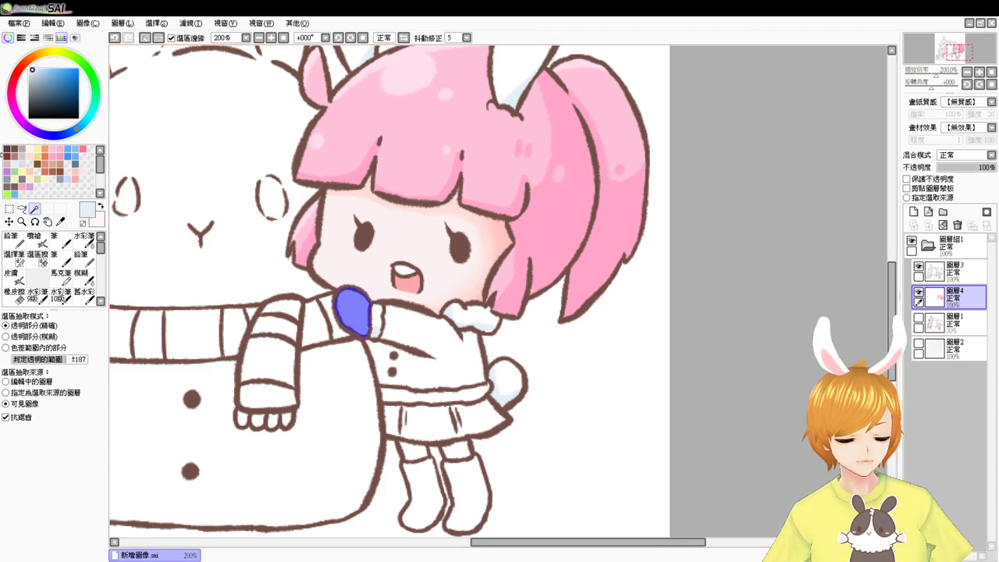
# Step: Try colouring the selected mitten tan with darker brown airbrush shading, and undo that colouring
pyautogui.click(55, 165)
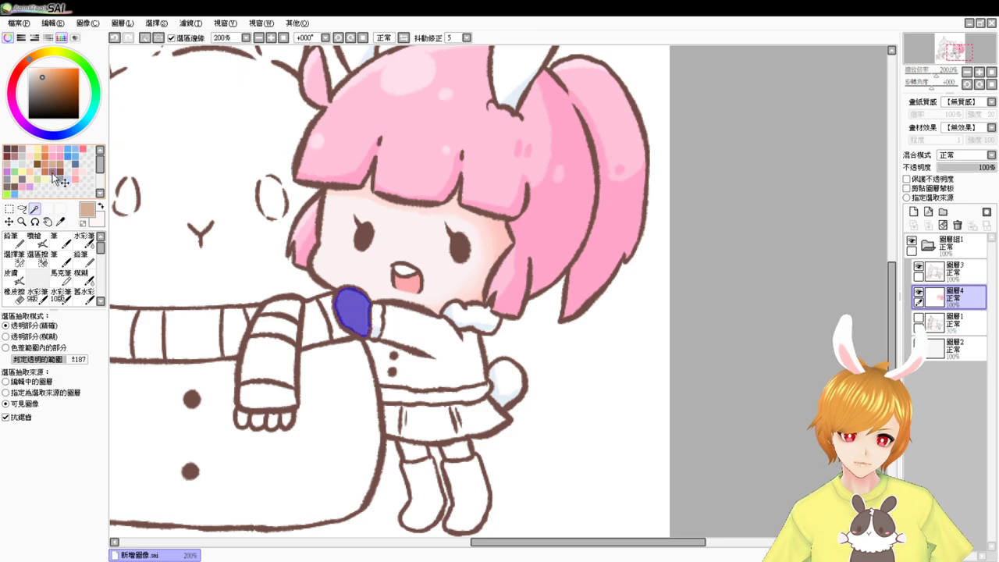
pyautogui.click(60, 173)
pyautogui.click(35, 236)
pyautogui.moveTo(349, 280)
pyautogui.mouseDown()
pyautogui.moveTo(355, 320)
pyautogui.moveTo(344, 324)
pyautogui.moveTo(363, 326)
pyautogui.moveTo(351, 321)
pyautogui.mouseUp()
pyautogui.hotkey('ctrl', 'z')
pyautogui.hotkey('ctrl', 'z')
pyautogui.hotkey('ctrl', 'z')
pyautogui.hotkey('ctrl', 'z')
pyautogui.hotkey('ctrl', 'z')
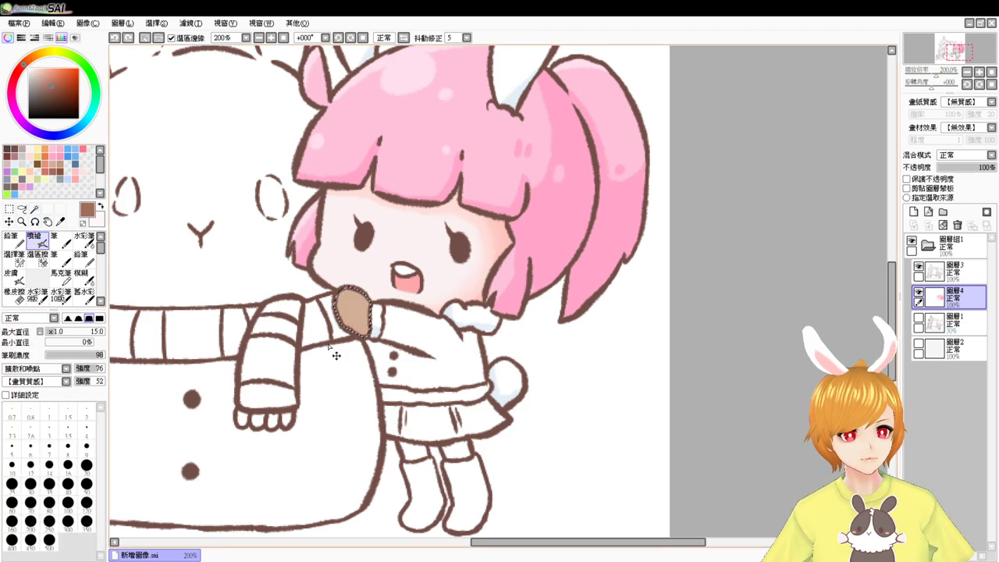
# Step: Fill the selected mitten with light tan, airbrush darker tan shading over part of it, and clear the selection
pyautogui.click(53, 162)
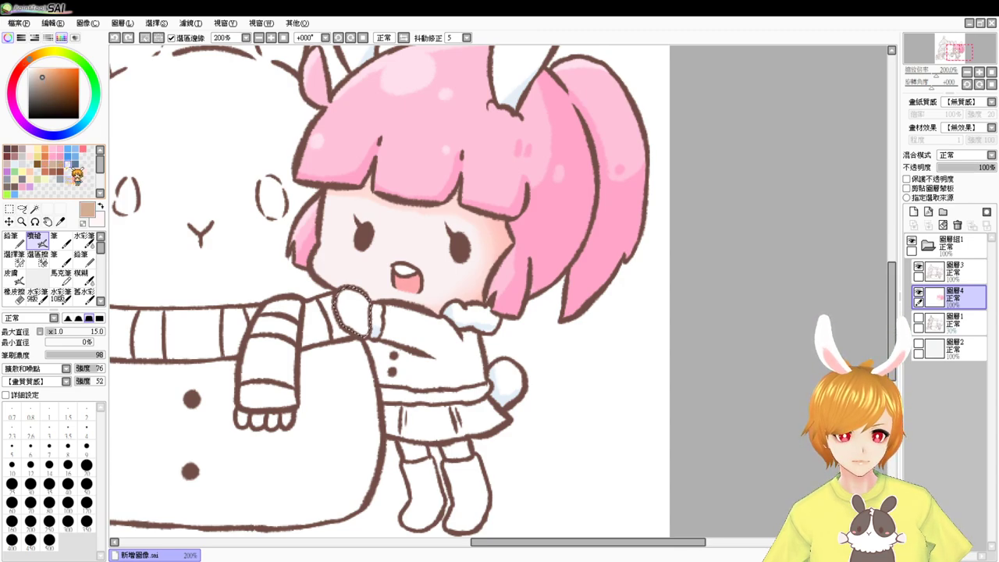
pyautogui.hotkey('ctrl', 'f')
pyautogui.click(60, 165)
pyautogui.moveTo(330, 309)
pyautogui.mouseDown()
pyautogui.moveTo(374, 324)
pyautogui.moveTo(349, 328)
pyautogui.moveTo(372, 346)
pyautogui.mouseUp()
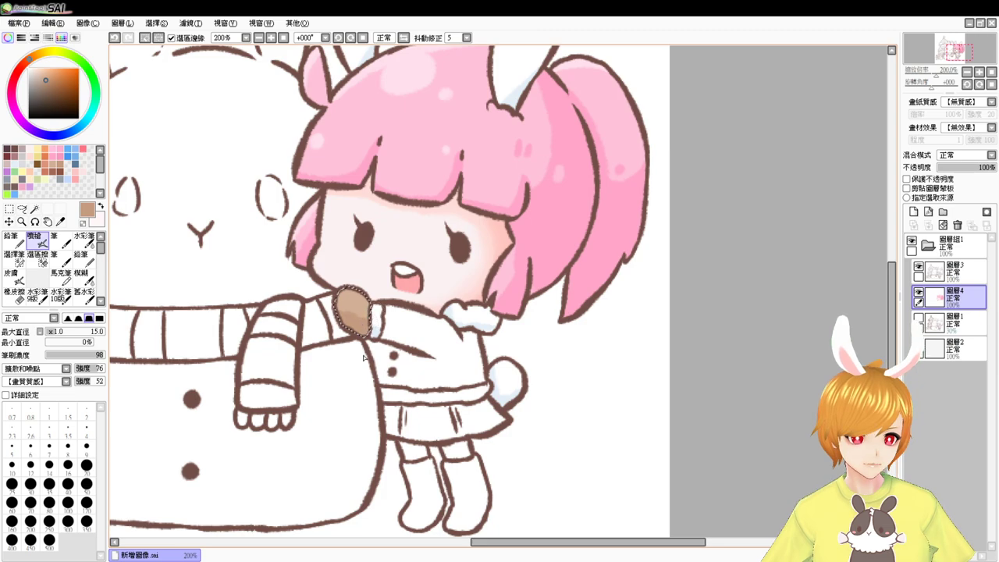
pyautogui.hotkey('ctrl', 'd')
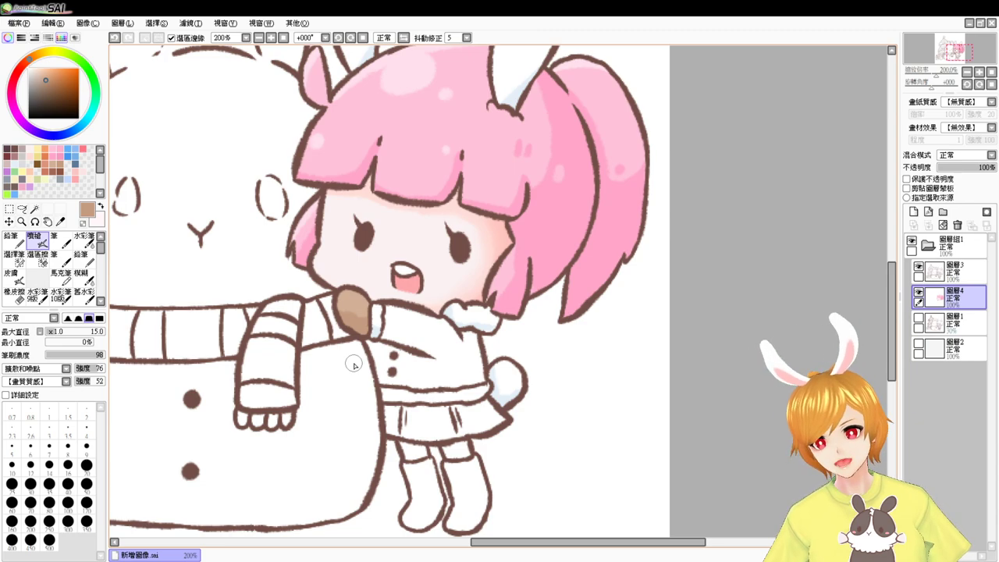
# Step: Select the girl's coat with the Magic Wand, fill it with pink, and set the airbrush size to 14
pyautogui.click(34, 209)
pyautogui.click(439, 351)
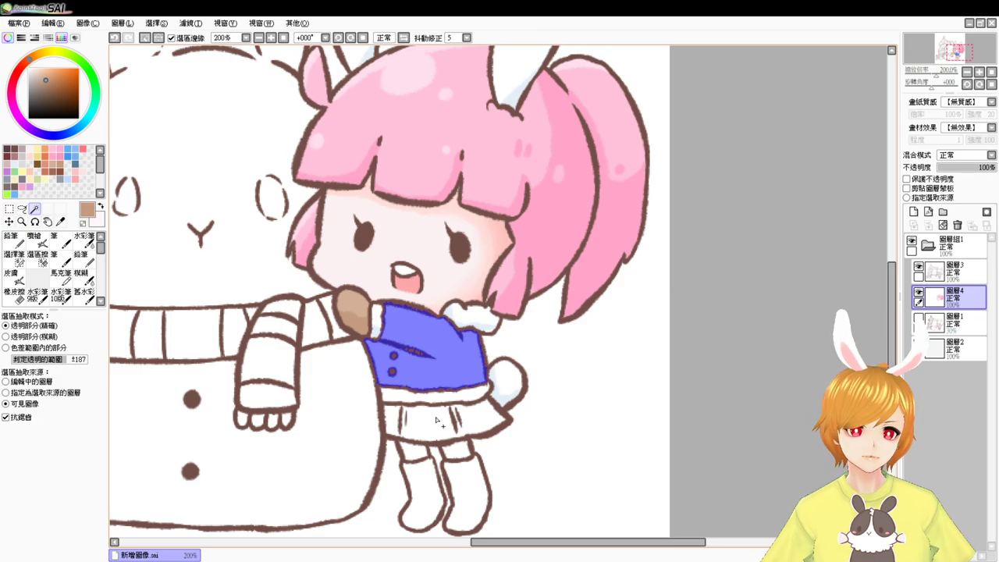
pyautogui.click(58, 150)
pyautogui.hotkey('ctrl', 'f')
pyautogui.click(60, 158)
pyautogui.click(37, 239)
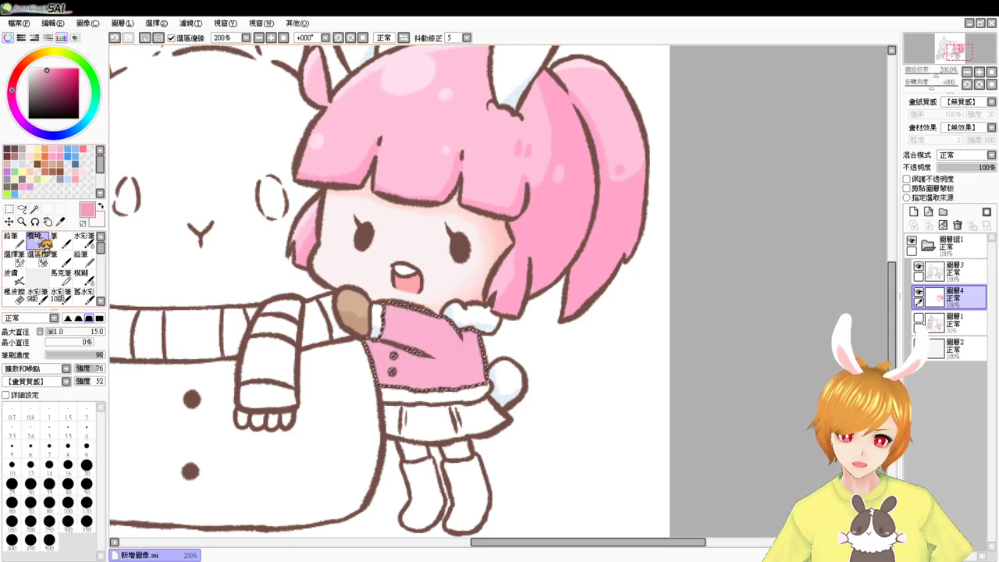
pyautogui.press('[')
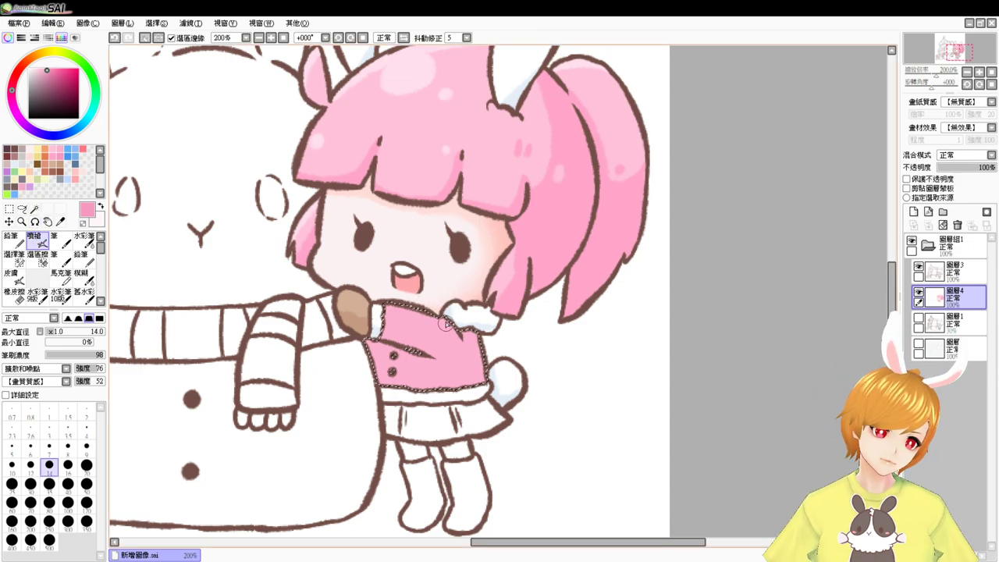
# Step: Recolour the coat salmon pink with darker salmon airbrush shading, and clear the selection
pyautogui.click(76, 180)
pyautogui.hotkey('ctrl', 'f')
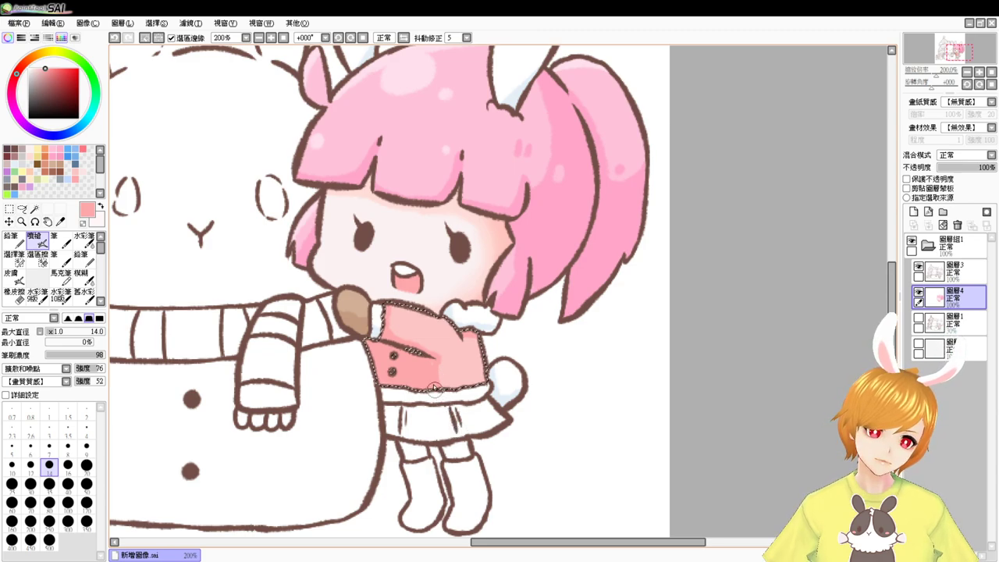
pyautogui.hotkey('ctrl', 'd')
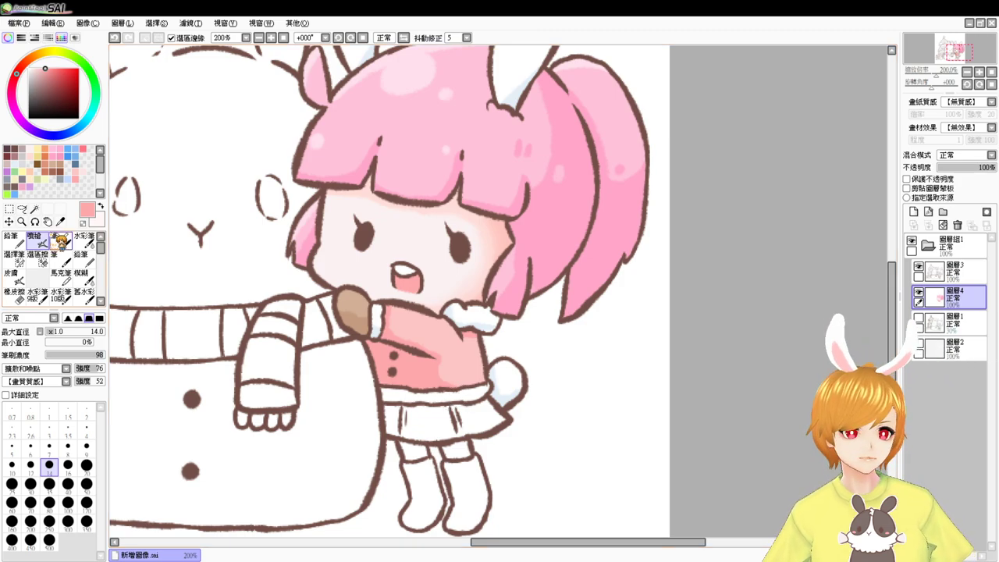
# Step: Select the white trim along the coat's hem, airbrush pale blue shading on it, and clear the selection
pyautogui.click(35, 209)
pyautogui.click(447, 400)
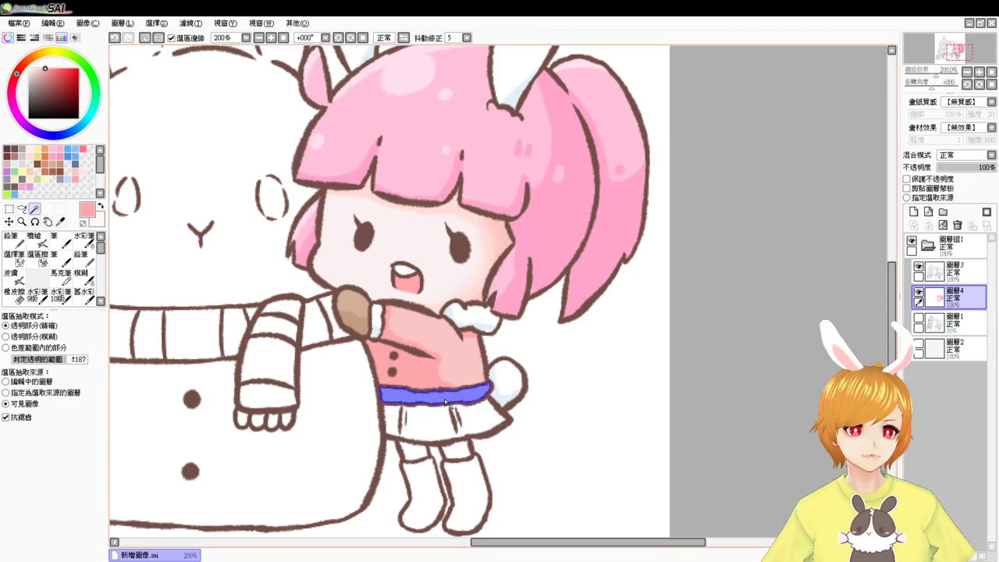
pyautogui.moveTo(38, 71); pyautogui.dragTo(21, 61)
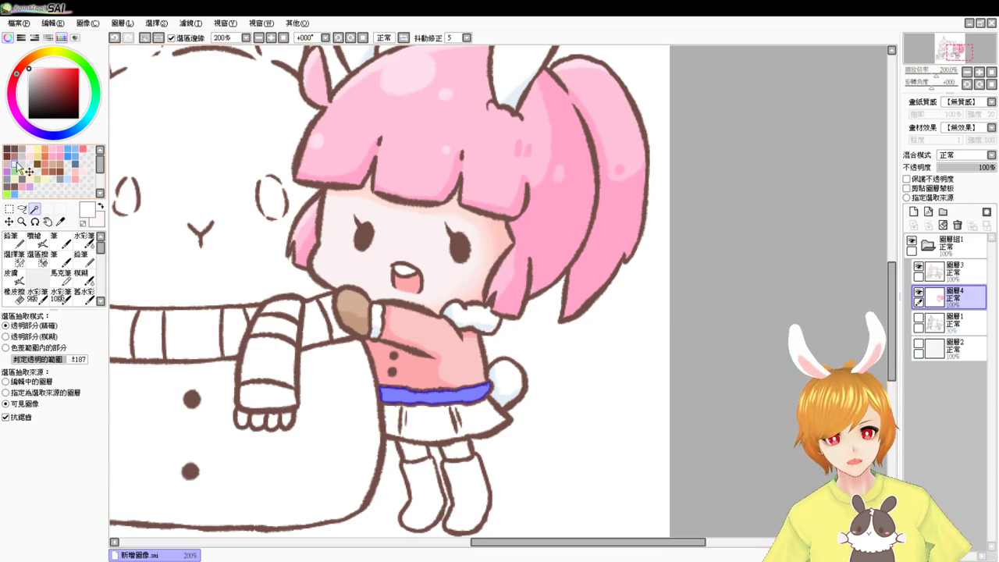
pyautogui.click(23, 194)
pyautogui.click(35, 239)
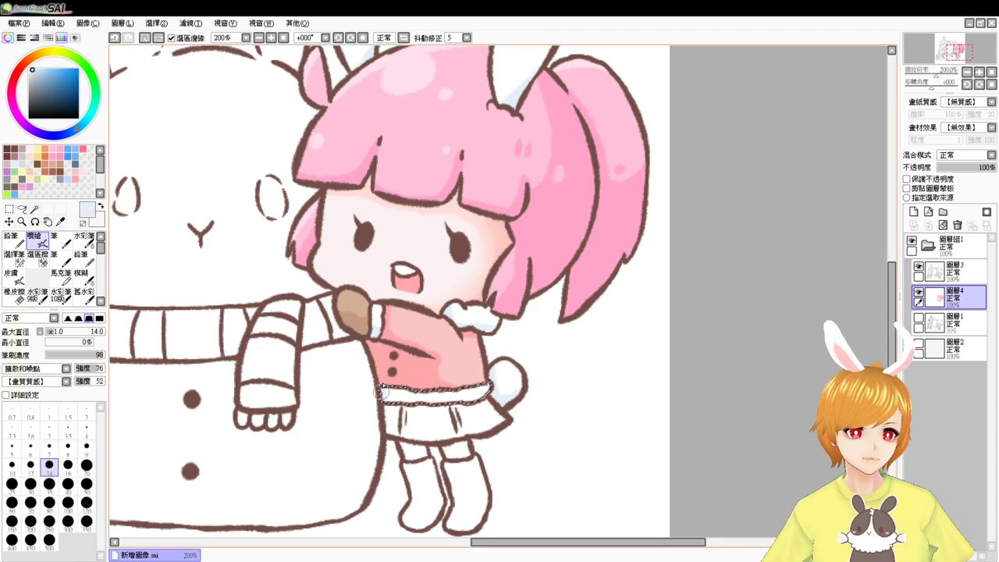
pyautogui.moveTo(421, 410)
pyautogui.mouseDown()
pyautogui.moveTo(445, 396)
pyautogui.moveTo(492, 399)
pyautogui.mouseUp()
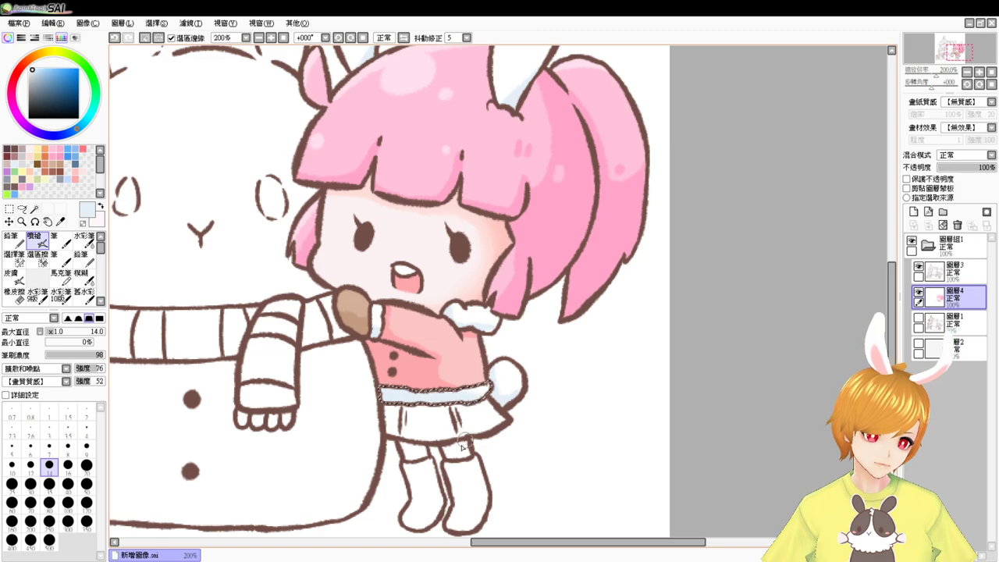
pyautogui.hotkey('ctrl', 'd')
# Step: Select the girl's skirt, fill it with light salmon pink, airbrush darker salmon shading, and clear the selection
pyautogui.click(34, 209)
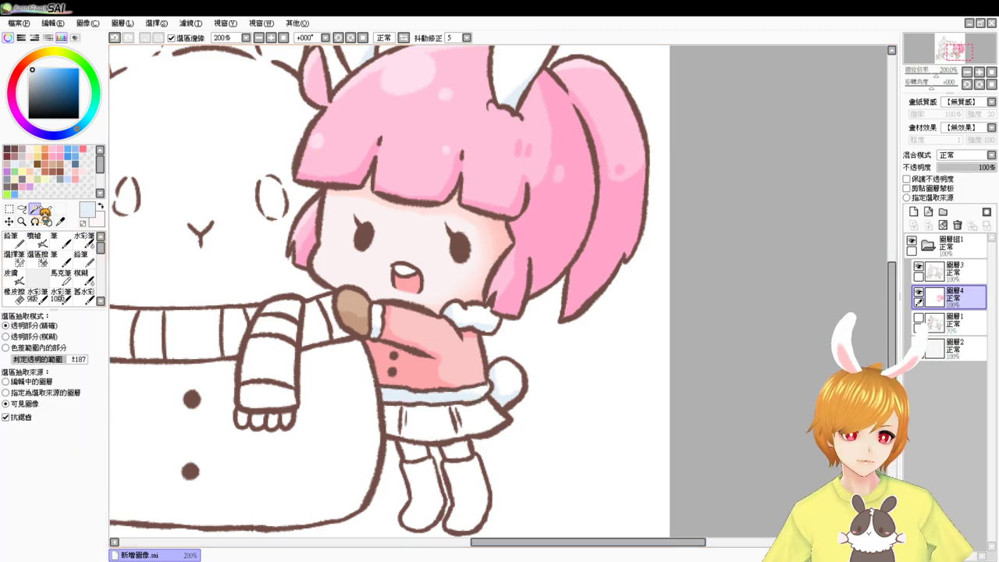
pyautogui.click(426, 432)
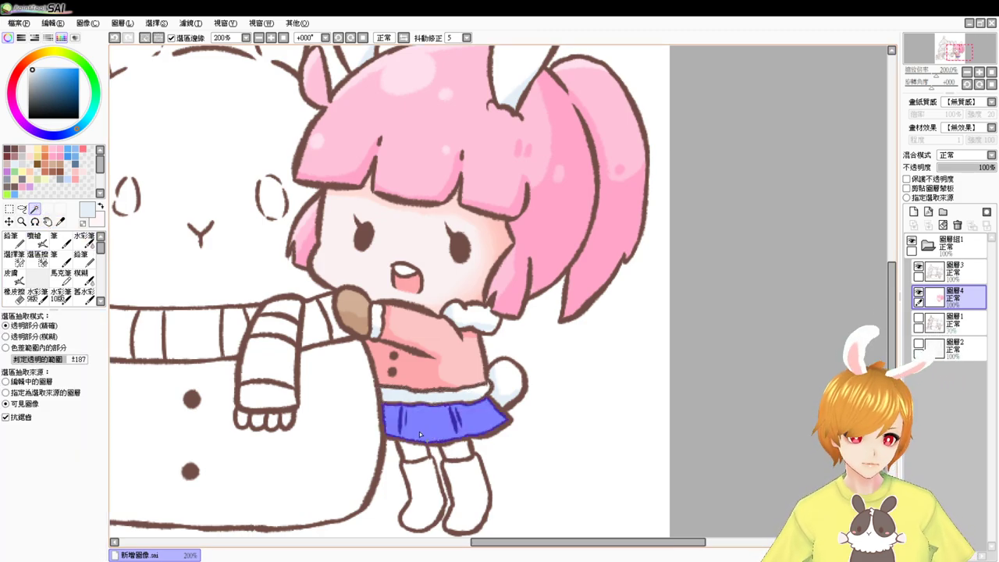
pyautogui.click(77, 167)
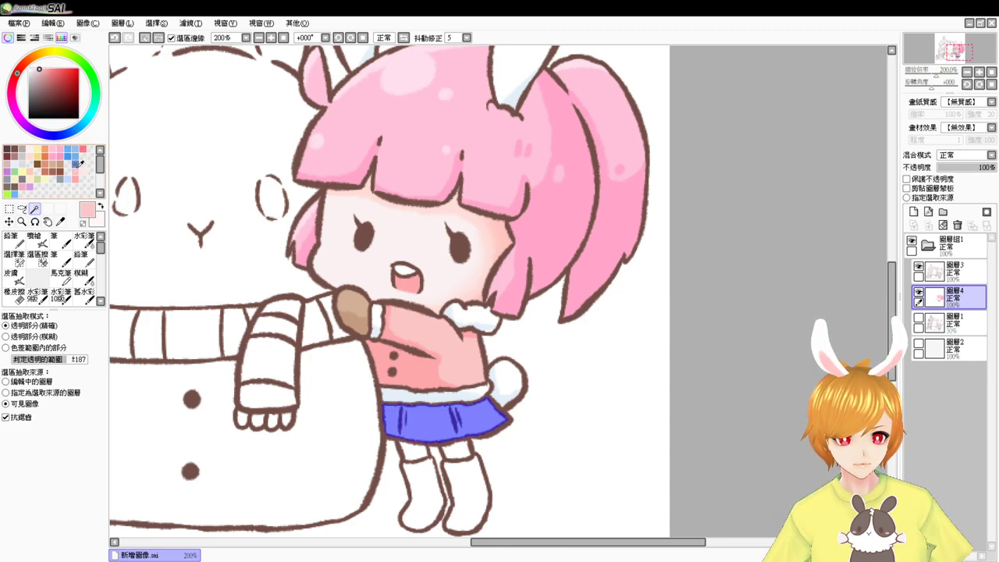
pyautogui.click(78, 176)
pyautogui.click(34, 237)
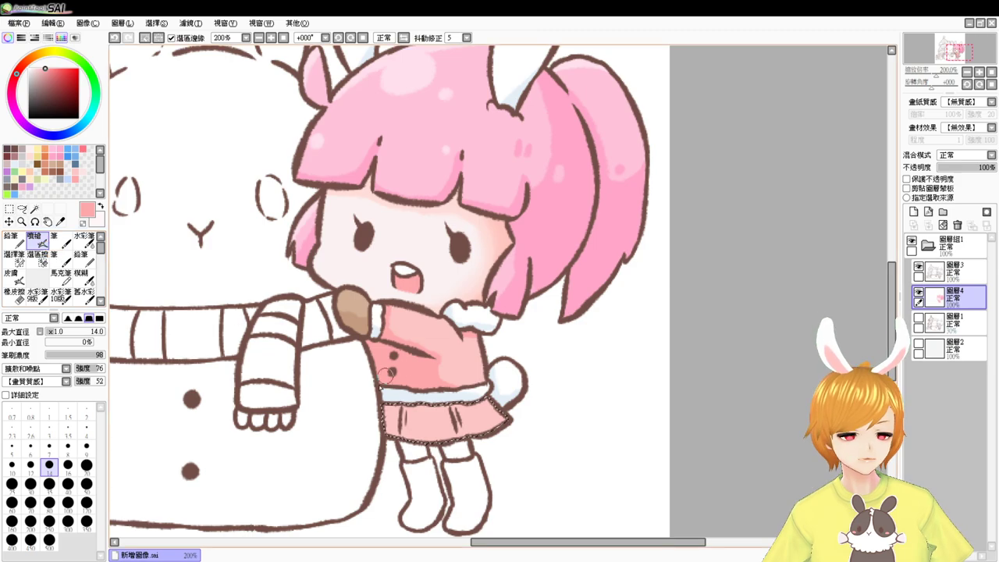
pyautogui.moveTo(376, 427)
pyautogui.mouseDown()
pyautogui.moveTo(450, 400)
pyautogui.moveTo(381, 425)
pyautogui.moveTo(393, 437)
pyautogui.moveTo(454, 423)
pyautogui.moveTo(452, 410)
pyautogui.moveTo(430, 459)
pyautogui.mouseUp()
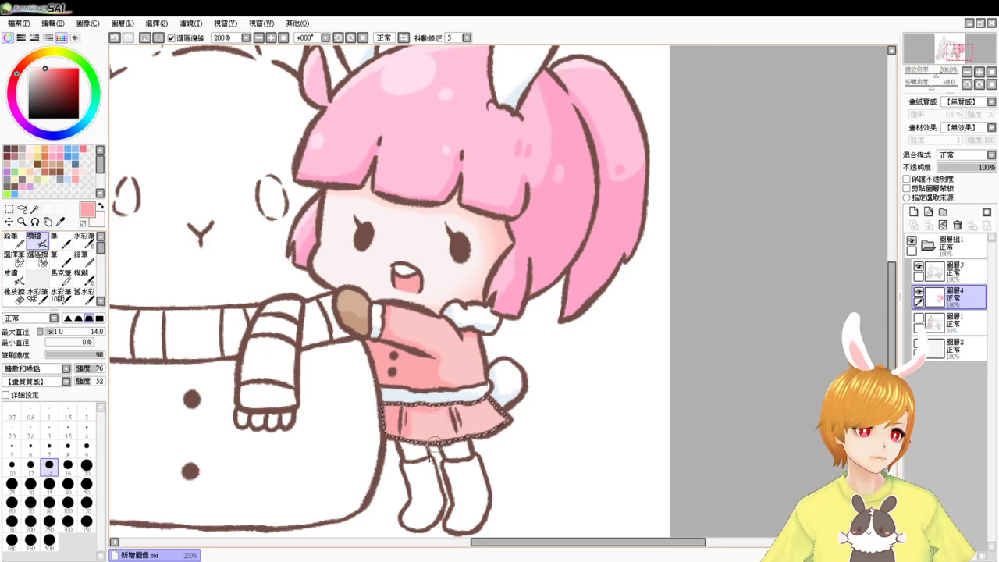
pyautogui.hotkey('ctrl', 'd')
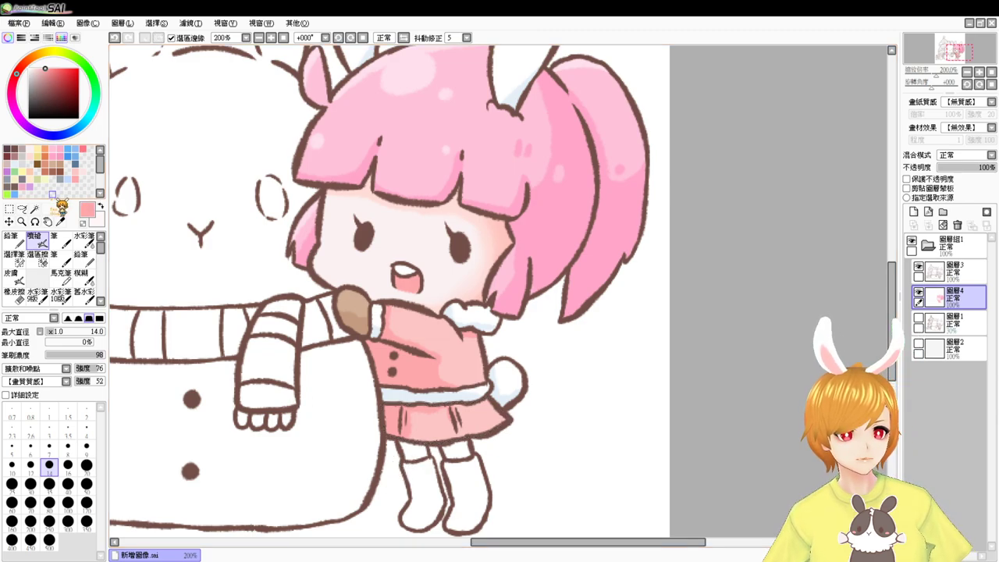
# Step: Select both of the girl's legs between skirt and boots, fill them with dark purplish grey, and clear the selection
pyautogui.click(34, 209)
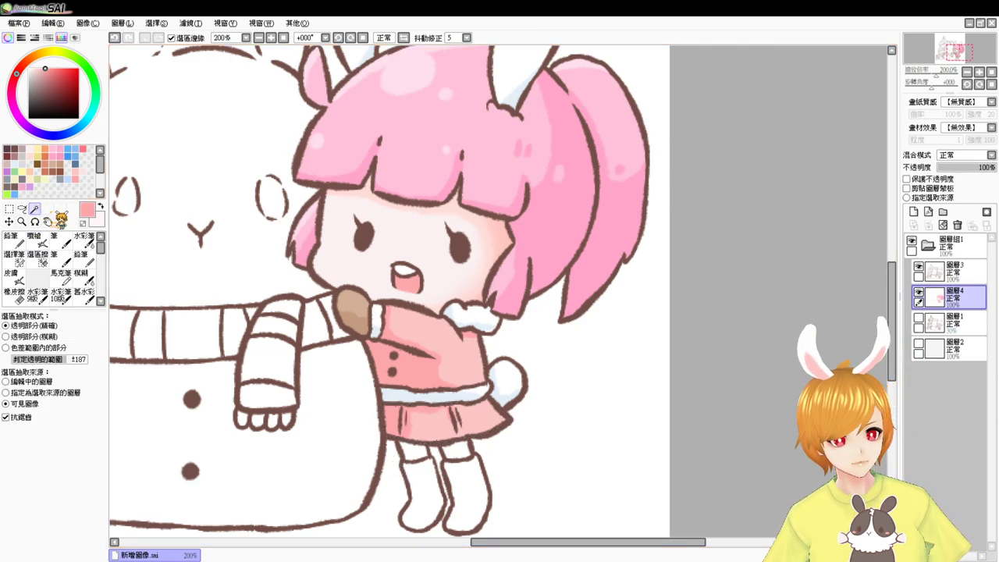
pyautogui.click(416, 453)
pyautogui.click(449, 453)
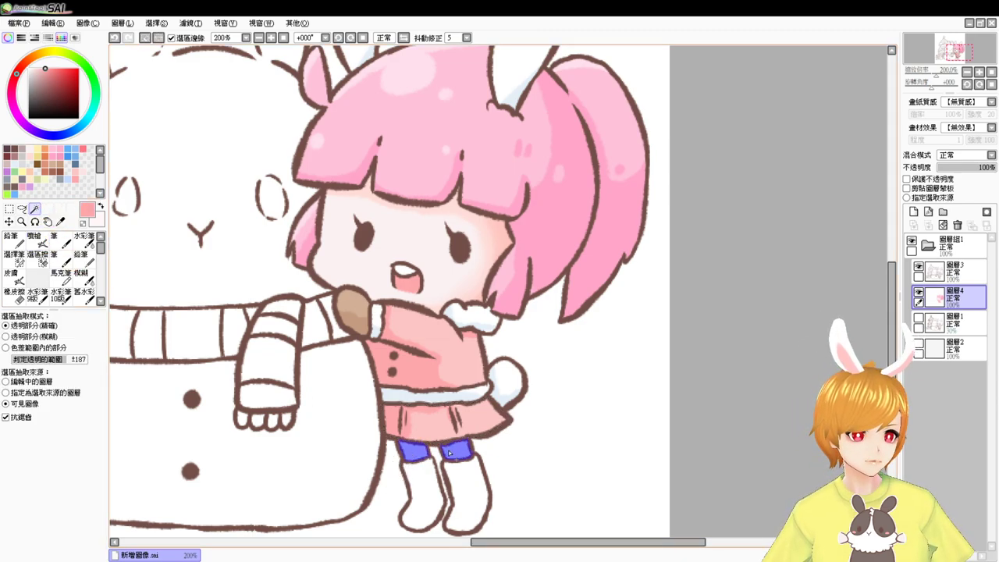
pyautogui.click(12, 184)
pyautogui.click(22, 180)
pyautogui.hotkey('ctrl', 'f')
pyautogui.hotkey('ctrl', 'd')
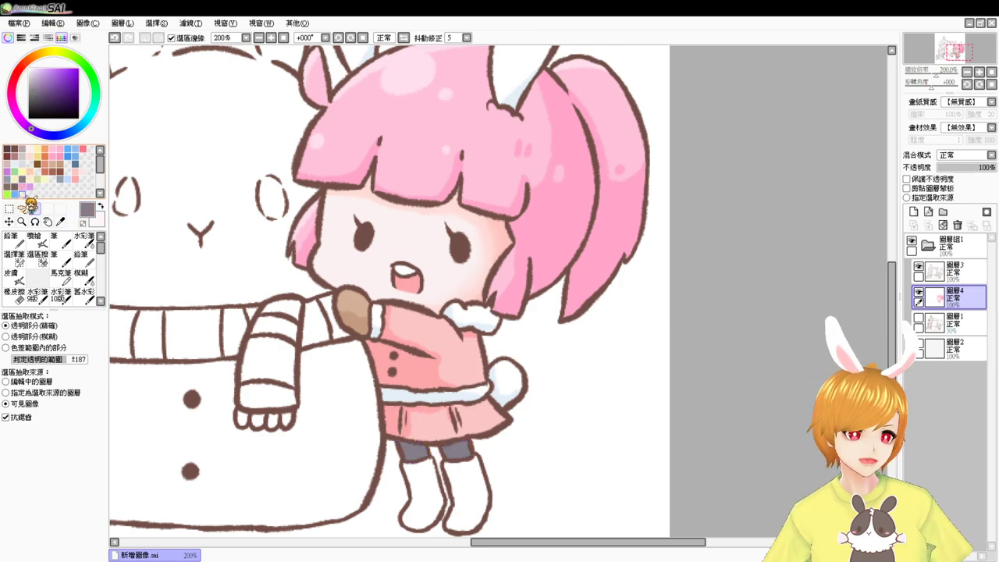
# Step: Select both of the girl's boots with the Magic Wand and fill them with orange-brown
pyautogui.click(415, 492)
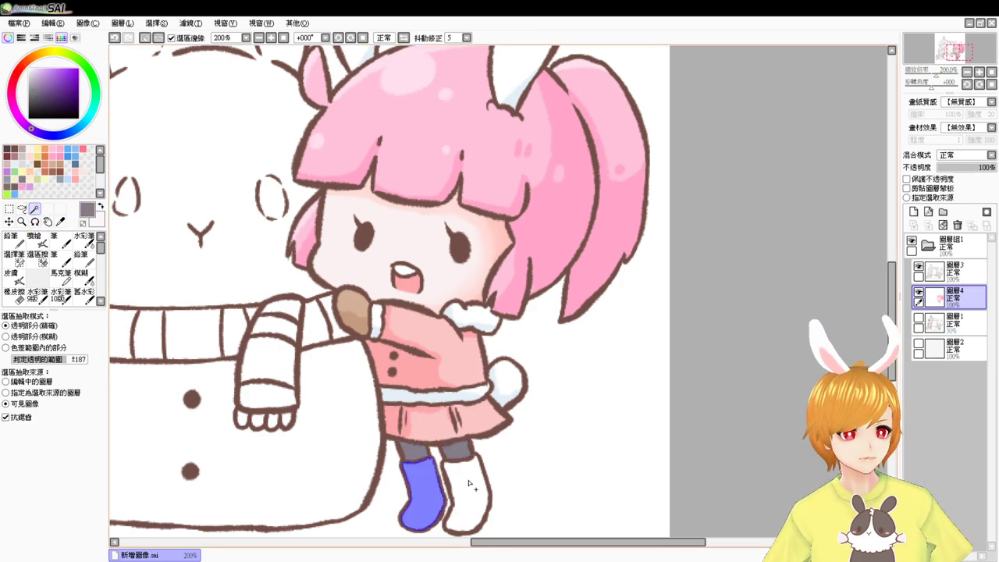
pyautogui.click(468, 484)
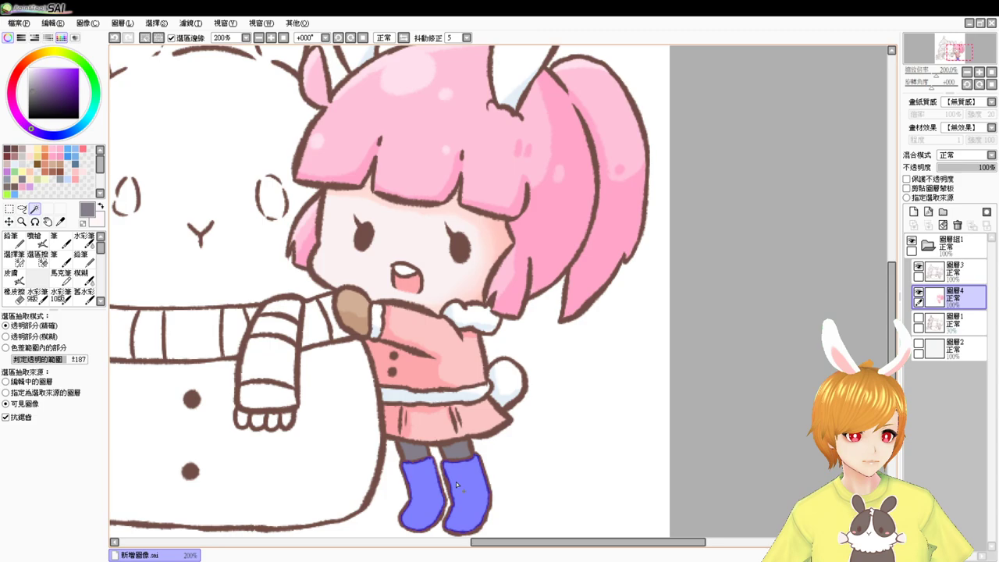
pyautogui.click(50, 163)
pyautogui.hotkey('ctrl', 'f')
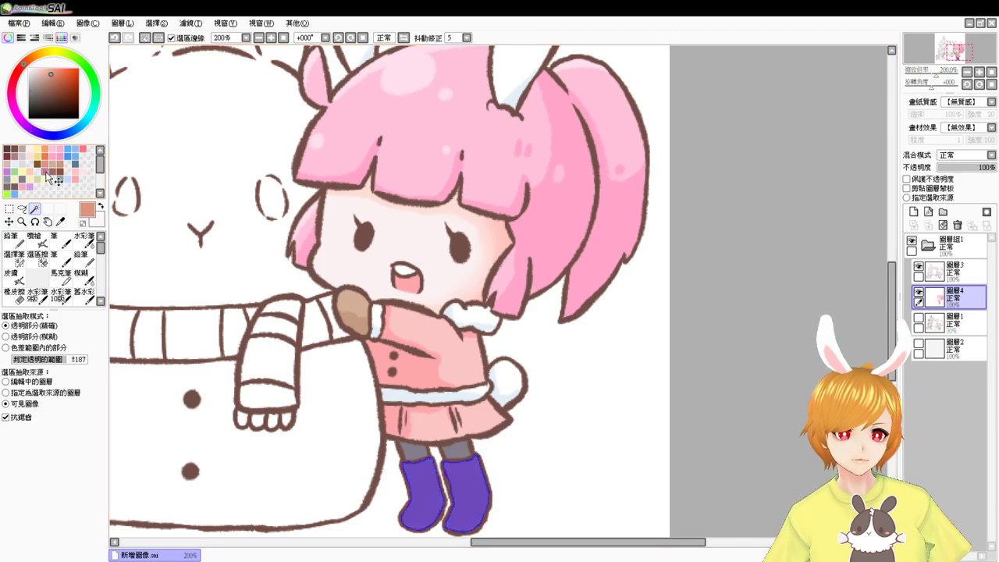
# Step: Airbrush darker reddish-brown shading onto both boots
pyautogui.click(35, 238)
pyautogui.moveTo(606, 420); pyautogui.dragTo(593, 314)
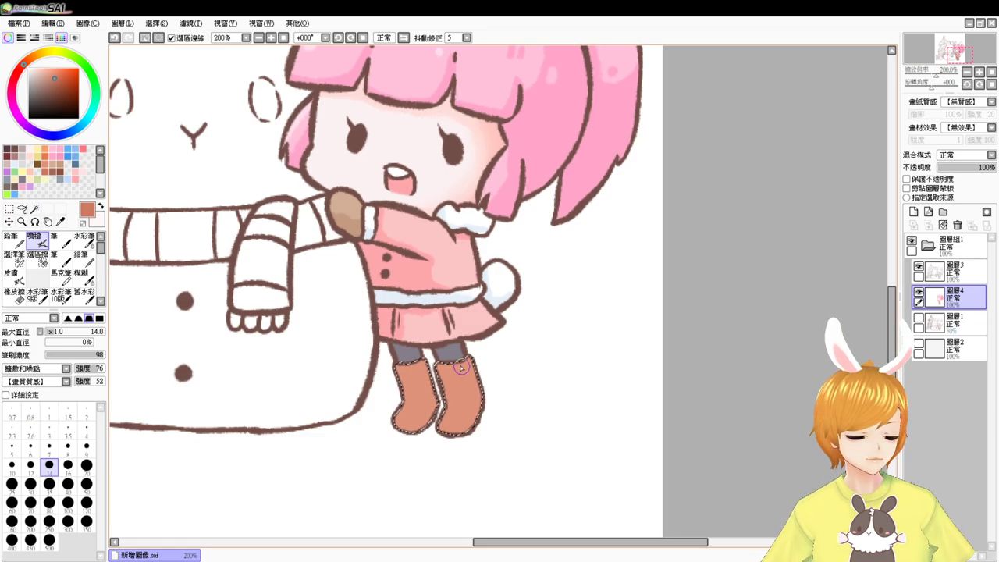
pyautogui.moveTo(441, 364)
pyautogui.mouseDown()
pyautogui.moveTo(471, 355)
pyautogui.moveTo(461, 366)
pyautogui.moveTo(470, 390)
pyautogui.moveTo(463, 357)
pyautogui.moveTo(482, 413)
pyautogui.moveTo(475, 392)
pyautogui.moveTo(467, 428)
pyautogui.moveTo(475, 401)
pyautogui.moveTo(434, 441)
pyautogui.mouseUp()
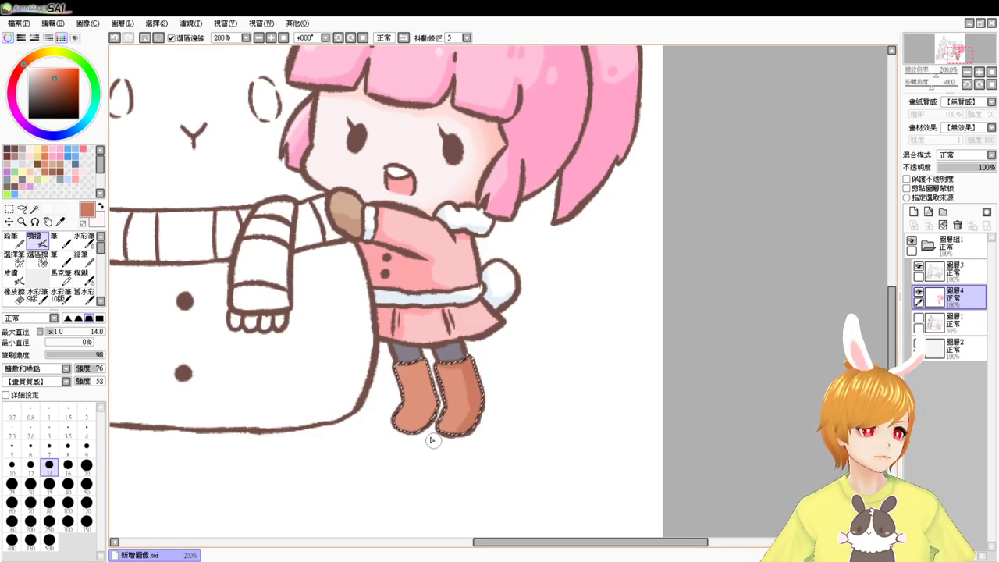
pyautogui.moveTo(396, 365)
pyautogui.mouseDown()
pyautogui.moveTo(427, 355)
pyautogui.moveTo(401, 369)
pyautogui.moveTo(431, 402)
pyautogui.moveTo(418, 372)
pyautogui.moveTo(430, 409)
pyautogui.moveTo(424, 428)
pyautogui.moveTo(389, 437)
pyautogui.moveTo(446, 425)
pyautogui.moveTo(427, 405)
pyautogui.moveTo(425, 421)
pyautogui.moveTo(388, 429)
pyautogui.moveTo(413, 415)
pyautogui.mouseUp()
pyautogui.rightClick(403, 370)
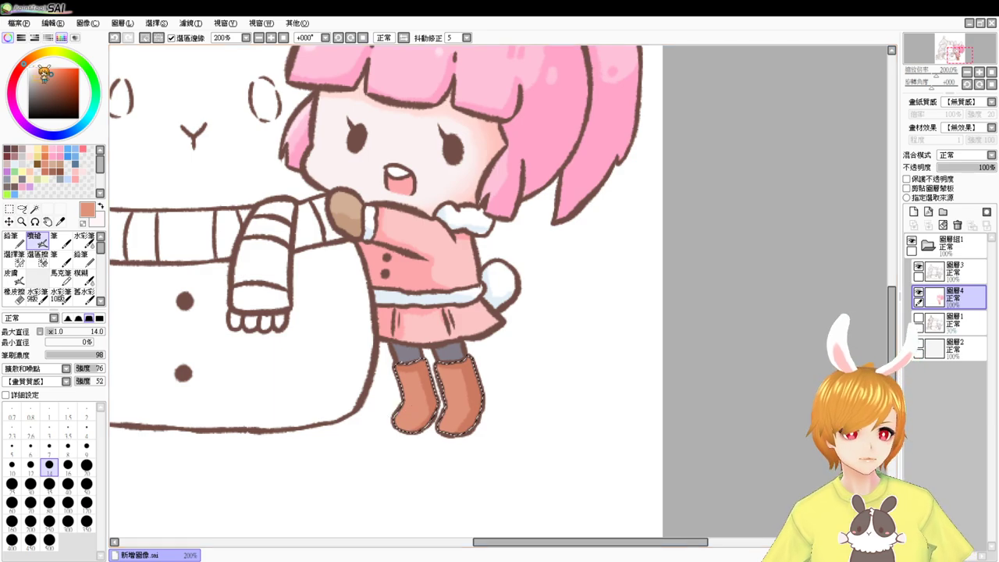
# Step: Try airbrushing pale peach highlights on the toes of the boots, and undo them
pyautogui.click(40, 69)
pyautogui.moveTo(390, 415); pyautogui.dragTo(399, 419)
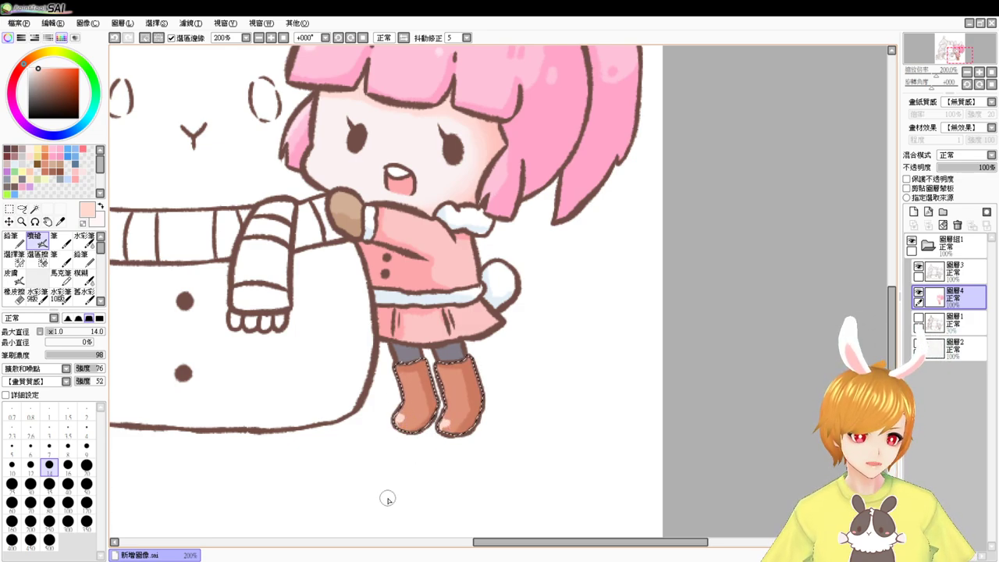
pyautogui.hotkey('ctrl', 'd')
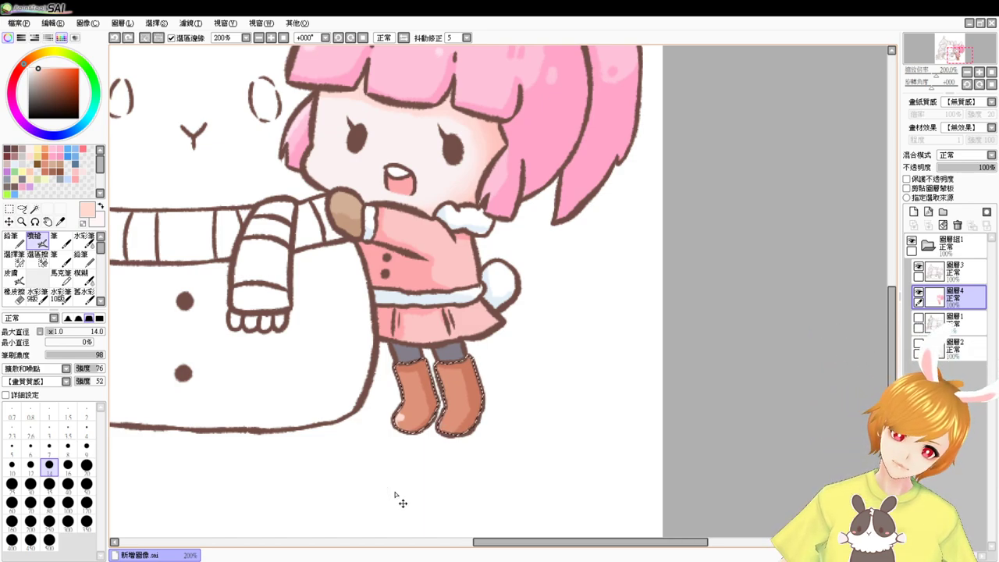
pyautogui.hotkey('ctrl', 'z')
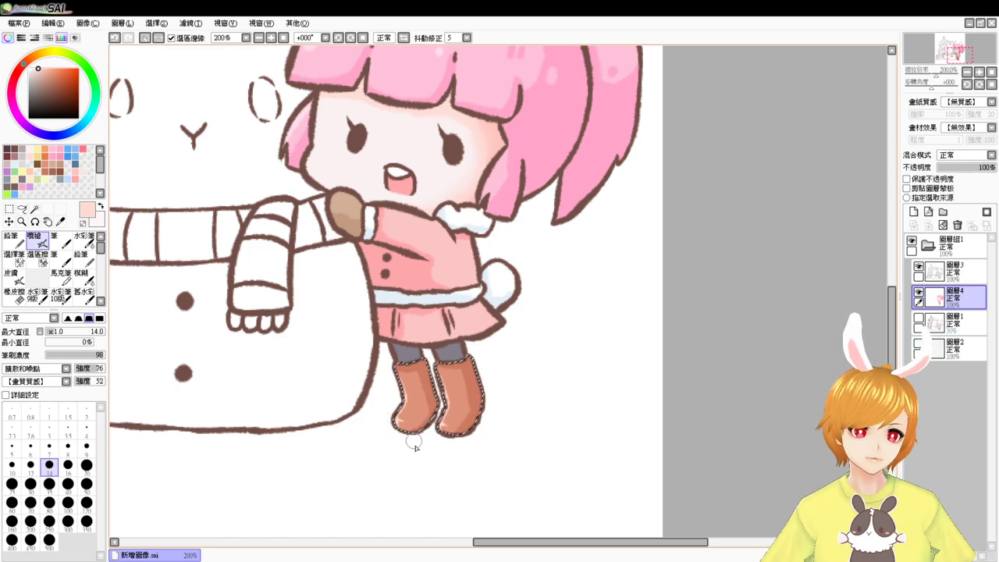
# Step: Clear the boot selection and select the girl's face with the Magic Wand while the colour layer is temporarily hidden
pyautogui.hotkey('ctrl', 'd')
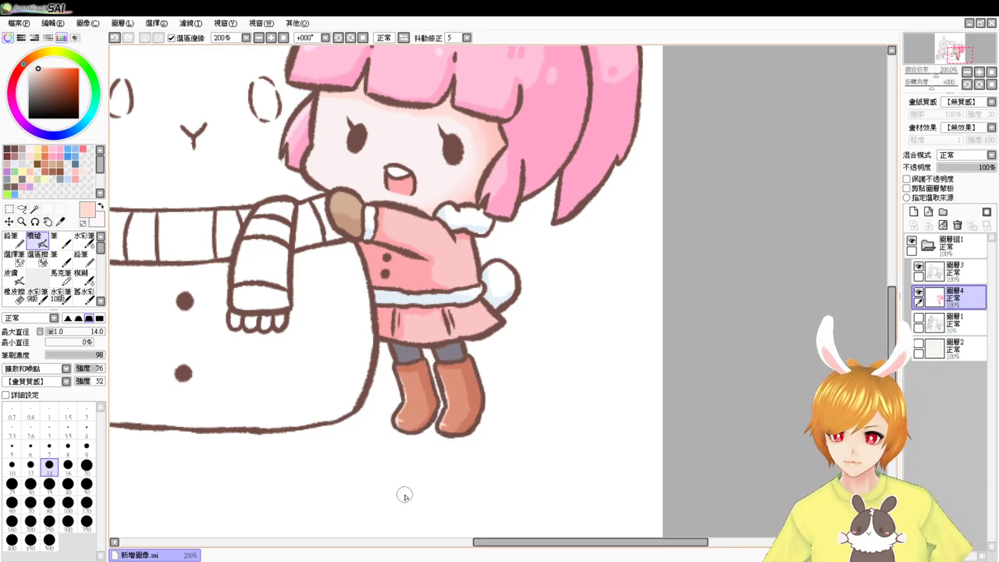
pyautogui.moveTo(372, 430); pyautogui.dragTo(466, 458)
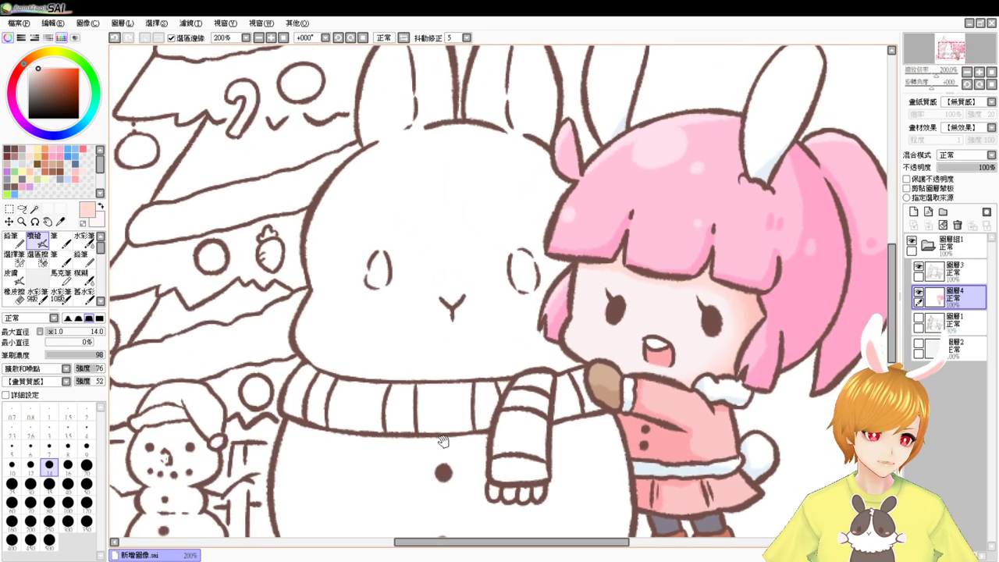
pyautogui.click(919, 292)
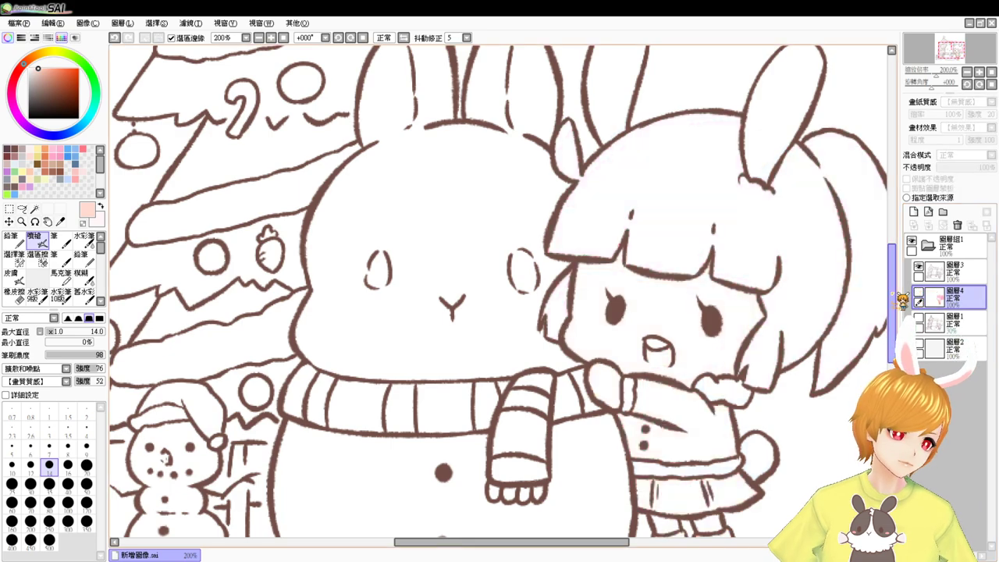
pyautogui.click(35, 210)
pyautogui.click(691, 325)
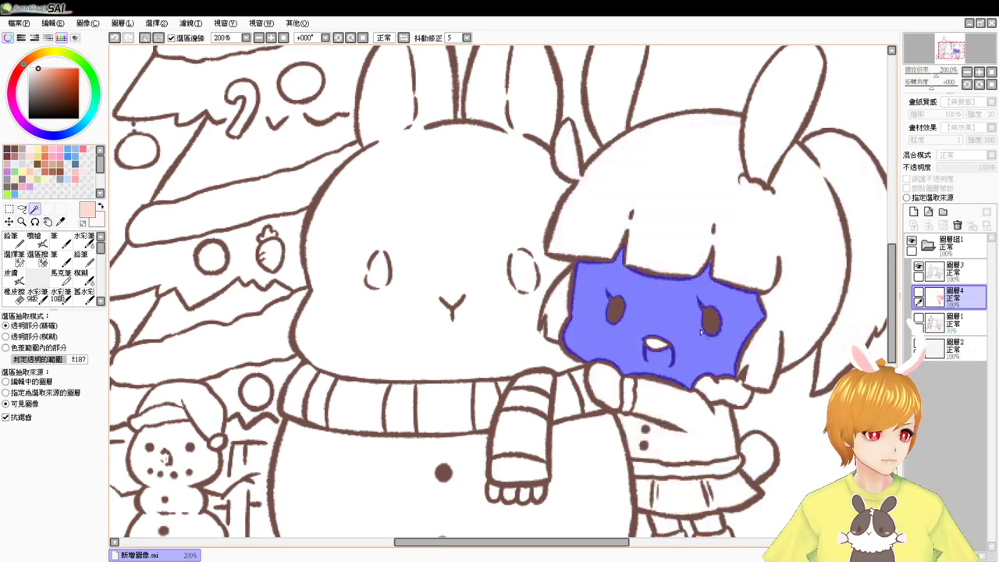
pyautogui.click(919, 292)
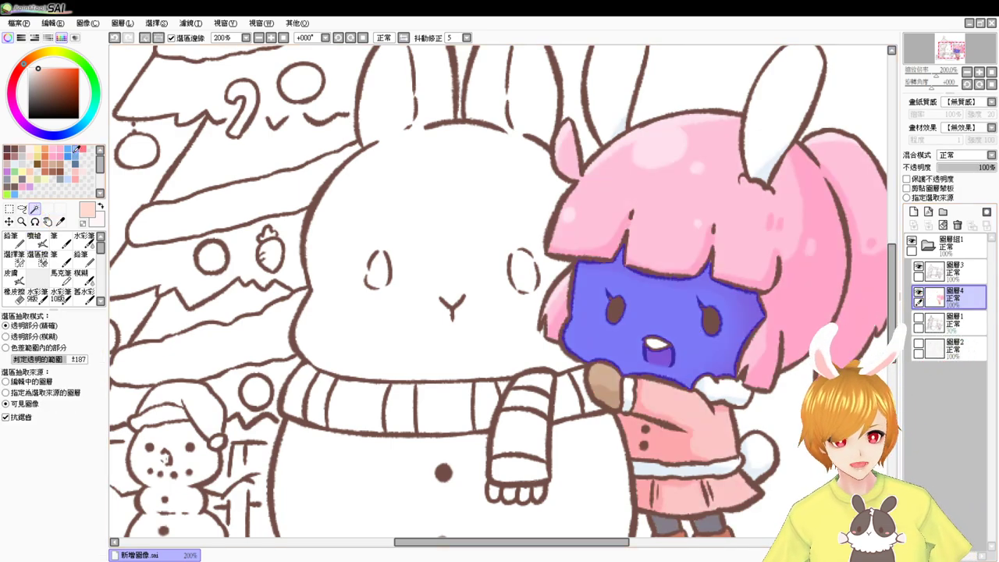
# Step: Airbrush a soft pink blush onto both of the girl's cheeks
pyautogui.click(78, 171)
pyautogui.click(36, 242)
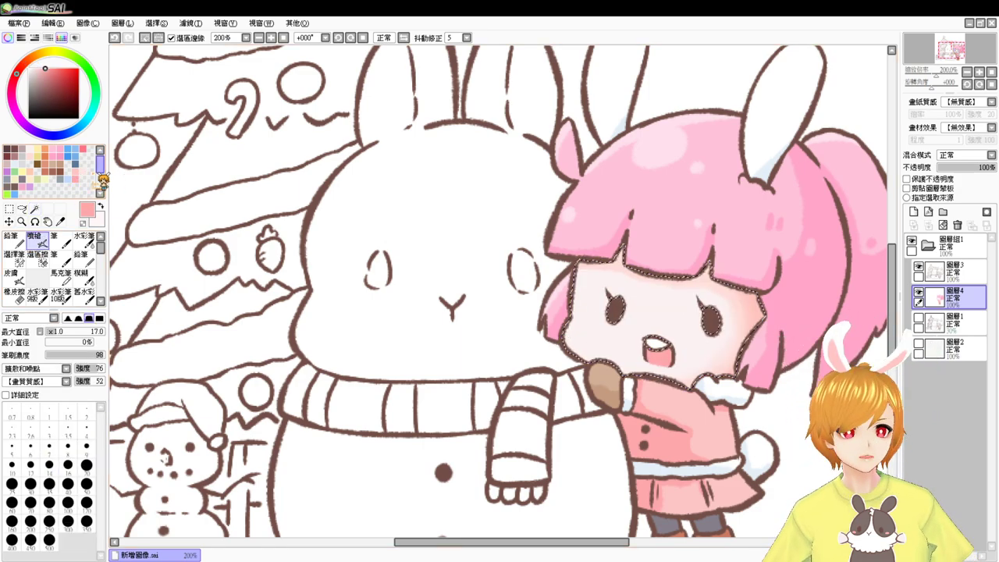
pyautogui.click(83, 172)
pyautogui.moveTo(577, 333)
pyautogui.mouseDown()
pyautogui.moveTo(584, 339)
pyautogui.moveTo(574, 337)
pyautogui.mouseUp()
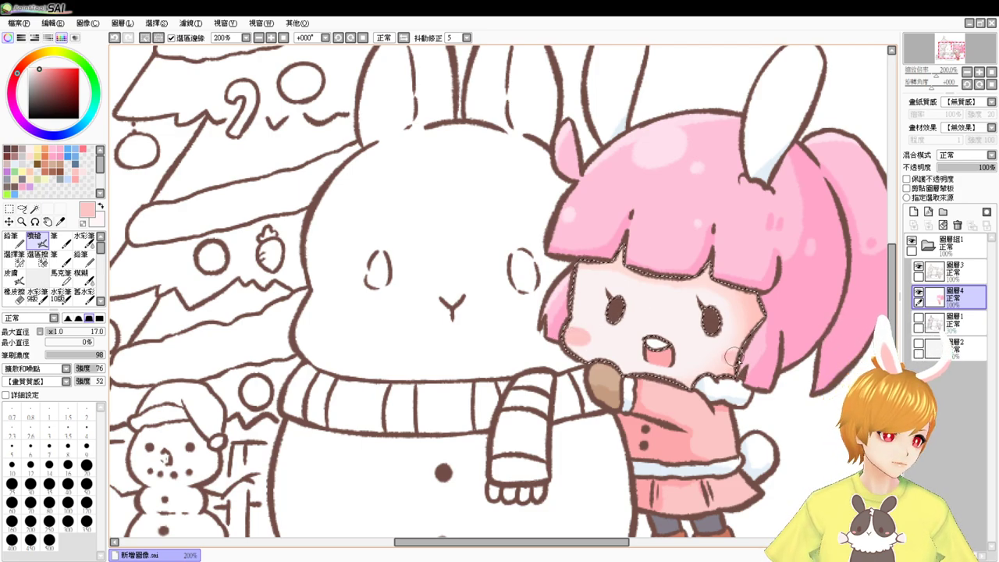
pyautogui.hotkey('ctrl', 'z')
pyautogui.moveTo(726, 360); pyautogui.dragTo(723, 362)
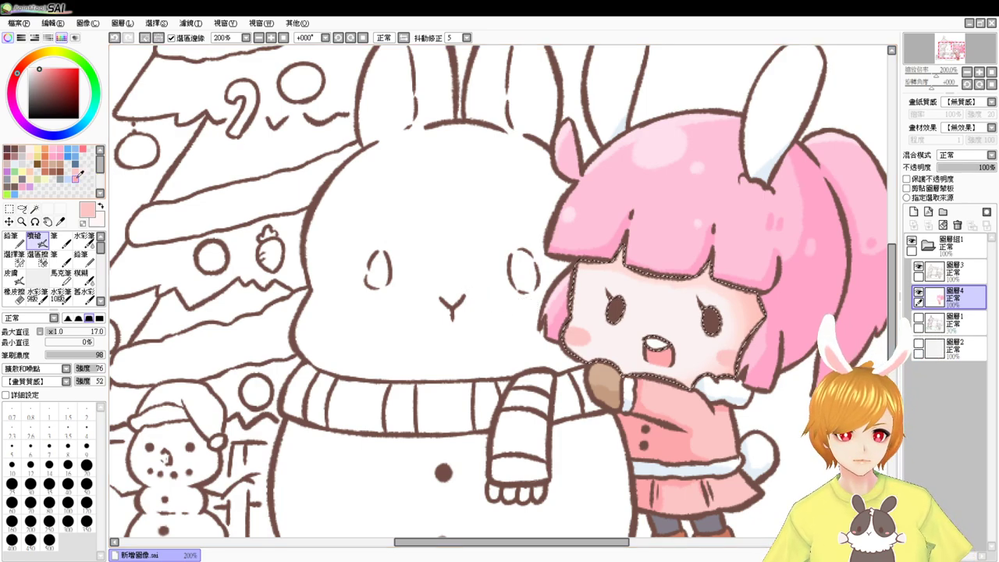
# Step: Airbrush small darker pink accents onto both blush spots at brush size 12 and clear the face selection
pyautogui.click(76, 179)
pyautogui.click(30, 466)
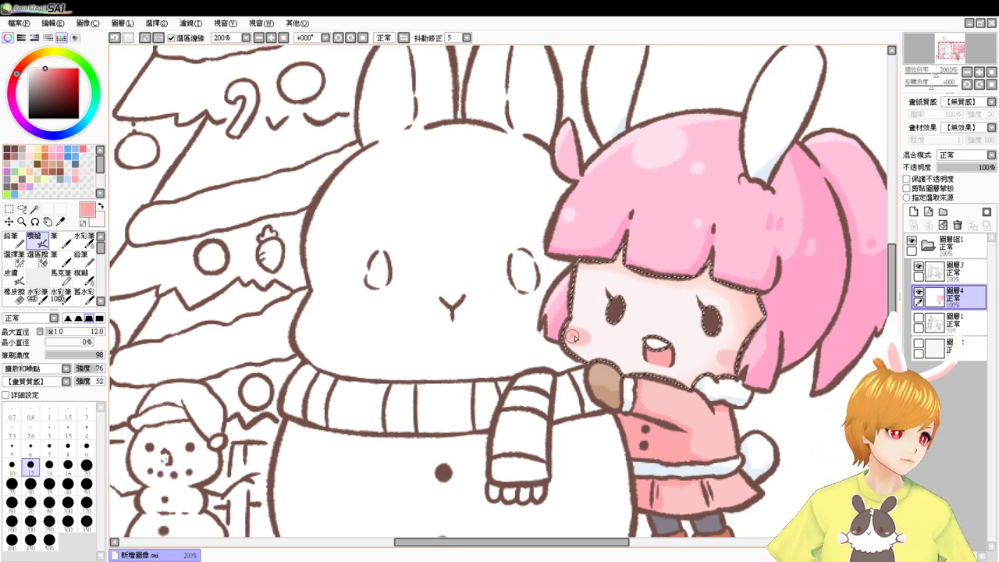
pyautogui.moveTo(578, 339); pyautogui.dragTo(581, 336)
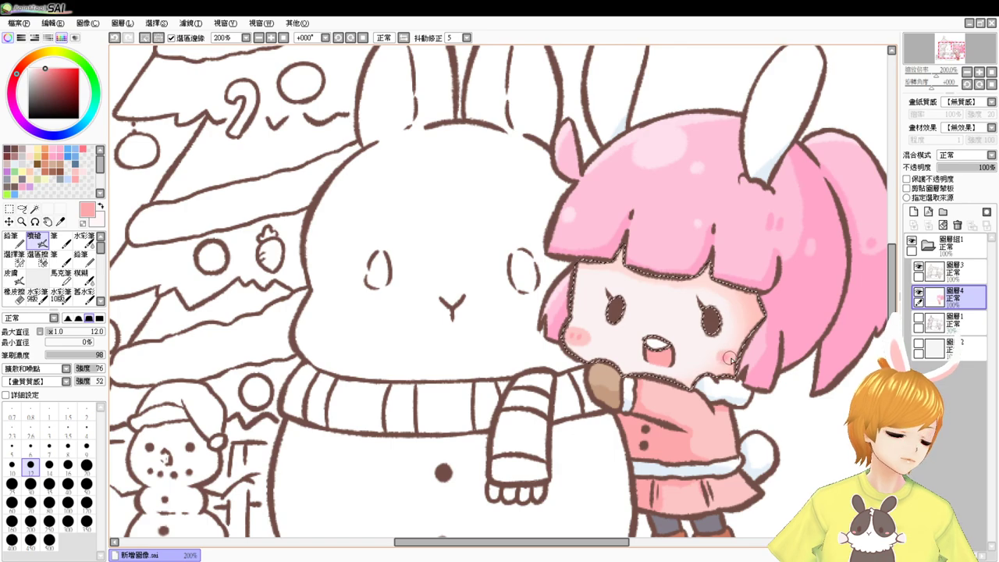
pyautogui.click(86, 241)
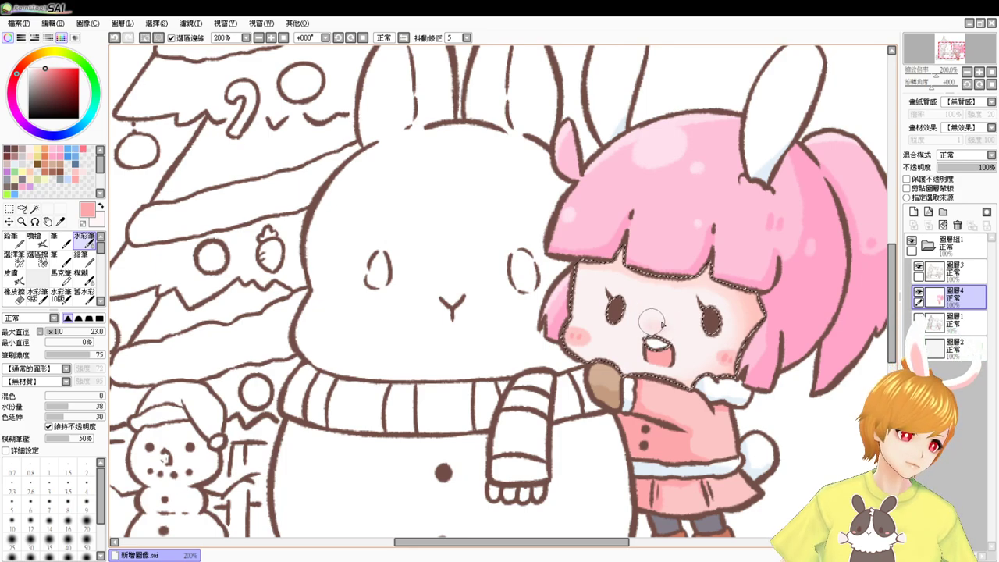
pyautogui.hotkey('ctrl', 'd')
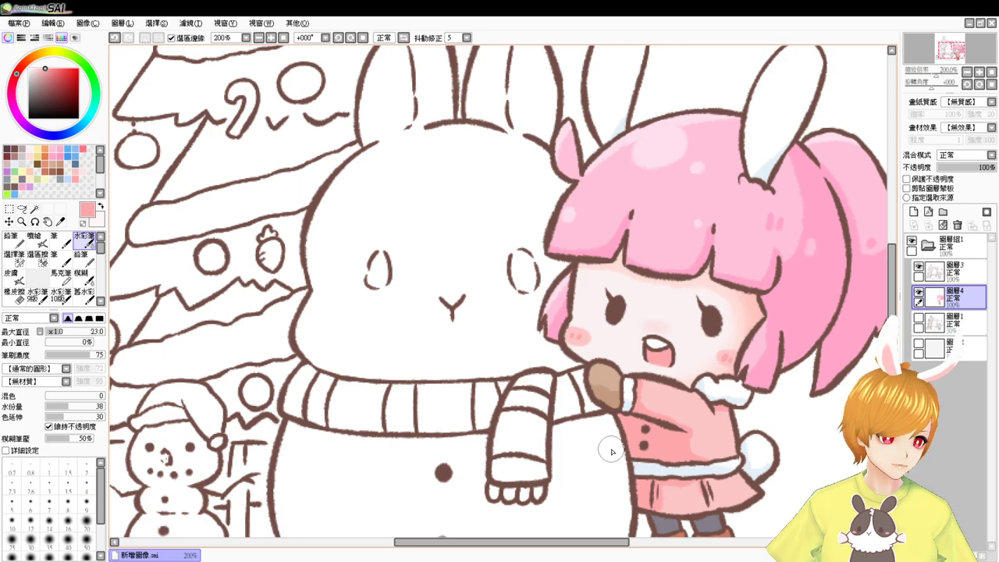
# Step: Select the snow rabbit's head, its body and the small snowman together with the Magic Wand
pyautogui.click(283, 37)
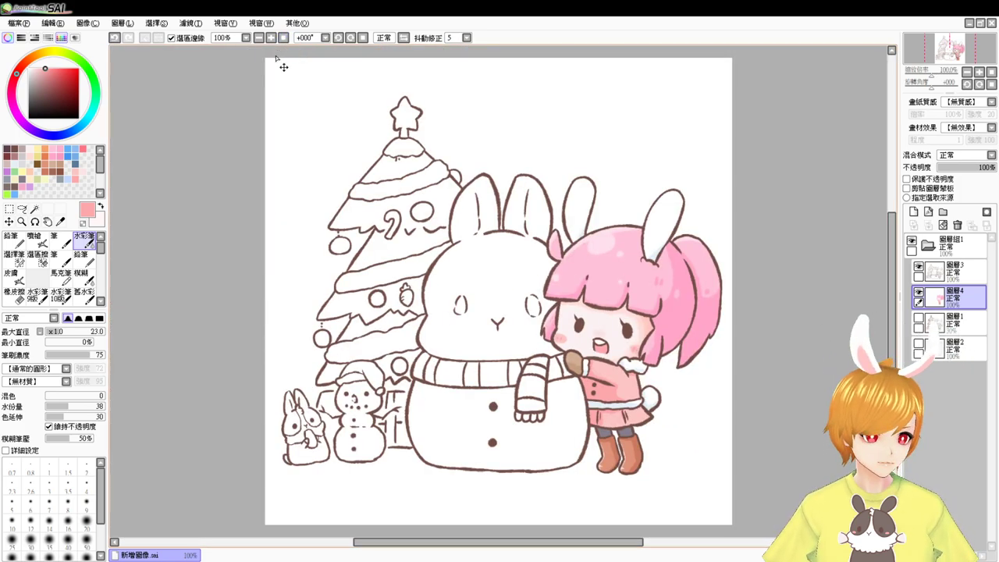
pyautogui.scroll(1, 276, 59)
pyautogui.moveTo(578, 396); pyautogui.dragTo(455, 264)
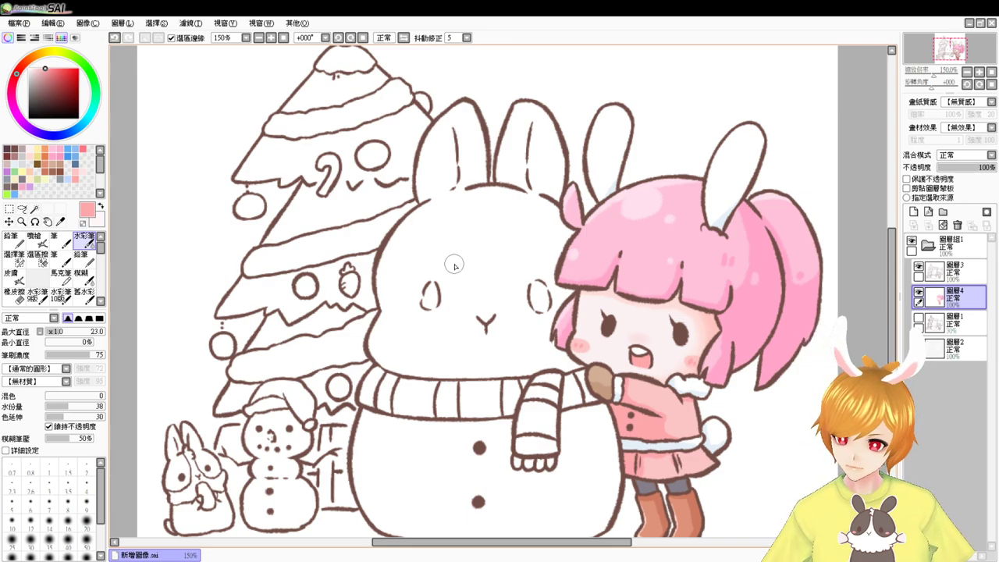
pyautogui.click(34, 210)
pyautogui.click(500, 235)
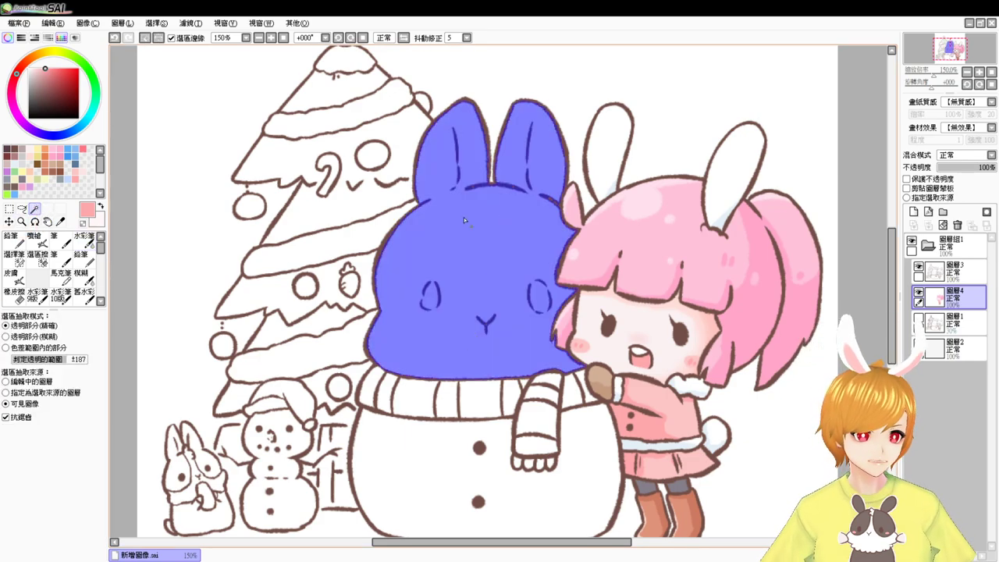
pyautogui.click(445, 458)
pyautogui.scroll(-2, 445, 437)
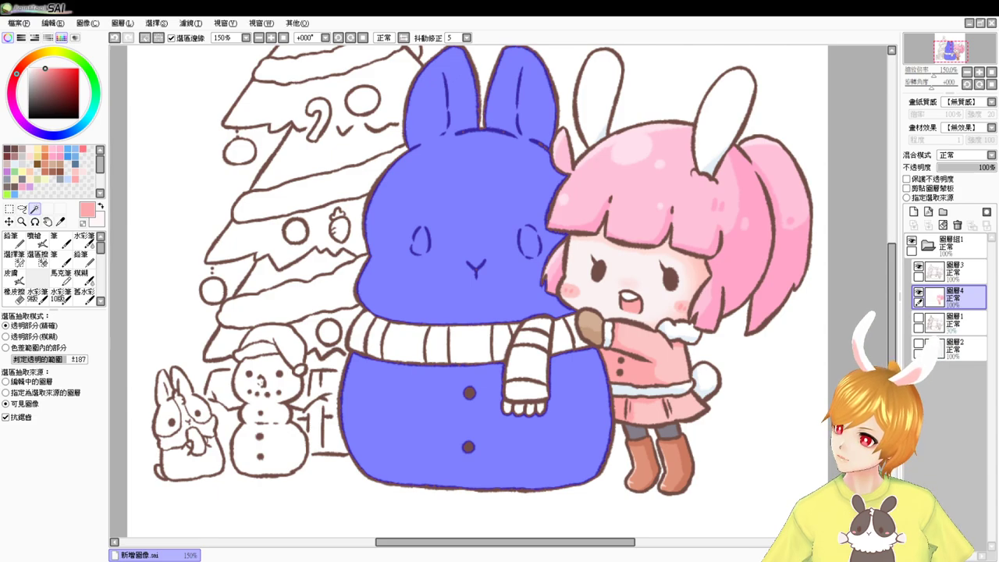
pyautogui.click(113, 443)
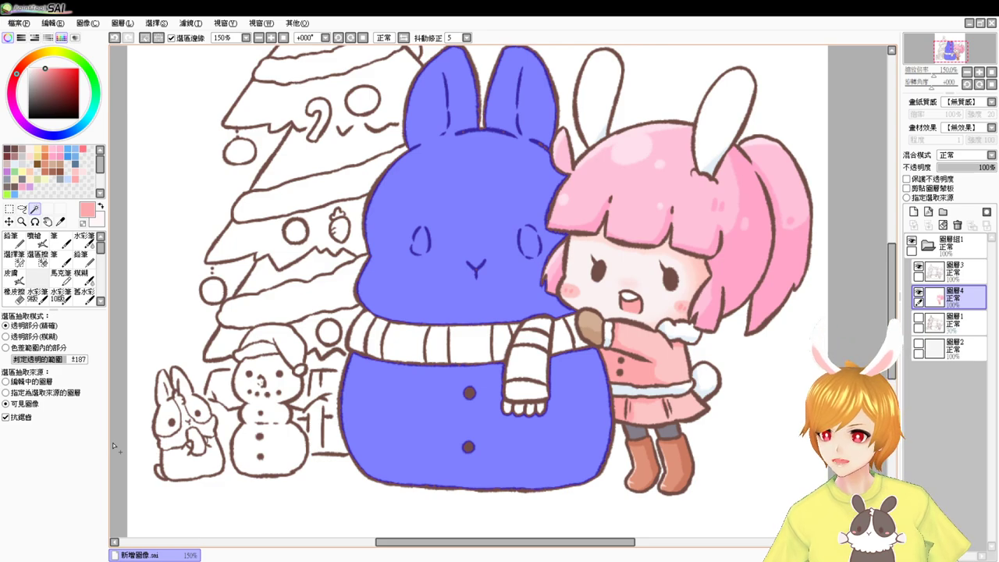
pyautogui.moveTo(435, 336); pyautogui.dragTo(438, 359)
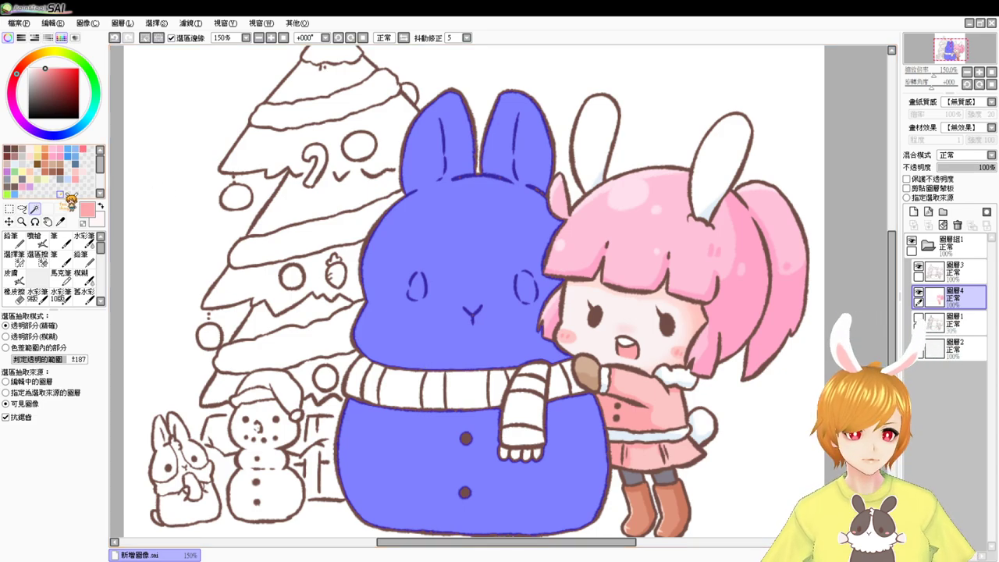
pyautogui.click(268, 414)
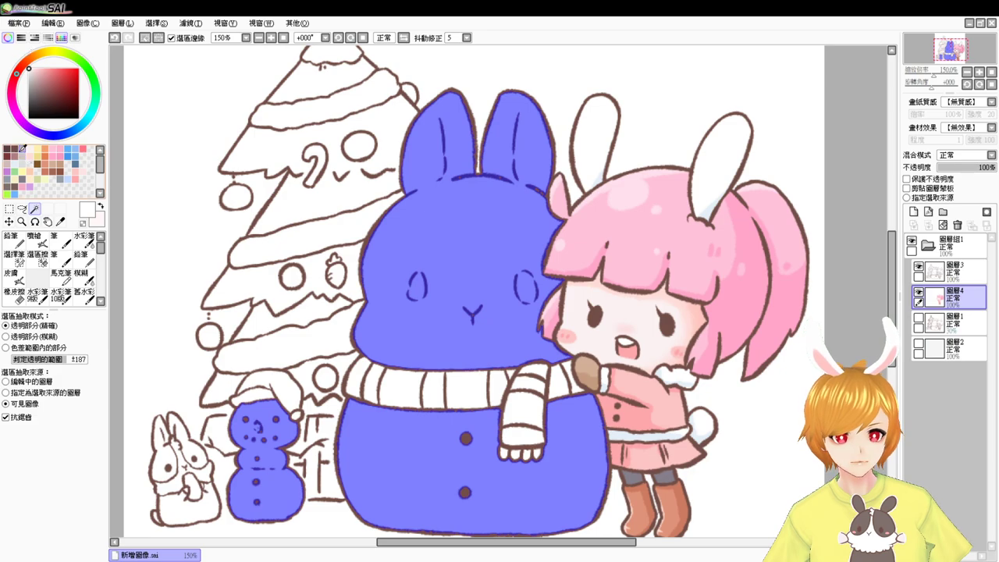
# Step: Airbrush pale blue shading at brush size 21 onto the snow rabbit's ears and the side of its head nearest the girl
pyautogui.click(14, 165)
pyautogui.click(44, 245)
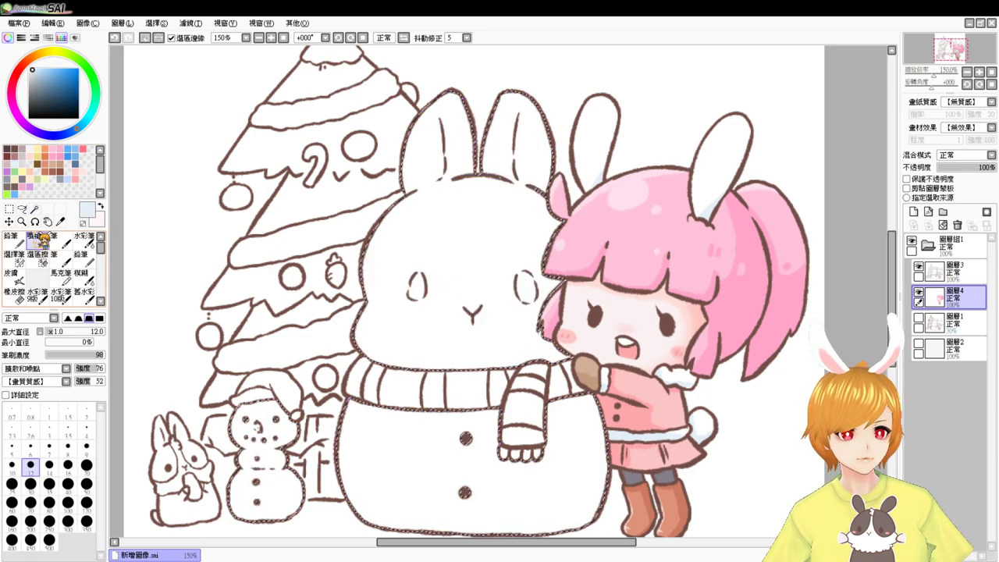
pyautogui.scroll(1, 506, 212)
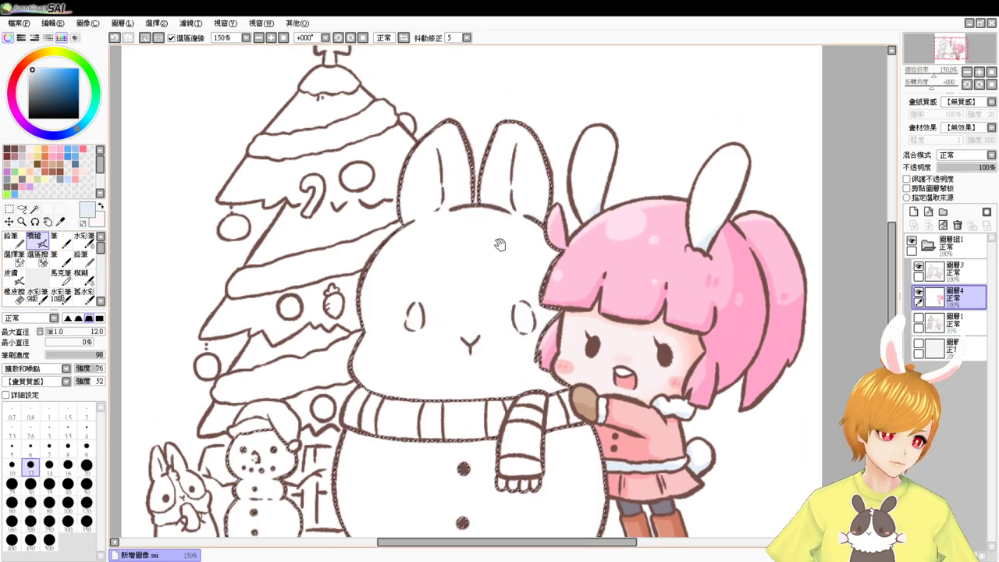
pyautogui.scroll(1, 501, 239)
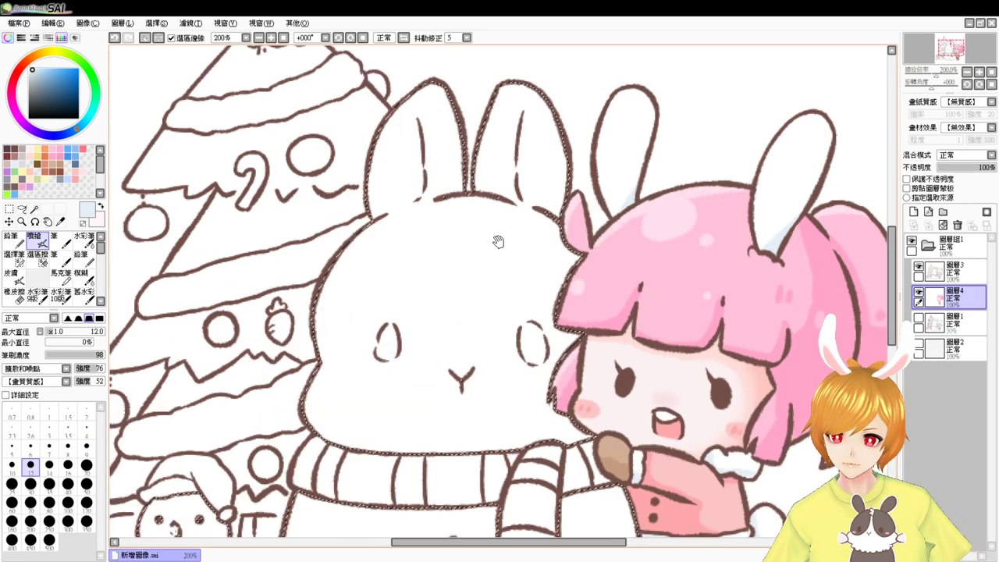
pyautogui.moveTo(498, 241); pyautogui.dragTo(456, 218)
pyautogui.moveTo(405, 173); pyautogui.dragTo(415, 184)
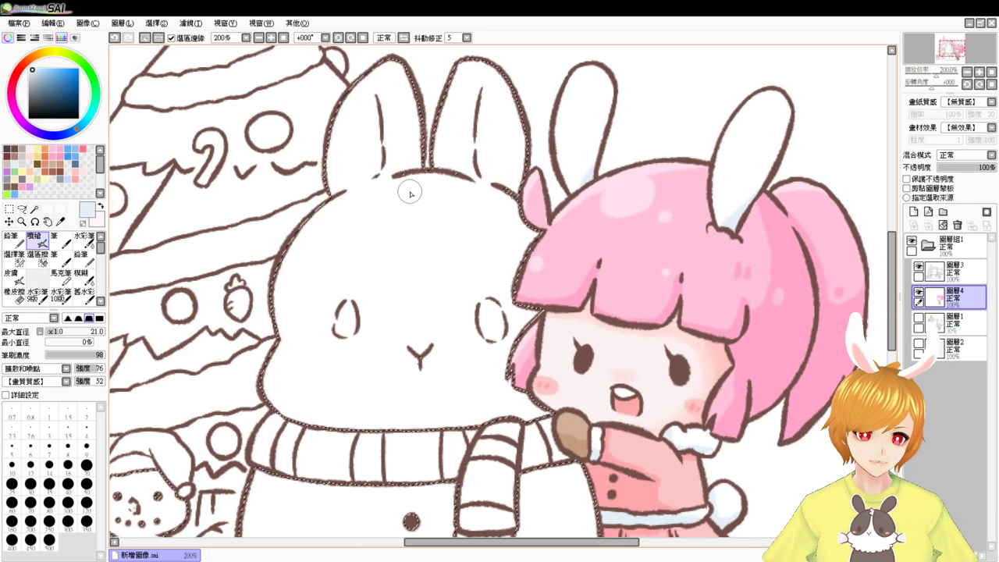
pyautogui.moveTo(394, 61)
pyautogui.mouseDown()
pyautogui.moveTo(412, 125)
pyautogui.moveTo(413, 87)
pyautogui.moveTo(406, 74)
pyautogui.moveTo(417, 162)
pyautogui.mouseUp()
pyautogui.hotkey('ctrl', 'z')
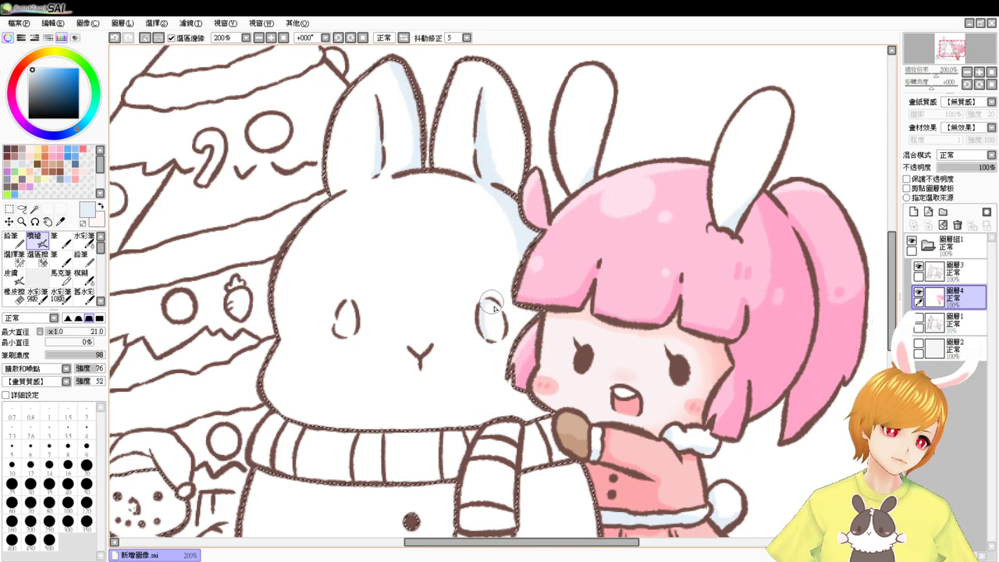
# Step: Airbrush pale blue shading inside the snow rabbit's eyes, around its nose and along the lower edge of its head
pyautogui.moveTo(347, 307)
pyautogui.mouseDown()
pyautogui.moveTo(336, 331)
pyautogui.moveTo(350, 329)
pyautogui.mouseUp()
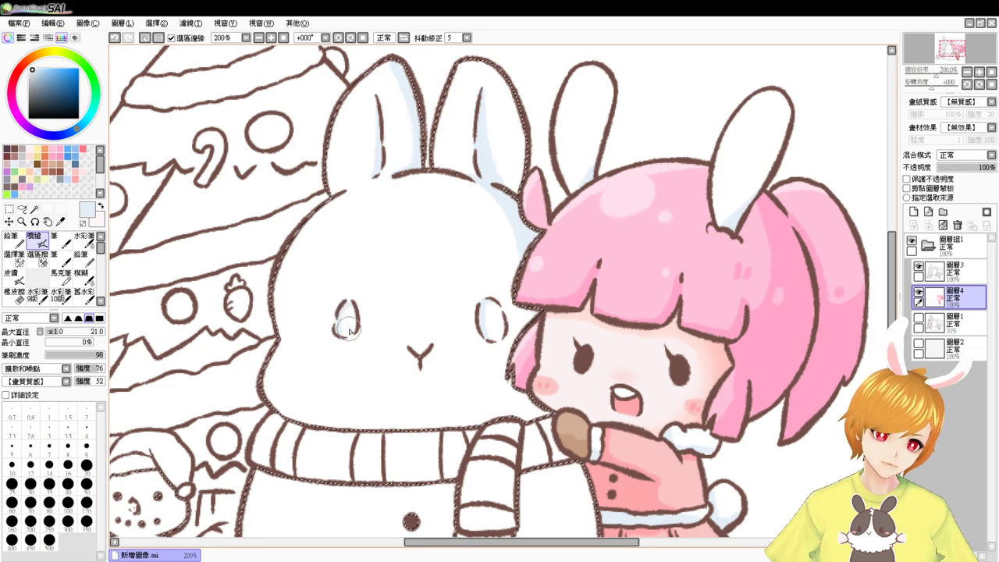
pyautogui.moveTo(491, 303); pyautogui.dragTo(487, 315)
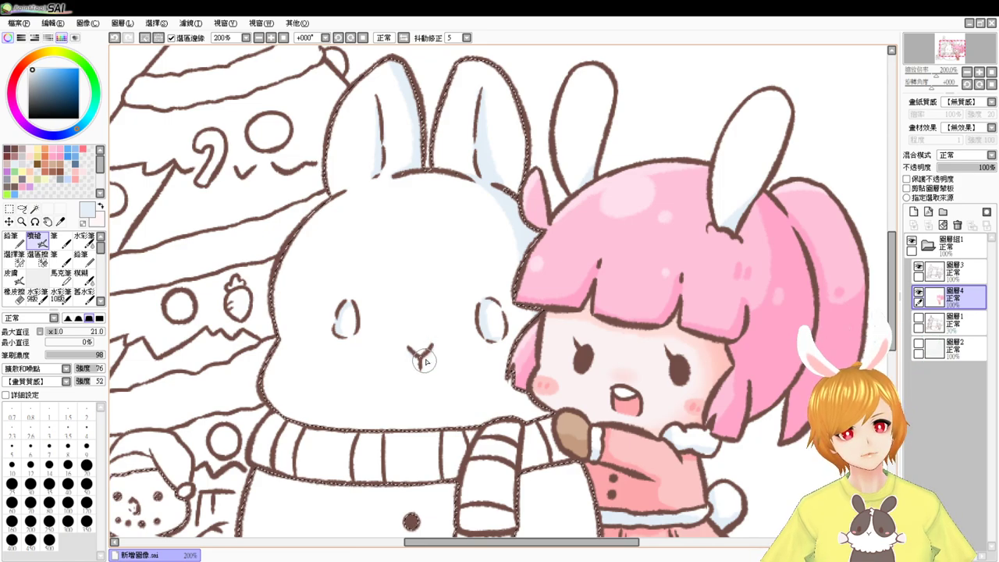
pyautogui.moveTo(435, 402); pyautogui.dragTo(432, 341)
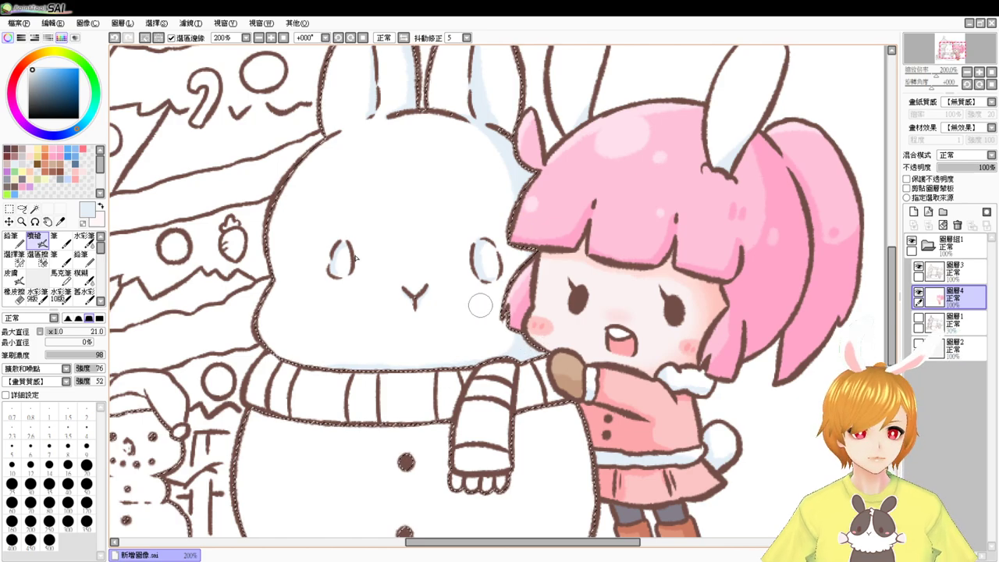
pyautogui.scroll(-1, 297, 281)
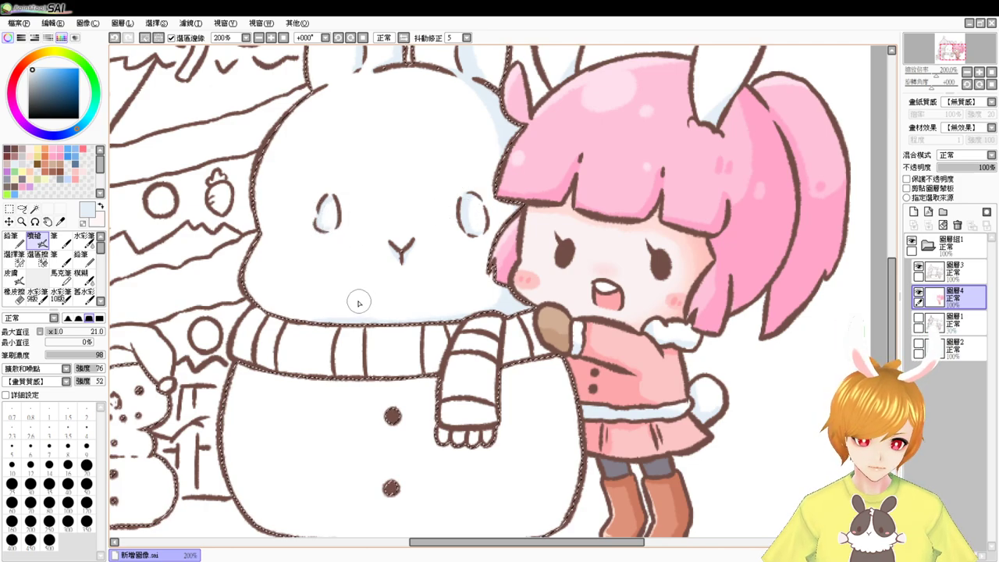
# Step: Airbrush pale blue shading onto the snow rabbit's body below the scarf, down the side nearest the girl and along the base
pyautogui.moveTo(521, 428); pyautogui.dragTo(473, 377)
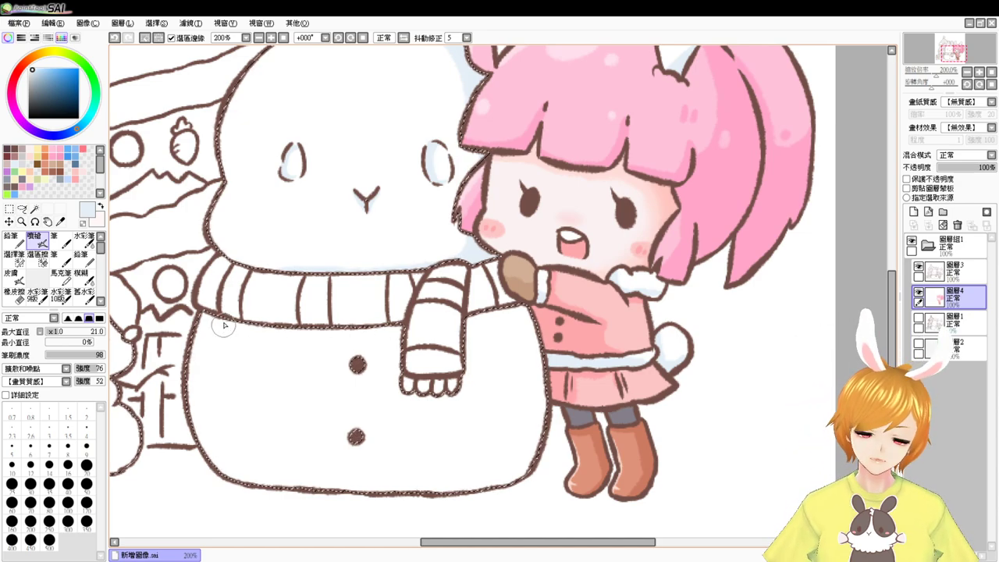
pyautogui.hotkey('ctrl', 'z')
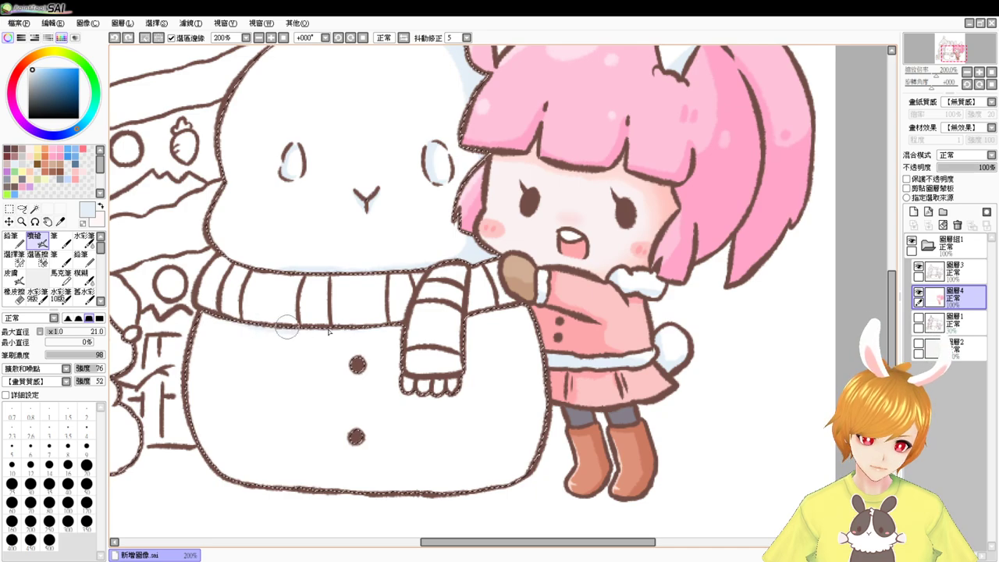
pyautogui.moveTo(286, 327); pyautogui.dragTo(283, 317)
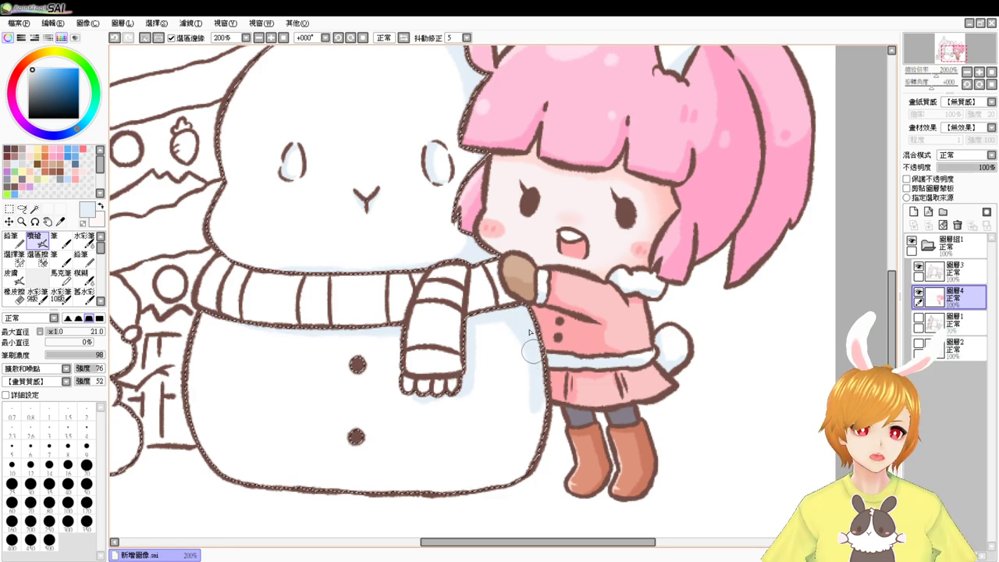
pyautogui.moveTo(529, 332)
pyautogui.mouseDown()
pyautogui.moveTo(529, 391)
pyautogui.moveTo(495, 461)
pyautogui.moveTo(515, 456)
pyautogui.moveTo(504, 360)
pyautogui.mouseUp()
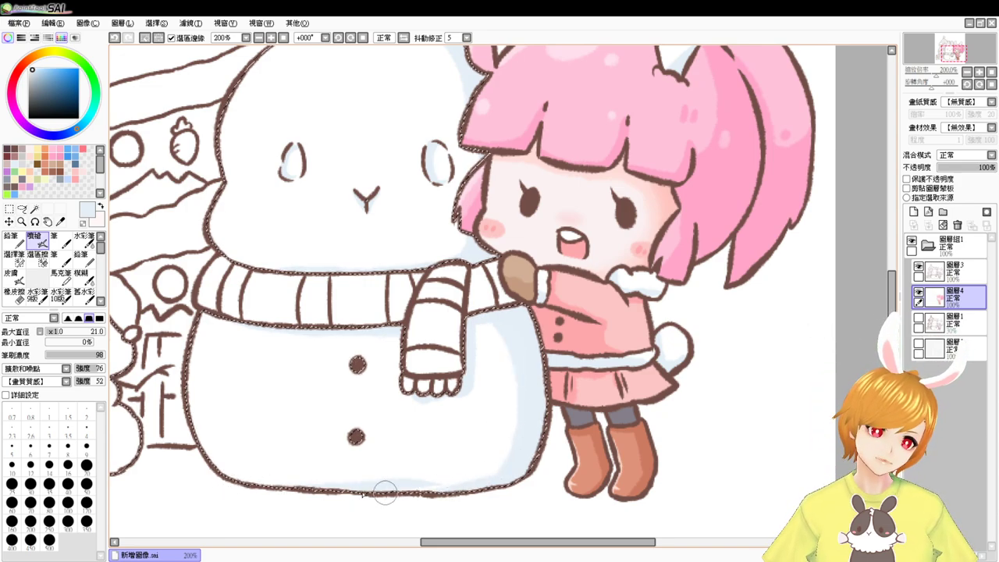
pyautogui.hotkey('ctrl', 'z')
pyautogui.hotkey('ctrl', 'y')
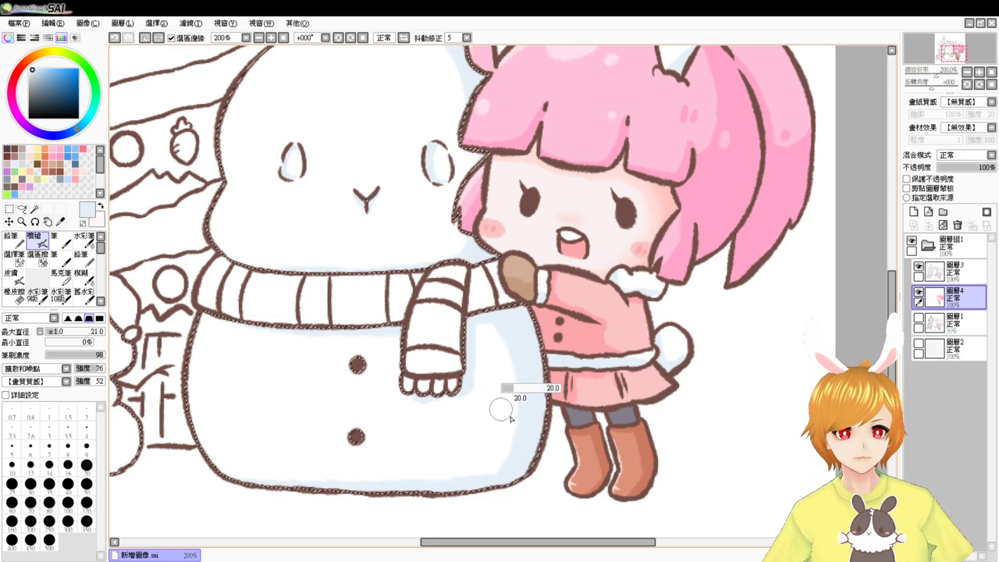
# Step: Dab small pale blue snow flecks across the snow rabbit's body, forehead and cheeks at brush size 13
pyautogui.moveTo(491, 404); pyautogui.dragTo(487, 425)
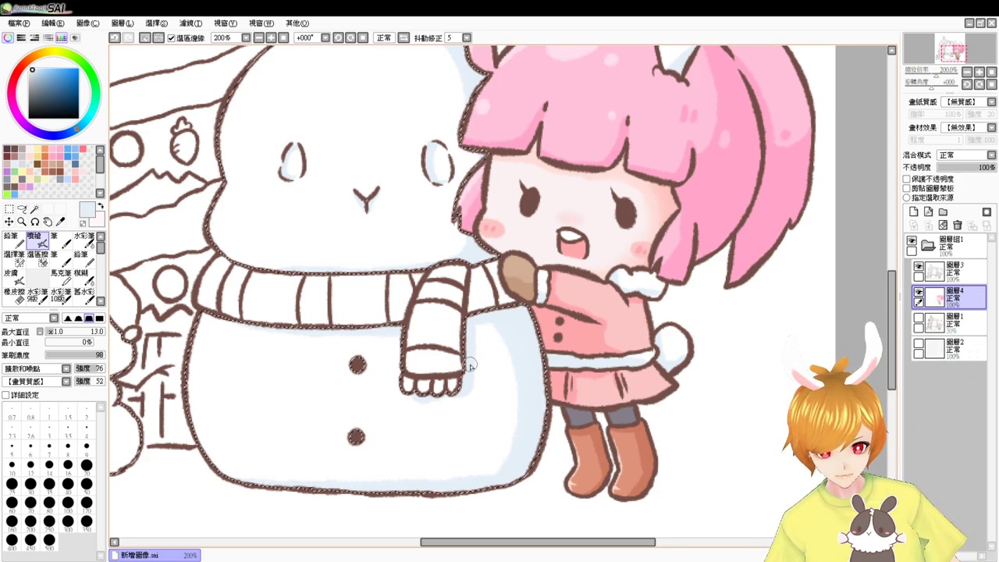
pyautogui.click(482, 423)
pyautogui.moveTo(478, 467); pyautogui.dragTo(506, 457)
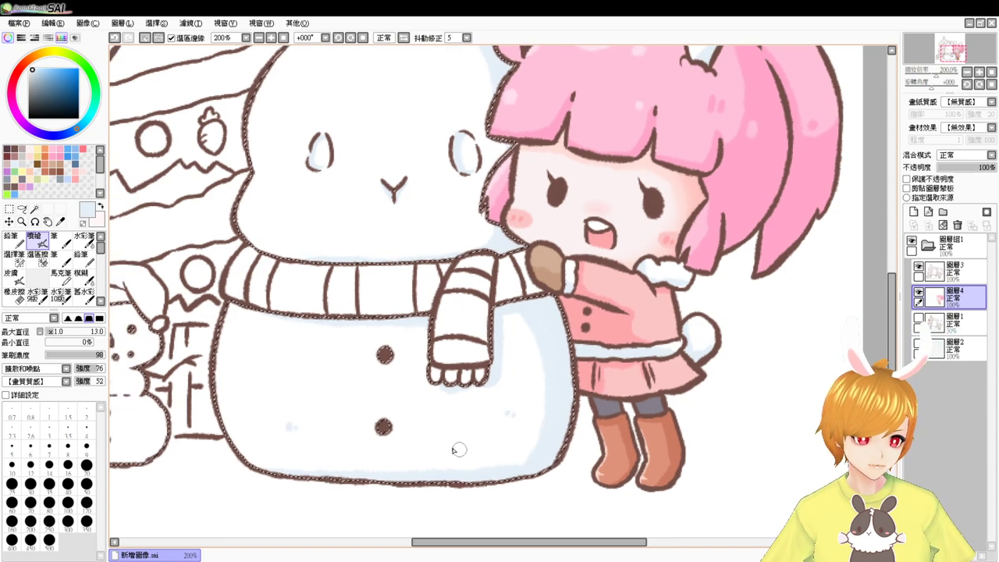
pyautogui.scroll(3, 428, 186)
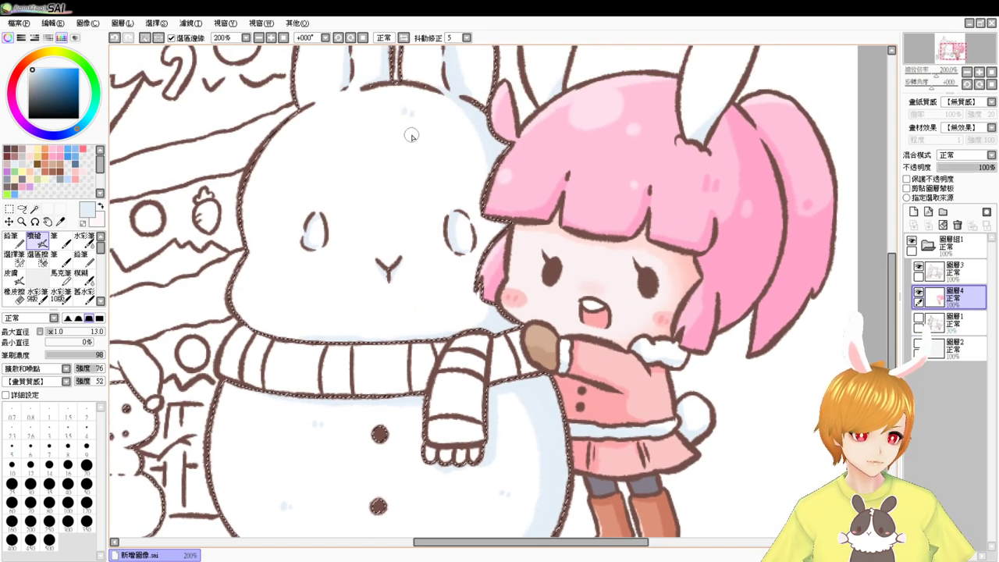
pyautogui.scroll(4, 409, 137)
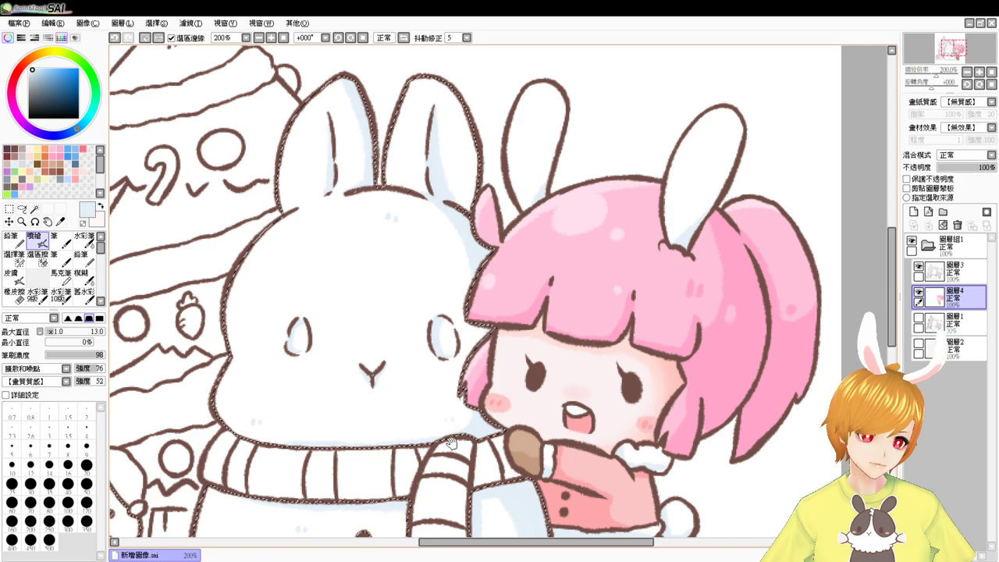
pyautogui.scroll(-5, 453, 414)
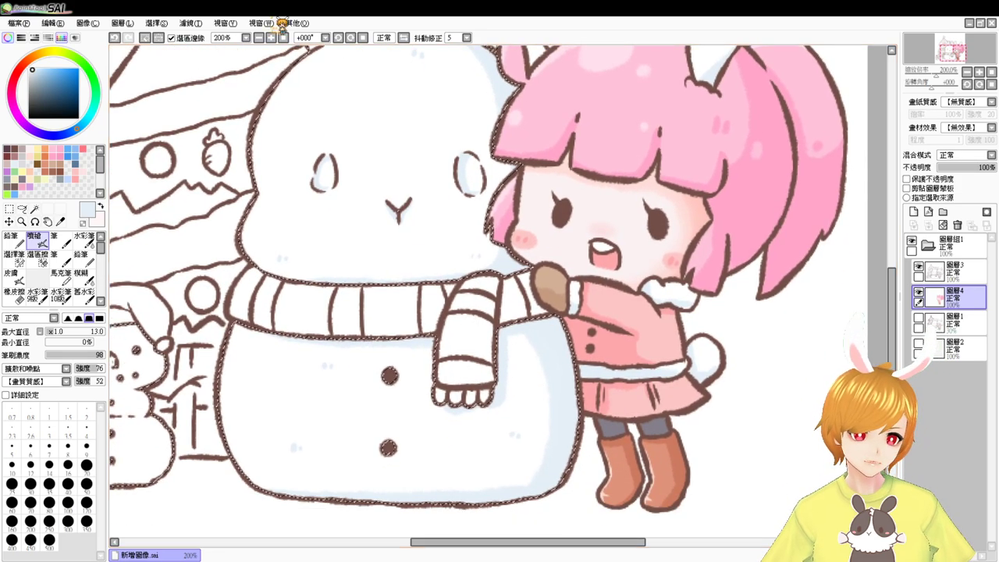
# Step: Airbrush pale blue shading onto the small snowman's head, middle and base along the side nearest the snow rabbit
pyautogui.click(258, 38)
pyautogui.moveTo(485, 378); pyautogui.dragTo(527, 325)
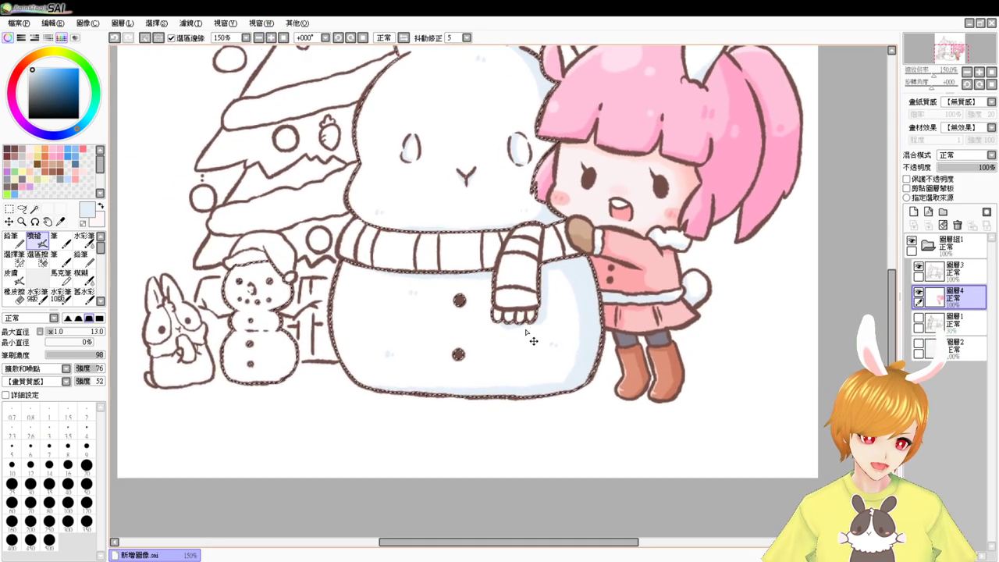
pyautogui.scroll(2, 527, 333)
pyautogui.hscroll(-4, 522, 330)
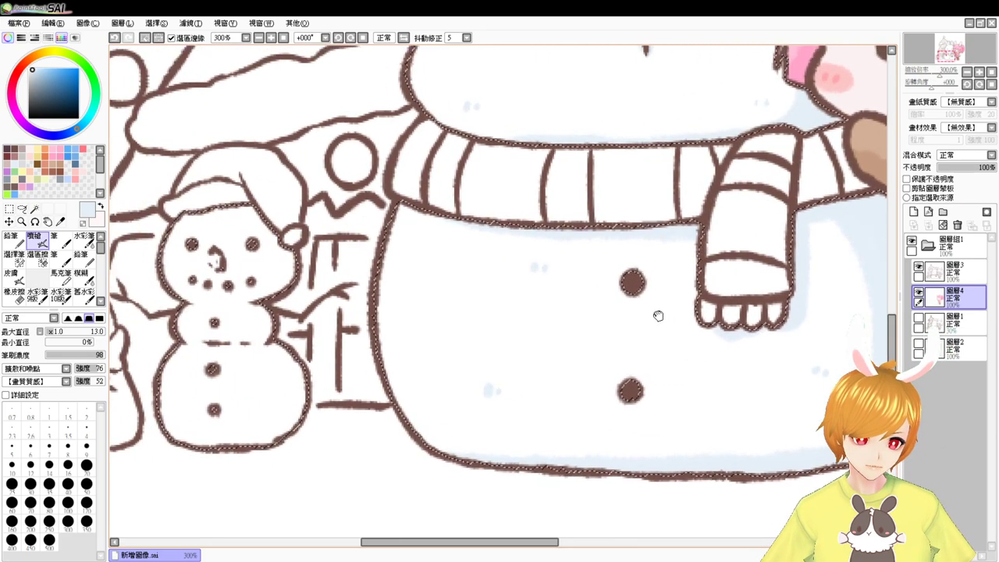
pyautogui.moveTo(299, 251); pyautogui.dragTo(303, 263)
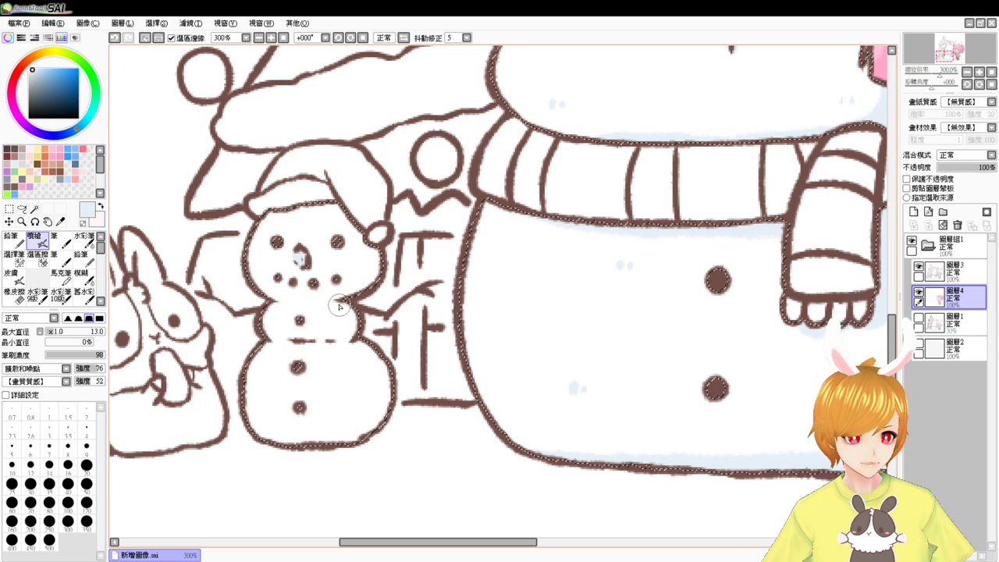
pyautogui.moveTo(341, 305); pyautogui.dragTo(346, 337)
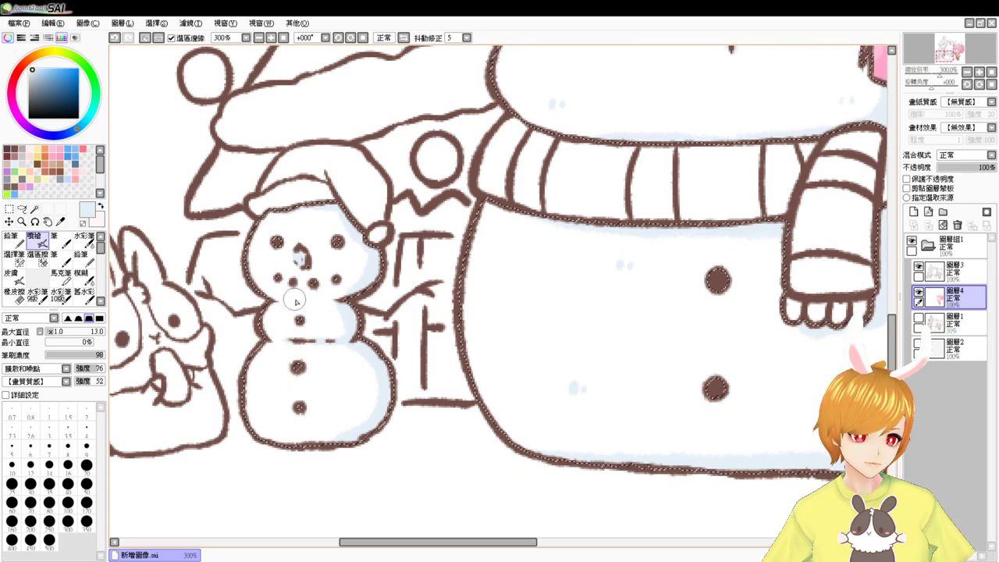
# Step: Undo the last airbrush stroke on the small snowman, and add pale blue shading under its head and flecks on its base
pyautogui.hotkey('ctrl', 'z')
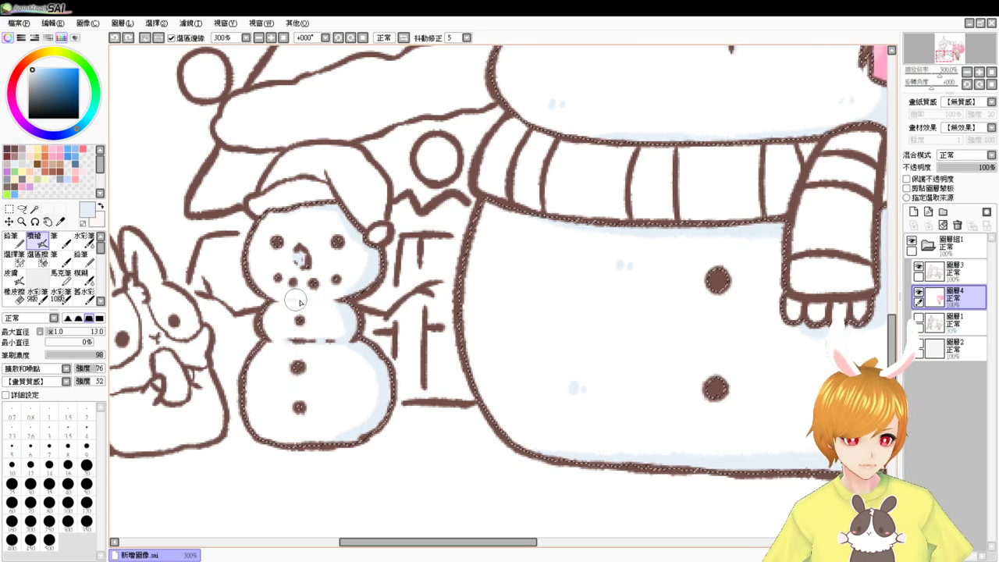
pyautogui.moveTo(296, 300); pyautogui.dragTo(314, 300)
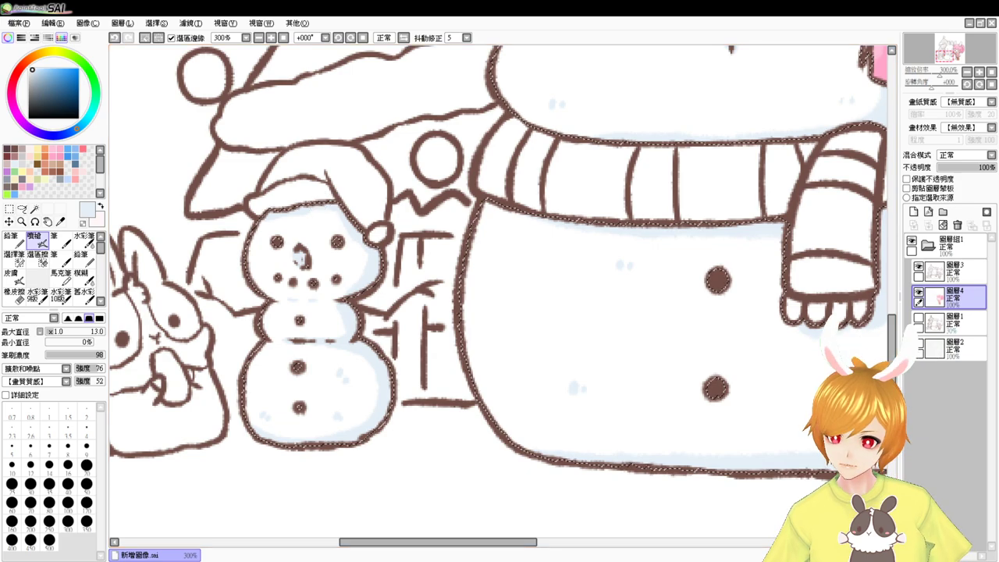
pyautogui.hotkey('alt', 'Tab')
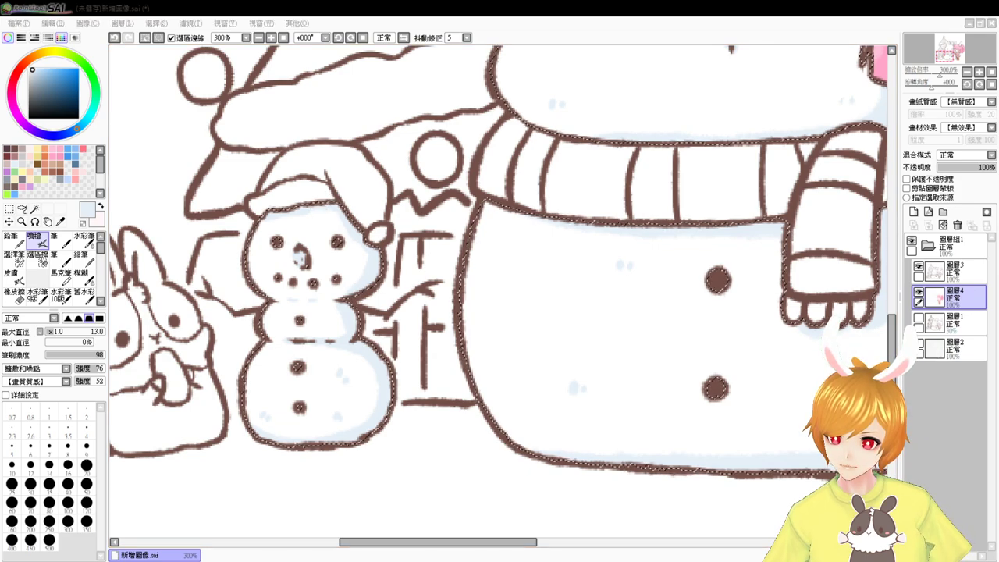
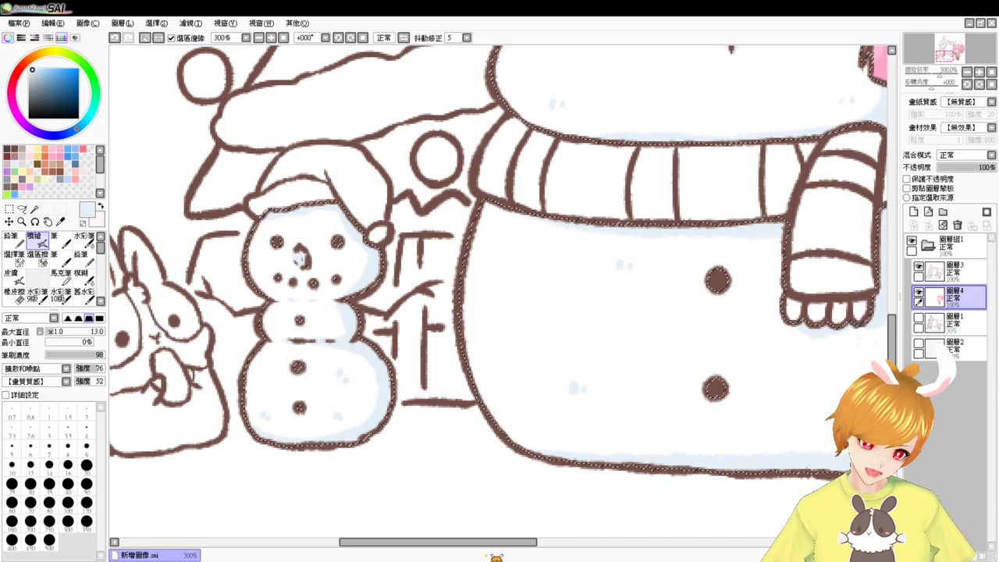
# Step: Choose a slightly darker pale blue and dab snow flecks into the snow rabbit's body shading beside the girl and near the base
pyautogui.moveTo(622, 304); pyautogui.dragTo(379, 296)
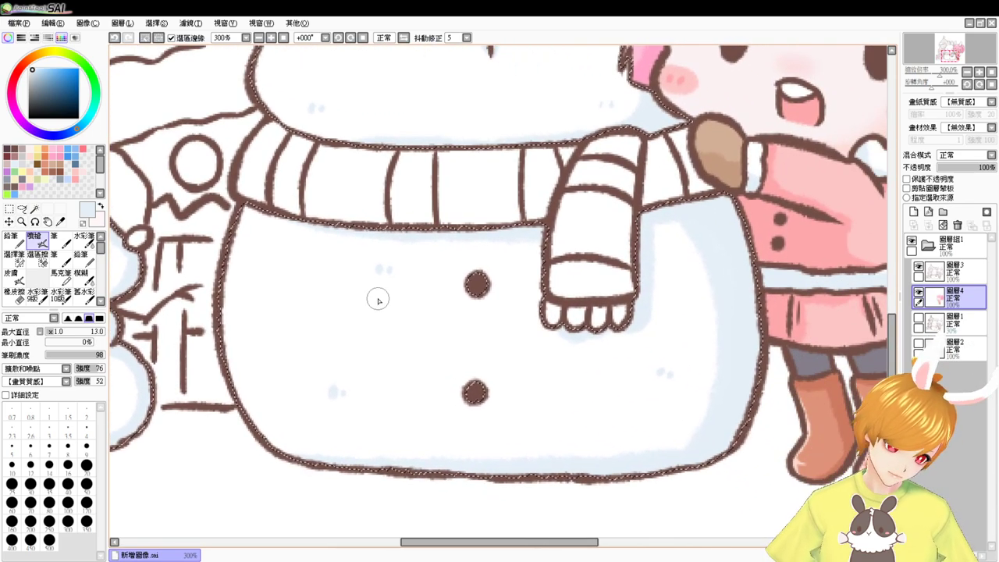
pyautogui.click(35, 73)
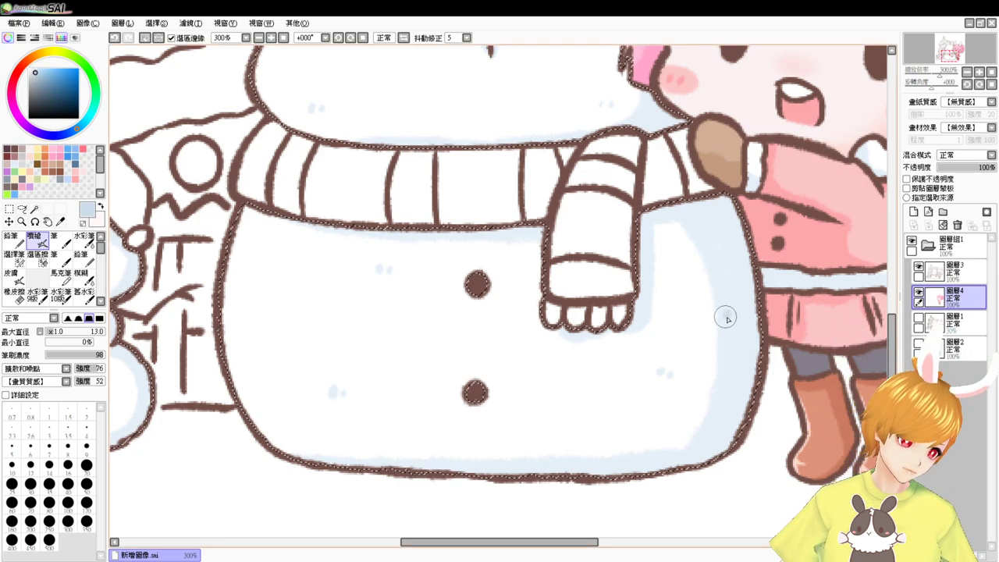
pyautogui.click(606, 445)
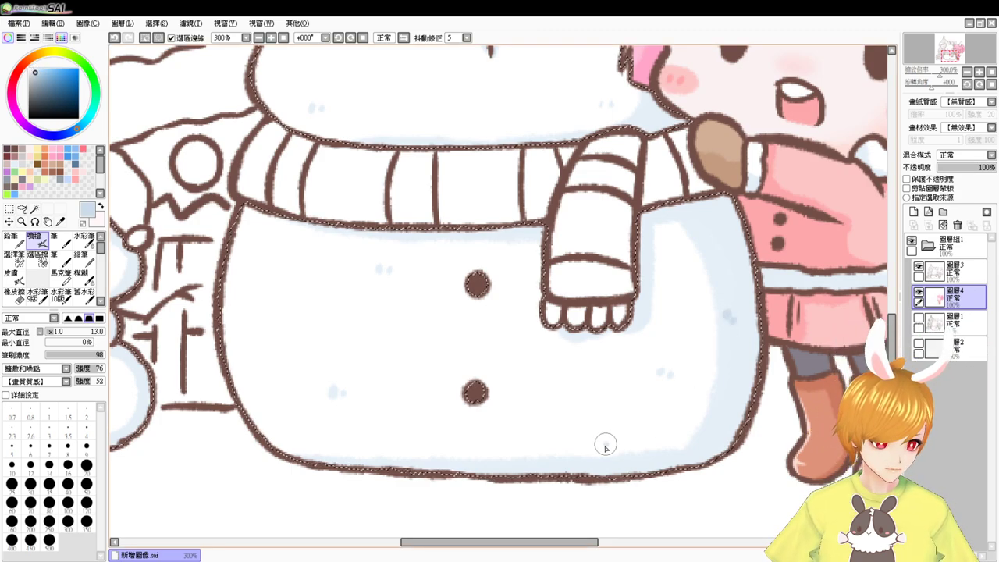
pyautogui.click(614, 446)
pyautogui.moveTo(594, 404); pyautogui.dragTo(600, 482)
# Step: Dab more of the darker pale blue flecks on the snow rabbit's body near the base and along the side facing the tree
pyautogui.moveTo(674, 290)
pyautogui.mouseDown()
pyautogui.moveTo(658, 290)
pyautogui.moveTo(649, 307)
pyautogui.moveTo(650, 295)
pyautogui.mouseUp()
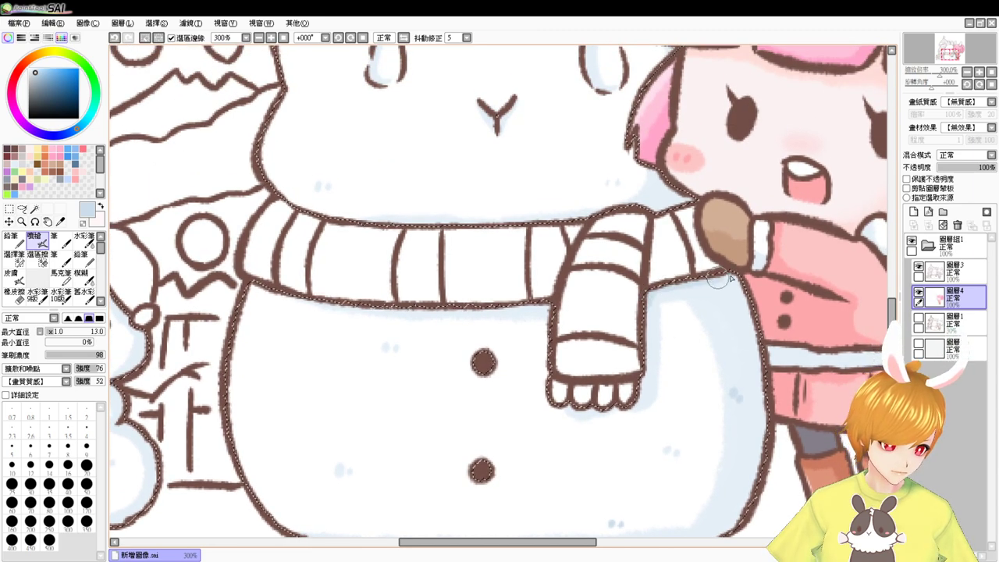
pyautogui.moveTo(520, 188); pyautogui.dragTo(495, 308)
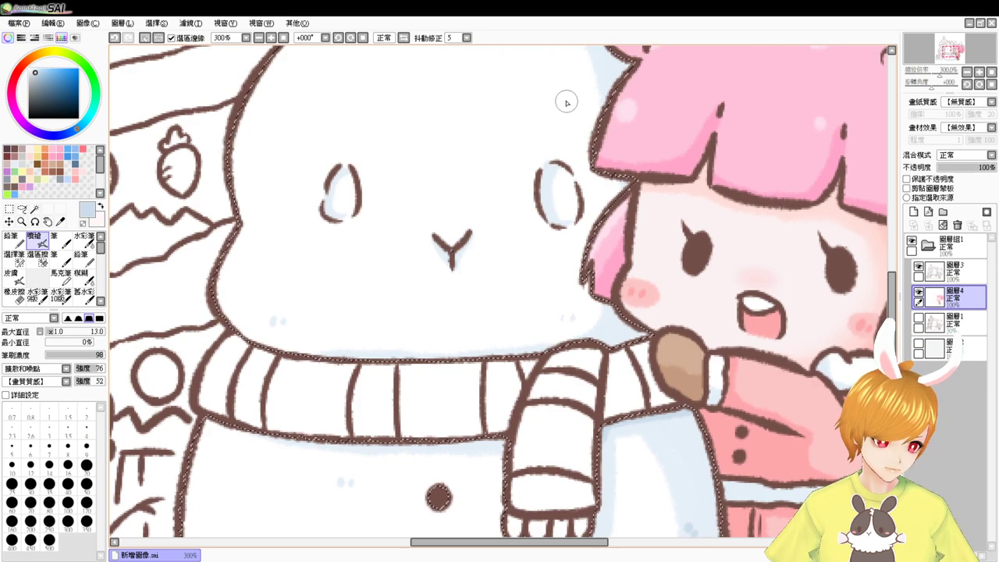
pyautogui.scroll(3, 572, 101)
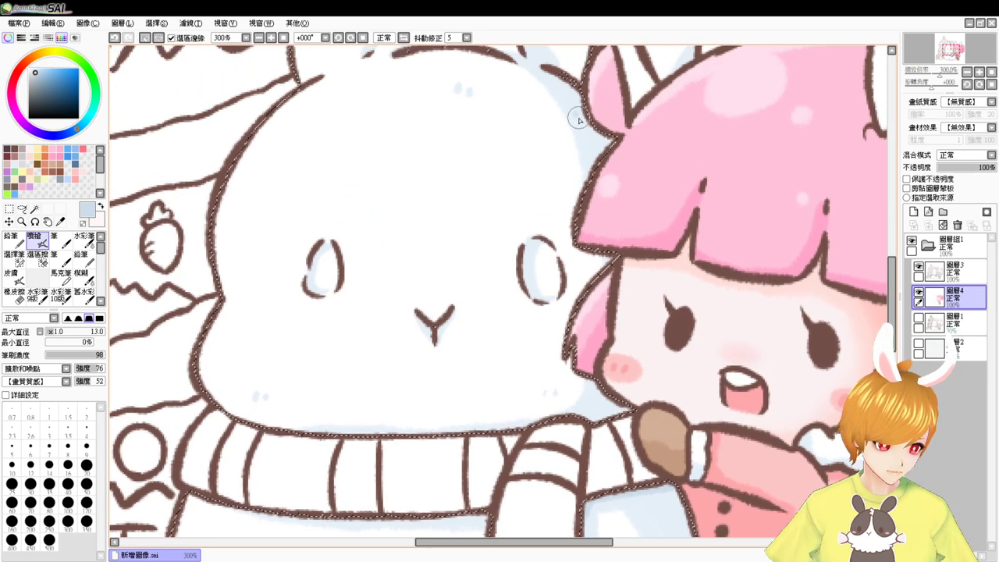
pyautogui.moveTo(550, 421); pyautogui.dragTo(557, 292)
pyautogui.moveTo(501, 396); pyautogui.dragTo(585, 243)
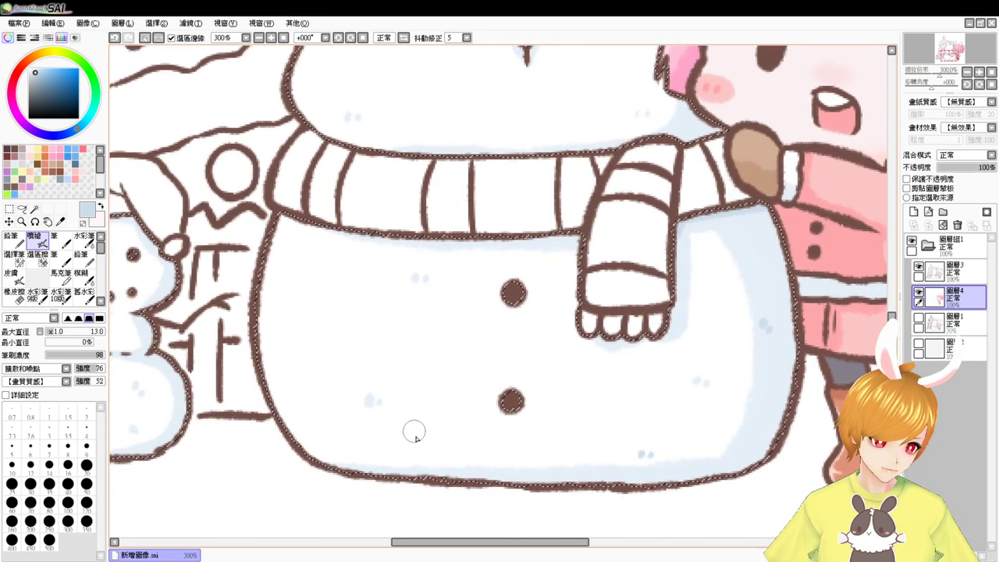
pyautogui.click(392, 452)
pyautogui.click(402, 450)
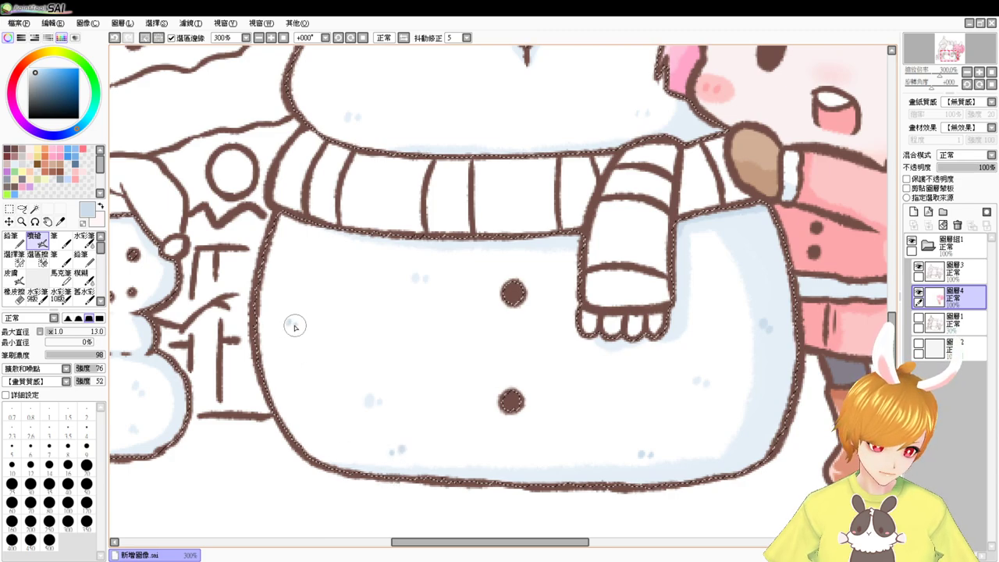
# Step: Sample the lighter pale blue from the snow rabbit's ear shading as the brush colour and clear the selection
pyautogui.click(283, 38)
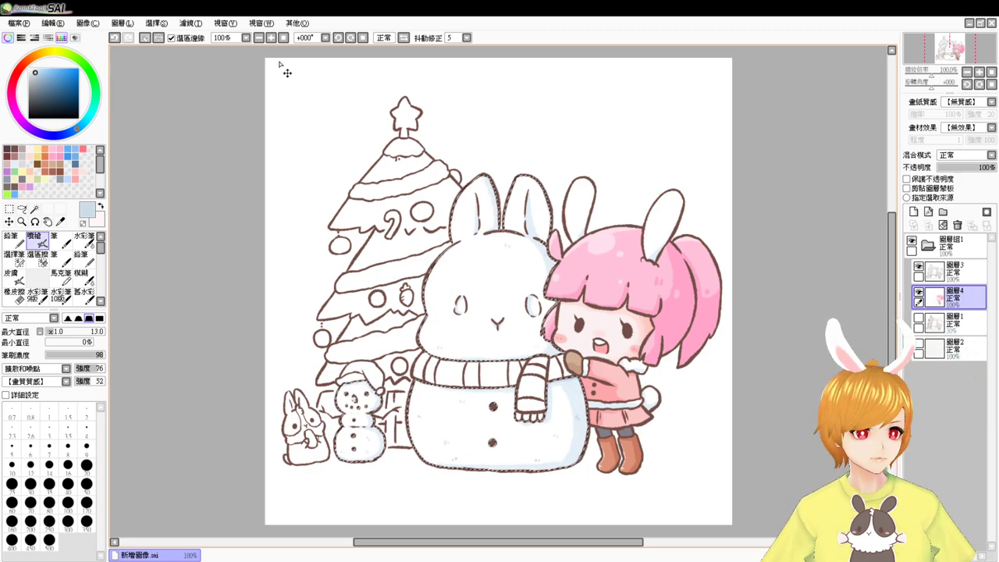
pyautogui.scroll(2, 279, 62)
pyautogui.scroll(-2, 468, 133)
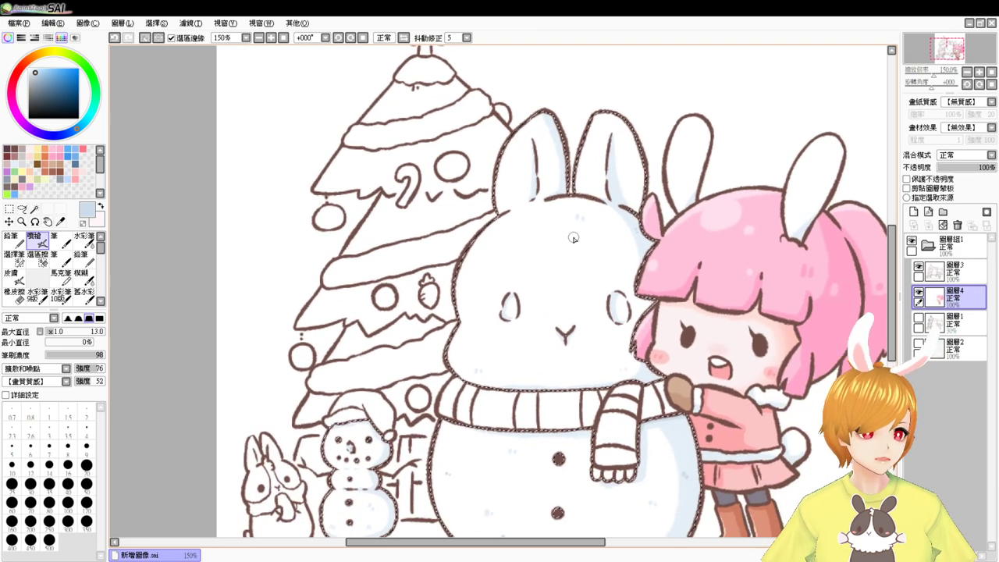
pyautogui.scroll(2, 580, 249)
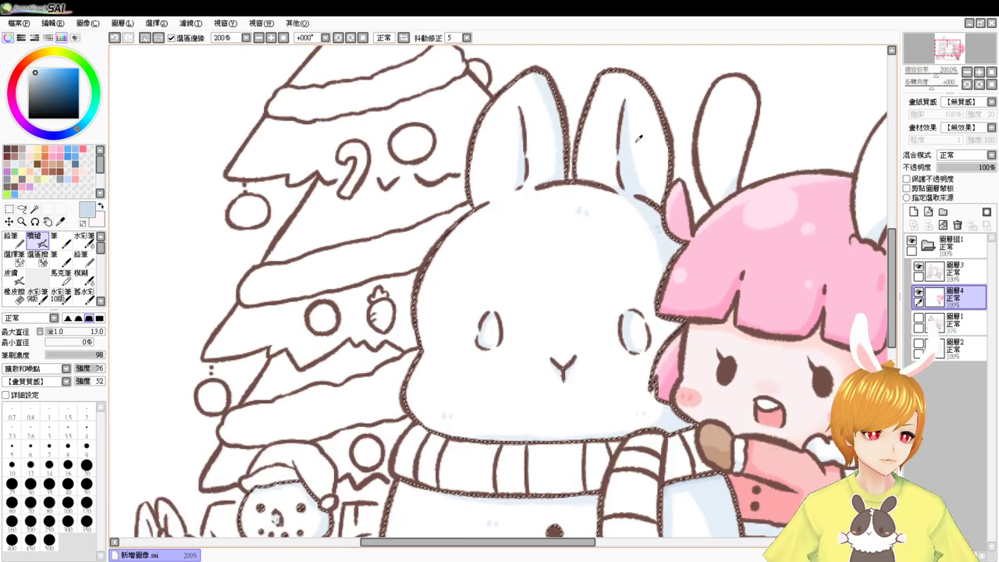
pyautogui.rightClick(629, 167)
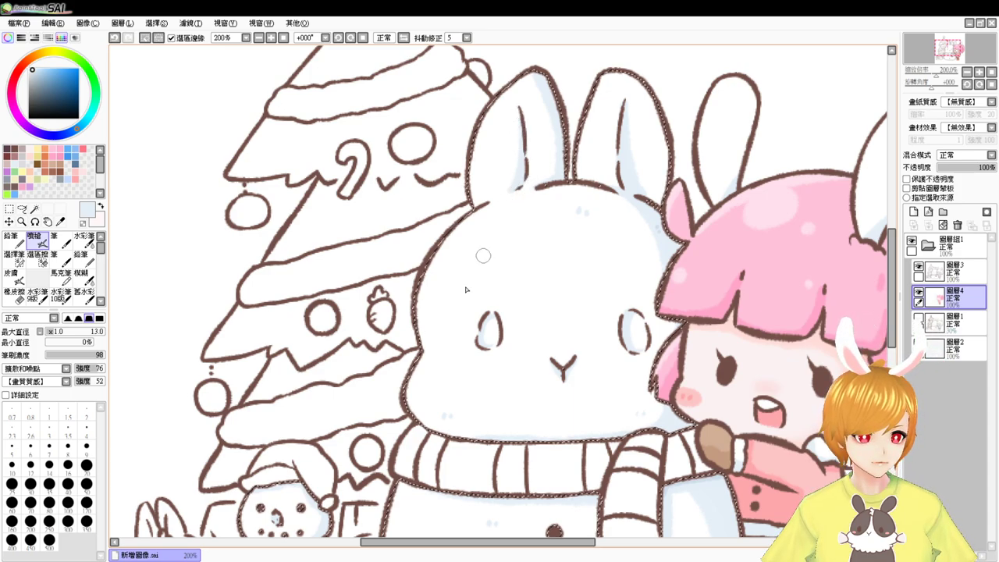
pyautogui.moveTo(595, 436); pyautogui.dragTo(585, 318)
pyautogui.scroll(-2, 585, 324)
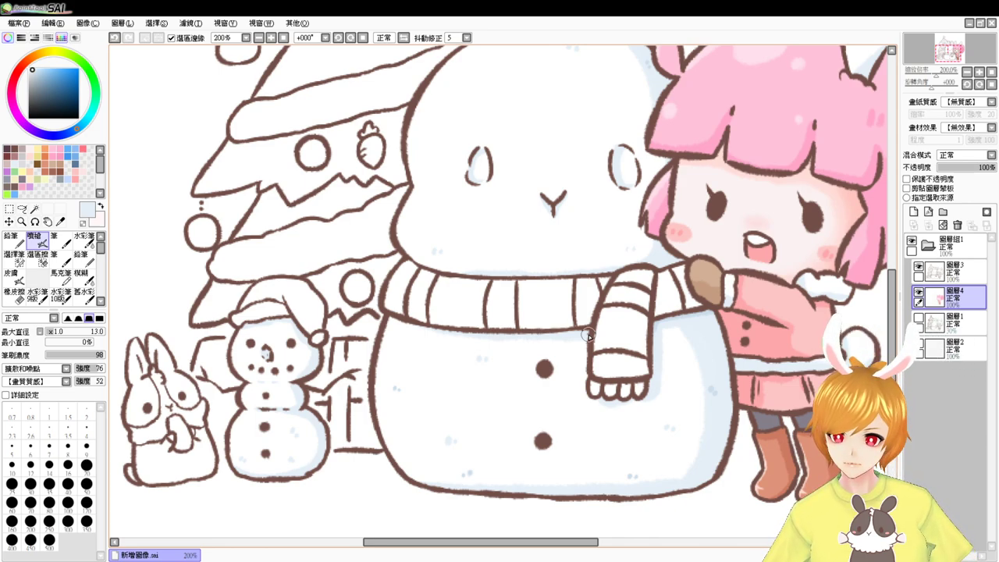
# Step: Protect the opacity of line-art layer 圖層3 and recolour the large snow rabbit's eye and nose lines in light grey-blue
pyautogui.moveTo(454, 273)
pyautogui.mouseDown()
pyautogui.moveTo(456, 285)
pyautogui.moveTo(446, 278)
pyautogui.mouseUp()
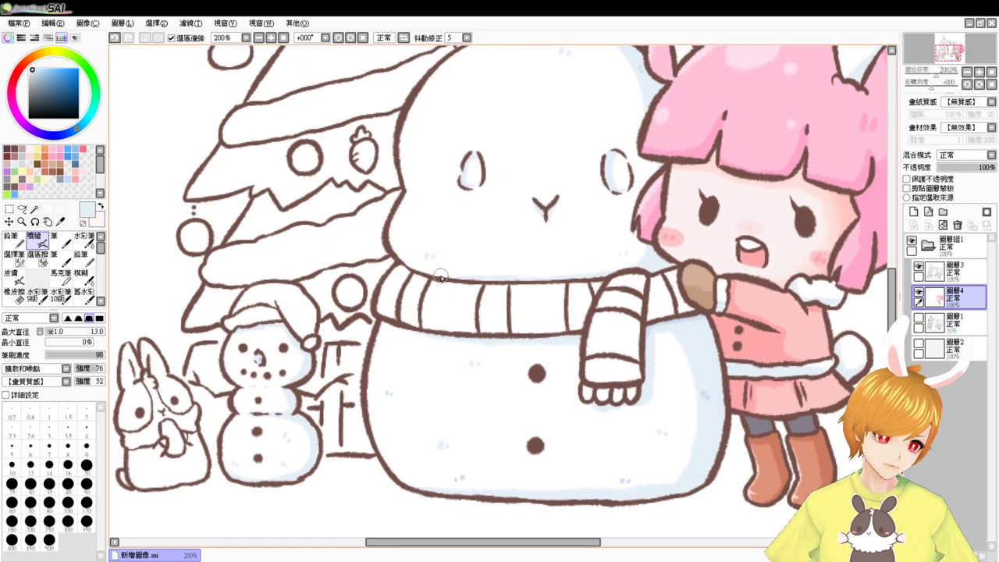
pyautogui.moveTo(691, 319); pyautogui.dragTo(630, 381)
pyautogui.click(956, 270)
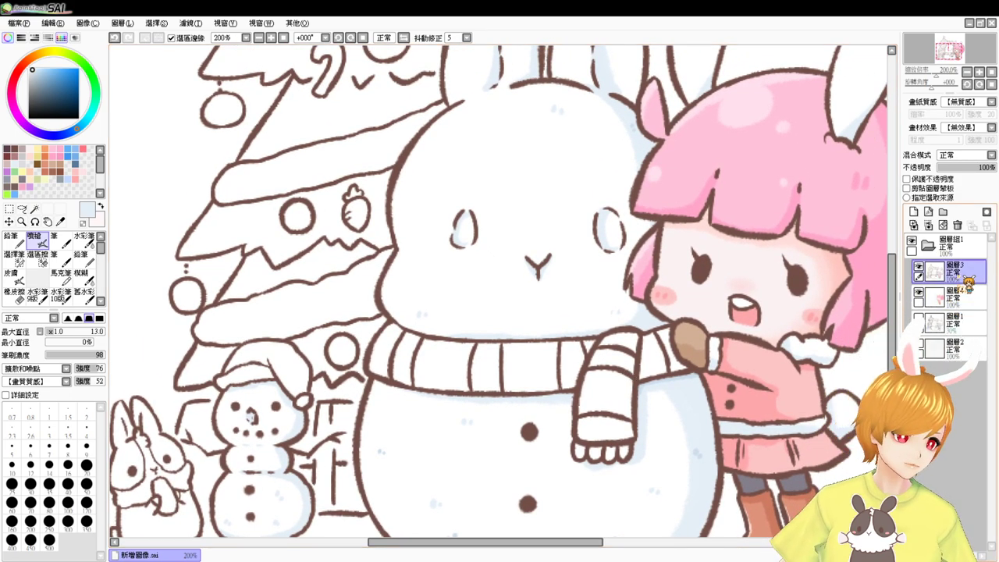
pyautogui.click(908, 179)
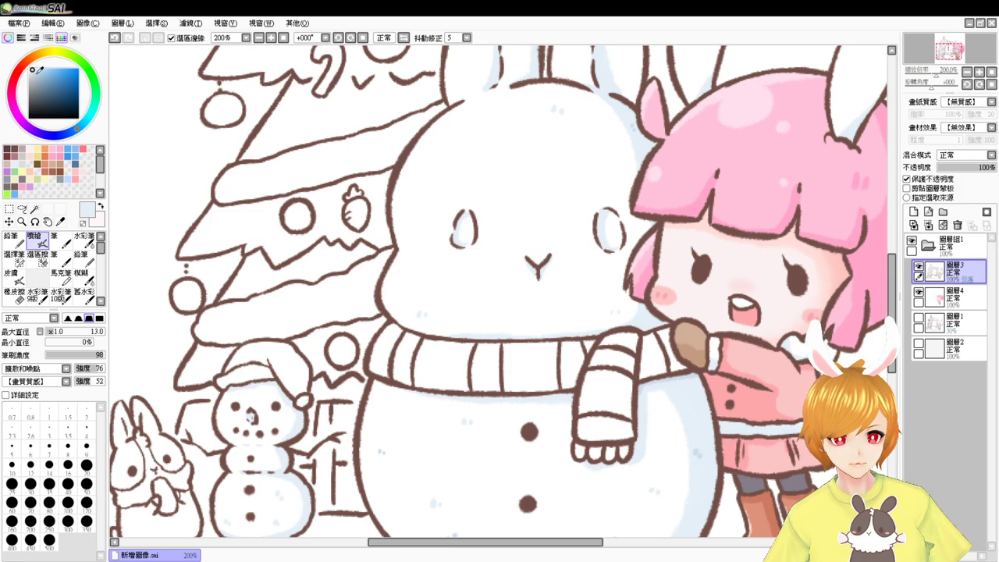
pyautogui.click(36, 72)
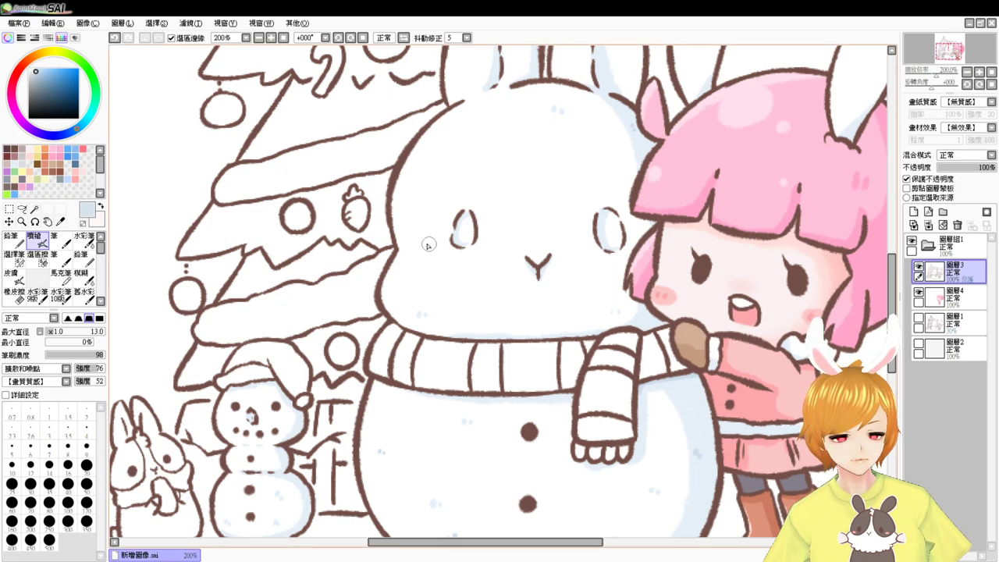
pyautogui.moveTo(464, 228)
pyautogui.mouseDown()
pyautogui.moveTo(457, 235)
pyautogui.moveTo(469, 248)
pyautogui.moveTo(478, 232)
pyautogui.moveTo(455, 232)
pyautogui.mouseUp()
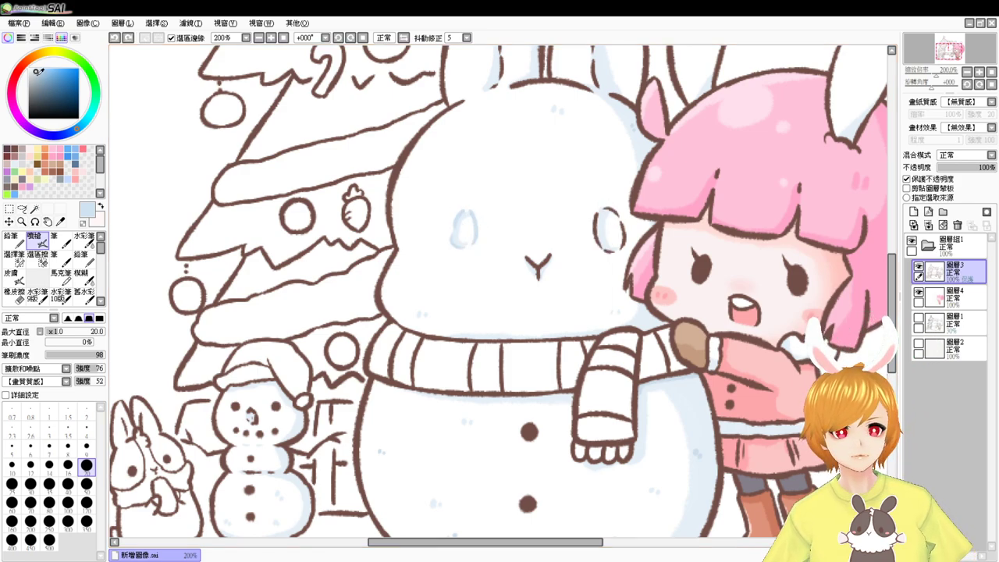
pyautogui.moveTo(474, 232)
pyautogui.mouseDown()
pyautogui.moveTo(450, 226)
pyautogui.moveTo(458, 221)
pyautogui.moveTo(462, 247)
pyautogui.mouseUp()
pyautogui.moveTo(597, 221)
pyautogui.mouseDown()
pyautogui.moveTo(625, 234)
pyautogui.moveTo(617, 248)
pyautogui.moveTo(601, 248)
pyautogui.mouseUp()
pyautogui.moveTo(524, 254)
pyautogui.mouseDown()
pyautogui.moveTo(544, 268)
pyautogui.moveTo(527, 276)
pyautogui.moveTo(548, 291)
pyautogui.mouseUp()
# Step: Recolour the inner lines of both of the large snow rabbit's ears in light grey-blue
pyautogui.moveTo(560, 227); pyautogui.dragTo(547, 301)
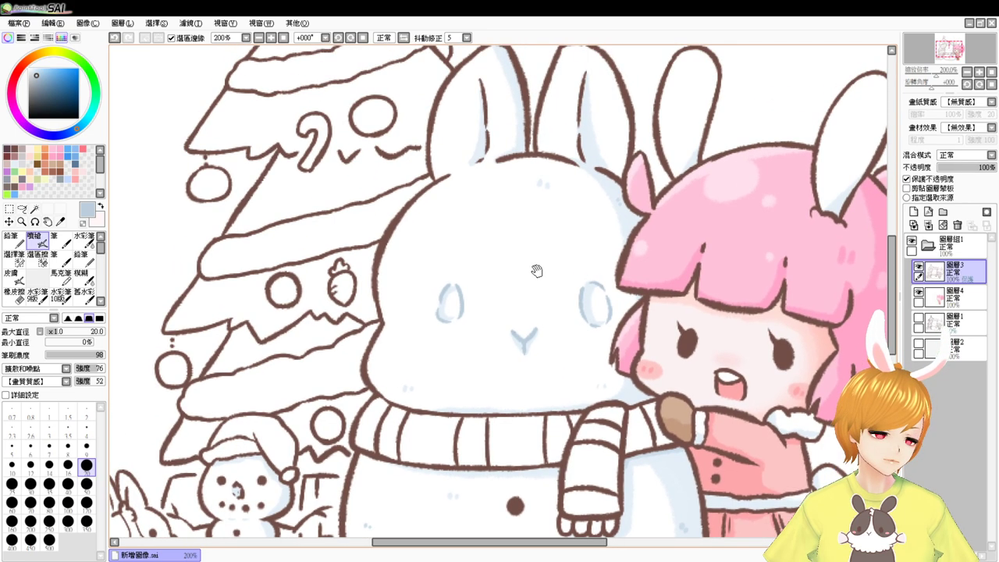
pyautogui.moveTo(480, 76); pyautogui.dragTo(478, 154)
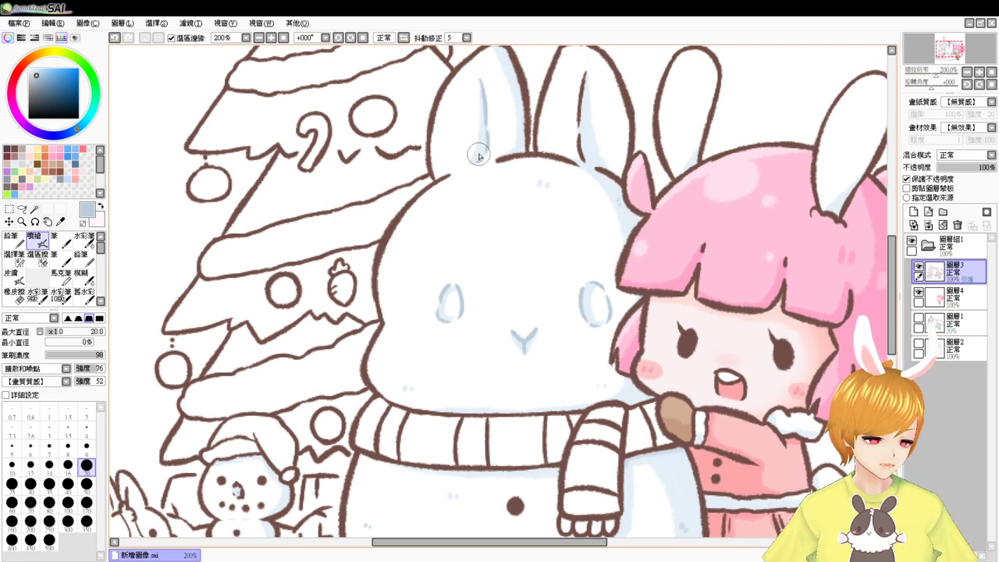
pyautogui.moveTo(587, 75); pyautogui.dragTo(581, 143)
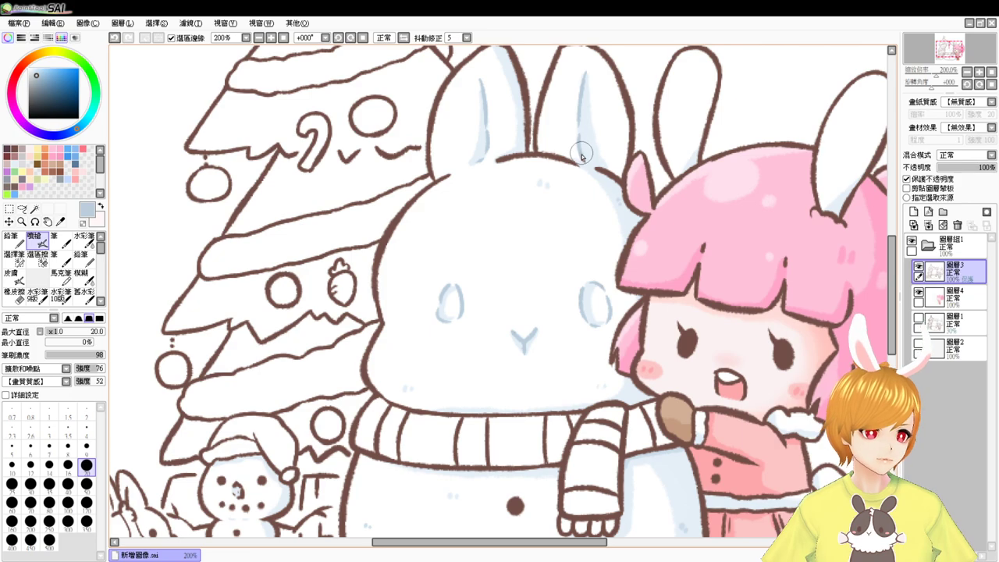
# Step: Recolour the small snowman's nose outline and the line between its body segments in light grey-blue
pyautogui.moveTo(516, 336)
pyautogui.mouseDown()
pyautogui.moveTo(520, 243)
pyautogui.moveTo(555, 179)
pyautogui.mouseUp()
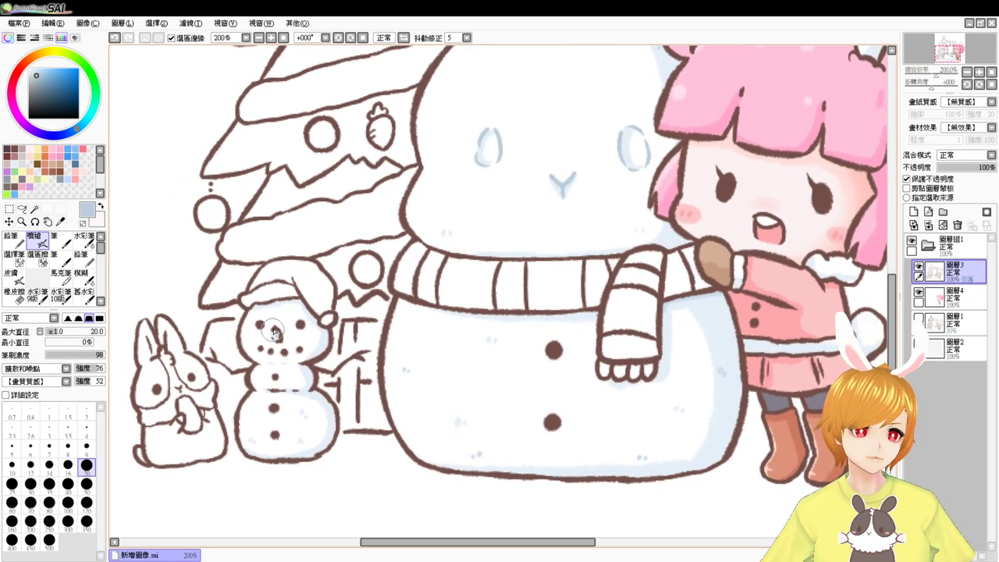
pyautogui.moveTo(270, 334); pyautogui.dragTo(272, 327)
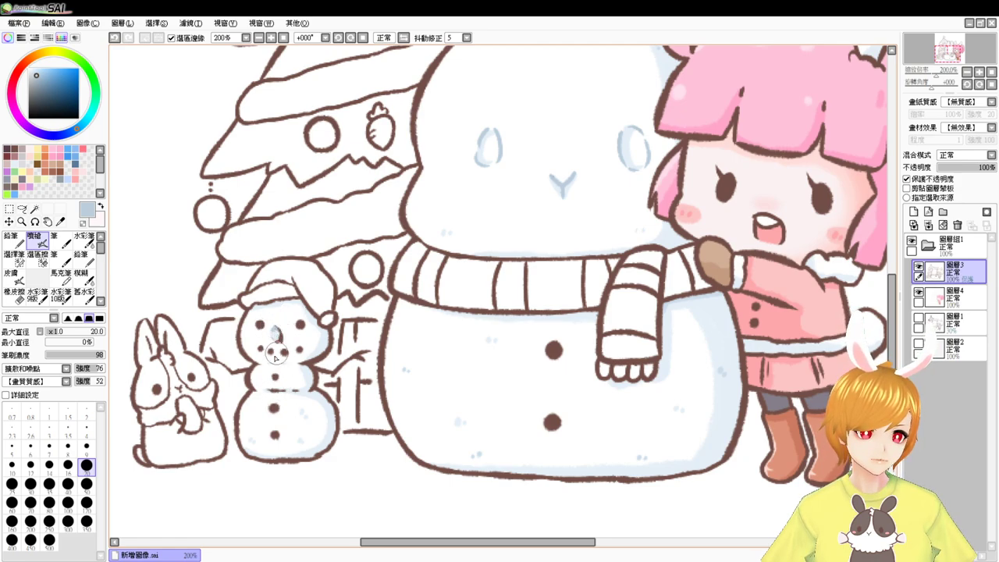
pyautogui.moveTo(290, 392); pyautogui.dragTo(276, 396)
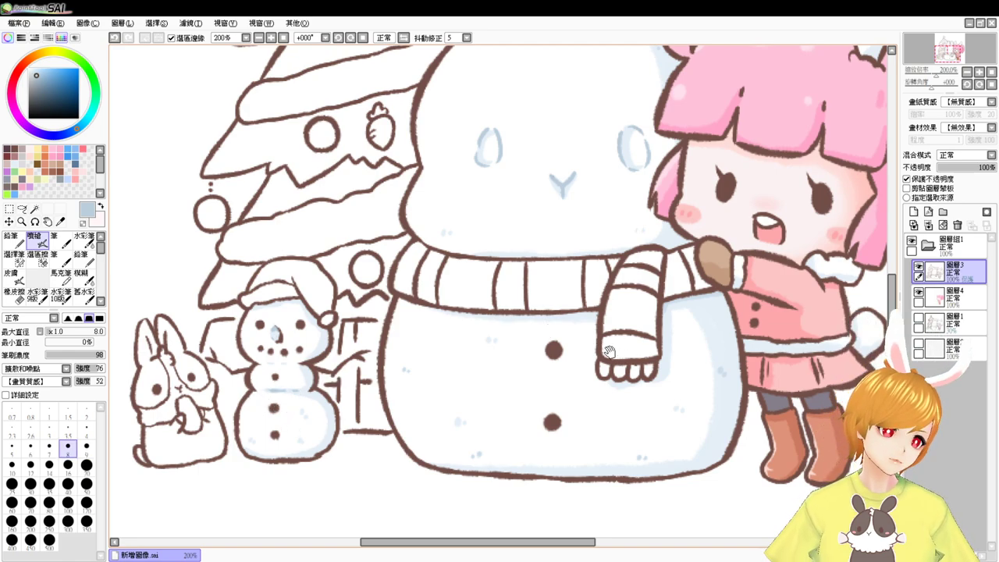
pyautogui.moveTo(414, 324); pyautogui.dragTo(419, 353)
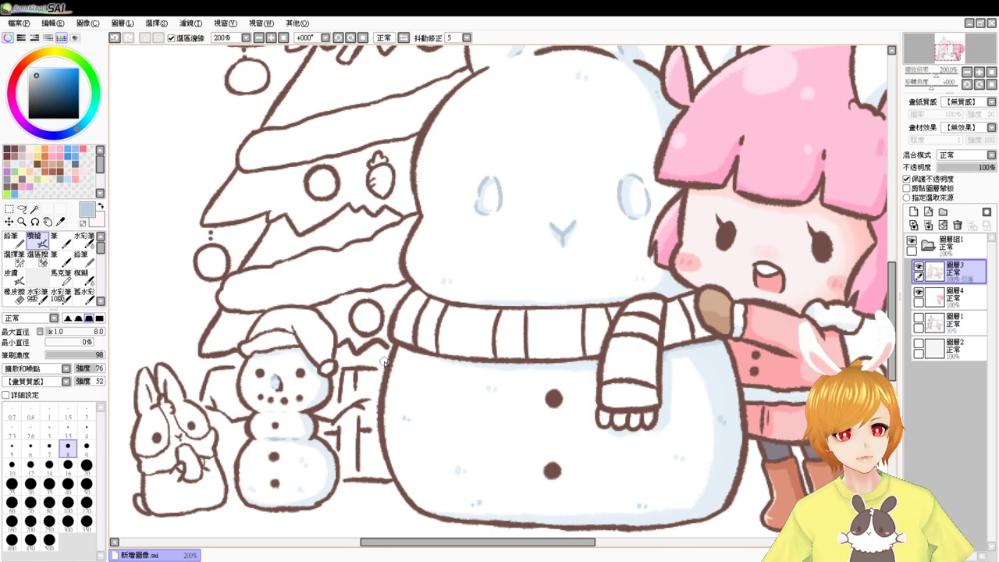
pyautogui.moveTo(580, 292); pyautogui.dragTo(569, 455)
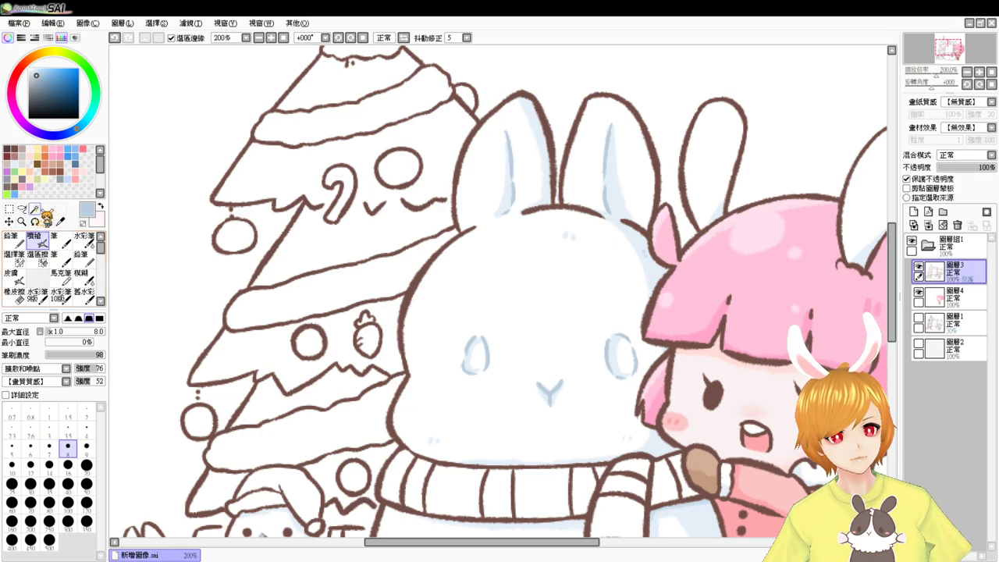
pyautogui.click(34, 209)
pyautogui.click(363, 145)
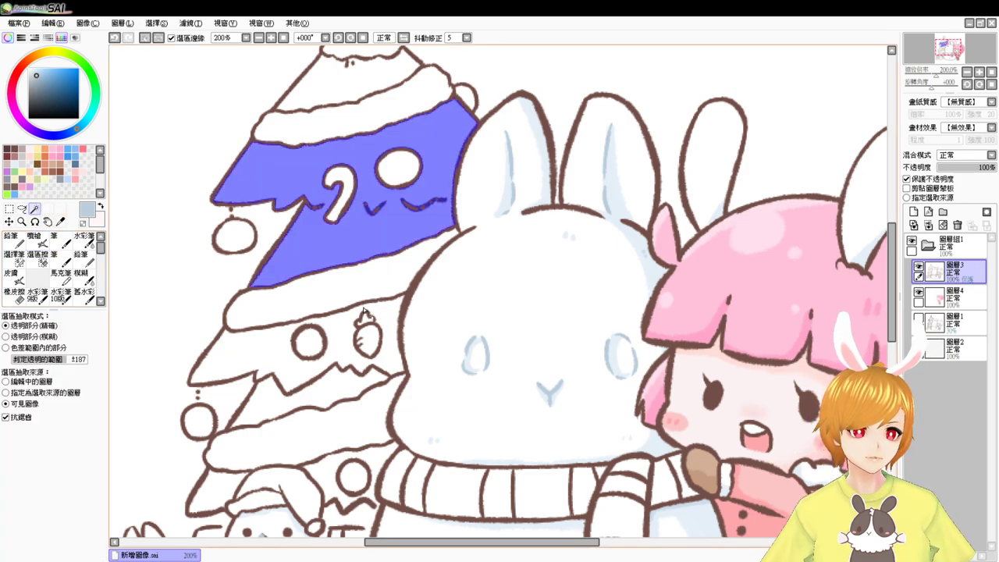
pyautogui.keyDown('shift'); pyautogui.click(338, 331); pyautogui.keyUp('shift')
pyautogui.moveTo(353, 195); pyautogui.dragTo(359, 248)
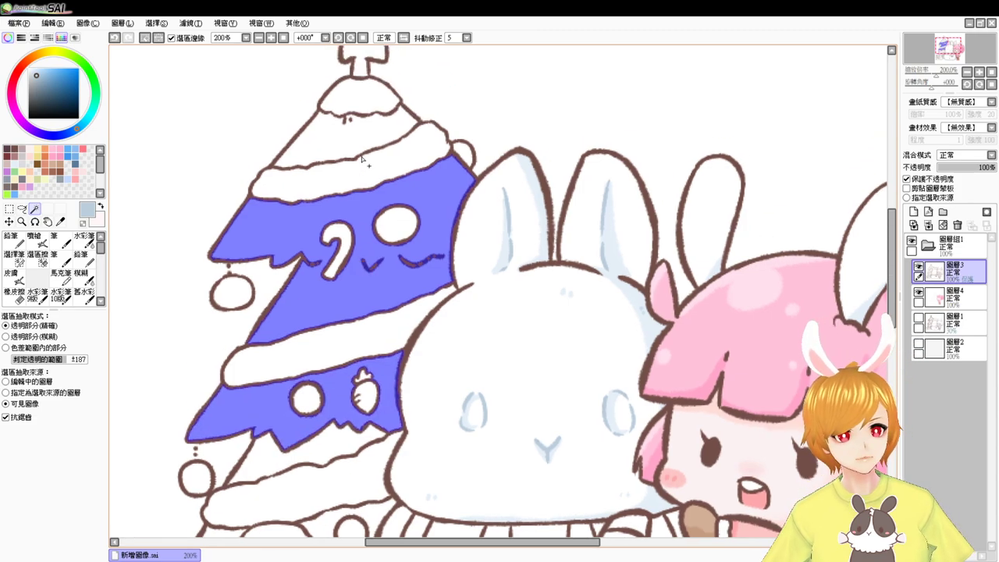
pyautogui.keyDown('shift'); pyautogui.click(373, 156); pyautogui.keyUp('shift')
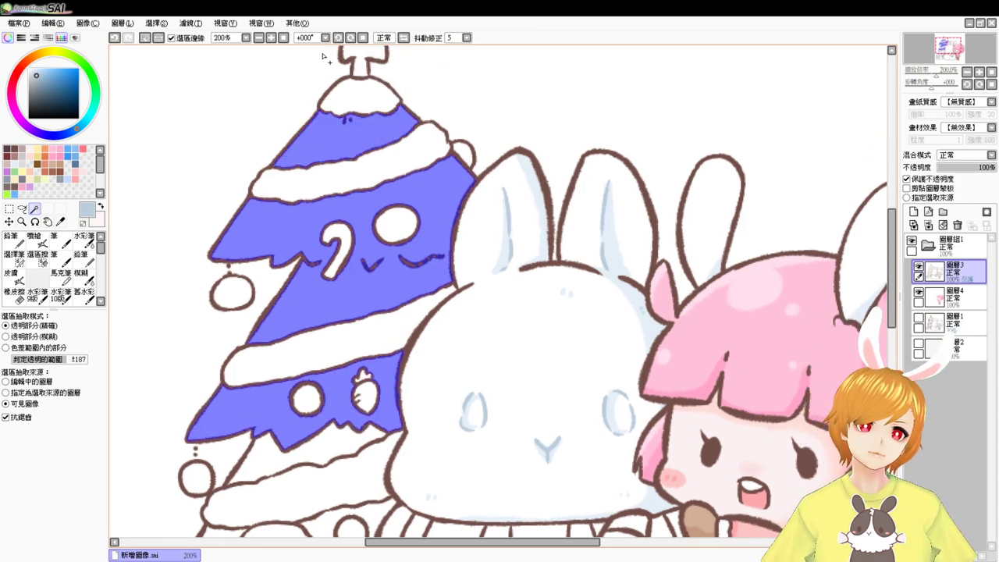
pyautogui.click(284, 38)
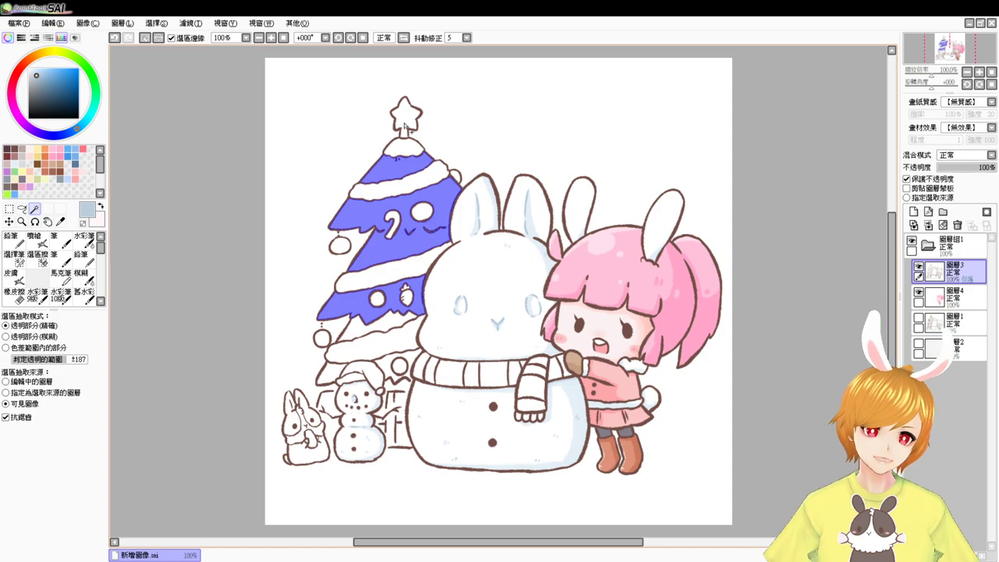
pyautogui.hotkey('ctrl', 'd')
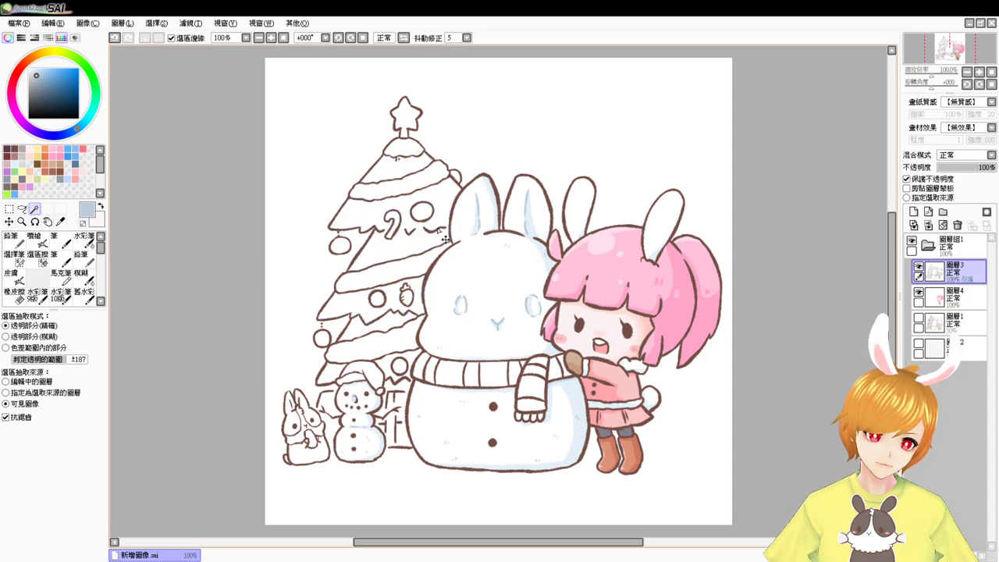
# Step: Show sketch layer 圖層1, turn off opacity protection on 圖層3 and draw the tree's missing edge beside the snow rabbit's ear in dark brown
pyautogui.click(919, 319)
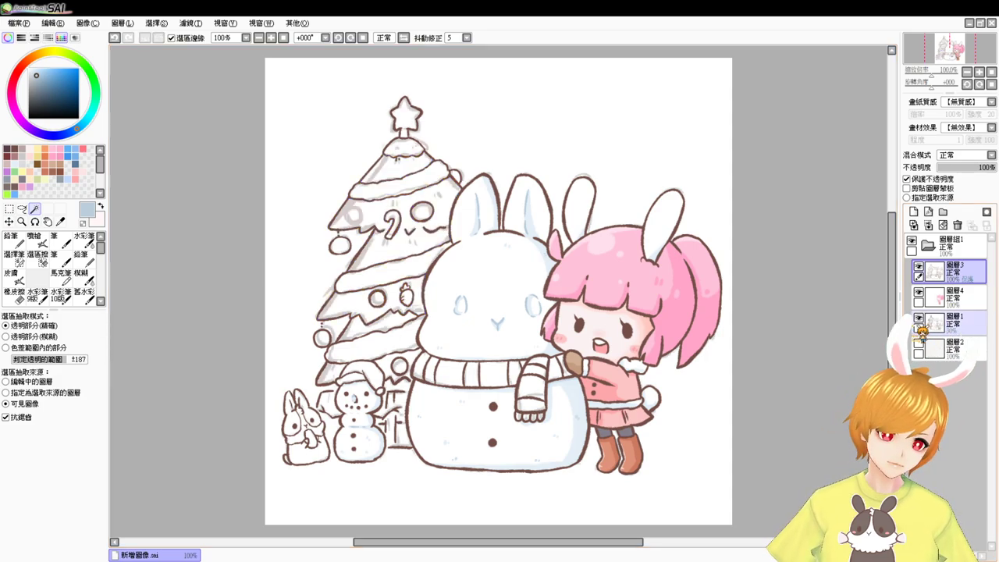
pyautogui.scroll(4, 536, 355)
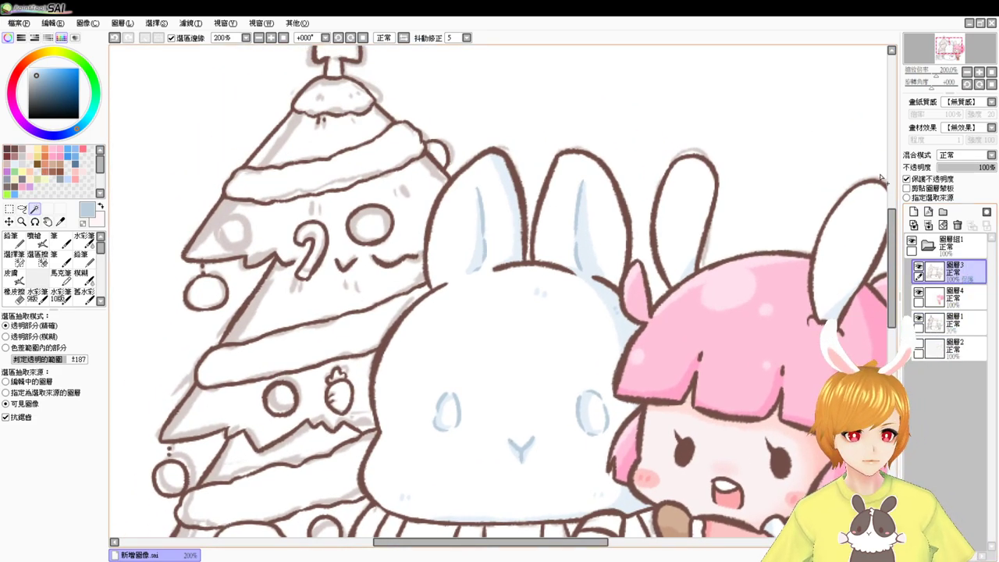
pyautogui.click(907, 179)
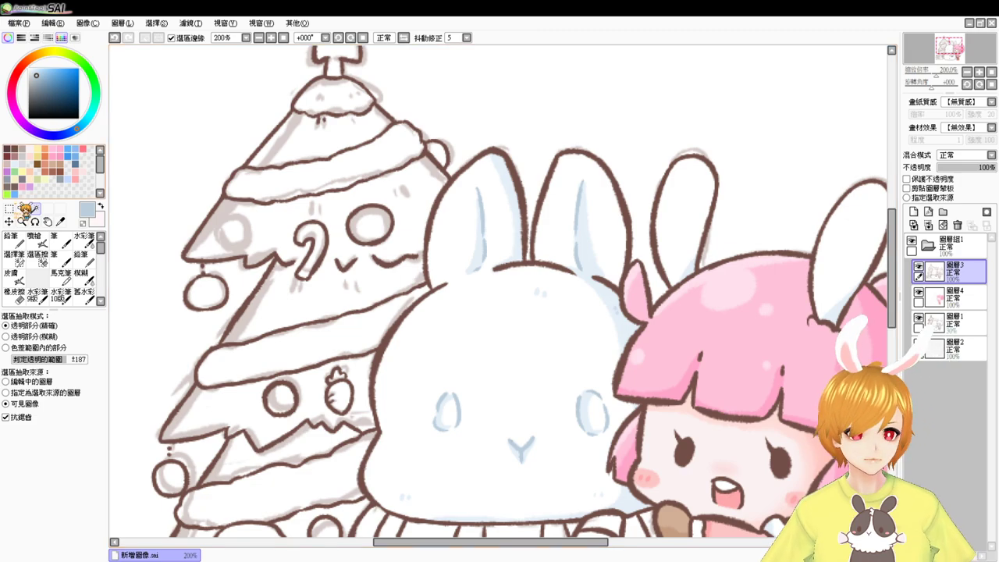
pyautogui.click(36, 240)
pyautogui.click(15, 148)
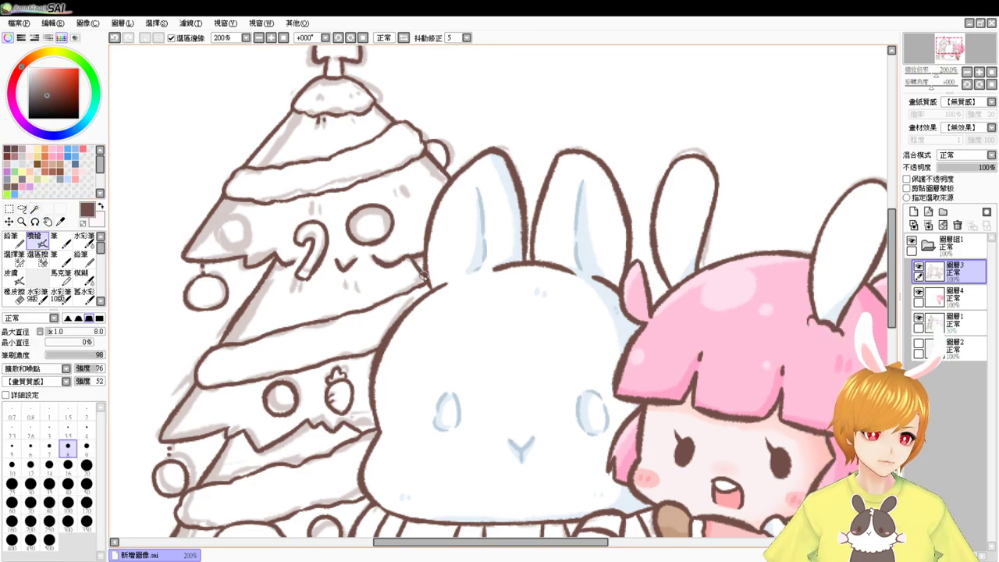
pyautogui.hotkey('ctrl', 'z')
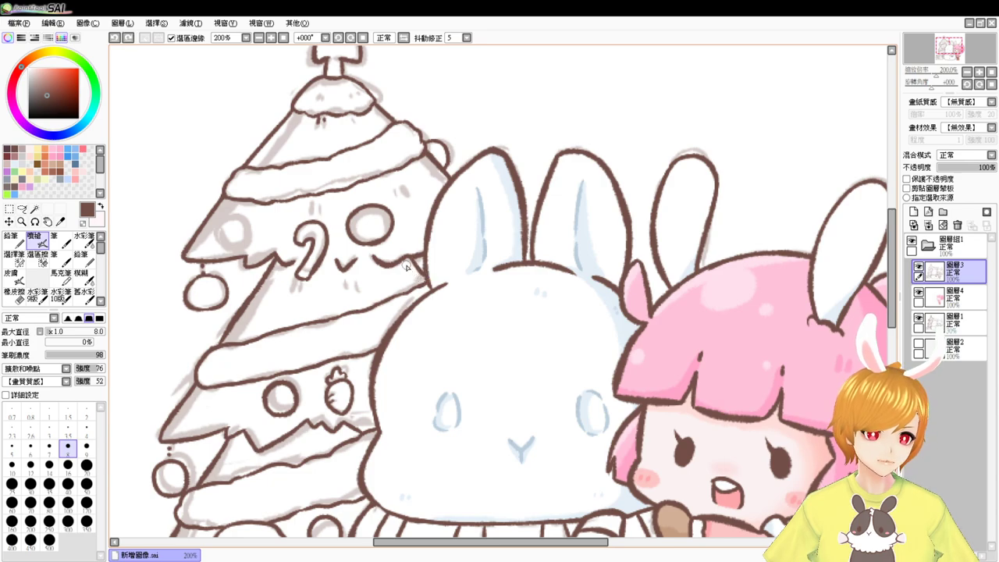
pyautogui.moveTo(407, 262); pyautogui.dragTo(425, 279)
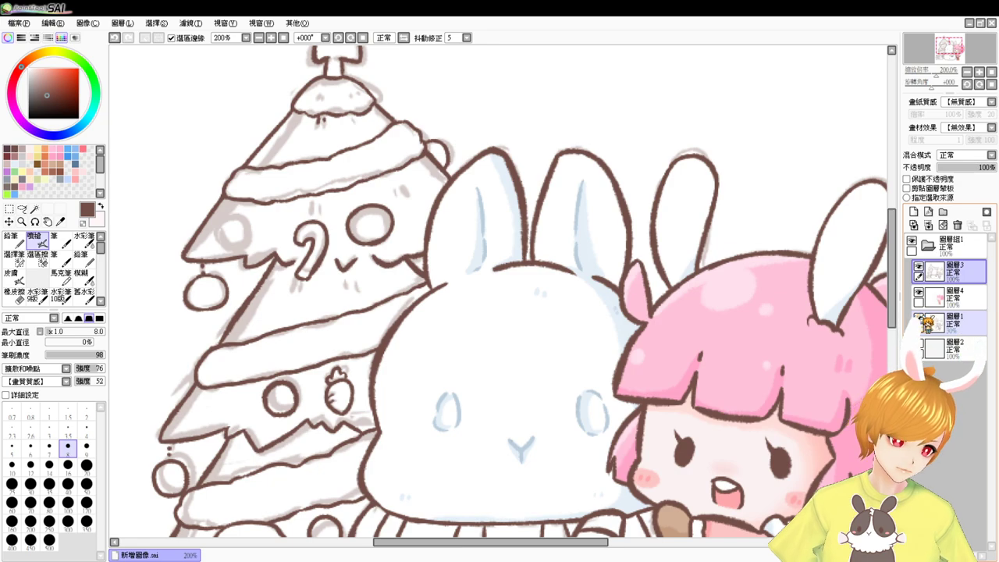
# Step: Hide sketch layer 圖層1 and draw short dark-brown texture strokes across the Christmas tree's tiers on 圖層4
pyautogui.click(954, 295)
pyautogui.click(919, 321)
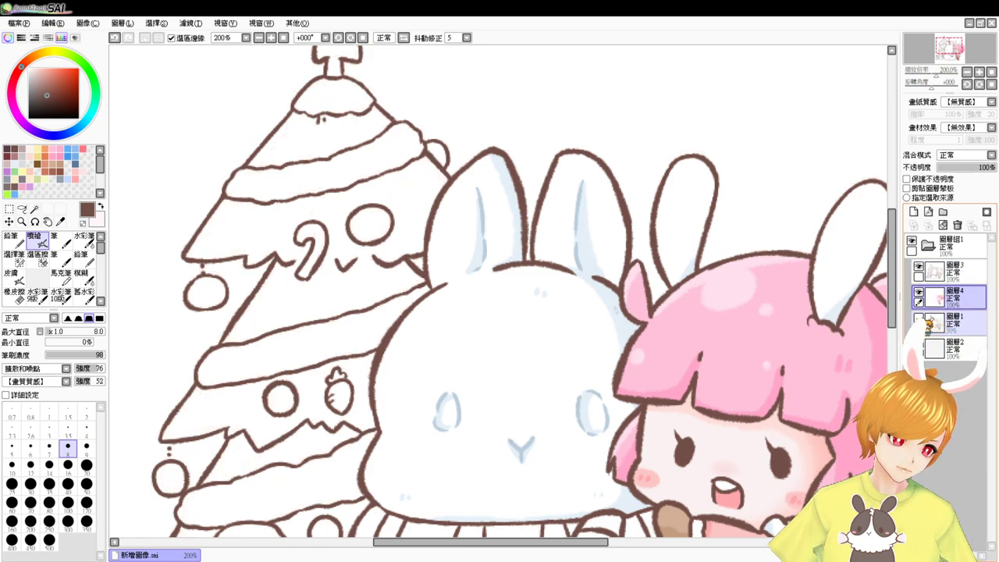
pyautogui.moveTo(576, 375); pyautogui.dragTo(595, 363)
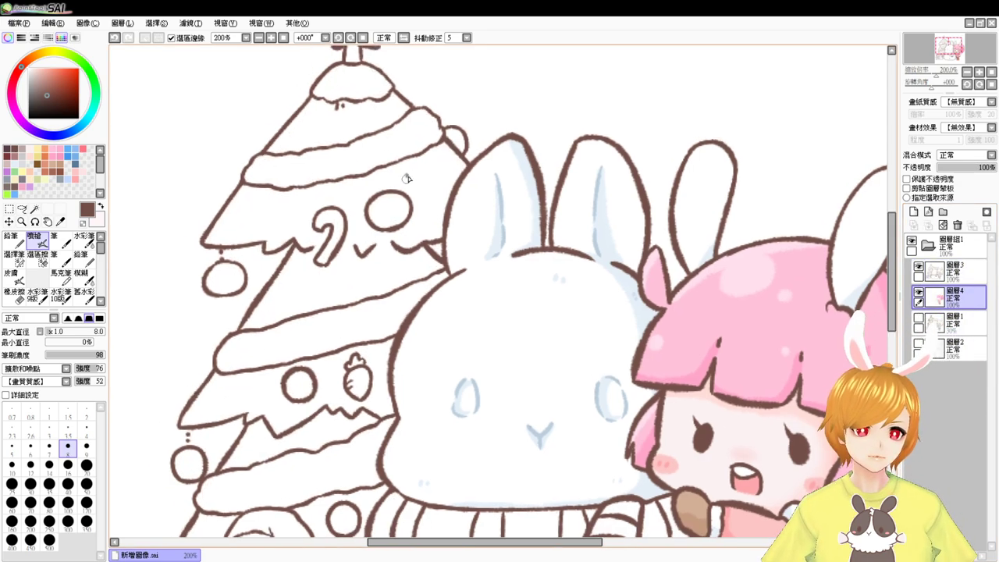
pyautogui.hotkey('ctrl', 'z')
pyautogui.moveTo(409, 176); pyautogui.dragTo(410, 179)
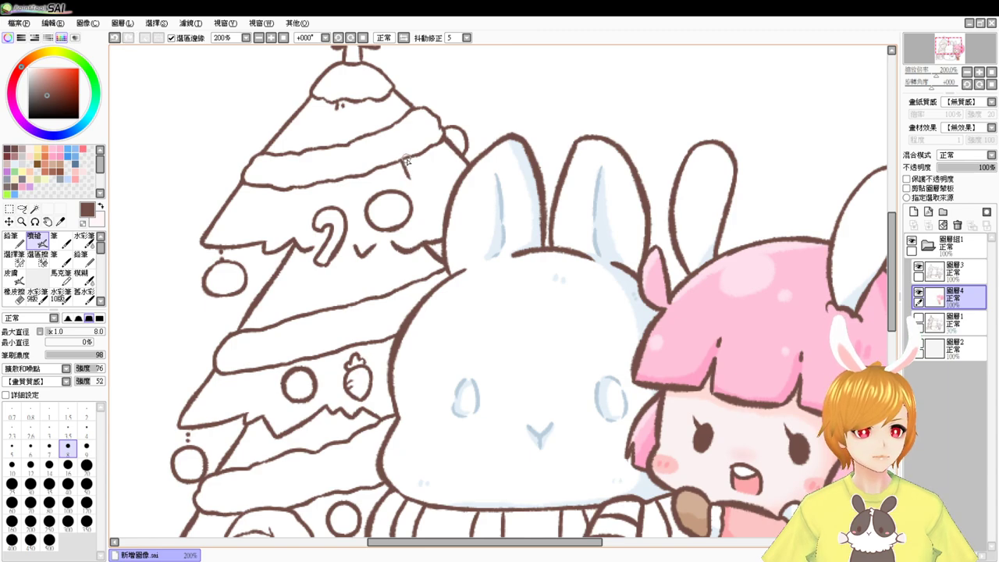
pyautogui.hotkey('ctrl', 'z')
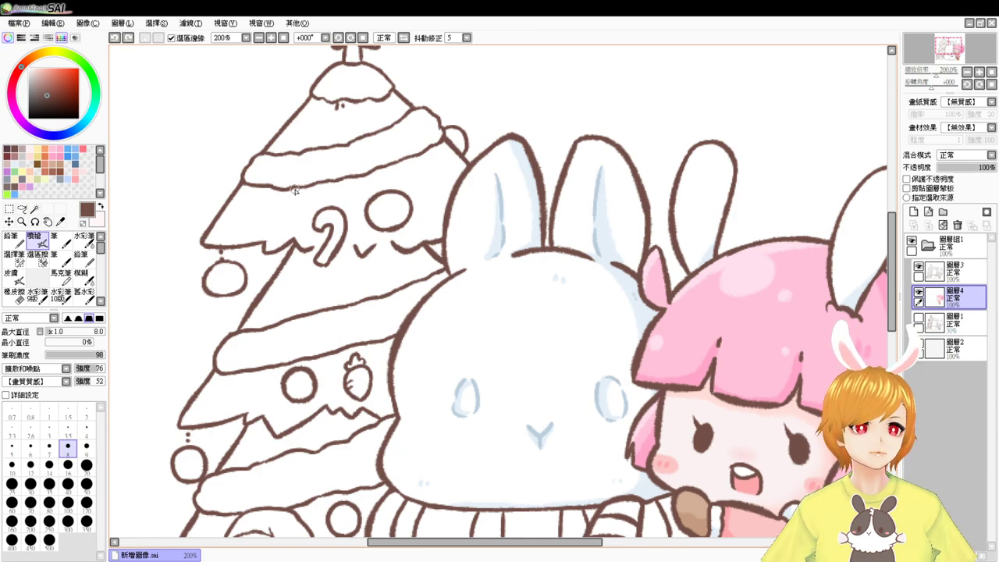
pyautogui.hotkey('ctrl', 'z')
pyautogui.moveTo(296, 190); pyautogui.dragTo(292, 199)
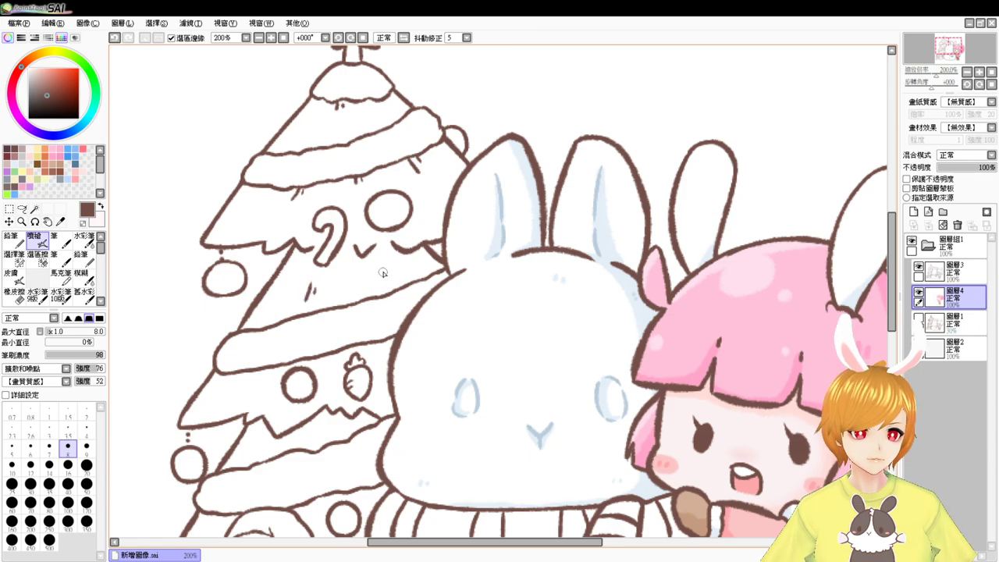
pyautogui.moveTo(328, 414); pyautogui.dragTo(337, 330)
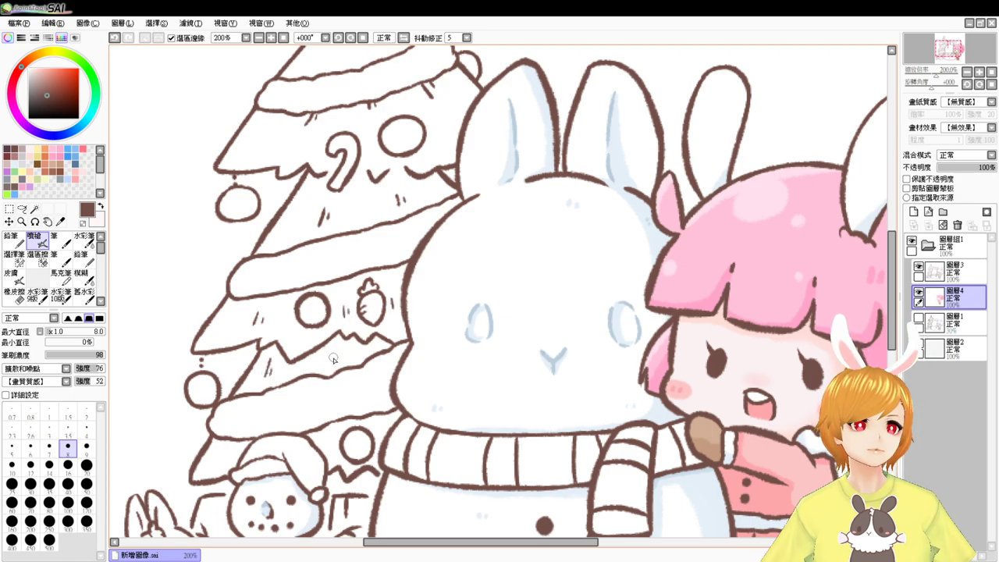
pyautogui.moveTo(334, 410); pyautogui.dragTo(314, 355)
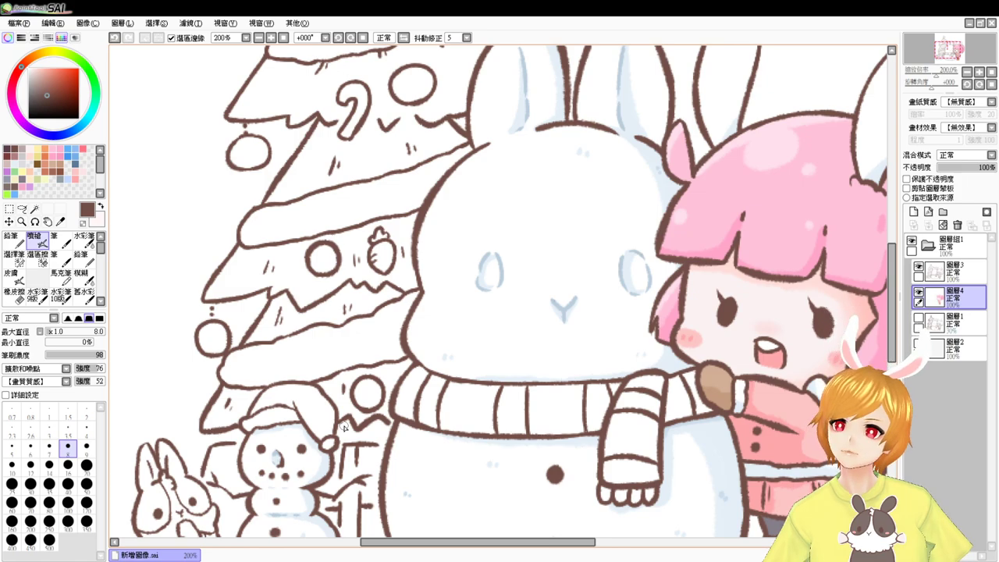
# Step: Select the red-cap area of the small snowman's hat on 圖層4 and colour it light red with slightly darker red shading
pyautogui.moveTo(342, 427); pyautogui.dragTo(350, 343)
pyautogui.click(35, 210)
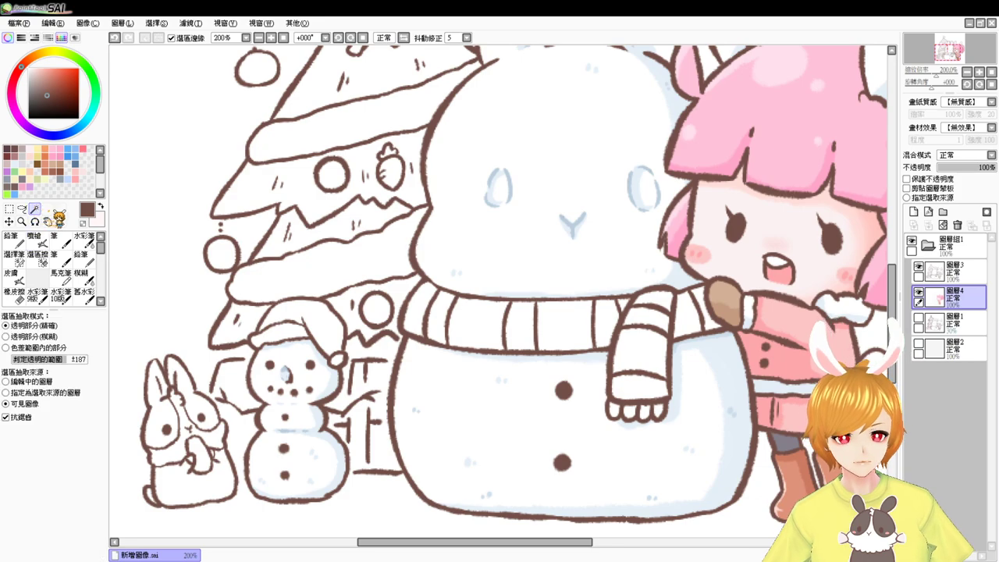
pyautogui.click(322, 332)
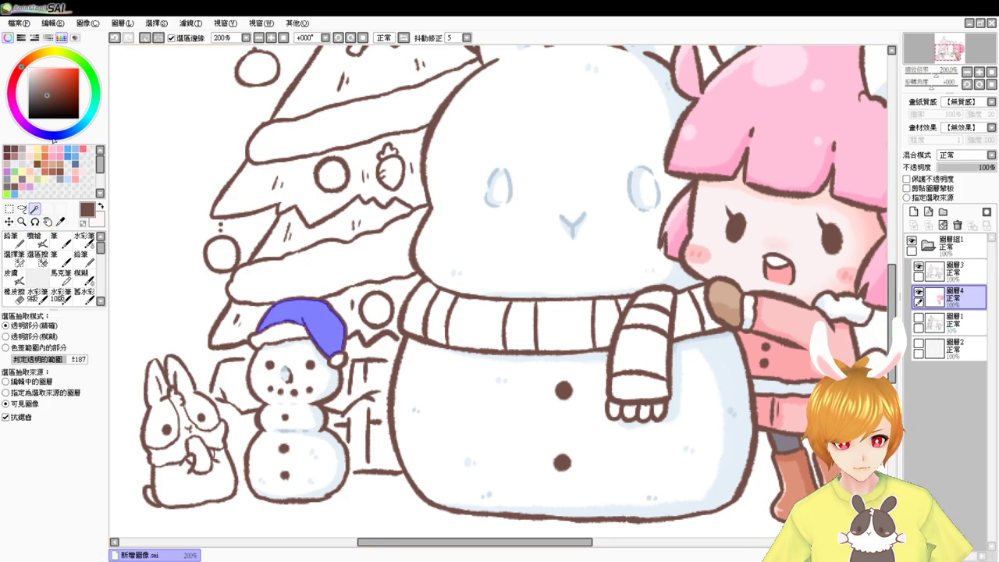
pyautogui.click(19, 73)
pyautogui.moveTo(54, 107); pyautogui.dragTo(53, 70)
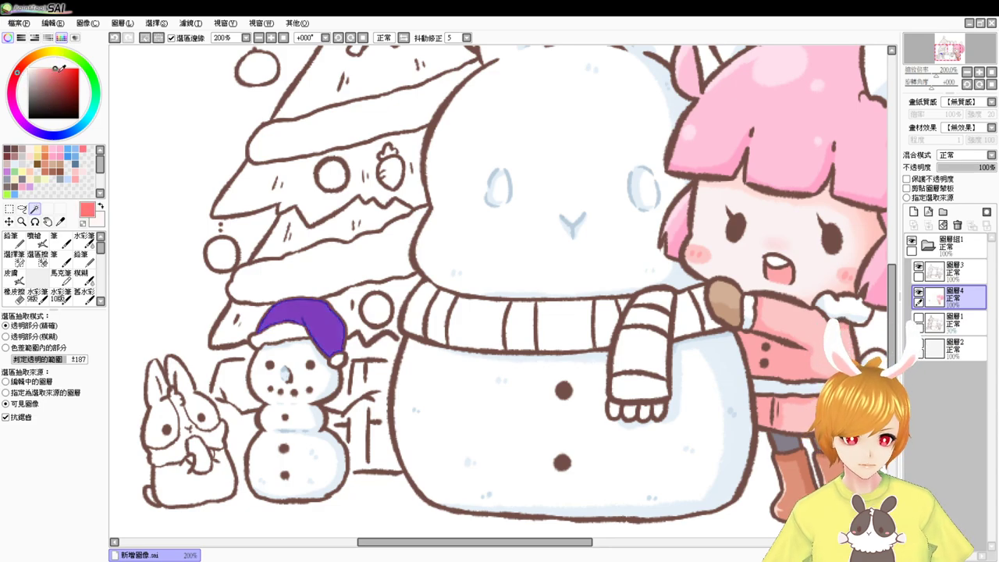
pyautogui.click(57, 72)
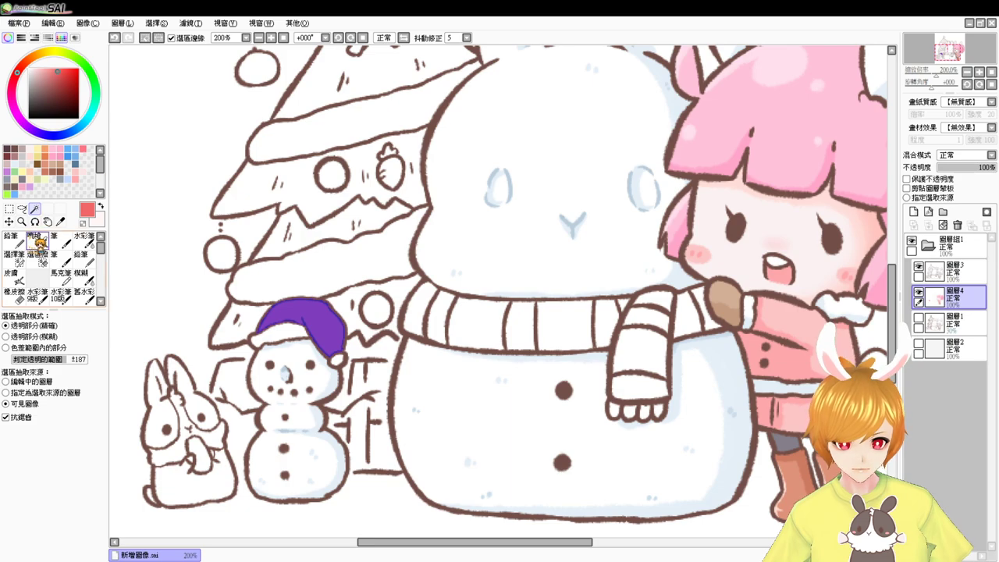
pyautogui.click(34, 239)
pyautogui.moveTo(328, 305)
pyautogui.mouseDown()
pyautogui.moveTo(334, 360)
pyautogui.moveTo(297, 320)
pyautogui.moveTo(287, 324)
pyautogui.moveTo(301, 323)
pyautogui.moveTo(337, 356)
pyautogui.moveTo(318, 329)
pyautogui.mouseUp()
pyautogui.hotkey('ctrl', 'd')
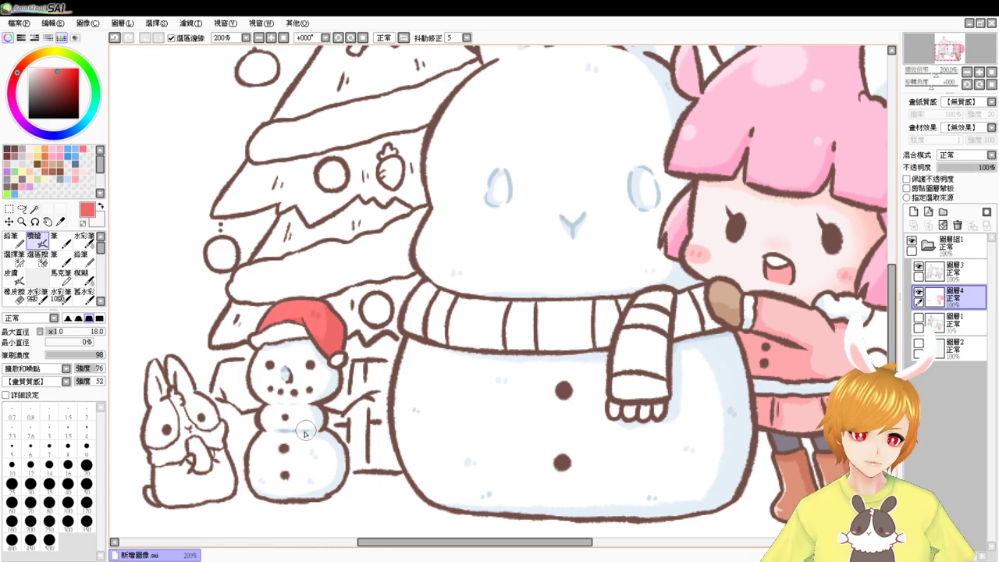
# Step: Select every other stripe of the large snow rabbit's scarf, including the hanging end, and colour them the hat's red with darker shading
pyautogui.click(34, 209)
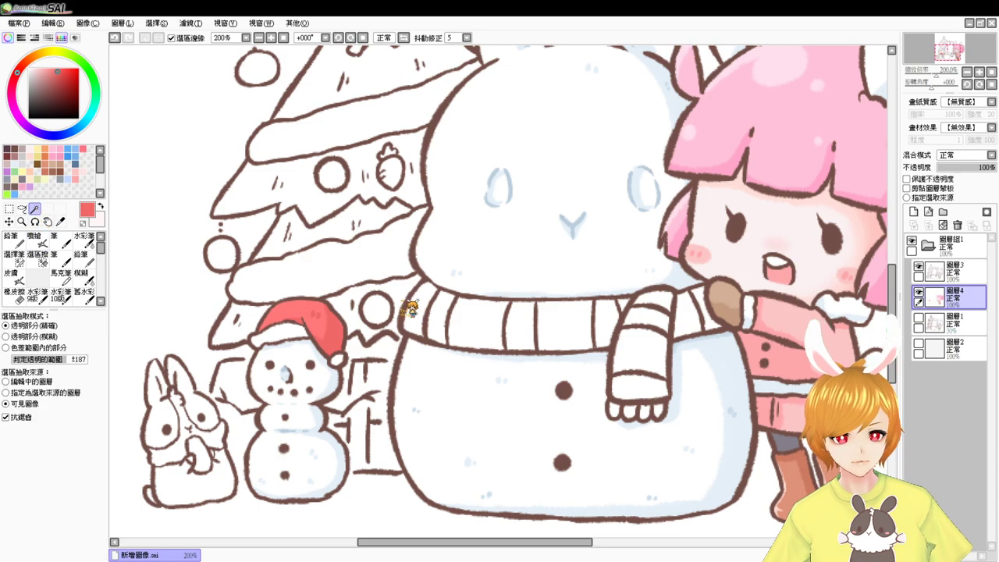
pyautogui.click(441, 316)
pyautogui.keyDown('shift'); pyautogui.click(531, 328); pyautogui.keyUp('shift')
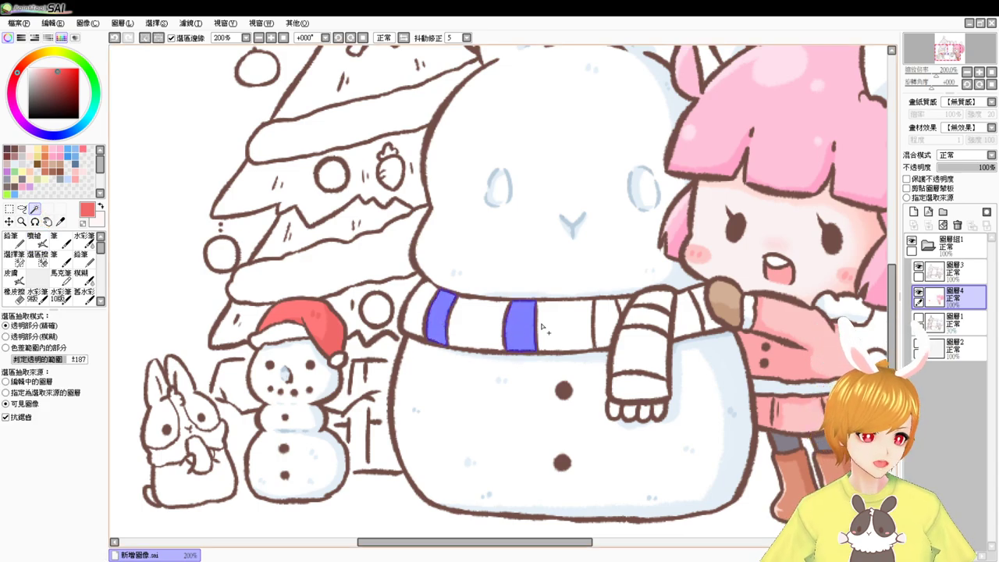
pyautogui.keyDown('shift'); pyautogui.click(609, 324); pyautogui.keyUp('shift')
pyautogui.keyDown('shift'); pyautogui.click(645, 321); pyautogui.keyUp('shift')
pyautogui.keyDown('shift'); pyautogui.click(637, 385); pyautogui.keyUp('shift')
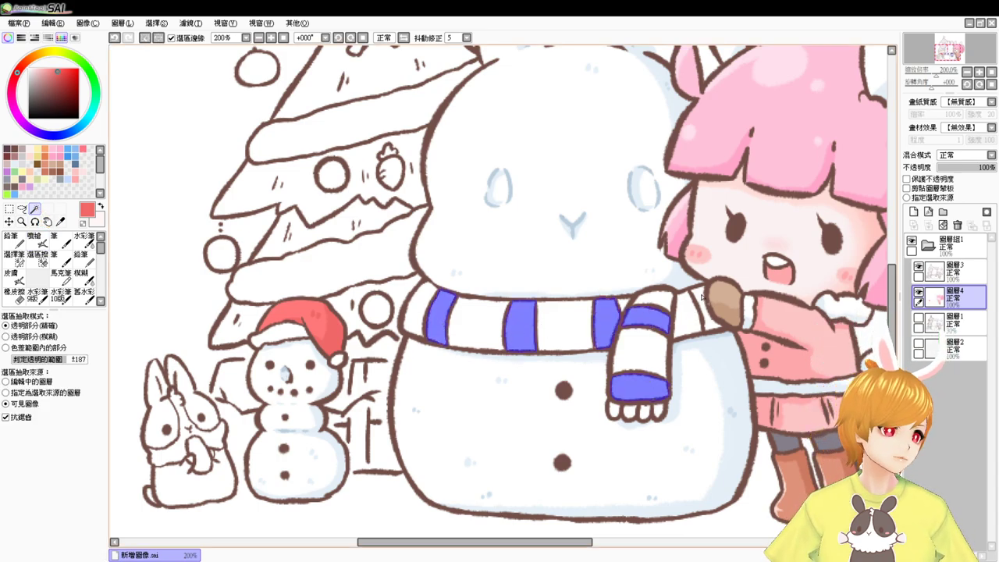
pyautogui.keyDown('shift'); pyautogui.click(702, 295); pyautogui.keyUp('shift')
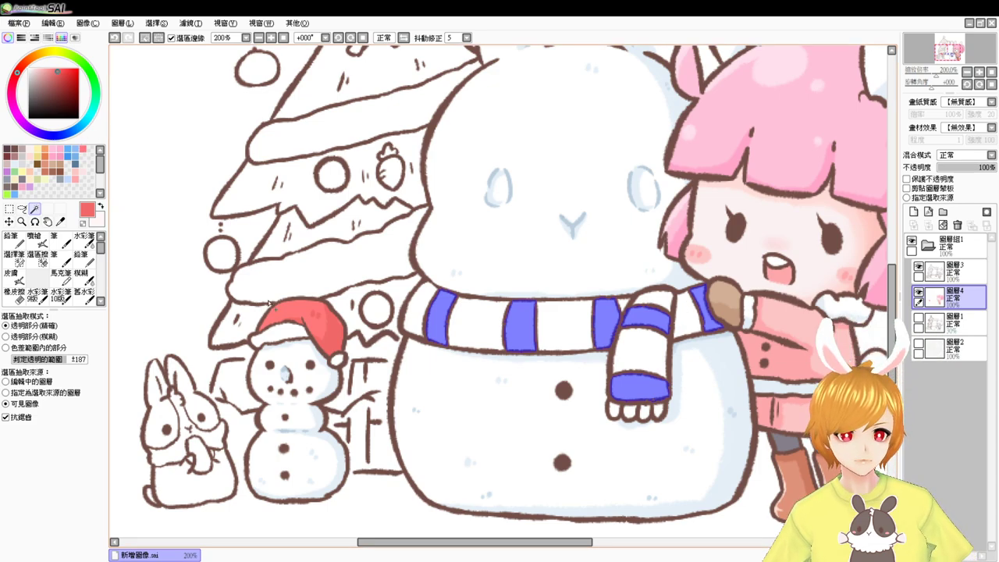
pyautogui.click(34, 240)
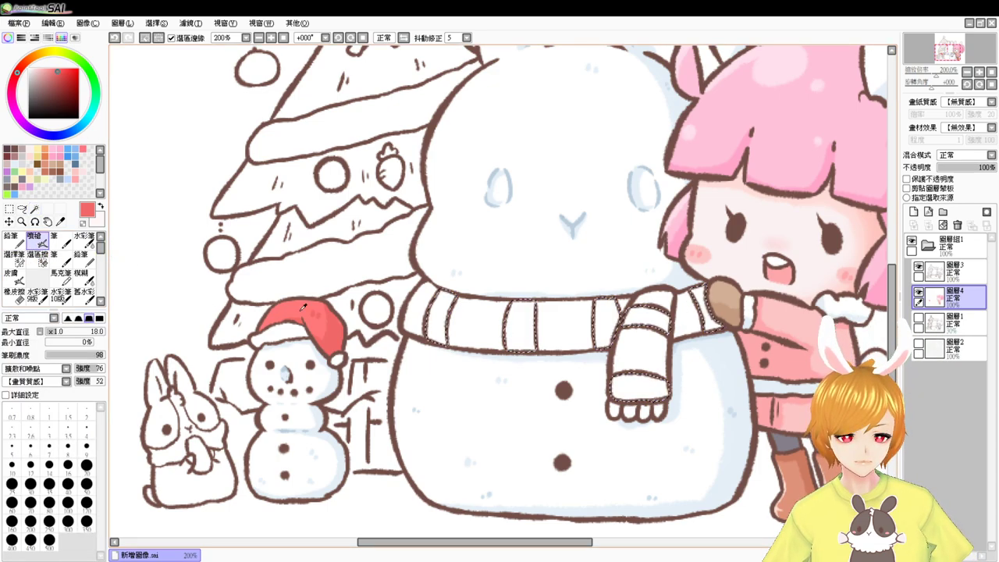
pyautogui.hotkey('ctrl', 'f')
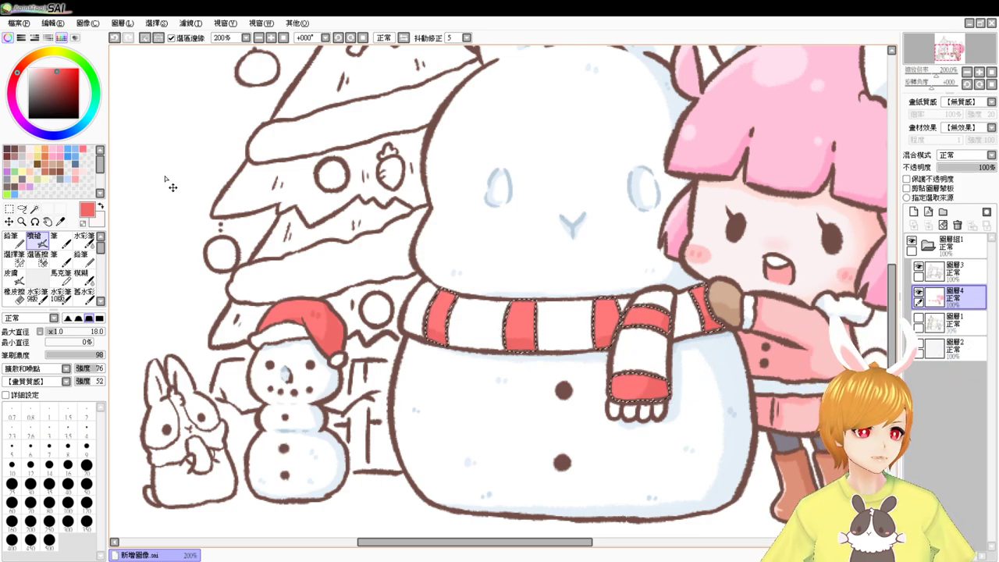
pyautogui.hotkey('ctrl', 'd')
# Step: Select the remaining white stripes of the large snow rabbit's scarf and fill them light green with darker green shading
pyautogui.click(34, 209)
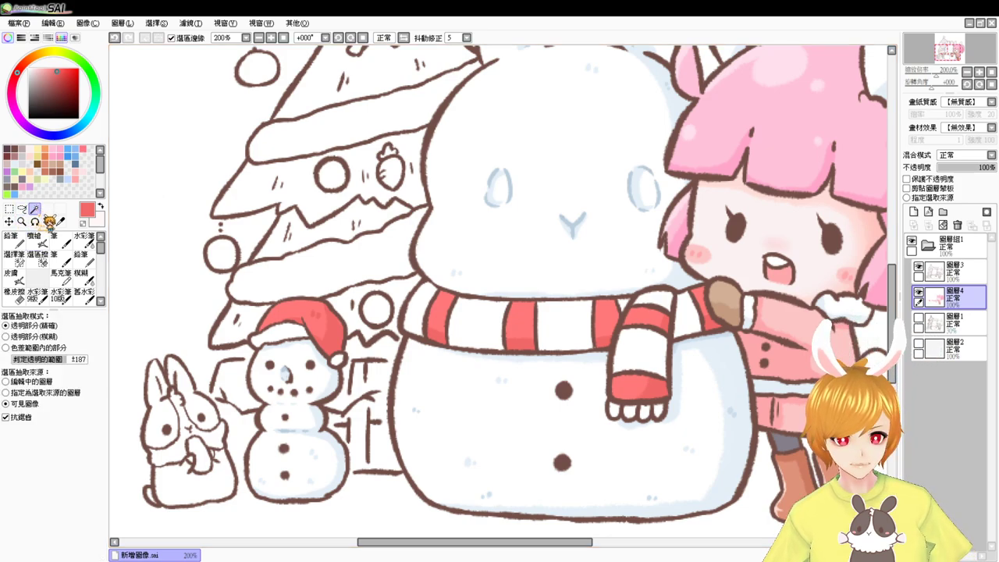
pyautogui.click(422, 306)
pyautogui.click(478, 322)
pyautogui.click(564, 321)
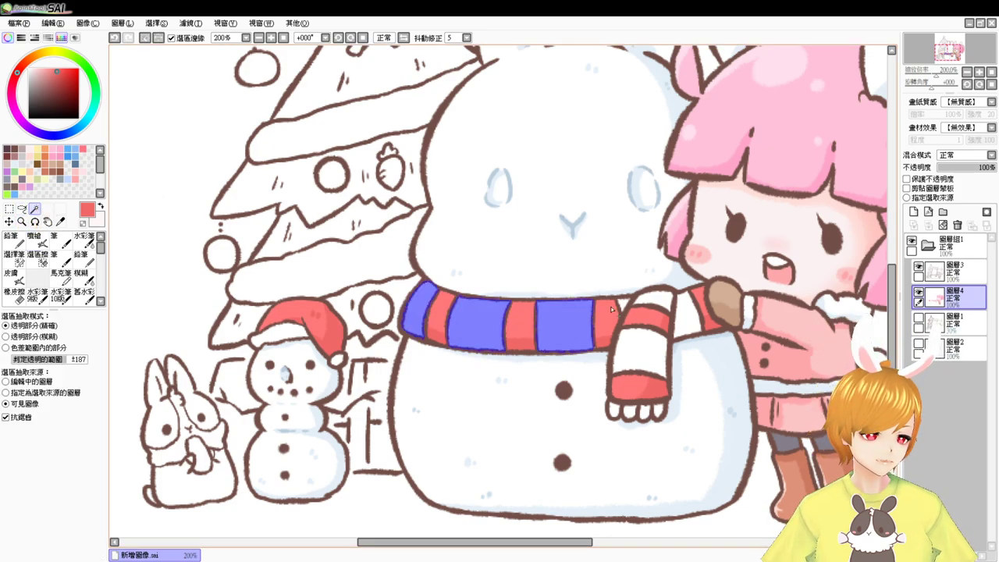
pyautogui.click(622, 305)
pyautogui.click(653, 302)
pyautogui.click(639, 355)
pyautogui.click(676, 332)
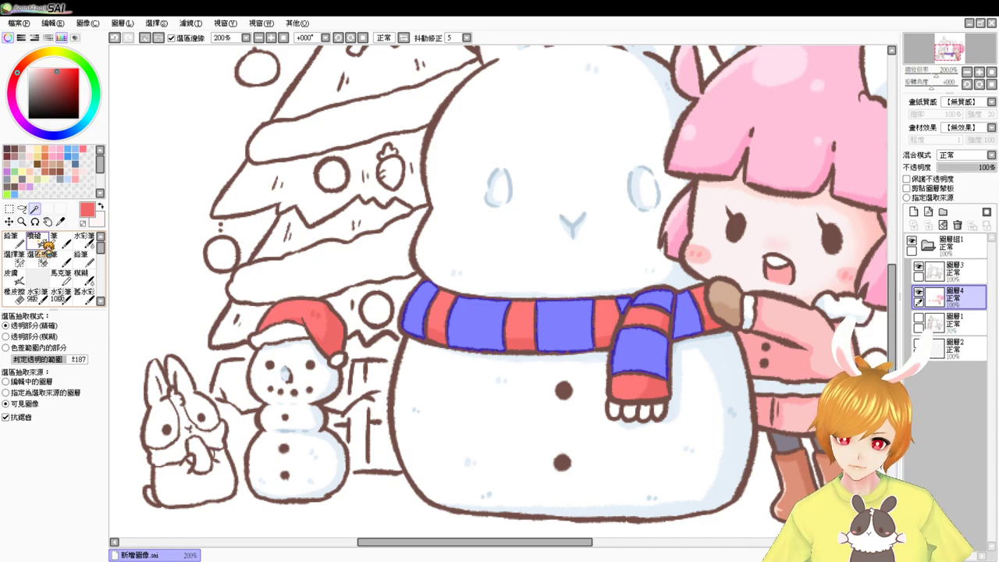
pyautogui.click(15, 171)
pyautogui.click(39, 243)
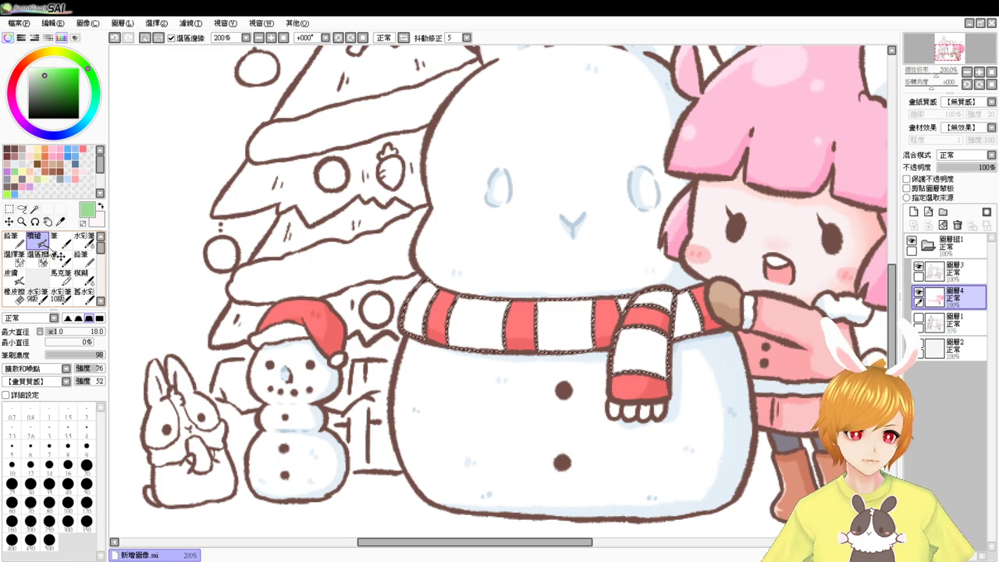
pyautogui.hotkey('ctrl', 'f')
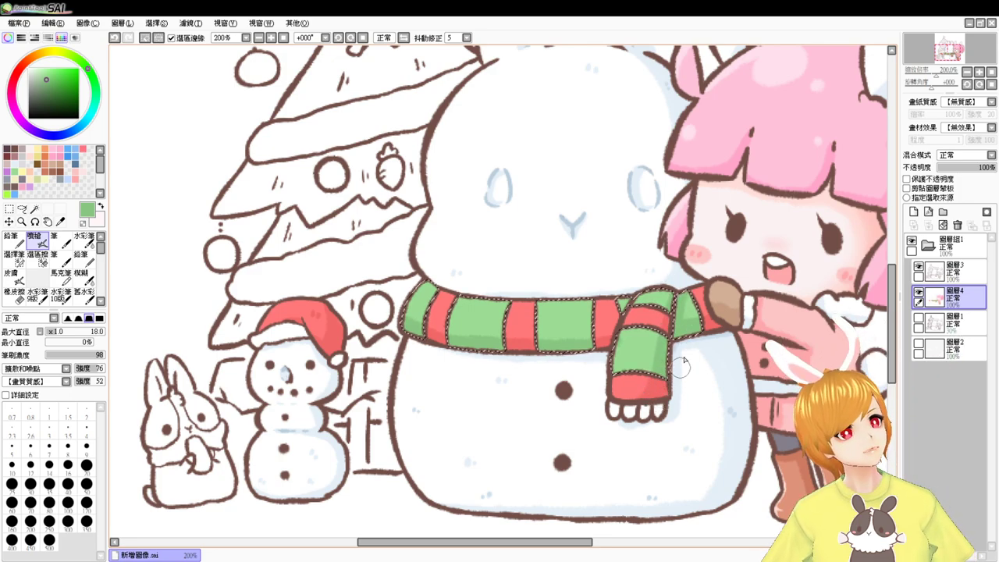
# Step: Add small darker texture marks to the scarf's green and red stripes with the airbrush at size 10
pyautogui.keyDown('ctrl'); pyautogui.keyDown('alt'); pyautogui.click(486, 322); pyautogui.keyUp('alt'); pyautogui.keyUp('ctrl')
pyautogui.moveTo(485, 323); pyautogui.dragTo(478, 321)
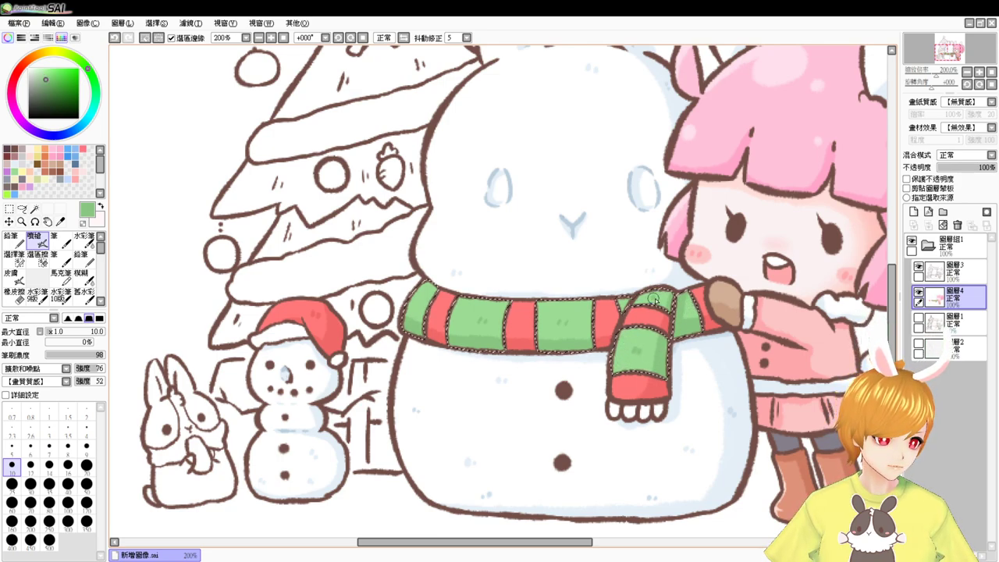
pyautogui.keyDown('alt'); pyautogui.click(439, 330); pyautogui.keyUp('alt')
pyautogui.hotkey('ctrl', 'd')
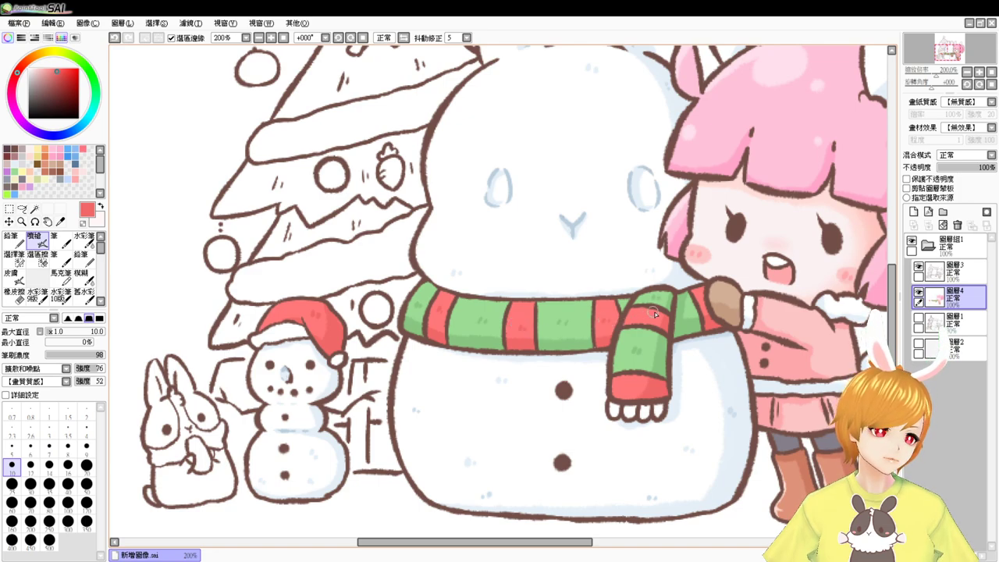
pyautogui.keyDown('alt'); pyautogui.click(595, 349); pyautogui.keyUp('alt')
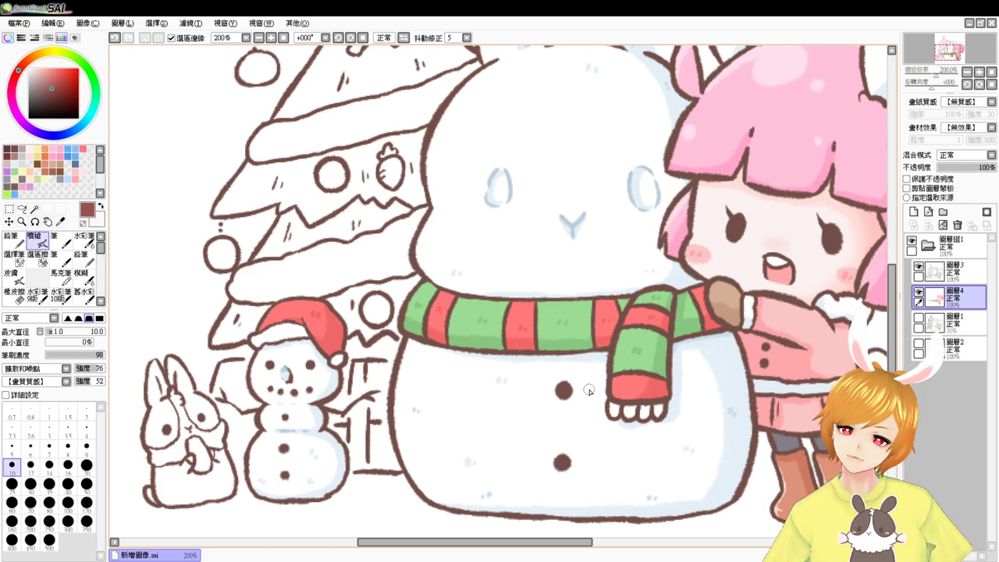
pyautogui.keyDown('alt'); pyautogui.click(661, 382); pyautogui.keyUp('alt')
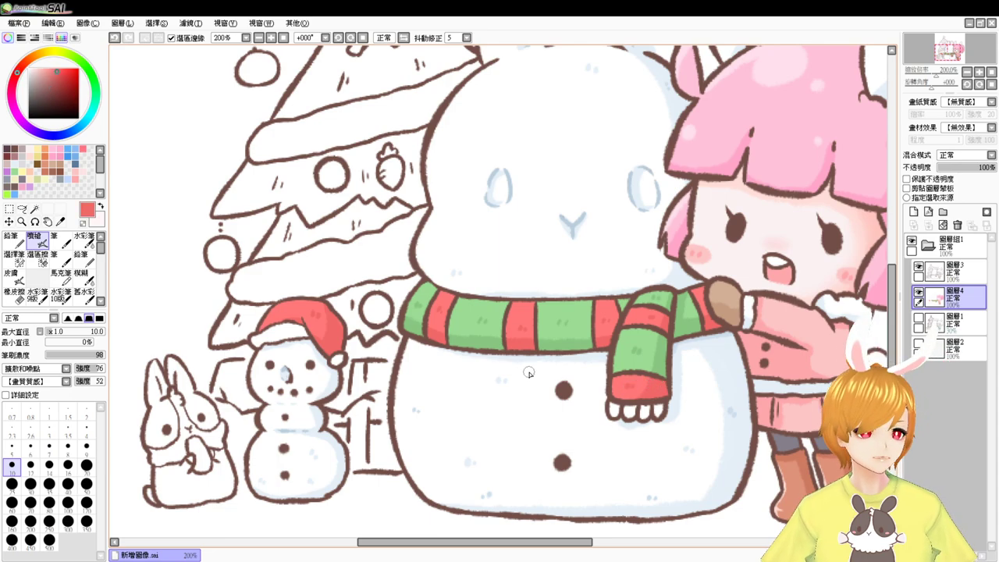
# Step: Select the scarf's tassels and paint them in the stripes' light and darker greens
pyautogui.press('w')
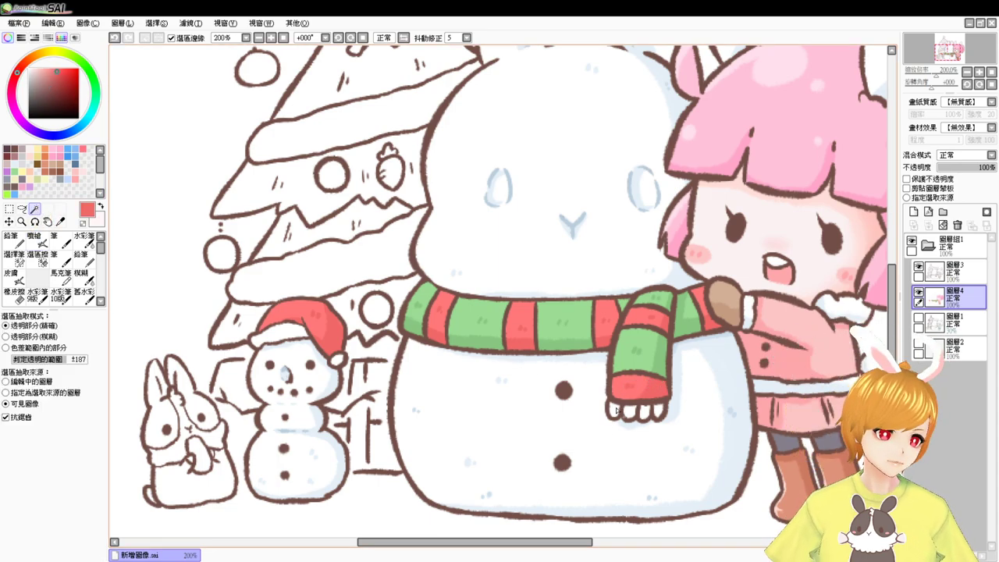
pyautogui.moveTo(617, 410); pyautogui.dragTo(662, 410)
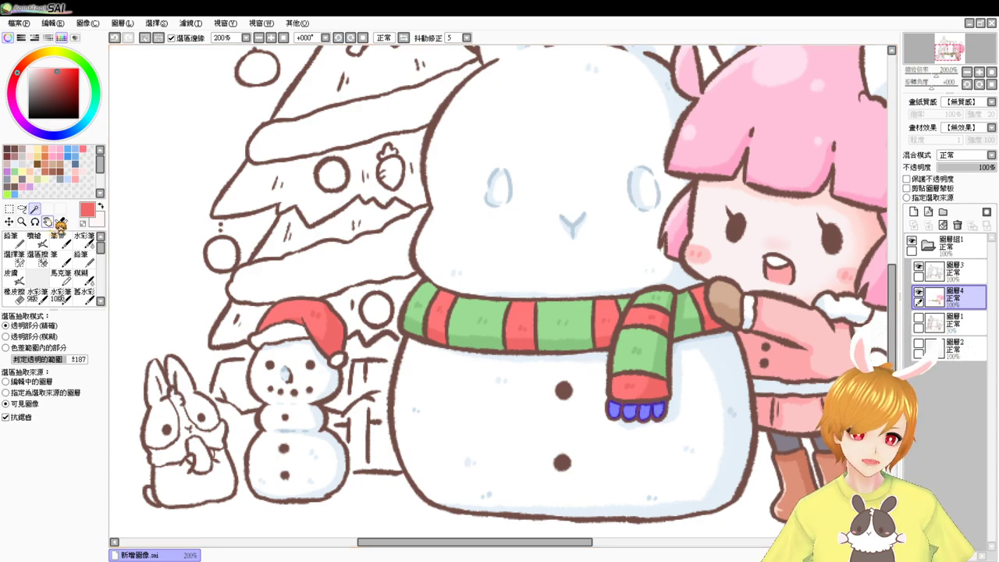
pyautogui.click(34, 238)
pyautogui.keyDown('alt'); pyautogui.click(660, 365); pyautogui.keyUp('alt')
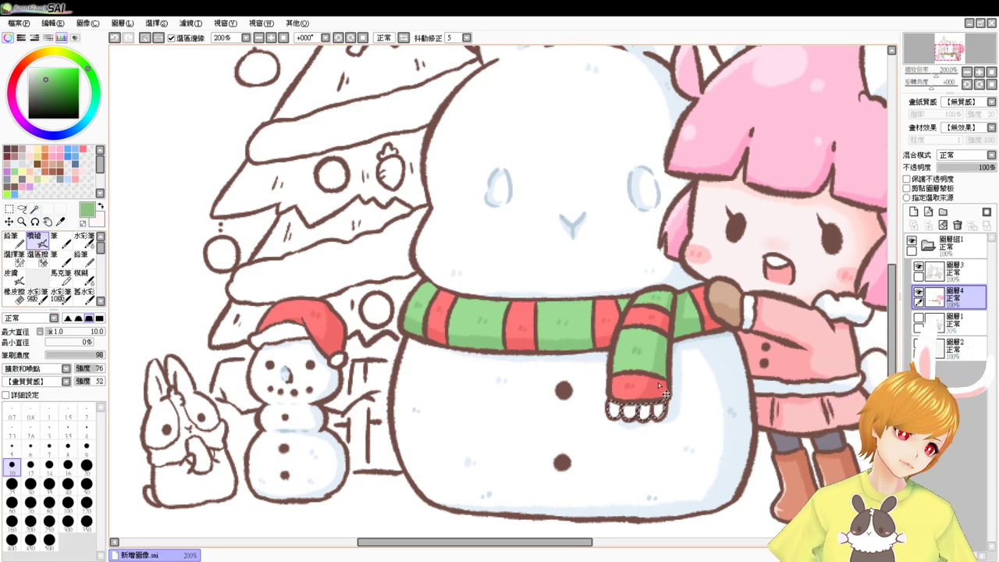
pyautogui.moveTo(614, 408)
pyautogui.mouseDown()
pyautogui.moveTo(664, 408)
pyautogui.moveTo(611, 398)
pyautogui.moveTo(609, 412)
pyautogui.moveTo(656, 414)
pyautogui.moveTo(624, 410)
pyautogui.moveTo(645, 405)
pyautogui.mouseUp()
pyautogui.keyDown('alt'); pyautogui.click(649, 361); pyautogui.keyUp('alt')
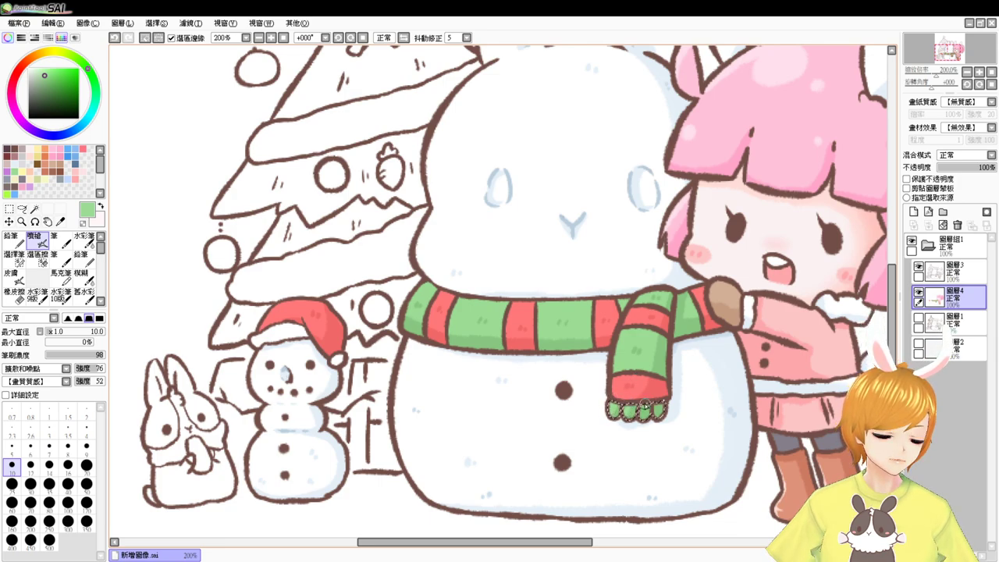
pyautogui.hotkey('ctrl', 'd')
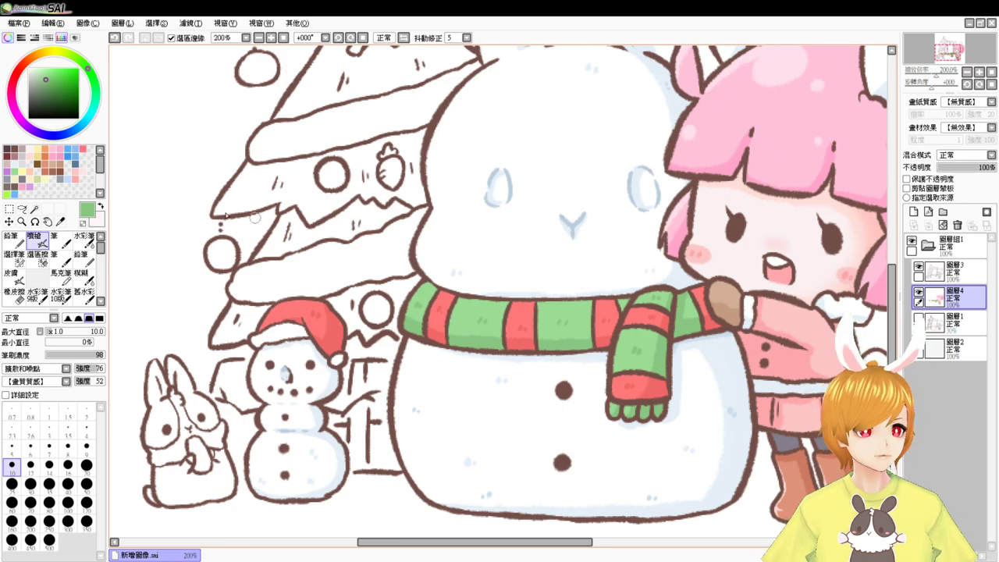
pyautogui.click(35, 210)
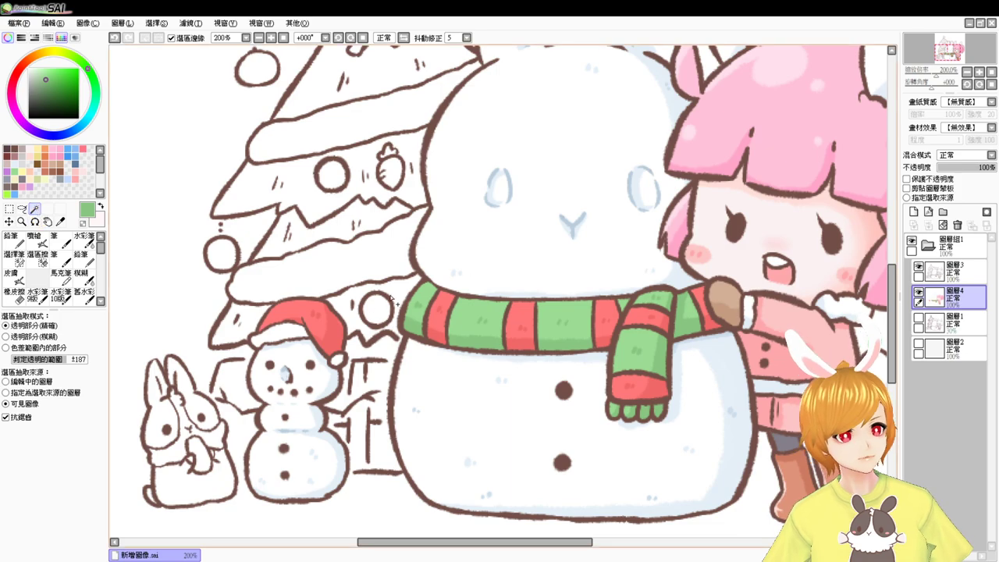
pyautogui.click(170, 422)
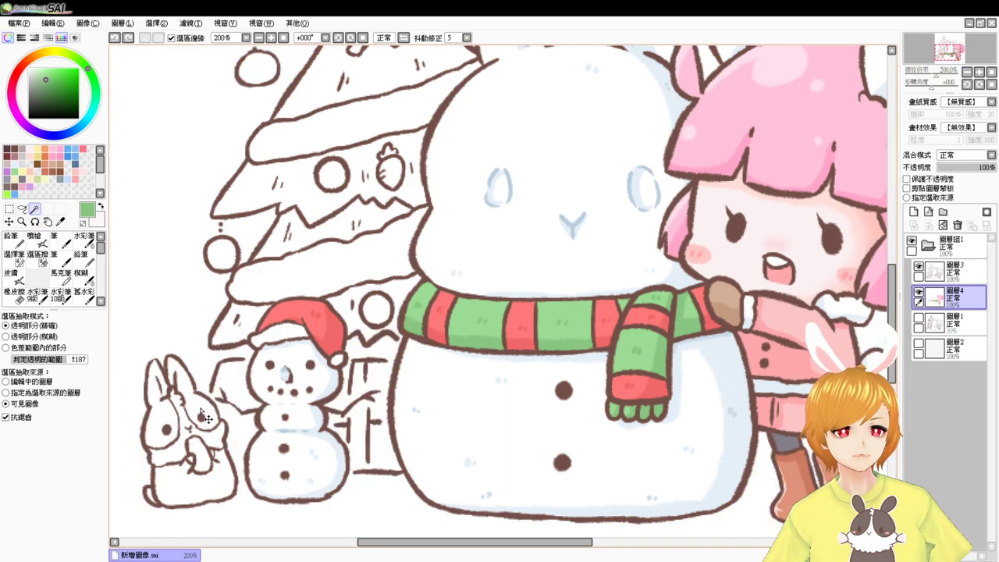
pyautogui.click(166, 415)
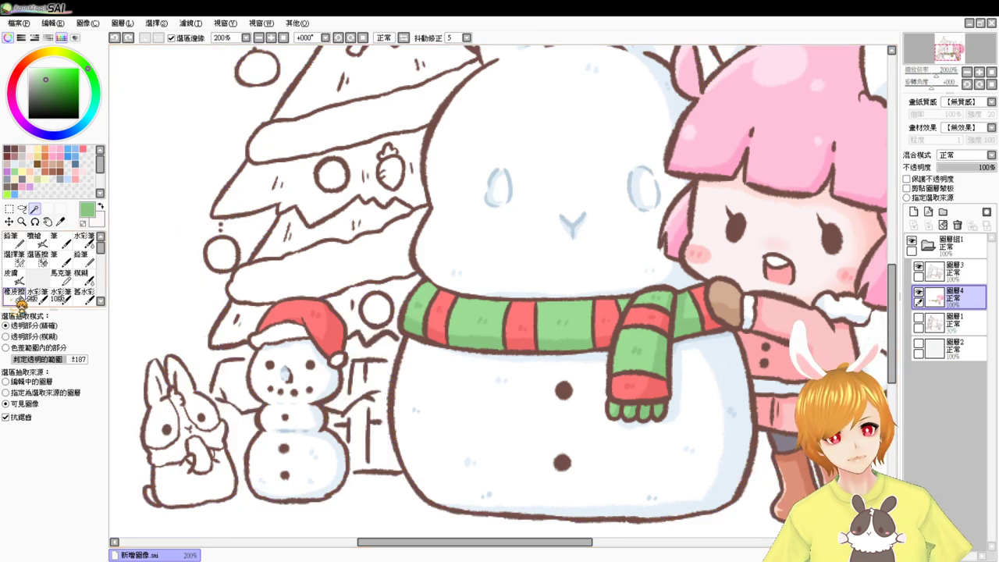
# Step: Bridge the outline gap at the small rabbit's left ear tip with the selection pen and select only its left ear and eye patch
pyautogui.click(14, 256)
pyautogui.moveTo(161, 360); pyautogui.dragTo(155, 363)
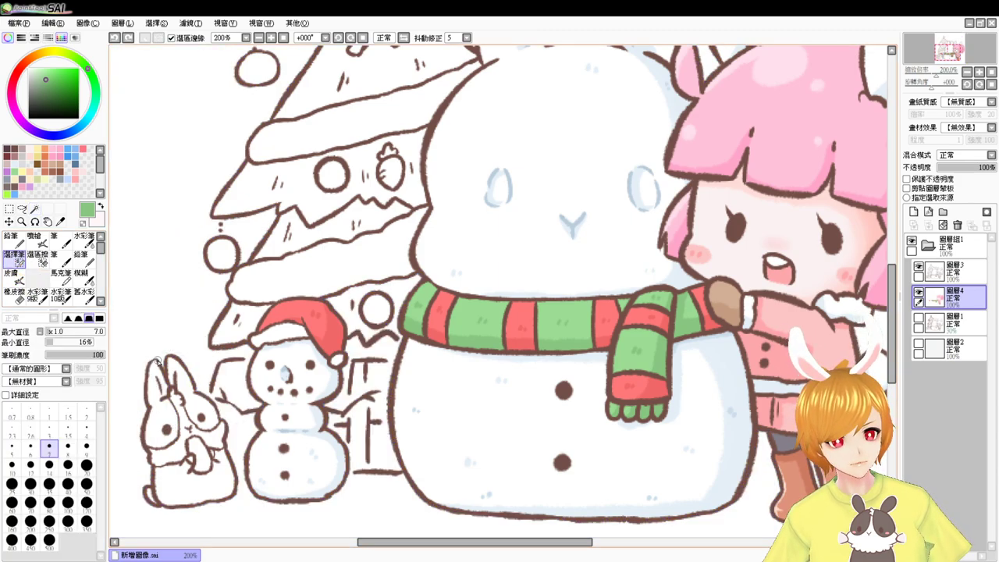
pyautogui.click(34, 209)
pyautogui.click(164, 411)
pyautogui.click(186, 388)
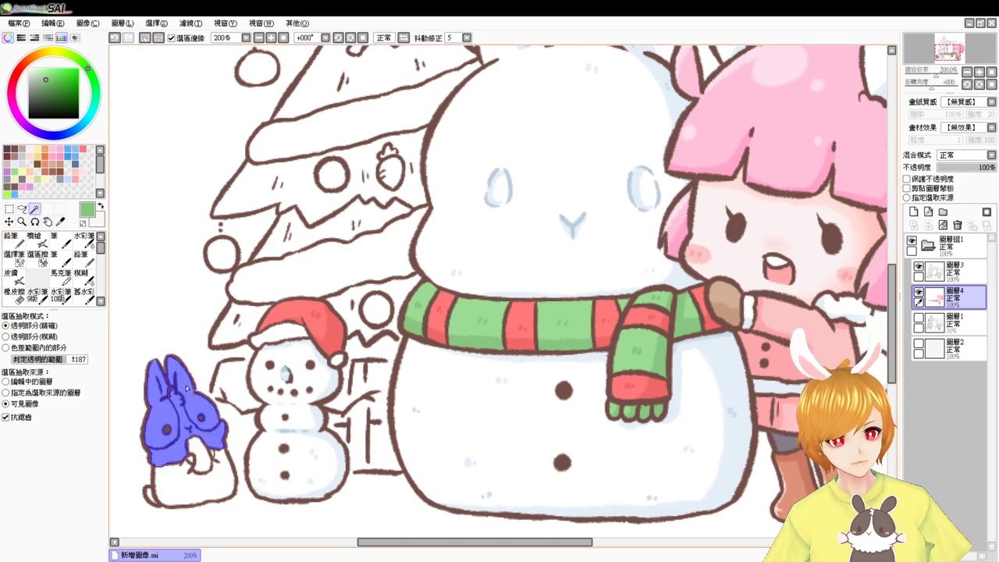
pyautogui.hotkey('ctrl', 'z')
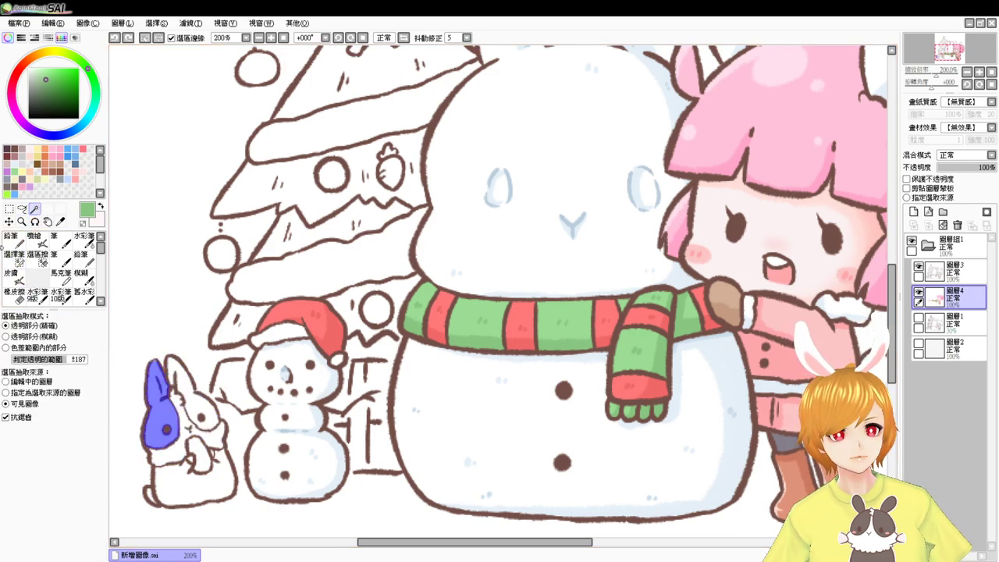
# Step: Bridge the gap in the small rabbit's forehead marking with the selection pen and add its right ear and eye patch, body and tail to the selection
pyautogui.press('pageup')
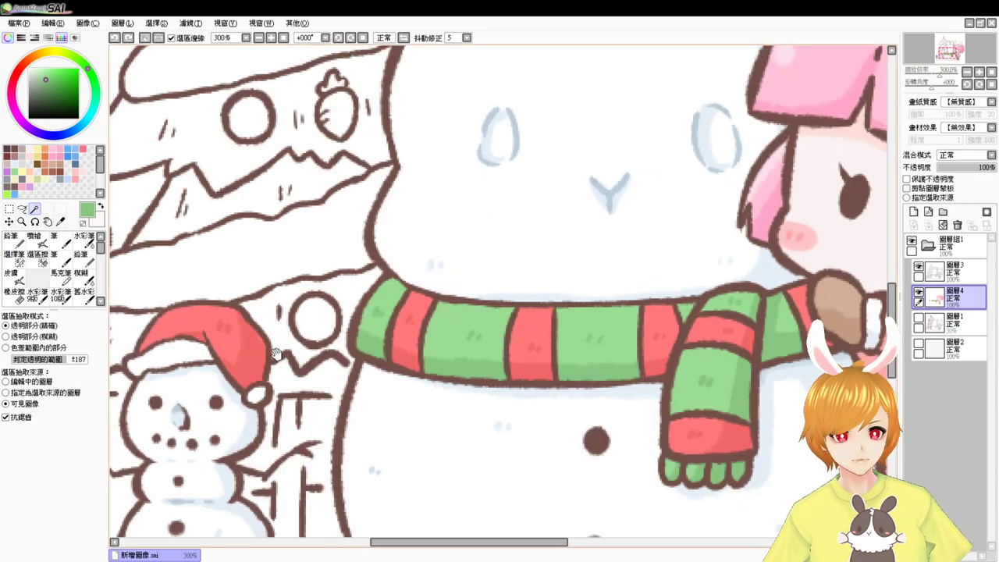
pyautogui.moveTo(275, 375); pyautogui.dragTo(538, 208)
pyautogui.click(15, 254)
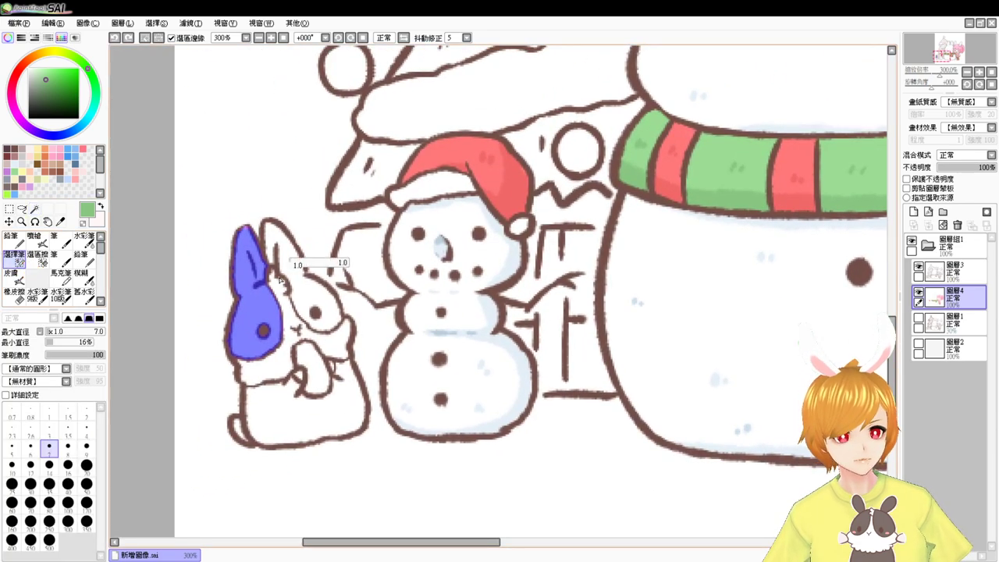
pyautogui.click(34, 209)
pyautogui.click(306, 293)
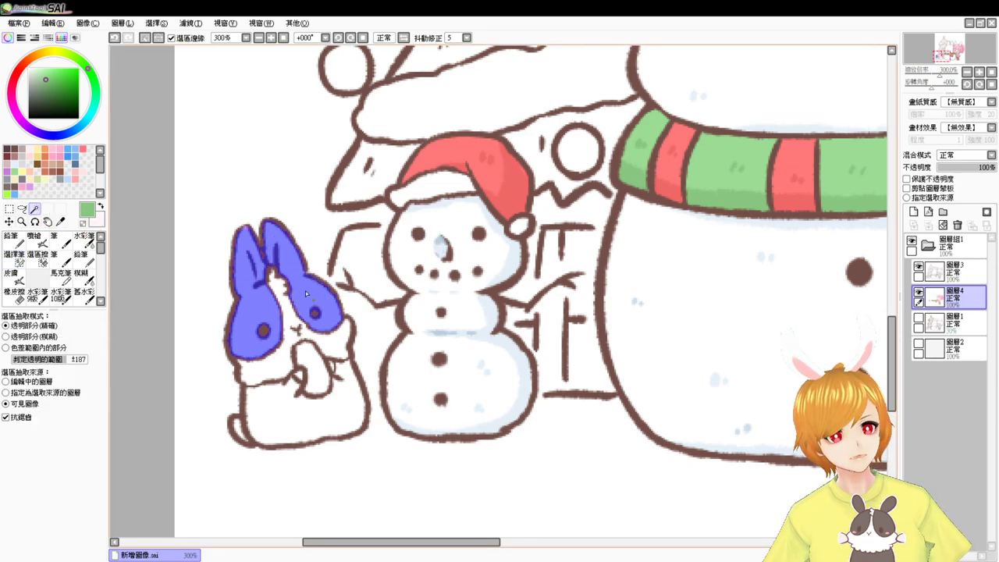
pyautogui.click(331, 416)
pyautogui.click(236, 430)
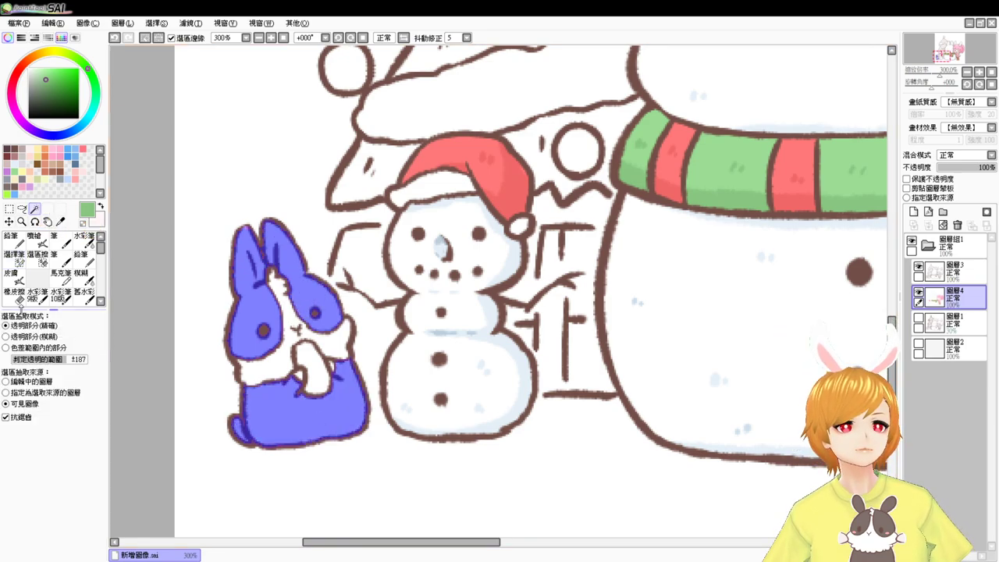
# Step: Fill the small rabbit's selected ears, eye patches, body and tail with dark grey-brown and airbrush reddish-brown shading onto them
pyautogui.click(13, 184)
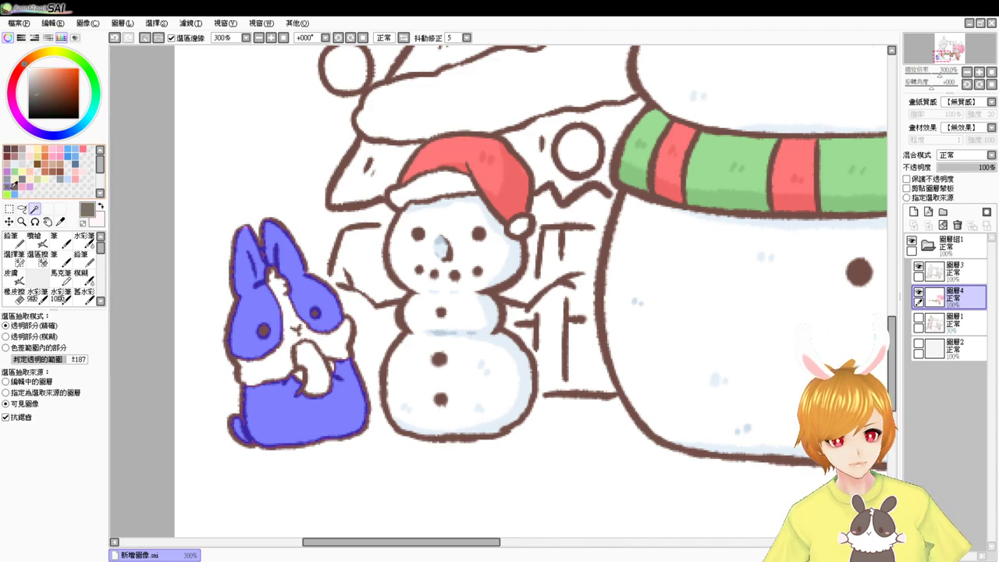
pyautogui.hotkey('ctrl', 'f')
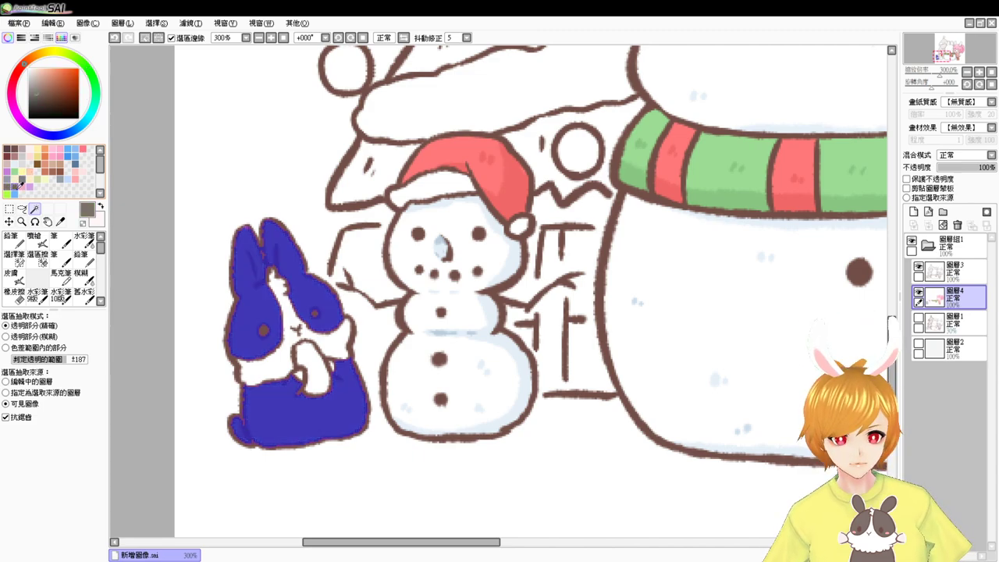
pyautogui.click(34, 237)
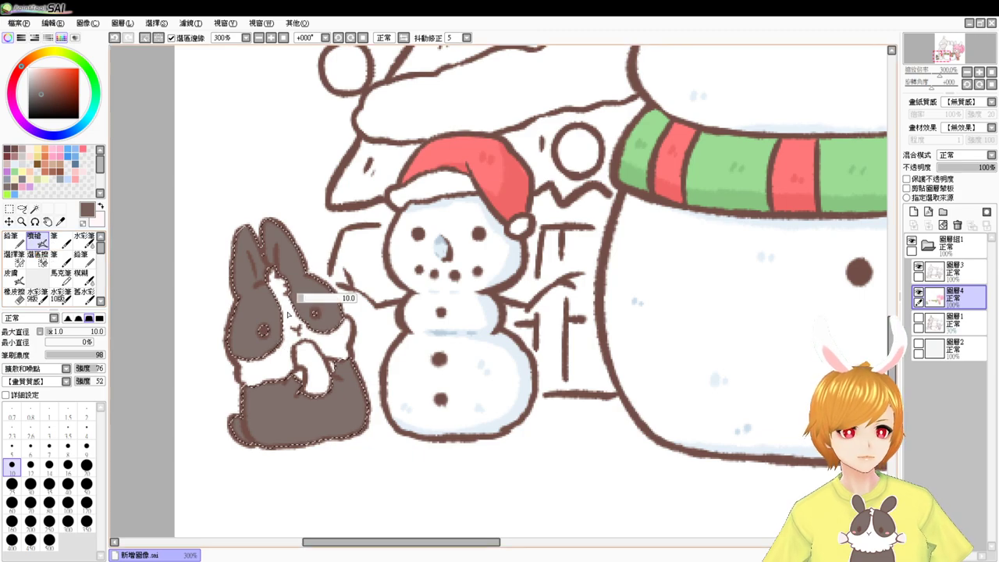
pyautogui.moveTo(288, 314); pyautogui.dragTo(276, 261)
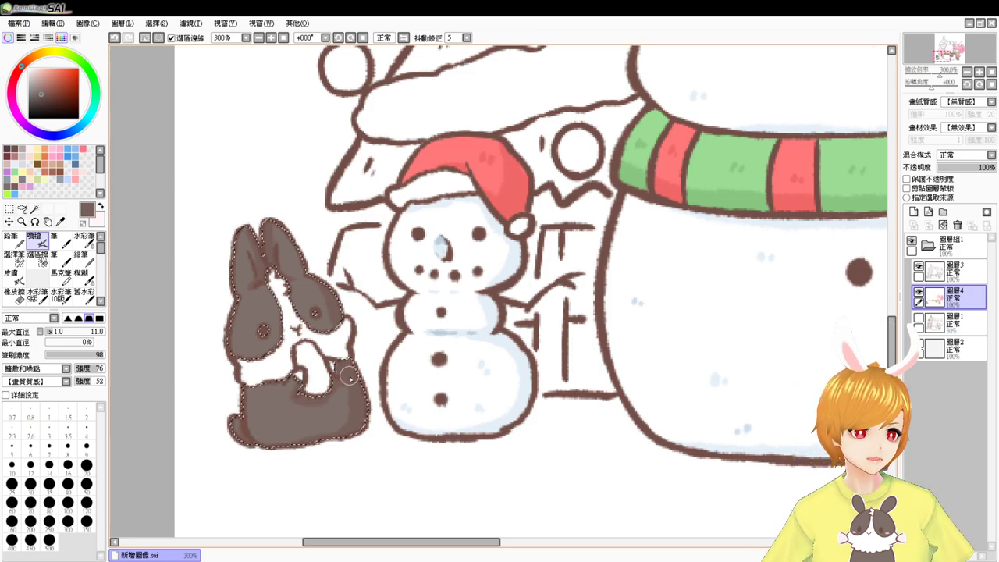
pyautogui.hotkey('ctrl', 'd')
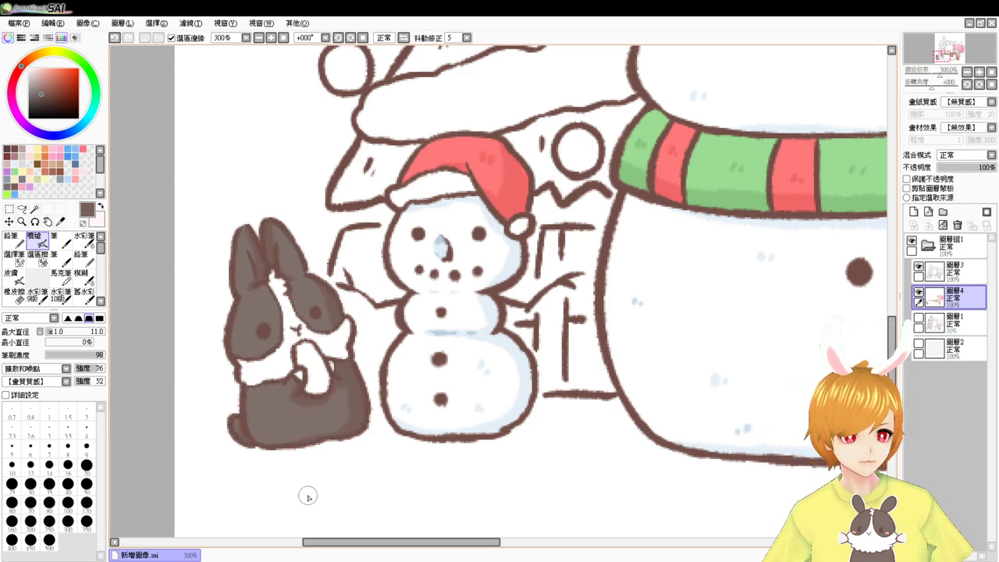
# Step: Select the small rabbit's white face and chest fur and airbrush pale blue shading onto it
pyautogui.click(34, 209)
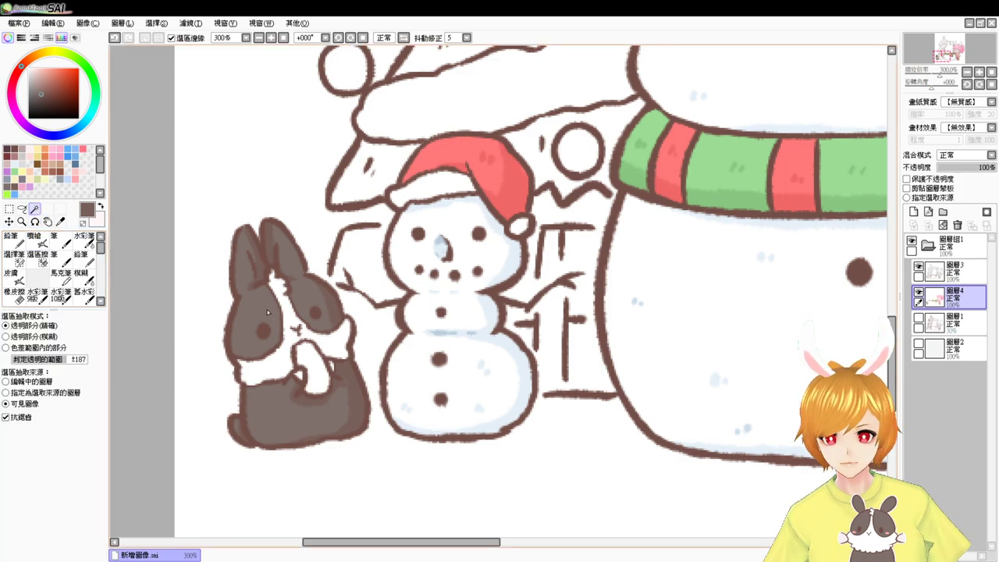
pyautogui.click(289, 320)
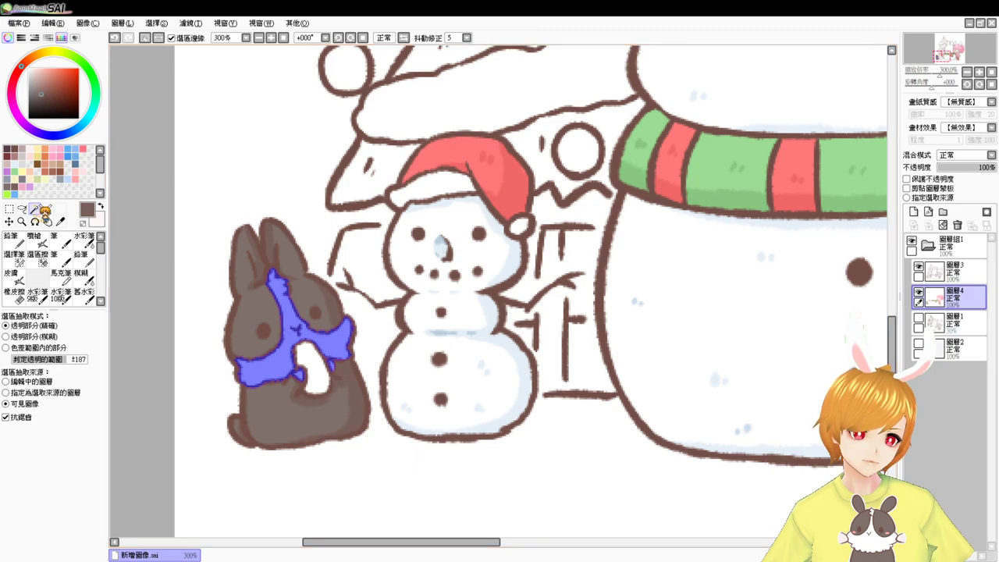
pyautogui.moveTo(41, 94); pyautogui.dragTo(10, 51)
pyautogui.click(16, 165)
pyautogui.click(37, 244)
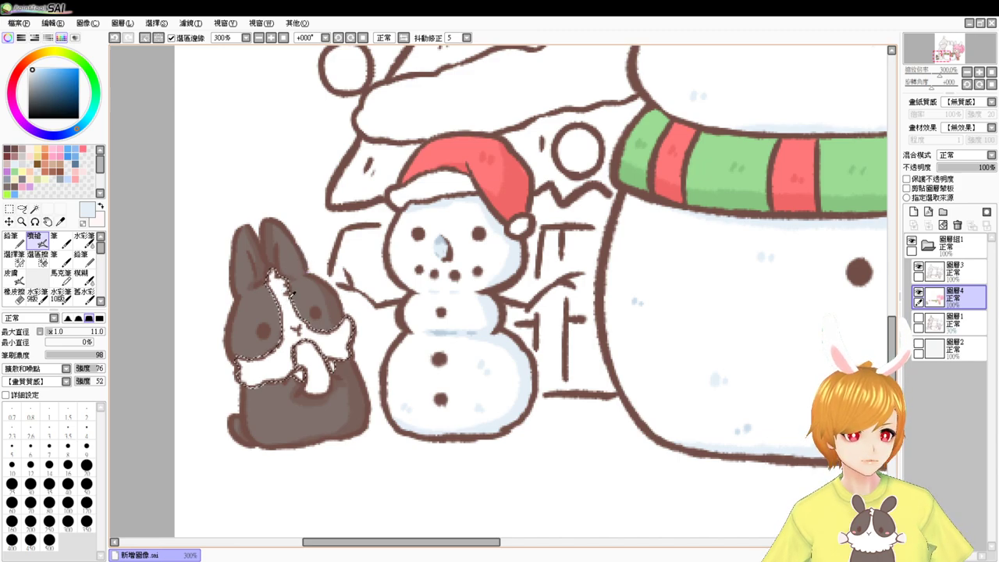
pyautogui.moveTo(286, 292); pyautogui.dragTo(273, 294)
pyautogui.moveTo(341, 334)
pyautogui.mouseDown()
pyautogui.moveTo(327, 367)
pyautogui.moveTo(299, 307)
pyautogui.moveTo(324, 374)
pyautogui.moveTo(338, 371)
pyautogui.moveTo(310, 370)
pyautogui.moveTo(299, 382)
pyautogui.moveTo(289, 361)
pyautogui.moveTo(297, 364)
pyautogui.moveTo(273, 382)
pyautogui.moveTo(282, 374)
pyautogui.moveTo(256, 386)
pyautogui.moveTo(248, 375)
pyautogui.moveTo(305, 361)
pyautogui.moveTo(294, 390)
pyautogui.mouseUp()
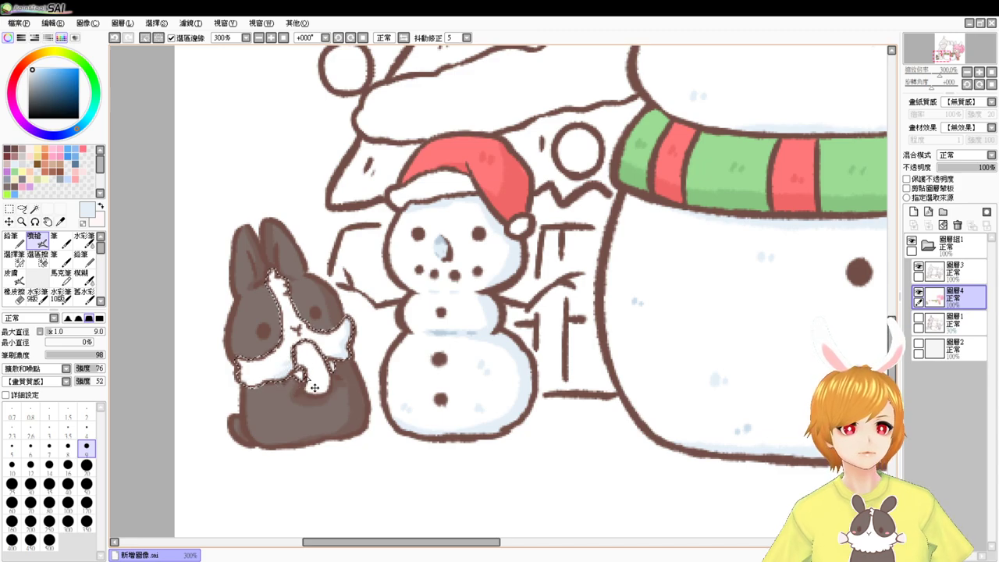
pyautogui.hotkey('ctrl', 'd')
# Step: Touch up the small rabbit's dark fur and add small reddish-brown texture marks with the airbrush at size 5
pyautogui.keyDown('alt'); pyautogui.click(258, 296); pyautogui.keyUp('alt')
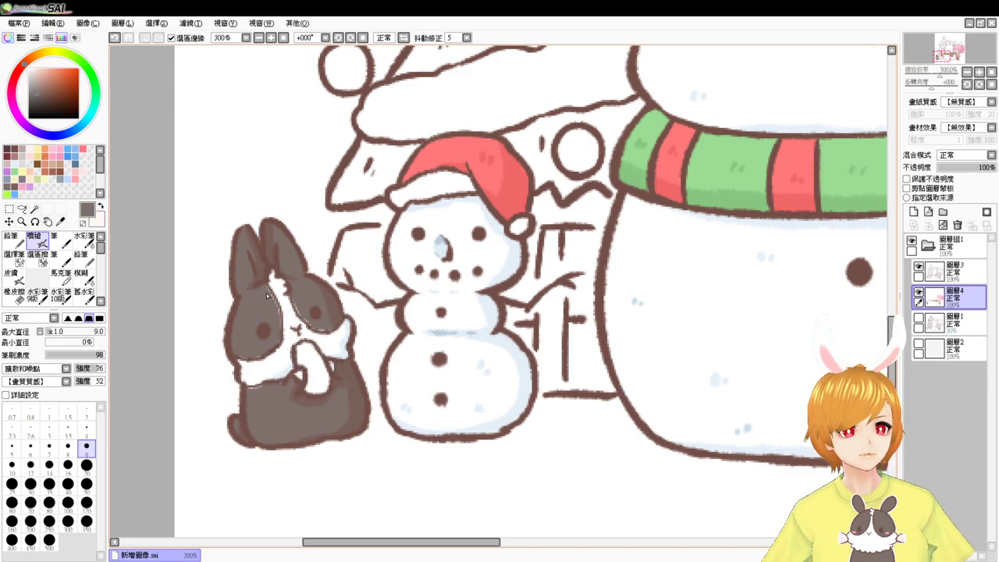
pyautogui.press('[')
pyautogui.press('[')
pyautogui.press('[')
pyautogui.press('[')
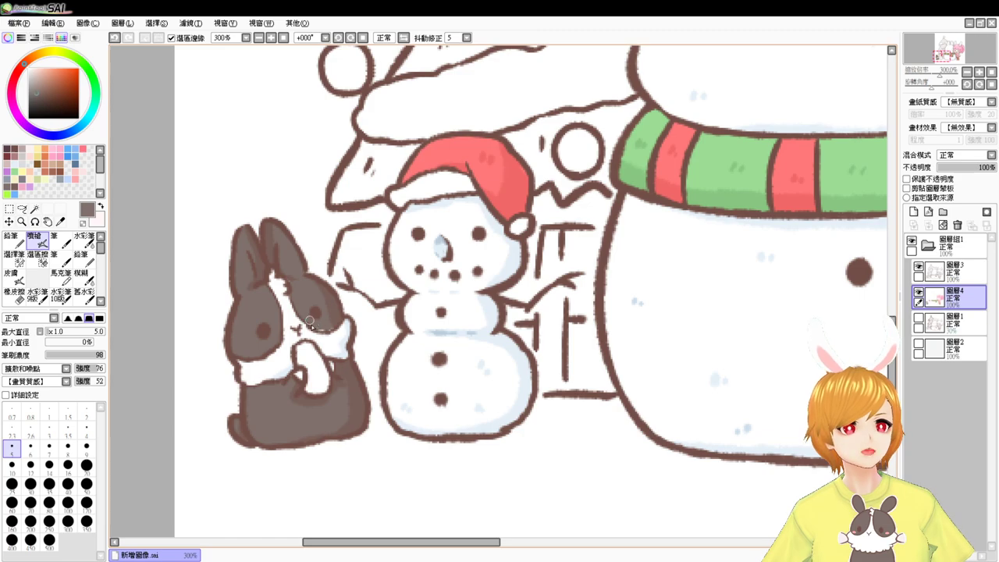
pyautogui.rightClick(337, 320)
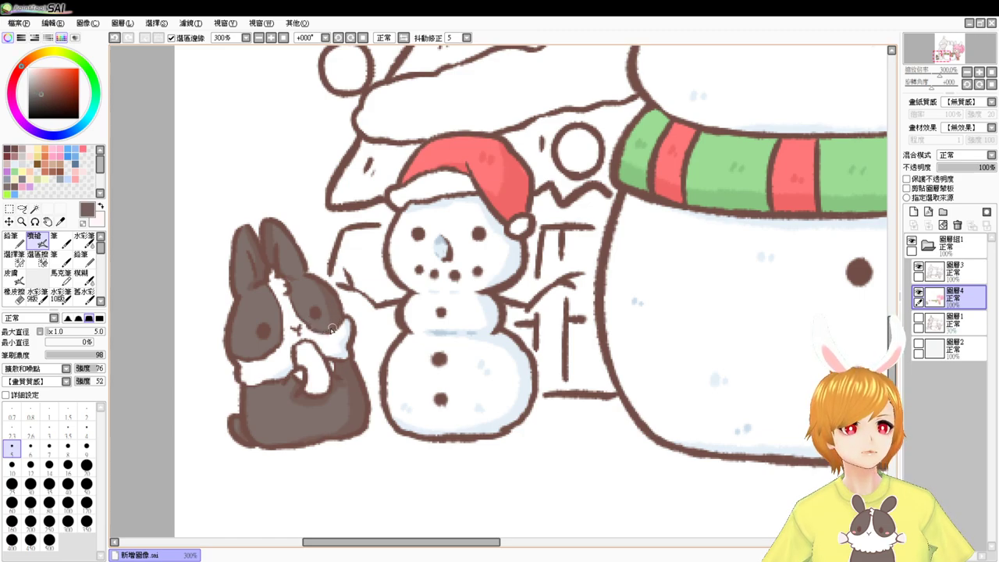
pyautogui.rightClick(296, 280)
pyautogui.moveTo(289, 280); pyautogui.dragTo(291, 285)
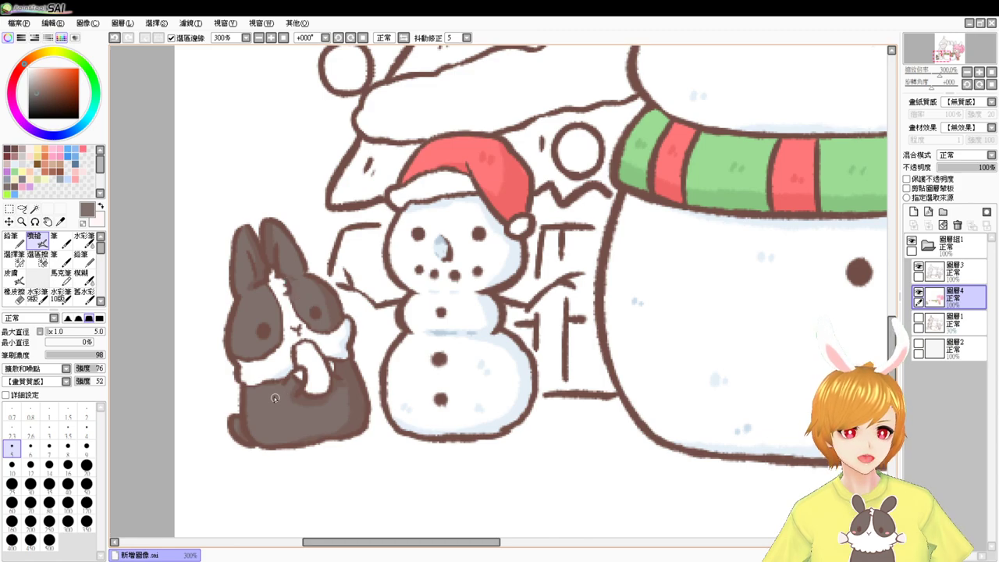
pyautogui.keyDown('alt'); pyautogui.click(364, 402); pyautogui.keyUp('alt')
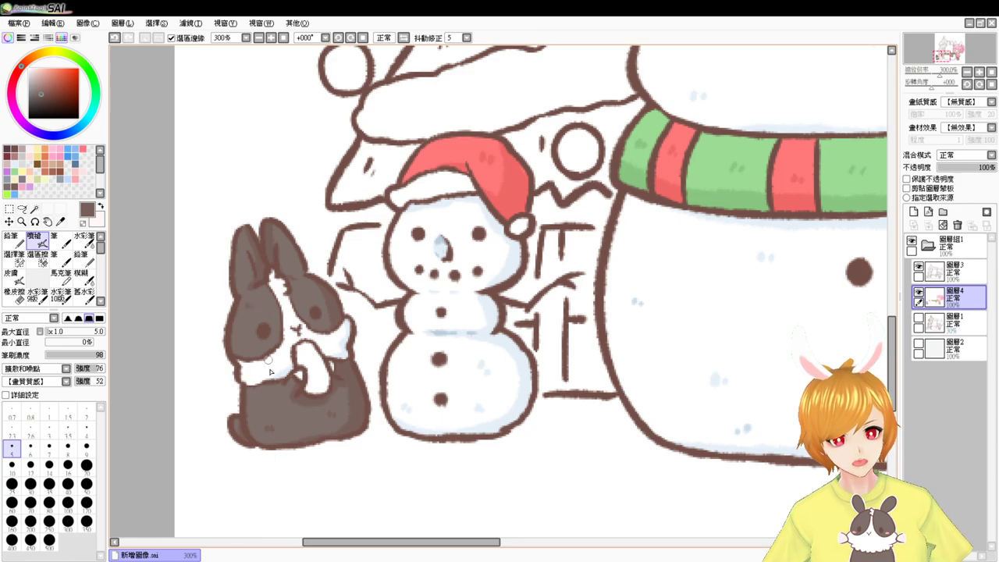
# Step: Paint pink blush on both of the small rabbit's cheeks with the airbrush at size 12
pyautogui.click(77, 169)
pyautogui.moveTo(277, 305); pyautogui.dragTo(293, 305)
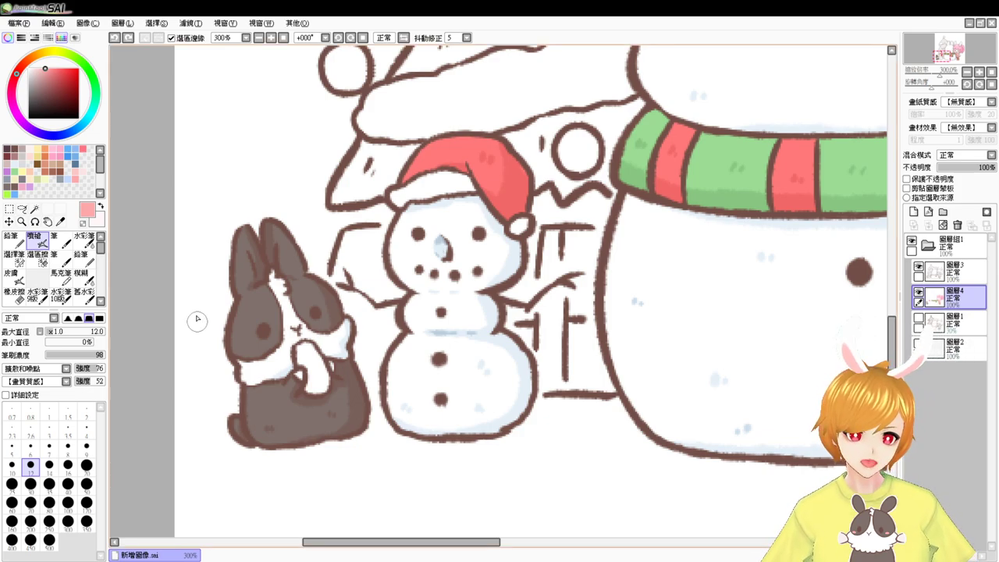
pyautogui.moveTo(247, 346); pyautogui.dragTo(252, 348)
pyautogui.hotkey('ctrl', 'z')
pyautogui.hotkey('ctrl', 'z')
pyautogui.moveTo(331, 325); pyautogui.dragTo(335, 323)
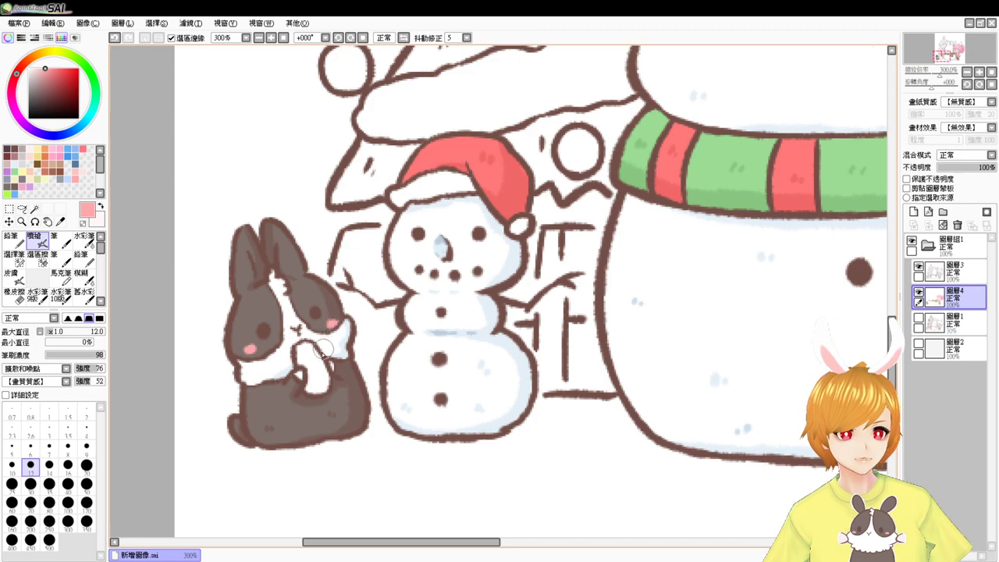
# Step: Add the same pink blush to the small snowman's cheeks and the large rabbit-shaped snowman's exposed cheek
pyautogui.moveTo(730, 310); pyautogui.dragTo(563, 383)
pyautogui.moveTo(738, 307); pyautogui.dragTo(564, 390)
pyautogui.moveTo(733, 333); pyautogui.dragTo(669, 329)
pyautogui.click(284, 38)
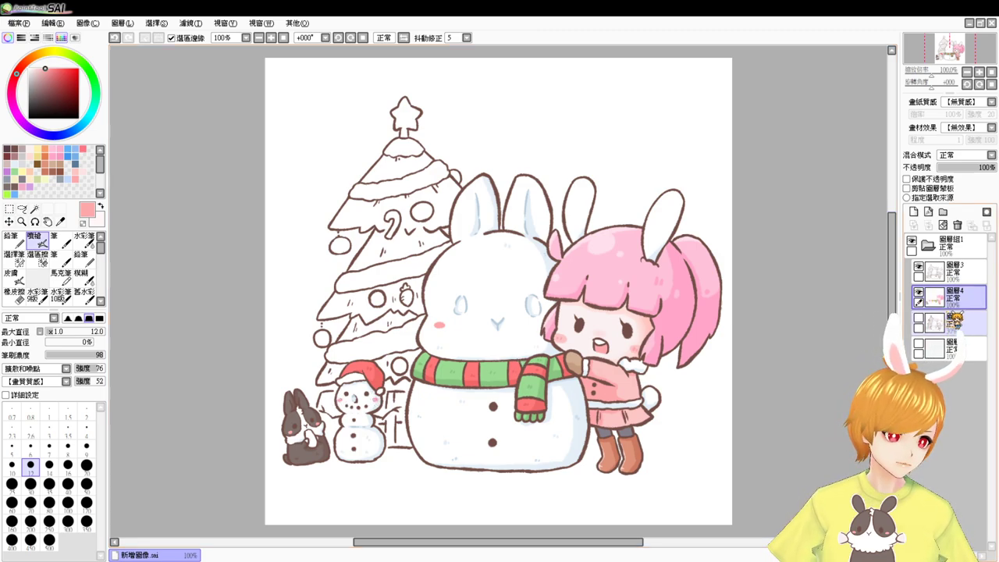
# Step: Select the Christmas tree's upper and middle foliage tiers, leaving out the snow bands and ornaments
pyautogui.click(34, 210)
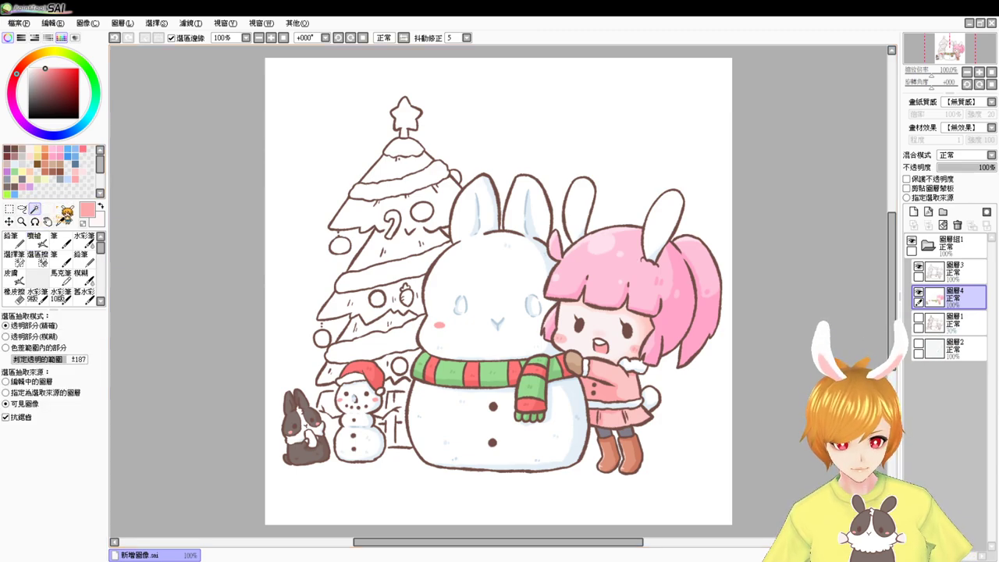
pyautogui.click(386, 163)
pyautogui.scroll(2, 386, 169)
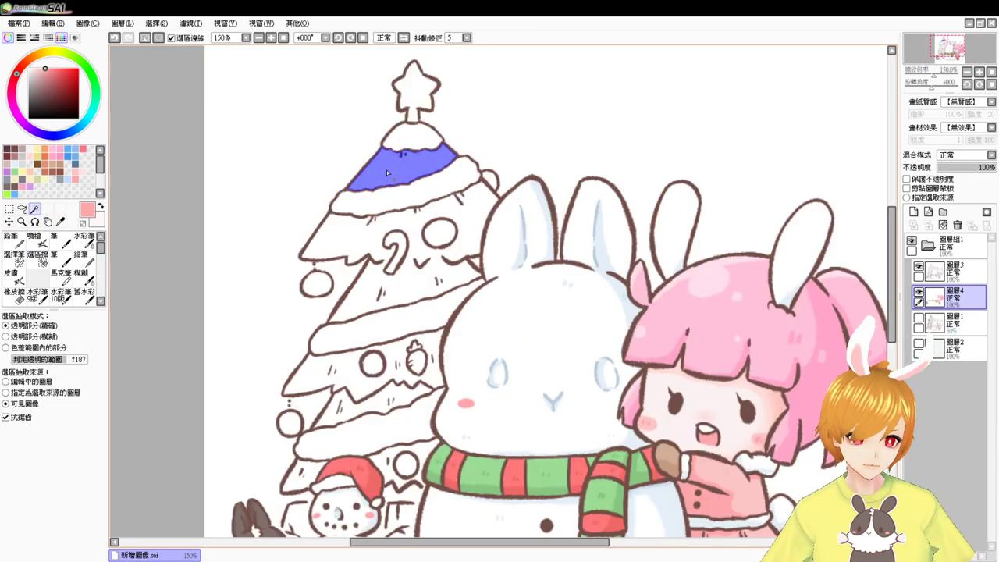
pyautogui.click(472, 200)
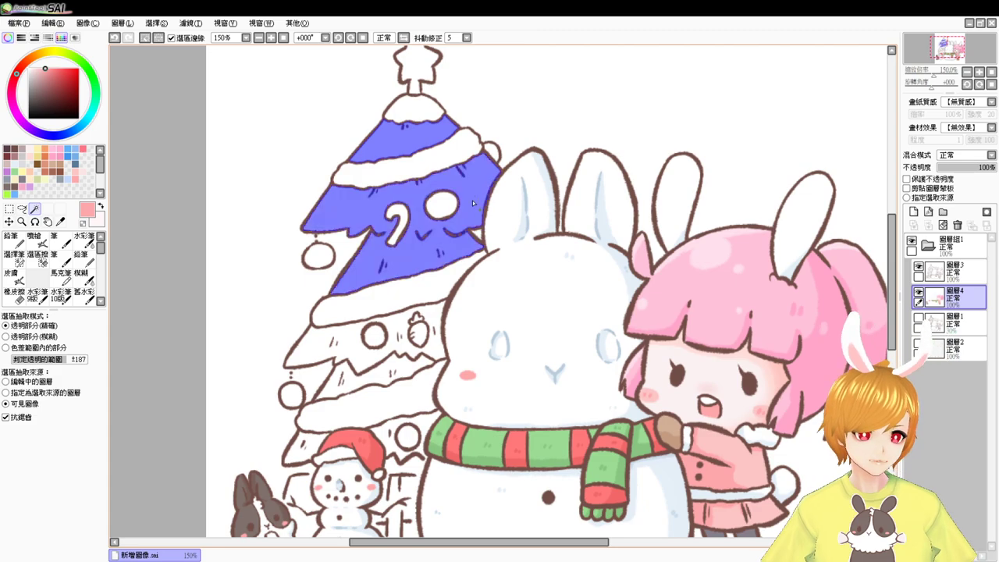
pyautogui.click(397, 363)
pyautogui.click(386, 382)
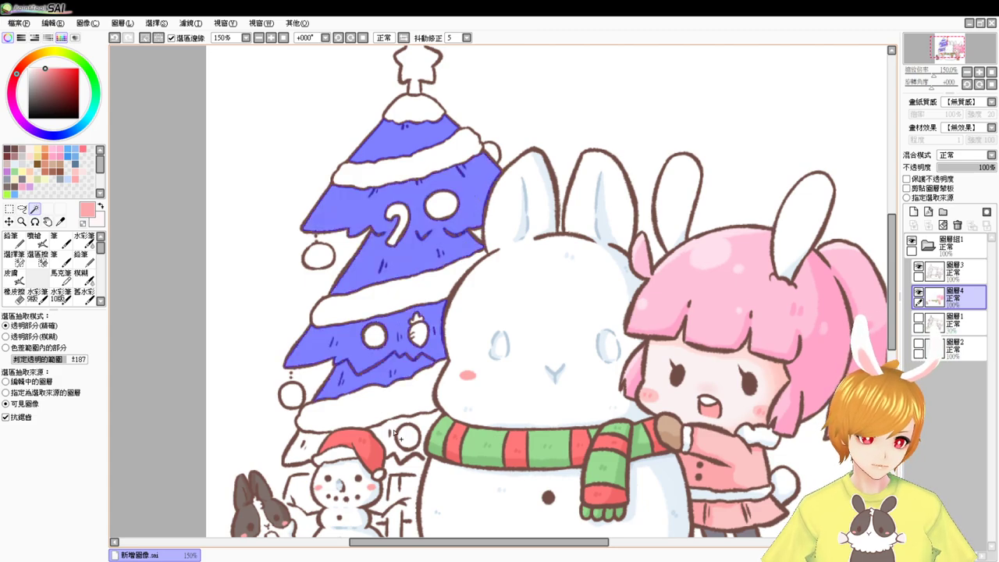
# Step: Bridge the outline gap in the tree's lowest foliage tier with the selection pen and add that tier to the selection
pyautogui.click(403, 438)
pyautogui.hotkey('ctrl', 'z')
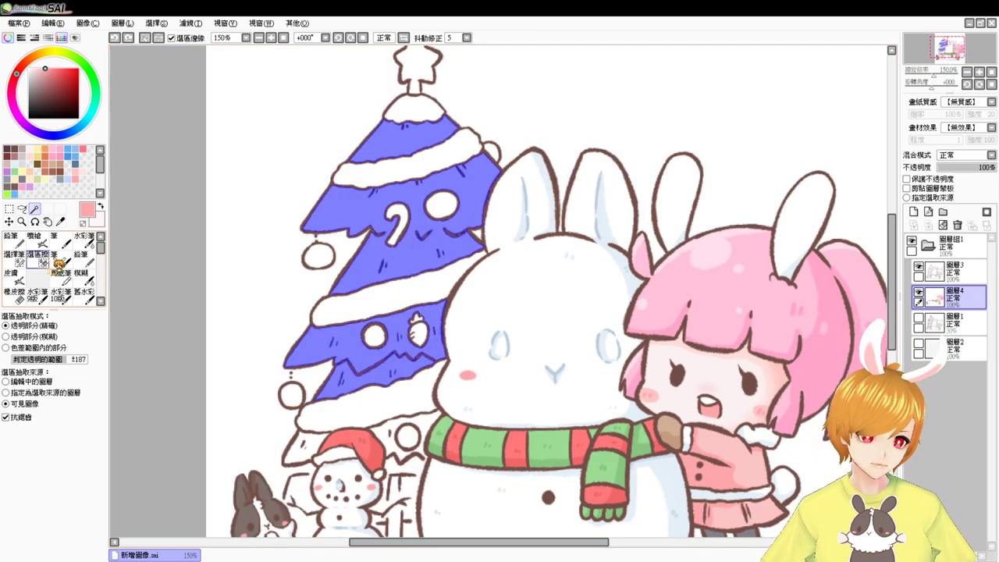
pyautogui.click(15, 258)
pyautogui.moveTo(468, 408); pyautogui.dragTo(463, 310)
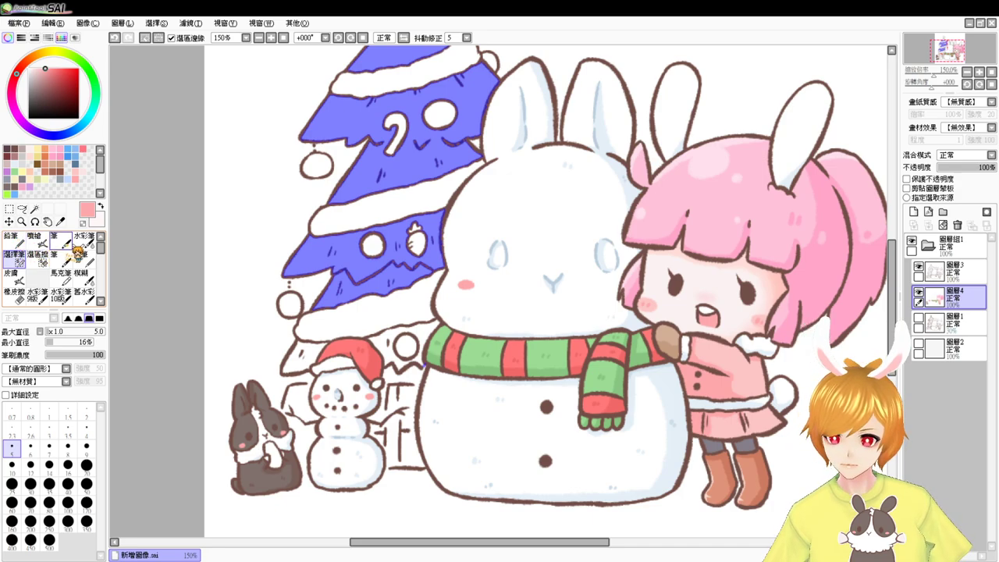
pyautogui.click(35, 209)
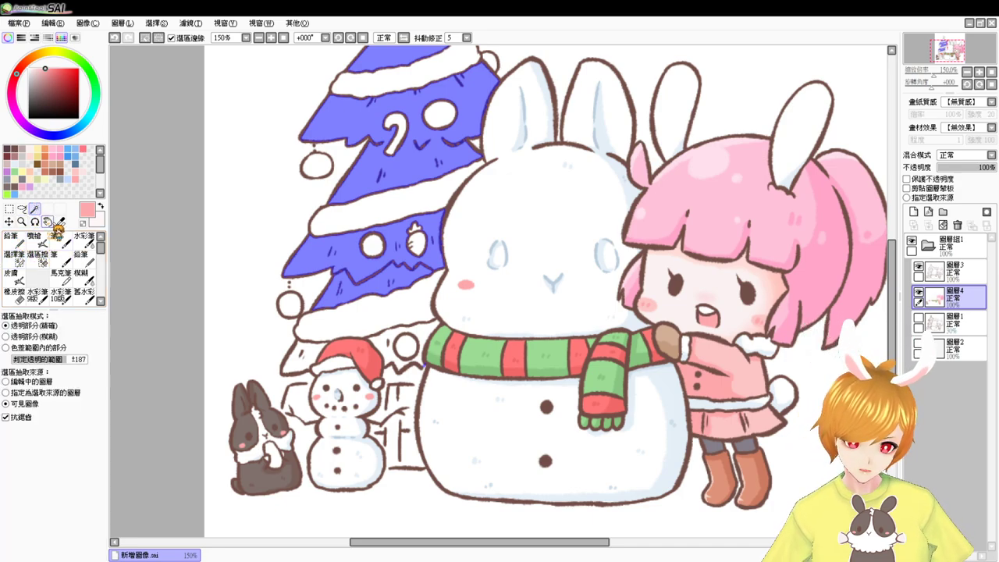
pyautogui.click(307, 364)
pyautogui.click(383, 352)
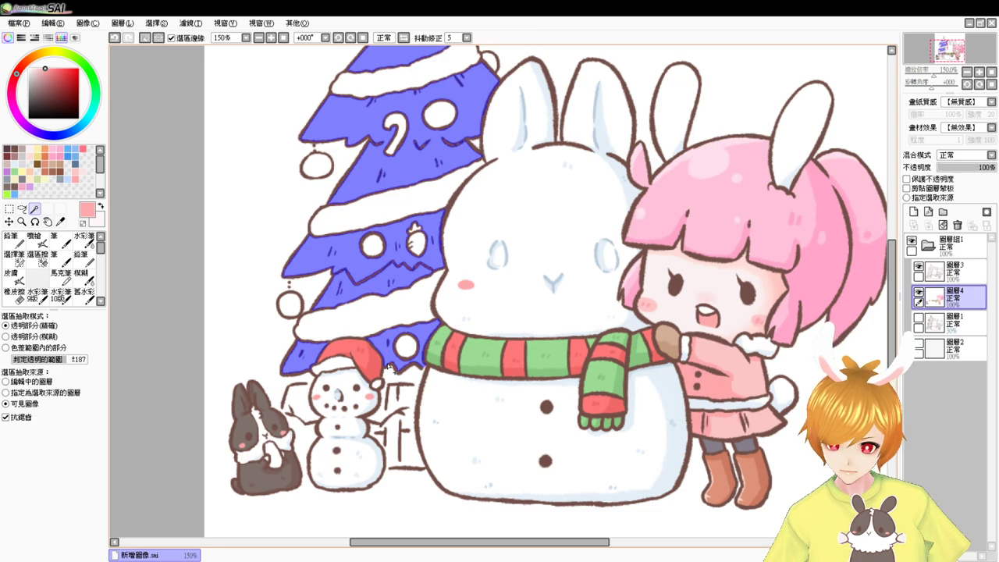
# Step: Fill the selected tree foliage with the scarf's light green and get the airbrush ready at size 12
pyautogui.scroll(1, 394, 373)
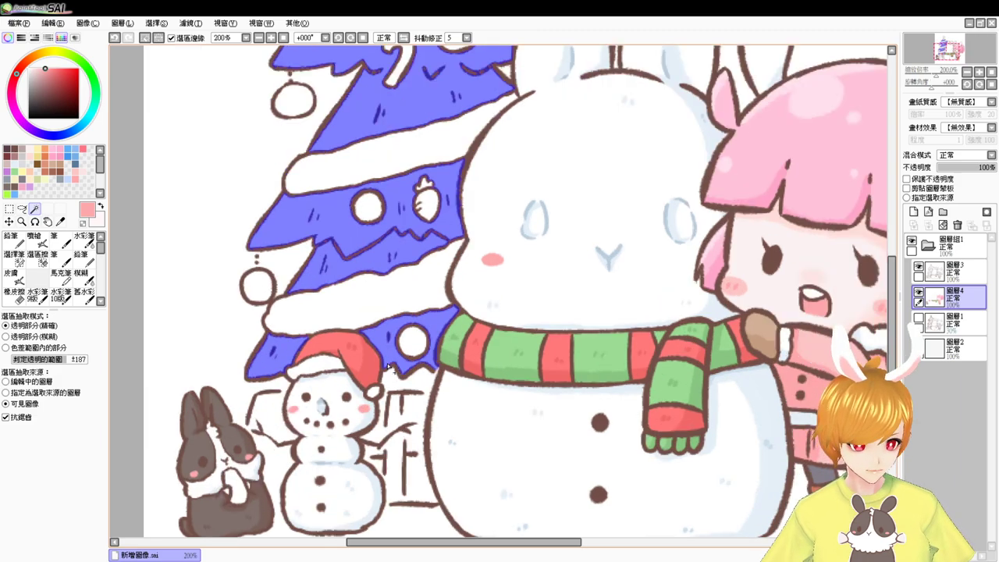
pyautogui.moveTo(658, 194); pyautogui.dragTo(647, 360)
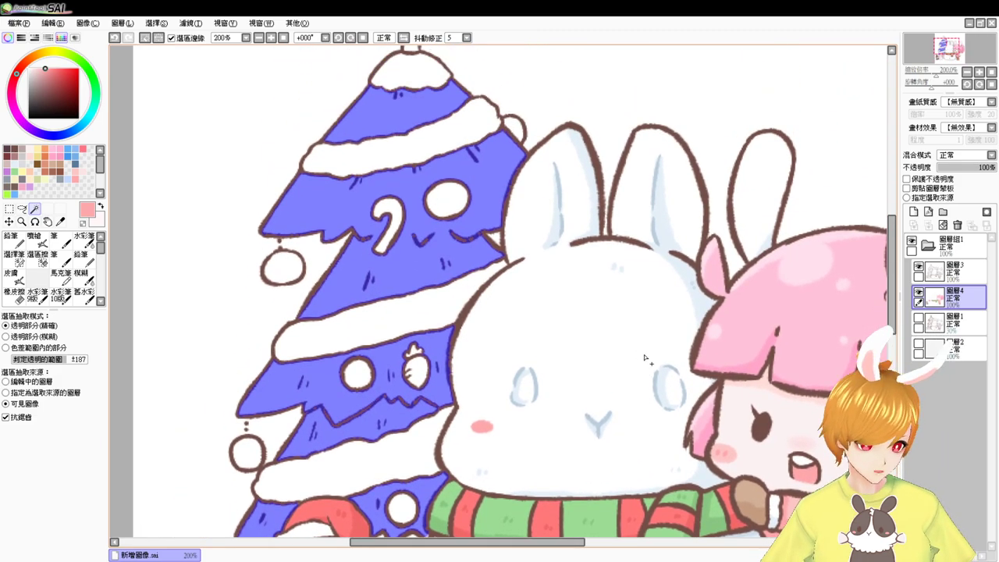
pyautogui.click(17, 168)
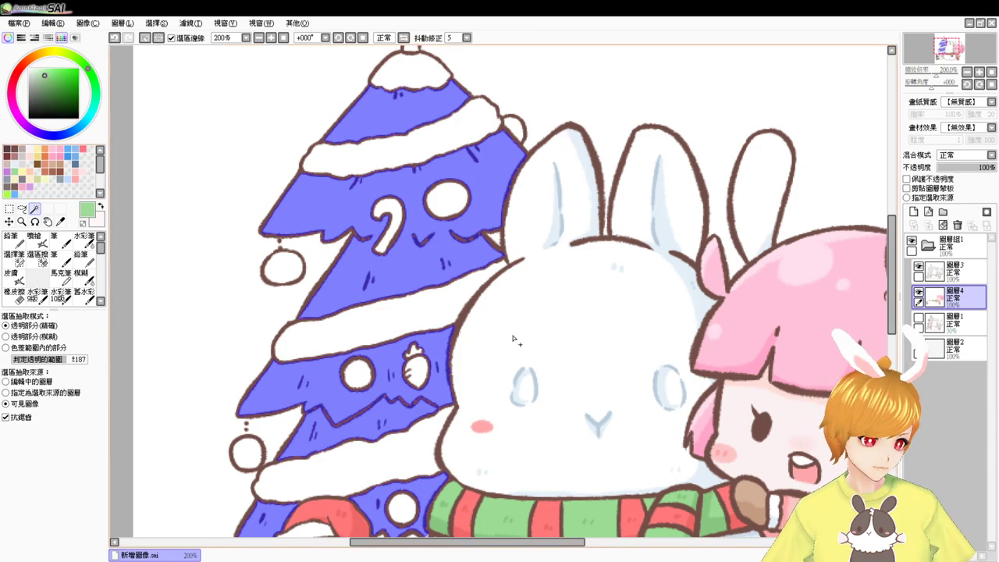
pyautogui.moveTo(644, 412); pyautogui.dragTo(652, 305)
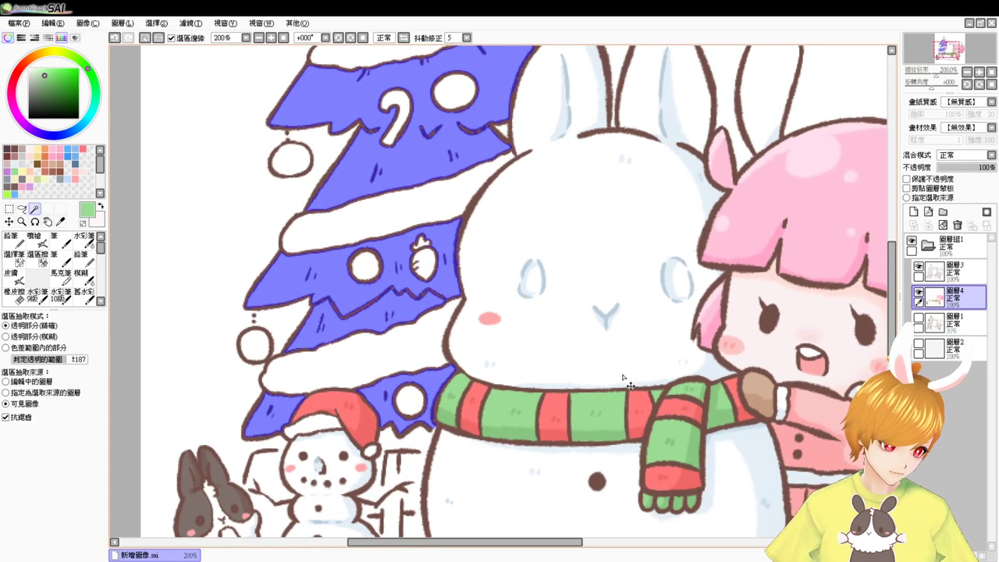
pyautogui.hotkey('ctrl', 'f')
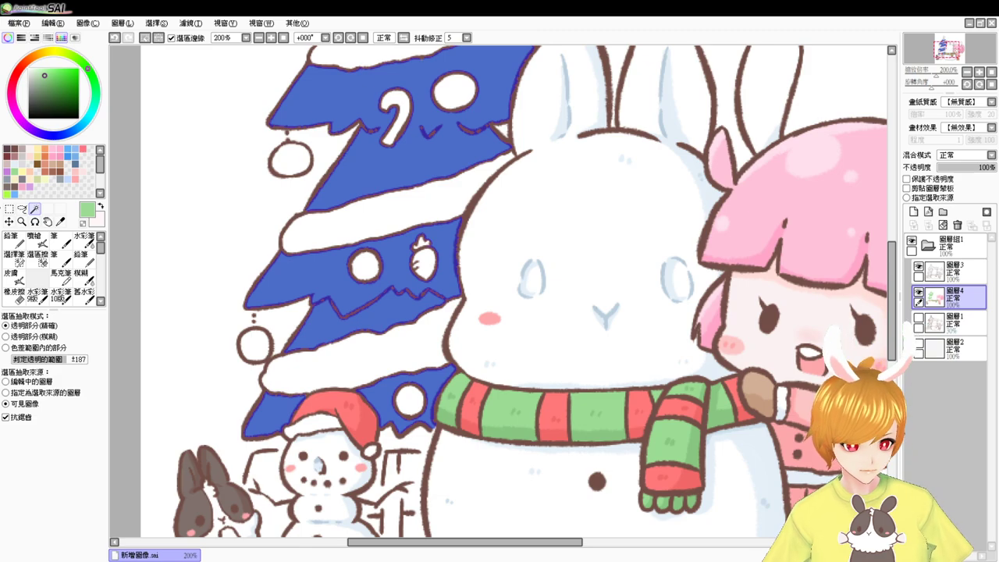
pyautogui.click(34, 239)
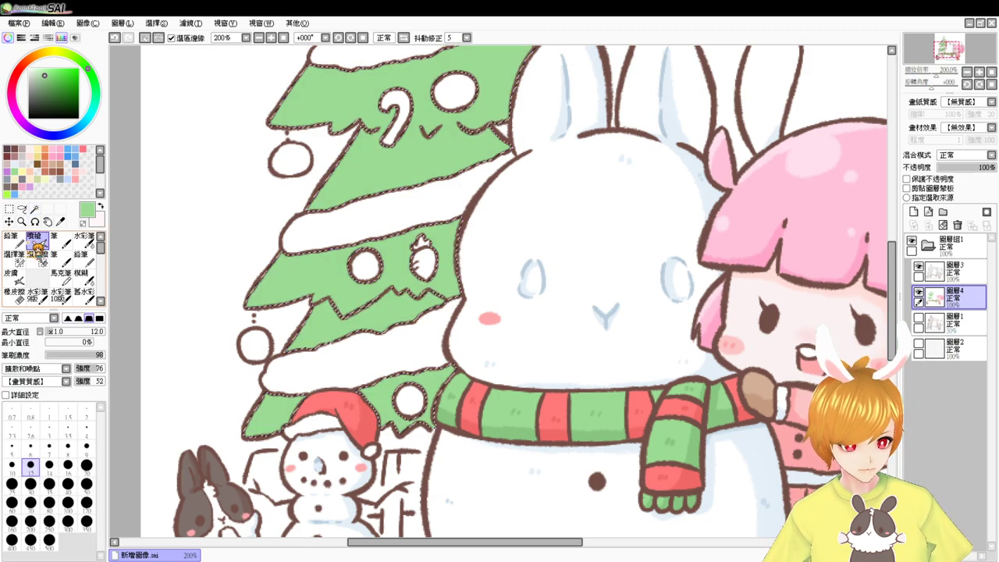
pyautogui.moveTo(559, 218); pyautogui.dragTo(565, 262)
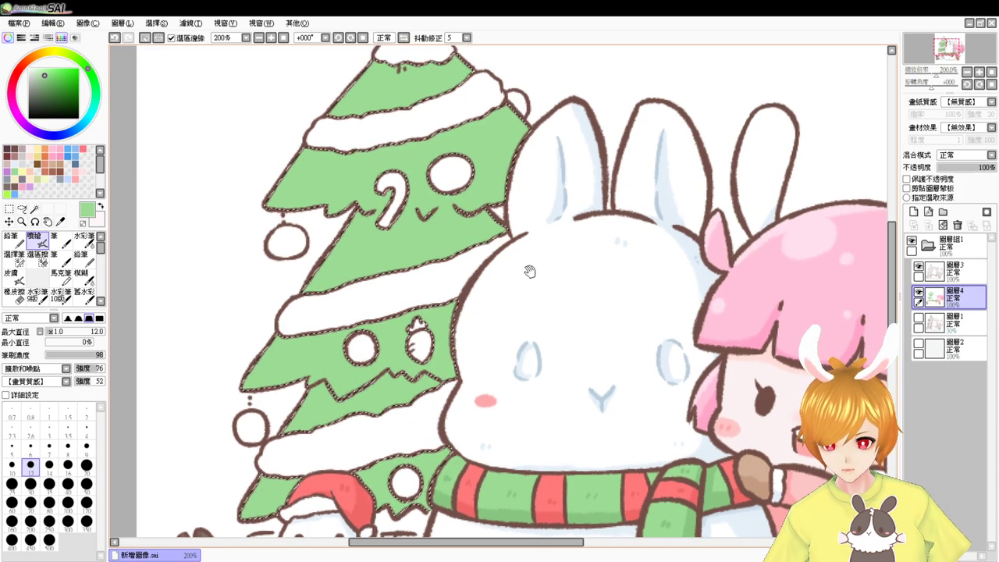
# Step: Try a muted yellow-green fill on the selected tree foliage and refill it with the light green
pyautogui.click(37, 179)
pyautogui.hotkey('ctrl', 'f')
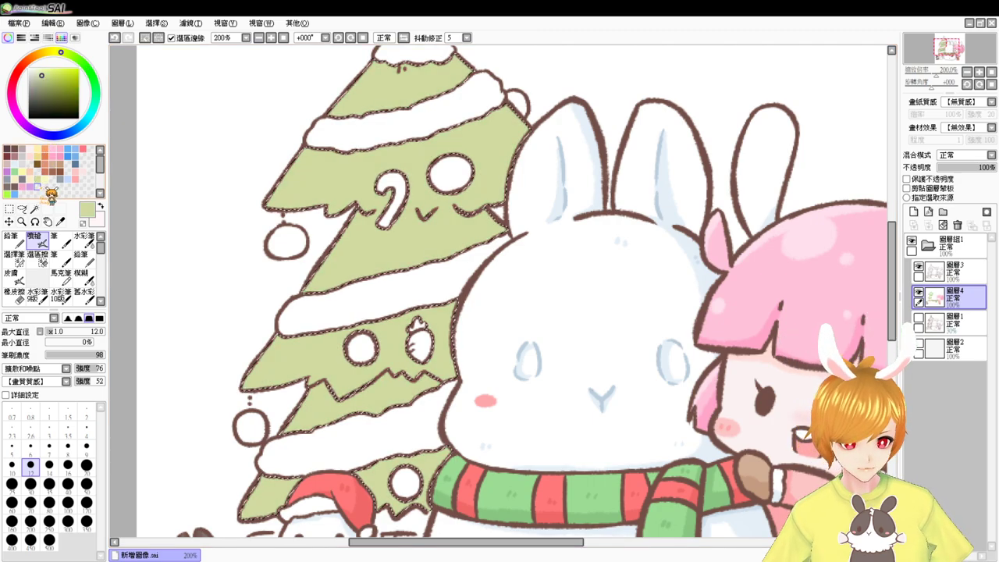
pyautogui.click(24, 161)
pyautogui.hotkey('ctrl', 'f')
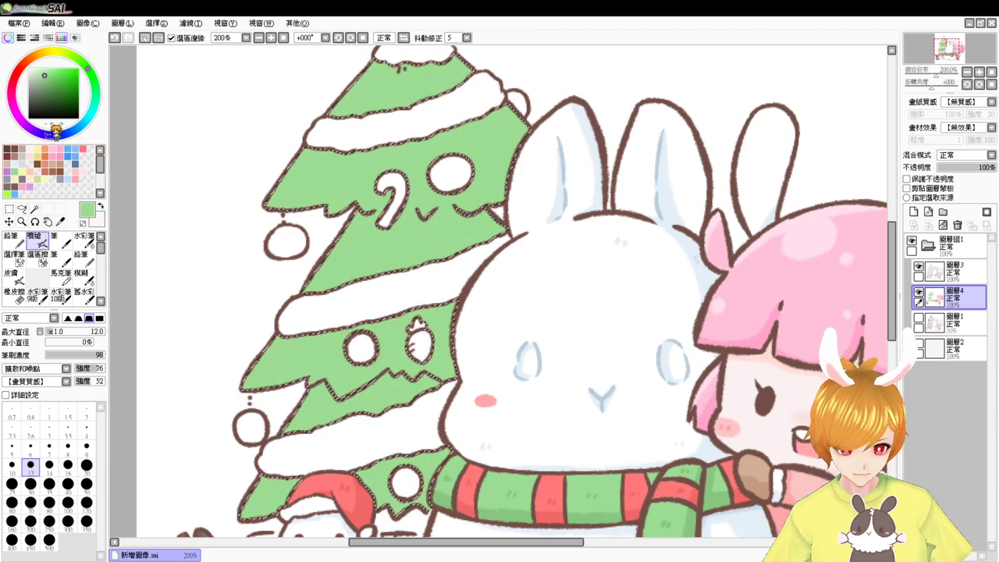
# Step: Airbrush darker green shading at size 14 under the upper snow bands and the second tier's jagged edge
pyautogui.click(48, 75)
pyautogui.moveTo(496, 136); pyautogui.dragTo(475, 234)
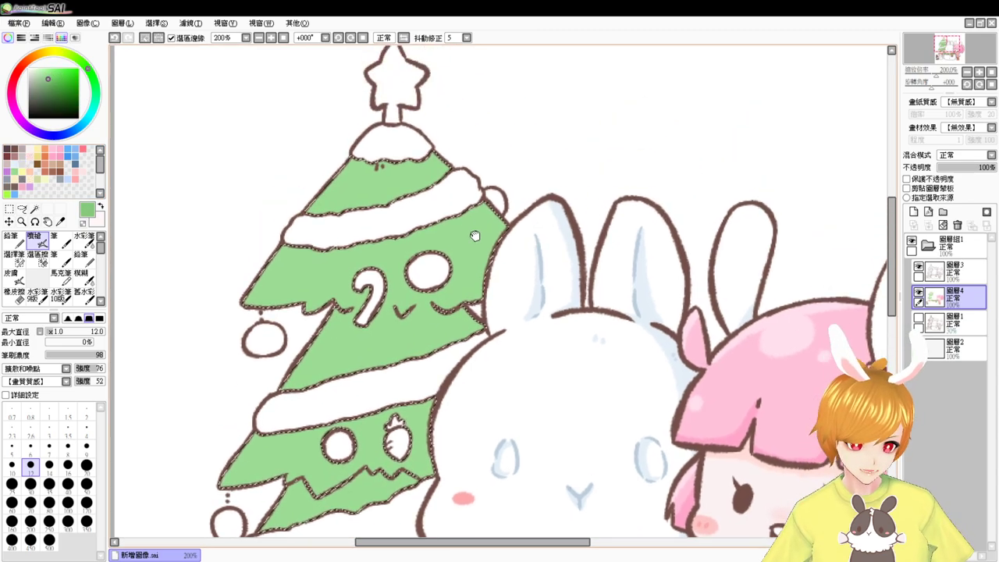
pyautogui.press(']')
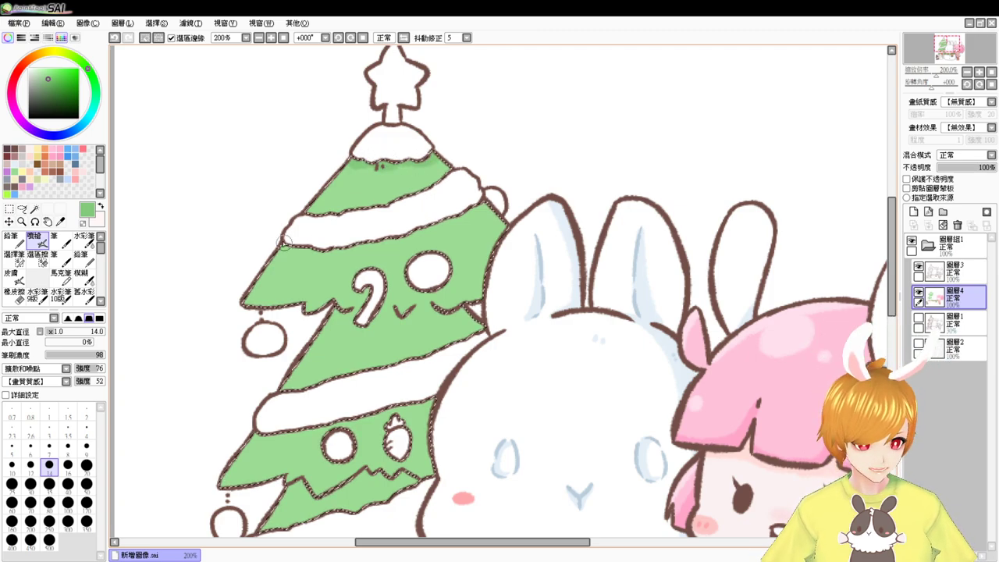
pyautogui.moveTo(340, 250)
pyautogui.mouseDown()
pyautogui.moveTo(431, 229)
pyautogui.moveTo(472, 206)
pyautogui.moveTo(450, 212)
pyautogui.moveTo(475, 215)
pyautogui.mouseUp()
pyautogui.moveTo(465, 262); pyautogui.dragTo(457, 210)
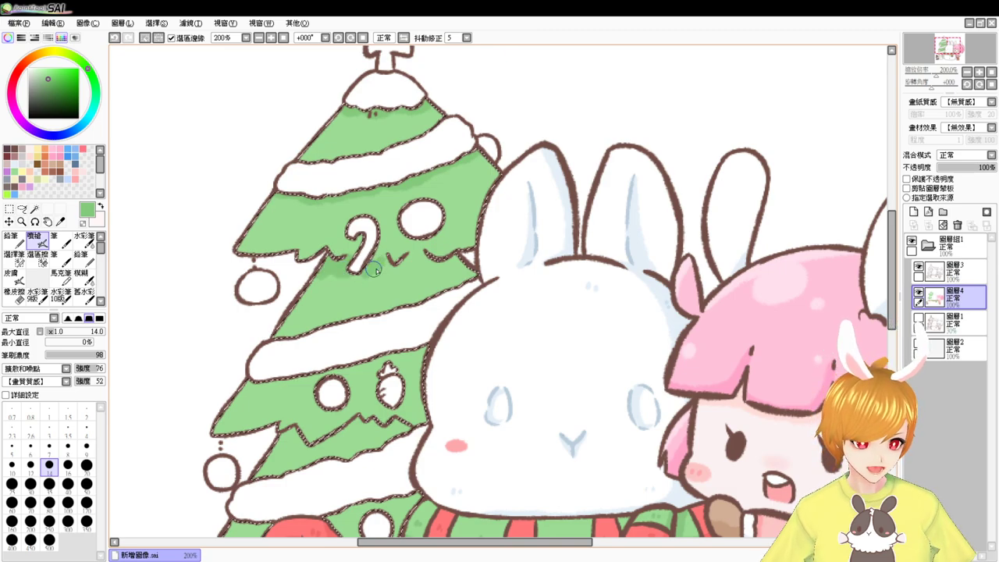
pyautogui.moveTo(399, 267); pyautogui.dragTo(418, 260)
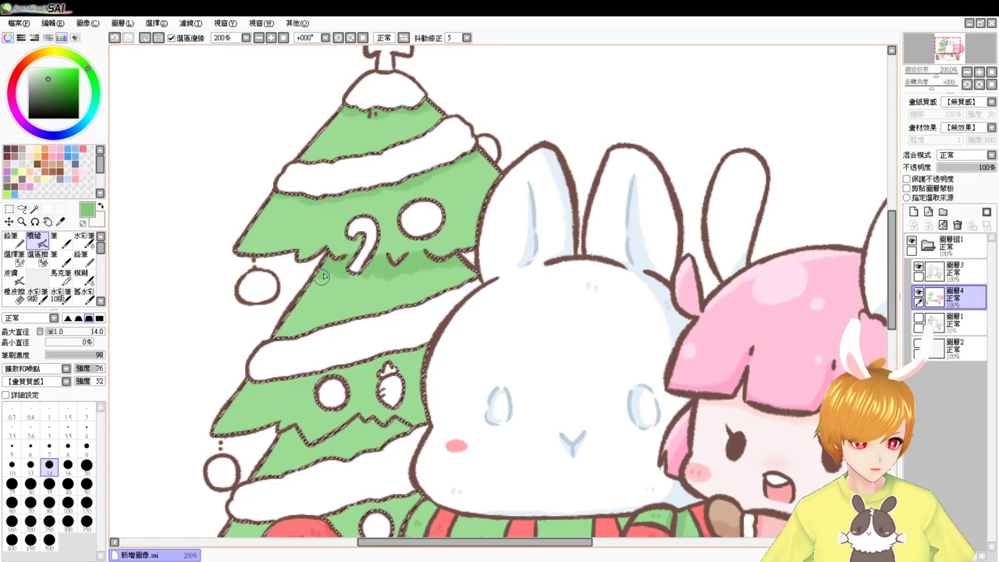
pyautogui.moveTo(321, 277)
pyautogui.mouseDown()
pyautogui.moveTo(309, 289)
pyautogui.moveTo(366, 268)
pyautogui.moveTo(456, 271)
pyautogui.mouseUp()
pyautogui.hotkey('ctrl', 'z')
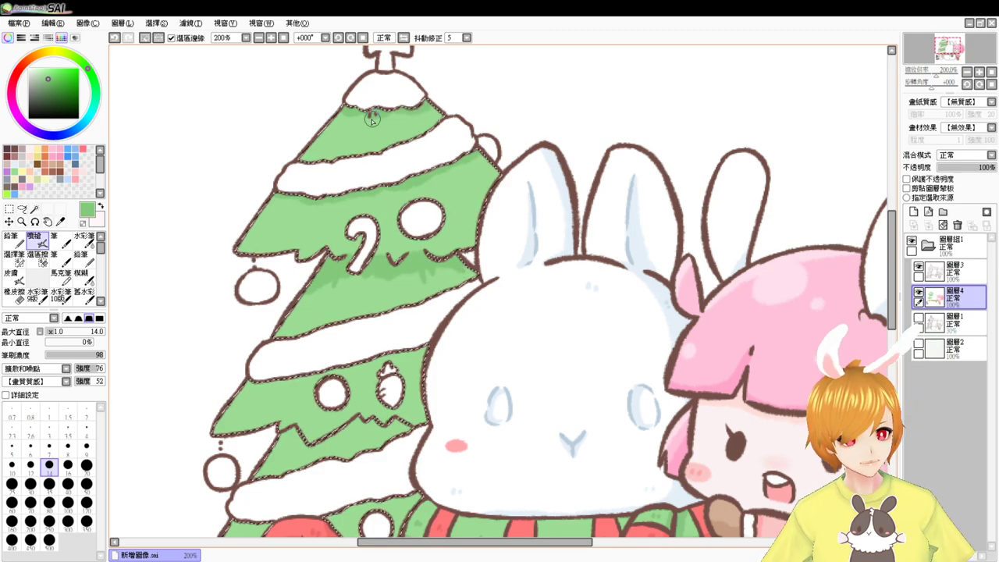
# Step: Add short darker green needle strokes across the top foliage tiers, hanging down from the shaded edges
pyautogui.moveTo(390, 113); pyautogui.dragTo(405, 124)
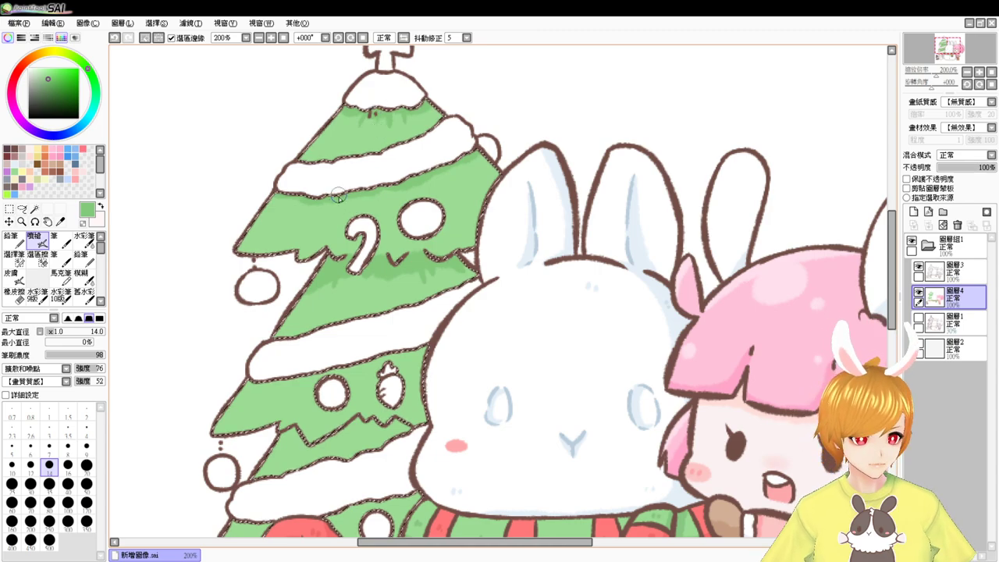
pyautogui.moveTo(338, 197); pyautogui.dragTo(334, 211)
pyautogui.moveTo(329, 200); pyautogui.dragTo(325, 211)
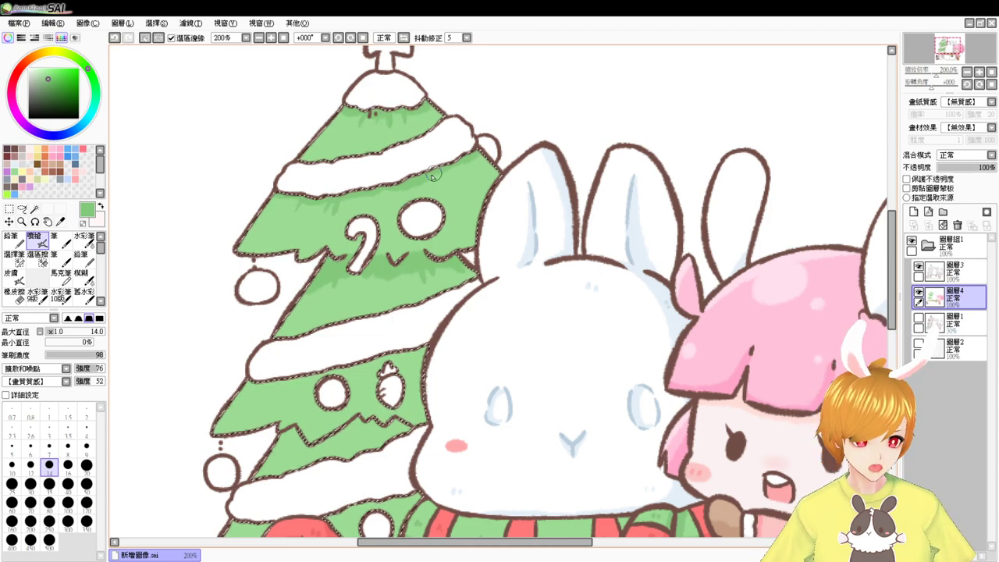
pyautogui.moveTo(435, 170)
pyautogui.mouseDown()
pyautogui.moveTo(448, 191)
pyautogui.moveTo(468, 170)
pyautogui.mouseUp()
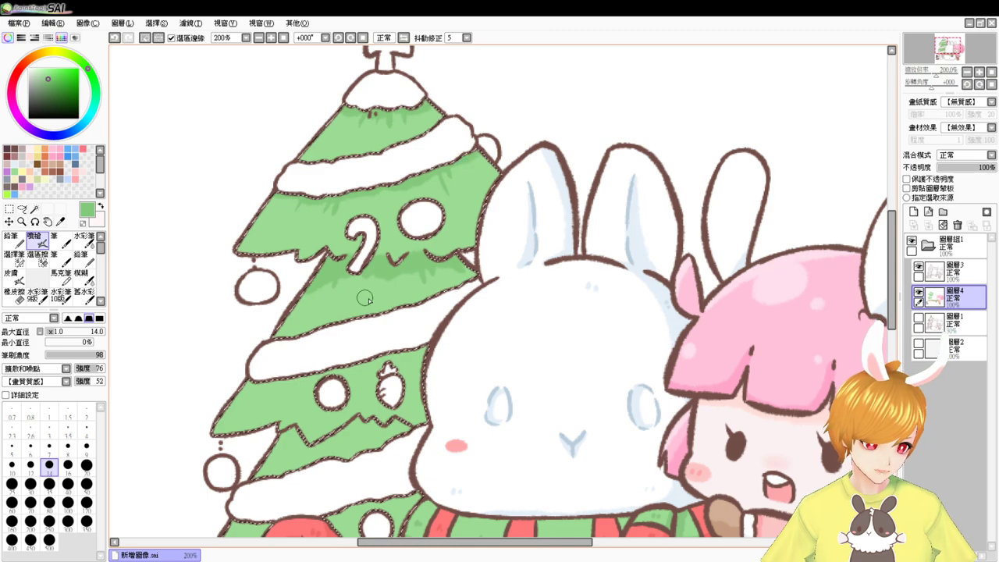
pyautogui.moveTo(366, 274)
pyautogui.mouseDown()
pyautogui.moveTo(363, 286)
pyautogui.moveTo(387, 292)
pyautogui.mouseUp()
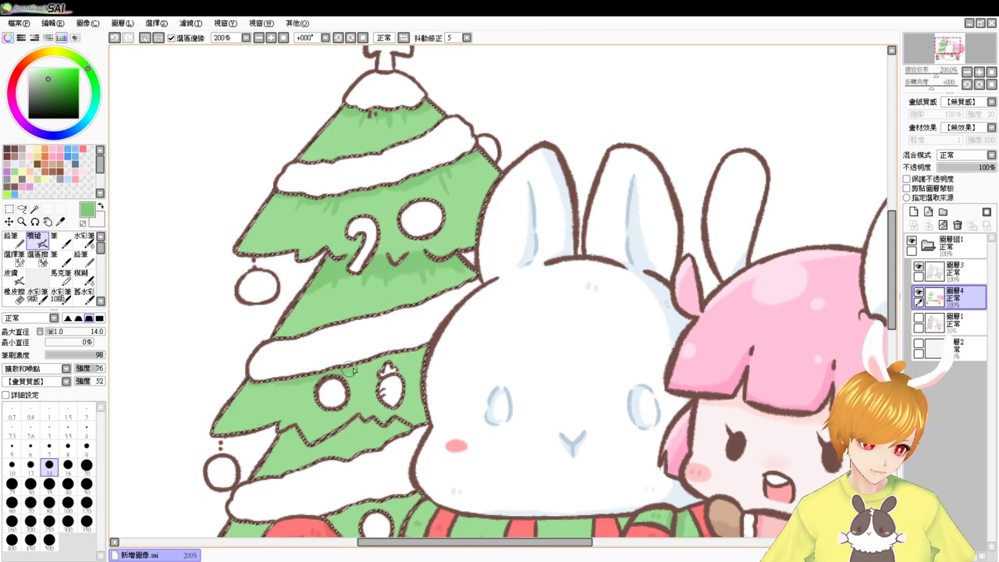
# Step: Shade the tree's lower foliage tiers with the same darker green and add short needle strokes to them
pyautogui.moveTo(432, 373); pyautogui.dragTo(453, 284)
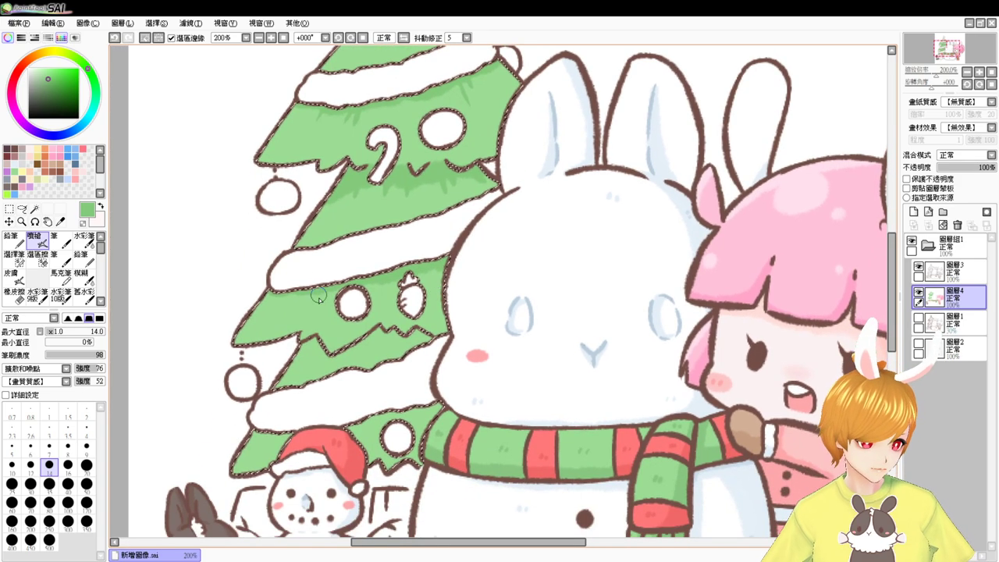
pyautogui.moveTo(324, 286); pyautogui.dragTo(317, 298)
pyautogui.hotkey('ctrl', 'z')
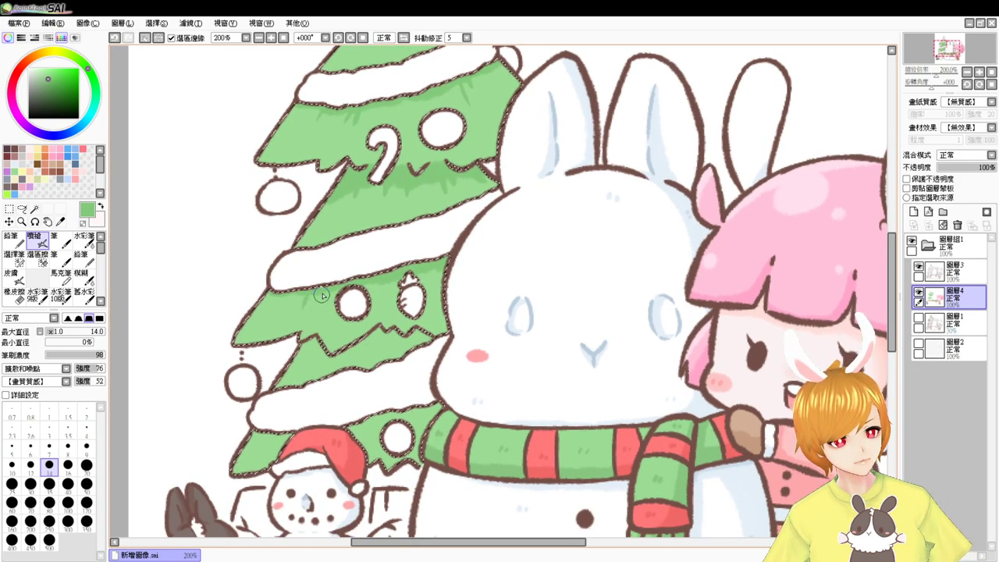
pyautogui.moveTo(382, 276); pyautogui.dragTo(384, 292)
pyautogui.moveTo(428, 267)
pyautogui.mouseDown()
pyautogui.moveTo(427, 283)
pyautogui.moveTo(434, 279)
pyautogui.mouseUp()
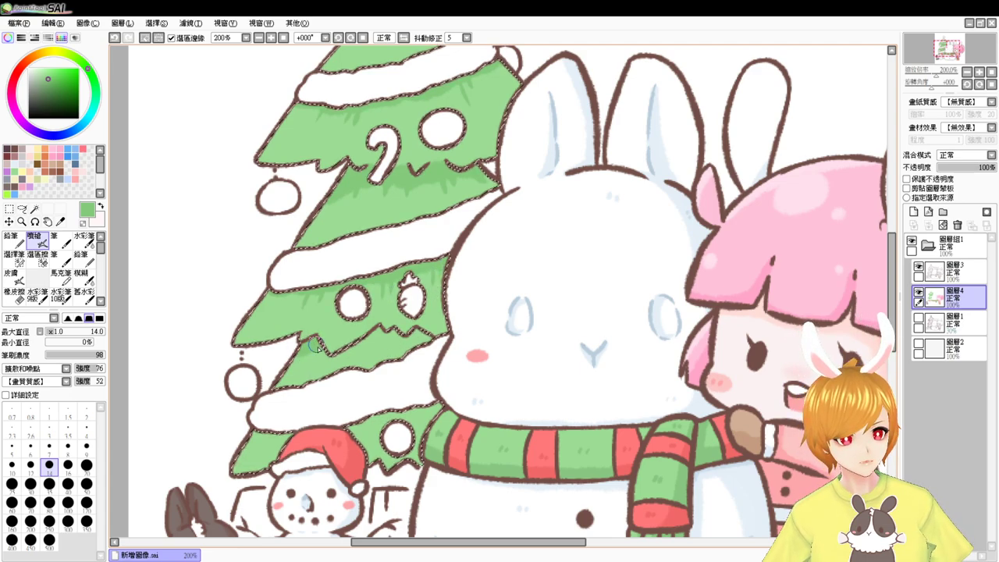
pyautogui.moveTo(347, 357); pyautogui.dragTo(380, 333)
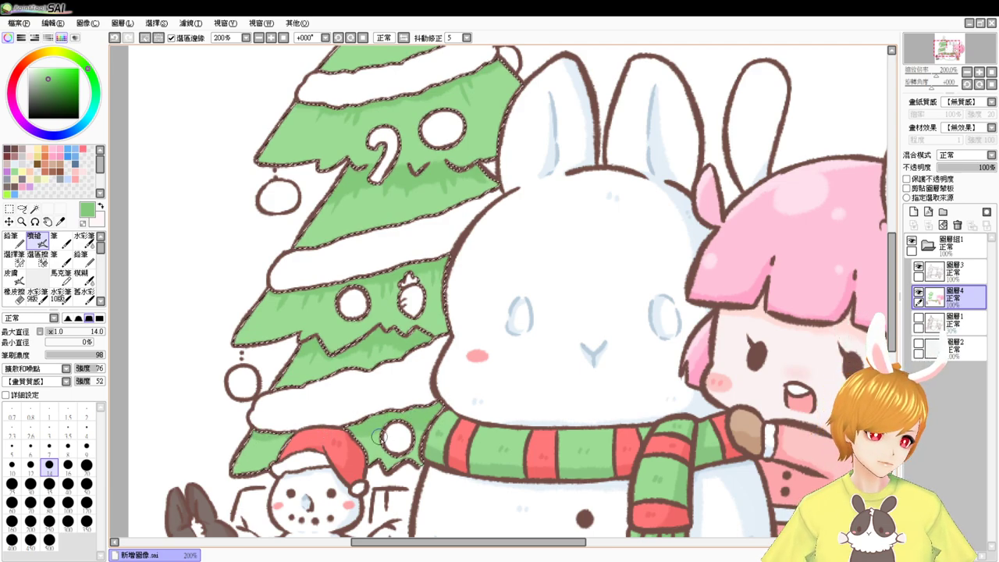
pyautogui.scroll(-2, 397, 462)
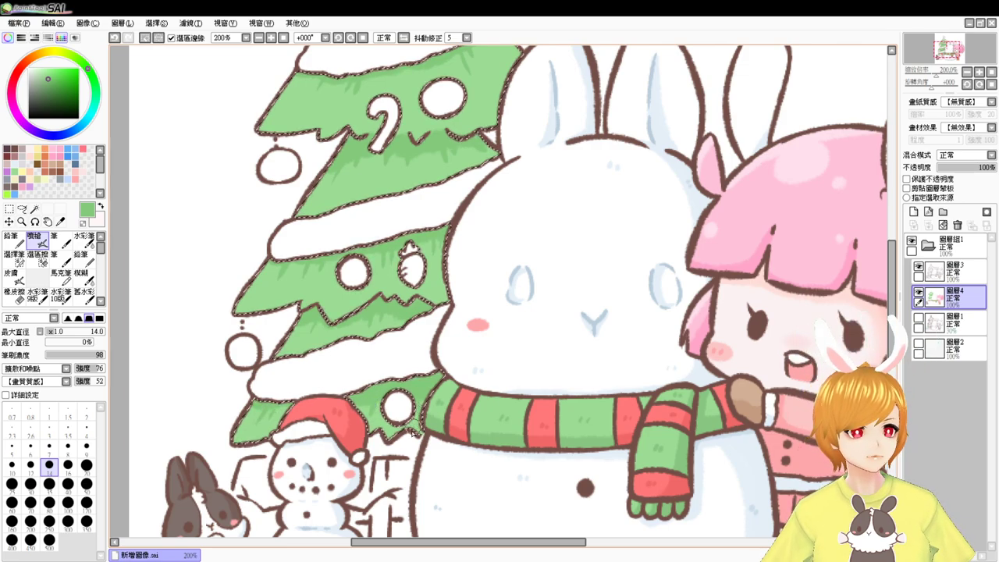
pyautogui.scroll(2, 412, 425)
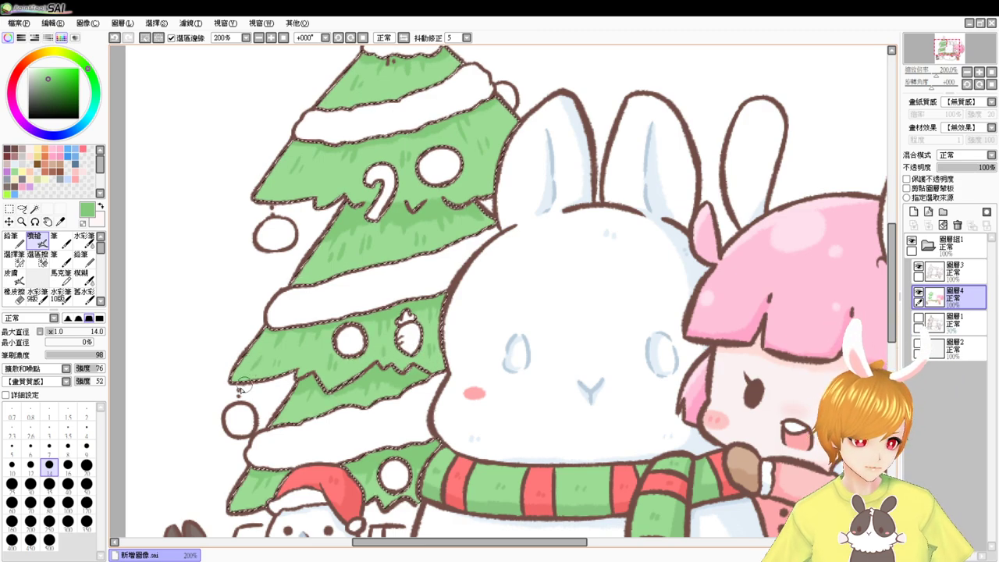
pyautogui.moveTo(617, 202); pyautogui.dragTo(591, 247)
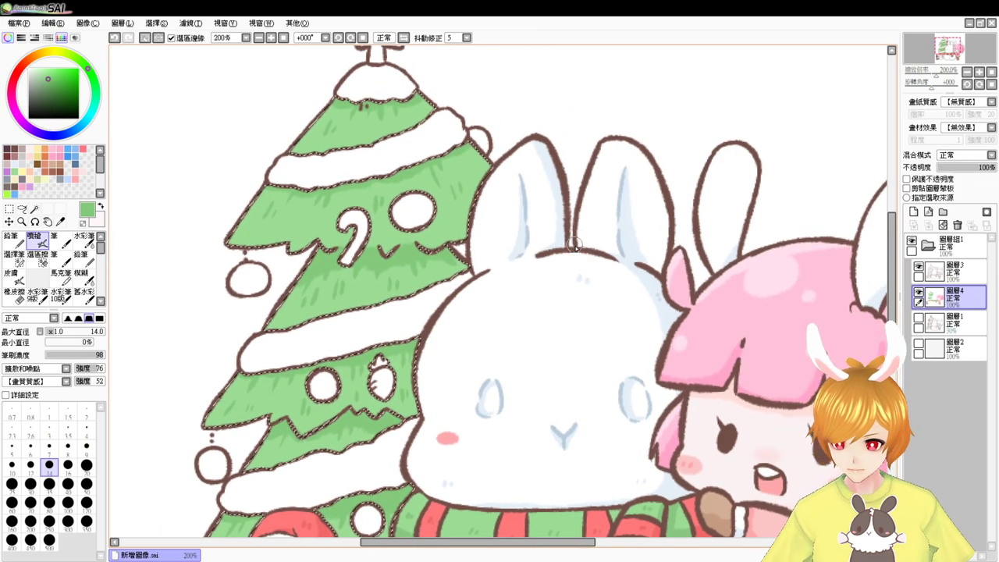
# Step: Choose a deeper green and dot small accent strokes over all of the tree's foliage tiers
pyautogui.click(52, 82)
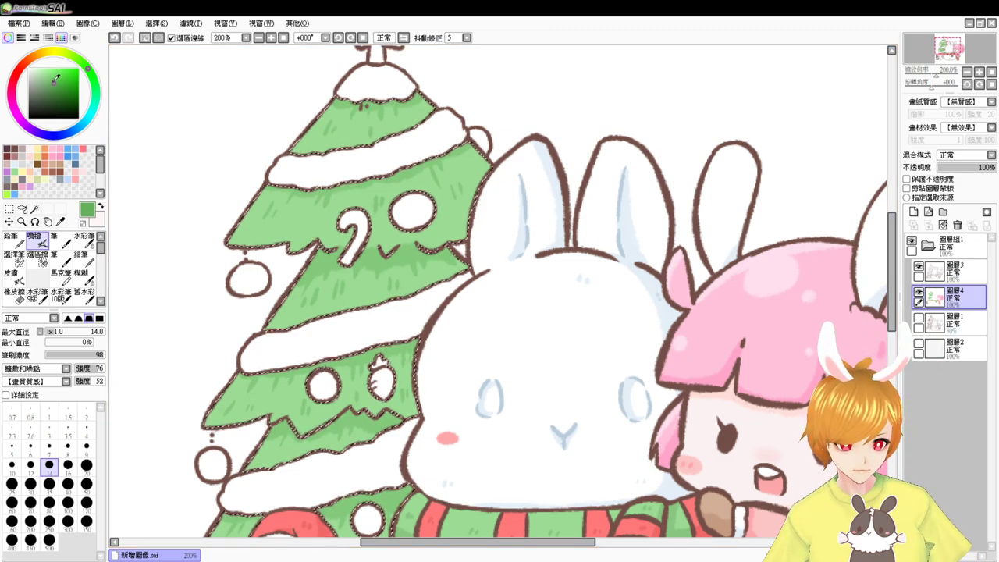
pyautogui.moveTo(465, 163); pyautogui.dragTo(468, 173)
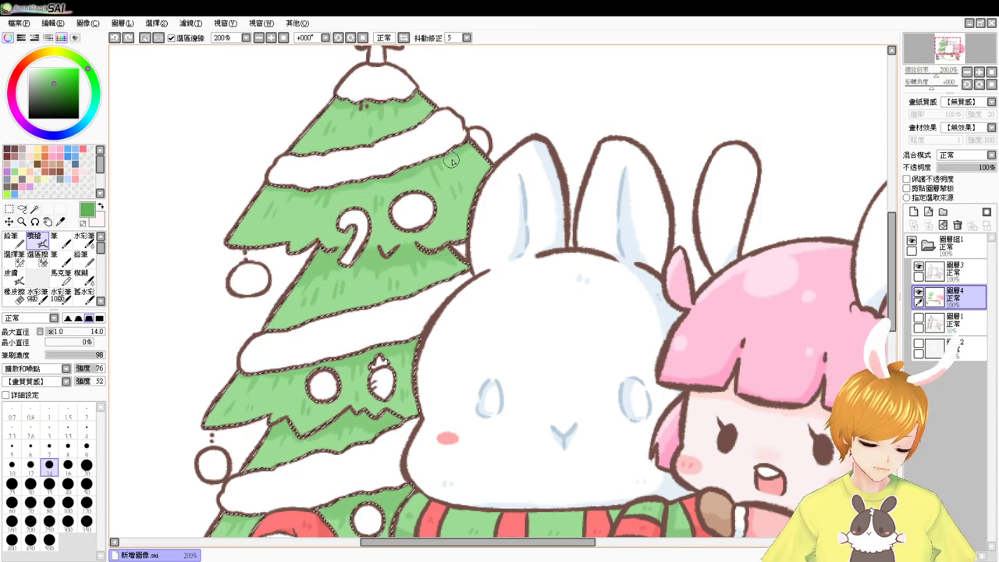
pyautogui.moveTo(400, 109); pyautogui.dragTo(405, 121)
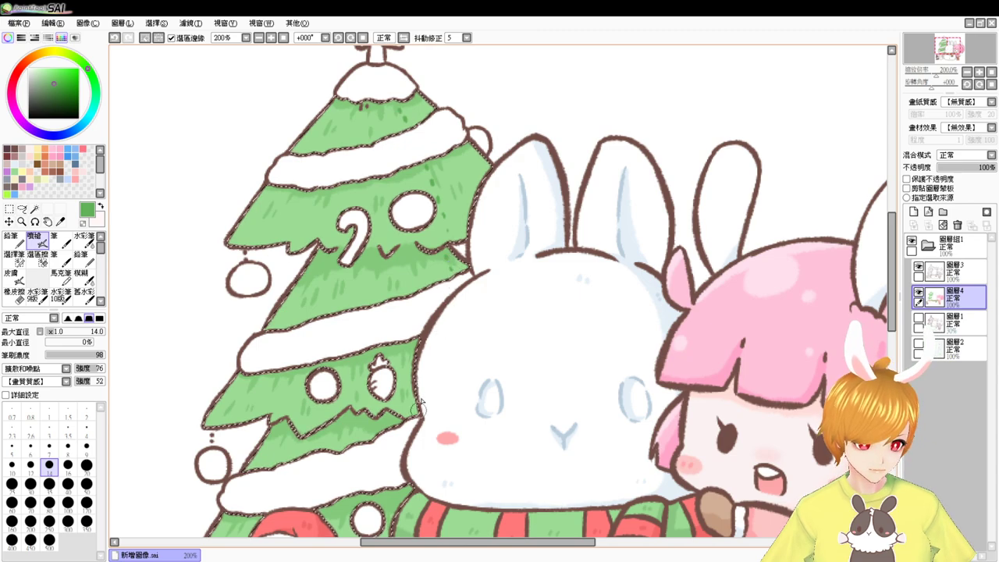
pyautogui.moveTo(422, 357); pyautogui.dragTo(454, 268)
pyautogui.scroll(1, 345, 173)
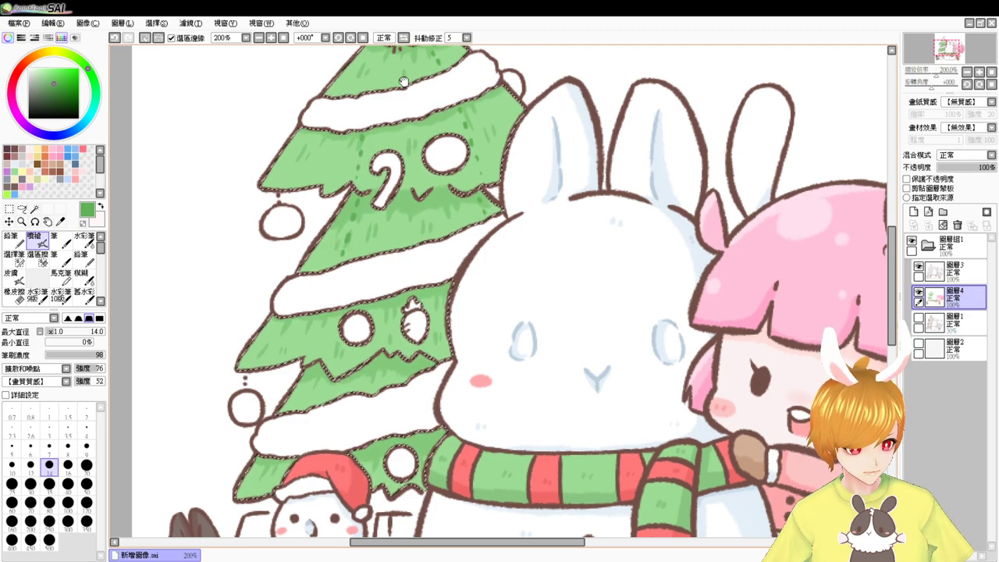
pyautogui.scroll(1, 382, 75)
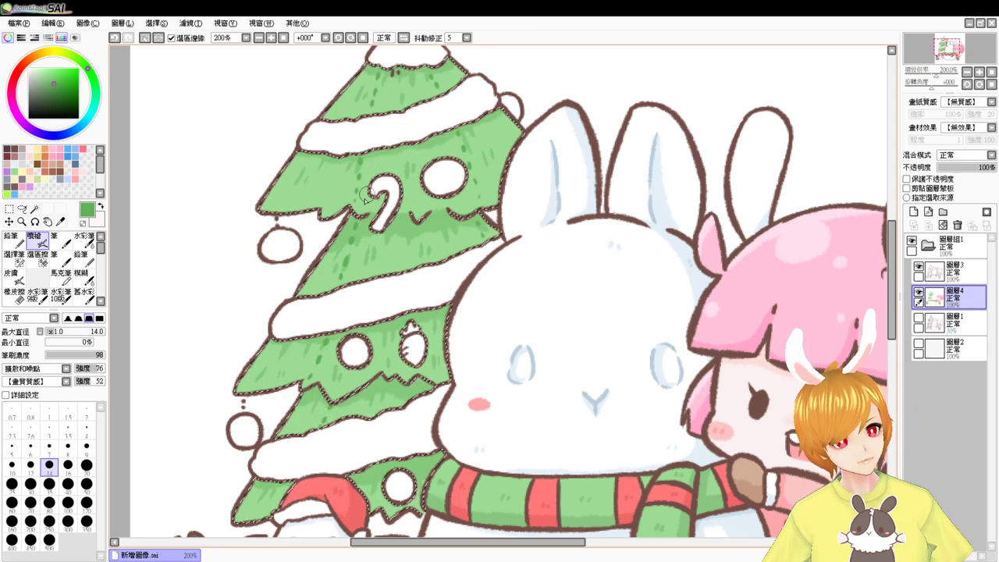
pyautogui.press('e')
pyautogui.press('e')
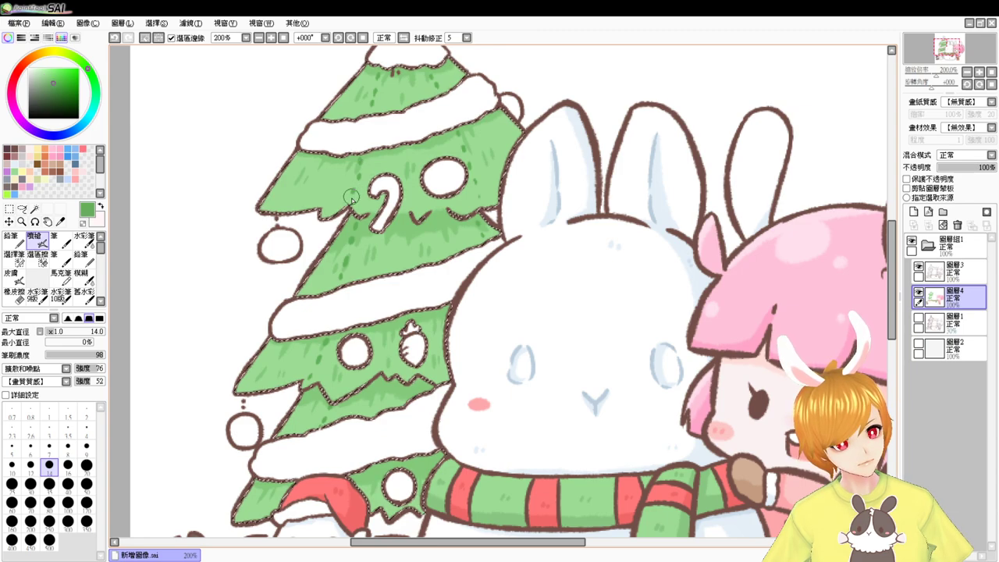
pyautogui.moveTo(319, 297); pyautogui.dragTo(334, 194)
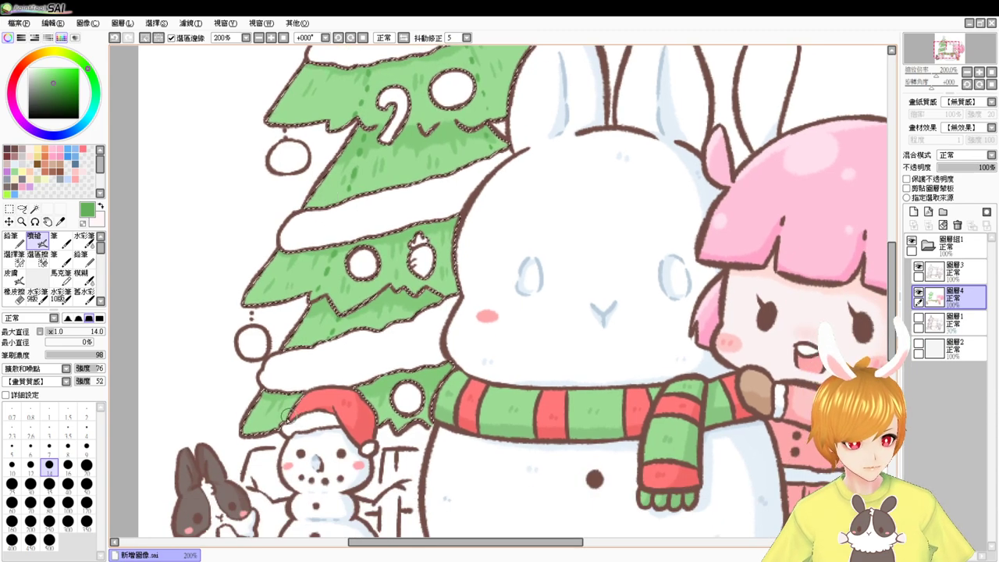
pyautogui.moveTo(593, 188); pyautogui.dragTo(573, 235)
# Step: Sample the medium green from the tree, touch up the foliage with a few more strokes, and clear the selection
pyautogui.hotkey('ctrl', 'd')
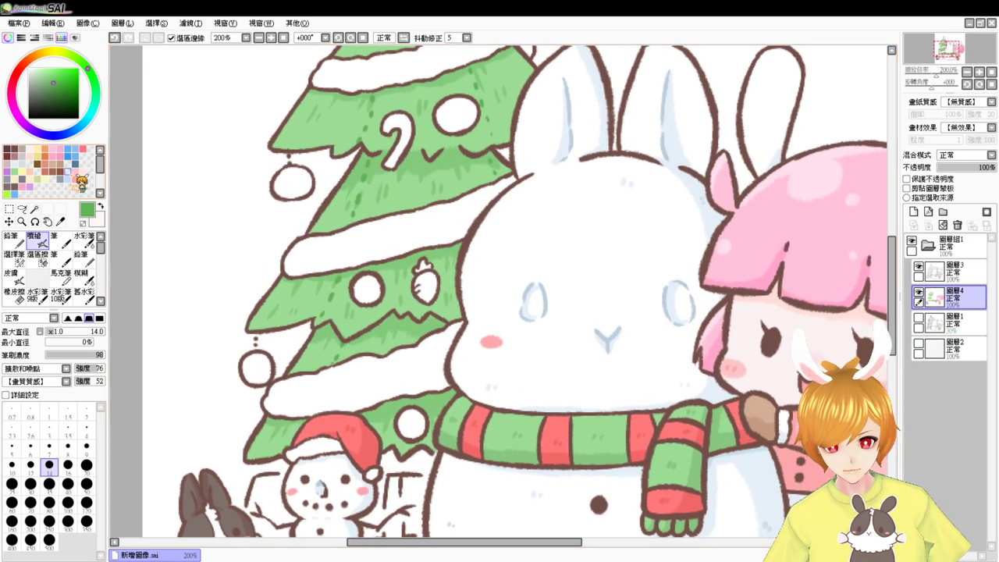
pyautogui.moveTo(441, 214); pyautogui.dragTo(436, 280)
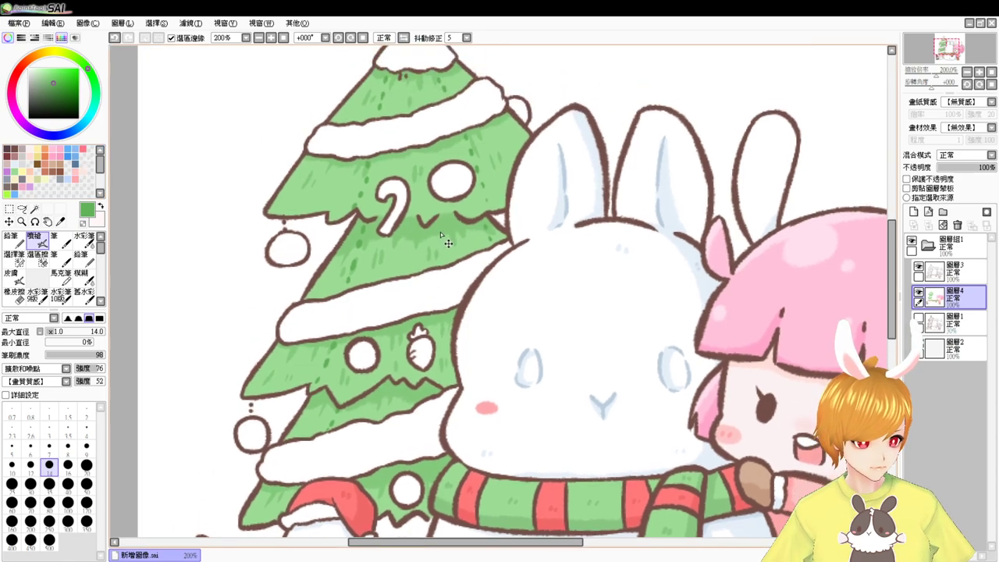
pyautogui.hotkey('ctrl', 'z')
pyautogui.rightClick(453, 204)
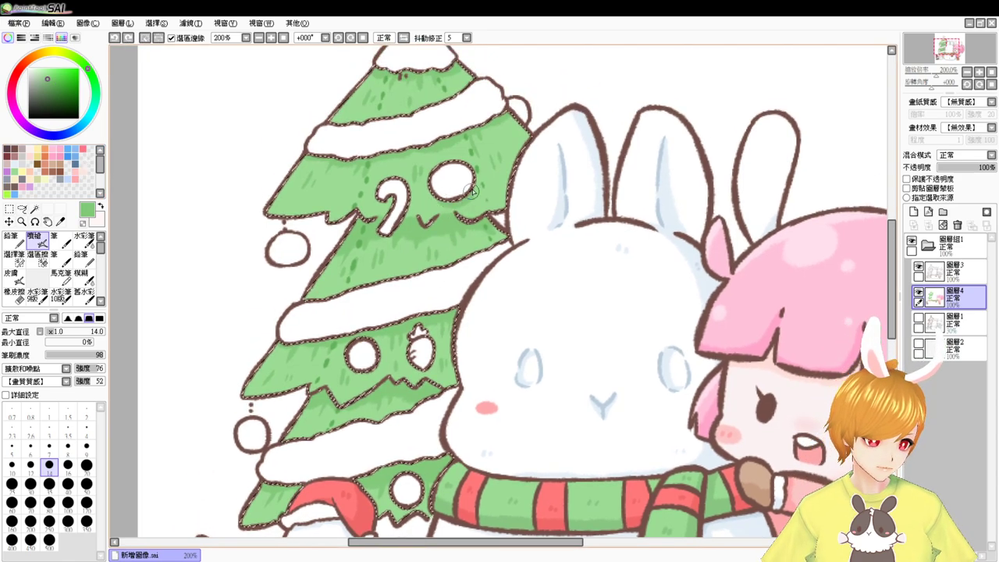
pyautogui.moveTo(355, 367)
pyautogui.mouseDown()
pyautogui.moveTo(378, 363)
pyautogui.moveTo(378, 353)
pyautogui.moveTo(418, 375)
pyautogui.moveTo(434, 350)
pyautogui.mouseUp()
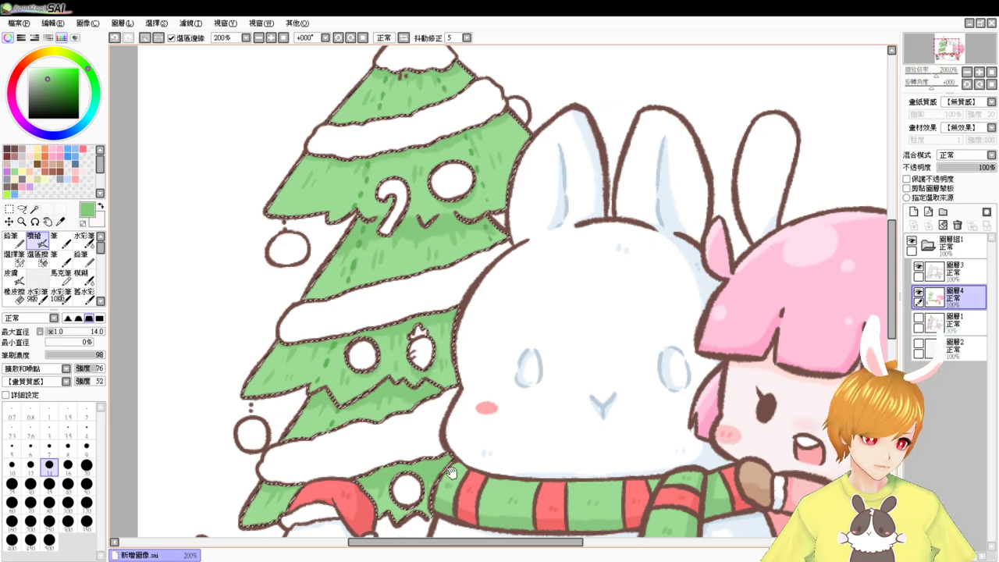
pyautogui.scroll(-2, 432, 359)
pyautogui.scroll(3, 420, 412)
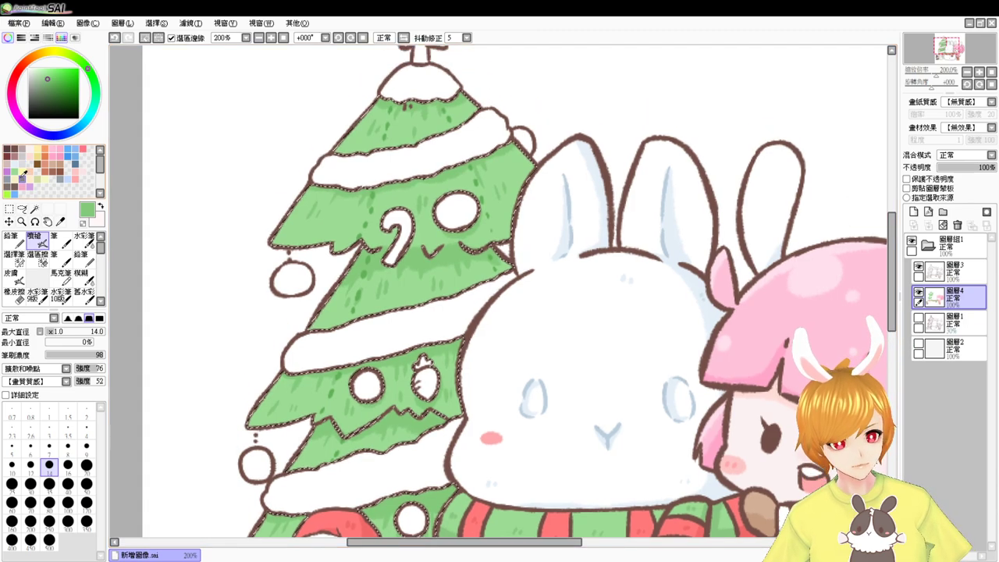
pyautogui.hotkey('ctrl', 'd')
# Step: Select the ball ornaments at the tree's upper right edge, second tier's left tip and lowest tier, and fill them golden yellow
pyautogui.click(35, 209)
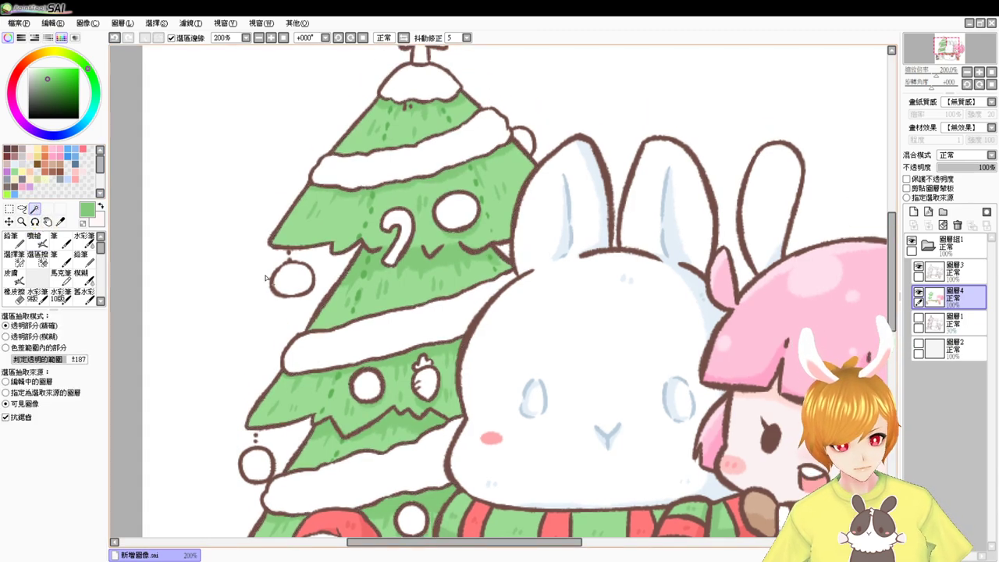
pyautogui.click(287, 289)
pyautogui.click(409, 513)
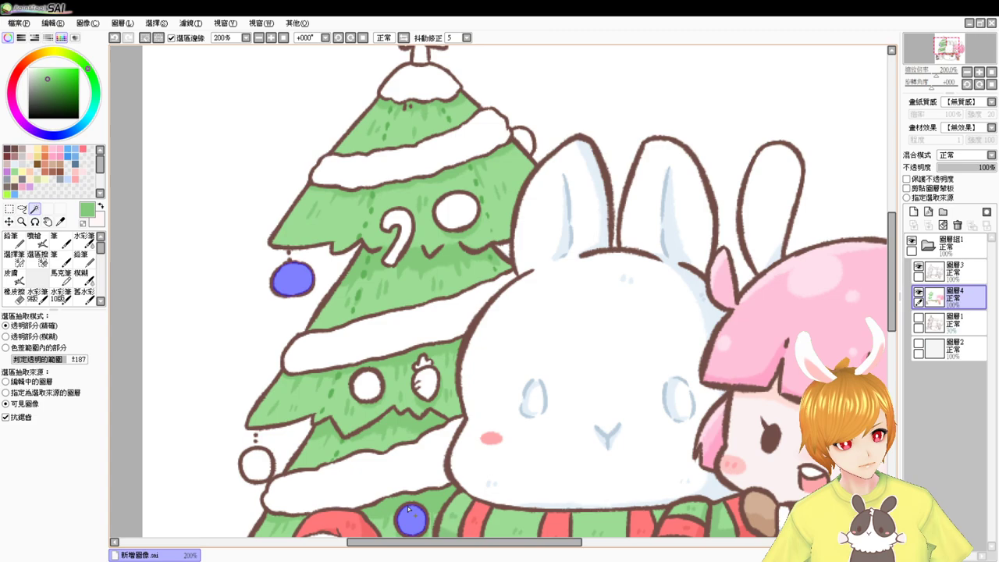
pyautogui.click(521, 137)
pyautogui.click(37, 149)
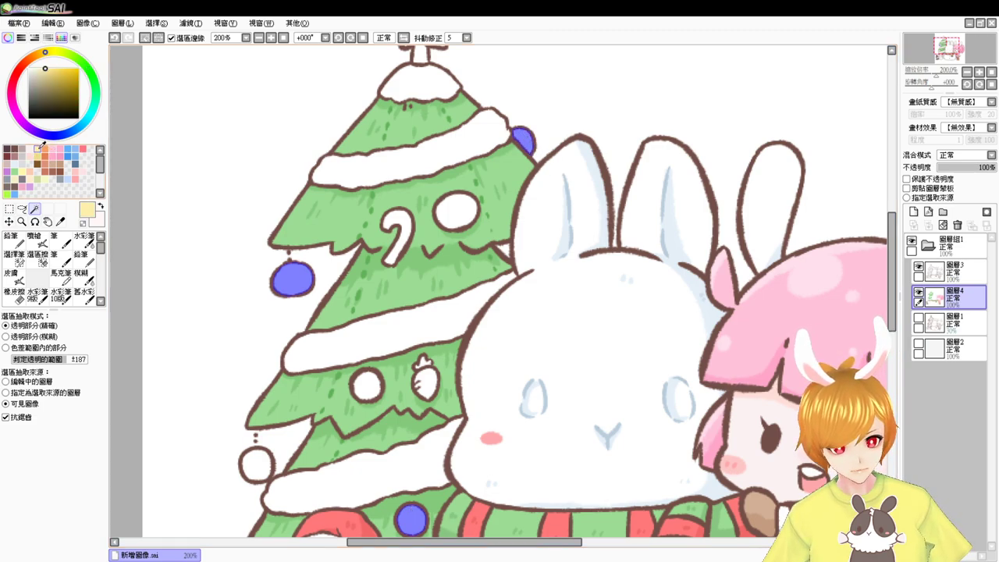
pyautogui.moveTo(55, 68); pyautogui.dragTo(63, 73)
pyautogui.hotkey('ctrl', 'f')
# Step: Shade the edges of the yellow ball ornaments with a darker yellow using the airbrush at size 9
pyautogui.click(35, 236)
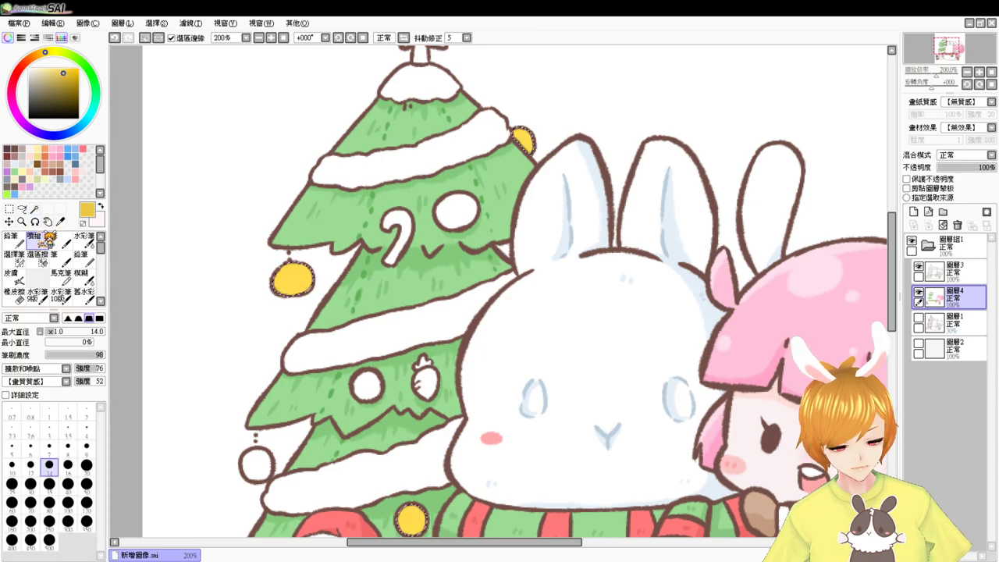
pyautogui.press('[')
pyautogui.press('[')
pyautogui.press('[')
pyautogui.moveTo(306, 270)
pyautogui.mouseDown()
pyautogui.moveTo(293, 293)
pyautogui.moveTo(308, 283)
pyautogui.mouseUp()
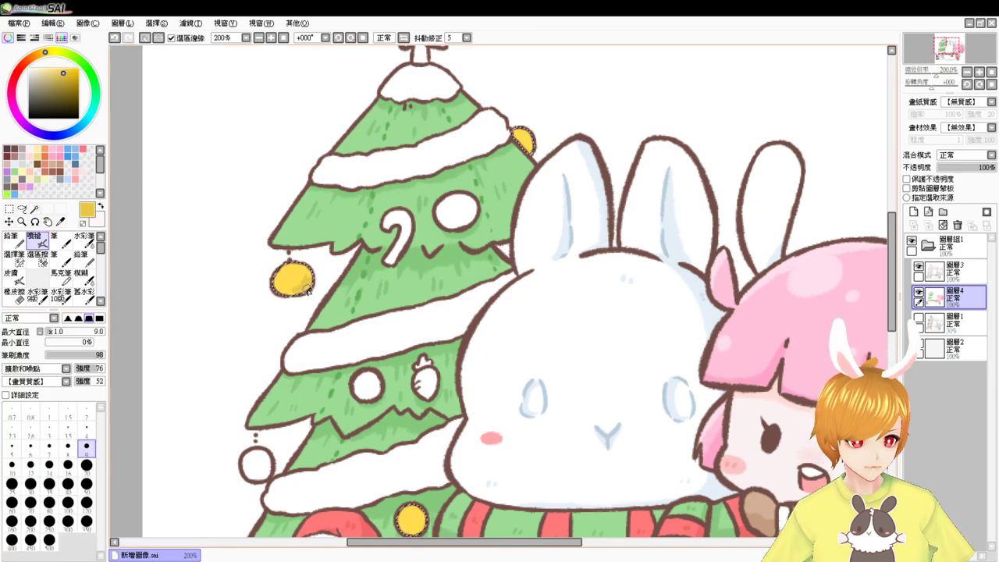
pyautogui.moveTo(543, 193); pyautogui.dragTo(536, 215)
pyautogui.moveTo(507, 263); pyautogui.dragTo(516, 159)
pyautogui.moveTo(394, 443)
pyautogui.mouseDown()
pyautogui.moveTo(422, 433)
pyautogui.moveTo(416, 443)
pyautogui.mouseUp()
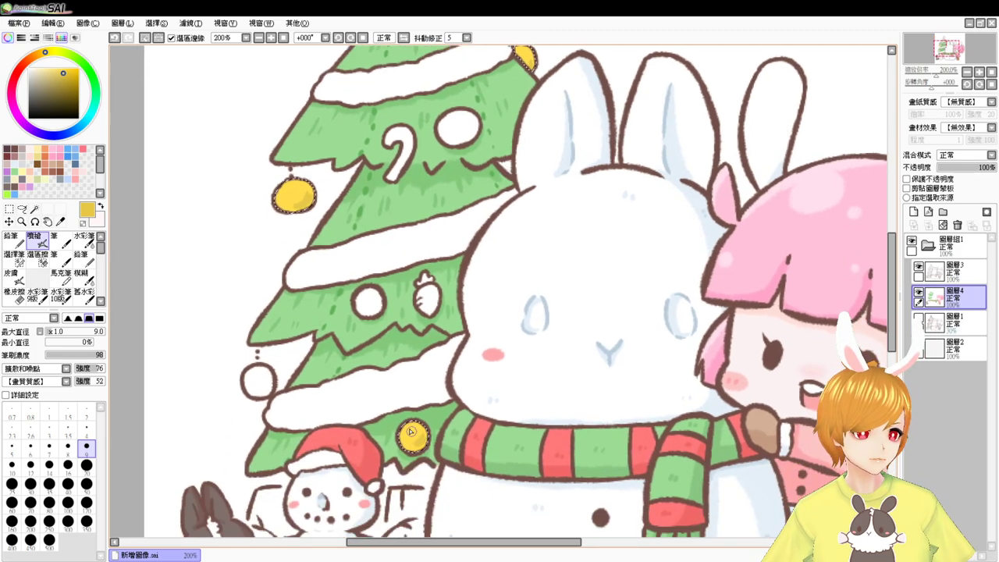
# Step: Airbrush white highlights on the yellow ball ornaments and clear the selection
pyautogui.moveTo(48, 72); pyautogui.dragTo(18, 53)
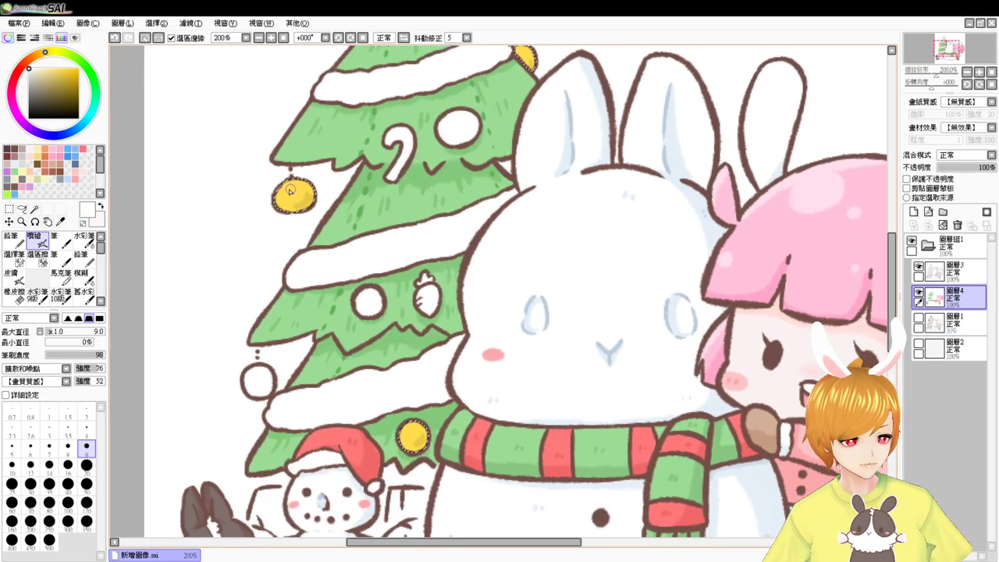
pyautogui.moveTo(290, 190); pyautogui.dragTo(286, 206)
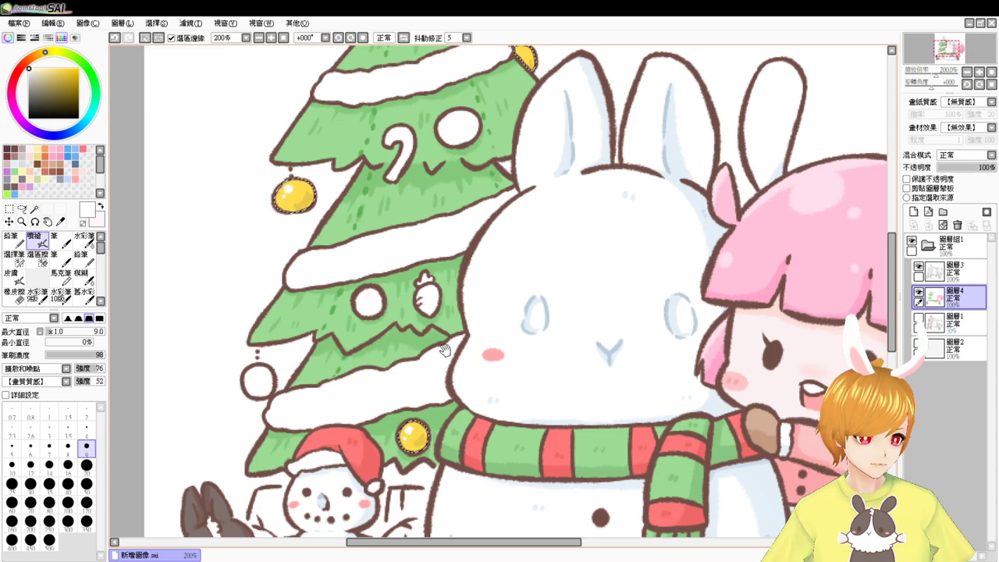
pyautogui.moveTo(445, 351); pyautogui.dragTo(417, 456)
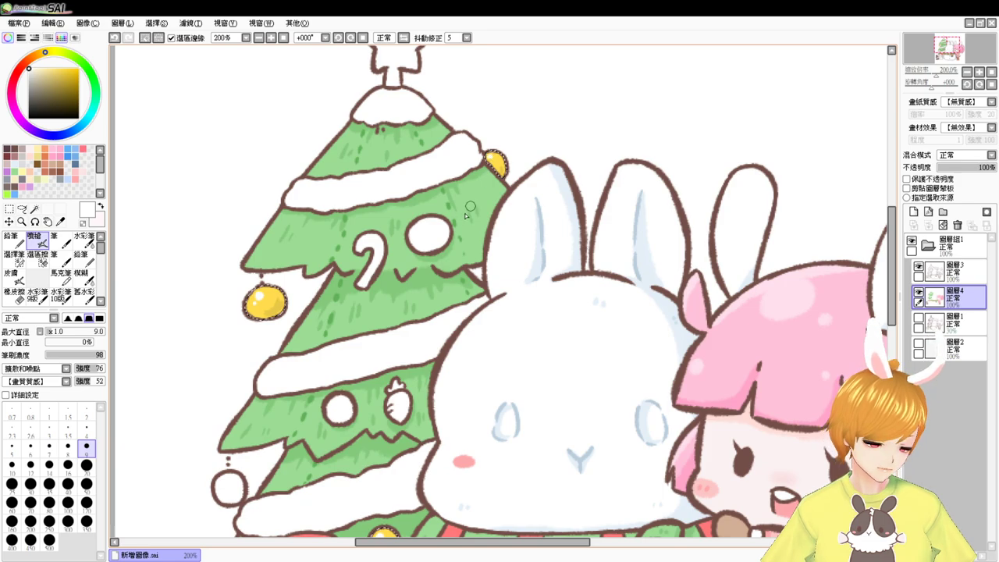
pyautogui.moveTo(433, 268); pyautogui.dragTo(446, 200)
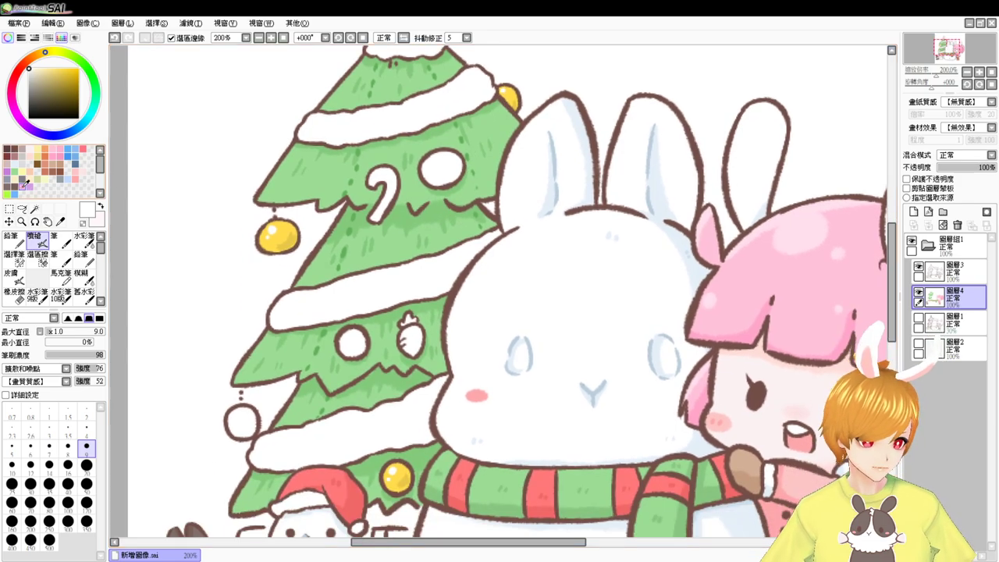
# Step: Select the ball ornaments beside the candy cane and at the third tier's left tip, fill them blue and shade them with the airbrush at size 13
pyautogui.click(34, 210)
pyautogui.click(450, 179)
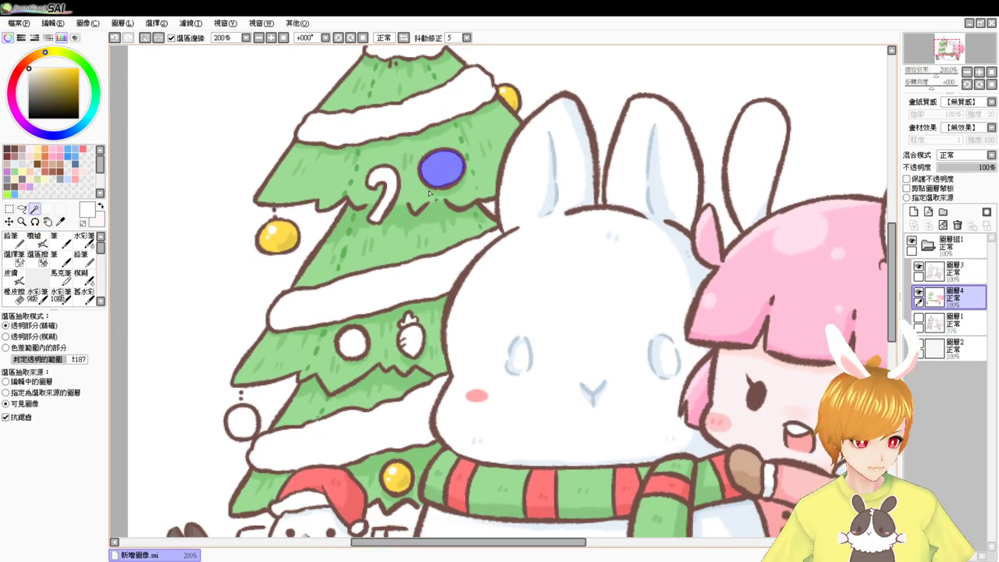
pyautogui.click(242, 422)
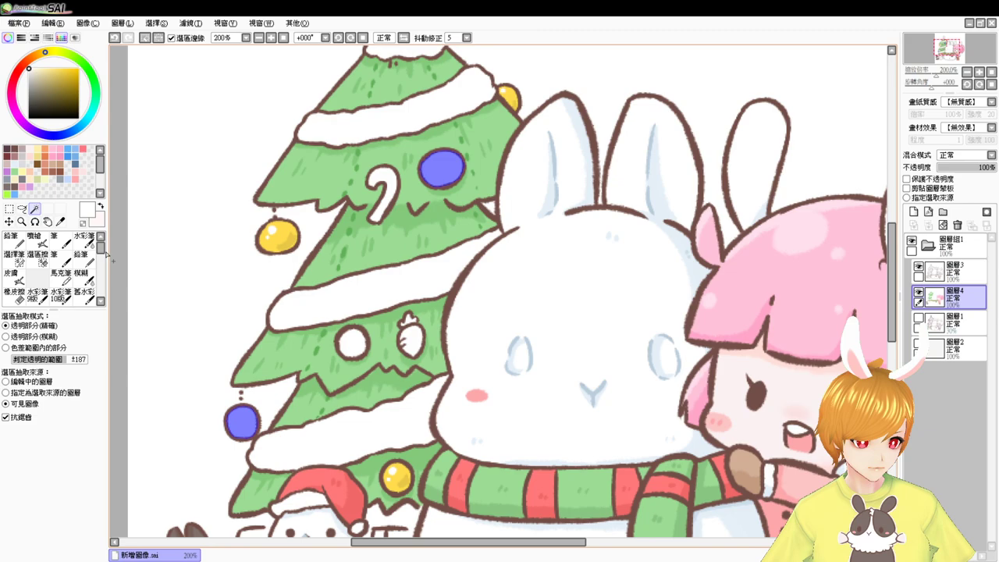
pyautogui.click(69, 150)
pyautogui.click(35, 239)
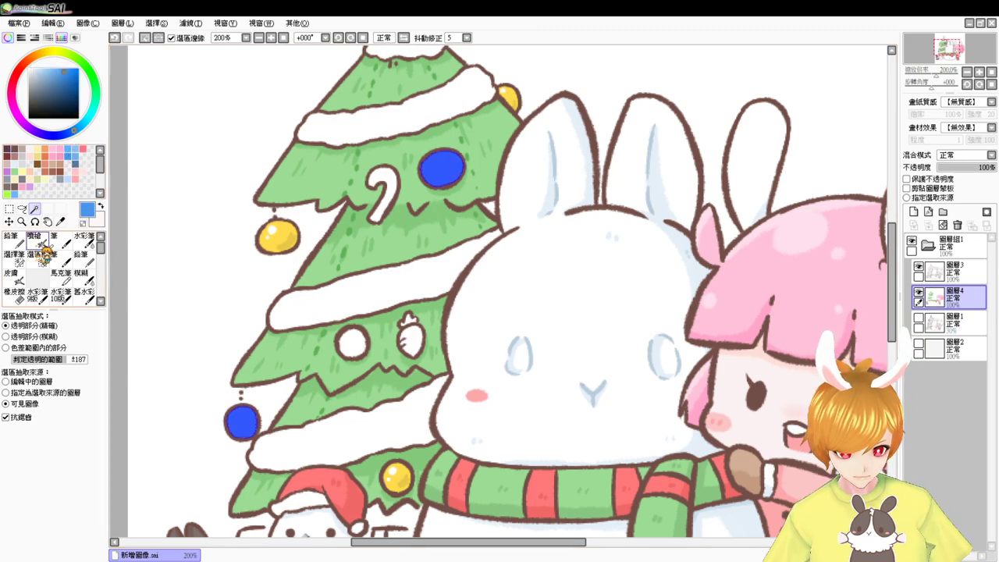
pyautogui.moveTo(448, 164)
pyautogui.mouseDown()
pyautogui.moveTo(440, 183)
pyautogui.moveTo(449, 182)
pyautogui.mouseUp()
pyautogui.hotkey('ctrl', 'z')
pyautogui.moveTo(420, 236); pyautogui.dragTo(445, 181)
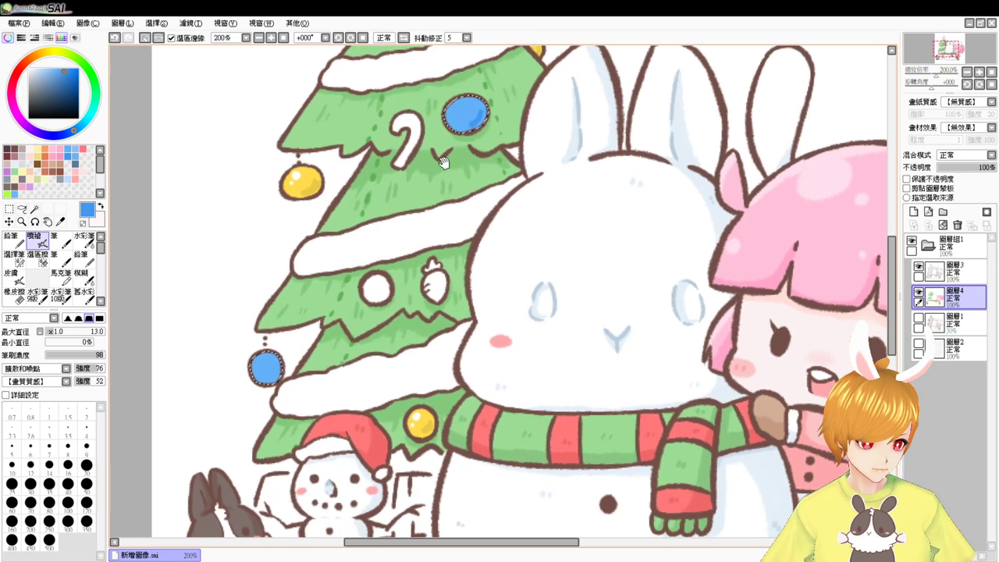
# Step: Add white highlights to both blue ball ornaments and clear the selection
pyautogui.moveTo(265, 357)
pyautogui.mouseDown()
pyautogui.moveTo(275, 367)
pyautogui.moveTo(260, 365)
pyautogui.mouseUp()
pyautogui.rightClick(300, 390)
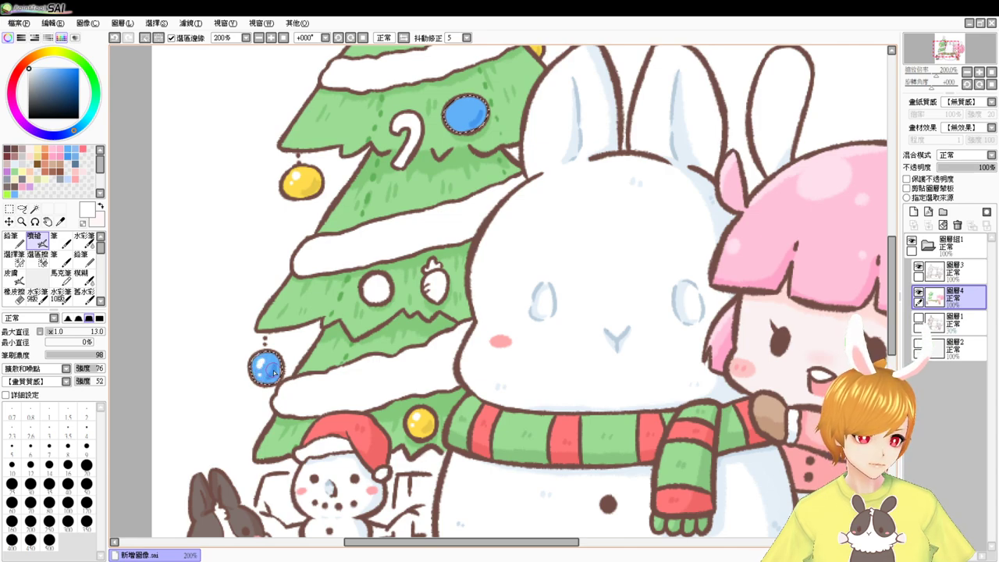
pyautogui.moveTo(532, 167); pyautogui.dragTo(522, 204)
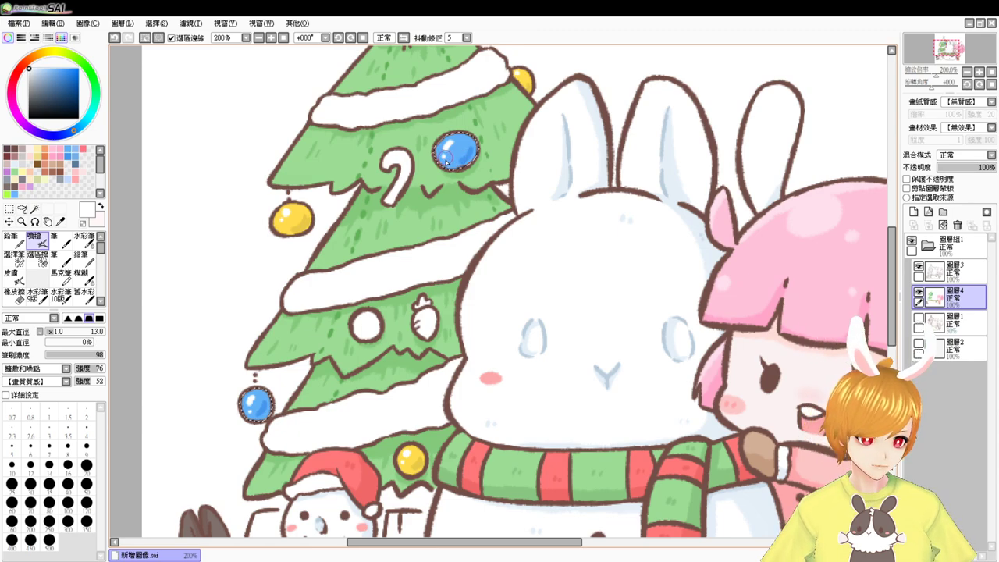
pyautogui.hotkey('ctrl', 'd')
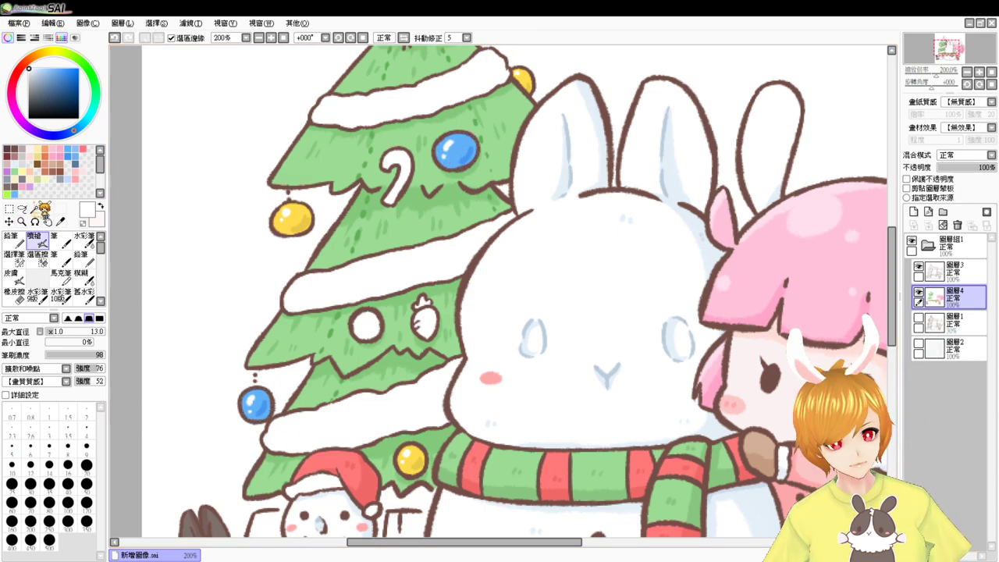
# Step: Select the round ornament beside the carrot on the tree's third tier and fill it coral red
pyautogui.click(35, 209)
pyautogui.click(368, 333)
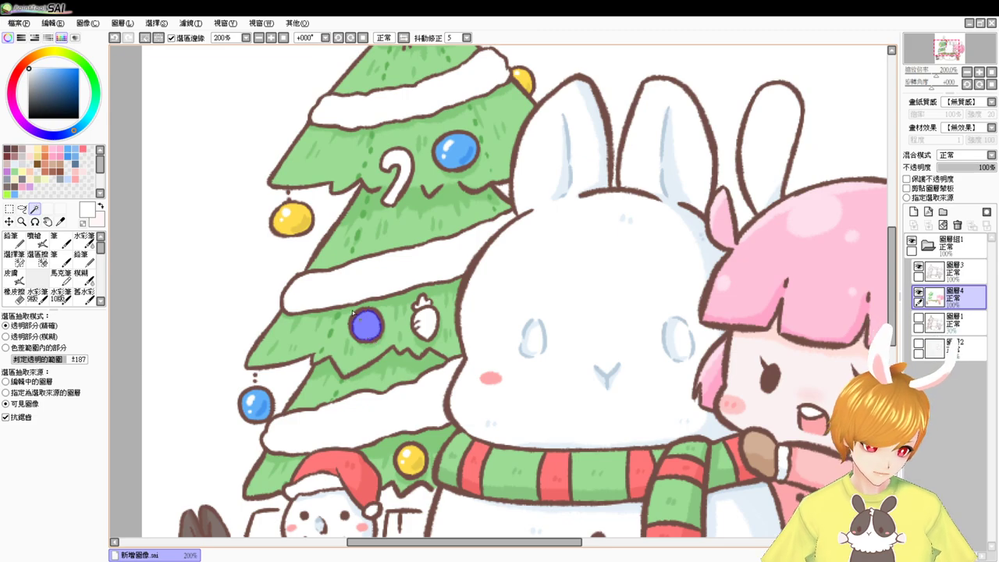
pyautogui.click(85, 147)
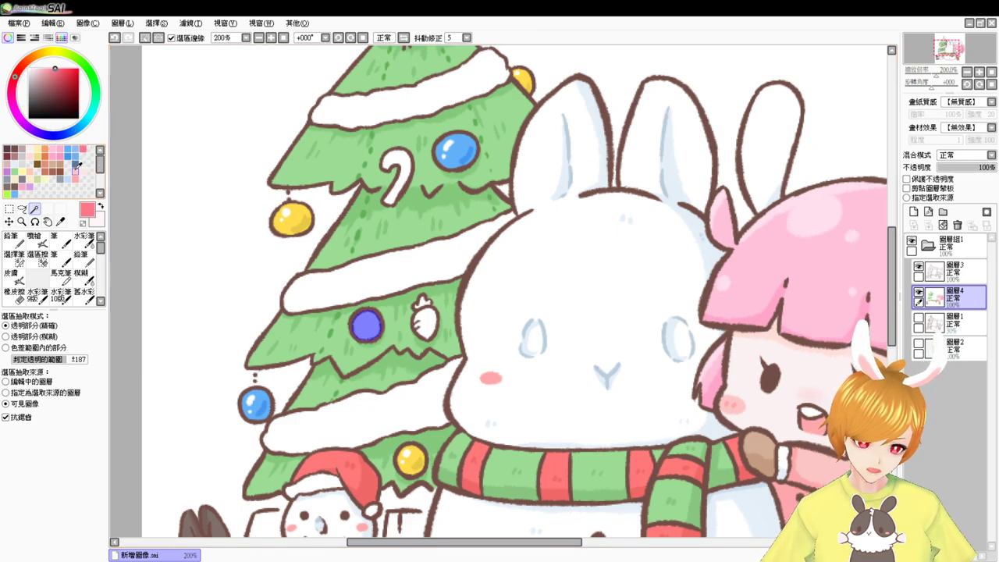
pyautogui.hotkey('ctrl', 'f')
# Step: Shade the red ball ornament with a darker red, add a white highlight, and clear the selection
pyautogui.click(61, 70)
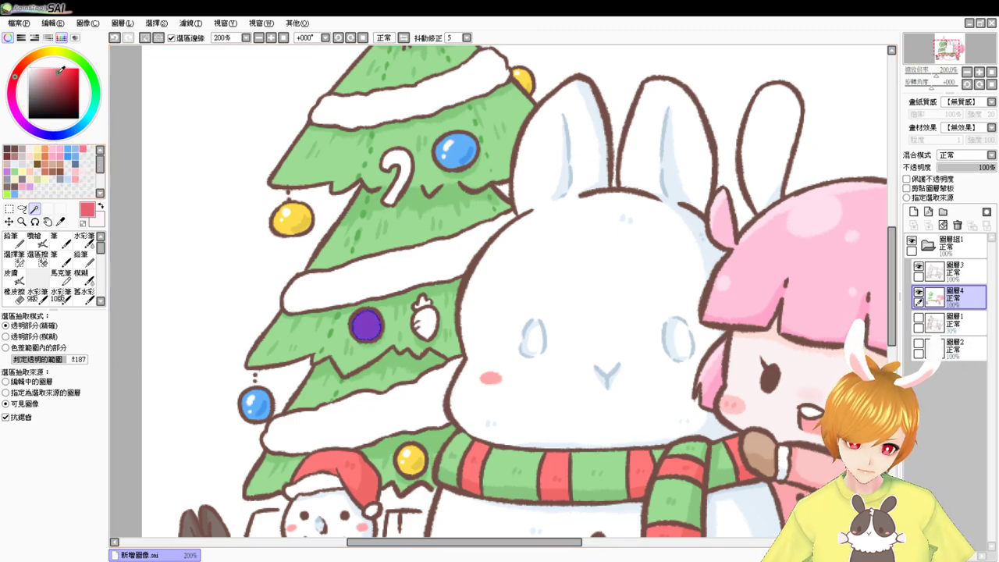
pyautogui.click(34, 235)
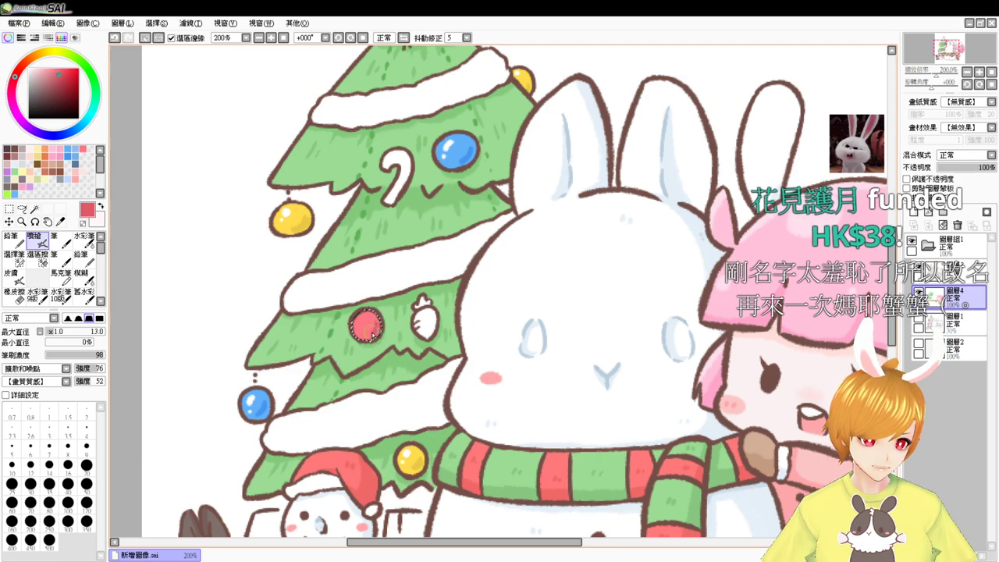
pyautogui.click(29, 69)
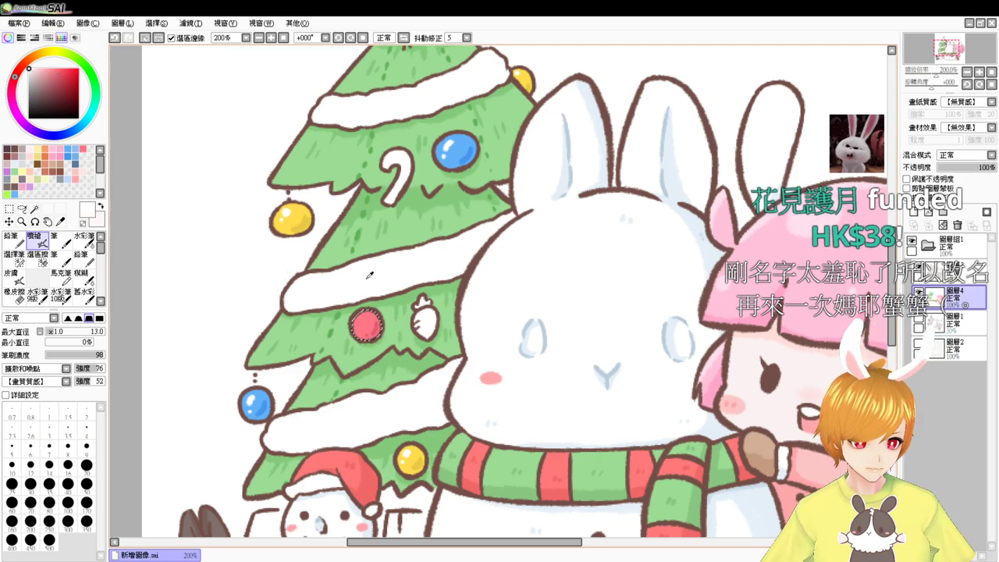
pyautogui.moveTo(363, 316); pyautogui.dragTo(360, 323)
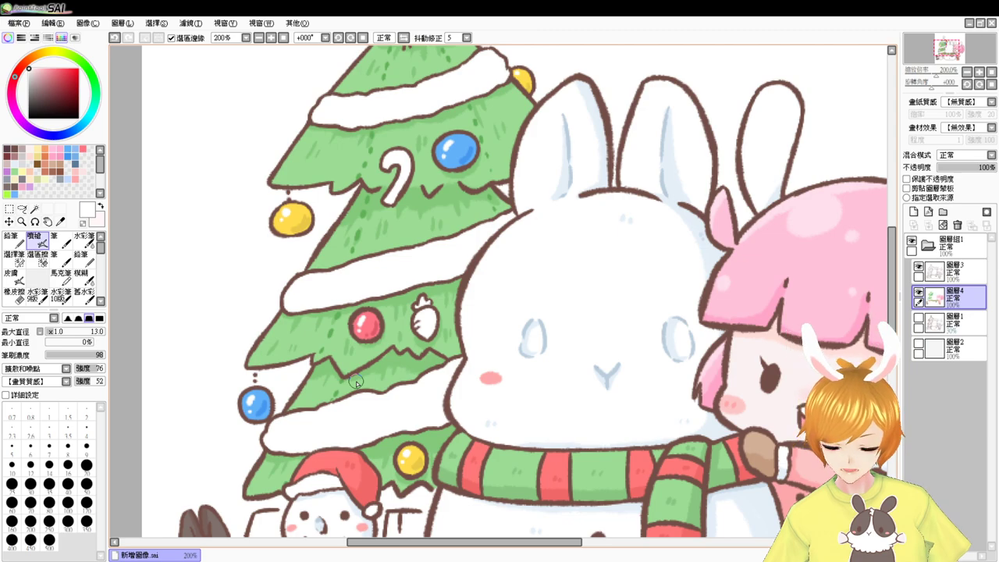
# Step: Select the candy cane, paint diagonal coral red stripes on it with the airbrush at size 10, and clear the selection
pyautogui.moveTo(491, 326); pyautogui.dragTo(462, 359)
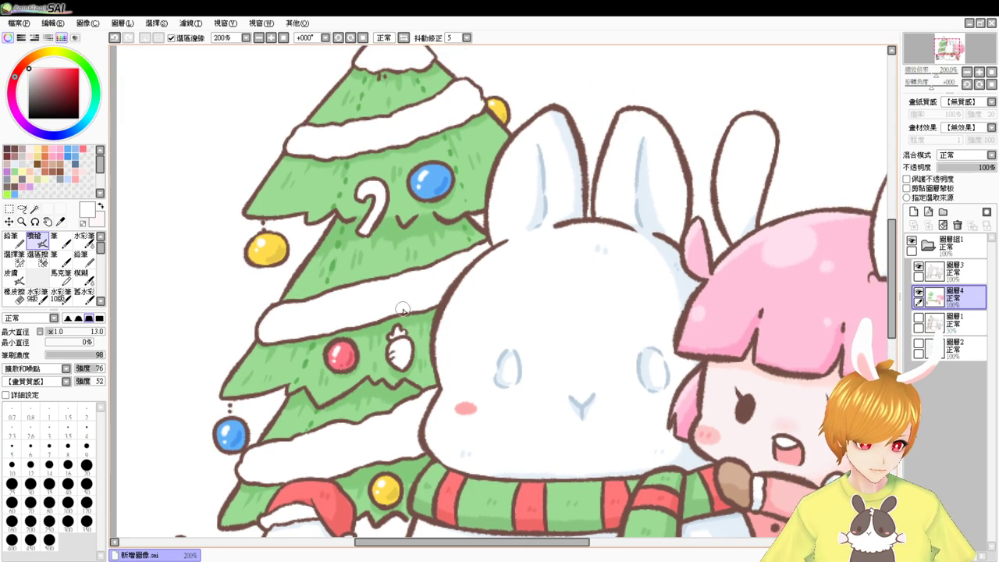
pyautogui.click(35, 209)
pyautogui.click(376, 191)
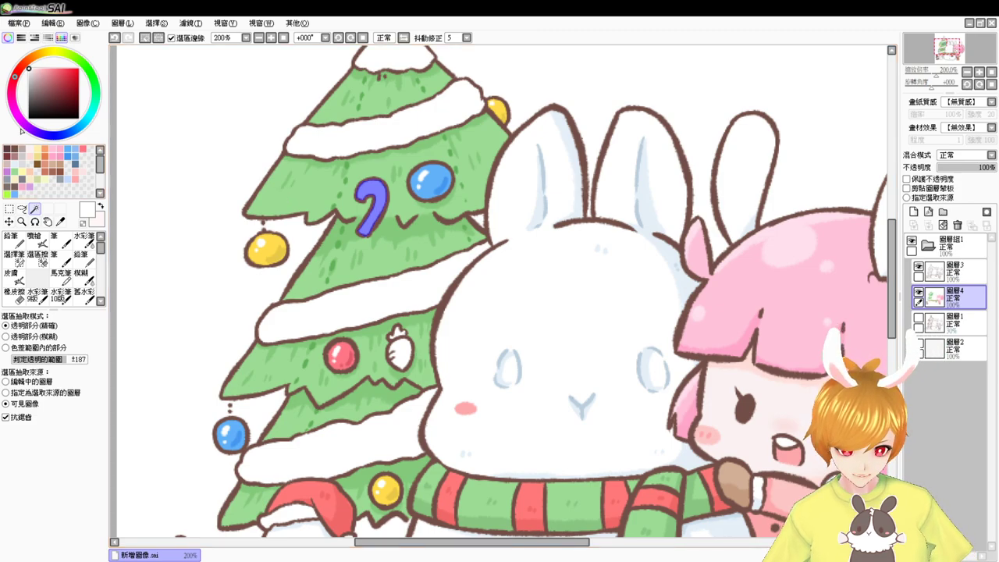
pyautogui.click(83, 149)
pyautogui.click(35, 237)
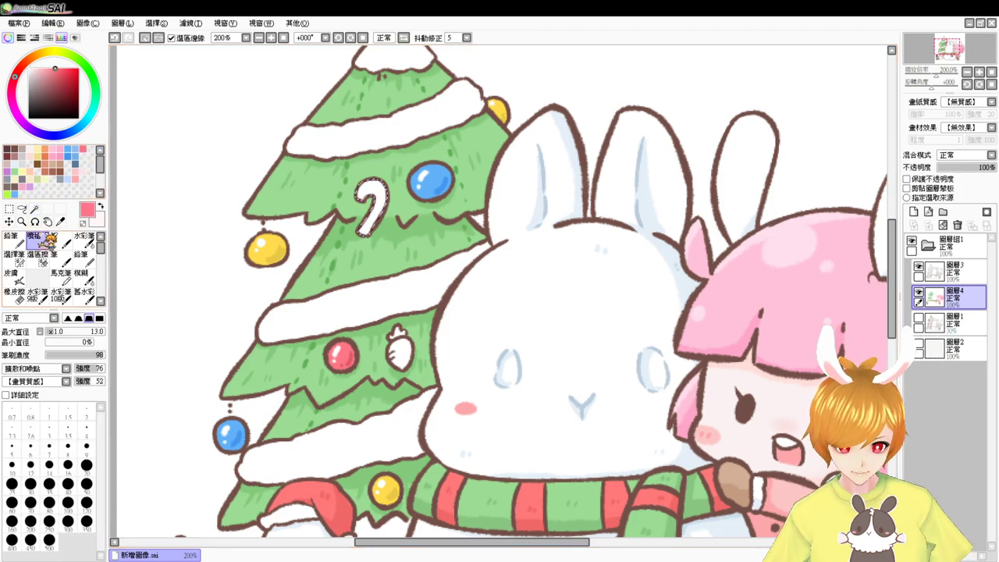
pyautogui.click(12, 465)
pyautogui.moveTo(364, 182)
pyautogui.mouseDown()
pyautogui.moveTo(372, 196)
pyautogui.moveTo(381, 190)
pyautogui.moveTo(366, 198)
pyautogui.moveTo(387, 205)
pyautogui.moveTo(366, 219)
pyautogui.moveTo(369, 199)
pyautogui.moveTo(363, 230)
pyautogui.moveTo(374, 232)
pyautogui.mouseUp()
pyautogui.hotkey('ctrl', 'z')
pyautogui.hotkey('ctrl', 'z')
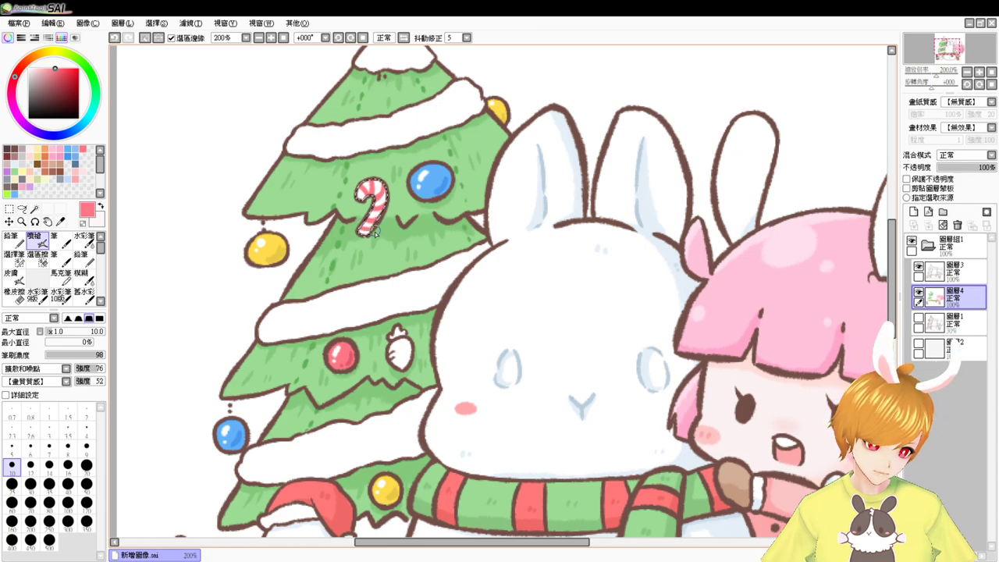
pyautogui.hotkey('ctrl', 'd')
# Step: Select the three snow bands across the tree and the snow cap at its top
pyautogui.keyDown('alt'); pyautogui.click(394, 232); pyautogui.keyUp('alt')
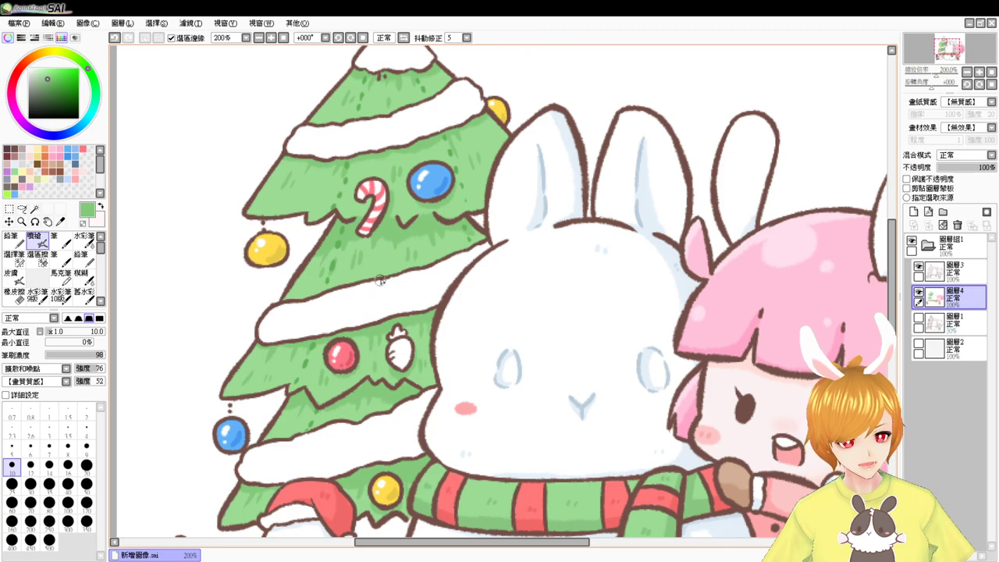
pyautogui.moveTo(380, 294); pyautogui.dragTo(380, 222)
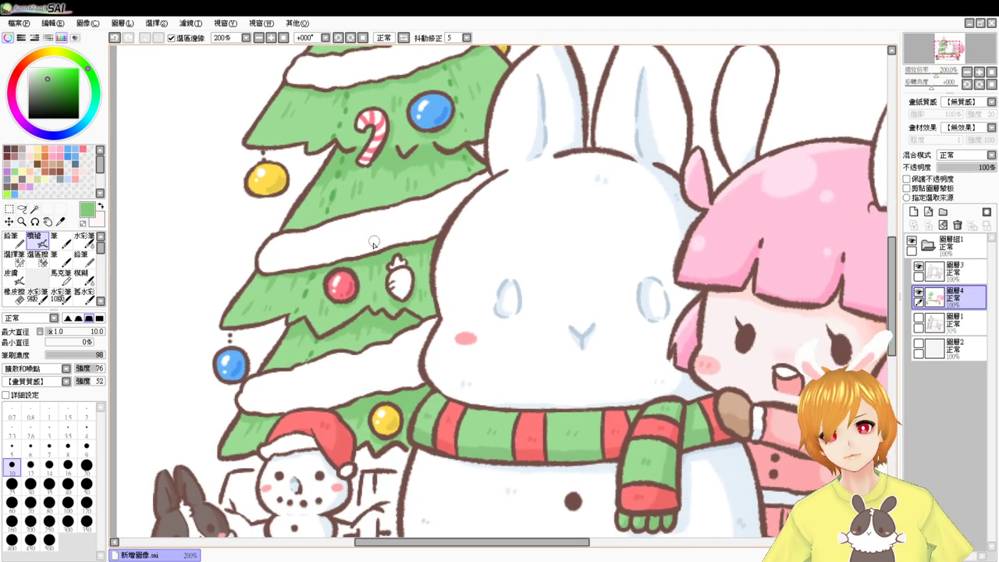
pyautogui.click(35, 209)
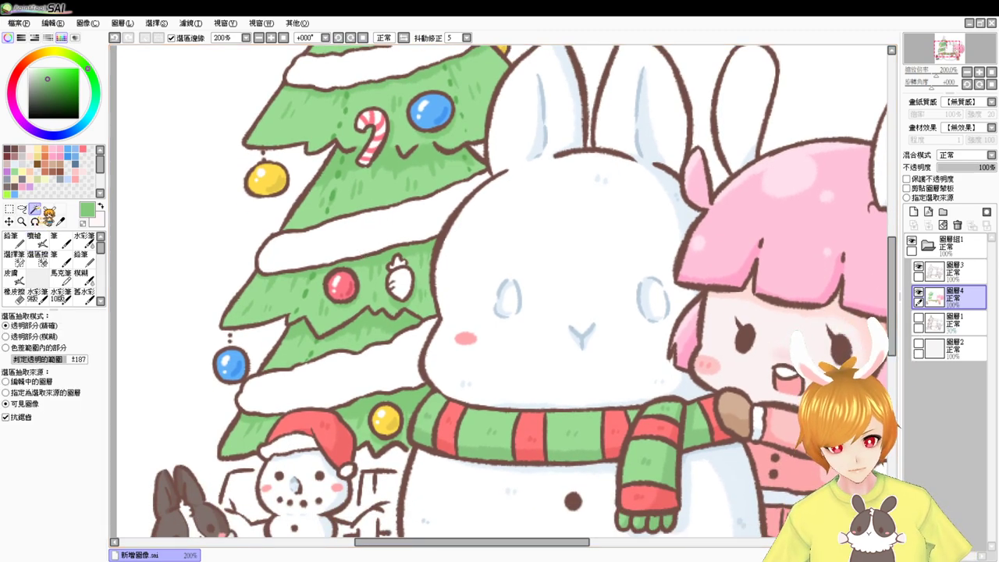
pyautogui.click(374, 67)
pyautogui.click(352, 230)
pyautogui.click(379, 376)
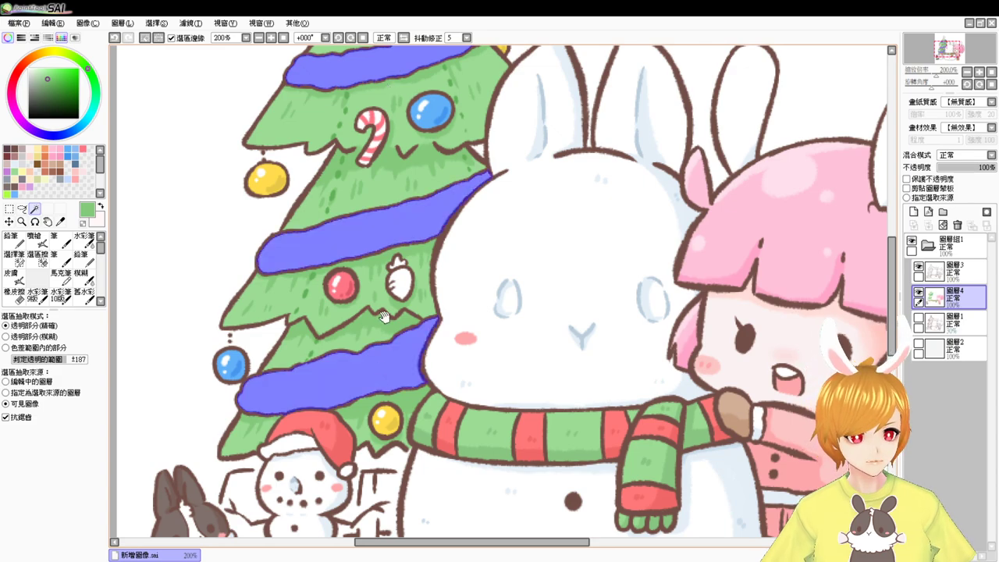
pyautogui.moveTo(384, 315); pyautogui.dragTo(395, 433)
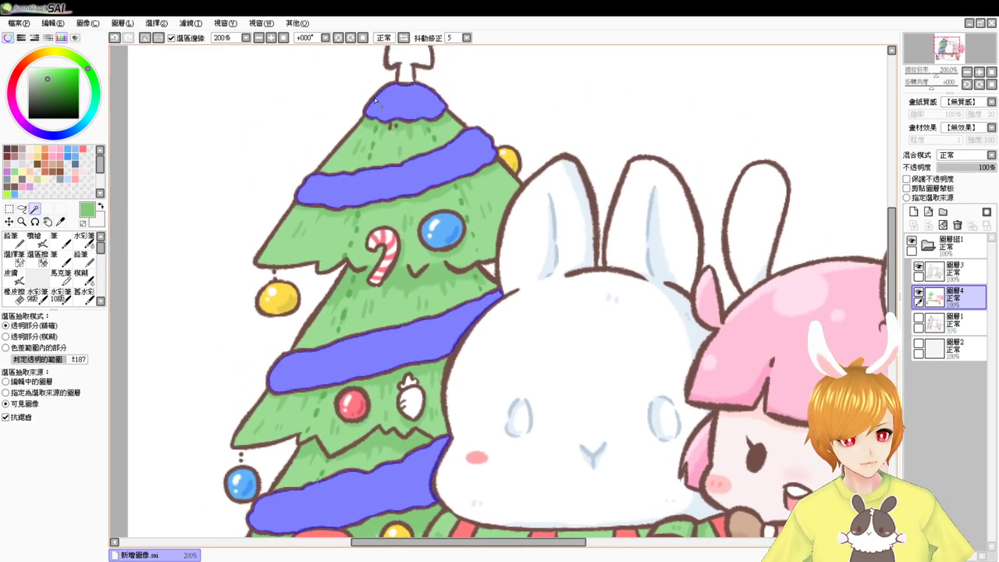
# Step: Shade the lower edges of the snow cap and the uppermost snow band pale blue with the airbrush at size 8
pyautogui.click(31, 69)
pyautogui.click(15, 164)
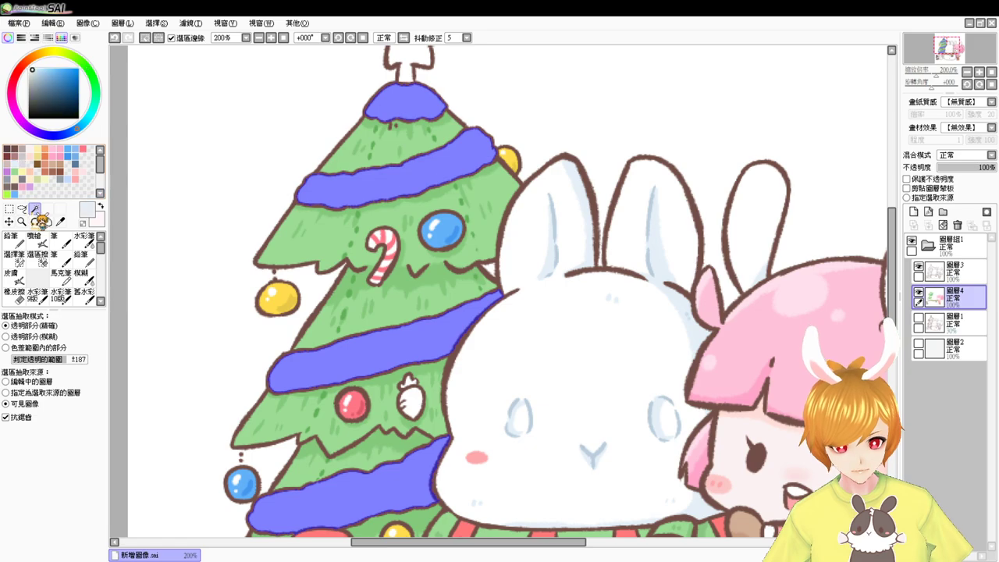
pyautogui.click(34, 237)
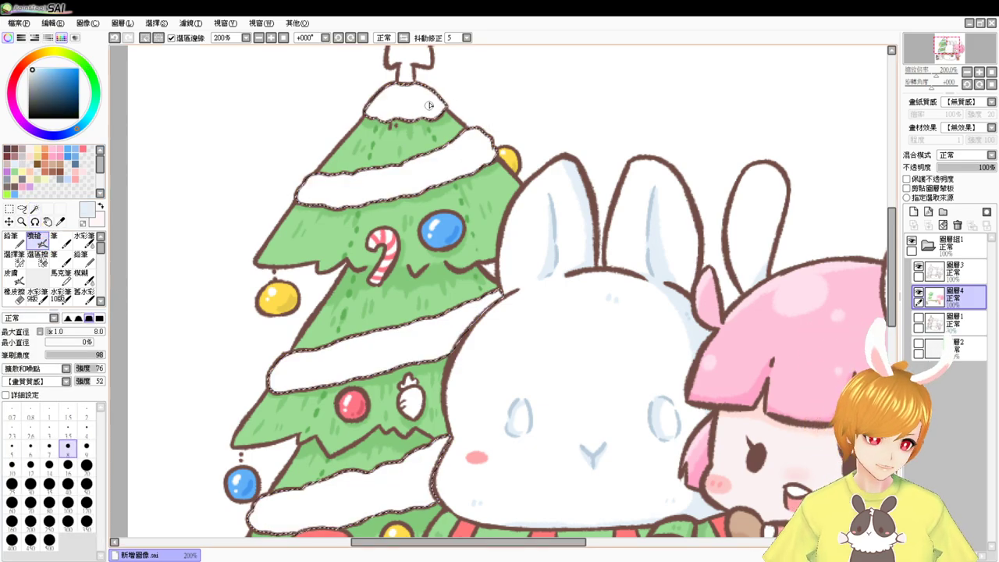
pyautogui.moveTo(430, 105)
pyautogui.mouseDown()
pyautogui.moveTo(434, 92)
pyautogui.moveTo(427, 119)
pyautogui.moveTo(390, 109)
pyautogui.moveTo(408, 110)
pyautogui.mouseUp()
pyautogui.moveTo(493, 150)
pyautogui.mouseDown()
pyautogui.moveTo(488, 136)
pyautogui.moveTo(488, 160)
pyautogui.moveTo(466, 172)
pyautogui.mouseUp()
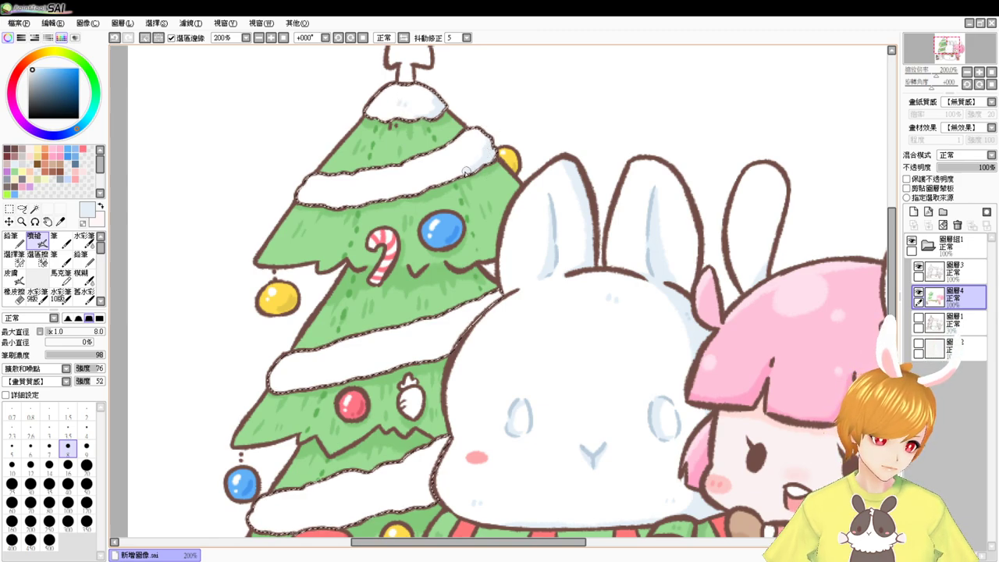
pyautogui.moveTo(300, 196)
pyautogui.mouseDown()
pyautogui.moveTo(361, 204)
pyautogui.moveTo(450, 180)
pyautogui.mouseUp()
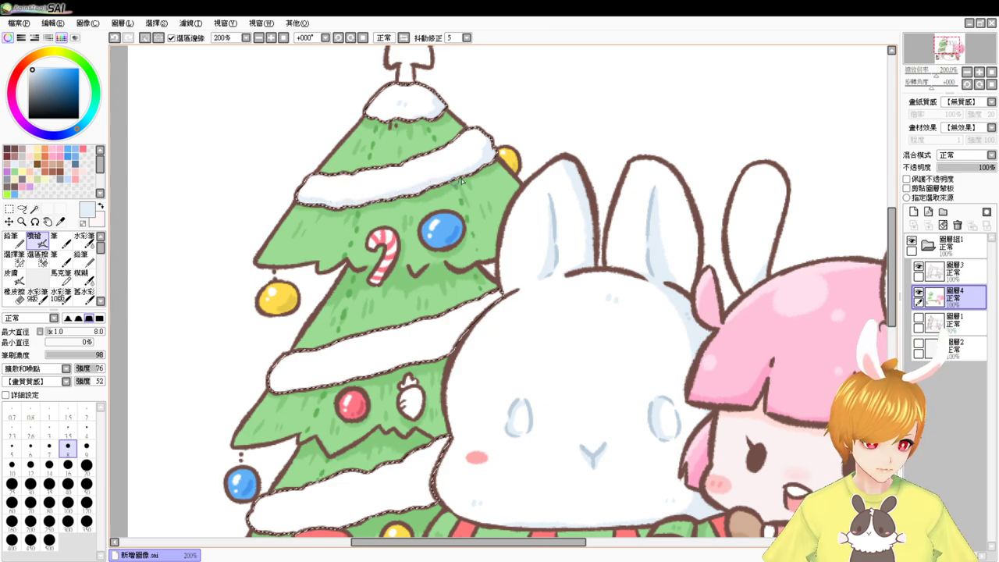
# Step: Shade the lower edges of the middle and lowest snow bands pale blue and dot small accents on the snow
pyautogui.moveTo(405, 310); pyautogui.dragTo(414, 252)
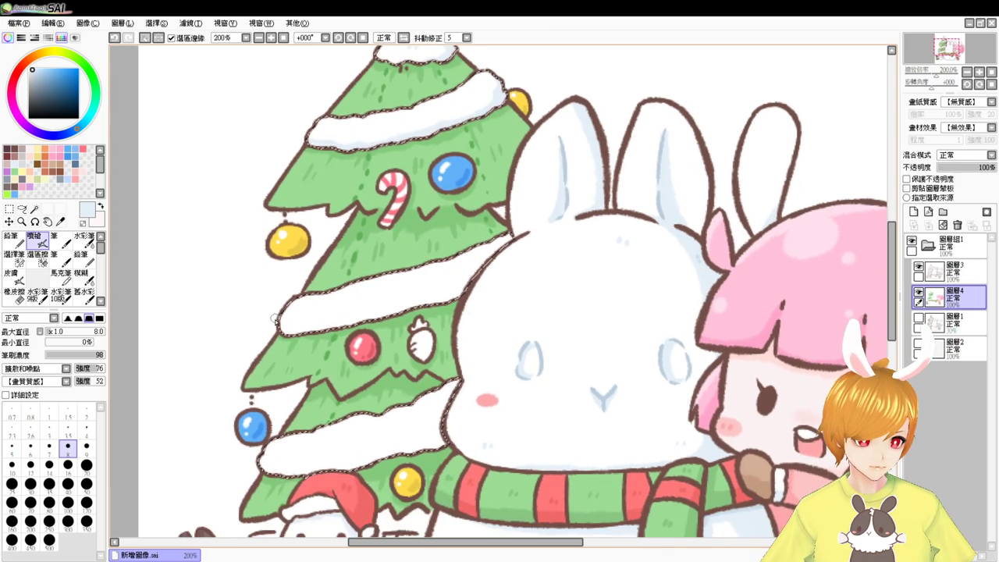
pyautogui.moveTo(275, 320)
pyautogui.mouseDown()
pyautogui.moveTo(301, 332)
pyautogui.moveTo(461, 291)
pyautogui.mouseUp()
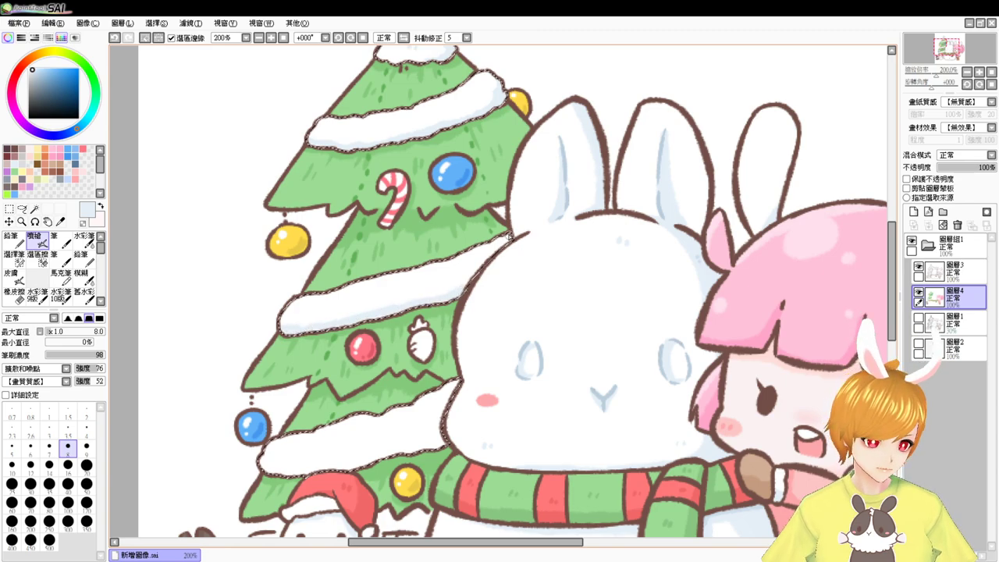
pyautogui.moveTo(466, 328); pyautogui.dragTo(489, 238)
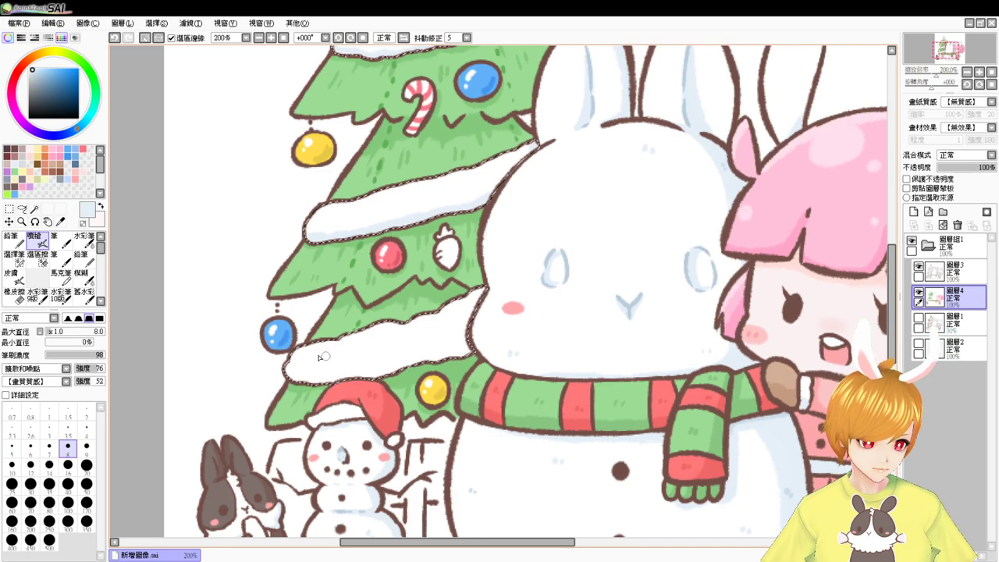
pyautogui.moveTo(302, 377)
pyautogui.mouseDown()
pyautogui.moveTo(445, 346)
pyautogui.moveTo(467, 361)
pyautogui.moveTo(443, 362)
pyautogui.moveTo(457, 352)
pyautogui.moveTo(447, 352)
pyautogui.moveTo(313, 380)
pyautogui.mouseUp()
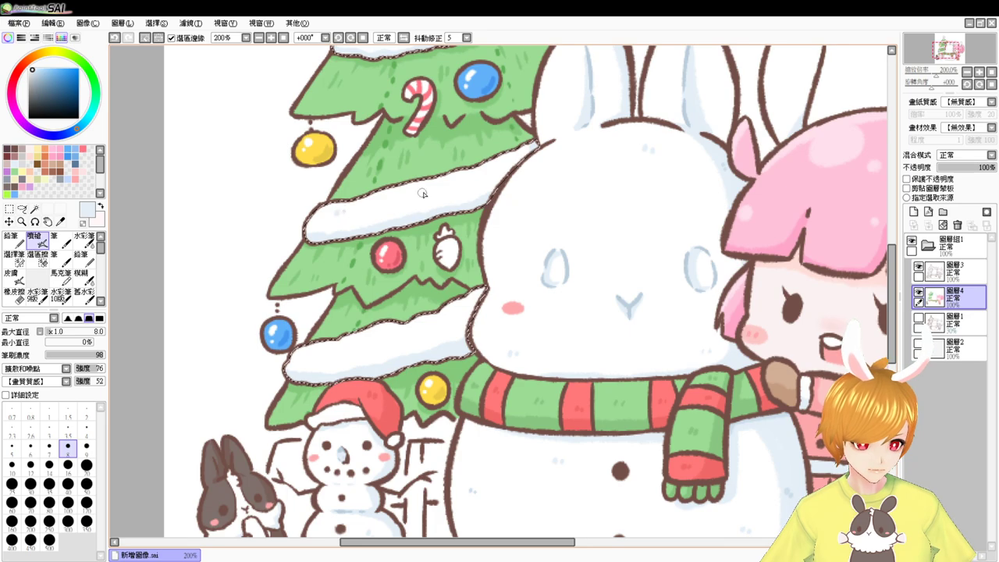
pyautogui.moveTo(423, 190); pyautogui.dragTo(423, 194)
pyautogui.moveTo(427, 191); pyautogui.dragTo(427, 195)
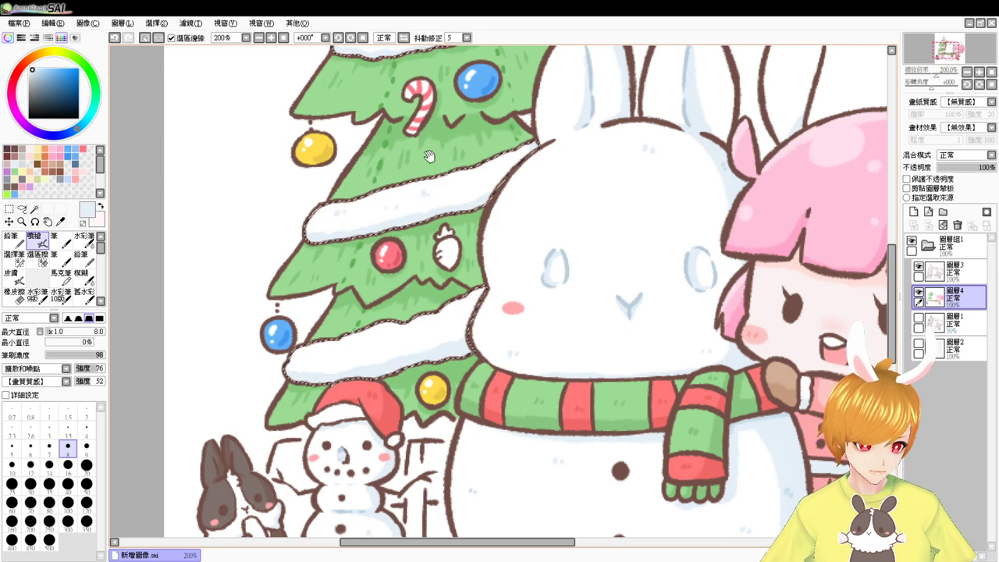
# Step: Scatter small sky blue sprinkle dashes over the tree's three snow bands with the airbrush at size 8
pyautogui.moveTo(428, 160); pyautogui.dragTo(402, 233)
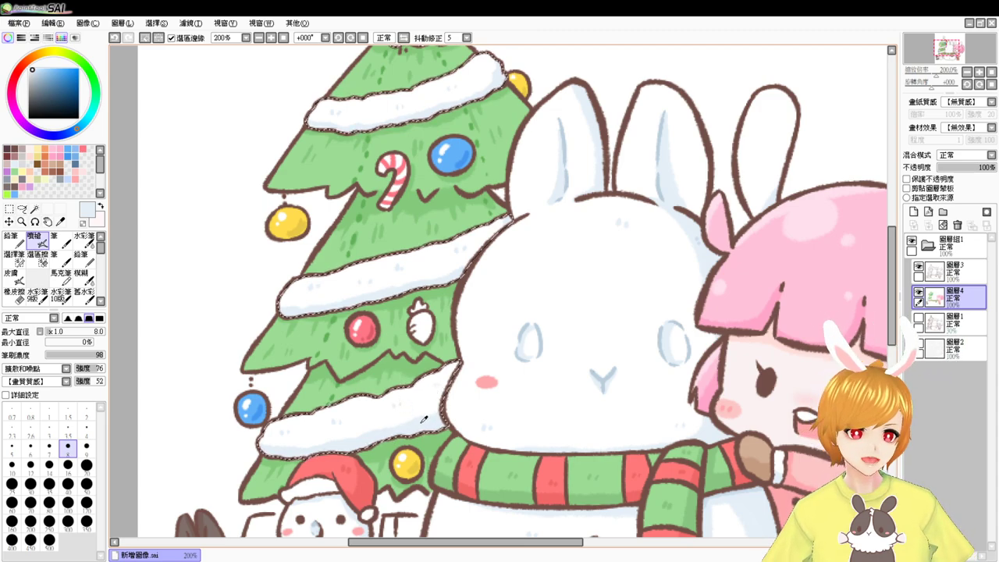
pyautogui.click(36, 70)
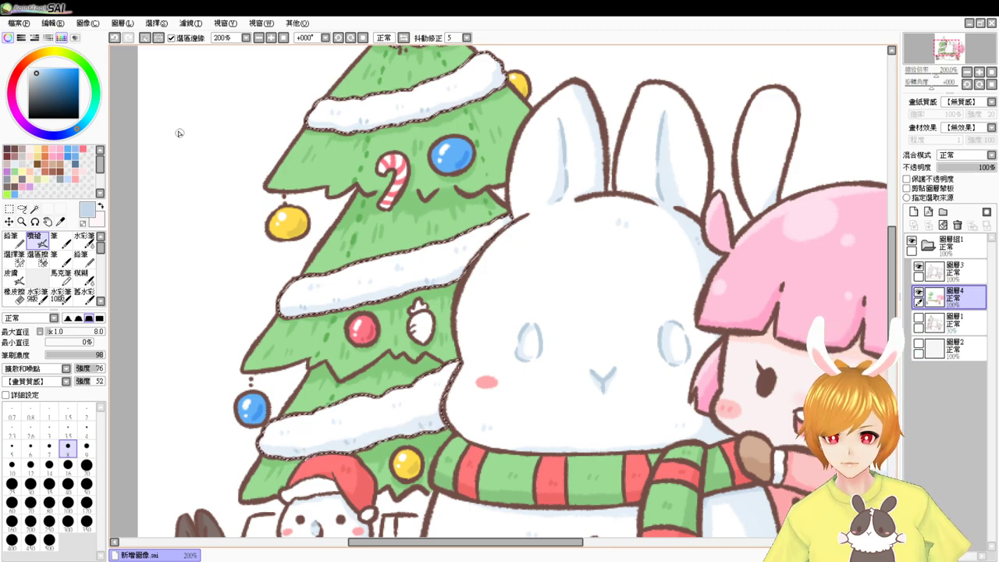
pyautogui.click(53, 74)
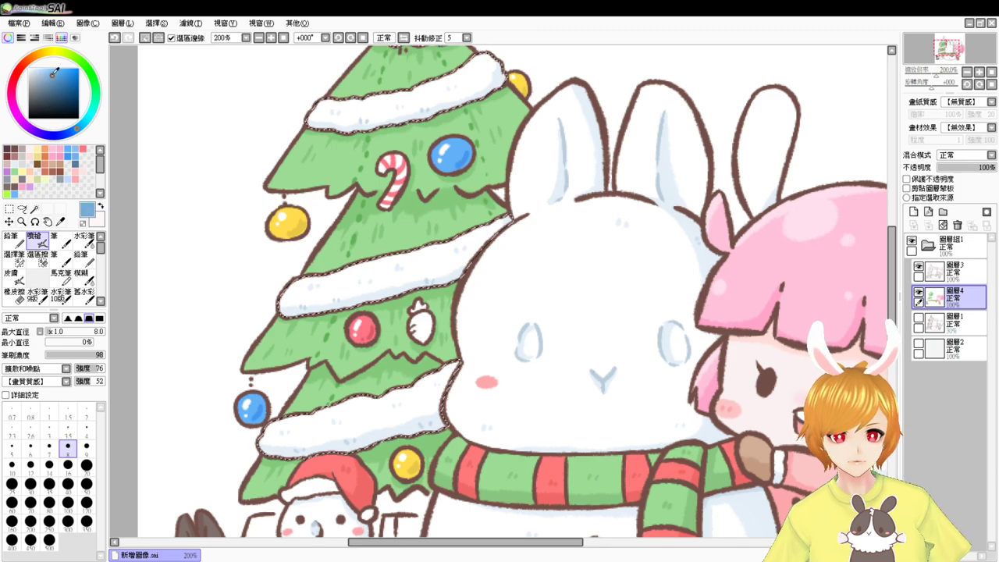
pyautogui.moveTo(53, 73); pyautogui.dragTo(56, 69)
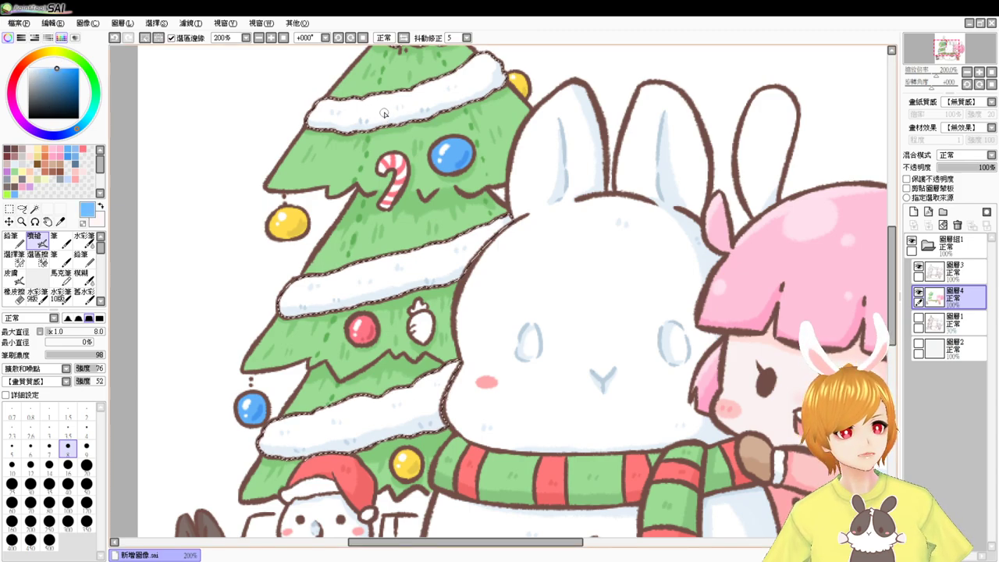
pyautogui.moveTo(477, 76); pyautogui.dragTo(471, 84)
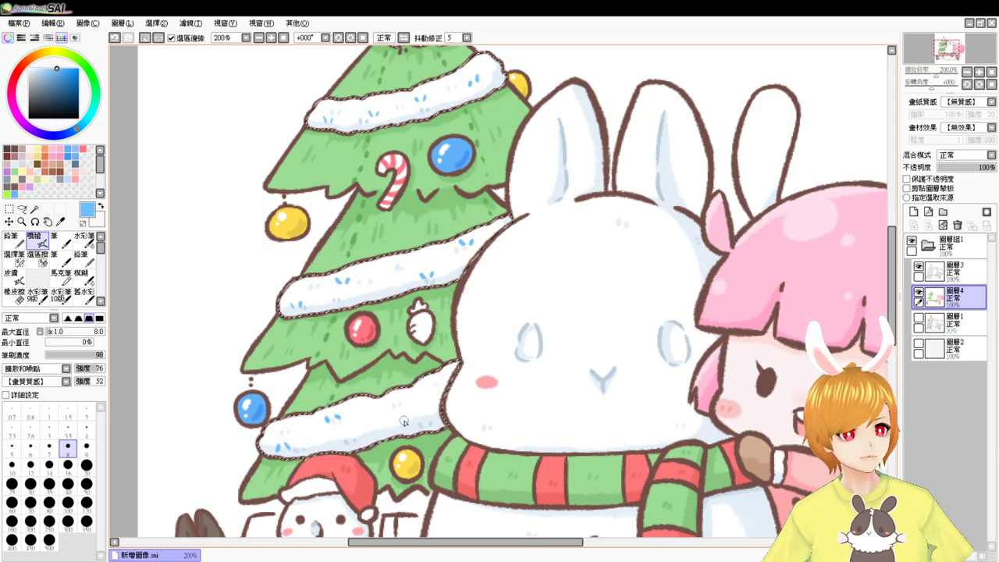
# Step: Add coral red and yellow sprinkle dashes to the three snow bands, and clear the selection
pyautogui.click(85, 148)
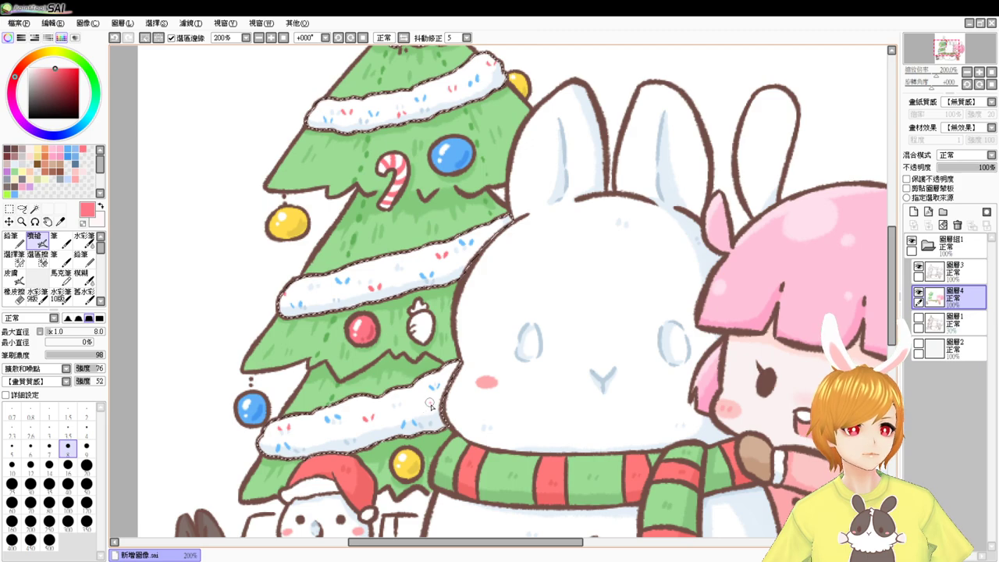
pyautogui.keyDown('alt'); pyautogui.click(289, 220); pyautogui.keyUp('alt')
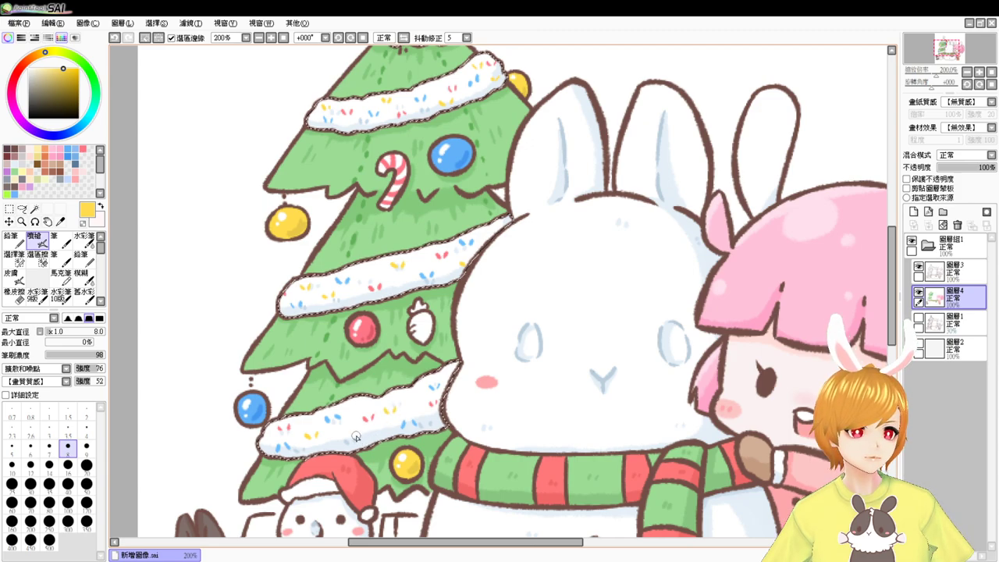
pyautogui.hotkey('ctrl', 'd')
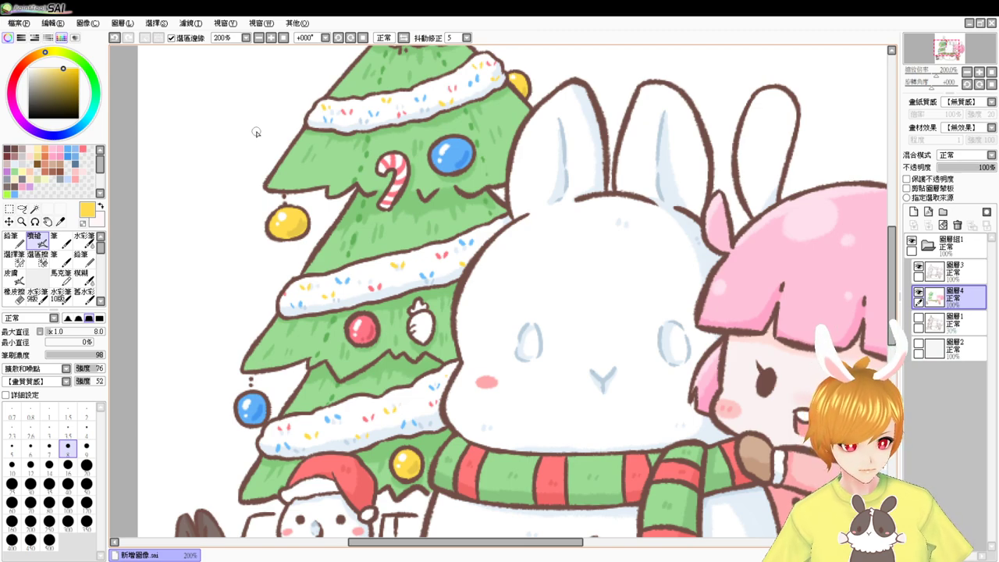
# Step: Select the visible part of the tree trunk behind the small snowman, fill it reddish brown, paint vertical bark stripes, and clear the selection
pyautogui.moveTo(484, 423); pyautogui.dragTo(481, 256)
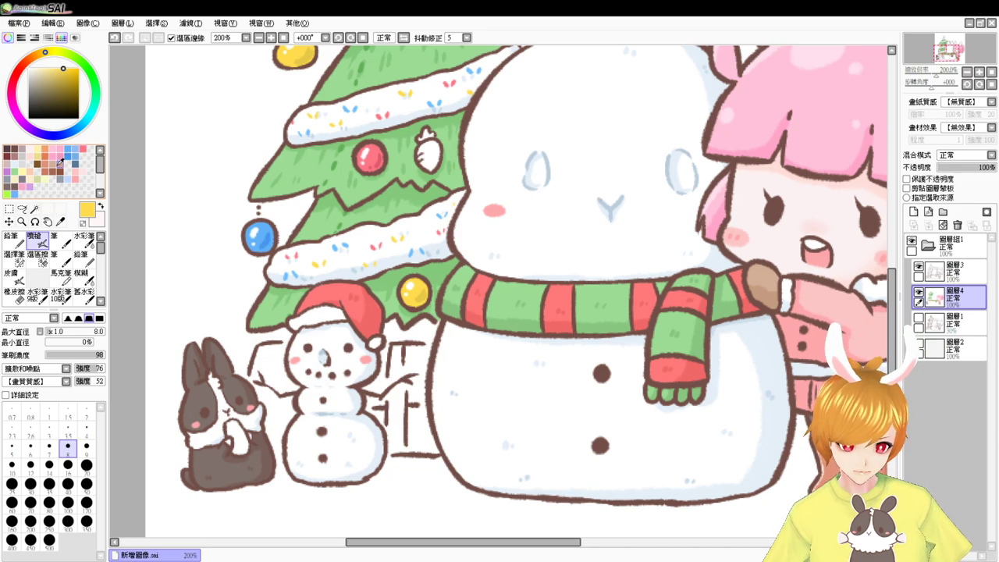
pyautogui.click(14, 256)
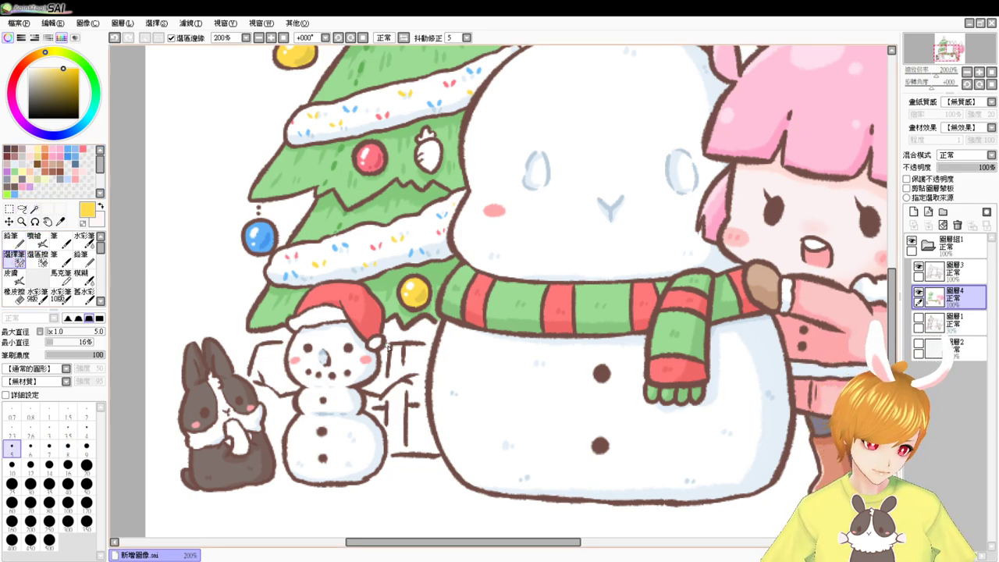
pyautogui.moveTo(387, 344); pyautogui.dragTo(427, 344)
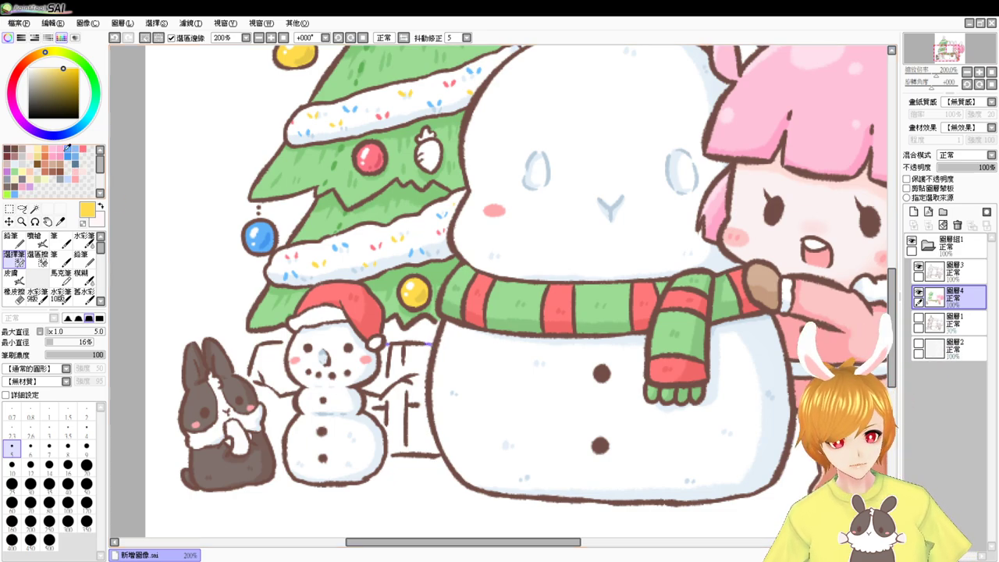
pyautogui.click(34, 210)
pyautogui.click(421, 334)
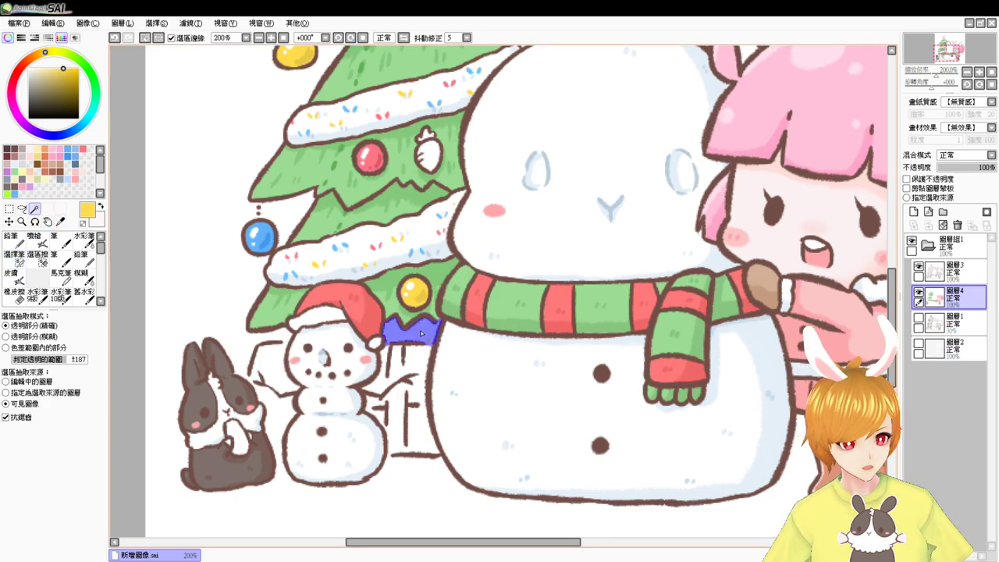
pyautogui.click(47, 166)
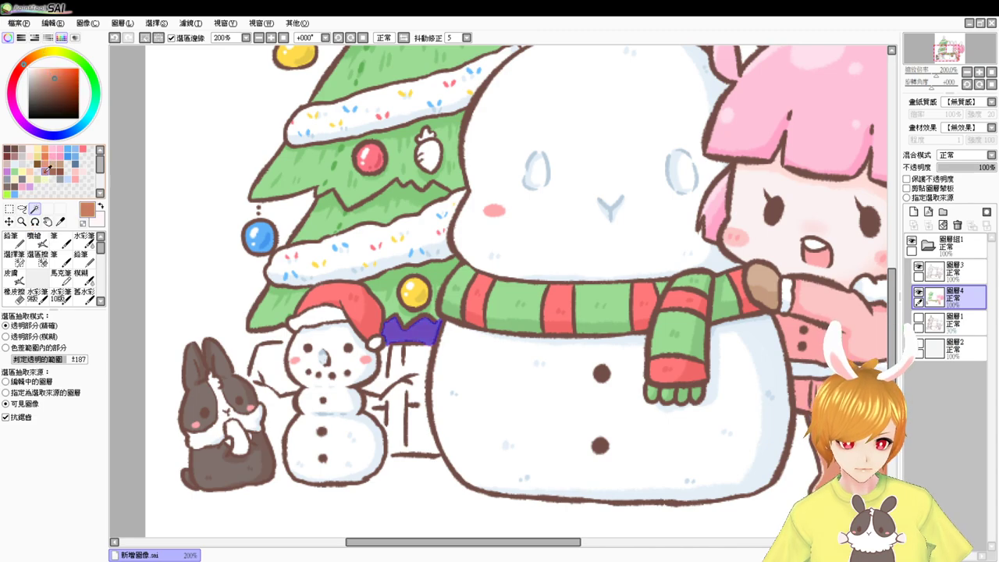
pyautogui.click(42, 242)
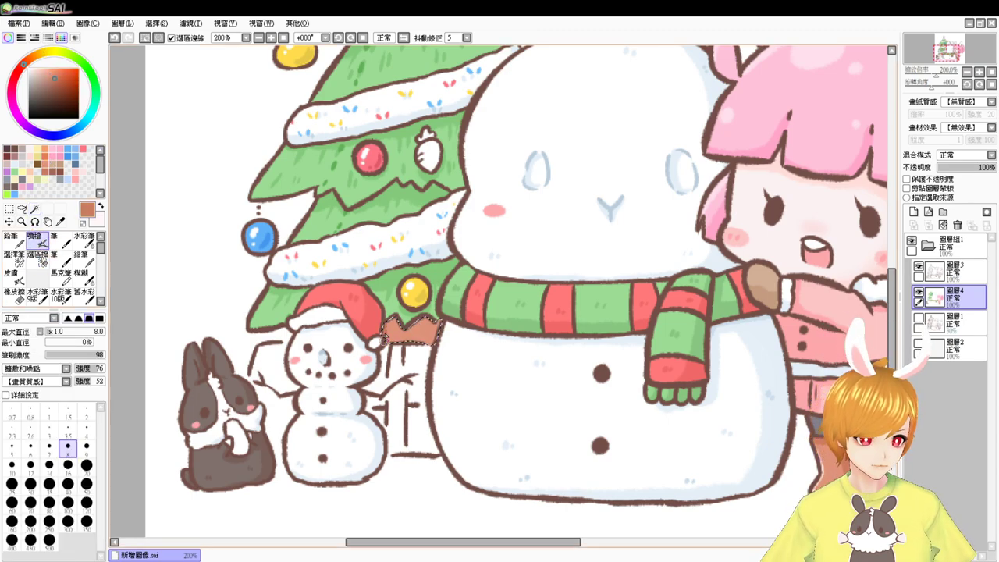
pyautogui.moveTo(384, 337)
pyautogui.mouseDown()
pyautogui.moveTo(400, 313)
pyautogui.moveTo(398, 345)
pyautogui.moveTo(433, 334)
pyautogui.mouseUp()
pyautogui.hotkey('ctrl', 'd')
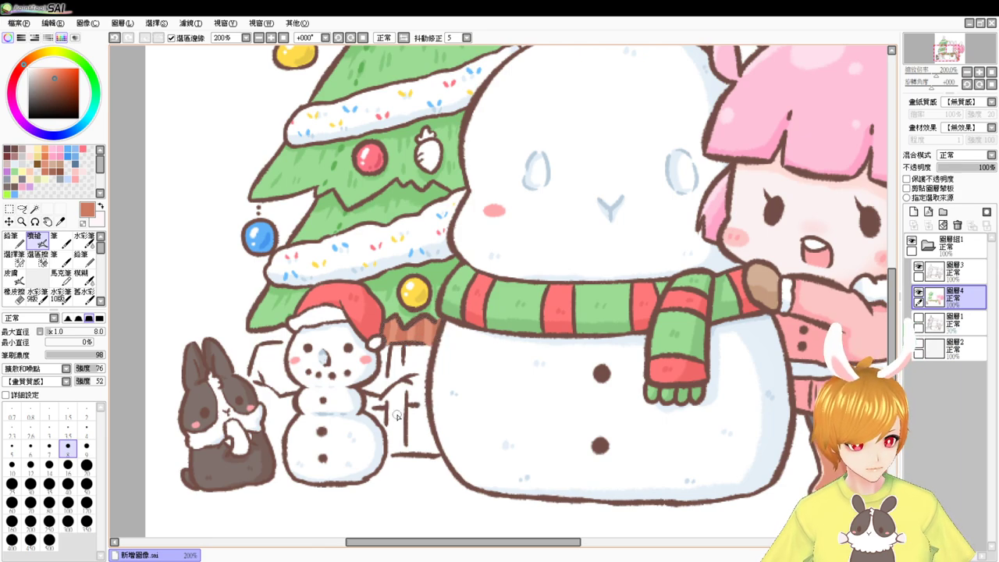
# Step: Paint the gift box between the small rabbit and the small snowman sky blue with the airbrush at size 15
pyautogui.click(36, 210)
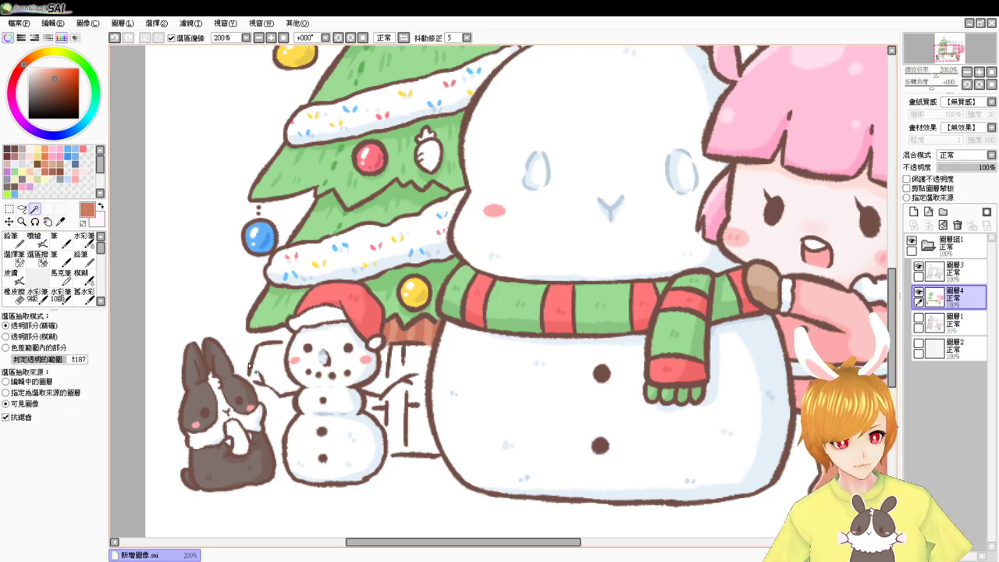
pyautogui.click(71, 148)
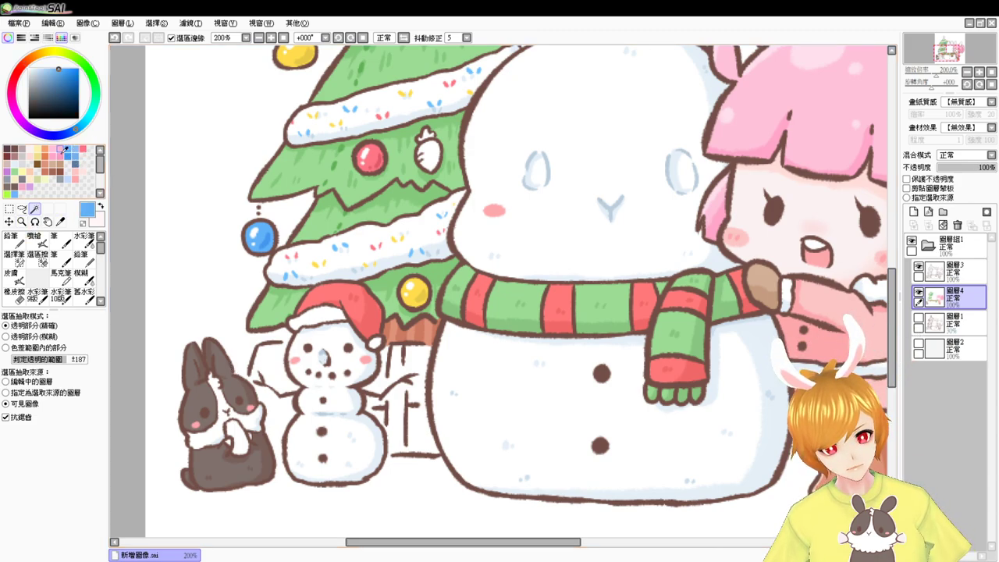
pyautogui.click(47, 239)
pyautogui.press(']')
pyautogui.press(']')
pyautogui.press(']')
pyautogui.press(']')
pyautogui.press(']')
pyautogui.press(']')
pyautogui.press(']')
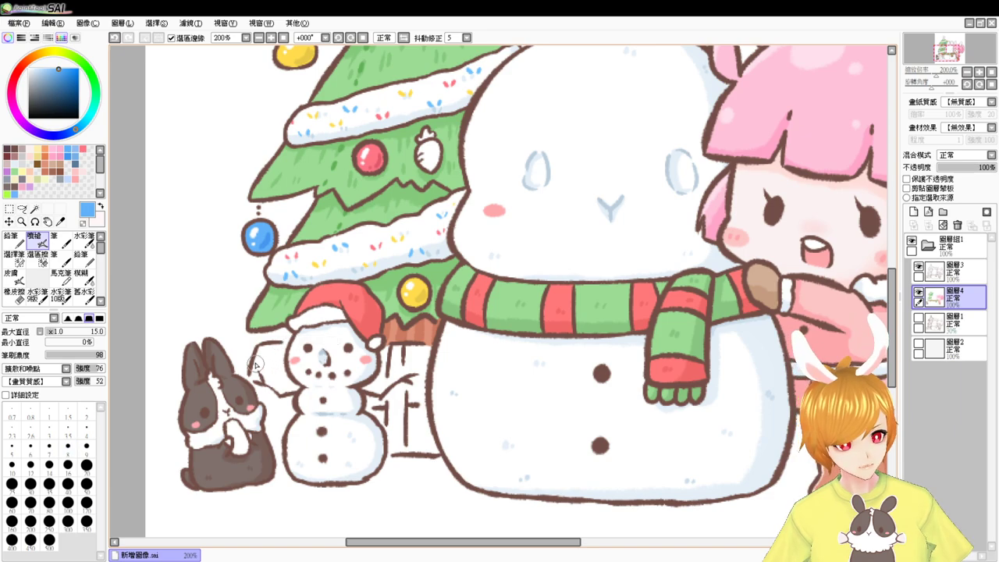
pyautogui.moveTo(262, 350)
pyautogui.mouseDown()
pyautogui.moveTo(251, 378)
pyautogui.moveTo(261, 345)
pyautogui.moveTo(281, 345)
pyautogui.moveTo(278, 373)
pyautogui.moveTo(267, 364)
pyautogui.moveTo(265, 373)
pyautogui.mouseUp()
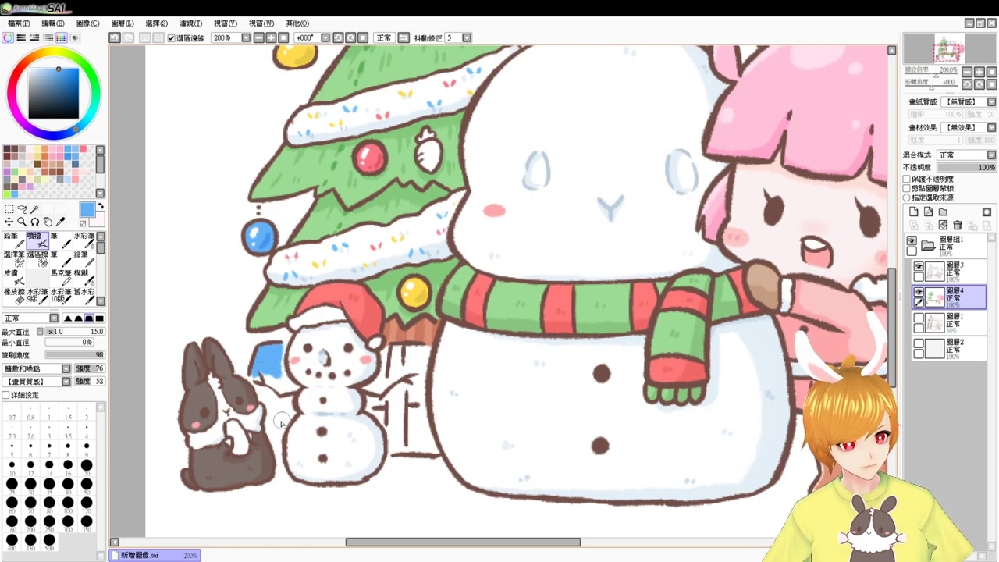
pyautogui.moveTo(274, 406); pyautogui.dragTo(284, 414)
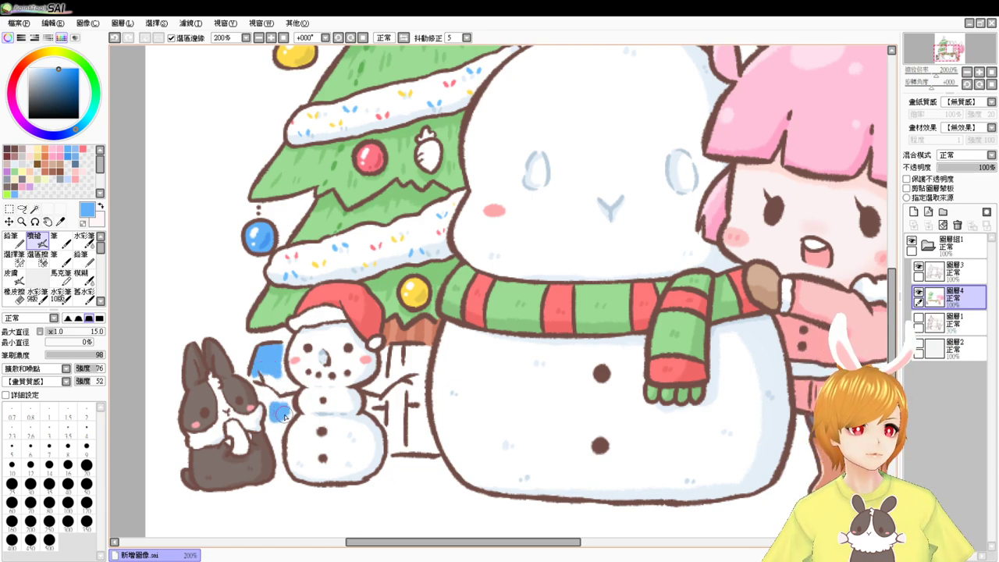
# Step: Paint the ribbon of the gift boxes between the small snowman and the rabbit snowman coral red and the boxes pale yellow
pyautogui.click(85, 150)
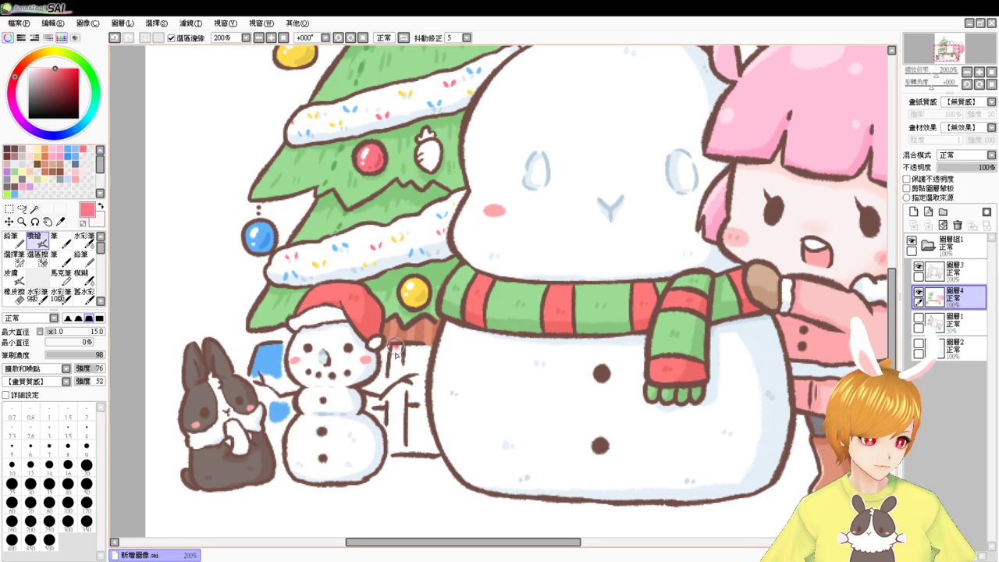
pyautogui.moveTo(397, 348)
pyautogui.mouseDown()
pyautogui.moveTo(400, 351)
pyautogui.moveTo(391, 423)
pyautogui.moveTo(401, 402)
pyautogui.moveTo(400, 451)
pyautogui.mouseUp()
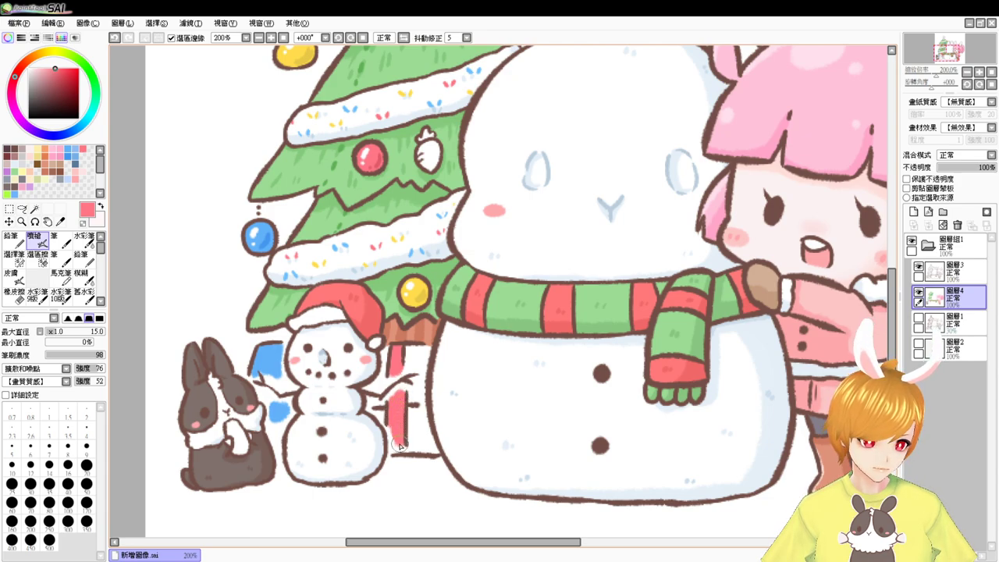
pyautogui.moveTo(414, 401); pyautogui.dragTo(415, 398)
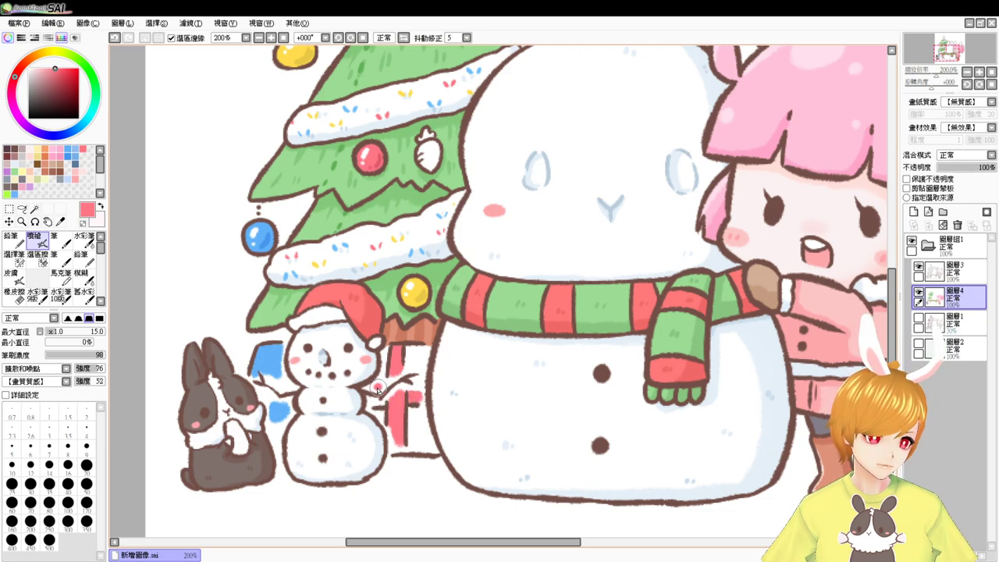
pyautogui.click(45, 148)
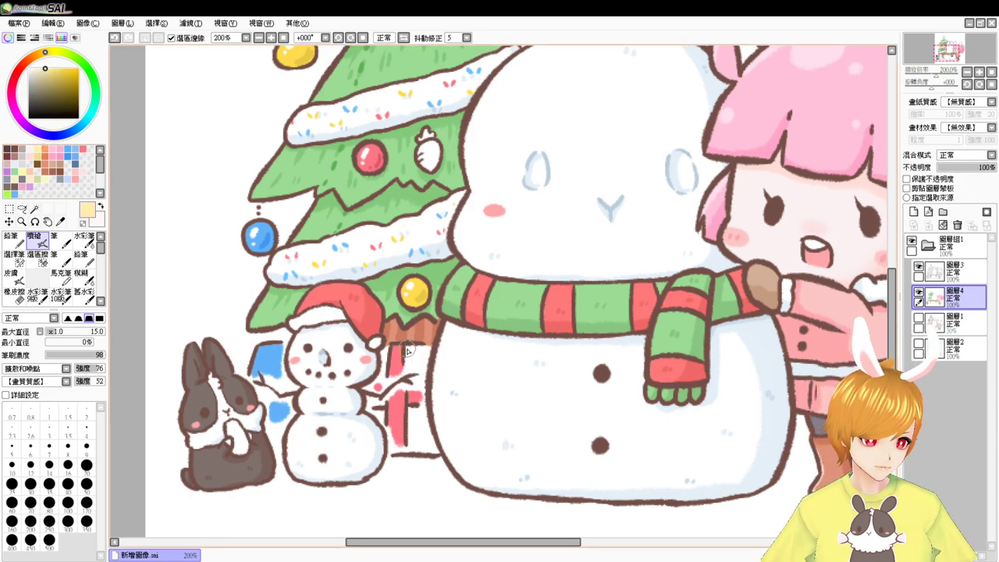
pyautogui.moveTo(407, 350)
pyautogui.mouseDown()
pyautogui.moveTo(417, 358)
pyautogui.moveTo(384, 354)
pyautogui.moveTo(385, 378)
pyautogui.mouseUp()
pyautogui.moveTo(412, 420)
pyautogui.mouseDown()
pyautogui.moveTo(426, 445)
pyautogui.moveTo(412, 447)
pyautogui.moveTo(413, 435)
pyautogui.moveTo(380, 416)
pyautogui.mouseUp()
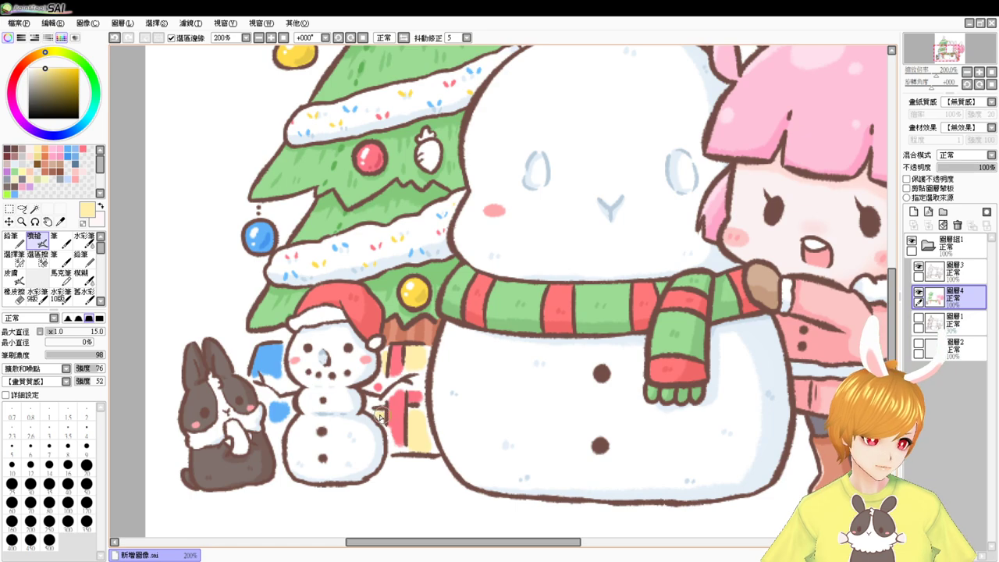
# Step: Examine the coloured gift boxes around the small snowman and the illustration as a whole
pyautogui.moveTo(461, 322); pyautogui.dragTo(453, 397)
pyautogui.click(283, 38)
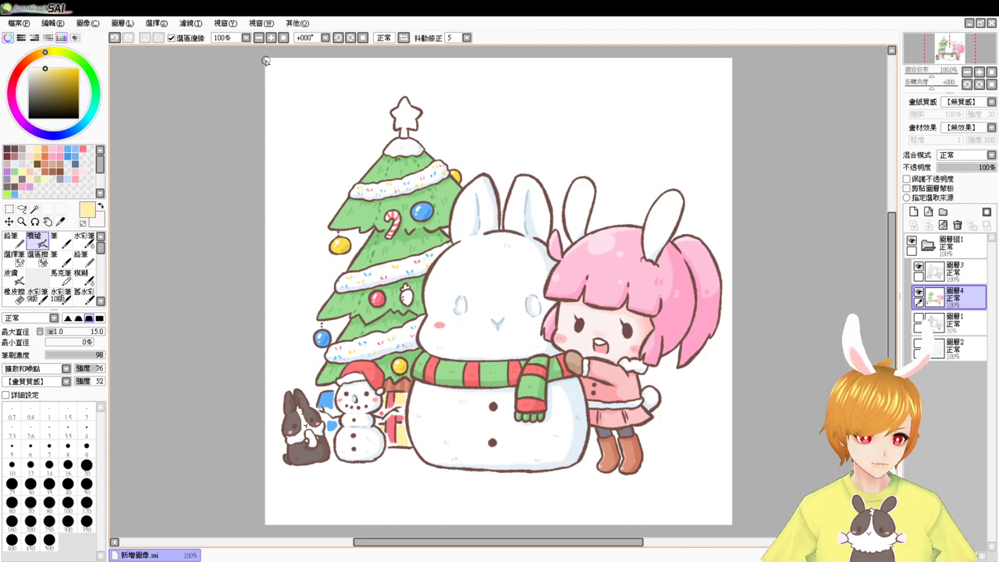
pyautogui.scroll(2, 274, 71)
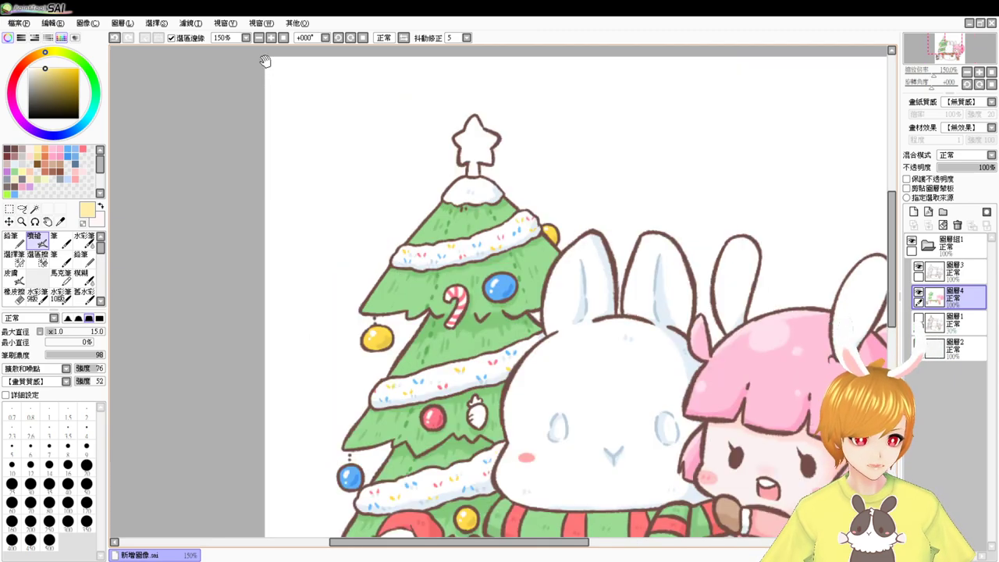
pyautogui.moveTo(648, 363); pyautogui.dragTo(571, 61)
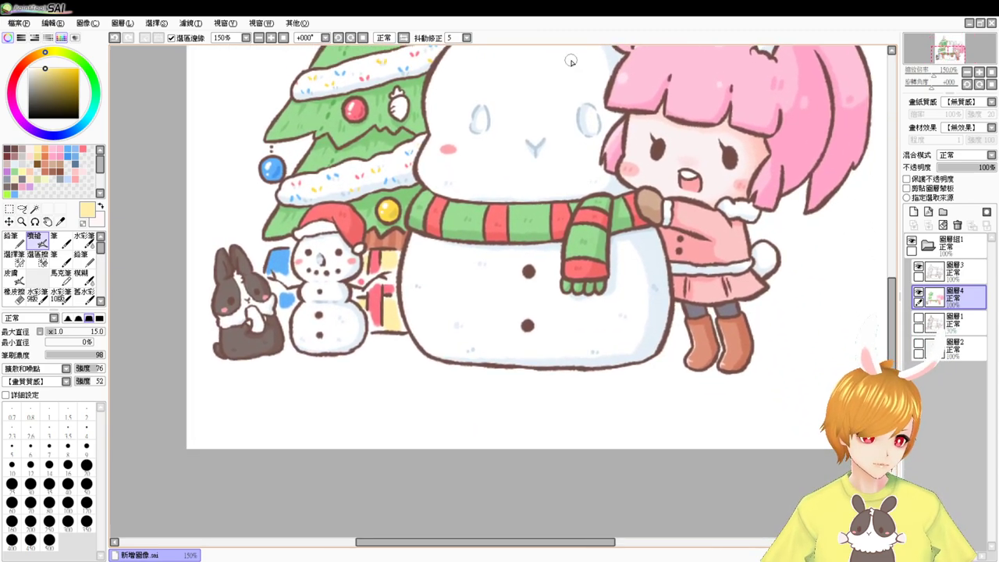
pyautogui.keyDown('alt'); pyautogui.click(368, 275); pyautogui.keyUp('alt')
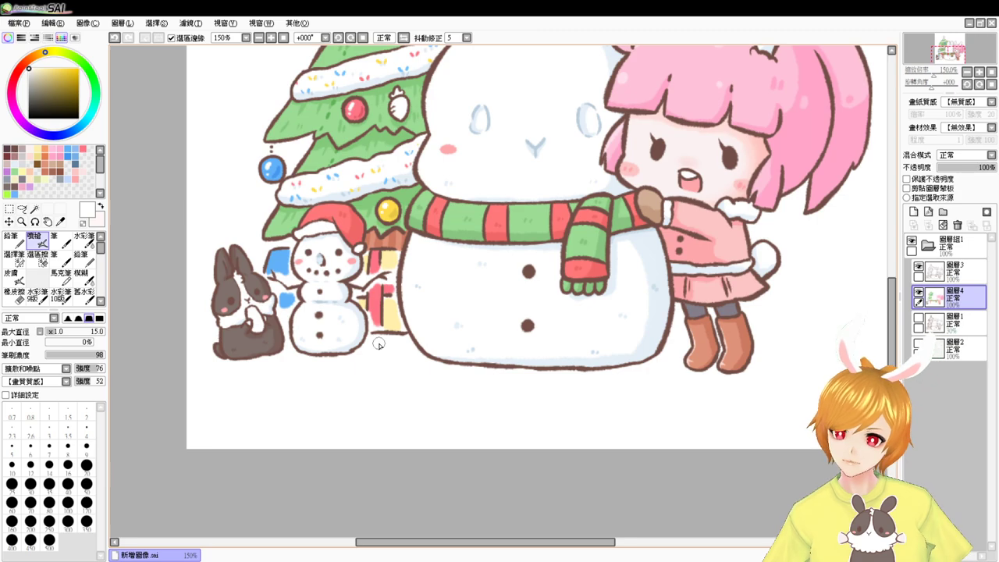
pyautogui.click(259, 38)
pyautogui.scroll(3, 638, 296)
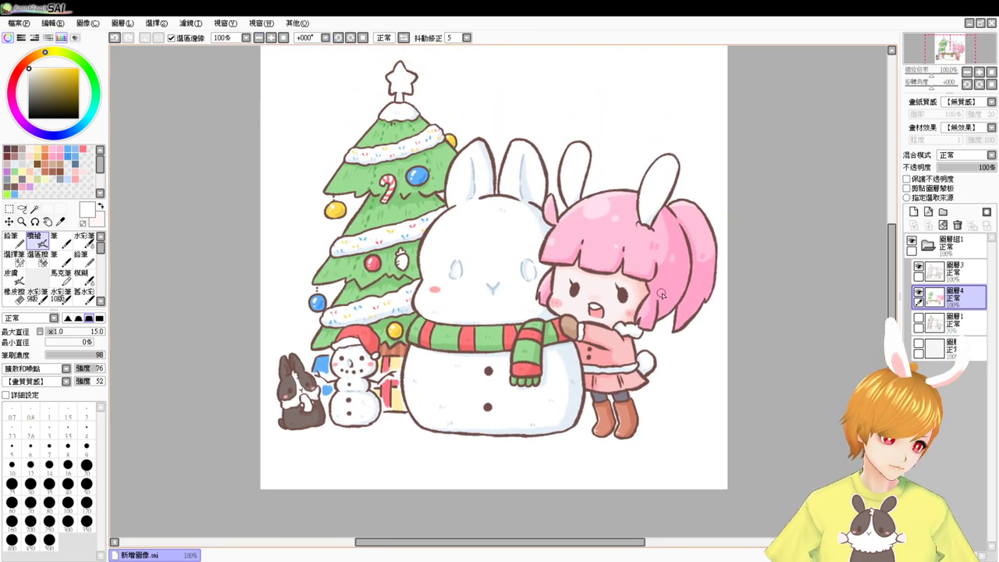
# Step: Select the interior of the star on top of the Christmas tree and fill it with the yellow of the hanging ornament
pyautogui.moveTo(624, 268); pyautogui.dragTo(633, 304)
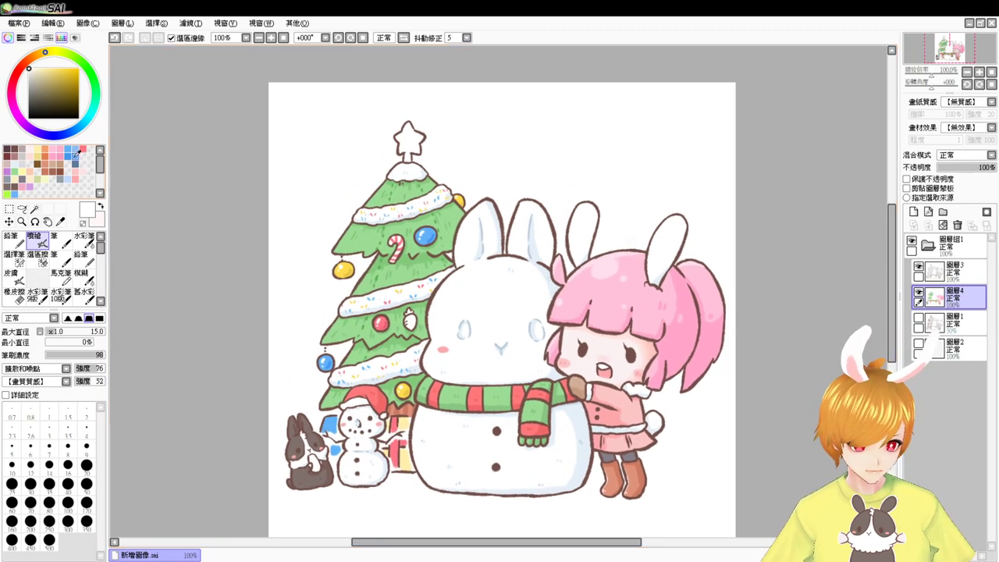
pyautogui.click(34, 209)
pyautogui.click(409, 143)
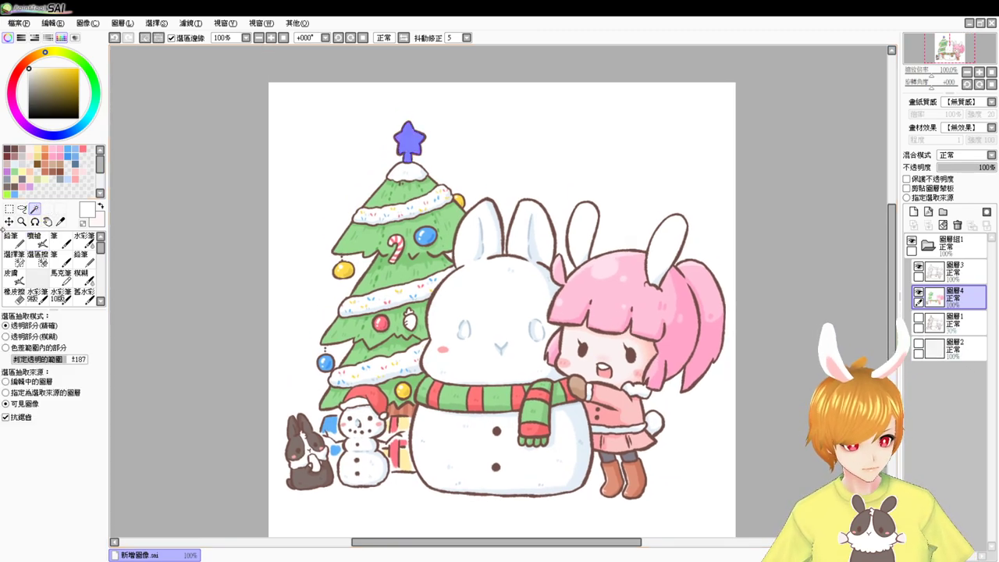
pyautogui.click(34, 239)
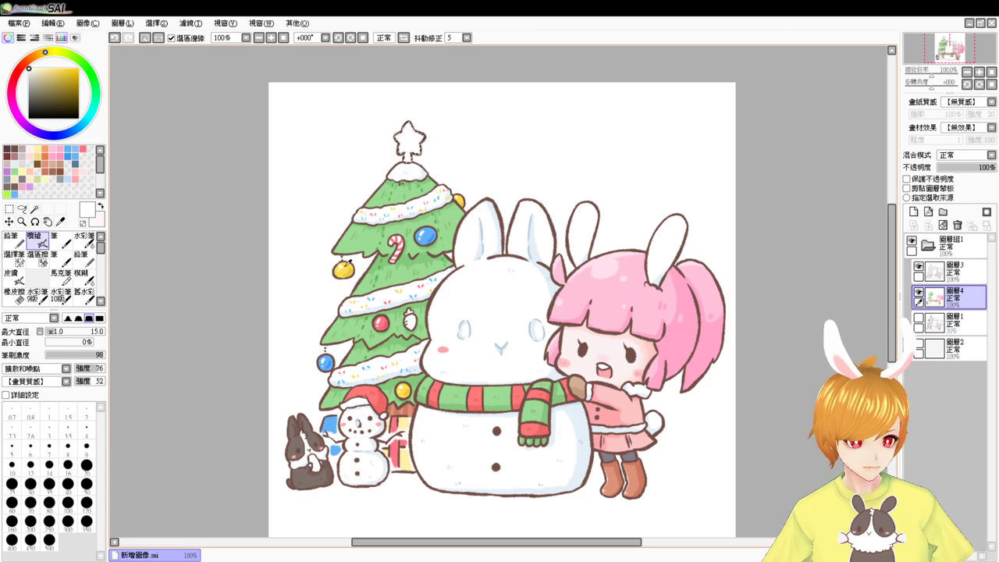
pyautogui.rightClick(346, 266)
pyautogui.hotkey('ctrl', 'f')
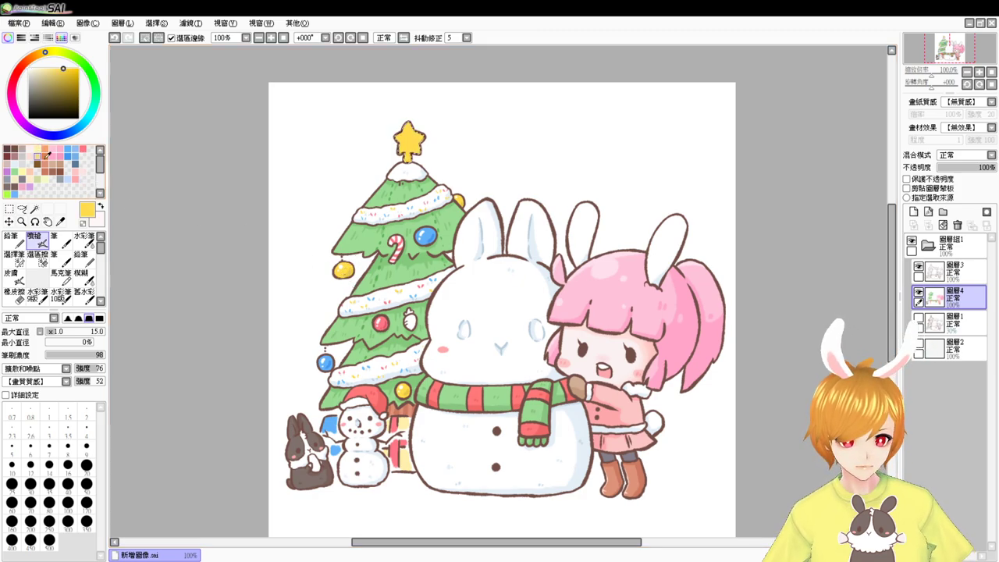
# Step: Shade the star with darker yellow, add a white highlight with the airbrush, and clear the selection
pyautogui.keyDown('alt'); pyautogui.click(350, 268); pyautogui.keyUp('alt')
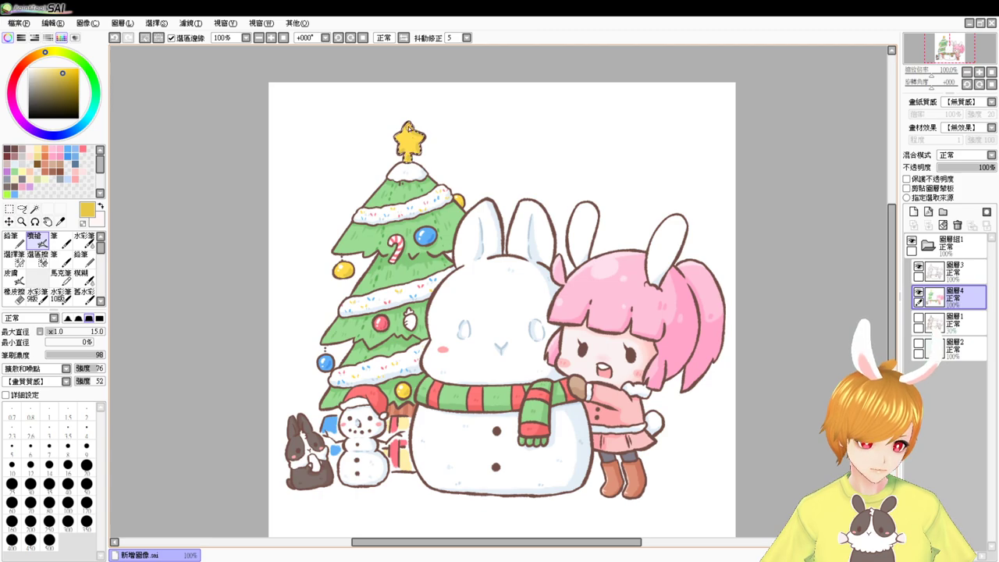
pyautogui.keyDown('alt'); pyautogui.click(344, 262); pyautogui.keyUp('alt')
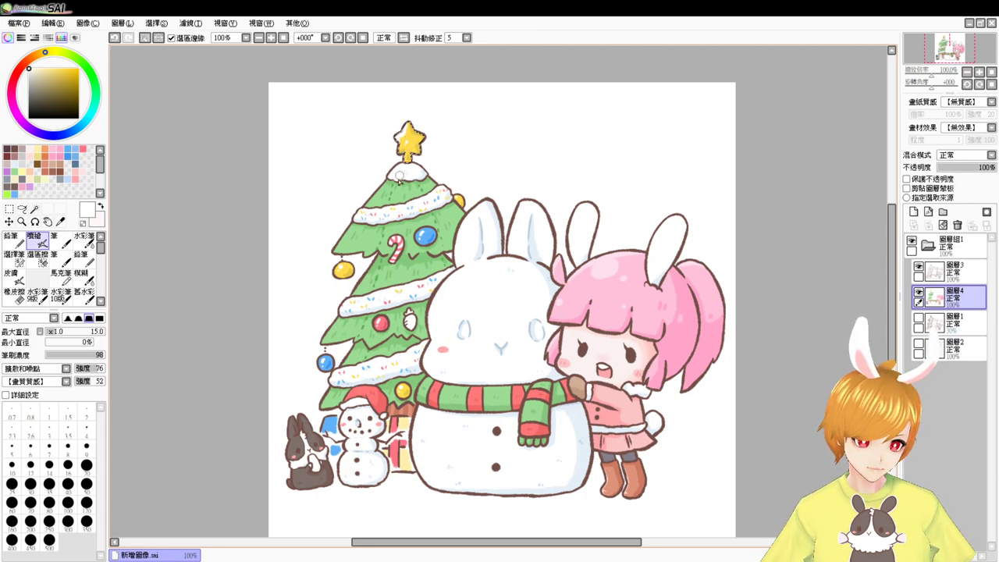
pyautogui.hotkey('ctrl', 'z')
pyautogui.hotkey('ctrl', 'd')
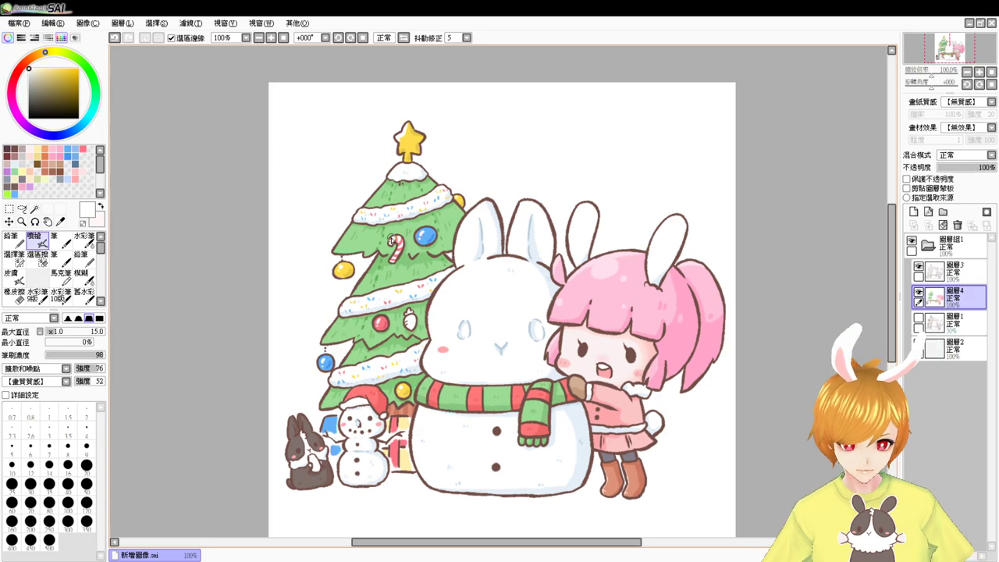
# Step: Select the body of the carrot ornament on the tree and fill it with orange
pyautogui.scroll(1, 393, 243)
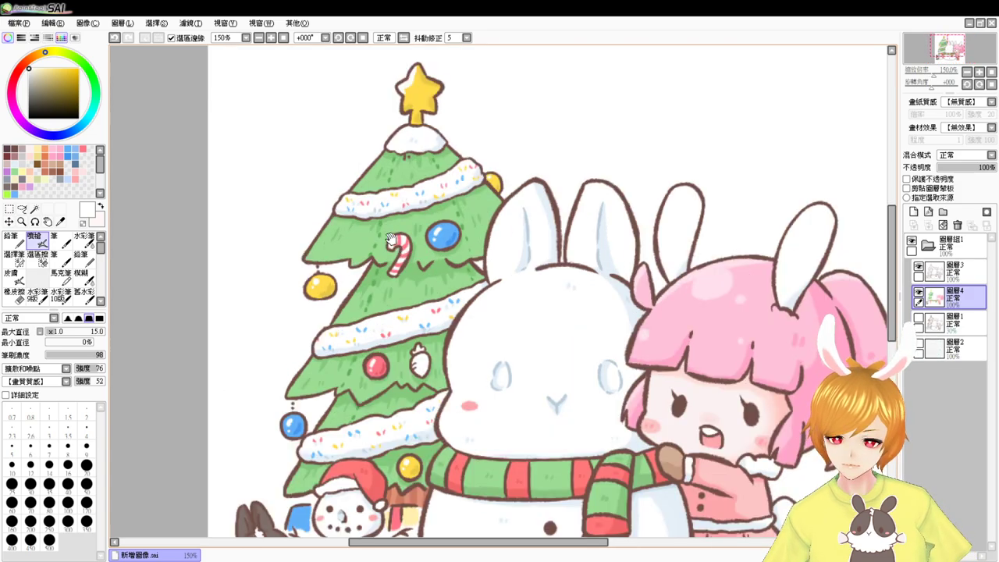
pyautogui.moveTo(569, 358); pyautogui.dragTo(562, 311)
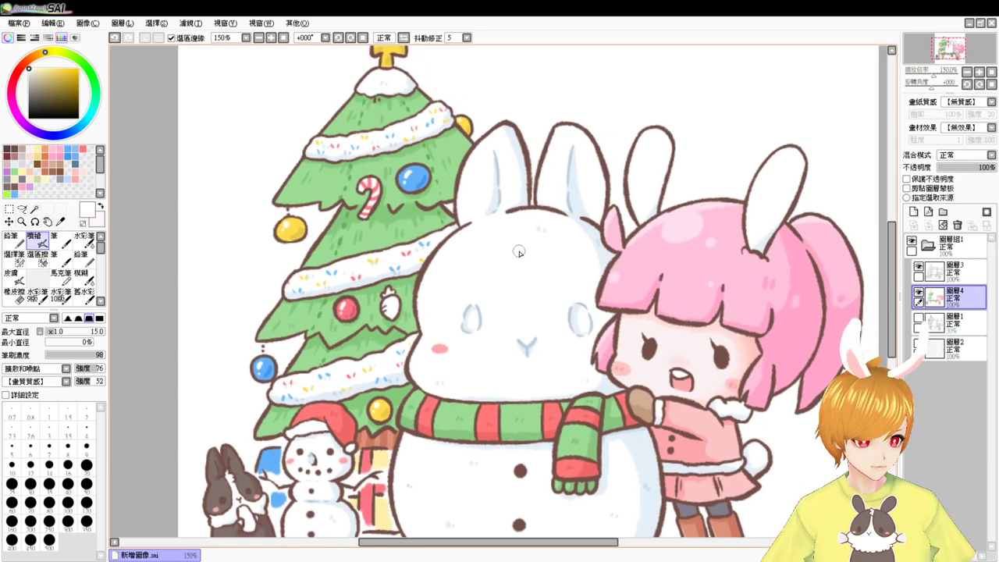
pyautogui.click(34, 209)
pyautogui.click(393, 309)
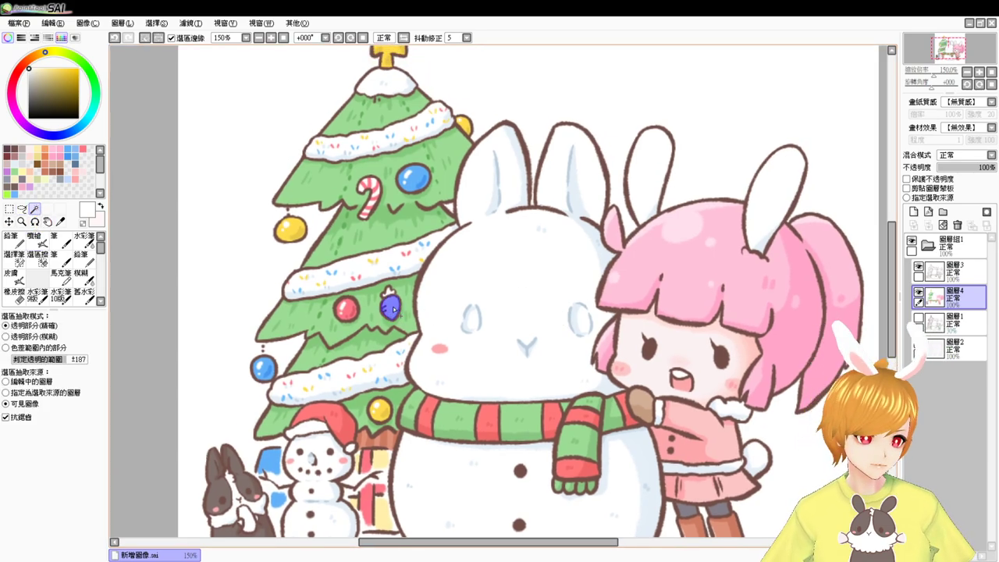
pyautogui.click(47, 160)
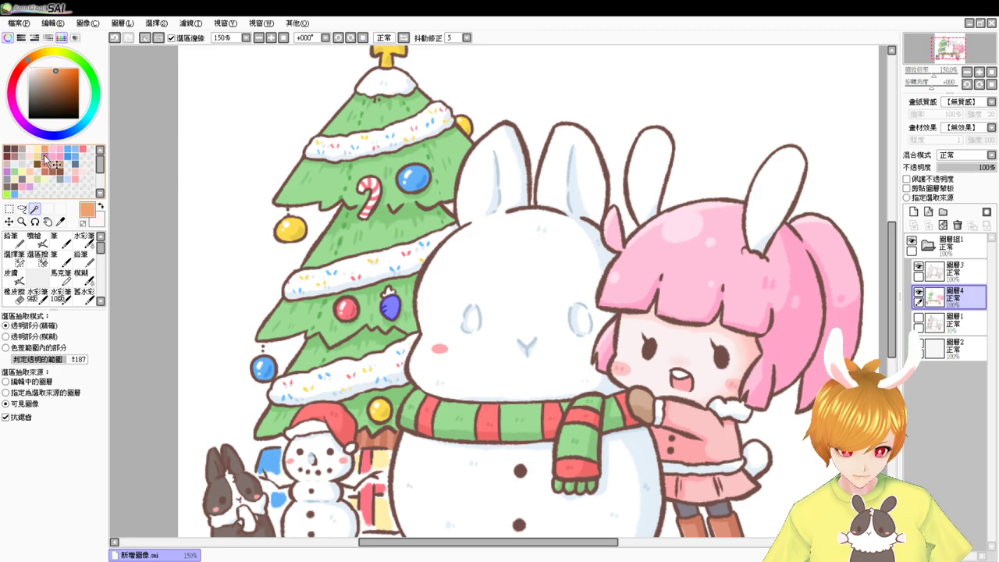
pyautogui.hotkey('ctrl', 'f')
# Step: Shade the carrot ornament with darker and lighter orange airbrush strokes and clear the selection
pyautogui.click(45, 157)
pyautogui.click(37, 240)
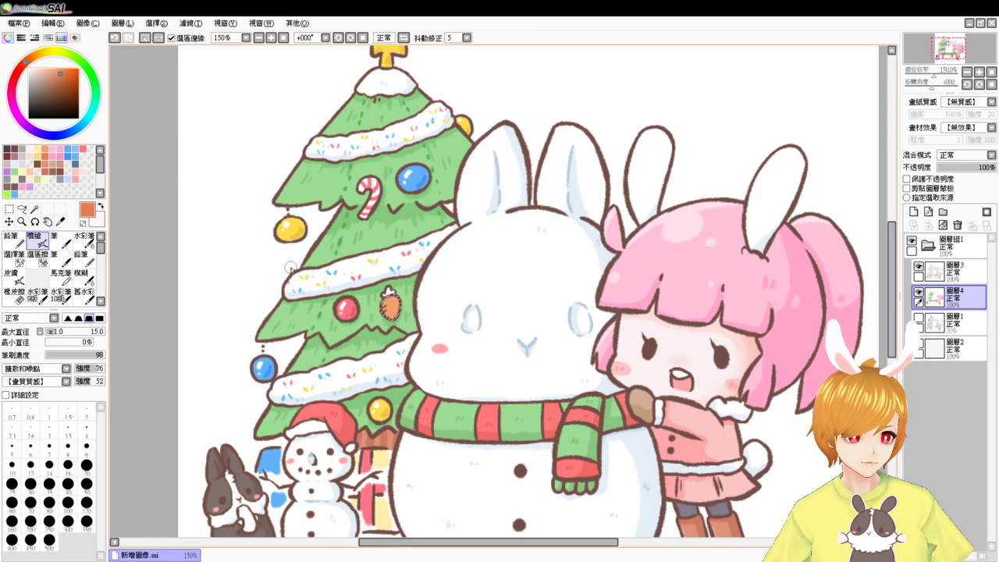
pyautogui.click(51, 71)
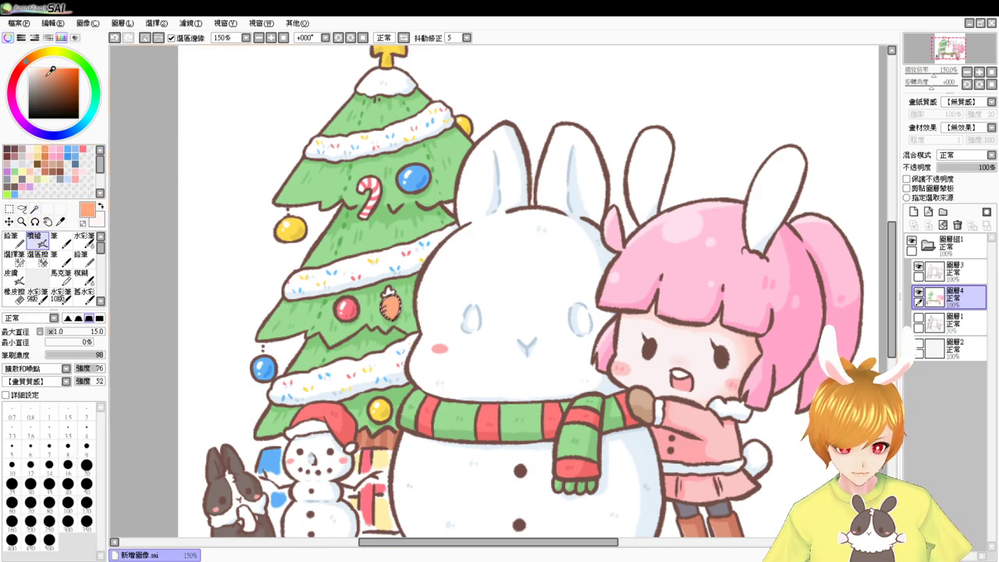
pyautogui.click(57, 69)
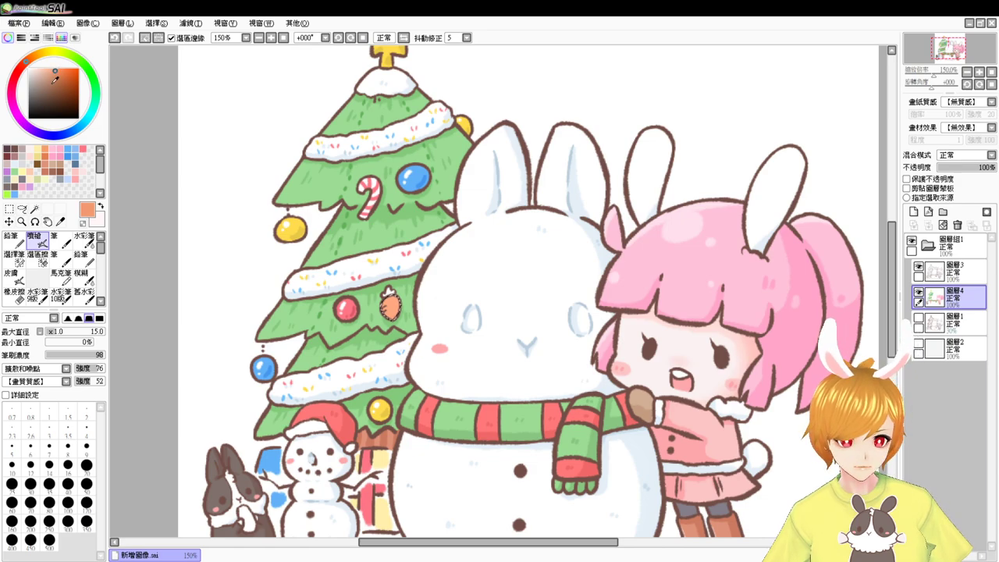
pyautogui.moveTo(389, 318)
pyautogui.mouseDown()
pyautogui.moveTo(386, 301)
pyautogui.moveTo(396, 297)
pyautogui.moveTo(389, 321)
pyautogui.mouseUp()
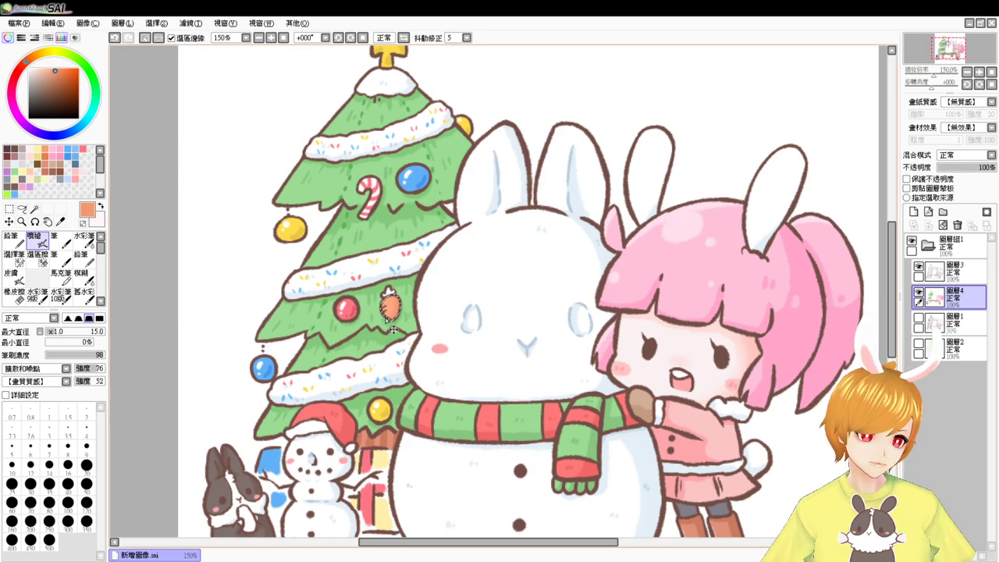
# Step: Select the leaves of the carrot ornament, colour them green, and clear the selection
pyautogui.click(35, 210)
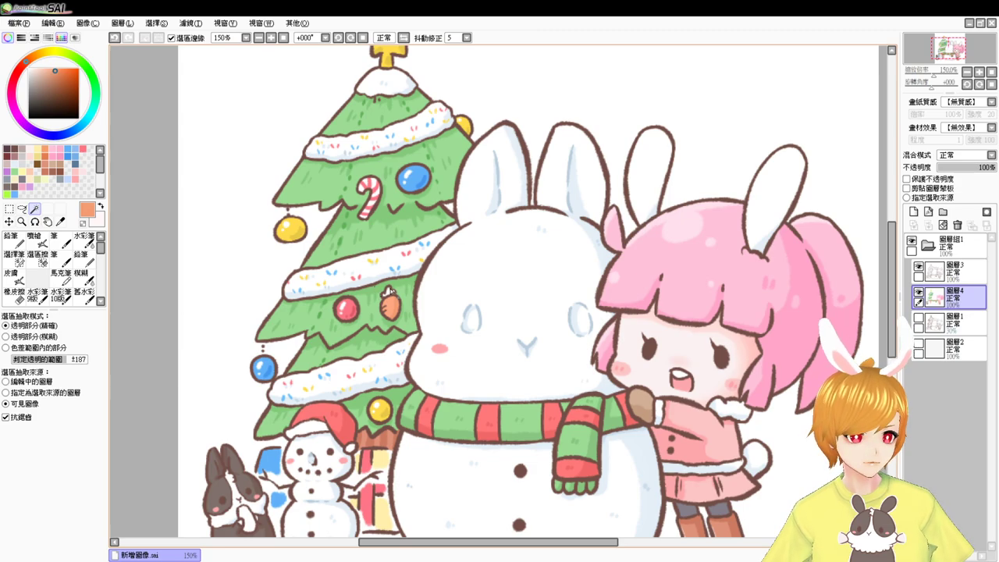
pyautogui.click(389, 292)
pyautogui.click(91, 77)
pyautogui.click(58, 76)
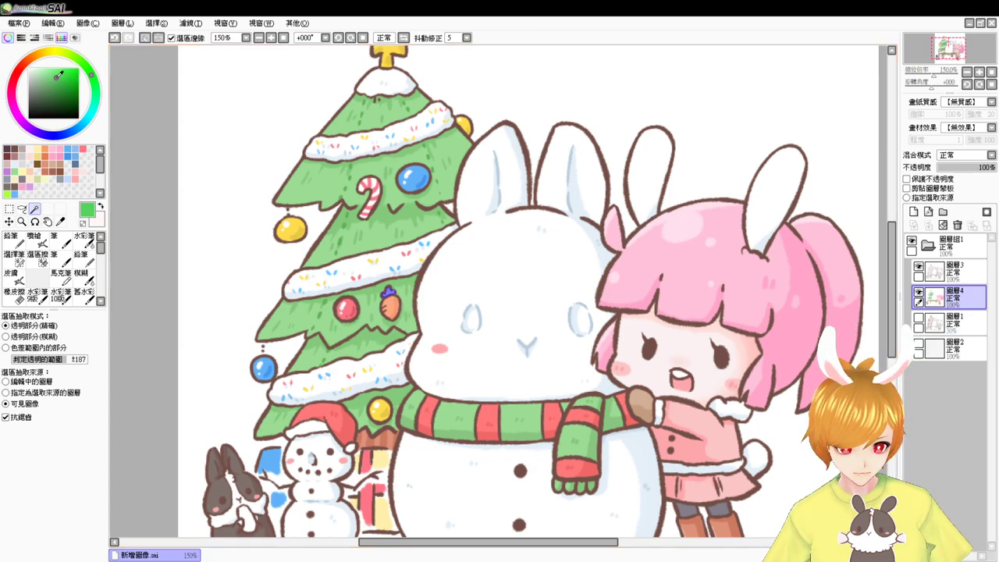
pyautogui.hotkey('ctrl', 'd')
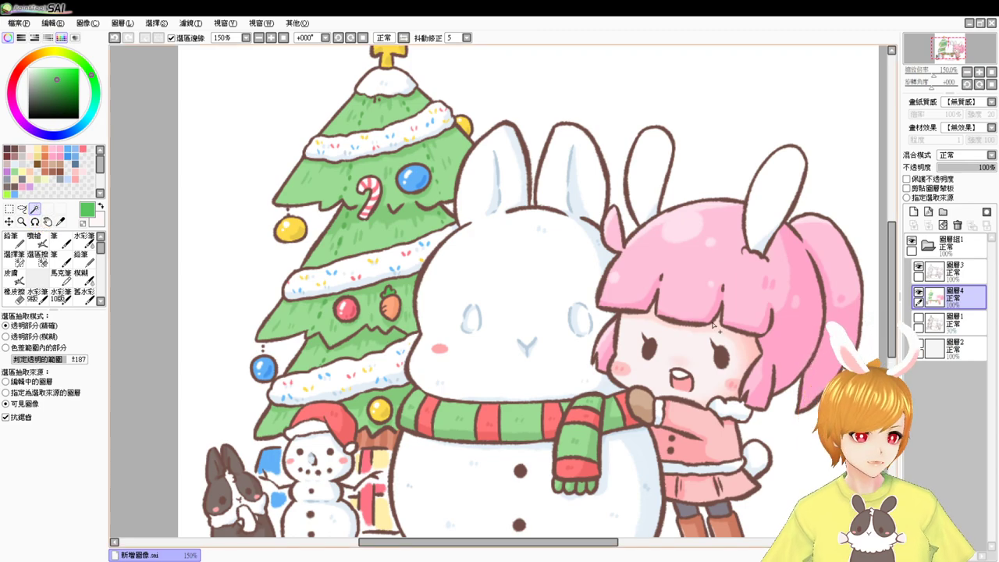
# Step: Add a new layer beneath the colour layer 圖層4 and fill it with light blue as the background
pyautogui.click(259, 38)
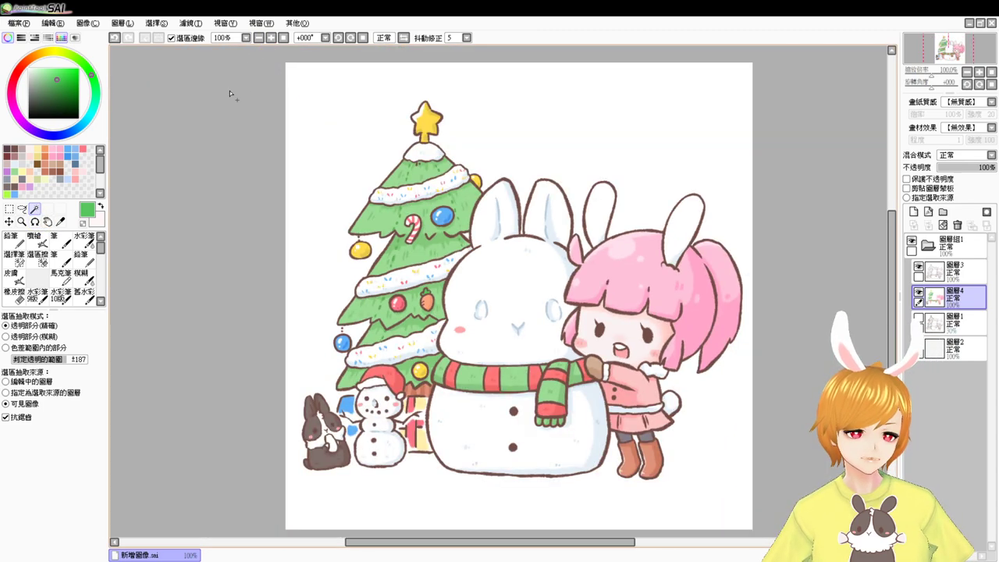
pyautogui.click(15, 160)
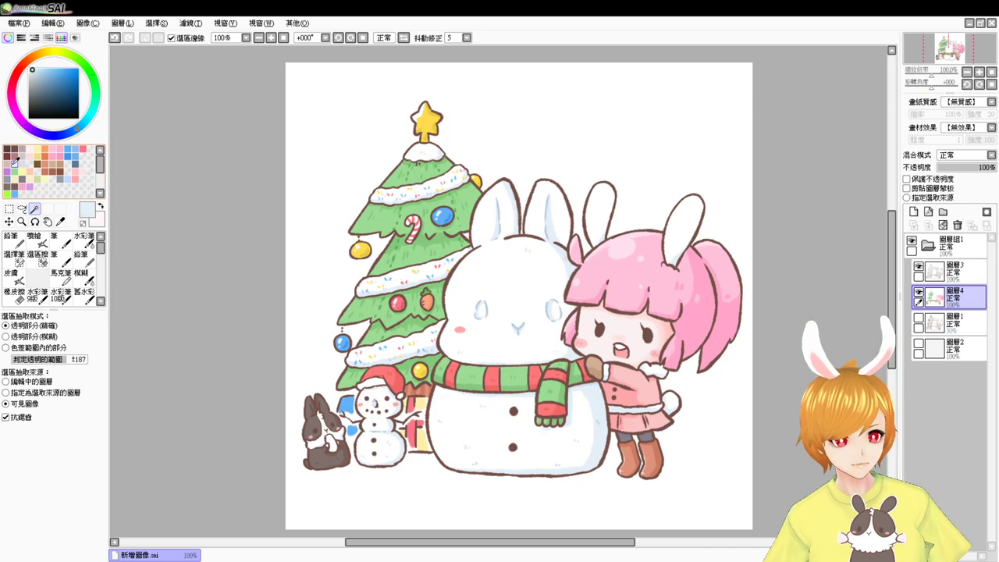
pyautogui.click(953, 320)
pyautogui.click(914, 212)
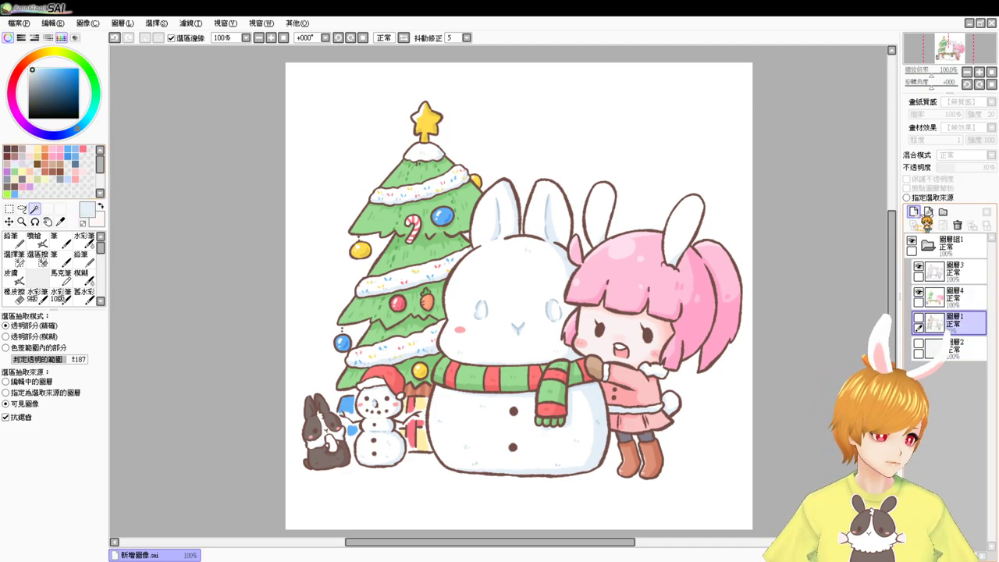
pyautogui.hotkey('ctrl', 'f')
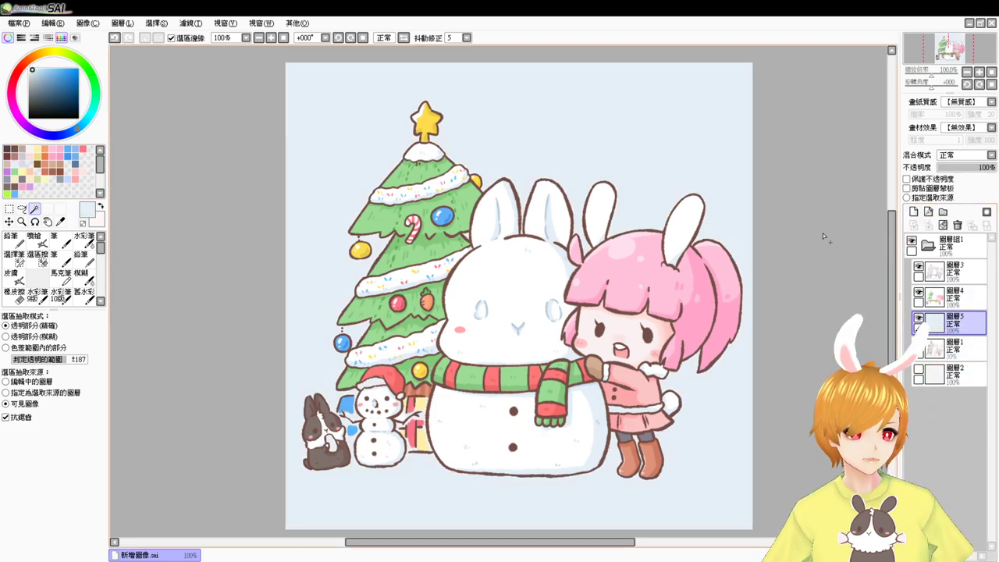
pyautogui.click(40, 66)
pyautogui.hotkey('ctrl', 'f')
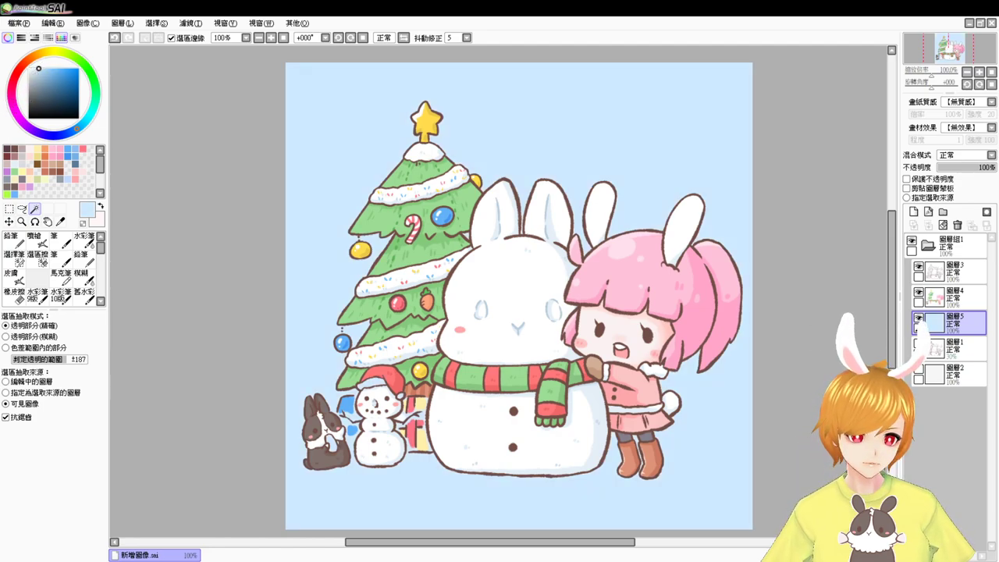
# Step: Add a layer above the blue background and paint a white outline around the tree's star with the airbrush at size 16
pyautogui.click(29, 69)
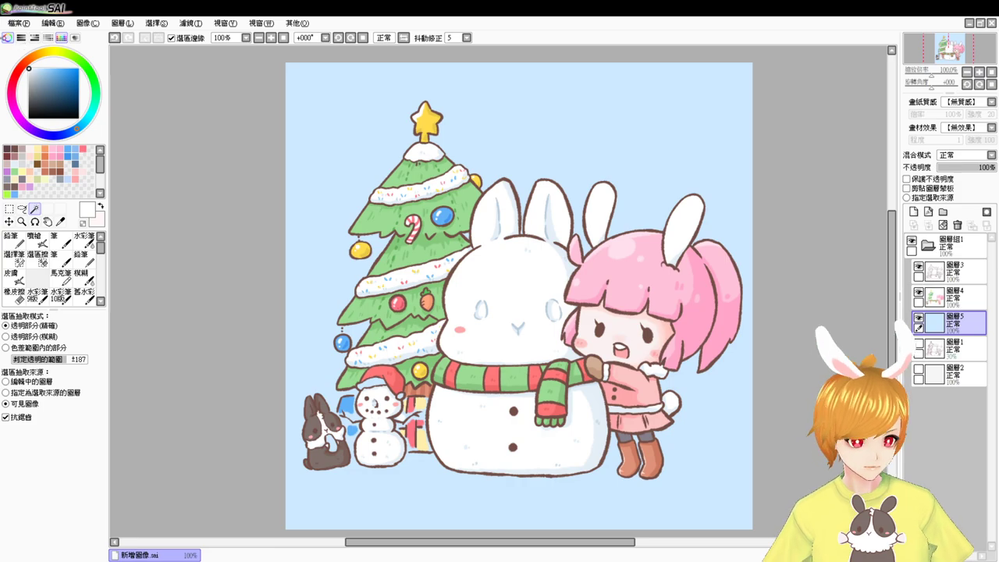
pyautogui.click(913, 211)
pyautogui.scroll(2, 487, 328)
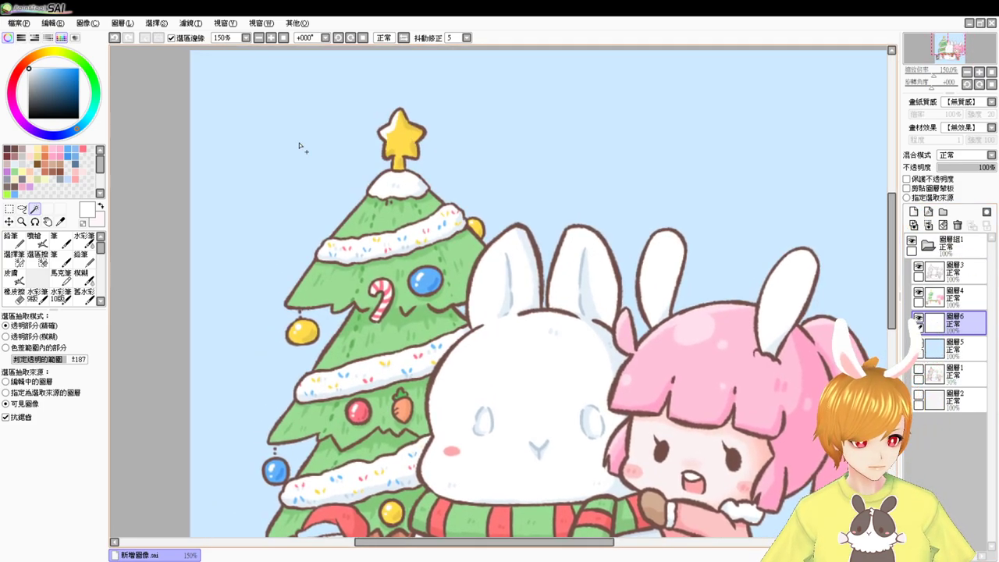
pyautogui.click(34, 240)
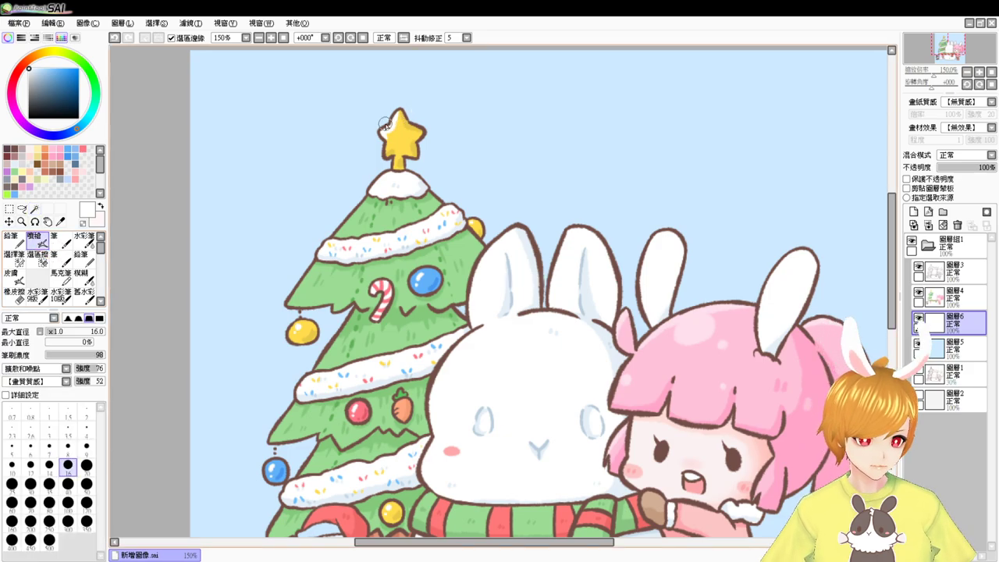
pyautogui.moveTo(385, 123)
pyautogui.mouseDown()
pyautogui.moveTo(408, 125)
pyautogui.moveTo(383, 122)
pyautogui.moveTo(381, 158)
pyautogui.mouseUp()
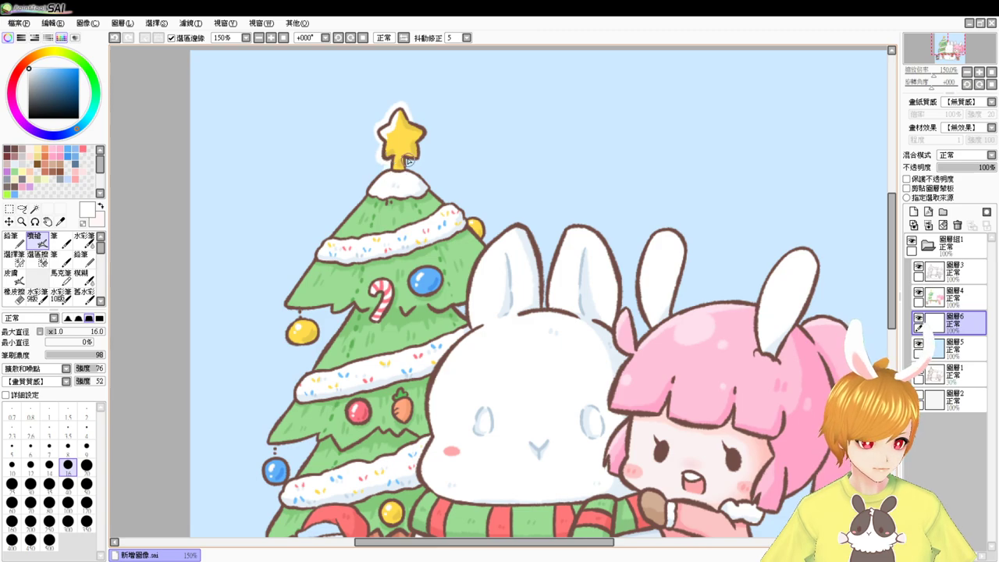
pyautogui.moveTo(428, 132); pyautogui.dragTo(420, 140)
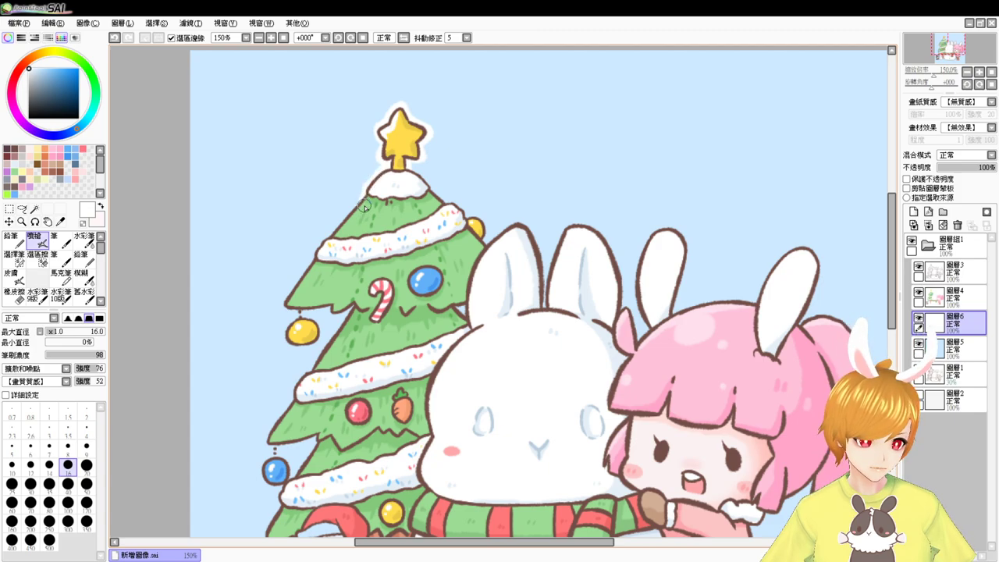
# Step: Paint the white outline down the left edge of the Christmas tree and around its hanging yellow and blue ornaments
pyautogui.moveTo(370, 189)
pyautogui.mouseDown()
pyautogui.moveTo(286, 299)
pyautogui.moveTo(331, 305)
pyautogui.mouseUp()
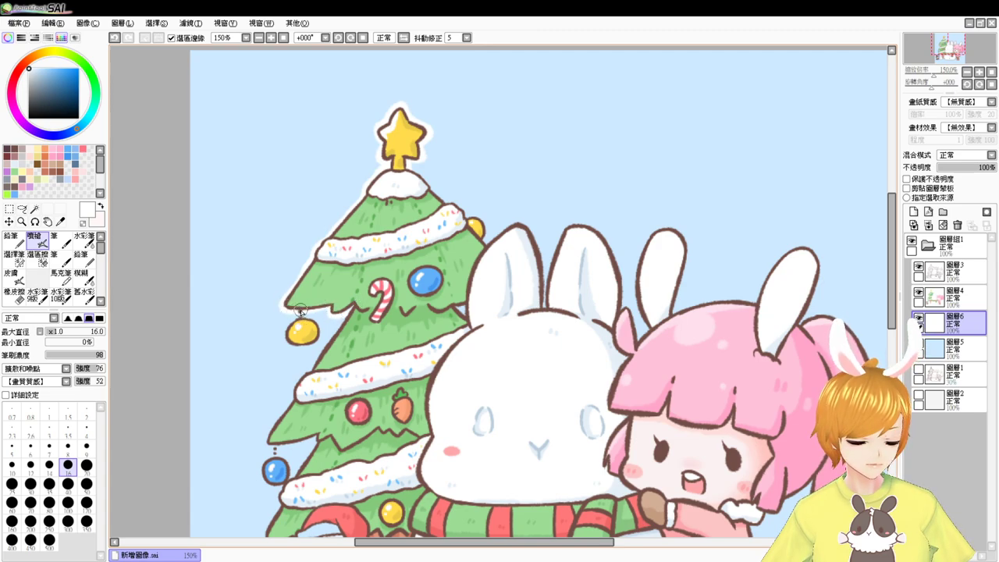
pyautogui.moveTo(289, 322)
pyautogui.mouseDown()
pyautogui.moveTo(322, 334)
pyautogui.moveTo(323, 322)
pyautogui.moveTo(300, 315)
pyautogui.moveTo(347, 312)
pyautogui.moveTo(324, 351)
pyautogui.moveTo(345, 344)
pyautogui.moveTo(335, 307)
pyautogui.mouseUp()
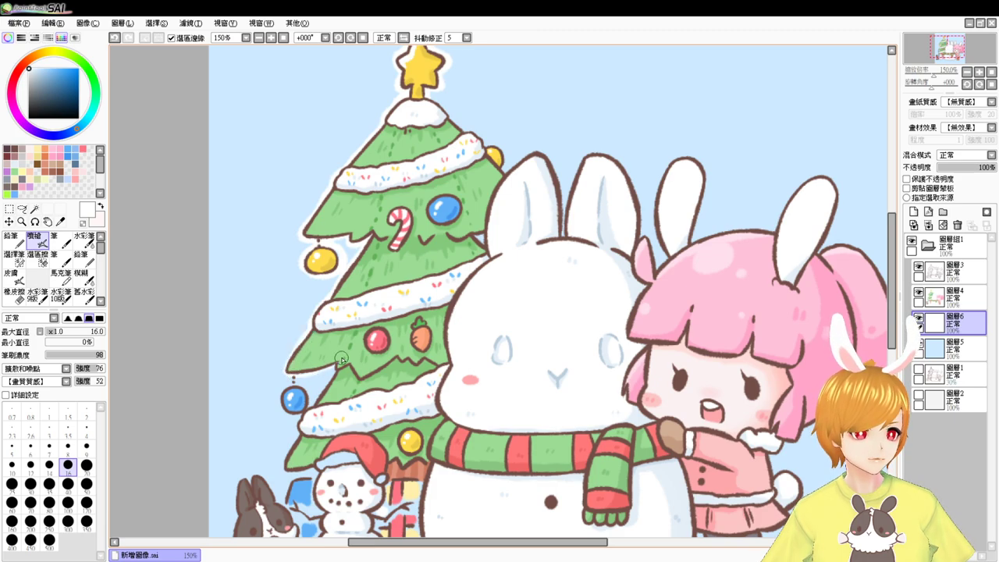
pyautogui.moveTo(338, 360); pyautogui.dragTo(332, 302)
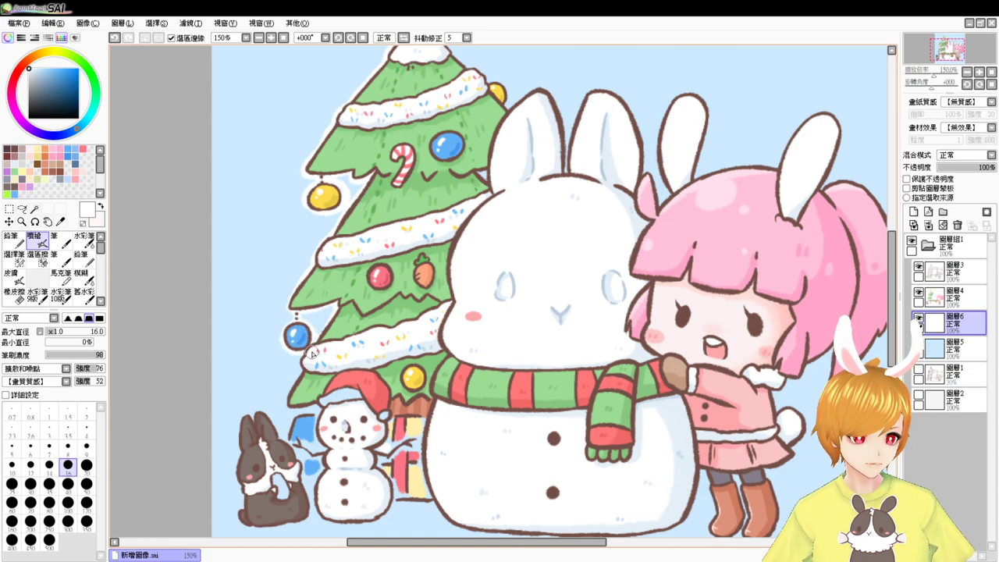
pyautogui.moveTo(304, 362)
pyautogui.mouseDown()
pyautogui.moveTo(288, 406)
pyautogui.moveTo(319, 396)
pyautogui.mouseUp()
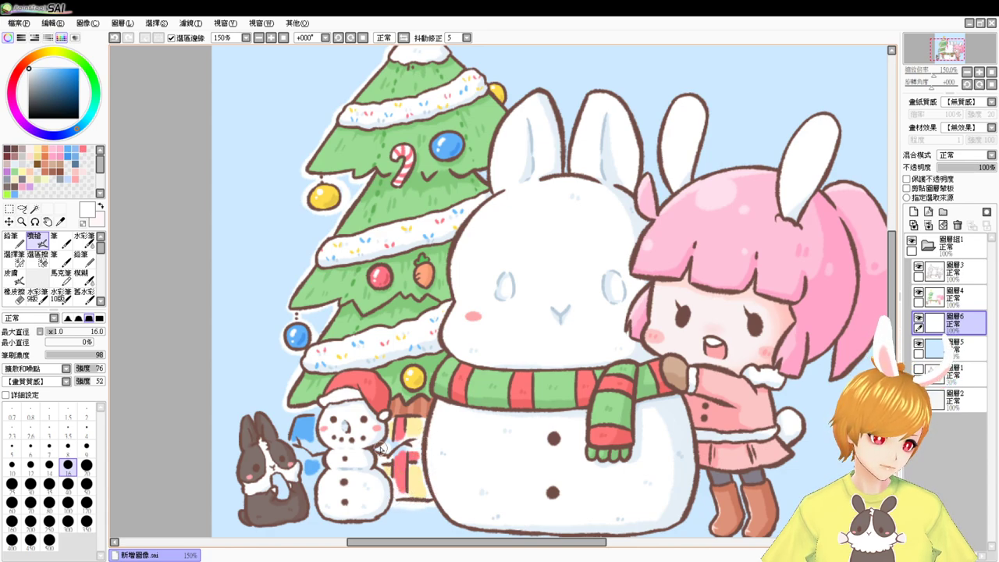
# Step: Activate colour layer 圖層4, sample the orange of the tree's carrot ornament, and reduce the airbrush to size 8
pyautogui.moveTo(421, 456); pyautogui.dragTo(441, 366)
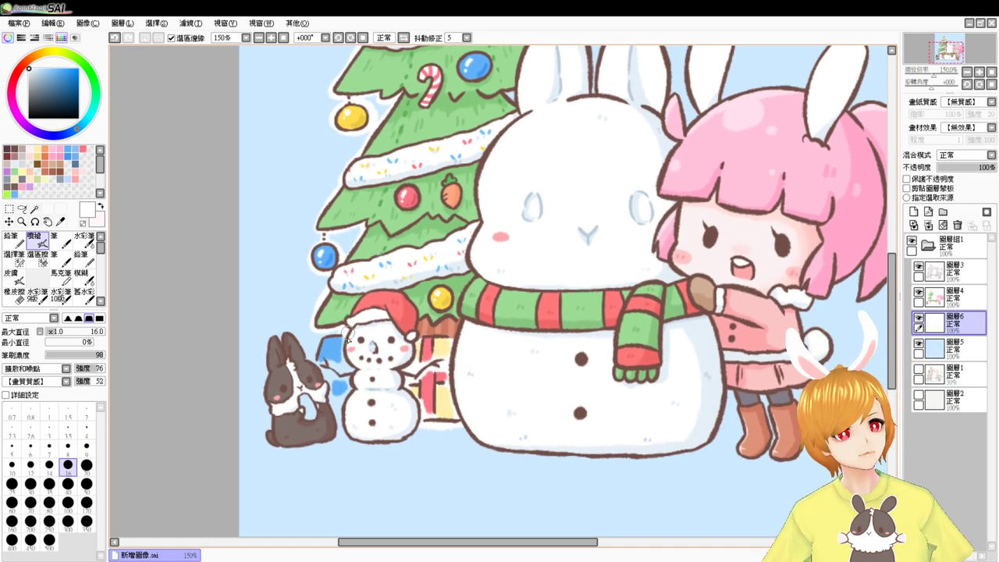
pyautogui.moveTo(340, 356)
pyautogui.mouseDown()
pyautogui.moveTo(337, 331)
pyautogui.moveTo(323, 337)
pyautogui.moveTo(320, 362)
pyautogui.mouseUp()
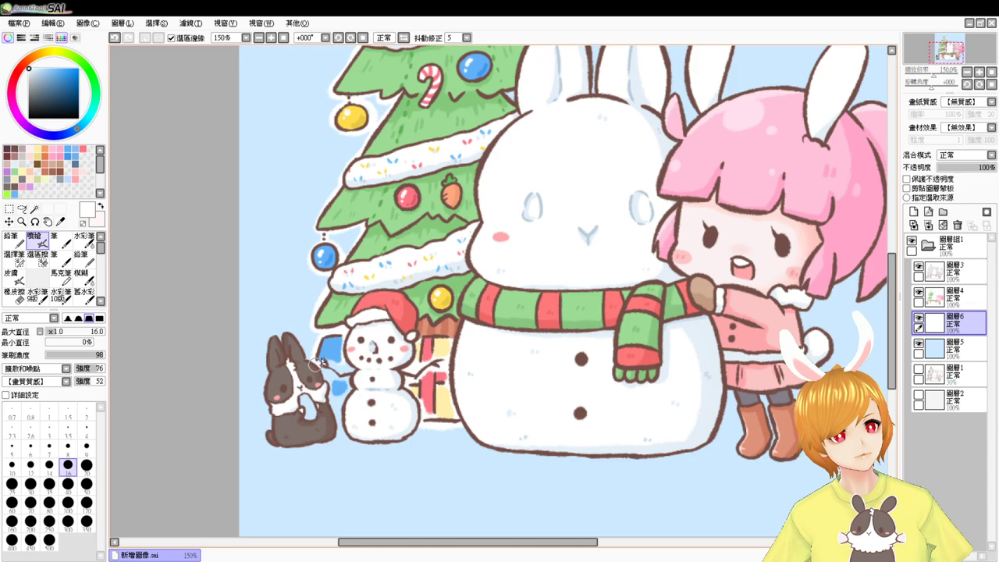
pyautogui.click(947, 300)
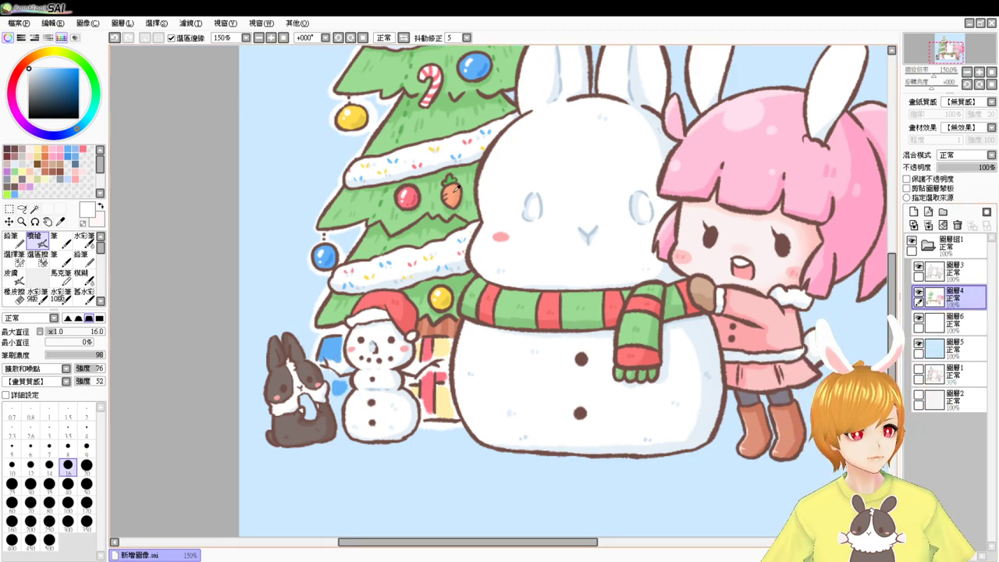
pyautogui.keyDown('alt'); pyautogui.click(452, 189); pyautogui.keyUp('alt')
pyautogui.press('[')
pyautogui.press('[')
pyautogui.press('[')
pyautogui.press('[')
pyautogui.press('[')
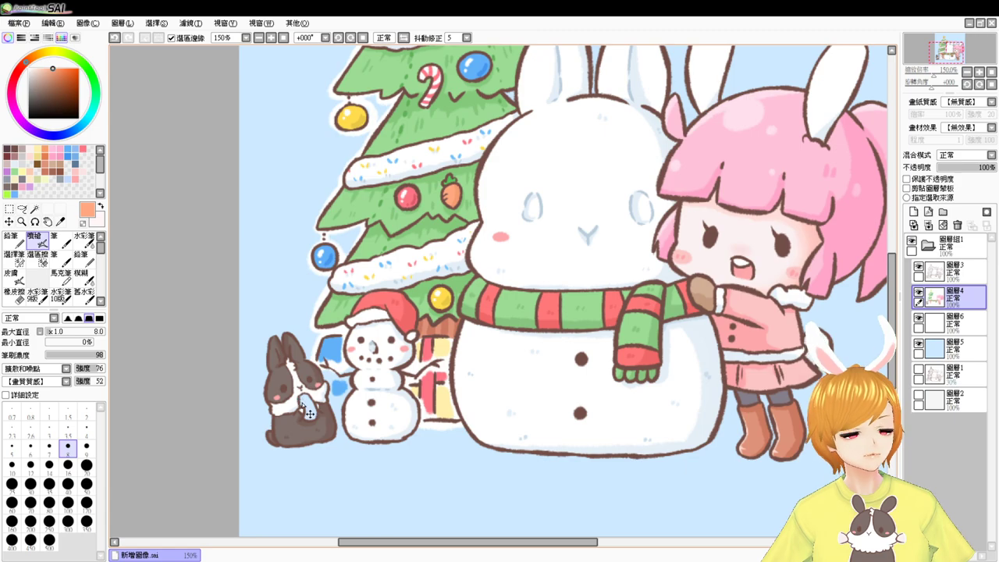
# Step: Hide the blue background layer 圖層5, select the carrot held by the dark rabbit, and paint it orange with a darker shade
pyautogui.scroll(2, 310, 414)
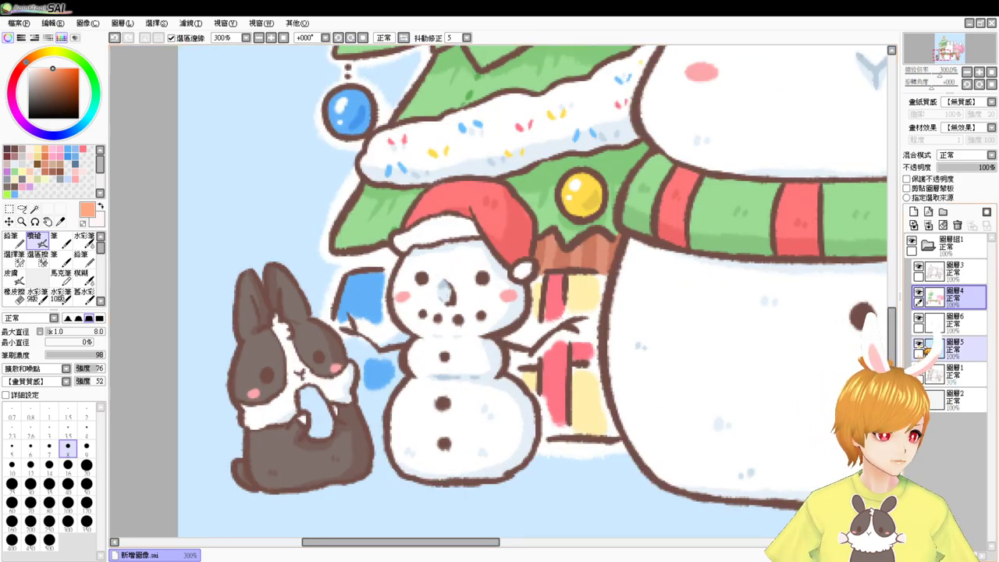
pyautogui.click(920, 345)
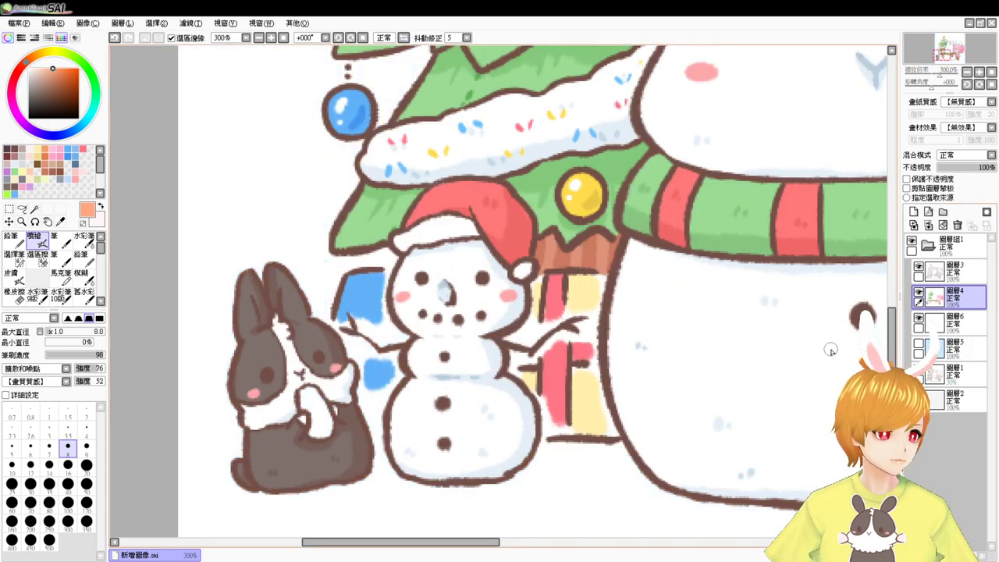
pyautogui.click(34, 210)
pyautogui.click(318, 422)
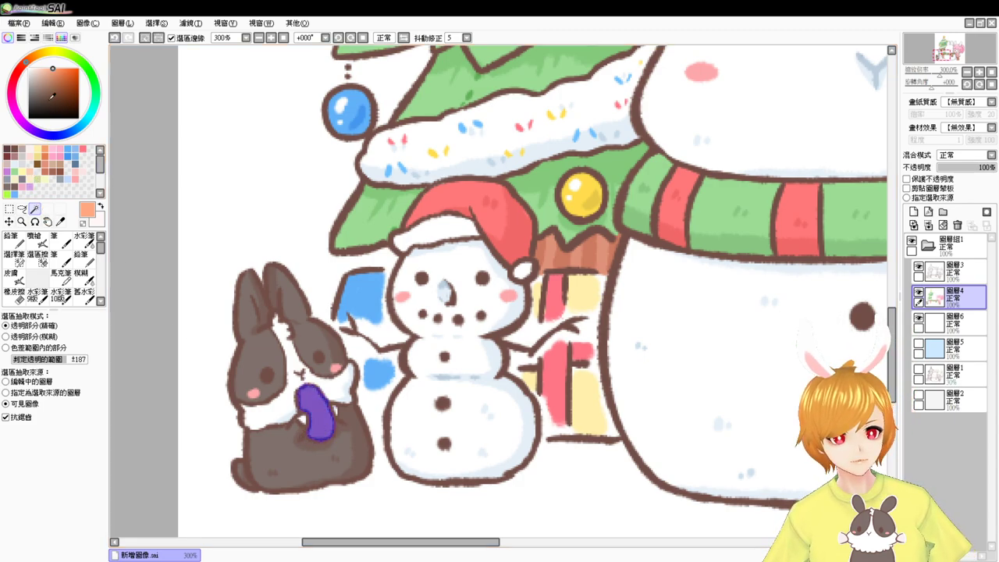
pyautogui.click(34, 236)
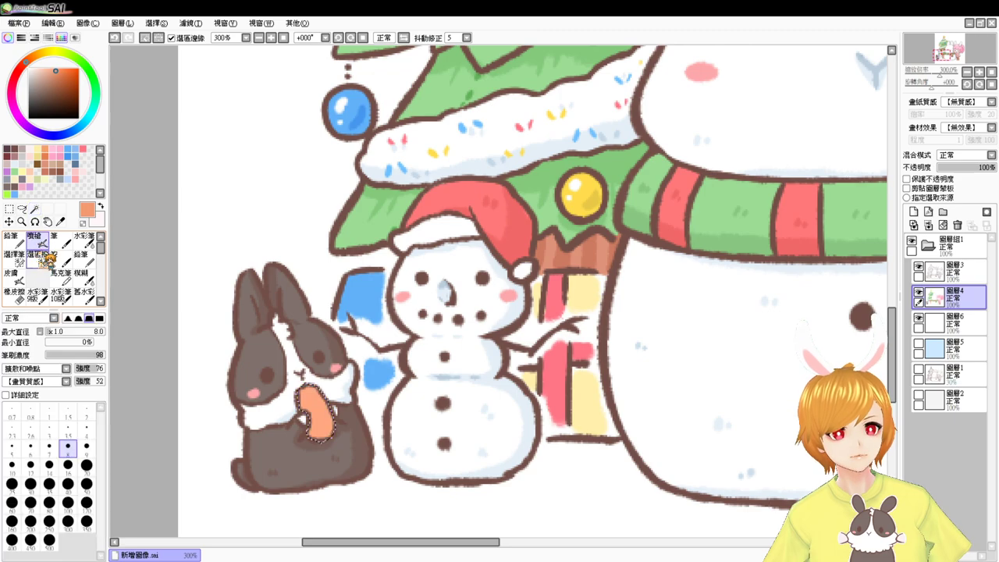
pyautogui.moveTo(319, 399); pyautogui.dragTo(323, 433)
# Step: Draw the held carrot's detail lines in dark brown on 圖層3, clear the selection, and show the blue background layer again
pyautogui.click(948, 274)
pyautogui.keyDown('alt'); pyautogui.click(320, 354); pyautogui.keyUp('alt')
pyautogui.hotkey('ctrl', 'd')
pyautogui.click(919, 345)
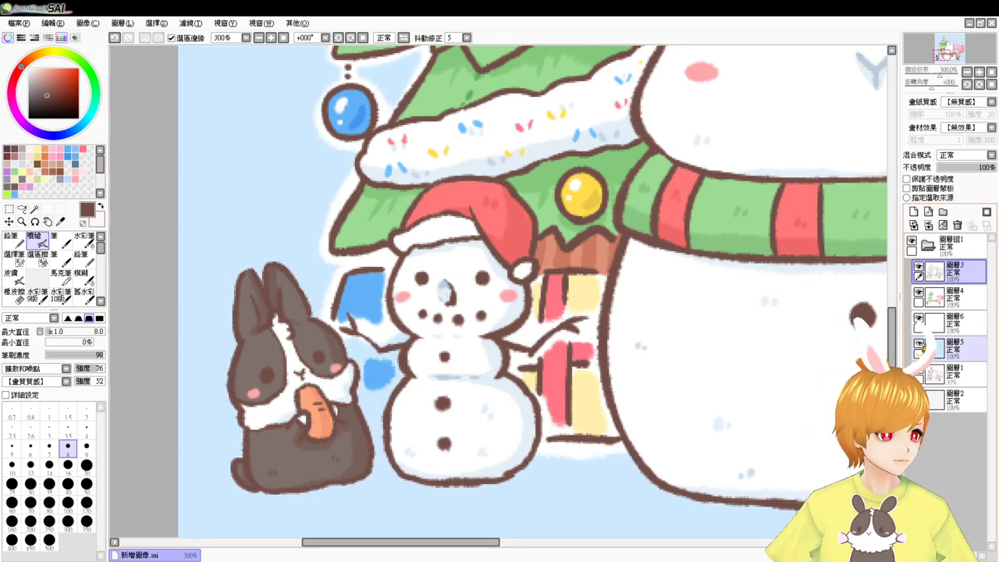
# Step: On 圖層6, paint a white outline around the dark rabbit, the small snowman and the gift base with the airbrush at size 11
pyautogui.click(949, 322)
pyautogui.keyDown('alt'); pyautogui.click(334, 212); pyautogui.keyUp('alt')
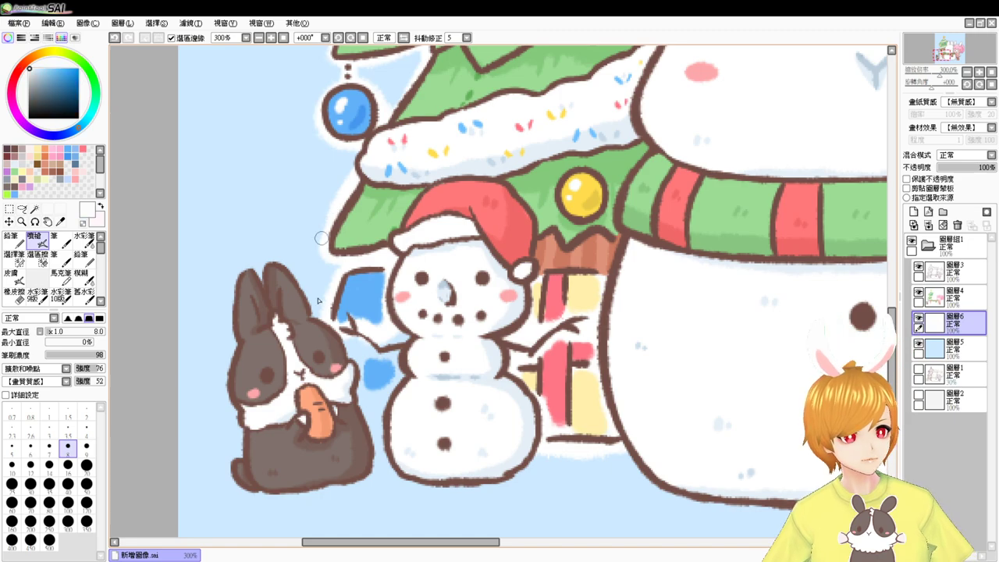
pyautogui.moveTo(315, 254); pyautogui.dragTo(322, 255)
pyautogui.moveTo(266, 268)
pyautogui.mouseDown()
pyautogui.moveTo(290, 275)
pyautogui.moveTo(316, 312)
pyautogui.mouseUp()
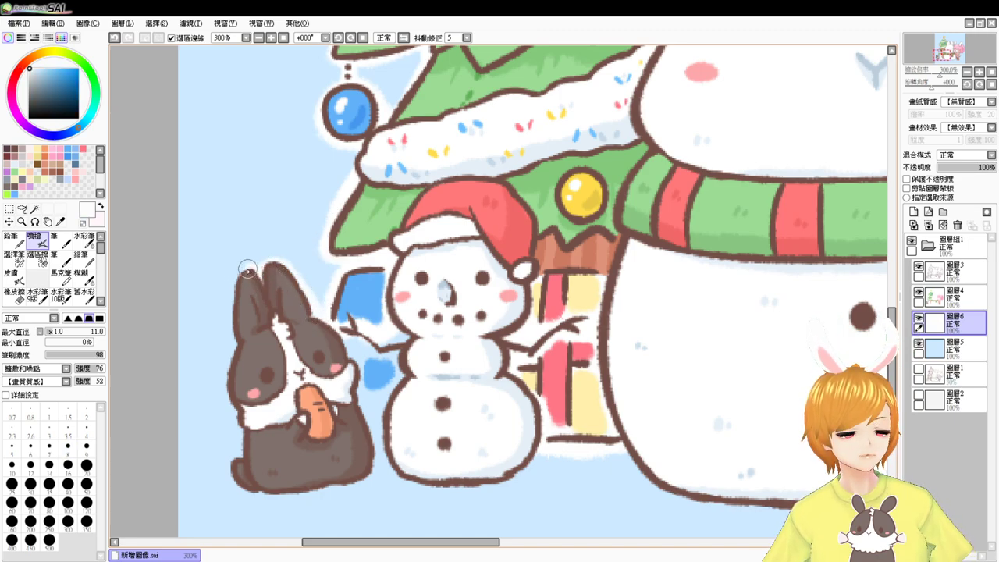
pyautogui.moveTo(246, 265)
pyautogui.mouseDown()
pyautogui.moveTo(241, 354)
pyautogui.moveTo(232, 370)
pyautogui.moveTo(237, 347)
pyautogui.moveTo(230, 380)
pyautogui.moveTo(251, 435)
pyautogui.moveTo(244, 466)
pyautogui.moveTo(244, 451)
pyautogui.moveTo(229, 473)
pyautogui.moveTo(268, 492)
pyautogui.moveTo(345, 481)
pyautogui.moveTo(252, 495)
pyautogui.moveTo(289, 499)
pyautogui.moveTo(369, 480)
pyautogui.moveTo(362, 287)
pyautogui.moveTo(332, 355)
pyautogui.moveTo(348, 360)
pyautogui.moveTo(404, 325)
pyautogui.moveTo(398, 360)
pyautogui.moveTo(358, 416)
pyautogui.moveTo(406, 396)
pyautogui.moveTo(371, 458)
pyautogui.moveTo(390, 449)
pyautogui.moveTo(442, 471)
pyautogui.moveTo(428, 447)
pyautogui.moveTo(400, 470)
pyautogui.moveTo(364, 475)
pyautogui.moveTo(489, 483)
pyautogui.moveTo(512, 478)
pyautogui.moveTo(550, 437)
pyautogui.mouseUp()
pyautogui.moveTo(631, 422); pyautogui.dragTo(508, 346)
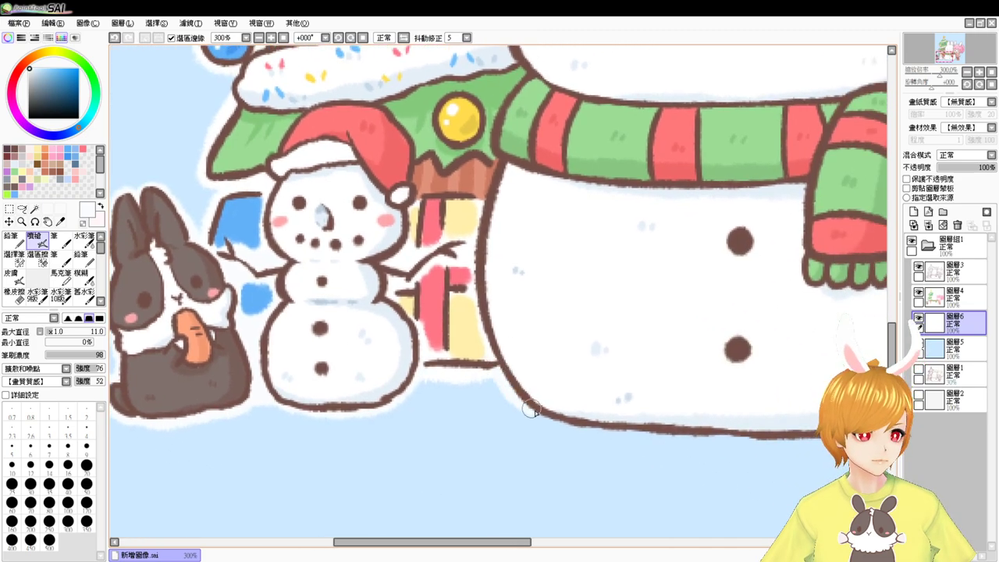
pyautogui.click(270, 38)
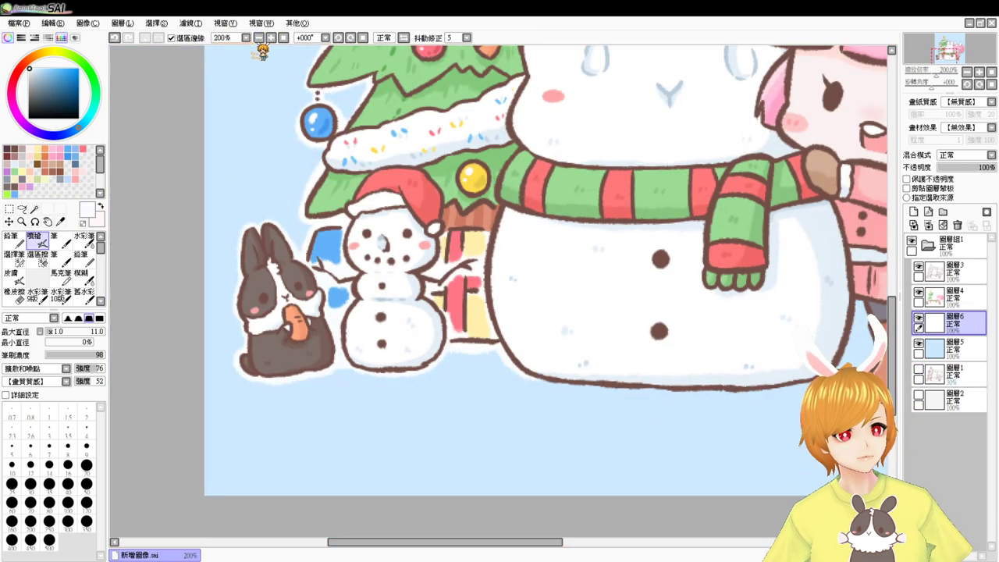
pyautogui.press('e')
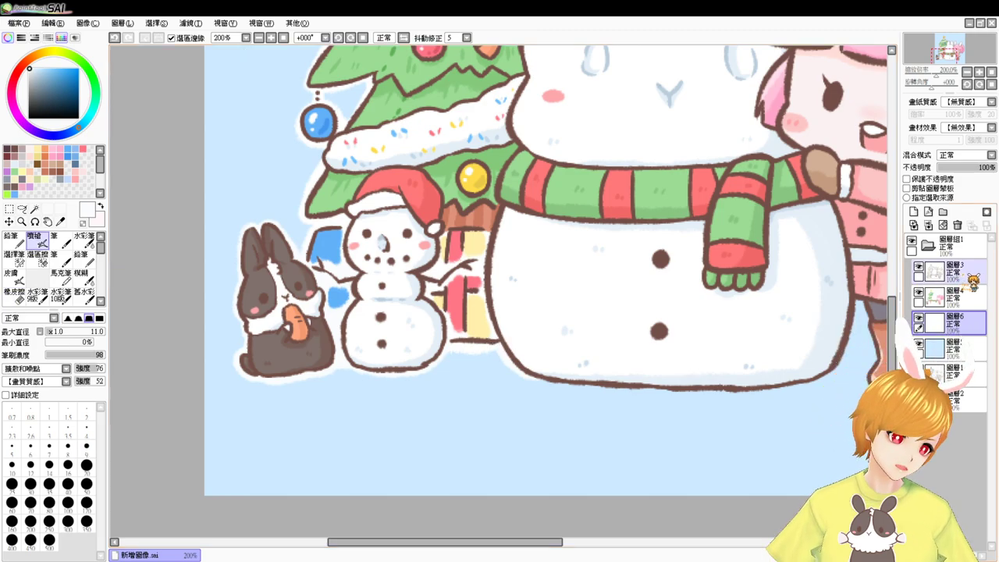
pyautogui.click(970, 276)
pyautogui.press('e')
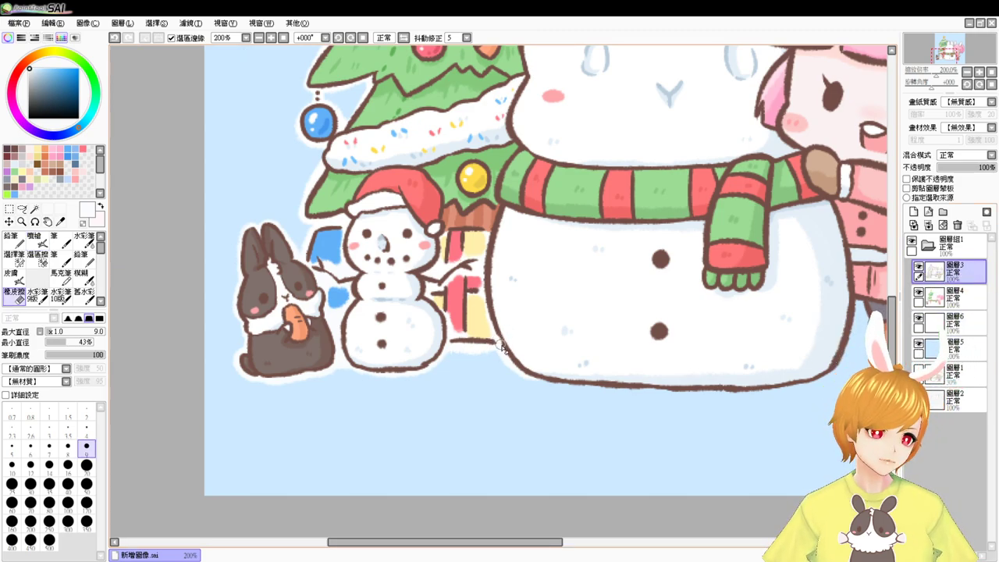
pyautogui.press('v')
pyautogui.moveTo(566, 222); pyautogui.dragTo(552, 294)
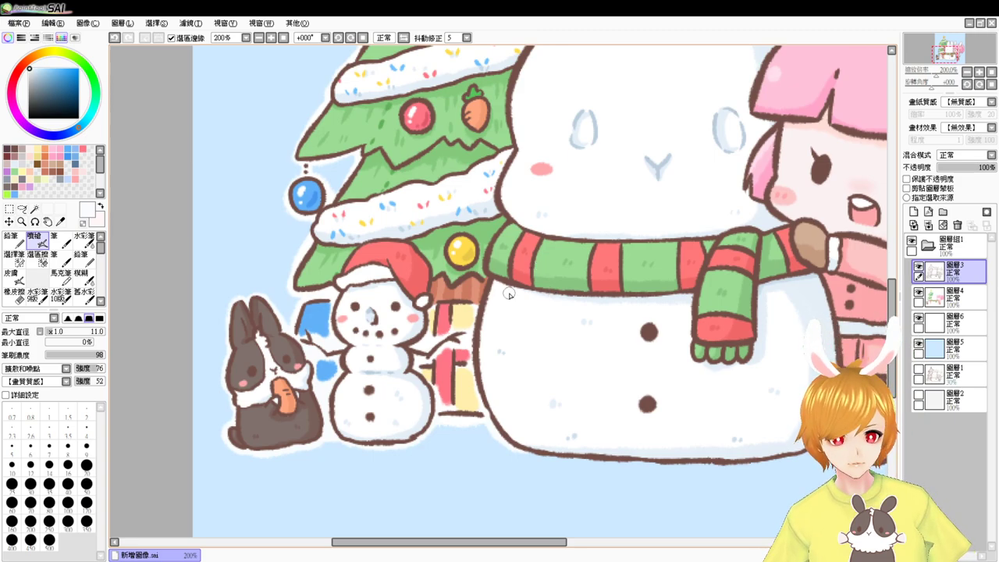
pyautogui.click(955, 323)
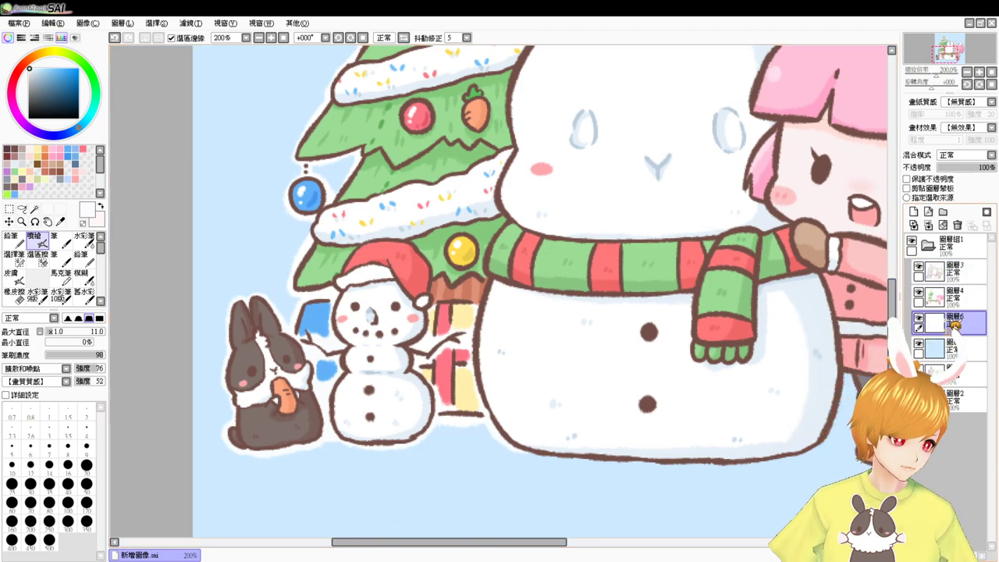
pyautogui.hotkey('ctrl', 'z')
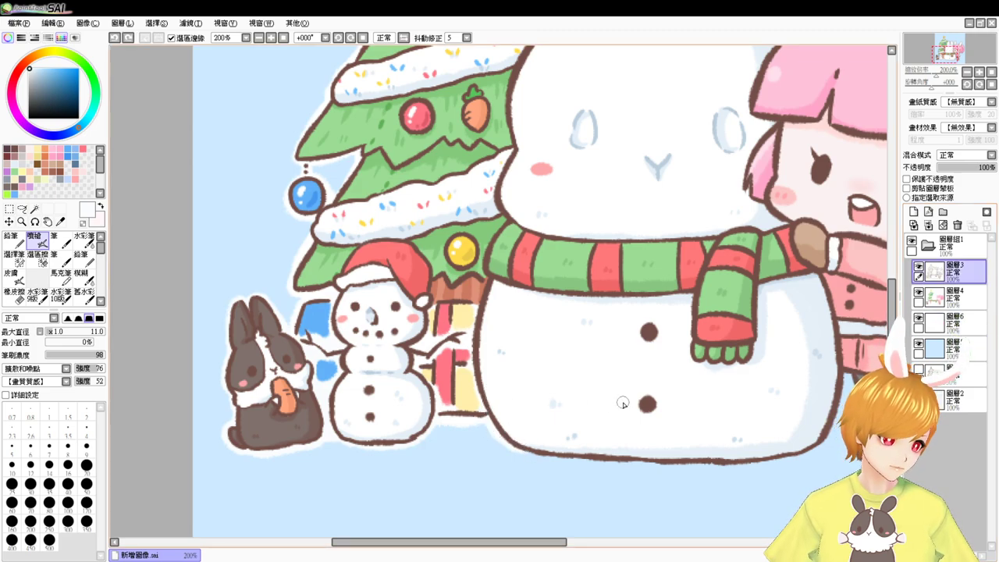
# Step: On 圖層6, paint the white outline along the bottom edge of the large rabbit snowman with the airbrush at size 13
pyautogui.click(966, 328)
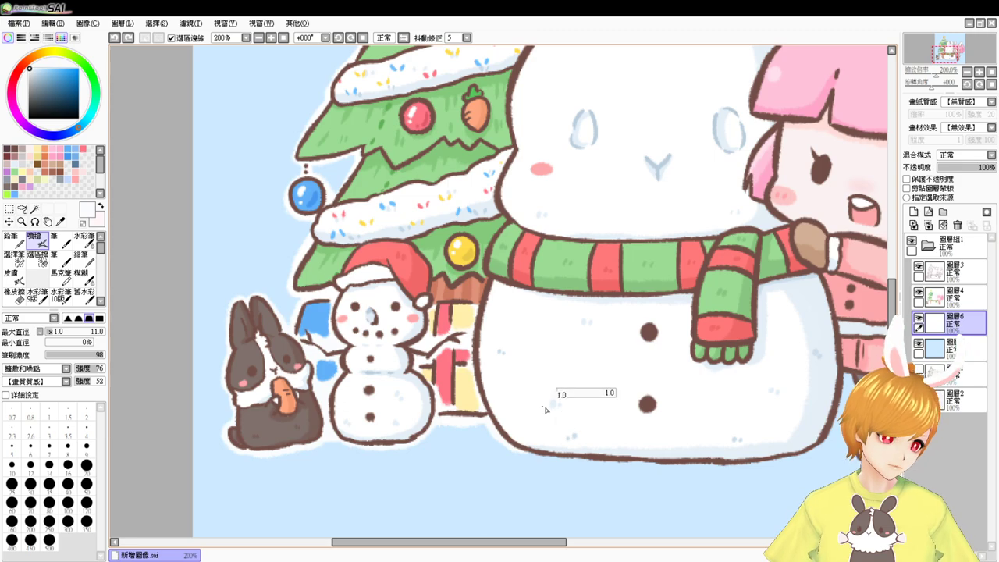
pyautogui.moveTo(514, 114); pyautogui.dragTo(523, 211)
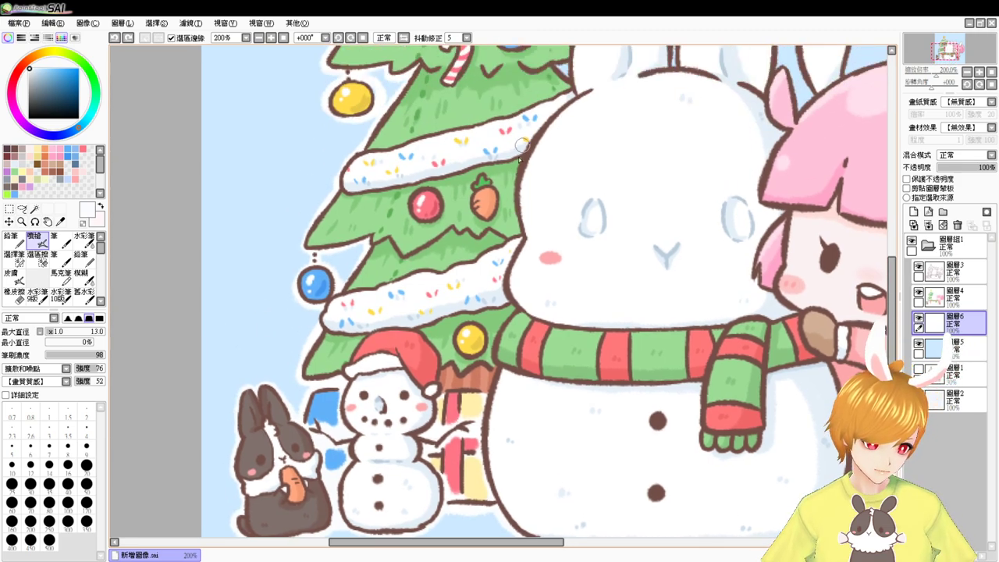
pyautogui.moveTo(620, 454); pyautogui.dragTo(551, 379)
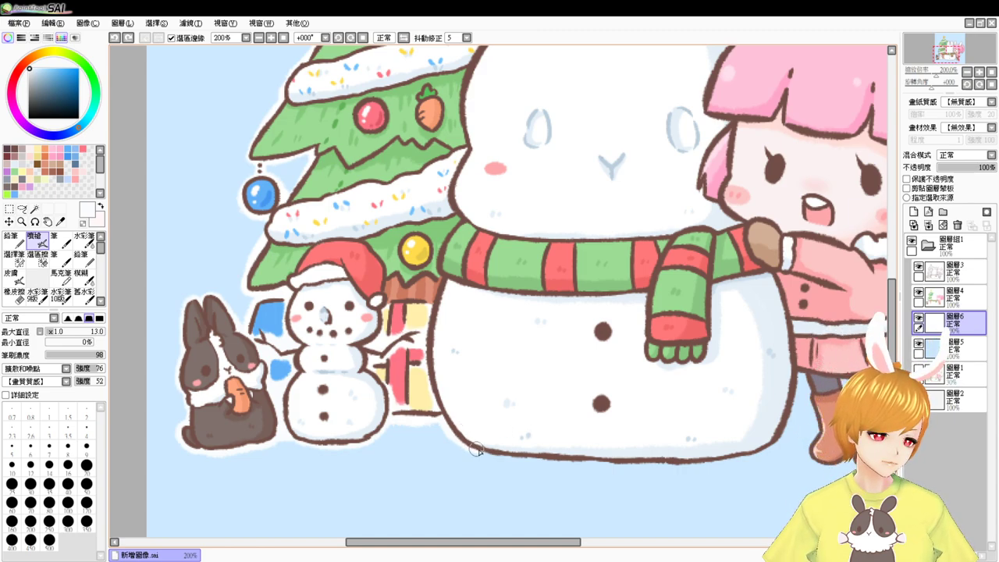
pyautogui.moveTo(476, 451)
pyautogui.mouseDown()
pyautogui.moveTo(671, 459)
pyautogui.moveTo(563, 461)
pyautogui.moveTo(625, 466)
pyautogui.moveTo(771, 451)
pyautogui.mouseUp()
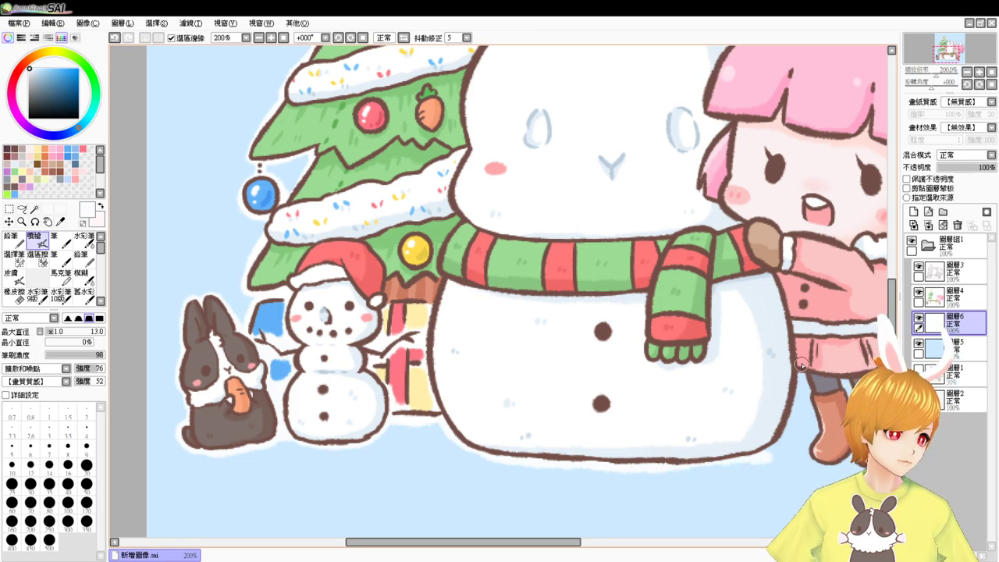
# Step: Paint the white outline around the girl's brown boots and up the back of her leg
pyautogui.moveTo(795, 402)
pyautogui.mouseDown()
pyautogui.moveTo(813, 436)
pyautogui.moveTo(727, 423)
pyautogui.moveTo(649, 393)
pyautogui.mouseUp()
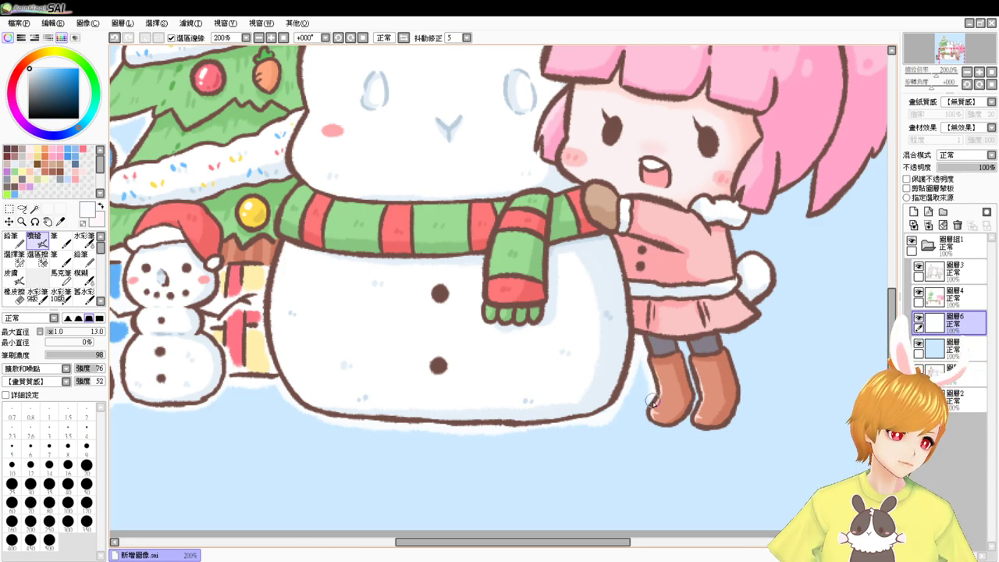
pyautogui.moveTo(644, 422); pyautogui.dragTo(699, 424)
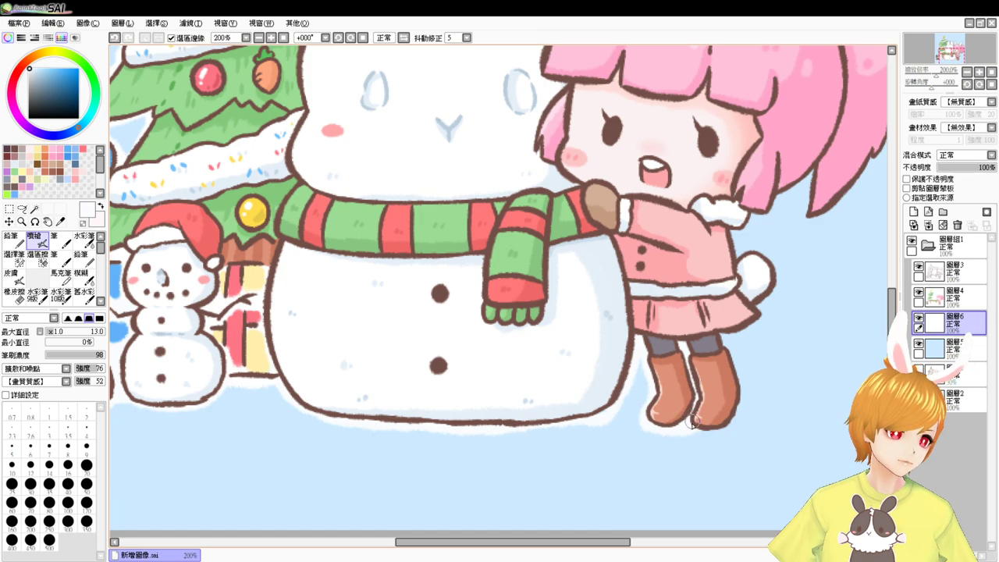
pyautogui.moveTo(691, 422)
pyautogui.mouseDown()
pyautogui.moveTo(716, 428)
pyautogui.moveTo(739, 416)
pyautogui.moveTo(743, 383)
pyautogui.moveTo(728, 344)
pyautogui.mouseUp()
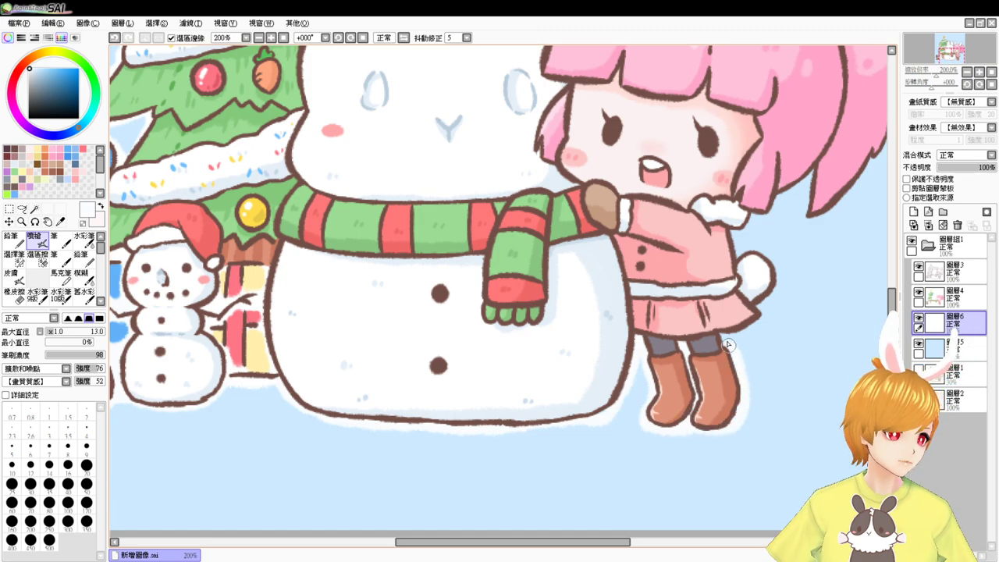
# Step: Paint the white outline under the girl's ponytail and down her fur collar, coat back, tail and skirt
pyautogui.moveTo(792, 250); pyautogui.dragTo(638, 314)
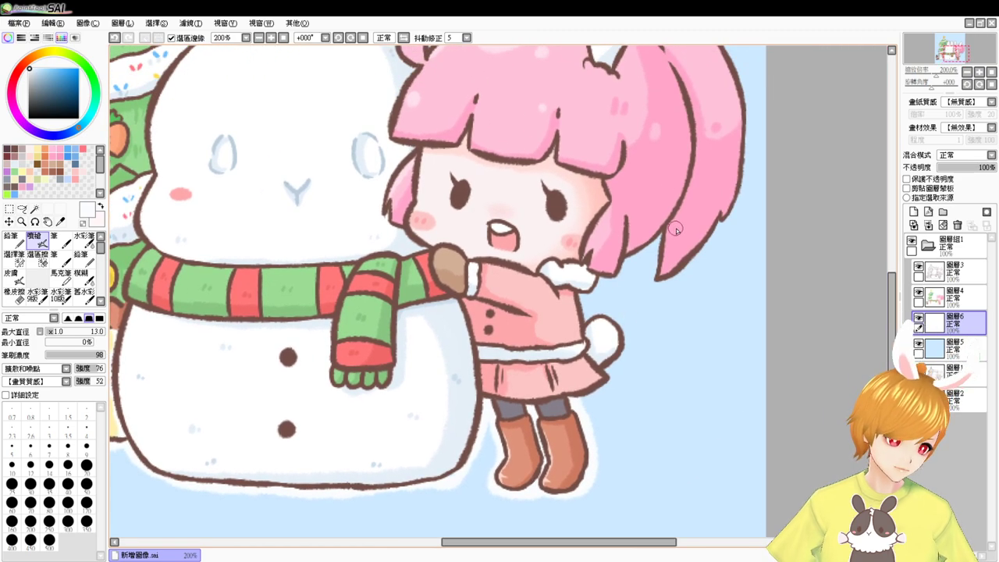
pyautogui.moveTo(662, 233); pyautogui.dragTo(575, 293)
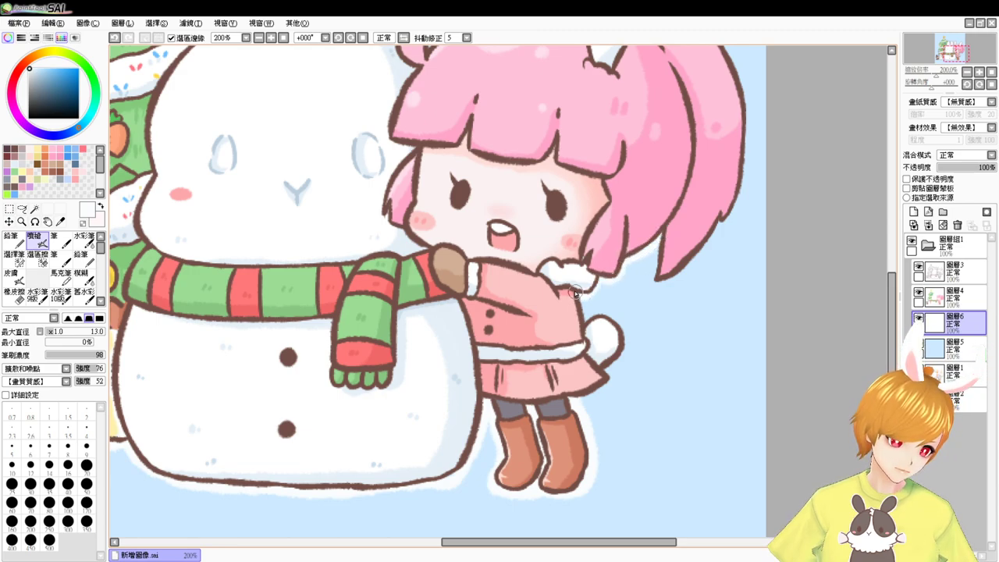
pyautogui.keyDown('alt'); pyautogui.click(604, 234); pyautogui.keyUp('alt')
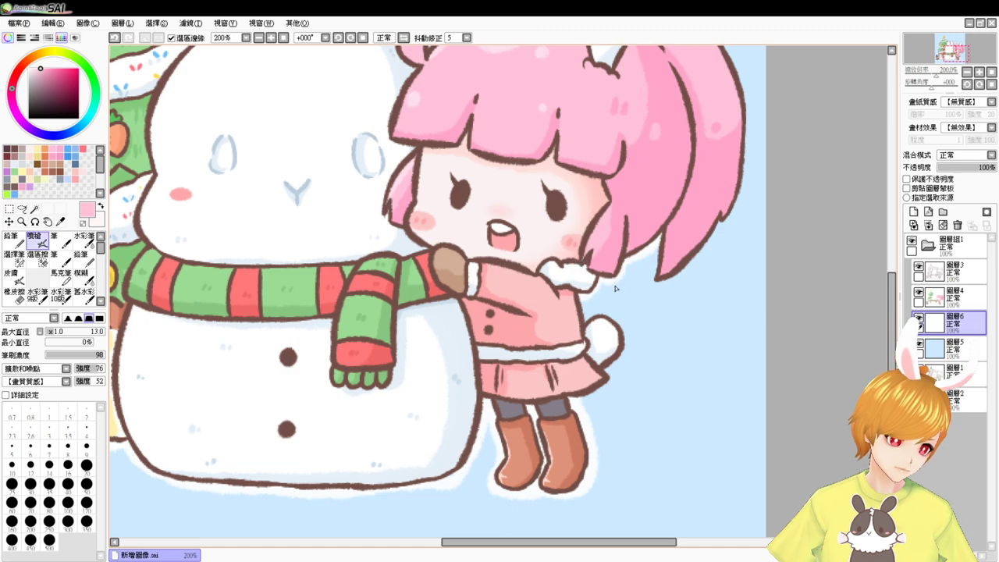
pyautogui.keyDown('alt'); pyautogui.click(602, 329); pyautogui.keyUp('alt')
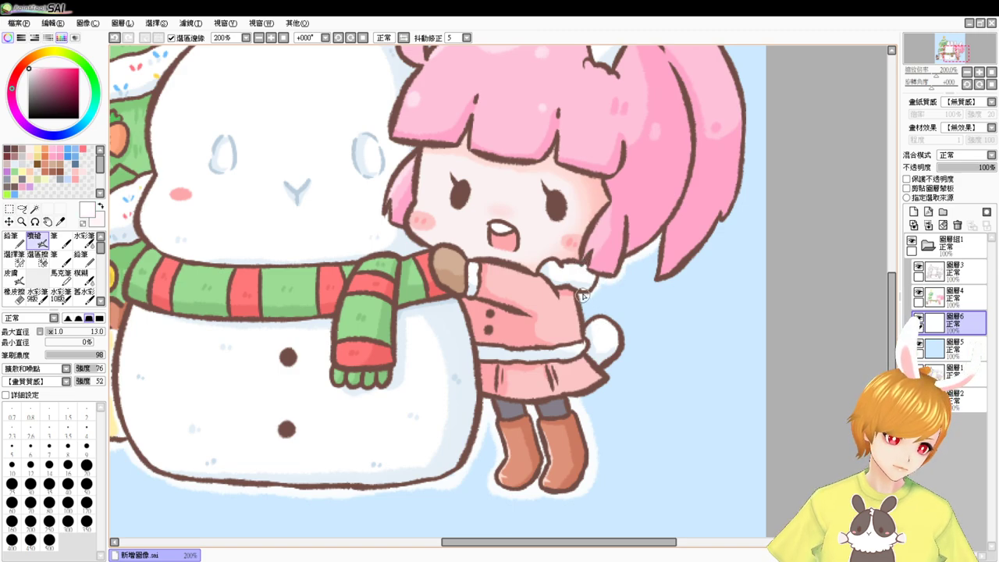
pyautogui.moveTo(593, 319)
pyautogui.mouseDown()
pyautogui.moveTo(620, 327)
pyautogui.moveTo(600, 394)
pyautogui.moveTo(607, 368)
pyautogui.moveTo(612, 379)
pyautogui.moveTo(572, 399)
pyautogui.mouseUp()
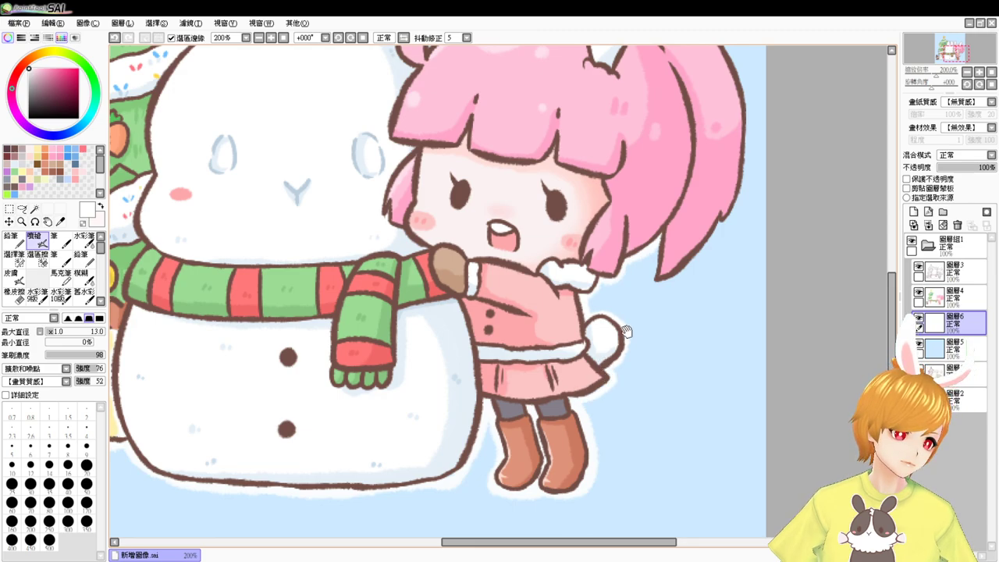
# Step: Continue the white outline along the outer edge of the girl's pink ponytail
pyautogui.moveTo(628, 330); pyautogui.dragTo(494, 413)
pyautogui.moveTo(520, 314)
pyautogui.mouseDown()
pyautogui.moveTo(514, 371)
pyautogui.moveTo(534, 363)
pyautogui.moveTo(578, 306)
pyautogui.mouseUp()
pyautogui.moveTo(598, 238); pyautogui.dragTo(551, 344)
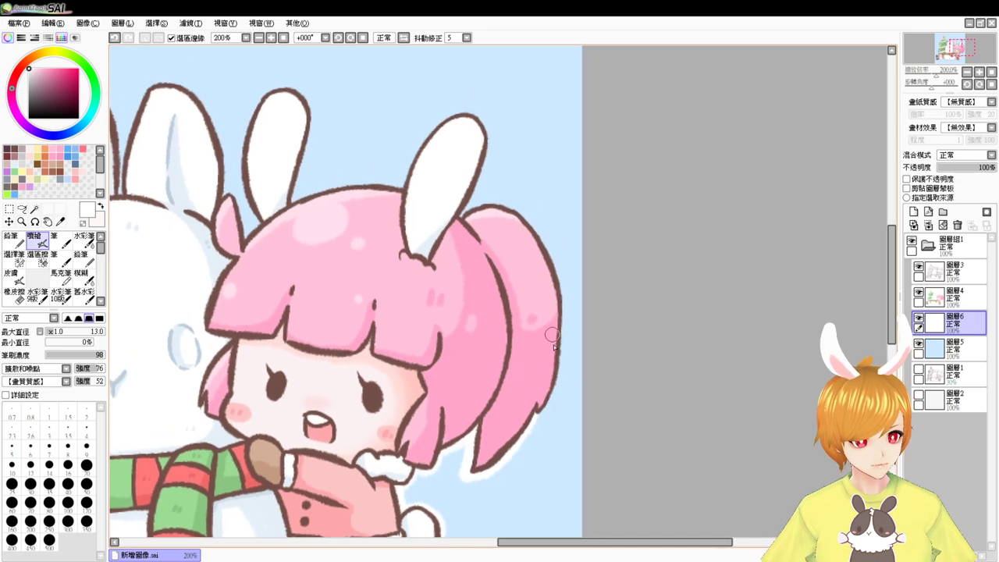
pyautogui.moveTo(552, 288)
pyautogui.mouseDown()
pyautogui.moveTo(562, 332)
pyautogui.moveTo(552, 387)
pyautogui.moveTo(531, 400)
pyautogui.mouseUp()
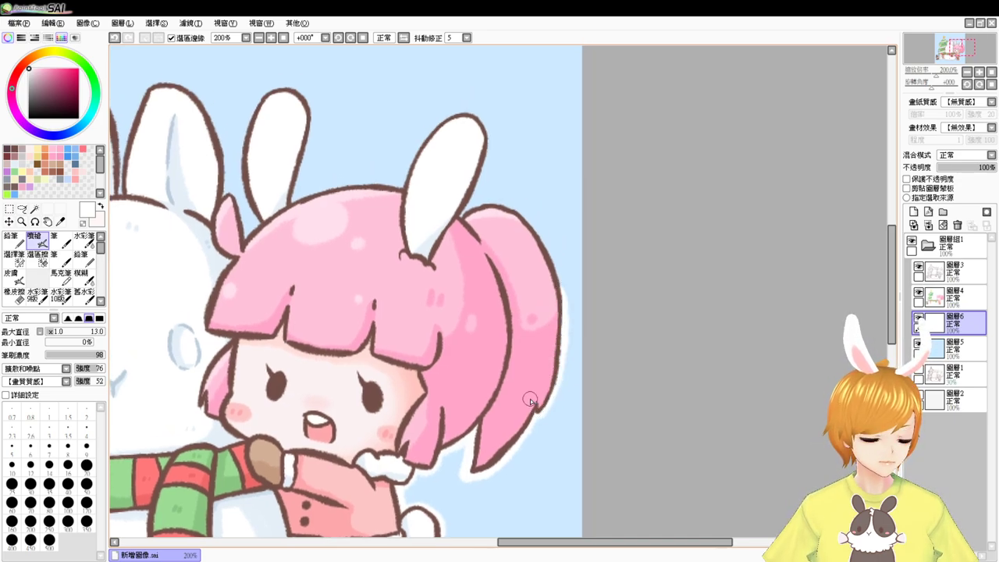
# Step: Paint the white outline around the girl's rabbit ear nearest the ponytail and across the top of her head
pyautogui.moveTo(459, 220)
pyautogui.mouseDown()
pyautogui.moveTo(504, 206)
pyautogui.moveTo(539, 234)
pyautogui.moveTo(556, 273)
pyautogui.moveTo(559, 309)
pyautogui.moveTo(523, 383)
pyautogui.mouseUp()
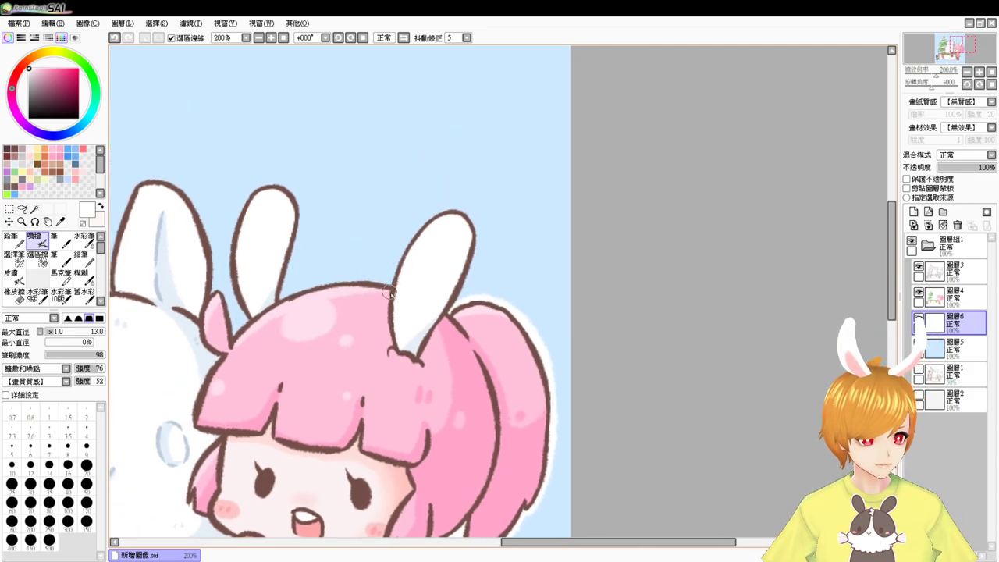
pyautogui.moveTo(391, 293)
pyautogui.mouseDown()
pyautogui.moveTo(429, 217)
pyautogui.moveTo(469, 217)
pyautogui.moveTo(467, 271)
pyautogui.moveTo(446, 309)
pyautogui.moveTo(417, 308)
pyautogui.mouseUp()
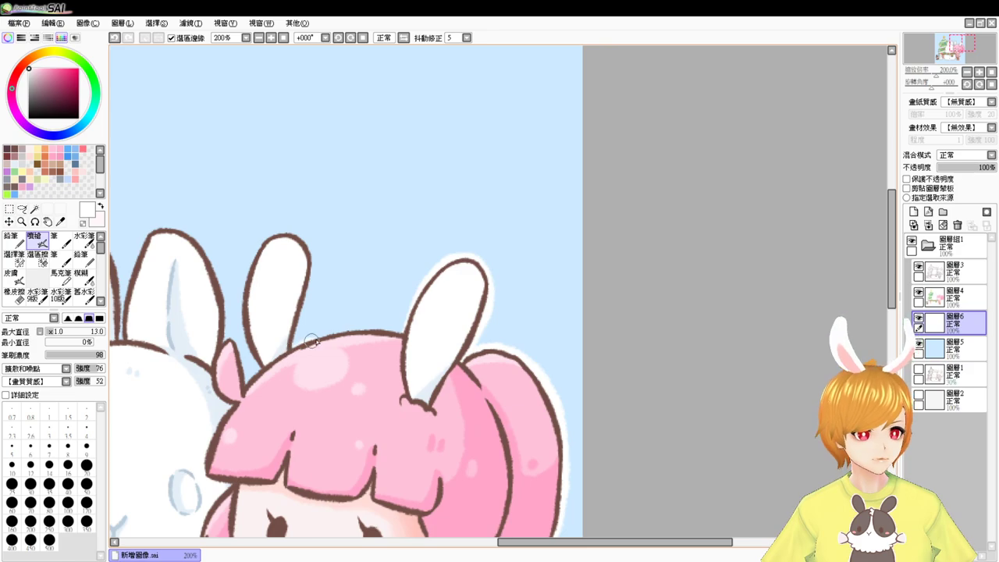
pyautogui.moveTo(310, 341)
pyautogui.mouseDown()
pyautogui.moveTo(408, 339)
pyautogui.moveTo(381, 334)
pyautogui.mouseUp()
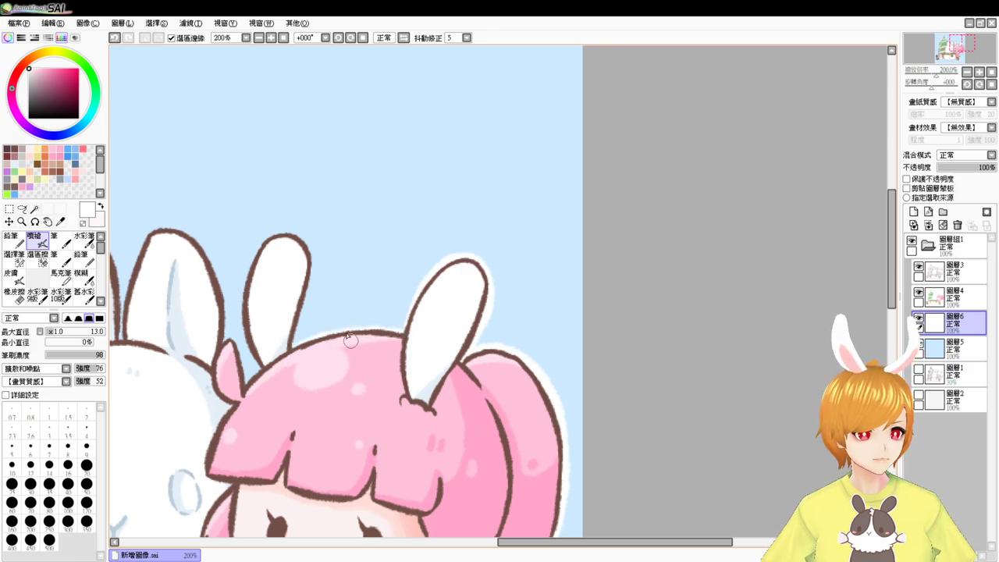
# Step: Paint the white outline along the top of the girl's head and around her rabbit ear nearest the snowman
pyautogui.moveTo(254, 353)
pyautogui.mouseDown()
pyautogui.moveTo(238, 311)
pyautogui.moveTo(242, 252)
pyautogui.moveTo(292, 230)
pyautogui.moveTo(312, 265)
pyautogui.moveTo(291, 349)
pyautogui.moveTo(298, 321)
pyautogui.mouseUp()
pyautogui.moveTo(233, 300)
pyautogui.mouseDown()
pyautogui.moveTo(258, 338)
pyautogui.moveTo(274, 315)
pyautogui.moveTo(250, 341)
pyautogui.moveTo(273, 323)
pyautogui.mouseUp()
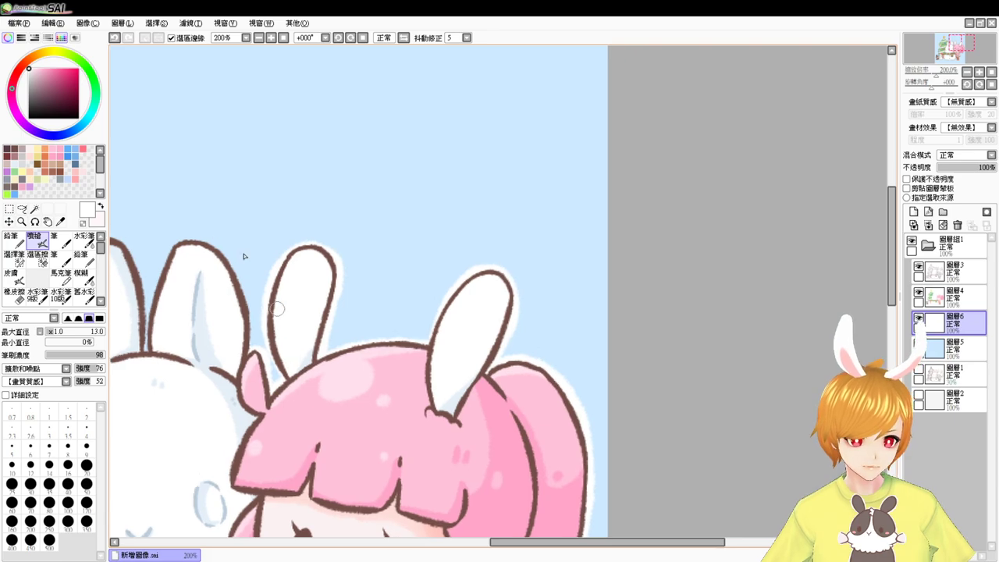
pyautogui.moveTo(245, 257); pyautogui.dragTo(319, 261)
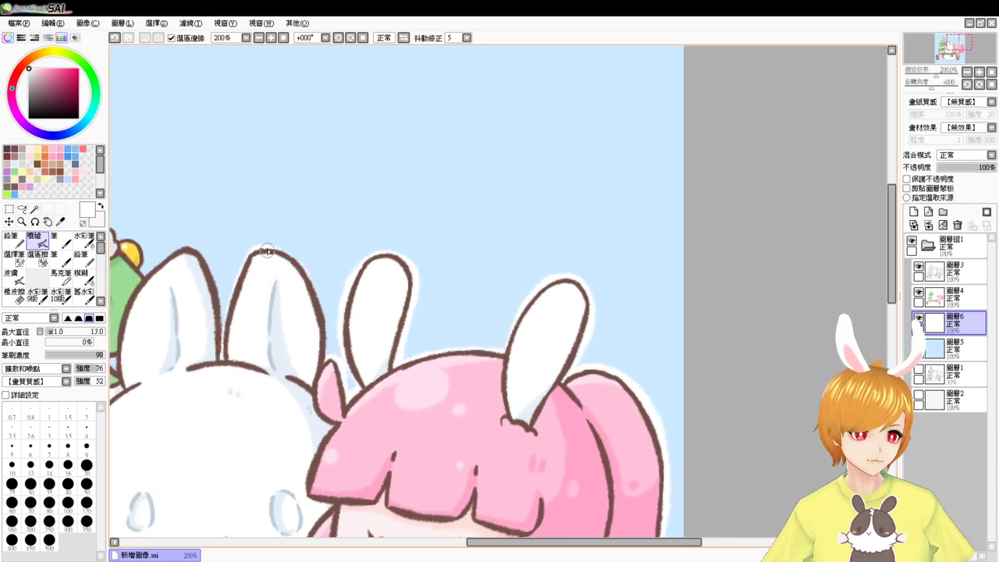
# Step: Paint the white outline around both ears of the rabbit-shaped snowman where they meet the blue background
pyautogui.moveTo(271, 248)
pyautogui.mouseDown()
pyautogui.moveTo(294, 259)
pyautogui.moveTo(317, 296)
pyautogui.moveTo(322, 357)
pyautogui.moveTo(289, 333)
pyautogui.moveTo(383, 331)
pyautogui.mouseUp()
pyautogui.moveTo(247, 270)
pyautogui.mouseDown()
pyautogui.moveTo(275, 250)
pyautogui.moveTo(298, 257)
pyautogui.moveTo(316, 305)
pyautogui.moveTo(316, 356)
pyautogui.mouseUp()
pyautogui.moveTo(270, 291); pyautogui.dragTo(371, 237)
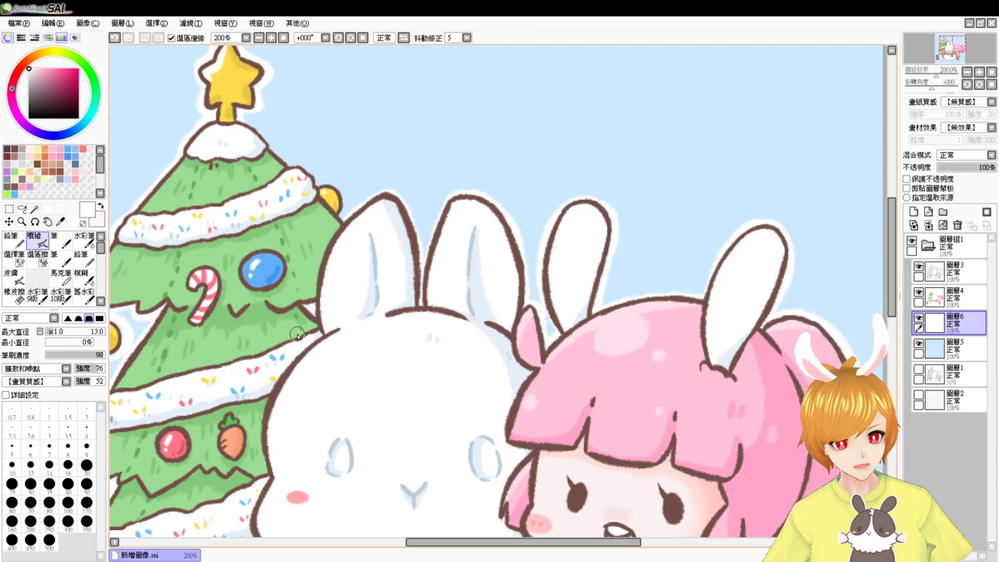
pyautogui.moveTo(393, 216); pyautogui.dragTo(439, 242)
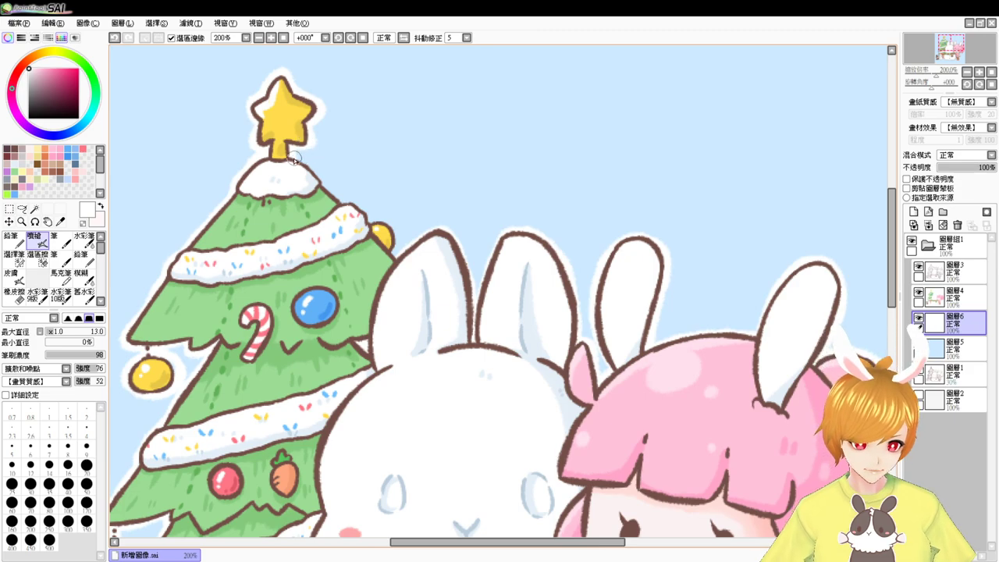
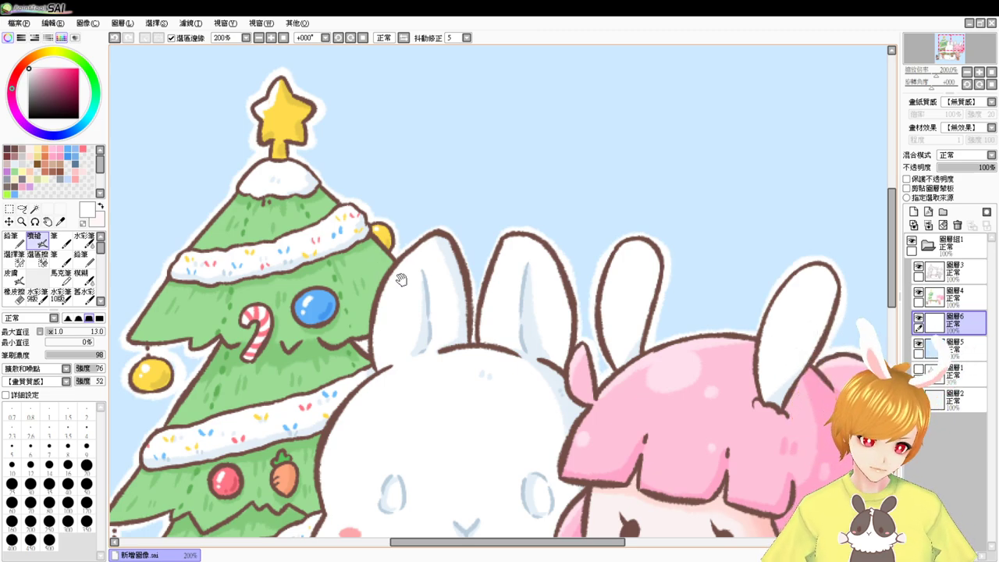
# Step: Add a new layer directly above the line art layer 圖層3
pyautogui.moveTo(395, 314); pyautogui.dragTo(470, 199)
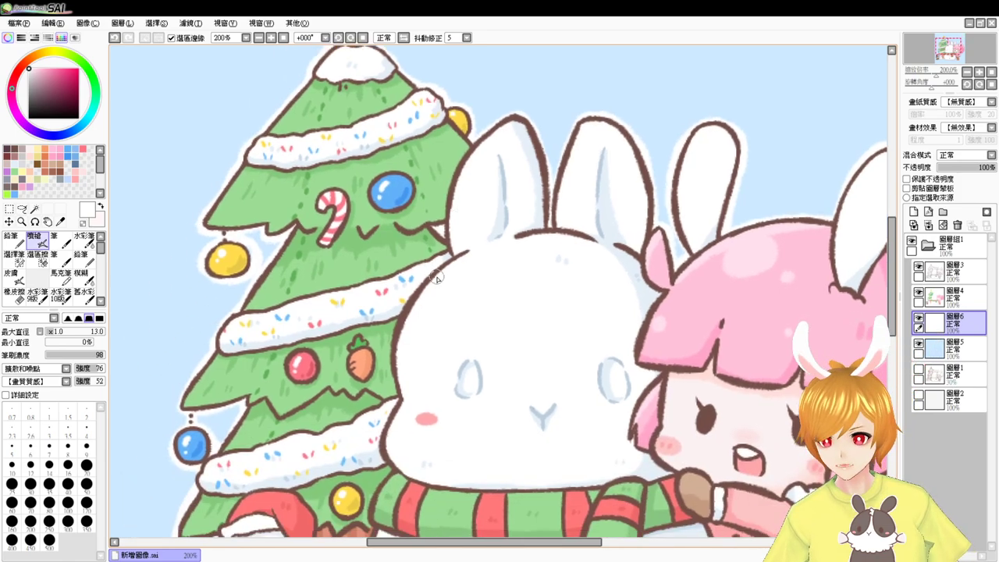
pyautogui.click(259, 37)
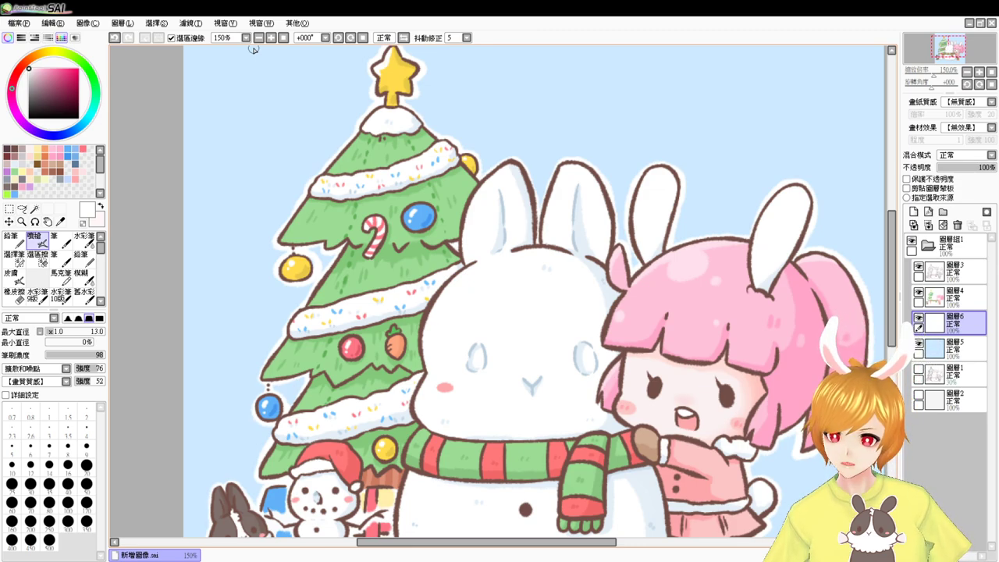
pyautogui.moveTo(460, 273)
pyautogui.mouseDown()
pyautogui.moveTo(455, 222)
pyautogui.moveTo(477, 203)
pyautogui.mouseUp()
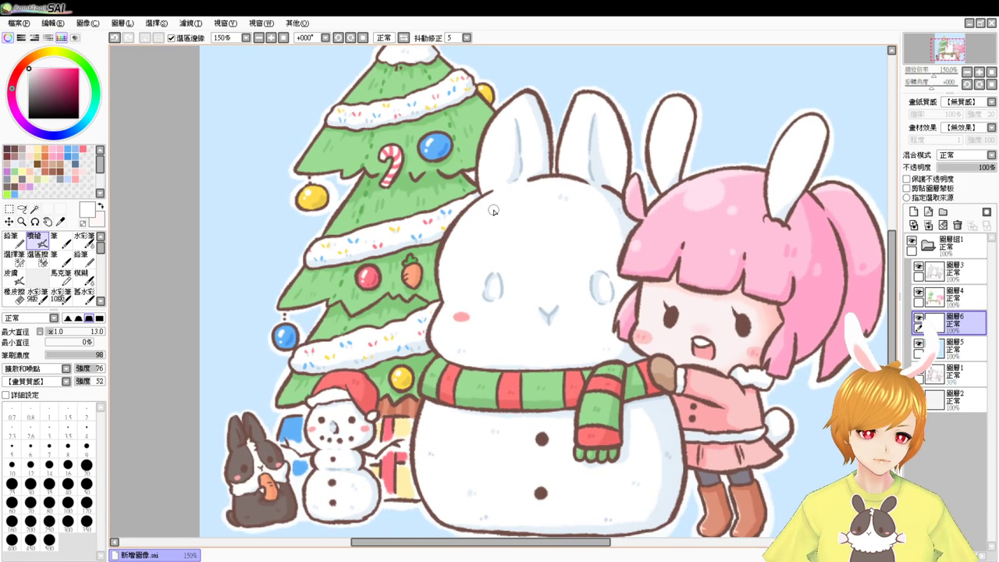
pyautogui.click(968, 275)
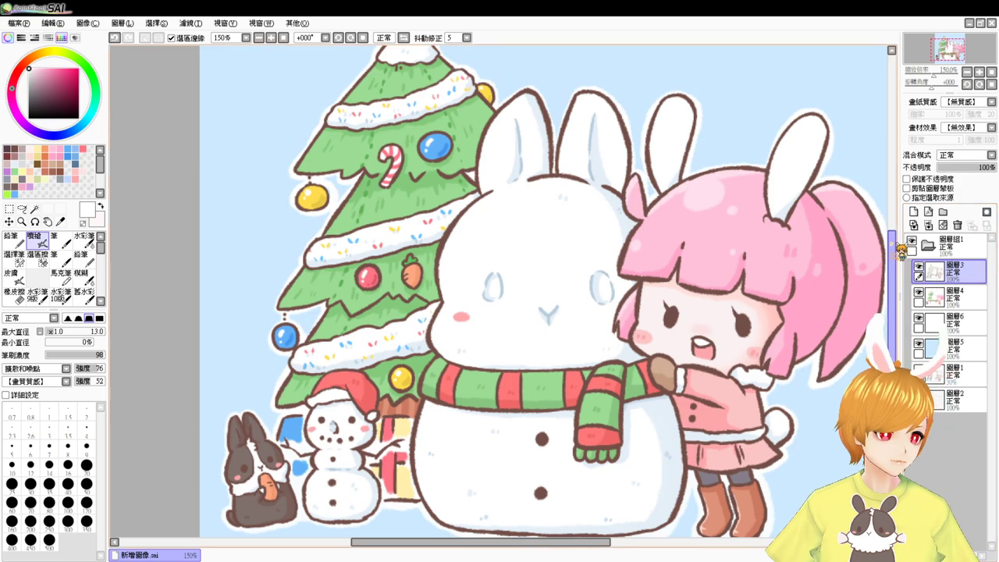
pyautogui.moveTo(544, 170); pyautogui.dragTo(552, 218)
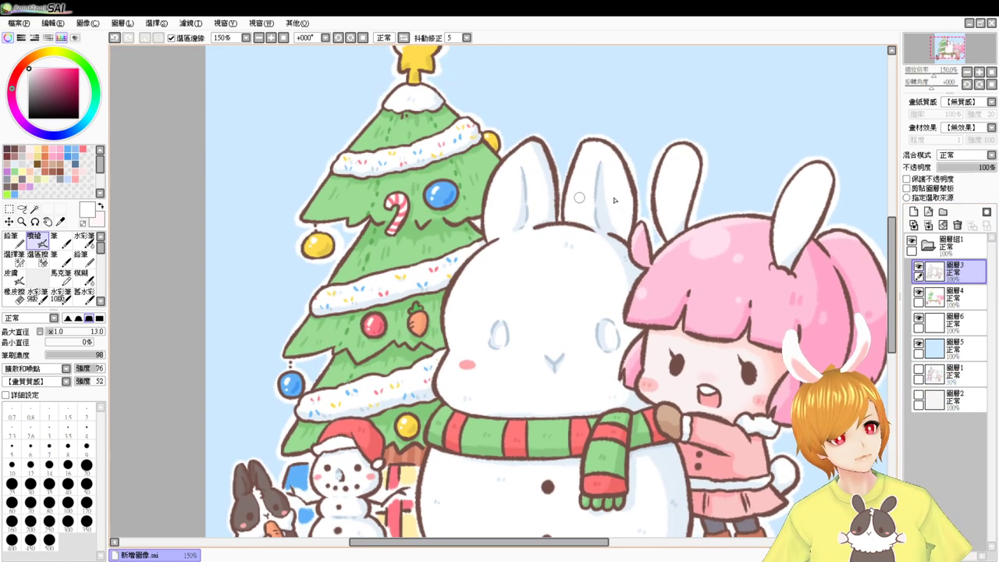
pyautogui.click(914, 211)
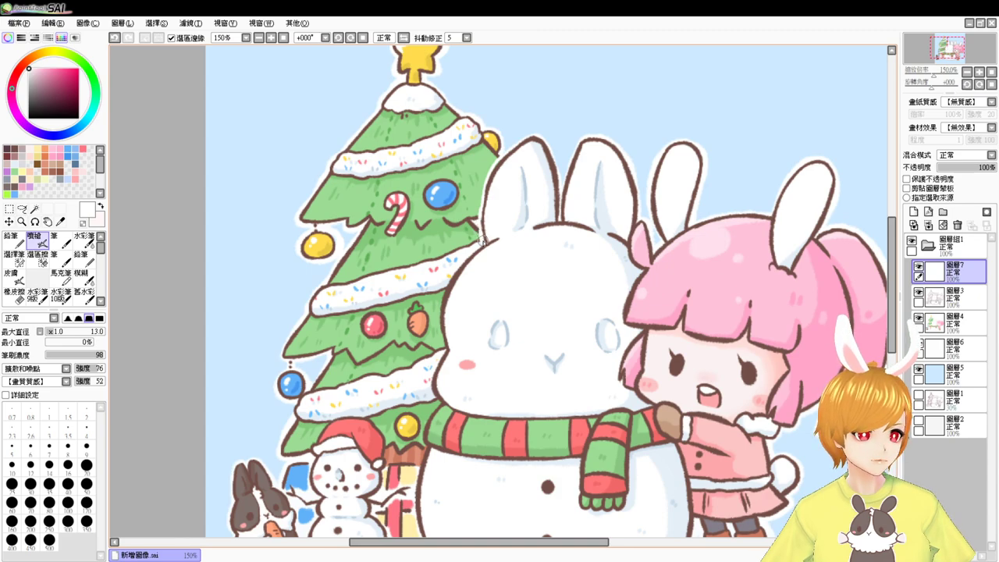
# Step: Paint the white outline along the rabbit snowman's head where it overlaps the Christmas tree, and undo the last two strokes
pyautogui.scroll(3, 478, 335)
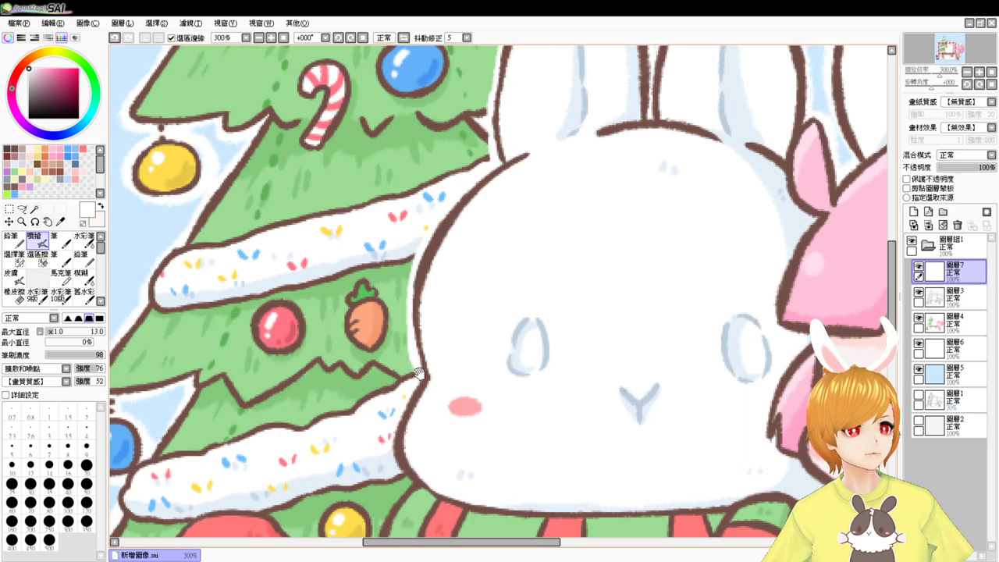
pyautogui.moveTo(478, 413); pyautogui.dragTo(502, 341)
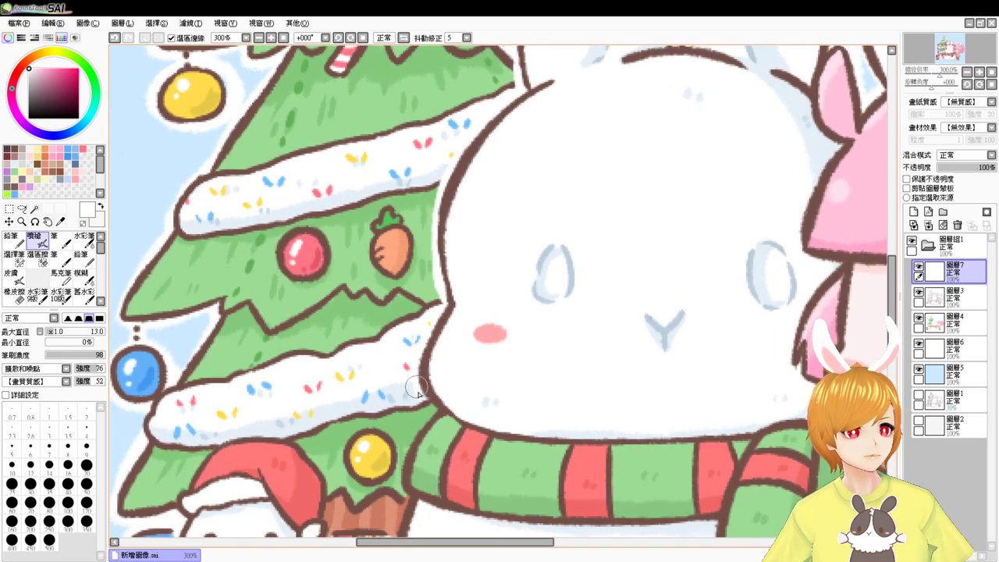
pyautogui.moveTo(420, 388); pyautogui.dragTo(437, 414)
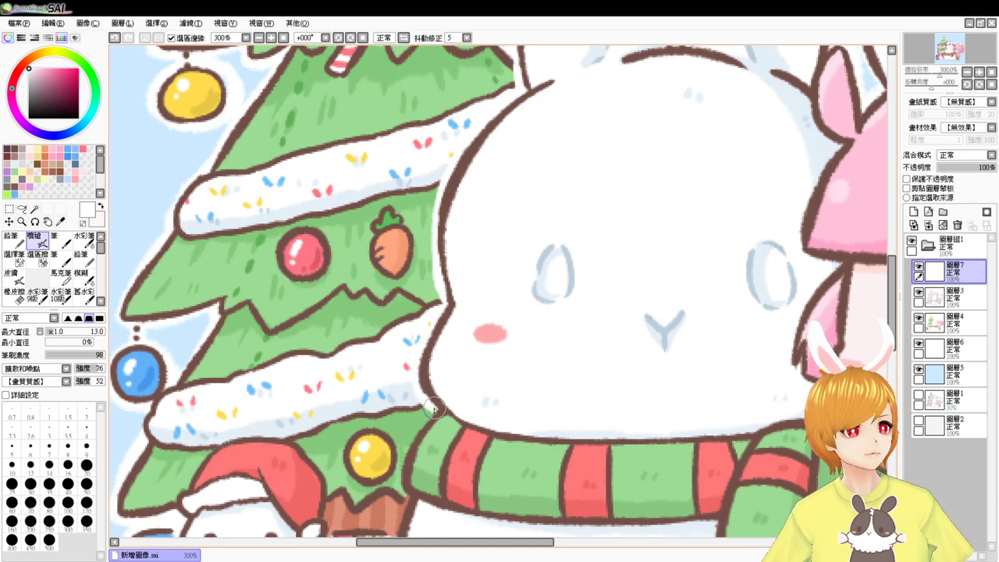
pyautogui.moveTo(479, 463); pyautogui.dragTo(511, 393)
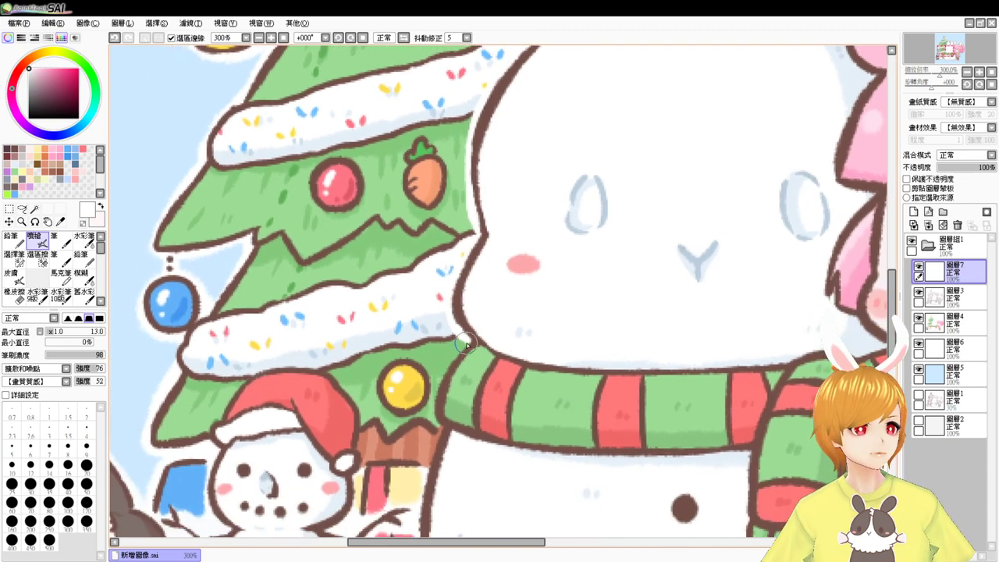
pyautogui.moveTo(458, 349)
pyautogui.mouseDown()
pyautogui.moveTo(439, 434)
pyautogui.moveTo(456, 366)
pyautogui.moveTo(465, 370)
pyautogui.moveTo(451, 361)
pyautogui.moveTo(443, 387)
pyautogui.moveTo(457, 379)
pyautogui.moveTo(452, 358)
pyautogui.moveTo(433, 414)
pyautogui.moveTo(434, 396)
pyautogui.moveTo(447, 454)
pyautogui.moveTo(467, 399)
pyautogui.moveTo(440, 420)
pyautogui.mouseUp()
pyautogui.hotkey('ctrl', 'z')
pyautogui.hotkey('ctrl', 'z')
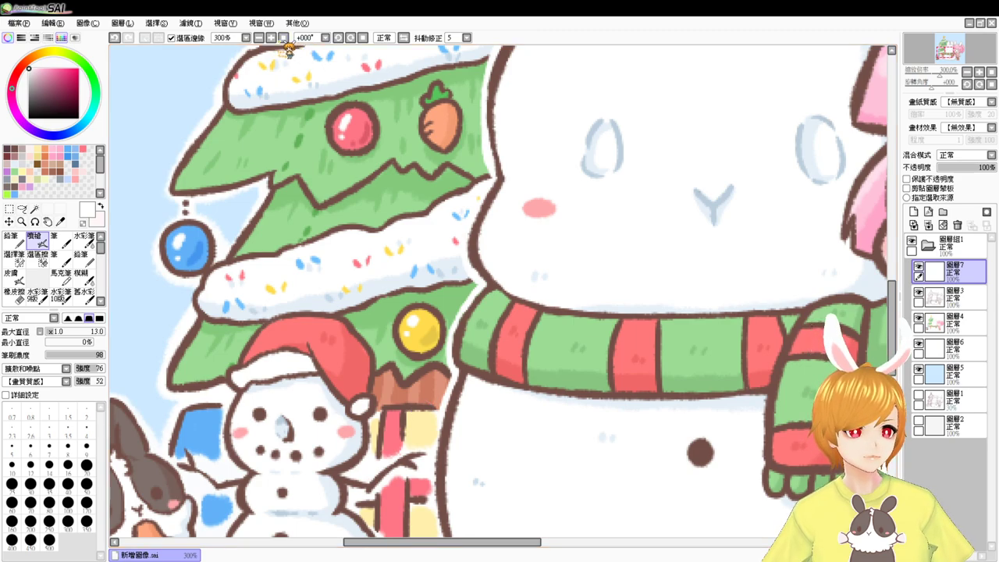
# Step: Set the brush size to 27 and dab white snow dots beside the treetop and above the snowman's ears
pyautogui.click(284, 37)
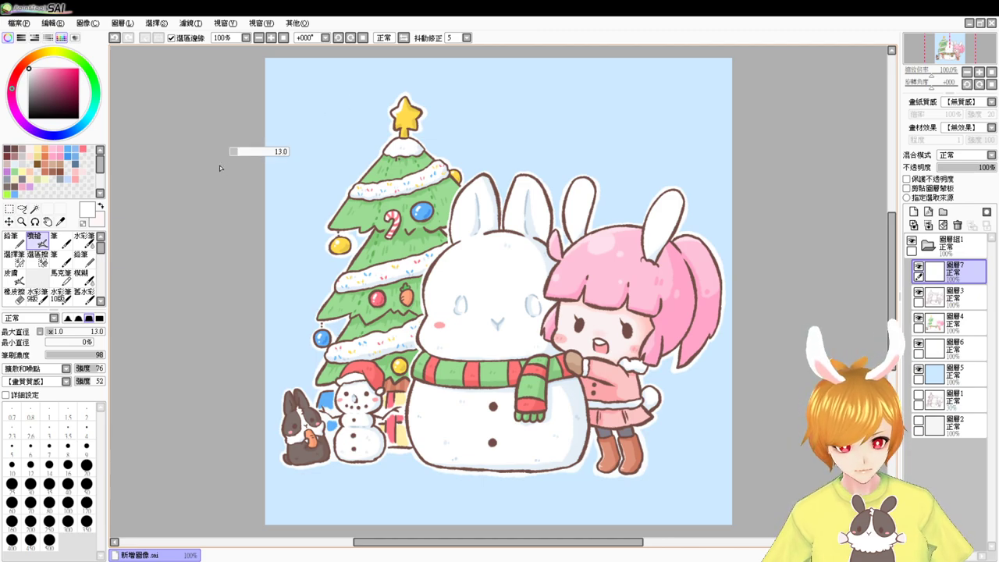
pyautogui.moveTo(219, 165); pyautogui.dragTo(351, 94)
pyautogui.click(304, 98)
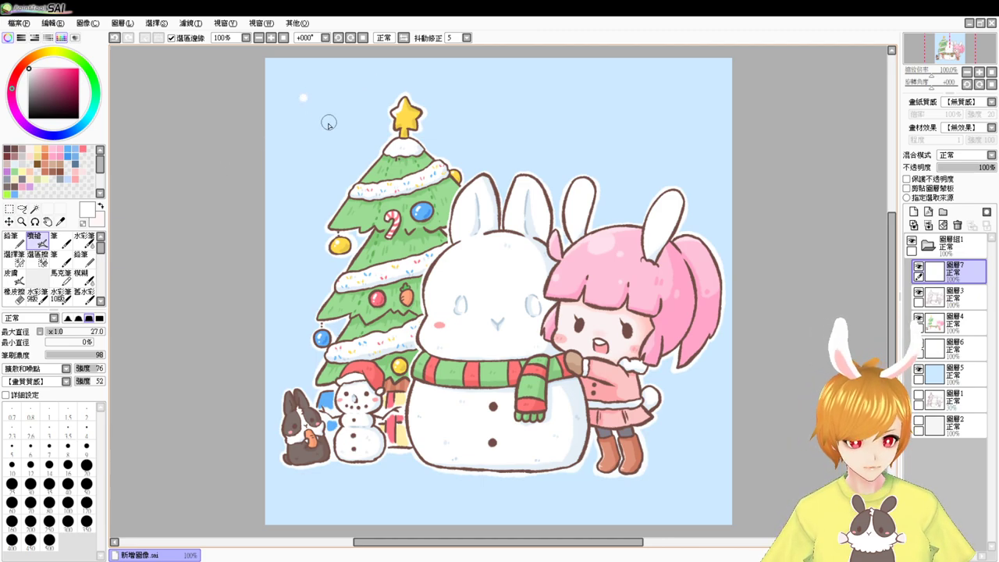
pyautogui.click(326, 126)
pyautogui.click(299, 211)
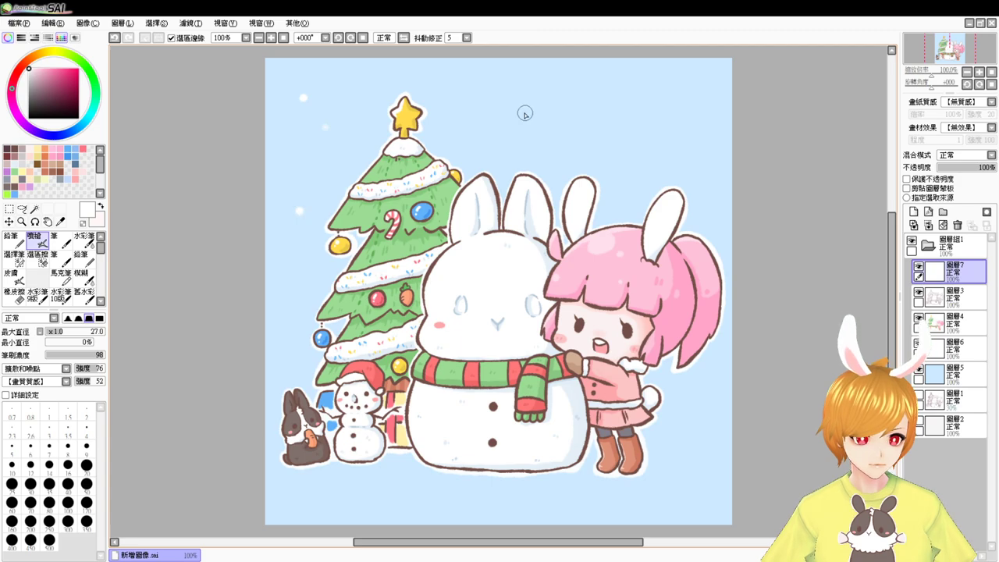
pyautogui.click(525, 114)
pyautogui.click(573, 115)
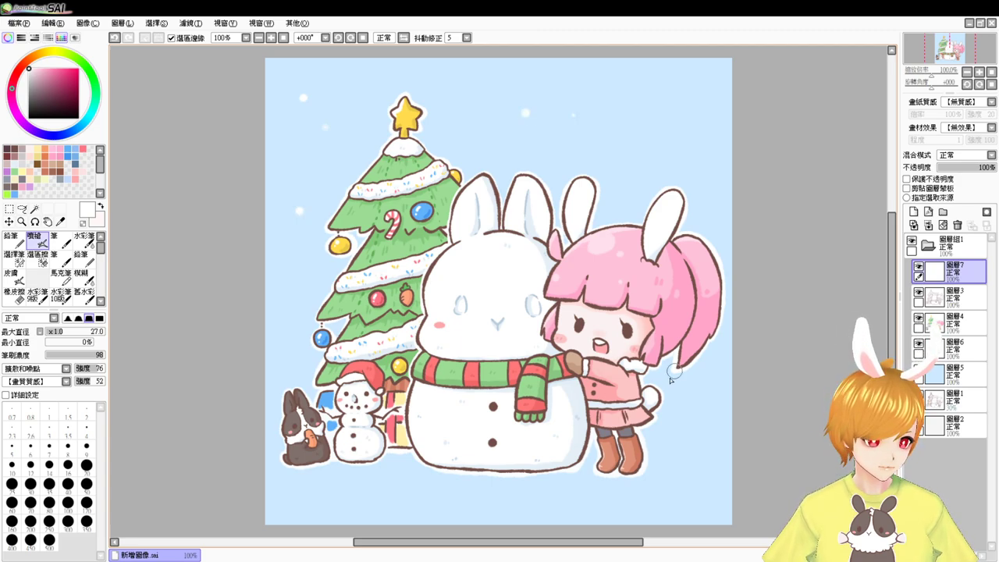
# Step: Dab more white snow dots beside the girl's boots, across the sky above the ears, and below the small snowman
pyautogui.click(677, 440)
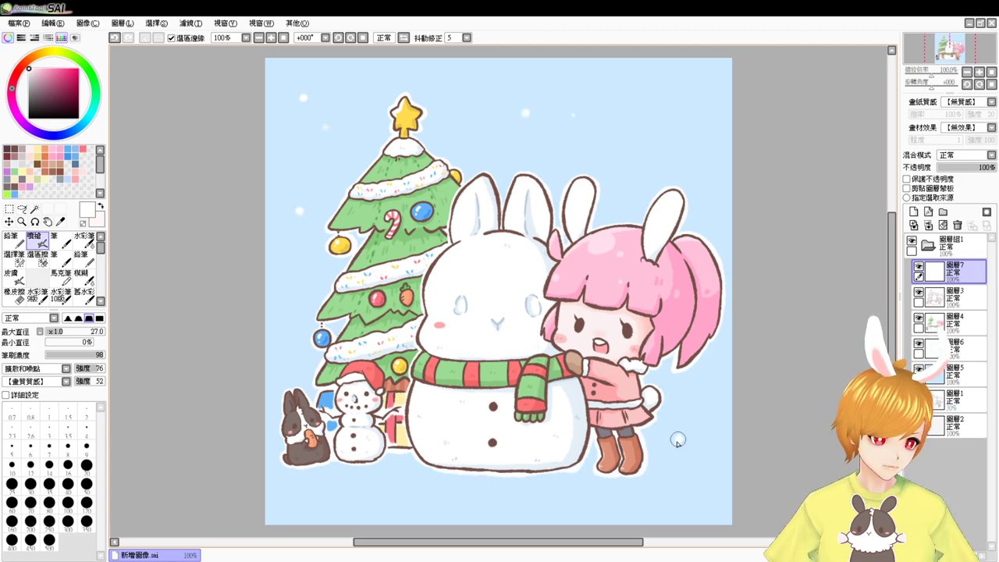
pyautogui.click(672, 389)
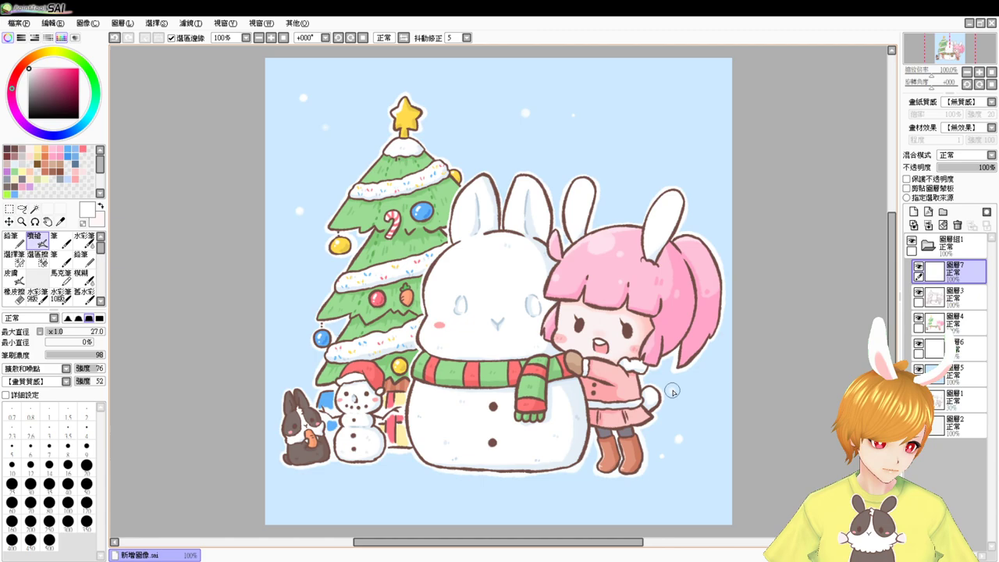
pyautogui.click(491, 154)
pyautogui.click(575, 152)
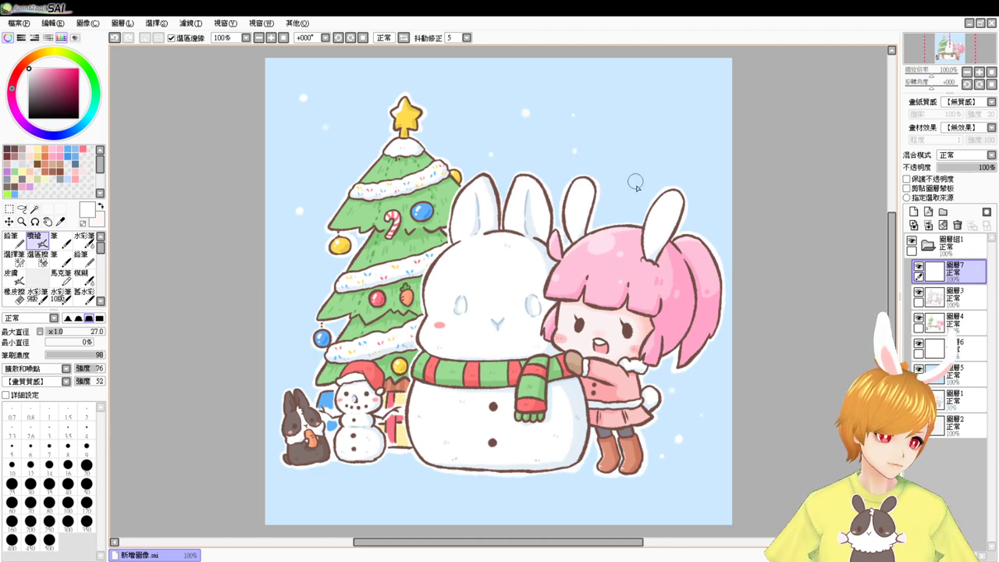
pyautogui.click(644, 103)
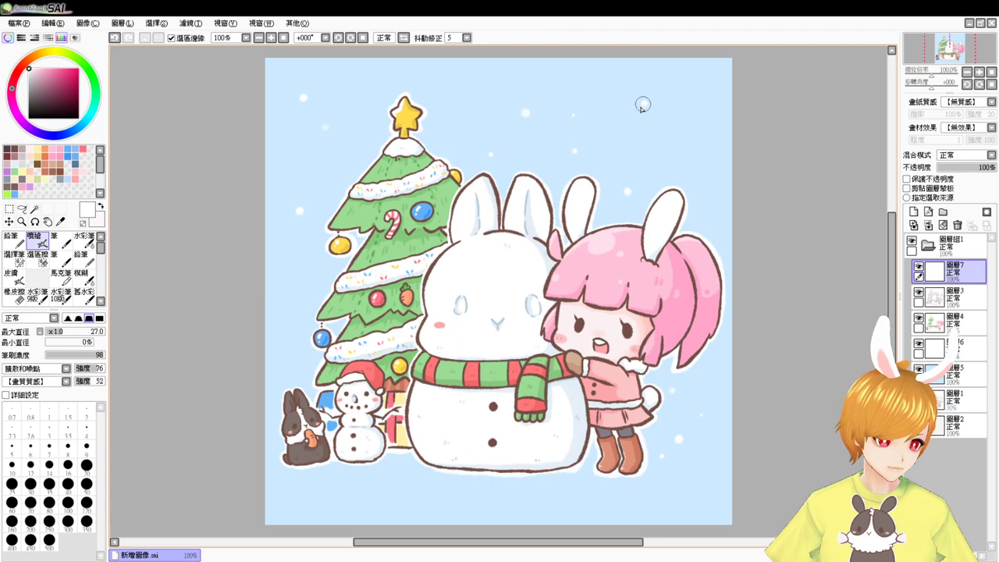
pyautogui.click(455, 125)
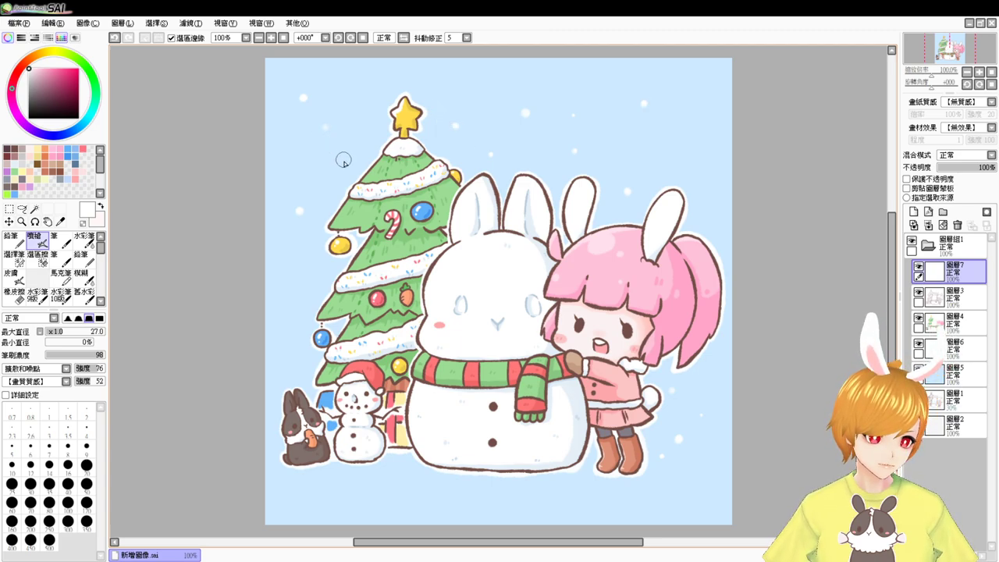
pyautogui.scroll(-2, 468, 331)
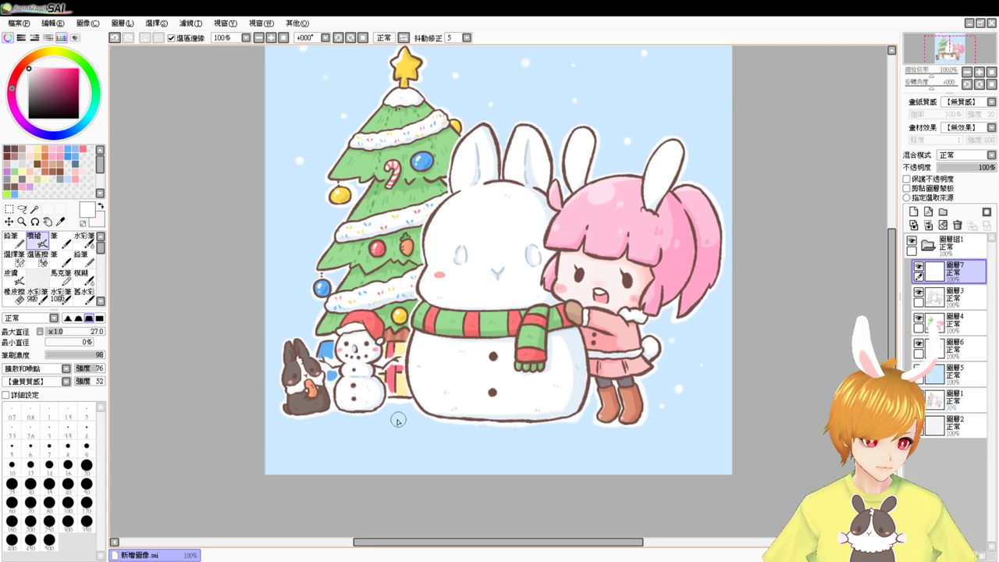
pyautogui.click(399, 420)
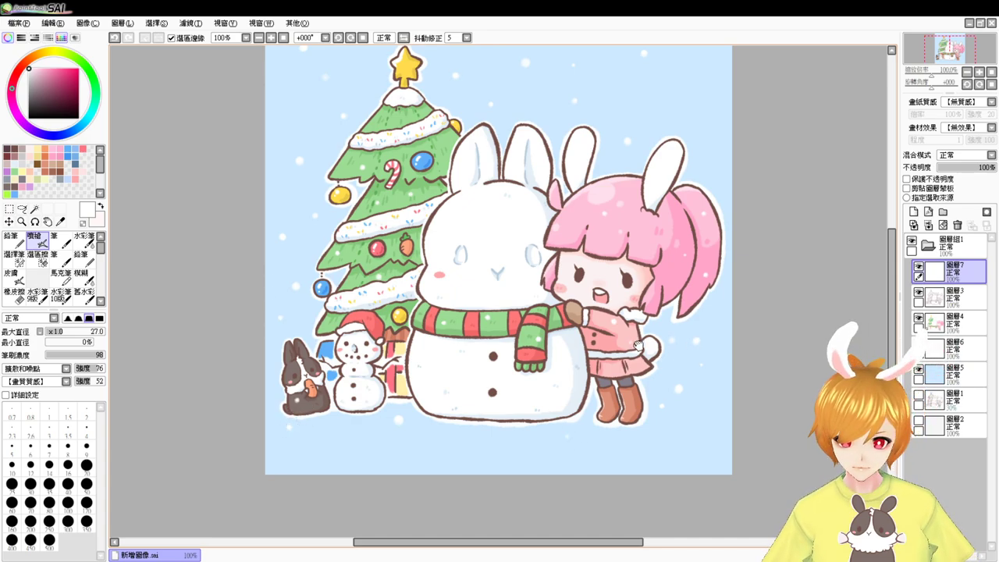
pyautogui.moveTo(647, 325); pyautogui.dragTo(613, 387)
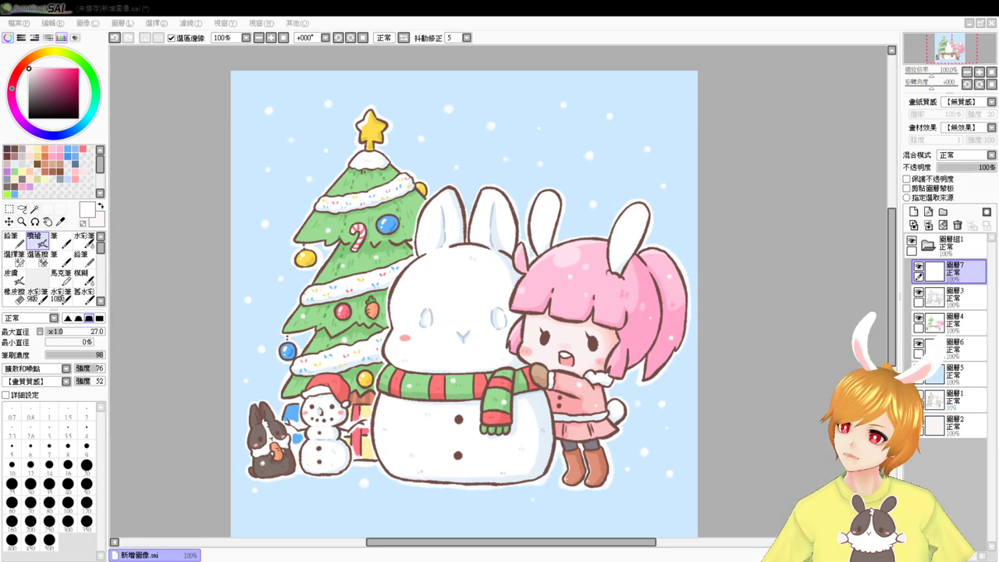
# Step: Set the airbrush shape to 泰國米 with size 78, and add a new layer above the snow dots
pyautogui.click(819, 298)
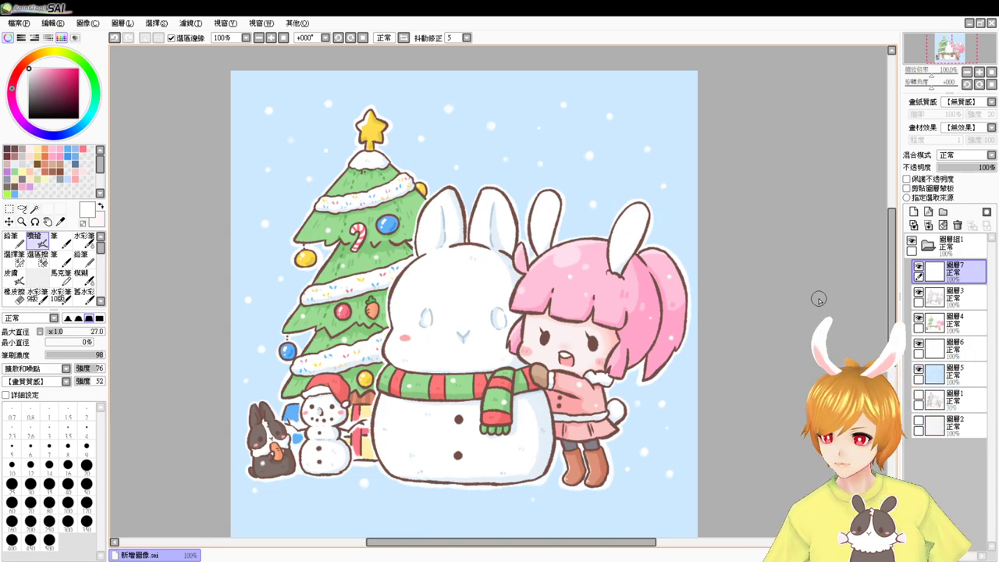
pyautogui.click(85, 236)
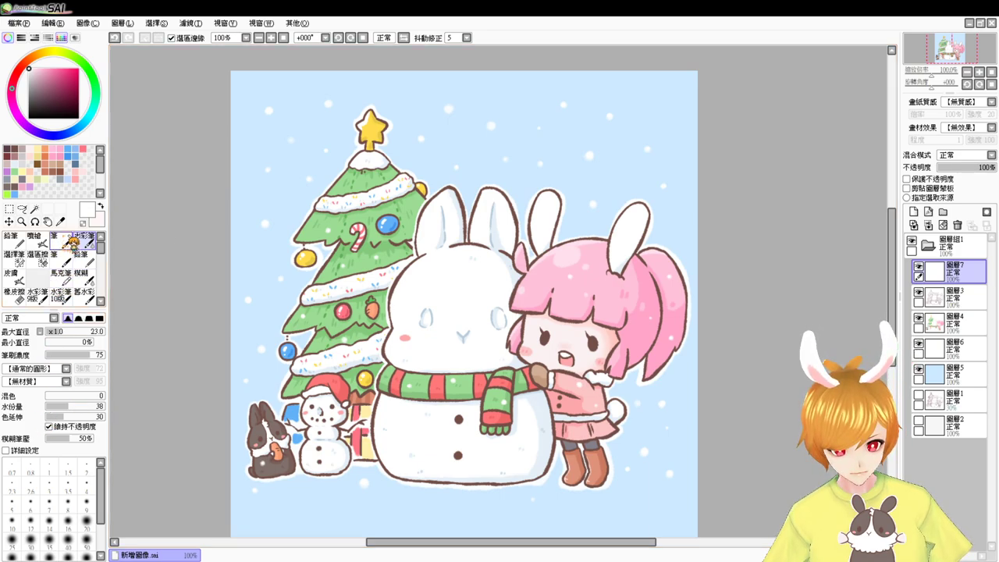
pyautogui.click(34, 237)
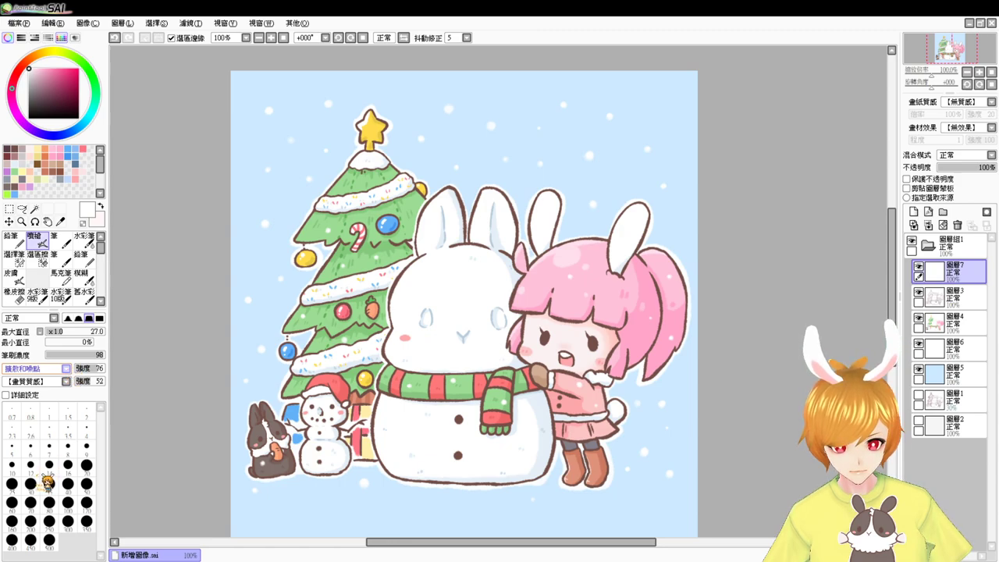
pyautogui.click(45, 473)
pyautogui.moveTo(175, 218); pyautogui.dragTo(201, 226)
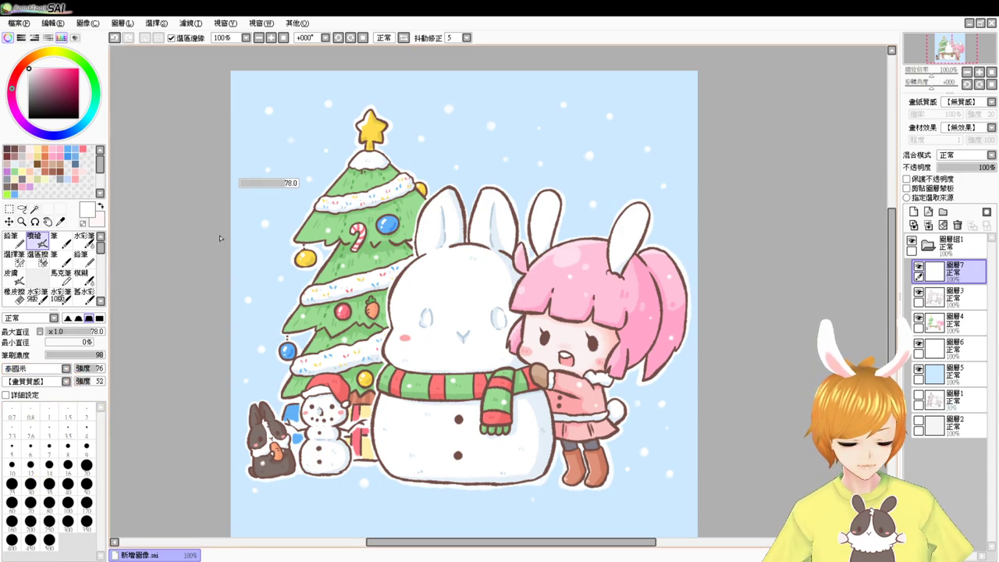
pyautogui.click(914, 212)
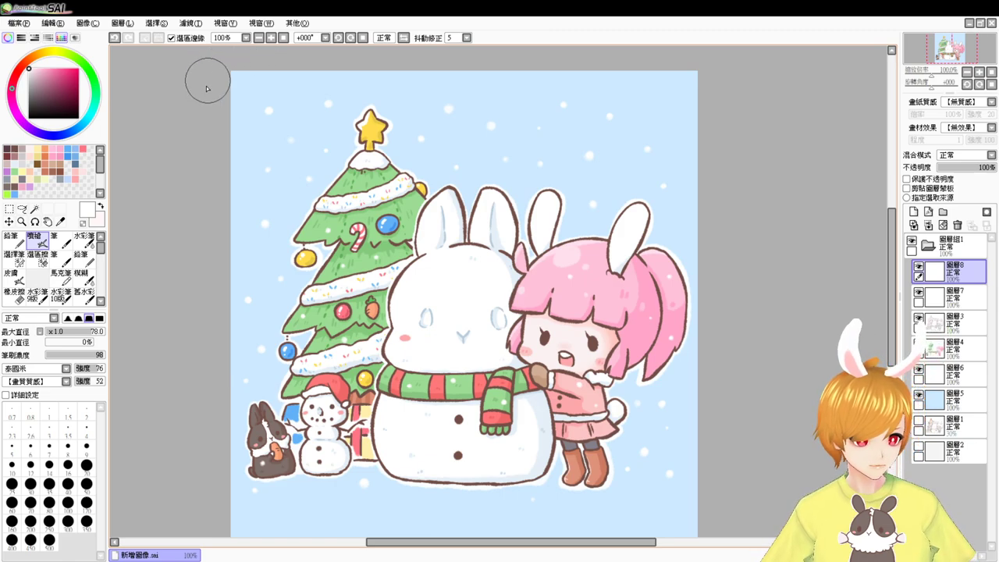
# Step: Undo the trial stroke, enlarge the brush to 156, and paint a fluffy white snow band across the canvas's upper edge
pyautogui.moveTo(207, 81)
pyautogui.mouseDown()
pyautogui.moveTo(364, 79)
pyautogui.moveTo(267, 85)
pyautogui.mouseUp()
pyautogui.hotkey('ctrl', 'z')
pyautogui.moveTo(234, 129); pyautogui.dragTo(278, 142)
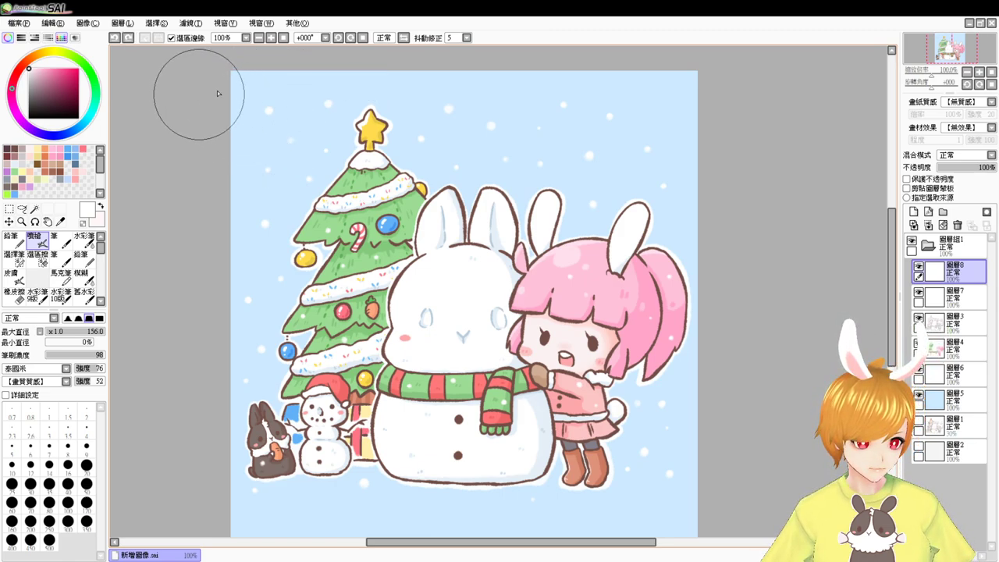
pyautogui.moveTo(216, 93); pyautogui.dragTo(754, 99)
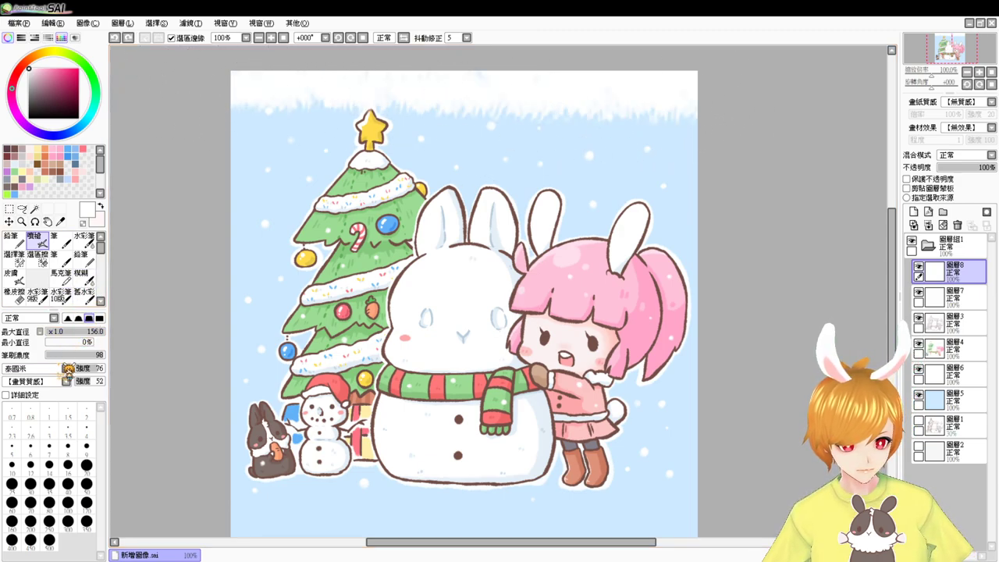
# Step: Undo the upper snow band and try repainting it with the airbrush shape set to 炒飯, undoing both attempts
pyautogui.hotkey('ctrl', 'z')
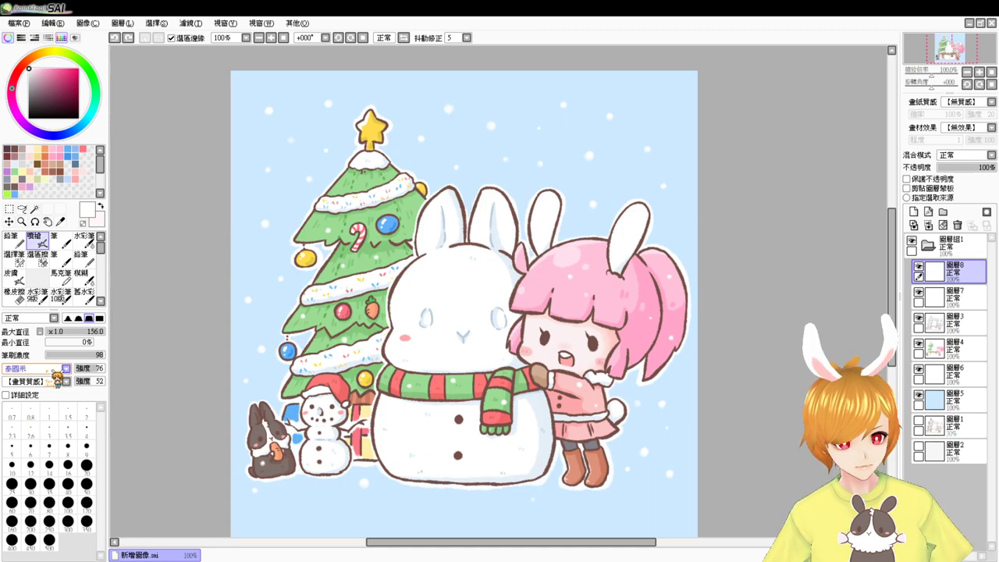
pyautogui.click(33, 485)
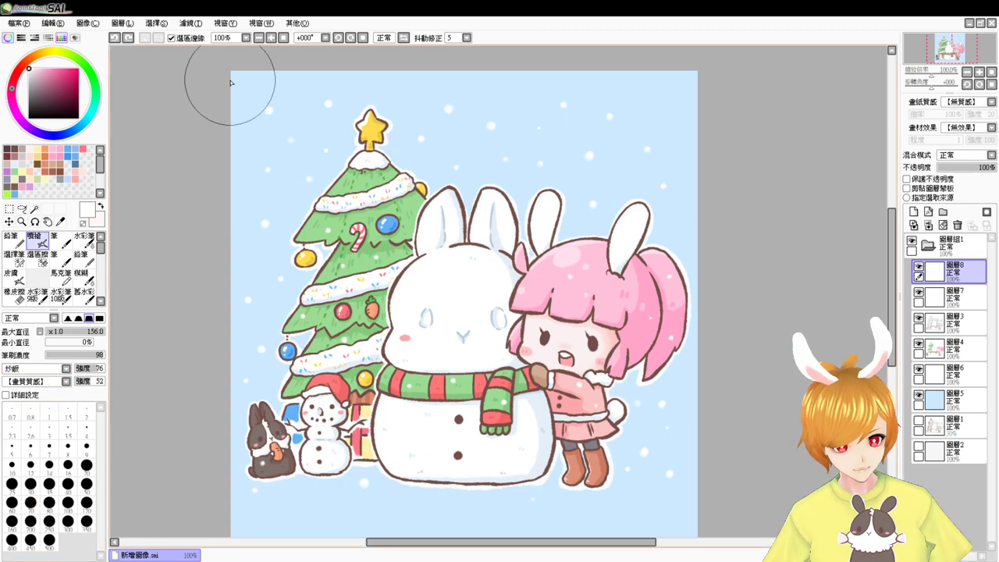
pyautogui.moveTo(223, 84)
pyautogui.mouseDown()
pyautogui.moveTo(286, 96)
pyautogui.moveTo(549, 95)
pyautogui.moveTo(737, 100)
pyautogui.mouseUp()
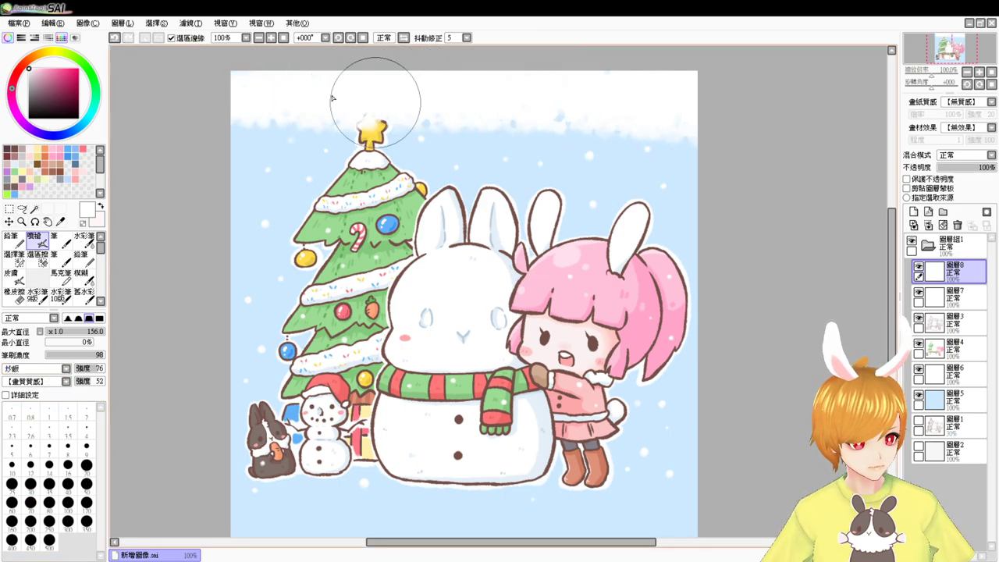
pyautogui.hotkey('ctrl', 'z')
pyautogui.moveTo(201, 122)
pyautogui.mouseDown()
pyautogui.moveTo(298, 74)
pyautogui.moveTo(501, 70)
pyautogui.mouseUp()
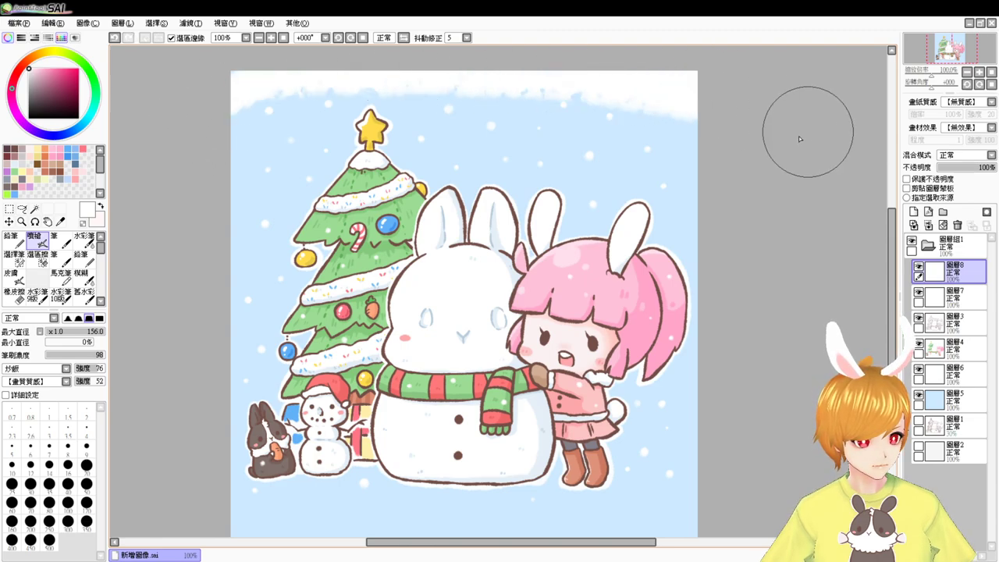
pyautogui.hotkey('ctrl', 'z')
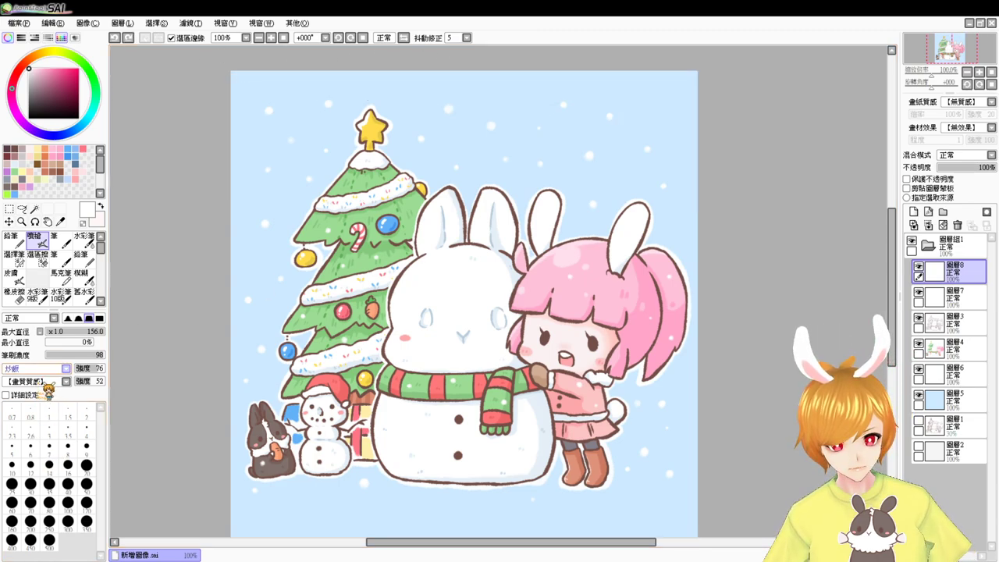
# Step: Switch to the 水彩筆 watercolour brush, set its shape to 炒飯, and undo the trial stroke
pyautogui.click(43, 382)
pyautogui.click(84, 239)
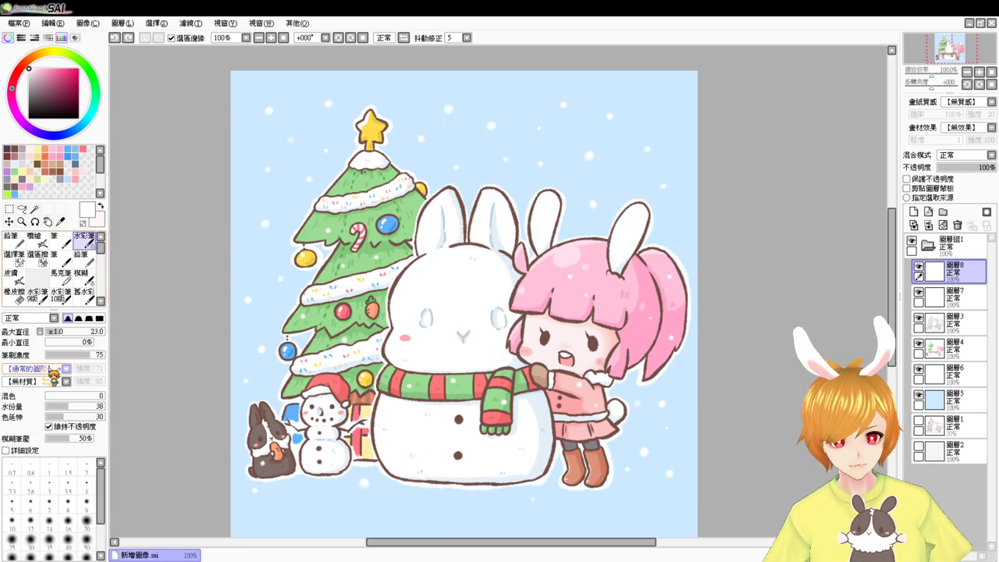
pyautogui.click(32, 498)
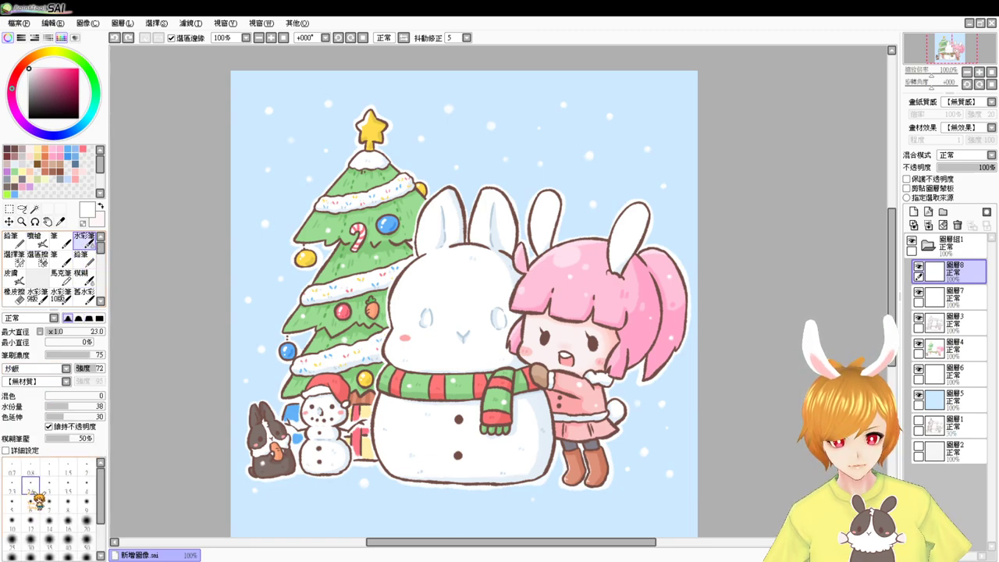
pyautogui.moveTo(211, 121)
pyautogui.mouseDown()
pyautogui.moveTo(461, 88)
pyautogui.moveTo(225, 131)
pyautogui.moveTo(248, 129)
pyautogui.mouseUp()
pyautogui.hotkey('ctrl', 'z')
# Step: Paint soft white snow bands along the canvas's upper and lower edges with the watercolour brush at size 136
pyautogui.moveTo(221, 96)
pyautogui.mouseDown()
pyautogui.moveTo(413, 79)
pyautogui.moveTo(750, 107)
pyautogui.mouseUp()
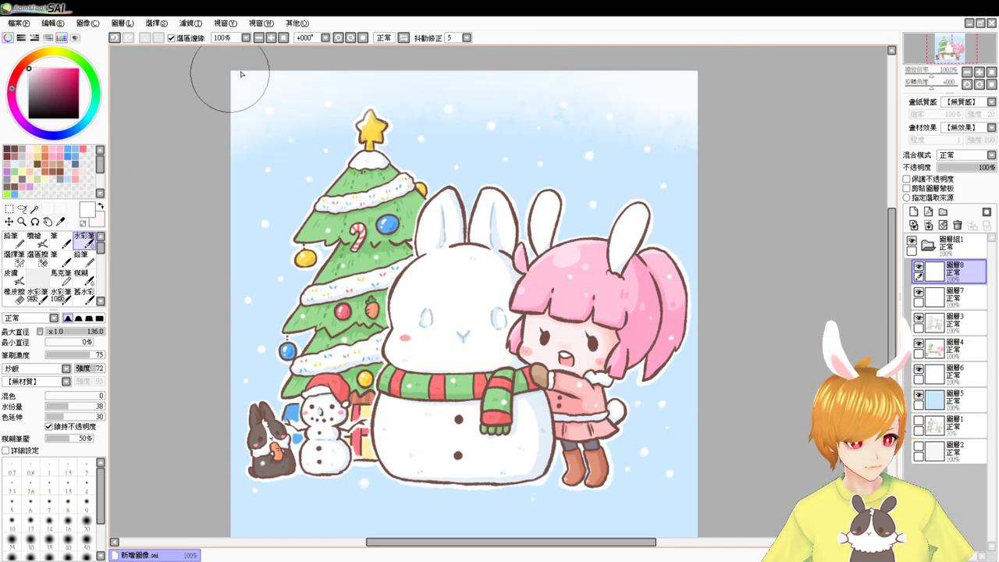
pyautogui.scroll(-3, 187, 234)
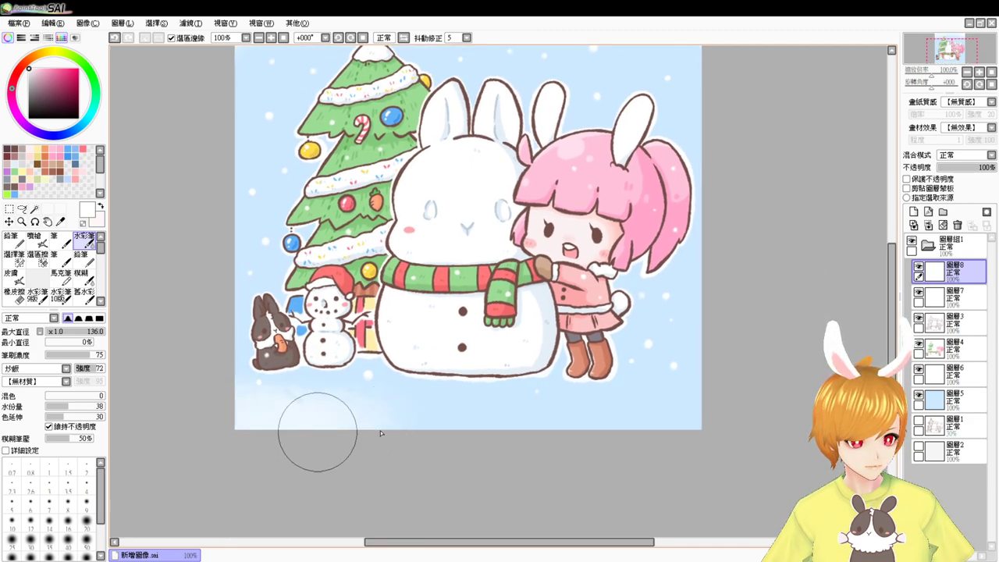
pyautogui.scroll(3, 306, 445)
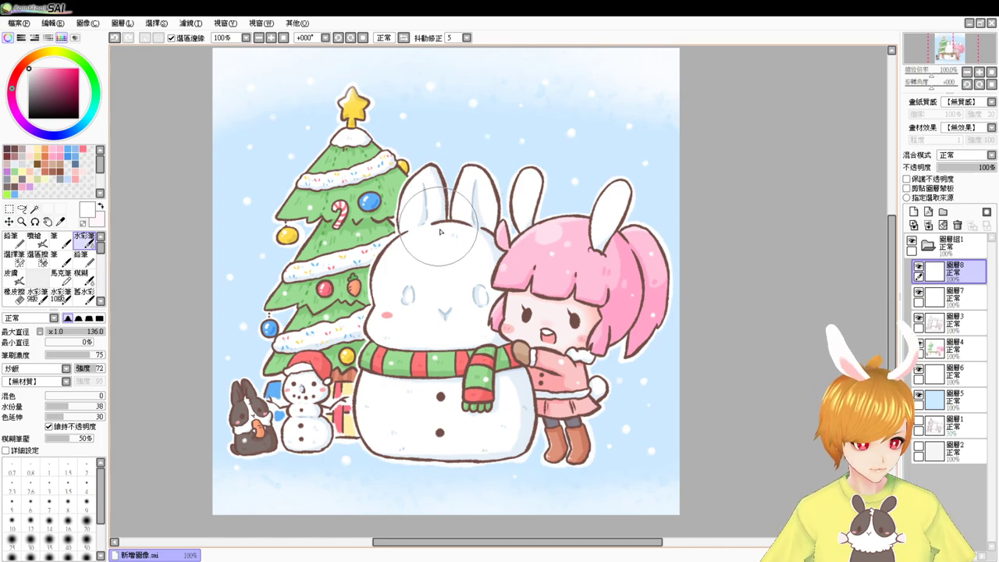
# Step: Apply the 水彩1 paper texture to the whole layer group 圖層組1 with strength 44
pyautogui.click(935, 247)
pyautogui.click(935, 247)
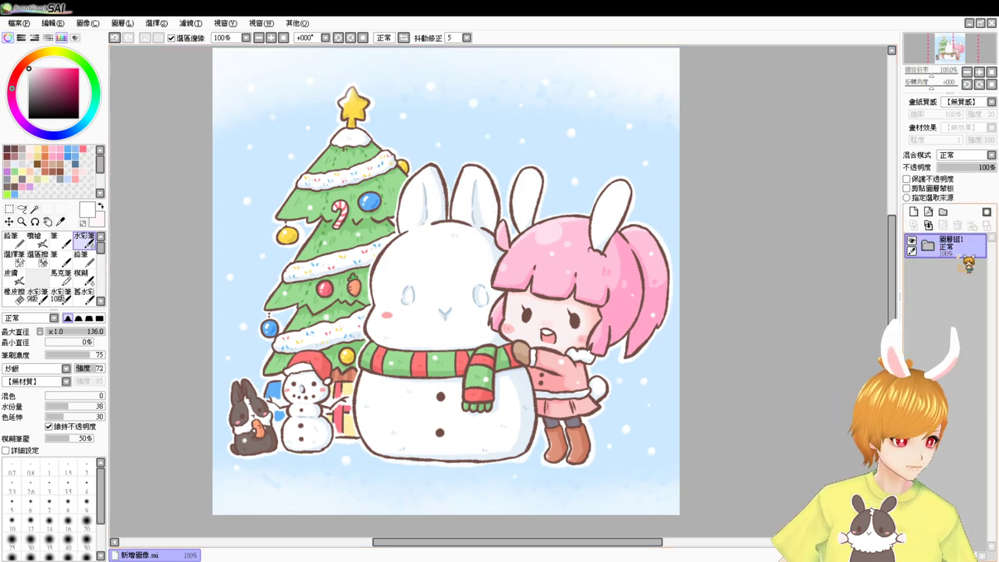
pyautogui.click(969, 121)
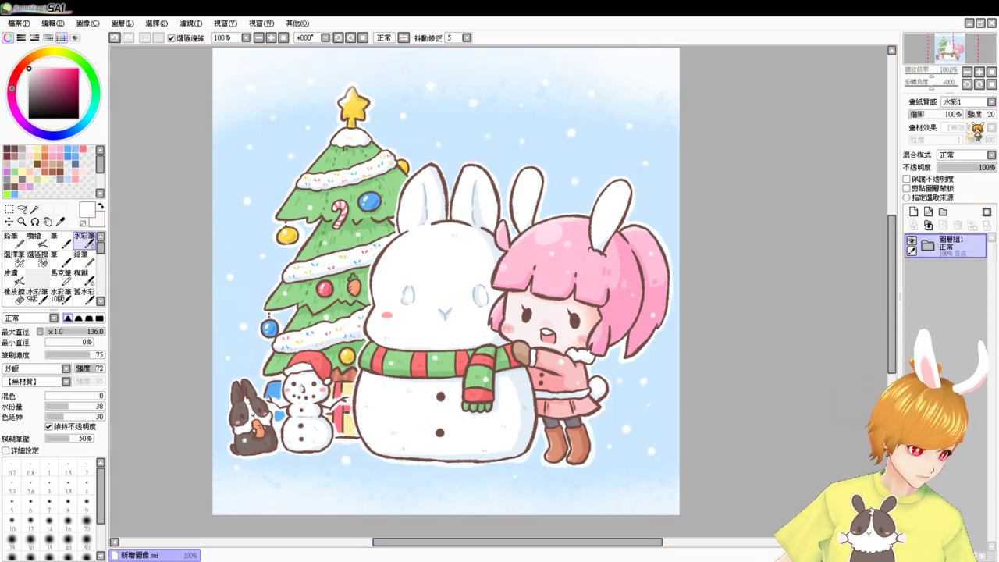
pyautogui.moveTo(978, 114); pyautogui.dragTo(985, 117)
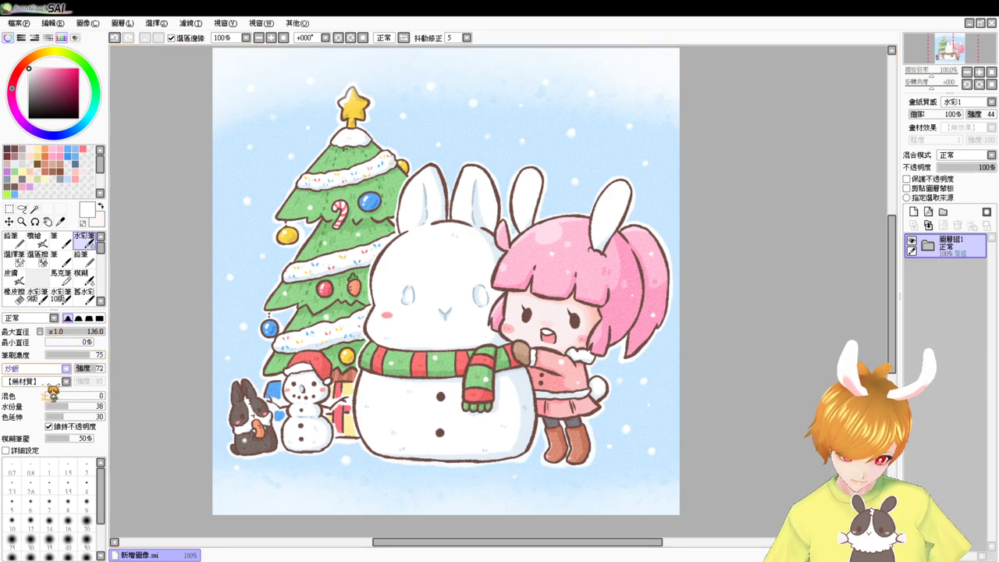
# Step: Set the watercolour brush back to 【通常的圖形】 at size 19, and select layer 圖層8 inside the group
pyautogui.click(52, 381)
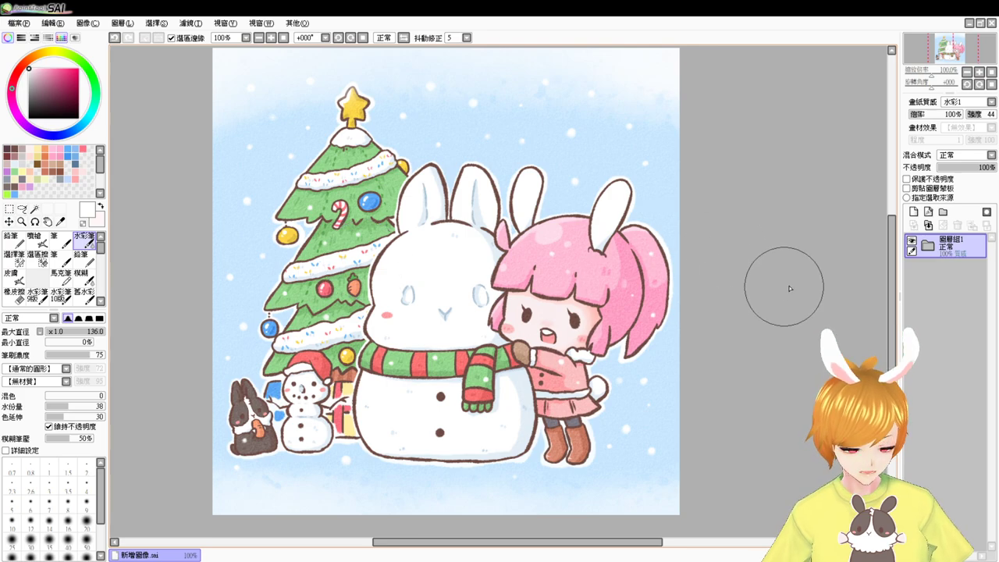
pyautogui.moveTo(580, 303); pyautogui.dragTo(545, 305)
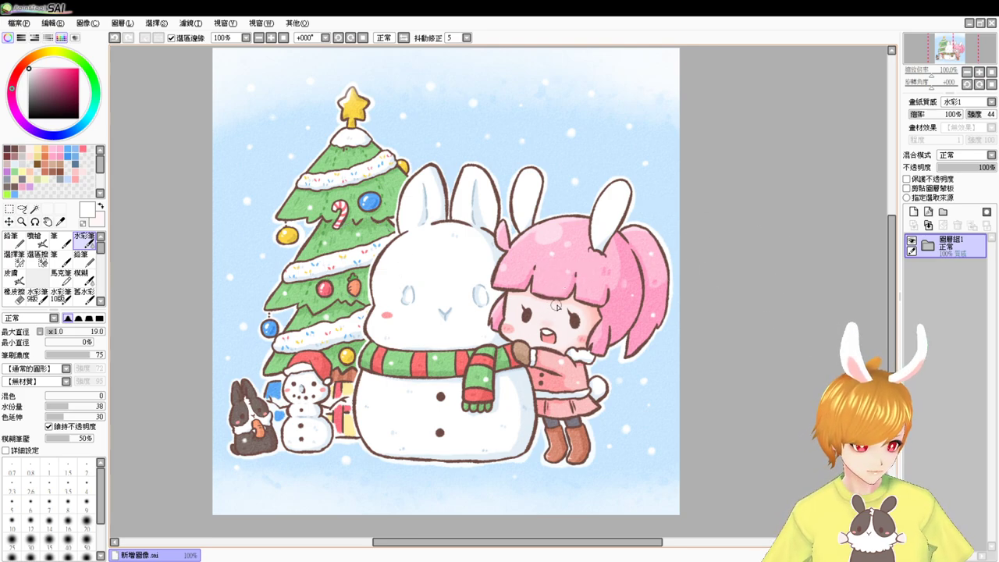
pyautogui.click(929, 246)
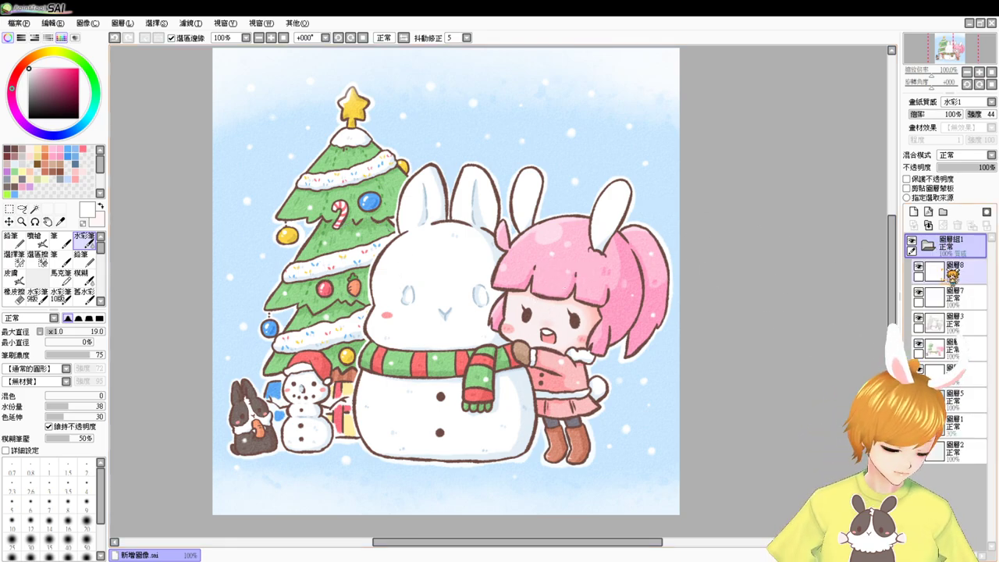
pyautogui.click(966, 278)
# Step: Toggle the snow layers 圖層8 and 圖層7 off and on to compare the picture with and without snow
pyautogui.click(920, 269)
pyautogui.click(920, 269)
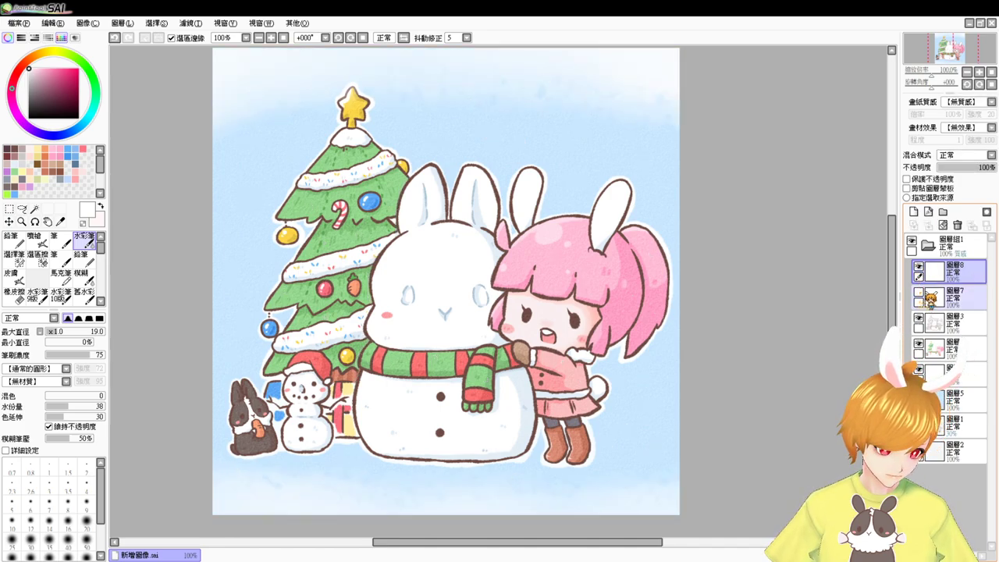
pyautogui.click(920, 269)
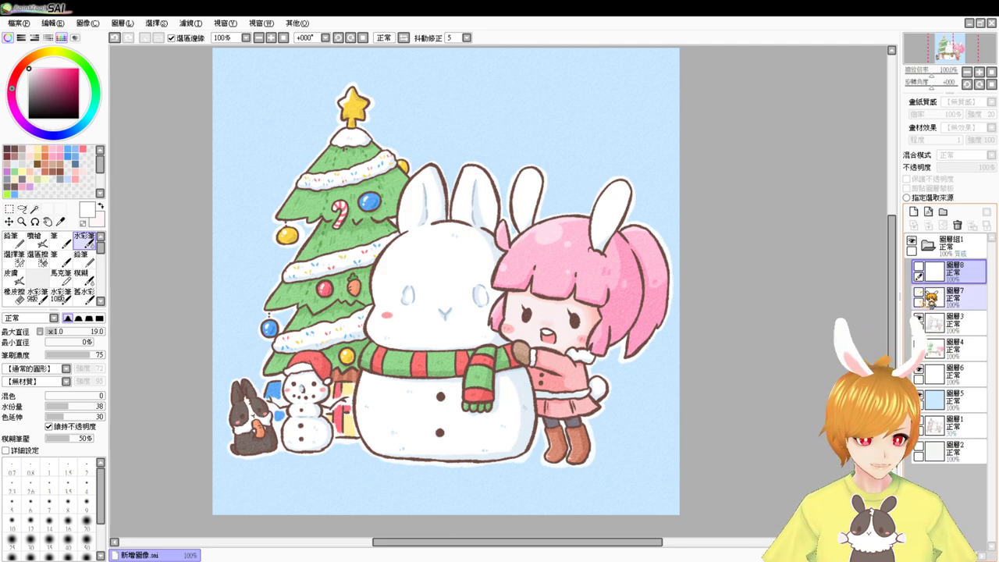
pyautogui.click(919, 295)
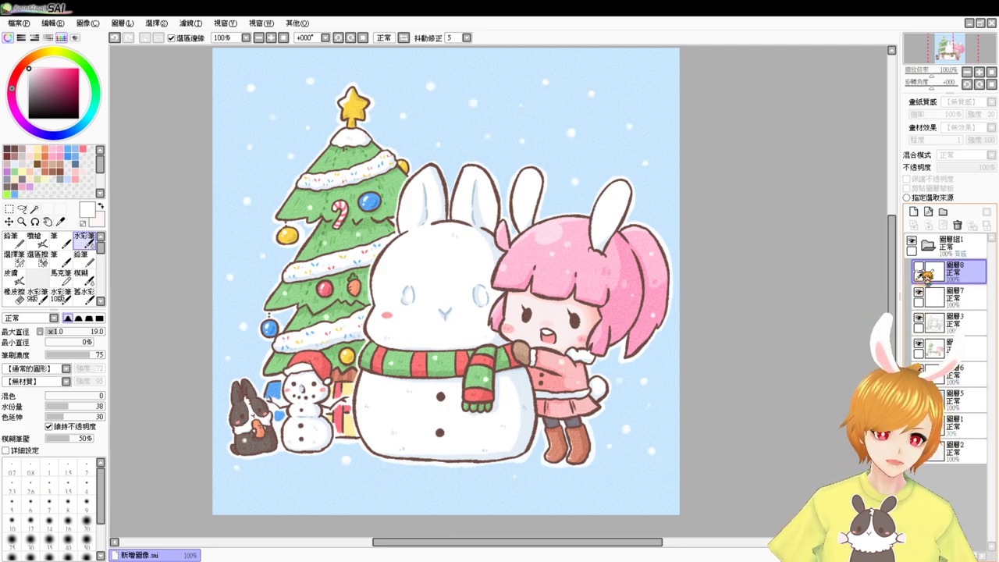
pyautogui.click(920, 268)
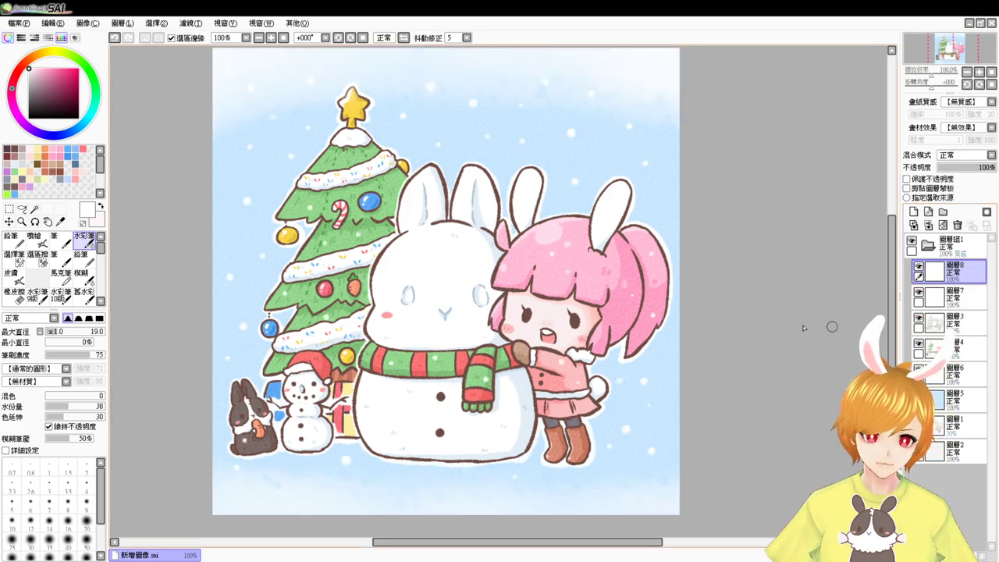
# Step: Add a layer above the snow layers and draw a dark brown signature beside the large snowman's base with the size 10 airbrush
pyautogui.click(11, 146)
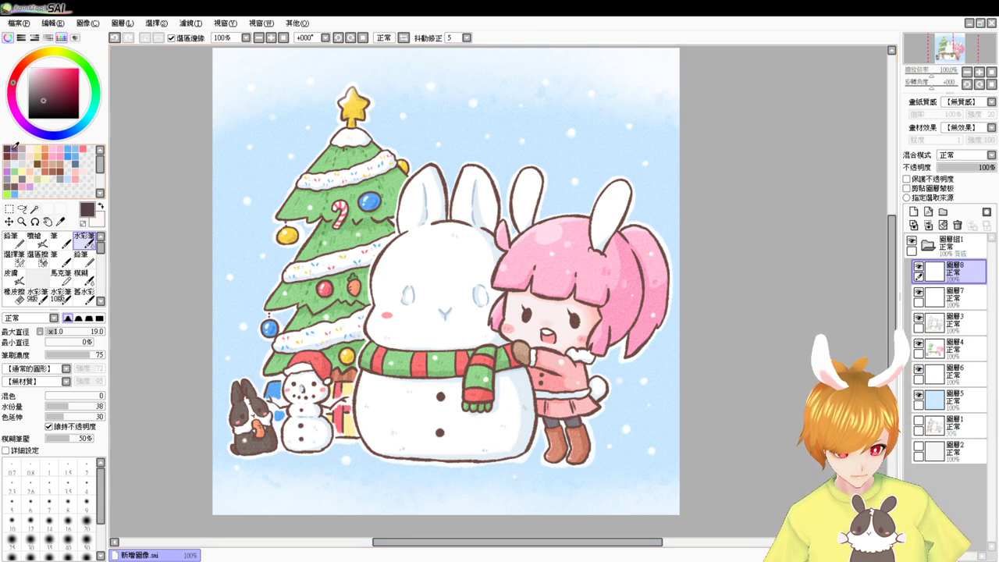
pyautogui.click(929, 211)
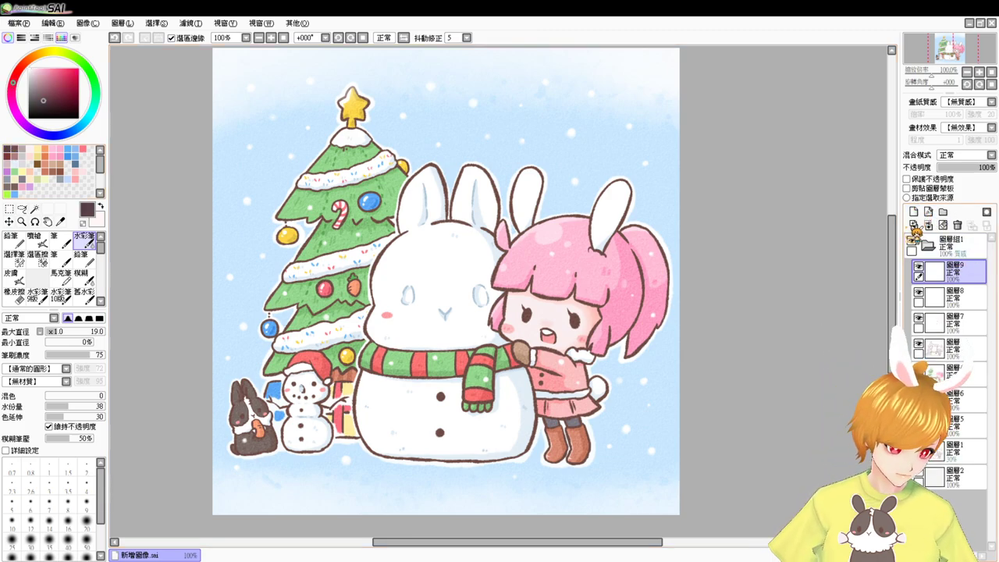
pyautogui.moveTo(367, 449); pyautogui.dragTo(365, 452)
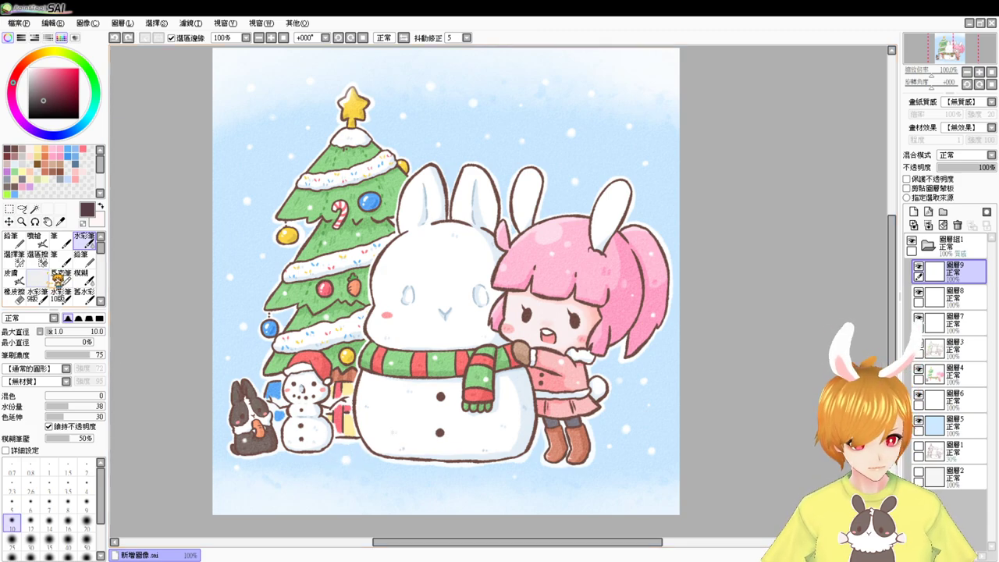
pyautogui.click(39, 243)
pyautogui.moveTo(342, 436); pyautogui.dragTo(344, 460)
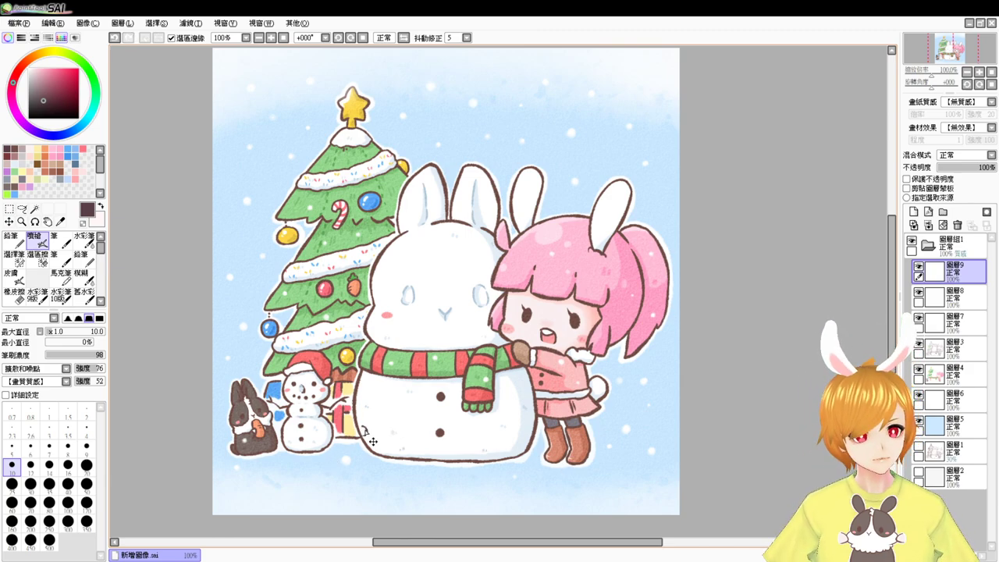
pyautogui.moveTo(350, 451)
pyautogui.mouseDown()
pyautogui.moveTo(346, 460)
pyautogui.moveTo(355, 448)
pyautogui.moveTo(366, 455)
pyautogui.moveTo(357, 468)
pyautogui.moveTo(379, 450)
pyautogui.moveTo(374, 460)
pyautogui.moveTo(395, 417)
pyautogui.moveTo(378, 458)
pyautogui.mouseUp()
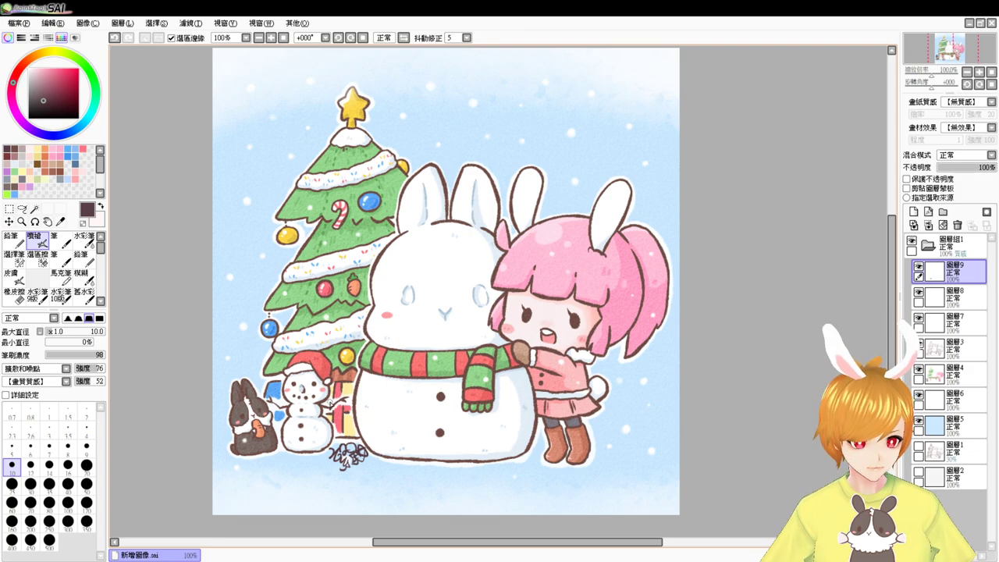
# Step: Start saving the finished illustration to a file
pyautogui.click(25, 23)
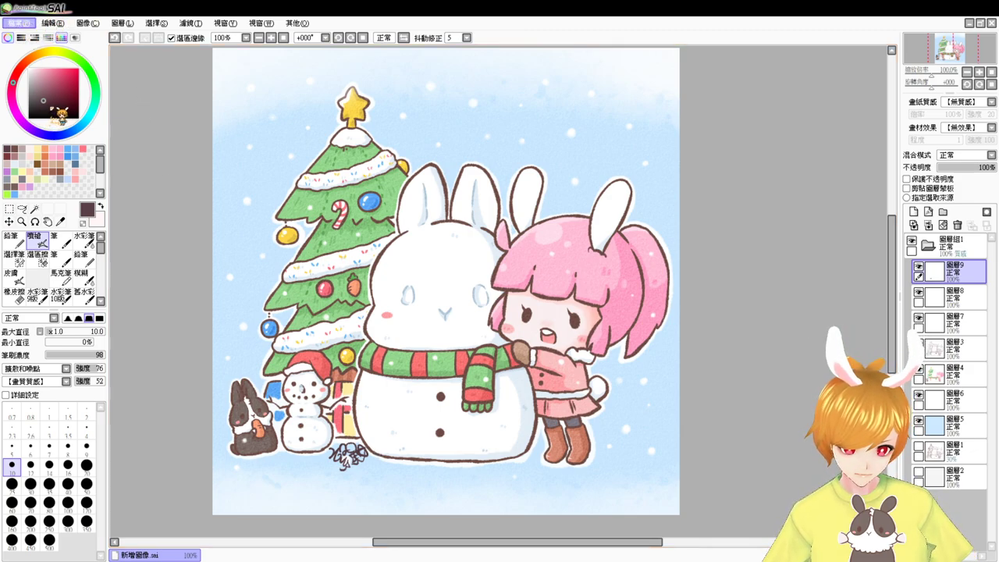
pyautogui.click(60, 116)
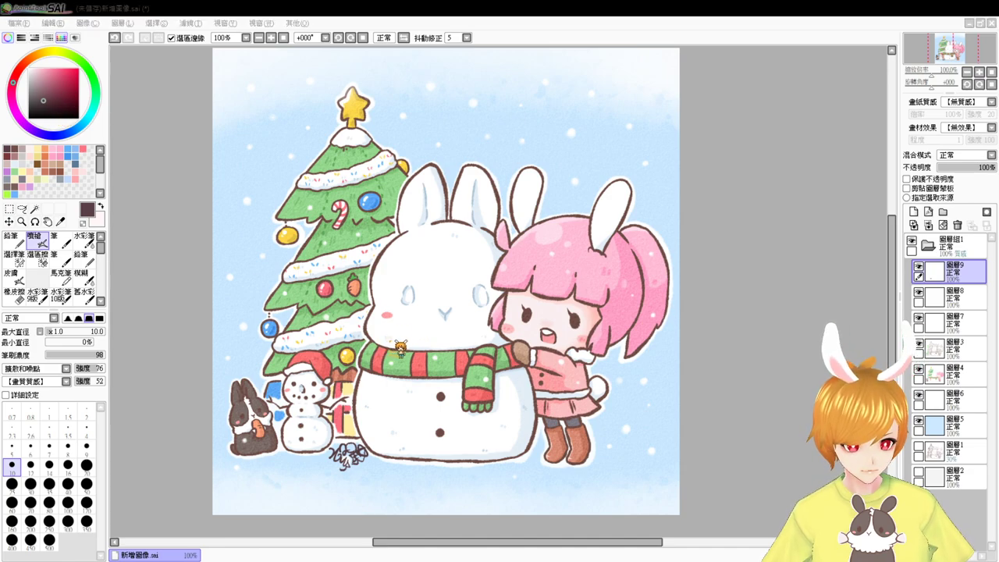